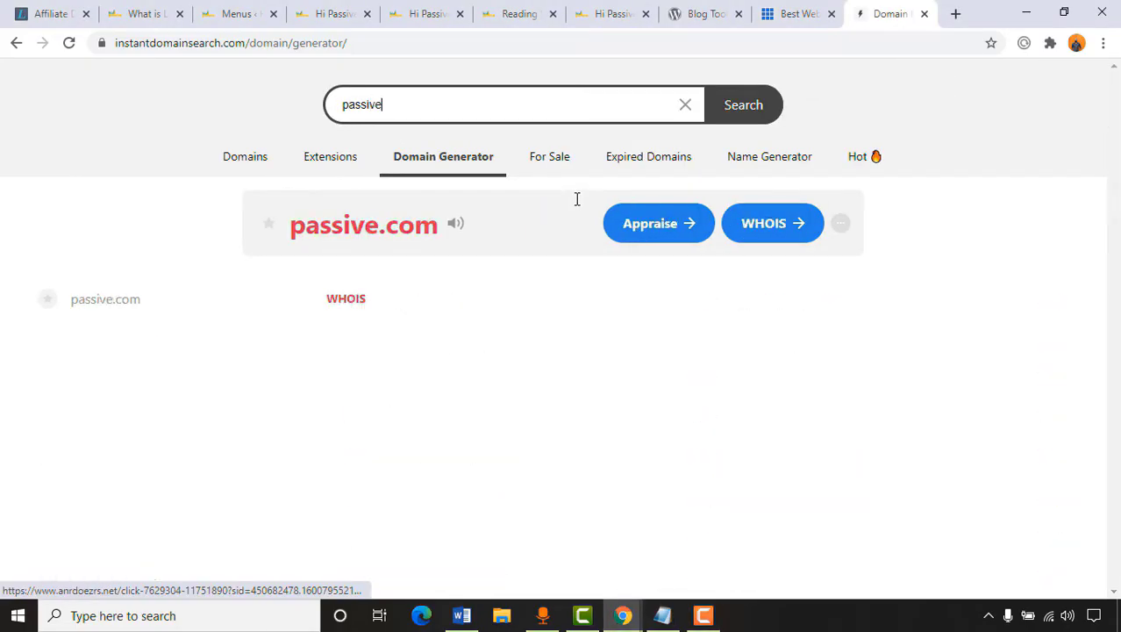
- Pick the Basic 12 Month account plan and remove Domain Privacy + Protection from the order
{"action": "scroll", "coordinate": [156, 448], "scroll_direction": "down", "scroll_amount": 3}
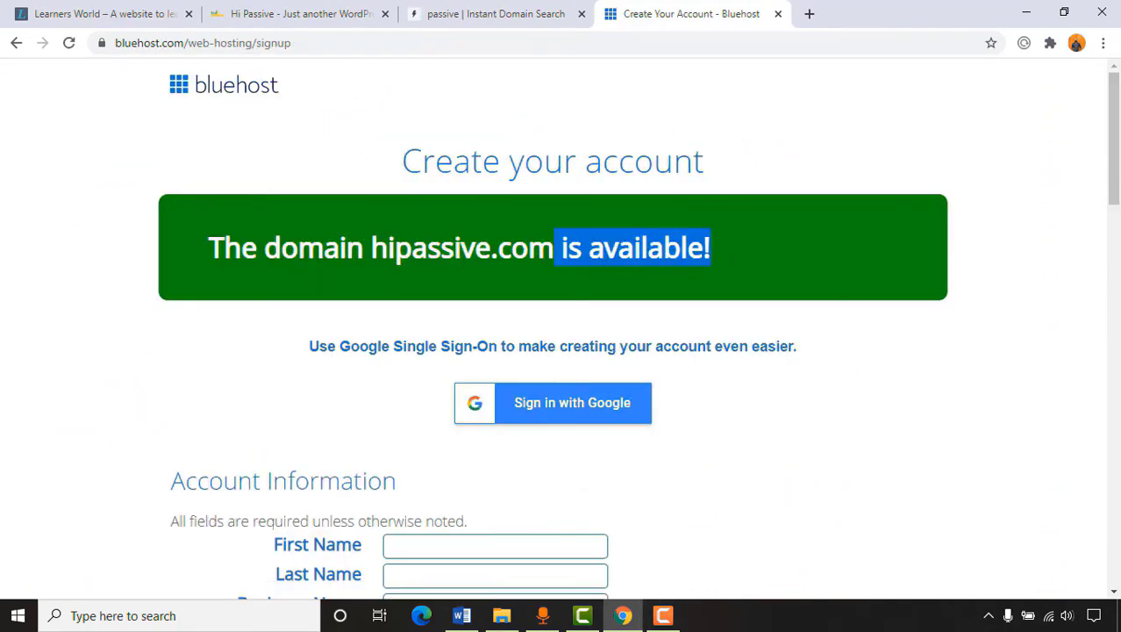
{"action": "scroll", "coordinate": [411, 296], "scroll_direction": "down", "scroll_amount": 7}
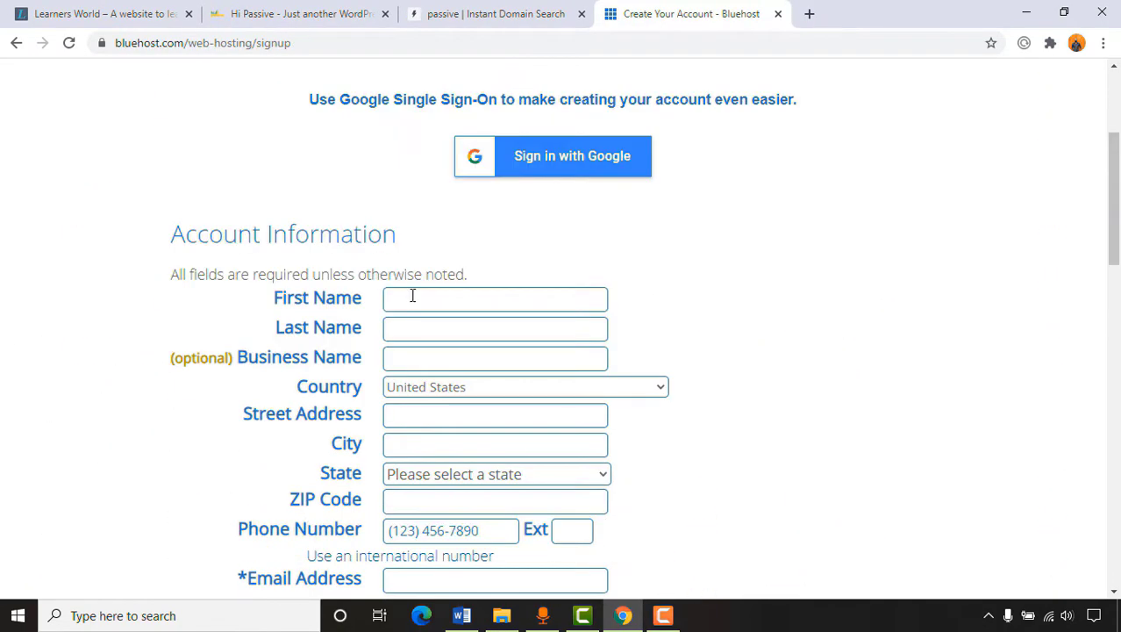
{"action": "left_click", "coordinate": [570, 318]}
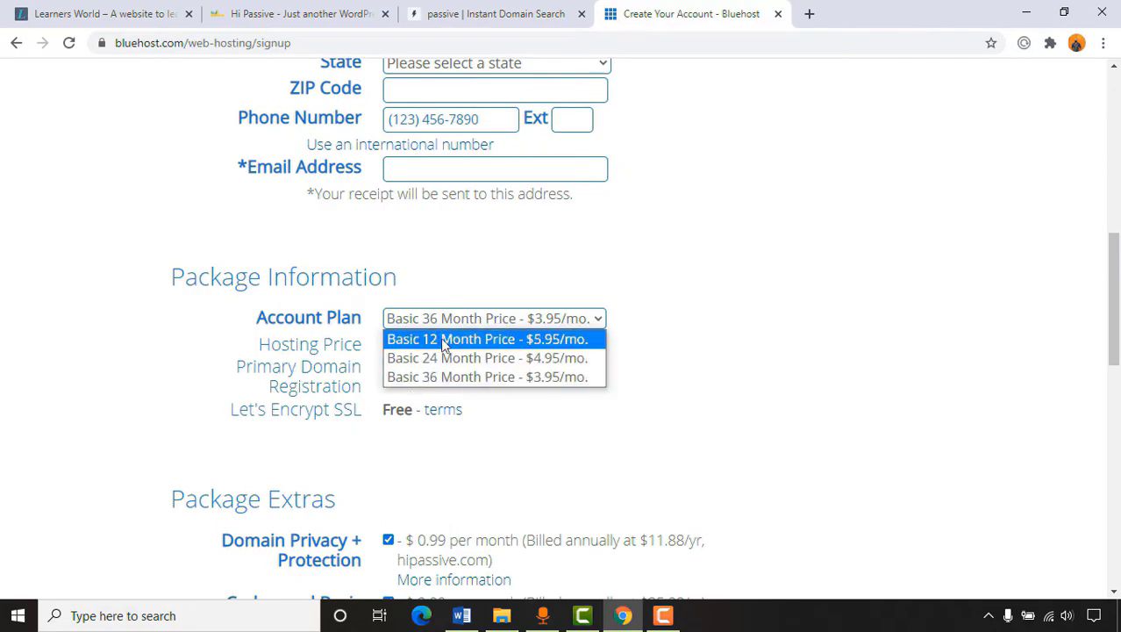
{"action": "left_click", "coordinate": [400, 338]}
{"action": "scroll", "coordinate": [307, 386], "scroll_direction": "down", "scroll_amount": 3}
{"action": "left_click", "coordinate": [388, 274]}
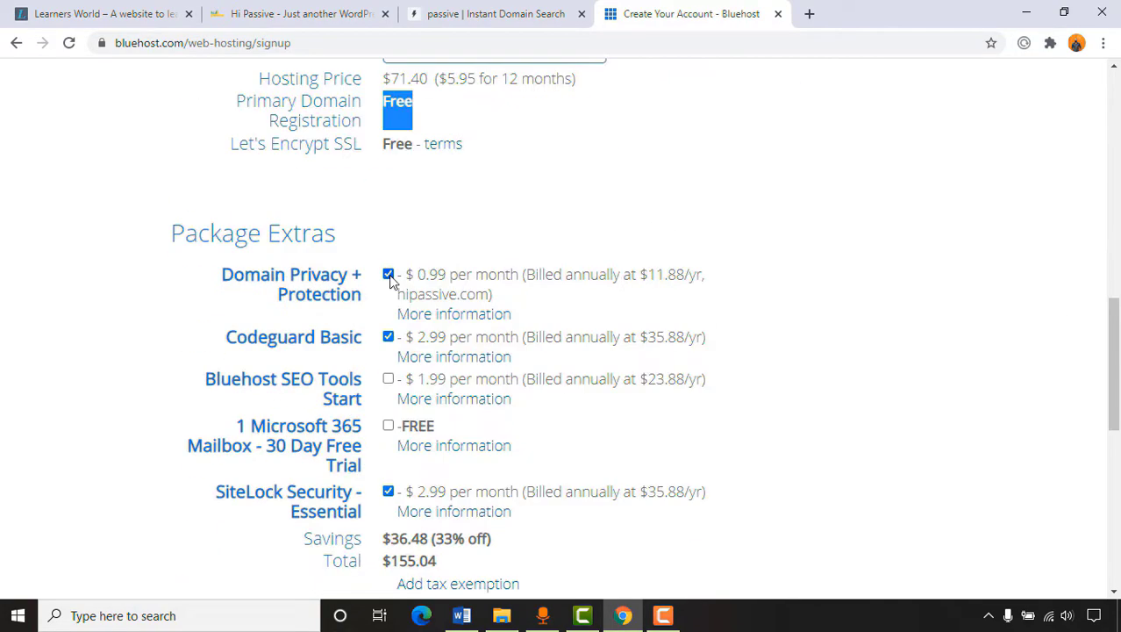
{"action": "left_click", "coordinate": [693, 436]}
{"action": "scroll", "coordinate": [85, 479], "scroll_direction": "up", "scroll_amount": 4}
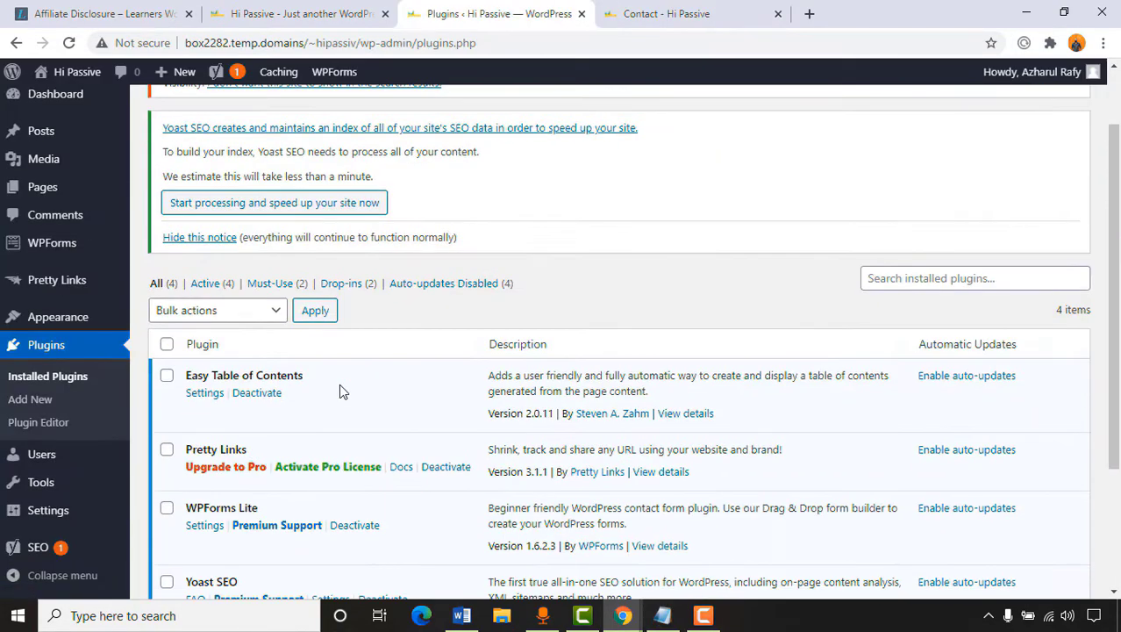
- View the 'Affiliate Marketing Niche for Beginners?' post on the live Hi Passive site
{"action": "key", "text": "ctrl+Tab"}
{"action": "left_click", "coordinate": [141, 123]}
{"action": "left_click", "coordinate": [127, 210]}
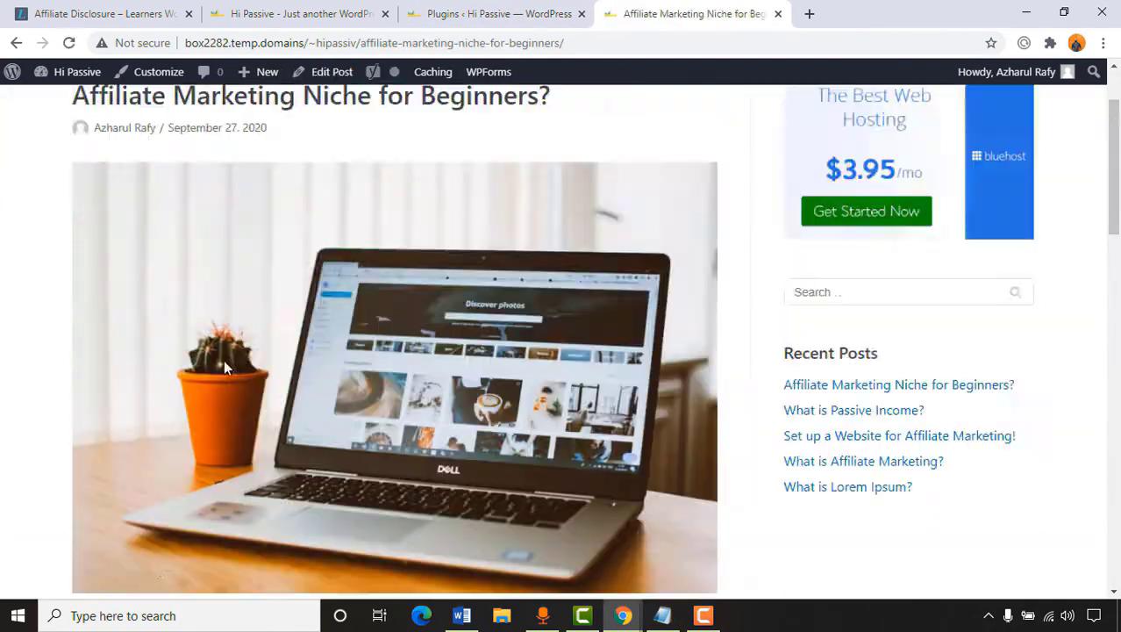
{"action": "scroll", "coordinate": [224, 359], "scroll_direction": "down", "scroll_amount": 5}
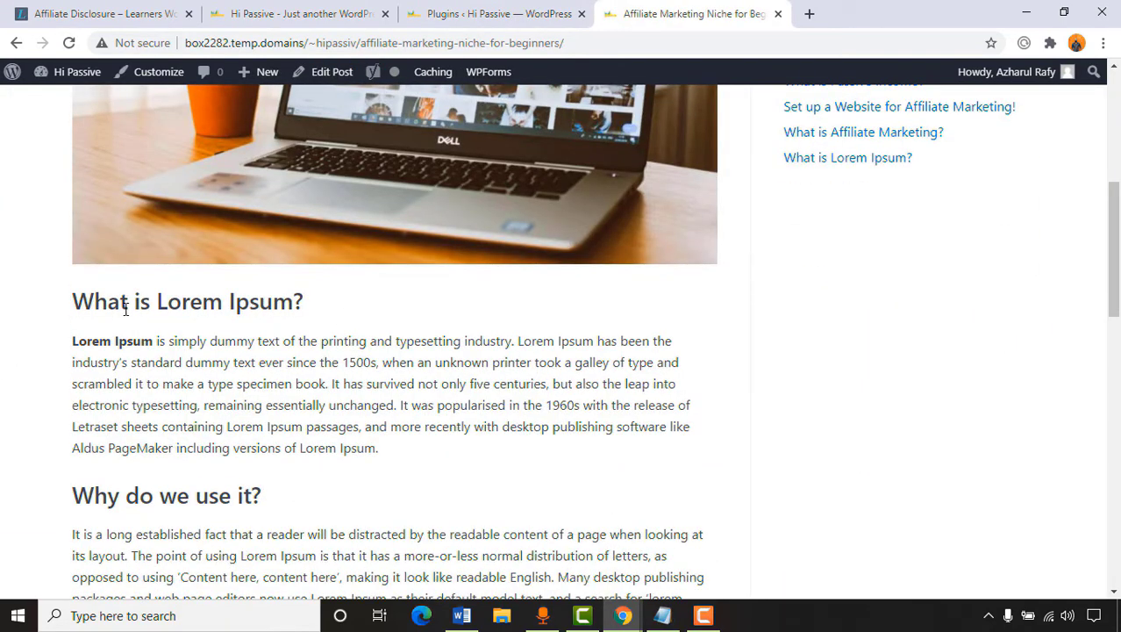
- In Easy Table of Contents settings, auto-insert on Pages and show it when 2 headings exist
{"action": "key", "text": "ctrl+shift+Tab"}
{"action": "left_click", "coordinate": [202, 390]}
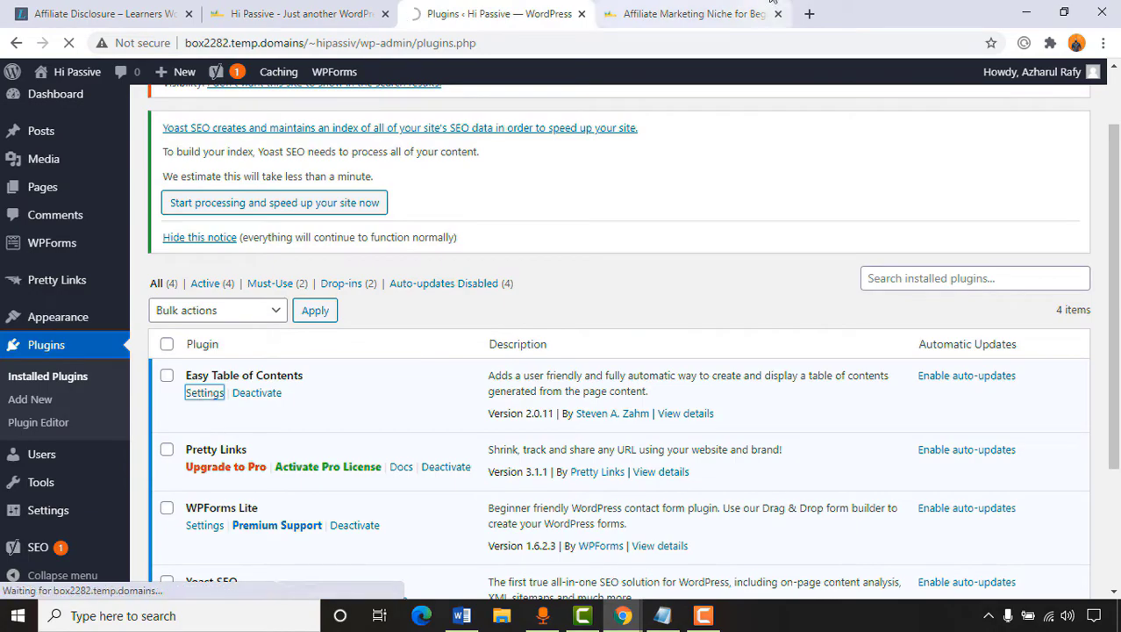
{"action": "scroll", "coordinate": [262, 402], "scroll_direction": "down", "scroll_amount": 3}
{"action": "left_click", "coordinate": [346, 254]}
{"action": "scroll", "coordinate": [343, 333], "scroll_direction": "down", "scroll_amount": 3}
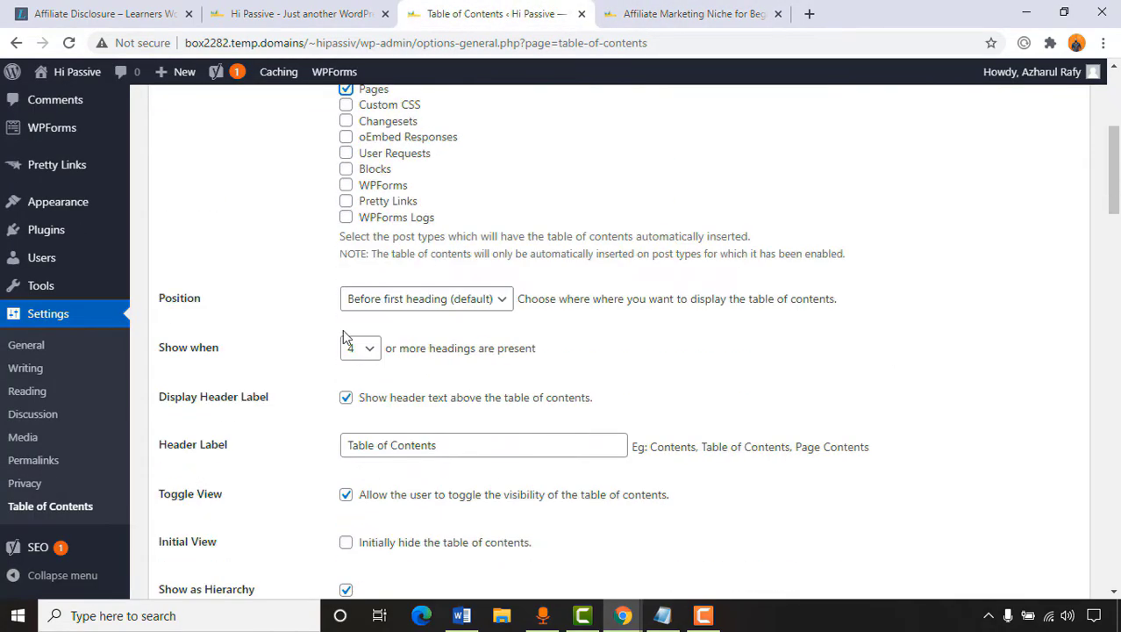
{"action": "left_click", "coordinate": [423, 299]}
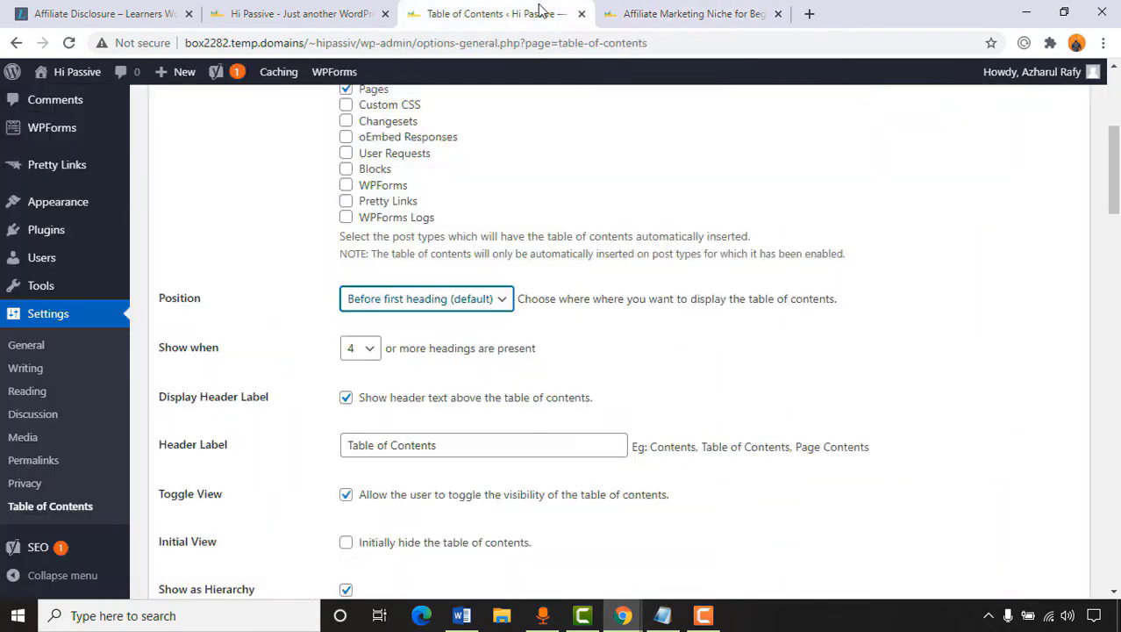
{"action": "scroll", "coordinate": [358, 281], "scroll_direction": "down", "scroll_amount": 1}
{"action": "left_click", "coordinate": [359, 266]}
{"action": "left_click", "coordinate": [353, 304]}
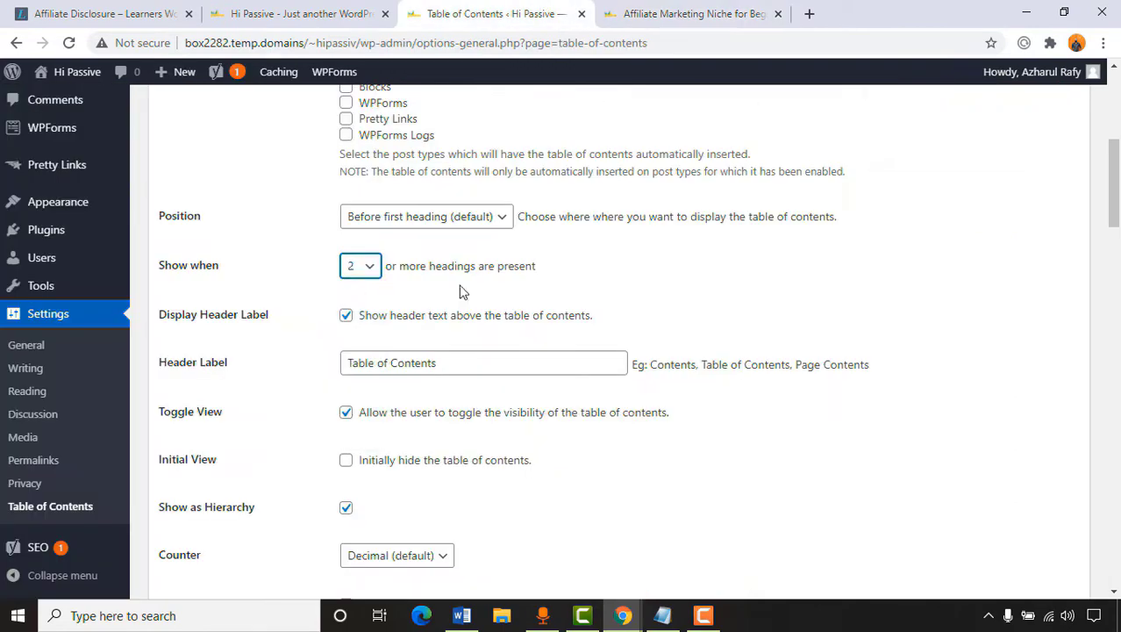
{"action": "scroll", "coordinate": [461, 292], "scroll_direction": "down", "scroll_amount": 2}
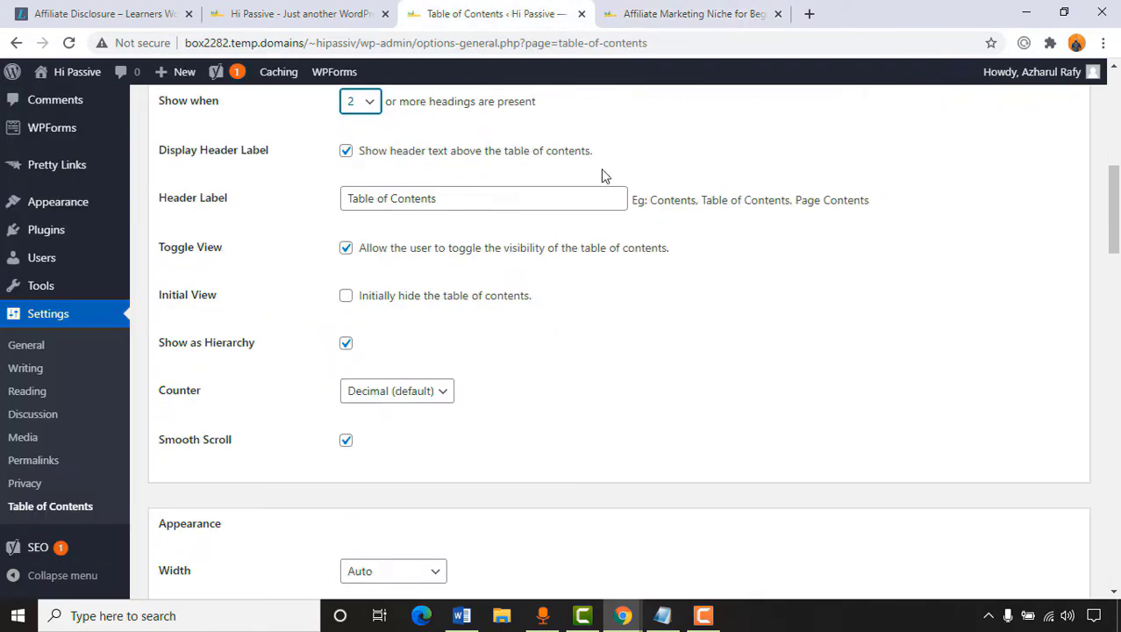
- Set the table of contents Custom Width to 500 and save the settings
{"action": "triple_click", "coordinate": [562, 198]}
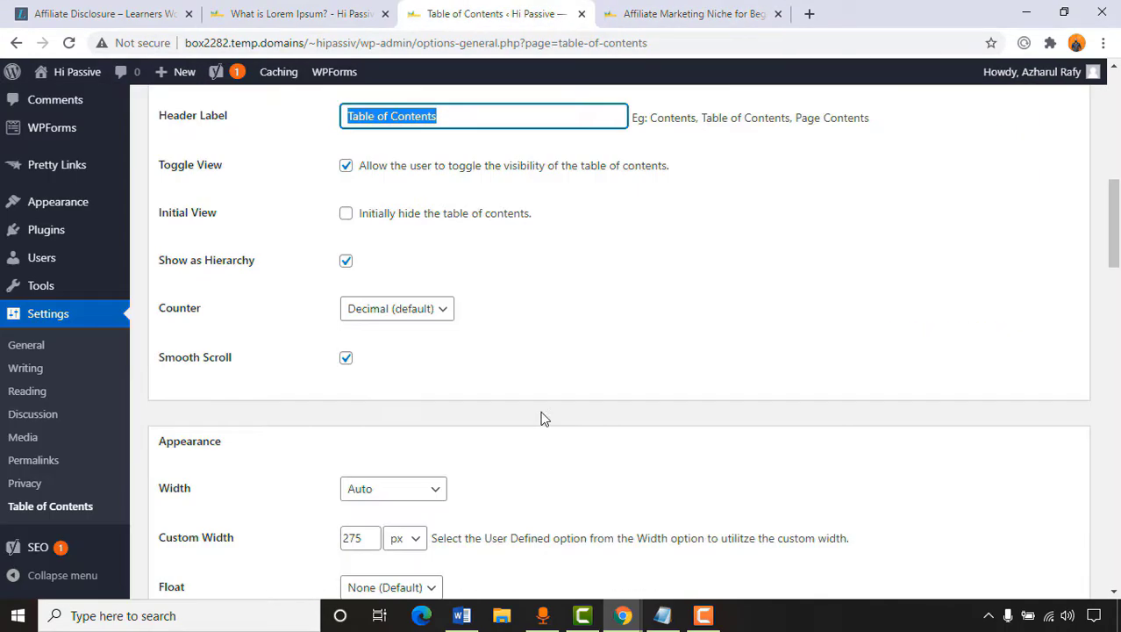
{"action": "scroll", "coordinate": [543, 416], "scroll_direction": "down", "scroll_amount": 2}
{"action": "double_click", "coordinate": [355, 370]}
{"action": "type", "text": "500"}
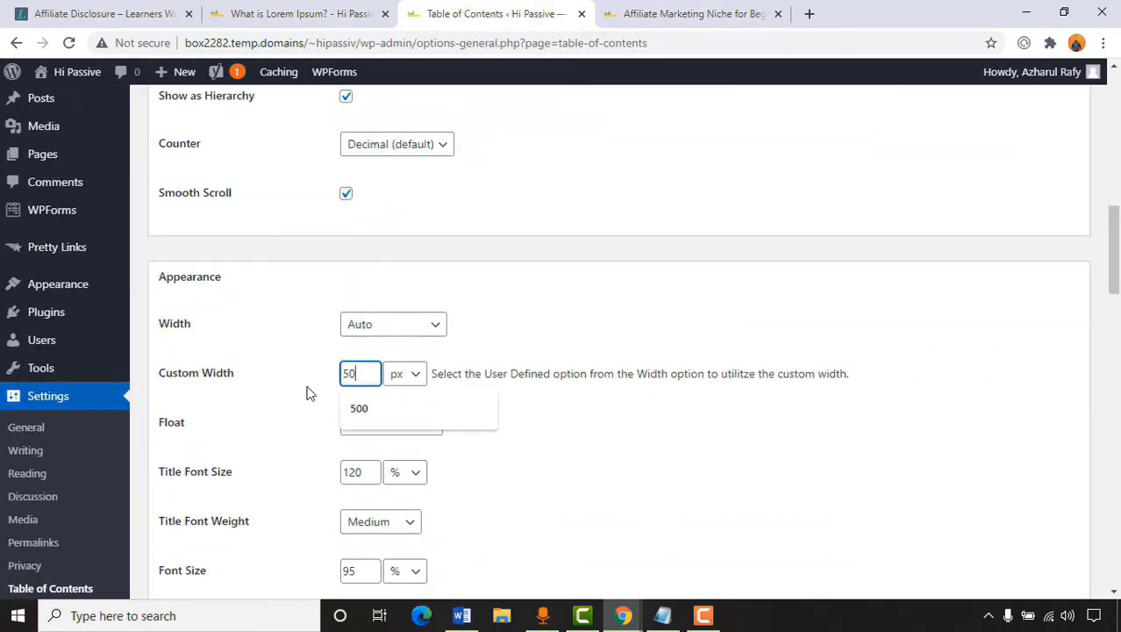
{"action": "scroll", "coordinate": [614, 471], "scroll_direction": "down", "scroll_amount": 2}
{"action": "scroll", "coordinate": [615, 471], "scroll_direction": "down", "scroll_amount": 10}
{"action": "left_click", "coordinate": [183, 509]}
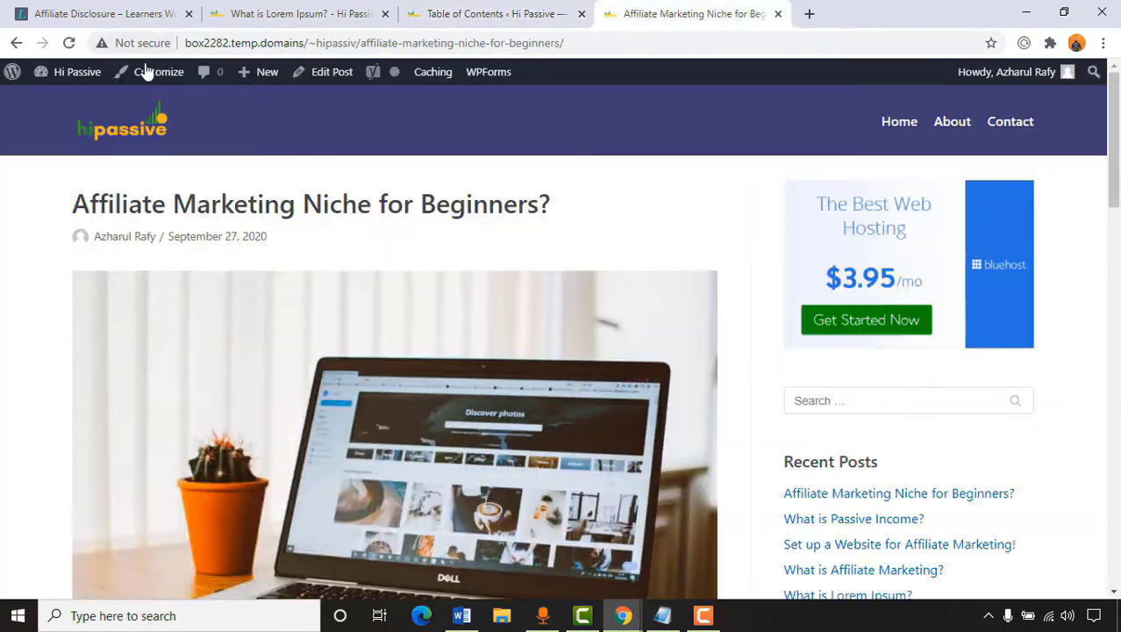
{"action": "scroll", "coordinate": [19, 439], "scroll_direction": "down", "scroll_amount": 4}
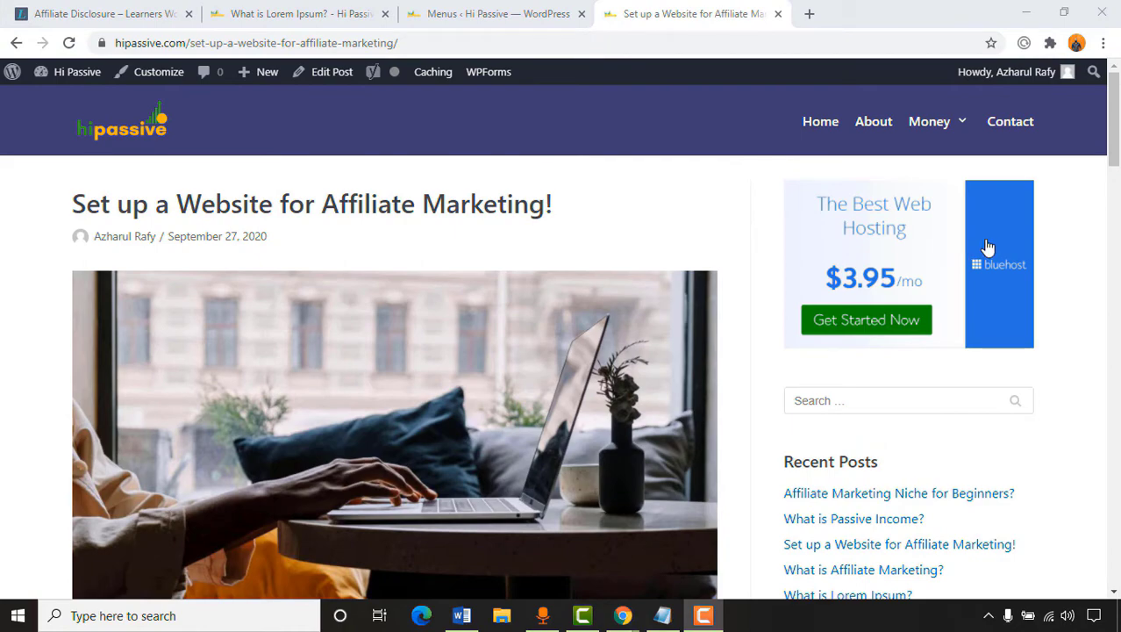
{"action": "scroll", "coordinate": [369, 426], "scroll_direction": "down", "scroll_amount": 6}
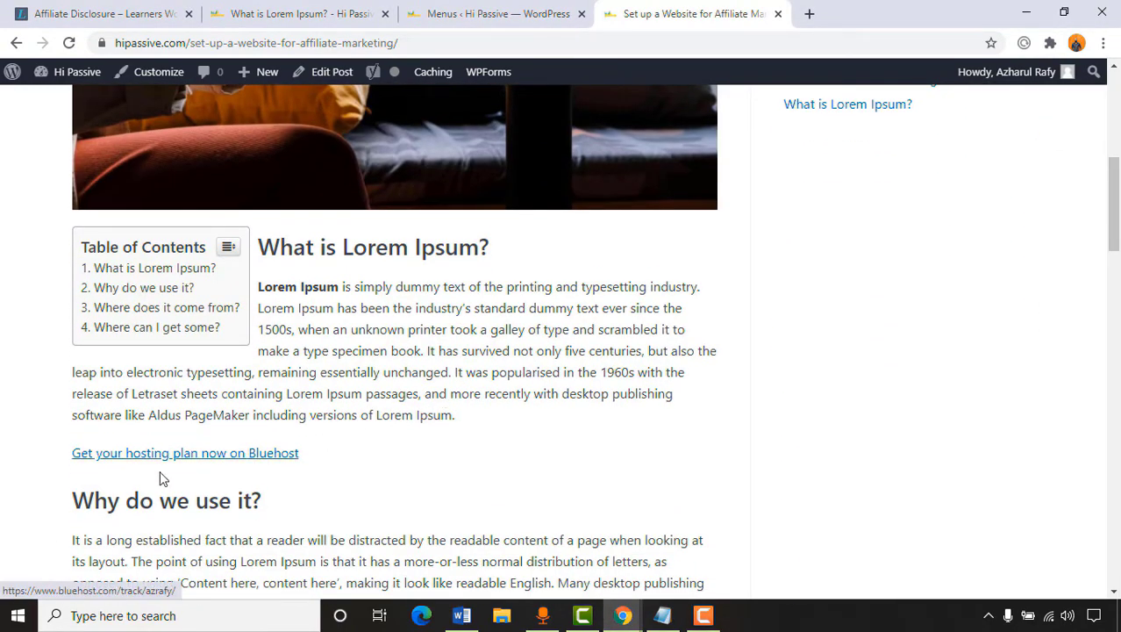
{"action": "scroll", "coordinate": [3, 498], "scroll_direction": "down", "scroll_amount": 4}
{"action": "scroll", "coordinate": [3, 491], "scroll_direction": "down", "scroll_amount": 12}
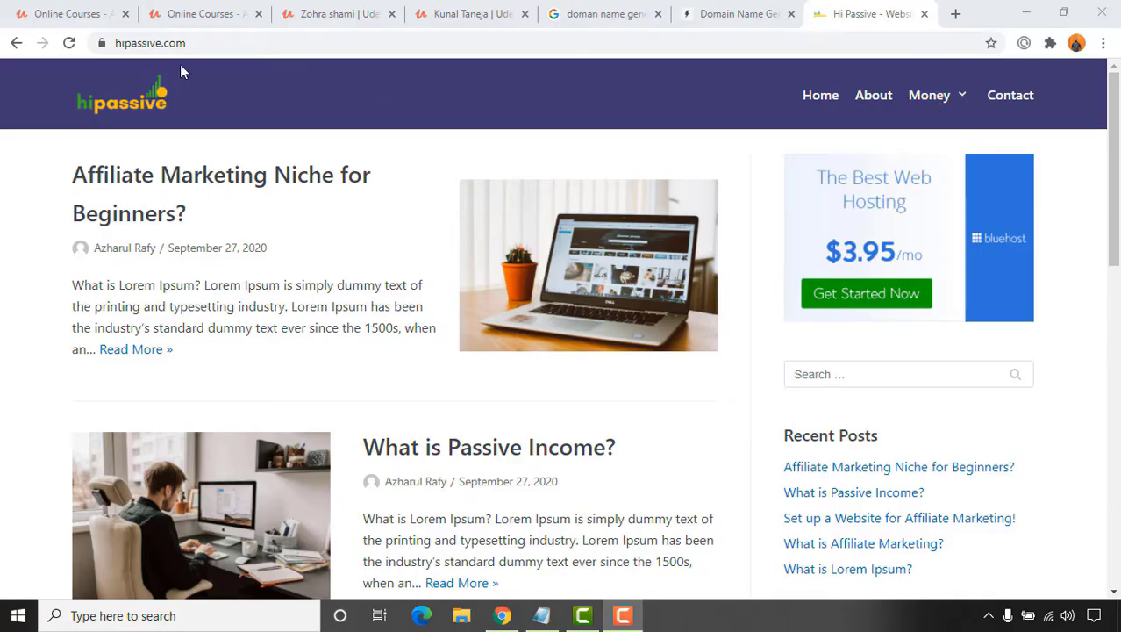
- Open the affiliate marketing post via Money > Affiliate Marketing and collapse its Table of Contents
{"action": "left_click", "coordinate": [102, 43]}
{"action": "left_click", "coordinate": [14, 192]}
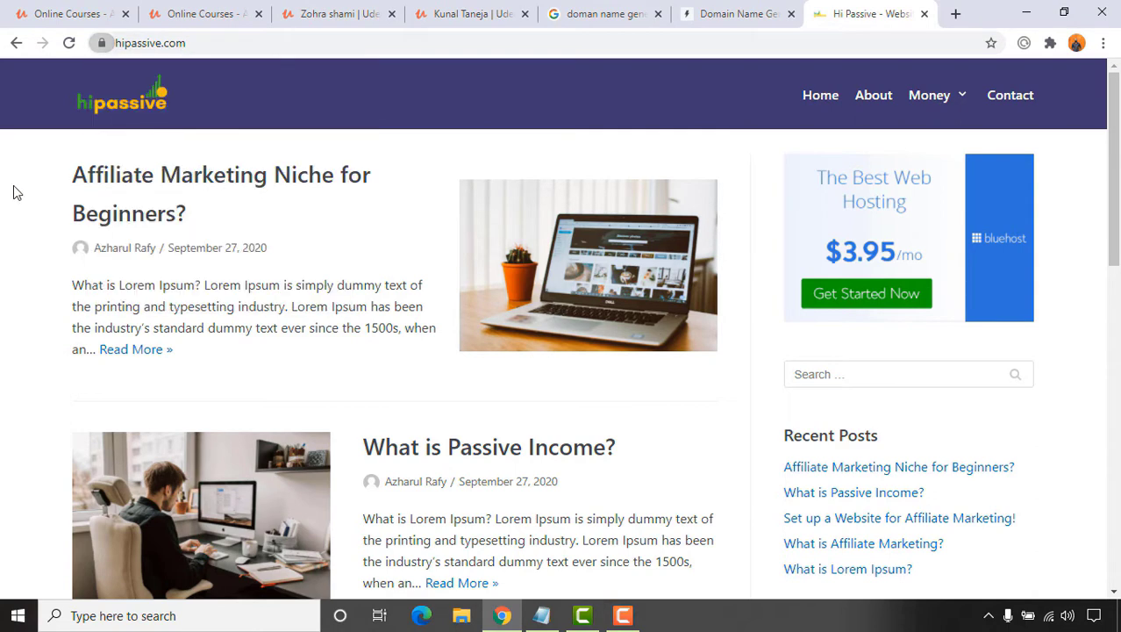
{"action": "mouse_move", "coordinate": [917, 101]}
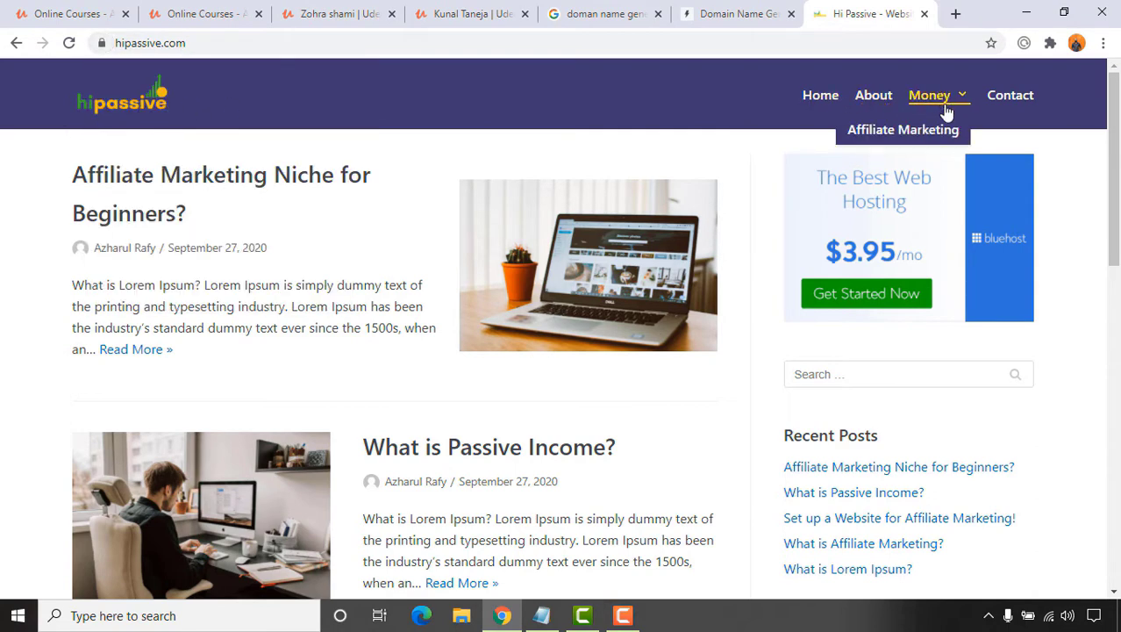
{"action": "left_click", "coordinate": [932, 130]}
{"action": "scroll", "coordinate": [12, 318], "scroll_direction": "down", "scroll_amount": 5}
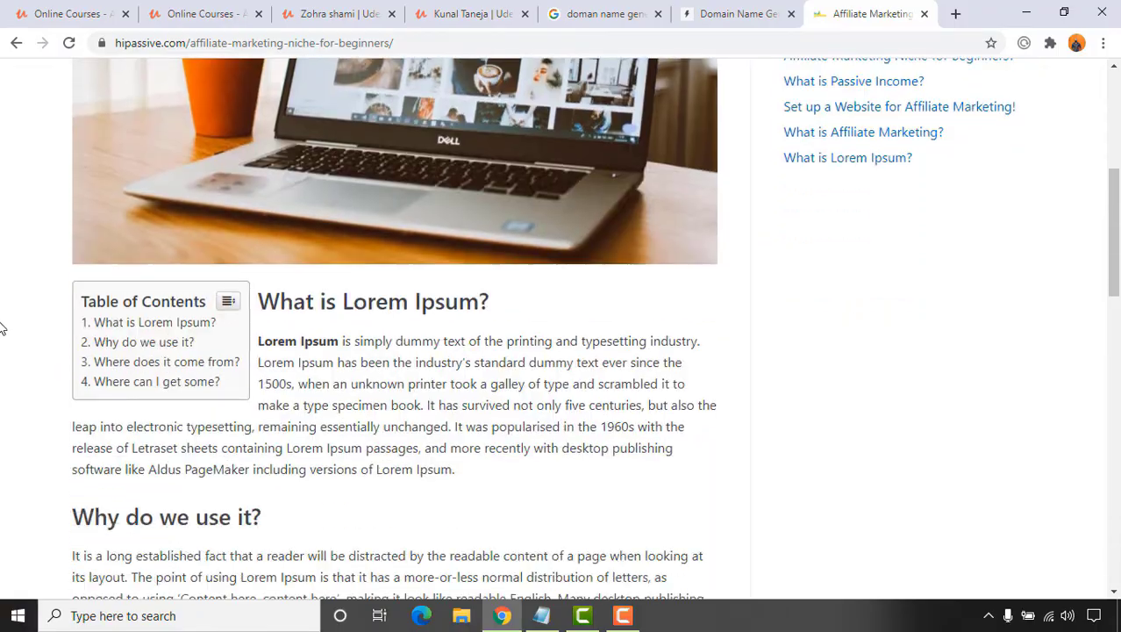
{"action": "left_click", "coordinate": [230, 303]}
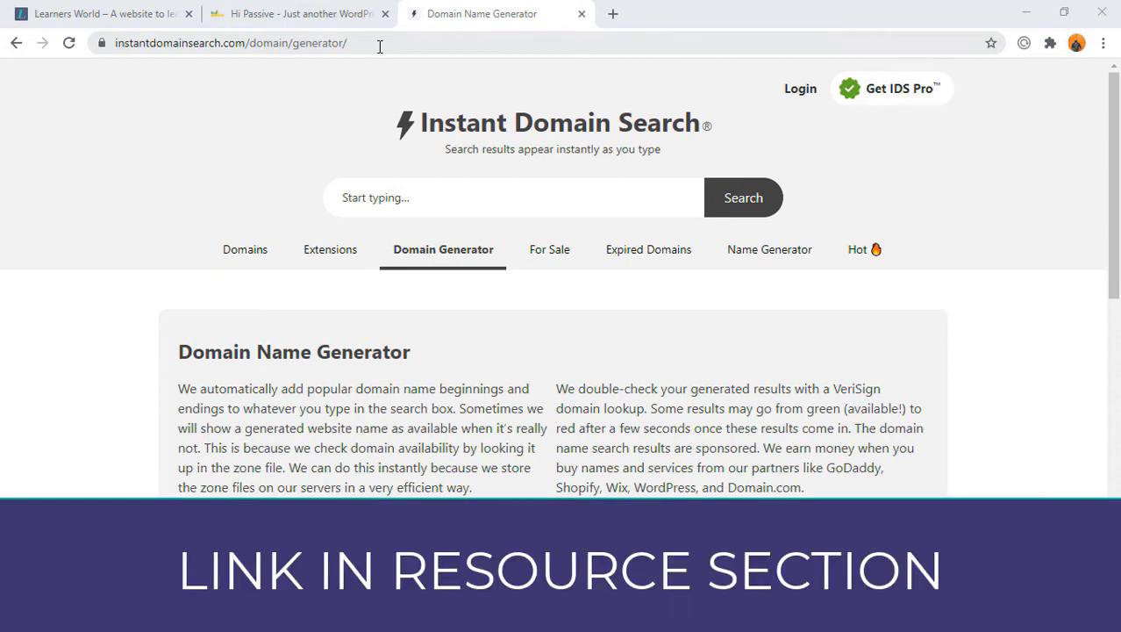
- Search 'passive' in the Instant Domain Search generator and view the suggested domains
{"action": "left_click", "coordinate": [380, 46]}
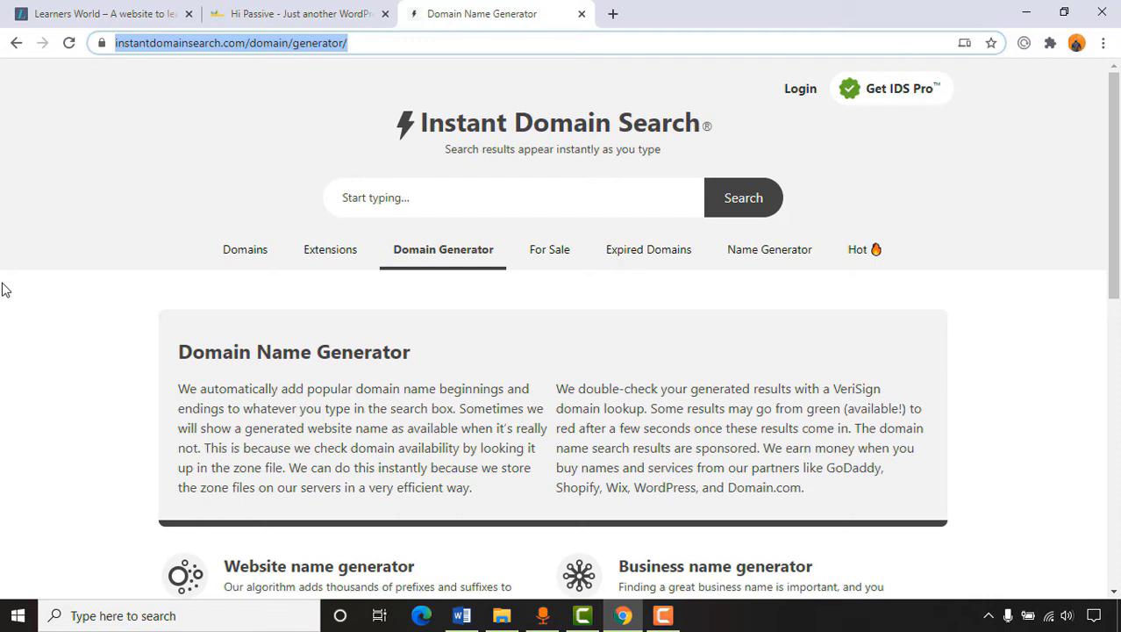
{"action": "left_click", "coordinate": [419, 204]}
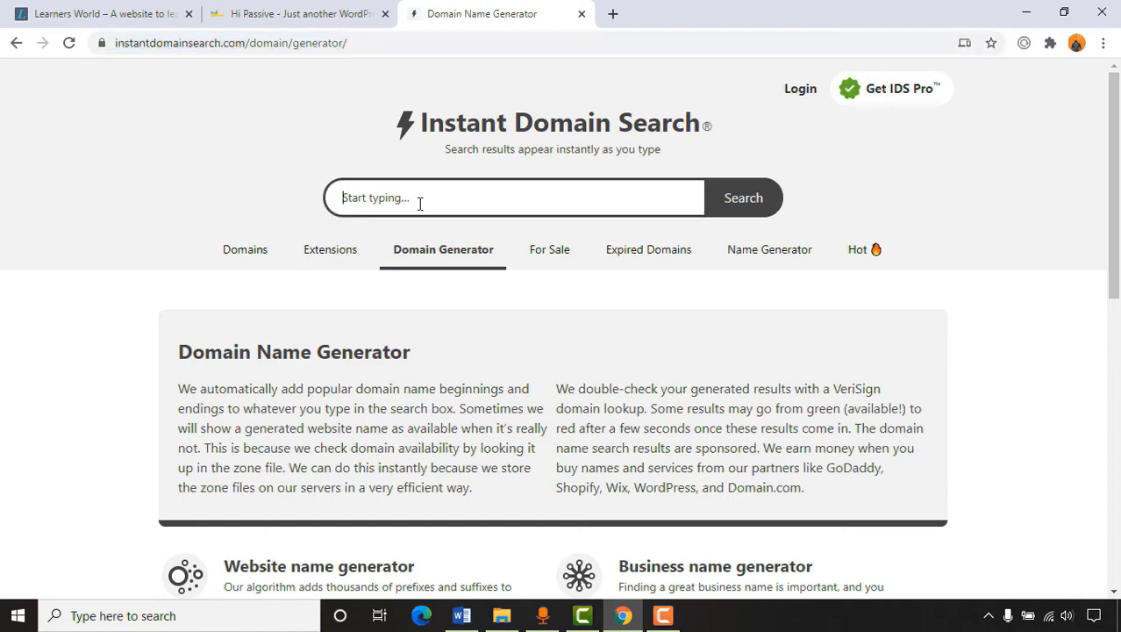
{"action": "type", "text": "passive"}
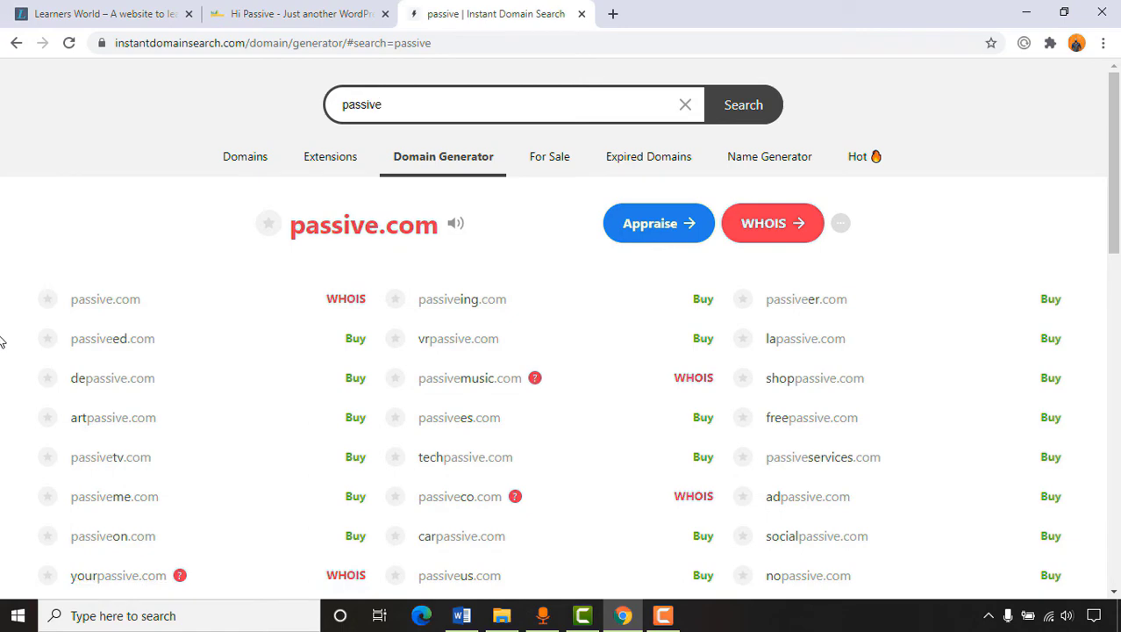
{"action": "scroll", "coordinate": [1119, 248], "scroll_direction": "down", "scroll_amount": 2}
{"action": "left_click_drag", "start_coordinate": [1118, 249], "coordinate": [1116, 210]}
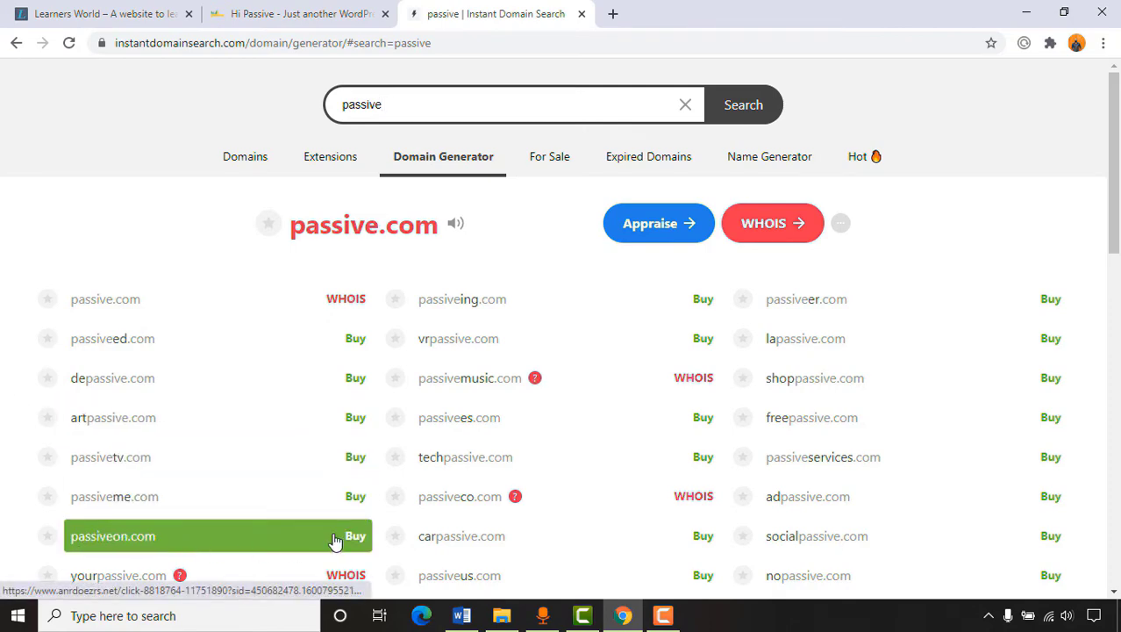
- Scroll through the generated 'passive' domain suggestions
{"action": "scroll", "coordinate": [325, 509], "scroll_direction": "down", "scroll_amount": 5}
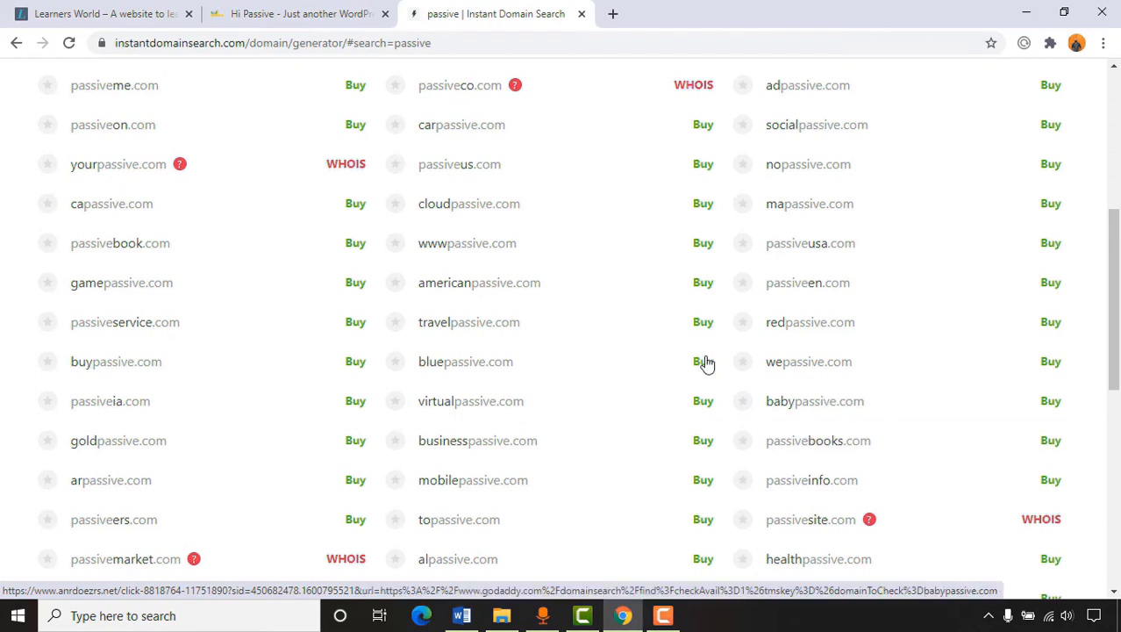
{"action": "scroll", "coordinate": [508, 270], "scroll_direction": "up", "scroll_amount": 4}
{"action": "scroll", "coordinate": [508, 268], "scroll_direction": "up", "scroll_amount": 1}
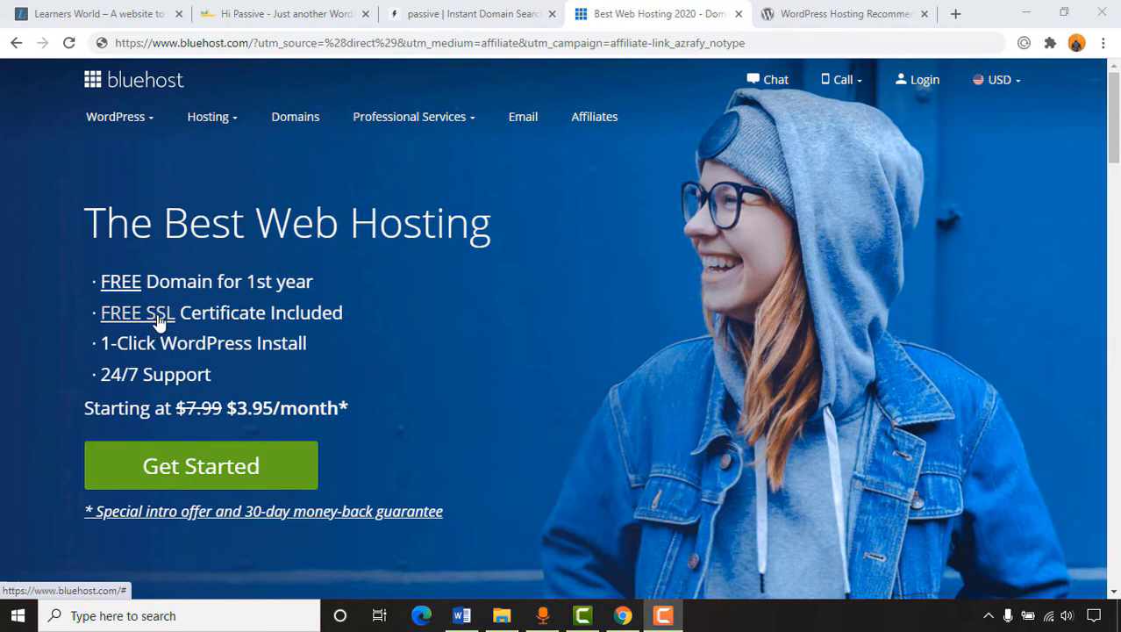
- Switch to the WordPress.org hosting recommendations tab
{"action": "left_click", "coordinate": [849, 12]}
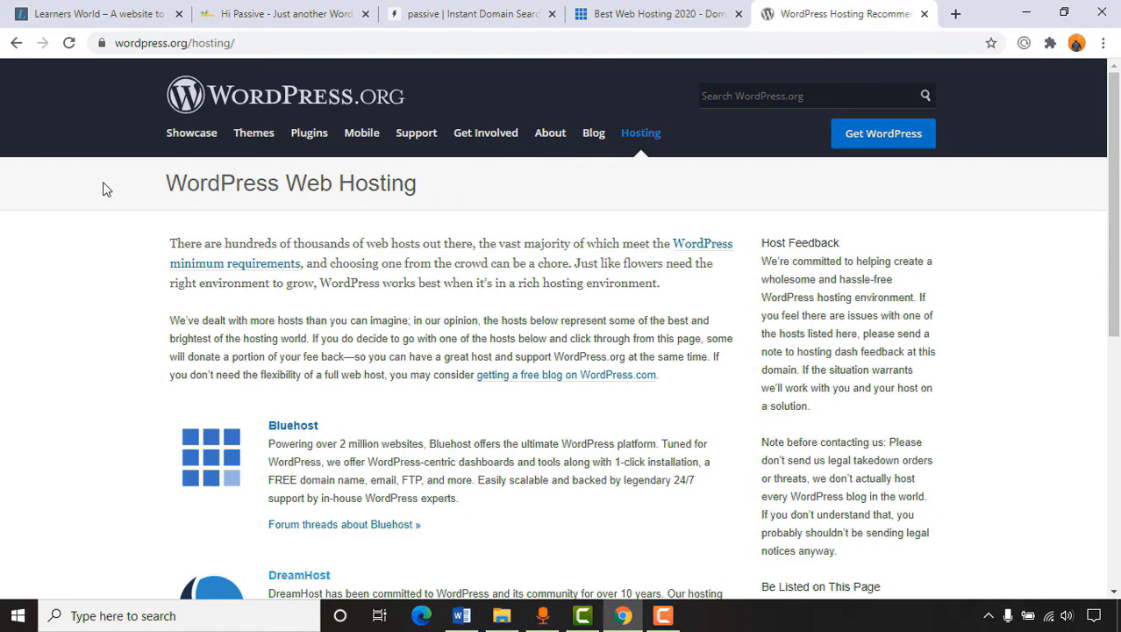
{"action": "left_click", "coordinate": [102, 44]}
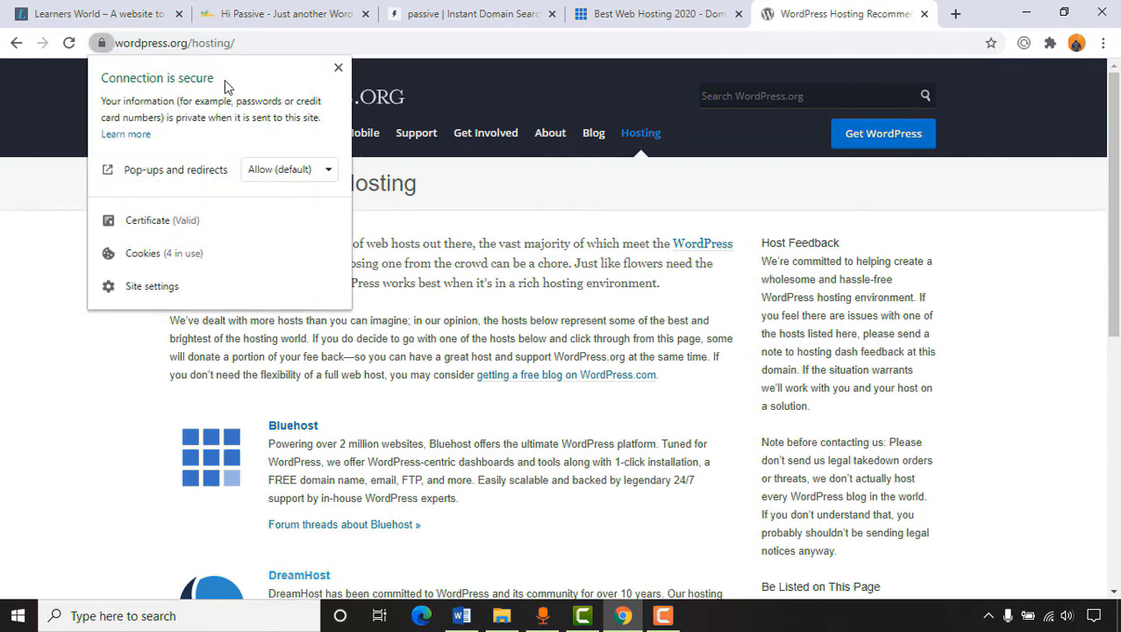
{"action": "left_click", "coordinate": [7, 255]}
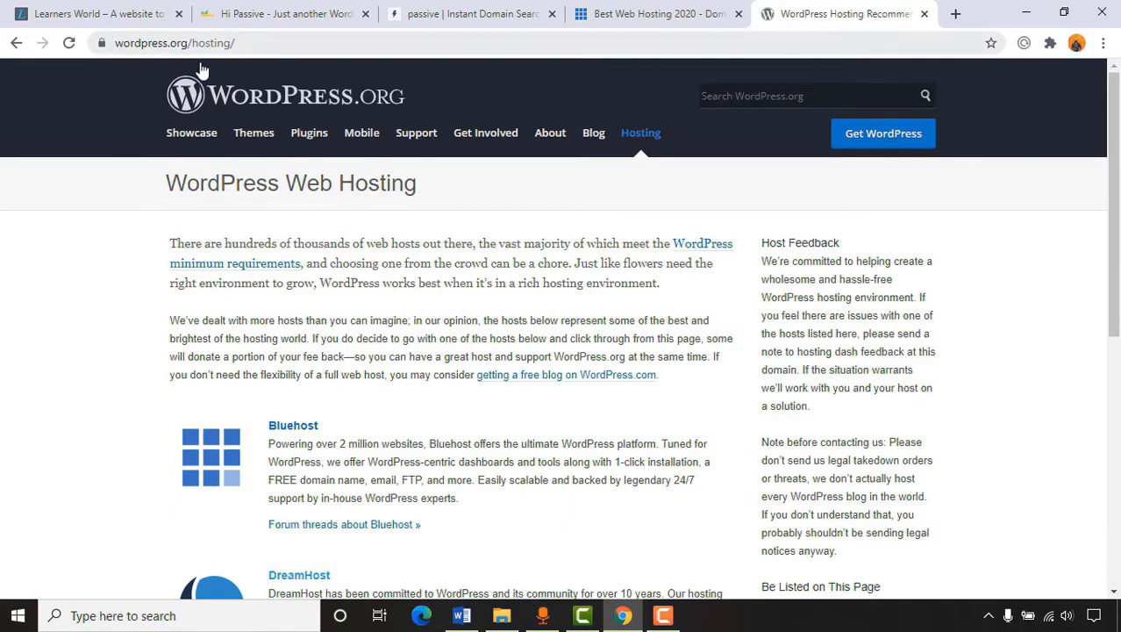
{"action": "scroll", "coordinate": [509, 399], "scroll_direction": "down", "scroll_amount": 1}
{"action": "scroll", "coordinate": [509, 400], "scroll_direction": "down", "scroll_amount": 4}
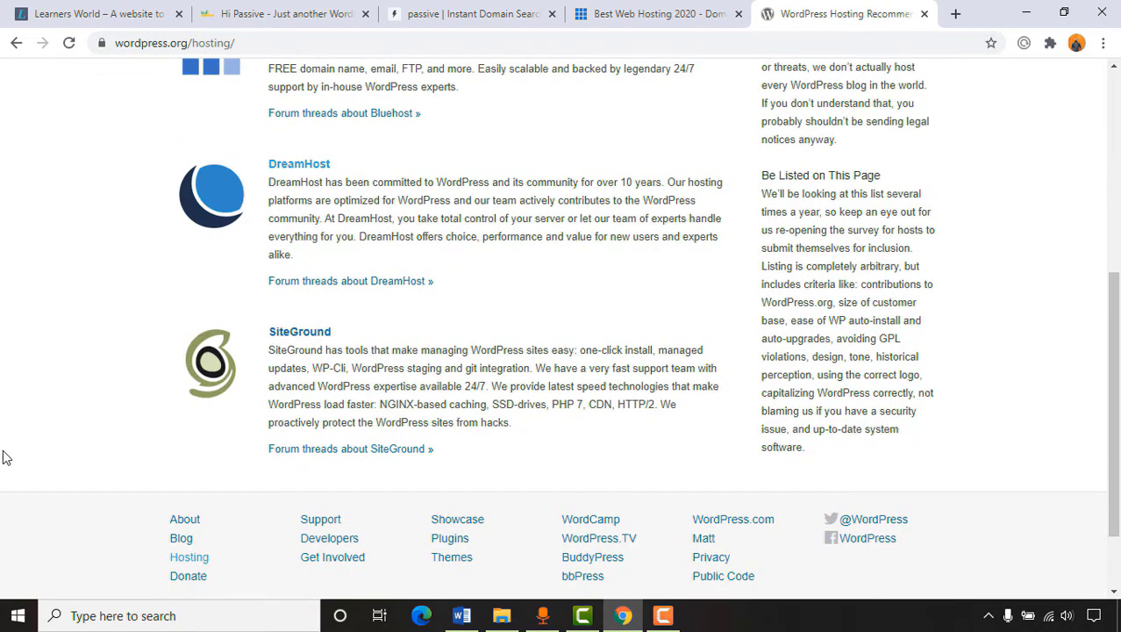
{"action": "scroll", "coordinate": [3, 457], "scroll_direction": "up", "scroll_amount": 5}
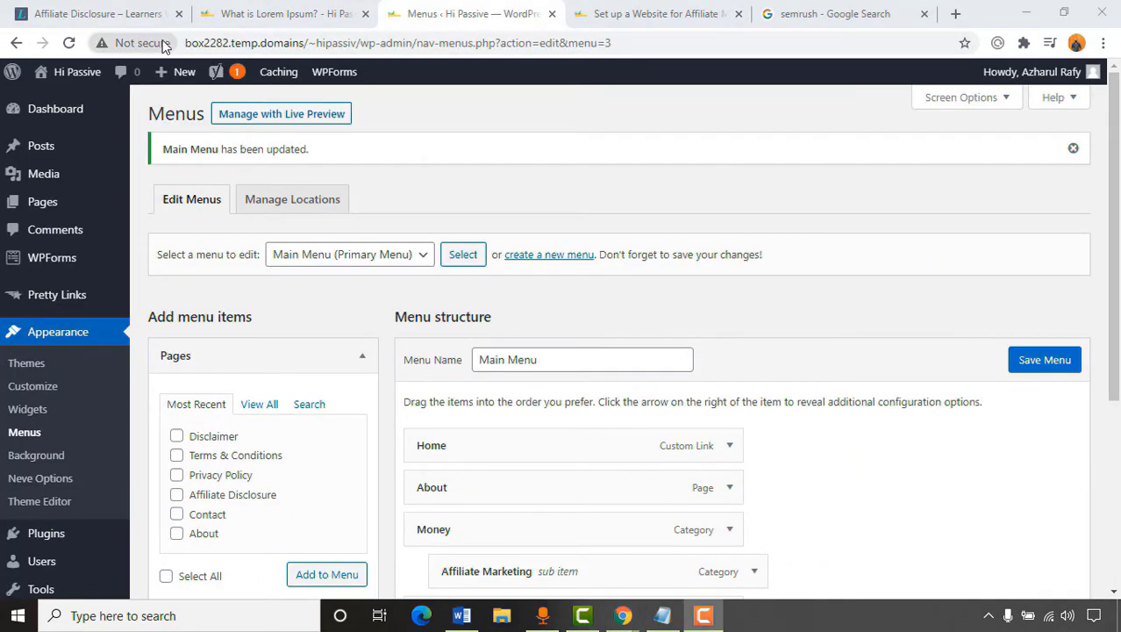
- Check the site's connection security information from the Not secure indicator
{"action": "left_click", "coordinate": [153, 43]}
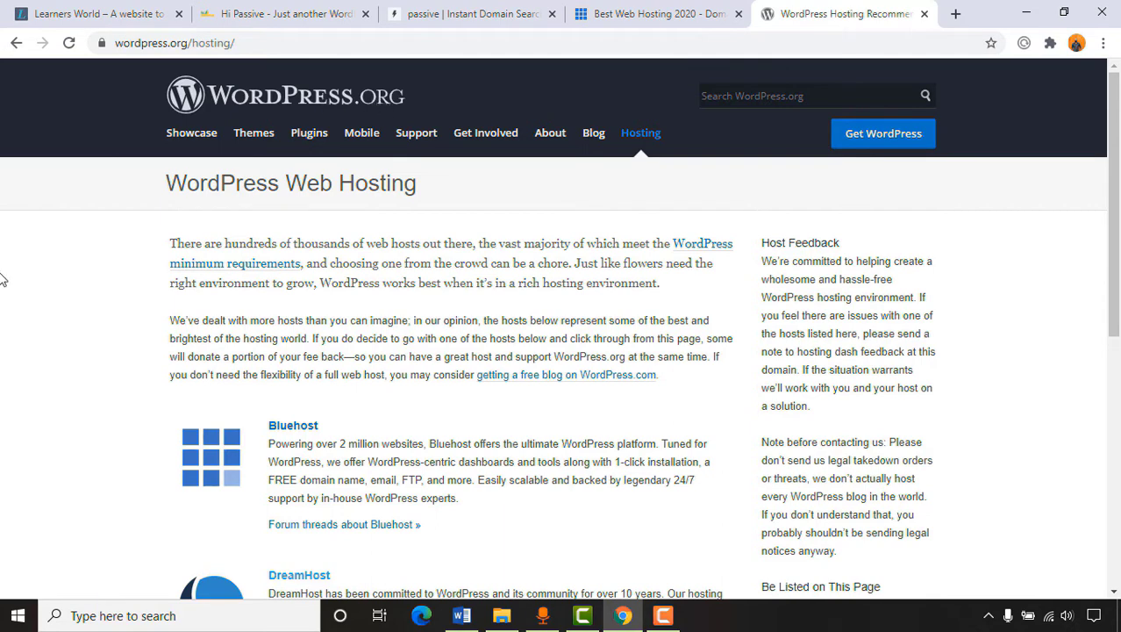
- Scroll through the Bluehost, DreamHost and SiteGround listings on WordPress.org's hosting page
{"action": "scroll", "coordinate": [3, 316], "scroll_direction": "down", "scroll_amount": 1}
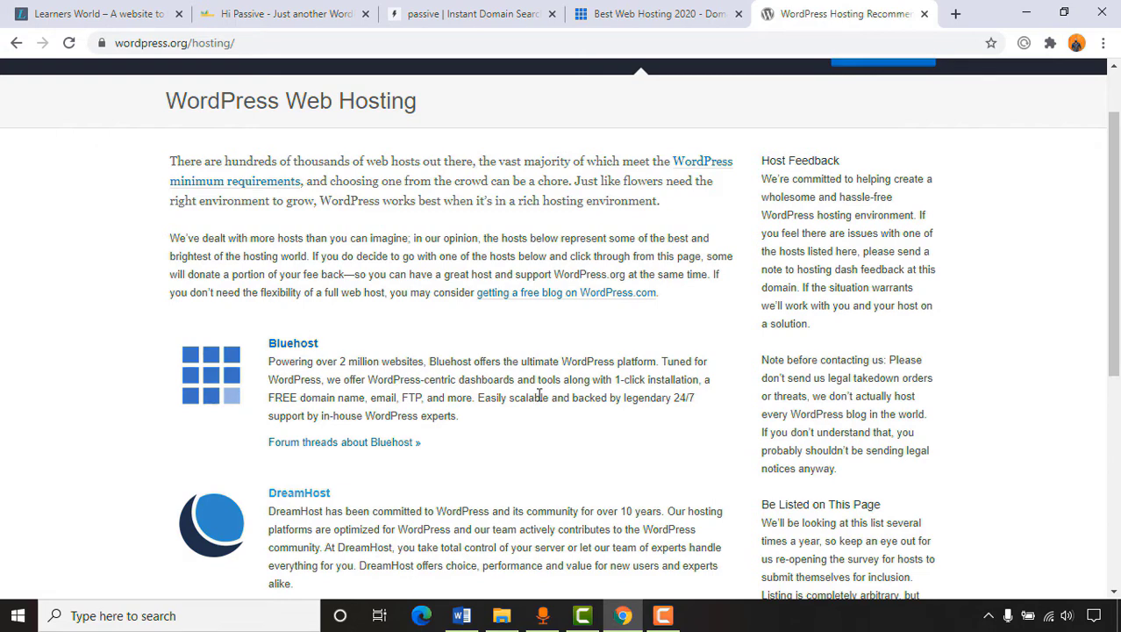
{"action": "scroll", "coordinate": [414, 348], "scroll_direction": "down", "scroll_amount": 2}
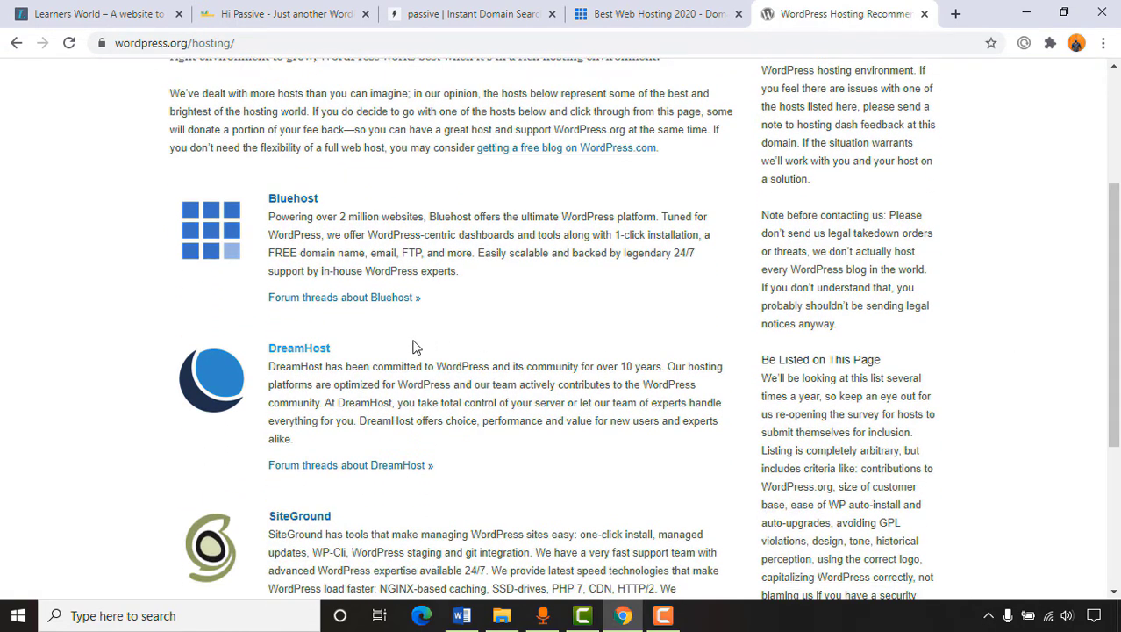
{"action": "scroll", "coordinate": [271, 510], "scroll_direction": "down", "scroll_amount": 1}
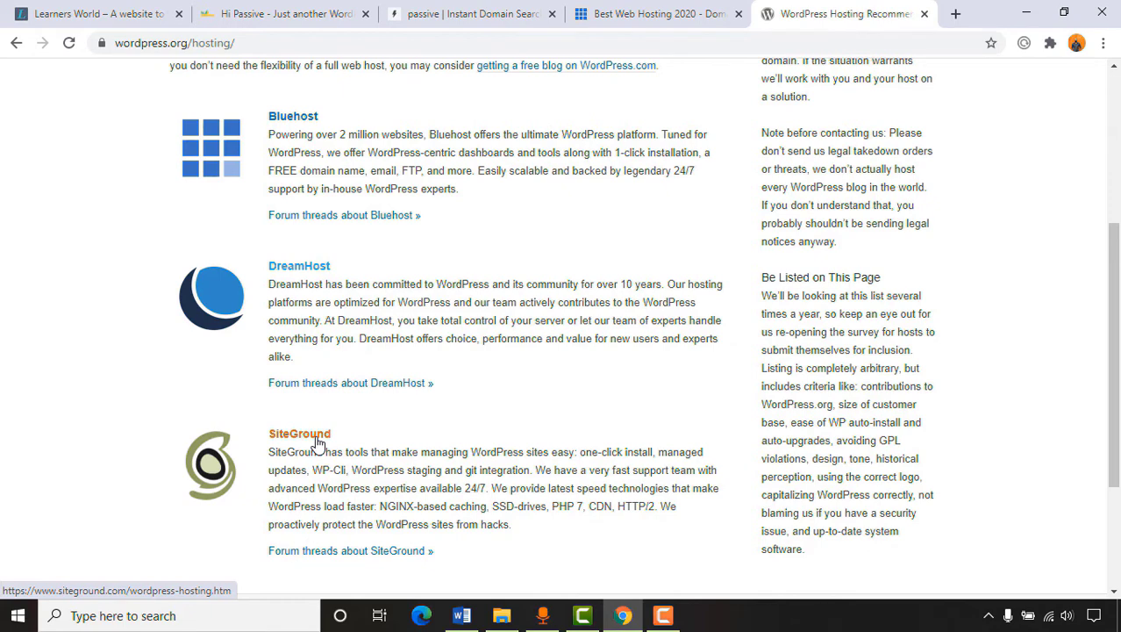
{"action": "scroll", "coordinate": [1, 439], "scroll_direction": "up", "scroll_amount": 2}
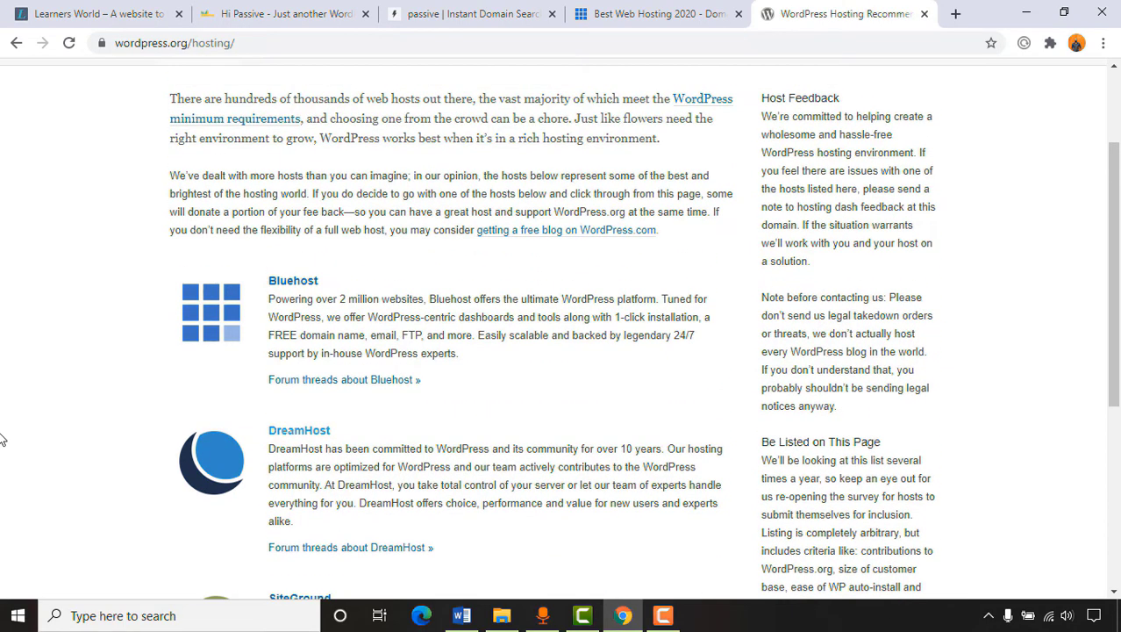
{"action": "scroll", "coordinate": [2, 438], "scroll_direction": "up", "scroll_amount": 1}
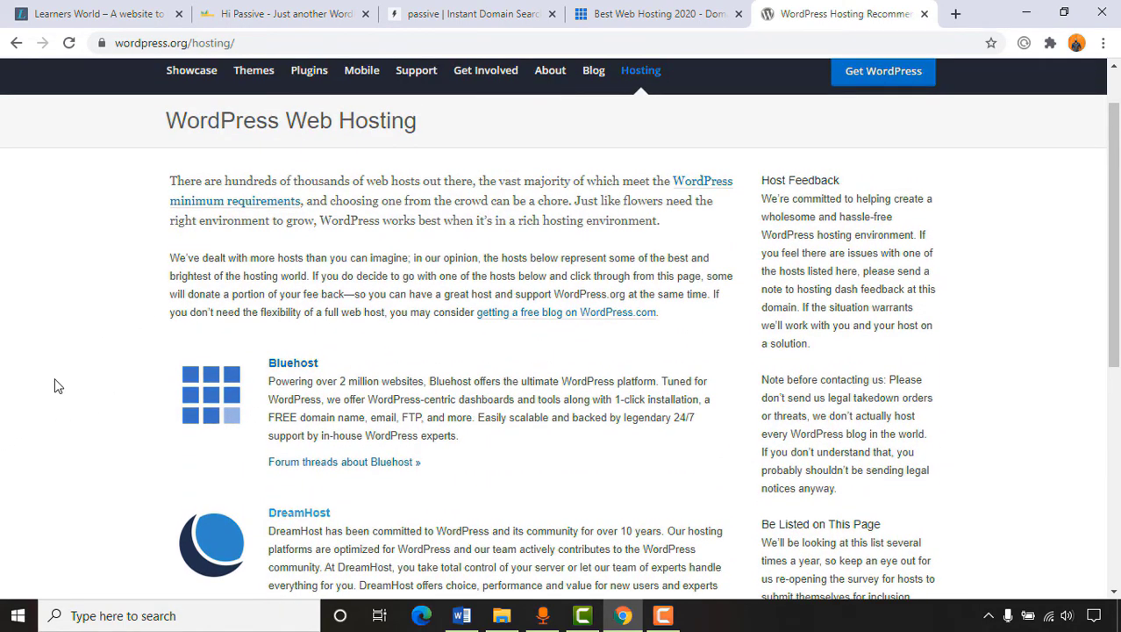
{"action": "scroll", "coordinate": [413, 406], "scroll_direction": "up", "scroll_amount": 1}
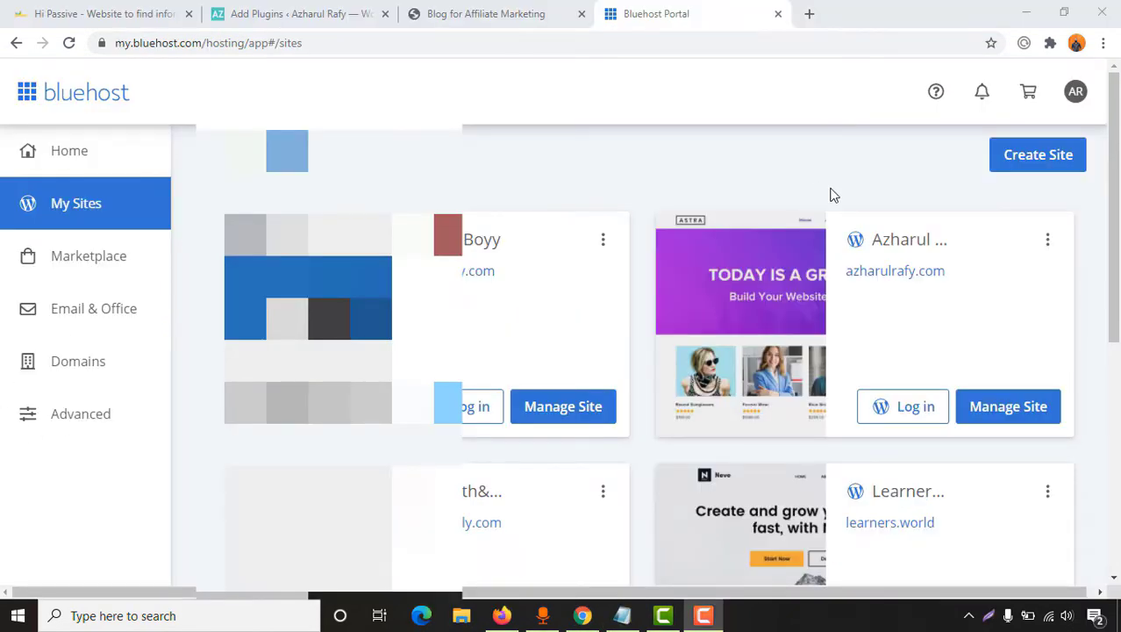
- Scroll down and back up through the Bluehost My Sites cards
{"action": "scroll", "coordinate": [1118, 389], "scroll_direction": "down", "scroll_amount": 3}
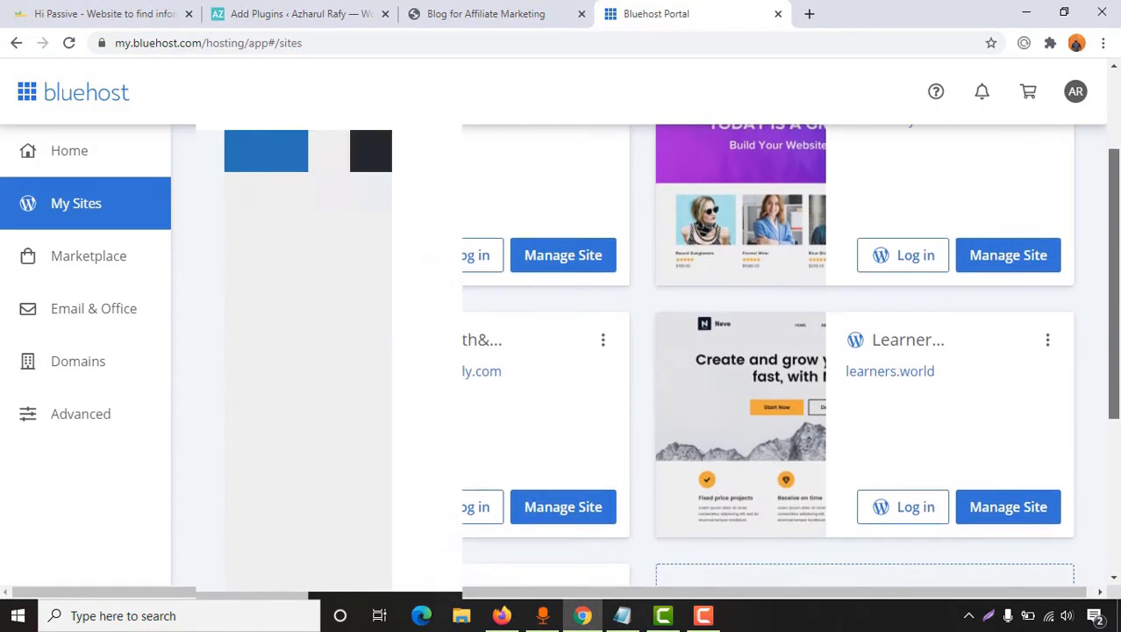
{"action": "scroll", "coordinate": [1118, 389], "scroll_direction": "down", "scroll_amount": 3}
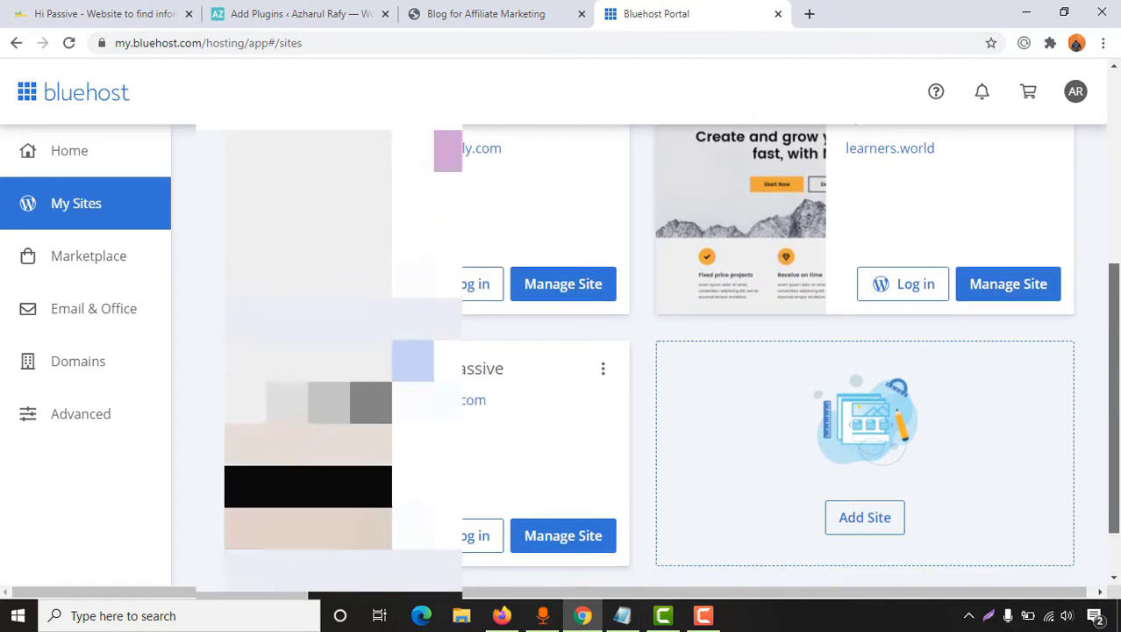
{"action": "scroll", "coordinate": [1118, 519], "scroll_direction": "up", "scroll_amount": 3}
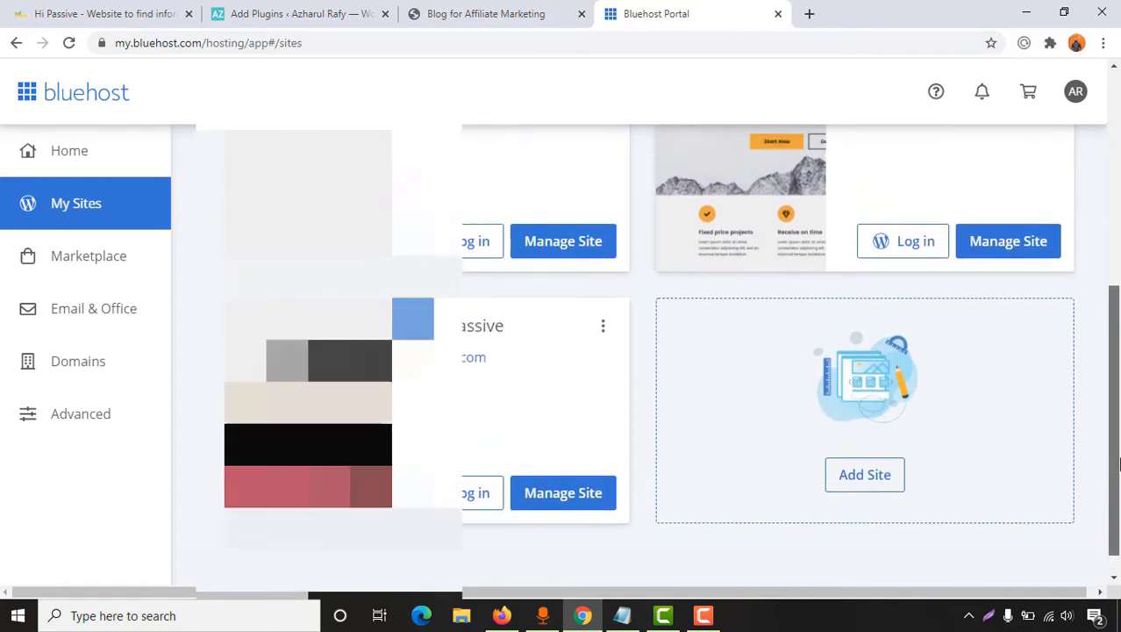
{"action": "scroll", "coordinate": [1117, 342], "scroll_direction": "up", "scroll_amount": 2}
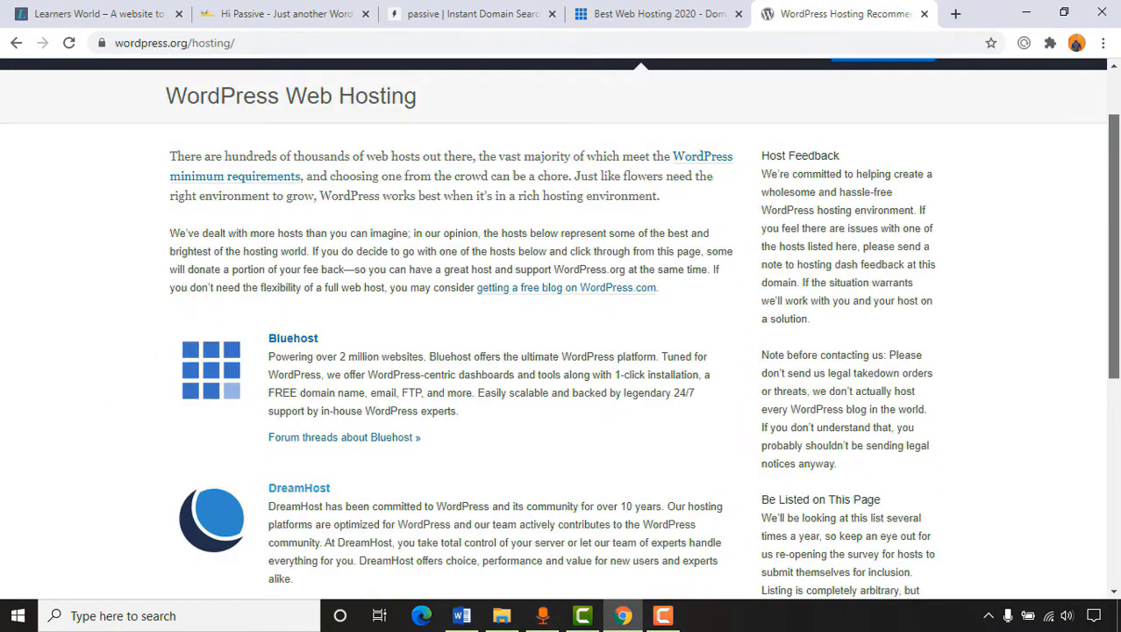
{"action": "scroll", "coordinate": [506, 430], "scroll_direction": "down", "scroll_amount": 3}
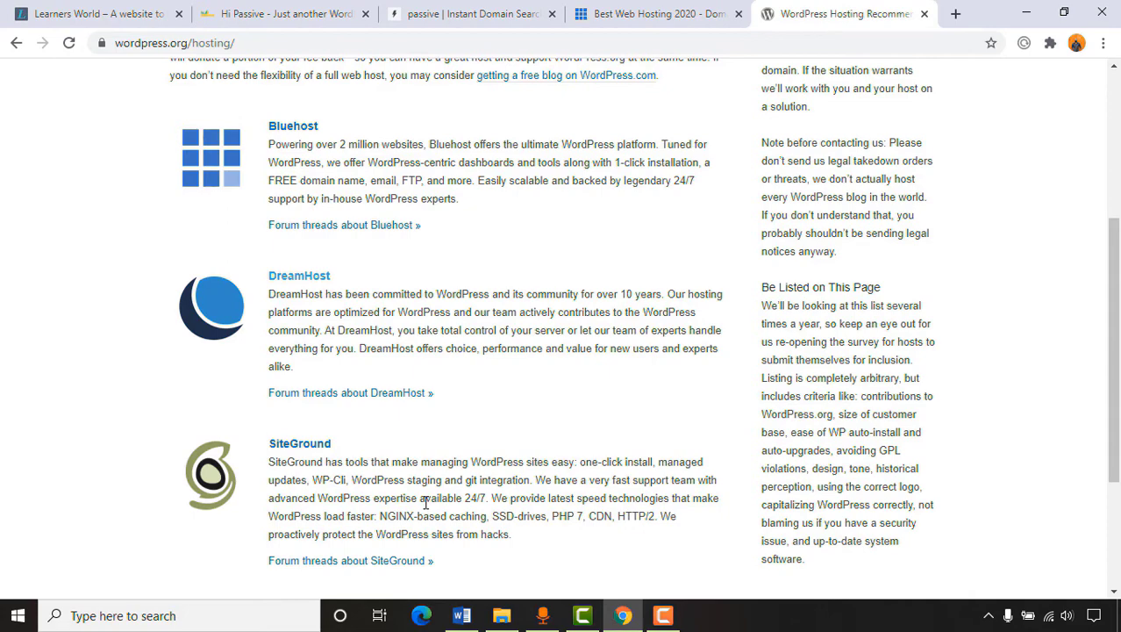
{"action": "scroll", "coordinate": [527, 368], "scroll_direction": "up", "scroll_amount": 4}
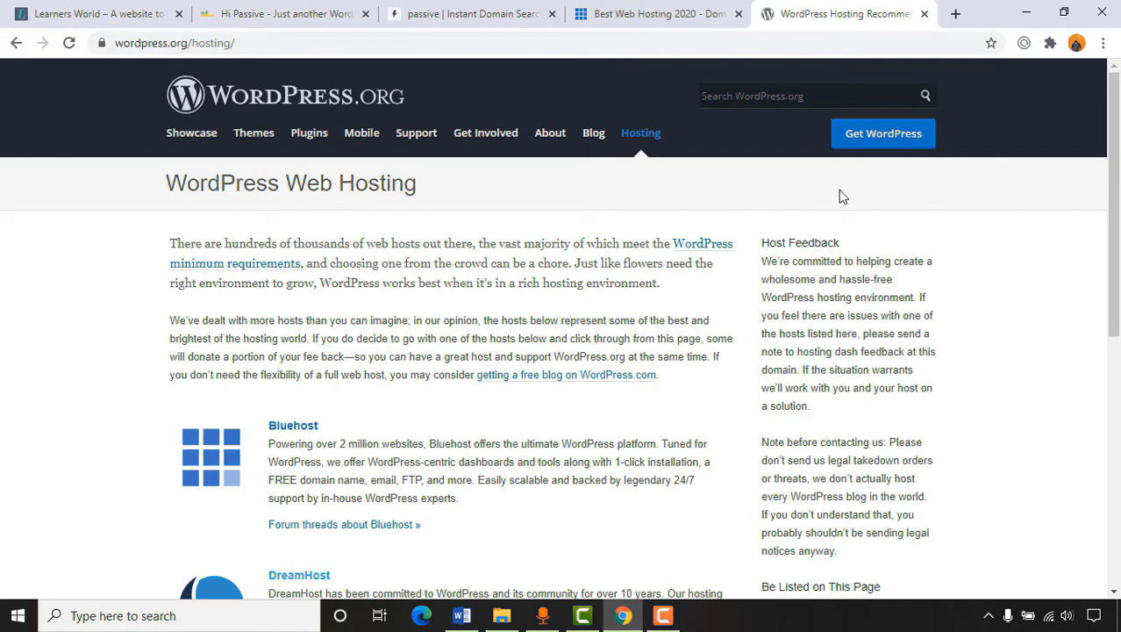
- Close the WordPress.org tab and review Bluehost's Basic, Plus, Choice Plus and Pro plan pricing
{"action": "left_click", "coordinate": [925, 14]}
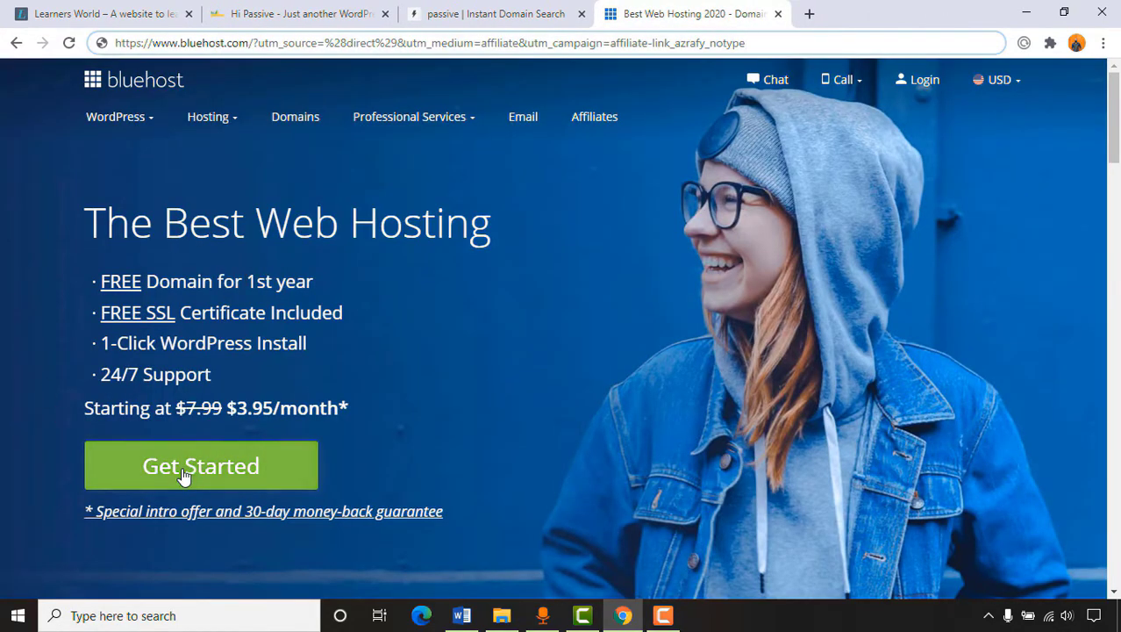
{"action": "left_click", "coordinate": [218, 474]}
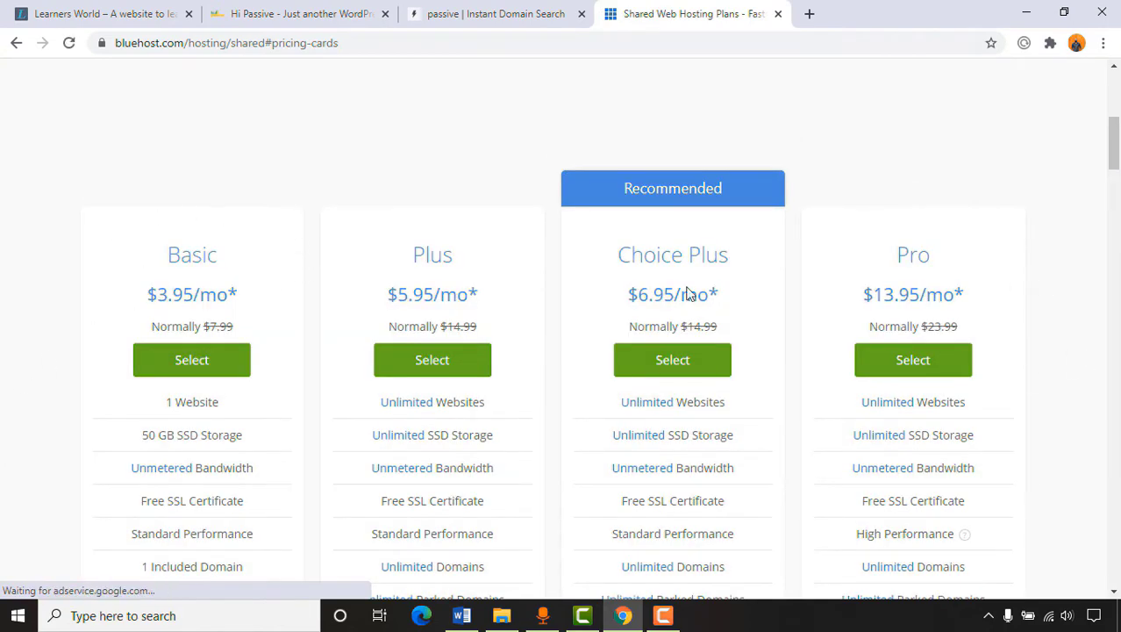
{"action": "scroll", "coordinate": [143, 226], "scroll_direction": "down", "scroll_amount": 1}
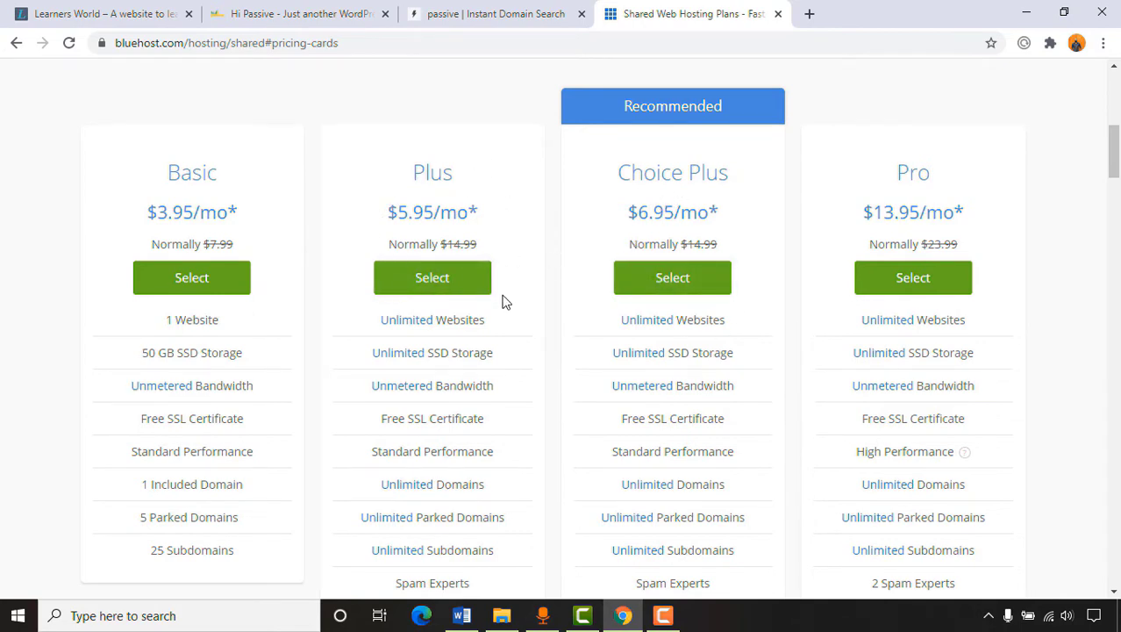
{"action": "scroll", "coordinate": [502, 300], "scroll_direction": "down", "scroll_amount": 1}
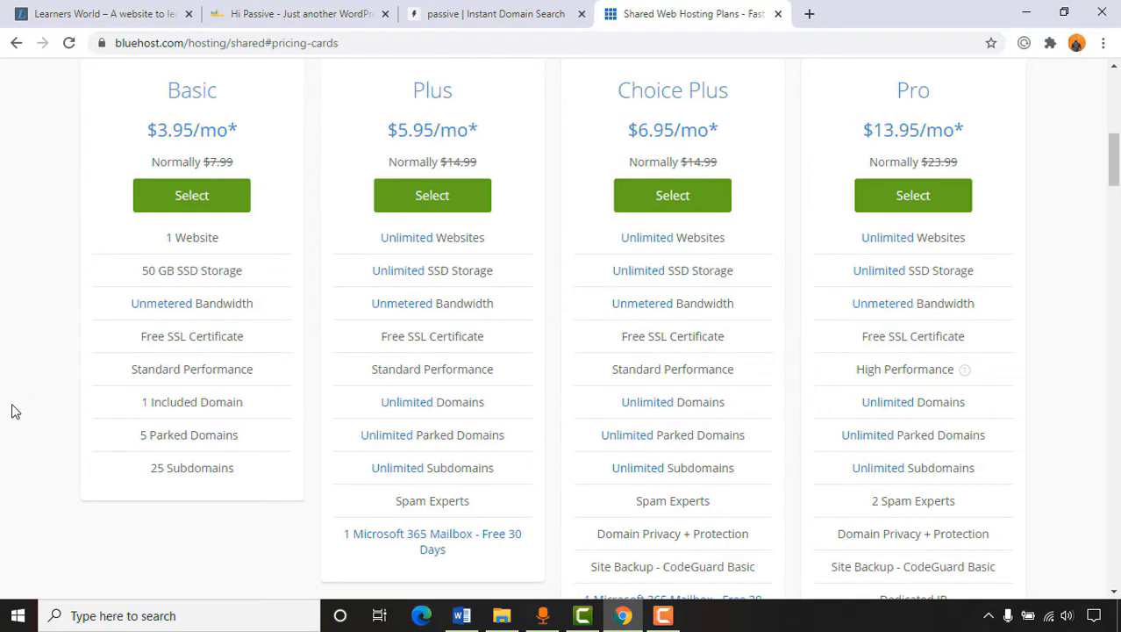
{"action": "scroll", "coordinate": [7, 399], "scroll_direction": "up", "scroll_amount": 1}
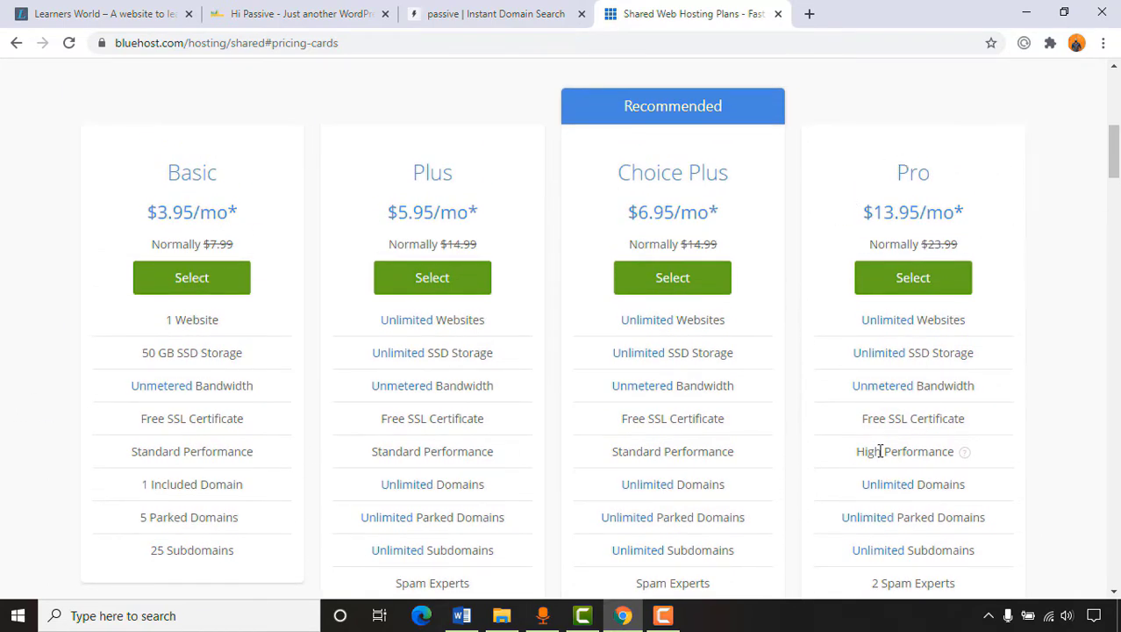
{"action": "left_click_drag", "start_coordinate": [856, 455], "coordinate": [960, 458]}
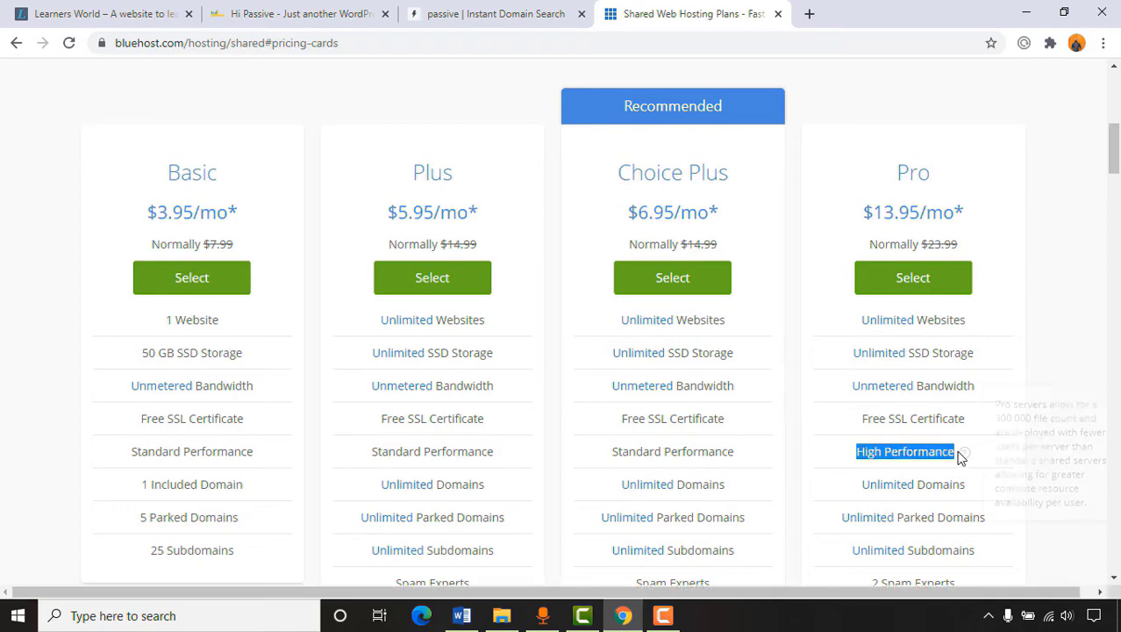
{"action": "scroll", "coordinate": [882, 524], "scroll_direction": "down", "scroll_amount": 4}
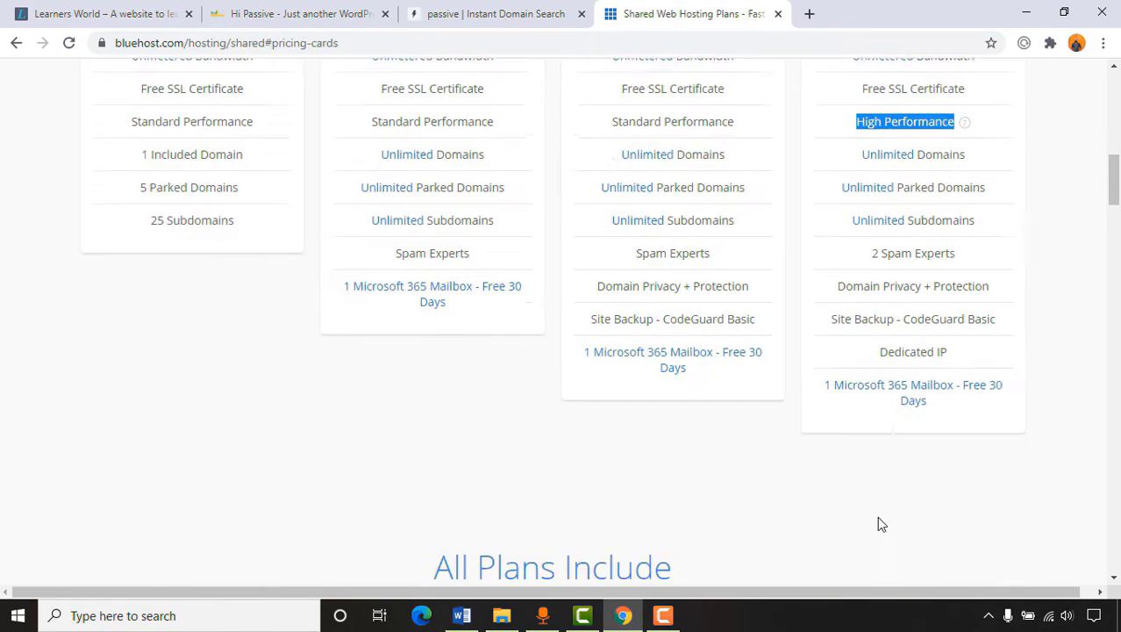
{"action": "scroll", "coordinate": [904, 352], "scroll_direction": "down", "scroll_amount": 1}
{"action": "scroll", "coordinate": [1048, 397], "scroll_direction": "up", "scroll_amount": 3}
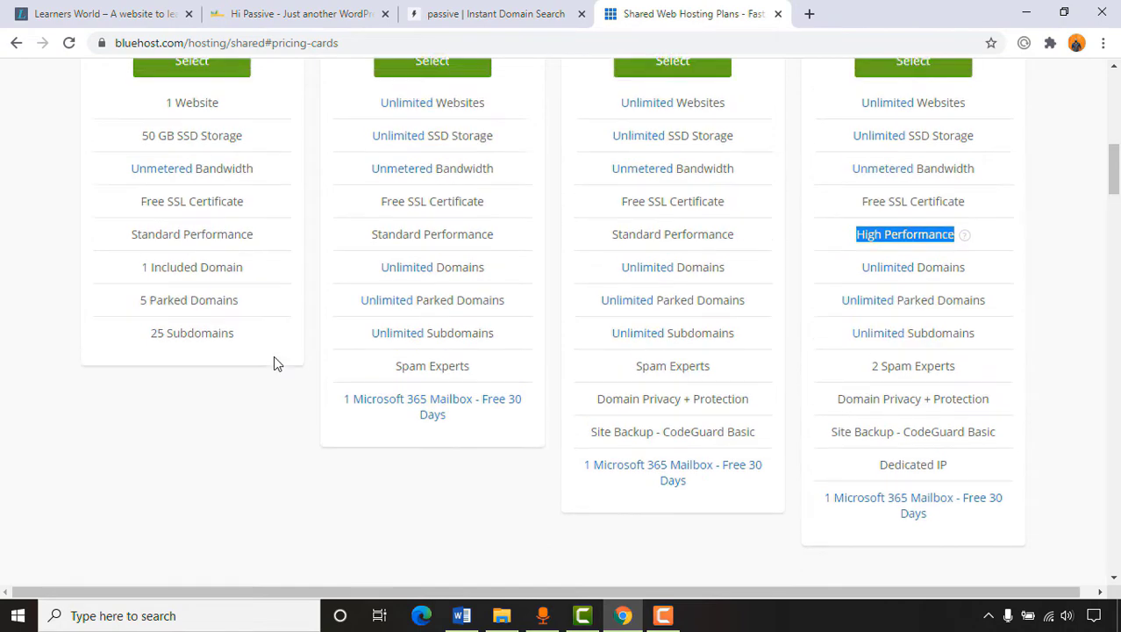
{"action": "scroll", "coordinate": [274, 362], "scroll_direction": "up", "scroll_amount": 2}
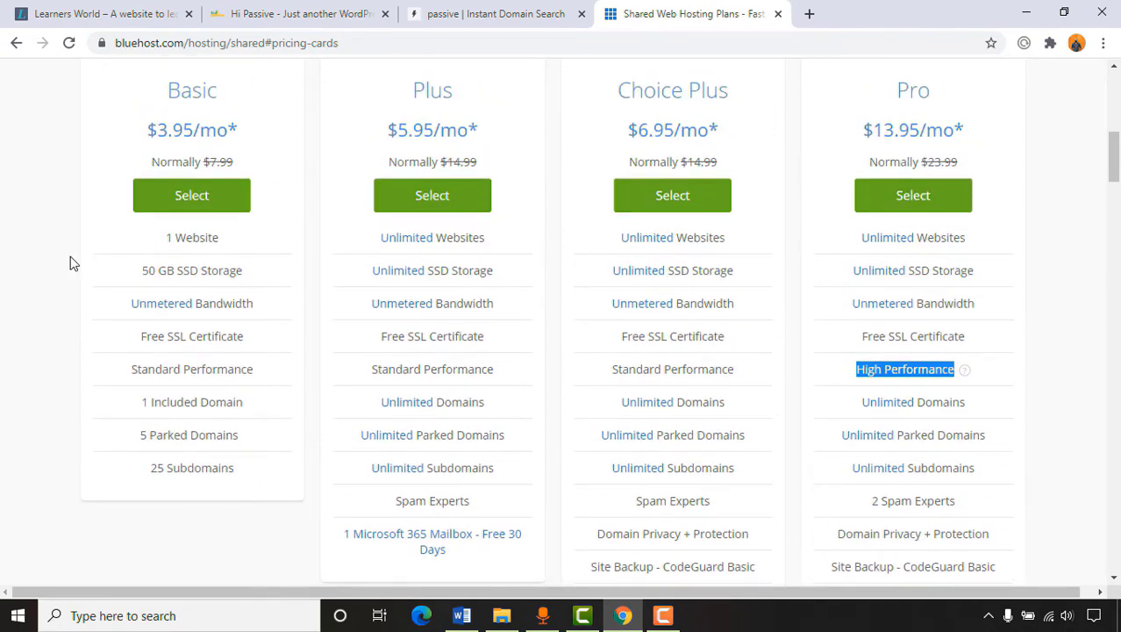
{"action": "scroll", "coordinate": [3, 397], "scroll_direction": "up", "scroll_amount": 1}
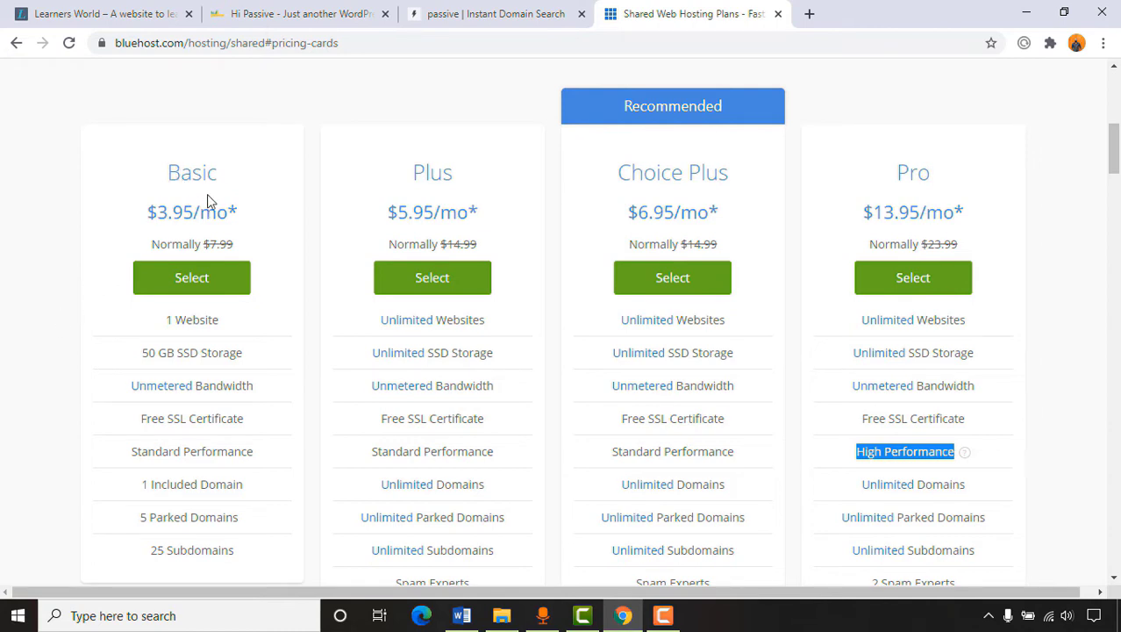
- Choose the Basic plan and enter the new domain hipassive.com, keeping the .com extension
{"action": "left_click", "coordinate": [188, 282]}
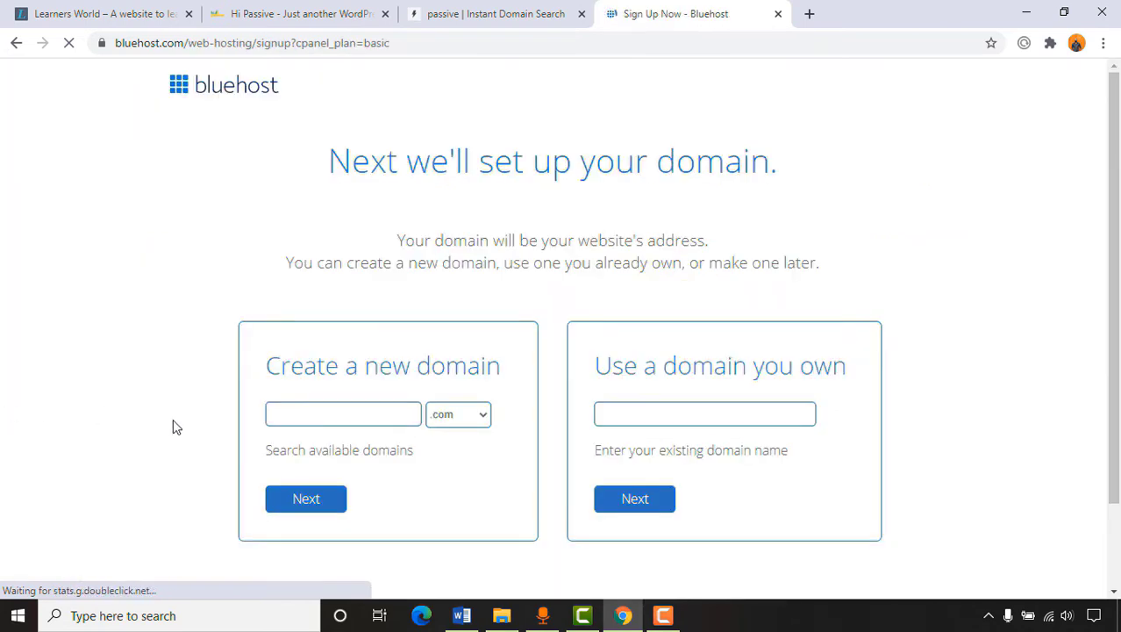
{"action": "left_click", "coordinate": [330, 417]}
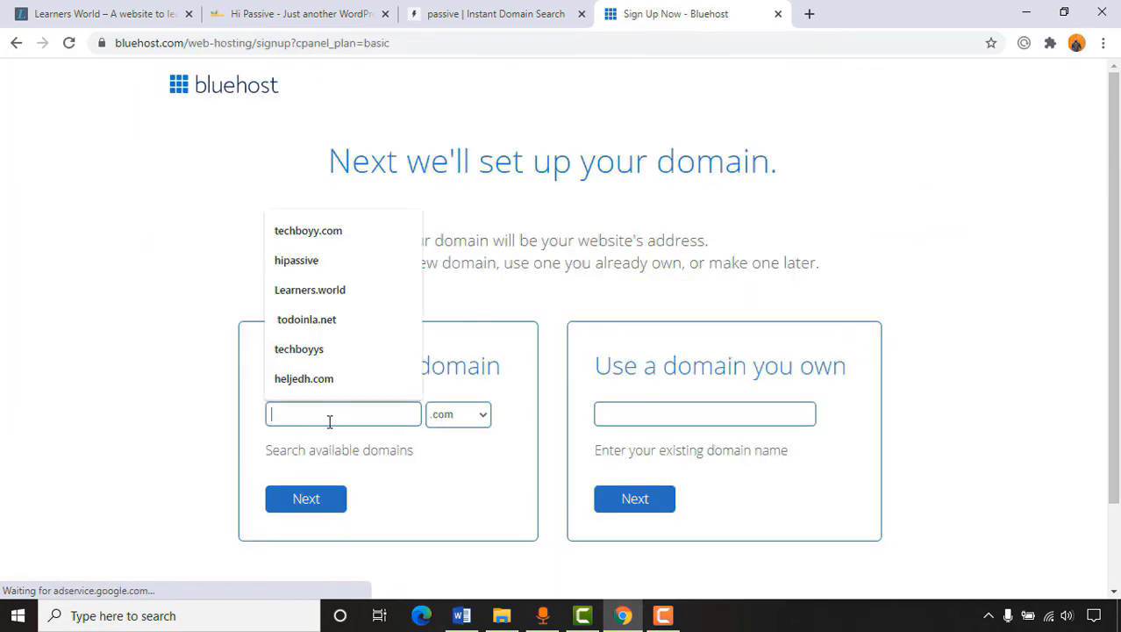
{"action": "type", "text": "hia"}
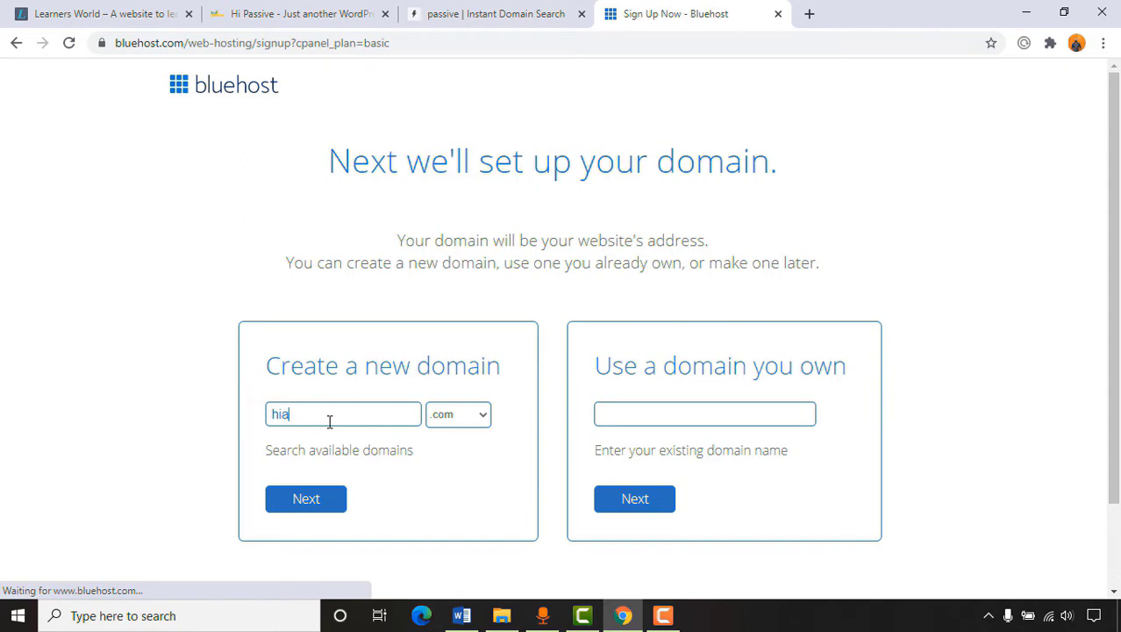
{"action": "key", "text": "BackSpace"}
{"action": "type", "text": "passive"}
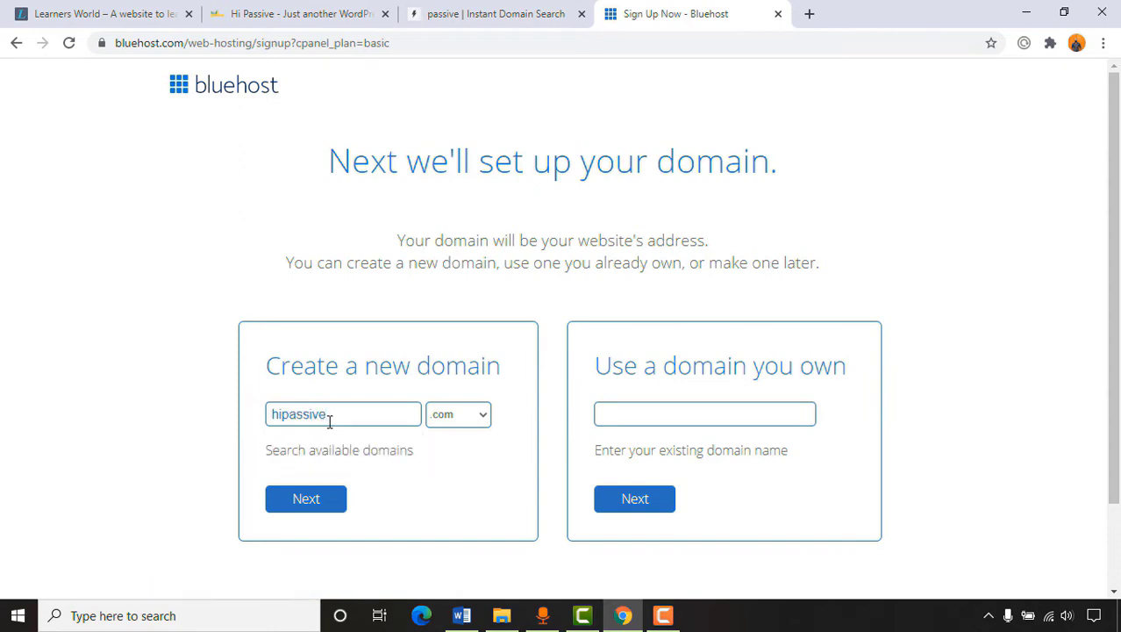
{"action": "left_click", "coordinate": [483, 419]}
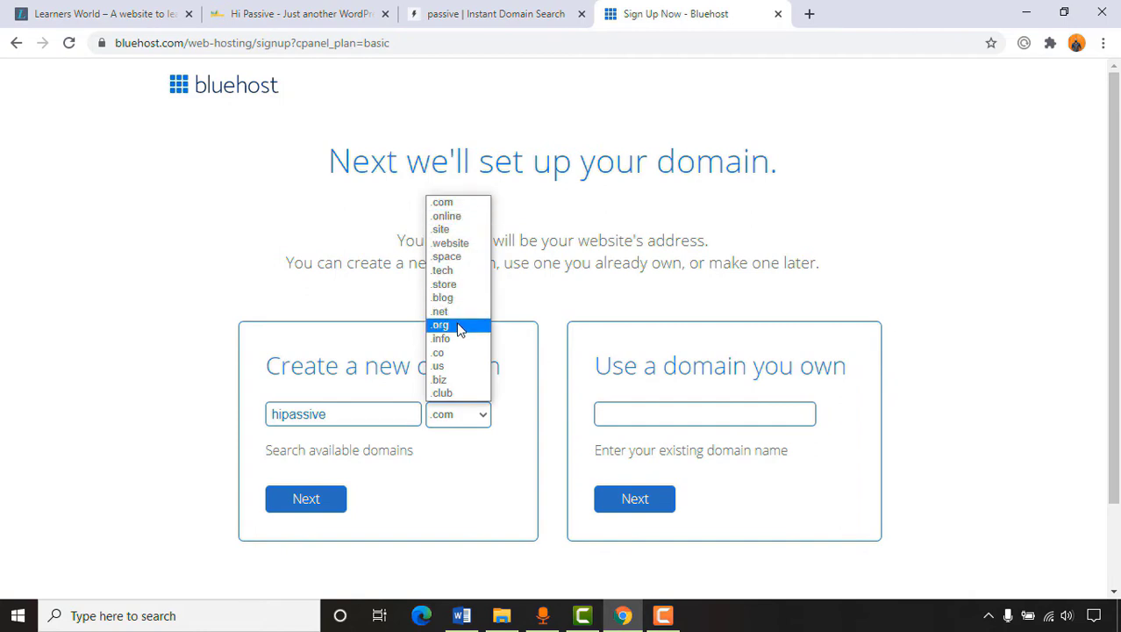
{"action": "left_click", "coordinate": [3, 418]}
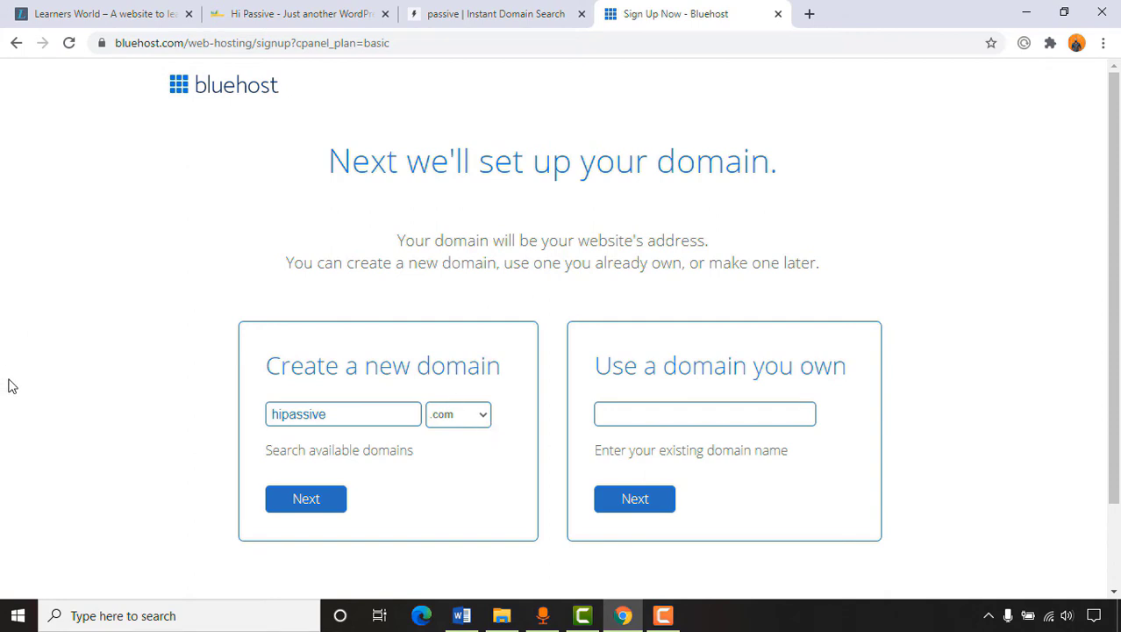
{"action": "left_click", "coordinate": [298, 501]}
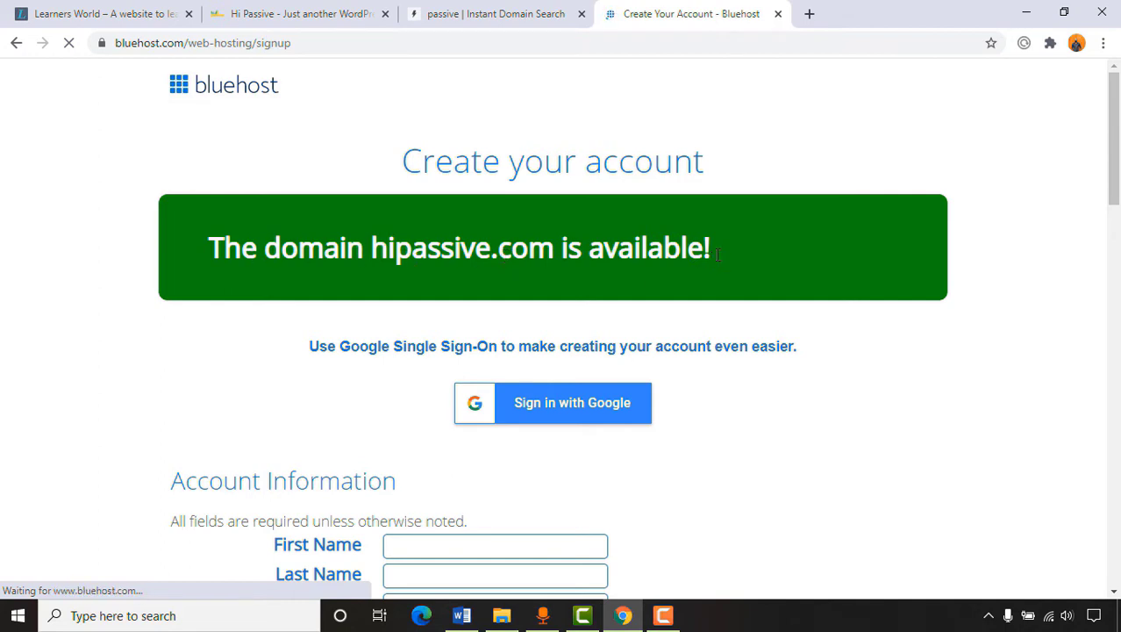
- Highlight the hipassive.com availability message and move down to the account plan section
{"action": "left_click_drag", "start_coordinate": [713, 250], "coordinate": [546, 249]}
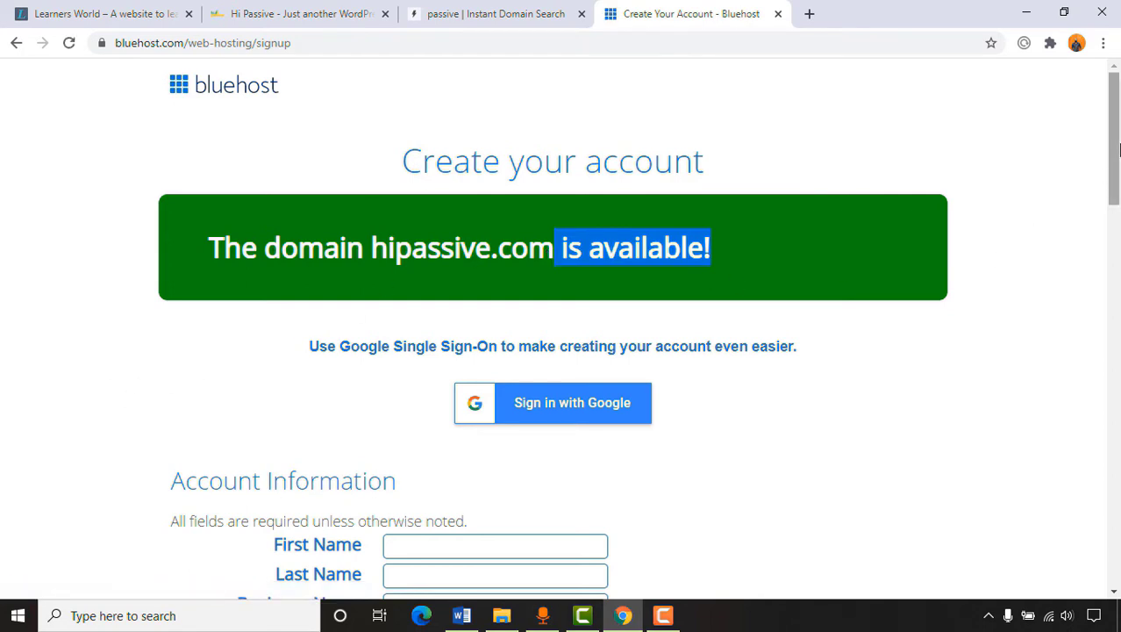
{"action": "scroll", "coordinate": [292, 360], "scroll_direction": "down", "scroll_amount": 1}
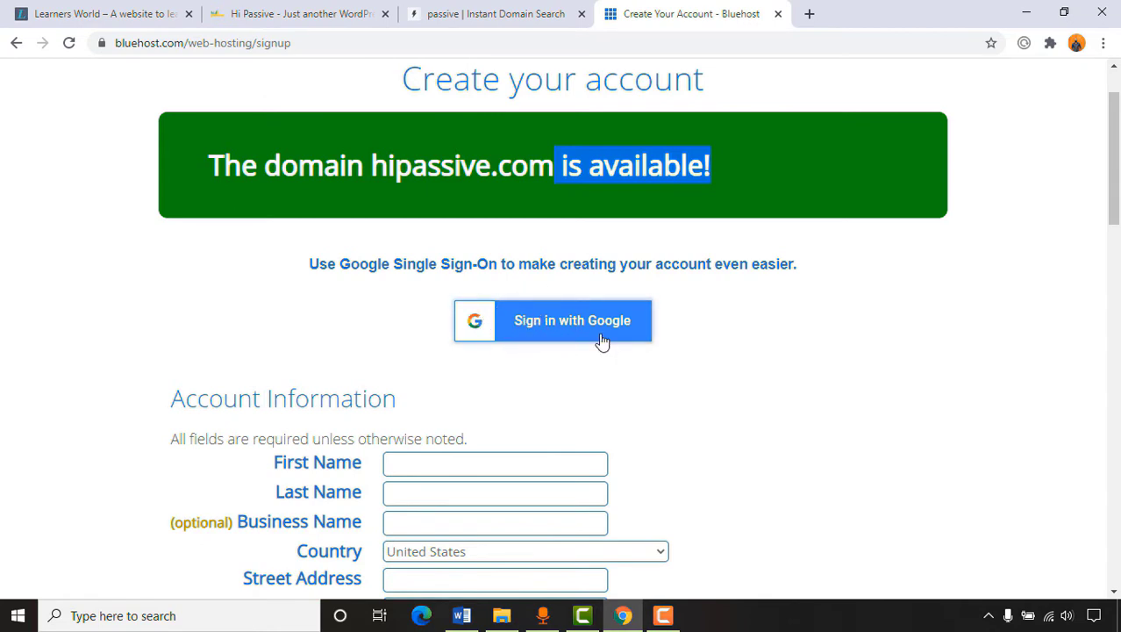
{"action": "scroll", "coordinate": [212, 328], "scroll_direction": "down", "scroll_amount": 2}
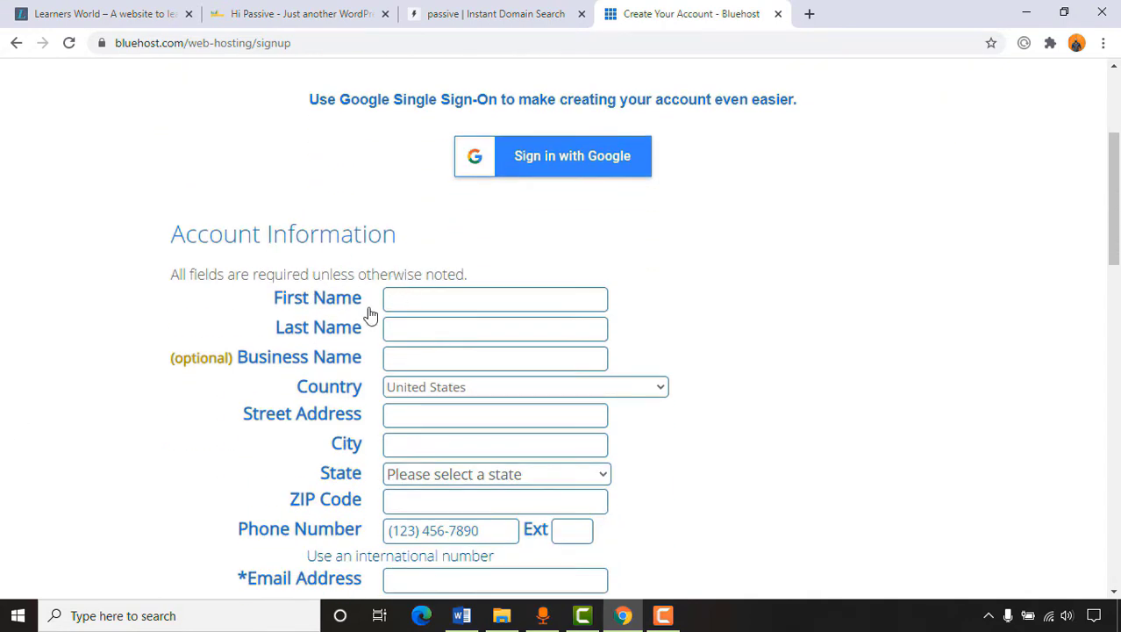
{"action": "scroll", "coordinate": [170, 456], "scroll_direction": "down", "scroll_amount": 2}
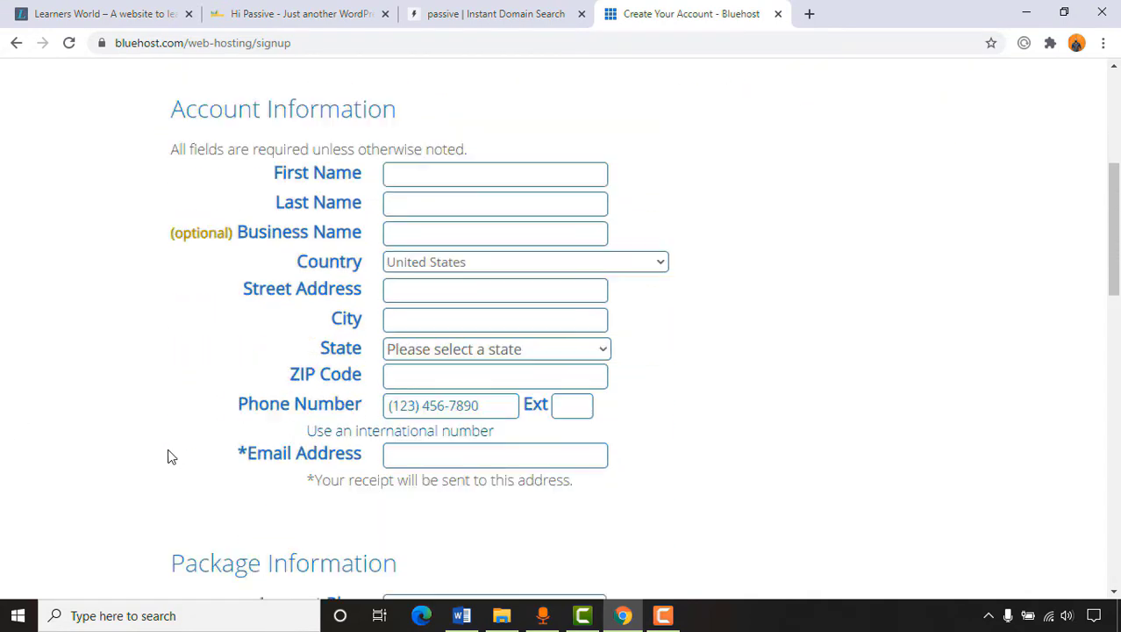
{"action": "scroll", "coordinate": [456, 367], "scroll_direction": "down", "scroll_amount": 2}
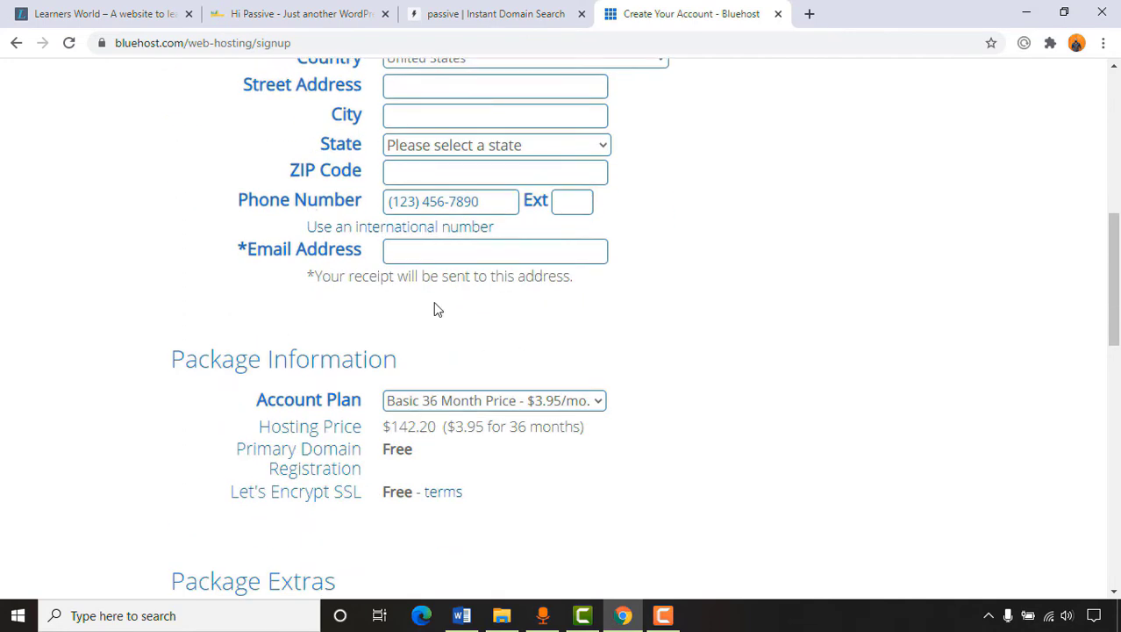
{"action": "scroll", "coordinate": [234, 363], "scroll_direction": "down", "scroll_amount": 1}
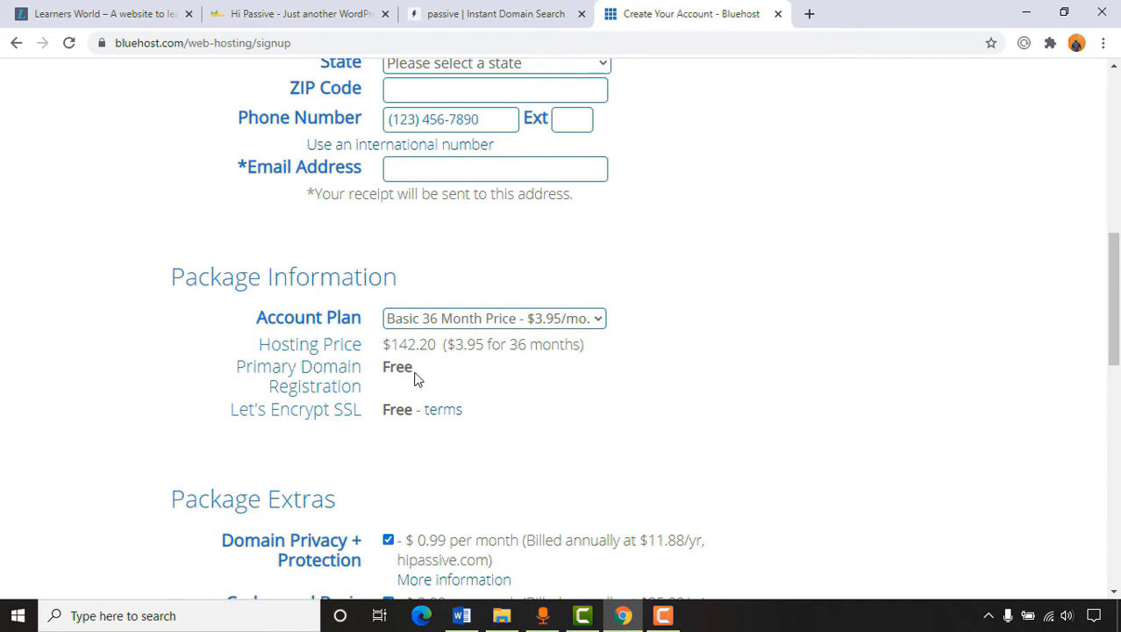
- Compare plan lengths and select Basic 12 Month at $5.95/mo., noting free domain registration
{"action": "left_click", "coordinate": [430, 320]}
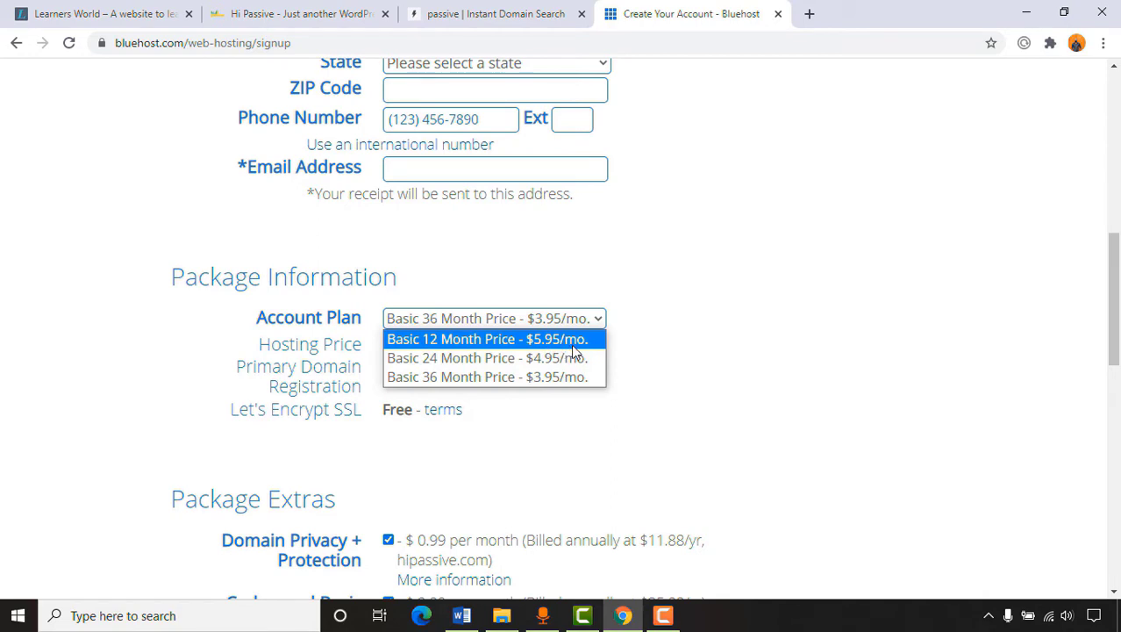
{"action": "left_click", "coordinate": [680, 303]}
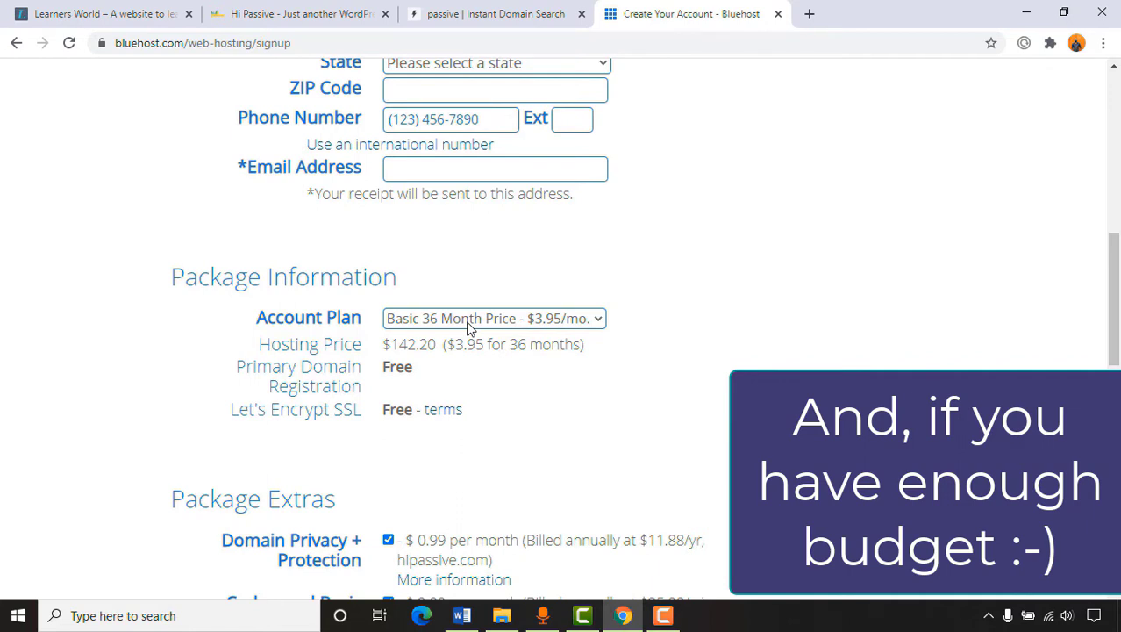
{"action": "left_click", "coordinate": [469, 321]}
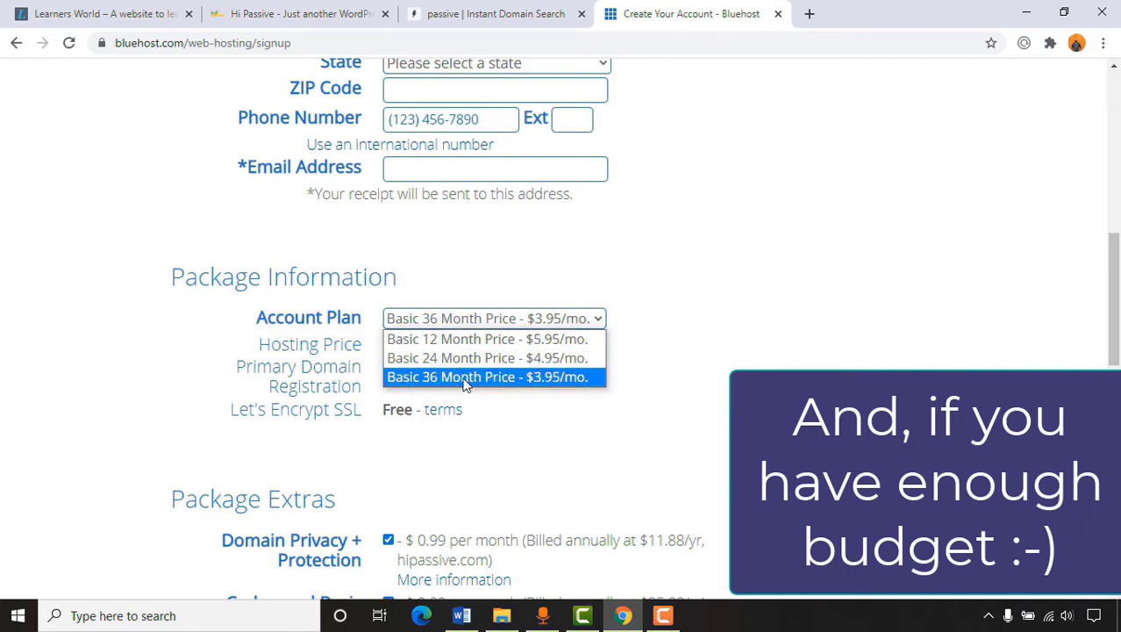
{"action": "left_click", "coordinate": [538, 378]}
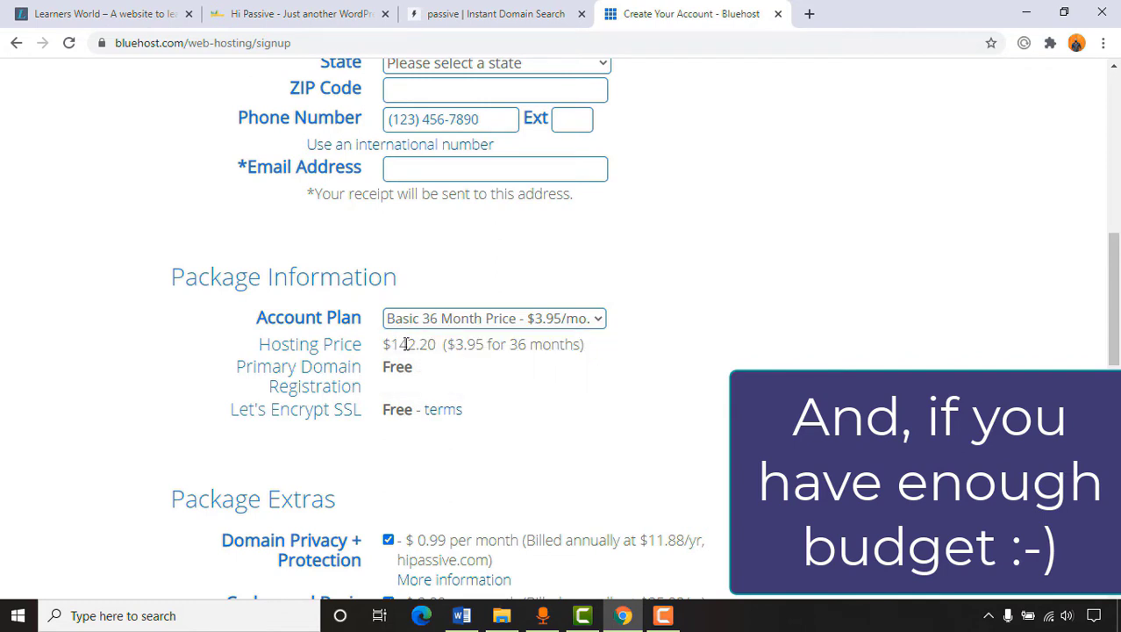
{"action": "left_click", "coordinate": [458, 325]}
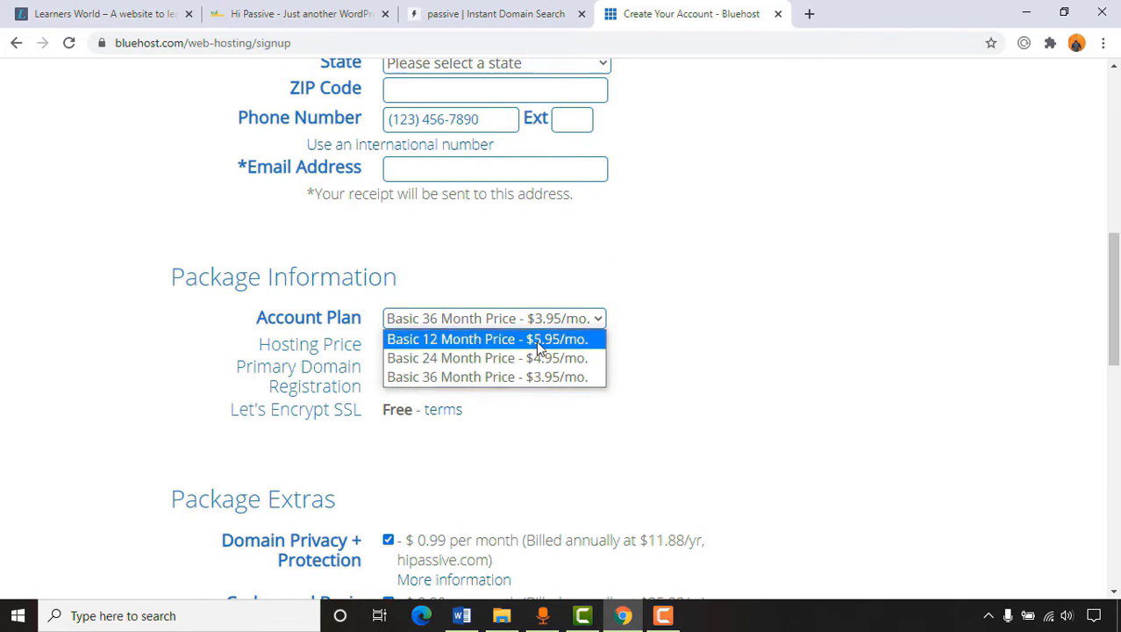
{"action": "left_click", "coordinate": [449, 342]}
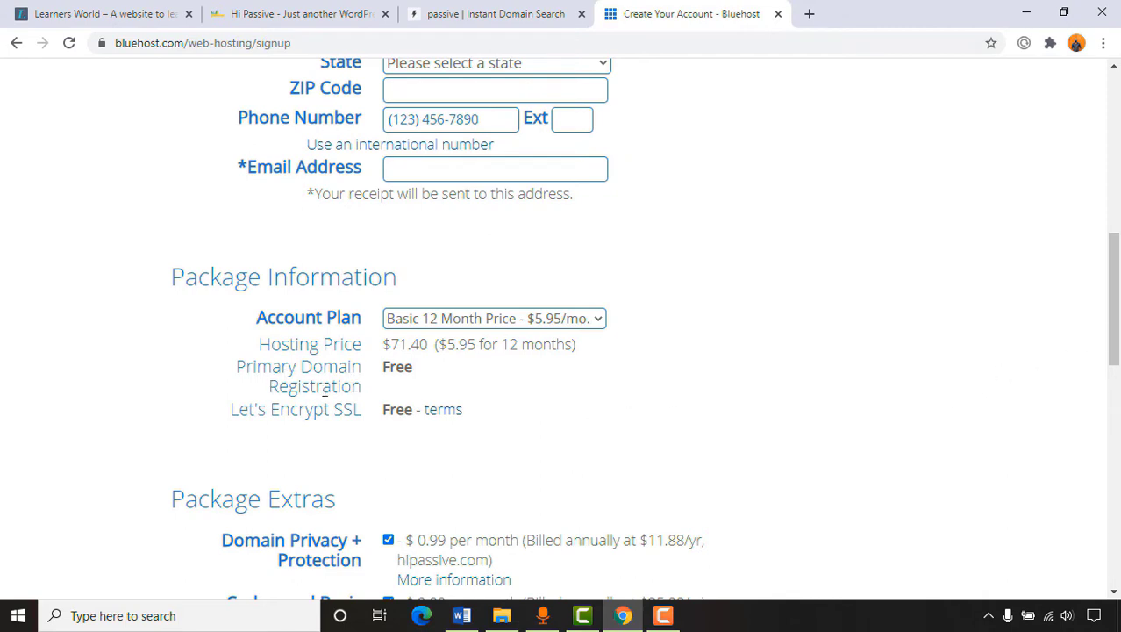
{"action": "double_click", "coordinate": [399, 368]}
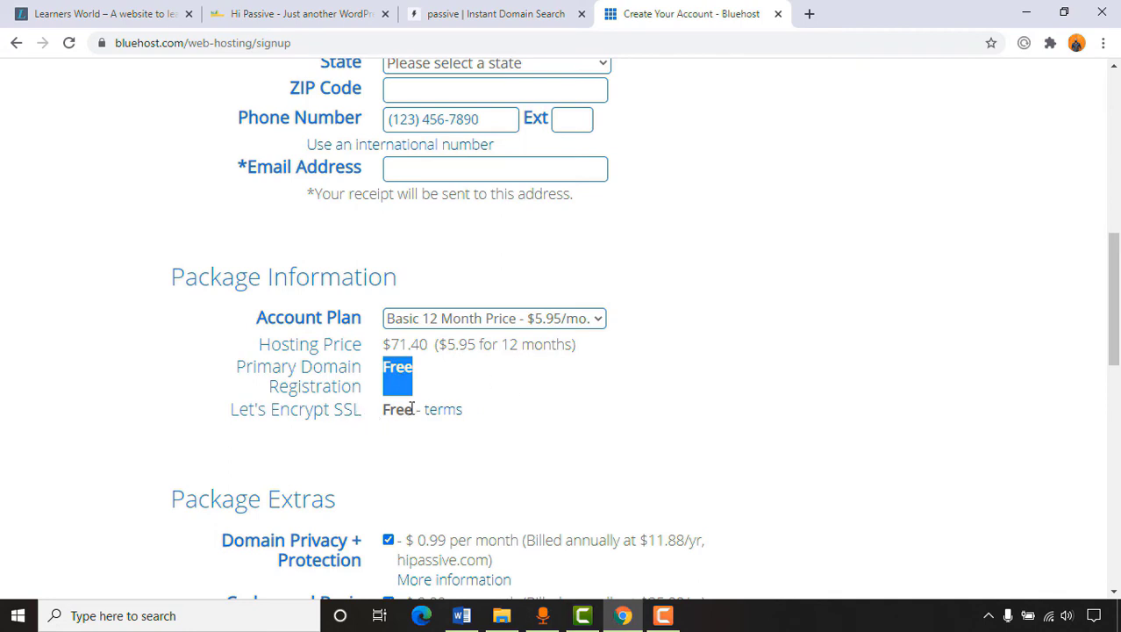
{"action": "scroll", "coordinate": [351, 351], "scroll_direction": "down", "scroll_amount": 3}
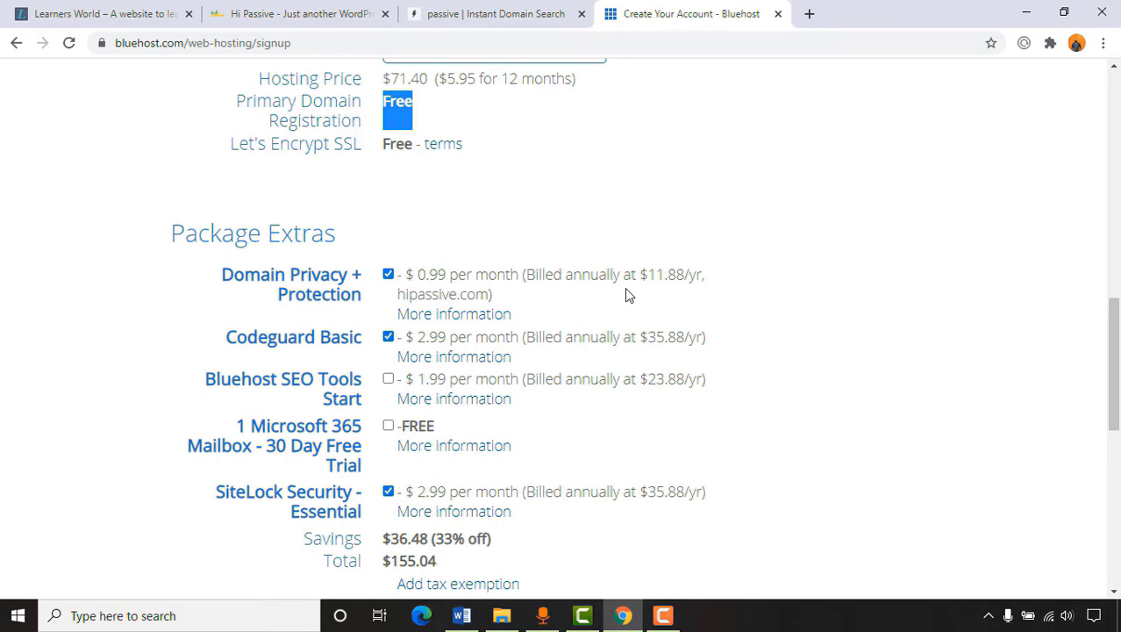
- Remove Domain Privacy + Protection, Codeguard Basic and SiteLock Security - Essential from the order
{"action": "left_click", "coordinate": [389, 274]}
{"action": "left_click", "coordinate": [690, 439]}
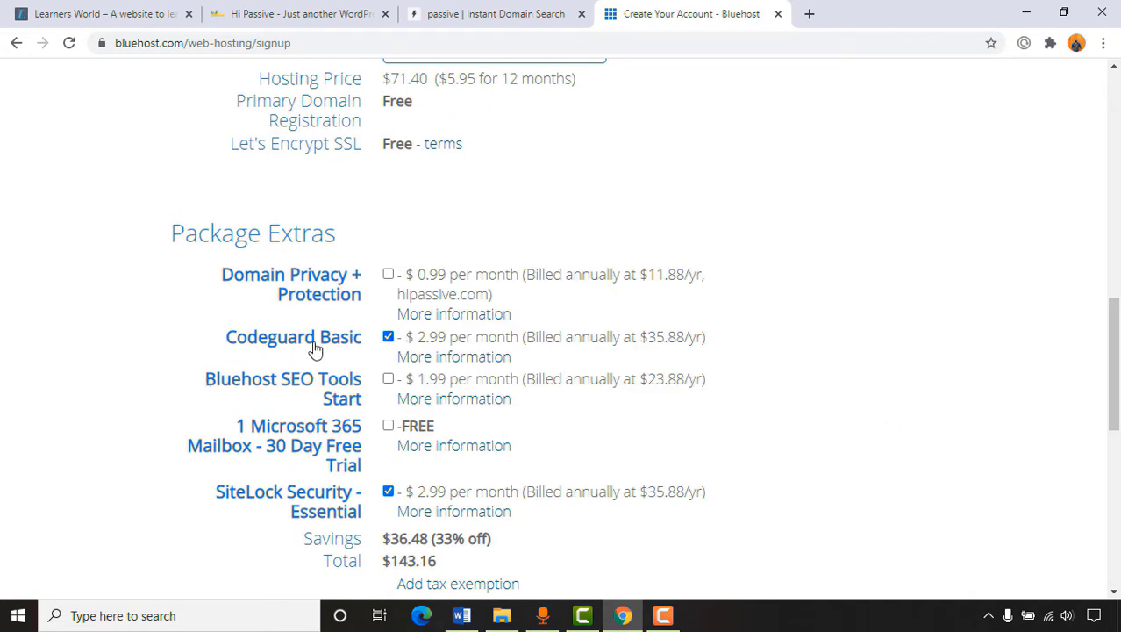
{"action": "left_click", "coordinate": [388, 338]}
{"action": "scroll", "coordinate": [2, 475], "scroll_direction": "down", "scroll_amount": 1}
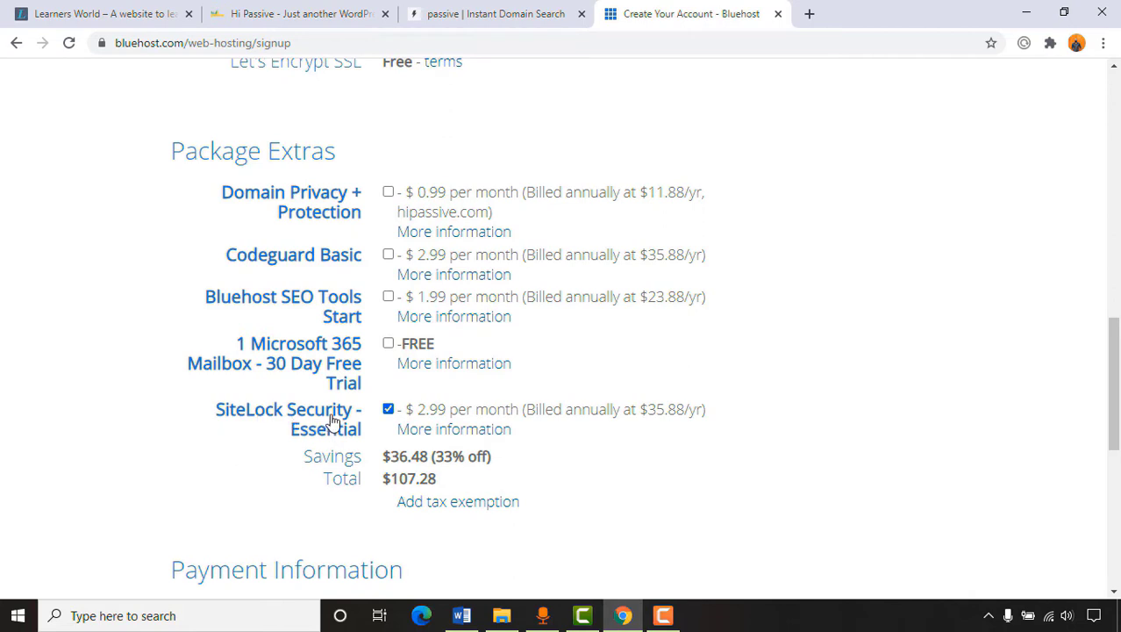
{"action": "left_click", "coordinate": [388, 409]}
{"action": "scroll", "coordinate": [83, 478], "scroll_direction": "up", "scroll_amount": 3}
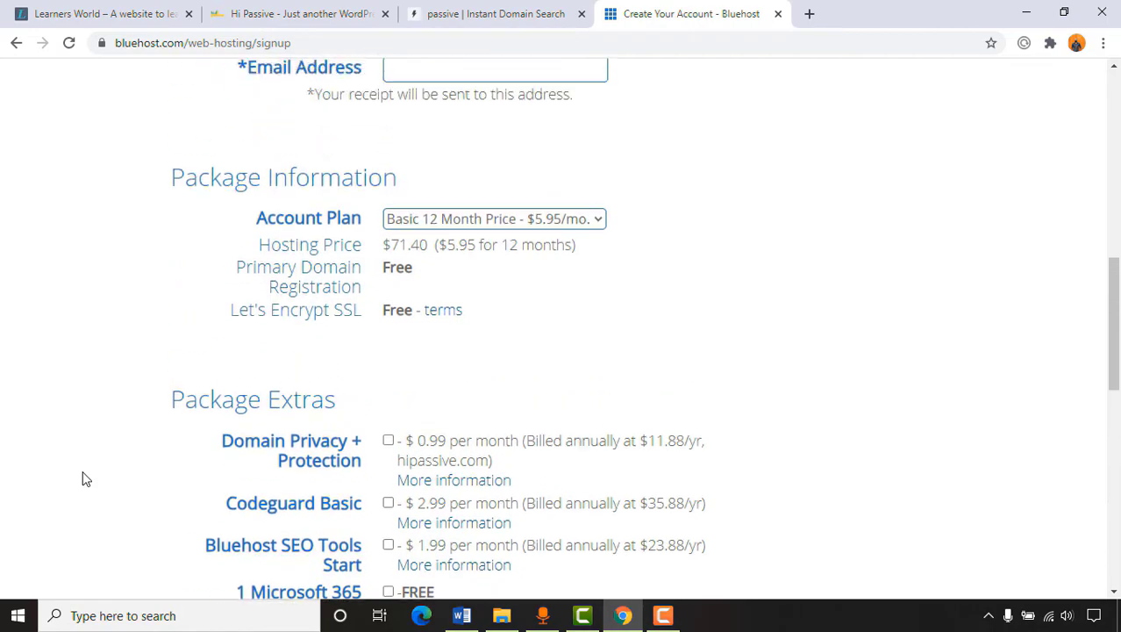
{"action": "scroll", "coordinate": [84, 478], "scroll_direction": "up", "scroll_amount": 1}
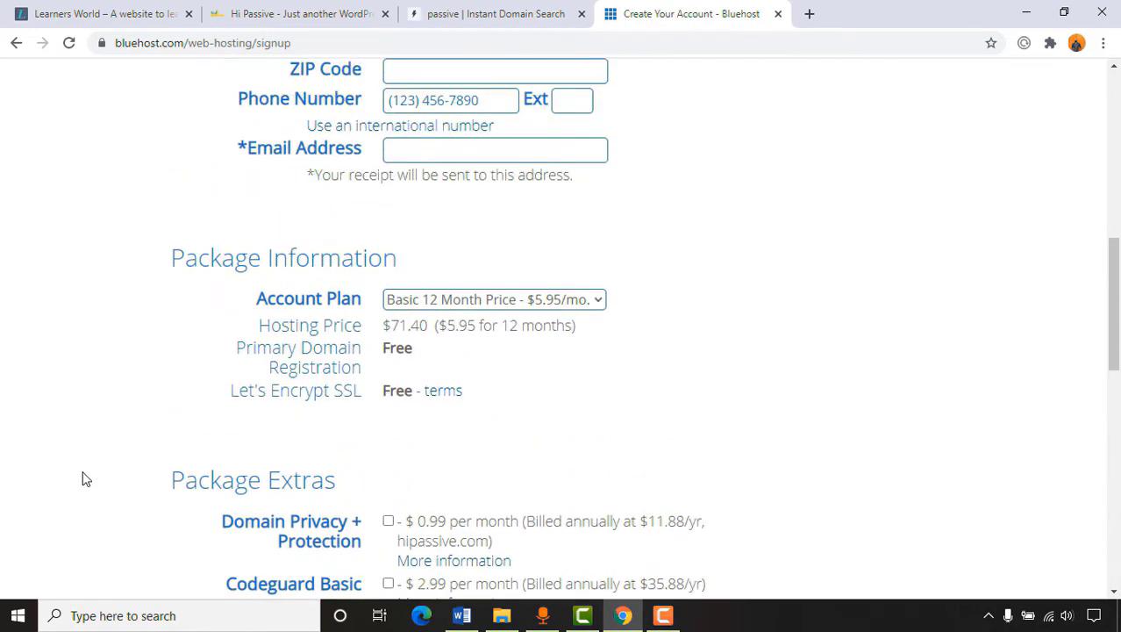
{"action": "scroll", "coordinate": [84, 479], "scroll_direction": "down", "scroll_amount": 9}
{"action": "scroll", "coordinate": [220, 375], "scroll_direction": "up", "scroll_amount": 9}
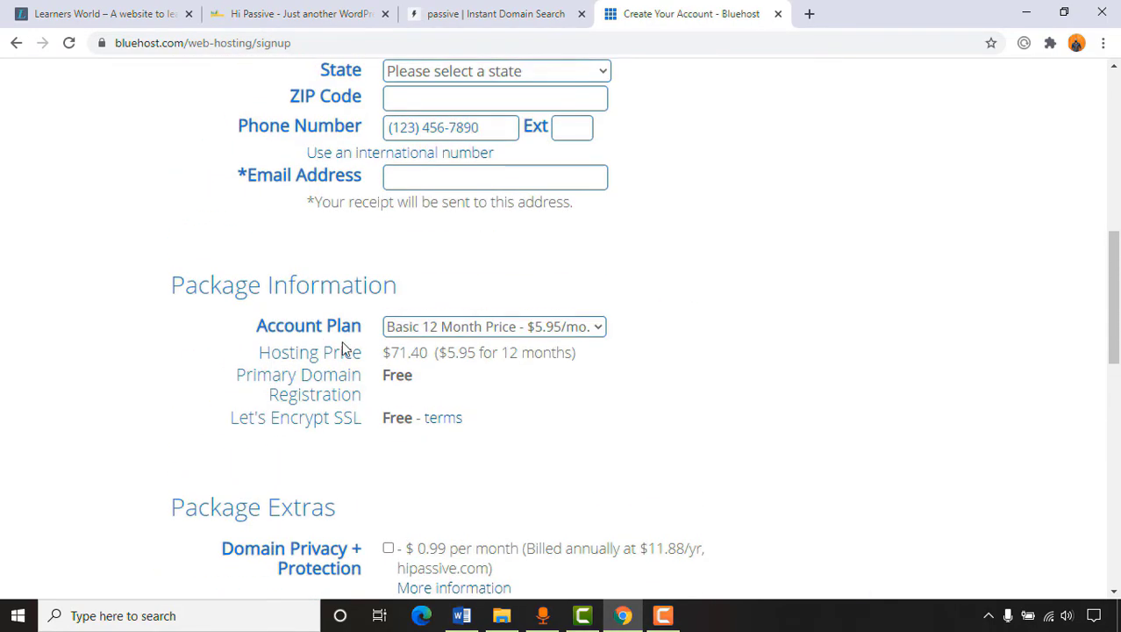
{"action": "scroll", "coordinate": [342, 349], "scroll_direction": "up", "scroll_amount": 5}
{"action": "scroll", "coordinate": [67, 461], "scroll_direction": "down", "scroll_amount": 15}
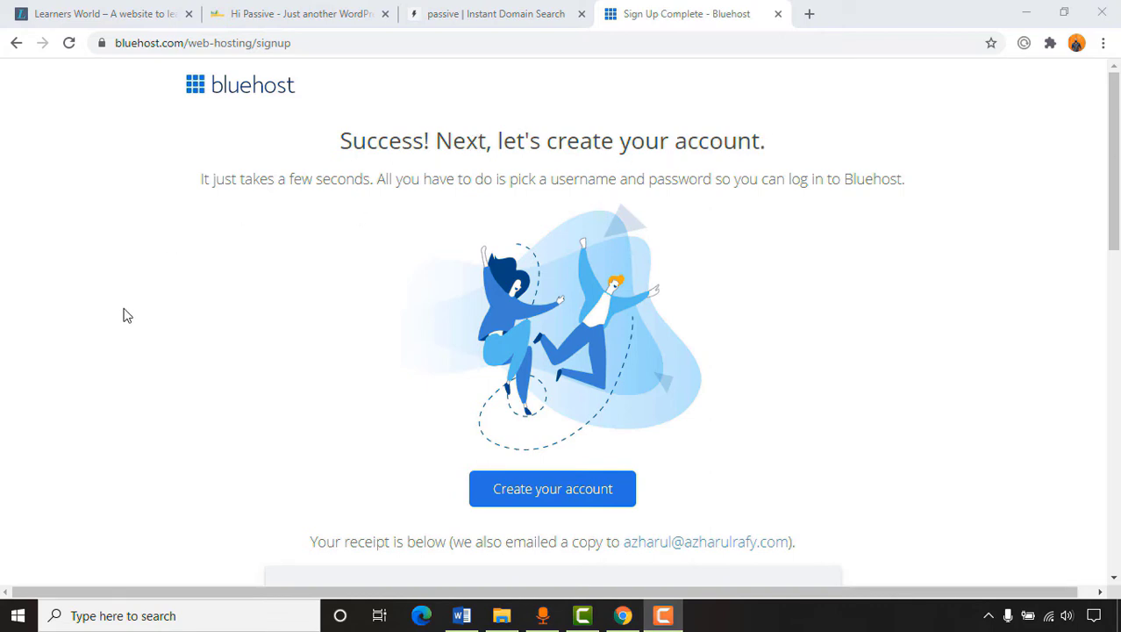
- Review the purchase receipt and proceed to create the hipassive.com account
{"action": "scroll", "coordinate": [407, 354], "scroll_direction": "down", "scroll_amount": 3}
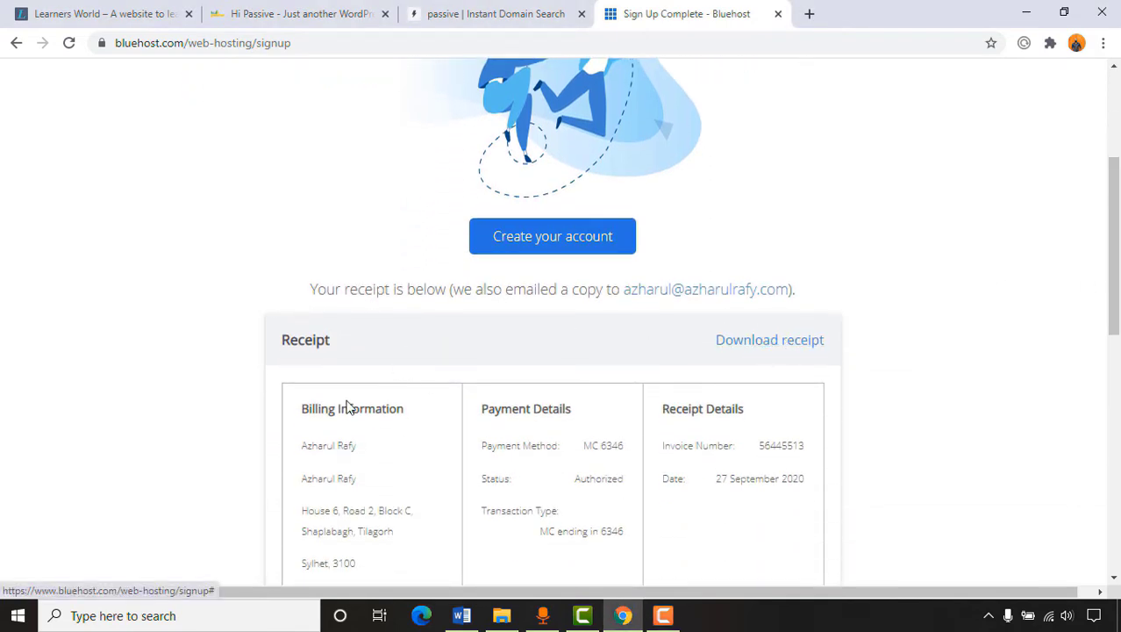
{"action": "scroll", "coordinate": [452, 395], "scroll_direction": "down", "scroll_amount": 2}
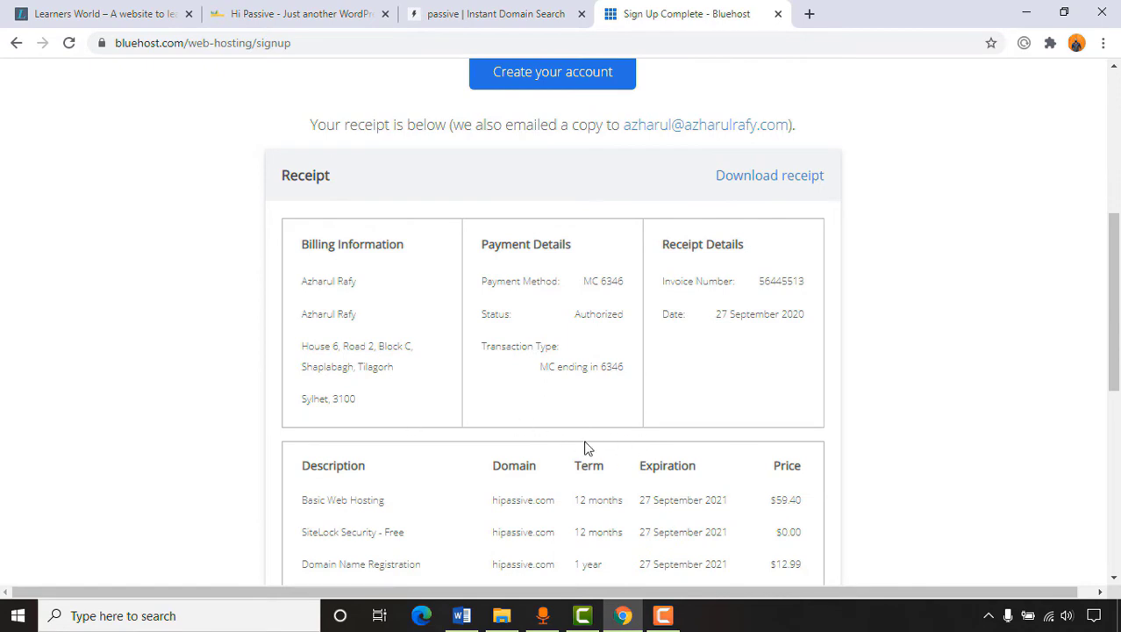
{"action": "left_click_drag", "start_coordinate": [1116, 289], "coordinate": [1119, 156]}
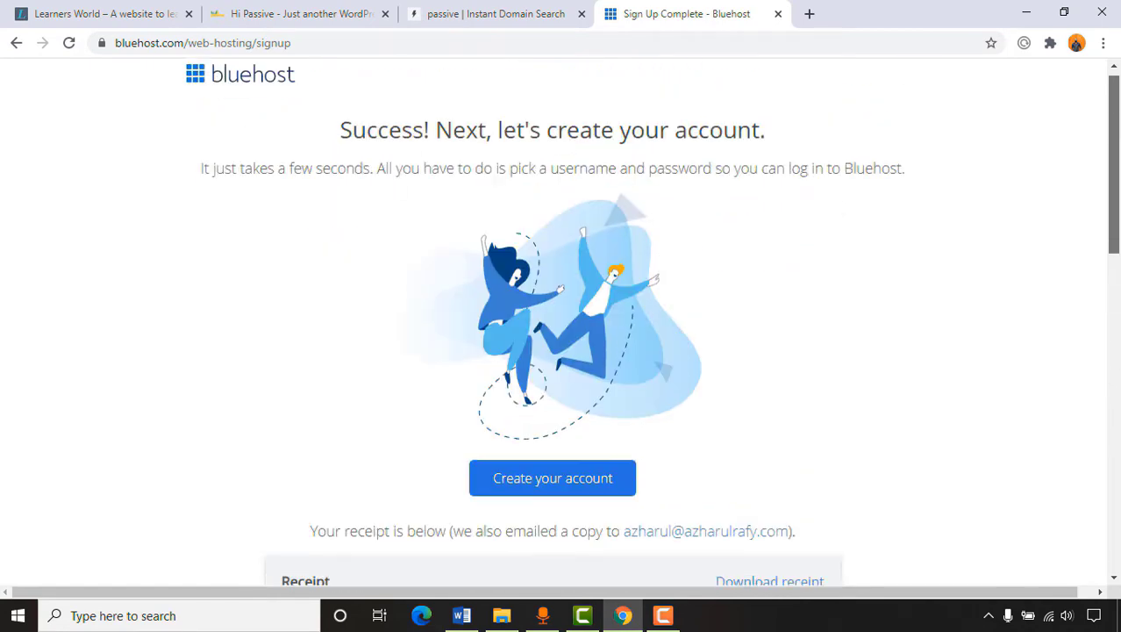
{"action": "left_click", "coordinate": [571, 496]}
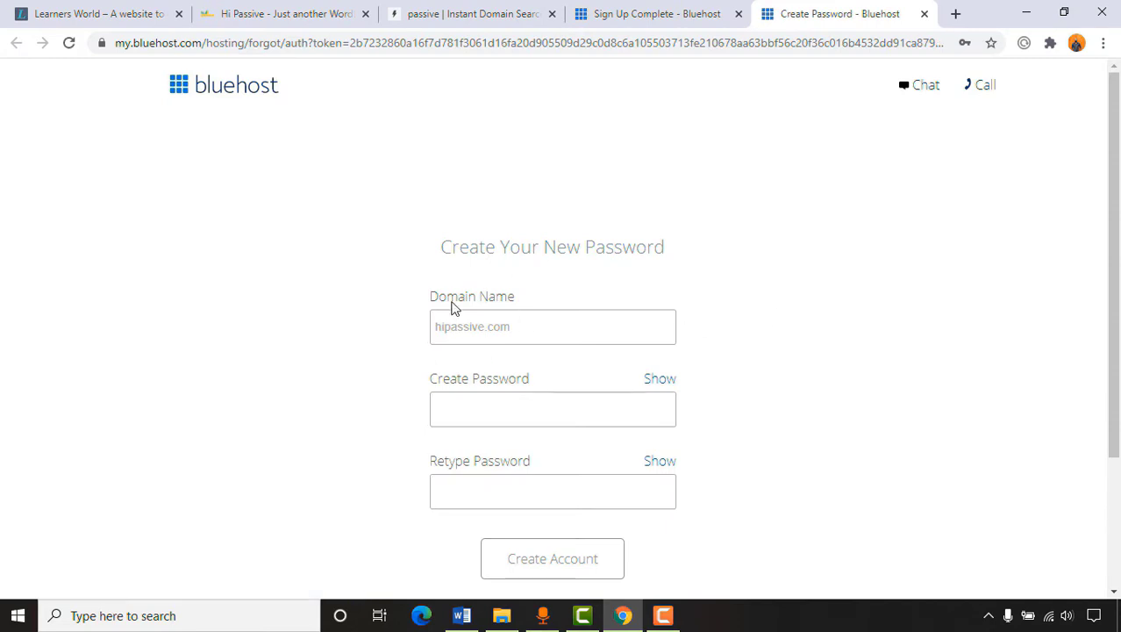
- Set and confirm the hipassive.com account password, accepting the privacy policy and terms
{"action": "left_click", "coordinate": [517, 405]}
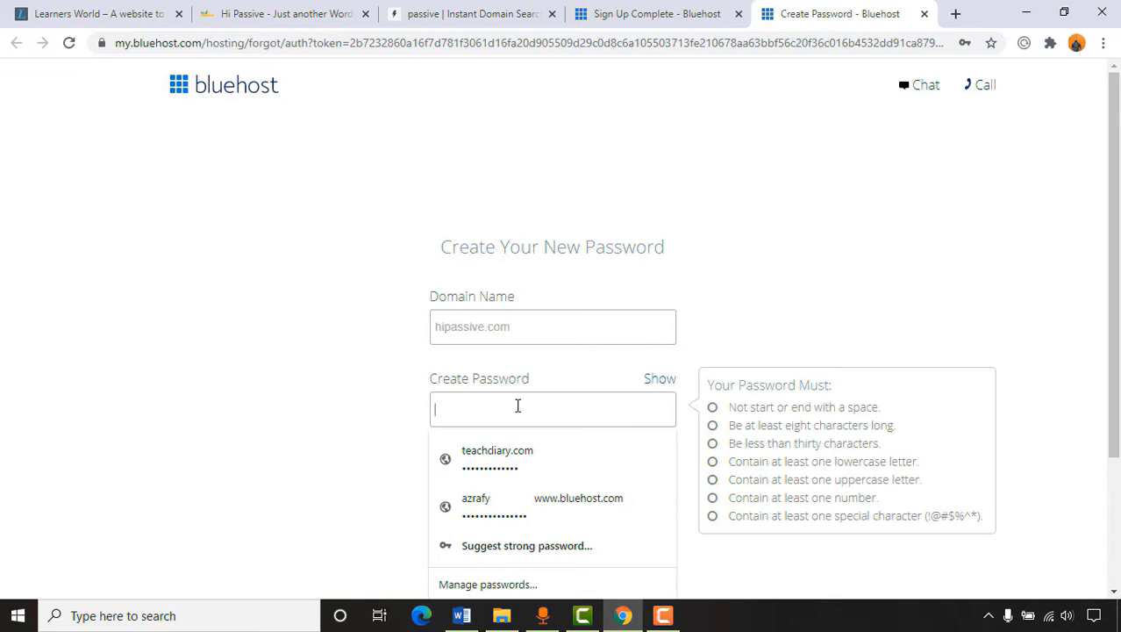
{"action": "type", "text": "••••••••••••••"}
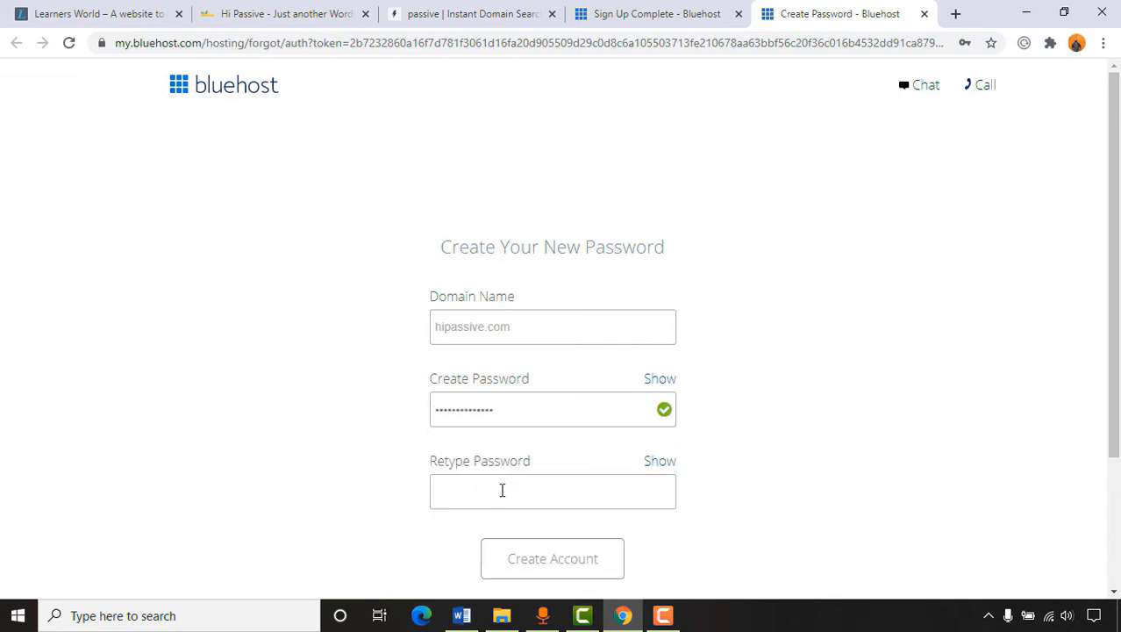
{"action": "left_click", "coordinate": [502, 489]}
{"action": "type", "text": "••••••••••••••"}
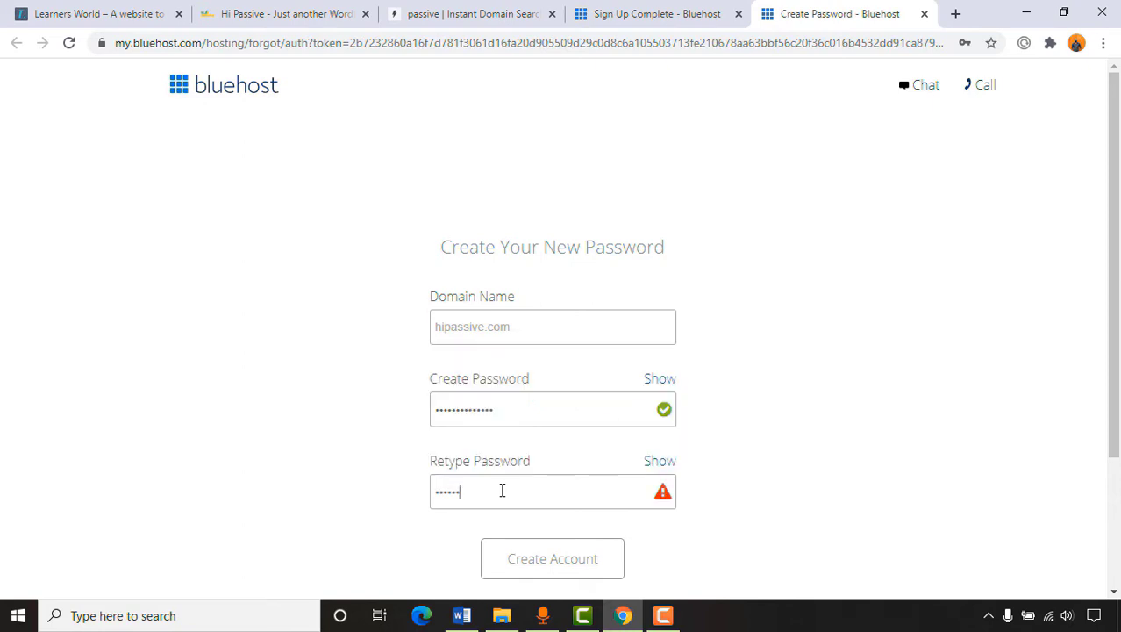
{"action": "left_click_drag", "start_coordinate": [1116, 351], "coordinate": [1120, 410]}
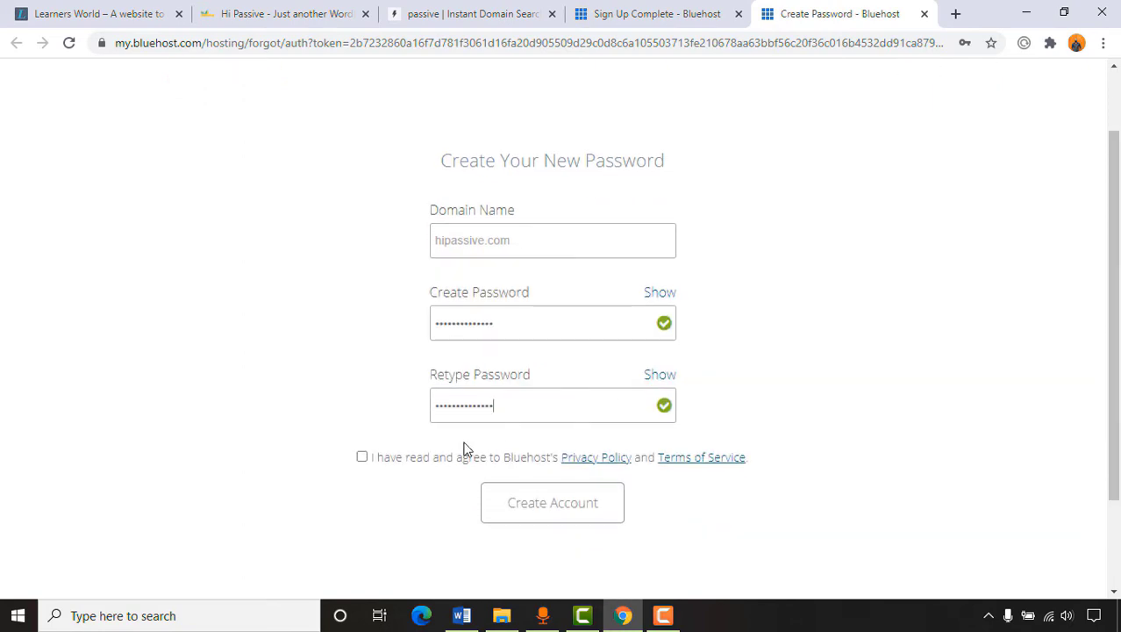
{"action": "left_click", "coordinate": [362, 459]}
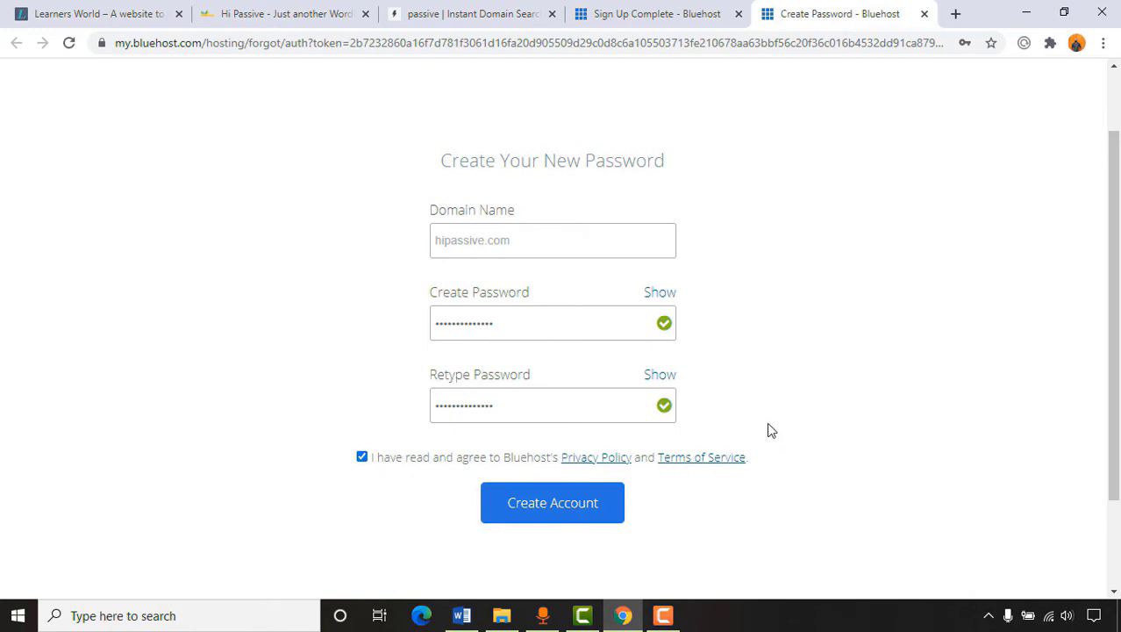
{"action": "left_click", "coordinate": [558, 518]}
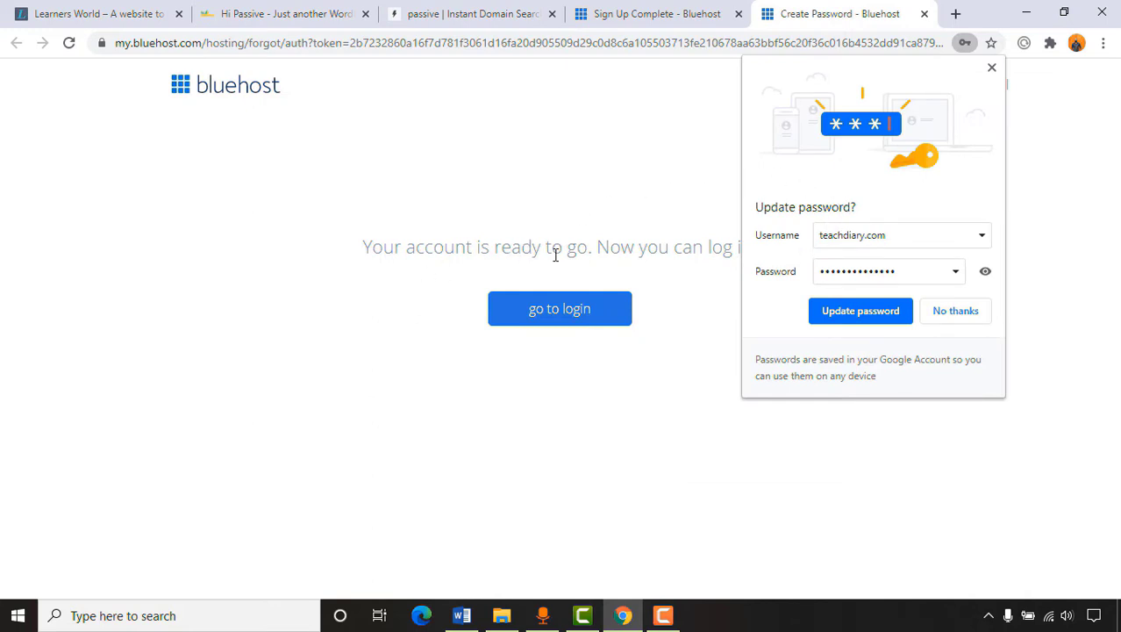
{"action": "left_click", "coordinate": [992, 68]}
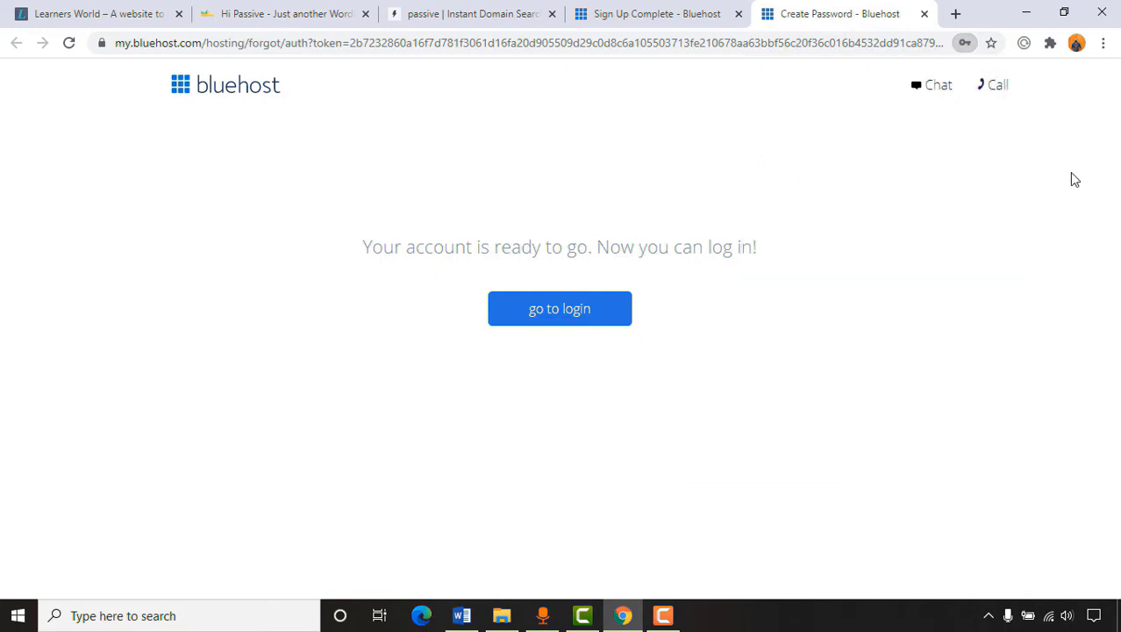
- Log in to the hosting account with the account password
{"action": "left_click", "coordinate": [578, 324]}
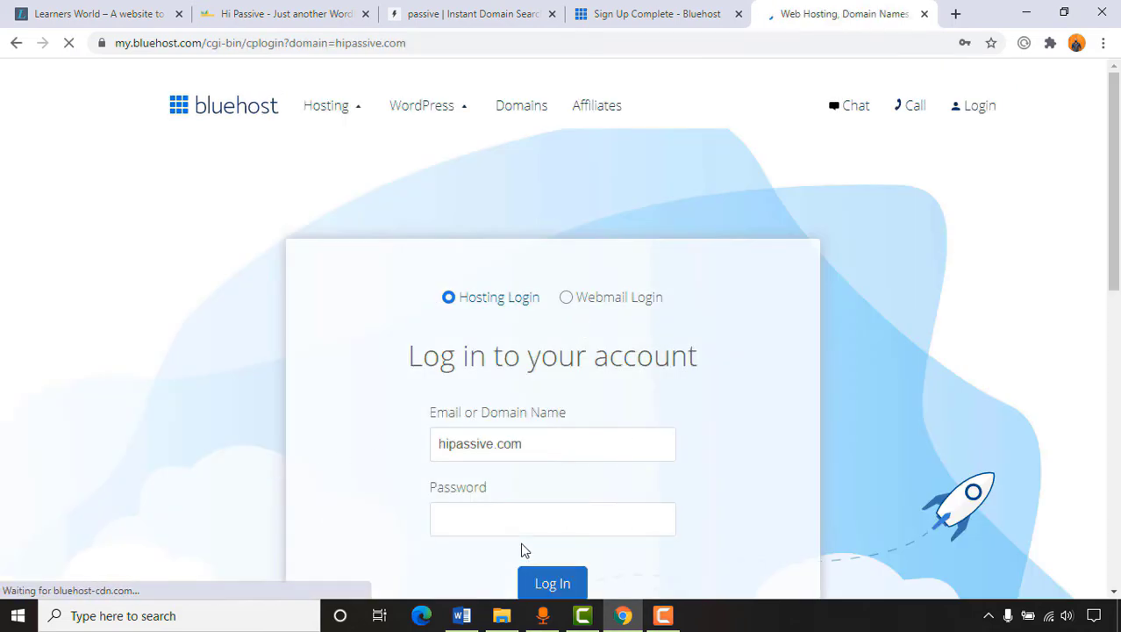
{"action": "left_click", "coordinate": [514, 526]}
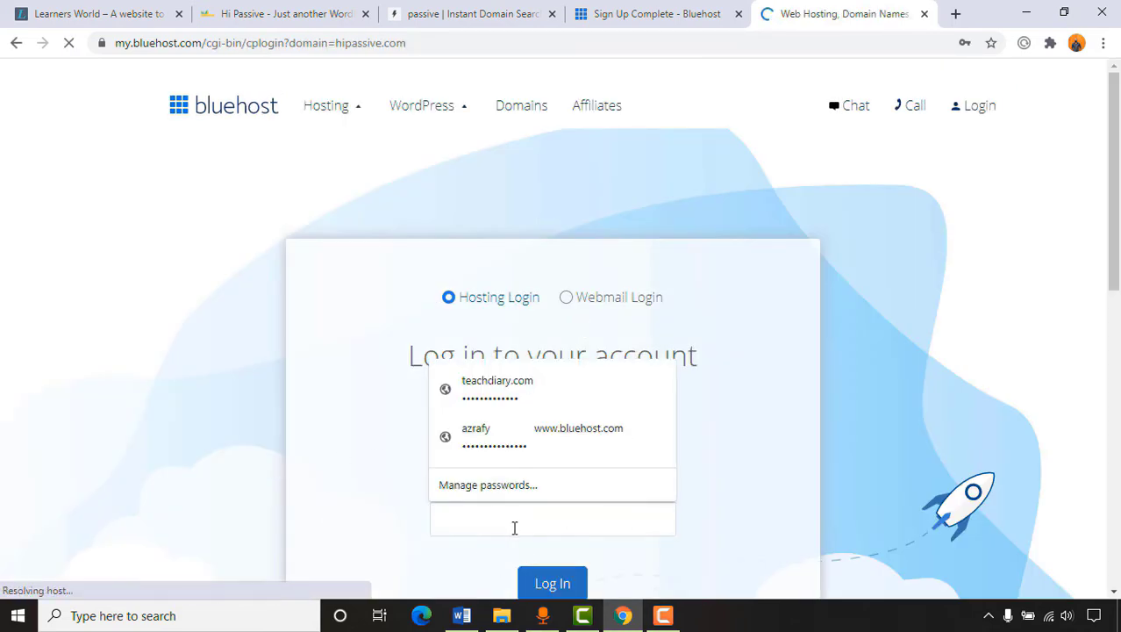
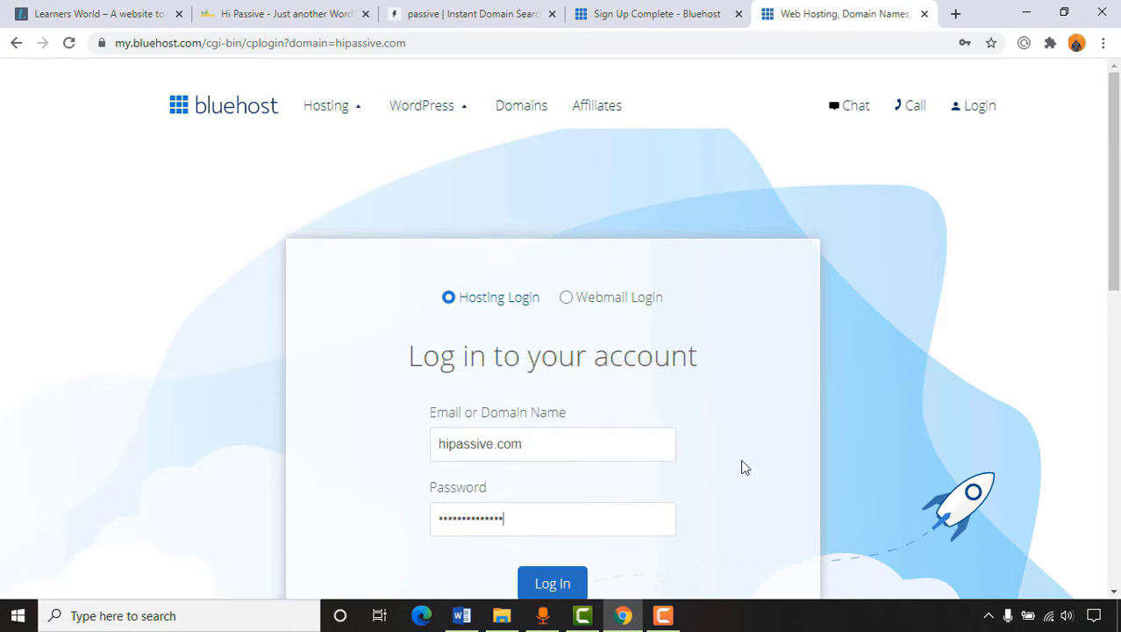
{"action": "scroll", "coordinate": [741, 466], "scroll_direction": "down", "scroll_amount": 1}
{"action": "left_click", "coordinate": [553, 501]}
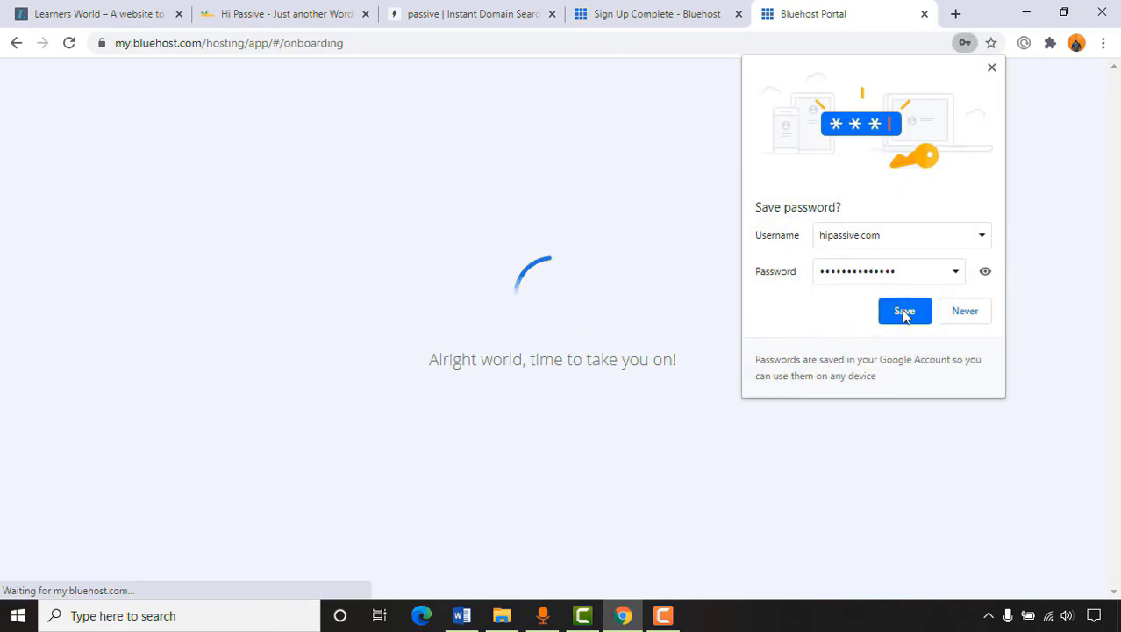
- Save the login in Chrome and skip every onboarding question, including the theme choice
{"action": "left_click", "coordinate": [904, 312]}
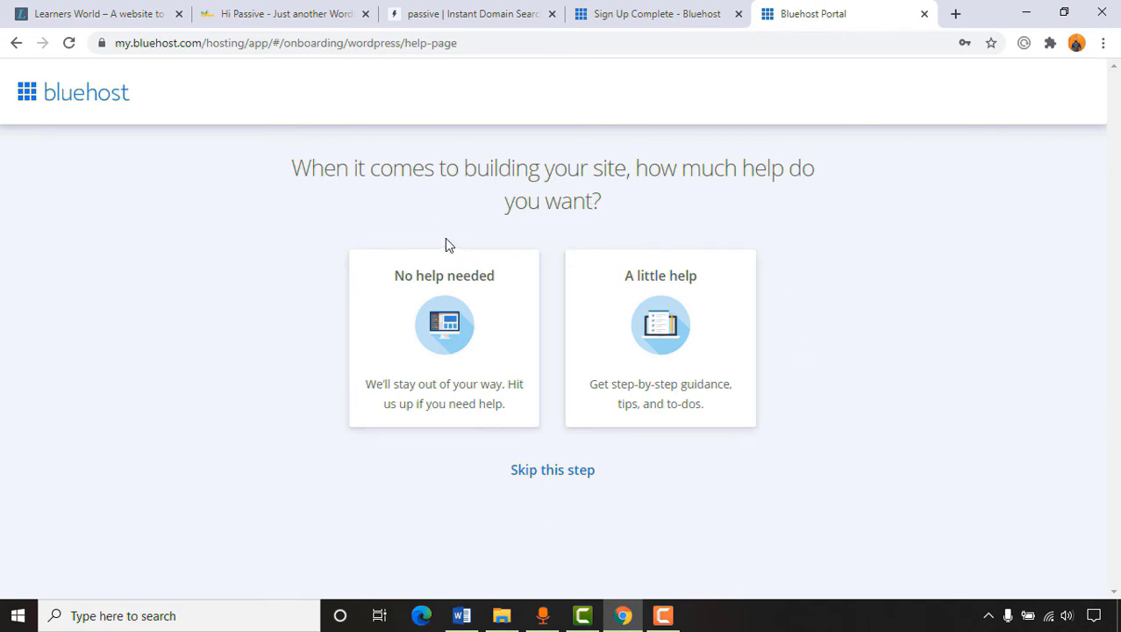
{"action": "left_click", "coordinate": [572, 474]}
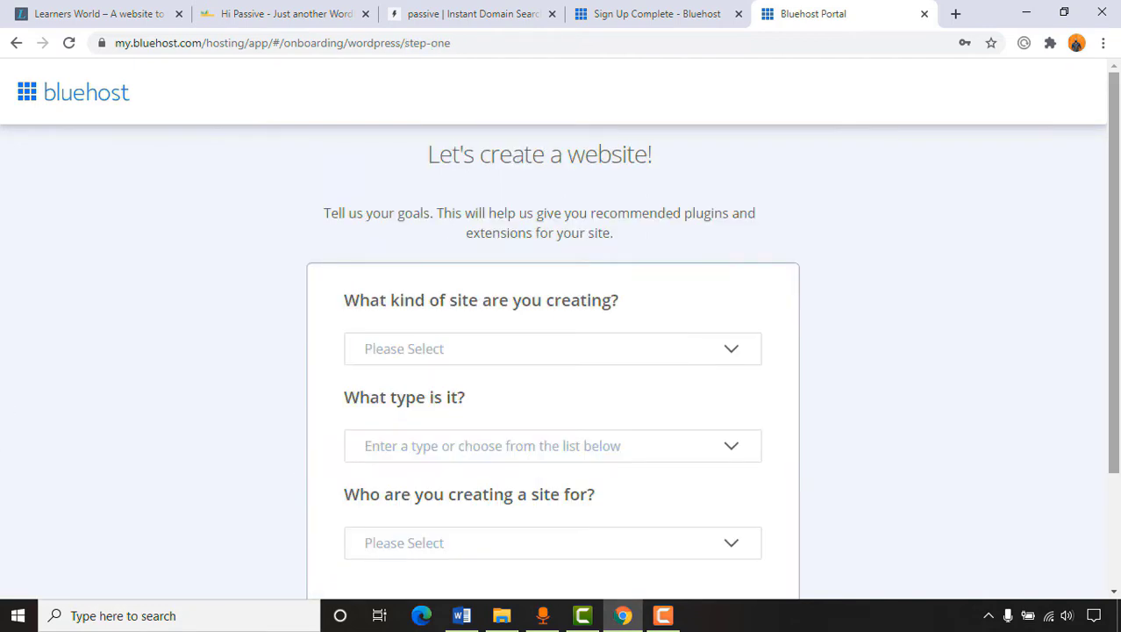
{"action": "scroll", "coordinate": [1118, 161], "scroll_direction": "down", "scroll_amount": 2}
{"action": "left_click", "coordinate": [535, 583]}
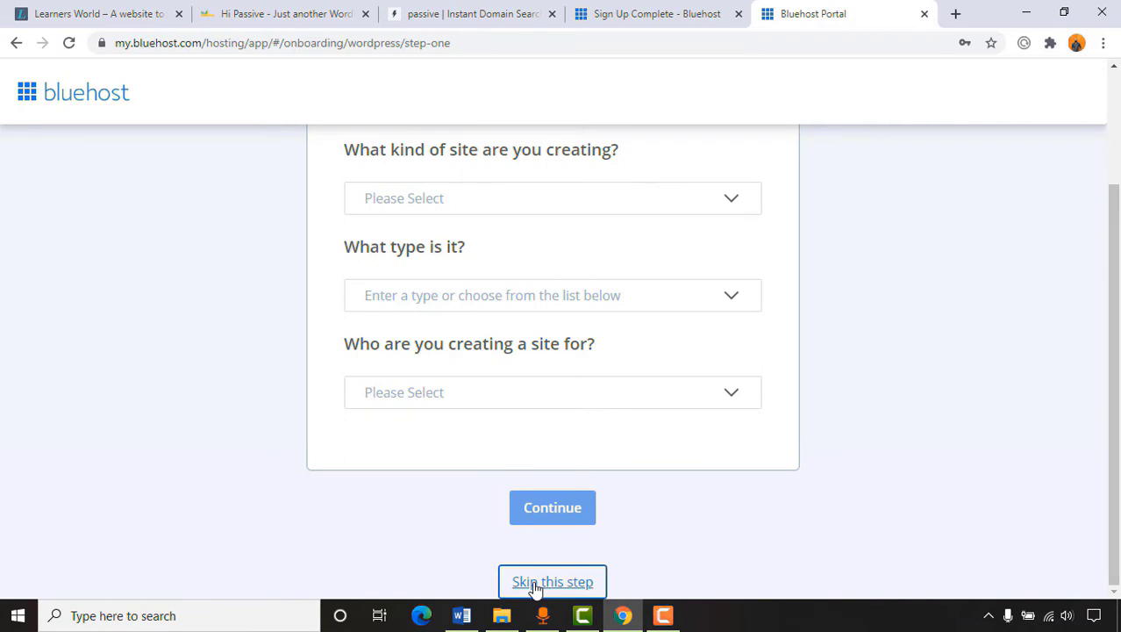
{"action": "left_click", "coordinate": [538, 520]}
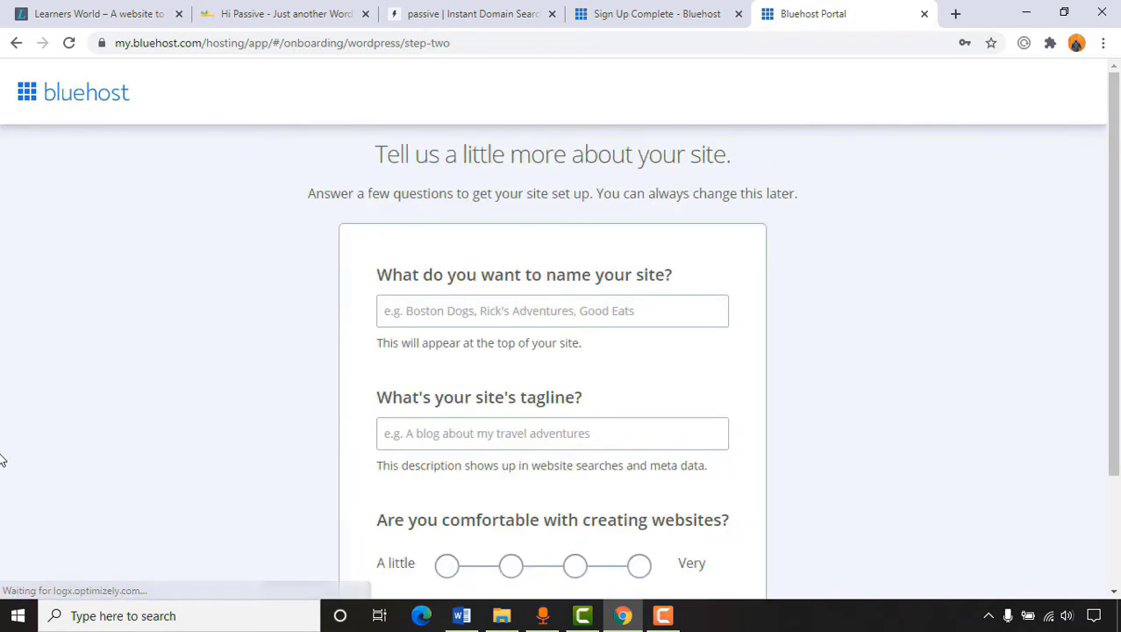
{"action": "scroll", "coordinate": [1064, 352], "scroll_direction": "down", "scroll_amount": 2}
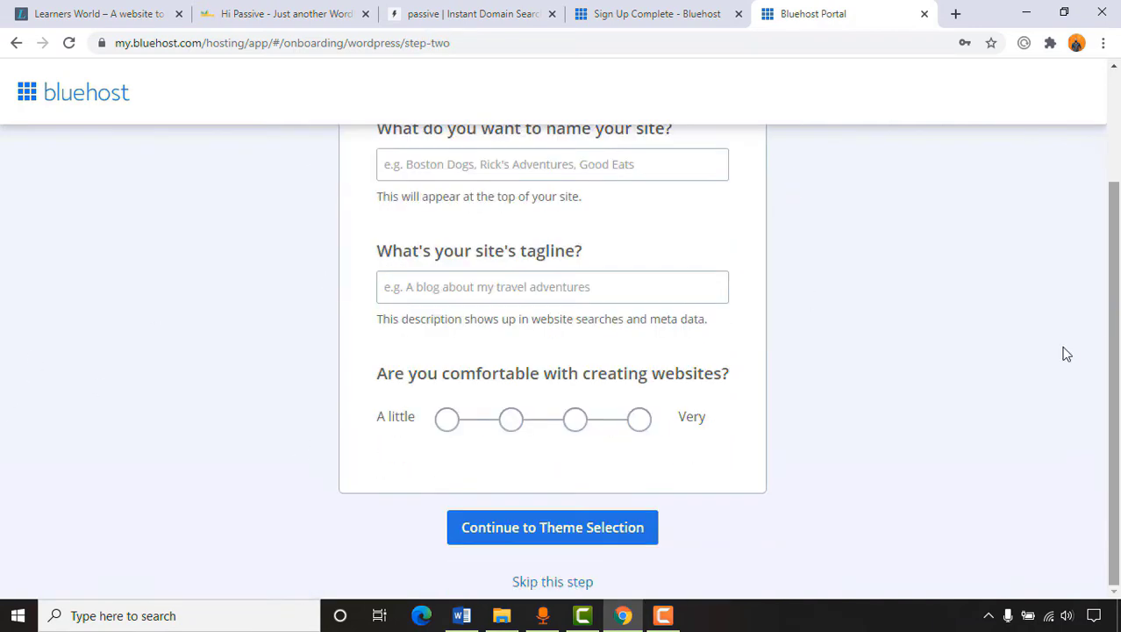
{"action": "left_click", "coordinate": [546, 583]}
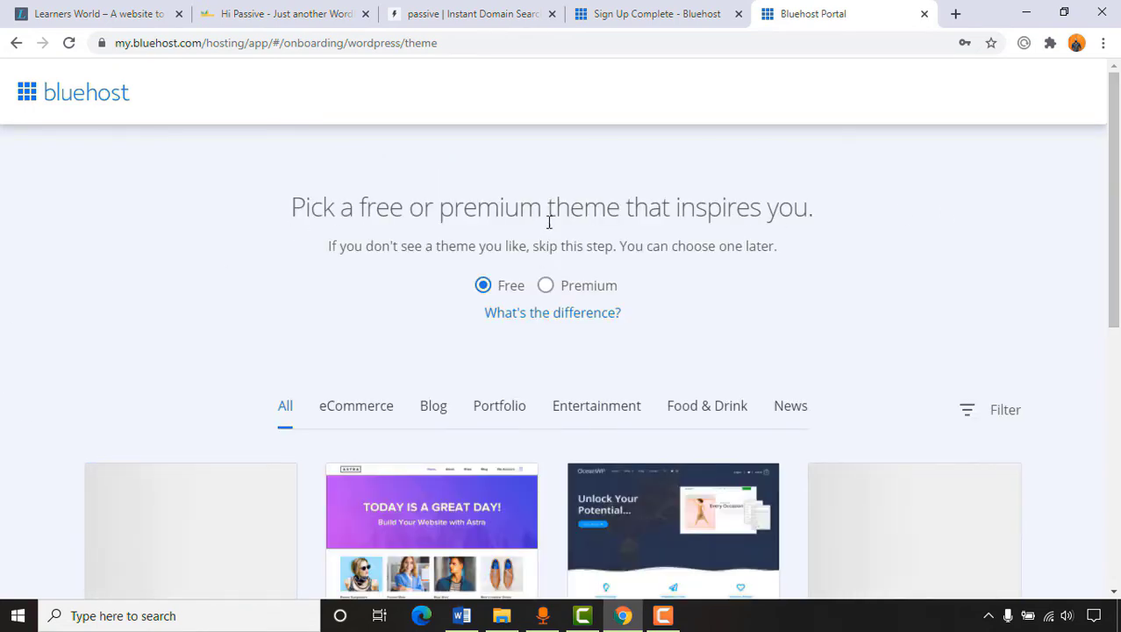
{"action": "scroll", "coordinate": [996, 534], "scroll_direction": "down", "scroll_amount": 7}
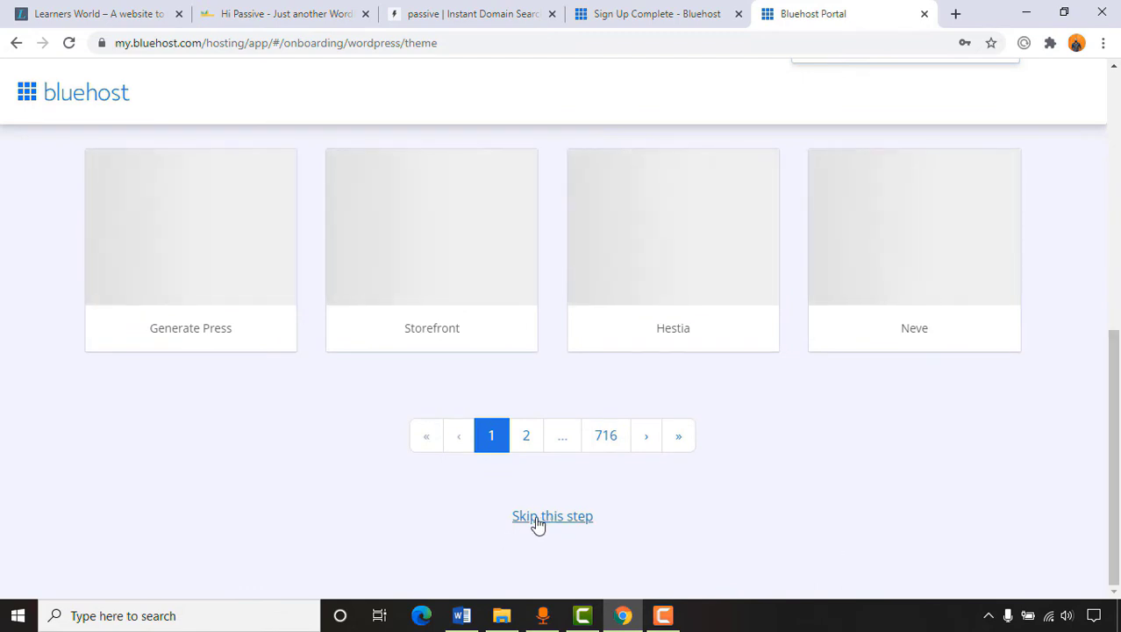
{"action": "left_click", "coordinate": [550, 520]}
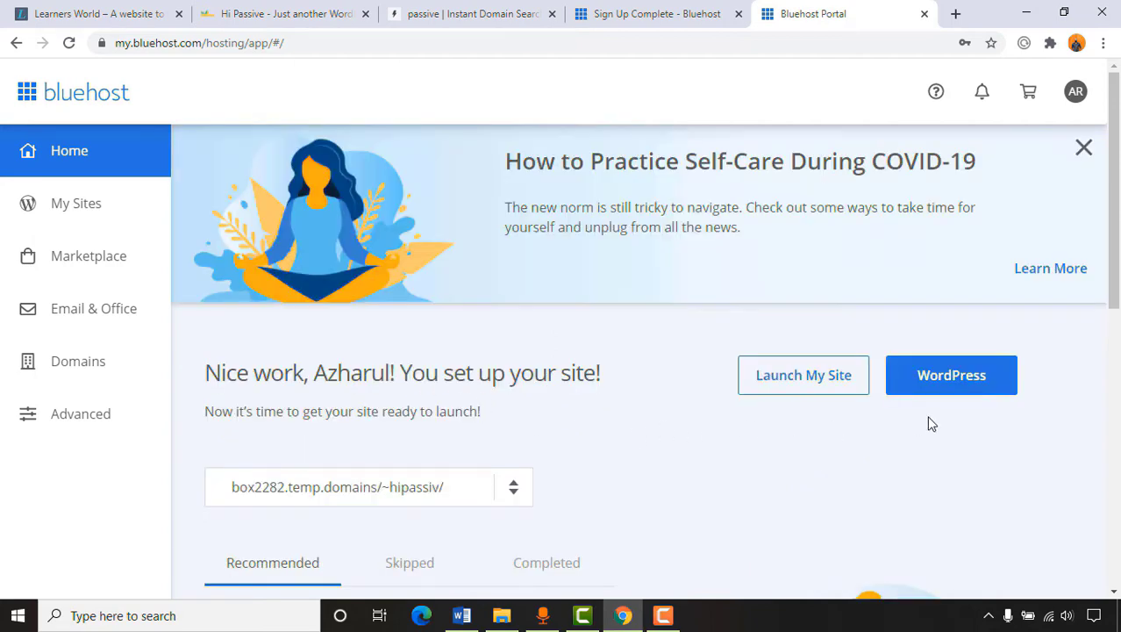
- Open the site's WordPress admin from the portal and turn off Domain Privacy + Protection
{"action": "left_click", "coordinate": [975, 384]}
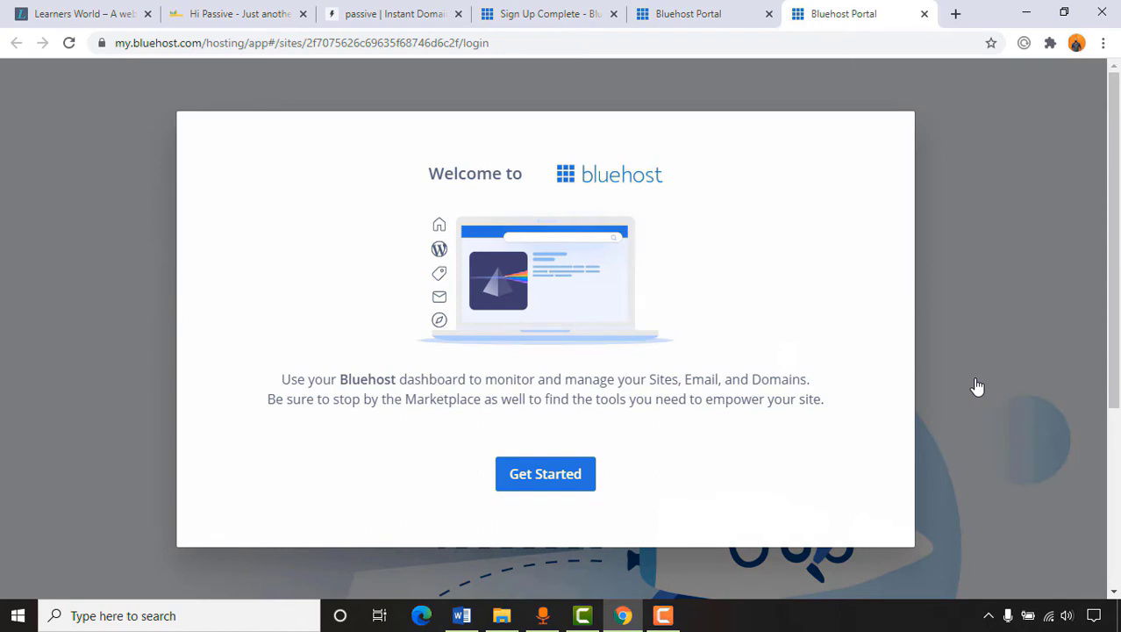
{"action": "left_click", "coordinate": [540, 481]}
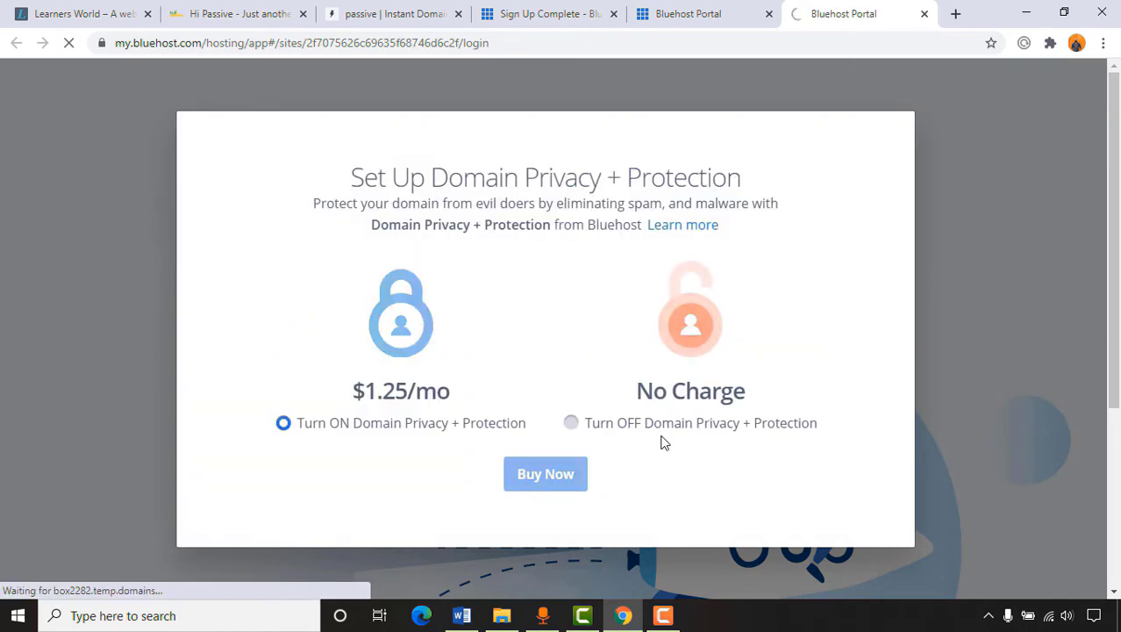
{"action": "left_click", "coordinate": [574, 426]}
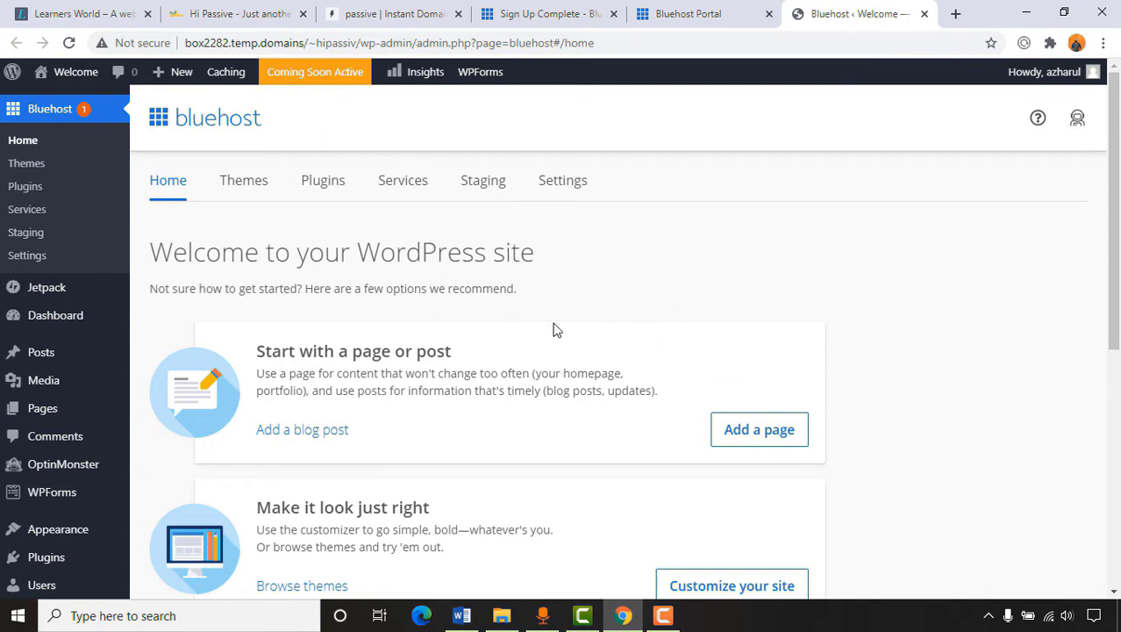
- Open the Dashboard, preview the live site in a new tab, then close that tab
{"action": "left_click", "coordinate": [54, 322]}
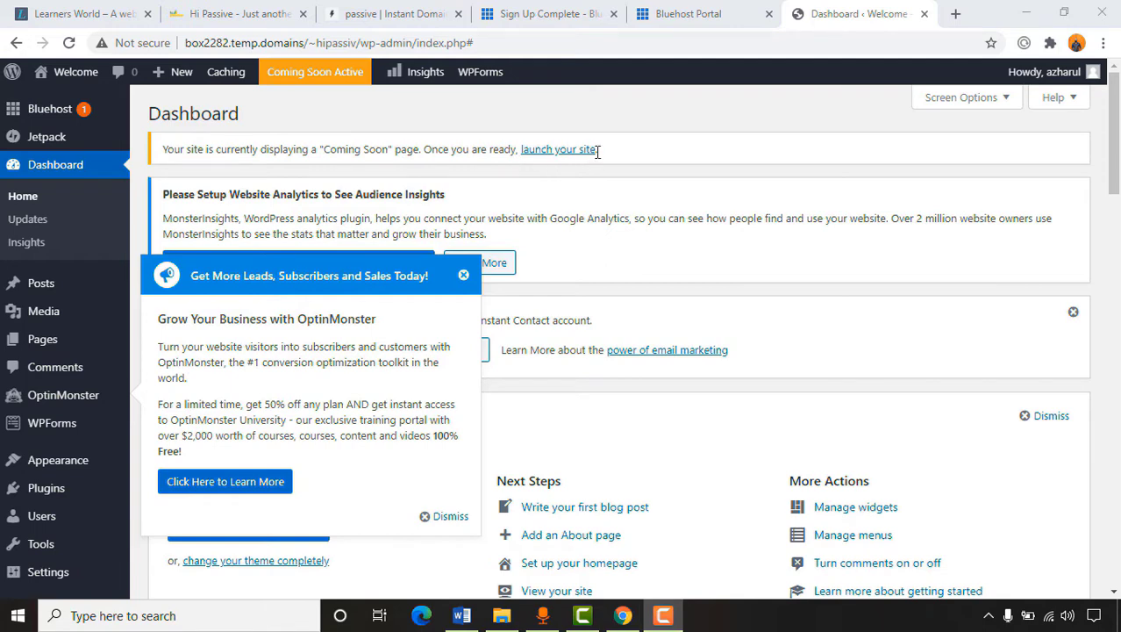
{"action": "mouse_move", "coordinate": [69, 79]}
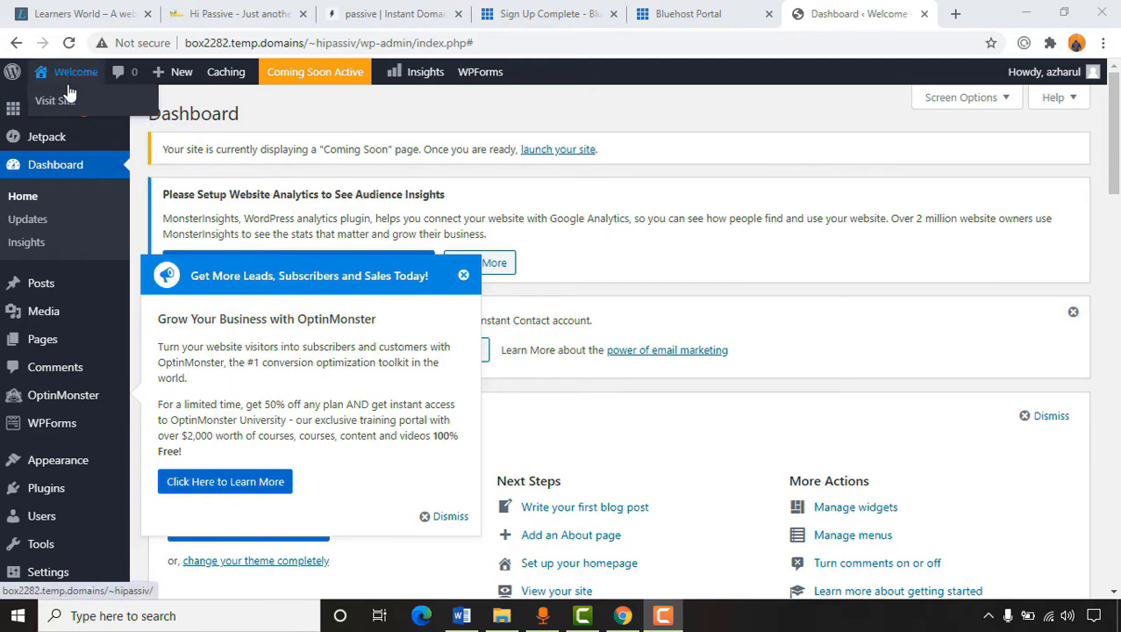
{"action": "right_click", "coordinate": [56, 100]}
{"action": "left_click", "coordinate": [87, 112]}
{"action": "left_click", "coordinate": [842, 9]}
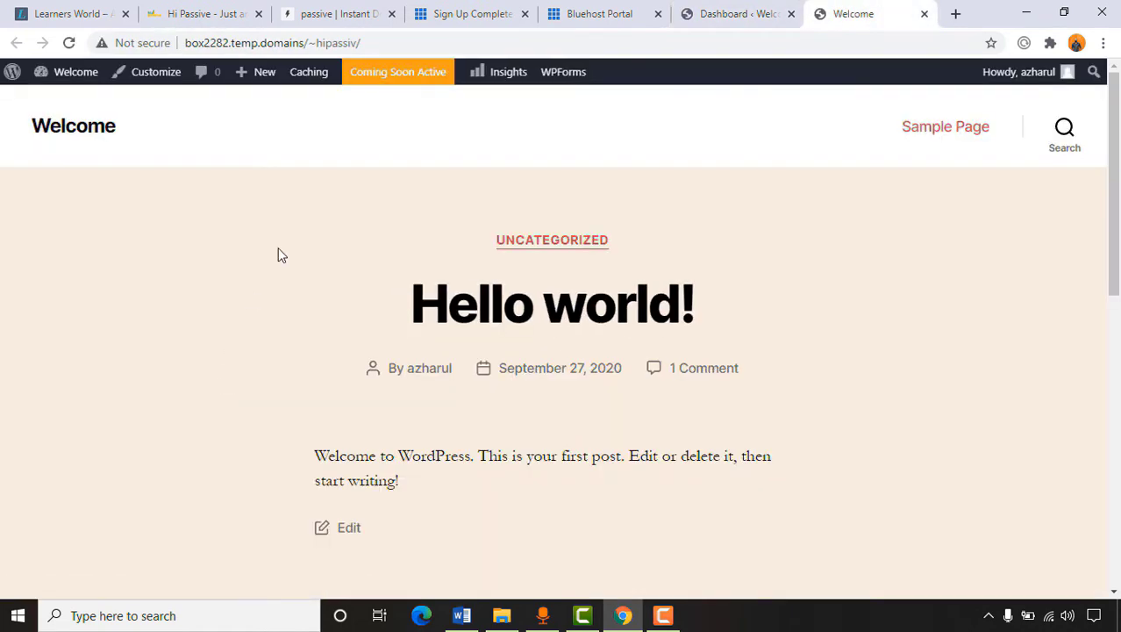
{"action": "left_click", "coordinate": [225, 43]}
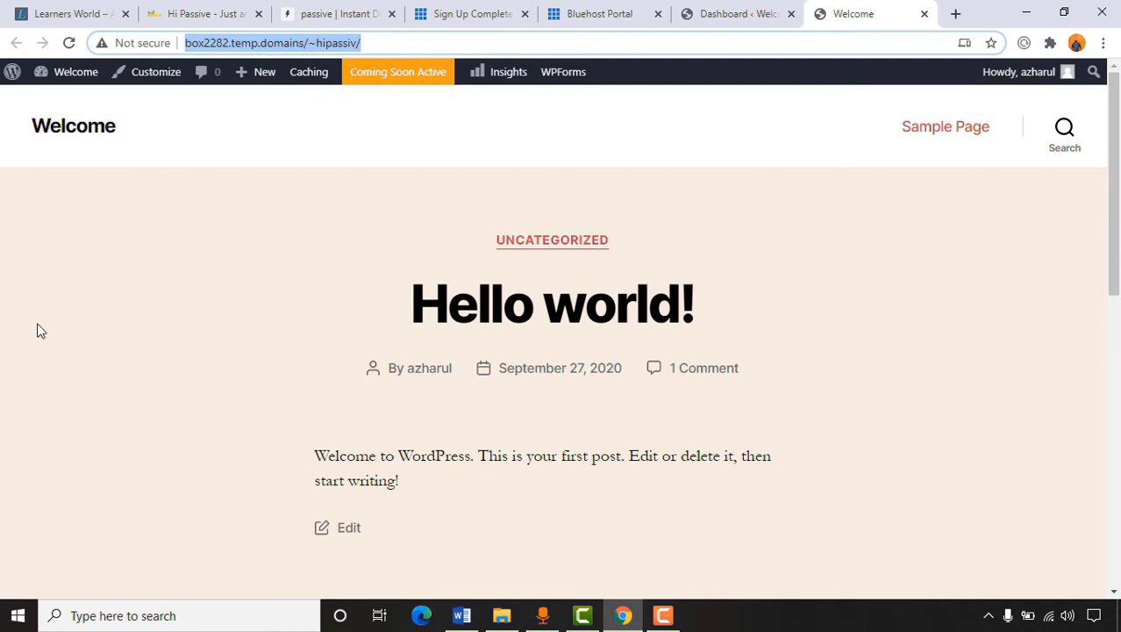
{"action": "left_click_drag", "start_coordinate": [1114, 175], "coordinate": [1116, 522]}
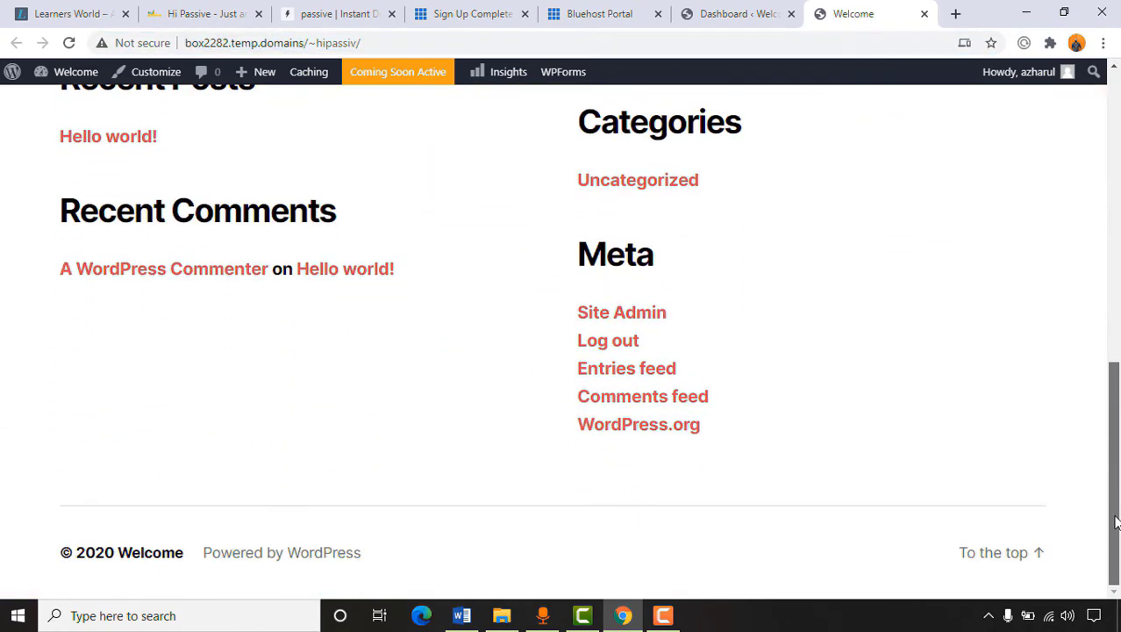
{"action": "left_click_drag", "start_coordinate": [1119, 452], "coordinate": [1117, 165]}
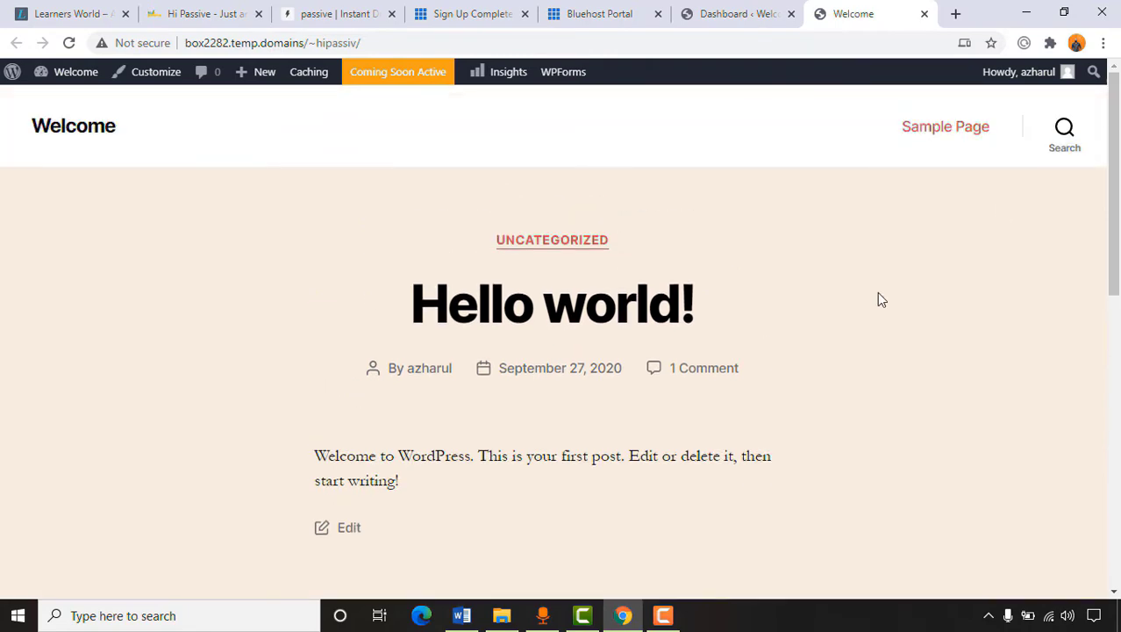
{"action": "left_click", "coordinate": [924, 14]}
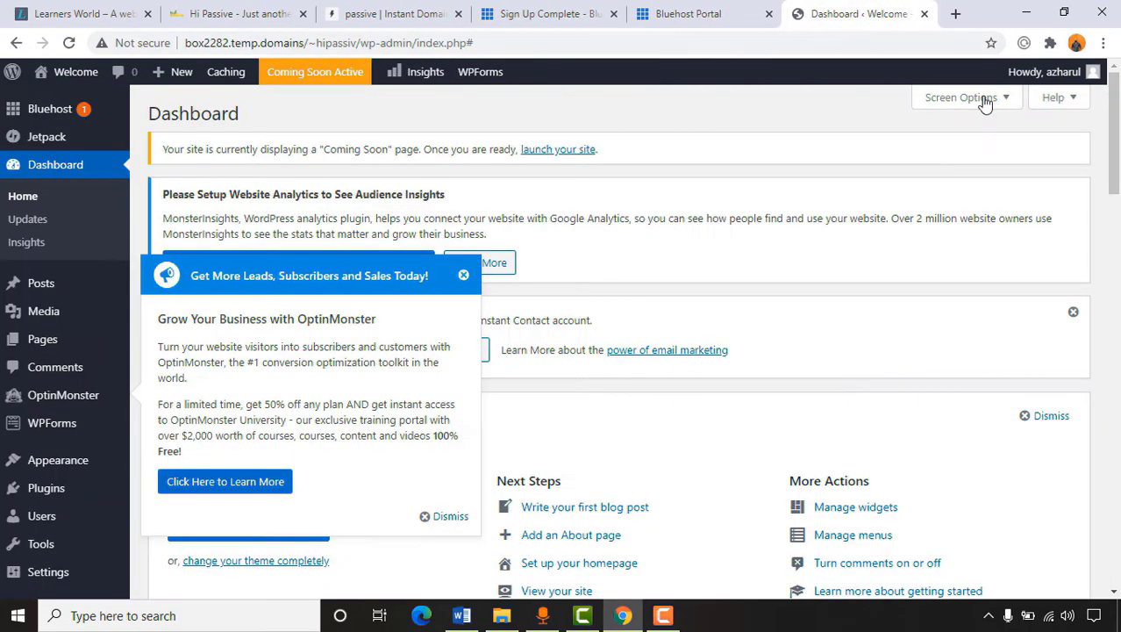
- Close the Sign Up Complete, domain-search and Bluehost Portal tabs
{"action": "left_click", "coordinate": [701, 6]}
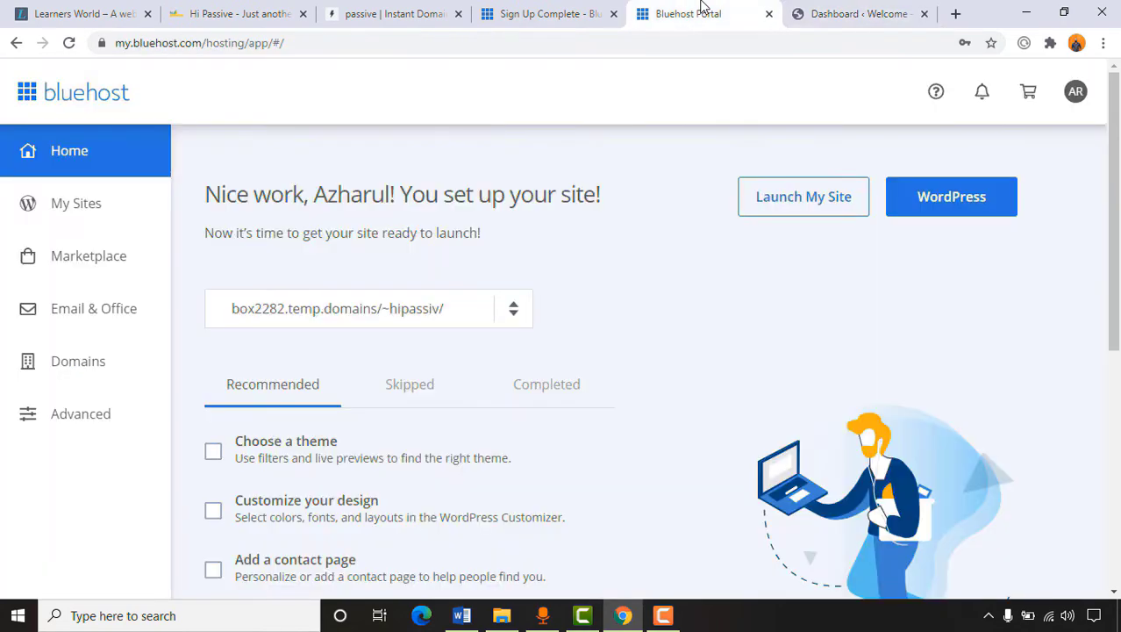
{"action": "left_click", "coordinate": [581, 6]}
{"action": "left_click", "coordinate": [613, 15]}
{"action": "left_click", "coordinate": [438, 8]}
{"action": "left_click", "coordinate": [458, 14]}
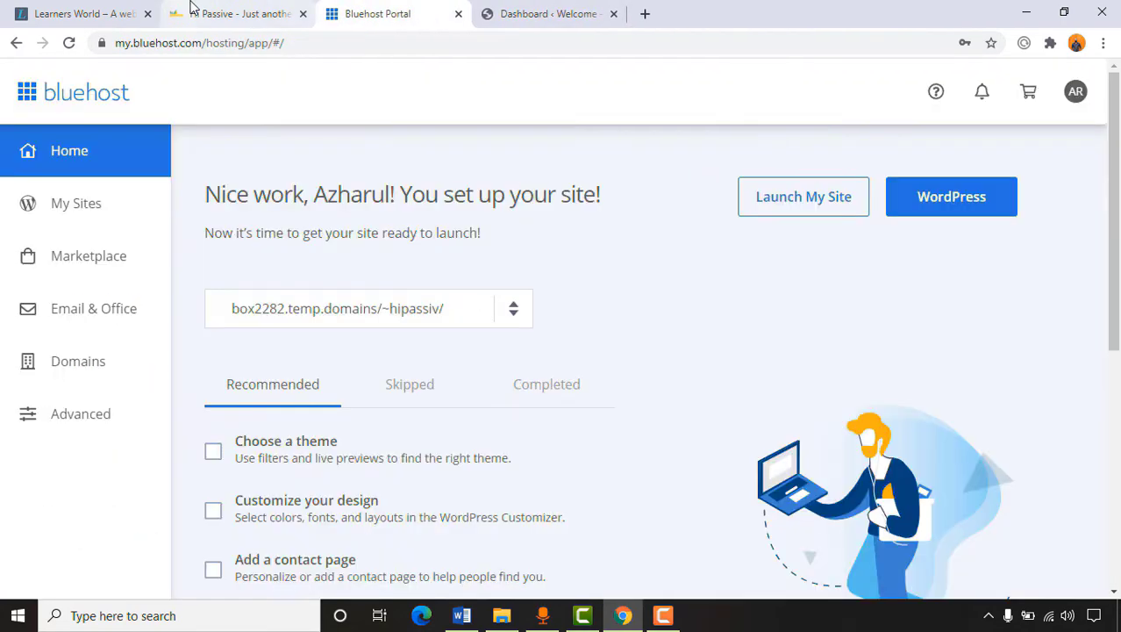
{"action": "left_click", "coordinate": [193, 7]}
{"action": "left_click", "coordinate": [83, 14]}
{"action": "left_click", "coordinate": [264, 9]}
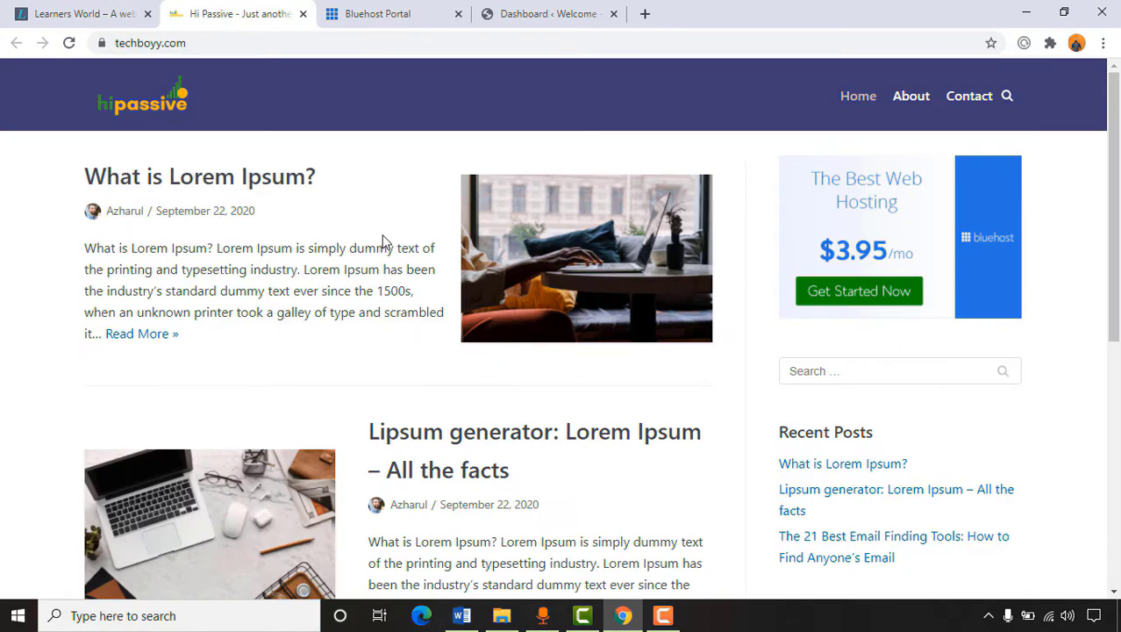
{"action": "left_click", "coordinate": [506, 8]}
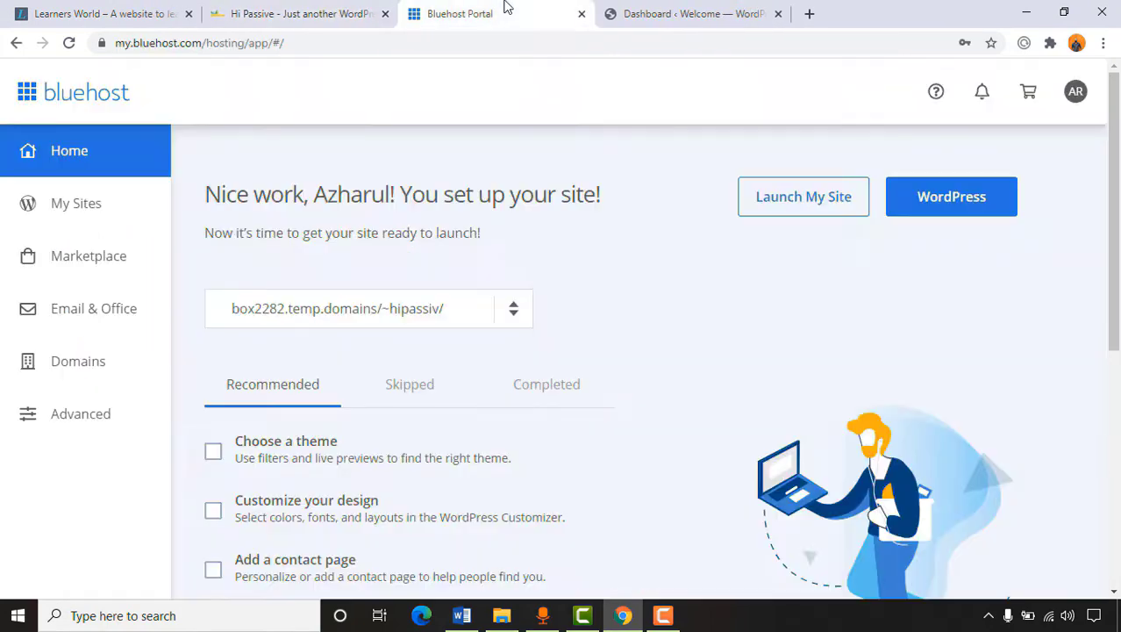
{"action": "left_click", "coordinate": [675, 9]}
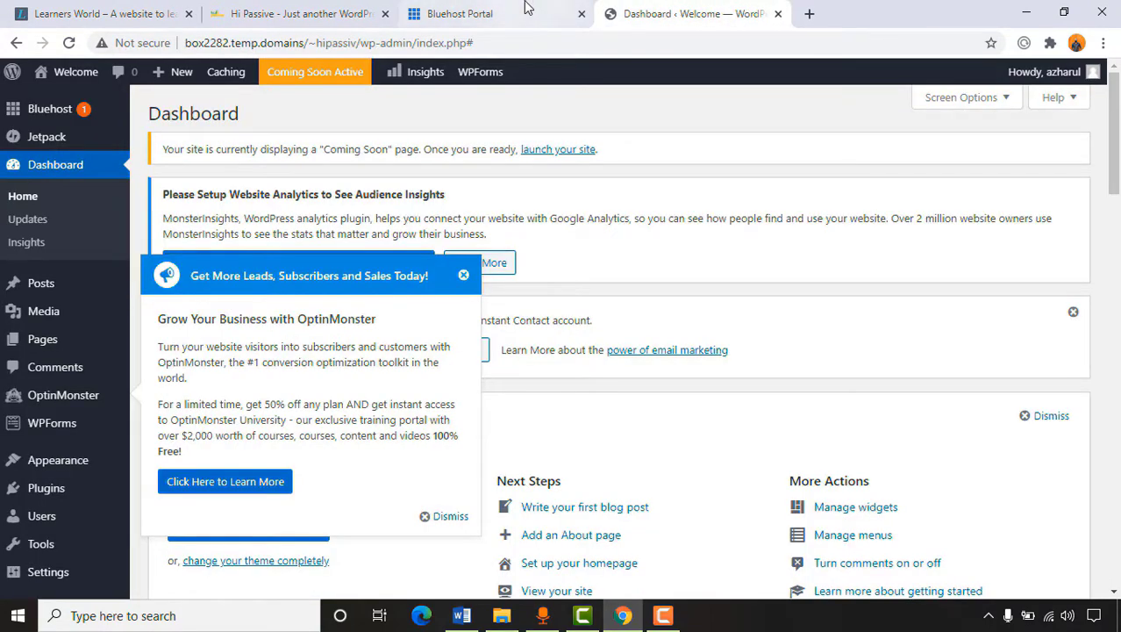
{"action": "left_click", "coordinate": [591, 21]}
{"action": "left_click", "coordinate": [582, 15]}
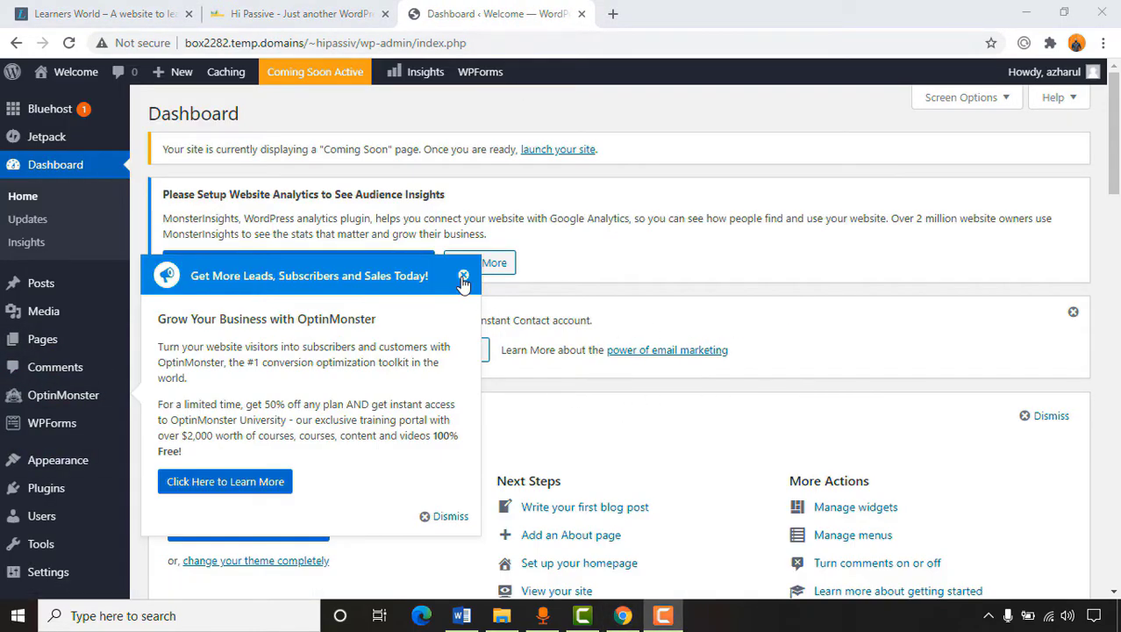
- Dismiss the Constant Contact, OptinMonster, Welcome to WordPress and Jetpack notices on the Dashboard
{"action": "left_click", "coordinate": [1073, 312]}
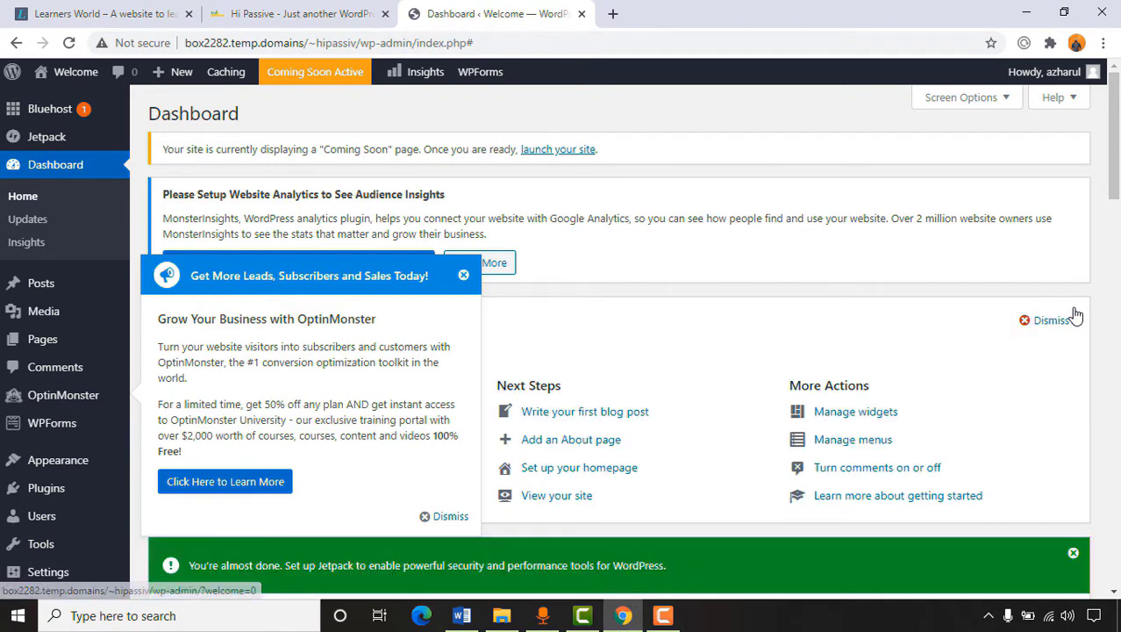
{"action": "left_click", "coordinate": [427, 517]}
{"action": "scroll", "coordinate": [988, 268], "scroll_direction": "down", "scroll_amount": 1}
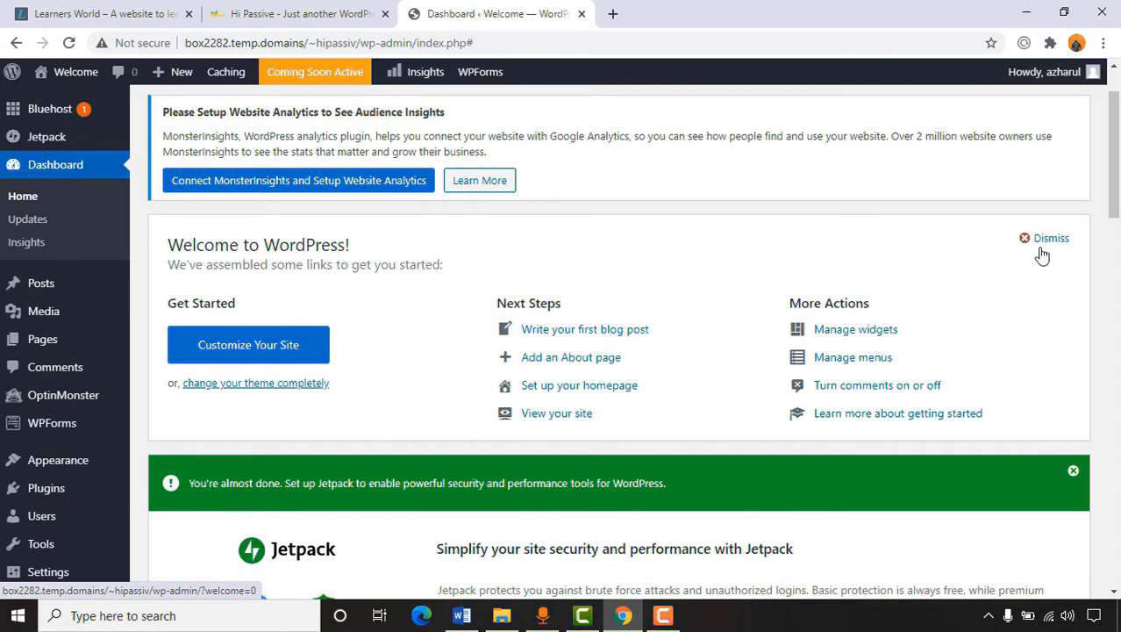
{"action": "left_click", "coordinate": [1043, 254]}
{"action": "left_click", "coordinate": [1072, 235]}
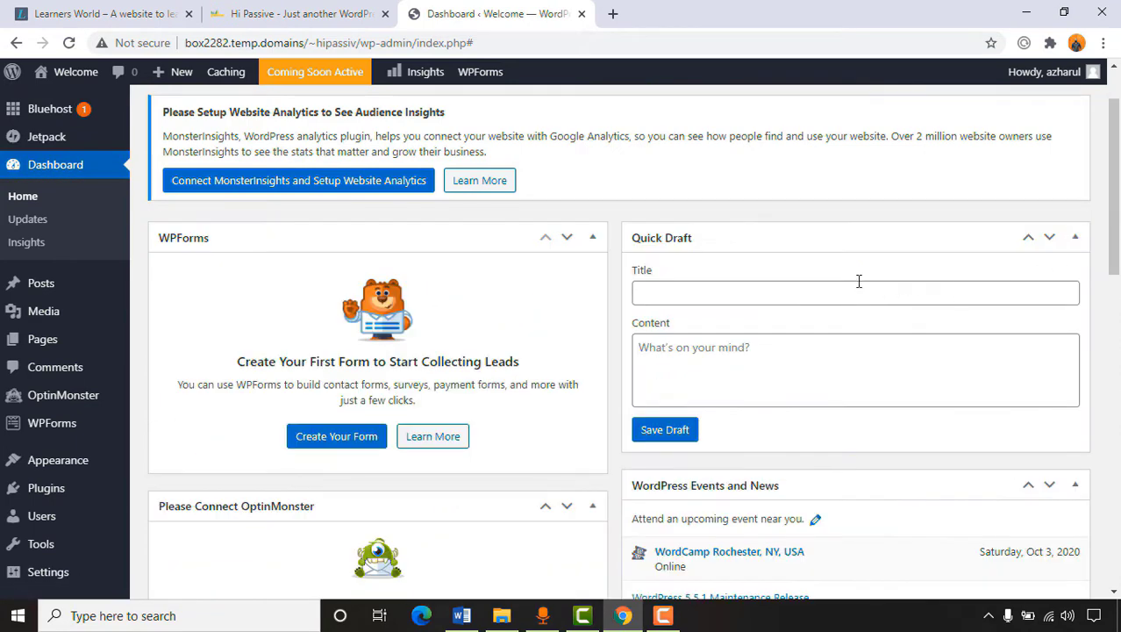
- Collapse Quick Draft, WPForms and OptinMonster widgets and move Site Health Status above MonsterInsights
{"action": "left_click", "coordinate": [1076, 237]}
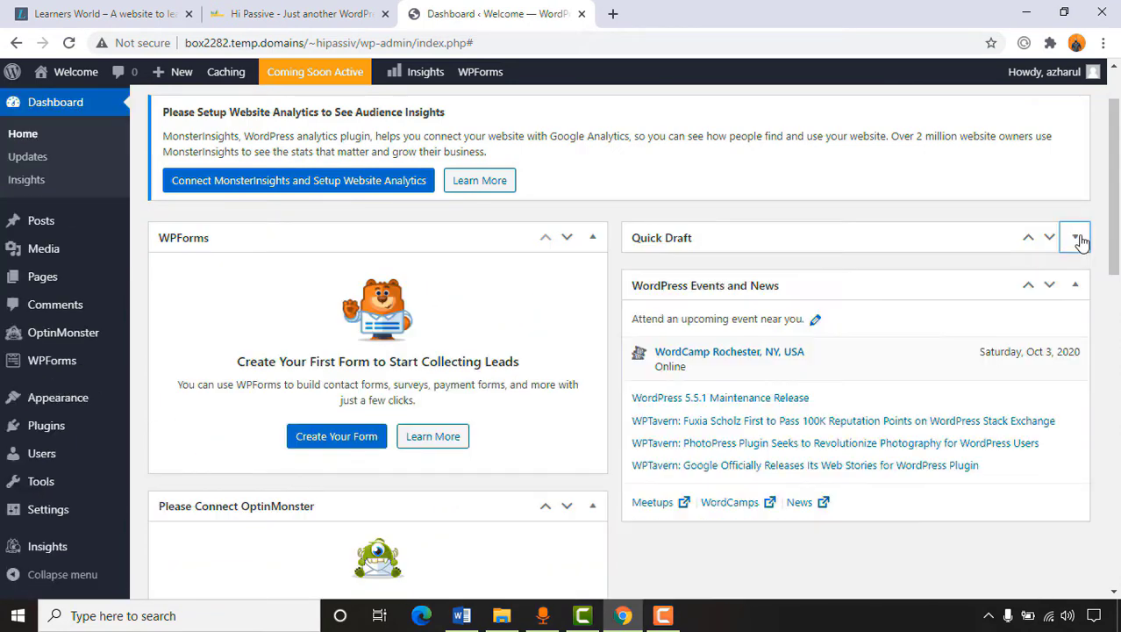
{"action": "left_click", "coordinate": [593, 240]}
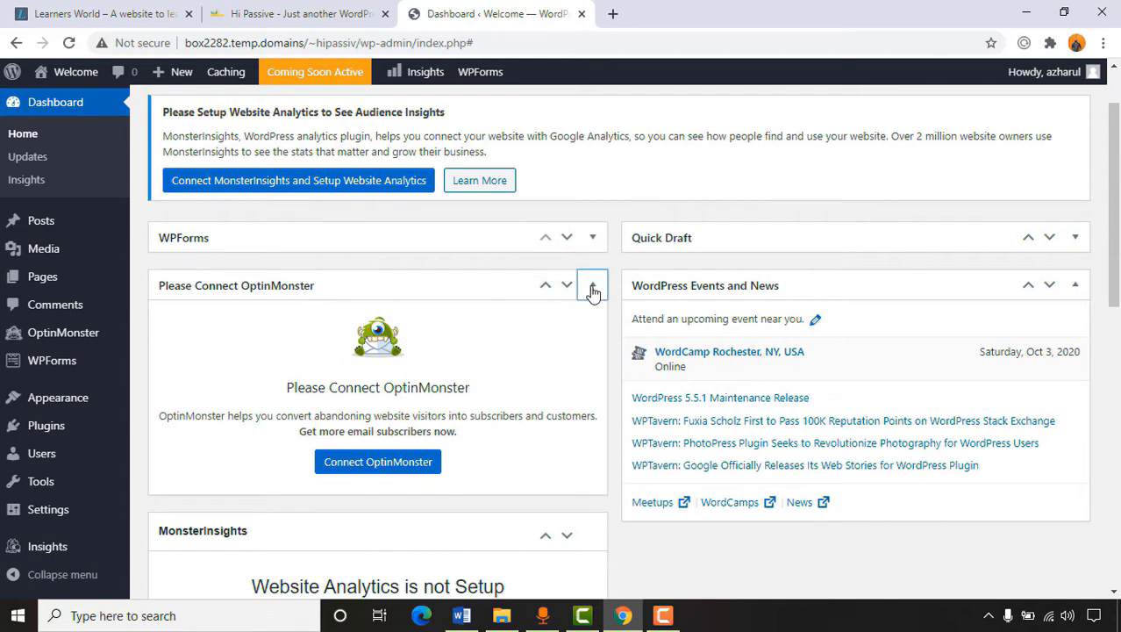
{"action": "left_click", "coordinate": [593, 285]}
{"action": "scroll", "coordinate": [571, 427], "scroll_direction": "down", "scroll_amount": 2}
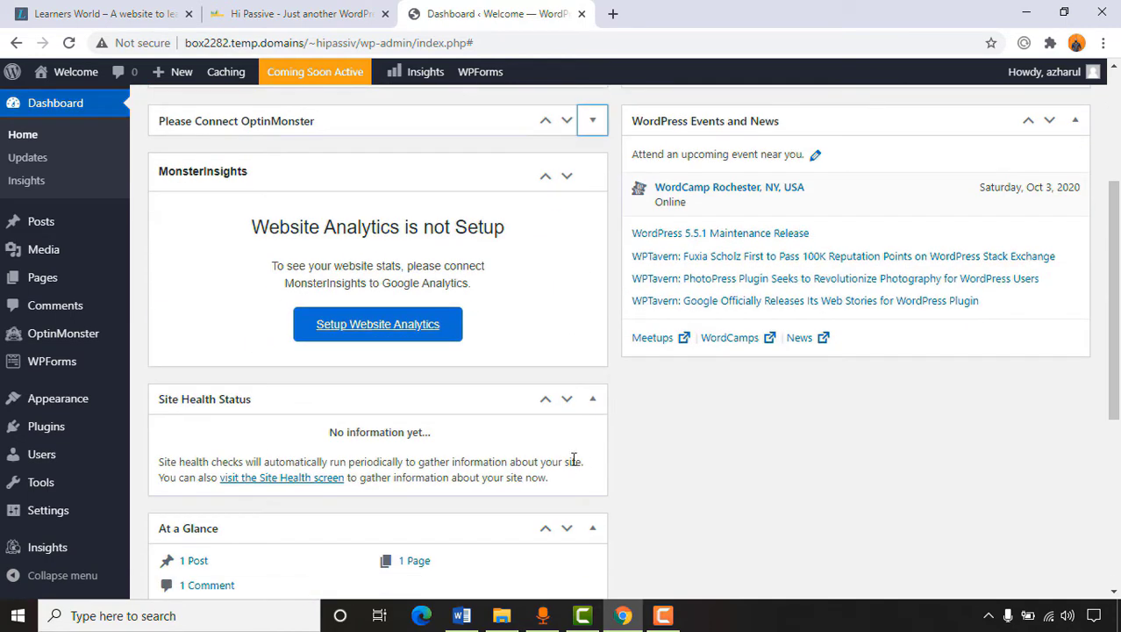
{"action": "left_click", "coordinate": [546, 399]}
{"action": "scroll", "coordinate": [604, 448], "scroll_direction": "down", "scroll_amount": 3}
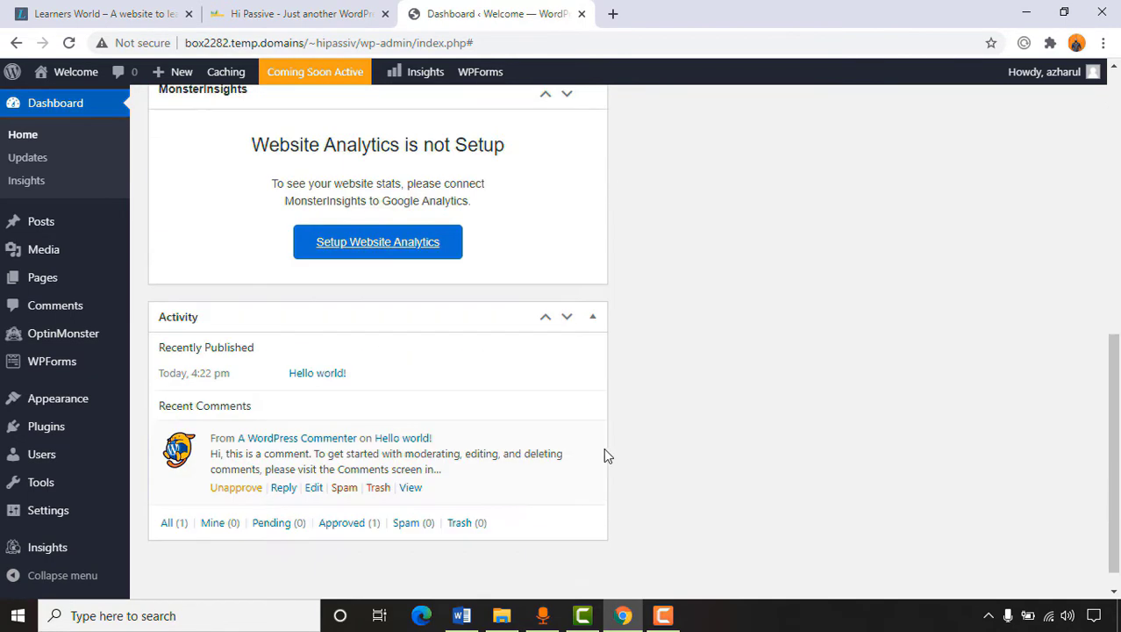
{"action": "scroll", "coordinate": [615, 445], "scroll_direction": "up", "scroll_amount": 6}
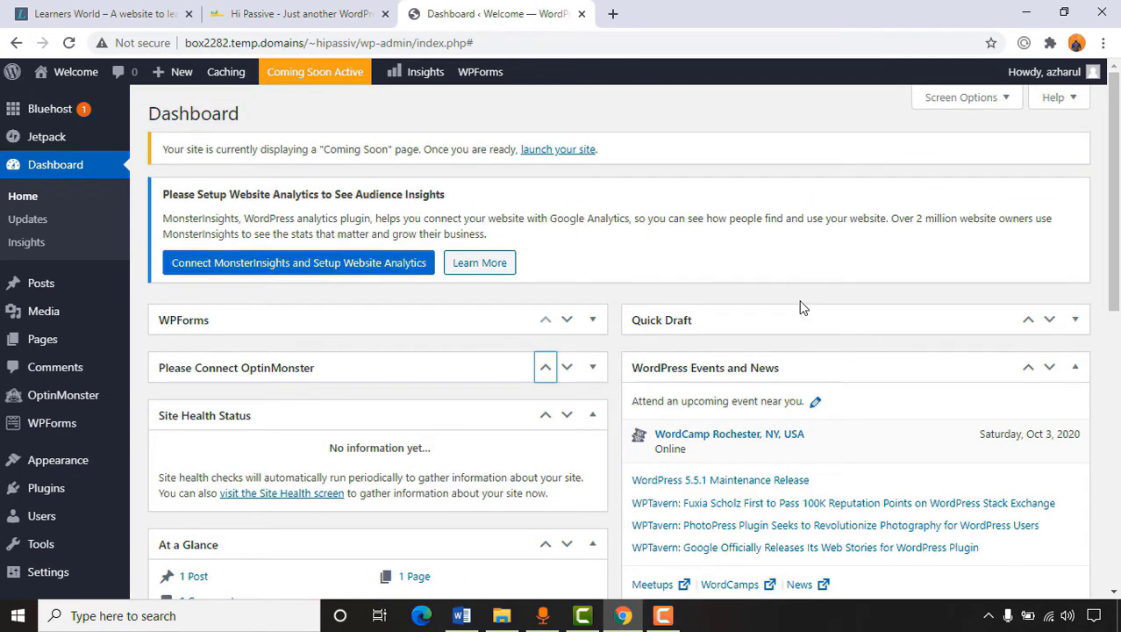
- Trash the Hello world! post and then delete it permanently
{"action": "mouse_move", "coordinate": [76, 283]}
{"action": "left_click", "coordinate": [157, 289]}
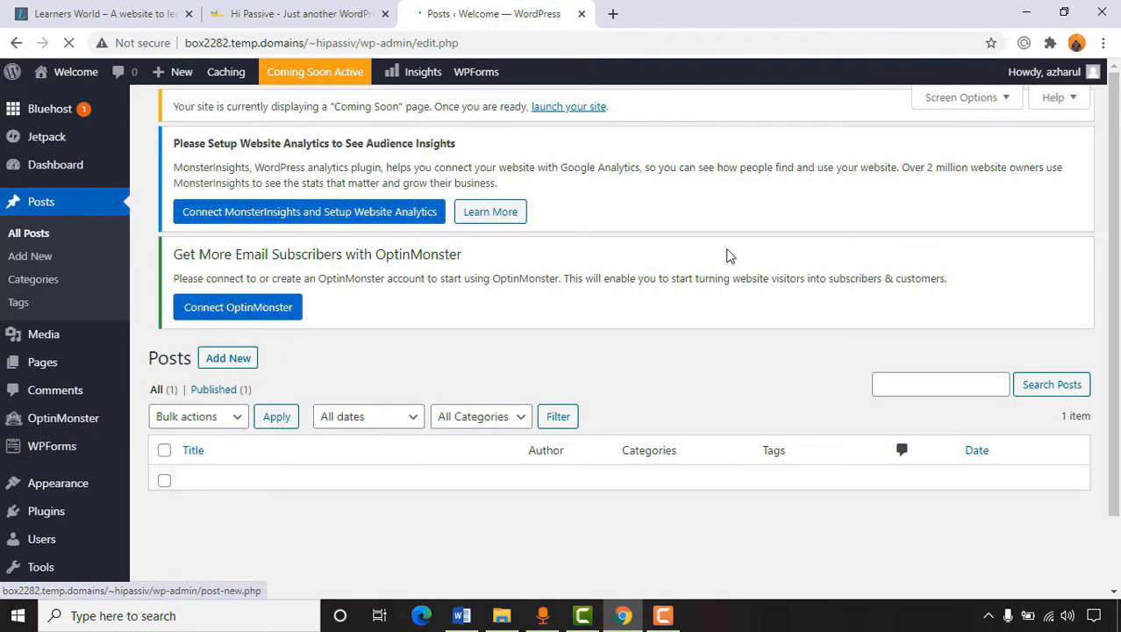
{"action": "scroll", "coordinate": [333, 380], "scroll_direction": "down", "scroll_amount": 1}
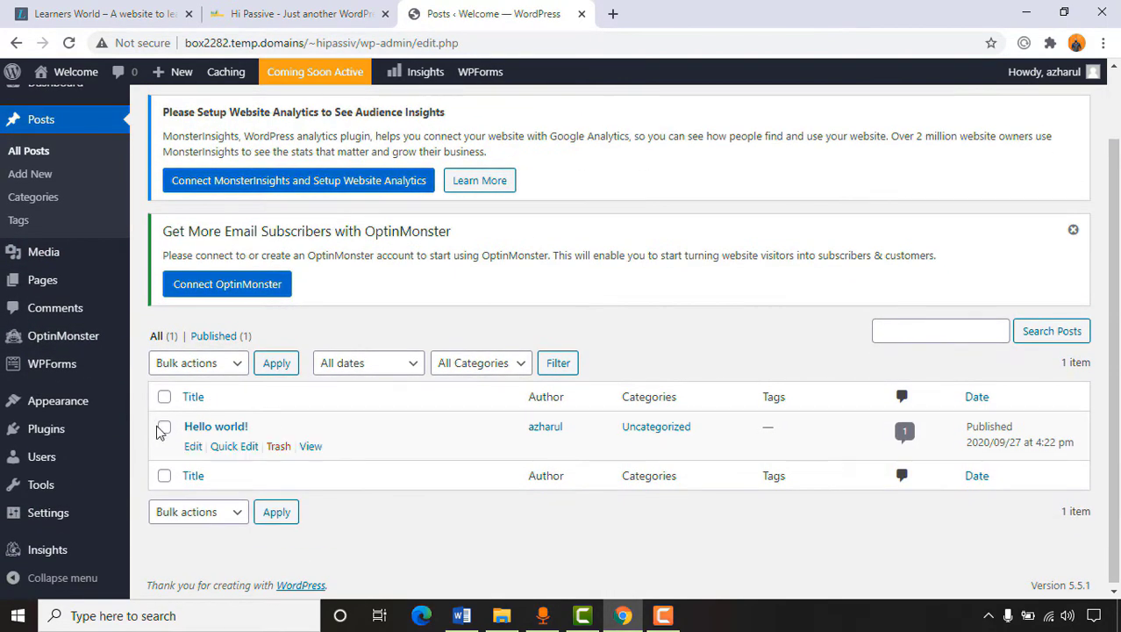
{"action": "left_click", "coordinate": [164, 430]}
{"action": "left_click", "coordinate": [279, 447]}
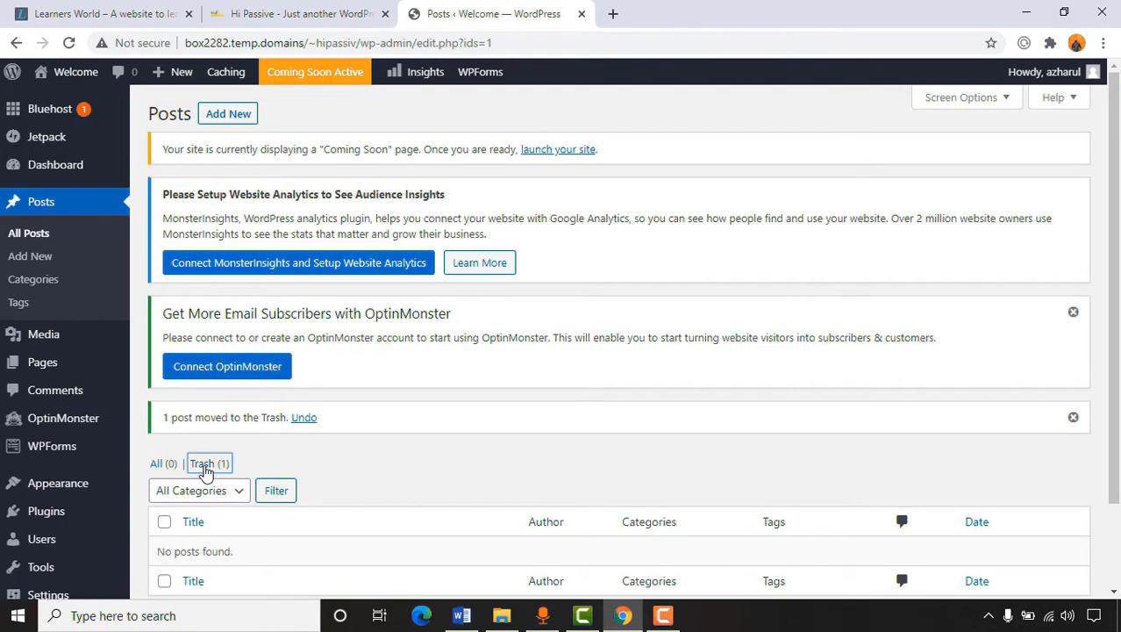
{"action": "left_click", "coordinate": [204, 467]}
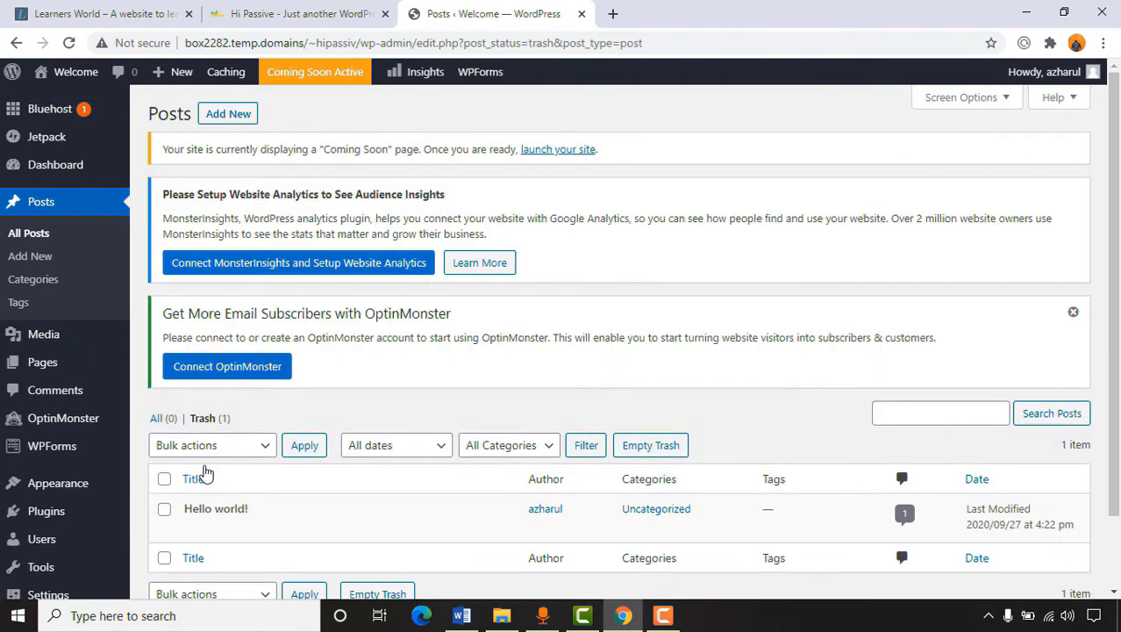
{"action": "scroll", "coordinate": [205, 466], "scroll_direction": "down", "scroll_amount": 1}
{"action": "left_click", "coordinate": [165, 428]}
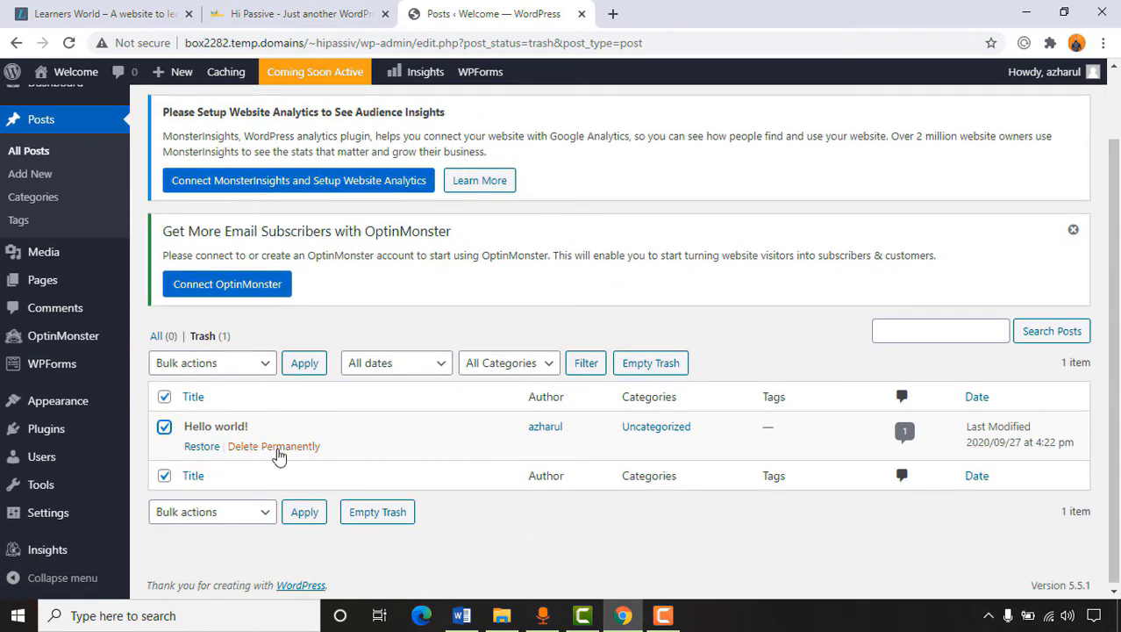
{"action": "left_click", "coordinate": [276, 447]}
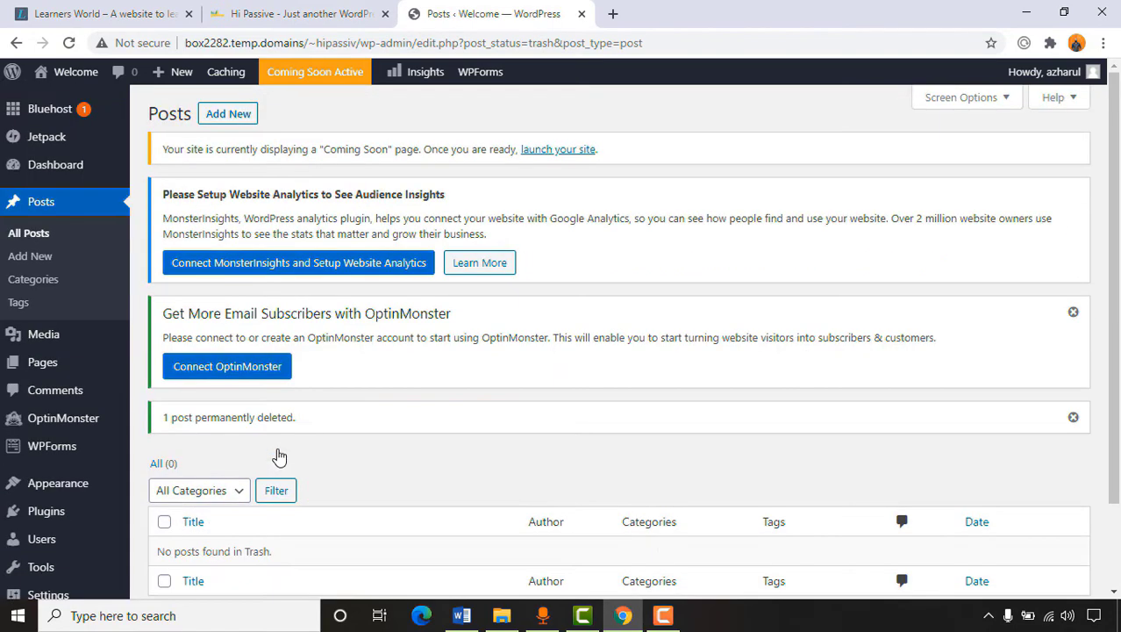
- Move the Privacy Policy and Sample Page pages to the trash with Bulk actions
{"action": "left_click", "coordinate": [77, 373]}
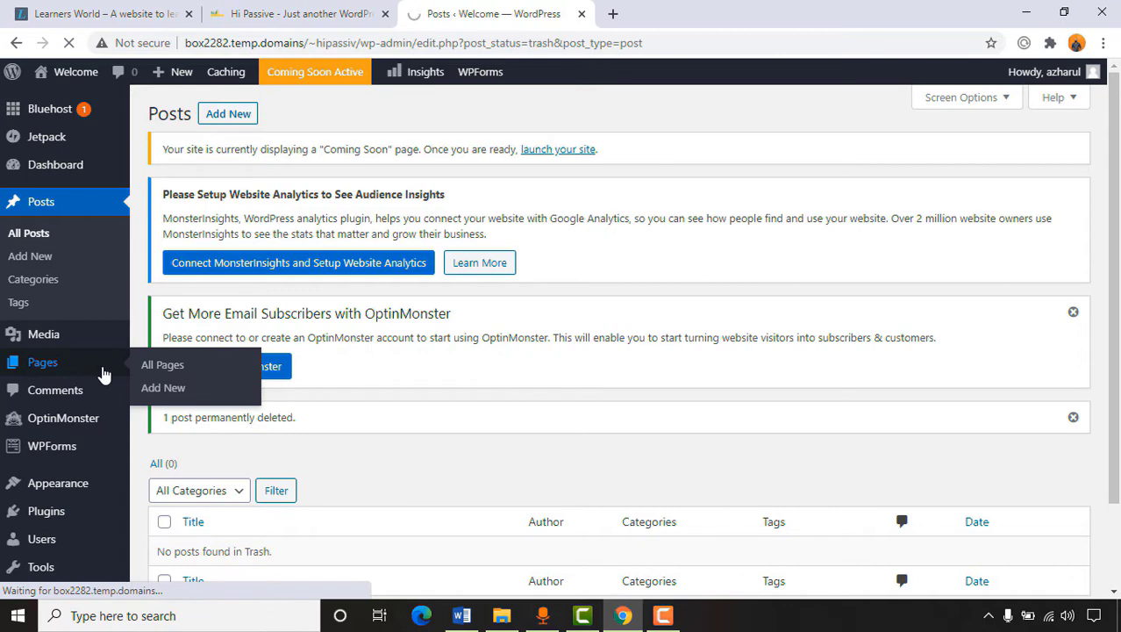
{"action": "scroll", "coordinate": [439, 350], "scroll_direction": "down", "scroll_amount": 1}
{"action": "left_click", "coordinate": [164, 396]}
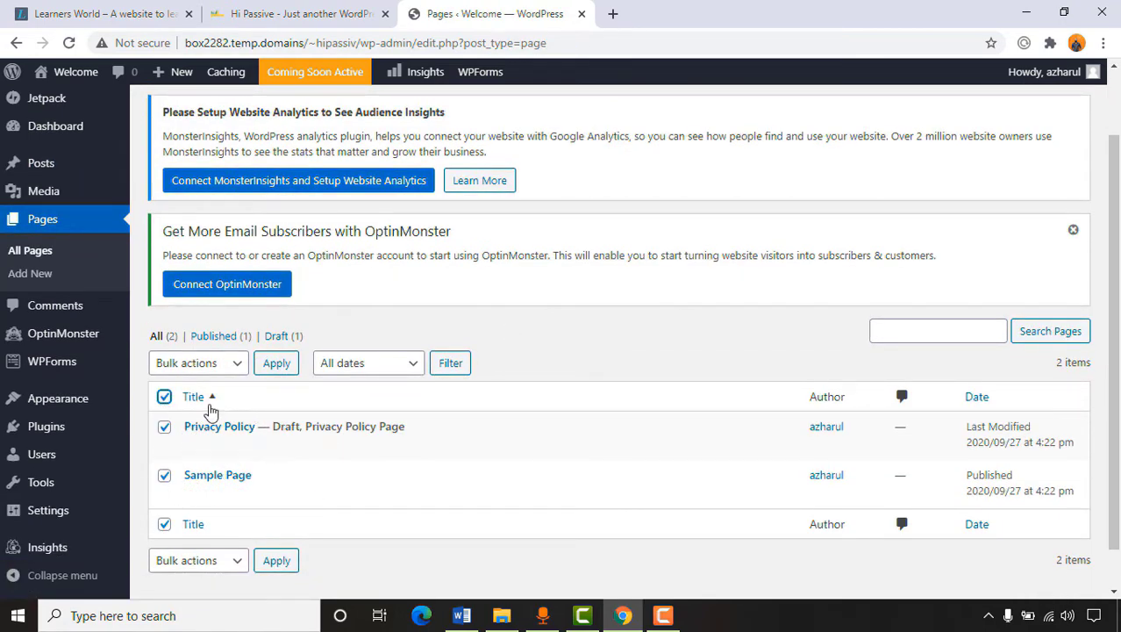
{"action": "left_click", "coordinate": [230, 363]}
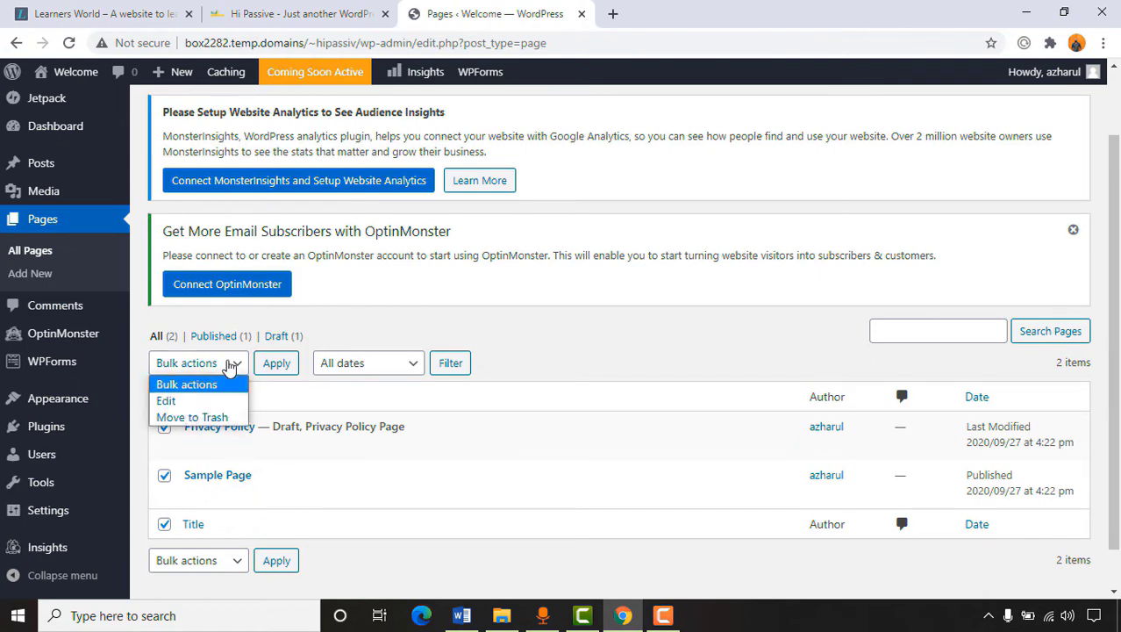
{"action": "left_click", "coordinate": [187, 415]}
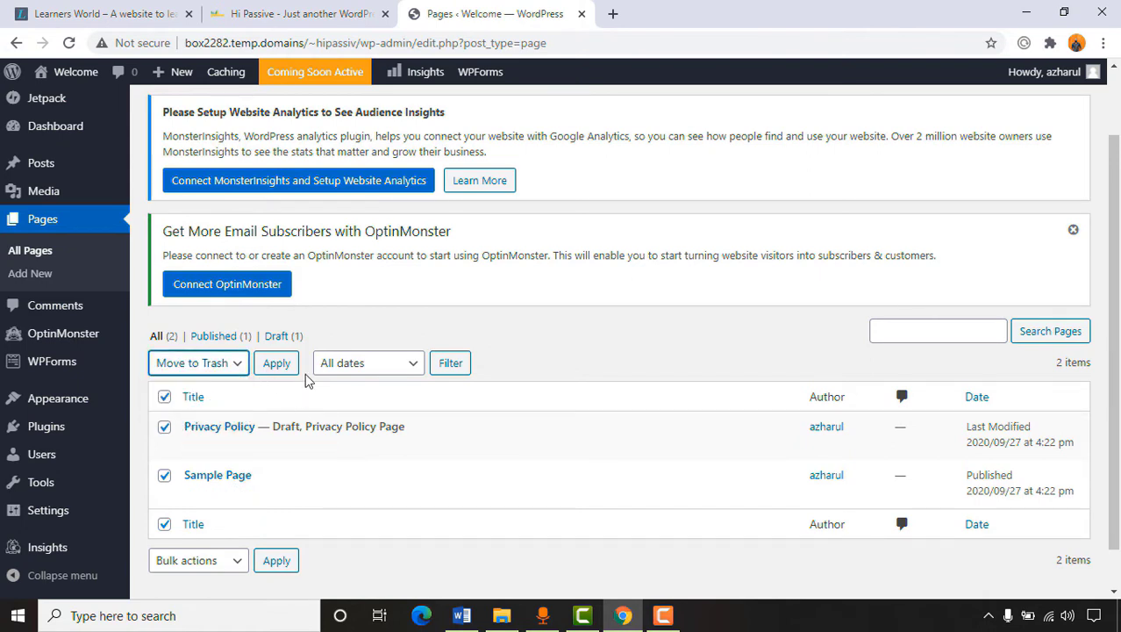
{"action": "left_click", "coordinate": [288, 366]}
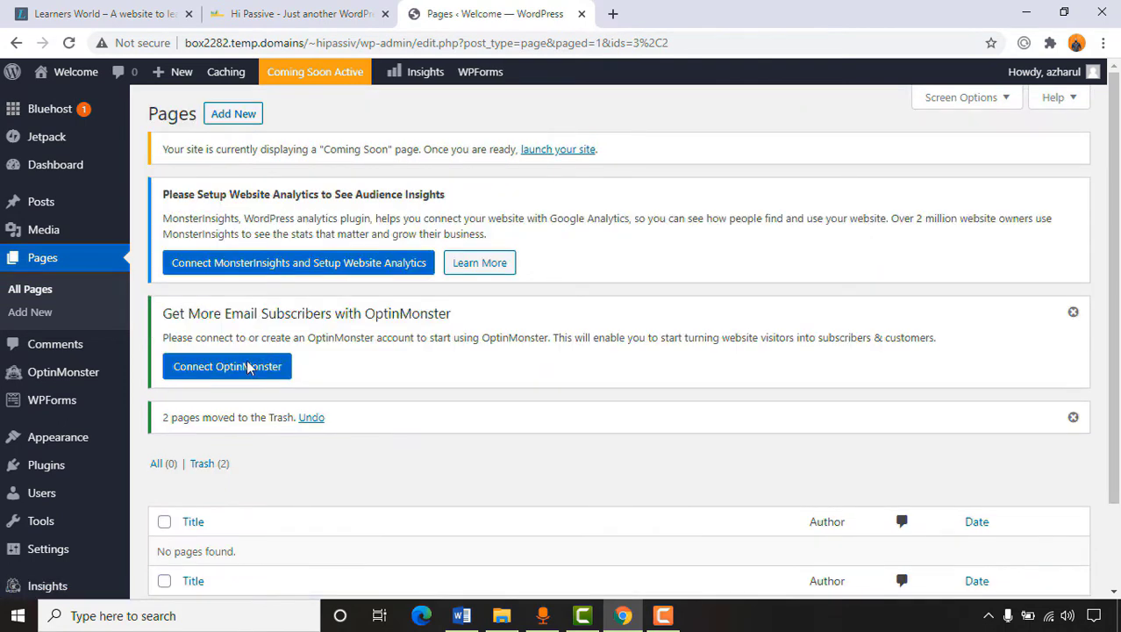
- Permanently delete both trashed pages with Bulk actions
{"action": "left_click", "coordinate": [210, 467]}
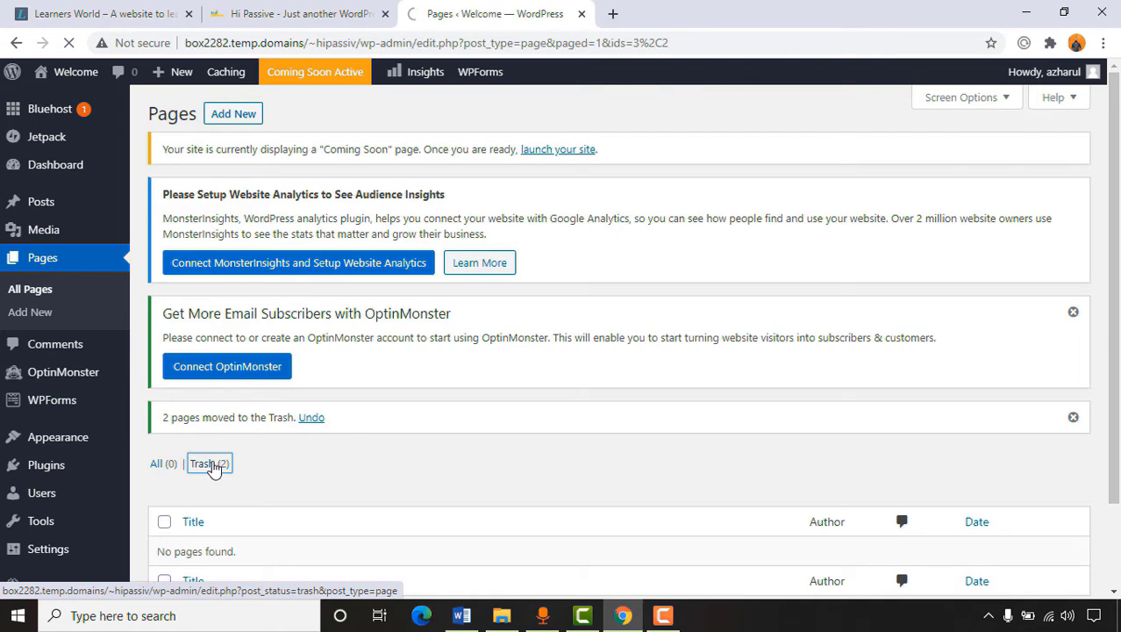
{"action": "scroll", "coordinate": [213, 466], "scroll_direction": "down", "scroll_amount": 1}
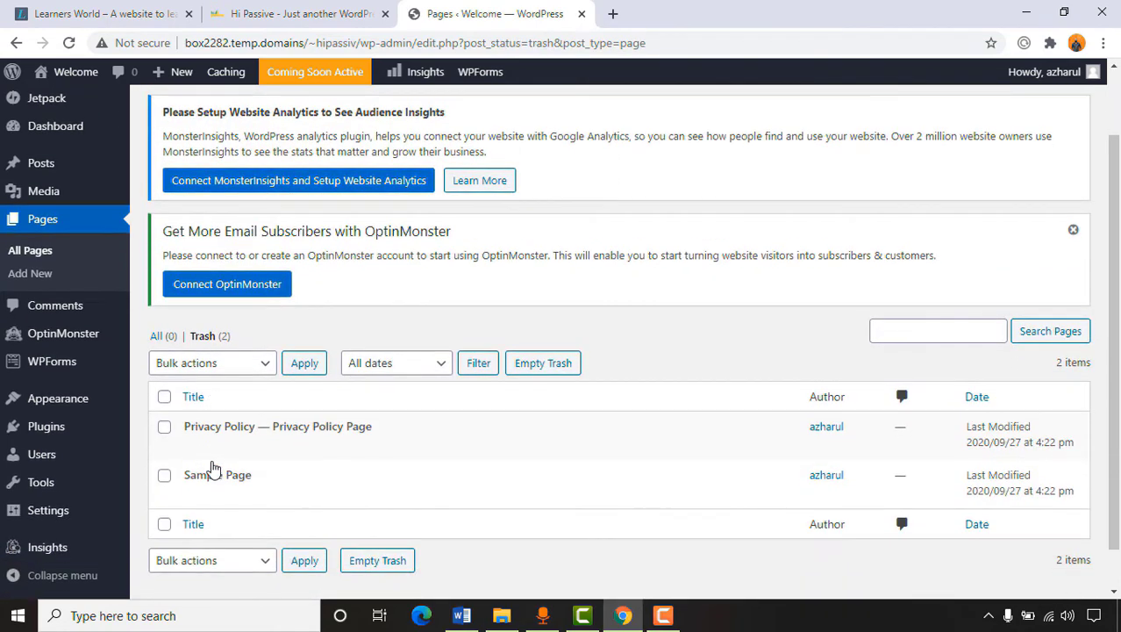
{"action": "left_click", "coordinate": [164, 396]}
{"action": "left_click", "coordinate": [233, 370]}
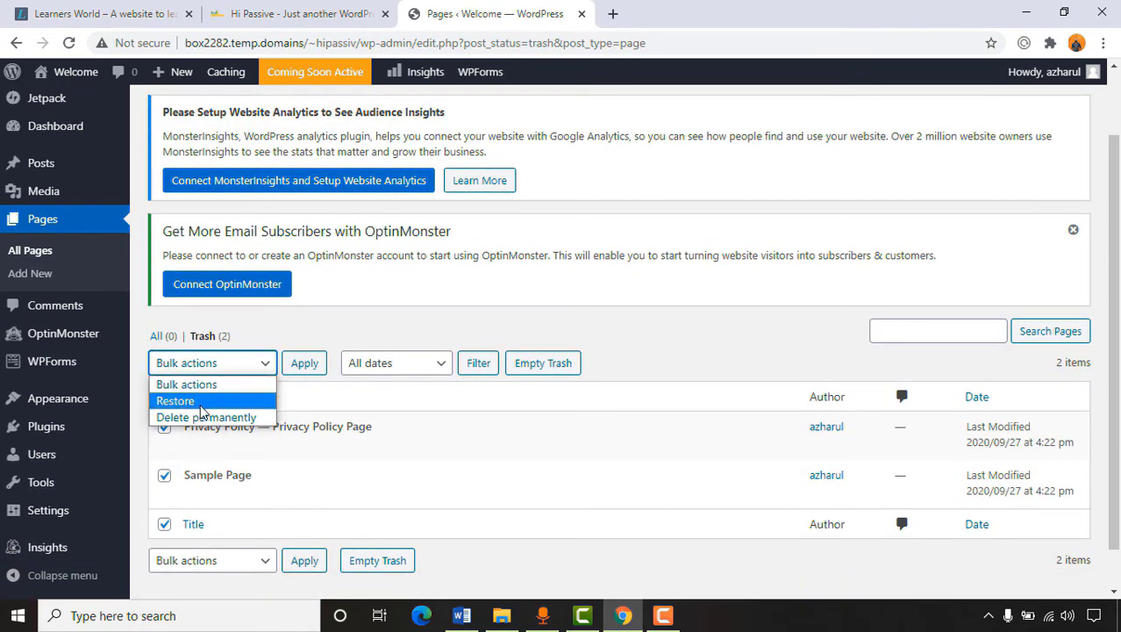
{"action": "left_click", "coordinate": [211, 418]}
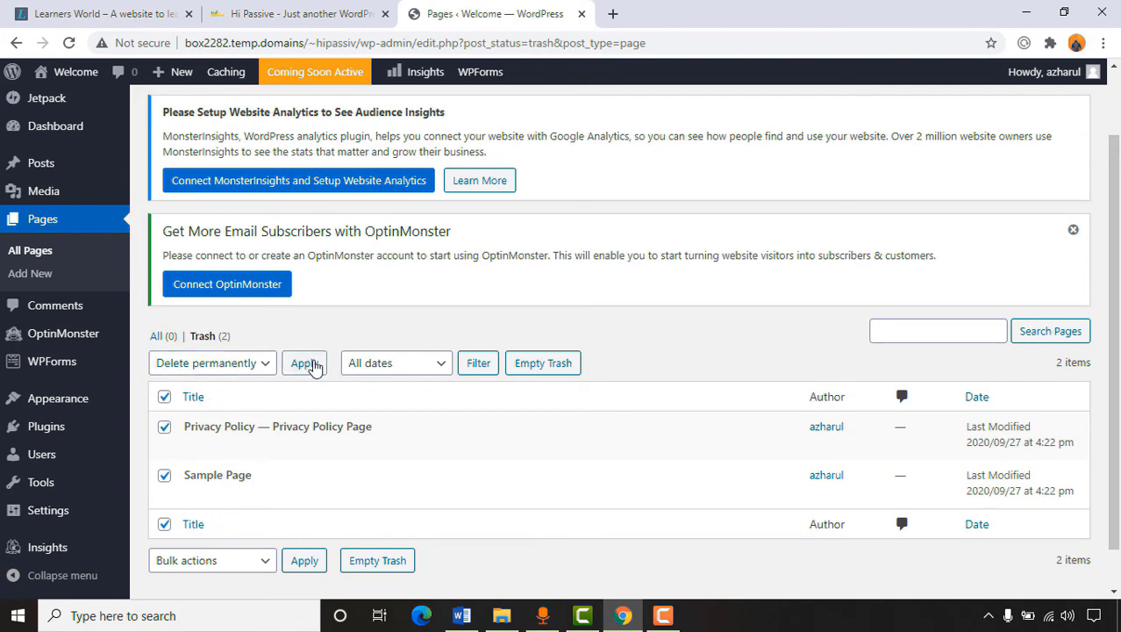
{"action": "left_click", "coordinate": [315, 367]}
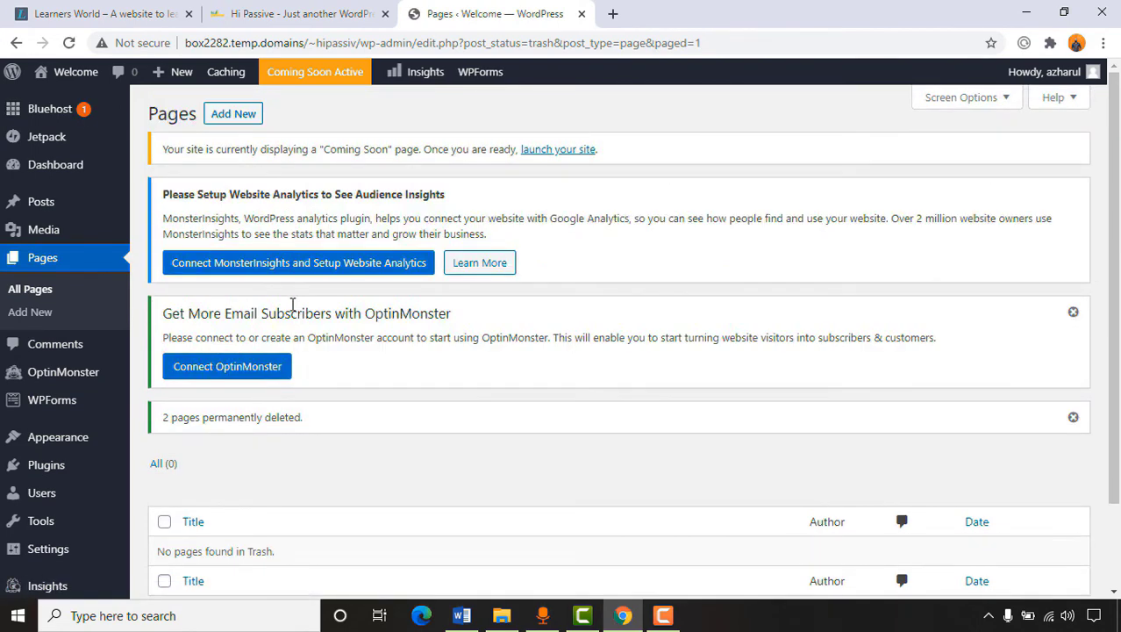
{"action": "mouse_move", "coordinate": [30, 463]}
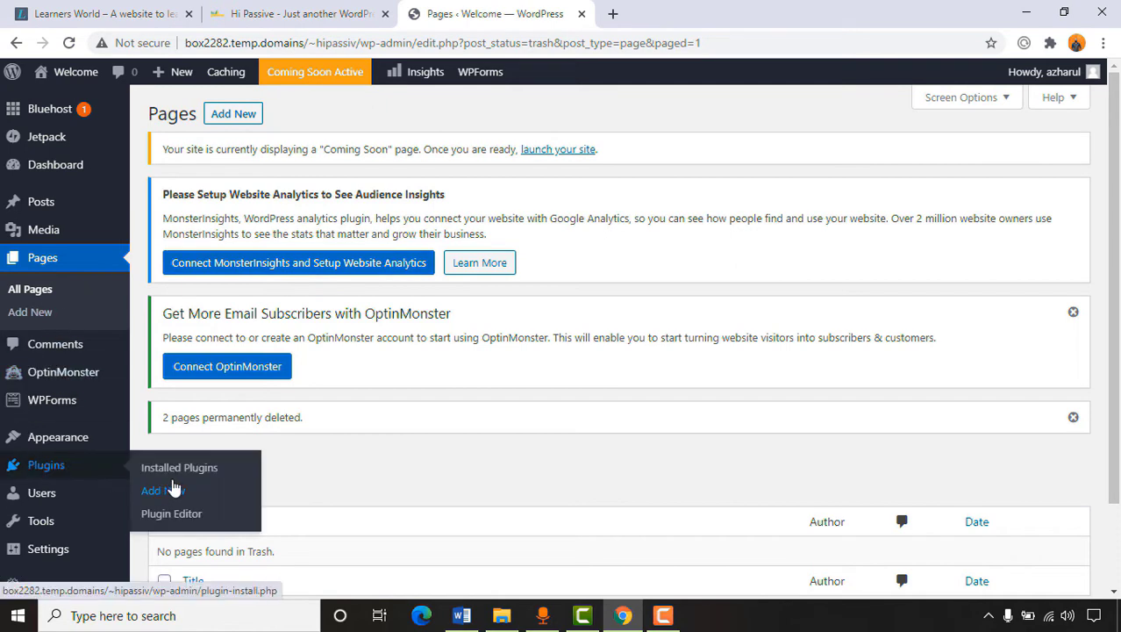
- Deactivate all seven installed plugins with the Deactivate bulk action
{"action": "left_click", "coordinate": [180, 468]}
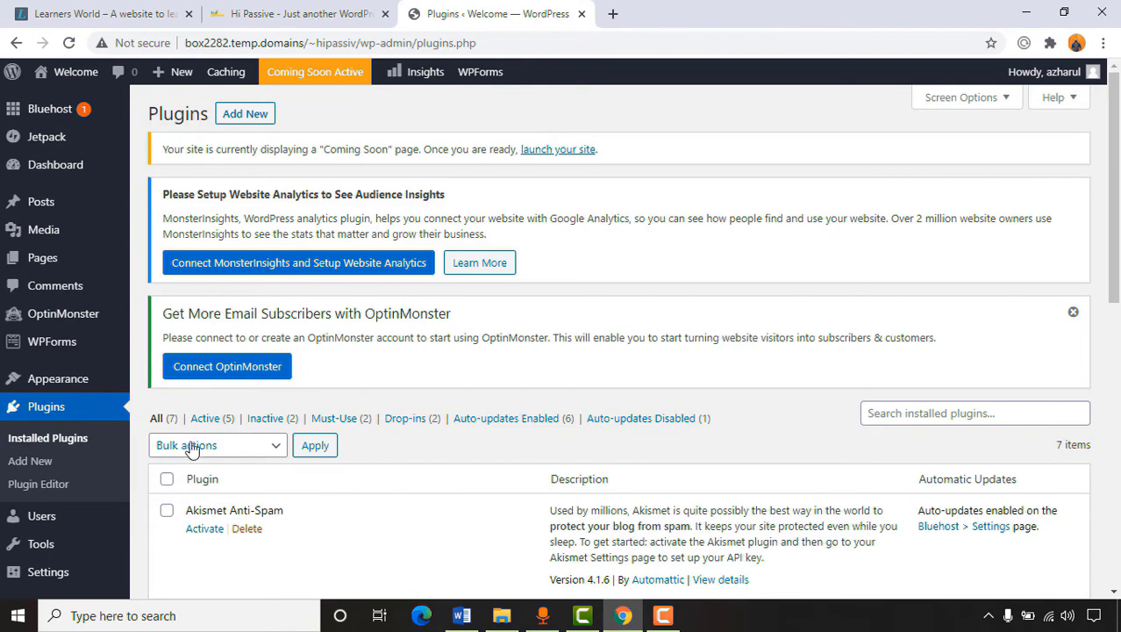
{"action": "scroll", "coordinate": [175, 417], "scroll_direction": "down", "scroll_amount": 3}
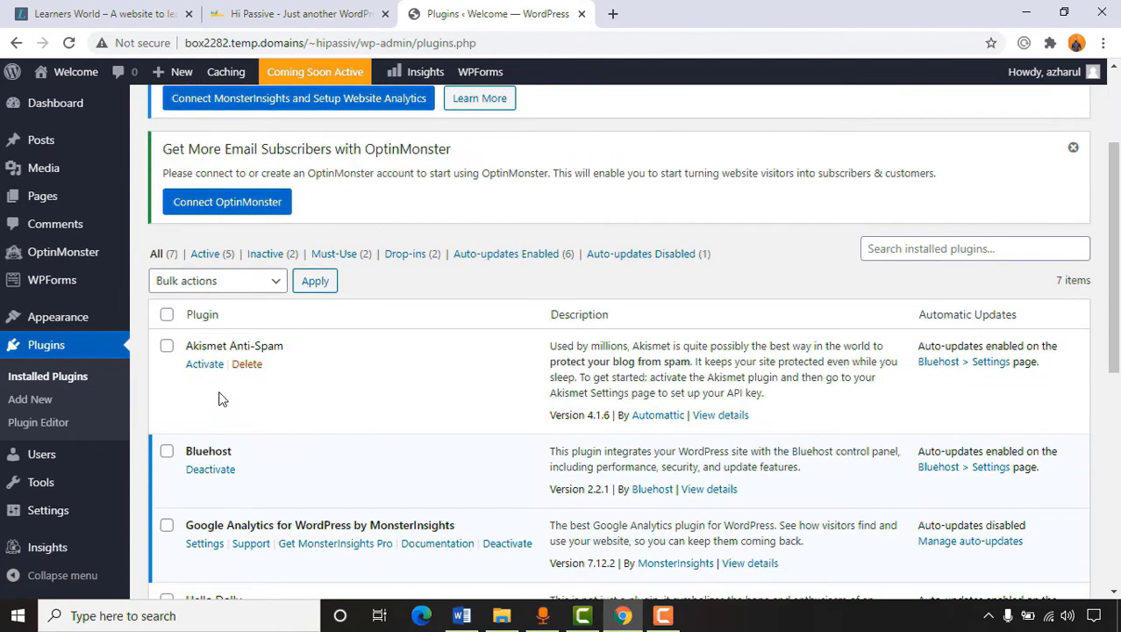
{"action": "scroll", "coordinate": [290, 393], "scroll_direction": "down", "scroll_amount": 3}
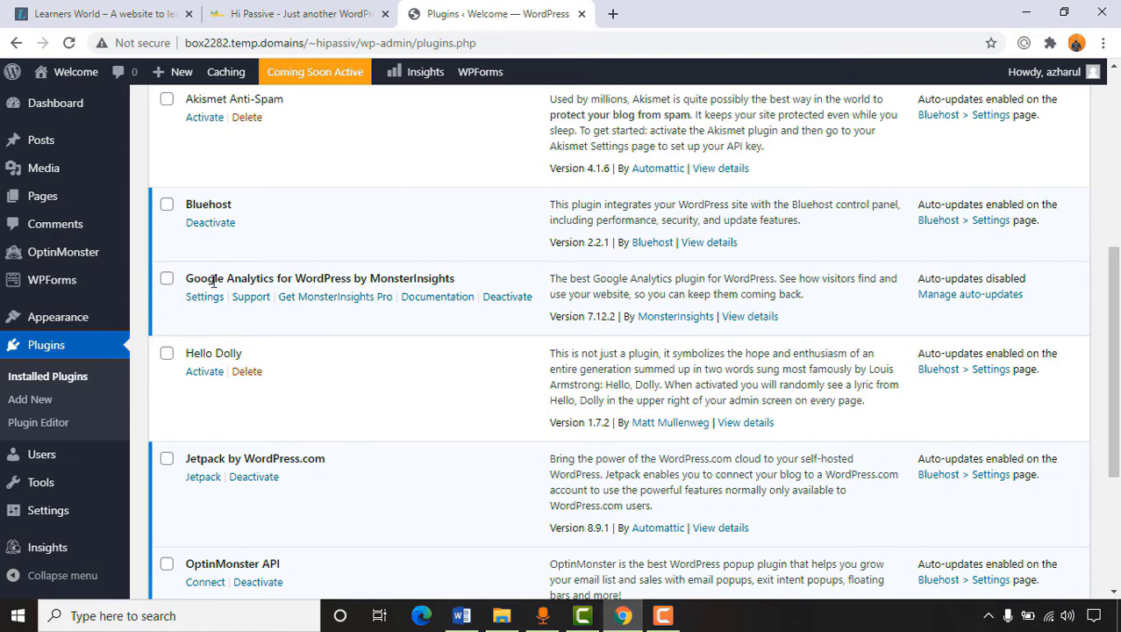
{"action": "left_click_drag", "start_coordinate": [185, 279], "coordinate": [291, 279]}
{"action": "scroll", "coordinate": [243, 401], "scroll_direction": "down", "scroll_amount": 3}
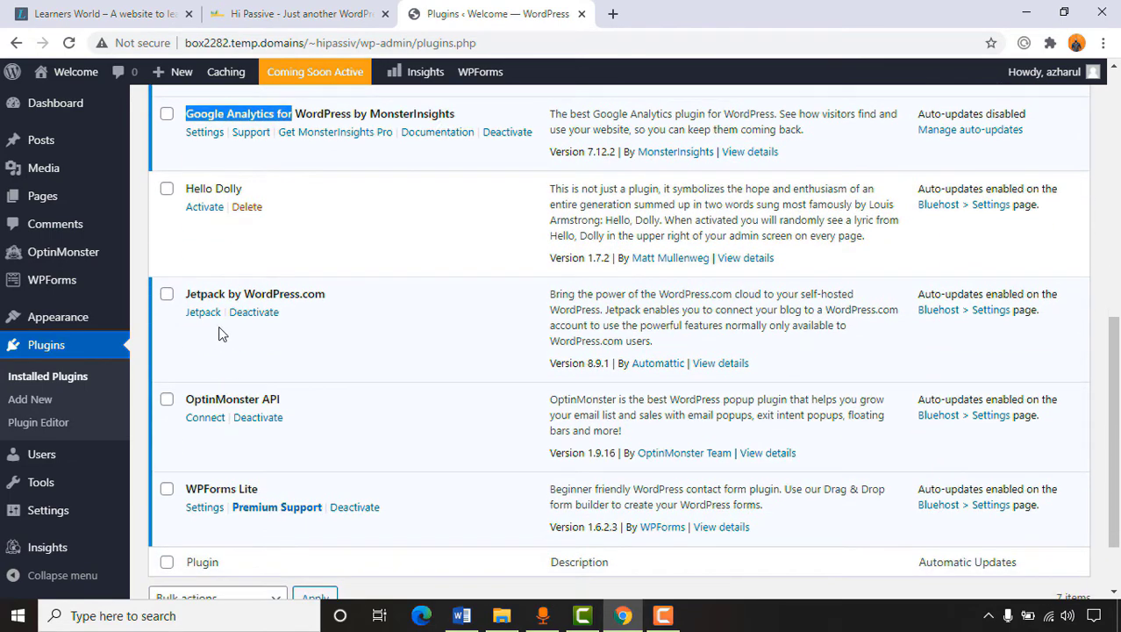
{"action": "scroll", "coordinate": [253, 321], "scroll_direction": "up", "scroll_amount": 5}
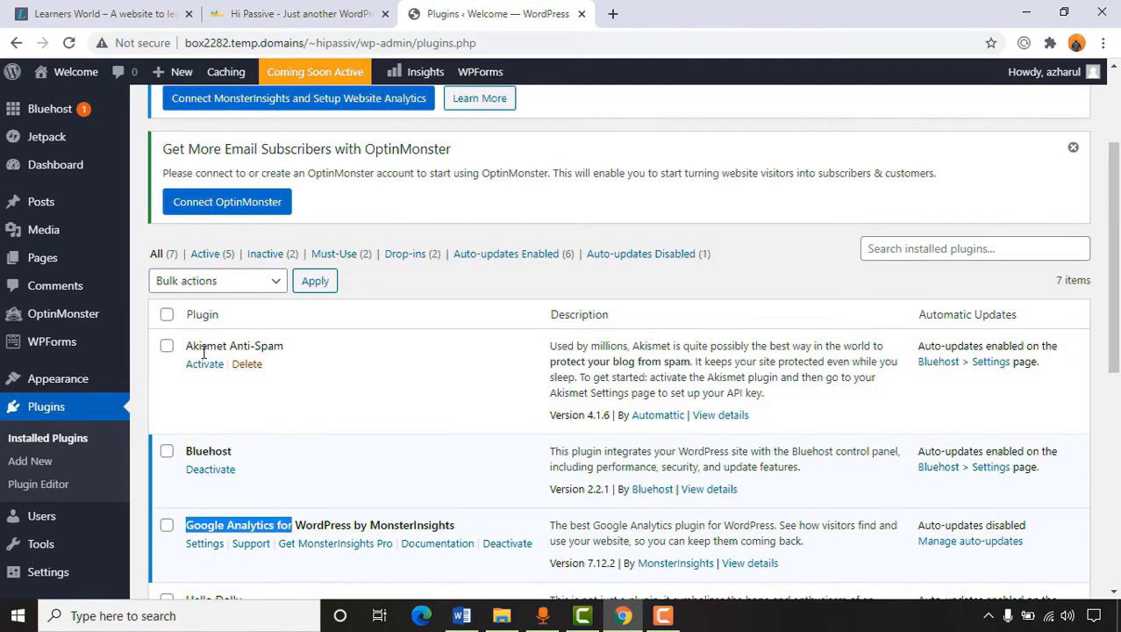
{"action": "scroll", "coordinate": [299, 352], "scroll_direction": "down", "scroll_amount": 6}
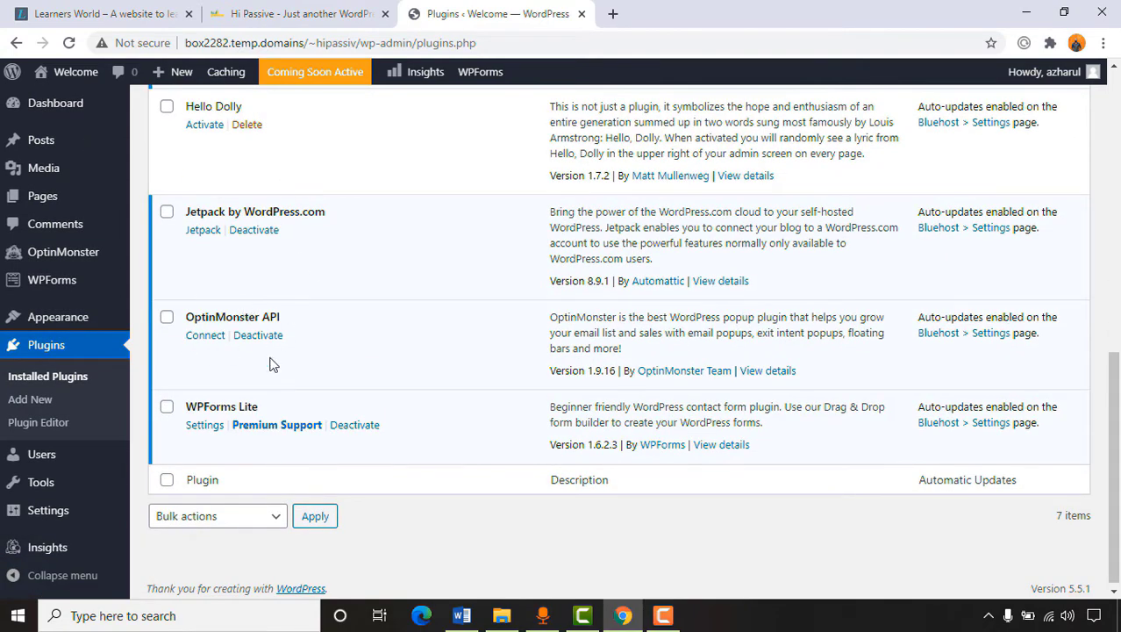
{"action": "scroll", "coordinate": [290, 389], "scroll_direction": "up", "scroll_amount": 5}
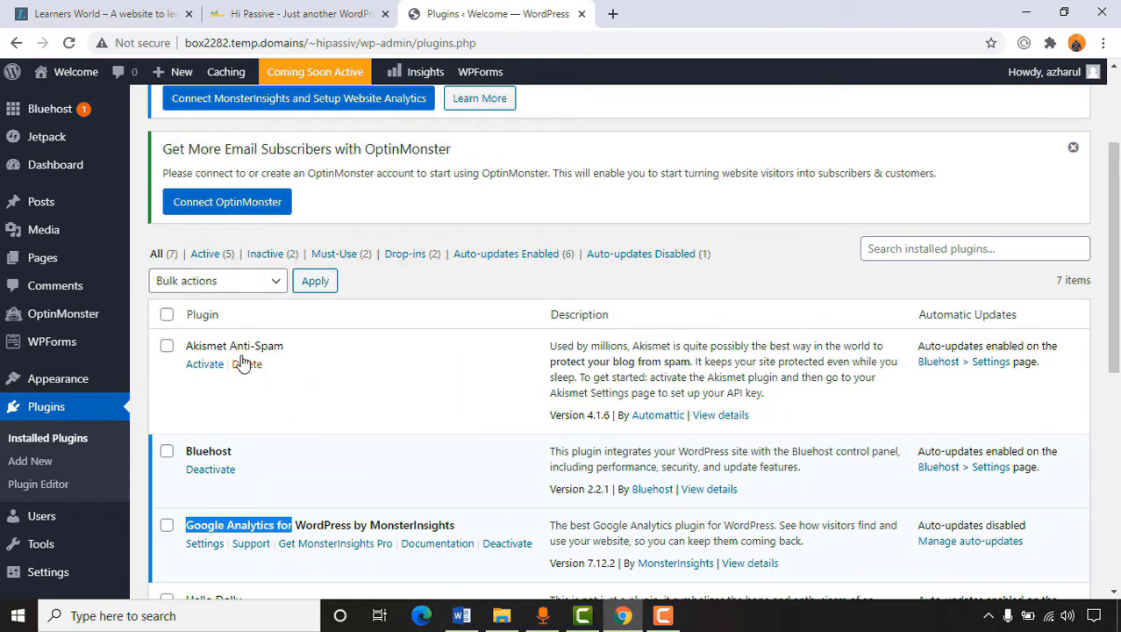
{"action": "left_click", "coordinate": [167, 315]}
{"action": "left_click", "coordinate": [221, 282]}
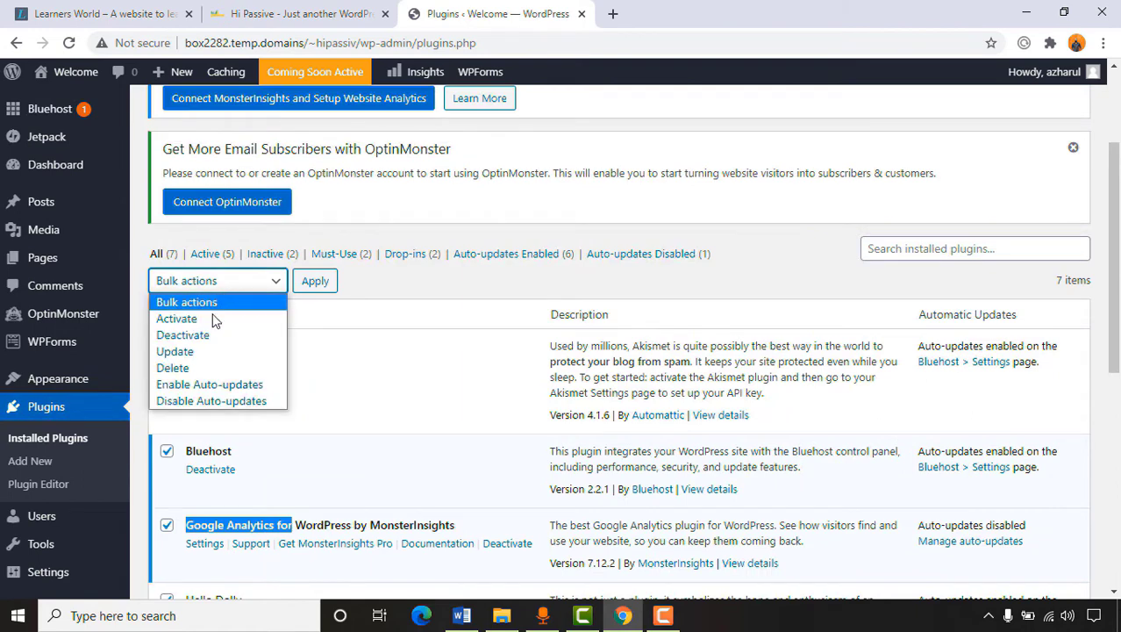
{"action": "left_click", "coordinate": [200, 336]}
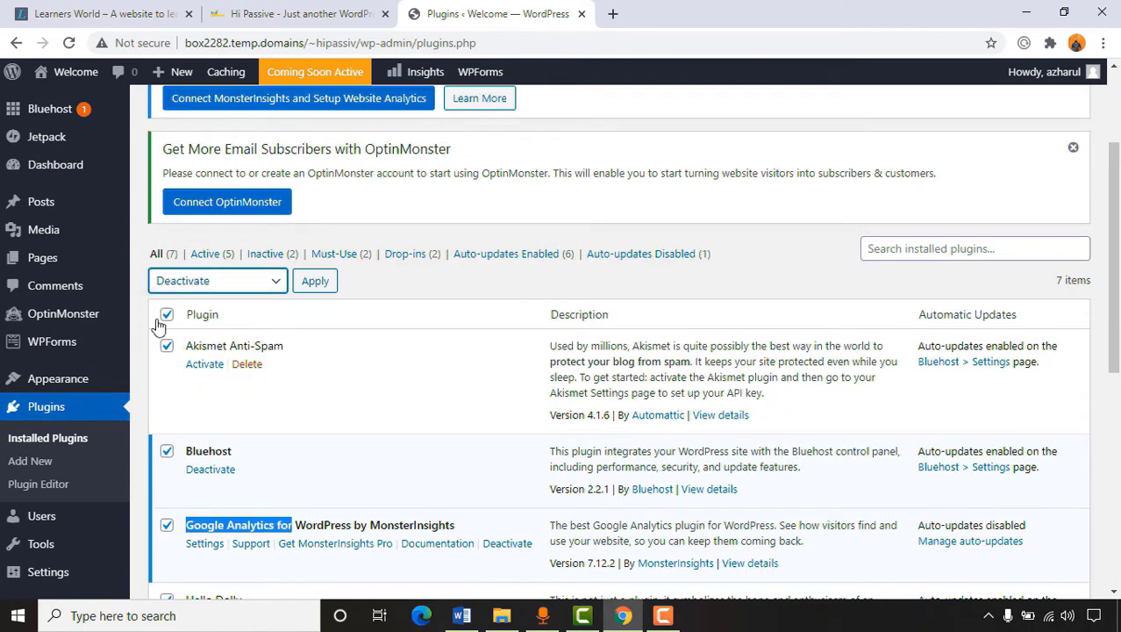
{"action": "left_click", "coordinate": [313, 284]}
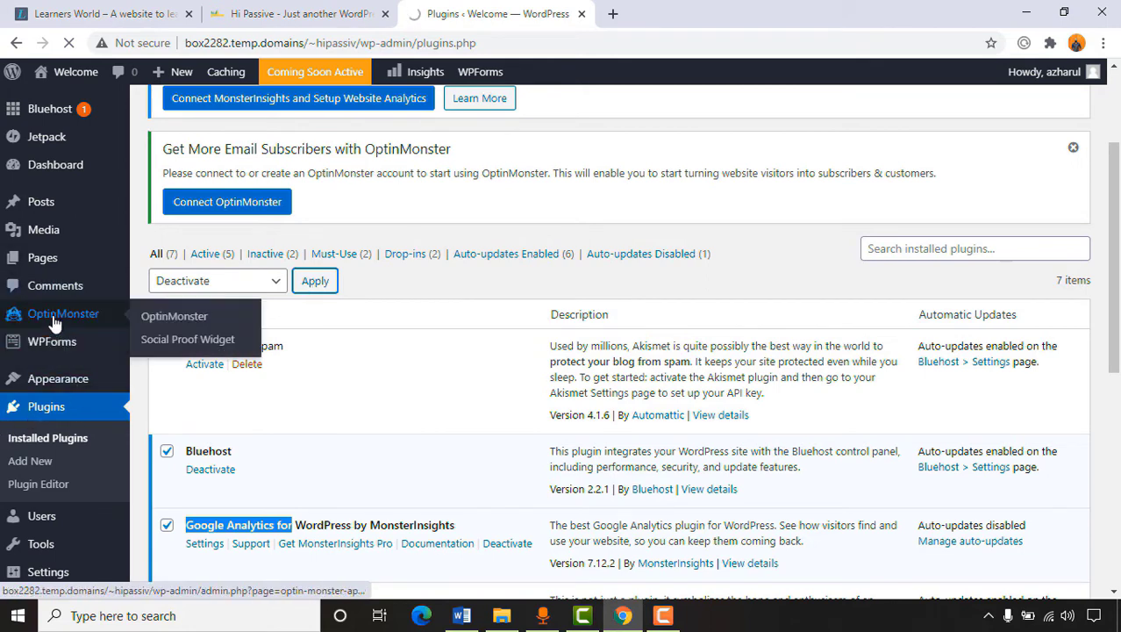
- Bulk-delete all seven plugins and confirm removing them with their data
{"action": "mouse_move", "coordinate": [51, 323]}
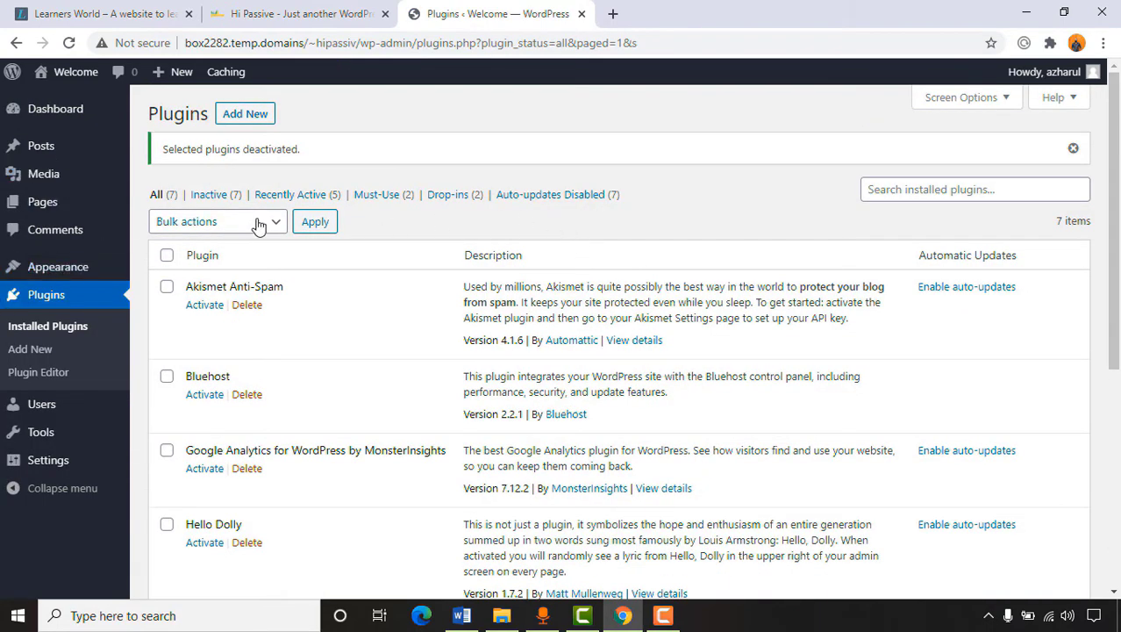
{"action": "left_click", "coordinate": [167, 256]}
{"action": "left_click", "coordinate": [198, 226]}
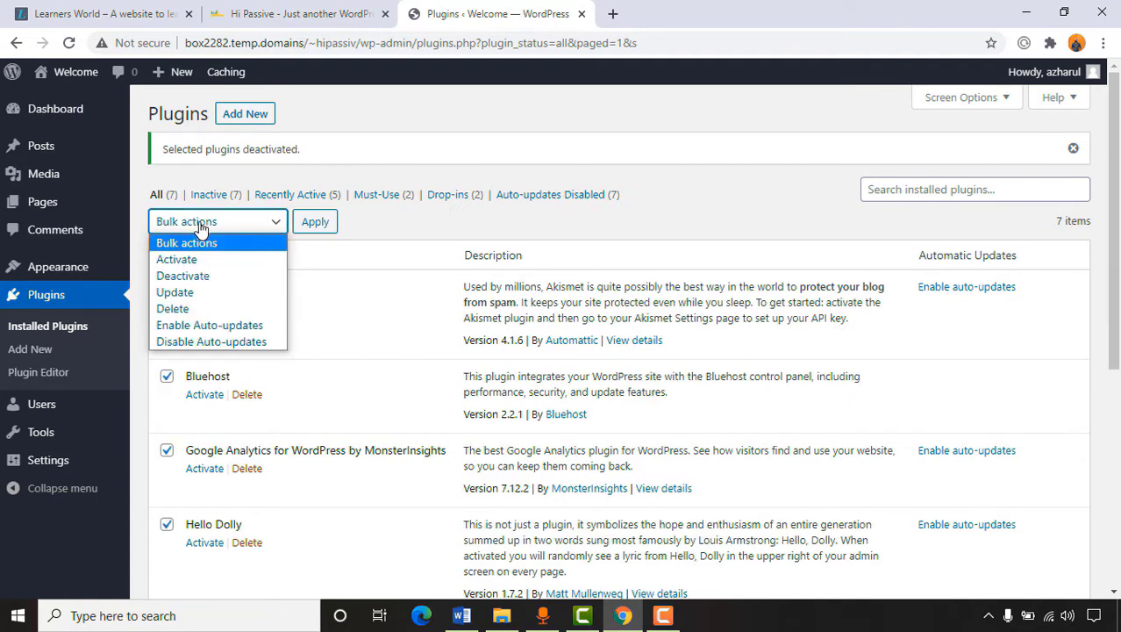
{"action": "left_click", "coordinate": [195, 309]}
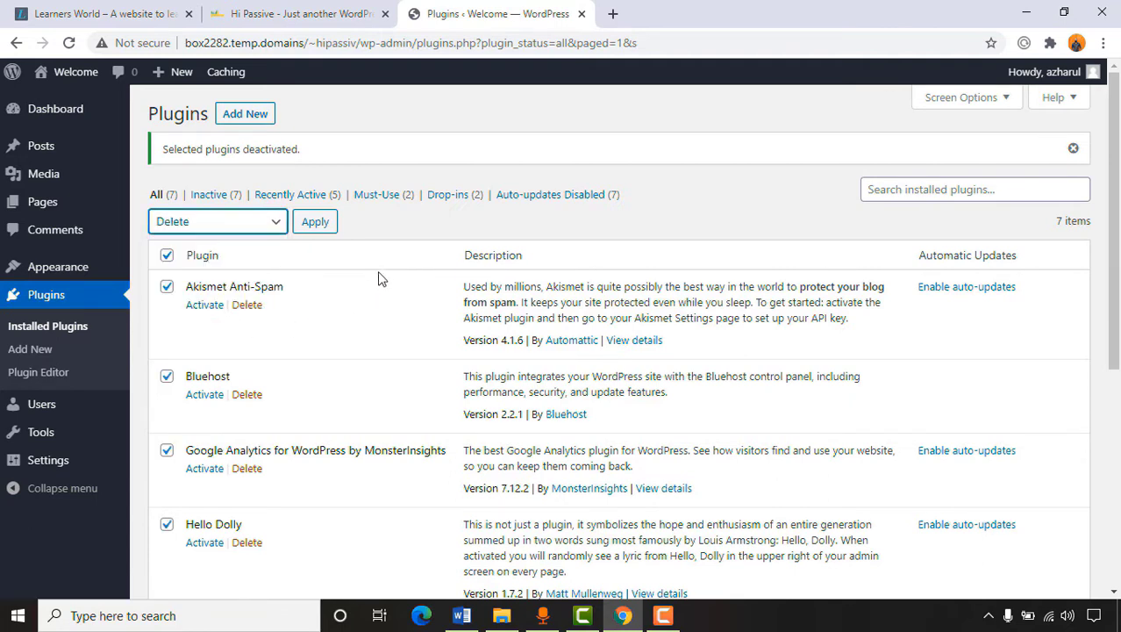
{"action": "left_click", "coordinate": [315, 224]}
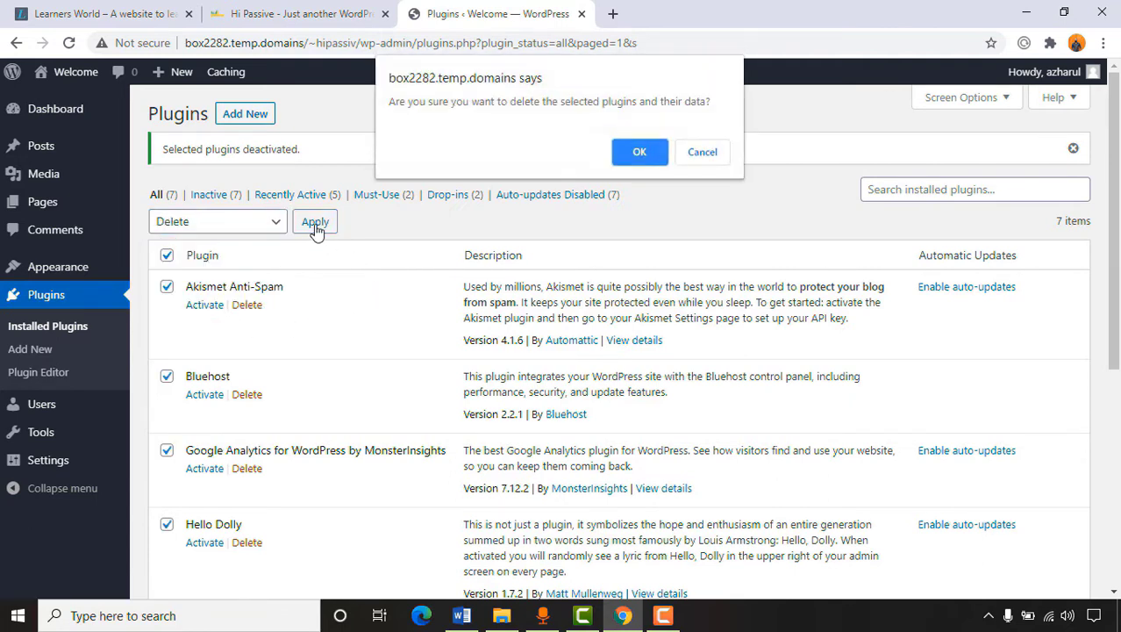
{"action": "left_click", "coordinate": [639, 153]}
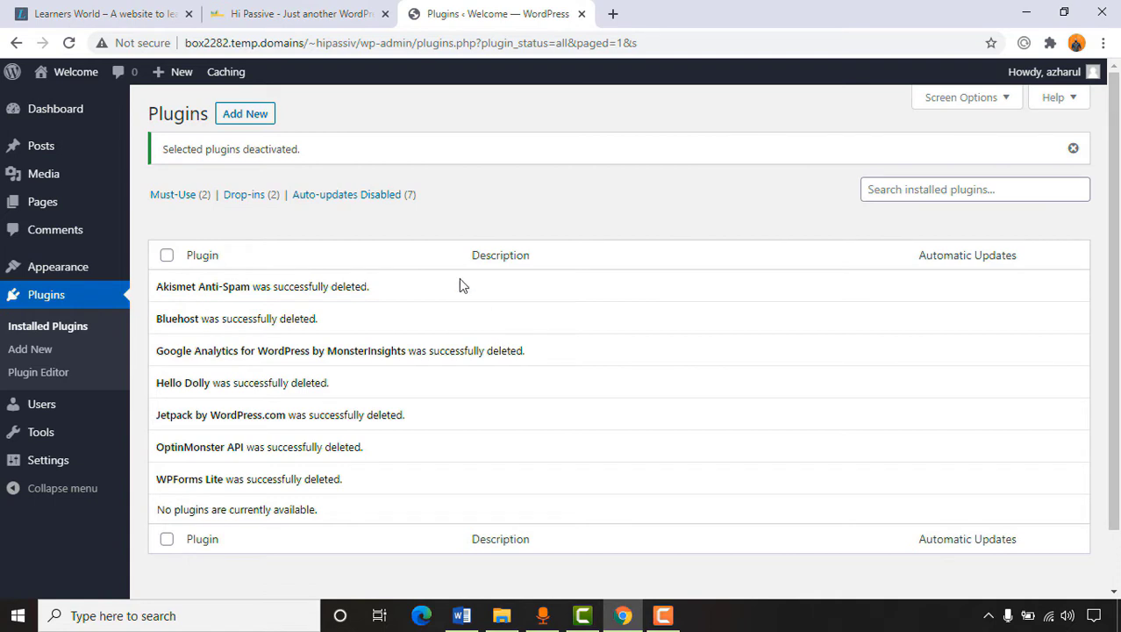
- Set the site title to 'Hi Passive' in General Settings
{"action": "middle_click", "coordinate": [44, 73]}
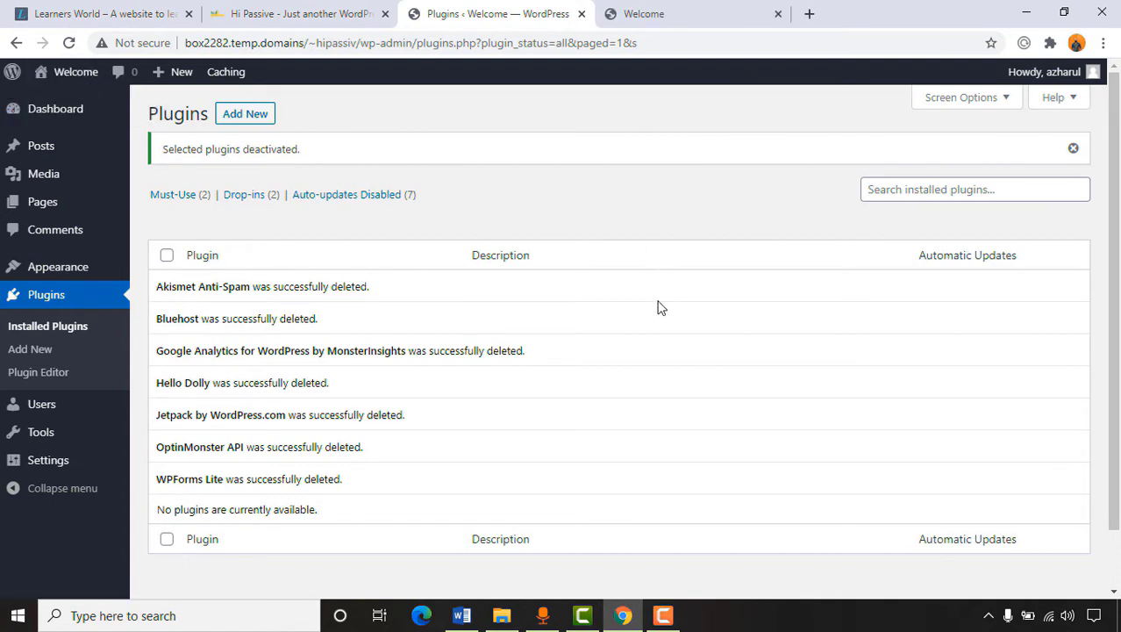
{"action": "mouse_move", "coordinate": [75, 463]}
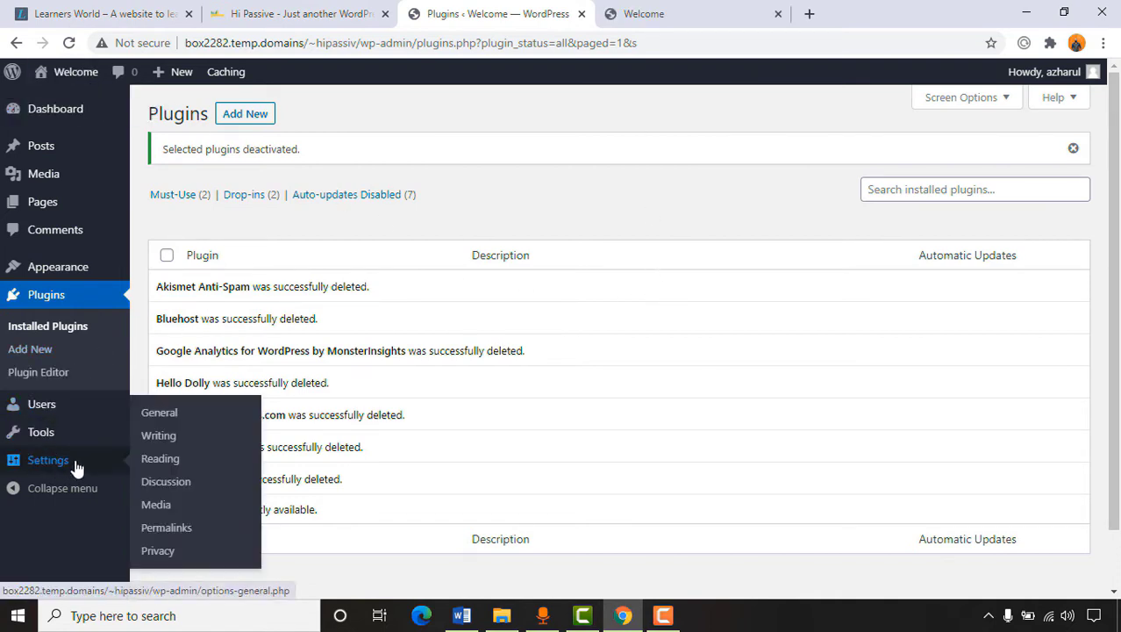
{"action": "left_click", "coordinate": [160, 425]}
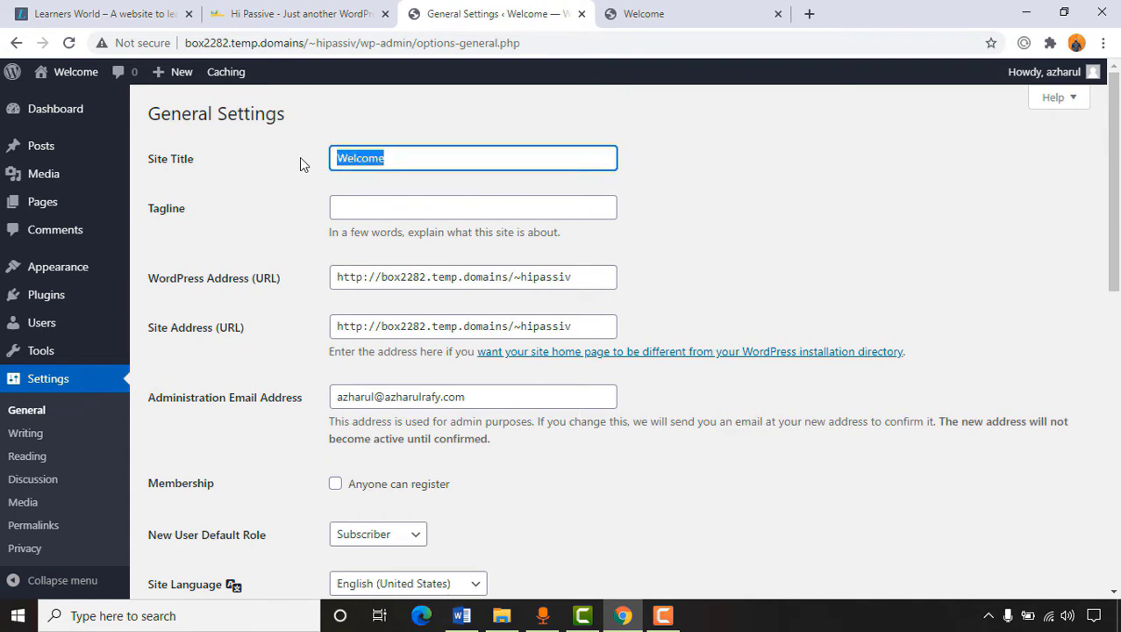
{"action": "type", "text": "Hi"}
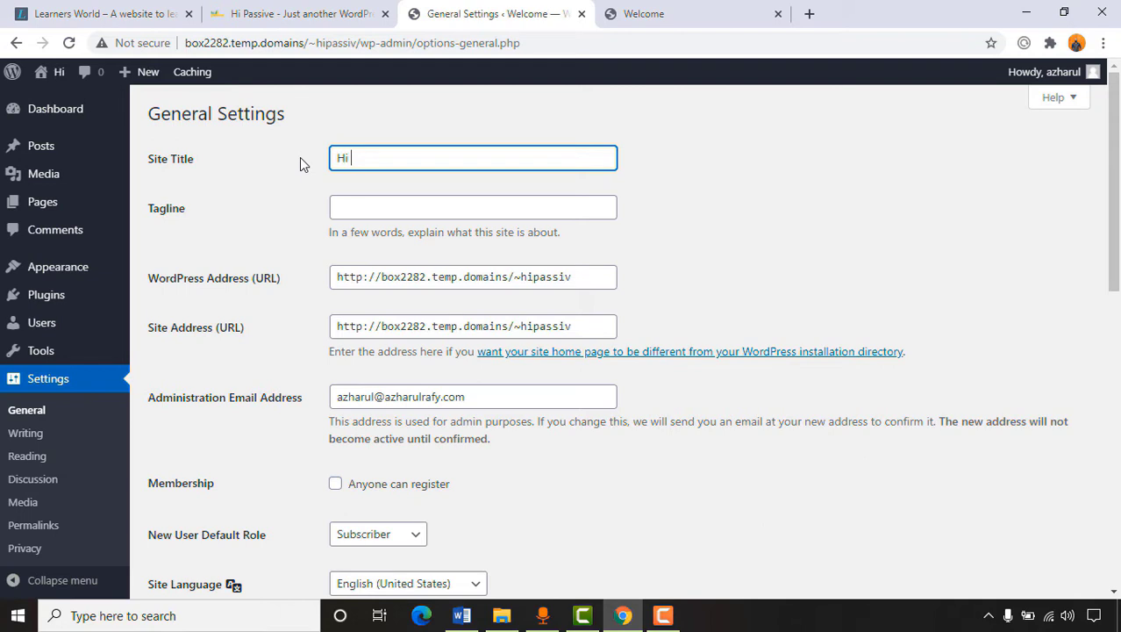
{"action": "type", "text": " Passive"}
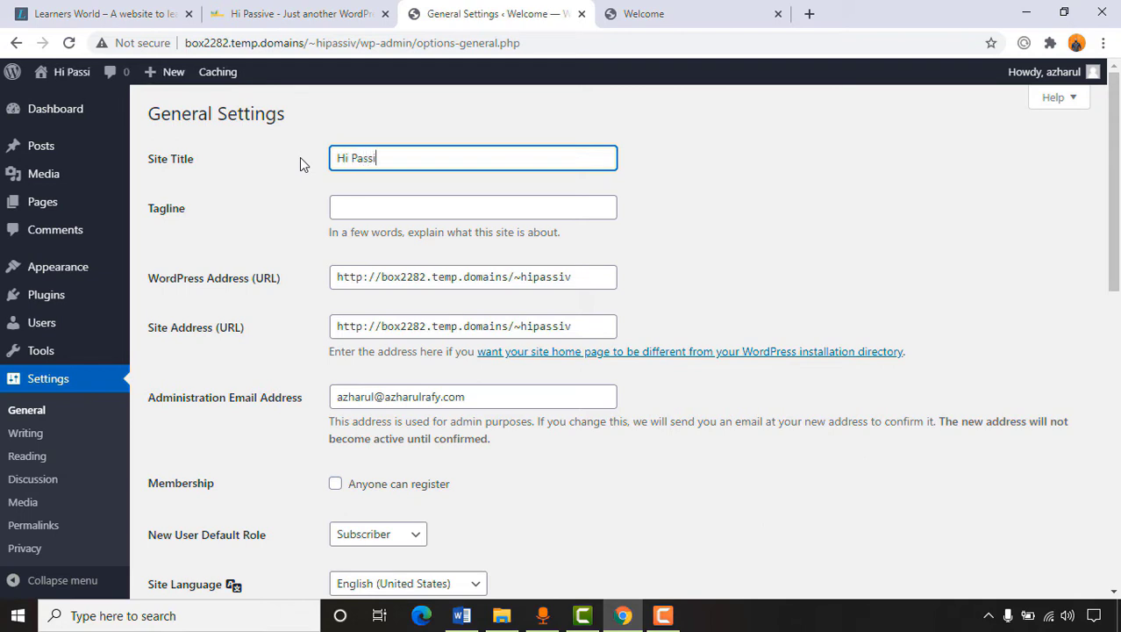
- Enter the tagline 'Website to find information about Passive income'
{"action": "left_click", "coordinate": [386, 207]}
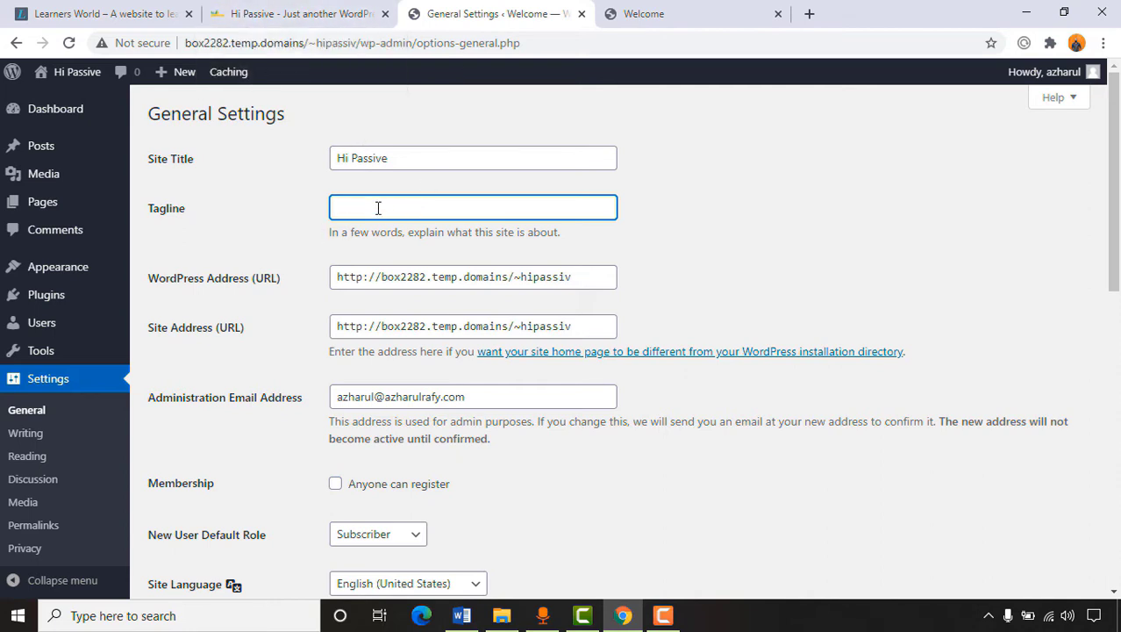
{"action": "type", "text": "Website to find information about P"}
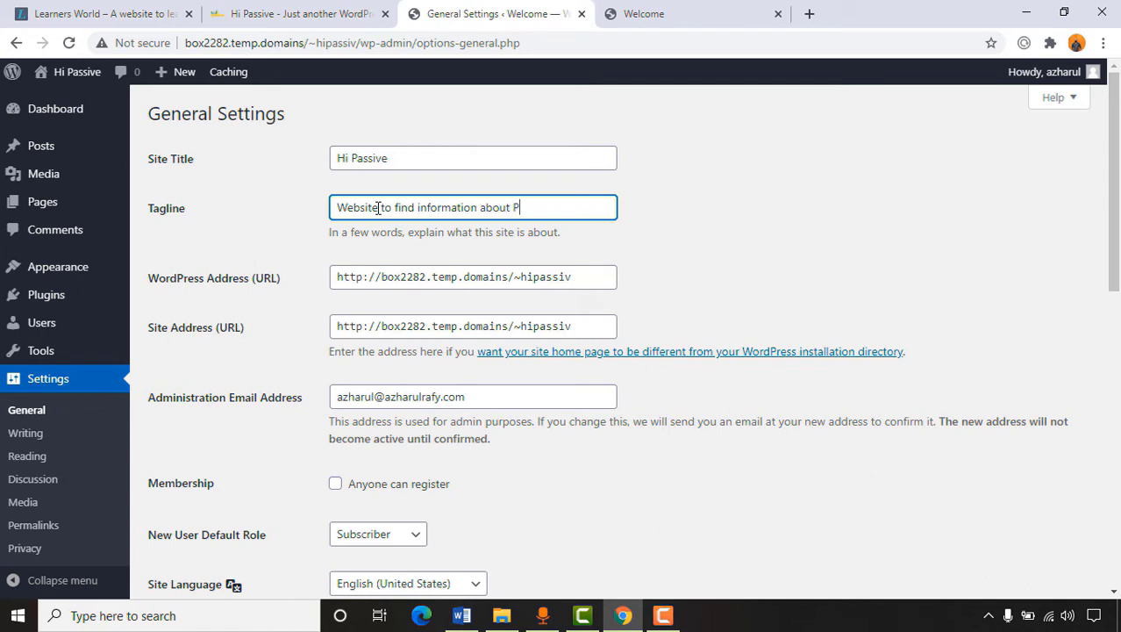
{"action": "type", "text": "assive"}
{"action": "key", "text": "BackSpace"}
{"action": "key", "text": "BackSpace"}
{"action": "type", "text": "ve income!"}
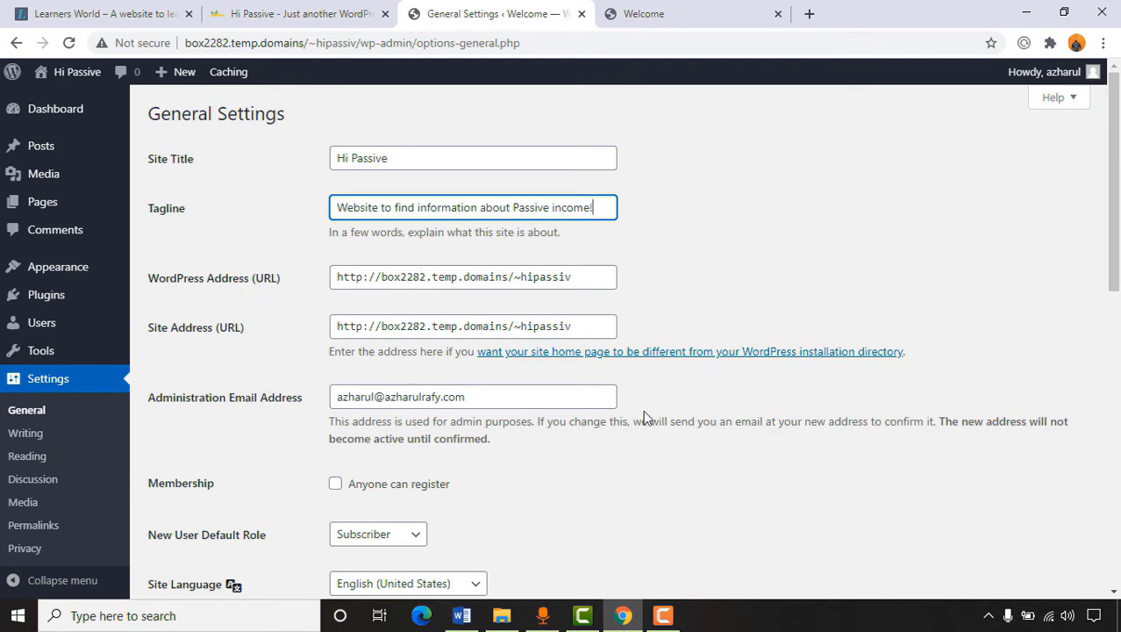
{"action": "left_click_drag", "start_coordinate": [1114, 230], "coordinate": [1114, 338]}
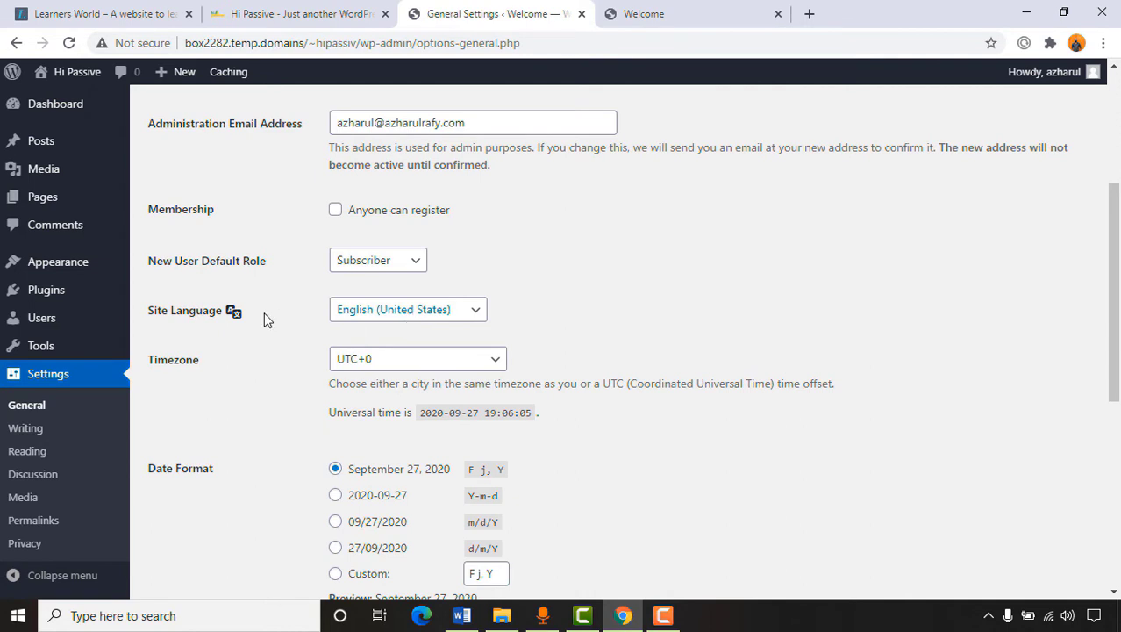
- Keep the site language as English (United States) and save the 'Hi Passive' title and tagline
{"action": "left_click", "coordinate": [392, 313]}
{"action": "scroll", "coordinate": [395, 254], "scroll_direction": "down", "scroll_amount": 1}
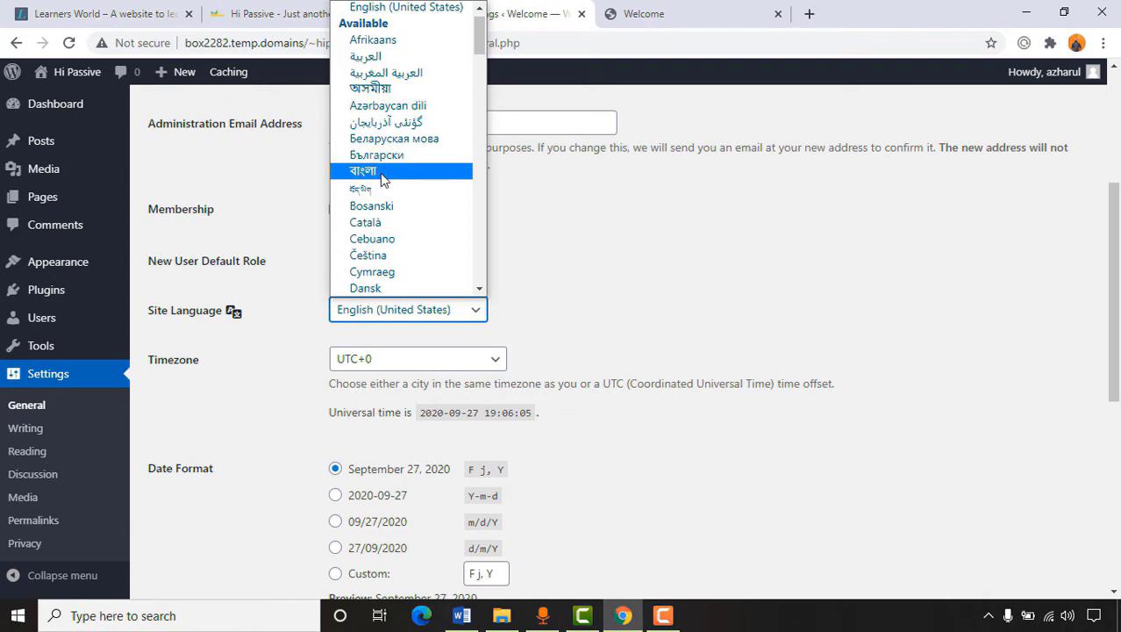
{"action": "scroll", "coordinate": [412, 232], "scroll_direction": "down", "scroll_amount": 6}
{"action": "scroll", "coordinate": [414, 244], "scroll_direction": "down", "scroll_amount": 14}
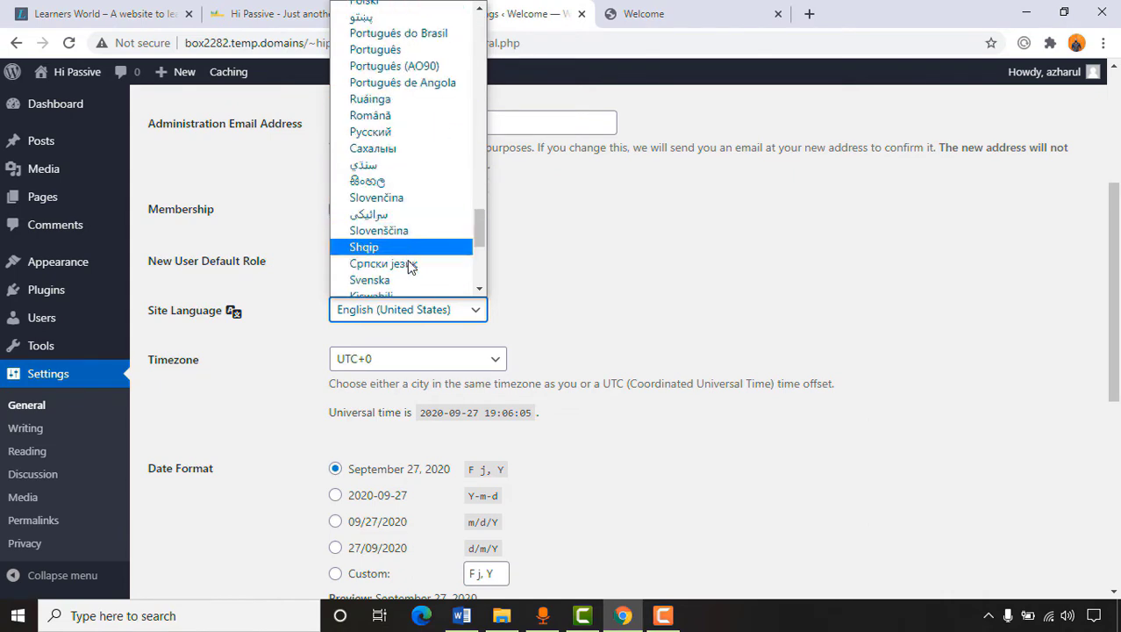
{"action": "scroll", "coordinate": [418, 250], "scroll_direction": "up", "scroll_amount": 10}
{"action": "scroll", "coordinate": [418, 252], "scroll_direction": "up", "scroll_amount": 8}
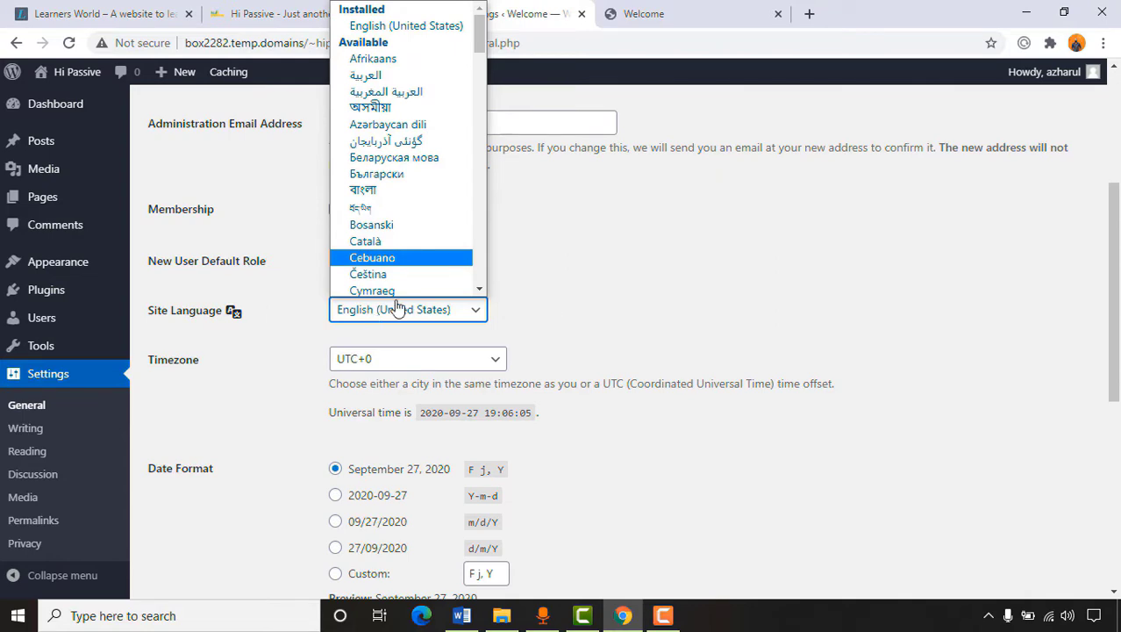
{"action": "left_click", "coordinate": [551, 327]}
{"action": "scroll", "coordinate": [556, 323], "scroll_direction": "down", "scroll_amount": 4}
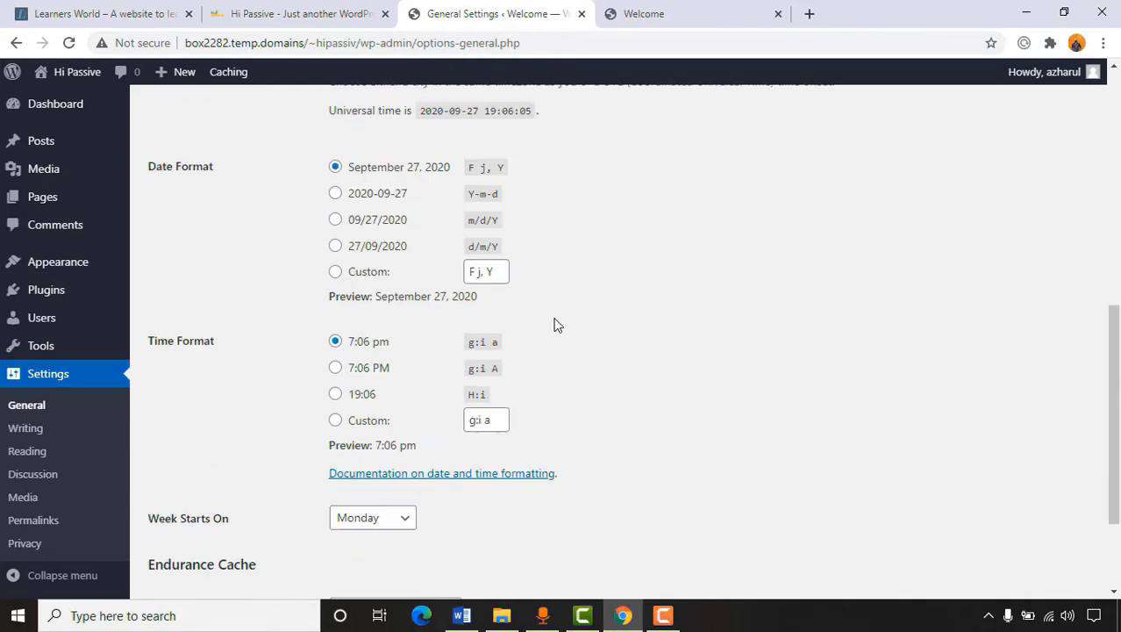
{"action": "scroll", "coordinate": [629, 330], "scroll_direction": "down", "scroll_amount": 2}
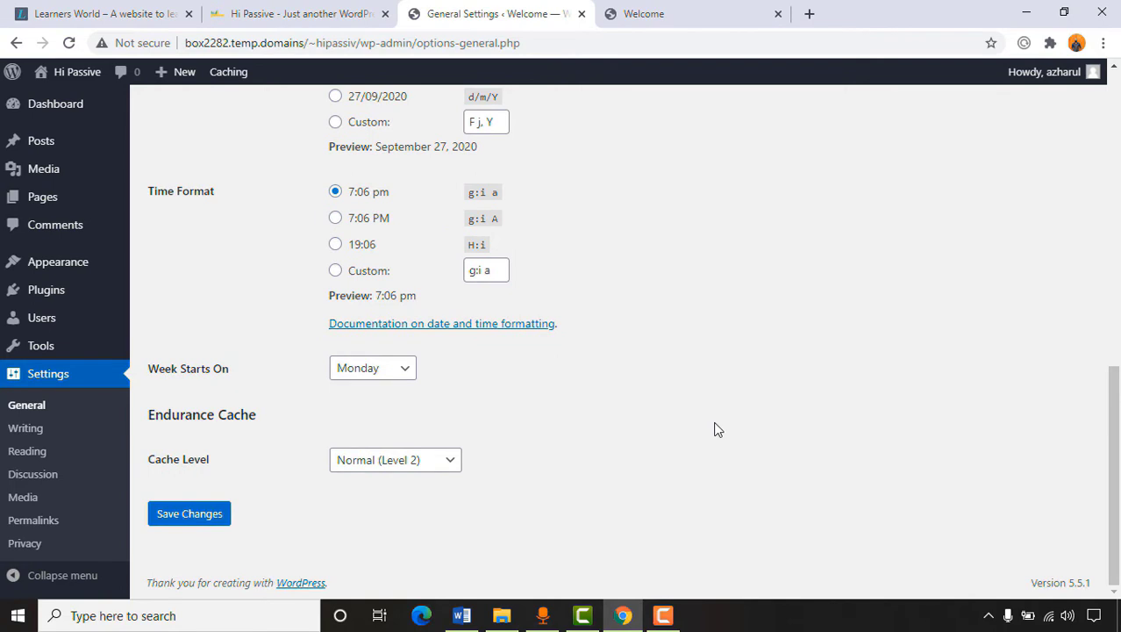
{"action": "left_click", "coordinate": [210, 522]}
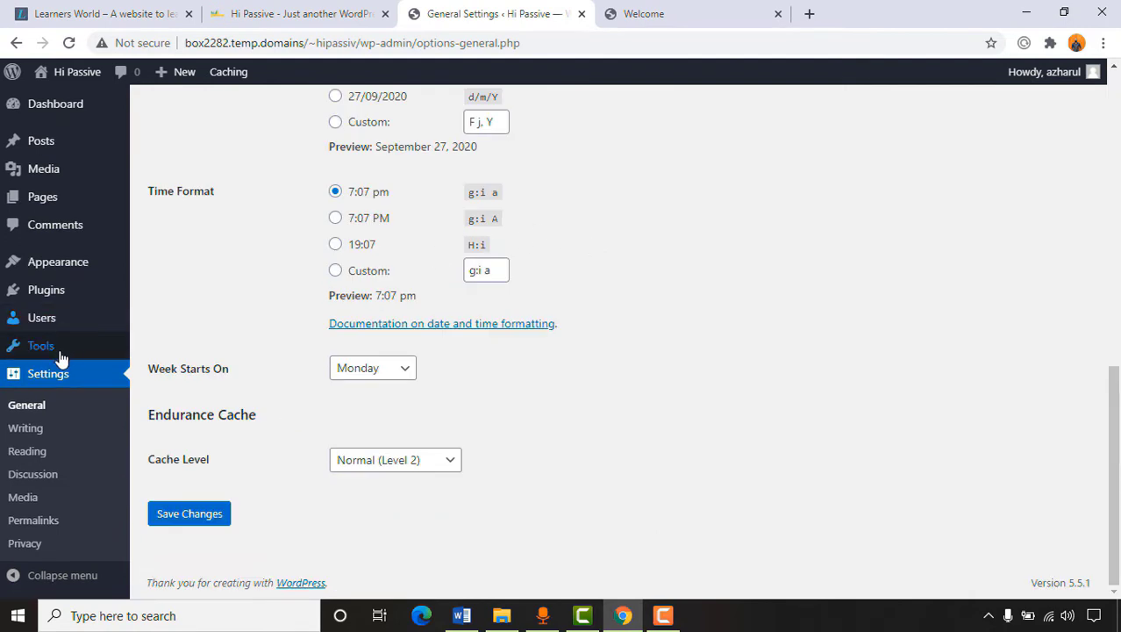
- Open Reading Settings, check the Learners World site for reference, and select the posts-per-page value 10
{"action": "left_click", "coordinate": [31, 454]}
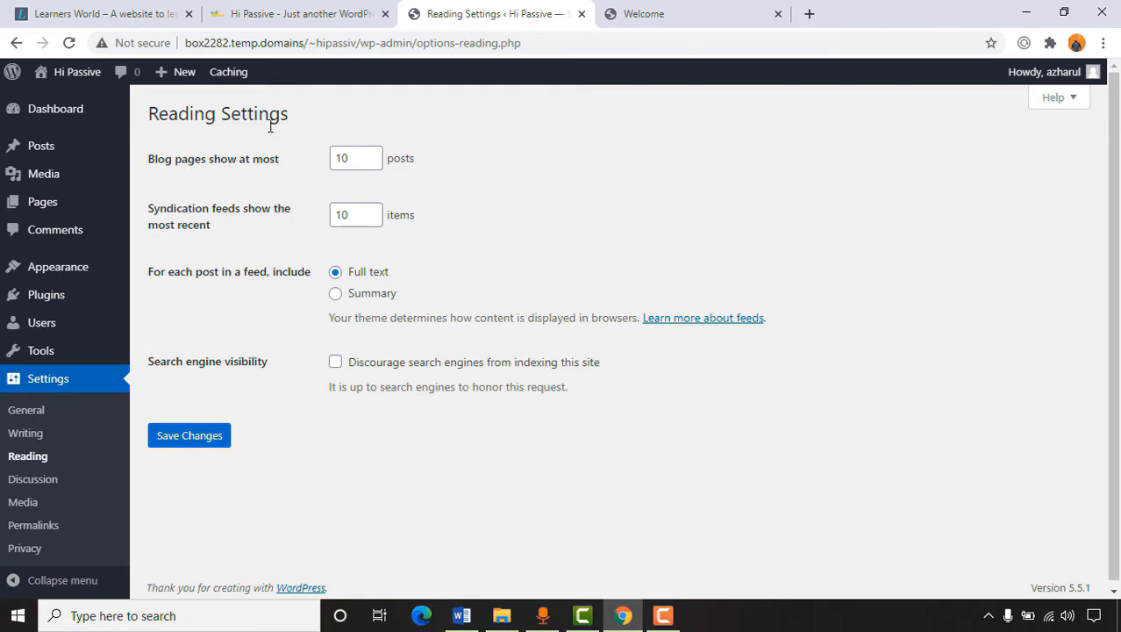
{"action": "left_click", "coordinate": [360, 160]}
{"action": "left_click", "coordinate": [107, 11]}
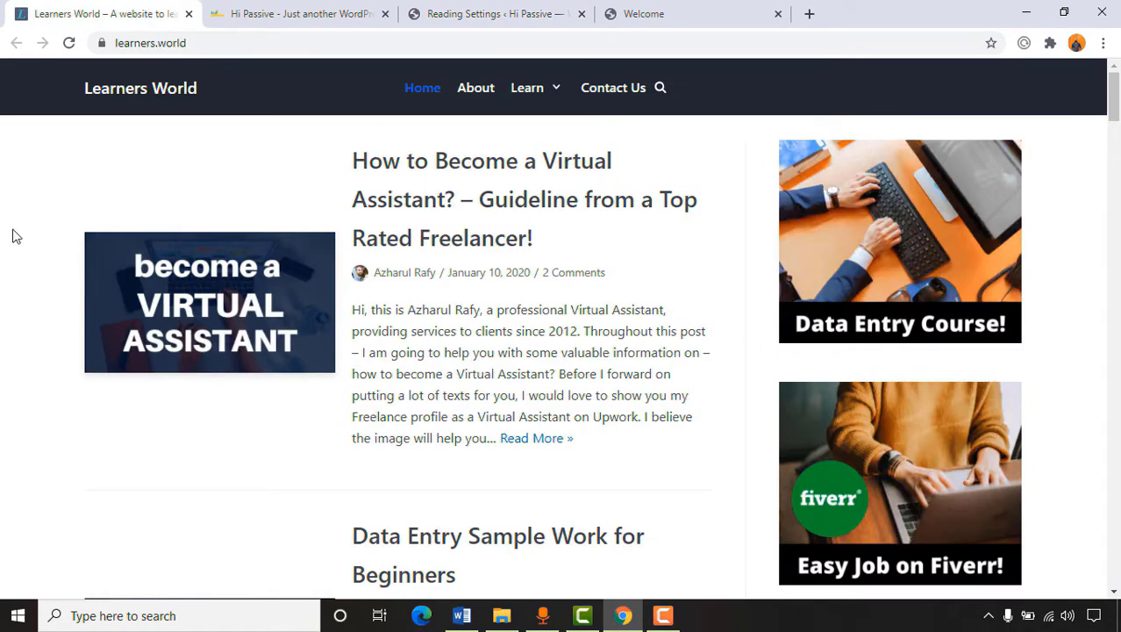
{"action": "scroll", "coordinate": [312, 387], "scroll_direction": "down", "scroll_amount": 9}
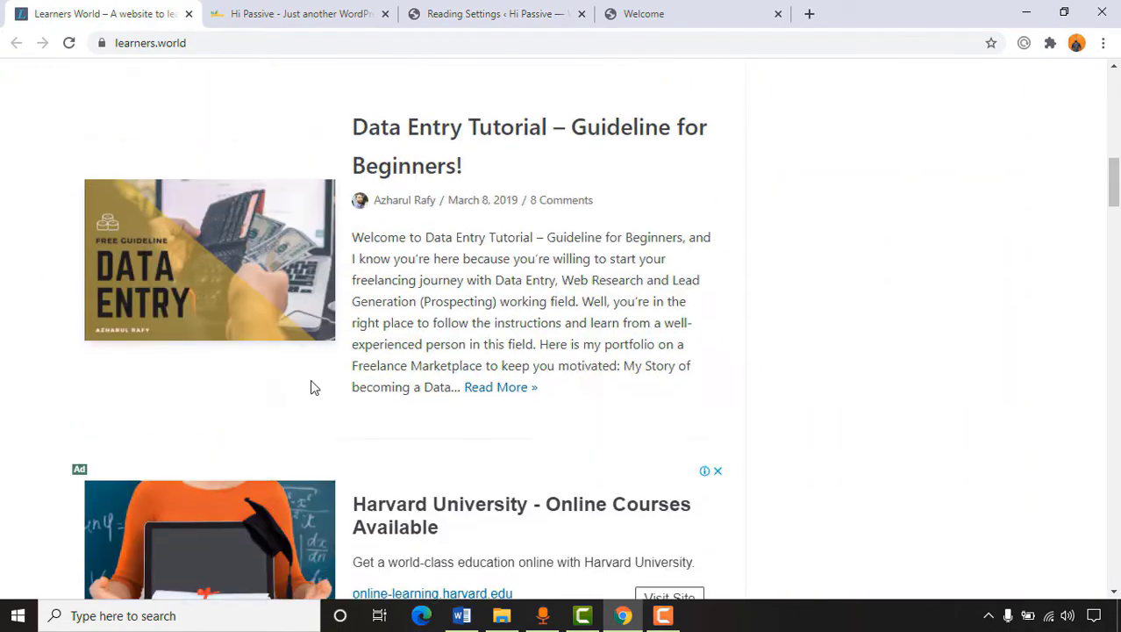
{"action": "scroll", "coordinate": [130, 237], "scroll_direction": "up", "scroll_amount": 9}
{"action": "scroll", "coordinate": [70, 351], "scroll_direction": "down", "scroll_amount": 15}
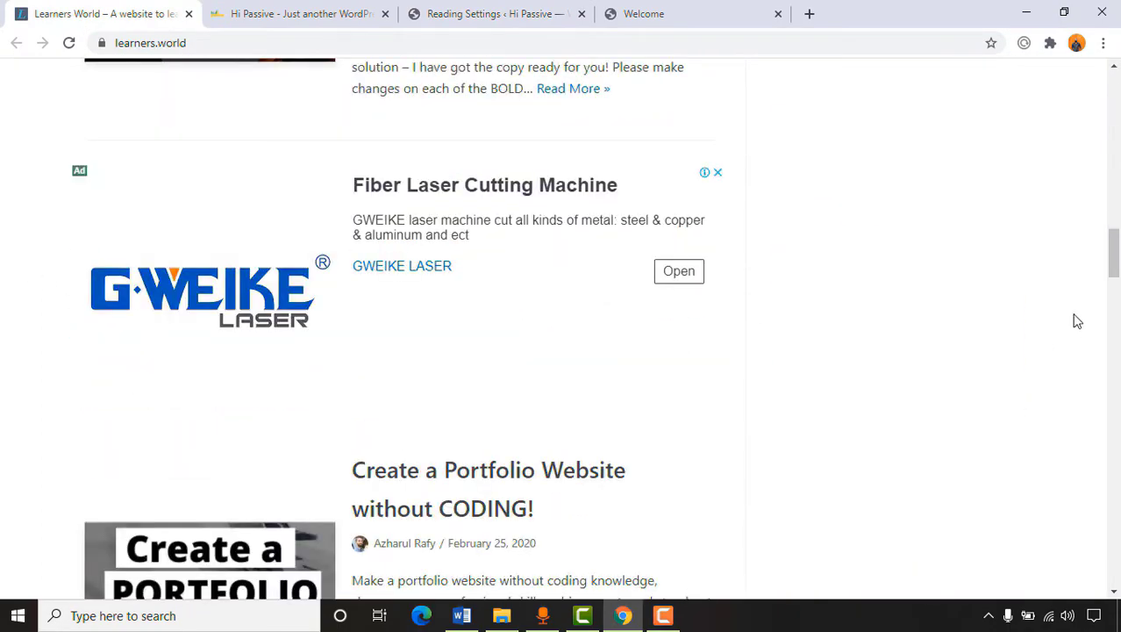
{"action": "left_click_drag", "start_coordinate": [1113, 255], "coordinate": [1112, 566]}
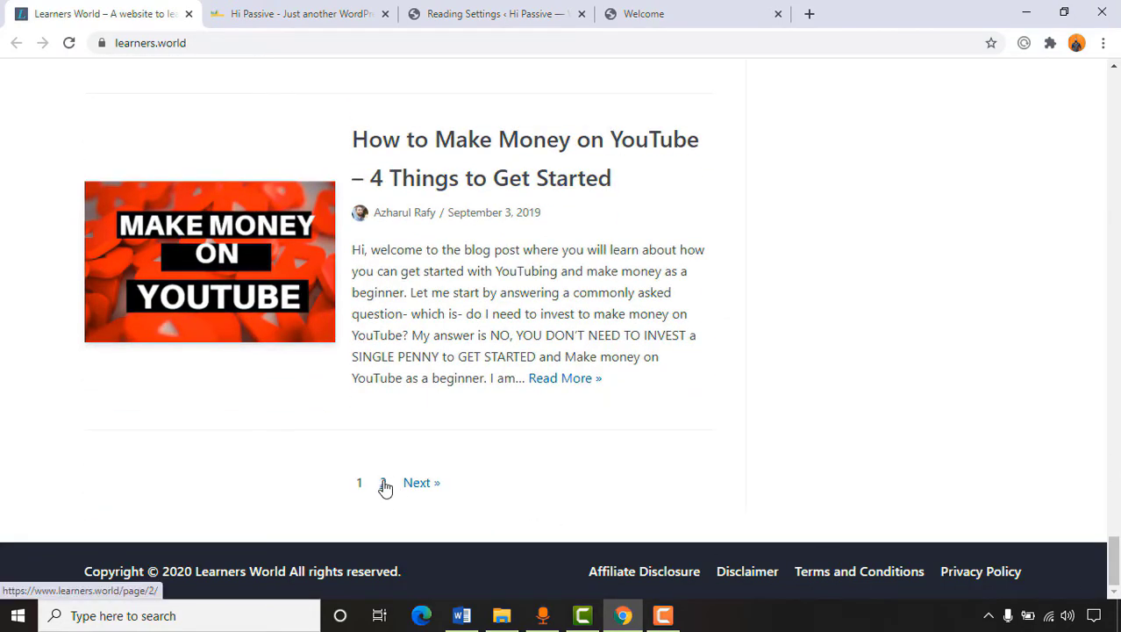
{"action": "left_click", "coordinate": [479, 13]}
{"action": "left_click_drag", "start_coordinate": [348, 159], "coordinate": [334, 159]}
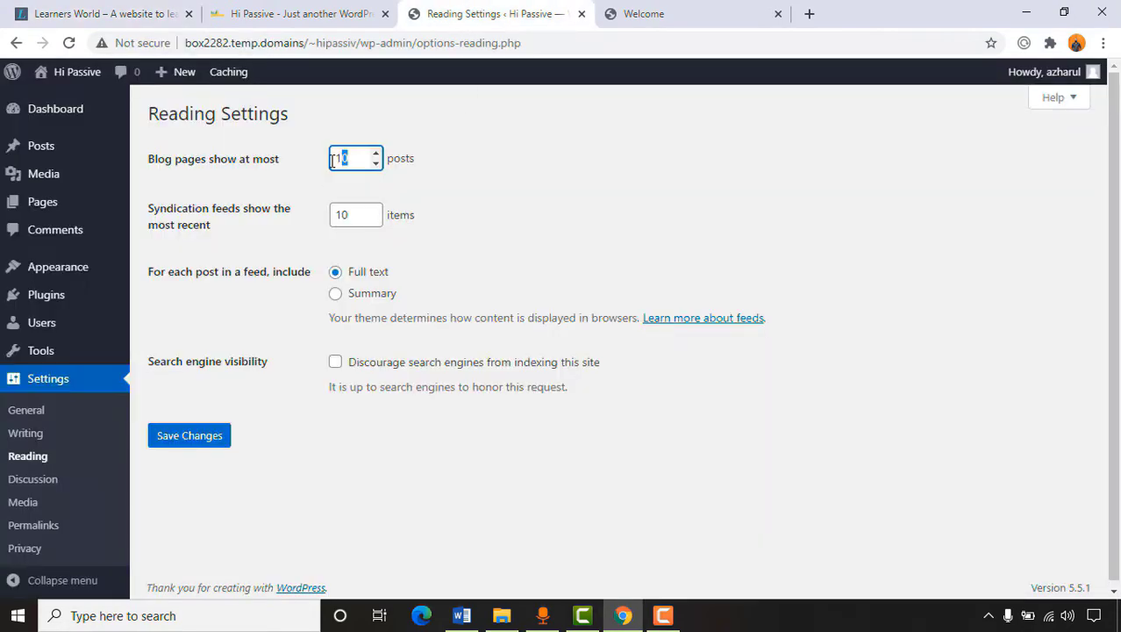
- Set blog pages to show at most 5 posts, comparing against the Learners World site
{"action": "left_click", "coordinate": [518, 194]}
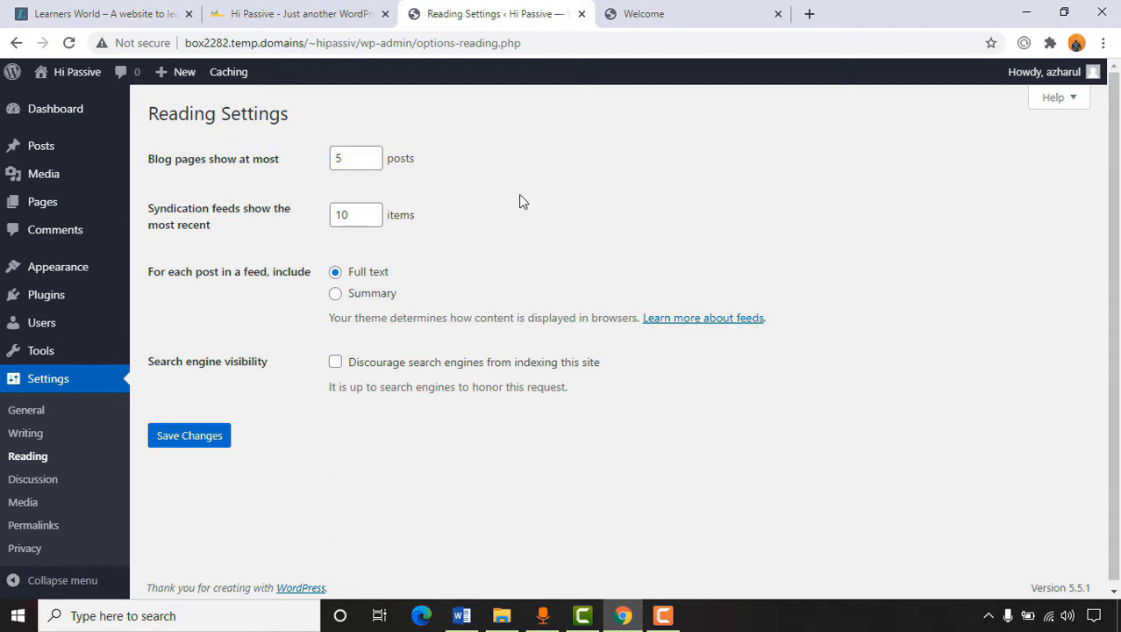
{"action": "scroll", "coordinate": [448, 263], "scroll_direction": "down", "scroll_amount": 1}
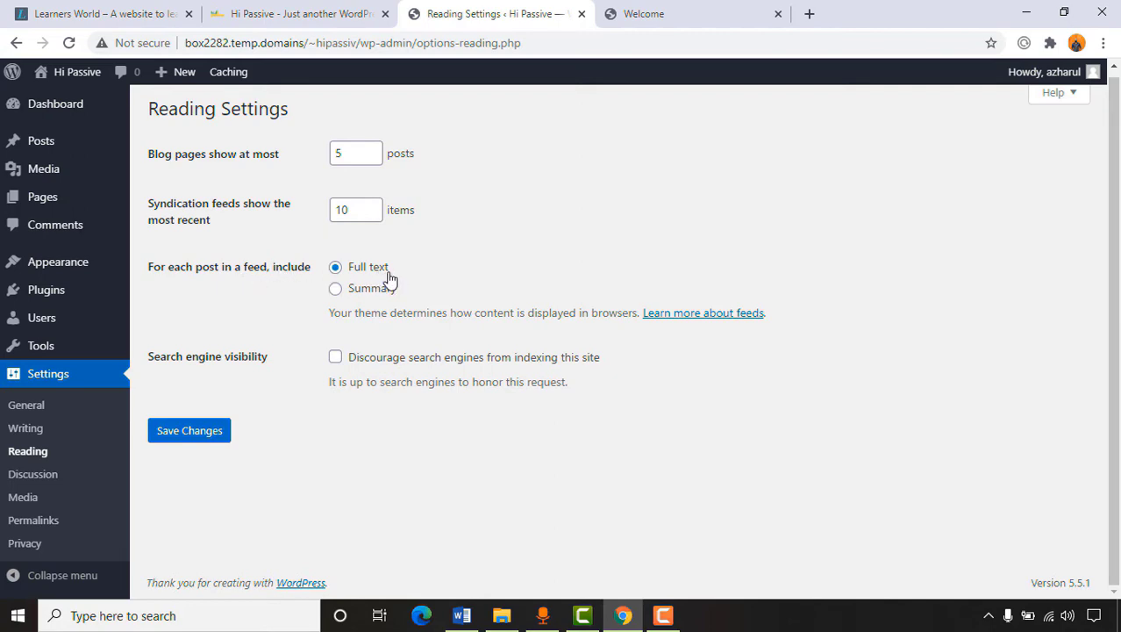
{"action": "left_click", "coordinate": [173, 7]}
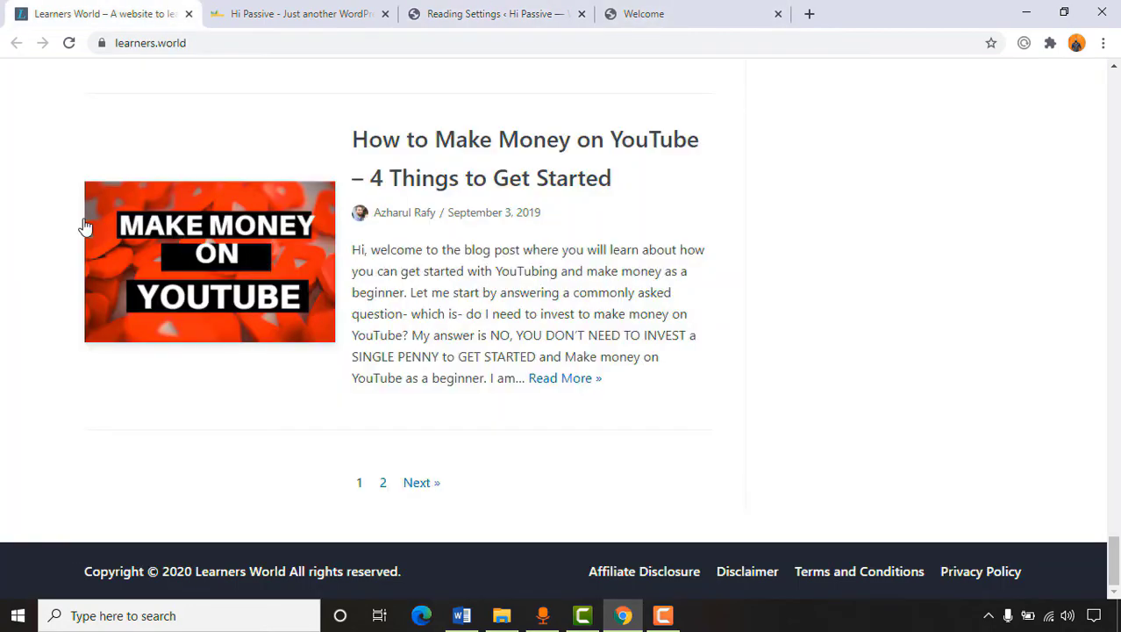
{"action": "scroll", "coordinate": [383, 293], "scroll_direction": "up", "scroll_amount": 2}
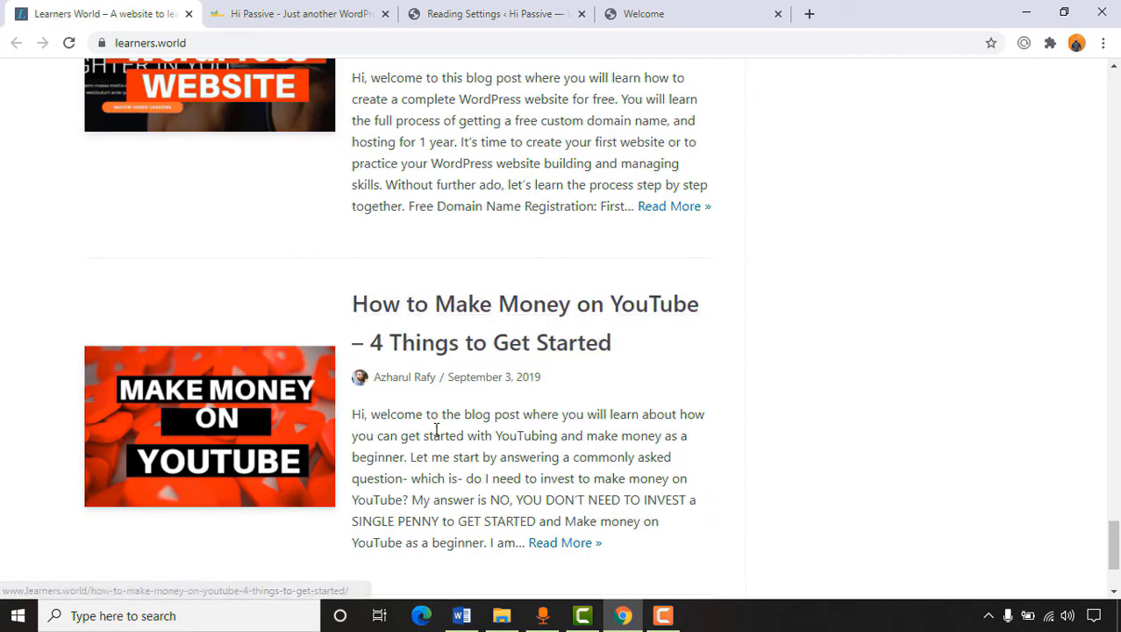
{"action": "scroll", "coordinate": [437, 420], "scroll_direction": "down", "scroll_amount": 1}
{"action": "left_click", "coordinate": [465, 13]}
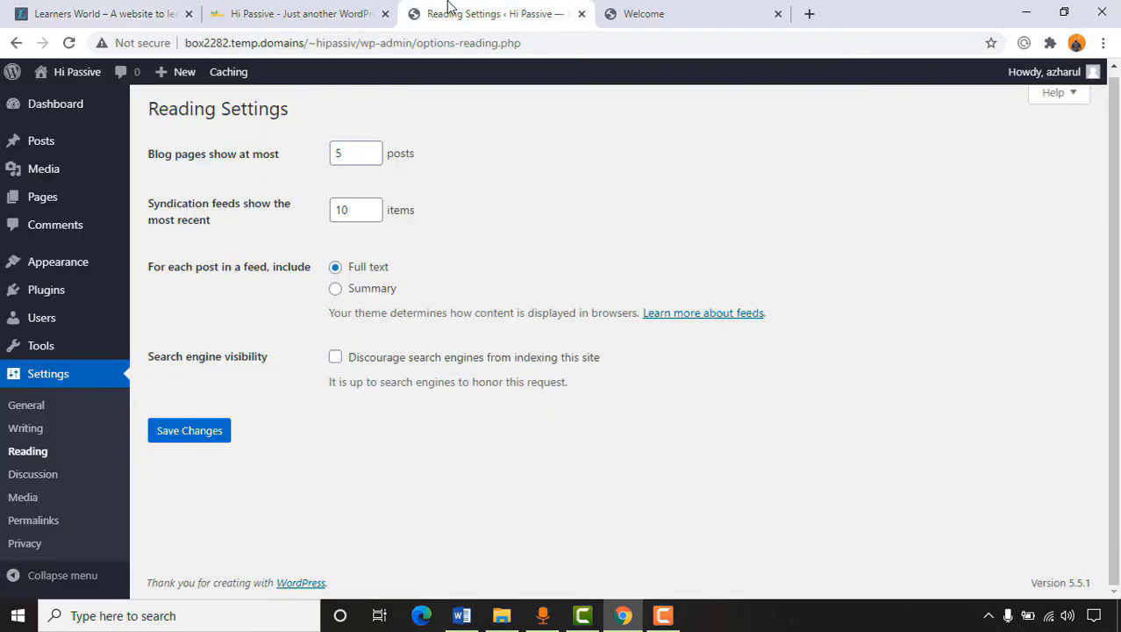
- Choose Summary for feeds, discourage search engine indexing, and save the reading settings
{"action": "left_click", "coordinate": [354, 300]}
{"action": "left_click", "coordinate": [544, 359]}
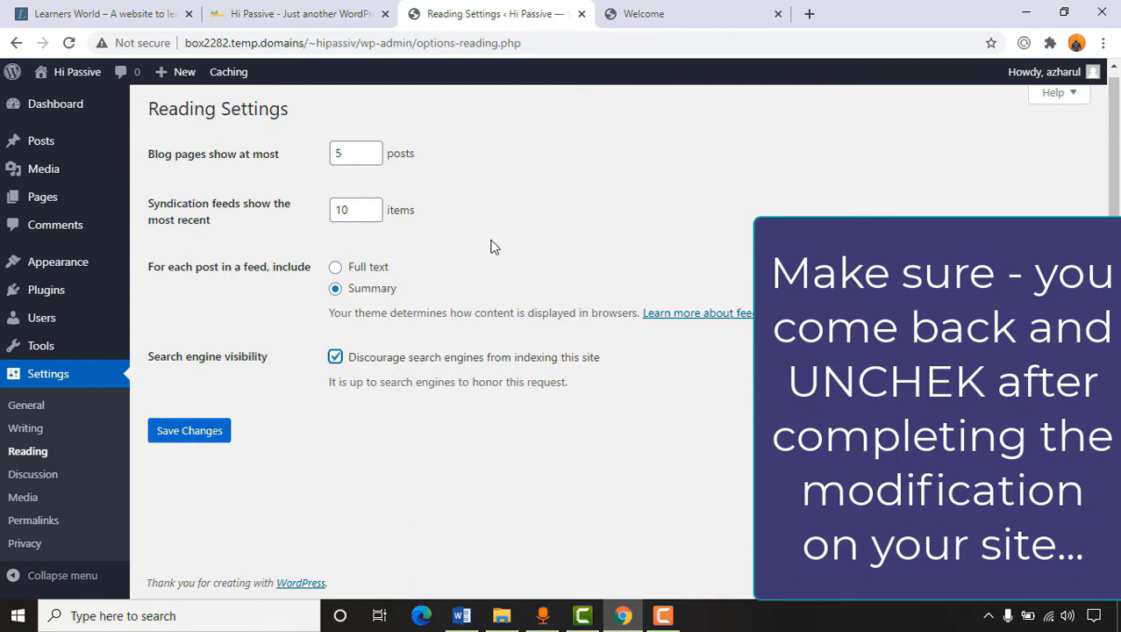
{"action": "left_click", "coordinate": [355, 361]}
{"action": "left_click", "coordinate": [448, 365]}
{"action": "left_click", "coordinate": [188, 431]}
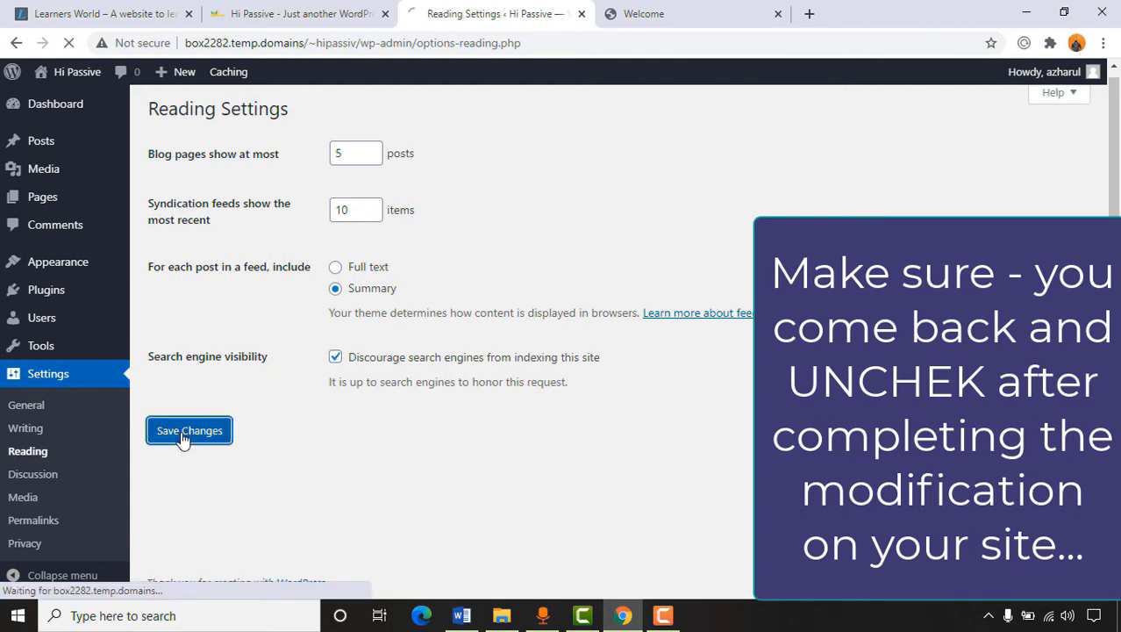
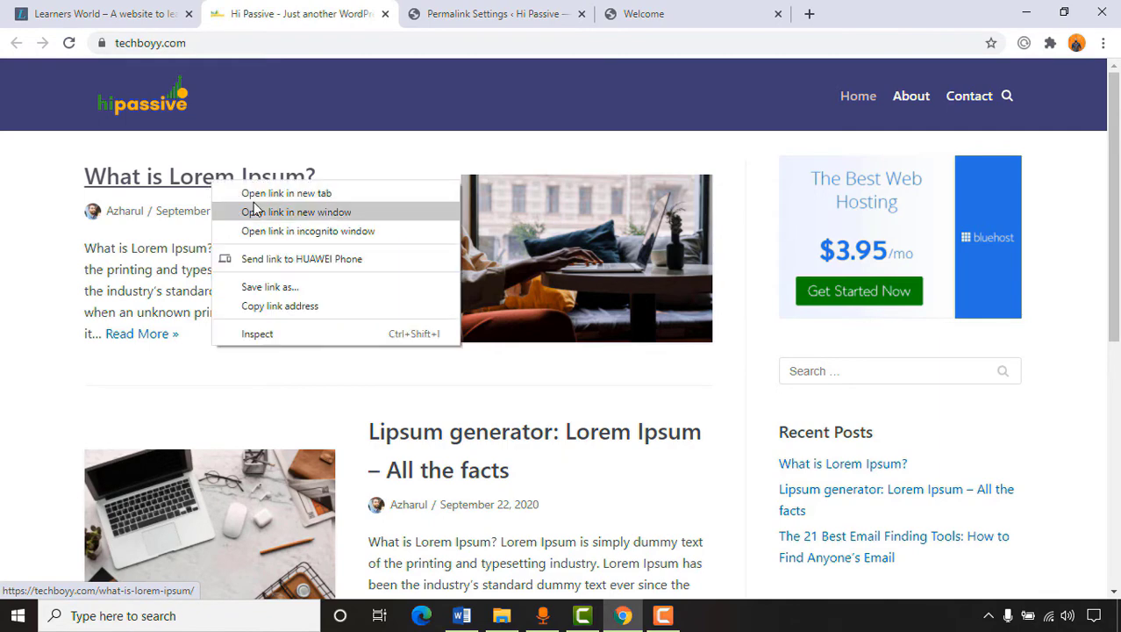
- Open the What is Lorem Ipsum? post in a new tab and highlight its domain, slug and title
{"action": "left_click", "coordinate": [246, 190]}
{"action": "left_click", "coordinate": [452, 10]}
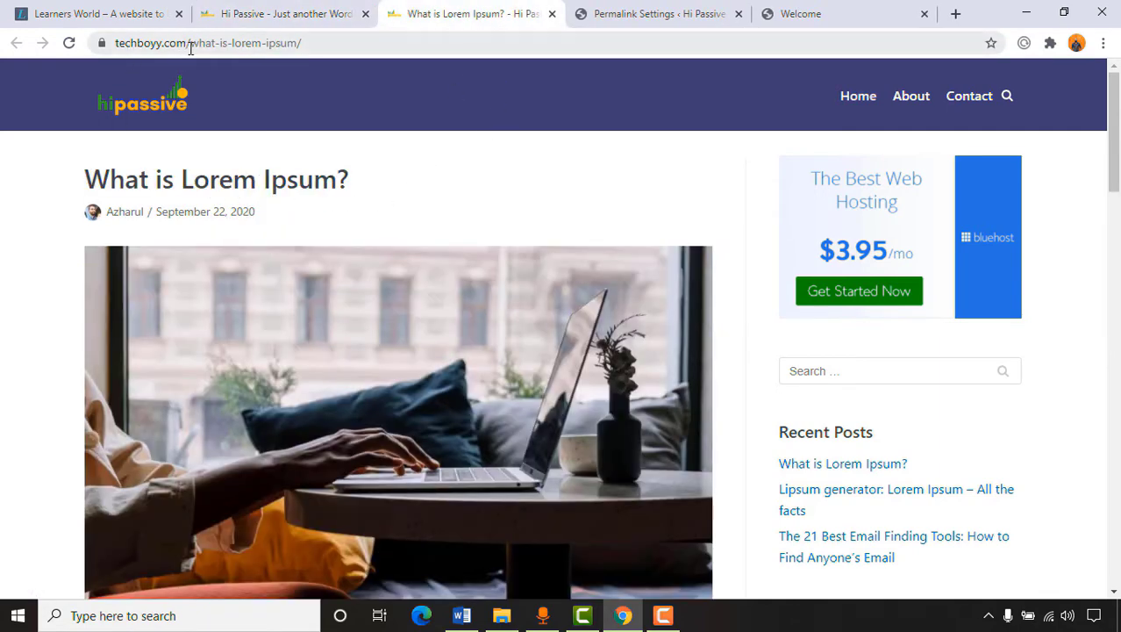
{"action": "left_click_drag", "start_coordinate": [188, 44], "coordinate": [112, 47]}
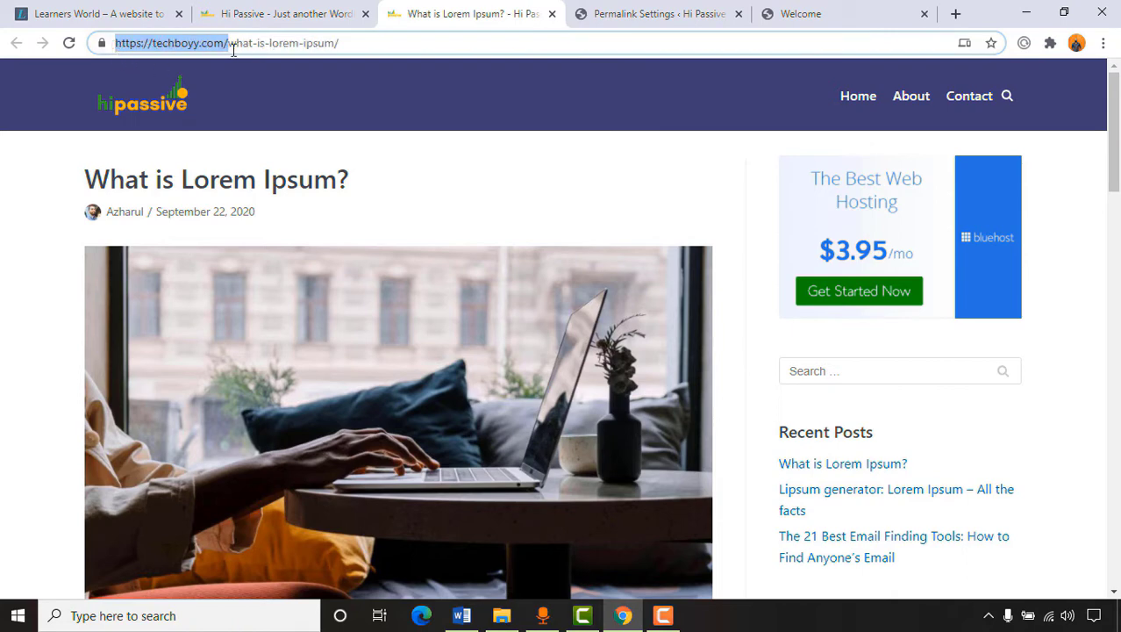
{"action": "left_click_drag", "start_coordinate": [230, 44], "coordinate": [327, 43]}
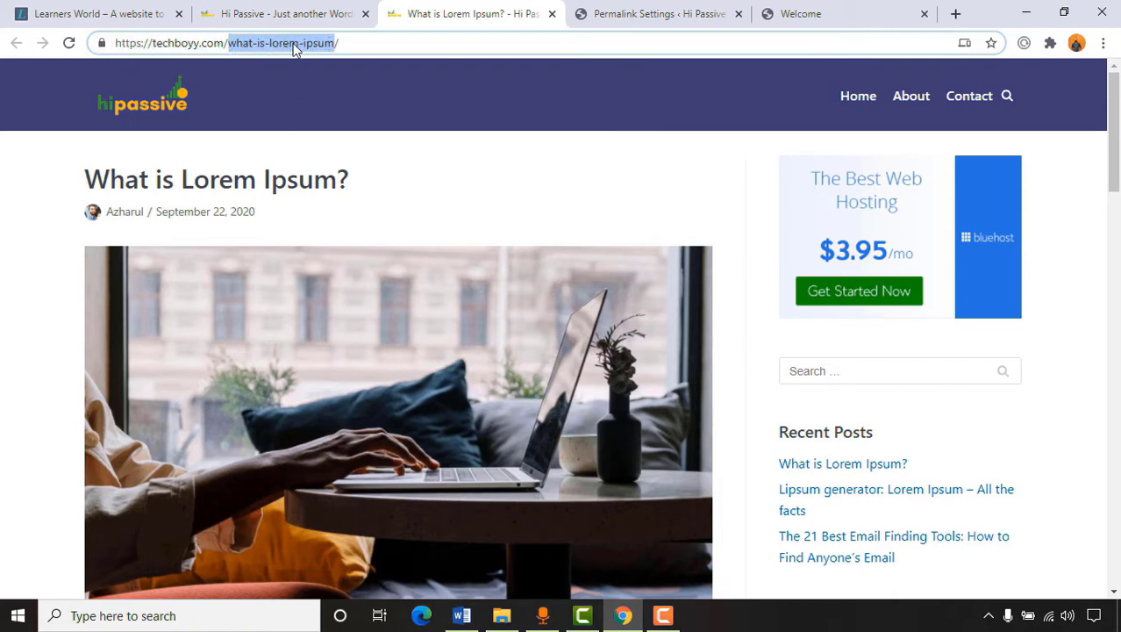
{"action": "left_click_drag", "start_coordinate": [86, 178], "coordinate": [344, 180]}
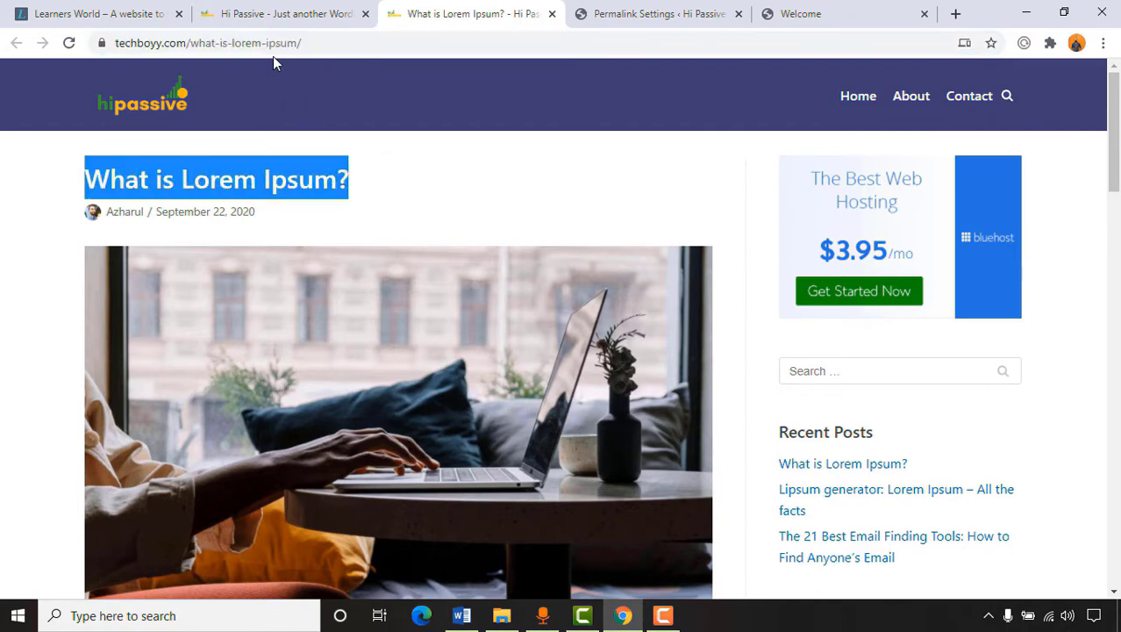
{"action": "left_click_drag", "start_coordinate": [310, 43], "coordinate": [114, 50]}
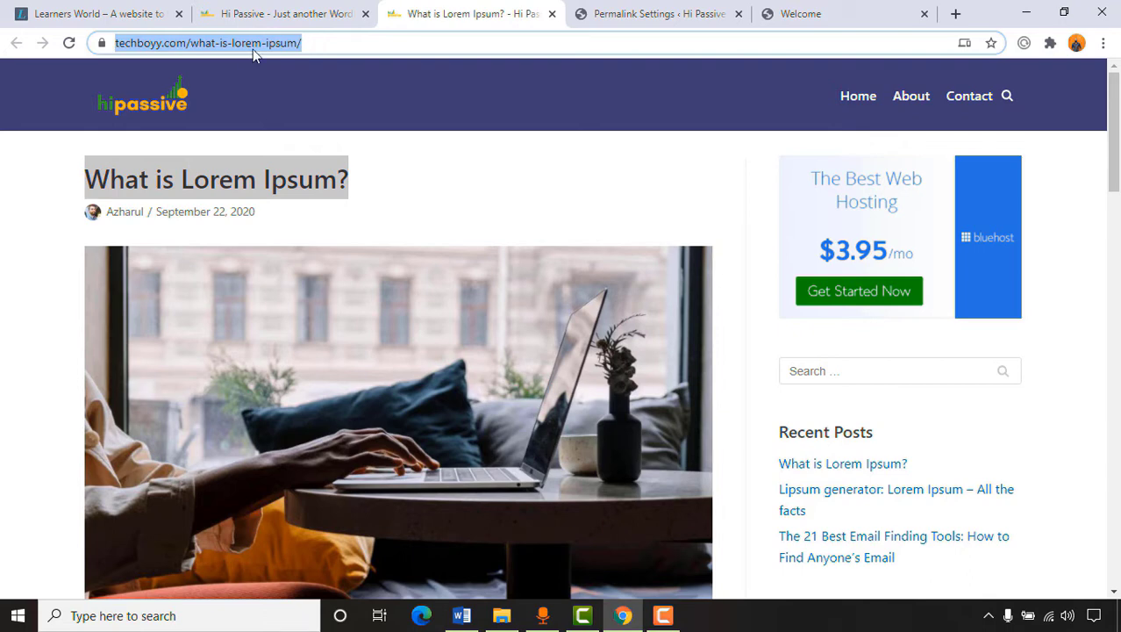
- Glance at Permalink Settings, then return to the post and highlight its what-is-lorem-ipsum slug
{"action": "key", "text": "Escape"}
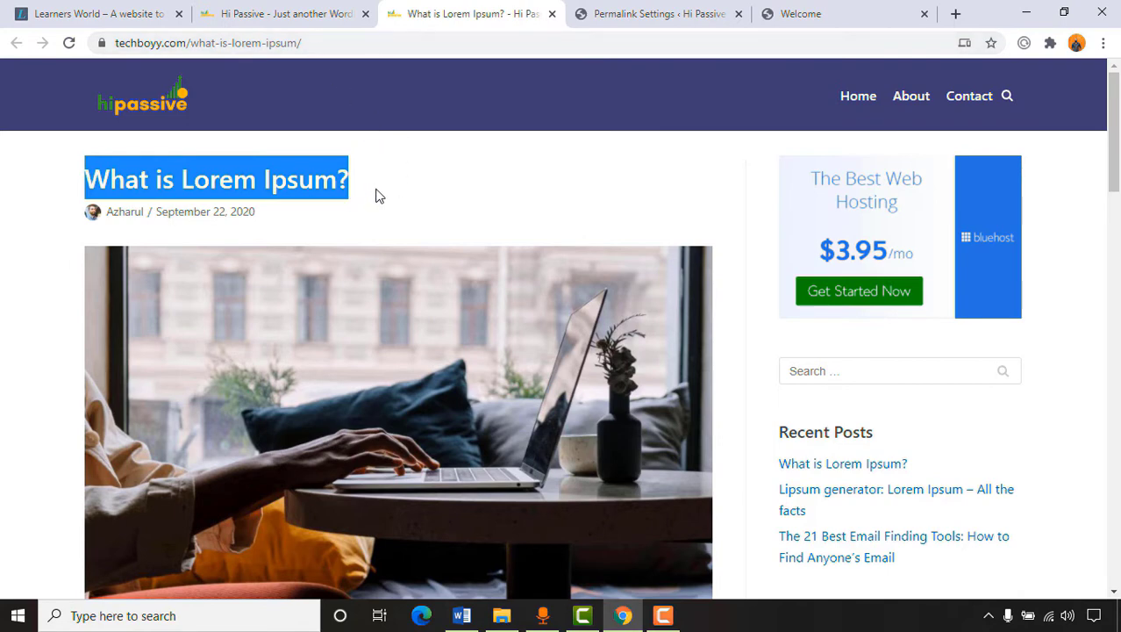
{"action": "left_click", "coordinate": [655, 13]}
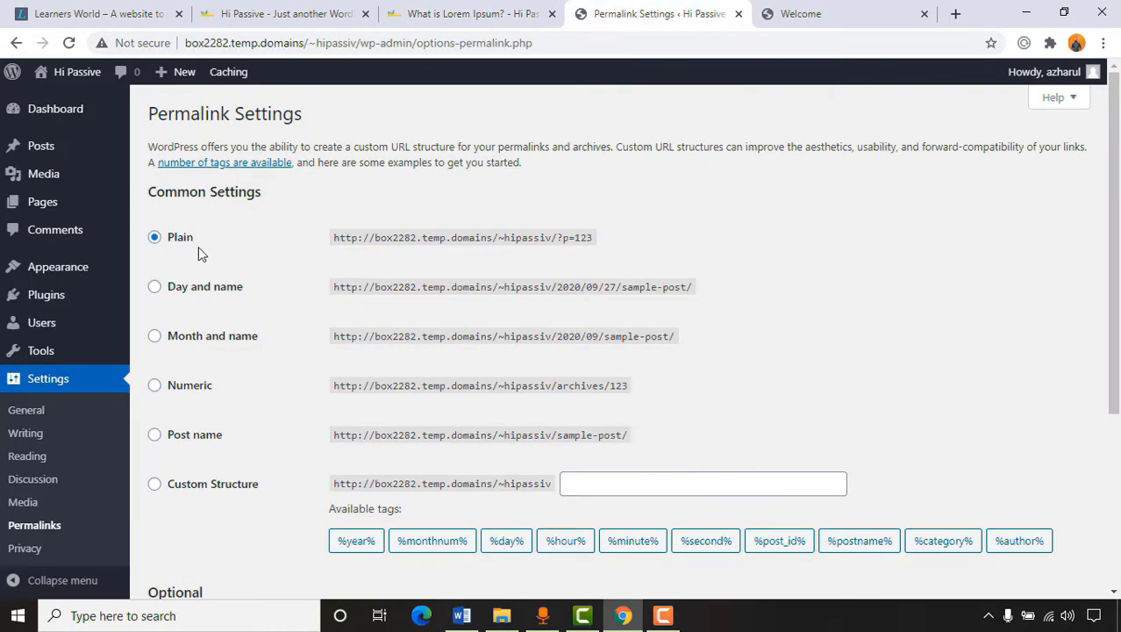
{"action": "left_click", "coordinate": [435, 13]}
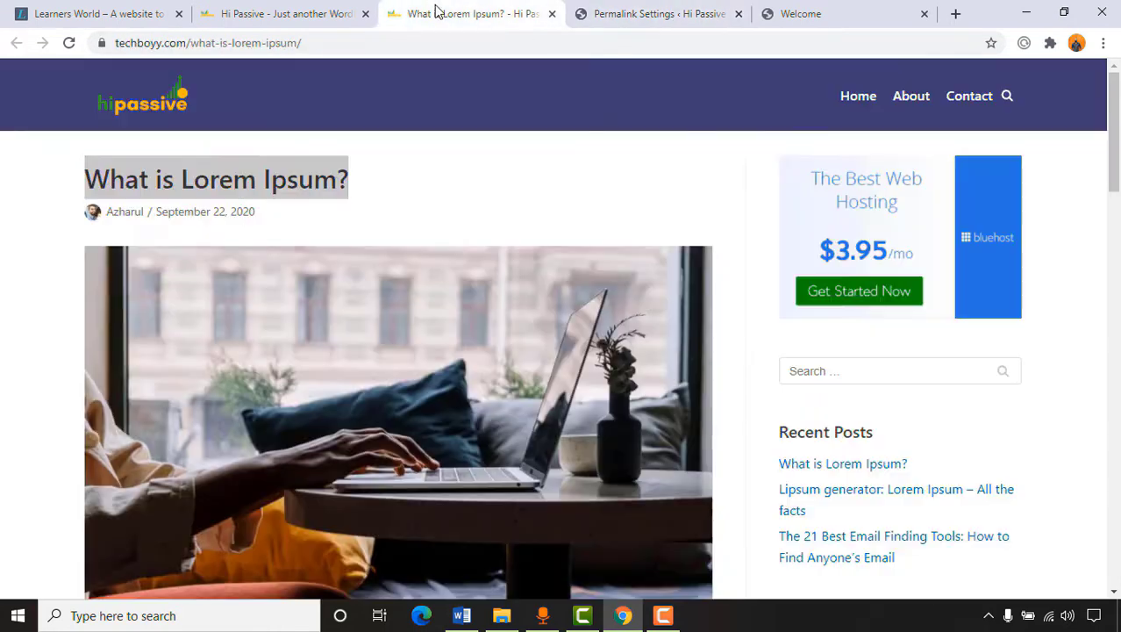
{"action": "left_click_drag", "start_coordinate": [205, 50], "coordinate": [391, 78]}
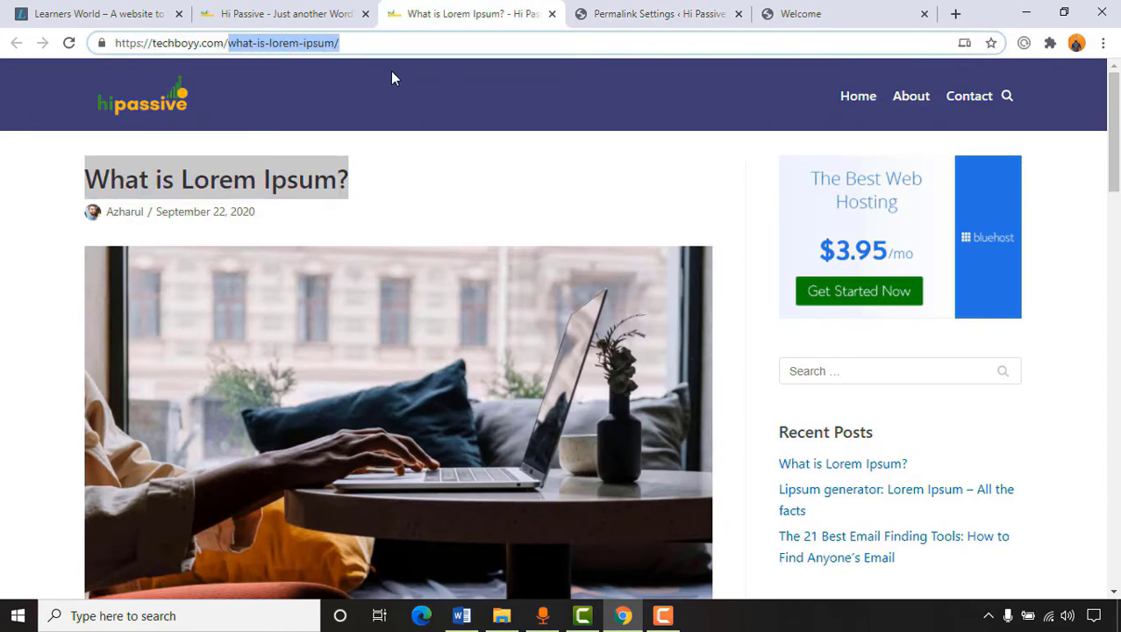
- Replace the slug with postid=12 in the address, load it, then close that tab
{"action": "key", "text": "BackSpace"}
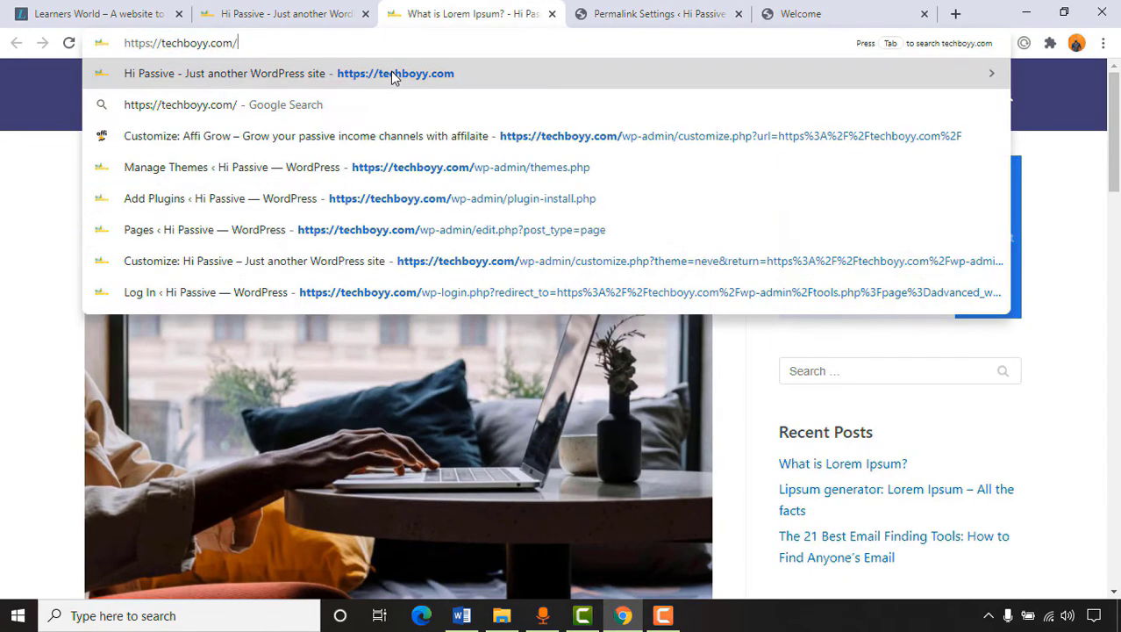
{"action": "type", "text": "postit"}
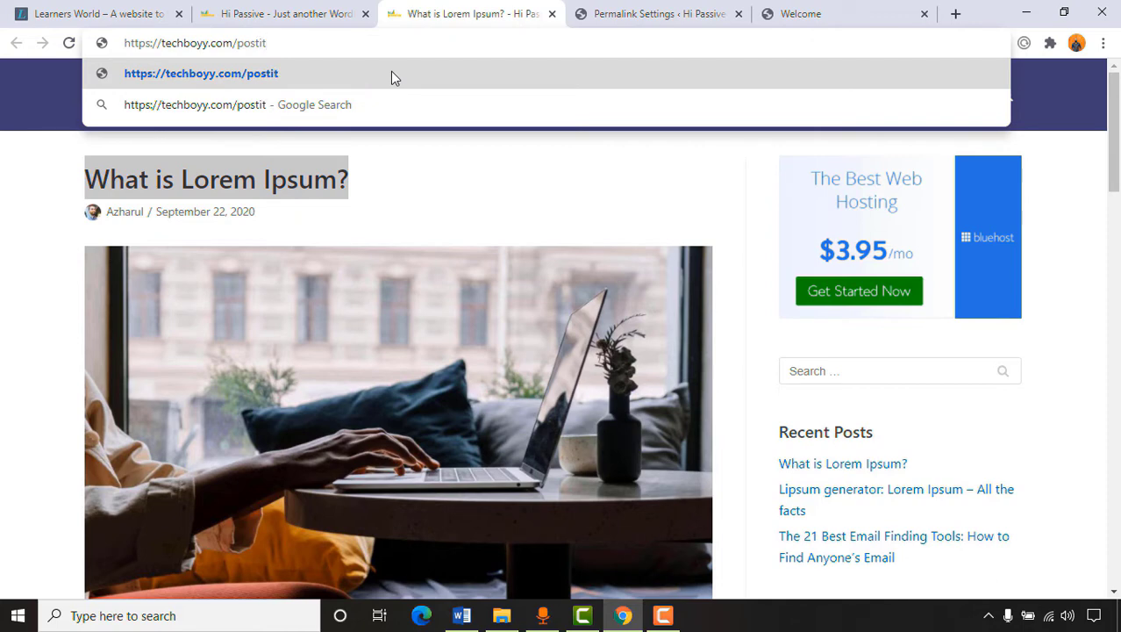
{"action": "key", "text": "BackSpace"}
{"action": "type", "text": "d="}
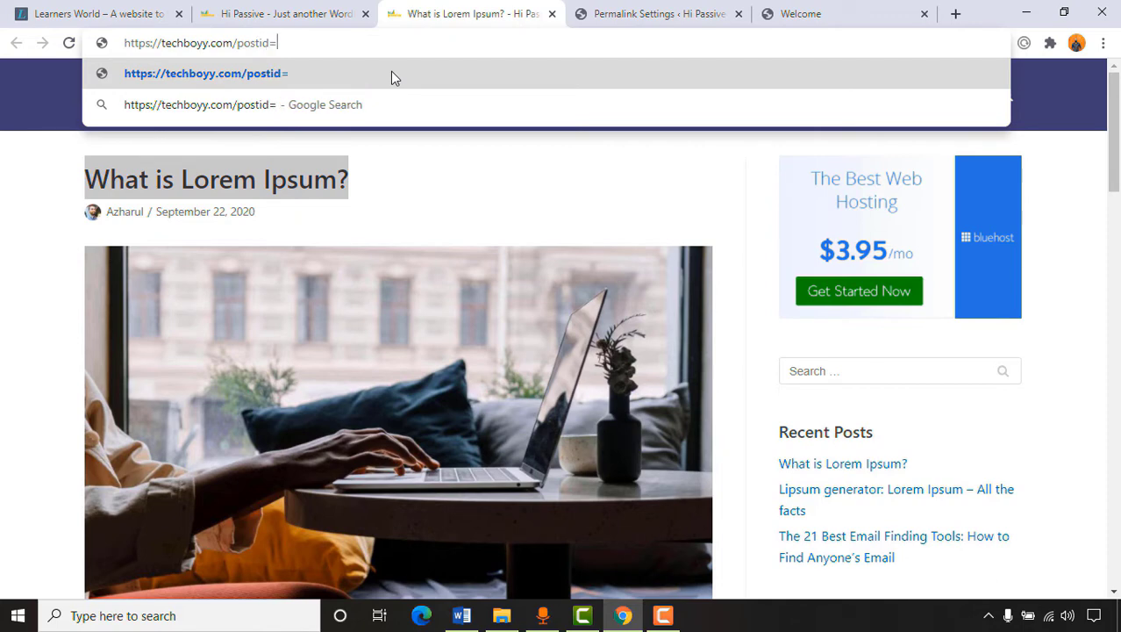
{"action": "type", "text": "12"}
{"action": "key", "text": "Return"}
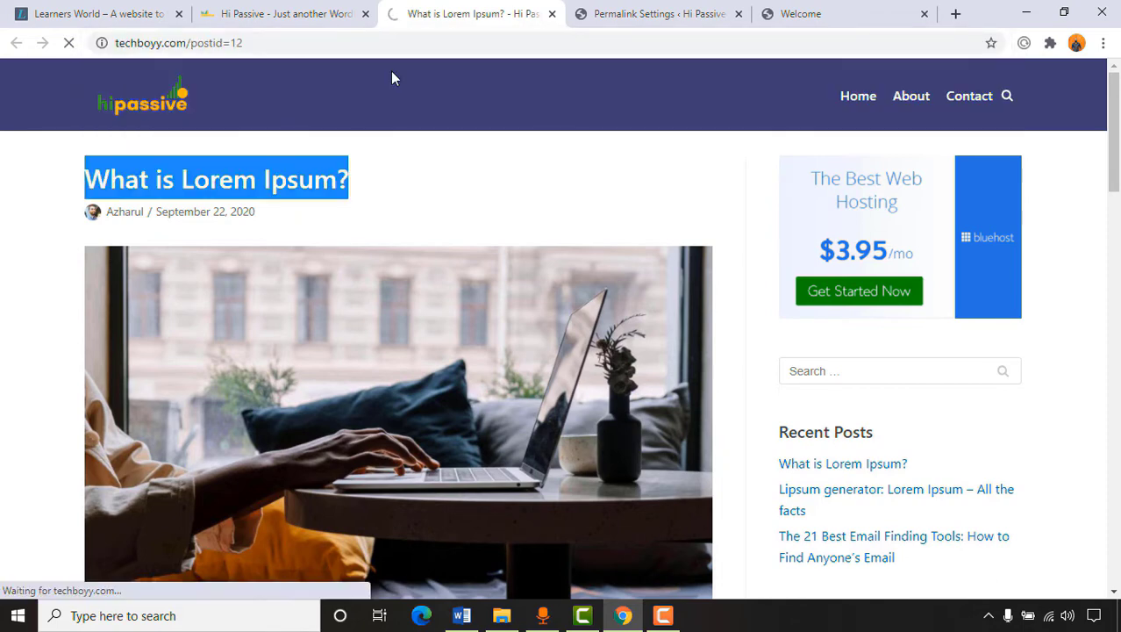
{"action": "left_click", "coordinate": [551, 13]}
- Reopen the post in a new tab, compare its domain and slug, and return to Permalink Settings
{"action": "left_click", "coordinate": [333, 11]}
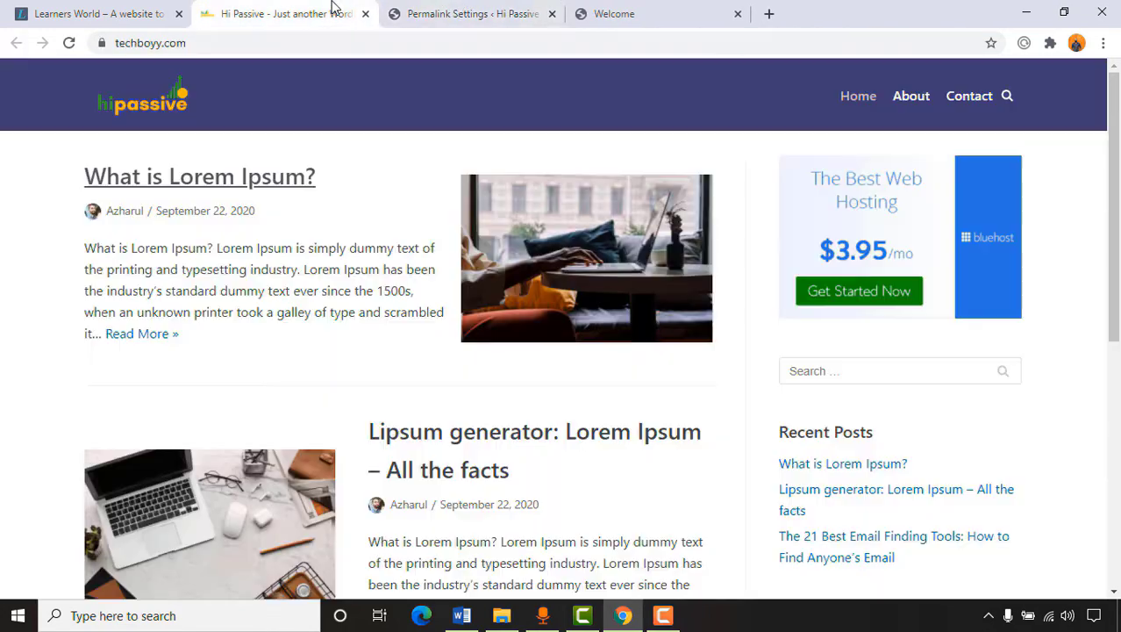
{"action": "right_click", "coordinate": [213, 182]}
{"action": "left_click", "coordinate": [227, 191]}
{"action": "left_click", "coordinate": [425, 11]}
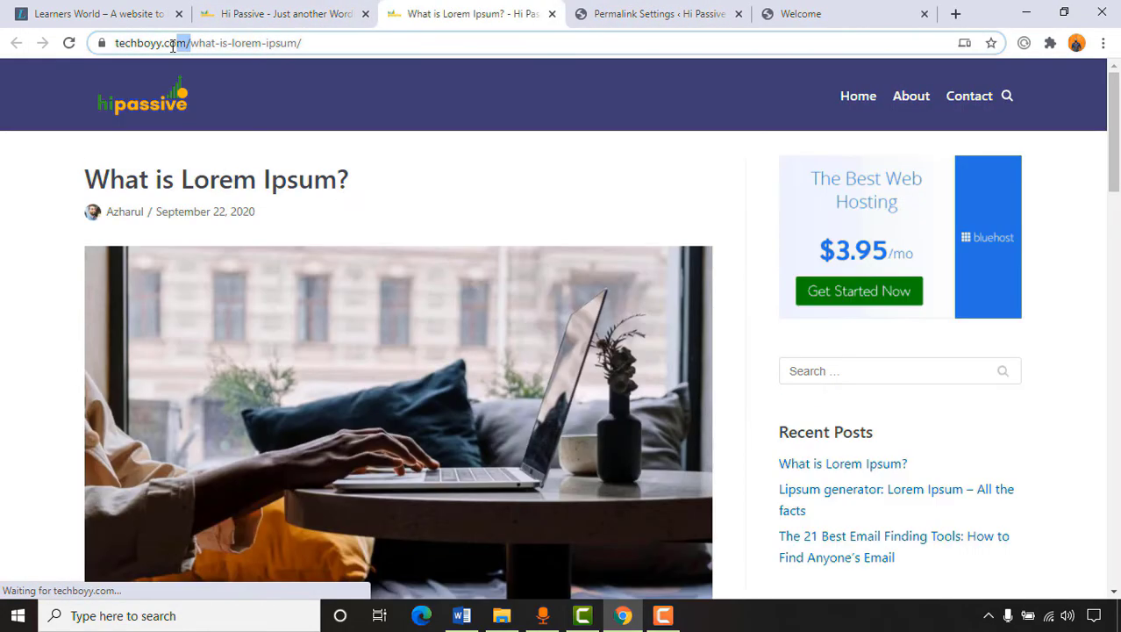
{"action": "left_click_drag", "start_coordinate": [190, 42], "coordinate": [102, 50]}
{"action": "left_click_drag", "start_coordinate": [228, 43], "coordinate": [334, 42]}
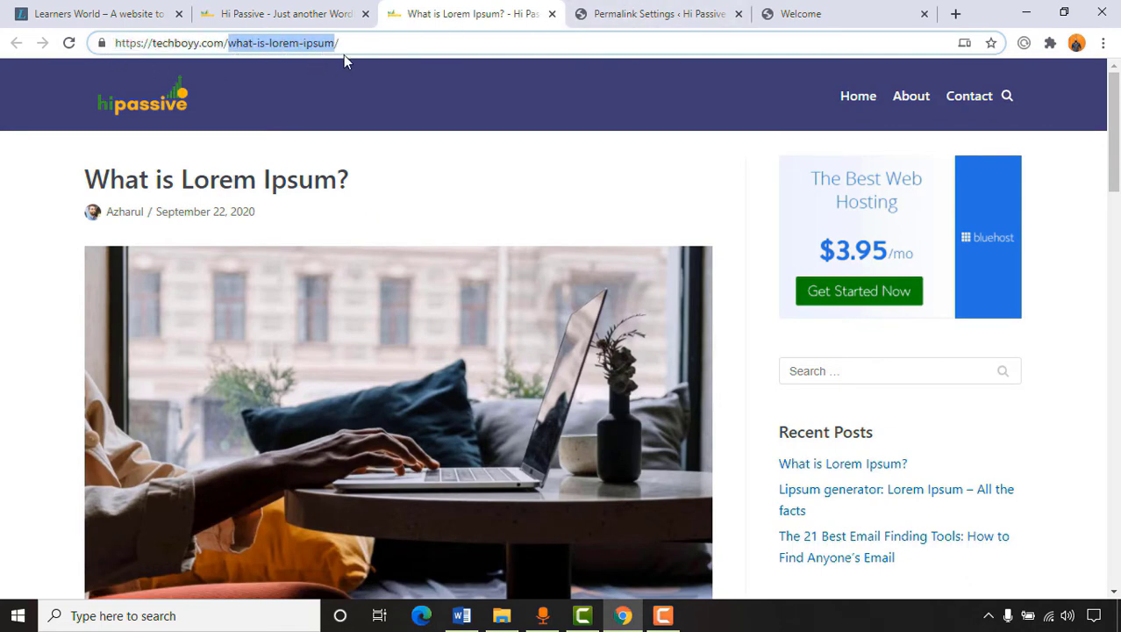
{"action": "left_click", "coordinate": [605, 15]}
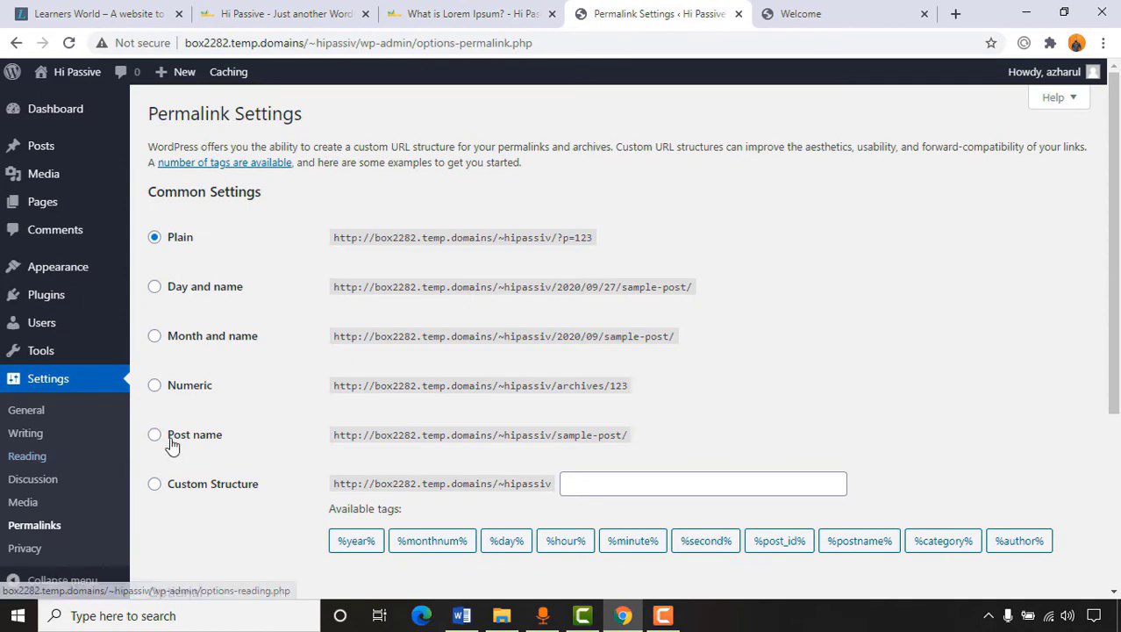
- Choose the Post name permalink structure and save the changes
{"action": "left_click", "coordinate": [199, 443]}
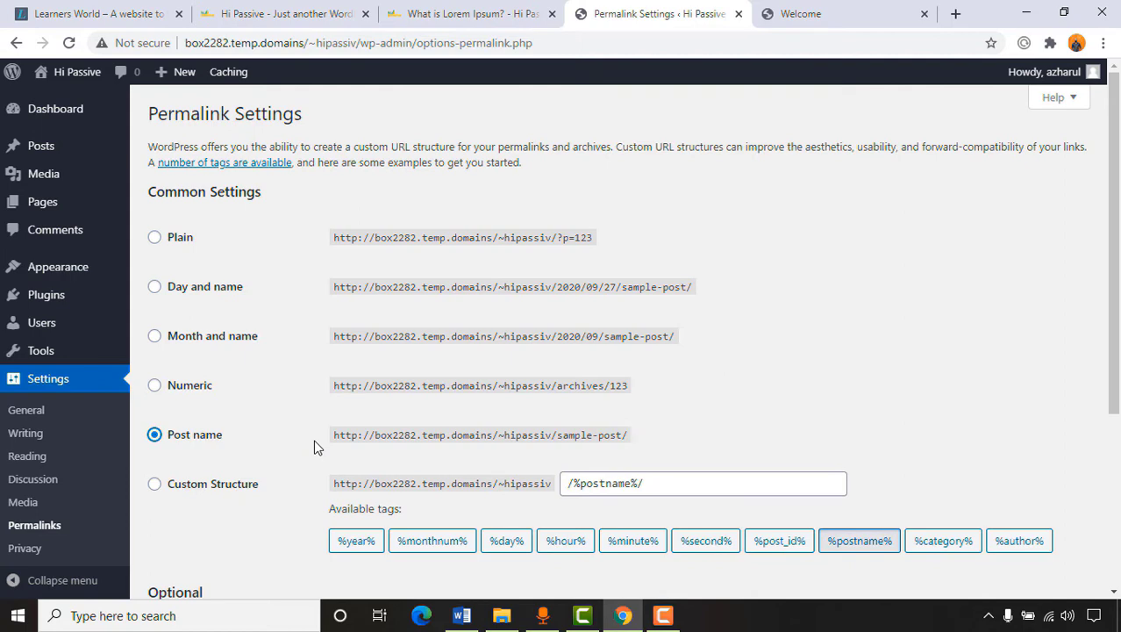
{"action": "left_click_drag", "start_coordinate": [1112, 342], "coordinate": [1113, 434]}
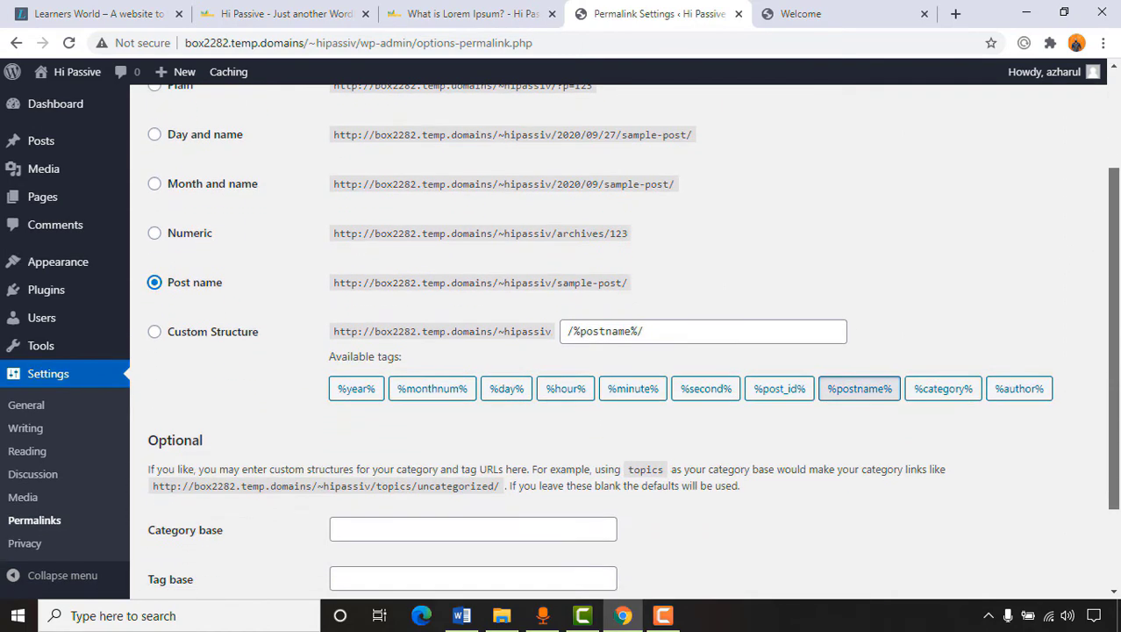
{"action": "scroll", "coordinate": [837, 396], "scroll_direction": "down", "scroll_amount": 2}
{"action": "left_click", "coordinate": [182, 518]}
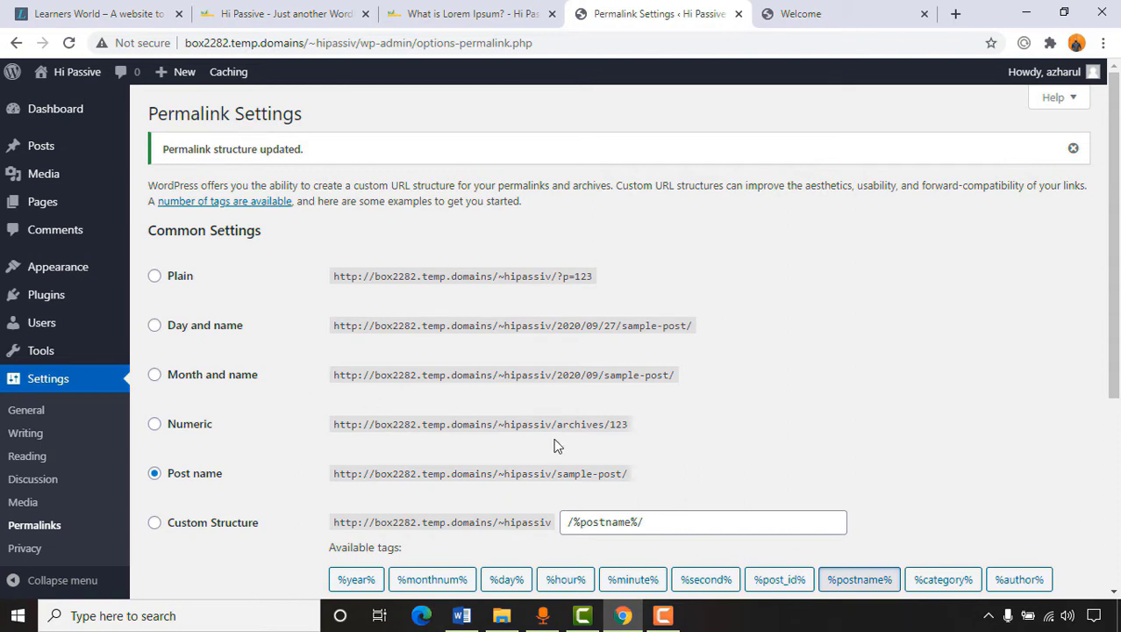
{"action": "key", "text": "F10"}
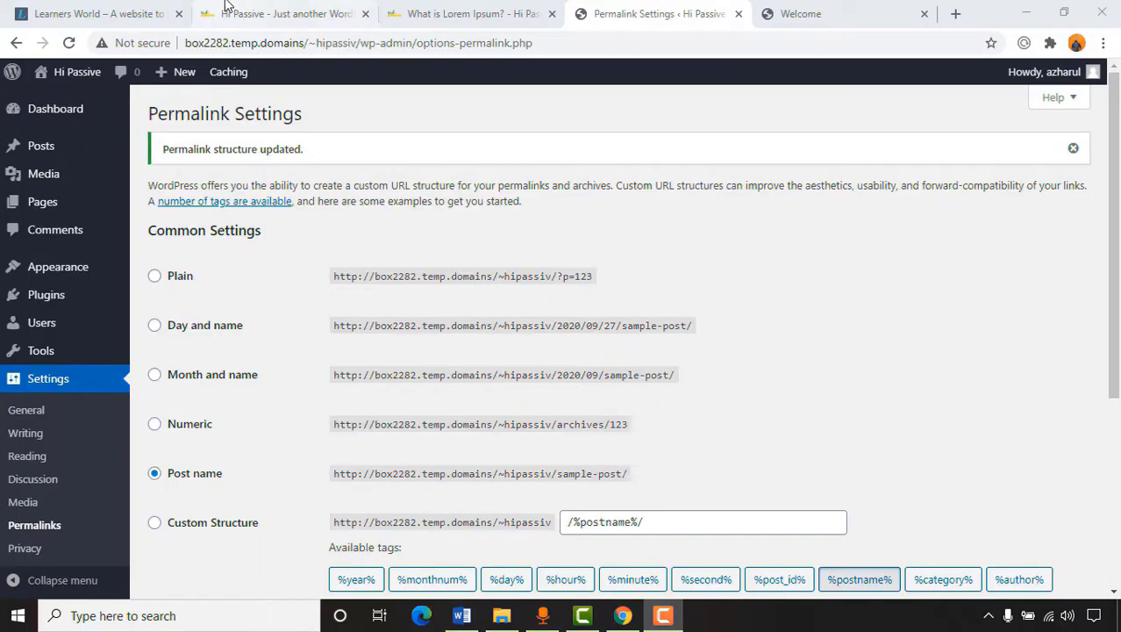
{"action": "left_click", "coordinate": [226, 11]}
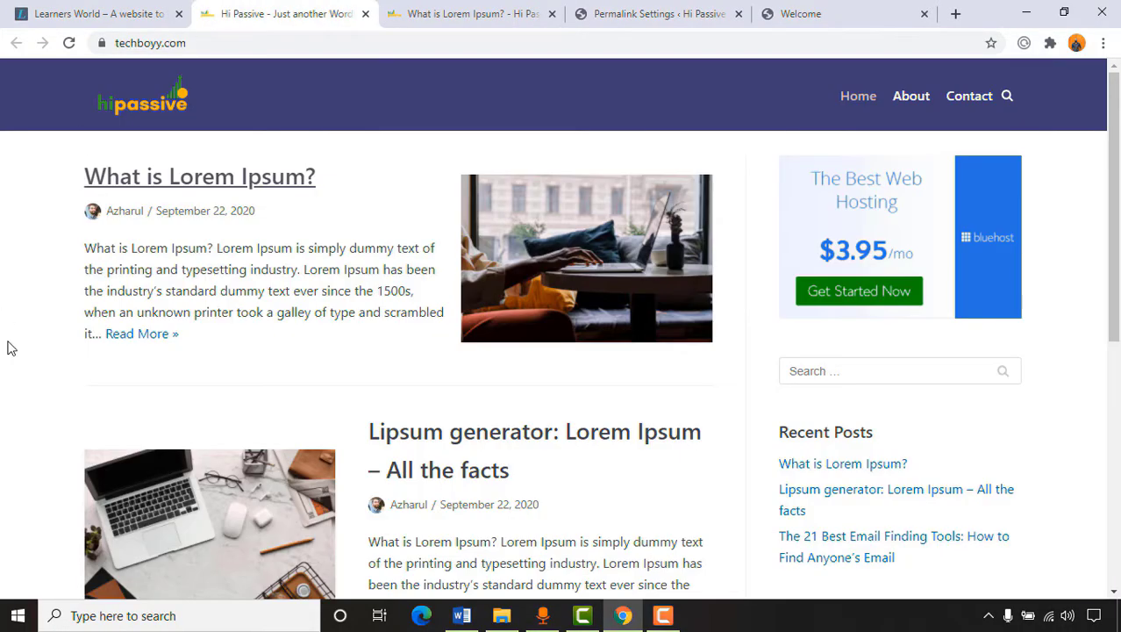
{"action": "left_click", "coordinate": [50, 11]}
{"action": "scroll", "coordinate": [45, 466], "scroll_direction": "down", "scroll_amount": 10}
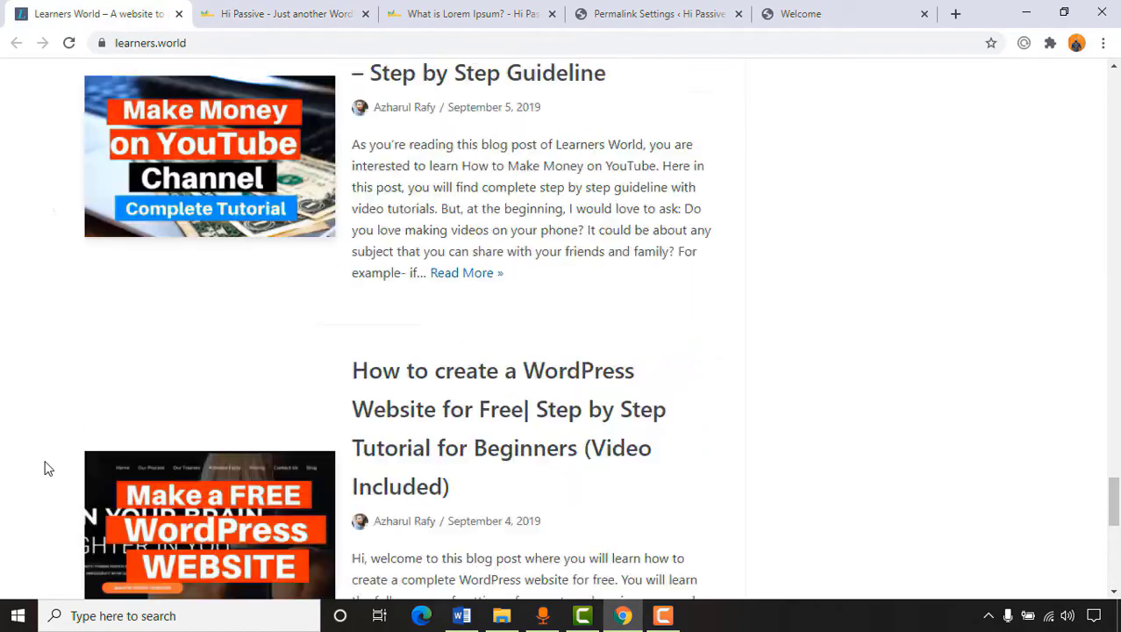
{"action": "left_click_drag", "start_coordinate": [1114, 443], "coordinate": [1120, 51]}
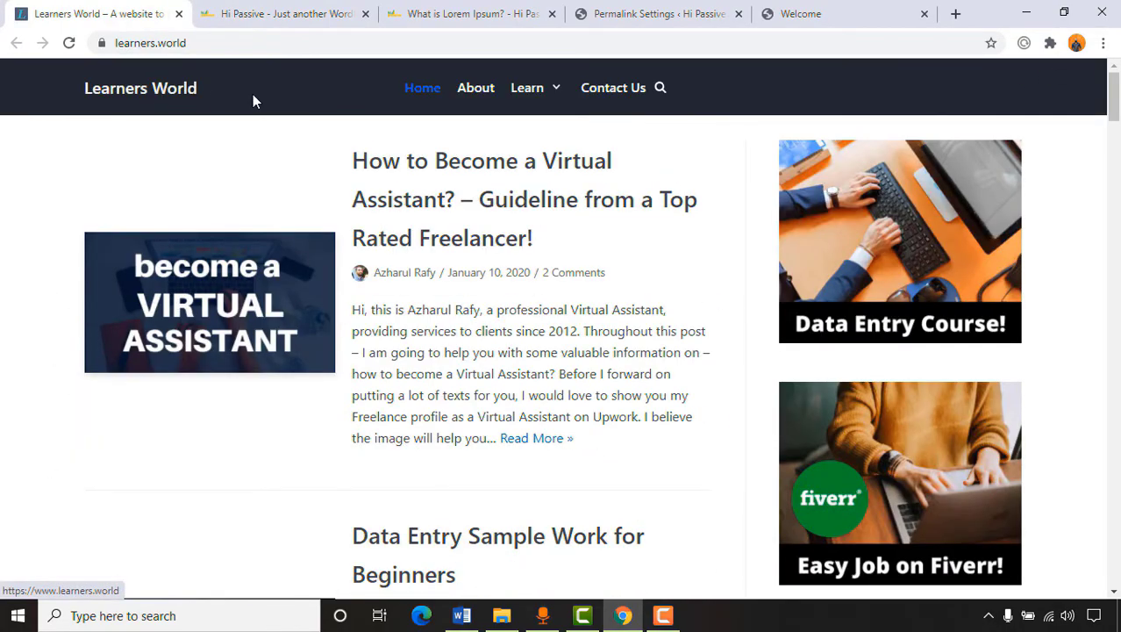
{"action": "scroll", "coordinate": [2, 399], "scroll_direction": "down", "scroll_amount": 5}
{"action": "scroll", "coordinate": [4, 404], "scroll_direction": "up", "scroll_amount": 4}
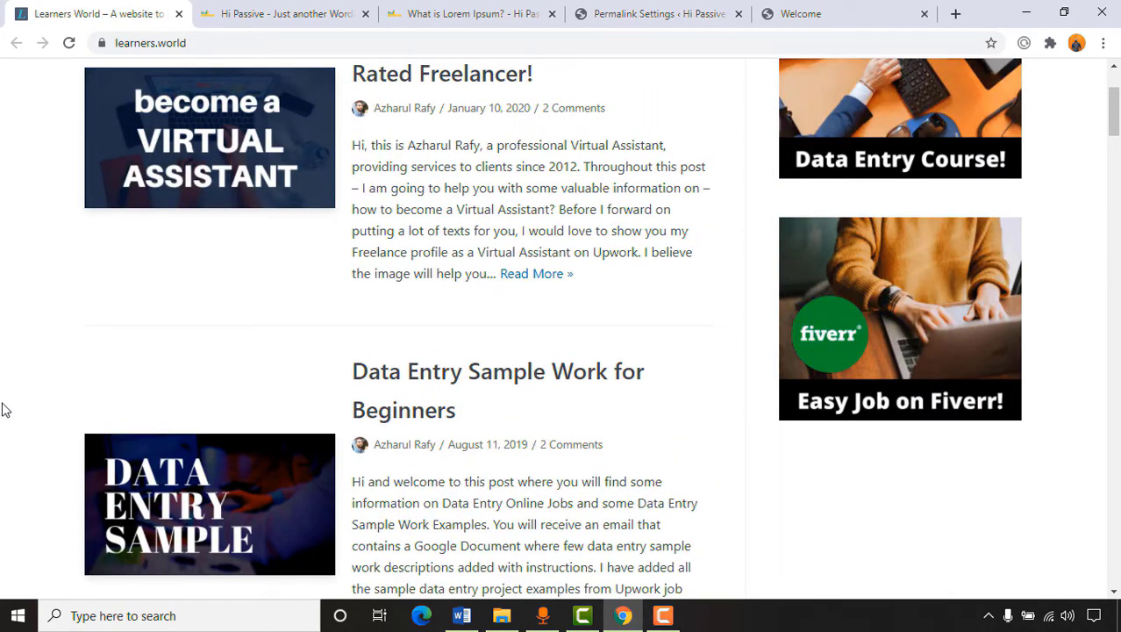
{"action": "scroll", "coordinate": [2, 409], "scroll_direction": "up", "scroll_amount": 1}
{"action": "left_click", "coordinate": [322, 9]}
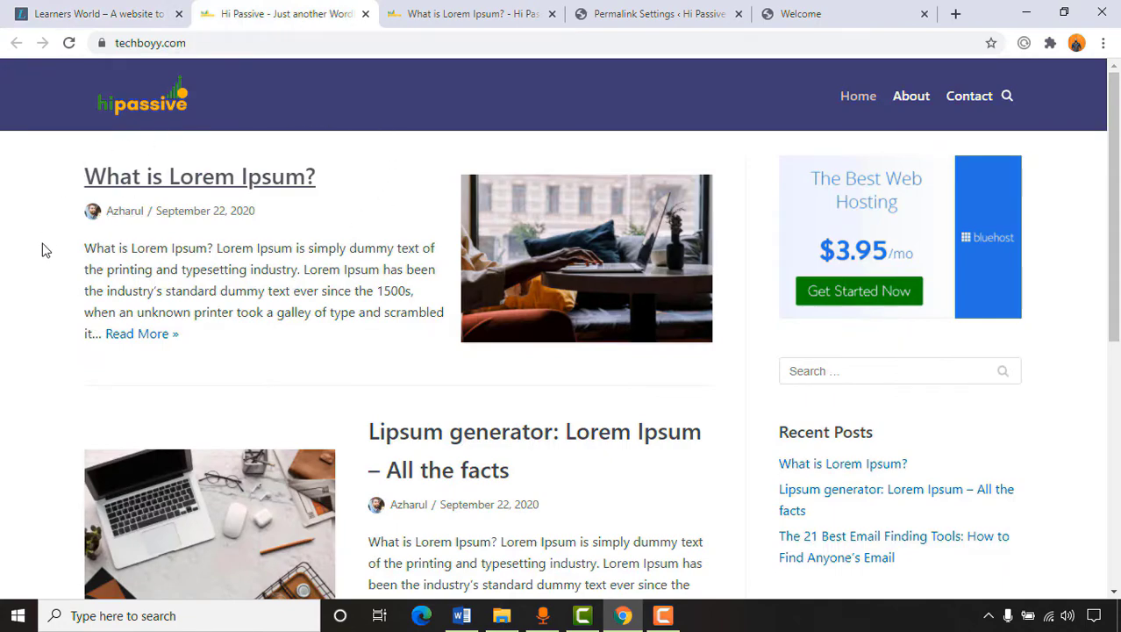
{"action": "scroll", "coordinate": [20, 368], "scroll_direction": "down", "scroll_amount": 6}
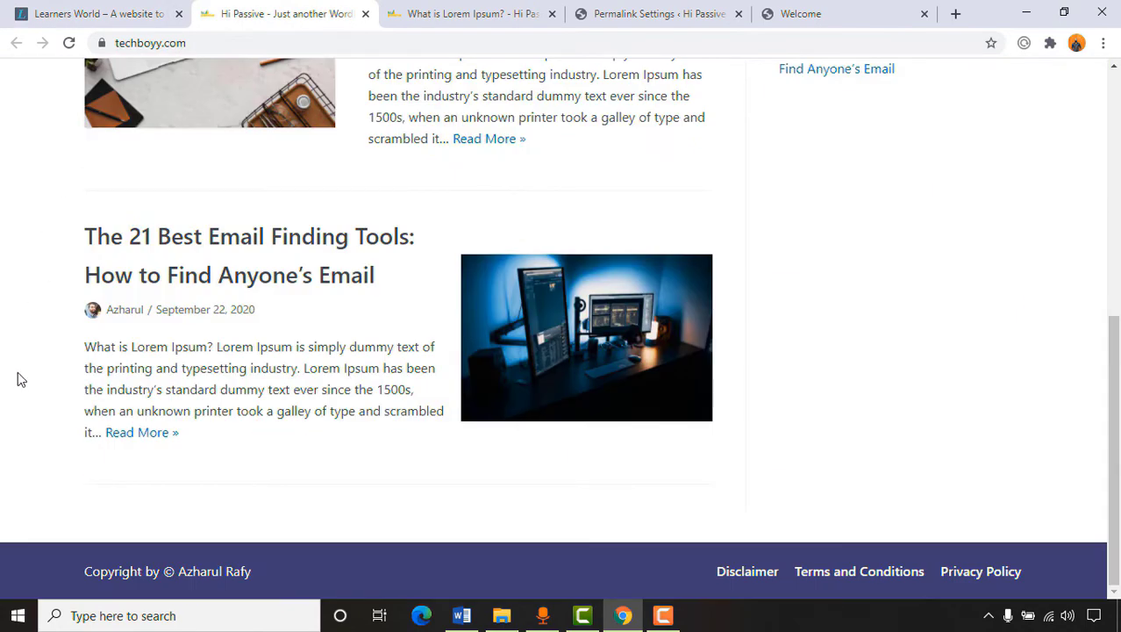
{"action": "scroll", "coordinate": [19, 354], "scroll_direction": "up", "scroll_amount": 6}
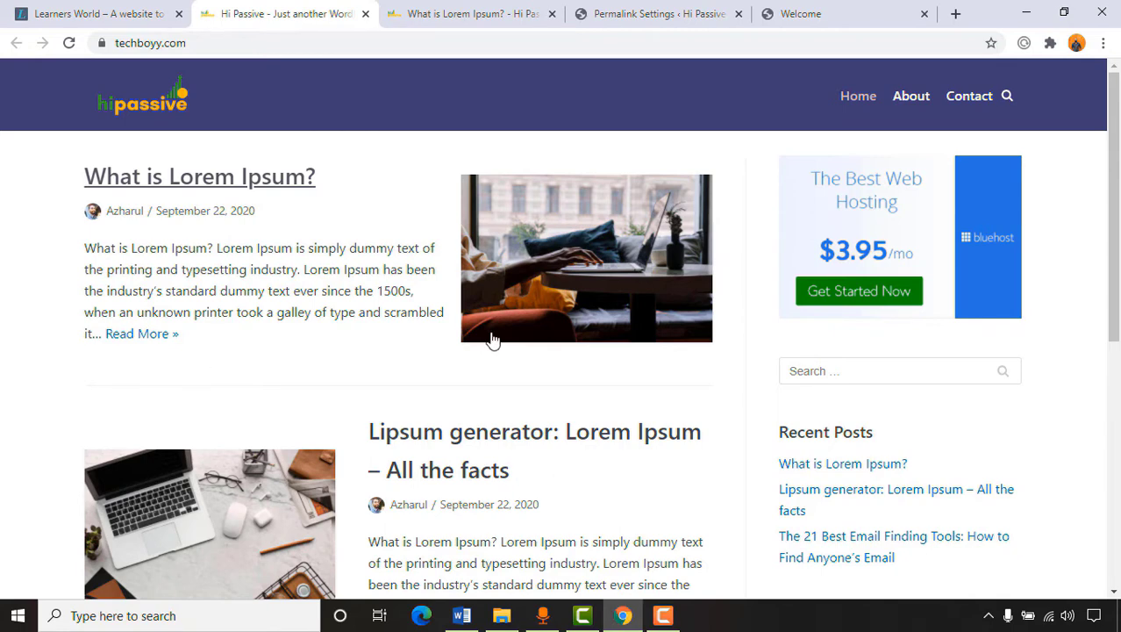
{"action": "left_click", "coordinate": [672, 10]}
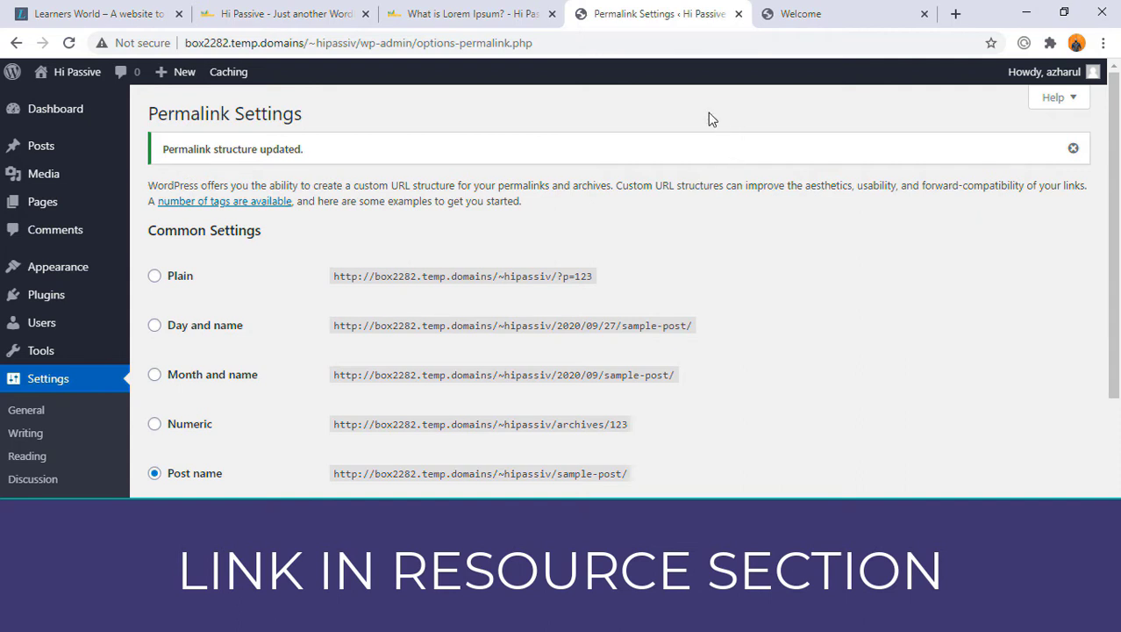
- Search the theme directory for 'neve', then install and activate the Neve theme
{"action": "mouse_move", "coordinate": [49, 277]}
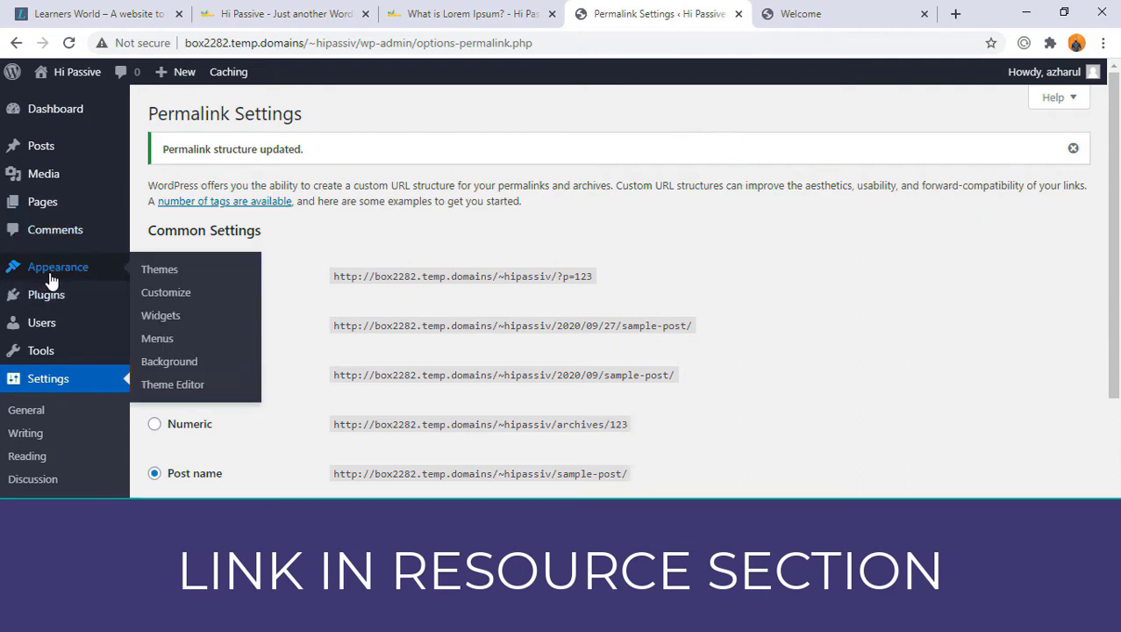
{"action": "left_click", "coordinate": [170, 279]}
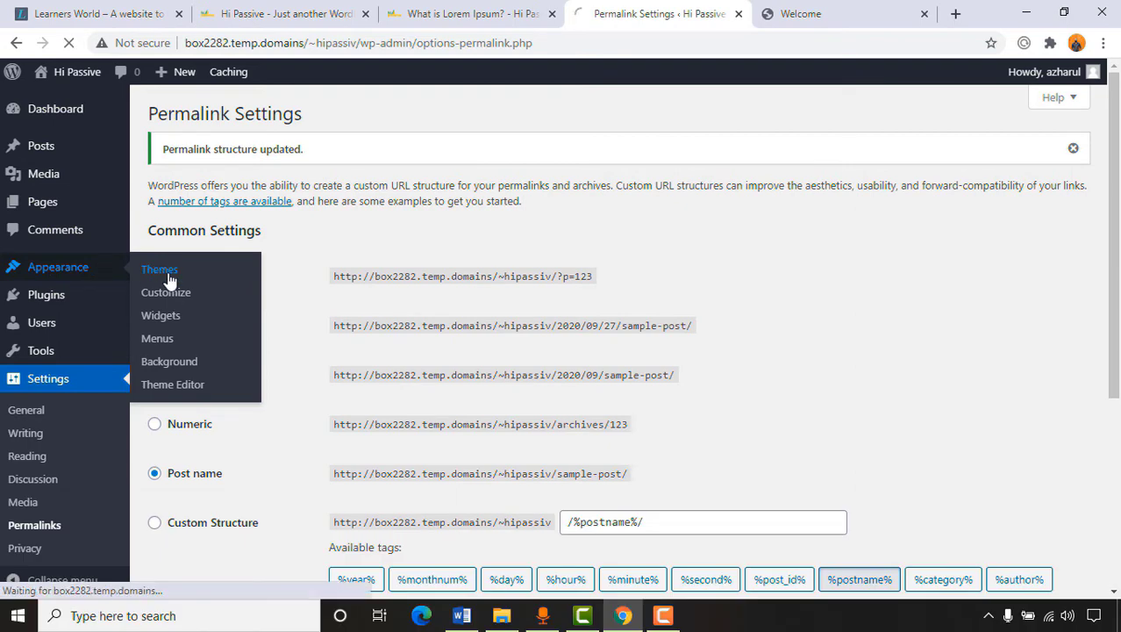
{"action": "mouse_move", "coordinate": [317, 270]}
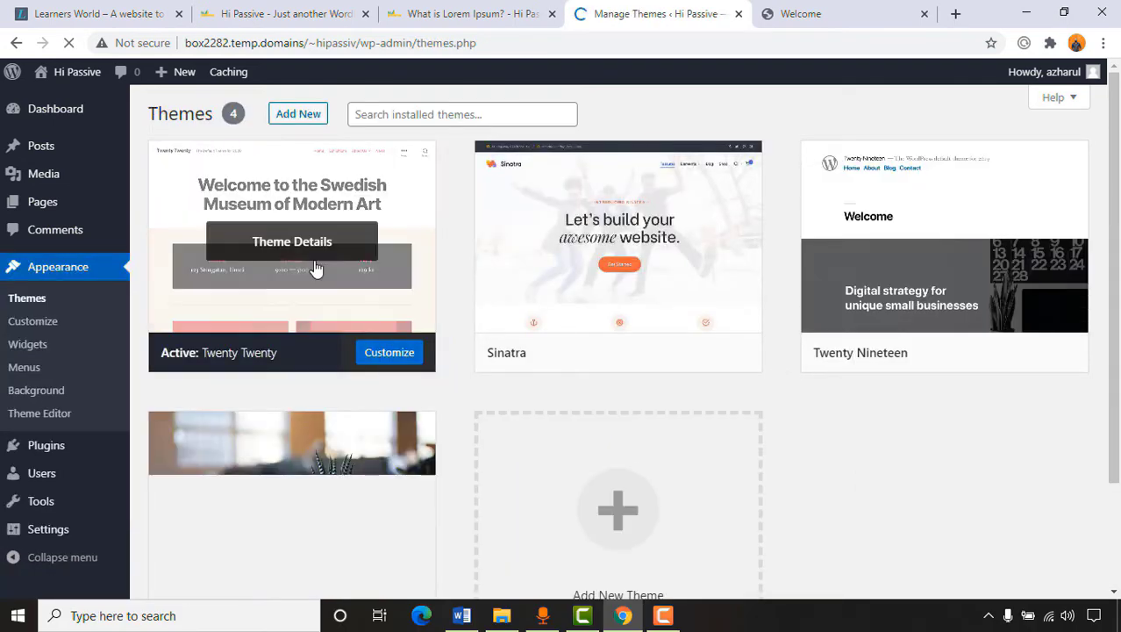
{"action": "left_click", "coordinate": [303, 123]}
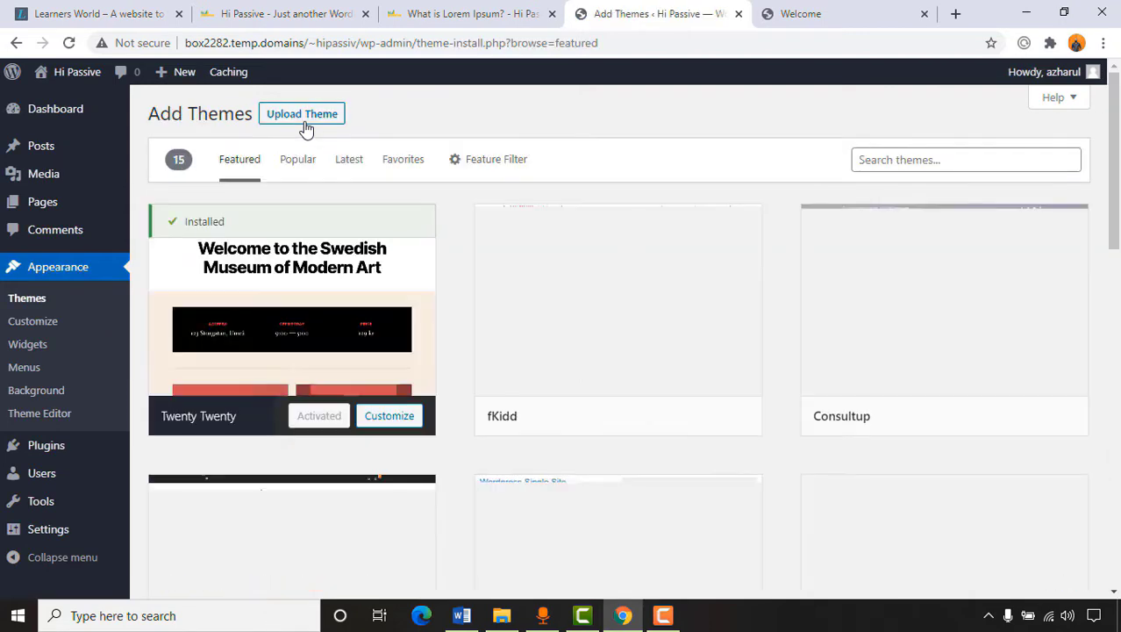
{"action": "left_click", "coordinate": [884, 162]}
{"action": "type", "text": "neve"}
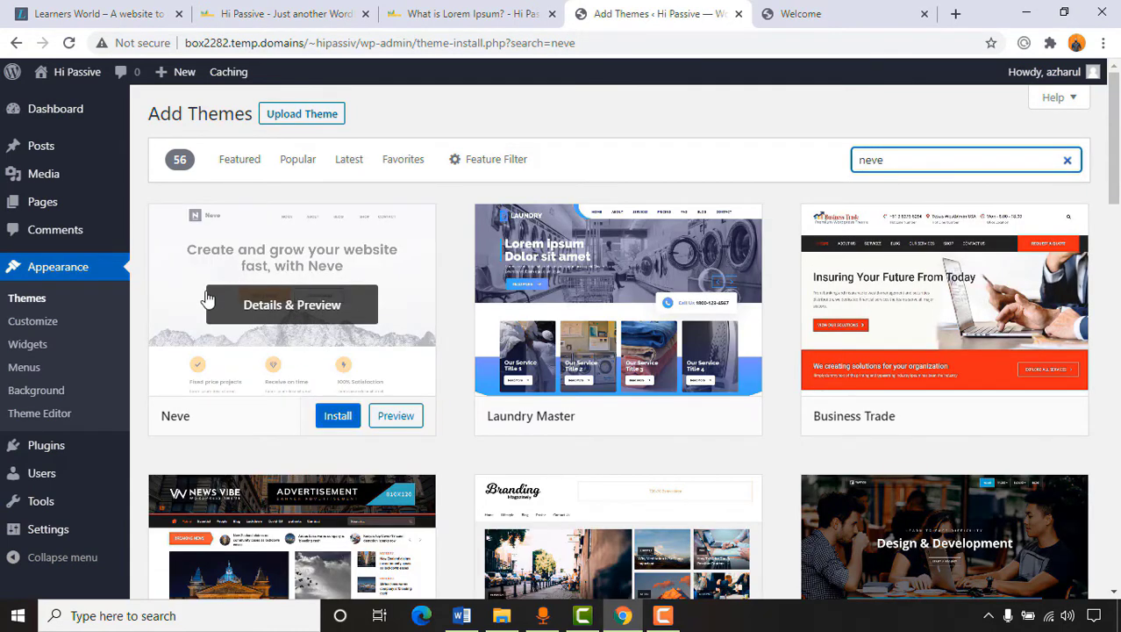
{"action": "left_click", "coordinate": [332, 420]}
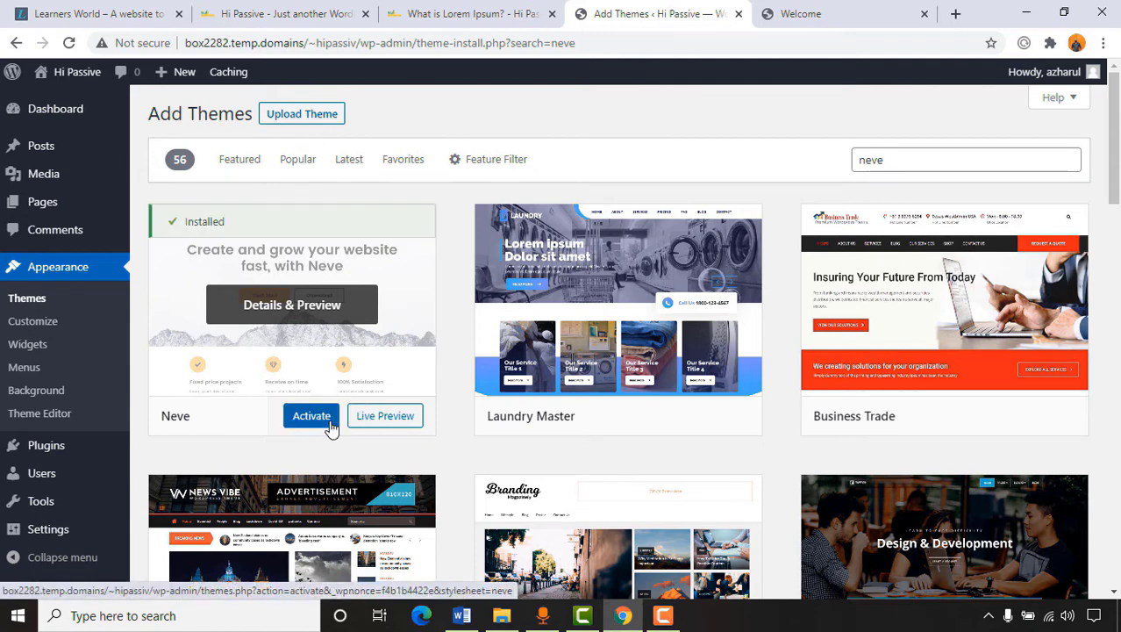
{"action": "left_click", "coordinate": [311, 425]}
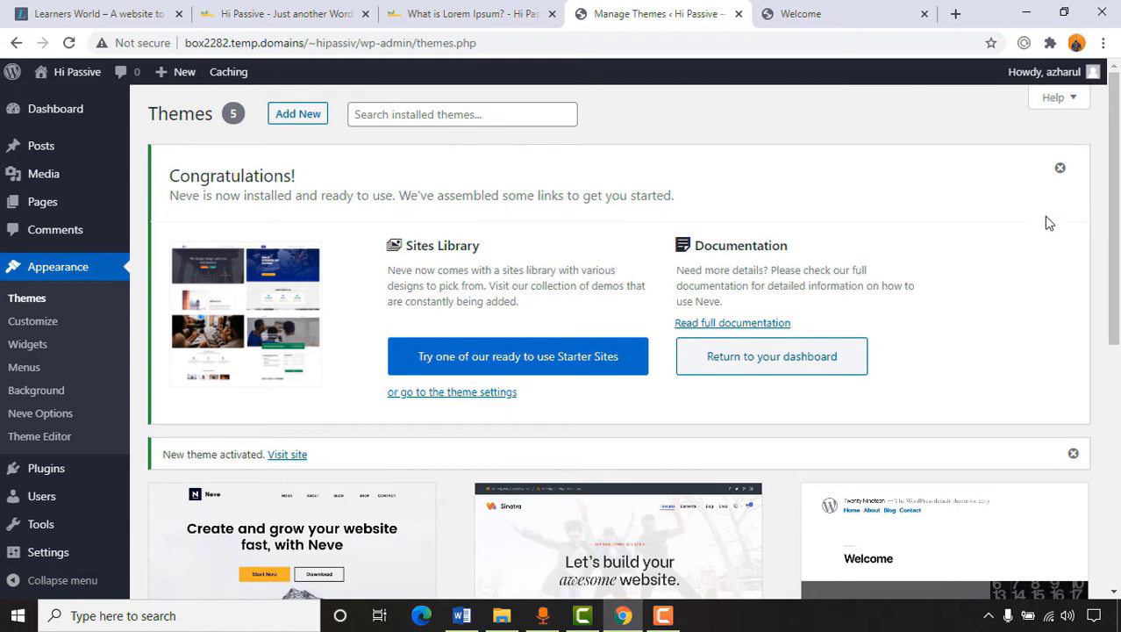
- Dismiss the Neve notice, reload the front page to see Neve, then open the Customizer
{"action": "left_click", "coordinate": [1059, 169]}
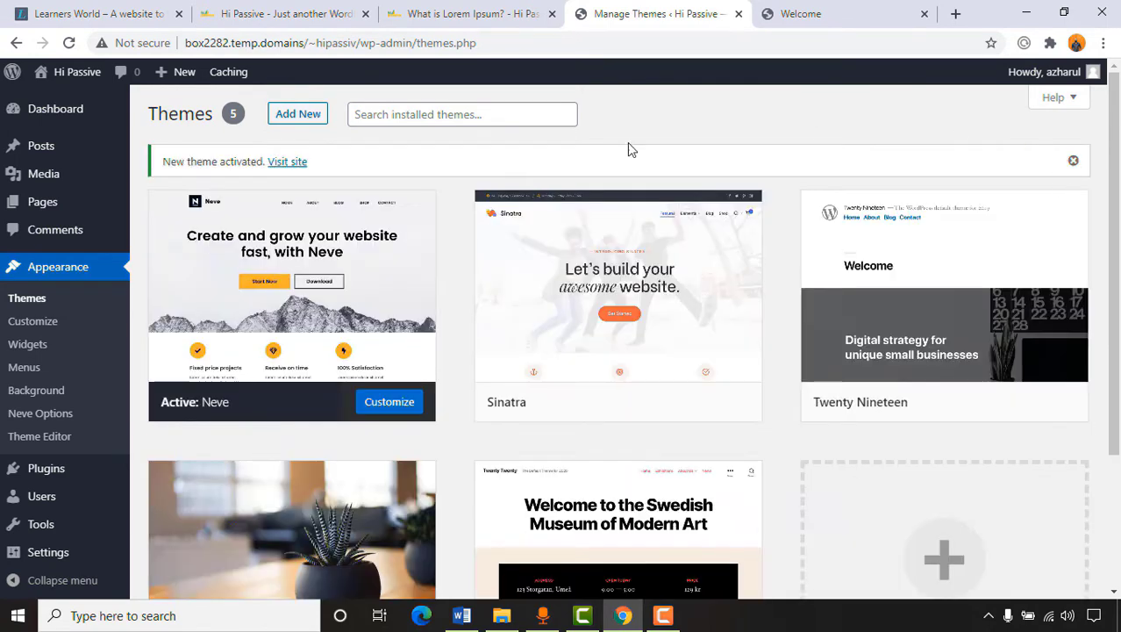
{"action": "left_click", "coordinate": [888, 9]}
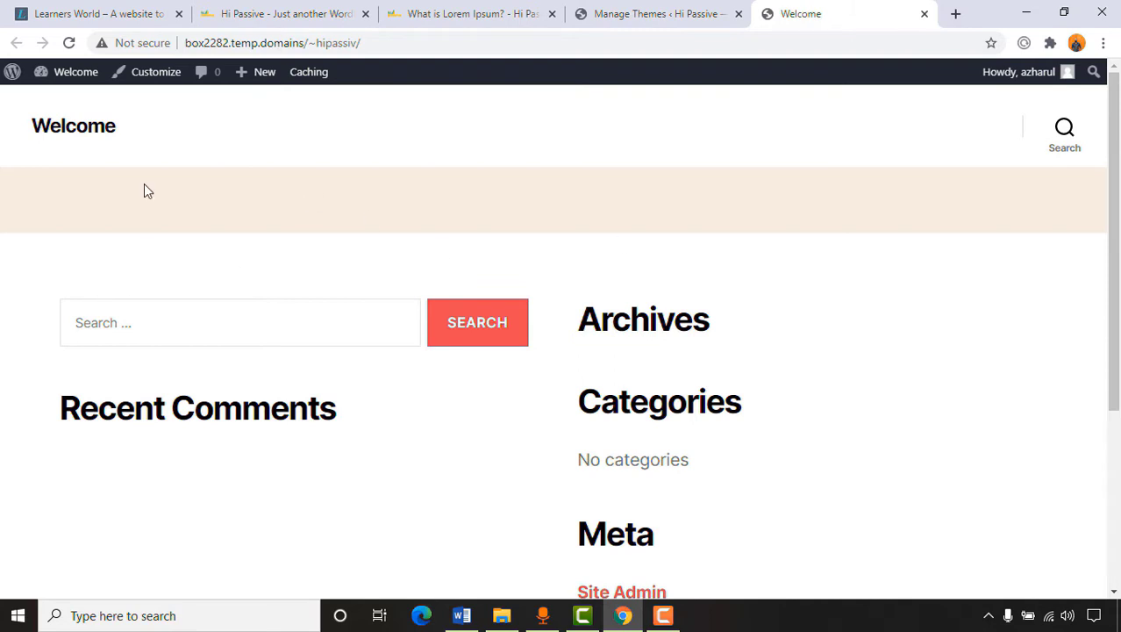
{"action": "left_click", "coordinate": [68, 42]}
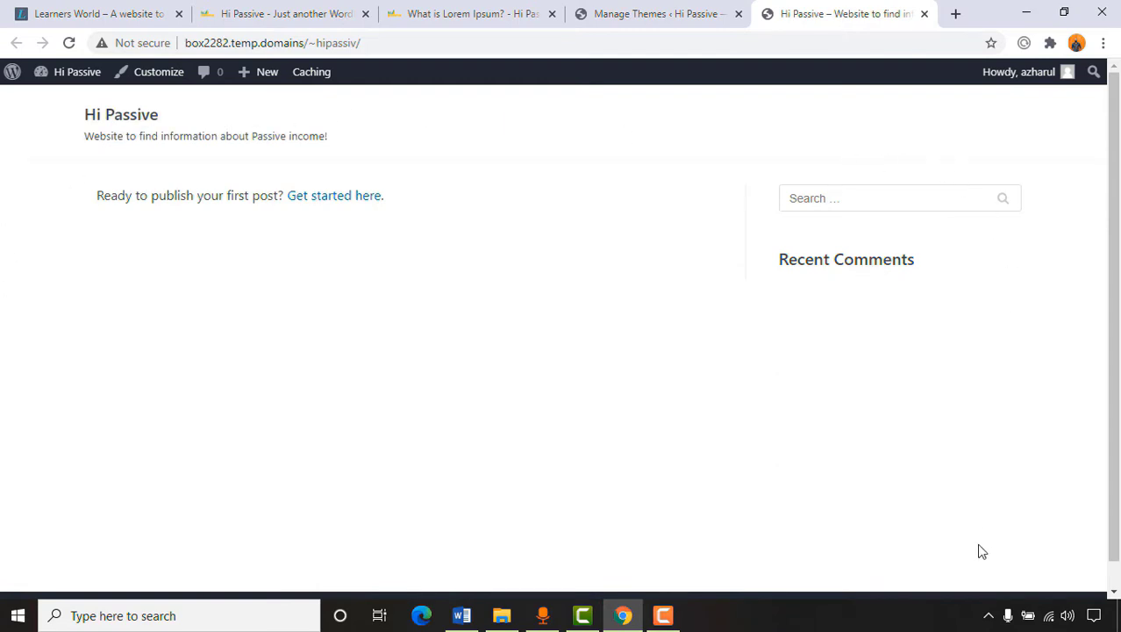
{"action": "left_click", "coordinate": [636, 9]}
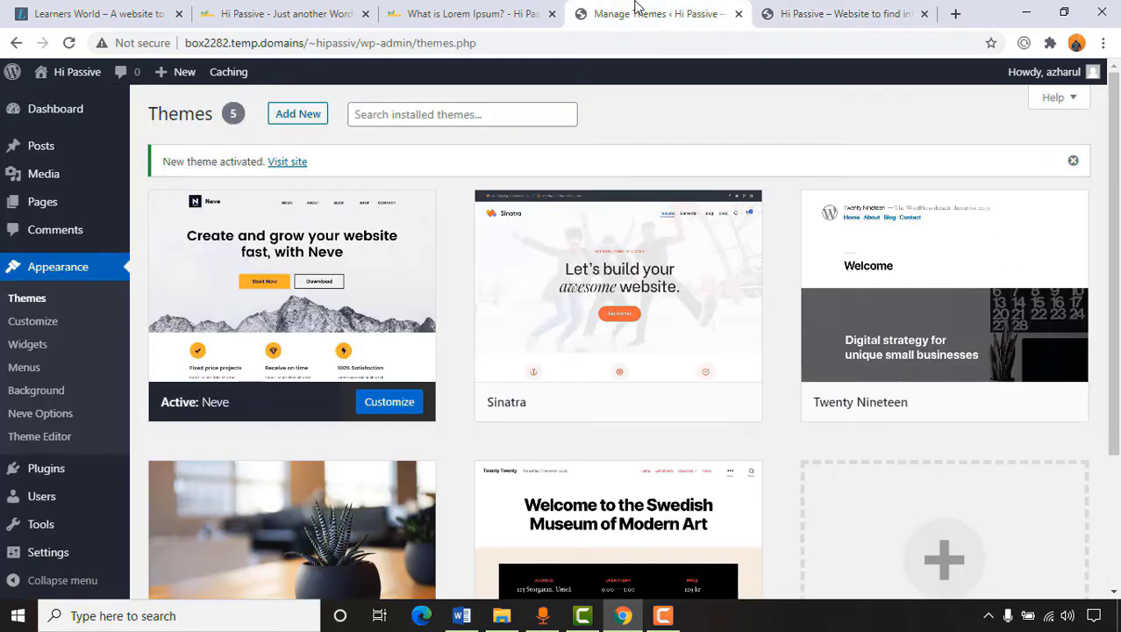
{"action": "left_click", "coordinate": [38, 324]}
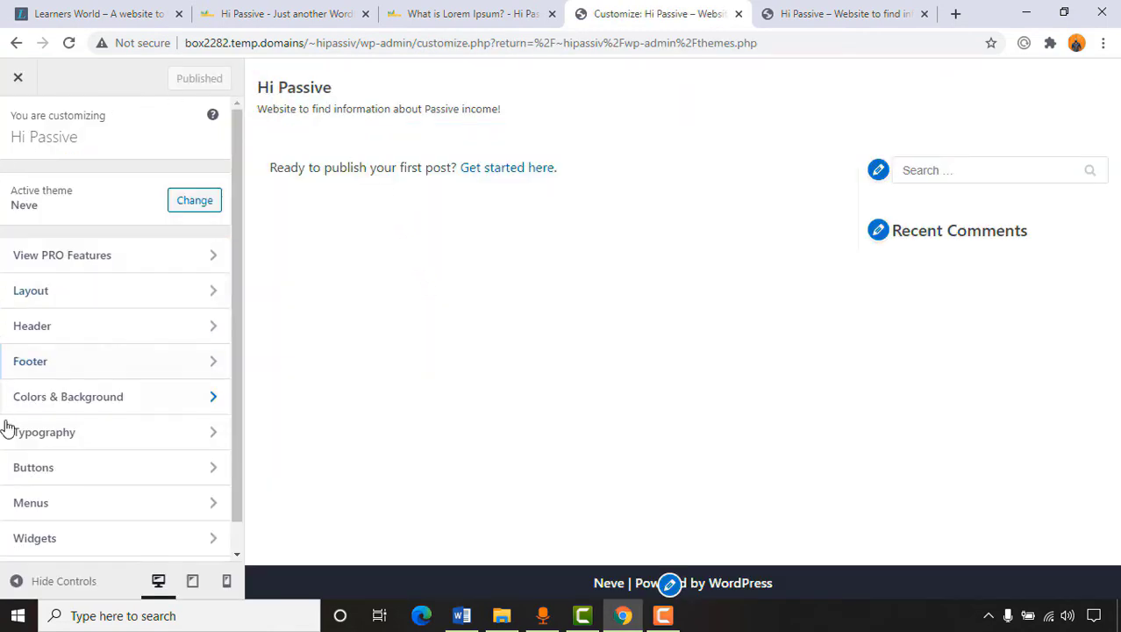
- Upload the hi-passive logo image from Header > Logo & Site Identity
{"action": "scroll", "coordinate": [140, 447], "scroll_direction": "down", "scroll_amount": 1}
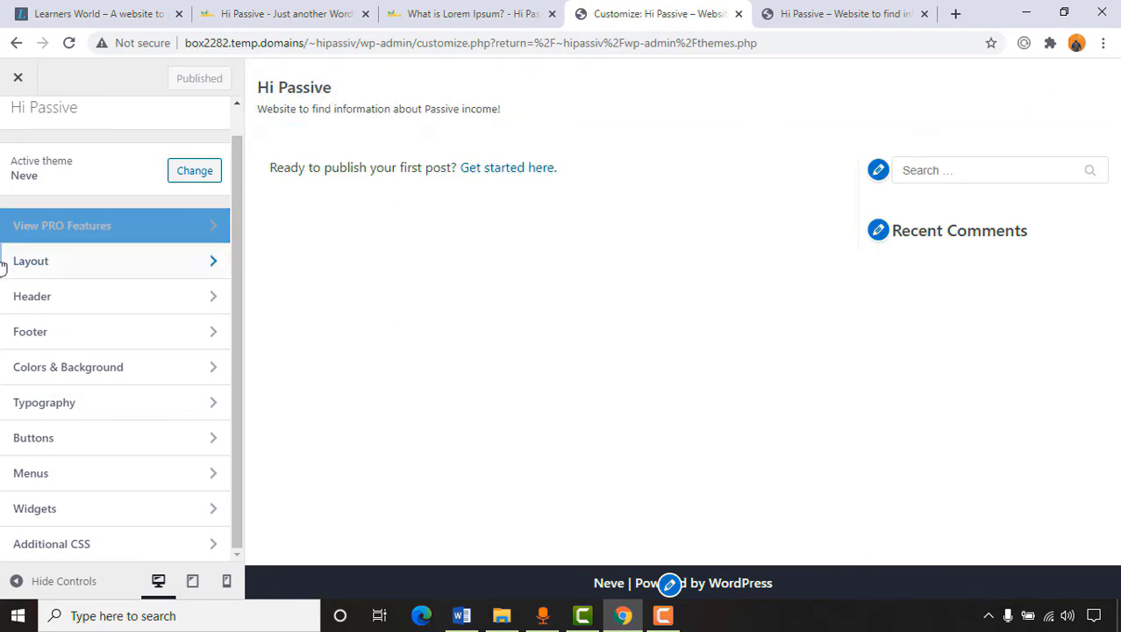
{"action": "left_click", "coordinate": [35, 301]}
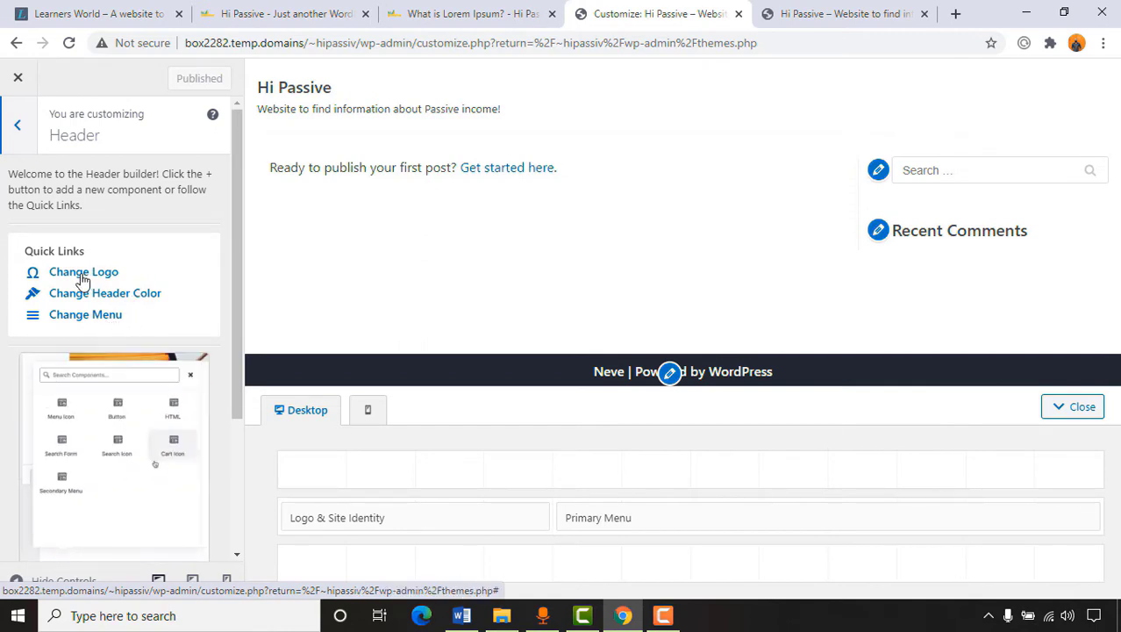
{"action": "left_click", "coordinate": [82, 273]}
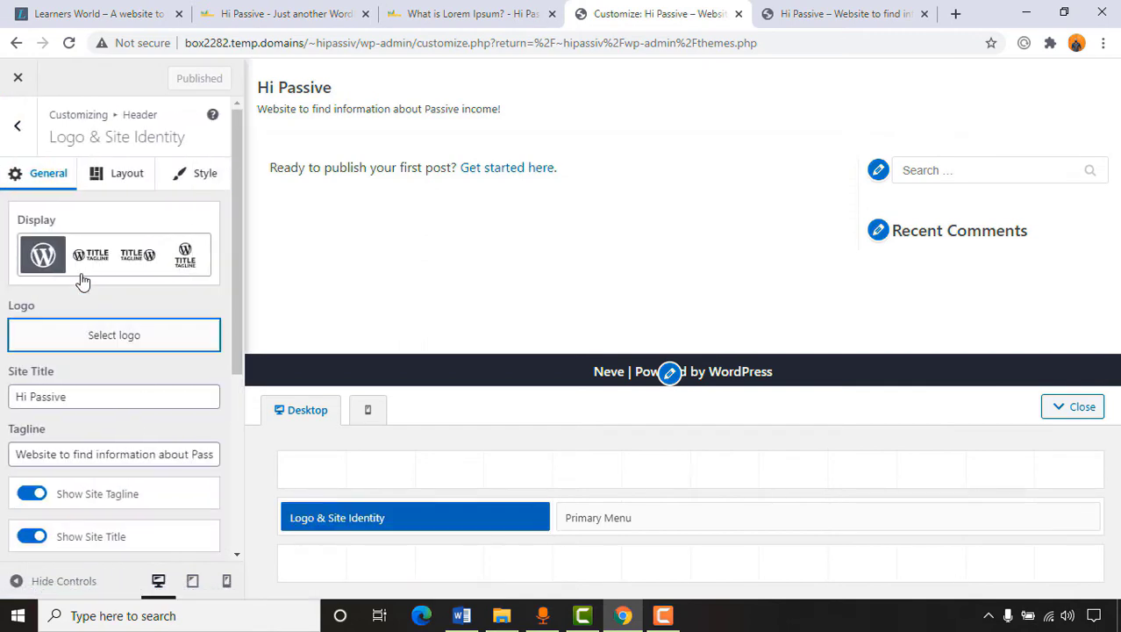
{"action": "left_click", "coordinate": [120, 346]}
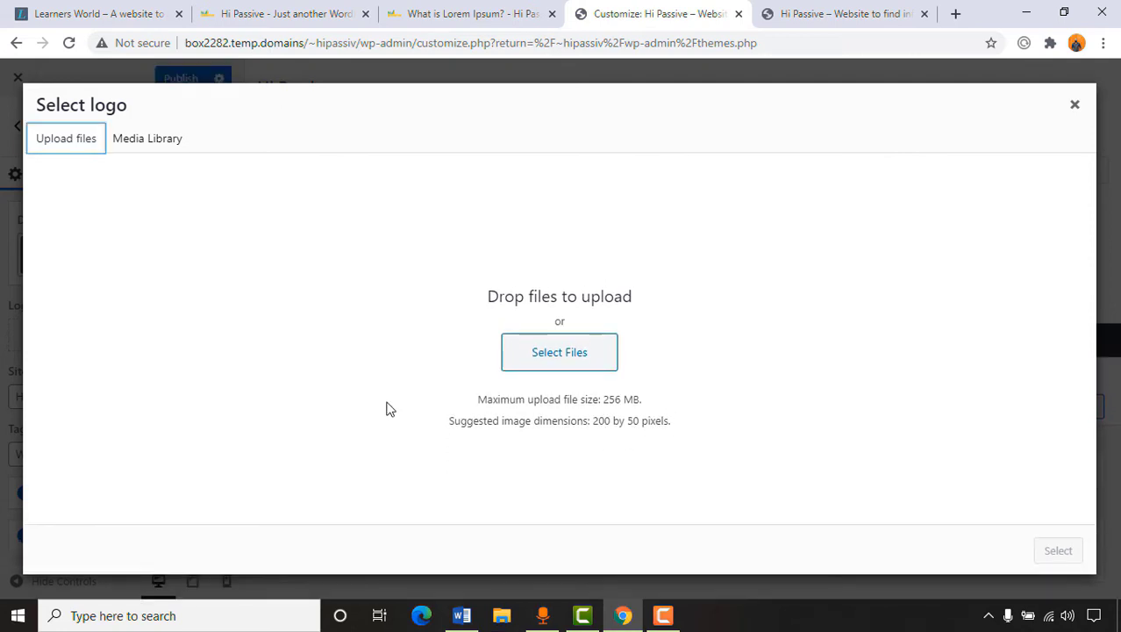
{"action": "left_click", "coordinate": [569, 372]}
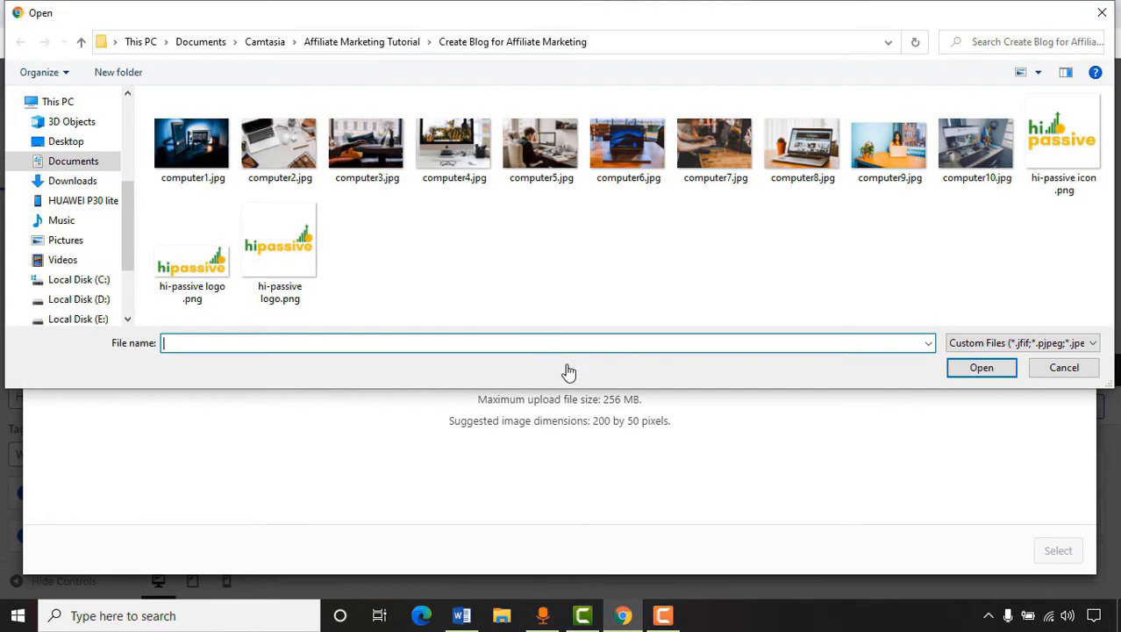
{"action": "left_click", "coordinate": [180, 274]}
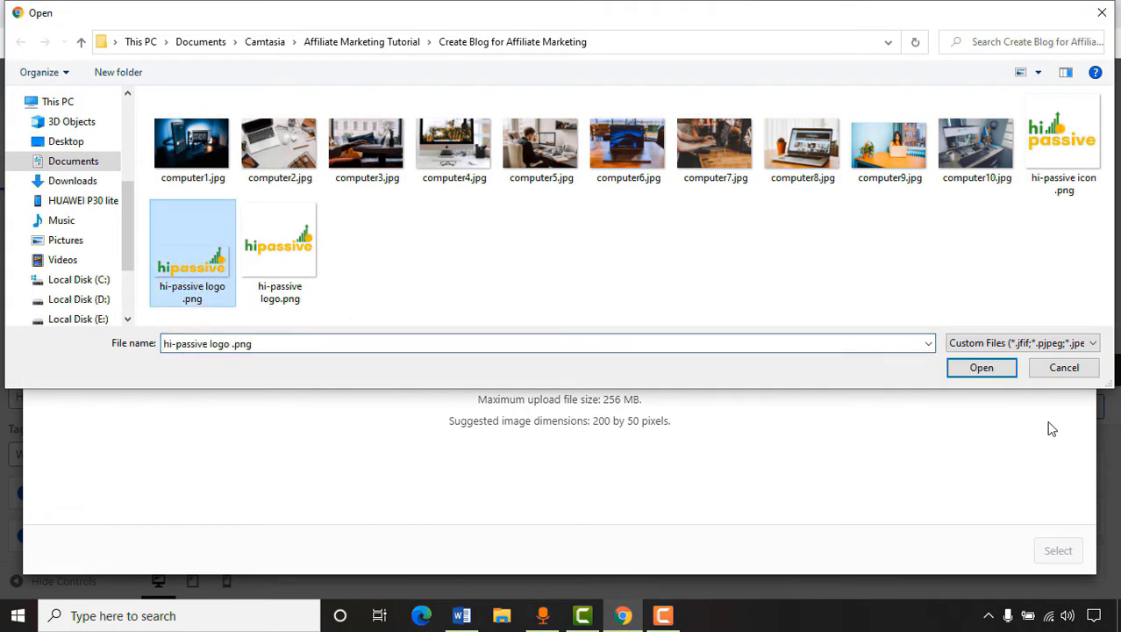
{"action": "left_click", "coordinate": [995, 373]}
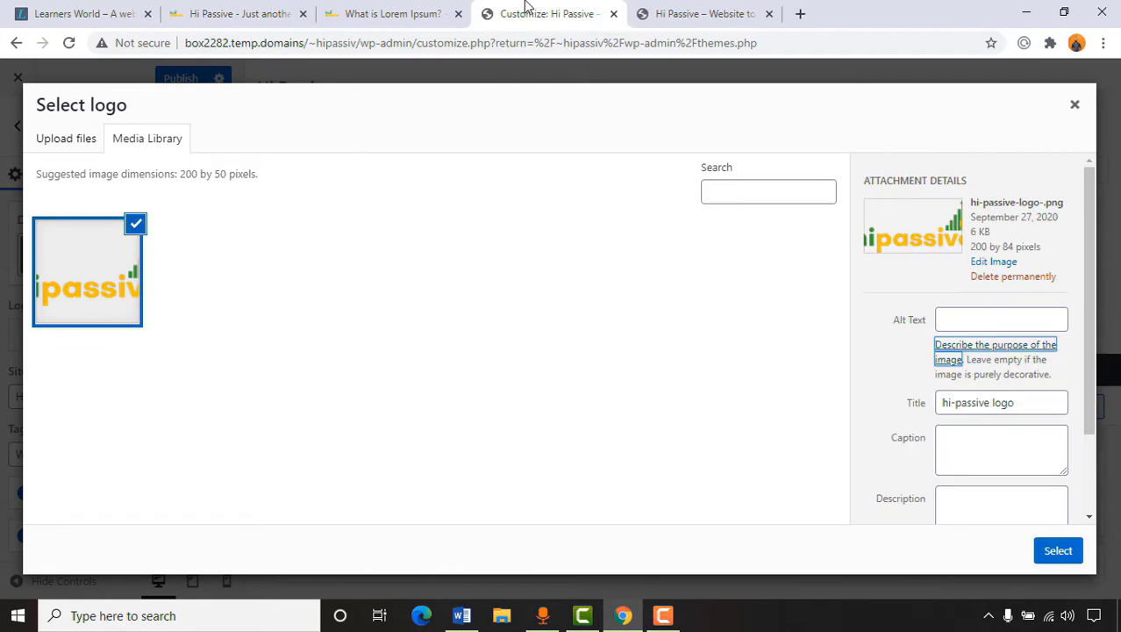
- Give the logo alt text 'hi passive website logo' and use it uncropped
{"action": "left_click", "coordinate": [965, 320]}
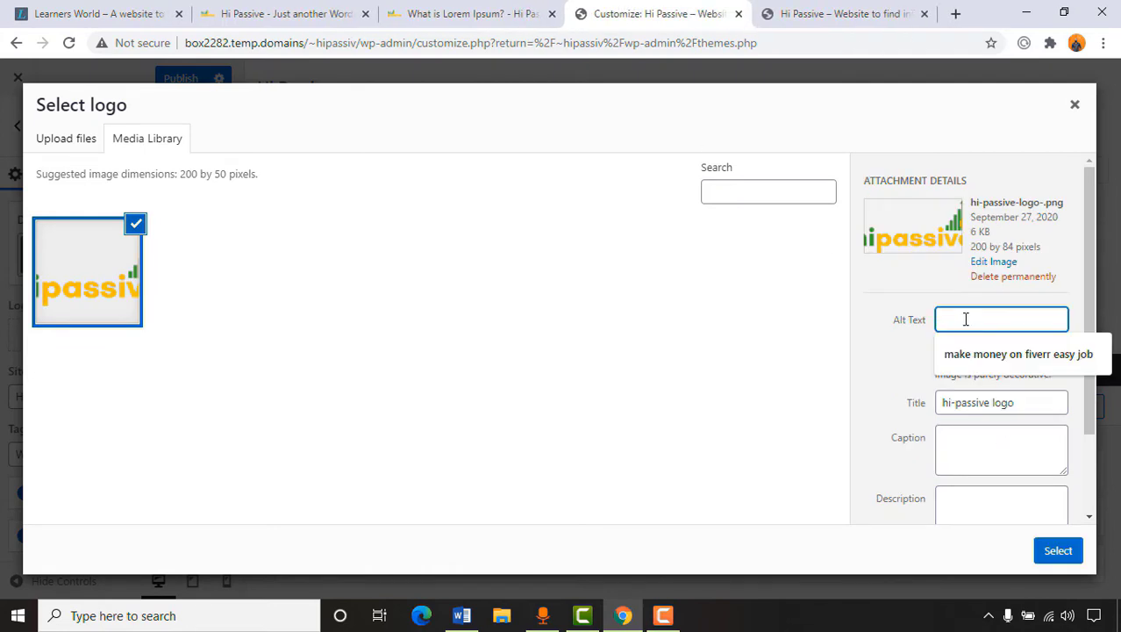
{"action": "type", "text": "hi passive website logo"}
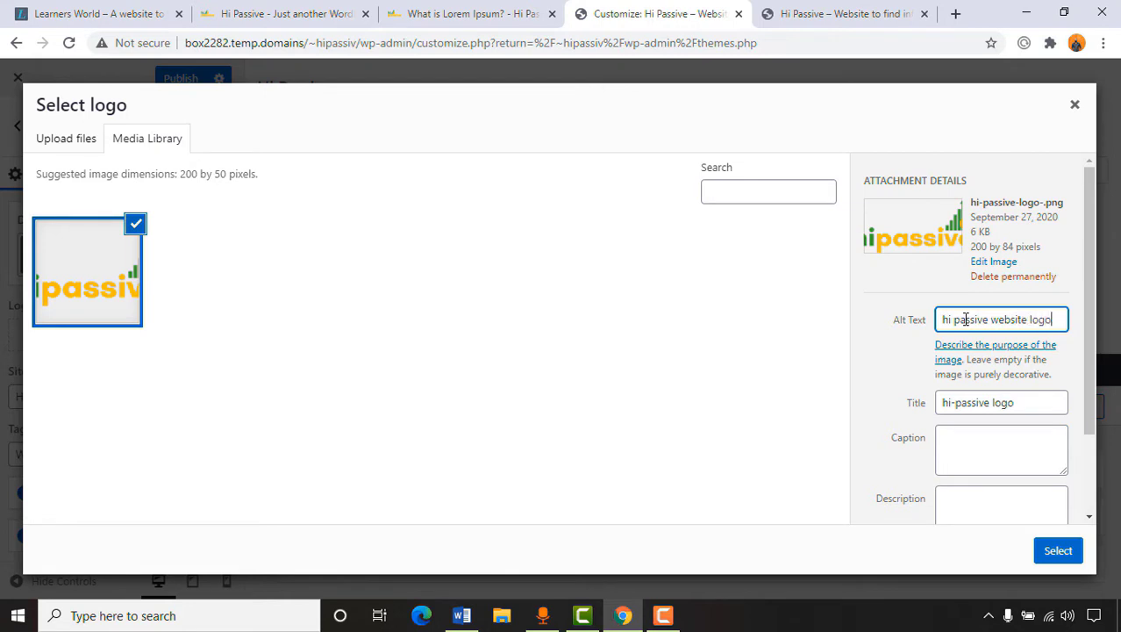
{"action": "left_click", "coordinate": [1060, 551]}
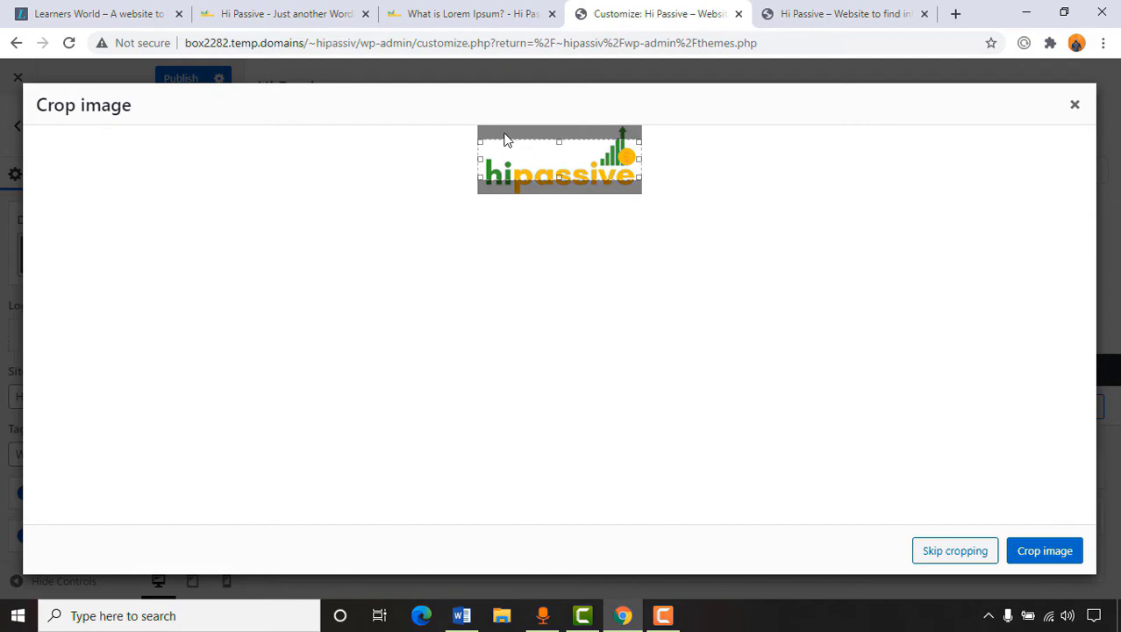
{"action": "left_click", "coordinate": [955, 549]}
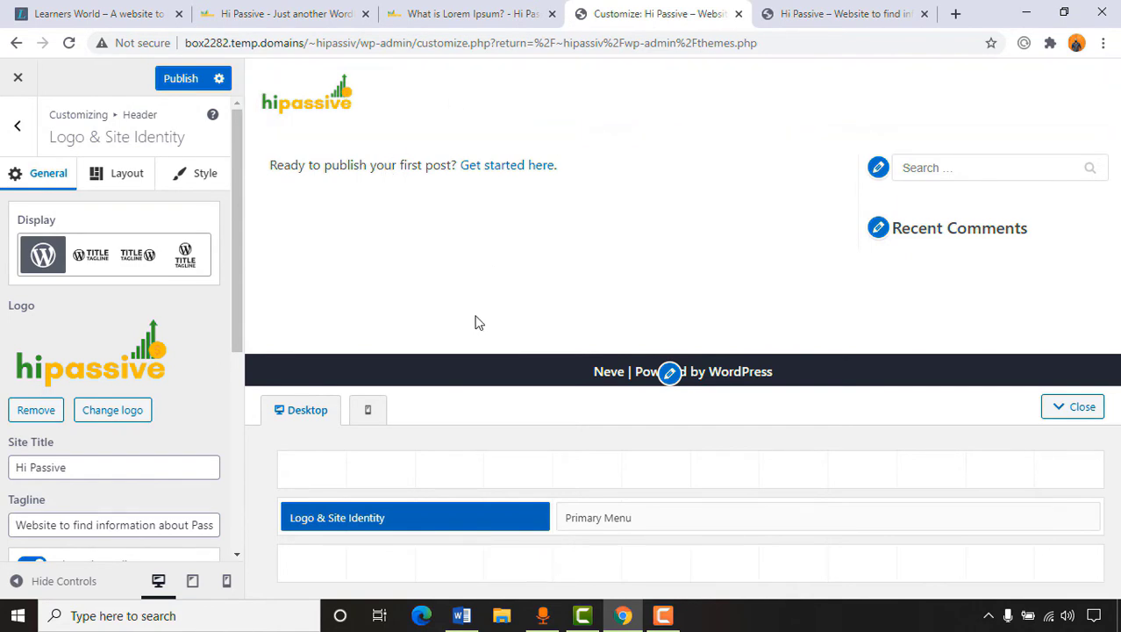
- Switch off Show Site Tagline and Show Site Title in Logo & Site Identity
{"action": "scroll", "coordinate": [110, 344], "scroll_direction": "down", "scroll_amount": 3}
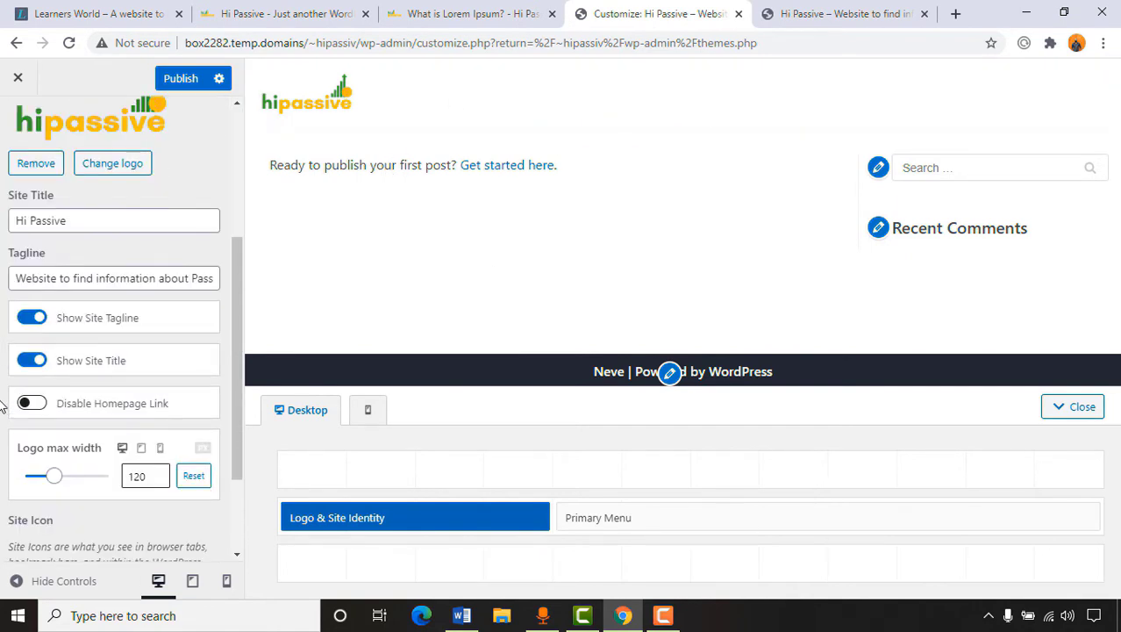
{"action": "left_click", "coordinate": [33, 319]}
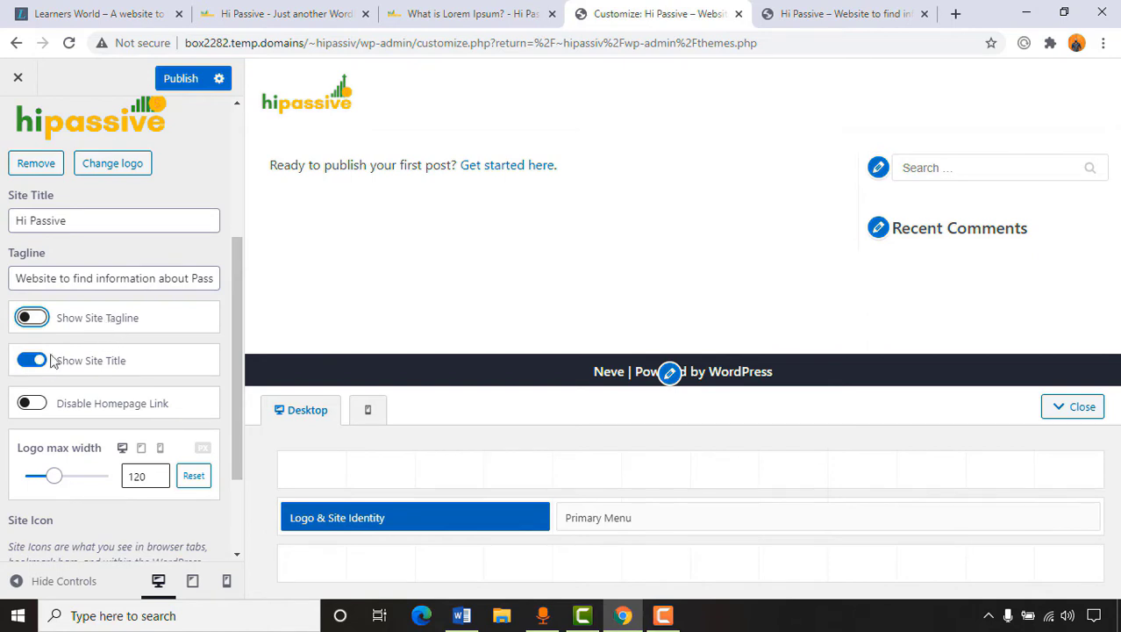
{"action": "left_click", "coordinate": [31, 367]}
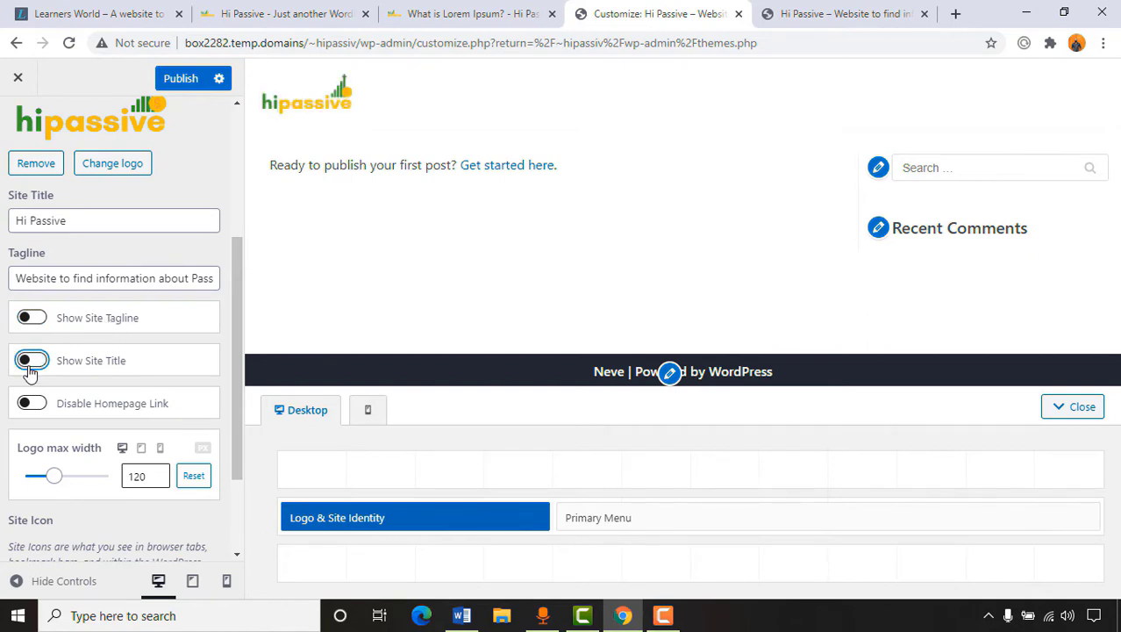
{"action": "scroll", "coordinate": [24, 500], "scroll_direction": "down", "scroll_amount": 3}
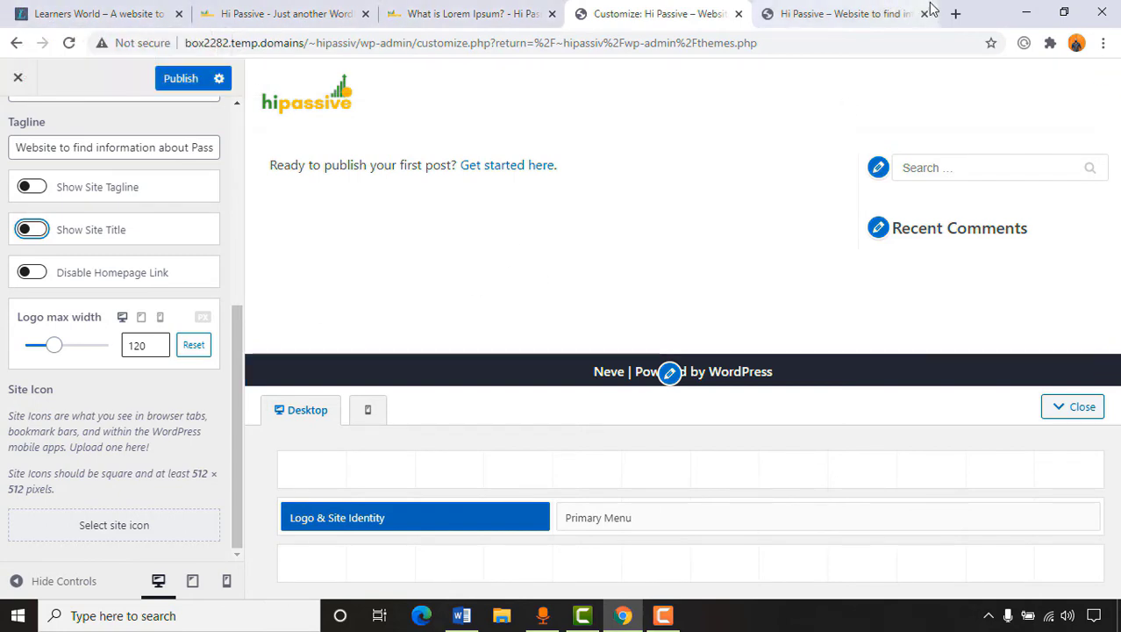
- Load youtube.com in a new tab, then close it and return to the Customizer
{"action": "left_click", "coordinate": [956, 15]}
{"action": "type", "text": "youtube.com"}
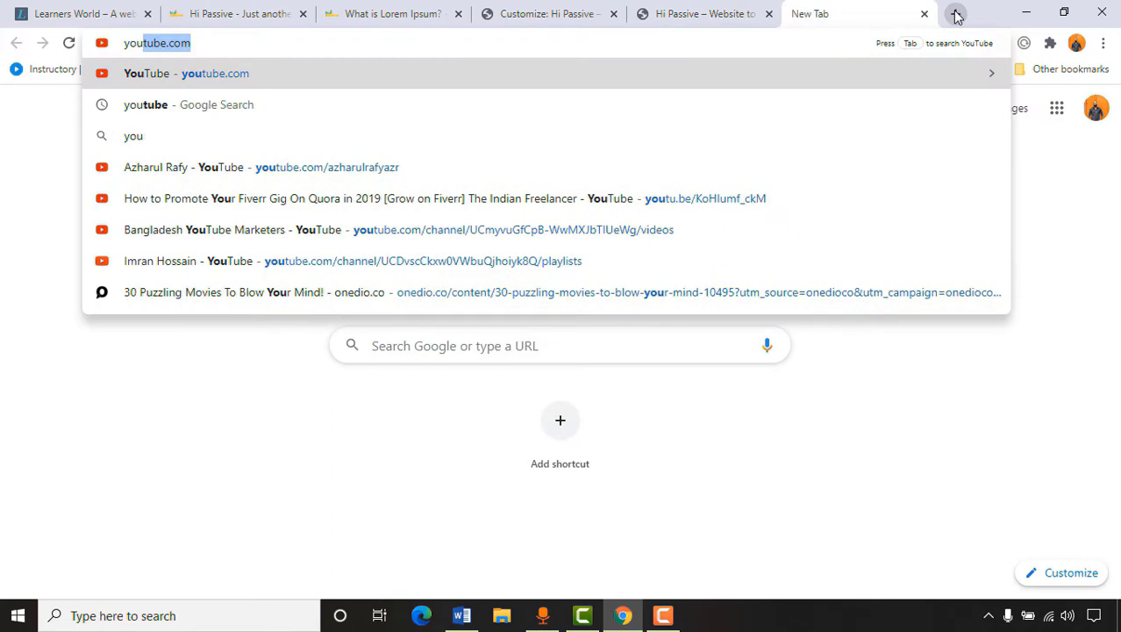
{"action": "key", "text": "Return"}
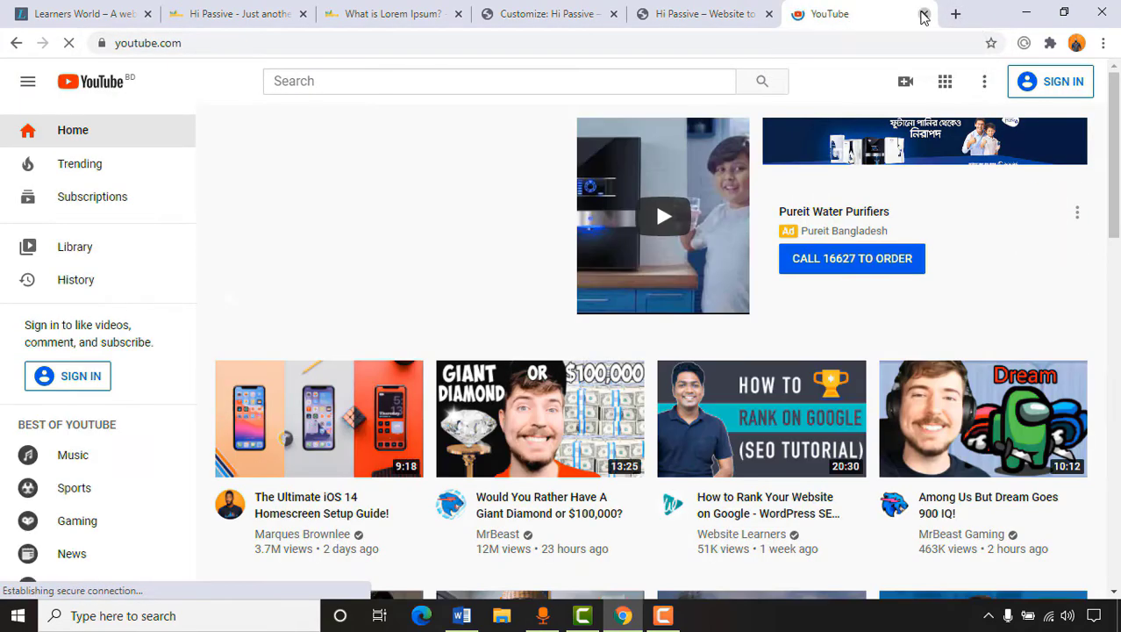
{"action": "left_click", "coordinate": [924, 14]}
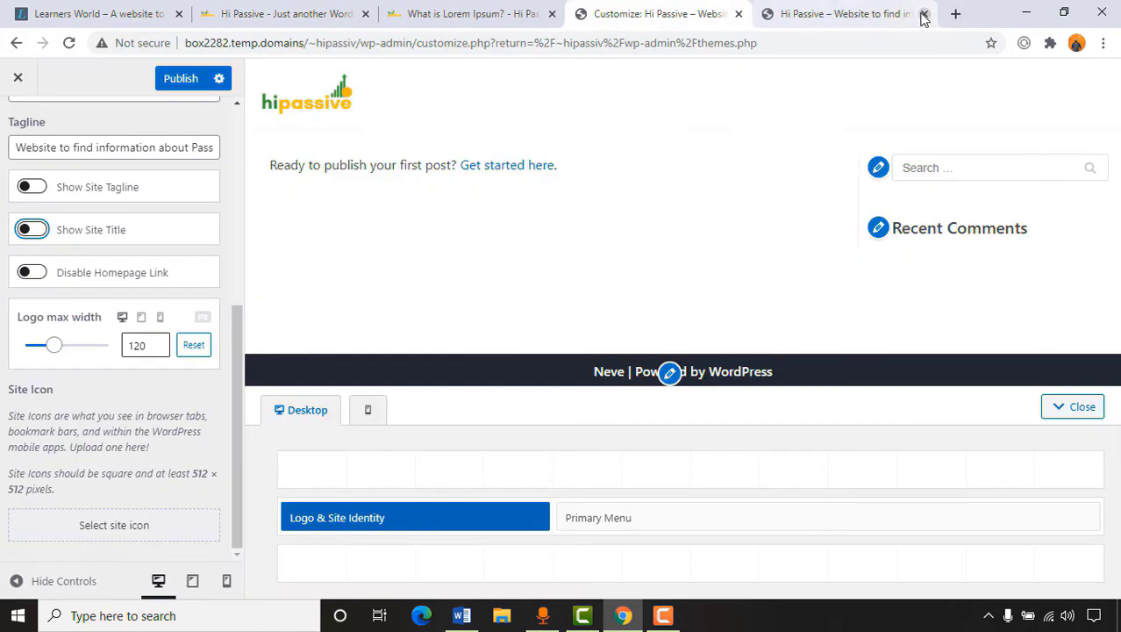
- Upload hi-passive icon.png as the site icon, alt text 'hi passive site icon', and crop it
{"action": "left_click", "coordinate": [120, 535]}
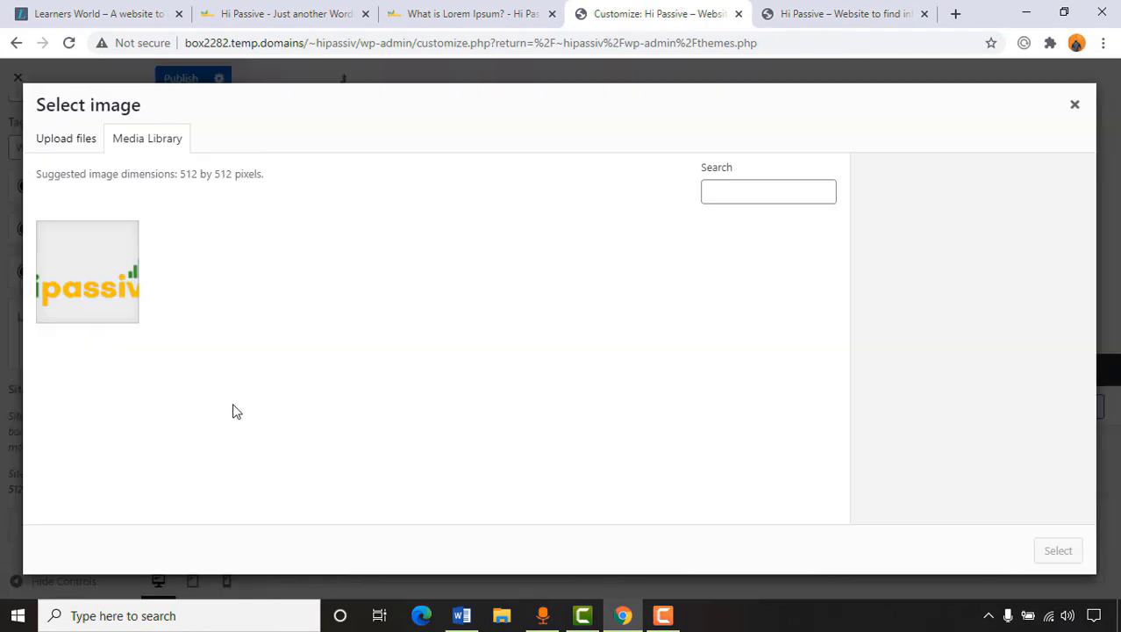
{"action": "left_click", "coordinate": [85, 151]}
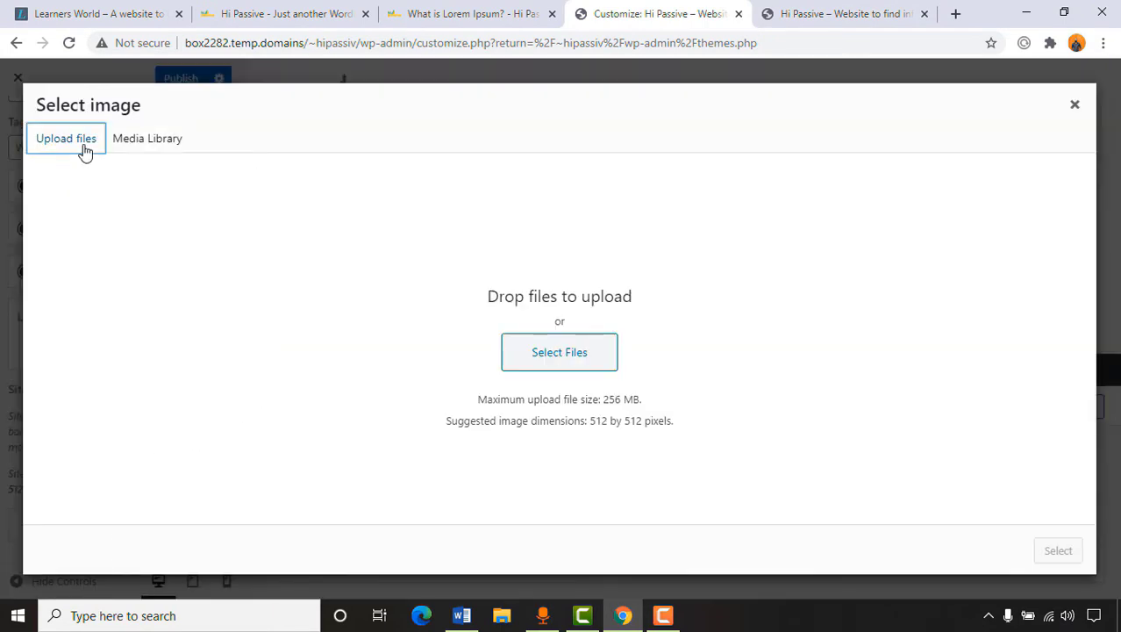
{"action": "left_click", "coordinate": [532, 363]}
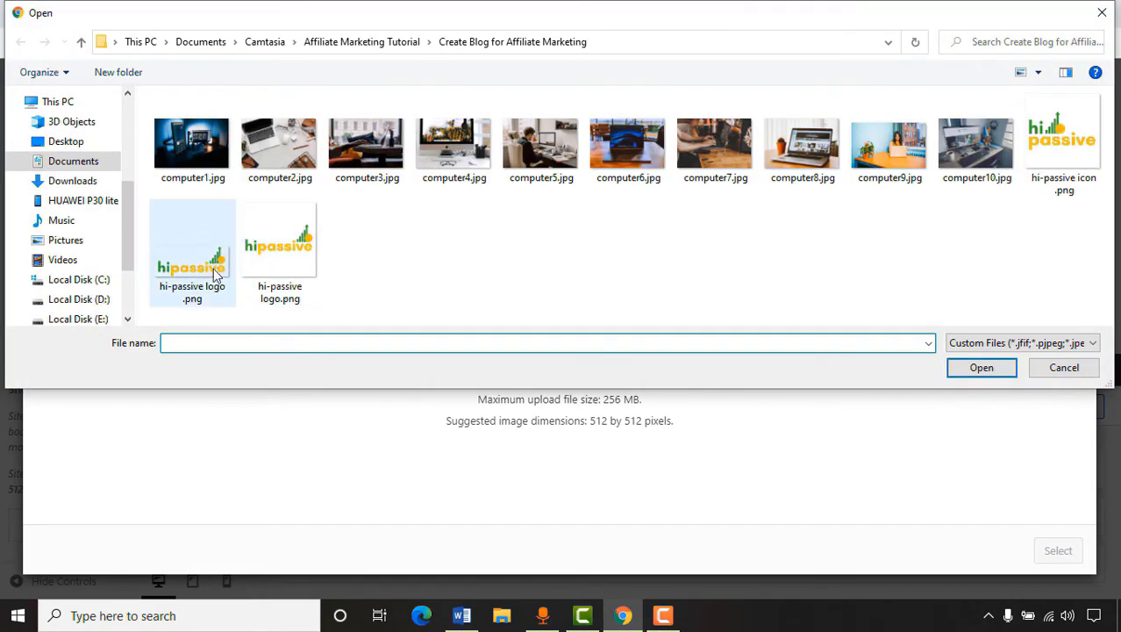
{"action": "left_click", "coordinate": [1073, 190]}
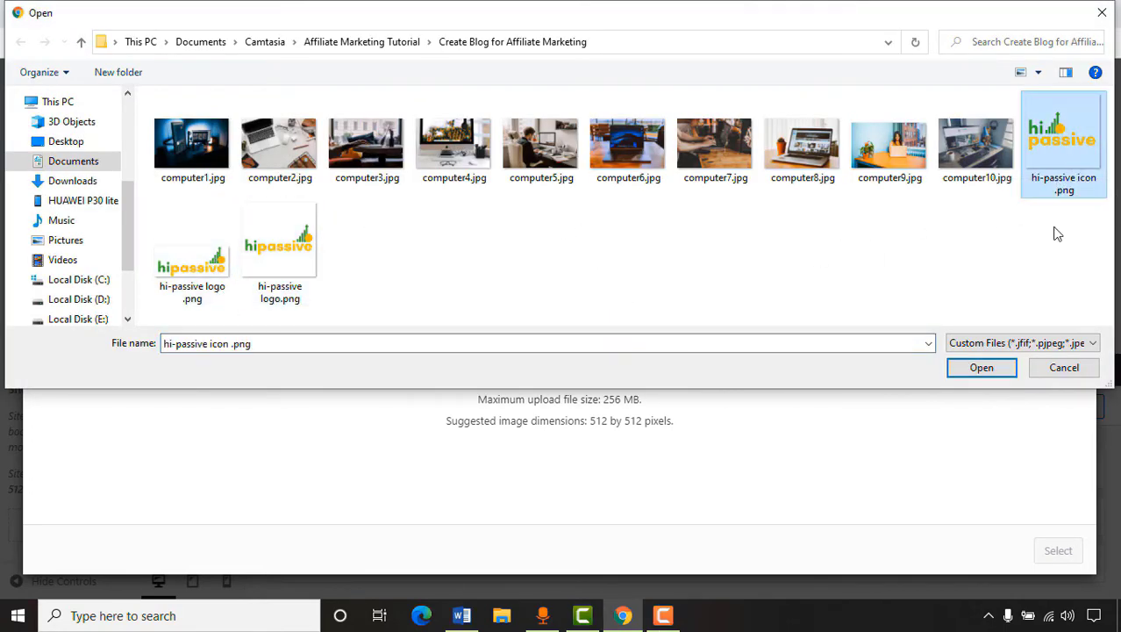
{"action": "left_click", "coordinate": [981, 369]}
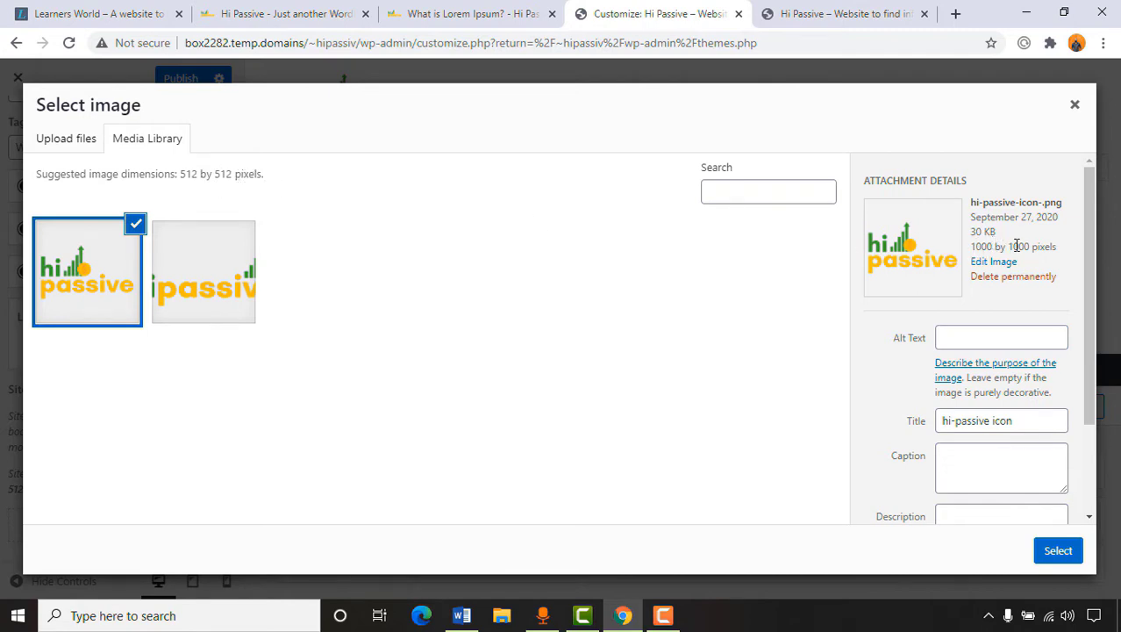
{"action": "left_click", "coordinate": [974, 339]}
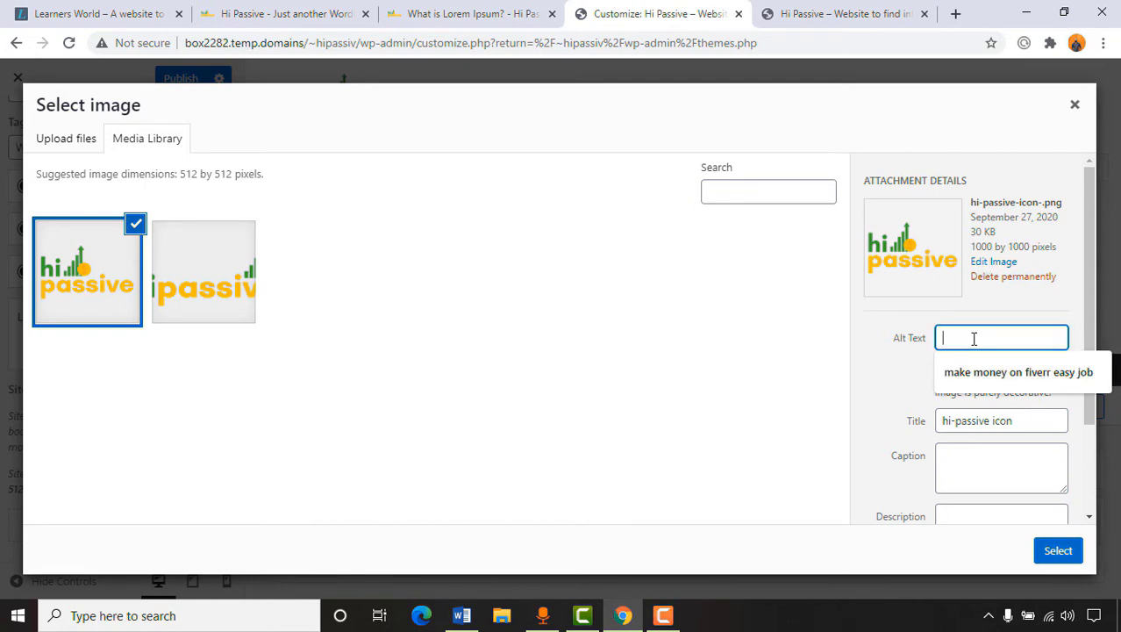
{"action": "type", "text": "hi passive site icon"}
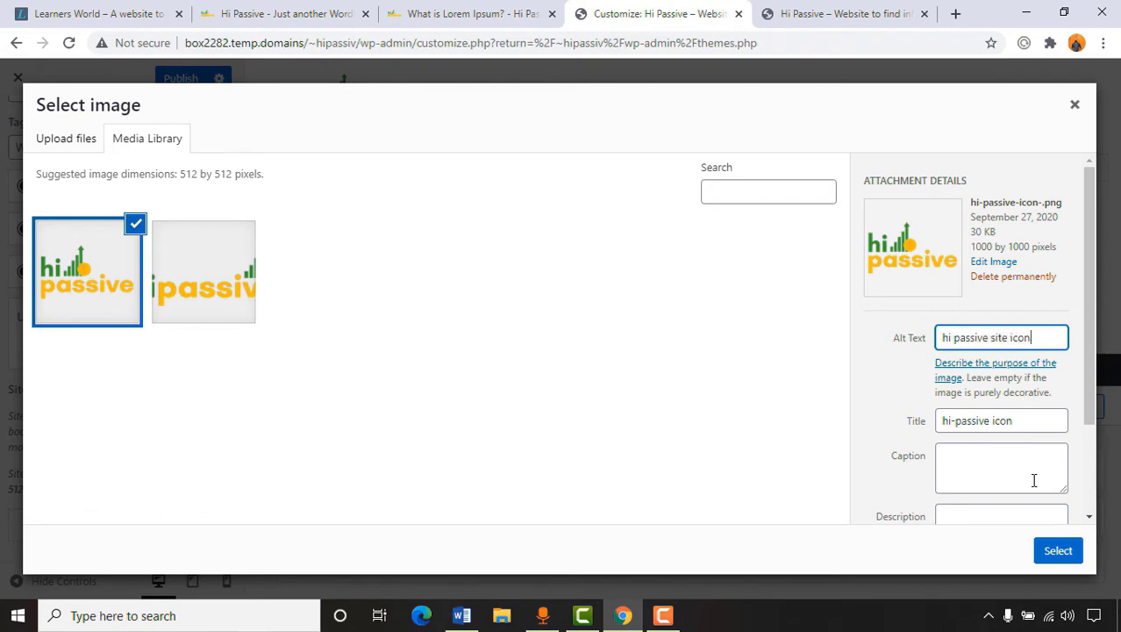
{"action": "left_click", "coordinate": [1057, 550]}
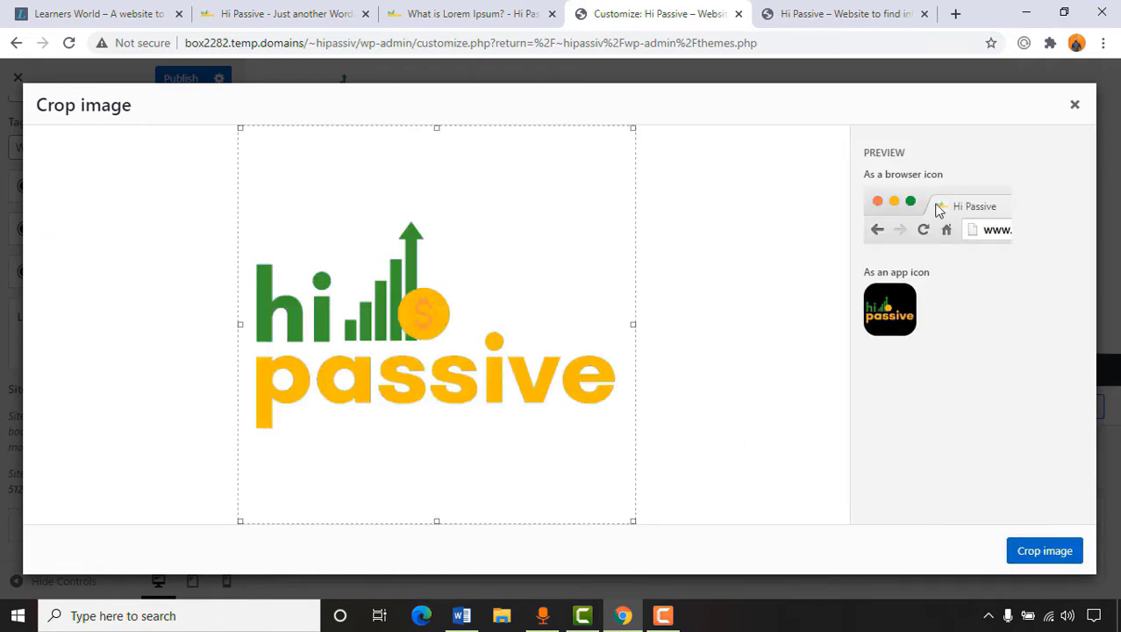
{"action": "left_click", "coordinate": [1044, 551]}
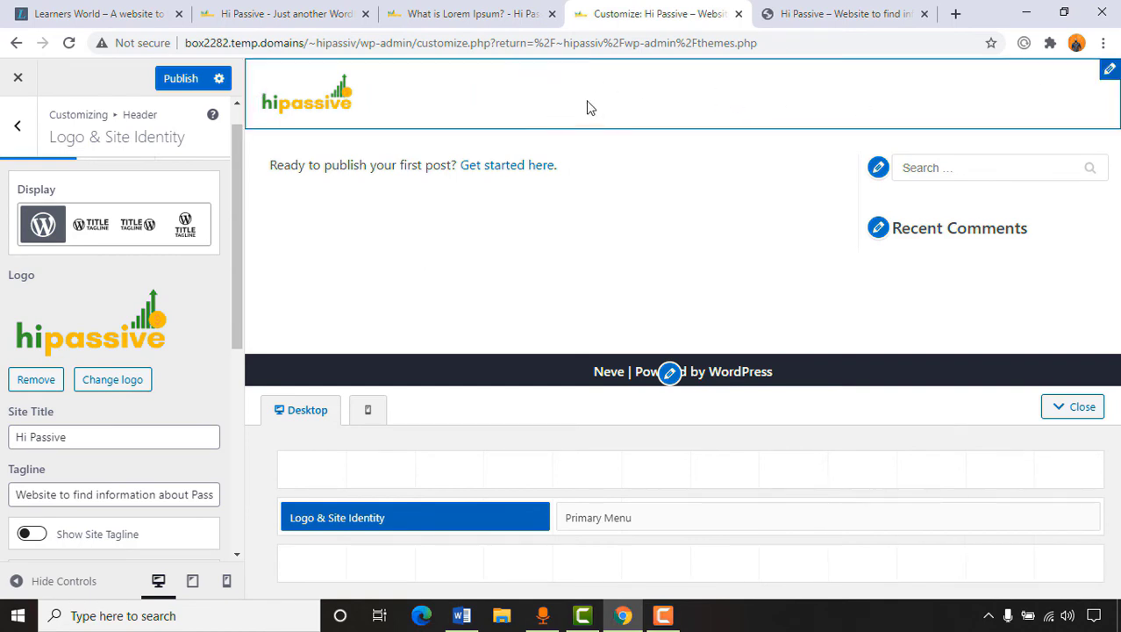
- Show the Header Main row's Style settings, then switch to the What is Lorem Ipsum? article
{"action": "left_click", "coordinate": [1109, 72]}
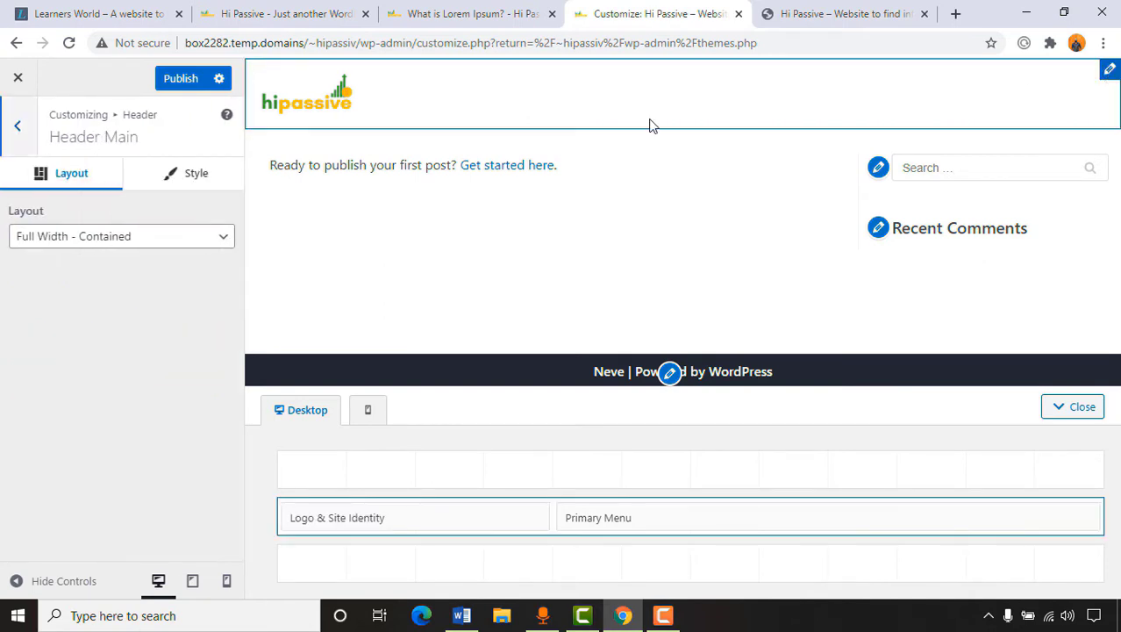
{"action": "left_click", "coordinate": [193, 183]}
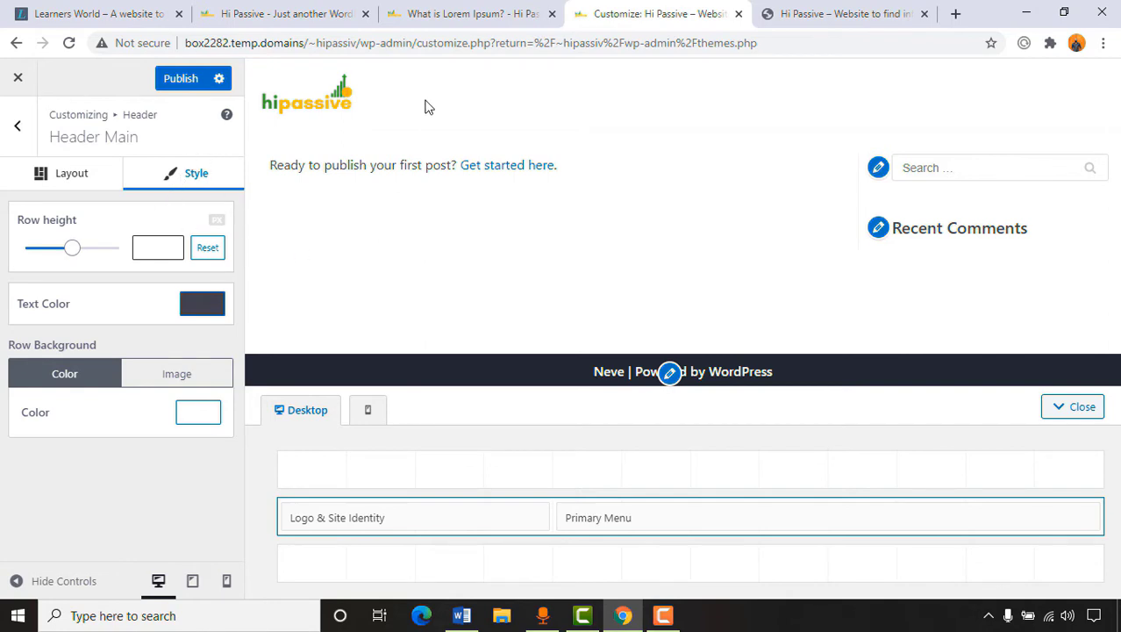
{"action": "left_click", "coordinate": [421, 9]}
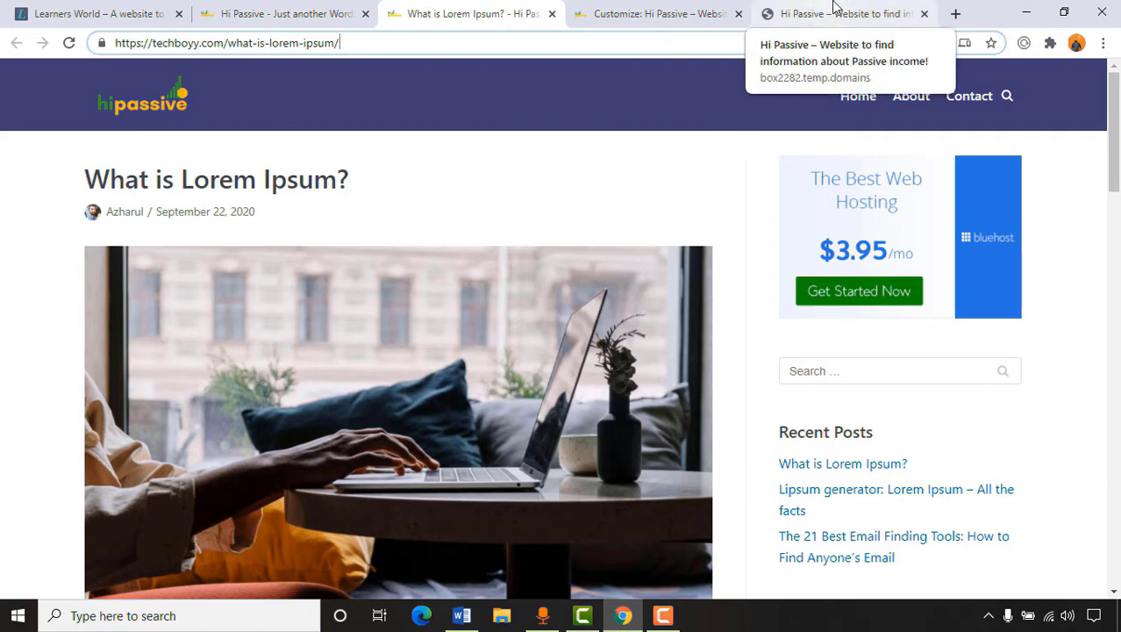
- Search 'pixie color picker' and download Pixie's portable version from the Nattyware page
{"action": "left_click", "coordinate": [956, 13]}
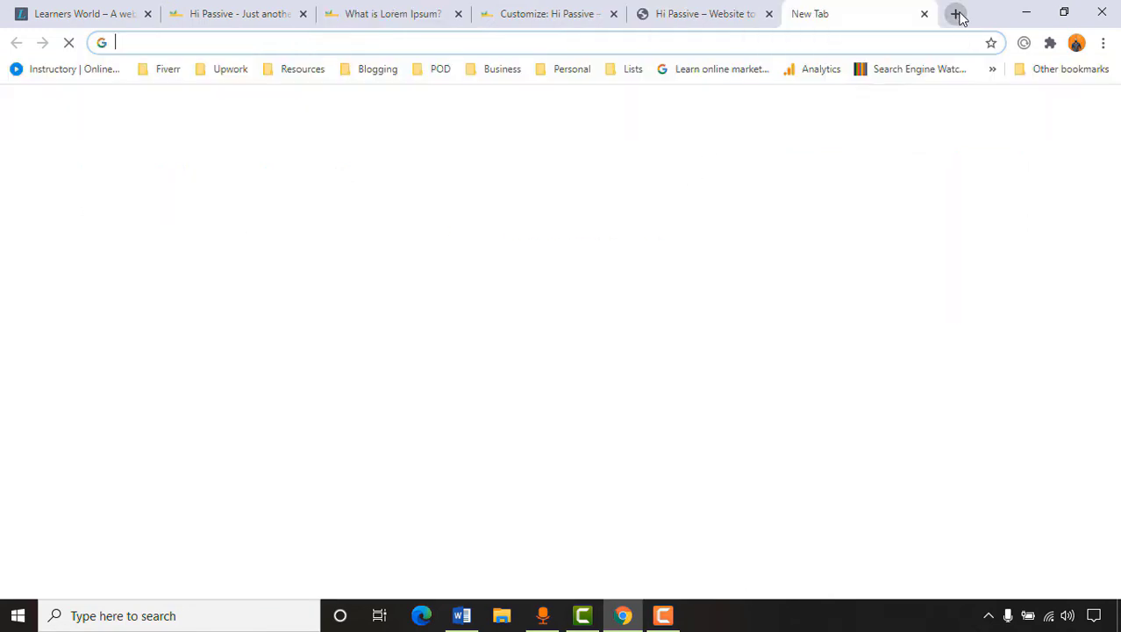
{"action": "type", "text": "p"}
{"action": "type", "text": "i"}
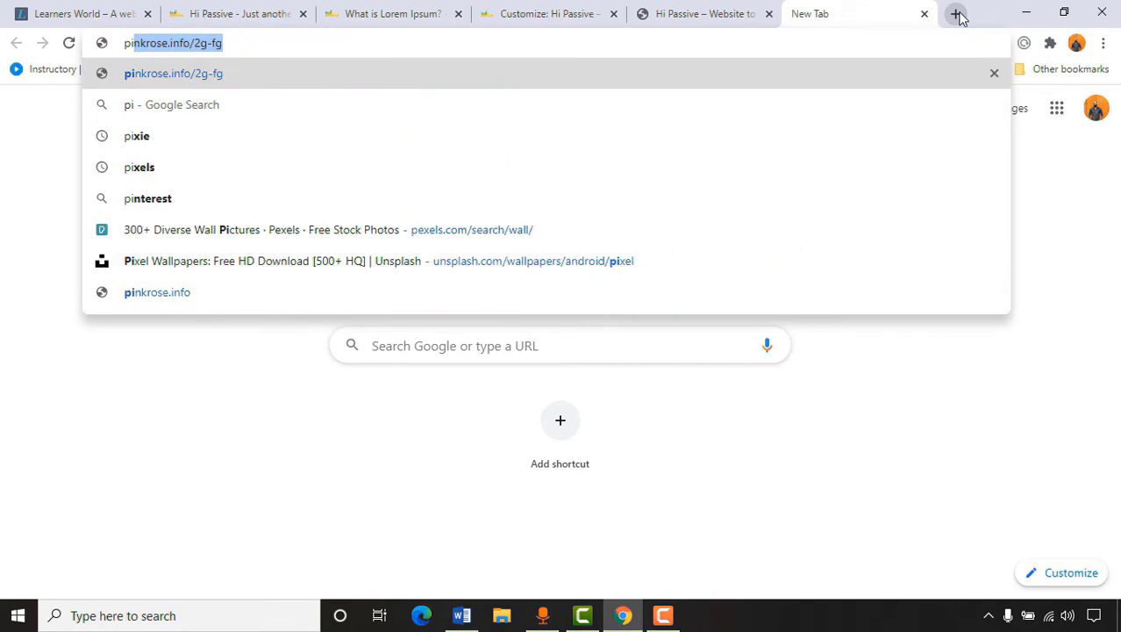
{"action": "type", "text": "xie color"}
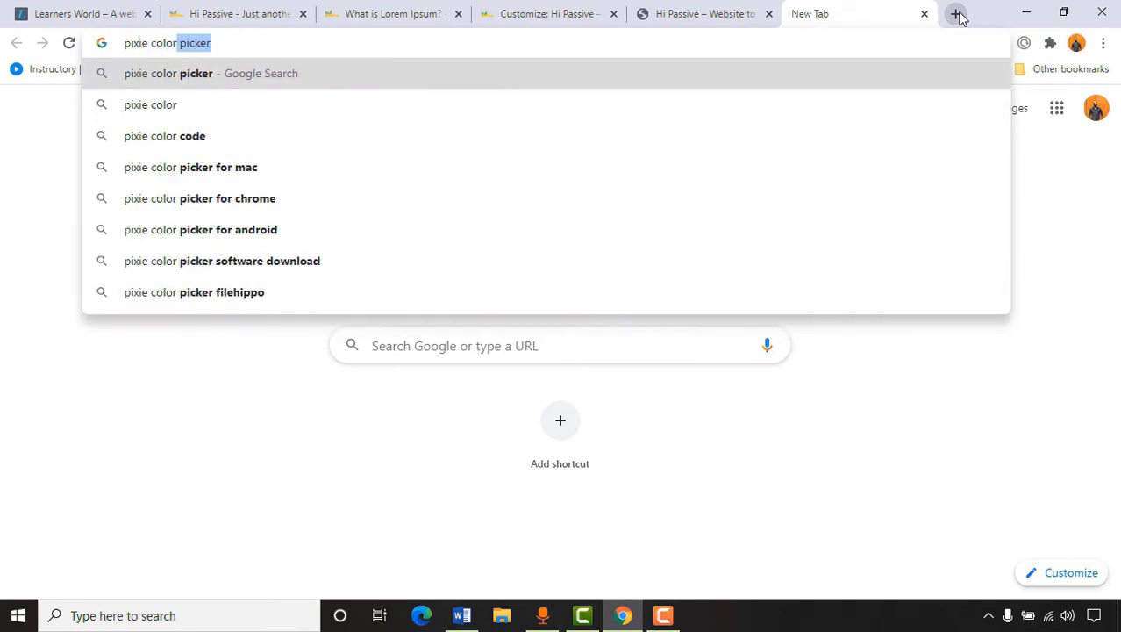
{"action": "key", "text": "Return"}
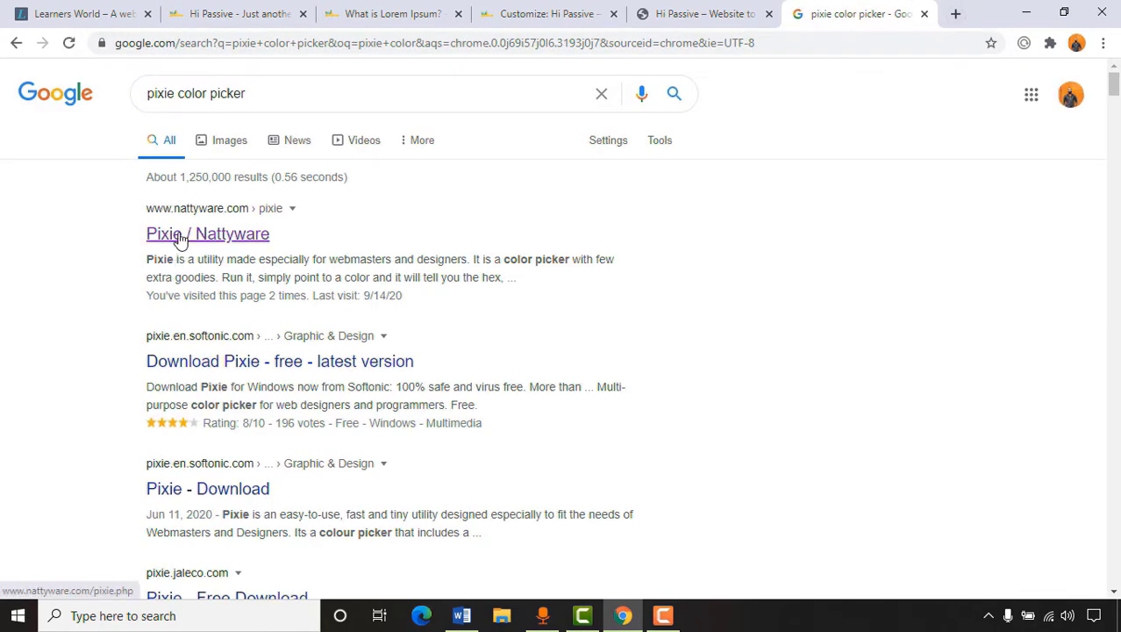
{"action": "left_click", "coordinate": [175, 234]}
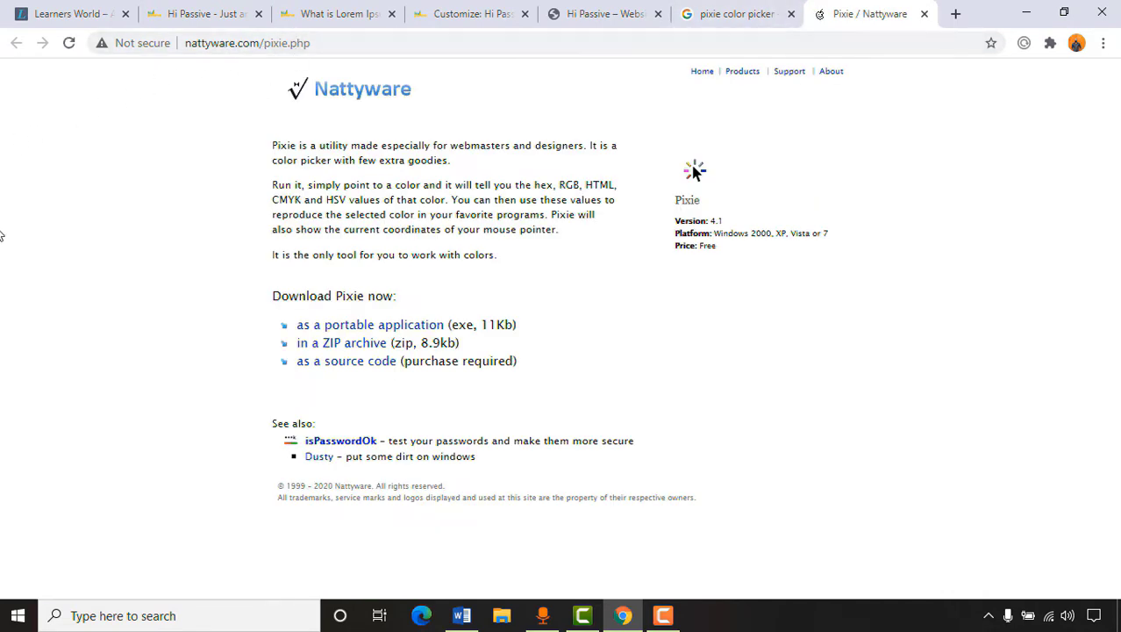
{"action": "left_click", "coordinate": [322, 325]}
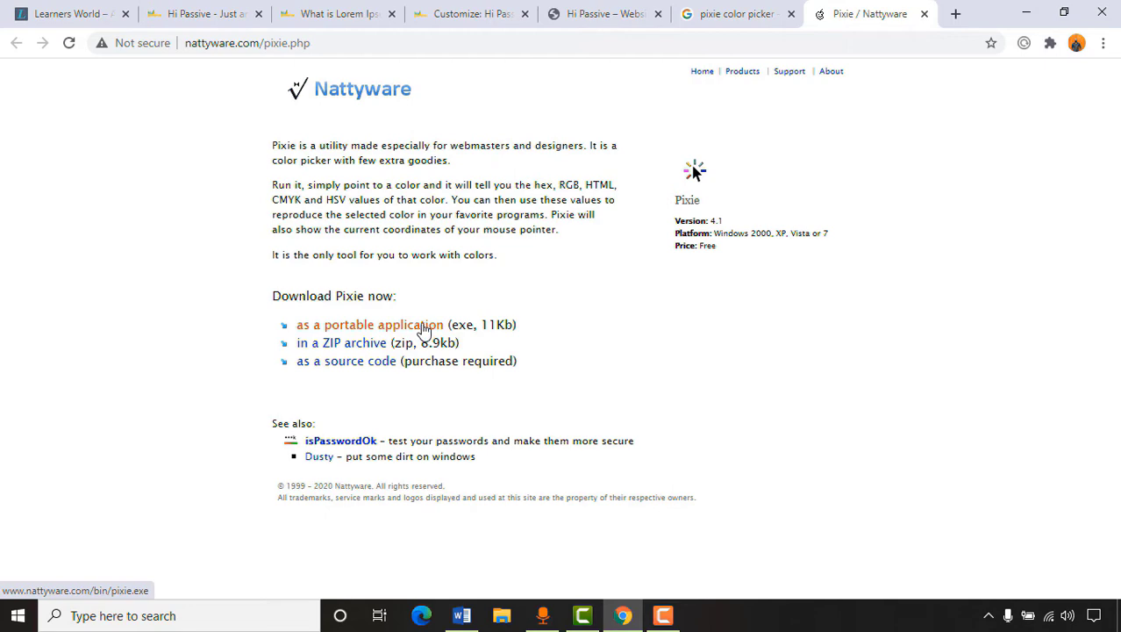
- Close the Pixie page and search results, returning to the Hi Passive site
{"action": "left_click", "coordinate": [924, 14]}
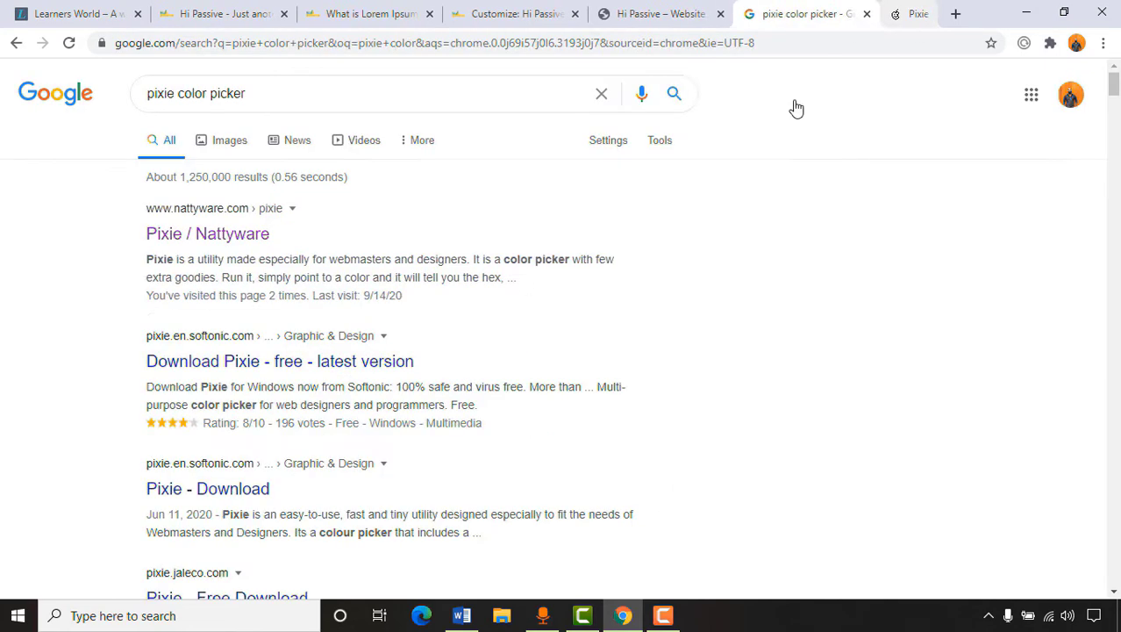
{"action": "left_click", "coordinate": [233, 617]}
{"action": "left_click", "coordinate": [923, 14]}
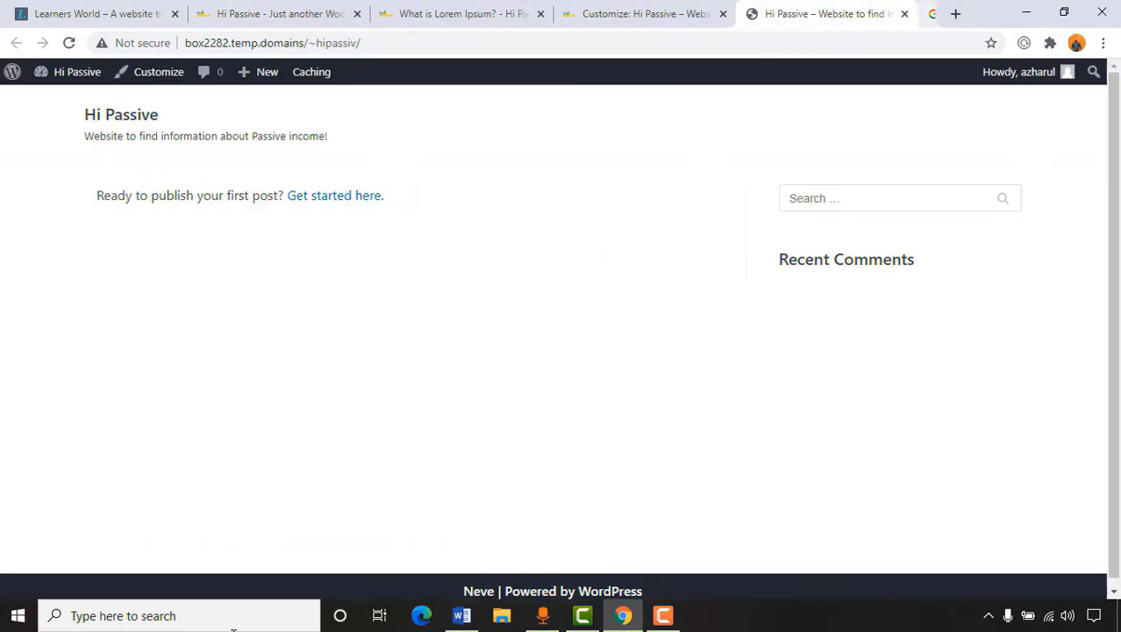
- Launch the Pixie colour picker and sample the purple header colour on the What is Lorem Ipsum? article
{"action": "left_click", "coordinate": [200, 619]}
{"action": "type", "text": "pixi"}
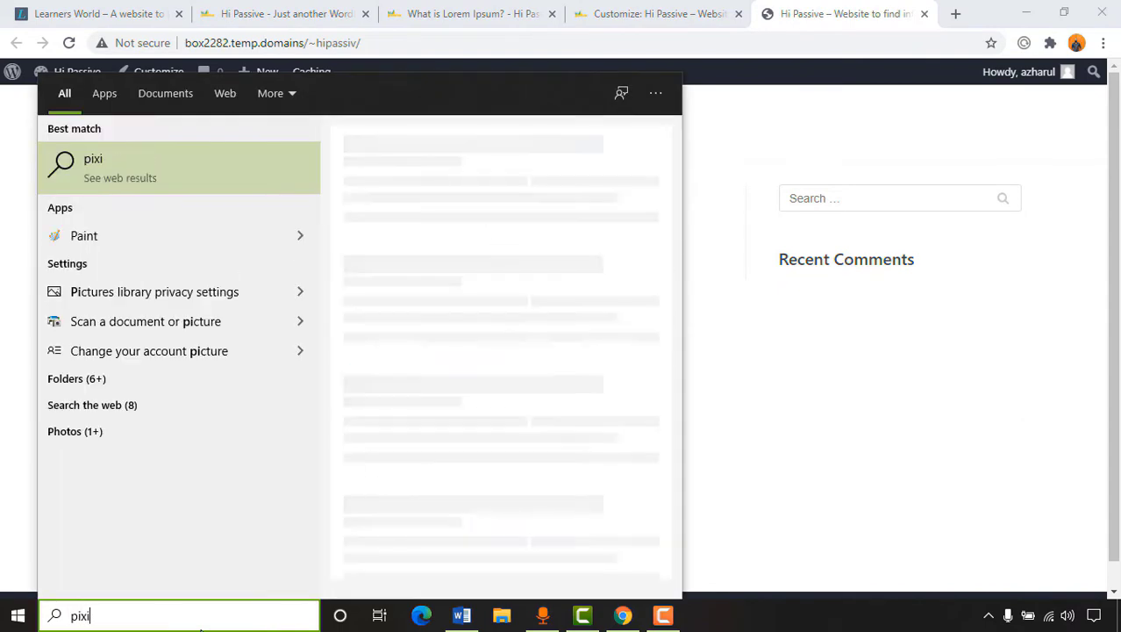
{"action": "type", "text": "e"}
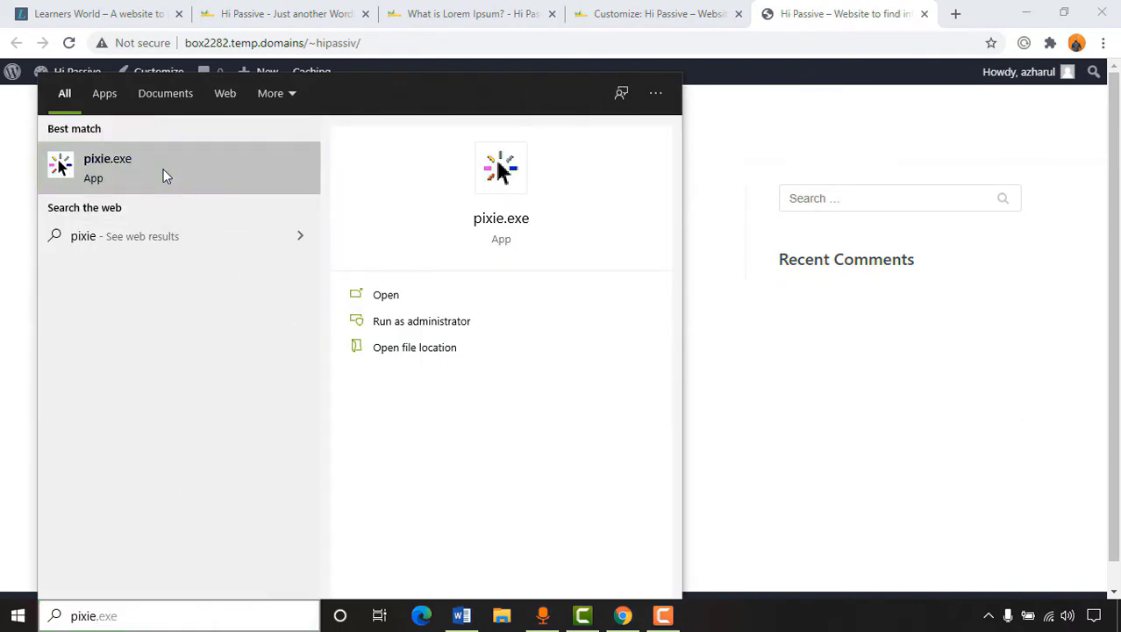
{"action": "left_click", "coordinate": [869, 374]}
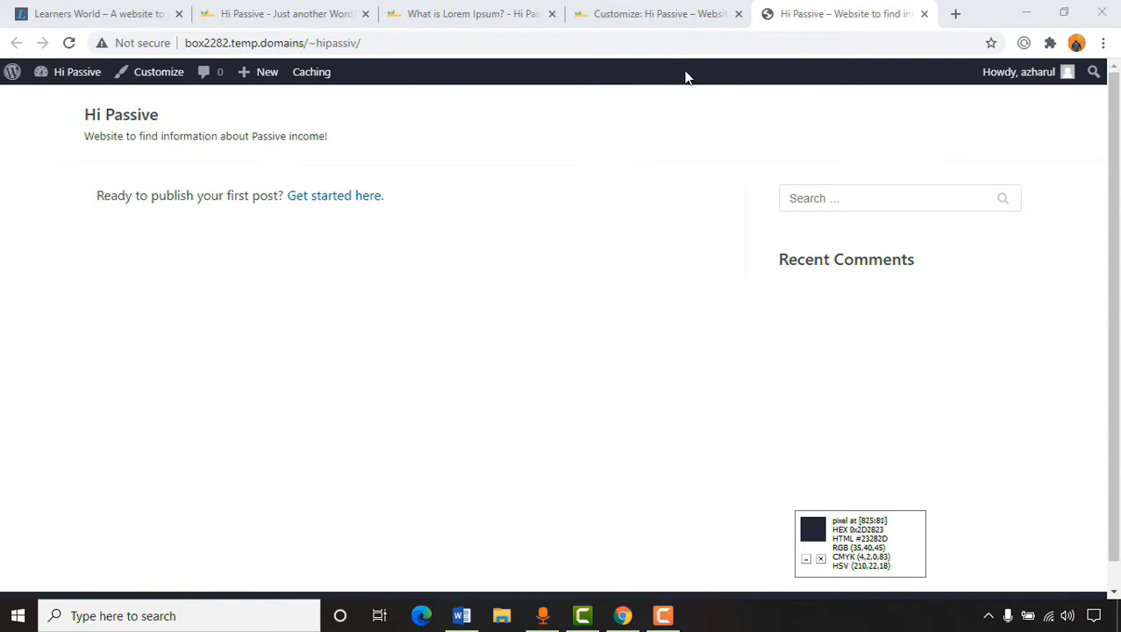
{"action": "left_click", "coordinate": [649, 8]}
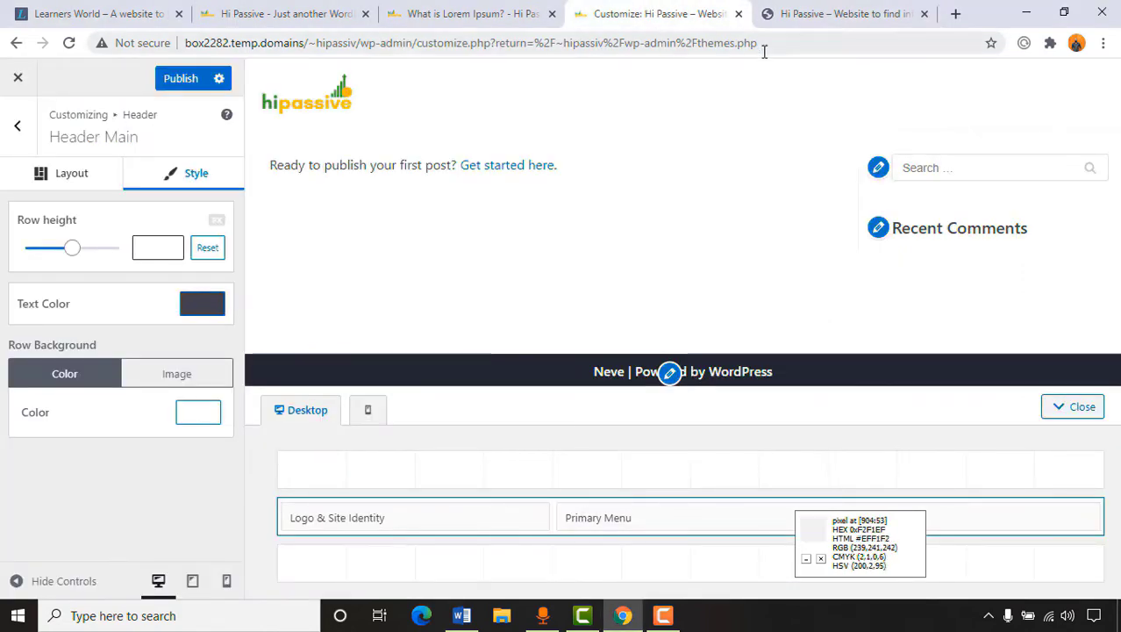
{"action": "left_click", "coordinate": [474, 13]}
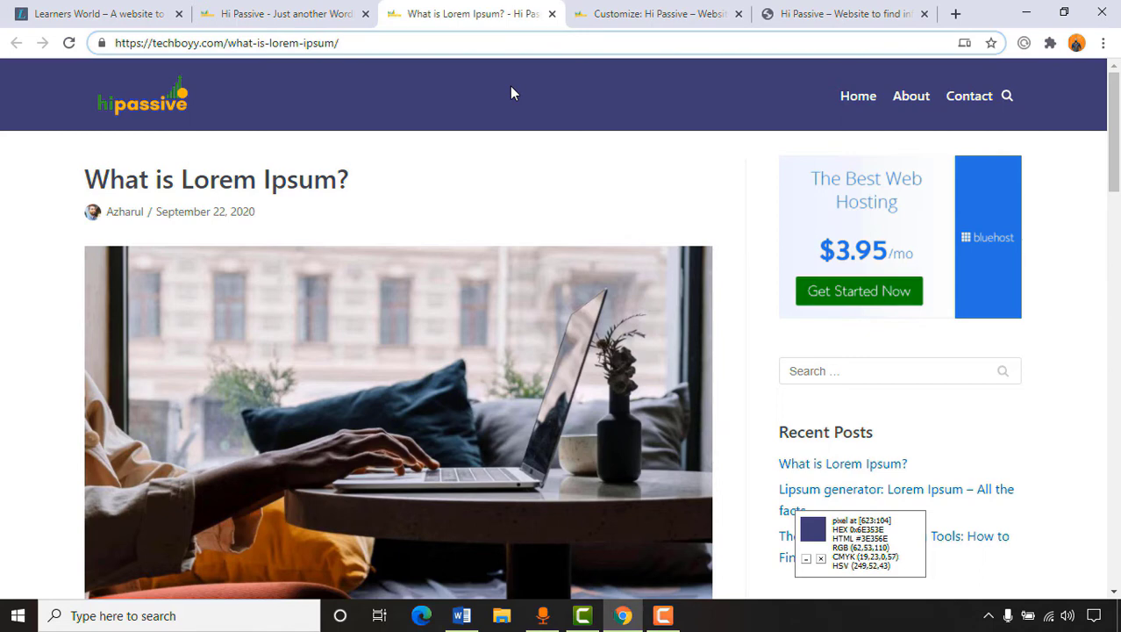
{"action": "left_click", "coordinate": [703, 9]}
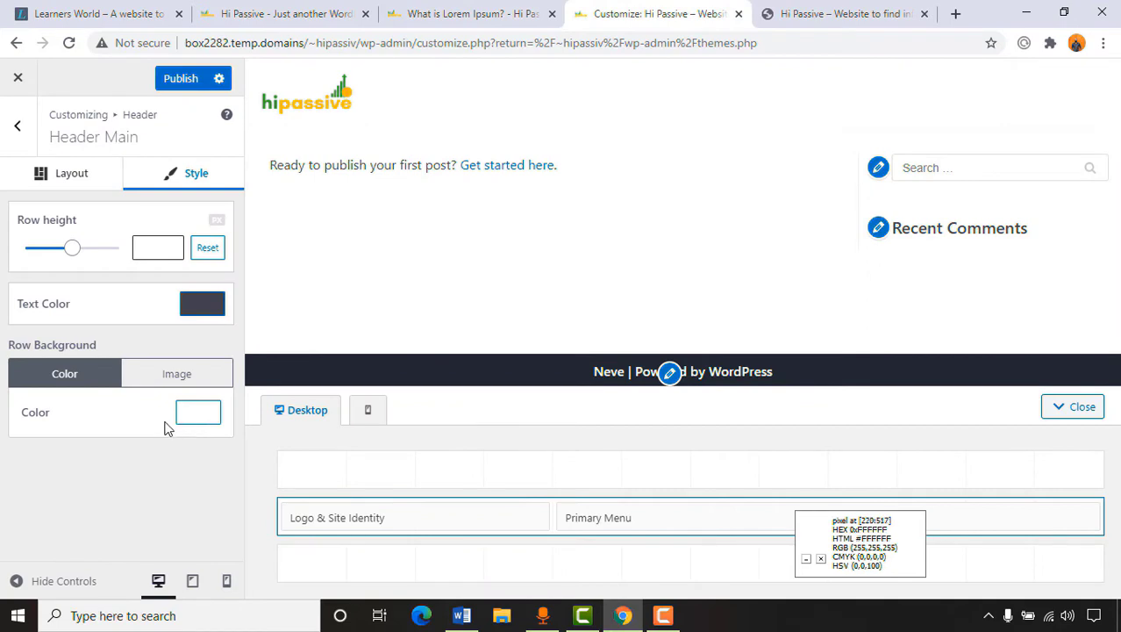
- Set the Header Main row background colour to #3e356e
{"action": "left_click", "coordinate": [210, 418]}
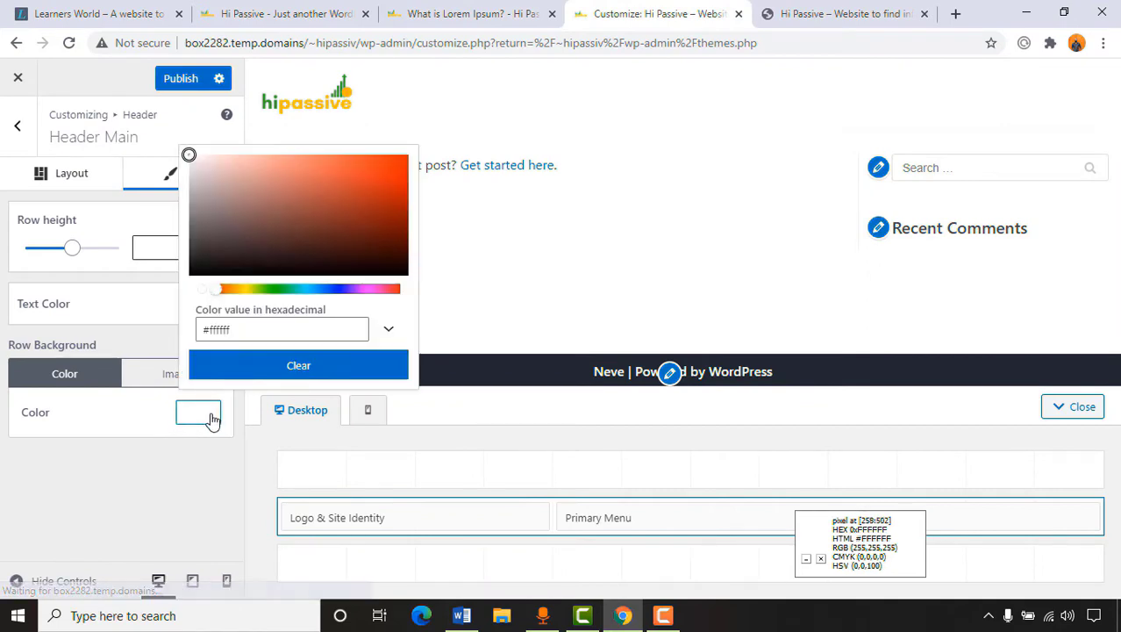
{"action": "left_click", "coordinate": [260, 328]}
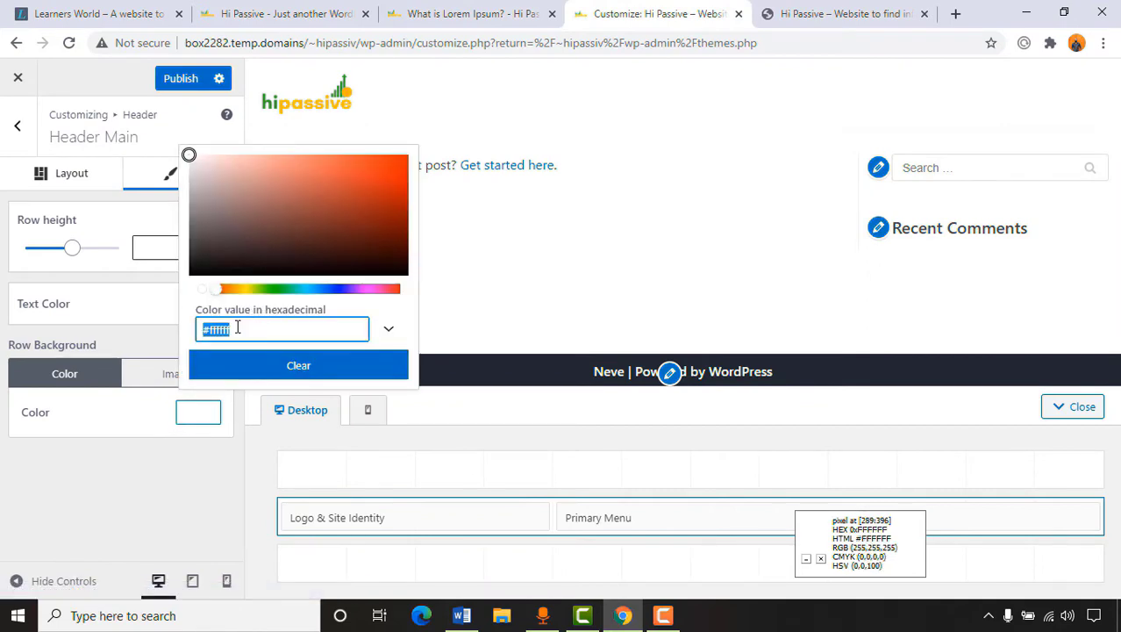
{"action": "type", "text": "#3e356e"}
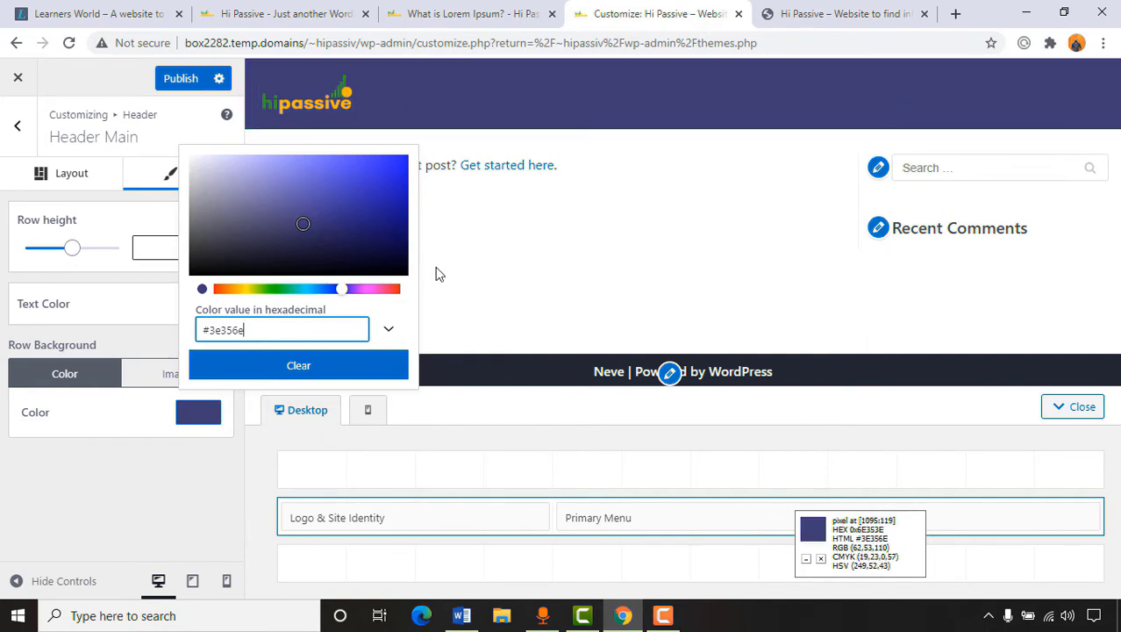
{"action": "left_click", "coordinate": [482, 234]}
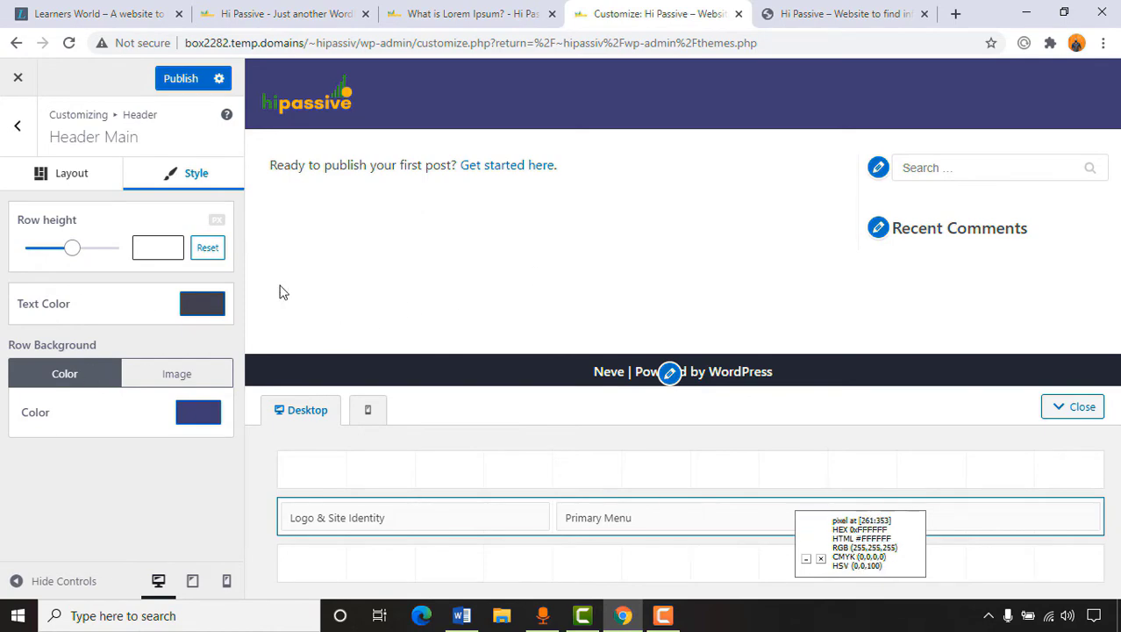
{"action": "left_click", "coordinate": [470, 13]}
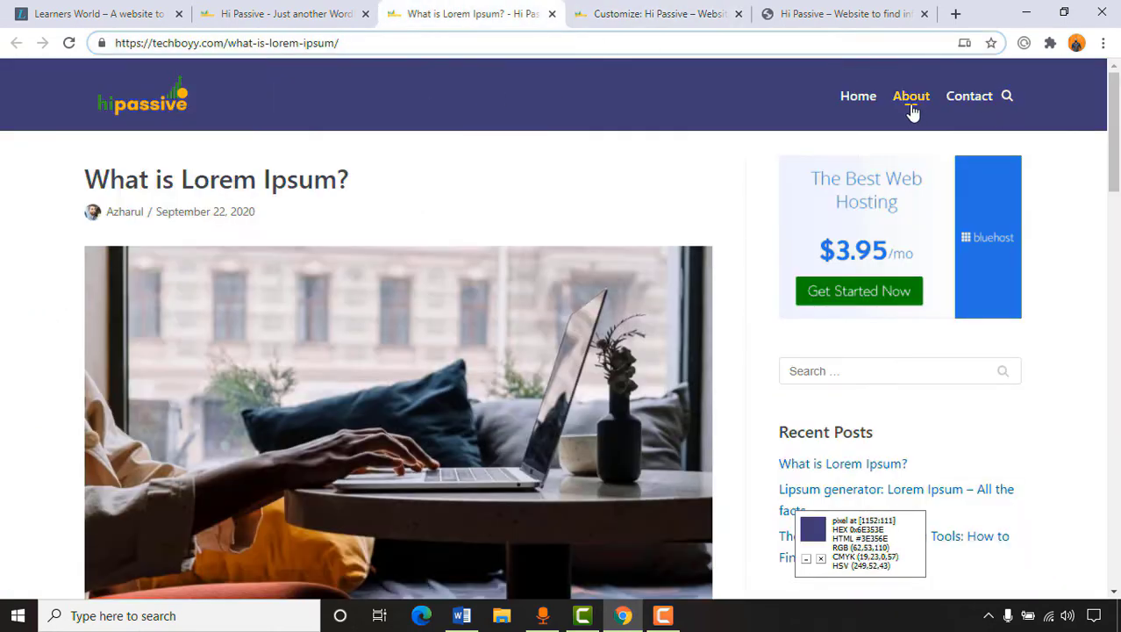
{"action": "left_click", "coordinate": [612, 10]}
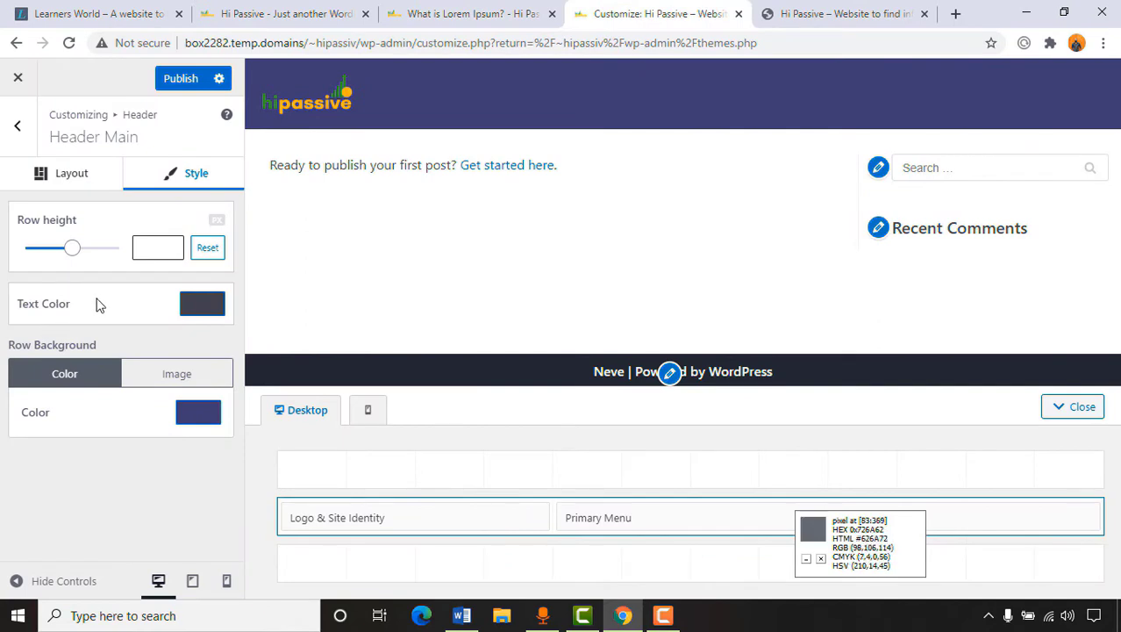
- Make the Header Main text colour white (#ffffff)
{"action": "left_click", "coordinate": [207, 307]}
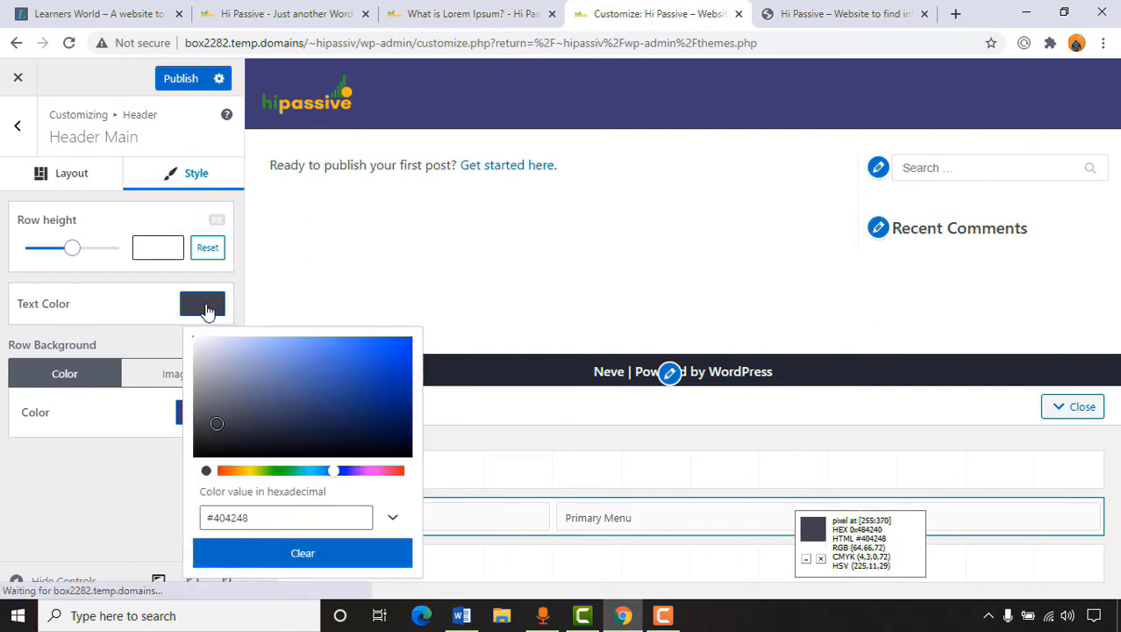
{"action": "left_click_drag", "start_coordinate": [215, 430], "coordinate": [188, 318]}
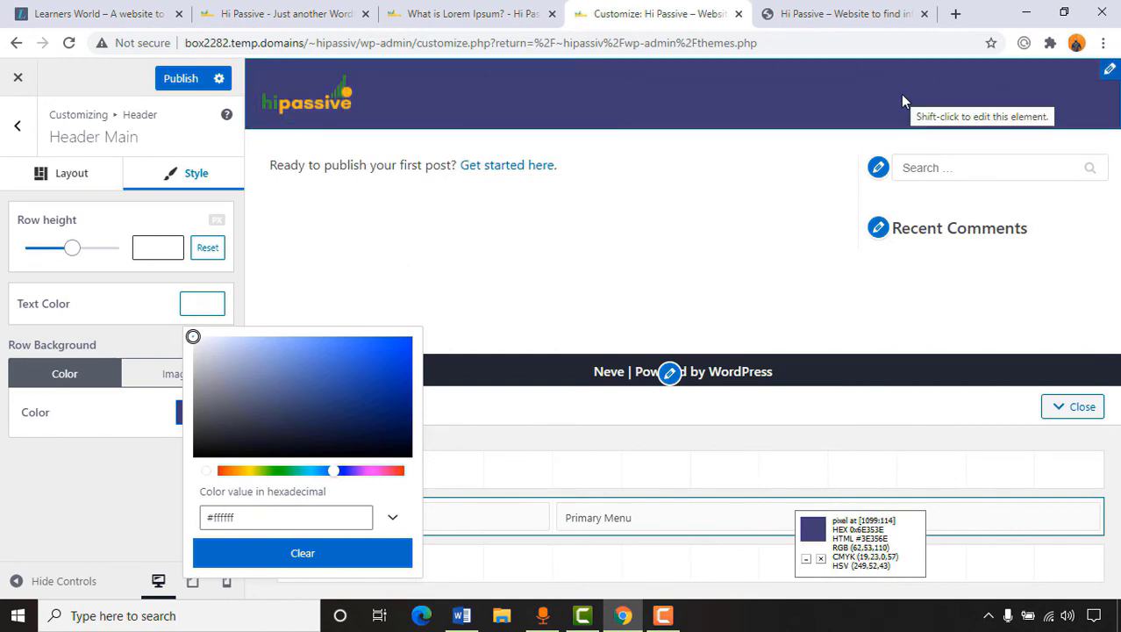
{"action": "left_click", "coordinate": [58, 184]}
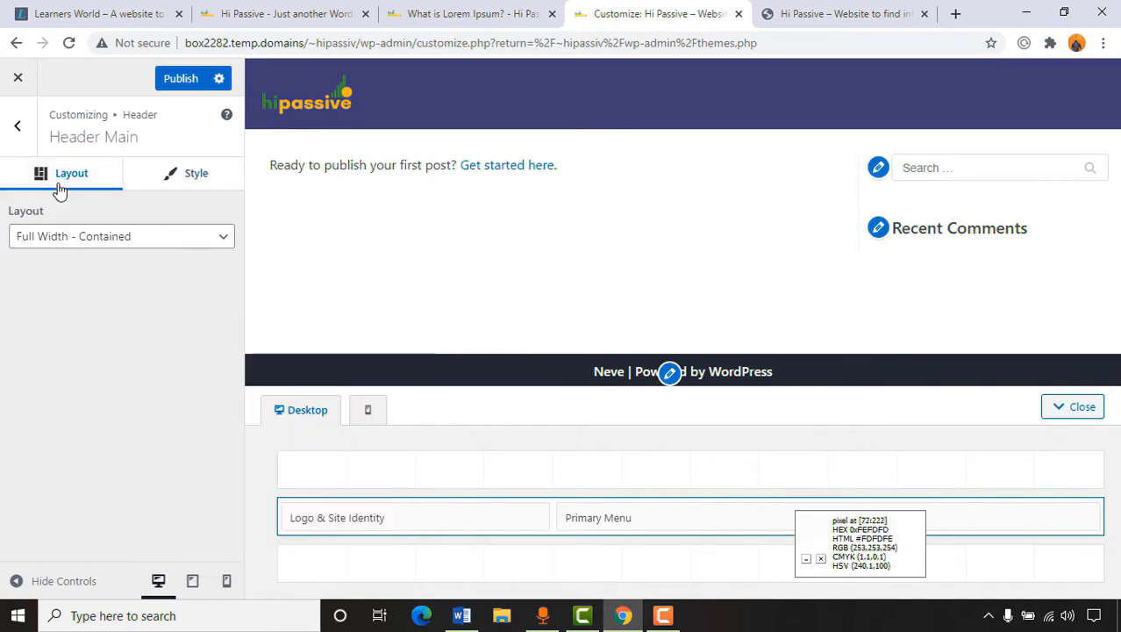
- Keep the Full Width - Contained header layout and publish the header changes
{"action": "left_click", "coordinate": [91, 239]}
{"action": "left_click", "coordinate": [125, 257]}
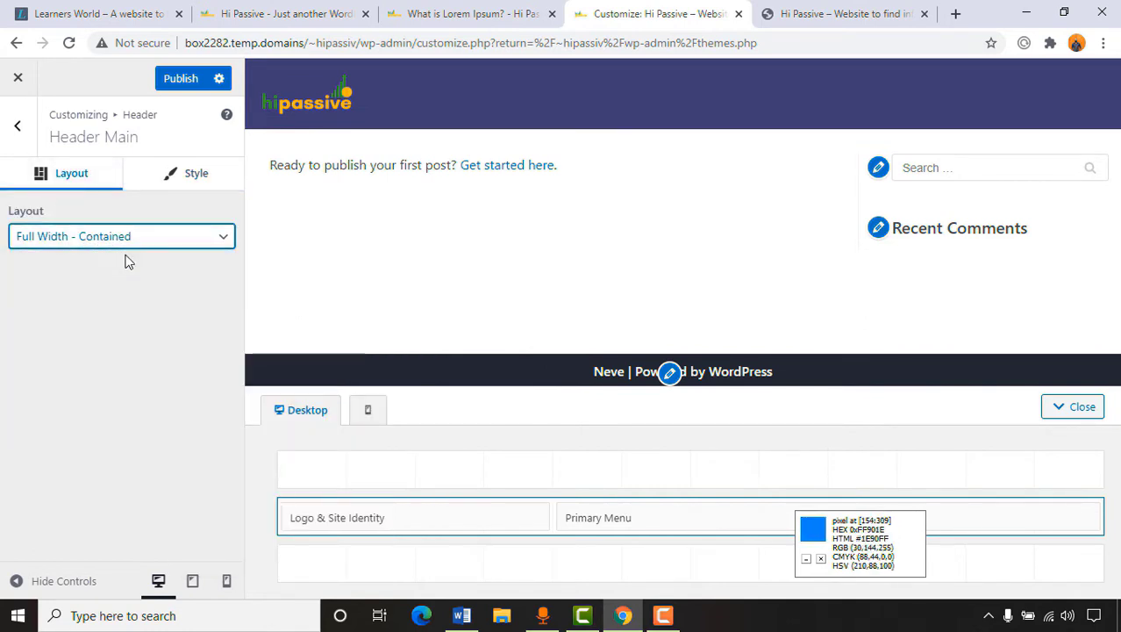
{"action": "left_click", "coordinate": [183, 84]}
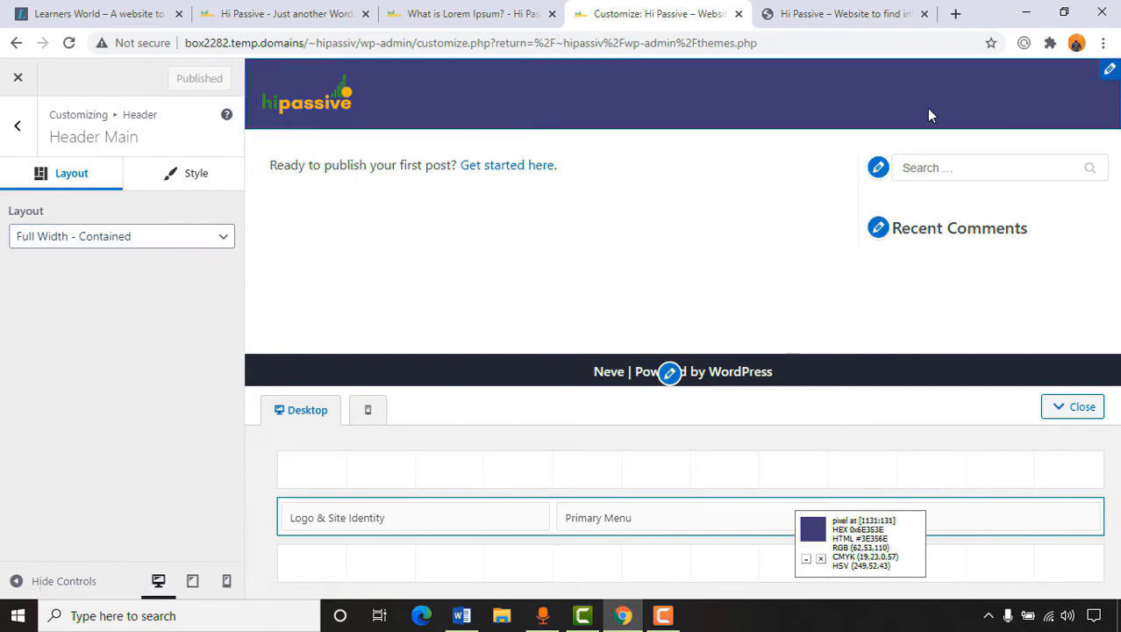
- Sample the reference Lorem Ipsum post's footer colour with Pixie
{"action": "left_click", "coordinate": [481, 13]}
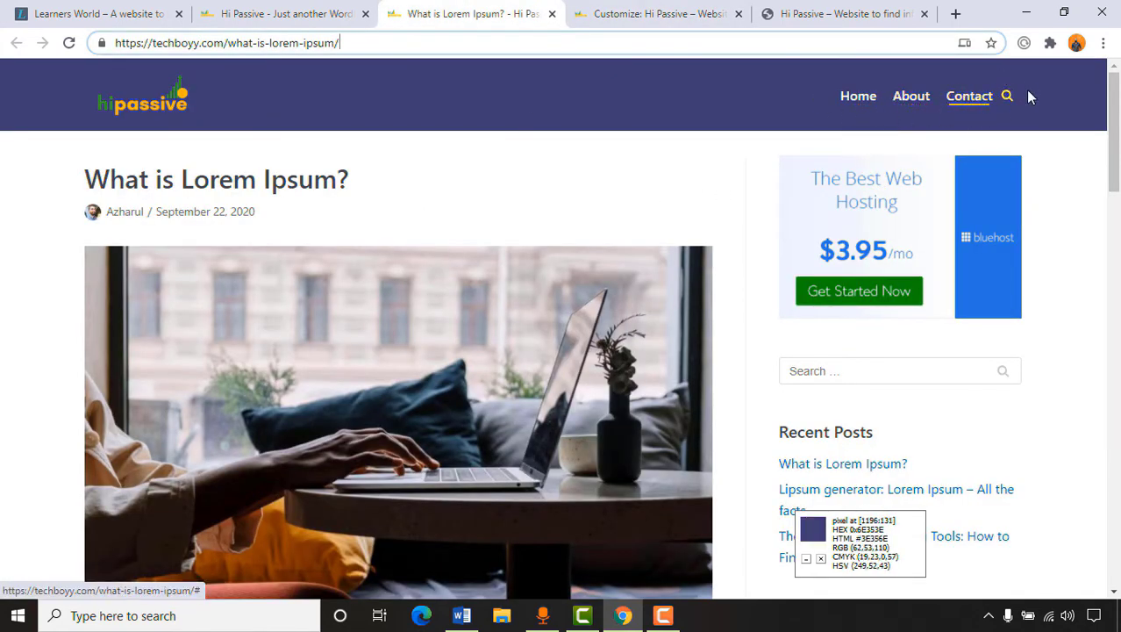
{"action": "left_click_drag", "start_coordinate": [1113, 131], "coordinate": [1114, 435]}
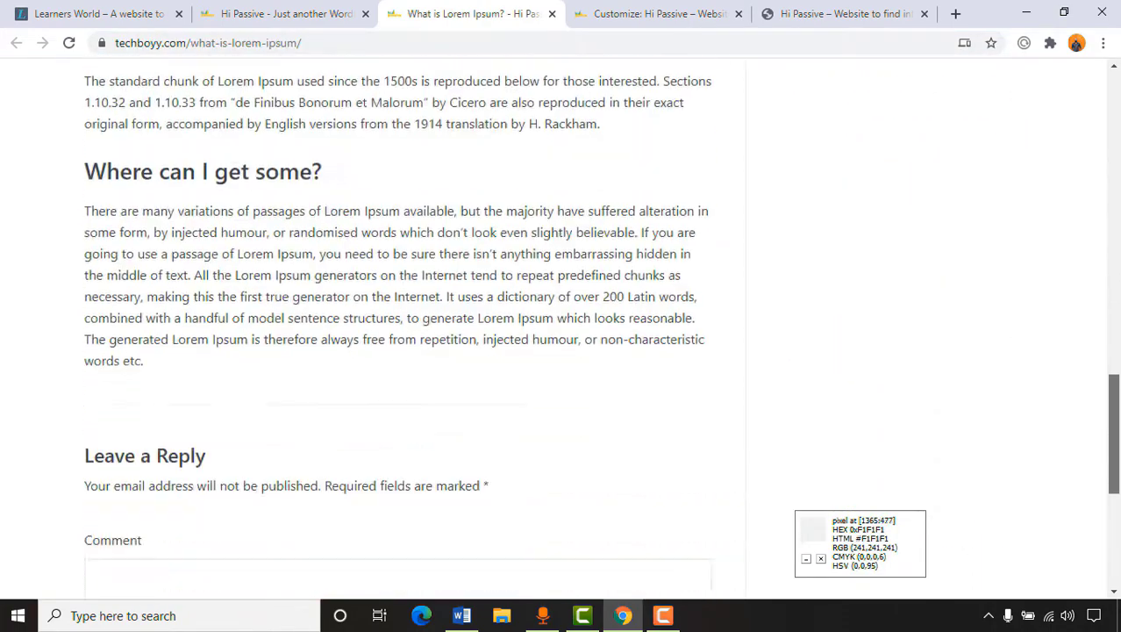
{"action": "left_click_drag", "start_coordinate": [1116, 392], "coordinate": [1116, 481]}
{"action": "left_click_drag", "start_coordinate": [843, 567], "coordinate": [858, 422]}
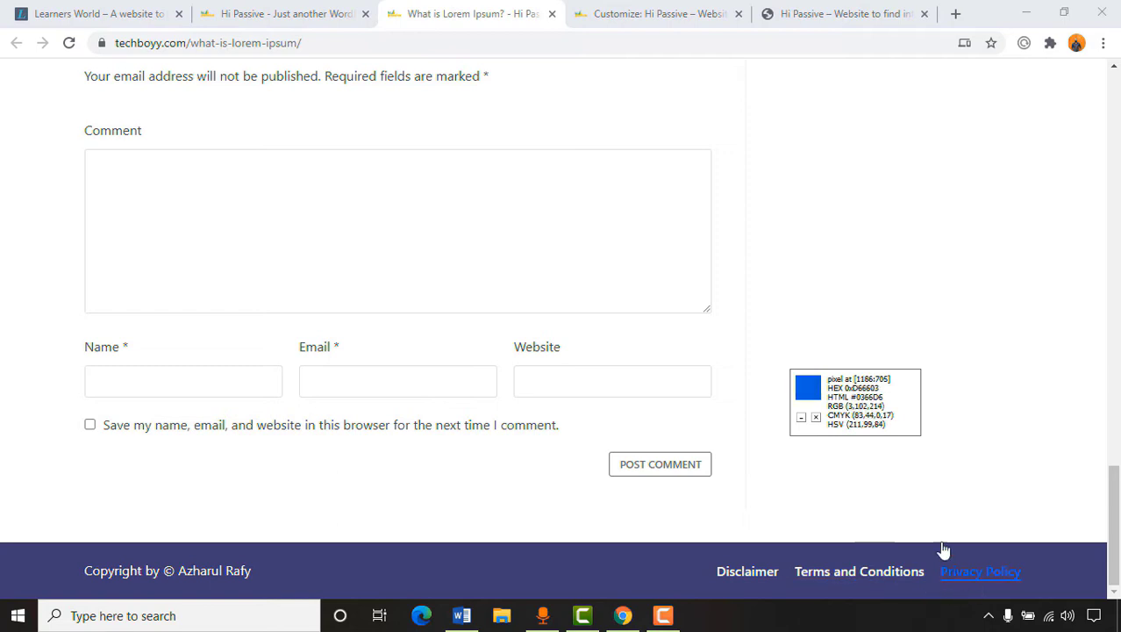
{"action": "left_click_drag", "start_coordinate": [864, 418], "coordinate": [814, 434]}
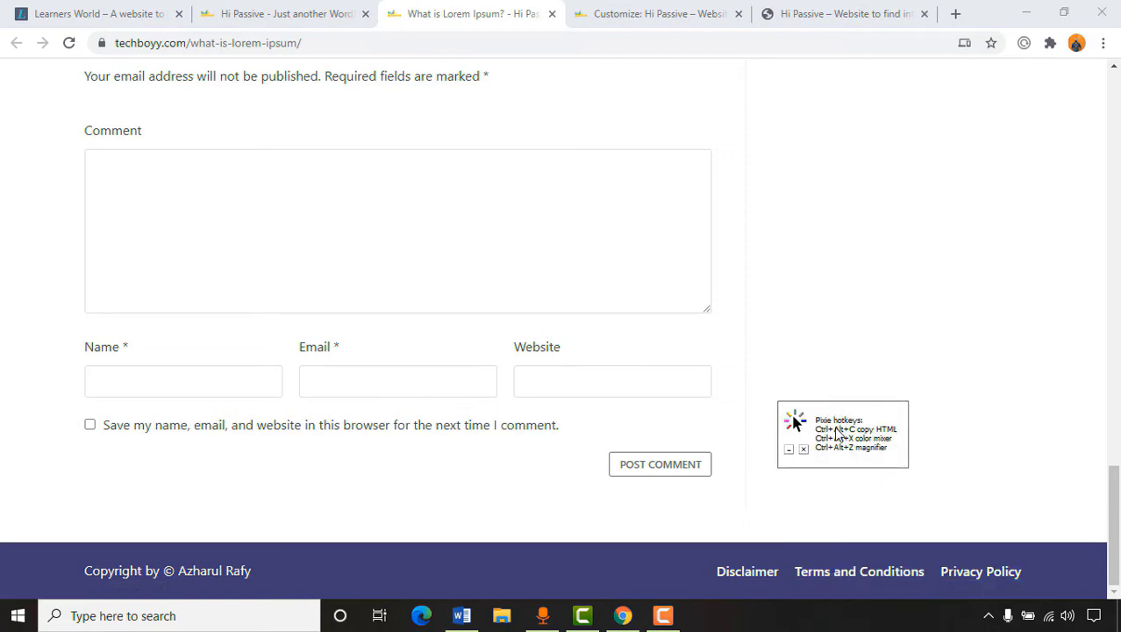
{"action": "left_click", "coordinate": [681, 11]}
{"action": "left_click", "coordinate": [220, 618]}
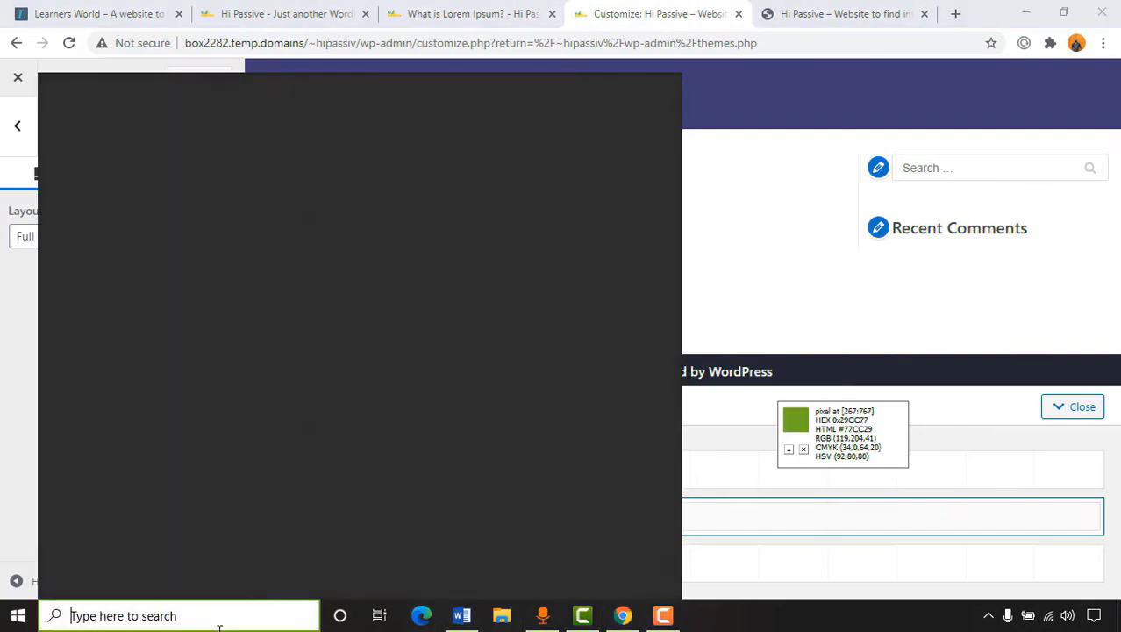
- Paste the colour code #3E356E into a new Notepad note and minimize it
{"action": "type", "text": "note"}
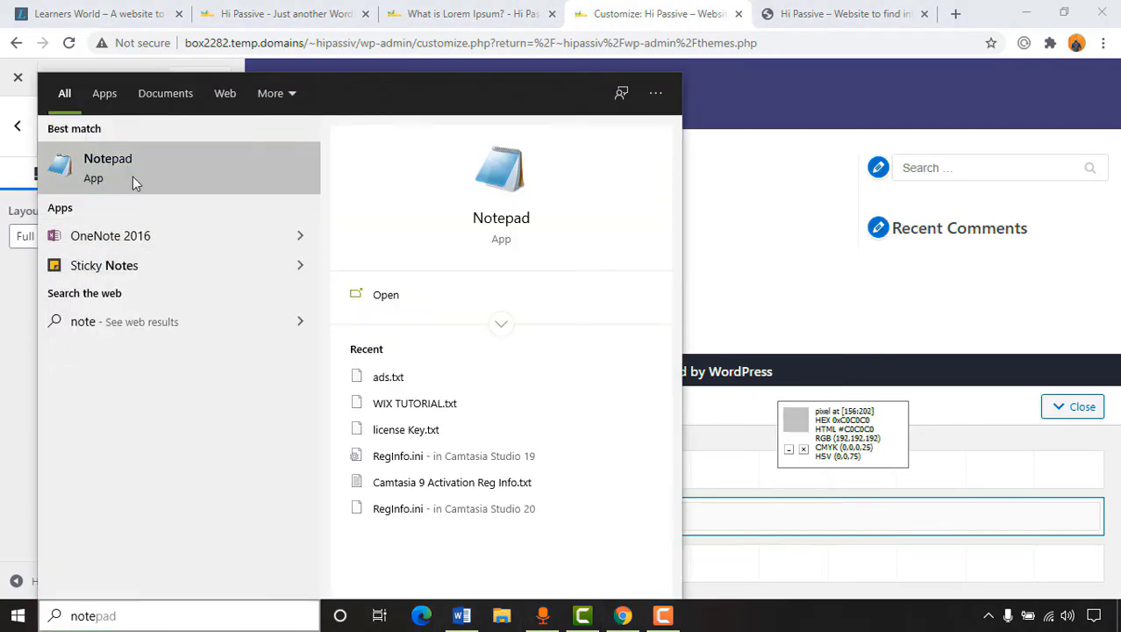
{"action": "left_click", "coordinate": [133, 182]}
{"action": "type", "text": "3E356E"}
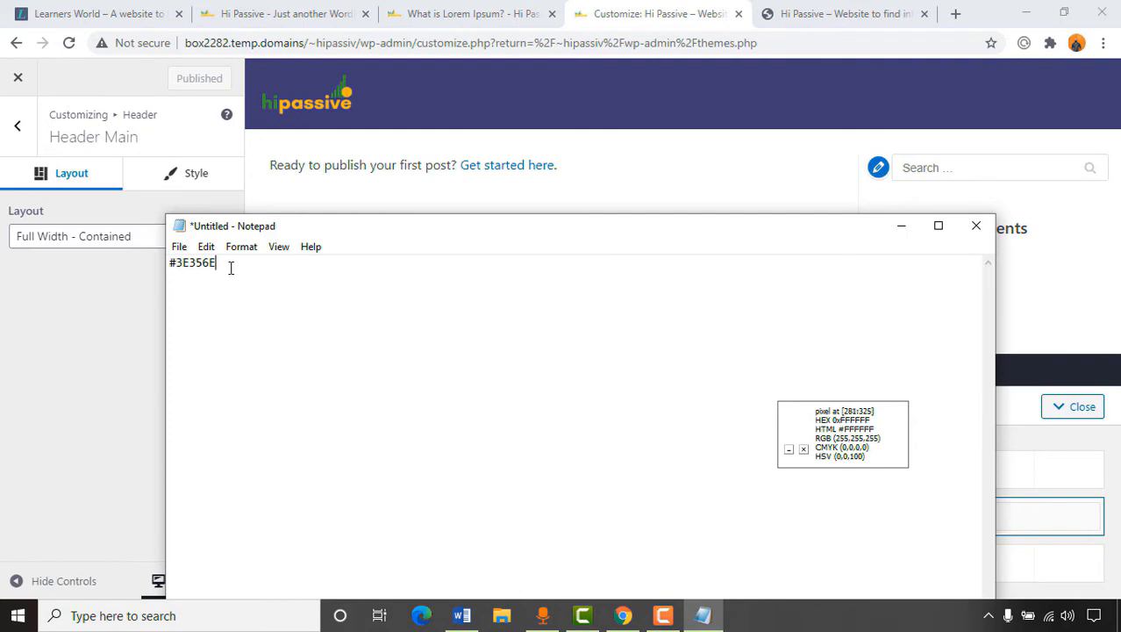
{"action": "left_click", "coordinate": [805, 450]}
{"action": "left_click", "coordinate": [901, 227]}
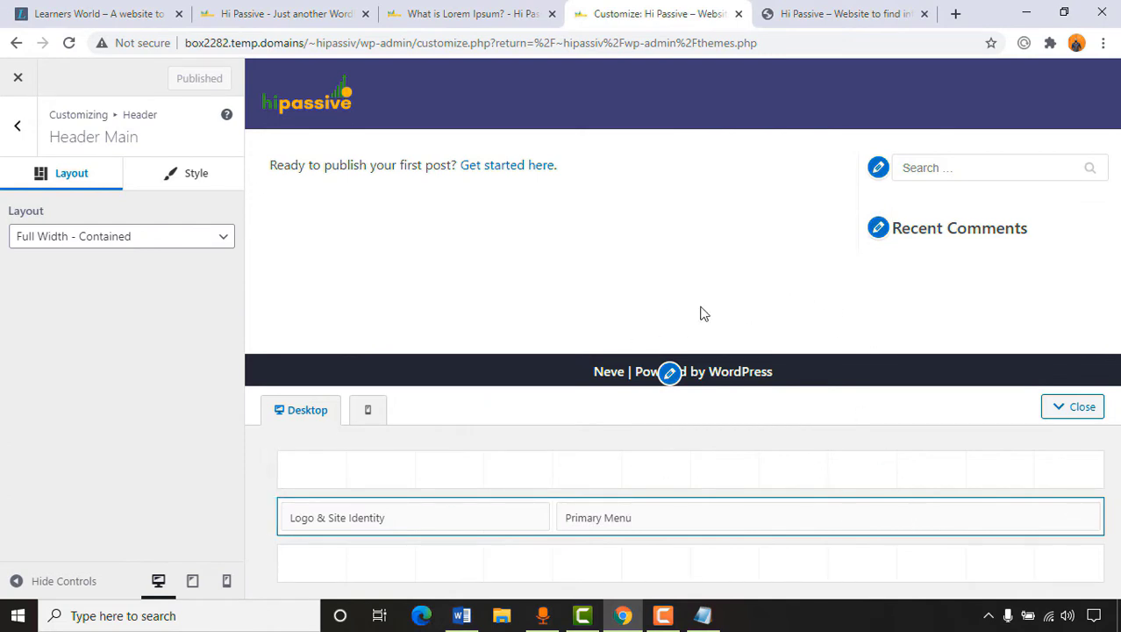
- Set Layout › Container width to 1200, keep Contained styles, and publish
{"action": "left_click", "coordinate": [17, 126]}
{"action": "left_click", "coordinate": [17, 125]}
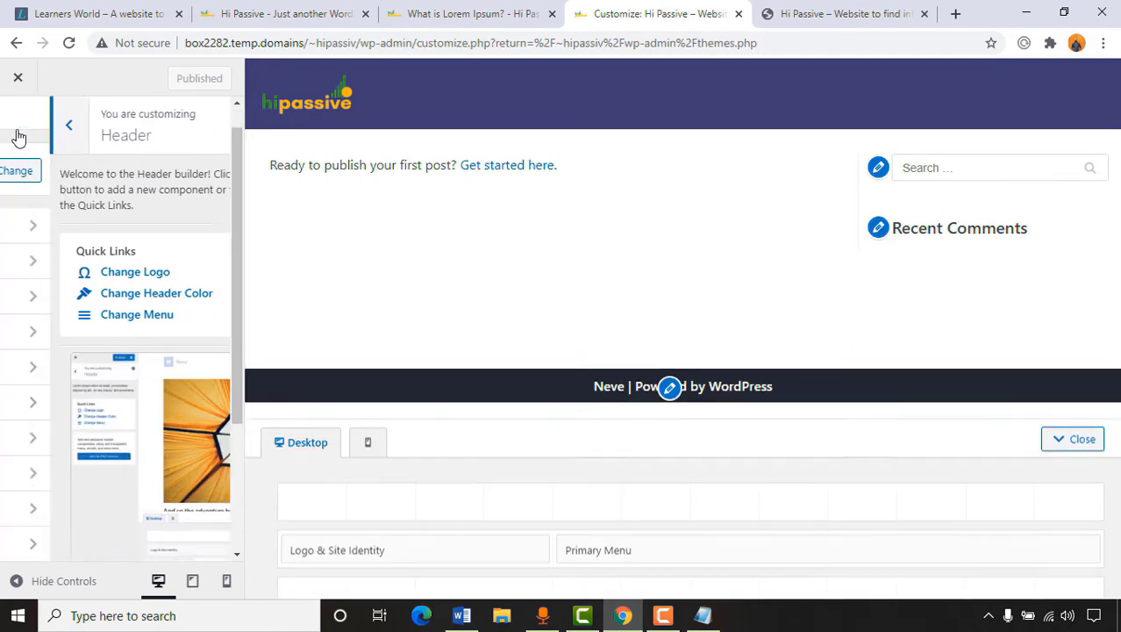
{"action": "left_click", "coordinate": [78, 298]}
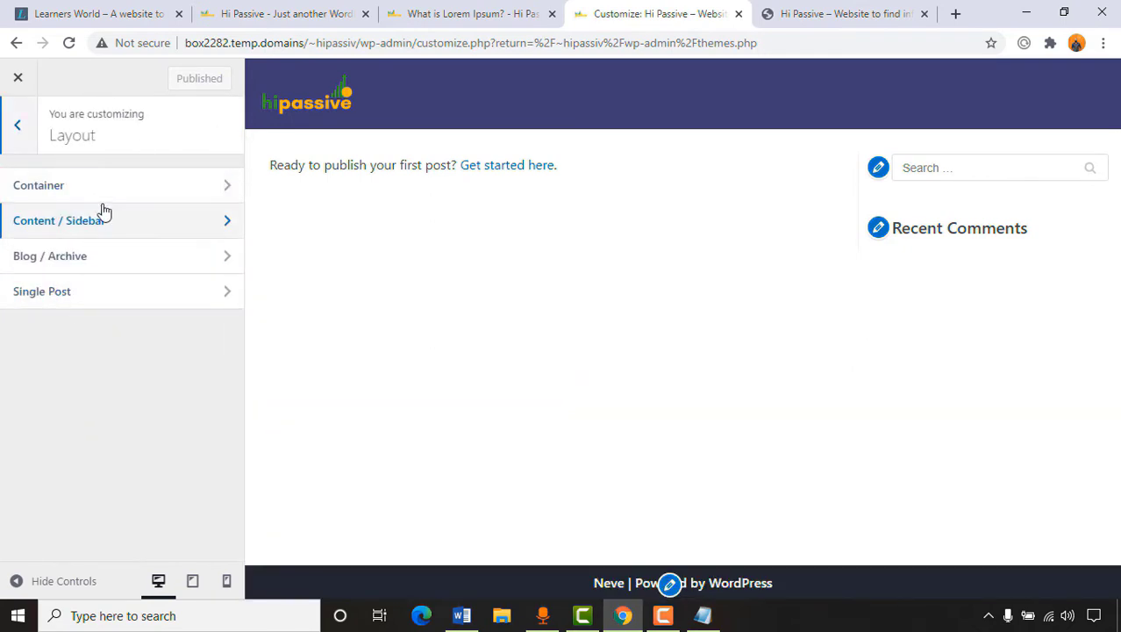
{"action": "left_click", "coordinate": [98, 186]}
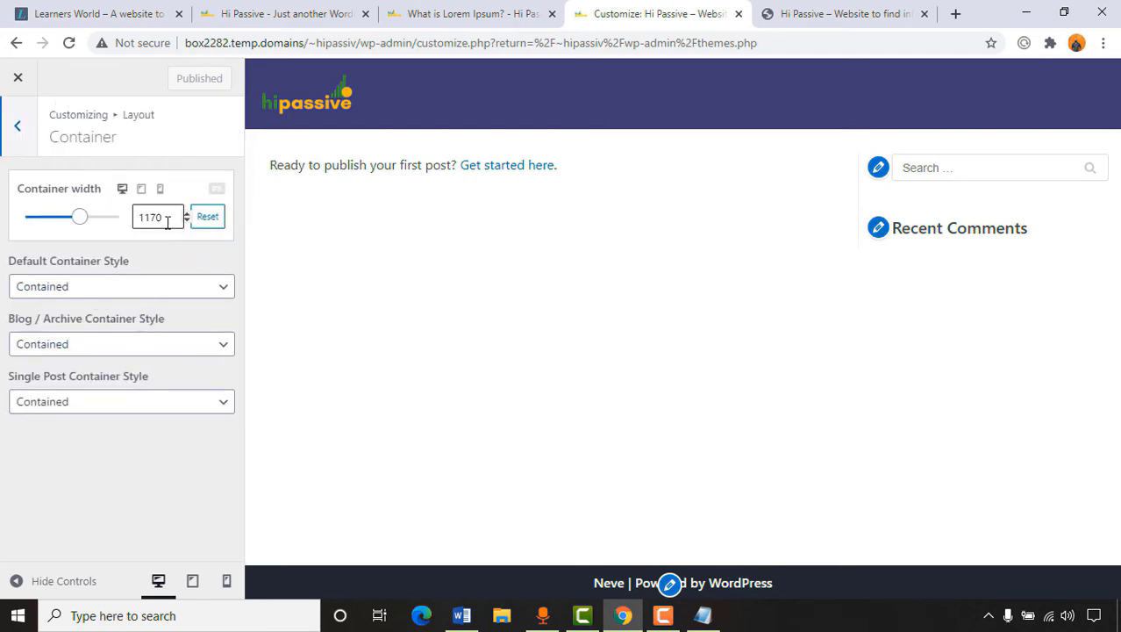
{"action": "left_click_drag", "start_coordinate": [166, 223], "coordinate": [103, 229]}
{"action": "type", "text": "1200"}
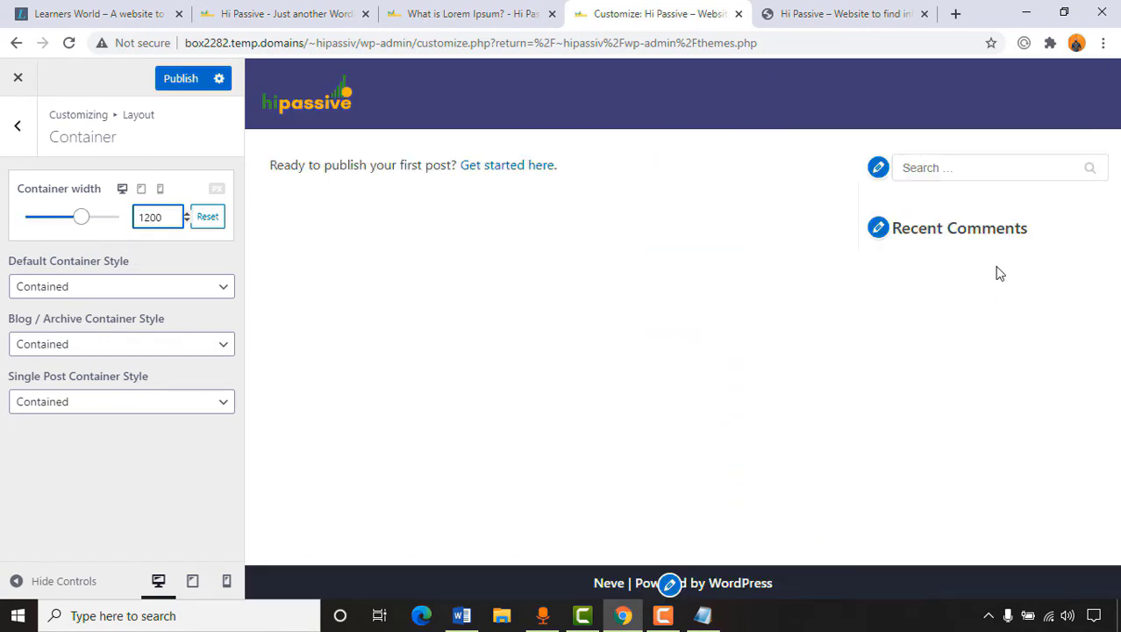
{"action": "left_click", "coordinate": [128, 294]}
{"action": "left_click", "coordinate": [128, 295]}
{"action": "left_click", "coordinate": [92, 353]}
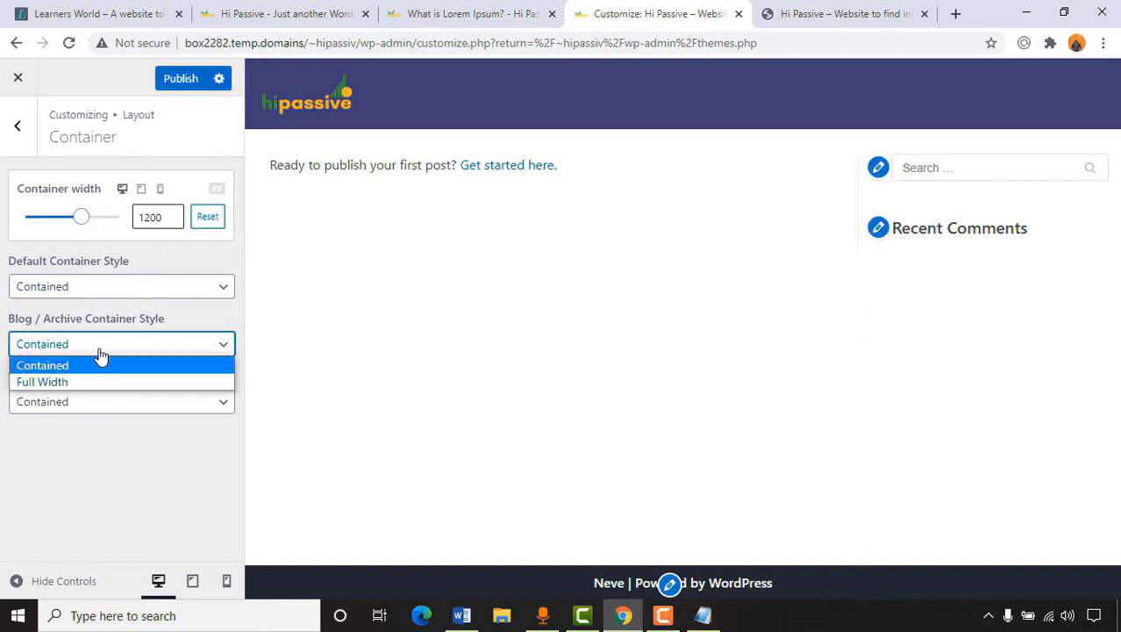
{"action": "left_click", "coordinate": [94, 354]}
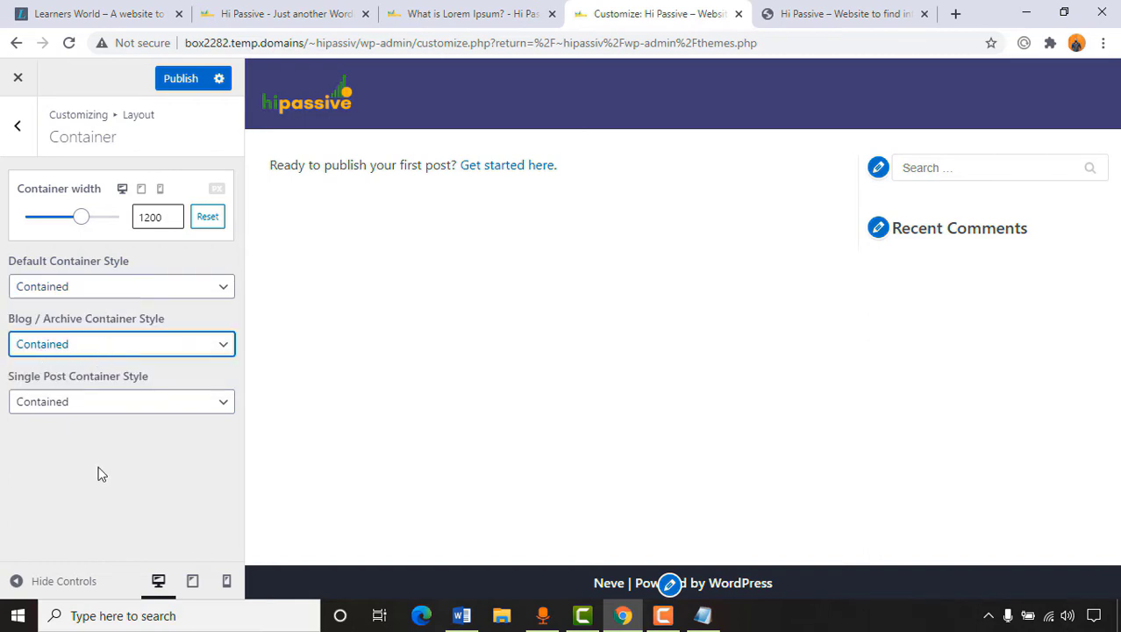
{"action": "left_click", "coordinate": [182, 79]}
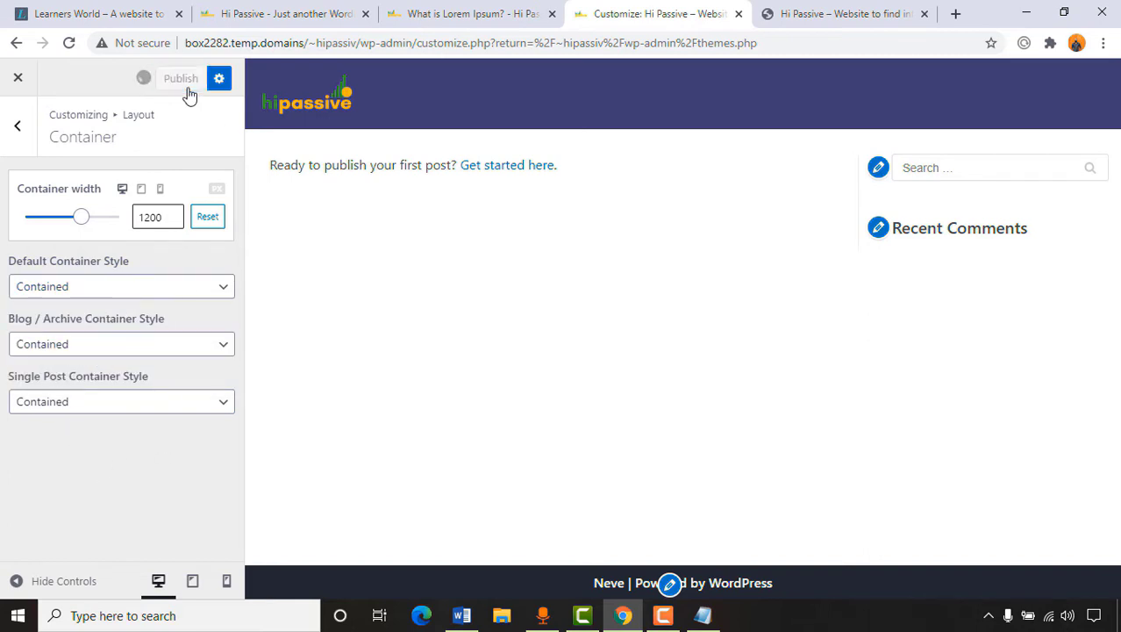
- Preview the site at tablet and mobile widths
{"action": "left_click", "coordinate": [142, 191]}
{"action": "left_click", "coordinate": [161, 193]}
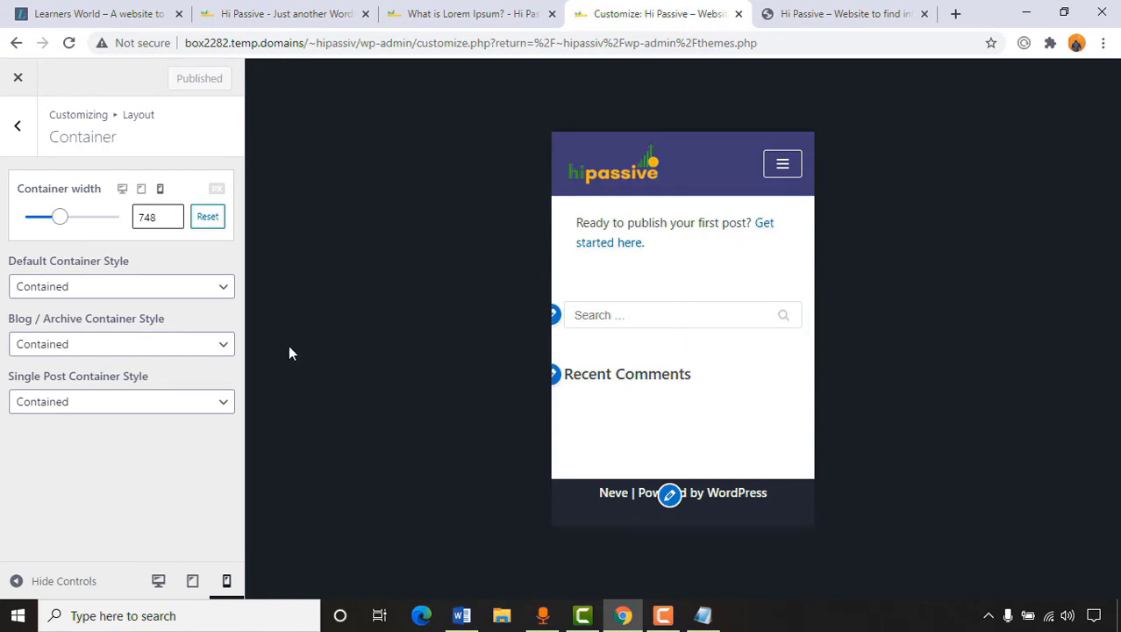
{"action": "left_click", "coordinate": [26, 132]}
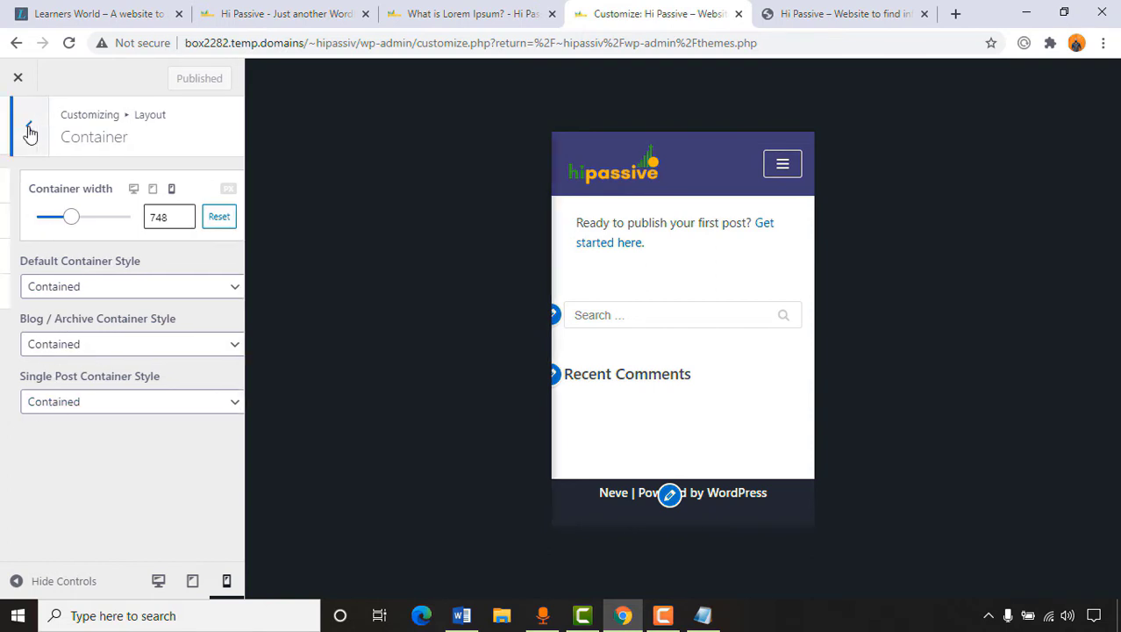
- Move the Copyright block into the upper footer row and shrink it to half width
{"action": "left_click", "coordinate": [29, 140]}
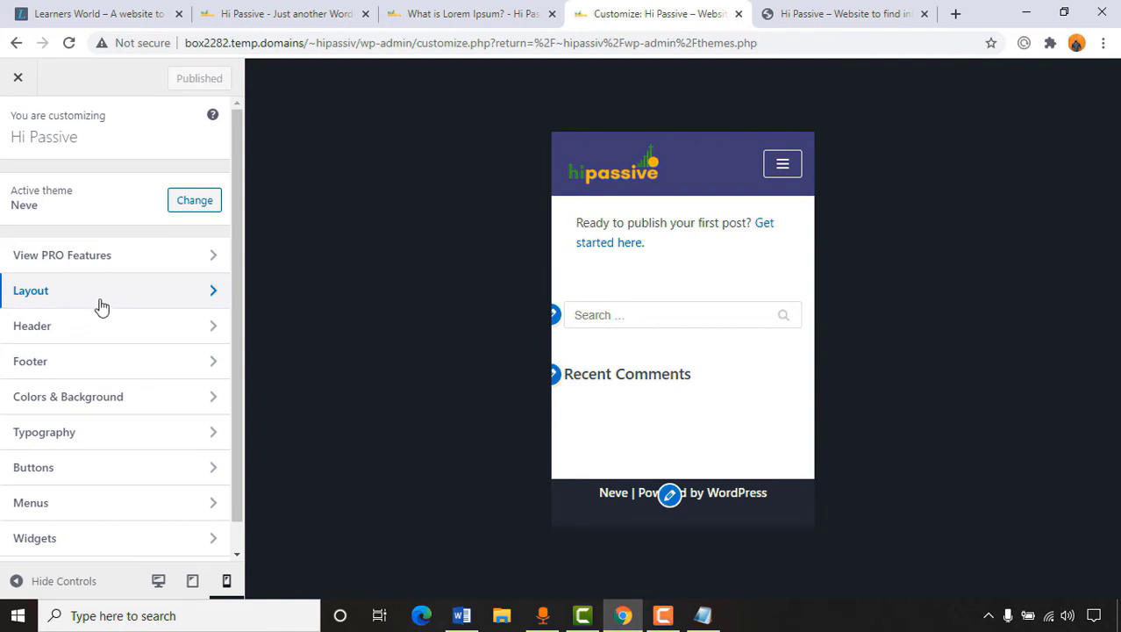
{"action": "scroll", "coordinate": [110, 460], "scroll_direction": "down", "scroll_amount": 1}
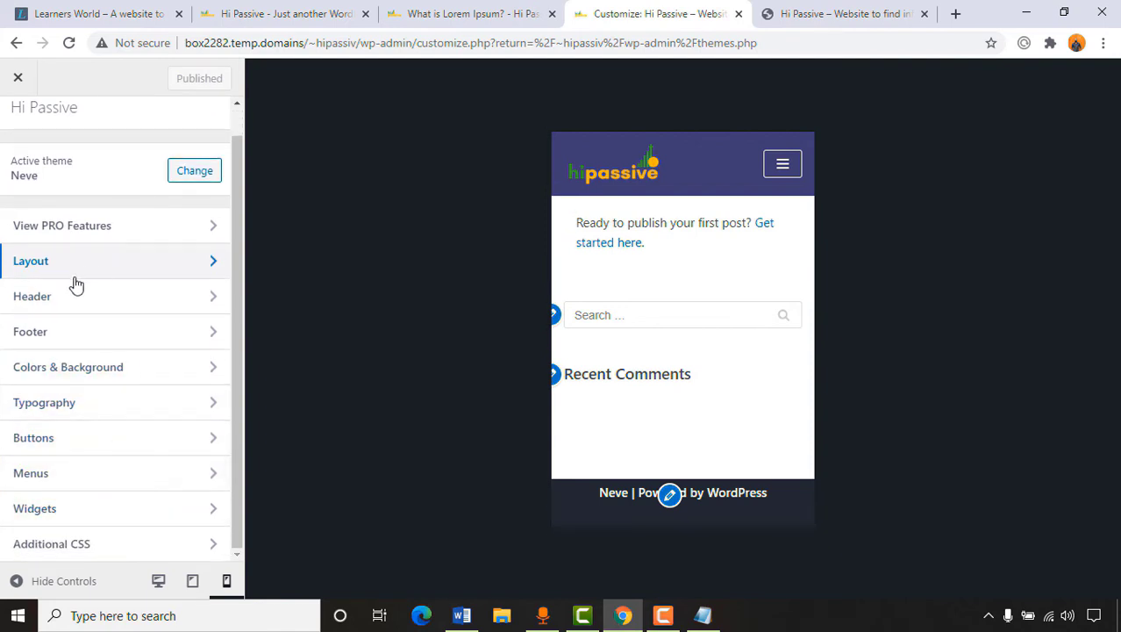
{"action": "left_click", "coordinate": [65, 340]}
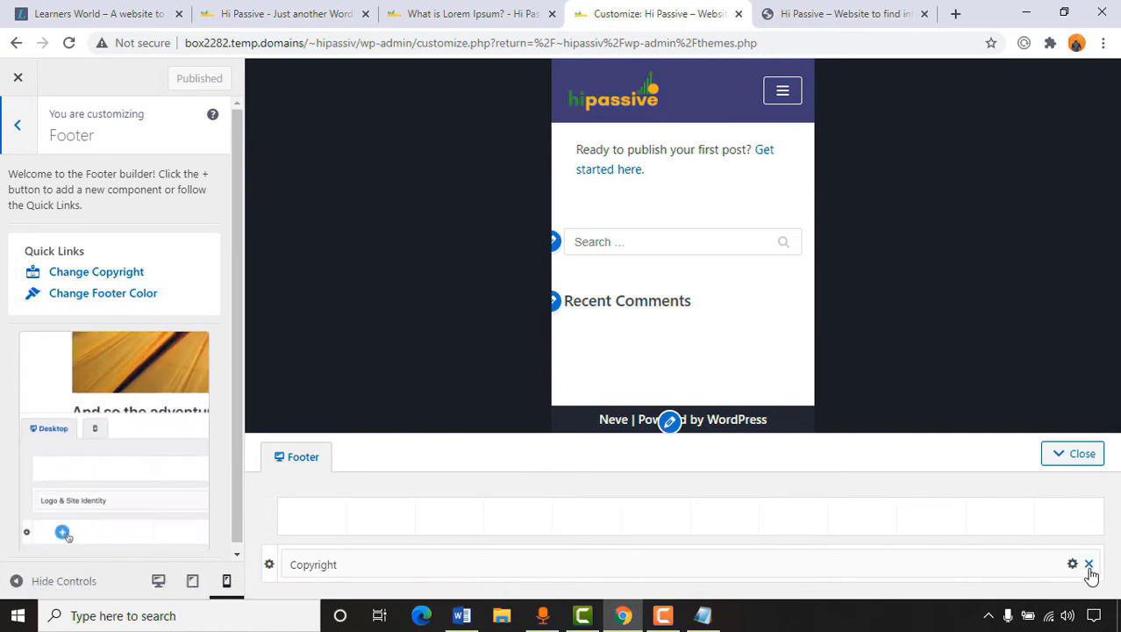
{"action": "left_click_drag", "start_coordinate": [458, 569], "coordinate": [453, 513]}
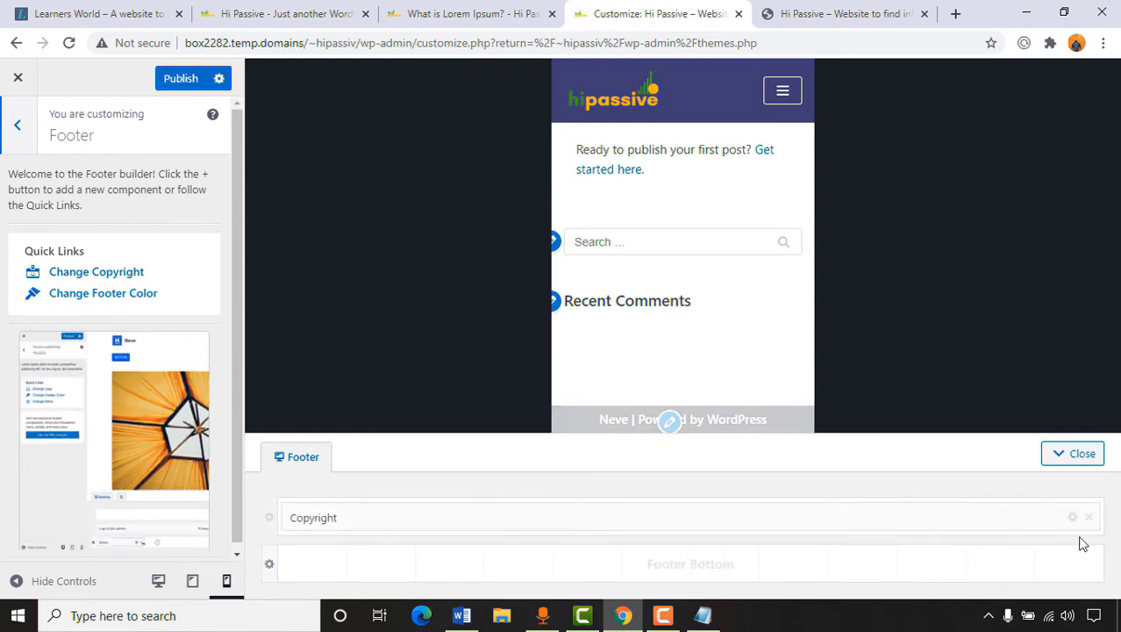
{"action": "left_click_drag", "start_coordinate": [1097, 515], "coordinate": [685, 527]}
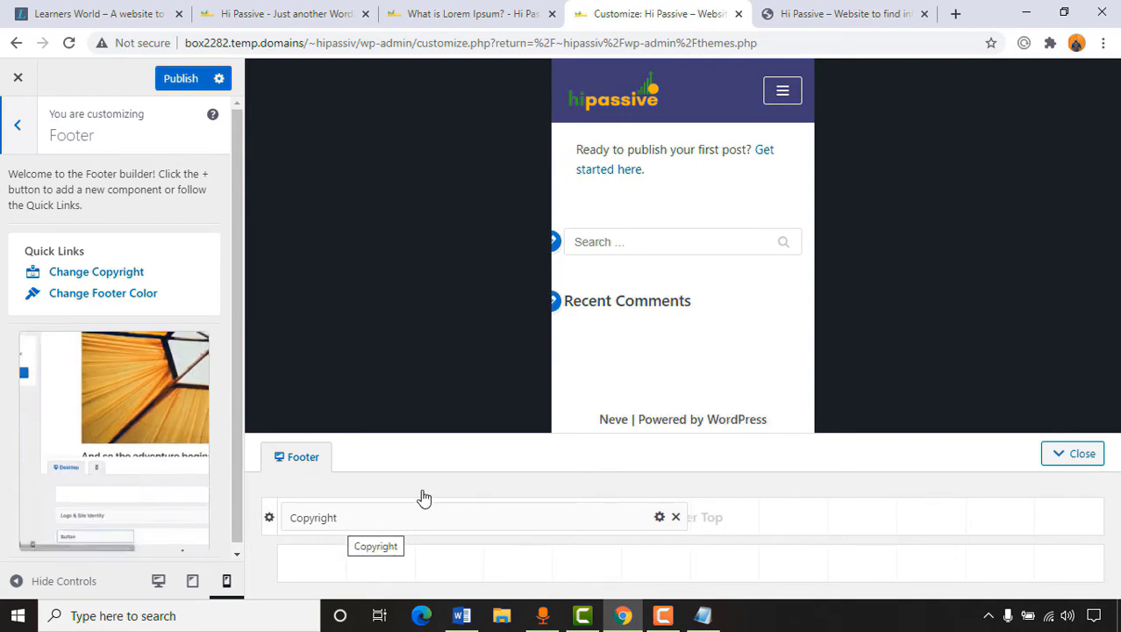
- Compare with the reference footer and add a Footer Menu component beside Copyright
{"action": "left_click", "coordinate": [799, 12]}
{"action": "left_click", "coordinate": [488, 7]}
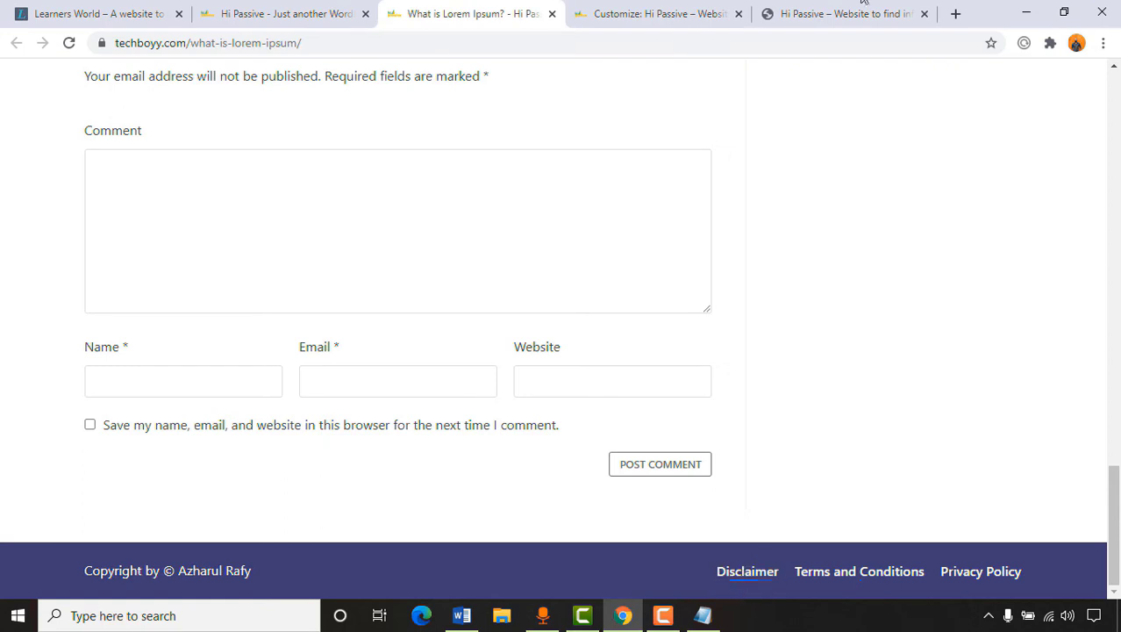
{"action": "left_click", "coordinate": [833, 11]}
{"action": "left_click", "coordinate": [709, 7]}
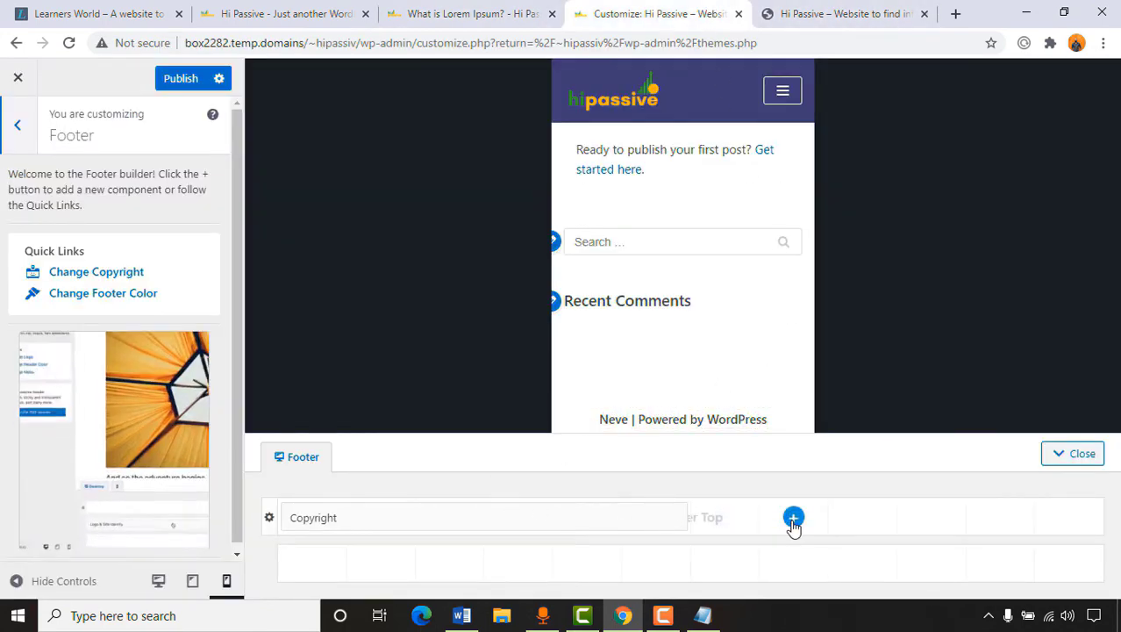
{"action": "left_click", "coordinate": [793, 518]}
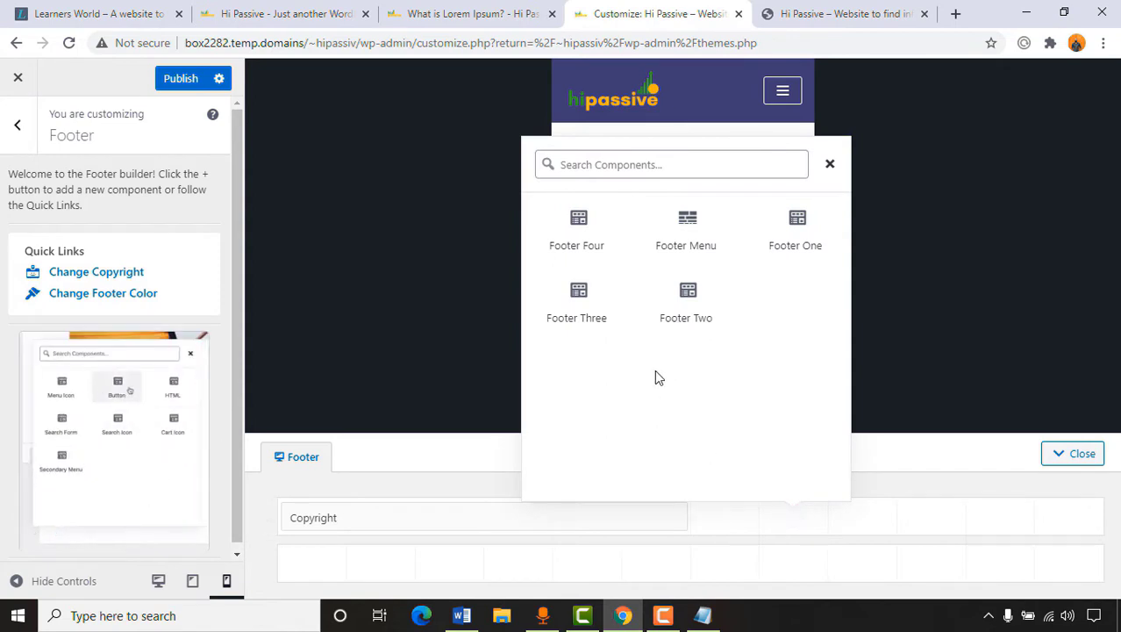
{"action": "left_click", "coordinate": [572, 316]}
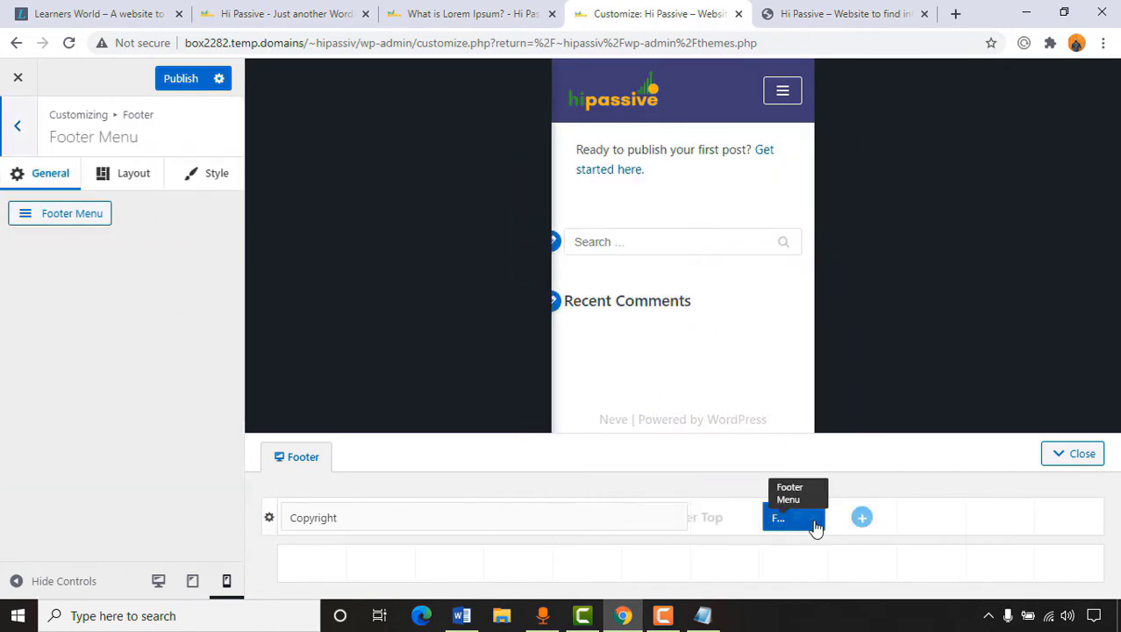
{"action": "mouse_move", "coordinate": [816, 526]}
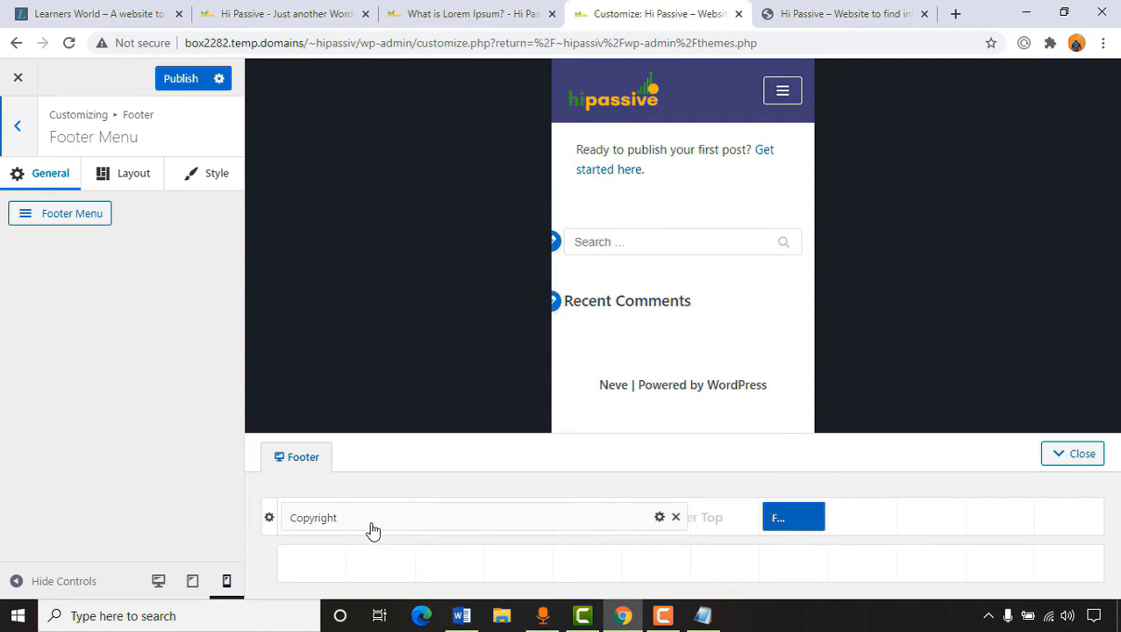
- Replace the default Neve credit markup with the word 'Copyright'
{"action": "left_click", "coordinate": [343, 525]}
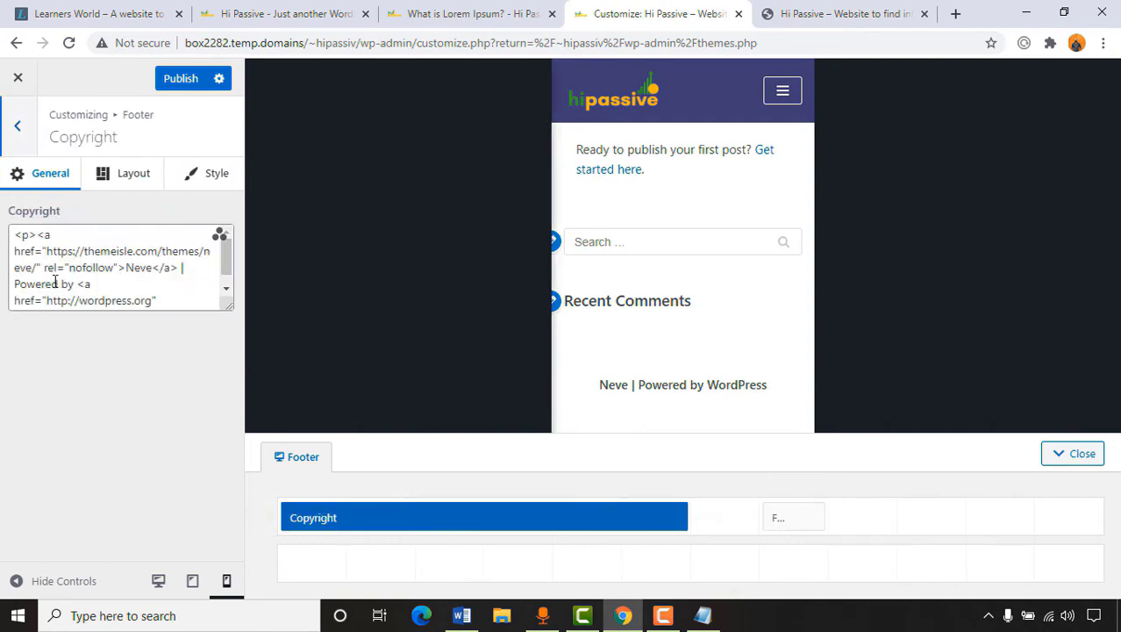
{"action": "left_click_drag", "start_coordinate": [39, 236], "coordinate": [180, 302]}
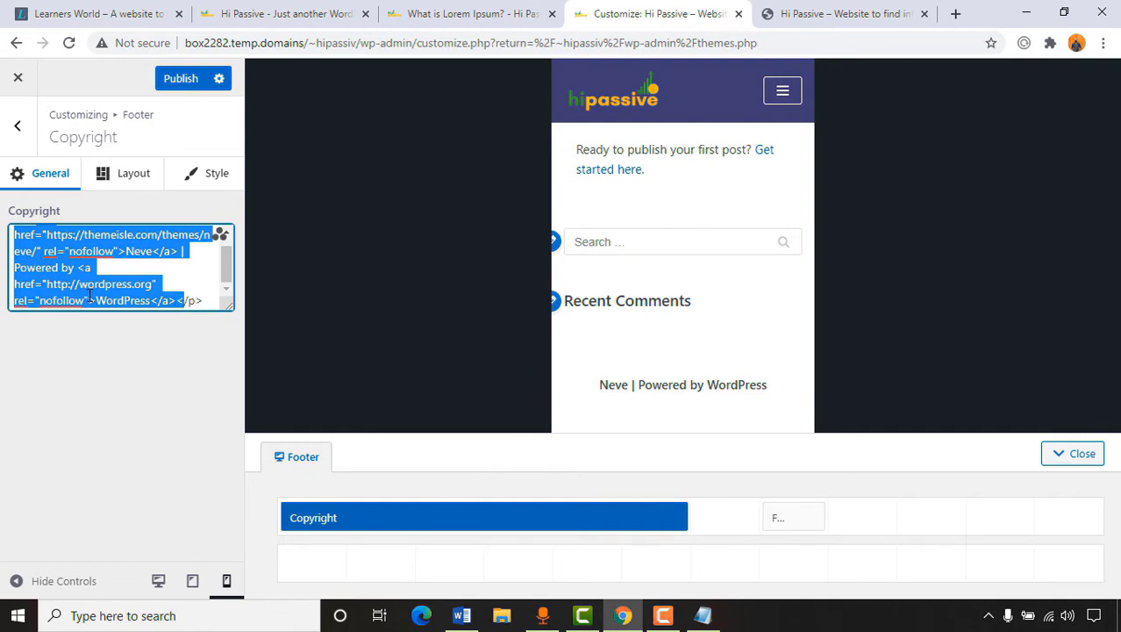
{"action": "key", "text": "BackSpace"}
{"action": "left_click_drag", "start_coordinate": [98, 276], "coordinate": [10, 228]}
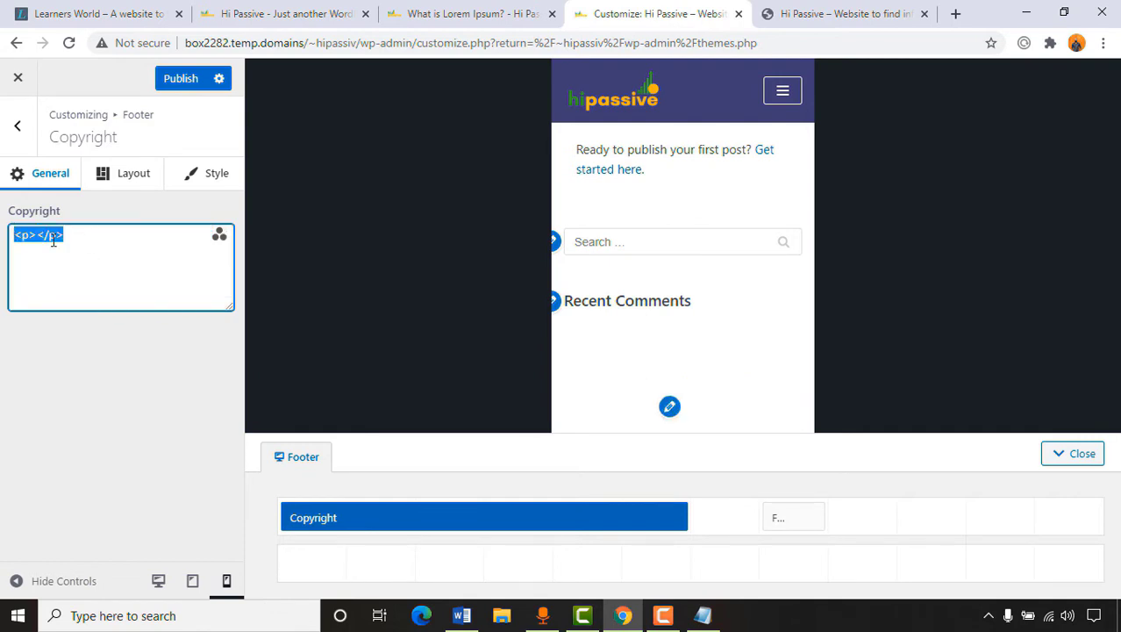
{"action": "left_click", "coordinate": [39, 237]}
{"action": "type", "text": "Copyrig"}
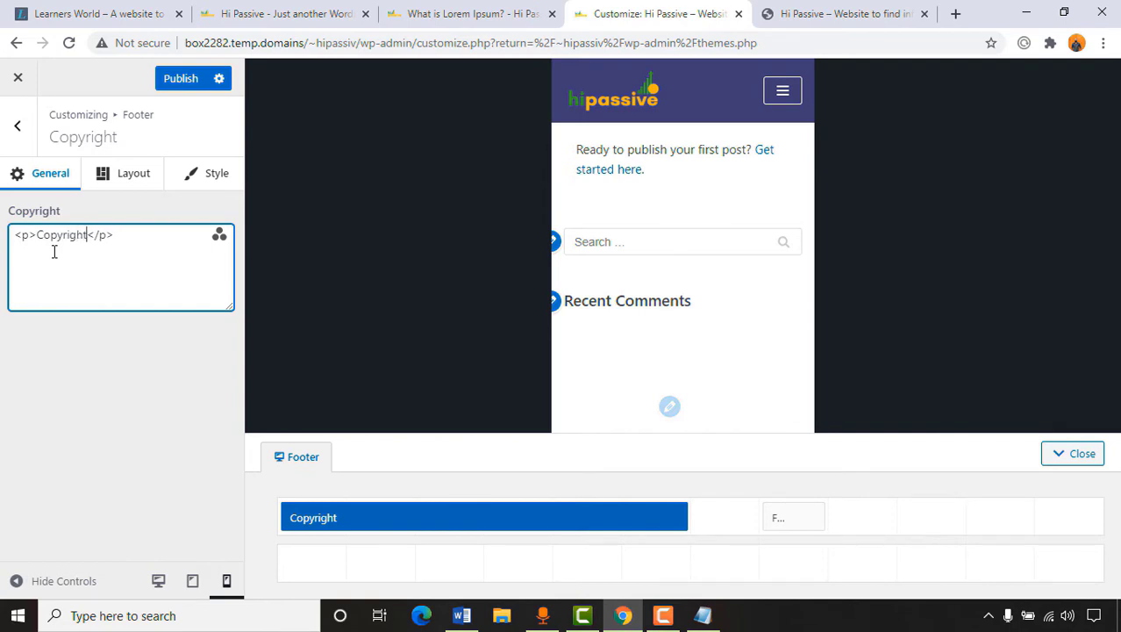
{"action": "type", "text": "ht"}
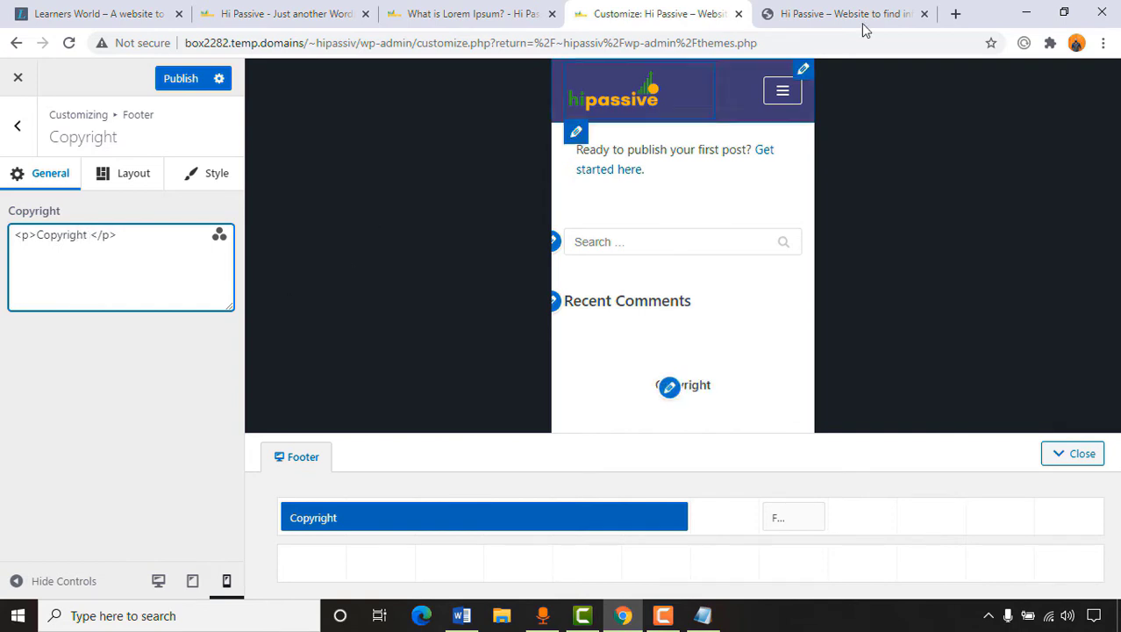
- Copy the reference site's copyright line and paste it over 'Copyright'
{"action": "left_click", "coordinate": [447, 11]}
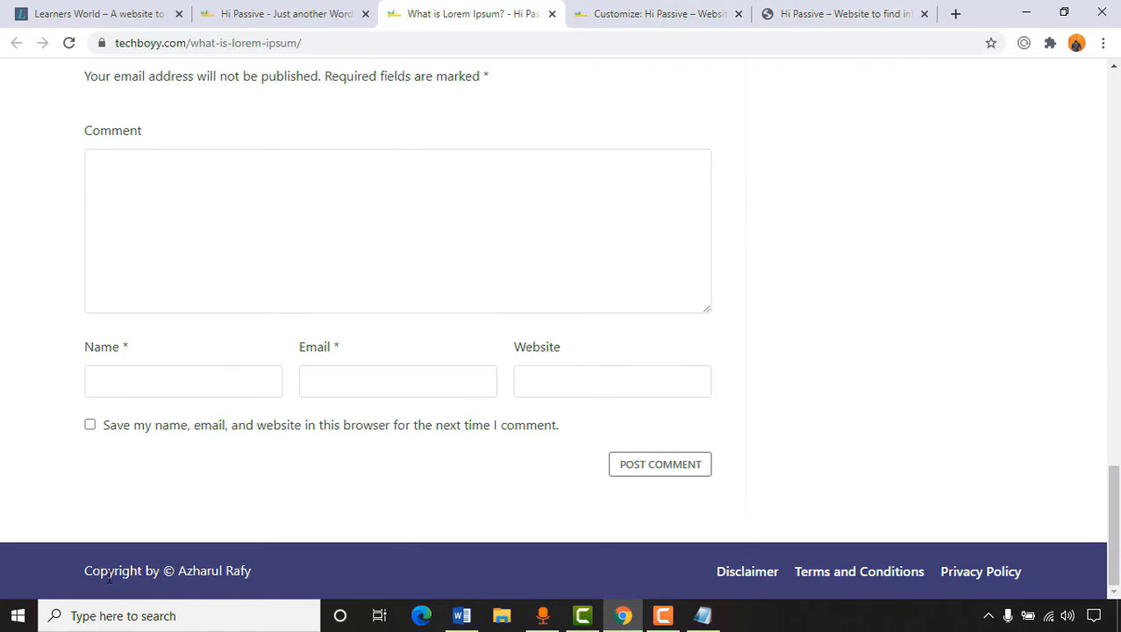
{"action": "left_click_drag", "start_coordinate": [109, 579], "coordinate": [235, 575]}
{"action": "key", "text": "ctrl+c"}
{"action": "left_click", "coordinate": [364, 49]}
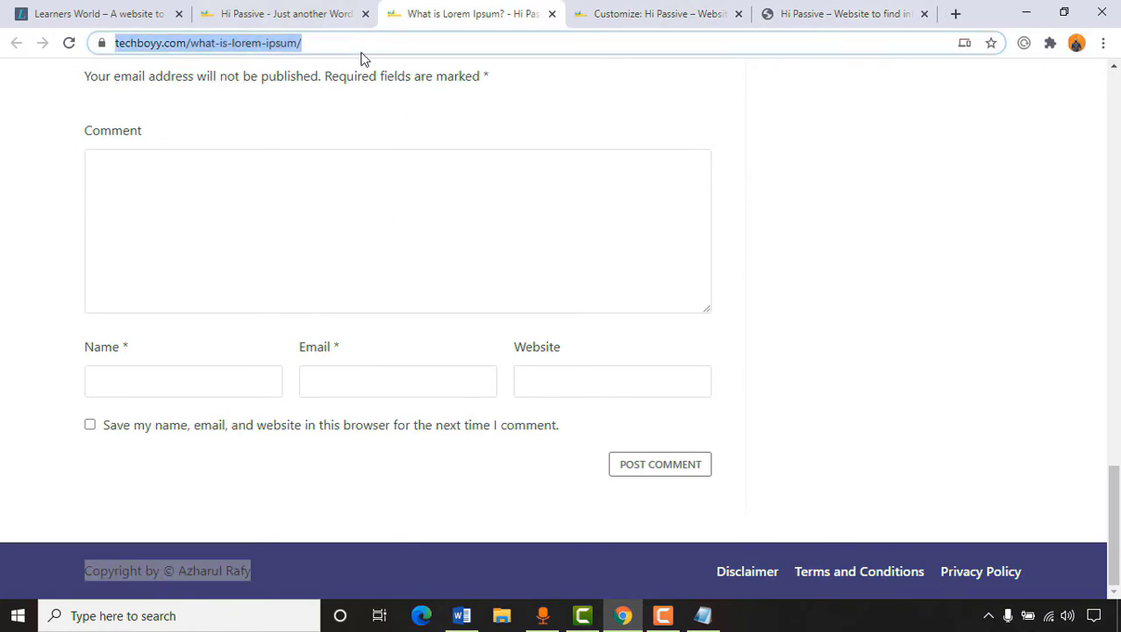
{"action": "key", "text": "ctrl+v"}
{"action": "key", "text": "ctrl+a"}
{"action": "key", "text": "ctrl+x"}
{"action": "left_click", "coordinate": [614, 11]}
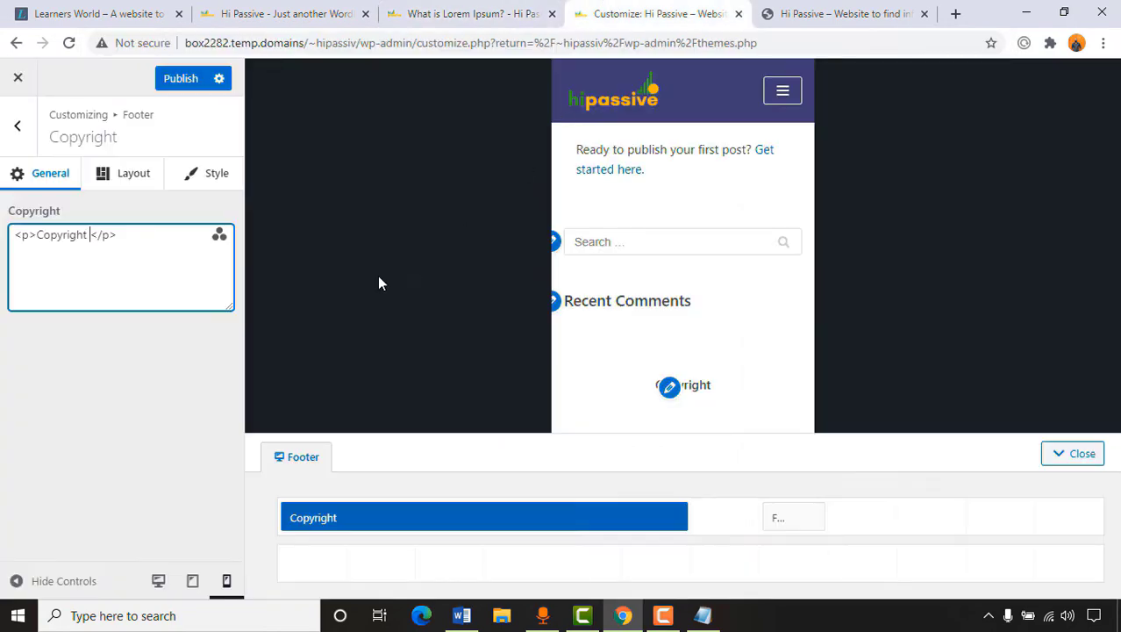
{"action": "double_click", "coordinate": [71, 230]}
{"action": "key", "text": "ctrl+v"}
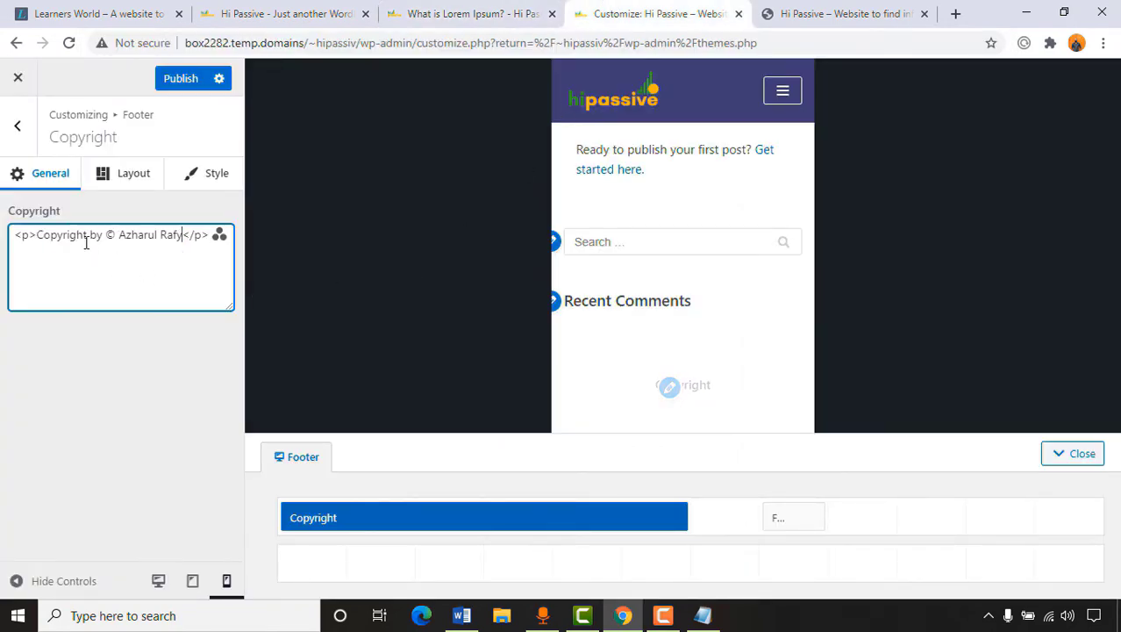
- Change the owner to Hi Passive, drop 'by', add 2020, and publish
{"action": "left_click_drag", "start_coordinate": [118, 235], "coordinate": [183, 239]}
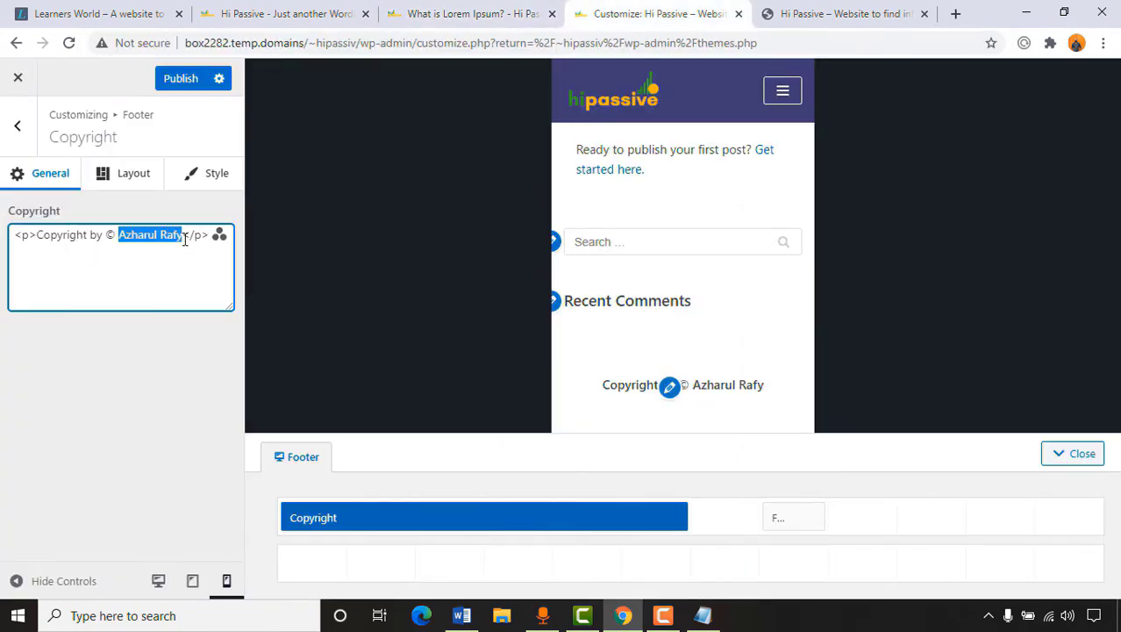
{"action": "type", "text": "Hi Pa"}
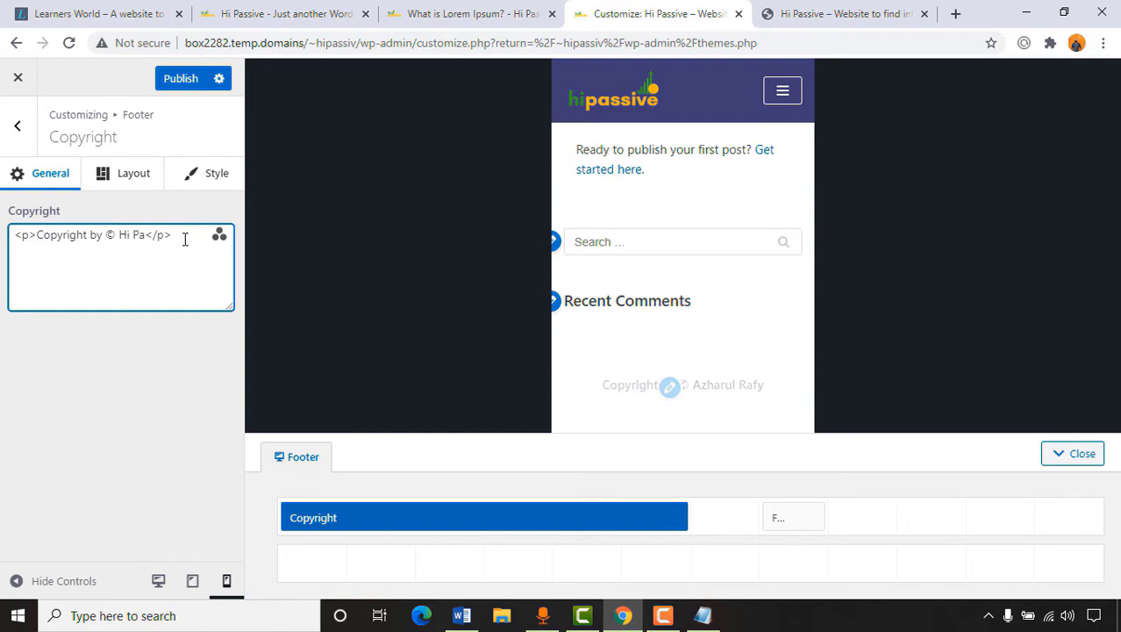
{"action": "type", "text": "ssive"}
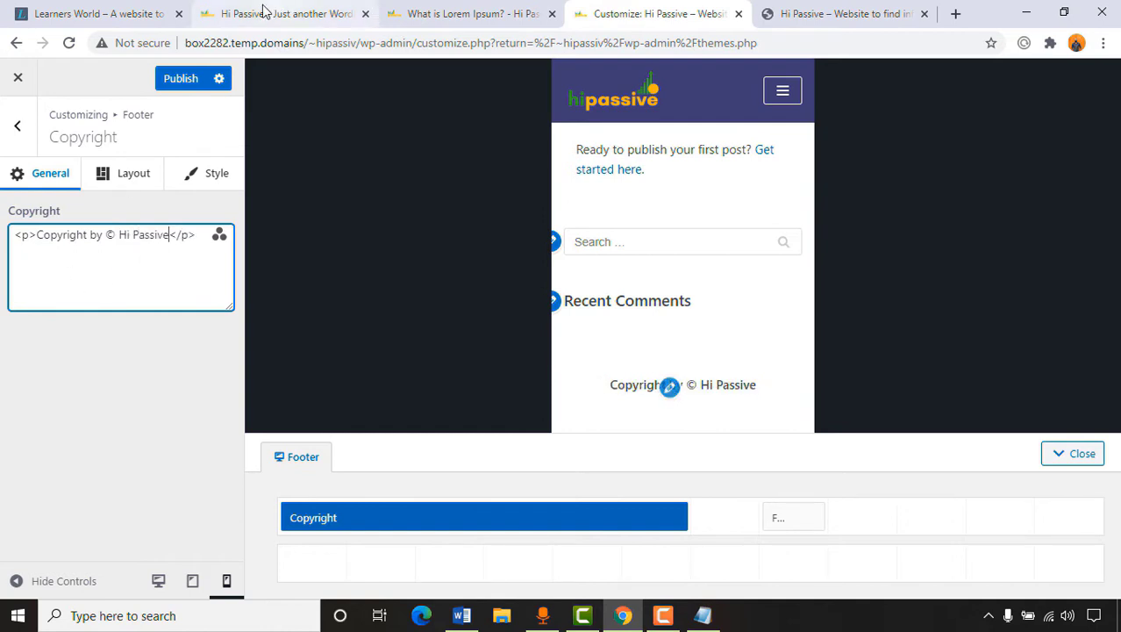
{"action": "double_click", "coordinate": [96, 235]}
{"action": "key", "text": "BackSpace"}
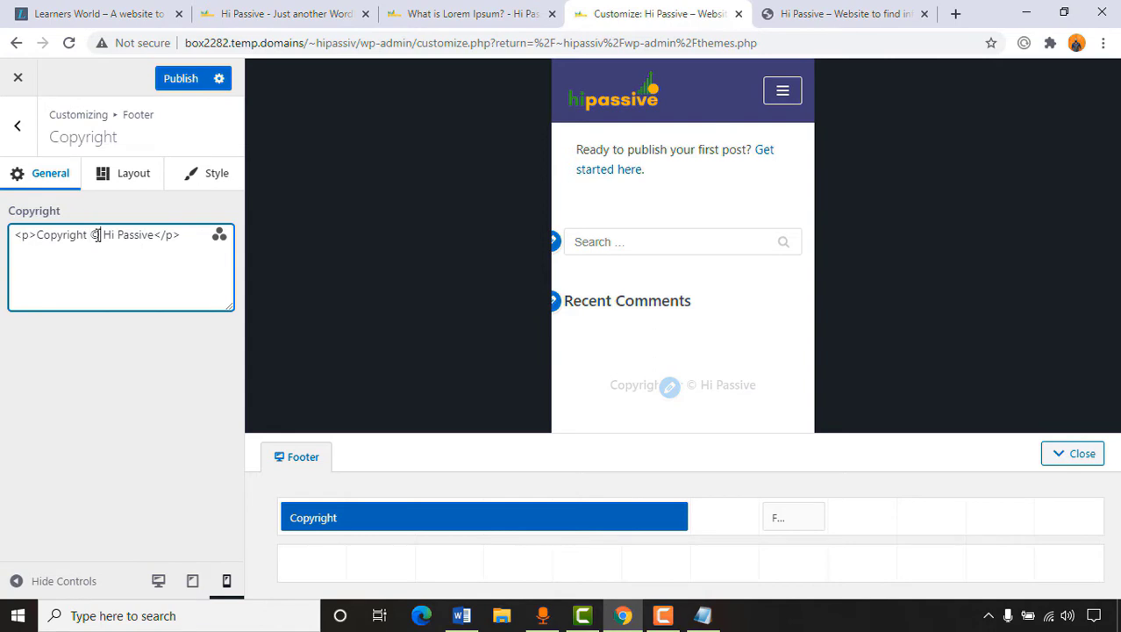
{"action": "type", "text": "2020"}
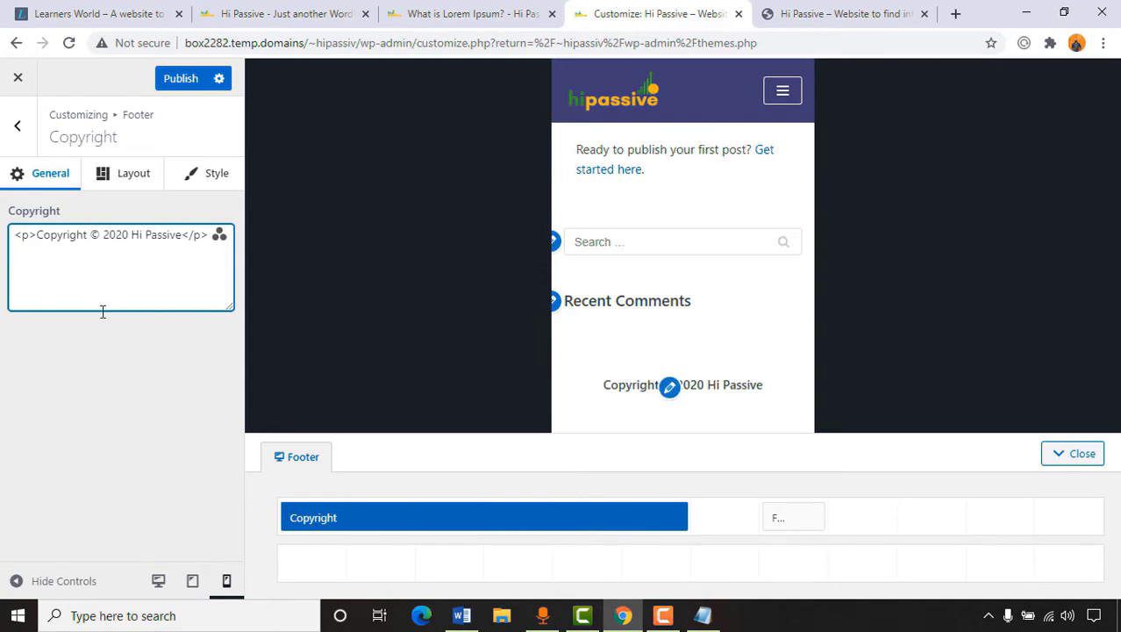
{"action": "left_click", "coordinate": [180, 96]}
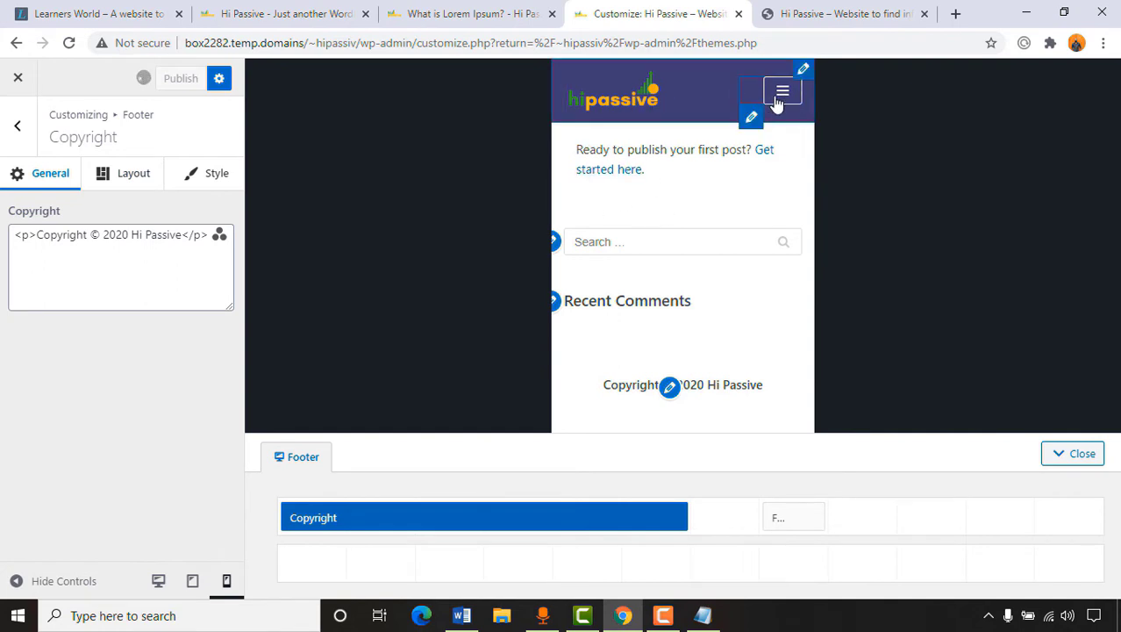
- Switch to desktop preview and left-align the footer copyright text
{"action": "left_click", "coordinate": [158, 583]}
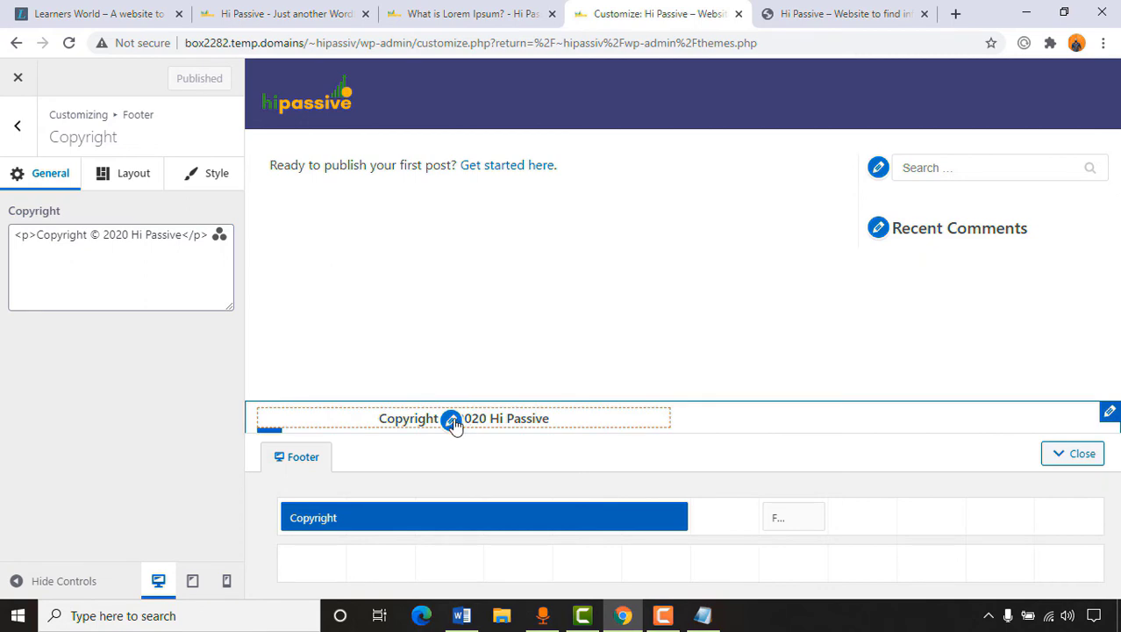
{"action": "left_click", "coordinate": [513, 10]}
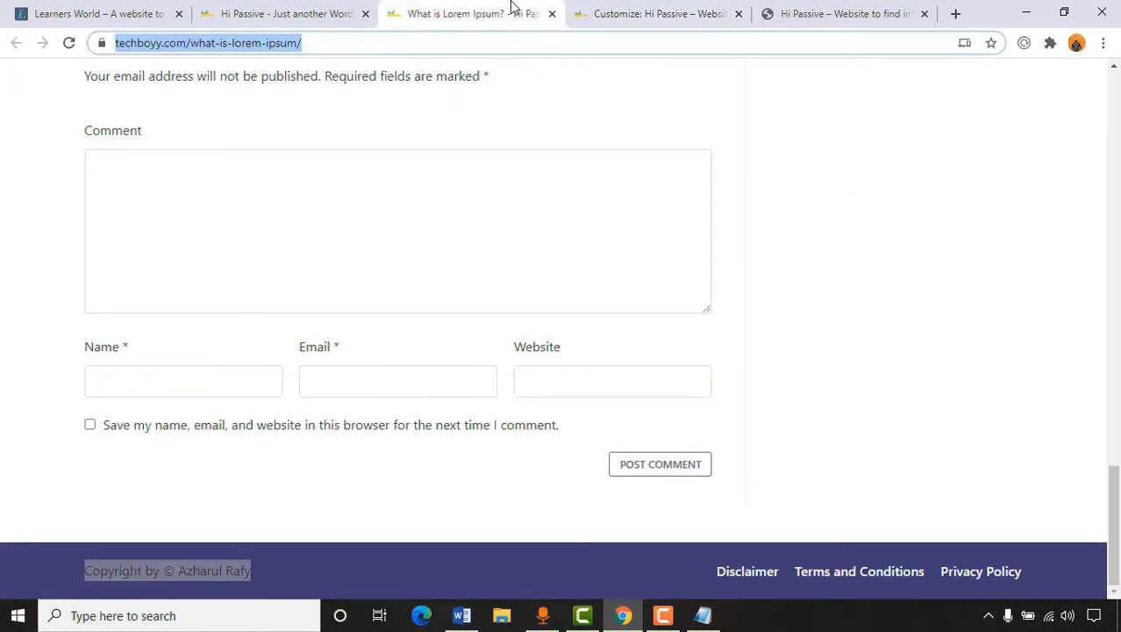
{"action": "left_click", "coordinate": [682, 11]}
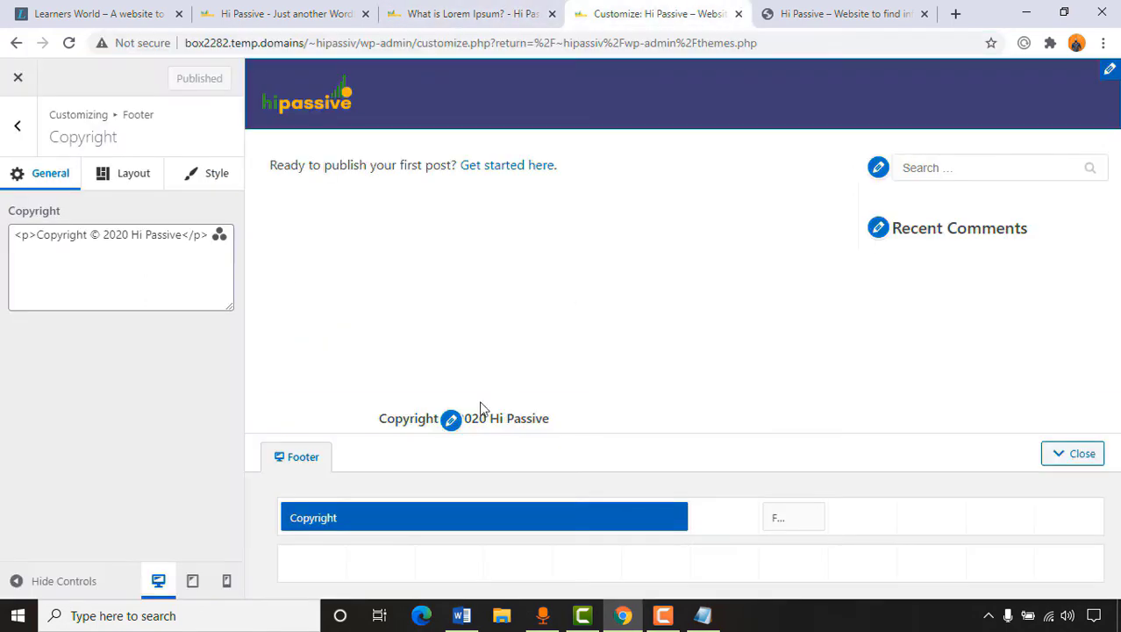
{"action": "left_click", "coordinate": [136, 178]}
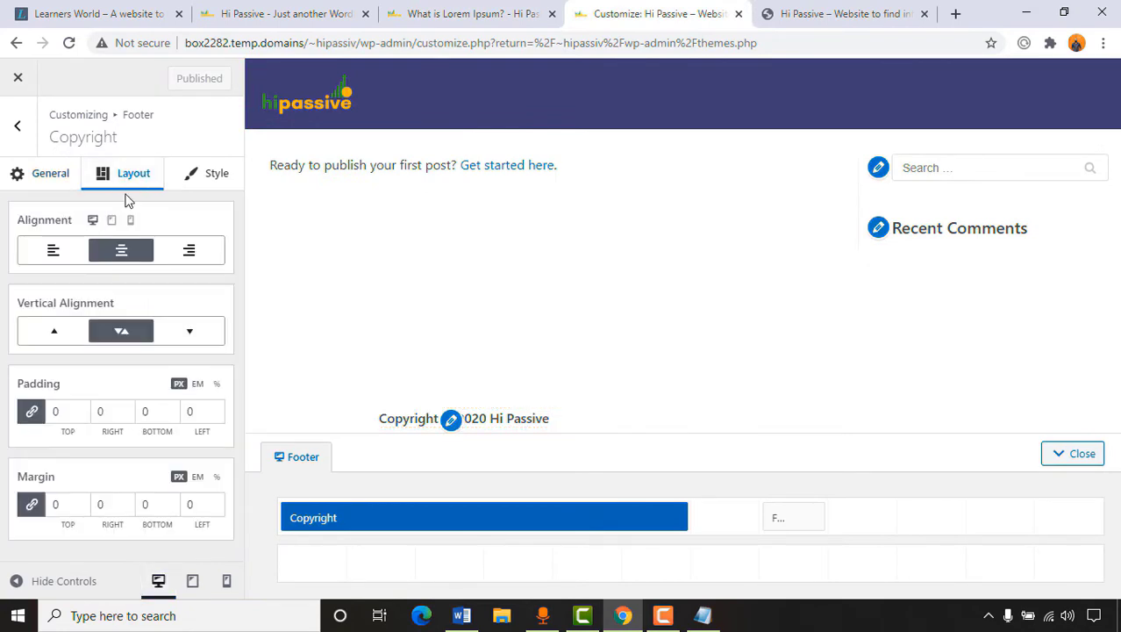
{"action": "left_click", "coordinate": [51, 253]}
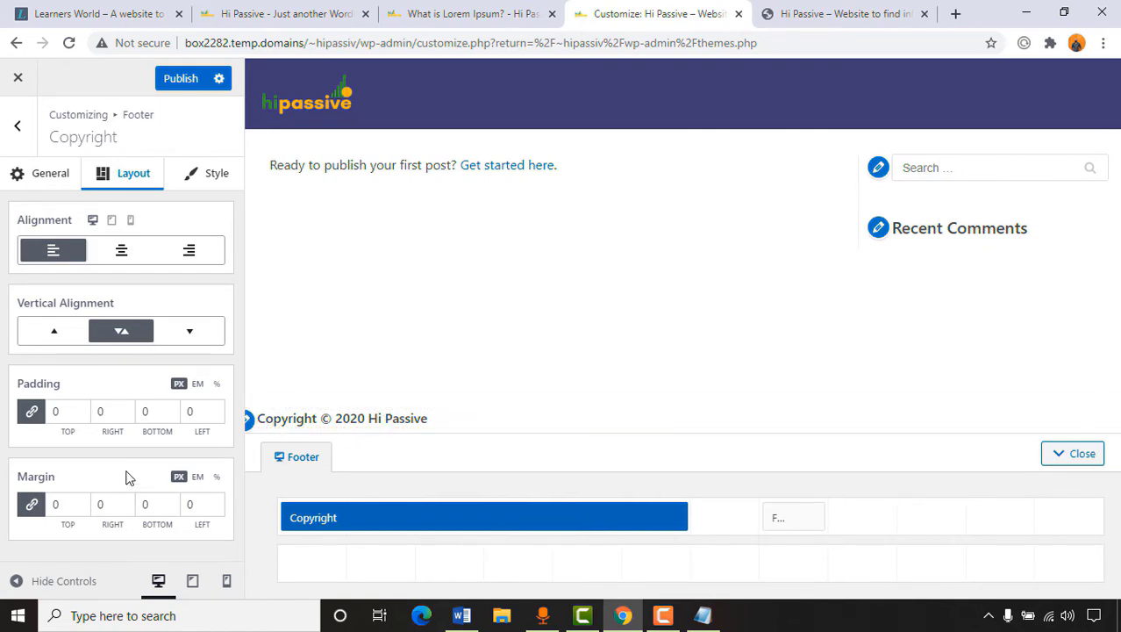
- Set the copyright text colour to white (#ffffff)
{"action": "left_click", "coordinate": [190, 184]}
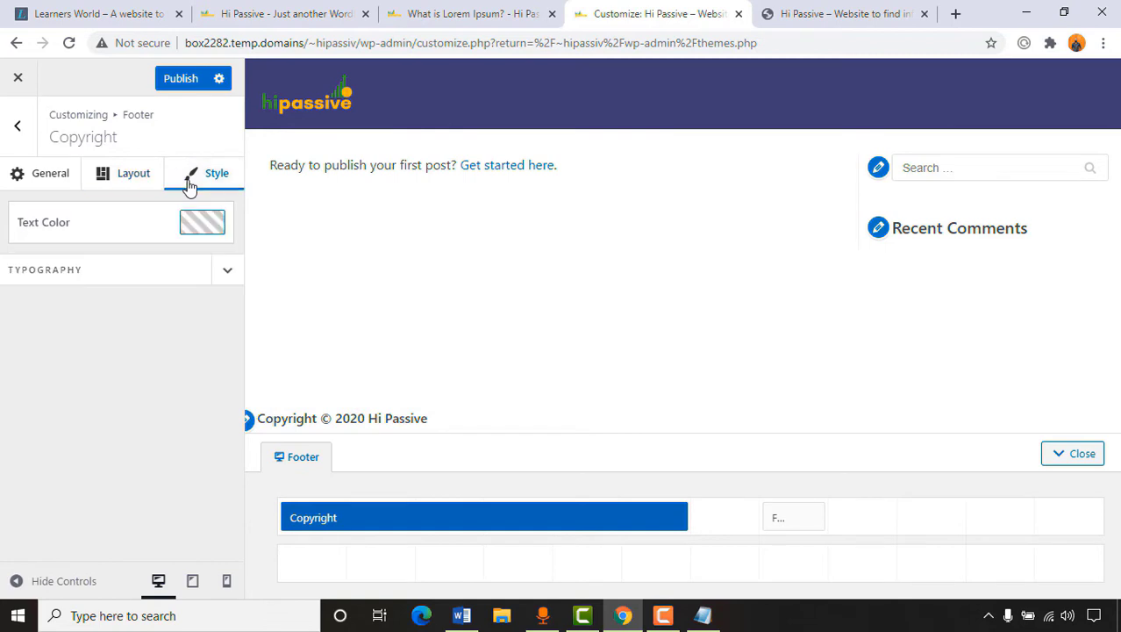
{"action": "left_click", "coordinate": [451, 14]}
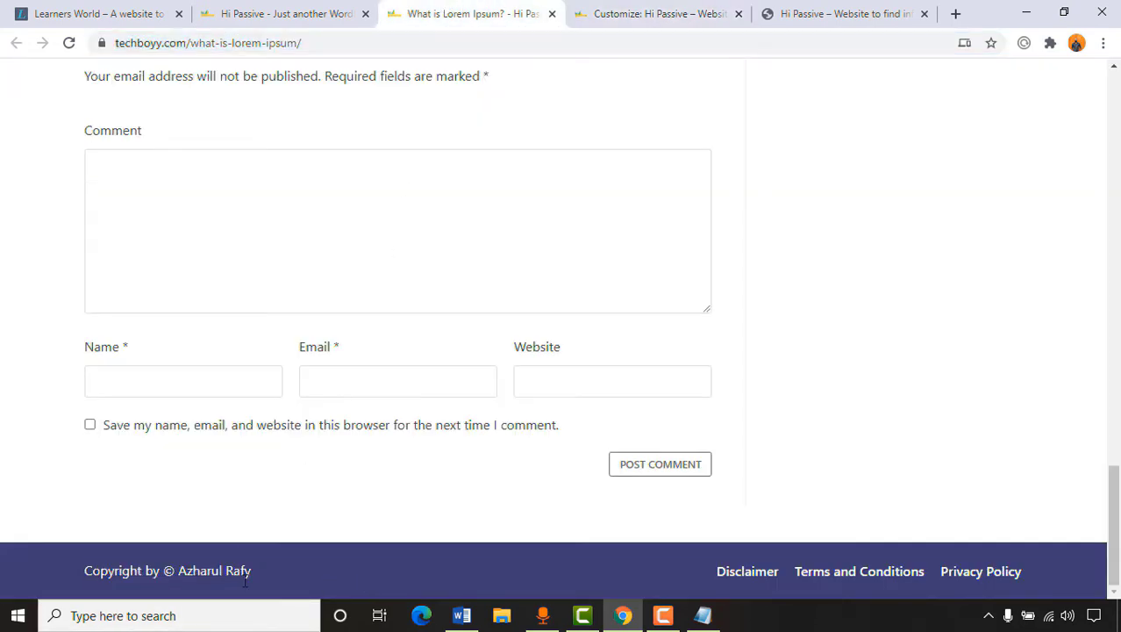
{"action": "left_click", "coordinate": [653, 13]}
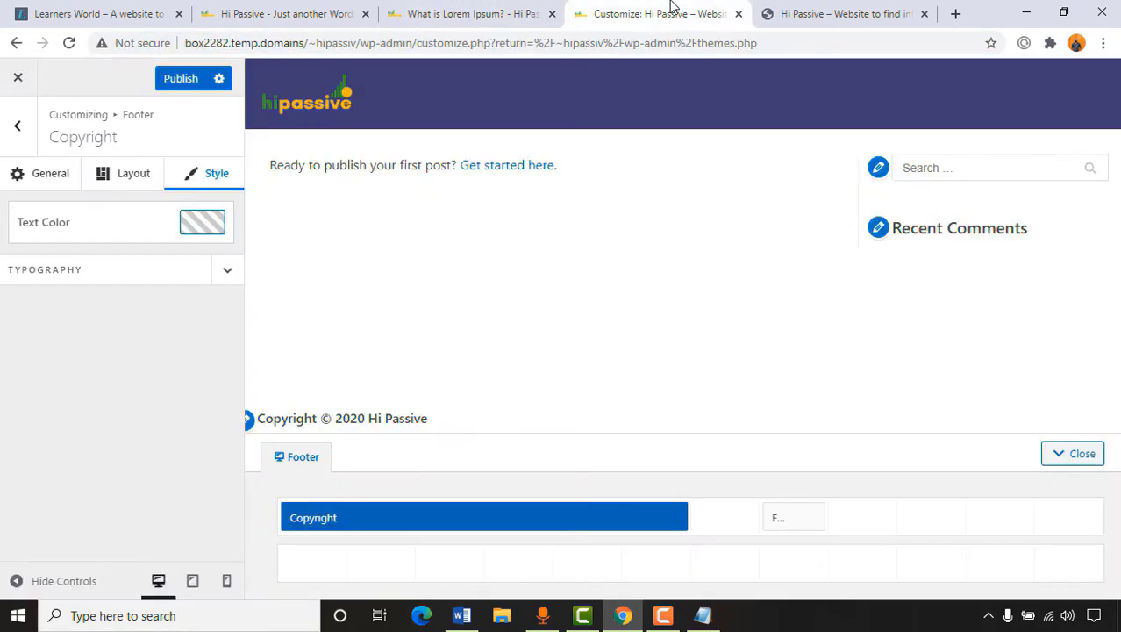
{"action": "left_click", "coordinate": [200, 225]}
{"action": "left_click_drag", "start_coordinate": [206, 301], "coordinate": [193, 253]}
{"action": "left_click", "coordinate": [62, 433]}
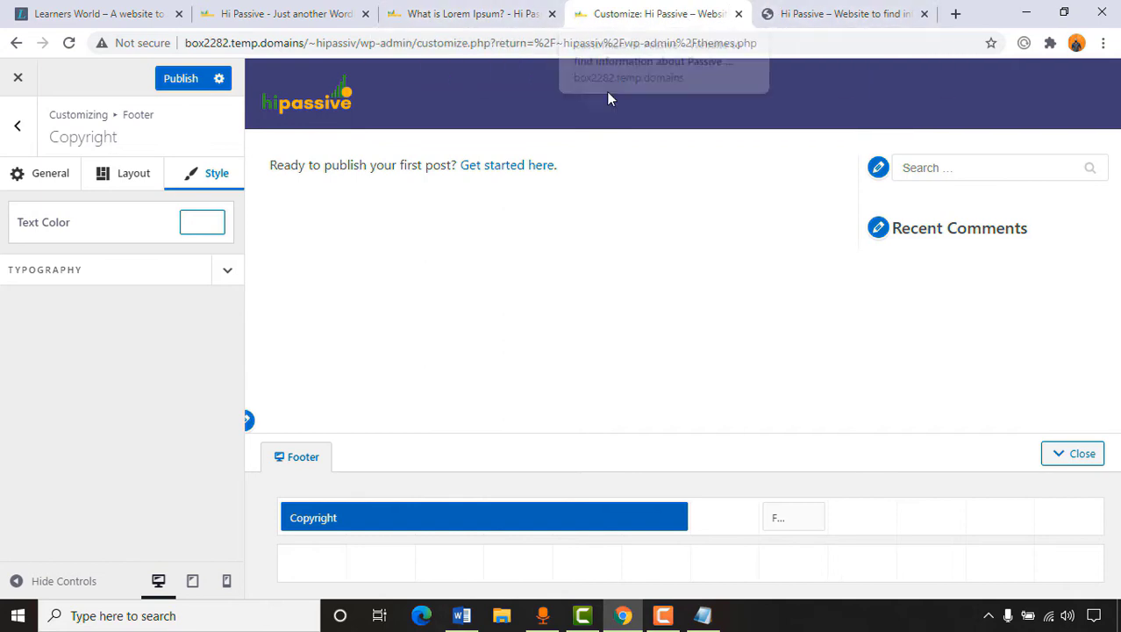
- Open the live site in a new tab and cycle through tabs back to the Customizer
{"action": "left_click", "coordinate": [774, 9]}
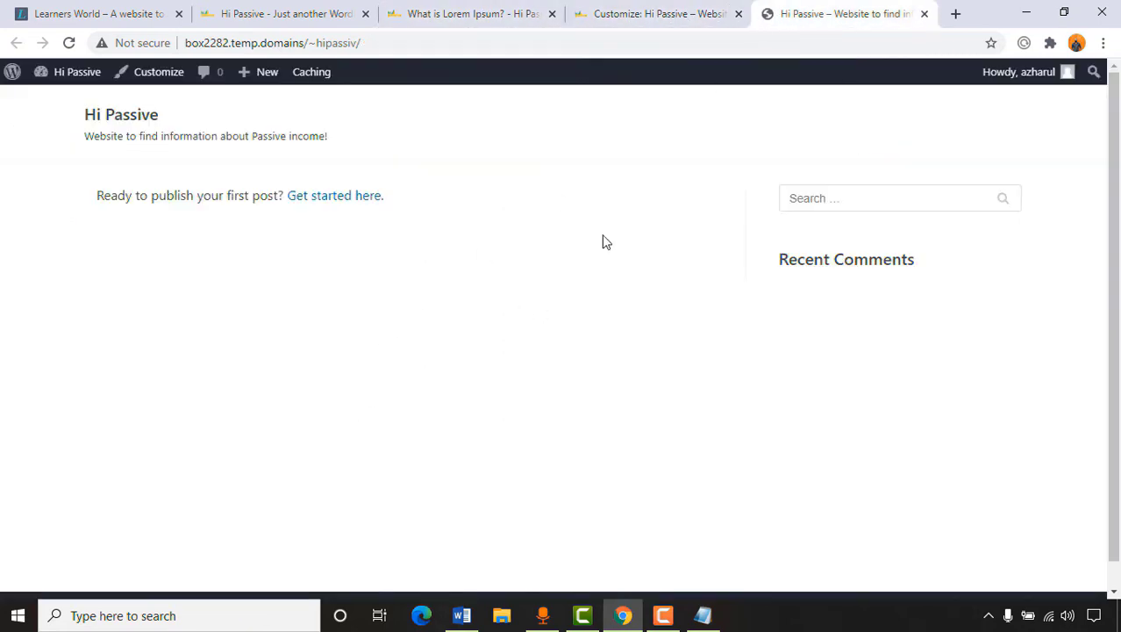
{"action": "left_click", "coordinate": [331, 42]}
{"action": "key", "text": "ctrl+a"}
{"action": "key", "text": "ctrl+c"}
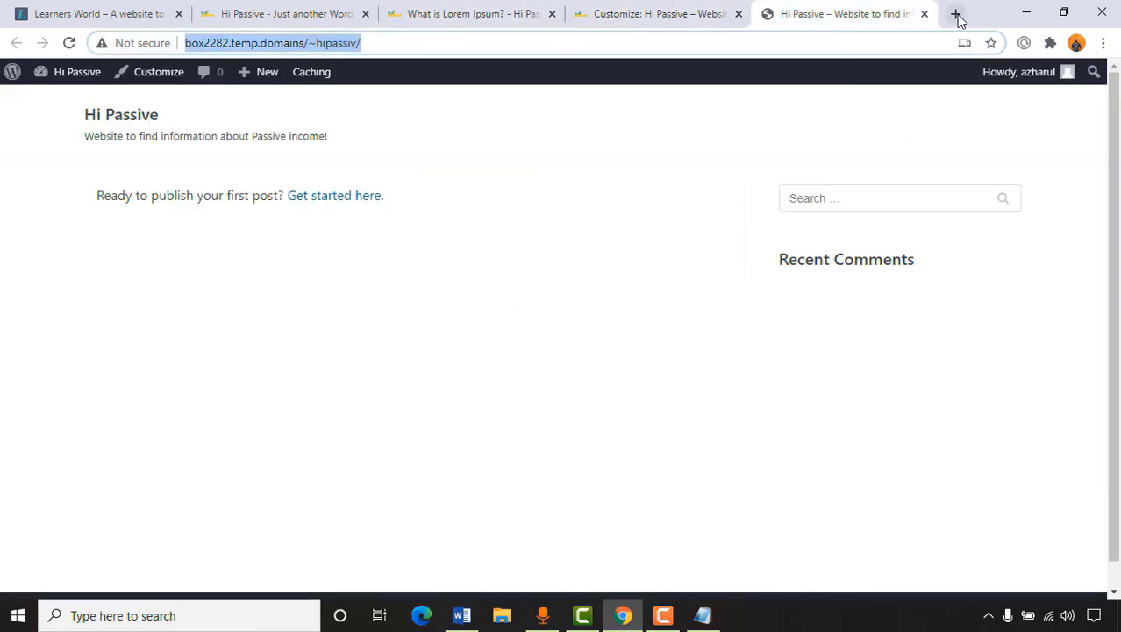
{"action": "left_click", "coordinate": [955, 13]}
{"action": "key", "text": "ctrl+v"}
{"action": "key", "text": "Return"}
{"action": "left_click", "coordinate": [755, 11]}
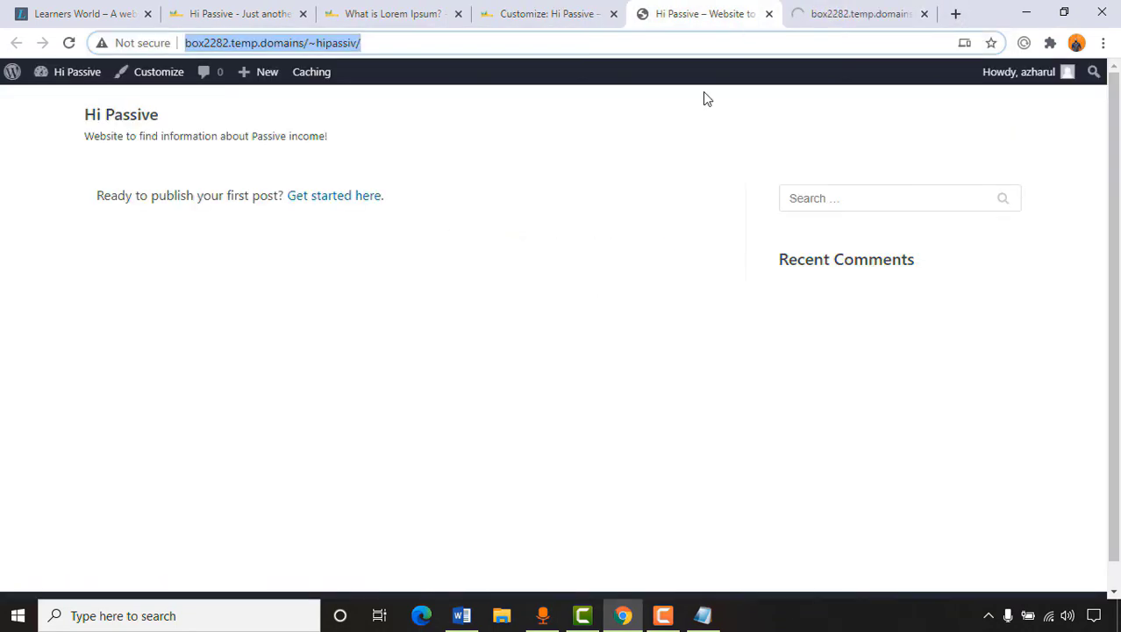
{"action": "left_click", "coordinate": [813, 10]}
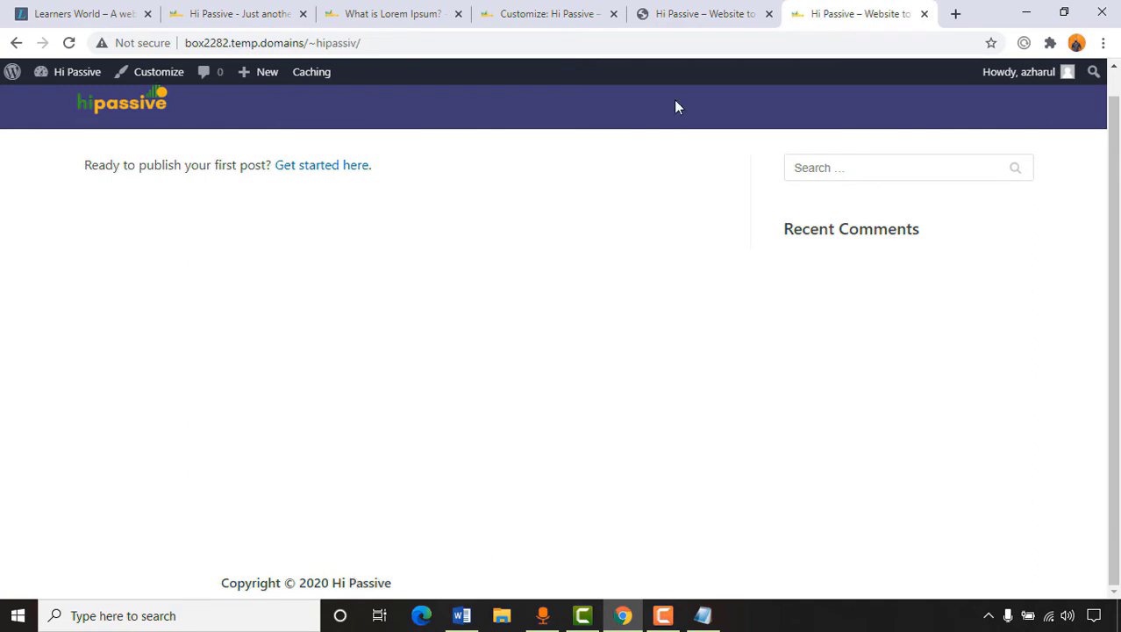
{"action": "left_click", "coordinate": [649, 12]}
{"action": "left_click", "coordinate": [546, 9]}
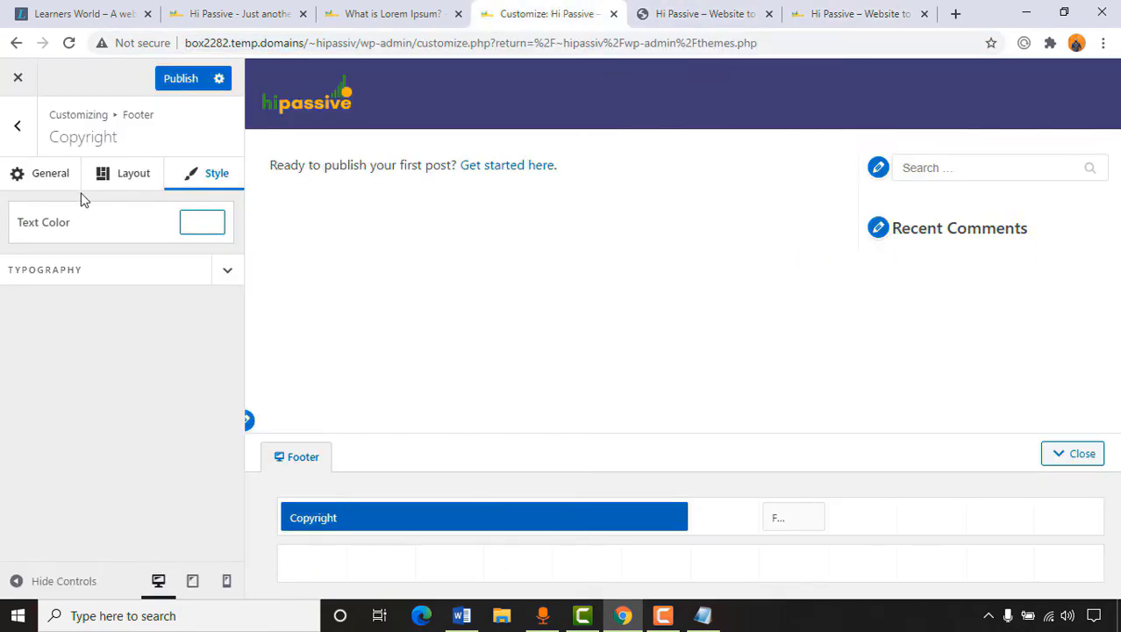
- End the copyright text with a full stop, checking the reference post's footer
{"action": "left_click", "coordinate": [54, 172]}
{"action": "left_click", "coordinate": [182, 235]}
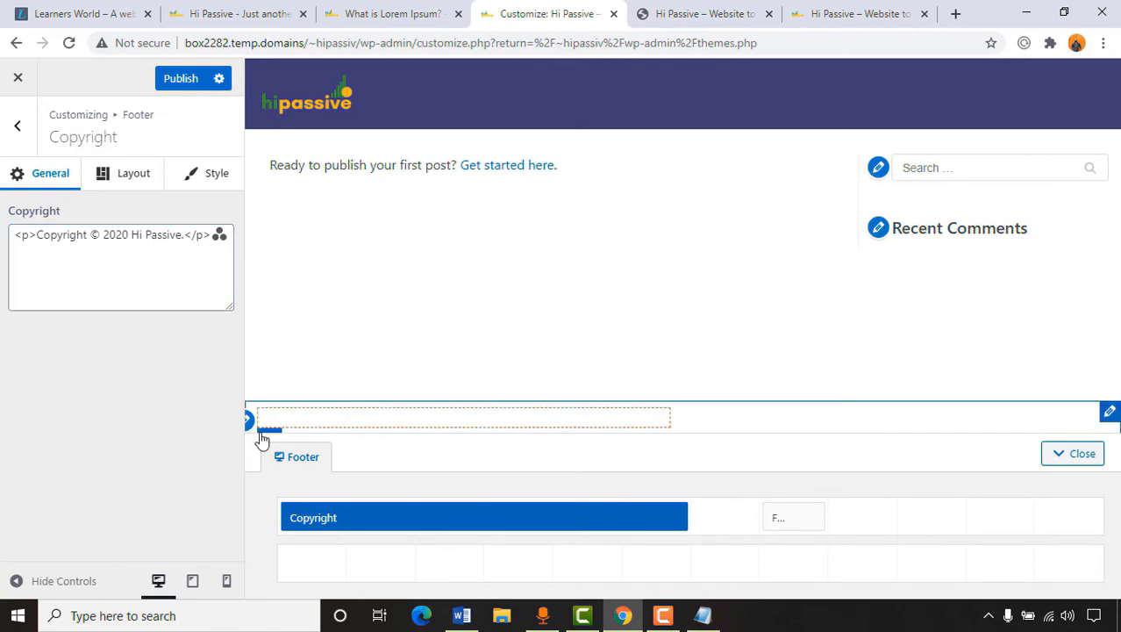
{"action": "left_click", "coordinate": [312, 9]}
{"action": "left_click", "coordinate": [372, 8]}
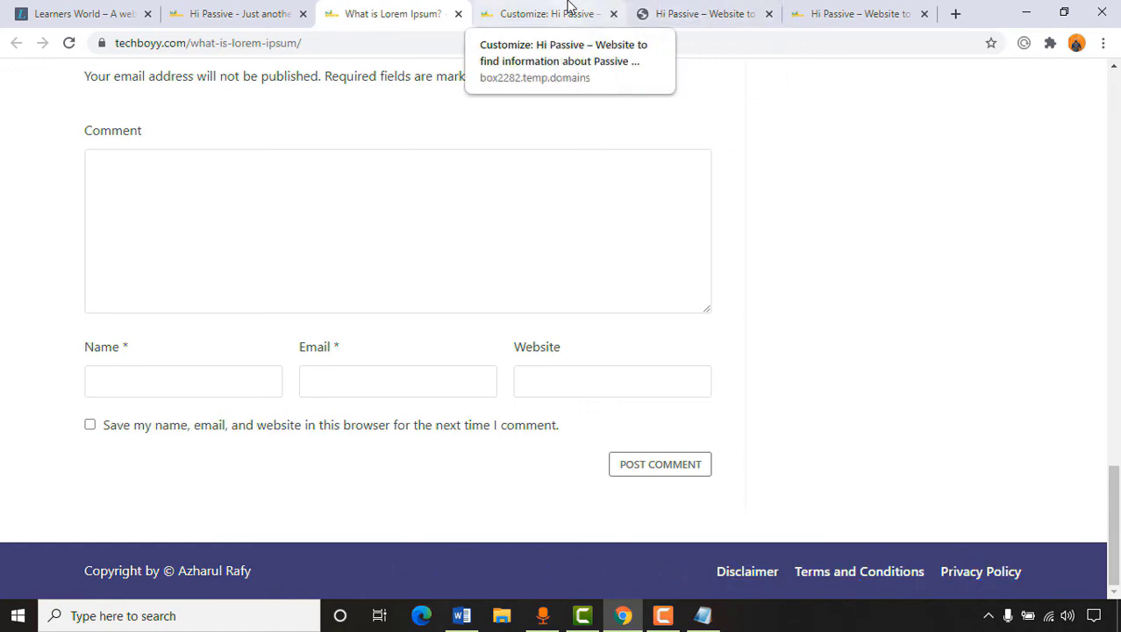
{"action": "left_click", "coordinate": [544, 14]}
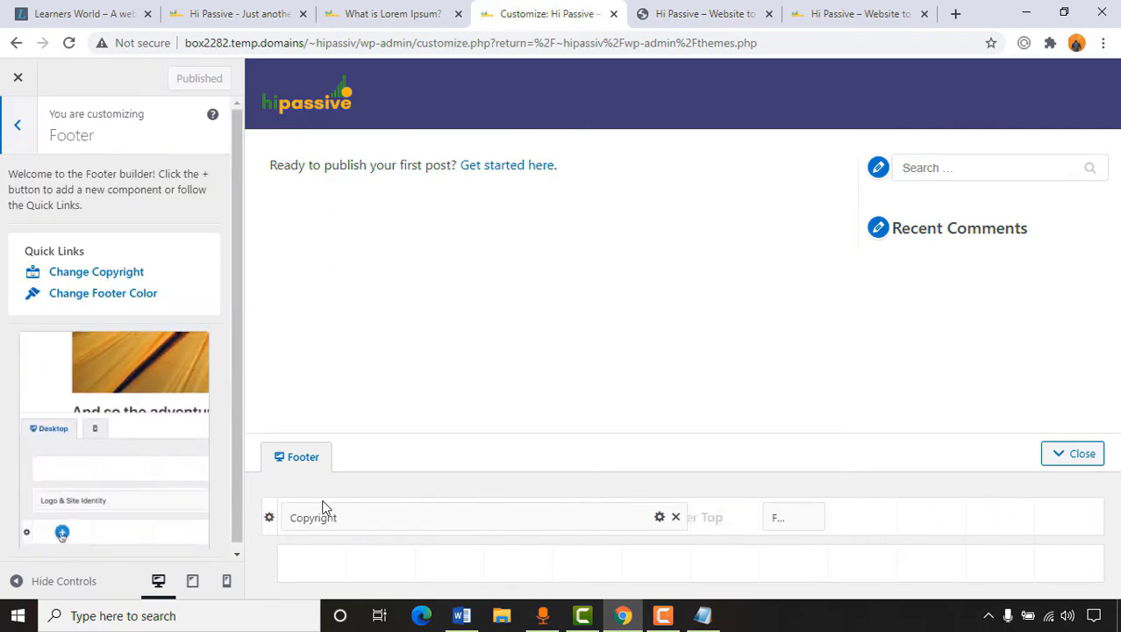
- Set the Footer Top row background colour to #3e356e and publish
{"action": "left_click", "coordinate": [1064, 457]}
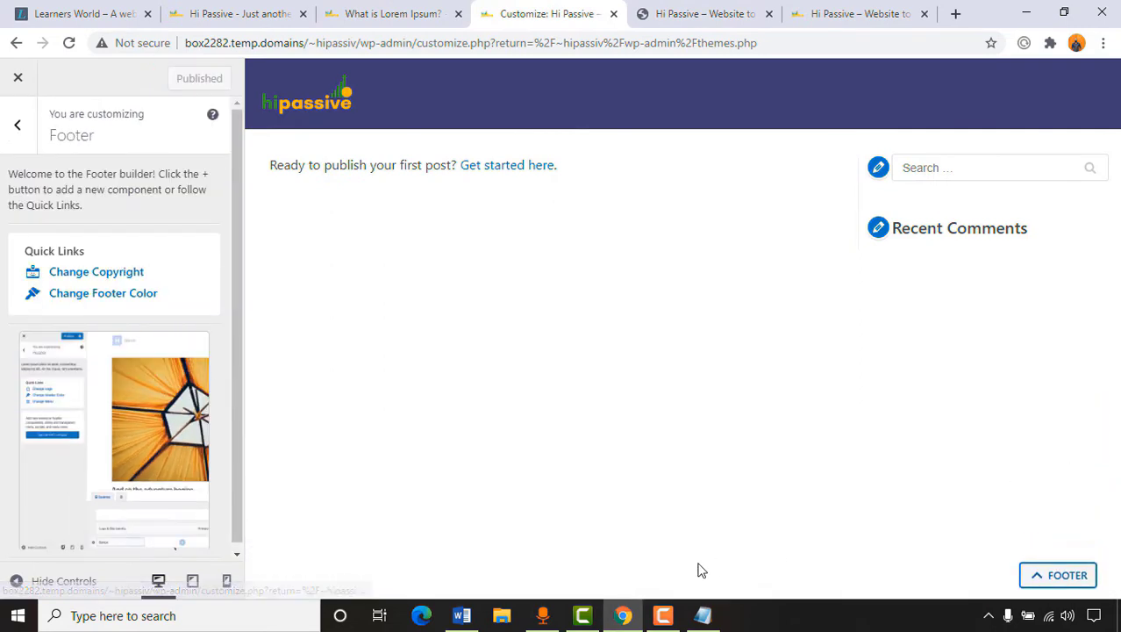
{"action": "left_click", "coordinate": [1110, 577]}
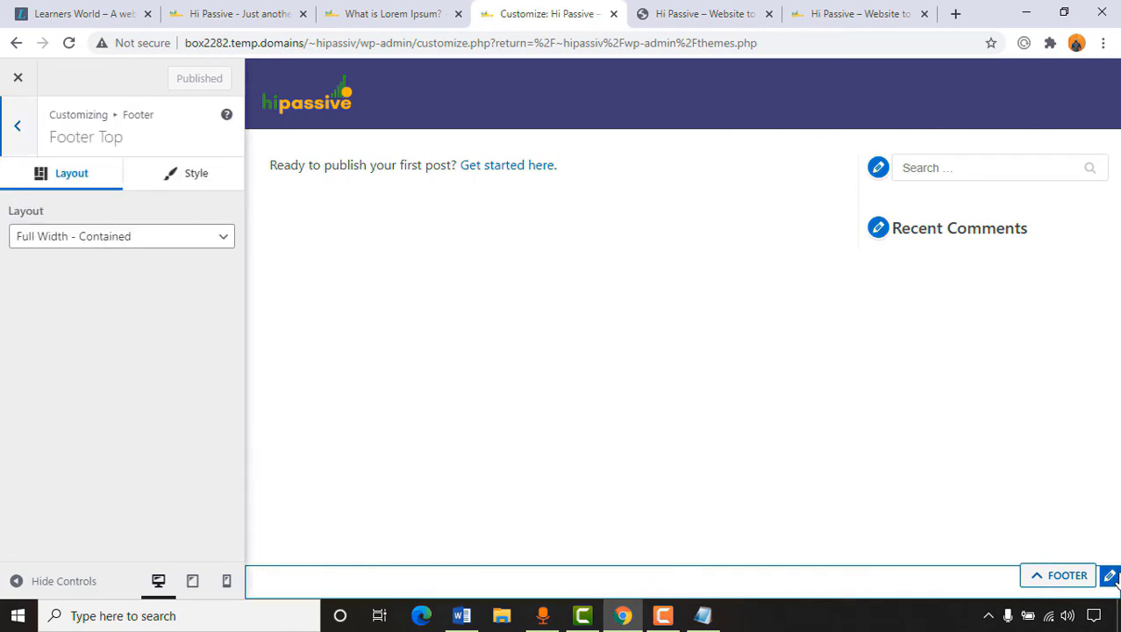
{"action": "left_click", "coordinate": [198, 179]}
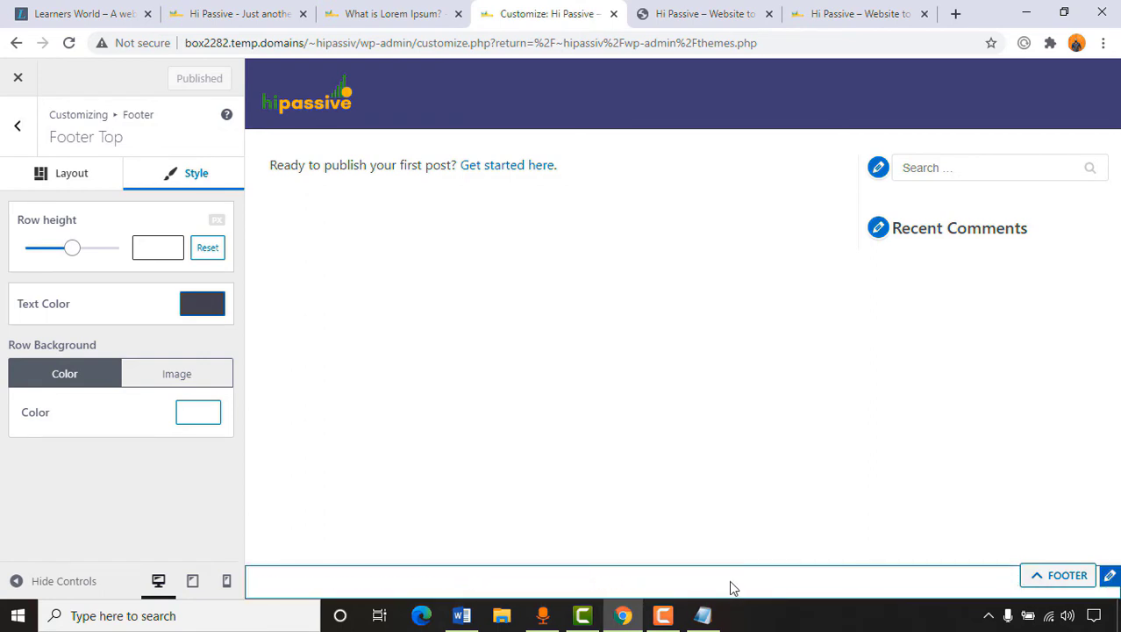
{"action": "left_click", "coordinate": [190, 420]}
{"action": "left_click", "coordinate": [243, 329]}
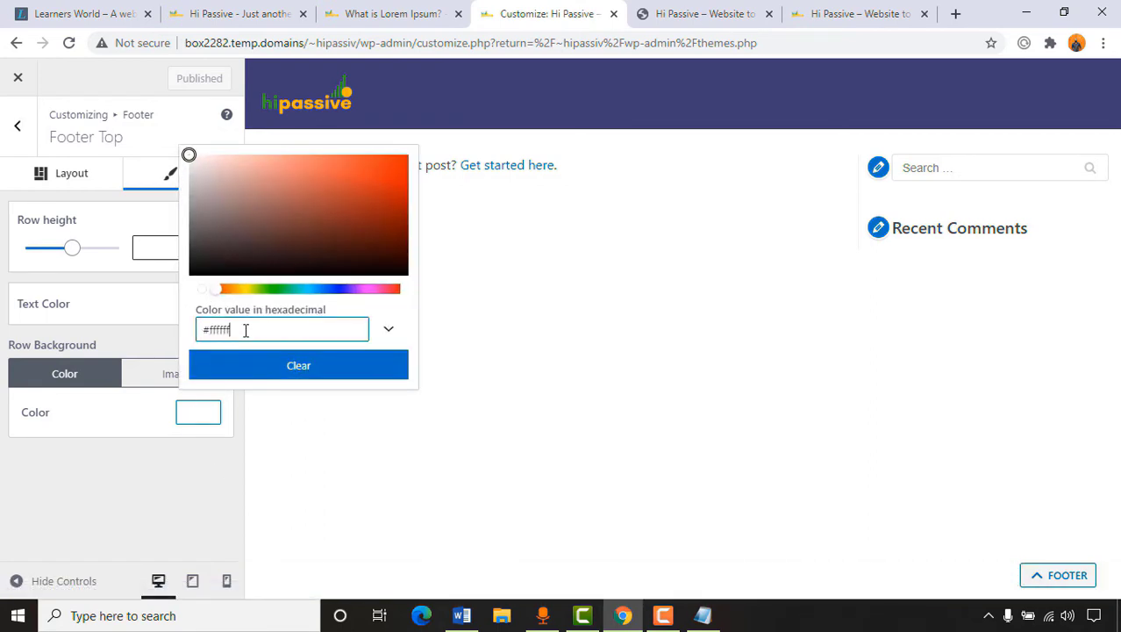
{"action": "left_click_drag", "start_coordinate": [243, 329], "coordinate": [186, 340]}
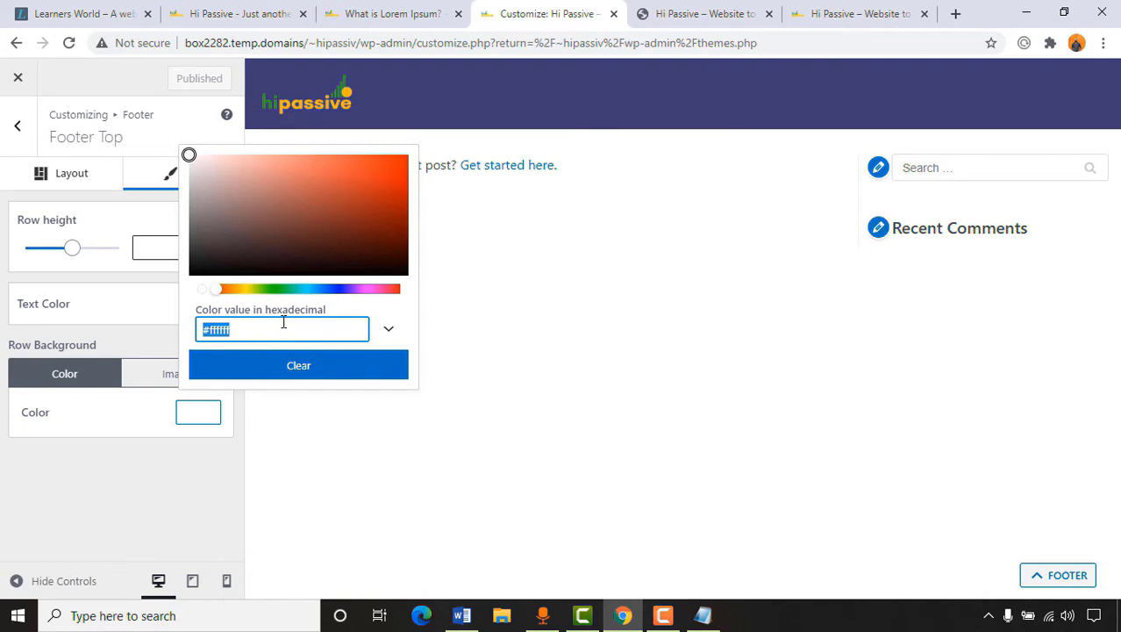
{"action": "key", "text": "ctrl+v"}
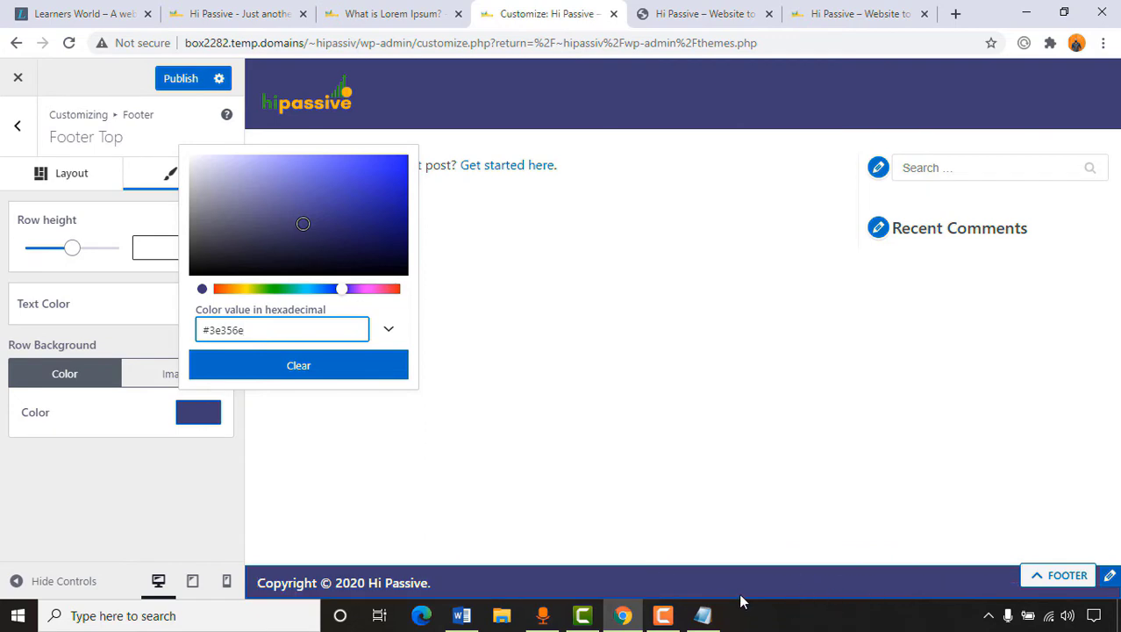
{"action": "left_click", "coordinate": [16, 128]}
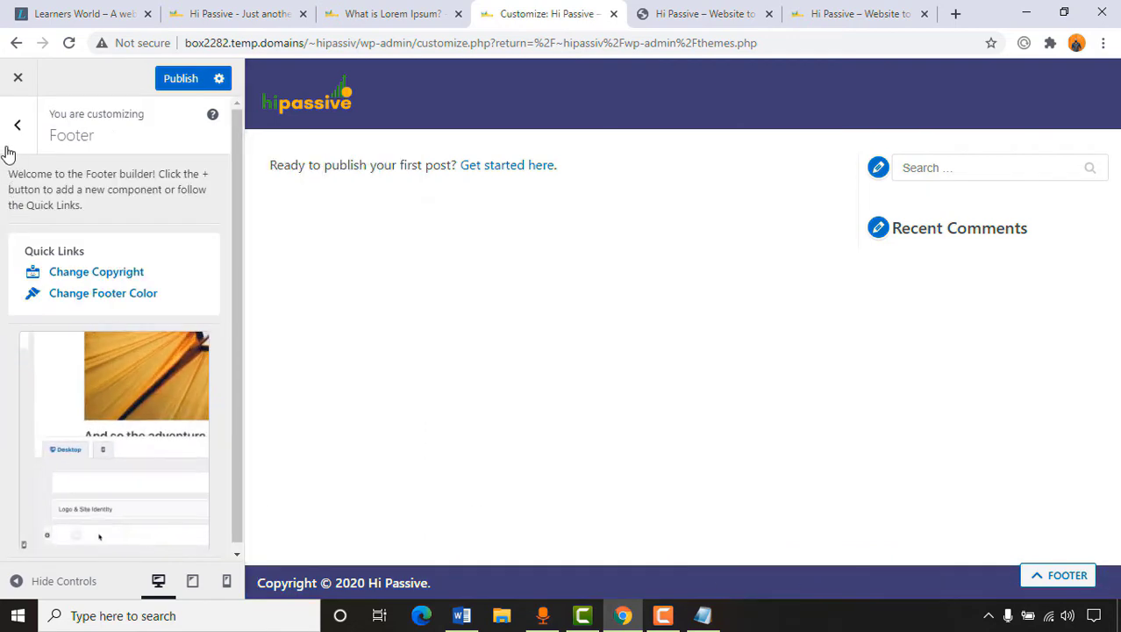
{"action": "left_click", "coordinate": [182, 79]}
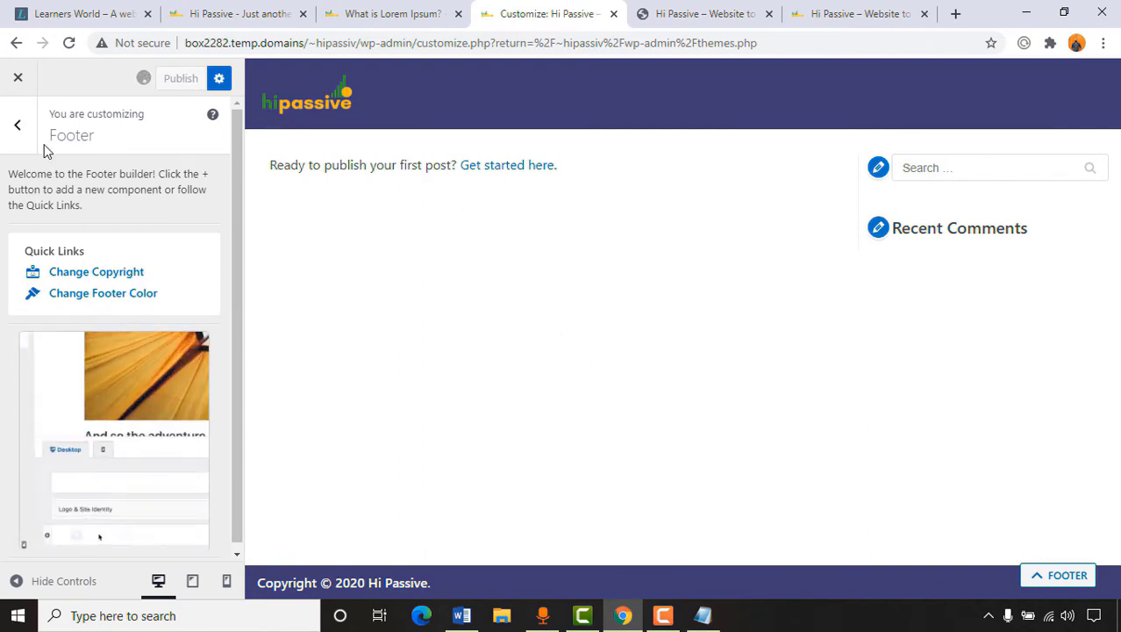
- Review the Colors & Background settings in the Customizer
{"action": "left_click", "coordinate": [17, 125]}
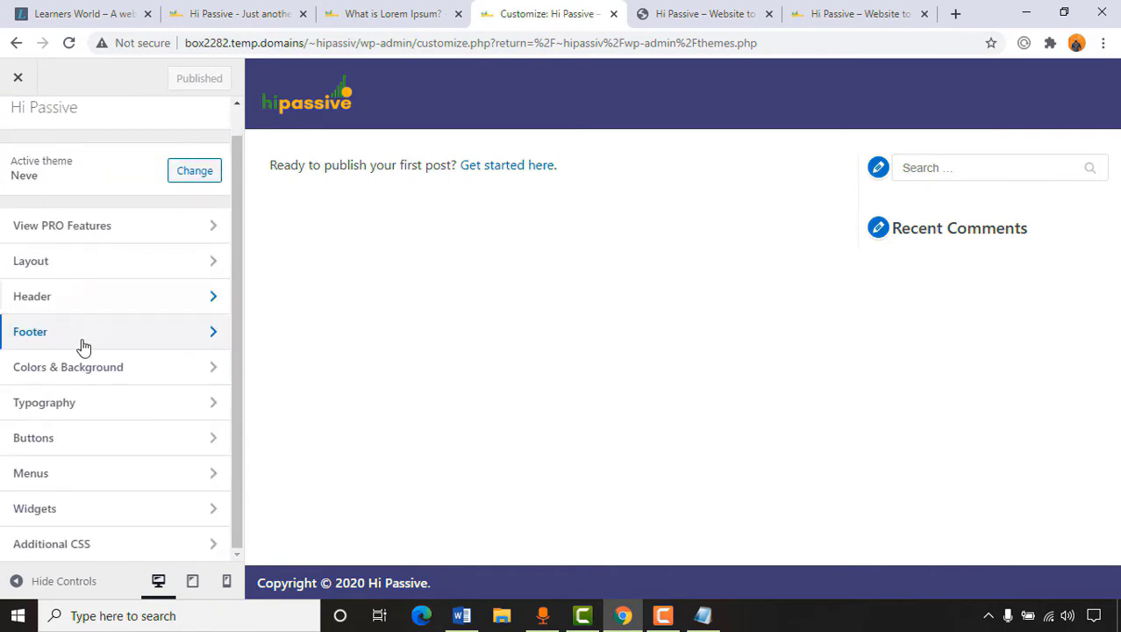
{"action": "left_click", "coordinate": [58, 376]}
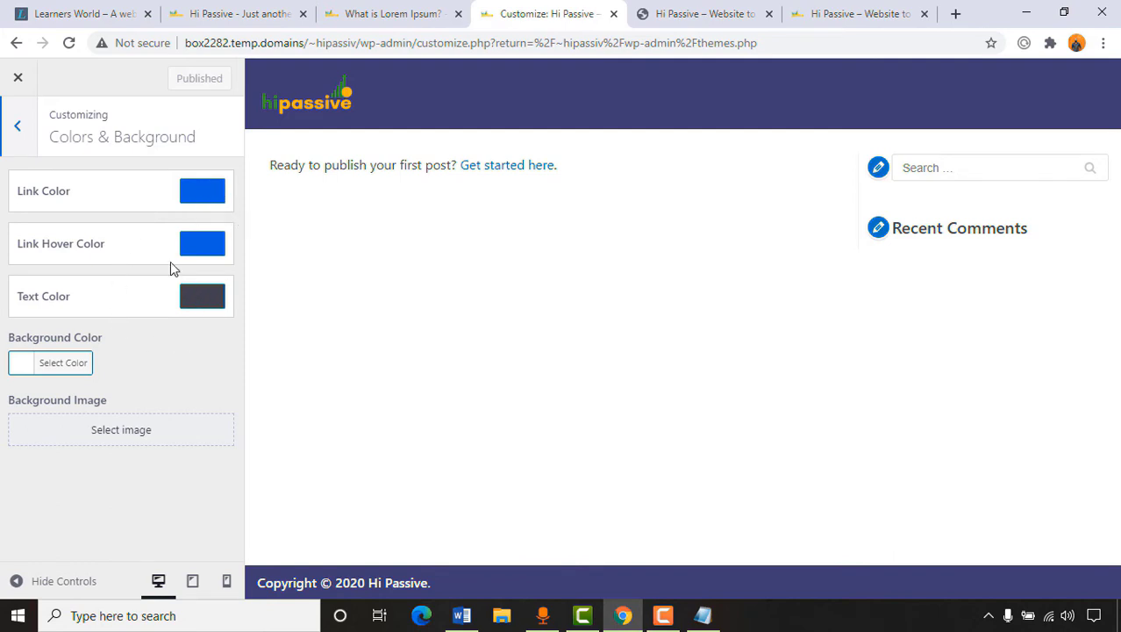
{"action": "left_click", "coordinate": [18, 149]}
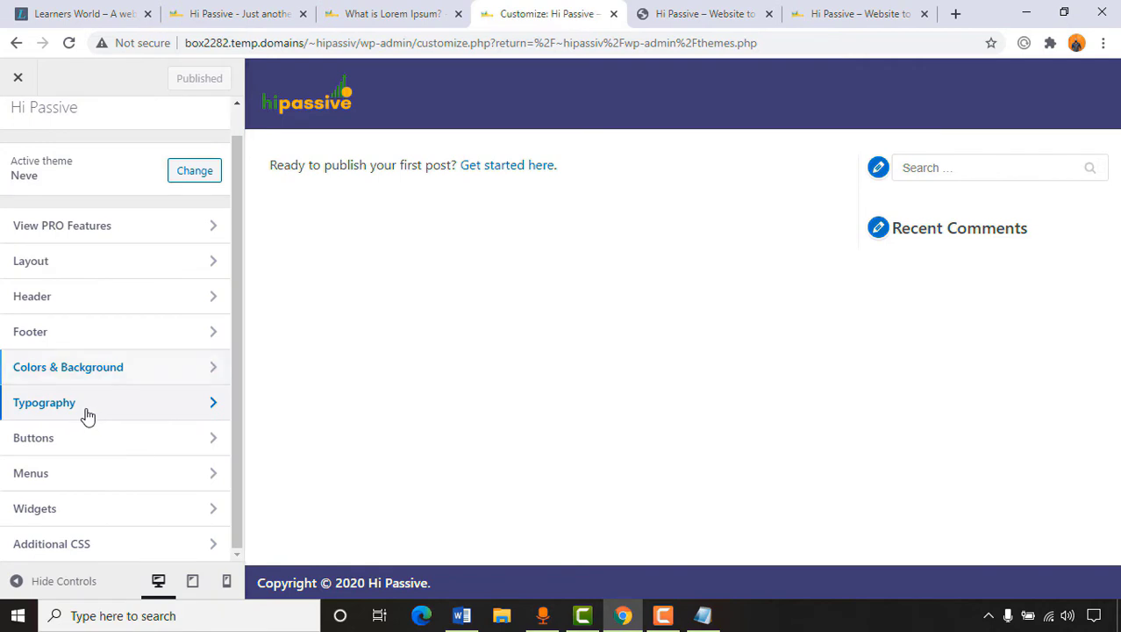
- Look through the General, Headings and Blog typography settings, including post excerpt options
{"action": "left_click", "coordinate": [87, 415]}
{"action": "left_click", "coordinate": [51, 207]}
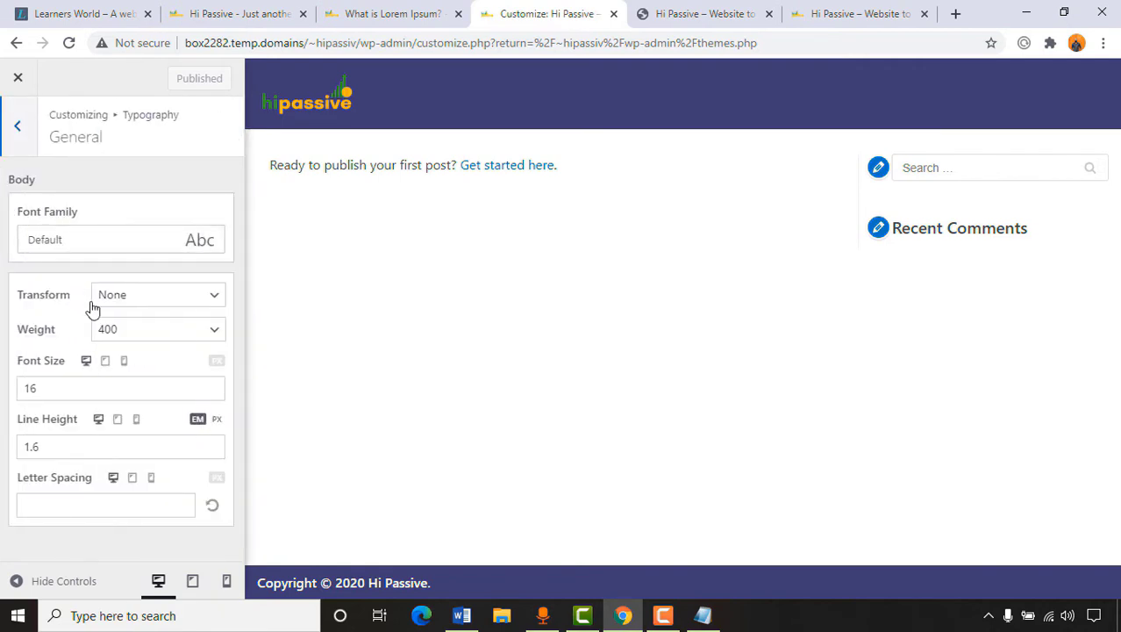
{"action": "left_click", "coordinate": [20, 130]}
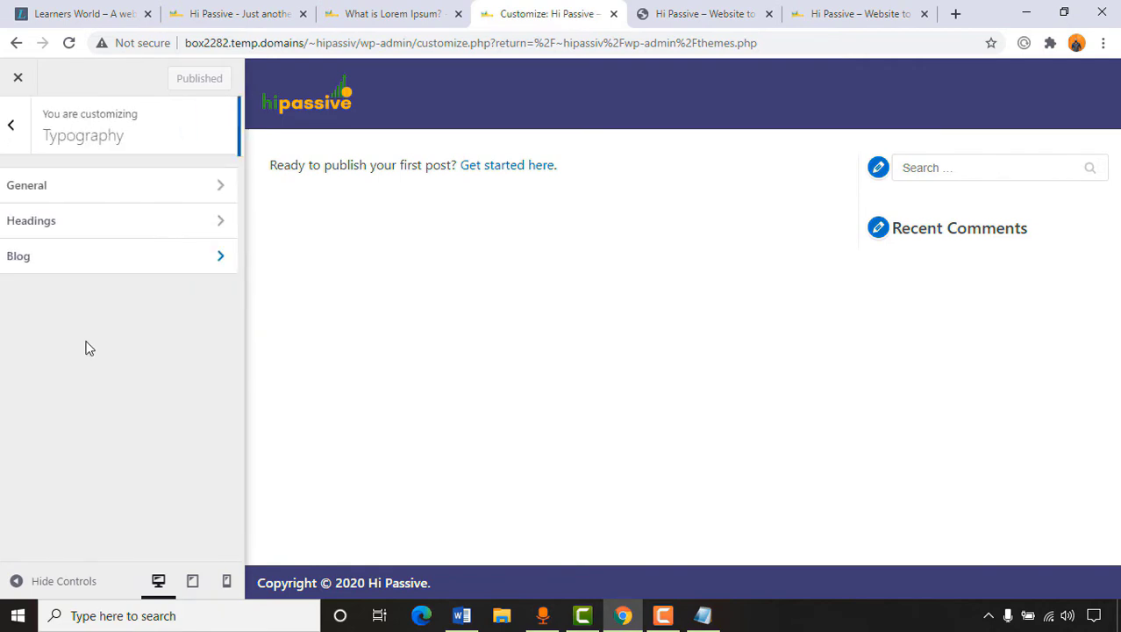
{"action": "left_click", "coordinate": [58, 229]}
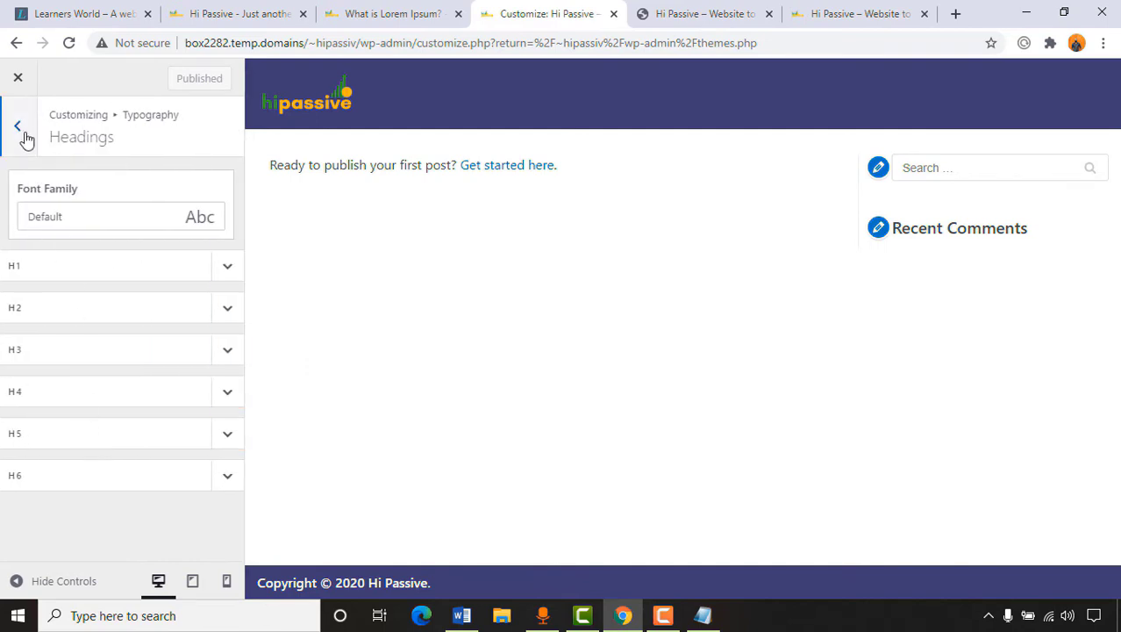
{"action": "left_click", "coordinate": [26, 139]}
{"action": "left_click", "coordinate": [74, 262]}
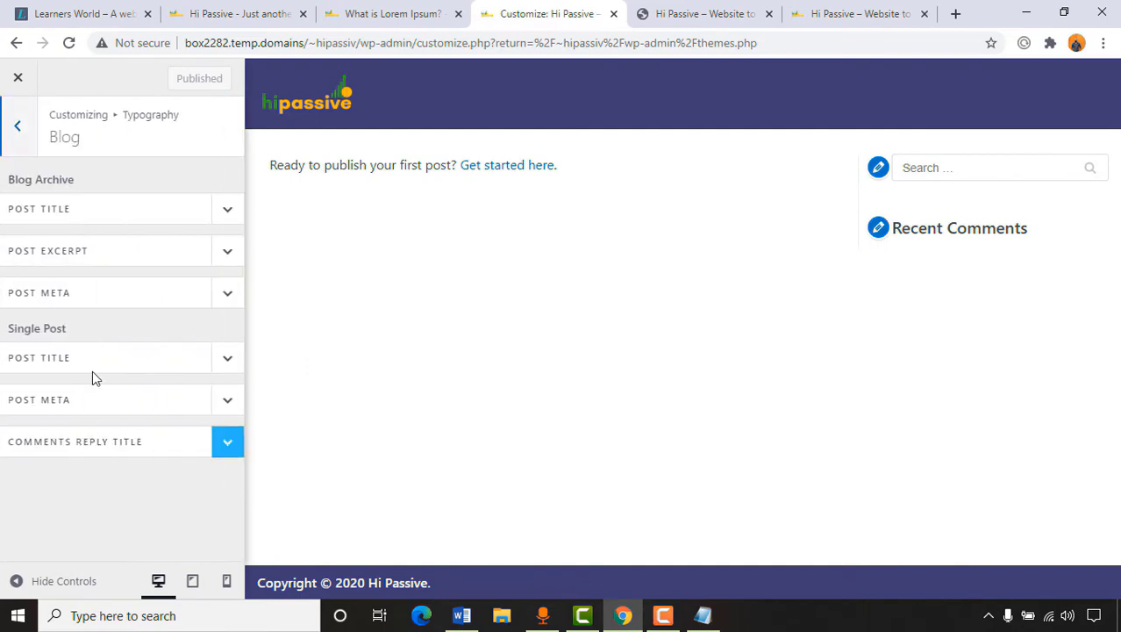
{"action": "left_click", "coordinate": [68, 259]}
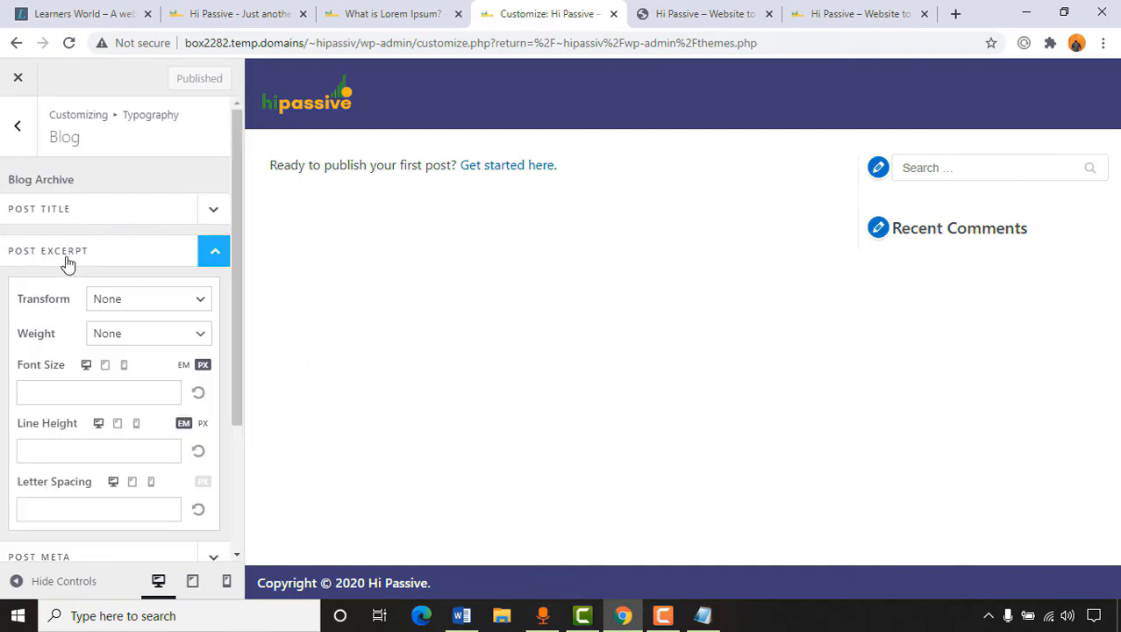
{"action": "left_click", "coordinate": [18, 130]}
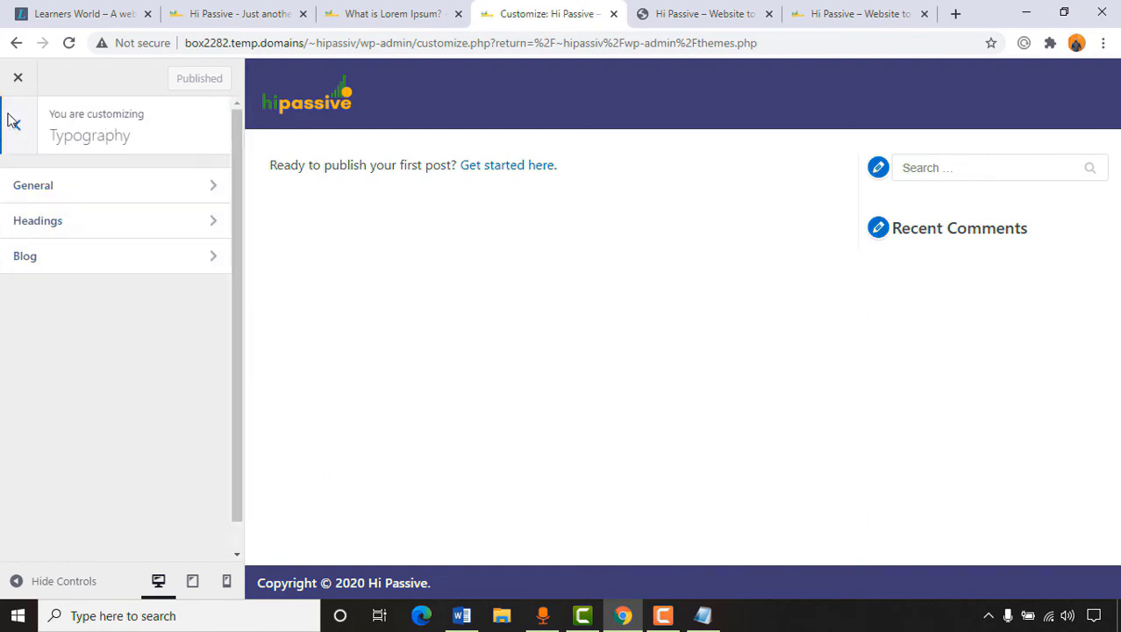
{"action": "left_click", "coordinate": [16, 124]}
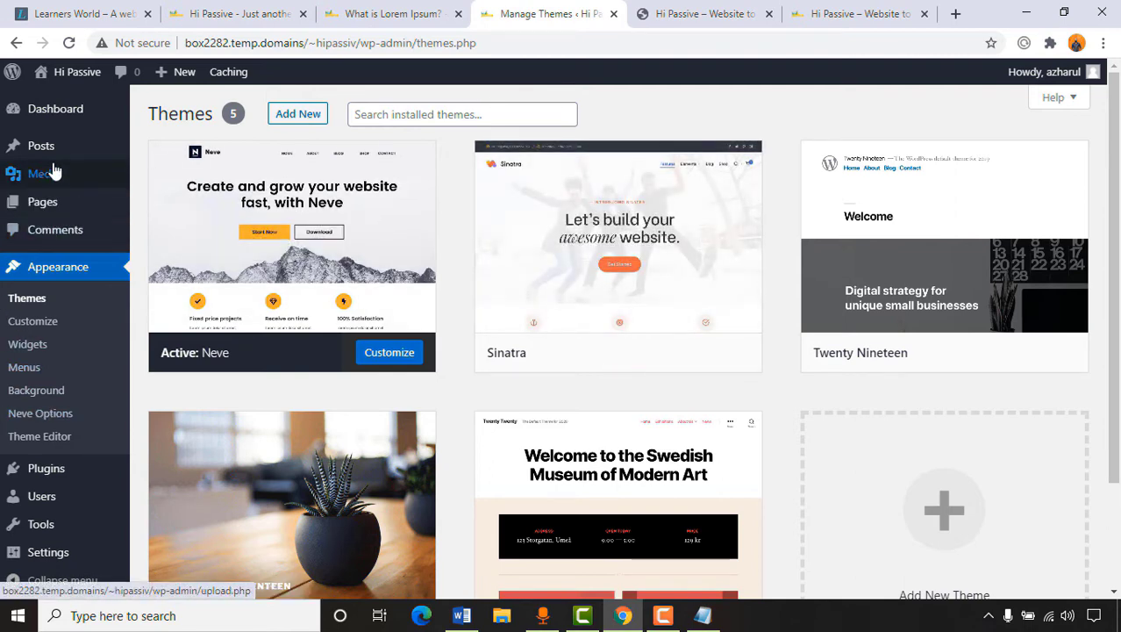
- Start a new page titled 'About' and open a blank browser tab
{"action": "mouse_move", "coordinate": [53, 151]}
{"action": "mouse_move", "coordinate": [45, 207]}
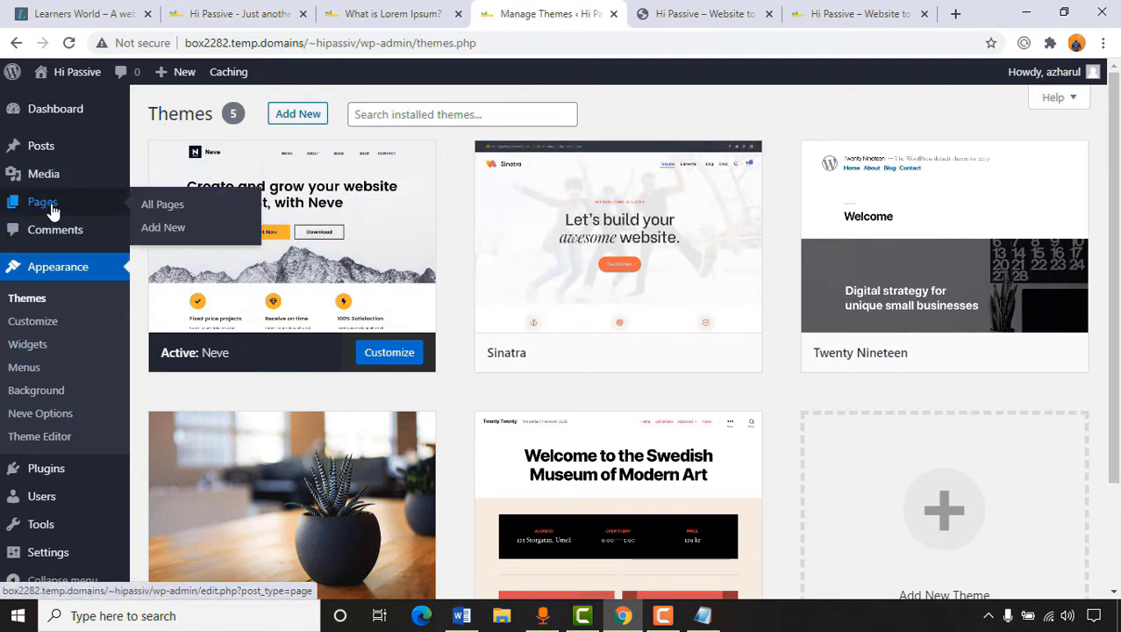
{"action": "left_click", "coordinate": [176, 235]}
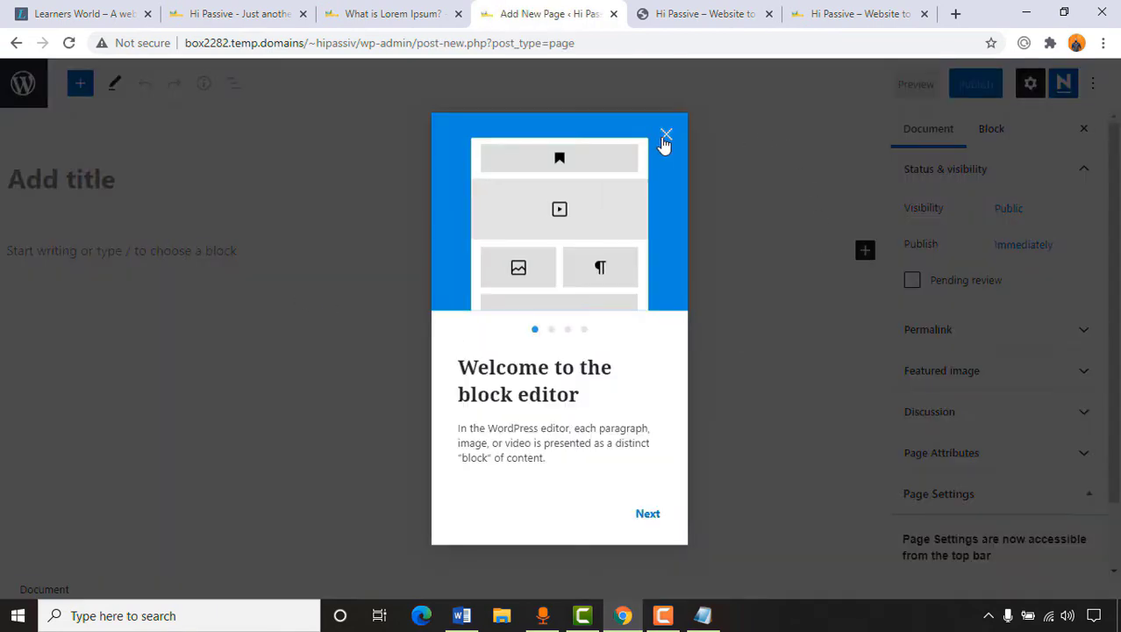
{"action": "left_click", "coordinate": [666, 139]}
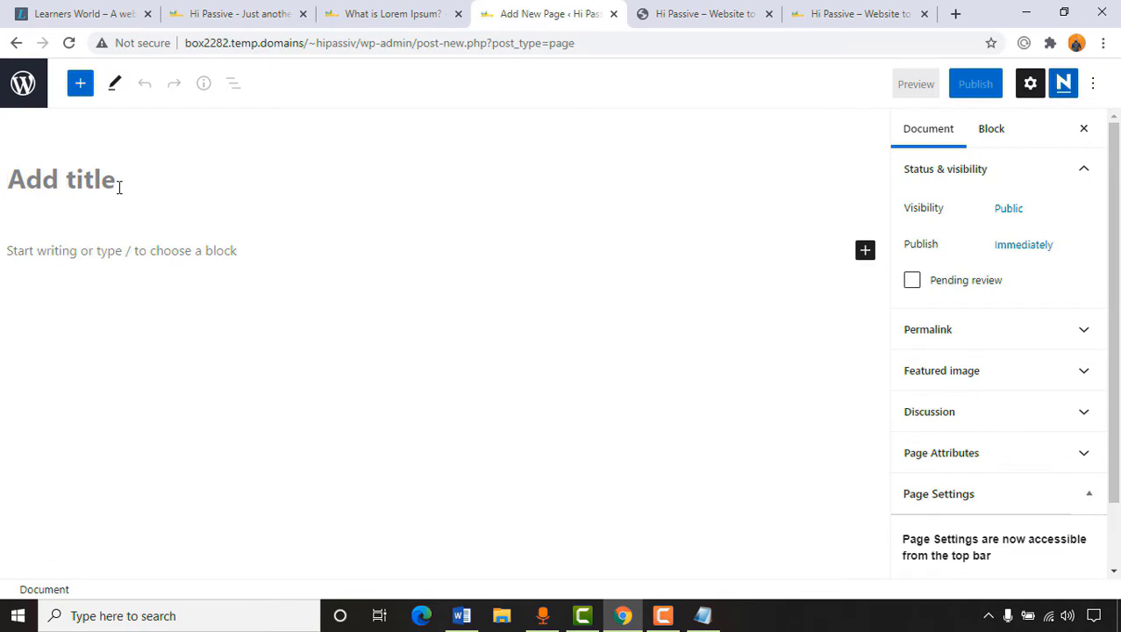
{"action": "type", "text": "About"}
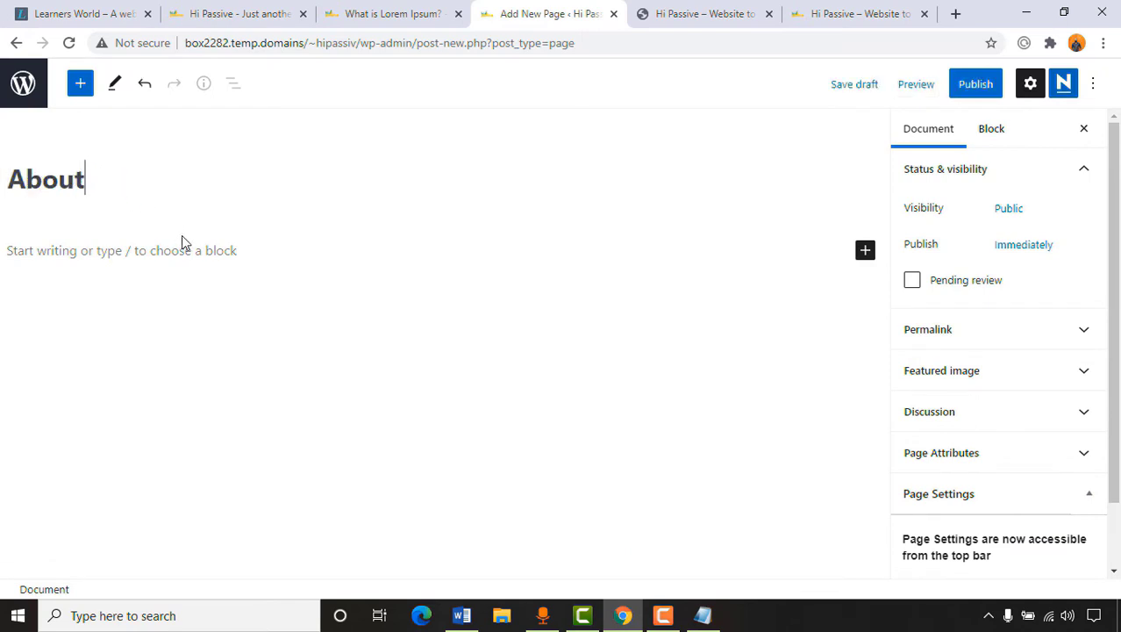
{"action": "left_click", "coordinate": [69, 250]}
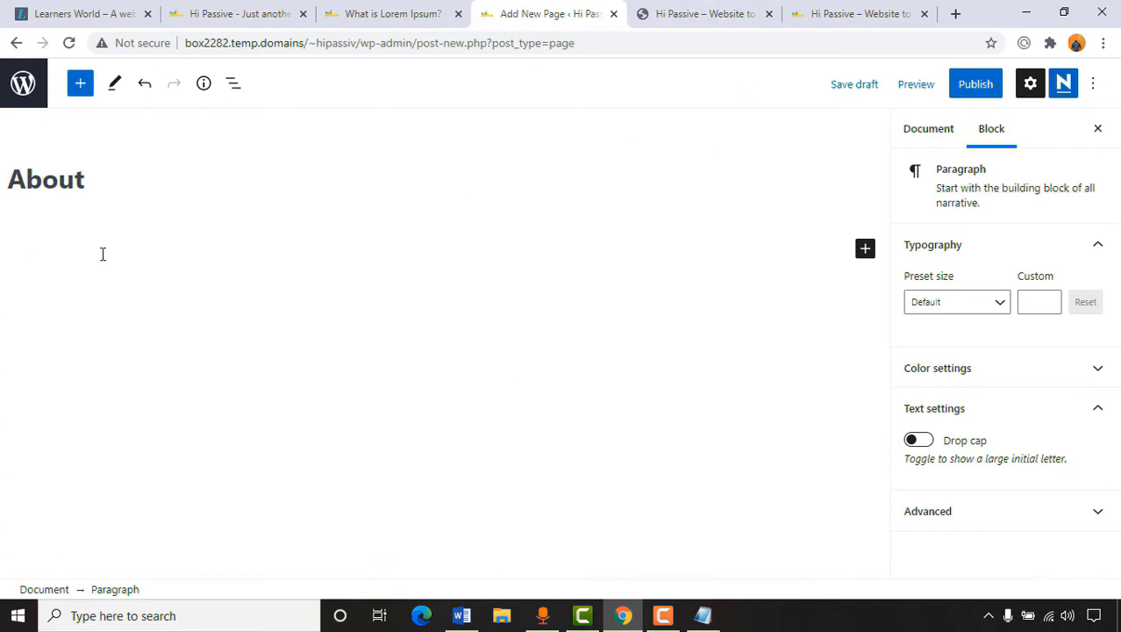
{"action": "left_click", "coordinate": [955, 14]}
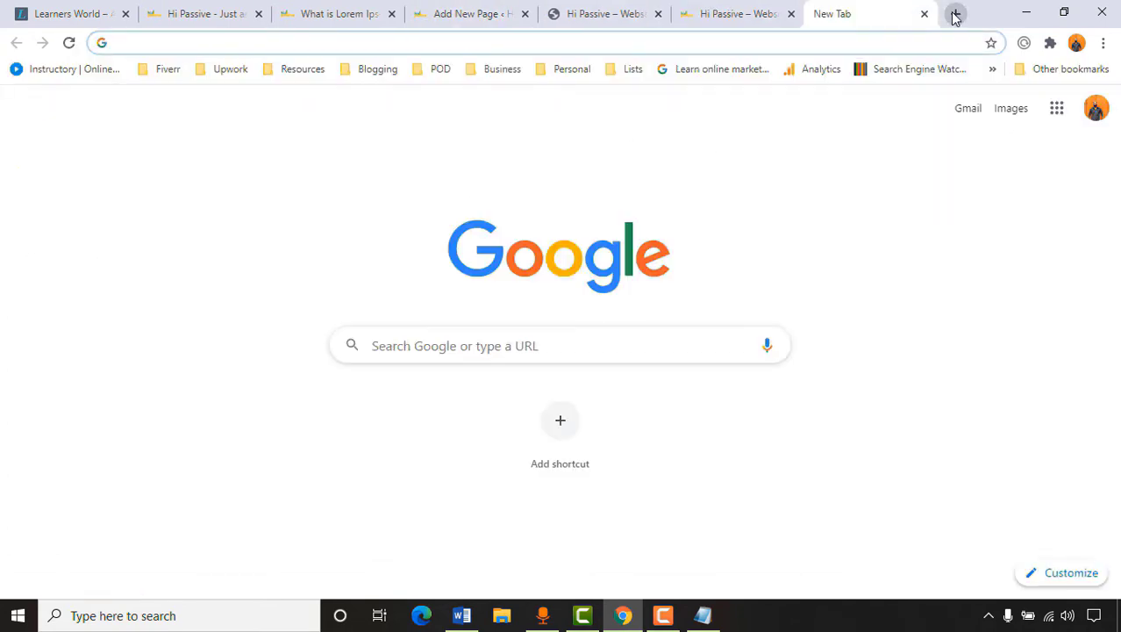
- Search Google for 'lorem ipsum dolor sit amet' and open the lipsum.com result
{"action": "type", "text": "lorem"}
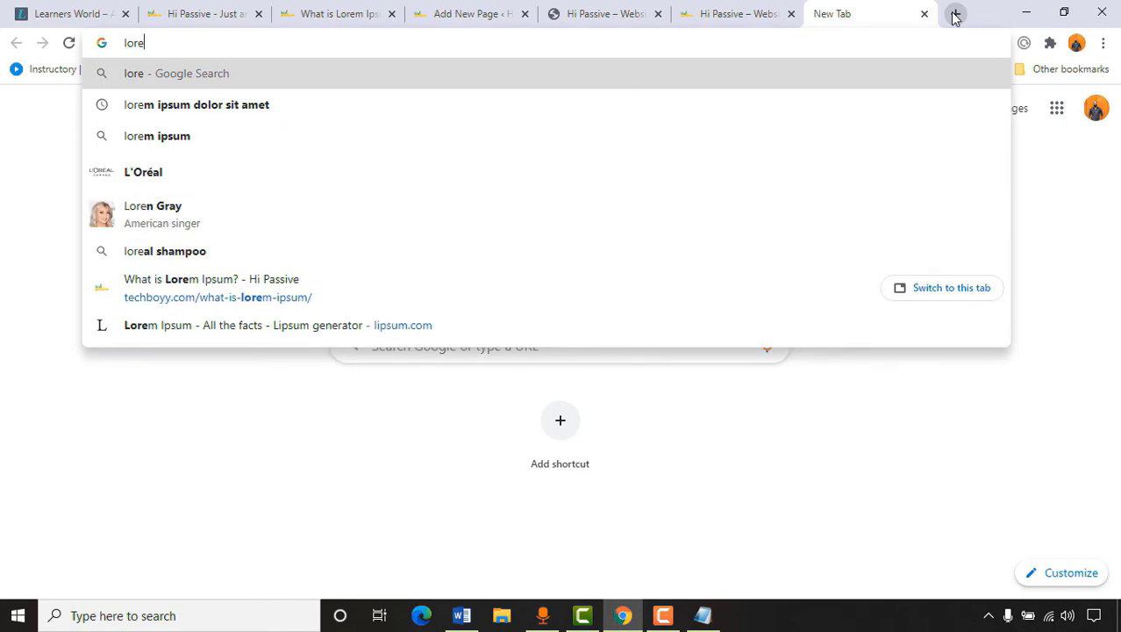
{"action": "left_click", "coordinate": [266, 105]}
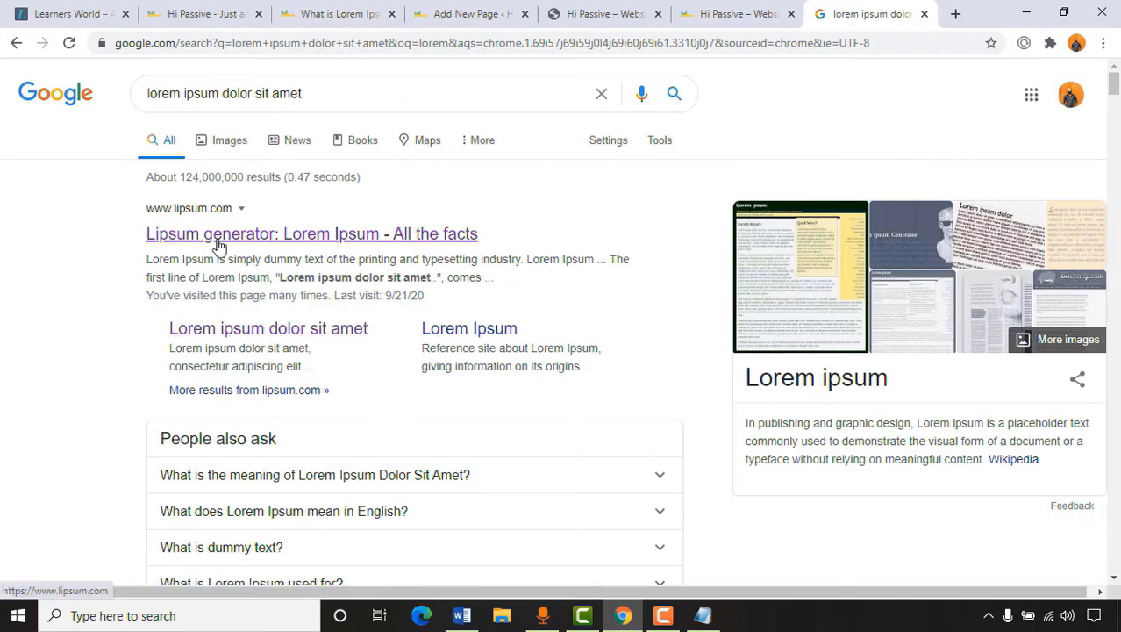
{"action": "left_click", "coordinate": [221, 237]}
{"action": "left_click", "coordinate": [803, 11]}
{"action": "left_click", "coordinate": [807, 14]}
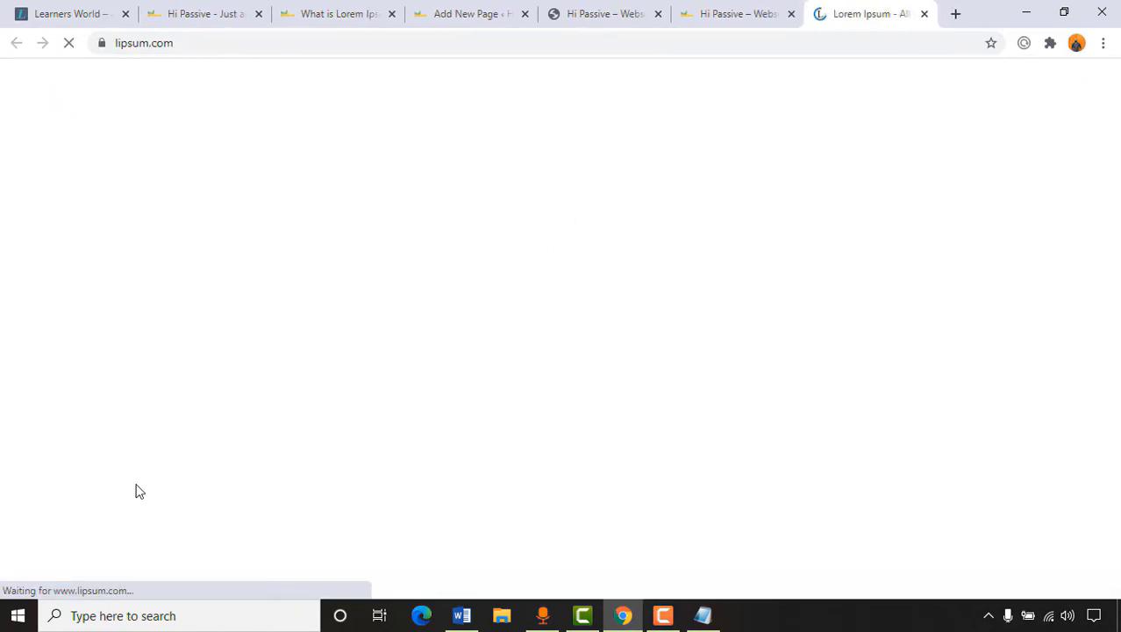
- Select the 'What is Lorem Ipsum?' heading and paragraph, then return to WordPress
{"action": "scroll", "coordinate": [269, 171], "scroll_direction": "down", "scroll_amount": 3}
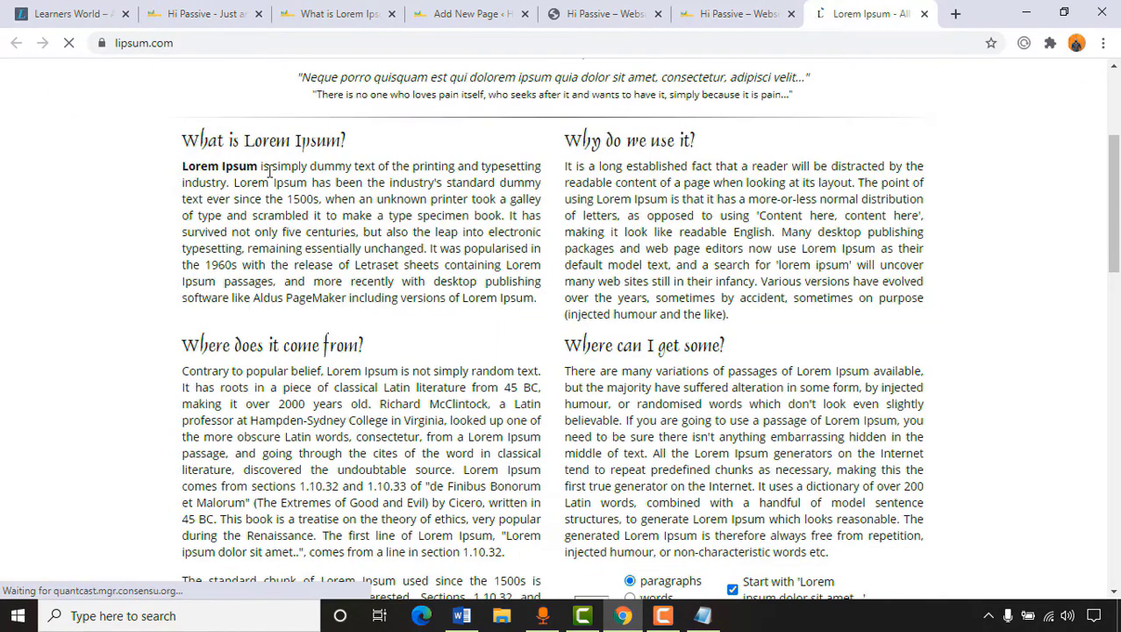
{"action": "scroll", "coordinate": [216, 203], "scroll_direction": "up", "scroll_amount": 1}
{"action": "left_click_drag", "start_coordinate": [180, 220], "coordinate": [536, 399]}
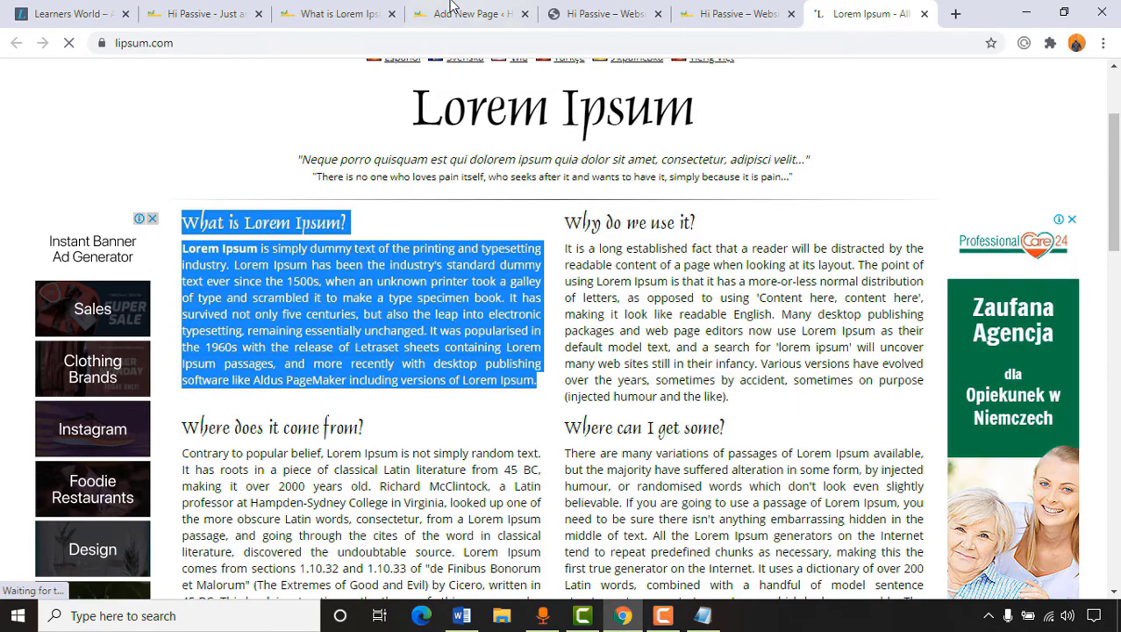
{"action": "left_click", "coordinate": [446, 13]}
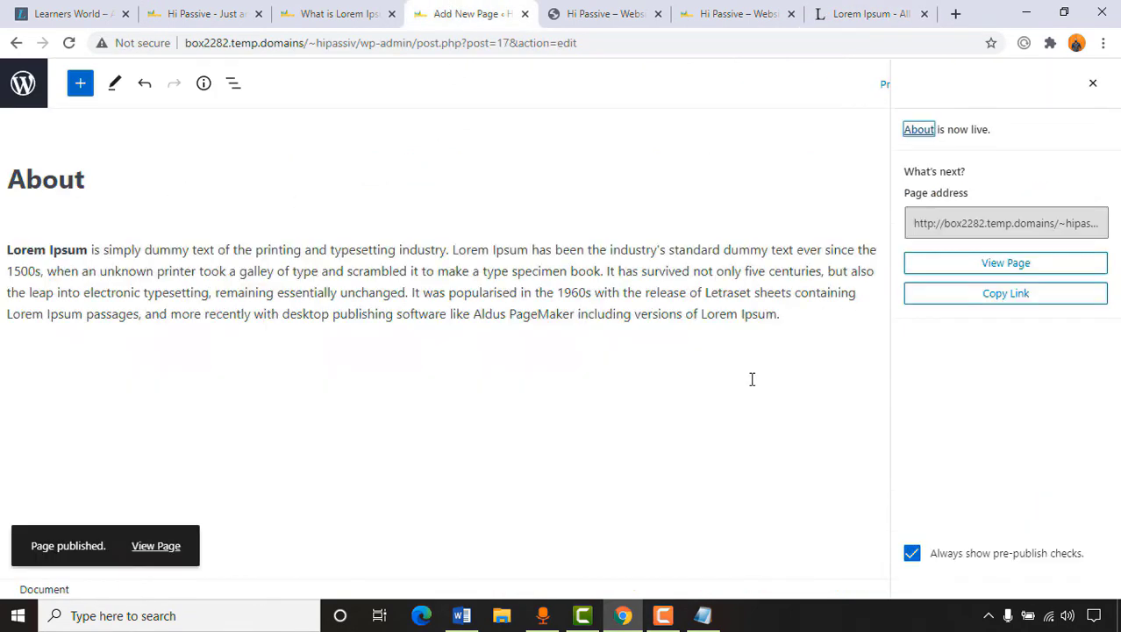
- Create and publish a page titled 'Contact', then view the Hi Passive site
{"action": "left_click", "coordinate": [24, 85]}
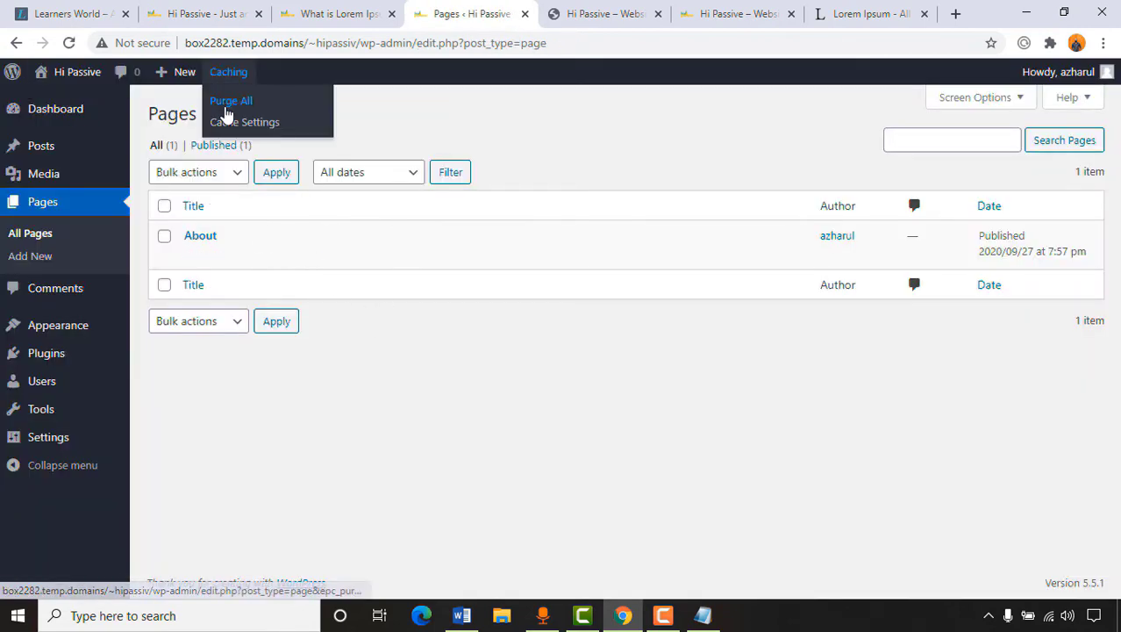
{"action": "left_click", "coordinate": [232, 118]}
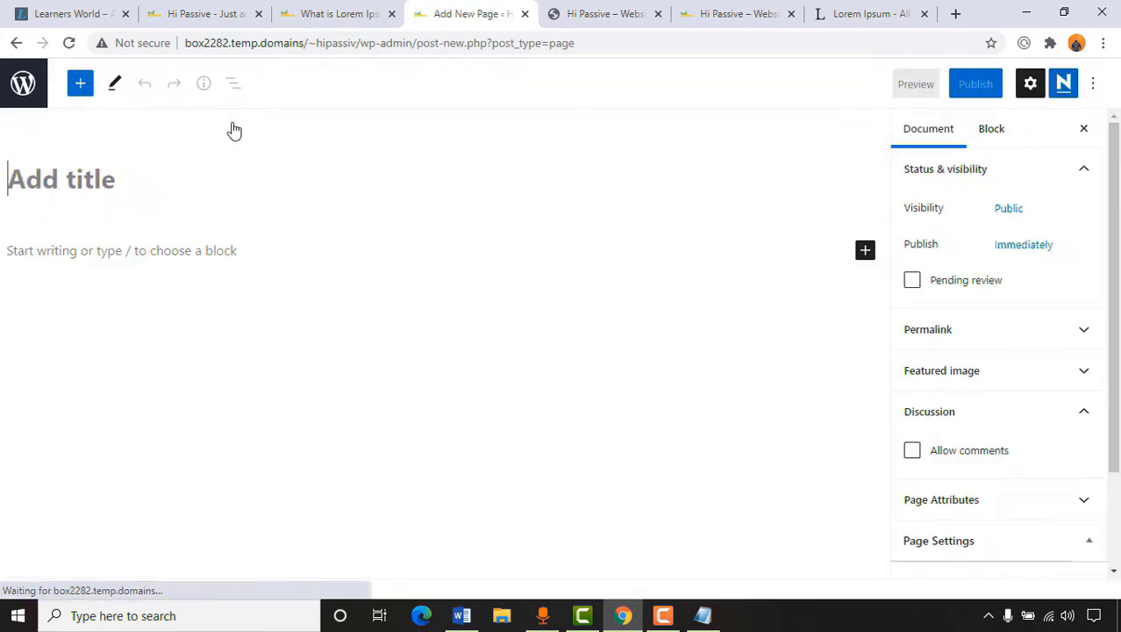
{"action": "type", "text": "Contact"}
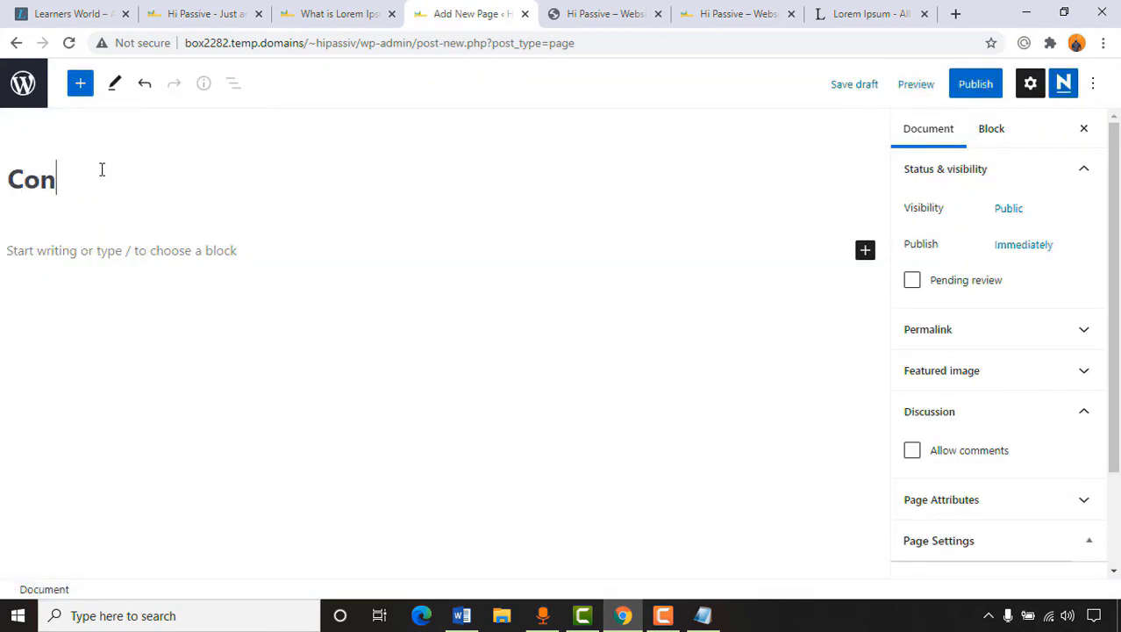
{"action": "left_click", "coordinate": [104, 255]}
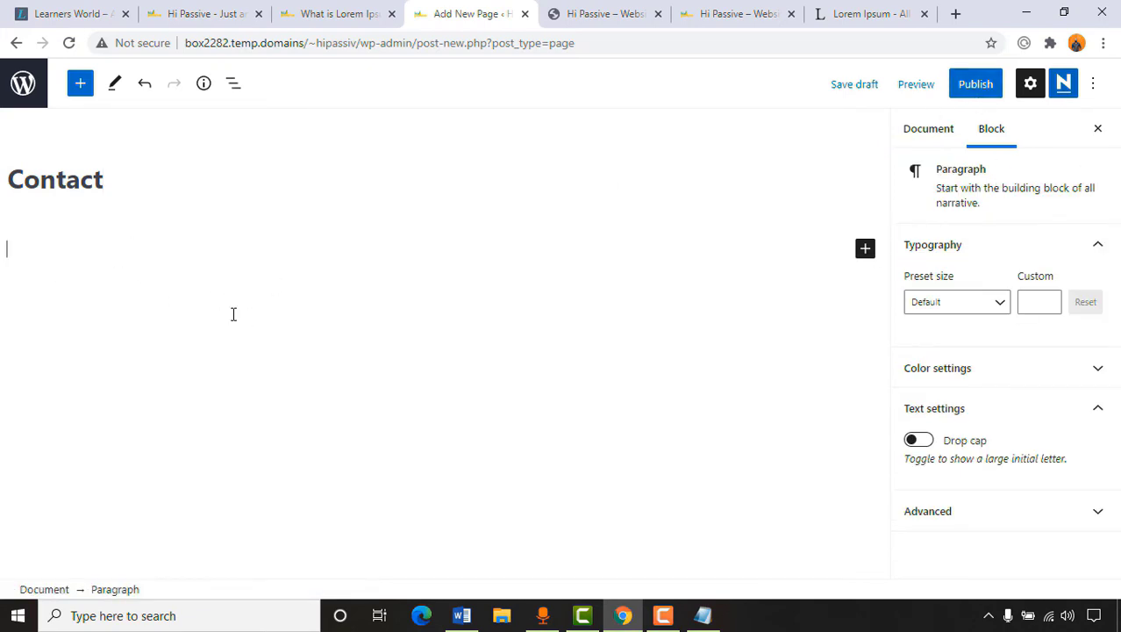
{"action": "left_click", "coordinate": [976, 88]}
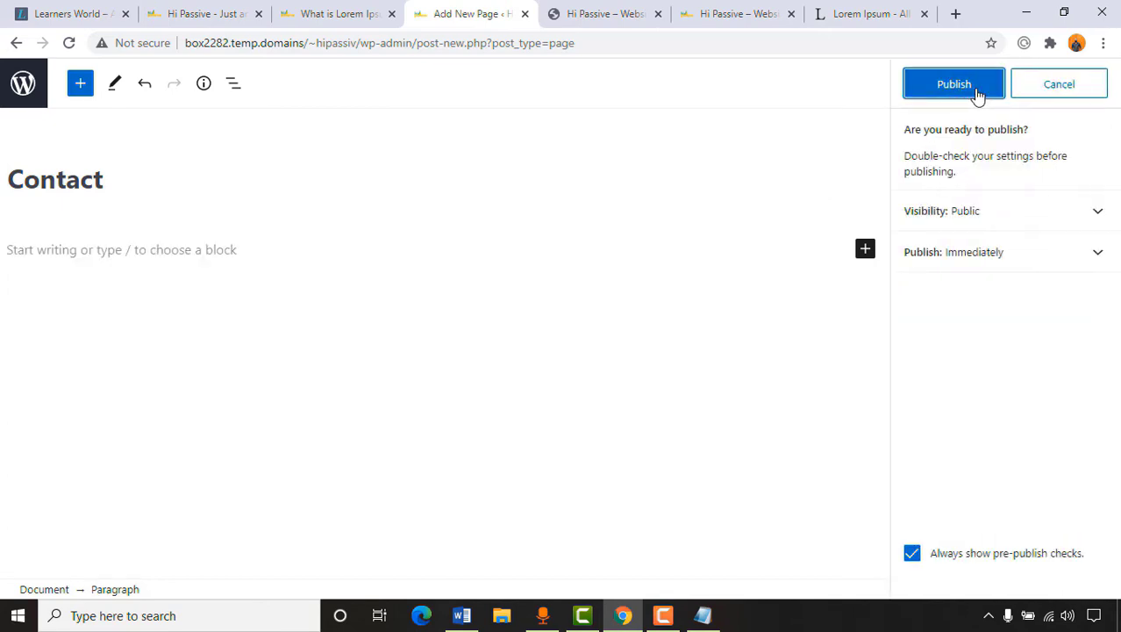
{"action": "left_click", "coordinate": [978, 94]}
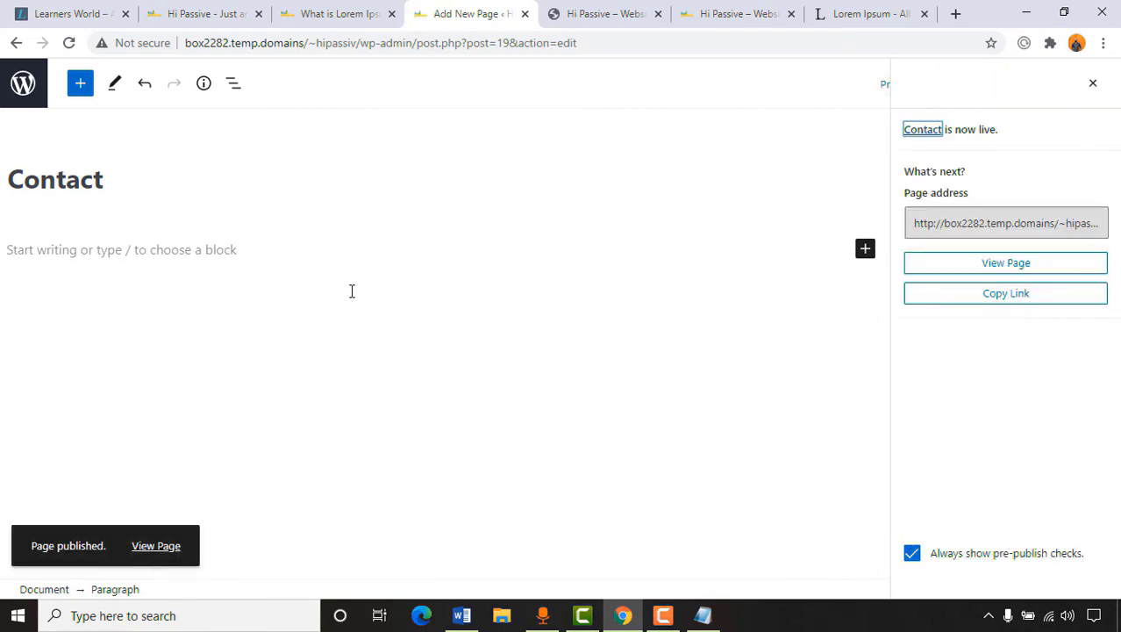
{"action": "left_click", "coordinate": [197, 14]}
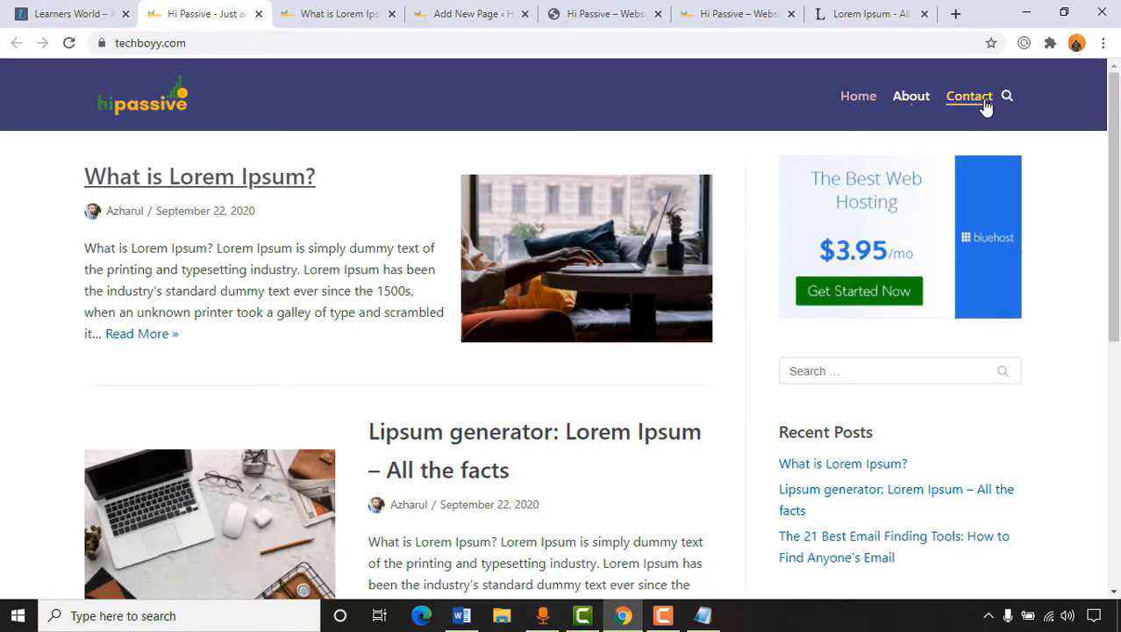
- Compare the Hi Passive footer with the Learners World footer legal links, then return to WordPress admin
{"action": "scroll", "coordinate": [464, 376], "scroll_direction": "down", "scroll_amount": 5}
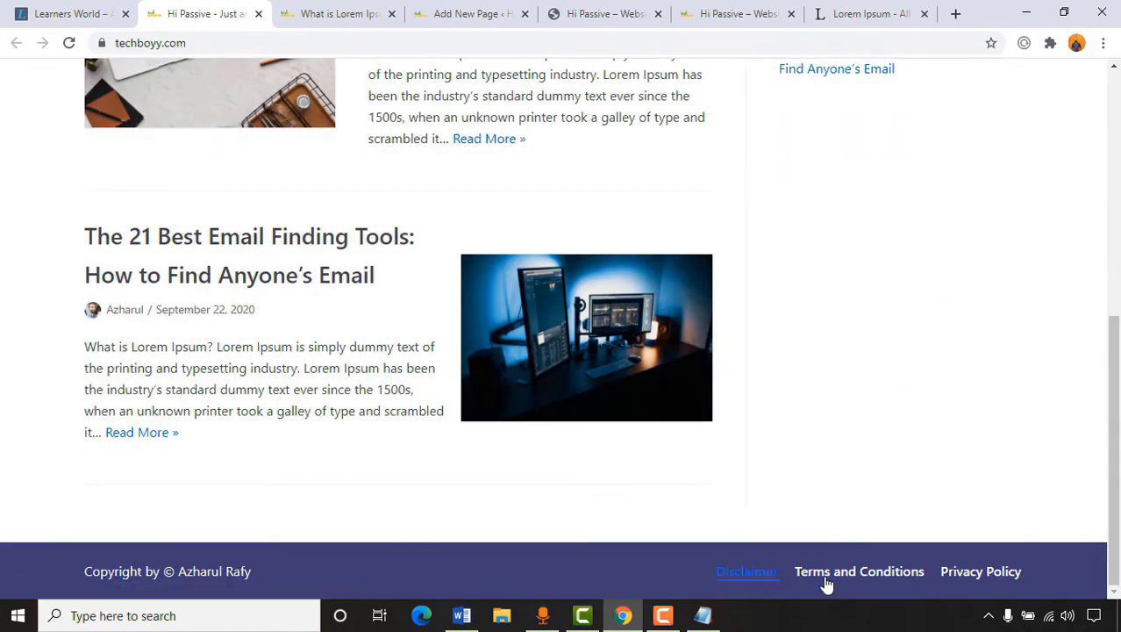
{"action": "key", "text": "ctrl+shift+Tab"}
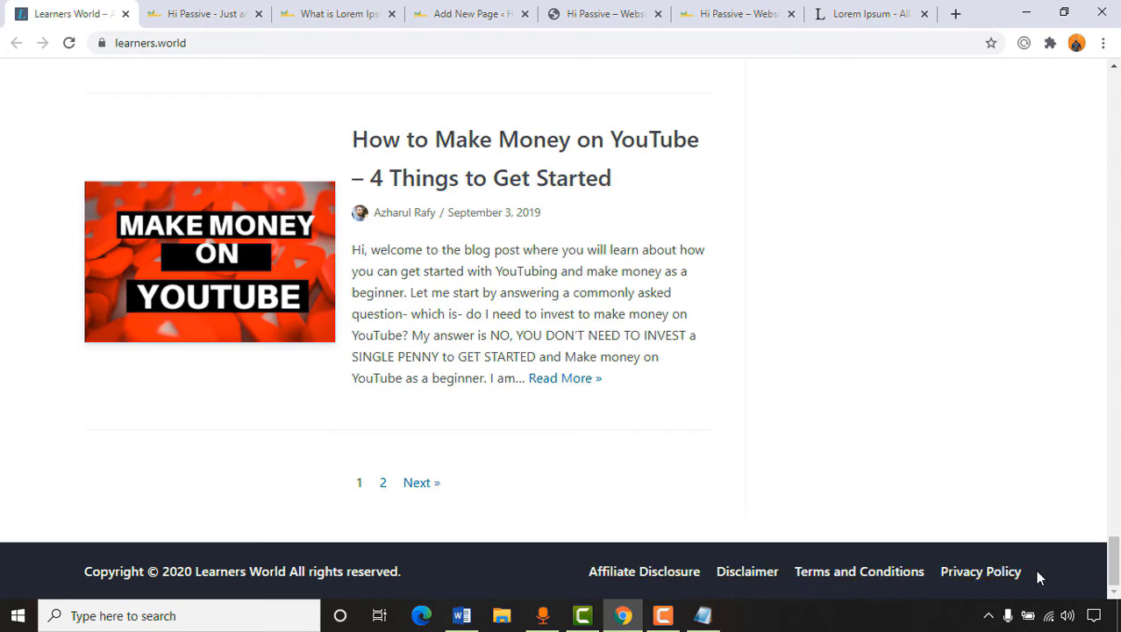
{"action": "left_click_drag", "start_coordinate": [1037, 574], "coordinate": [584, 587]}
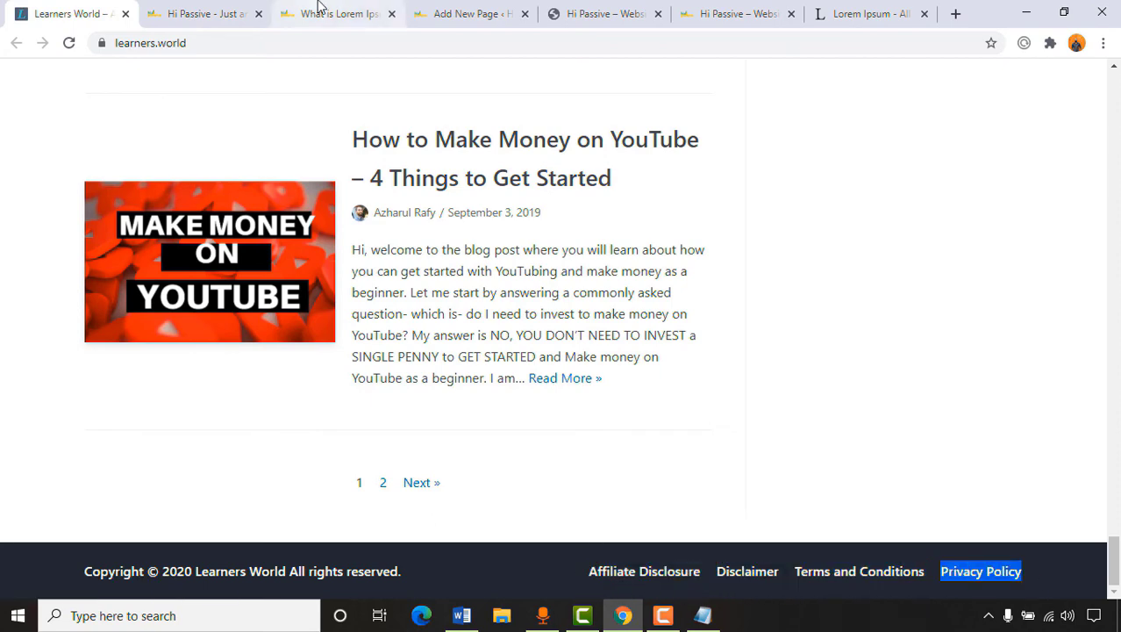
{"action": "left_click", "coordinate": [319, 7]}
{"action": "left_click", "coordinate": [425, 9]}
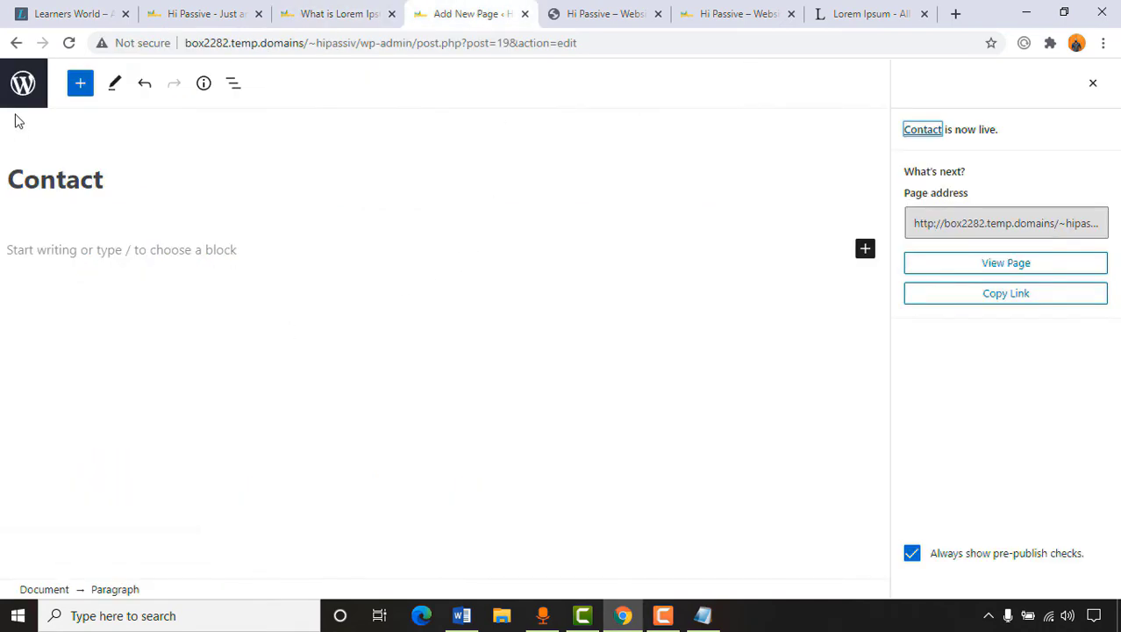
{"action": "left_click", "coordinate": [23, 83]}
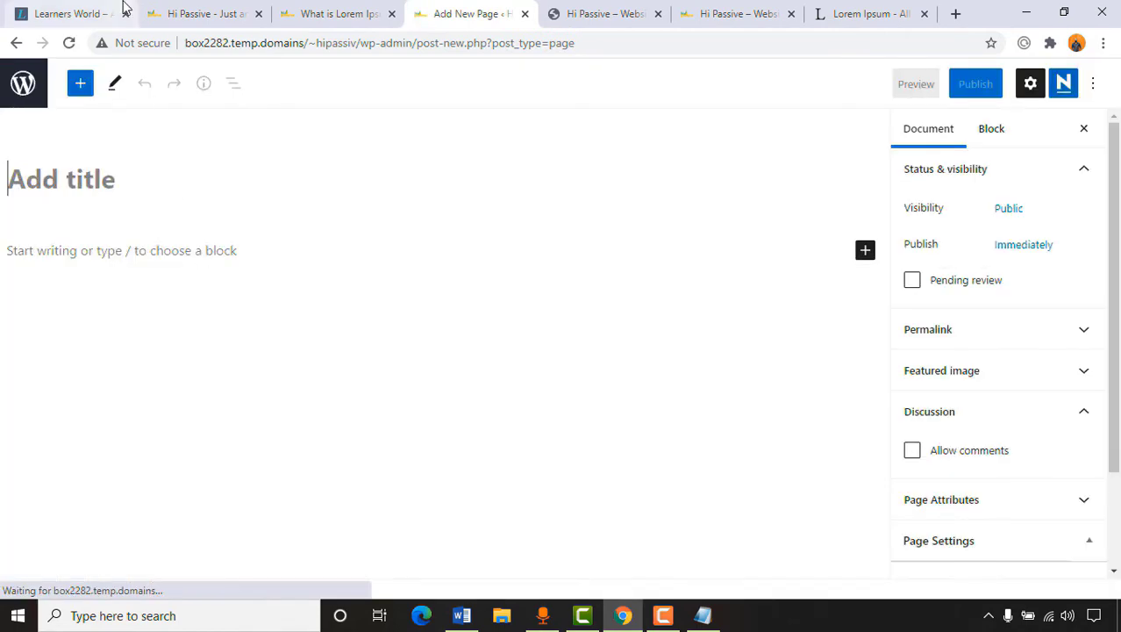
- Publish a new page titled 'Affiliate Disclosure'
{"action": "left_click", "coordinate": [109, 13]}
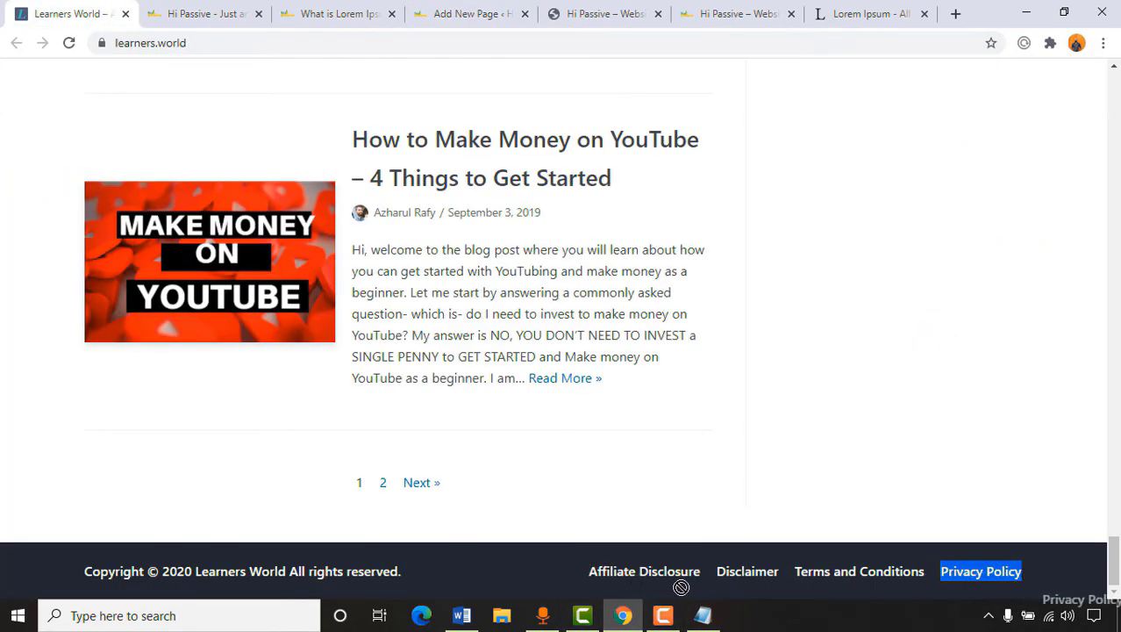
{"action": "left_click", "coordinate": [472, 14]}
{"action": "type", "text": "Affiliate Disclosure"}
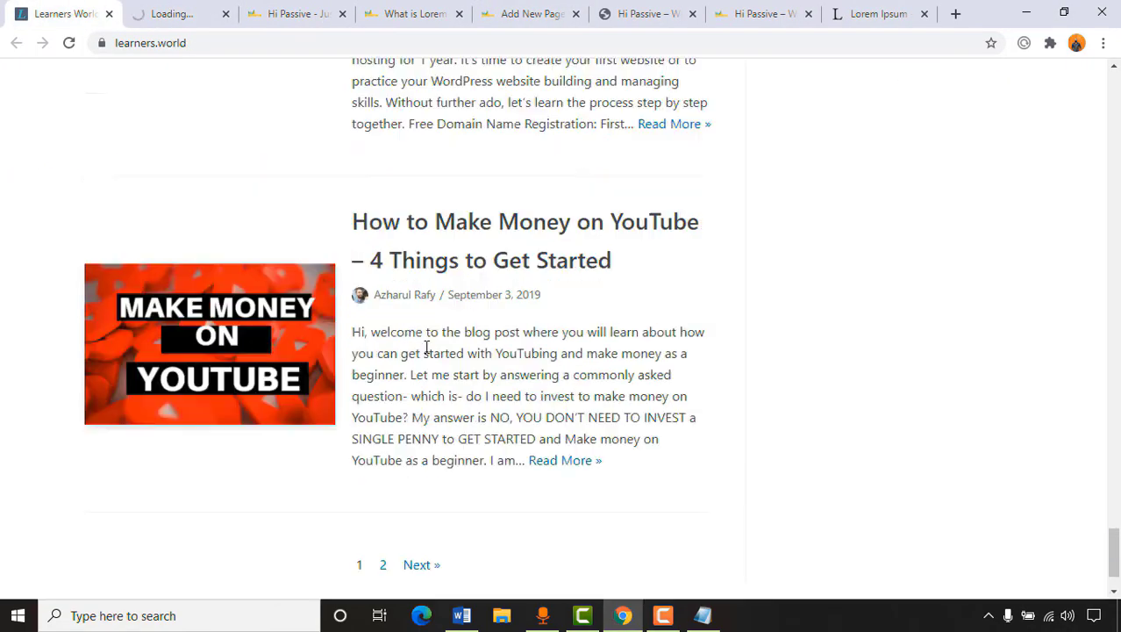
{"action": "scroll", "coordinate": [508, 440], "scroll_direction": "down", "scroll_amount": 3}
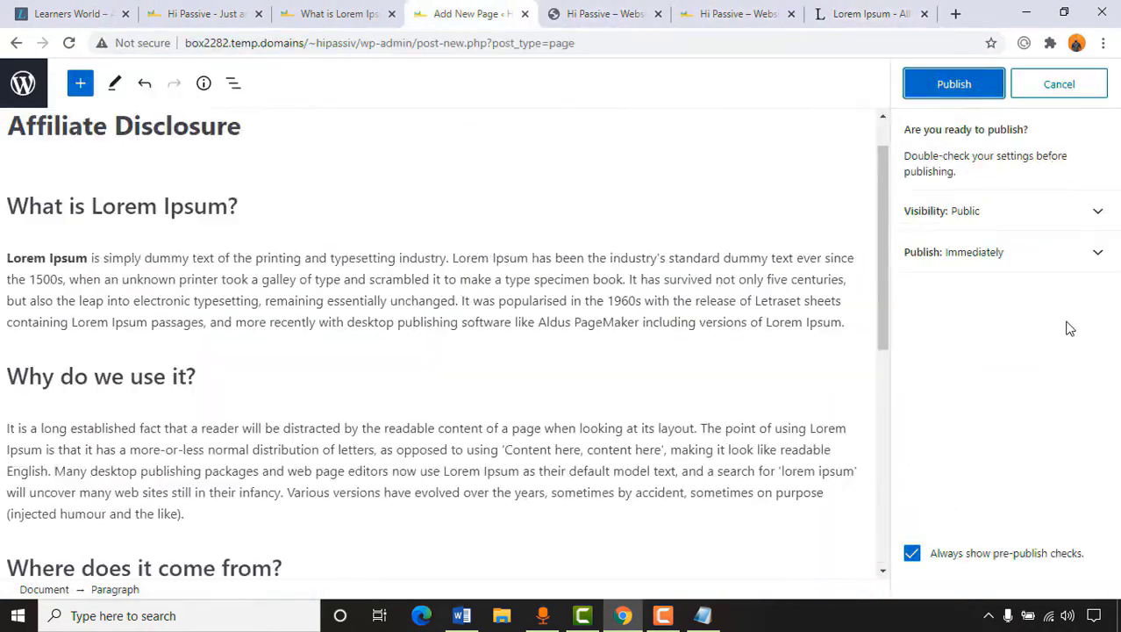
{"action": "left_click", "coordinate": [954, 83]}
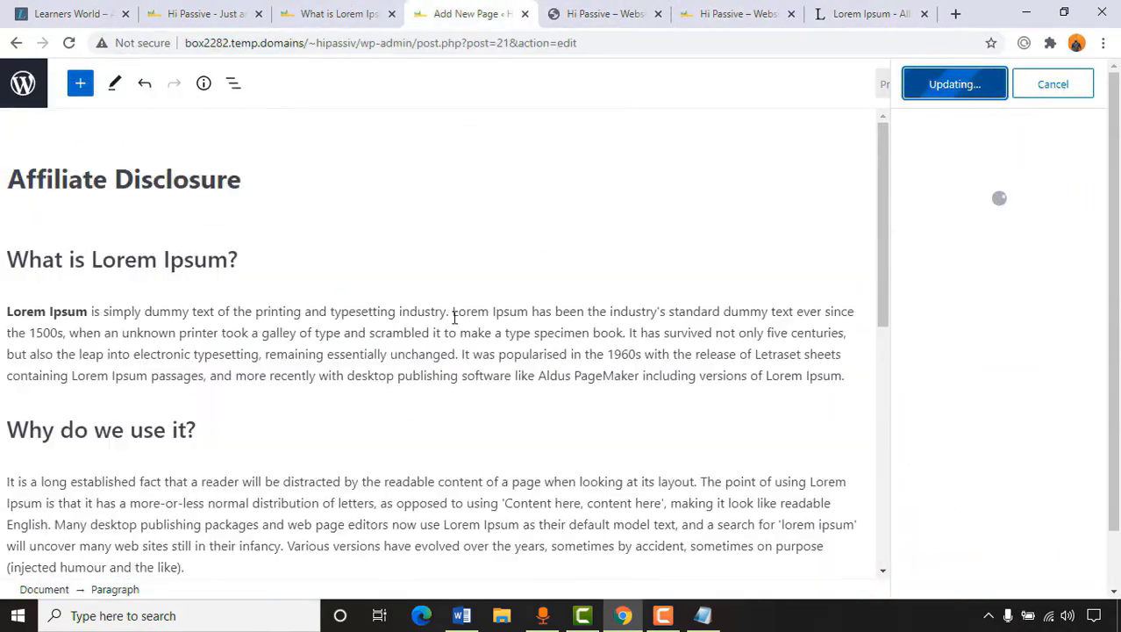
- Create and publish the Privacy Policy, Terms & Conditions and Disclaimer pages
{"action": "type", "text": "Privacy"}
{"action": "type", "text": "Policy"}
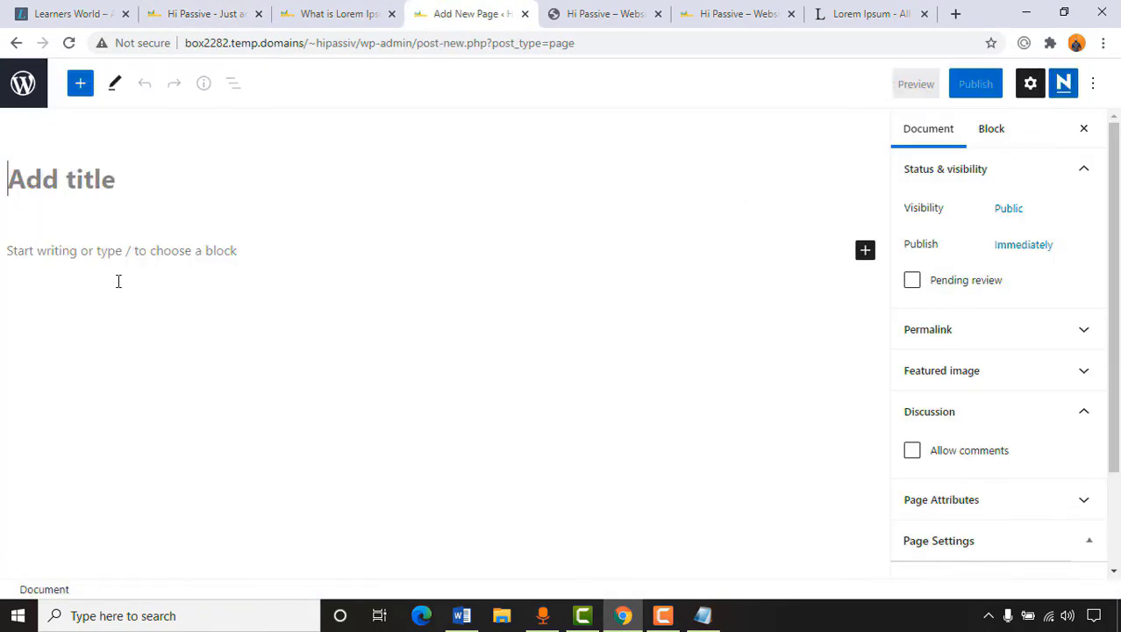
{"action": "type", "text": "Terms & Condi"}
{"action": "type", "text": "tions"}
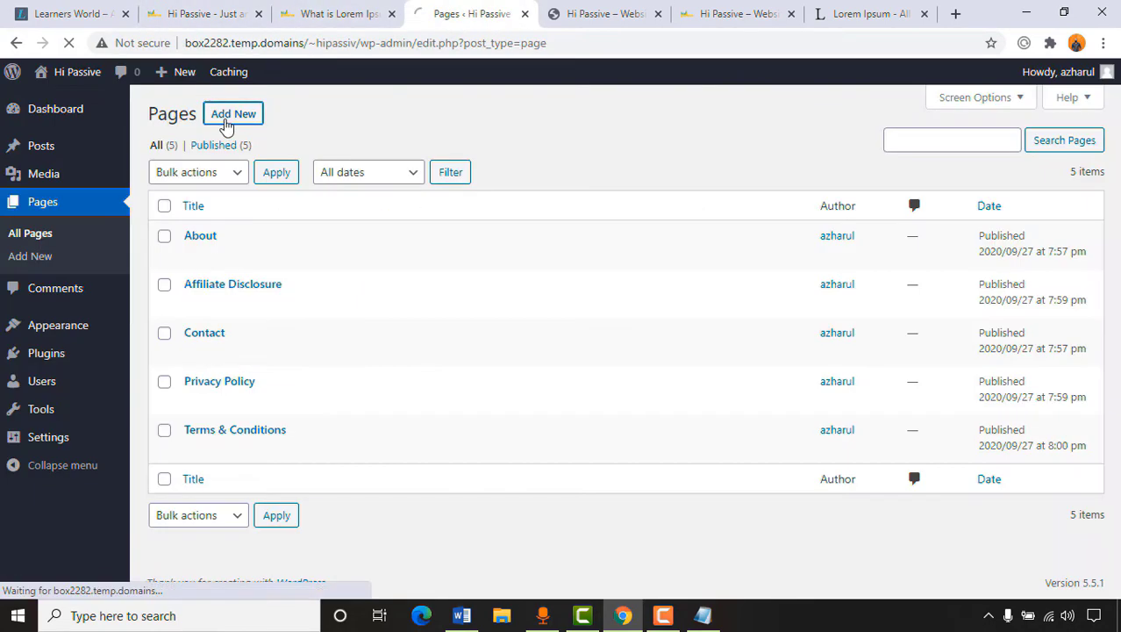
{"action": "left_click", "coordinate": [233, 114]}
{"action": "type", "text": "Disclaimer"}
{"action": "left_click", "coordinate": [965, 88]}
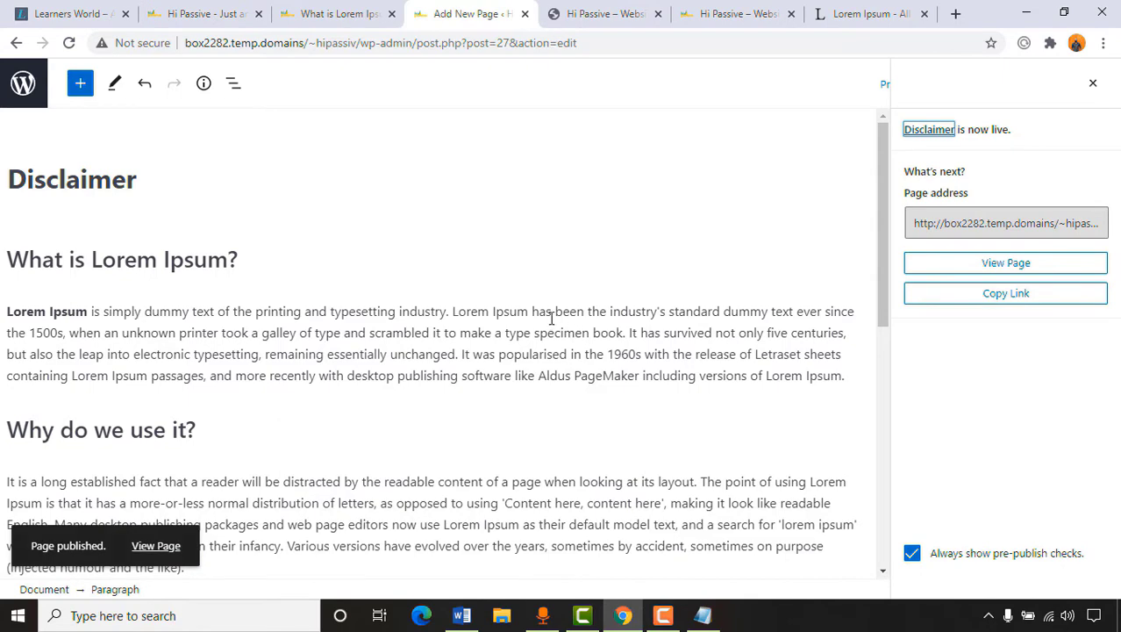
- Check the site and pages list, then view the Disclaimer page on the site
{"action": "left_click", "coordinate": [580, 8]}
{"action": "left_click", "coordinate": [383, 8]}
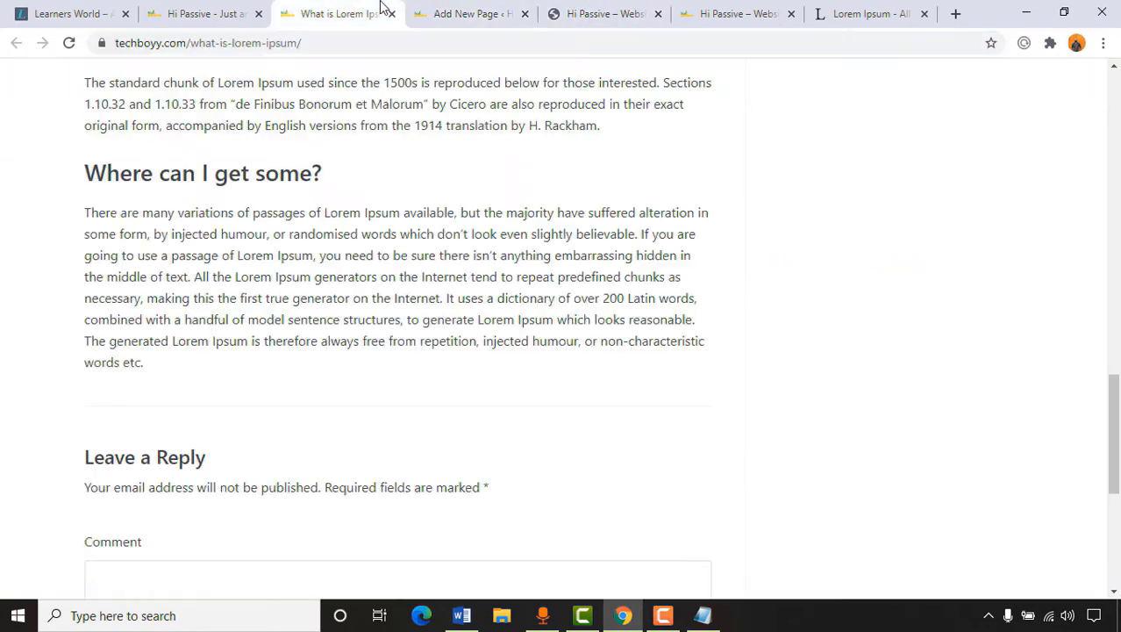
{"action": "left_click", "coordinate": [449, 6]}
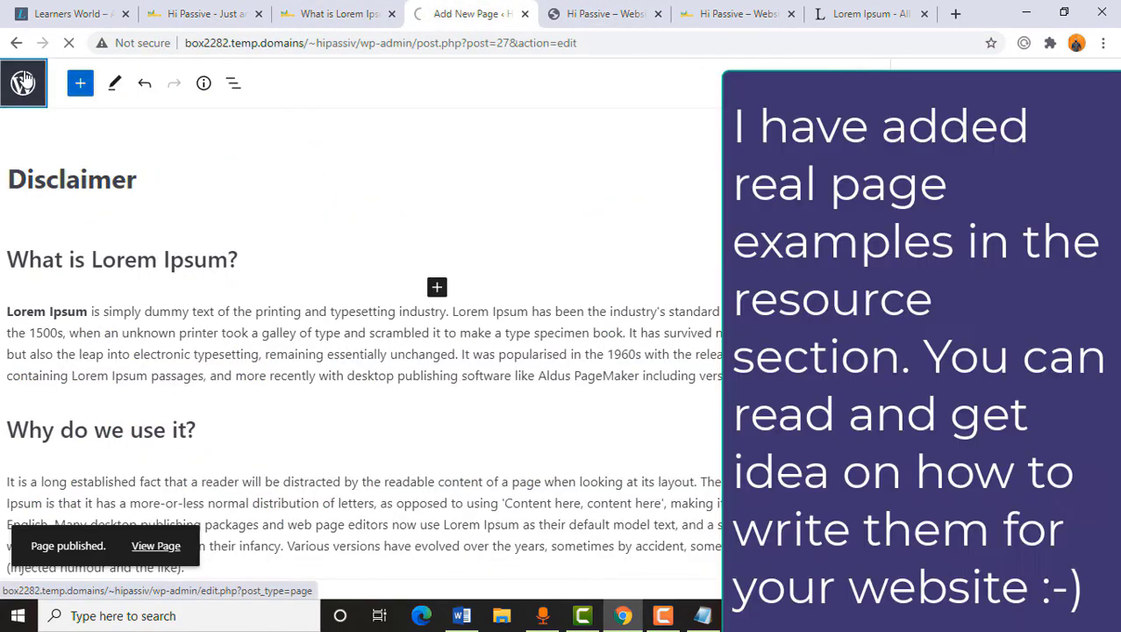
{"action": "left_click", "coordinate": [31, 81]}
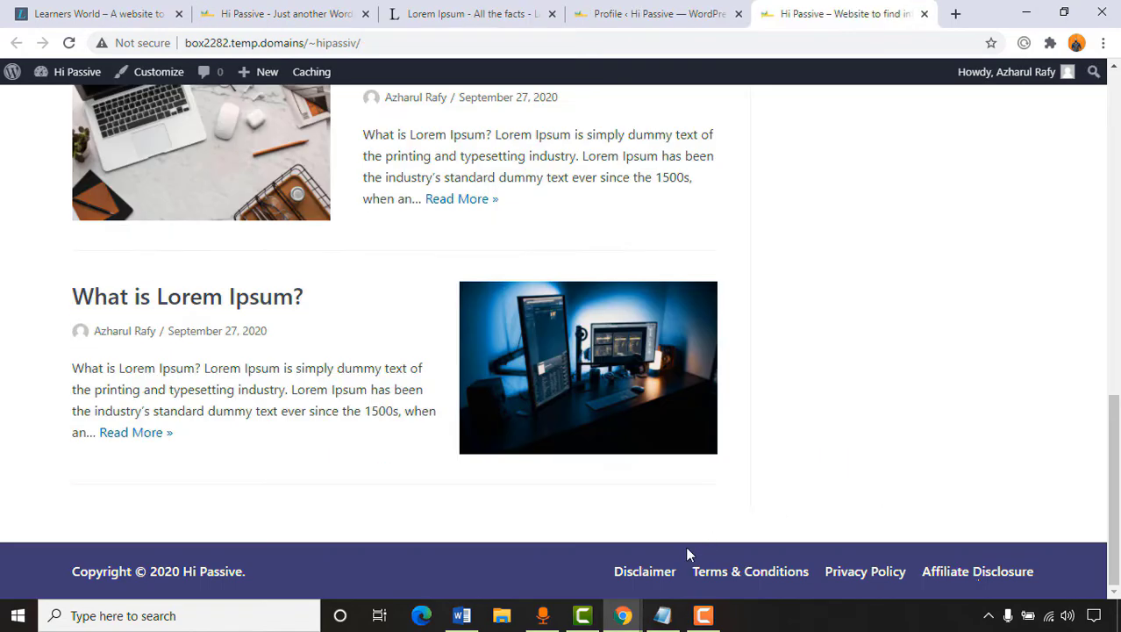
{"action": "left_click", "coordinate": [646, 572]}
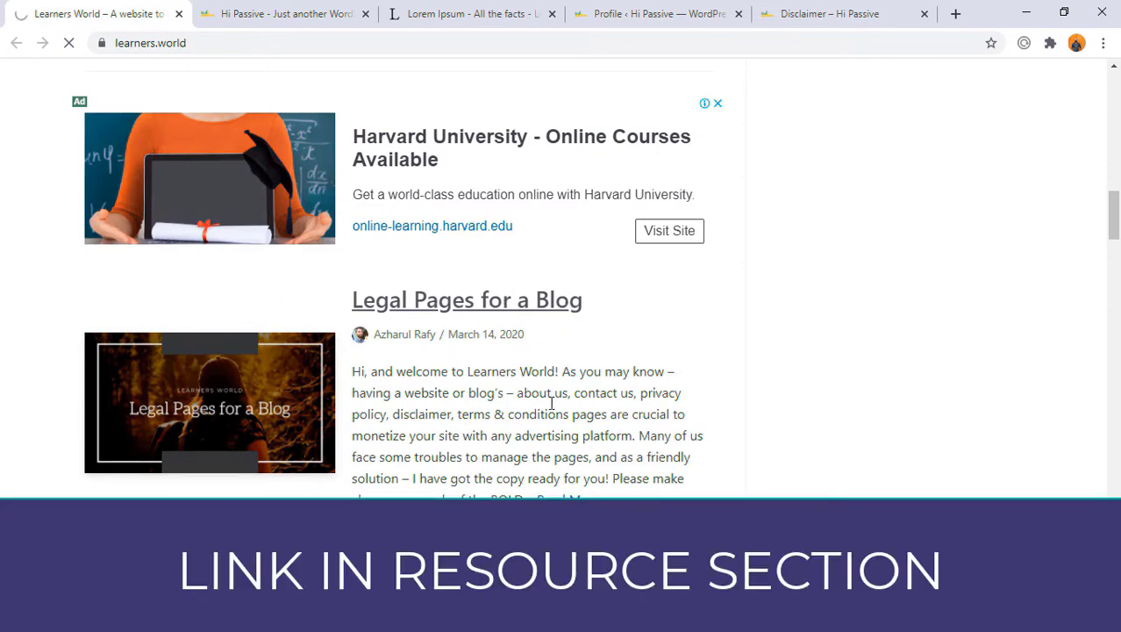
- Highlight the YOUR WEBSITE NAME and YOUR WEBSITE ADDRESS placeholders in the Privacy Policy text
{"action": "scroll", "coordinate": [64, 377], "scroll_direction": "down", "scroll_amount": 5}
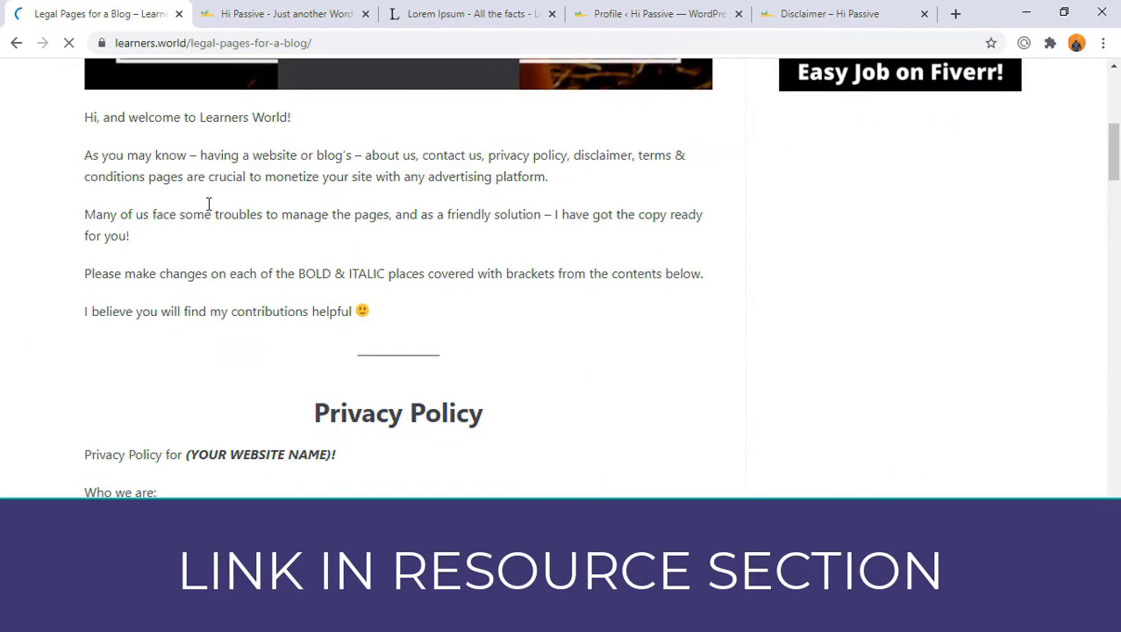
{"action": "scroll", "coordinate": [99, 302], "scroll_direction": "down", "scroll_amount": 2}
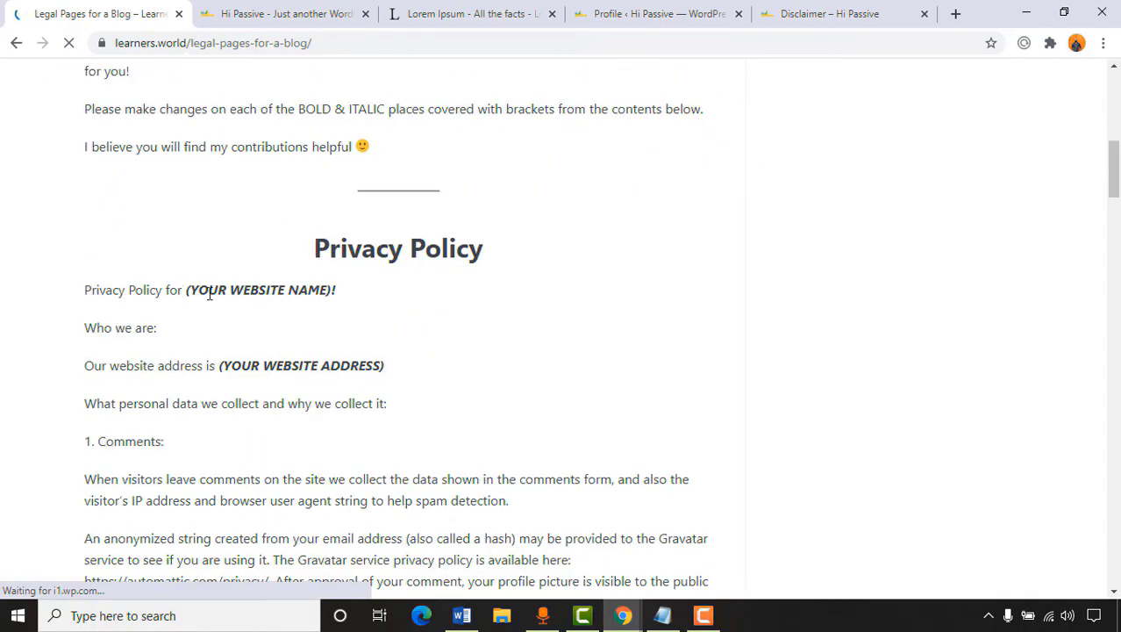
{"action": "left_click_drag", "start_coordinate": [190, 291], "coordinate": [321, 293]}
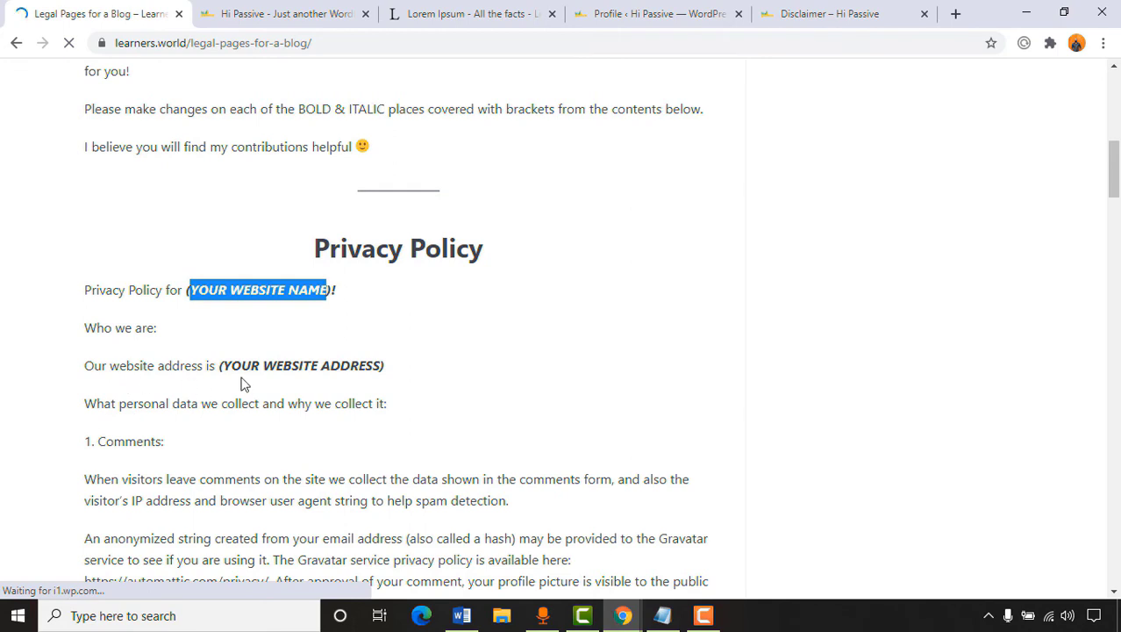
{"action": "left_click_drag", "start_coordinate": [224, 366], "coordinate": [372, 368]}
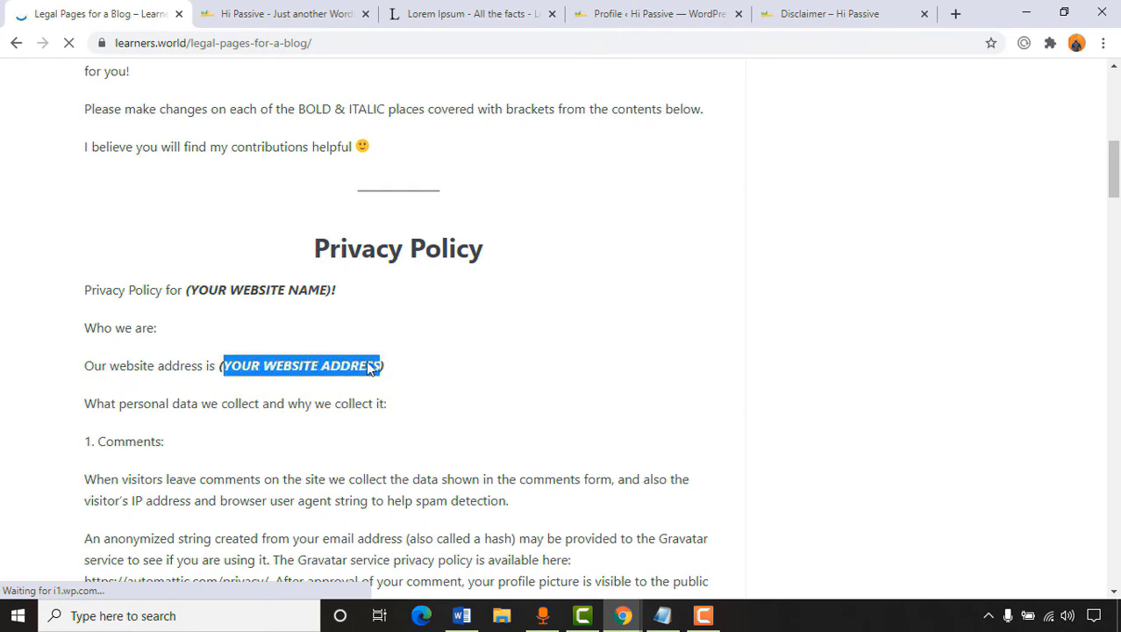
{"action": "double_click", "coordinate": [92, 290]}
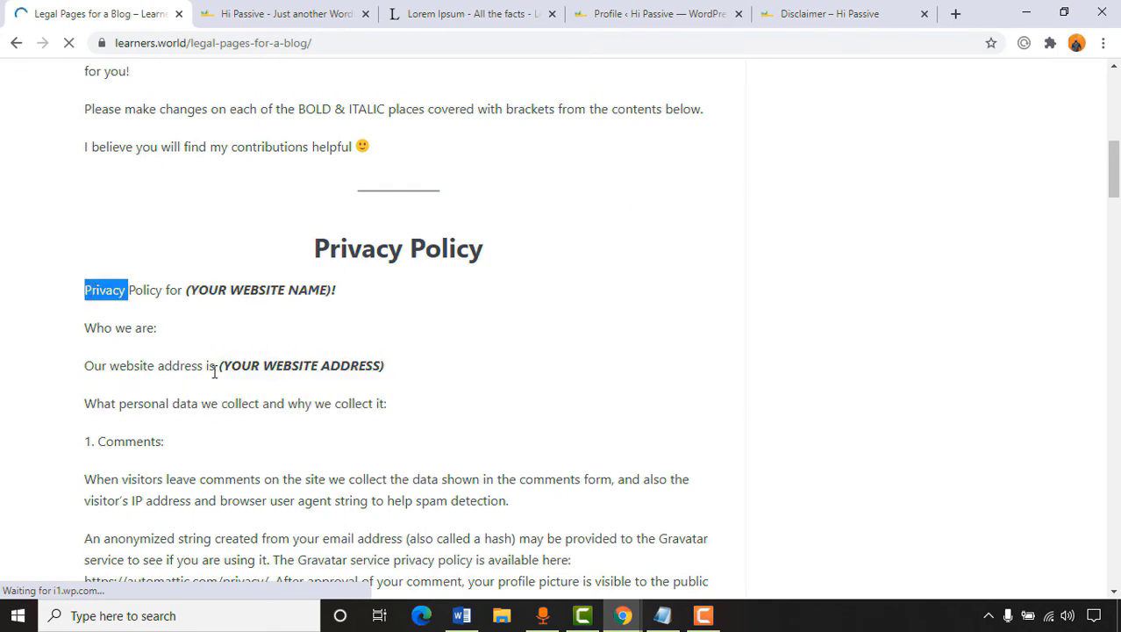
{"action": "left_click_drag", "start_coordinate": [225, 363], "coordinate": [341, 368]}
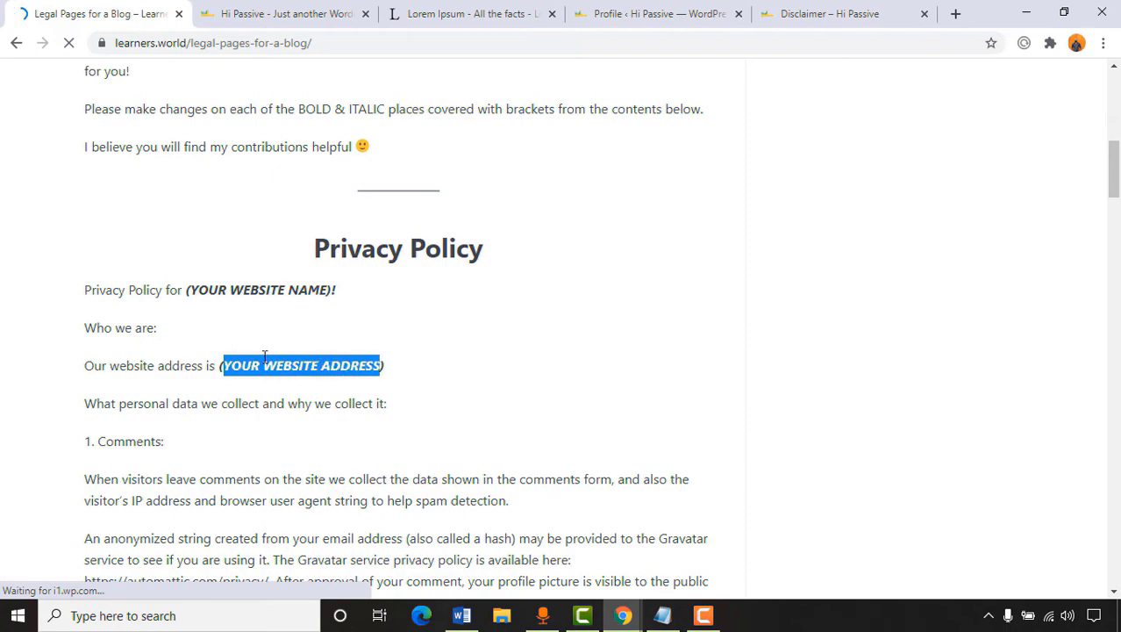
- Highlight the YOUR EMAIL ADDRESS placeholder further down and select the page's web address
{"action": "scroll", "coordinate": [143, 432], "scroll_direction": "down", "scroll_amount": 15}
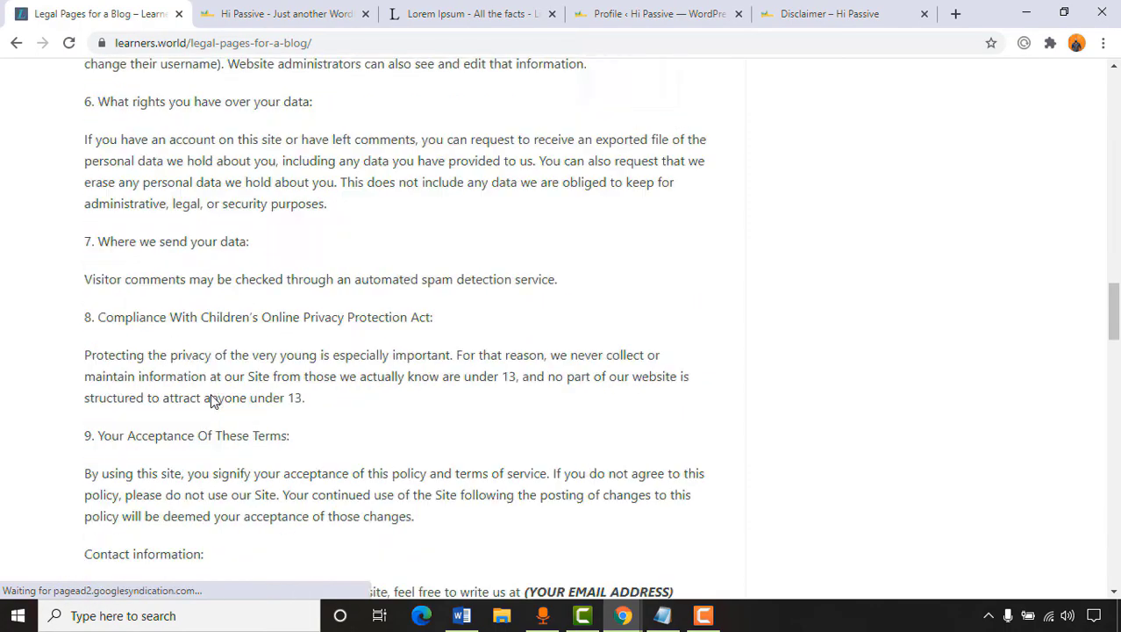
{"action": "scroll", "coordinate": [211, 399], "scroll_direction": "down", "scroll_amount": 4}
{"action": "left_click_drag", "start_coordinate": [528, 215], "coordinate": [670, 216]}
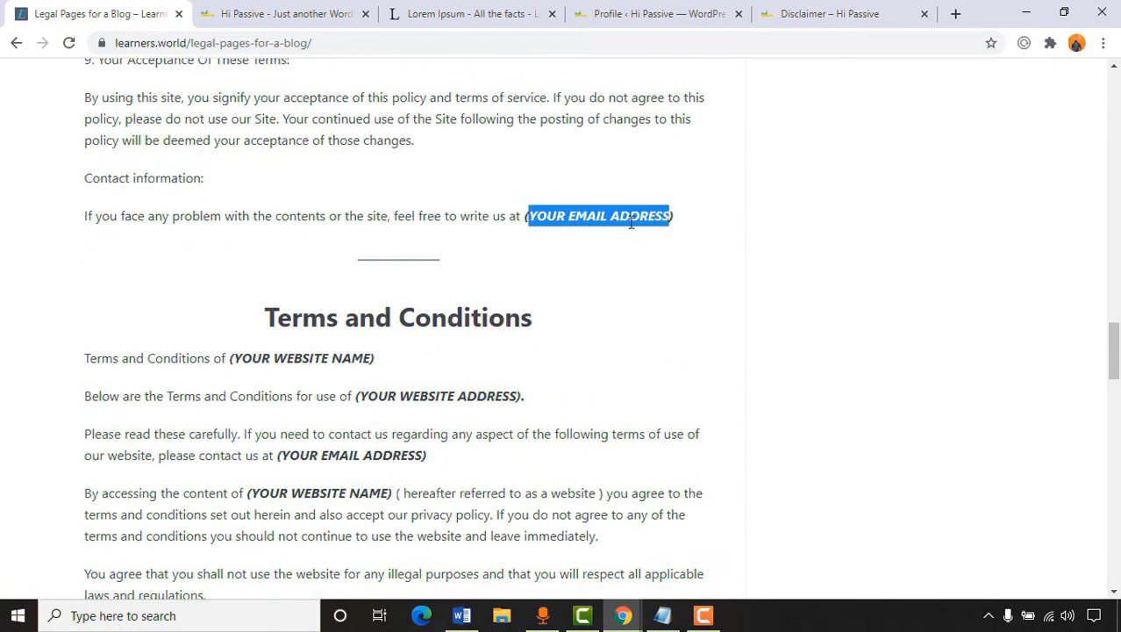
{"action": "scroll", "coordinate": [320, 418], "scroll_direction": "down", "scroll_amount": 15}
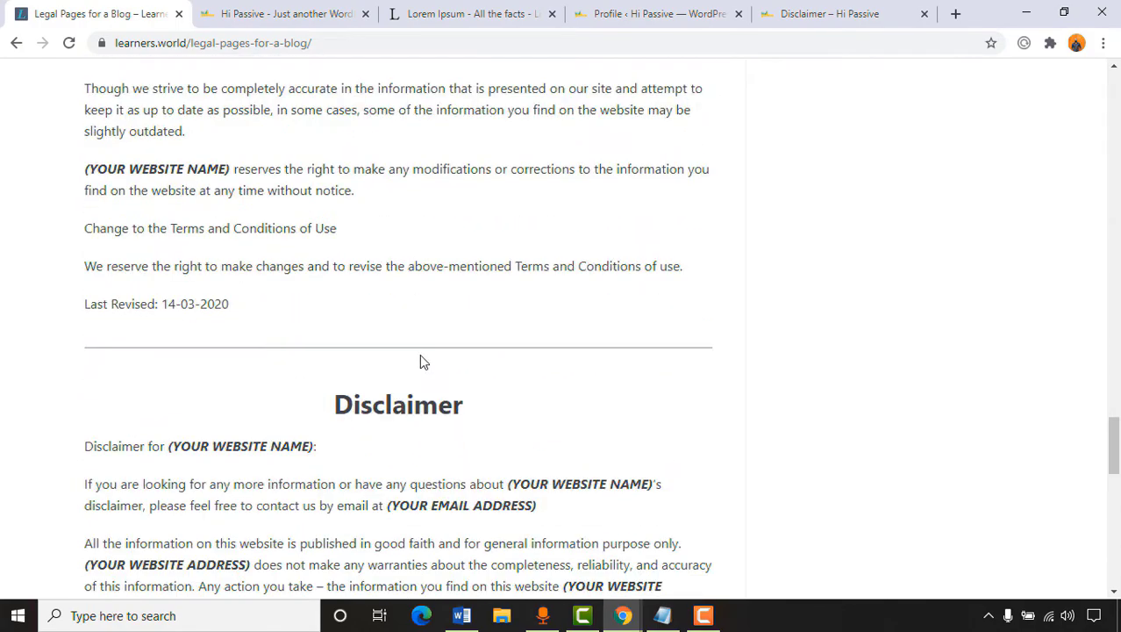
{"action": "scroll", "coordinate": [308, 412], "scroll_direction": "down", "scroll_amount": 4}
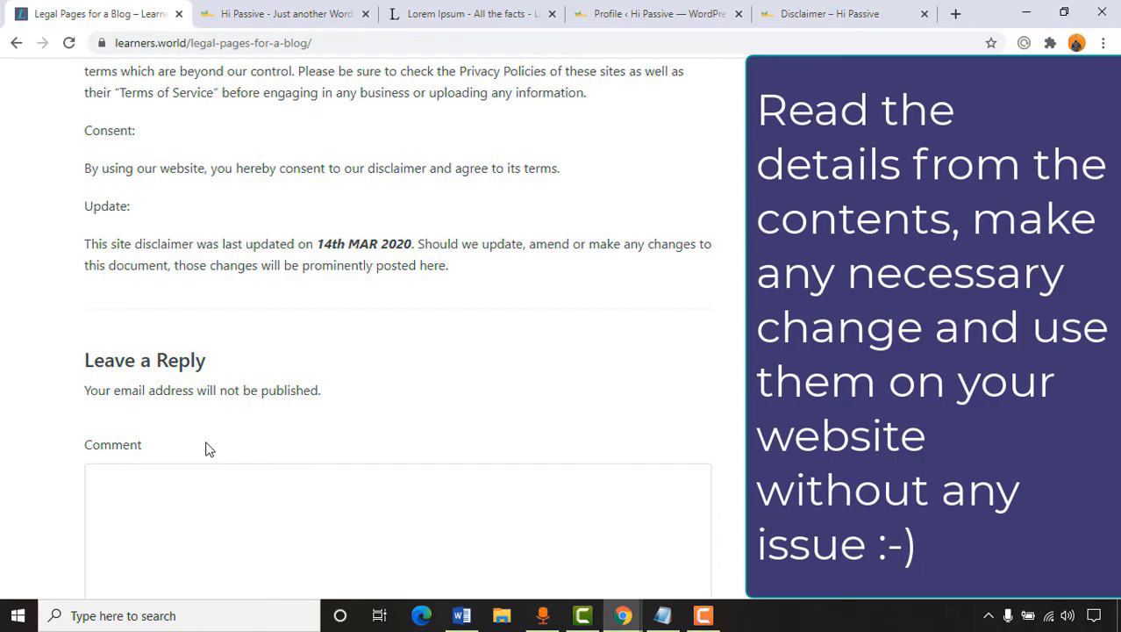
{"action": "left_click", "coordinate": [453, 46]}
- Scroll through the page and open the footer's Affiliate Disclosure page
{"action": "scroll", "coordinate": [425, 227], "scroll_direction": "up", "scroll_amount": 15}
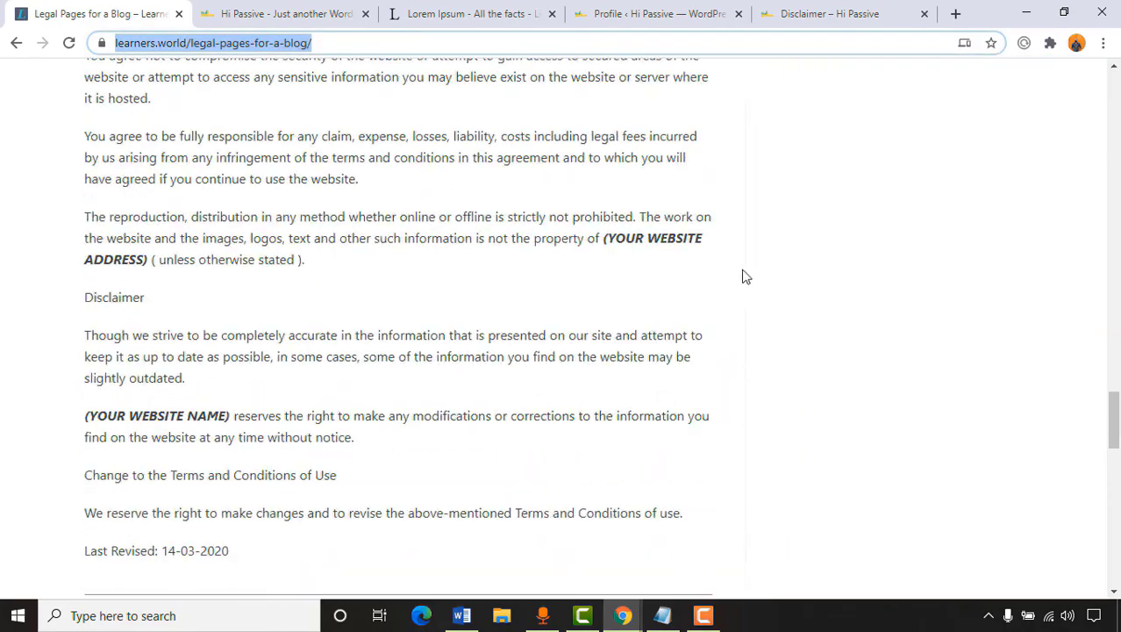
{"action": "scroll", "coordinate": [426, 226], "scroll_direction": "up", "scroll_amount": 20}
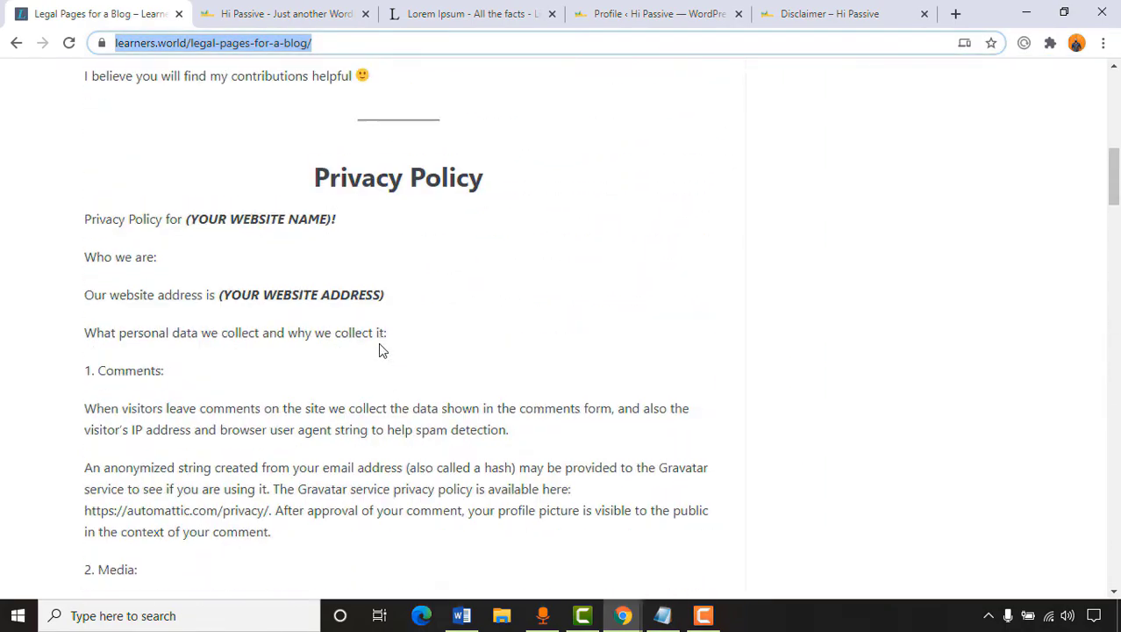
{"action": "scroll", "coordinate": [430, 439], "scroll_direction": "up", "scroll_amount": 4}
{"action": "scroll", "coordinate": [596, 278], "scroll_direction": "down", "scroll_amount": 6}
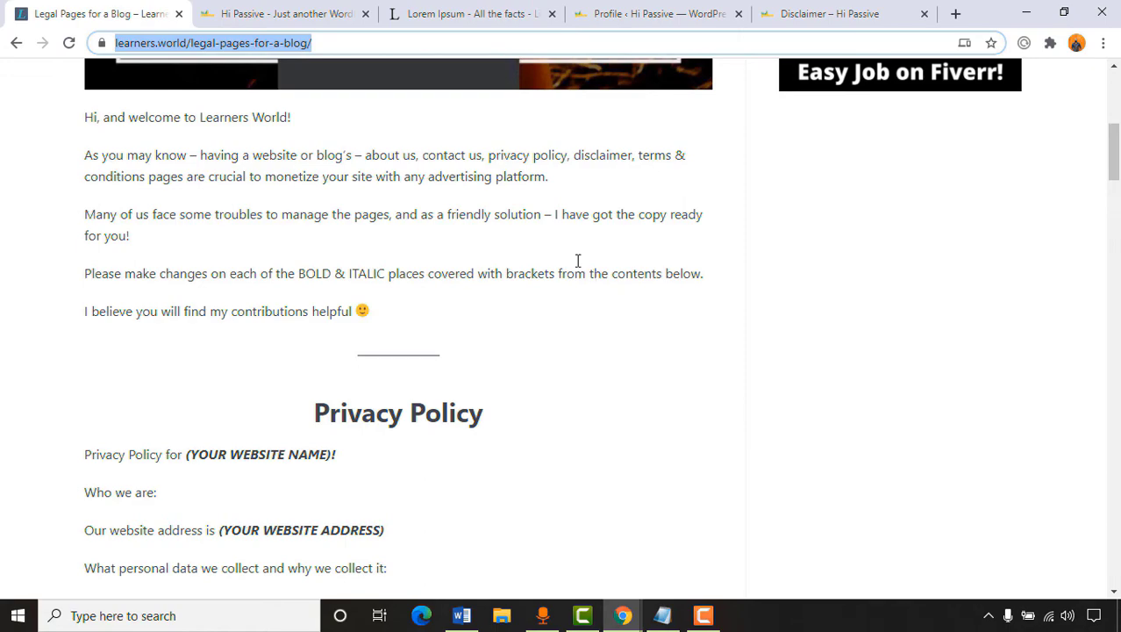
{"action": "scroll", "coordinate": [18, 386], "scroll_direction": "down", "scroll_amount": 10}
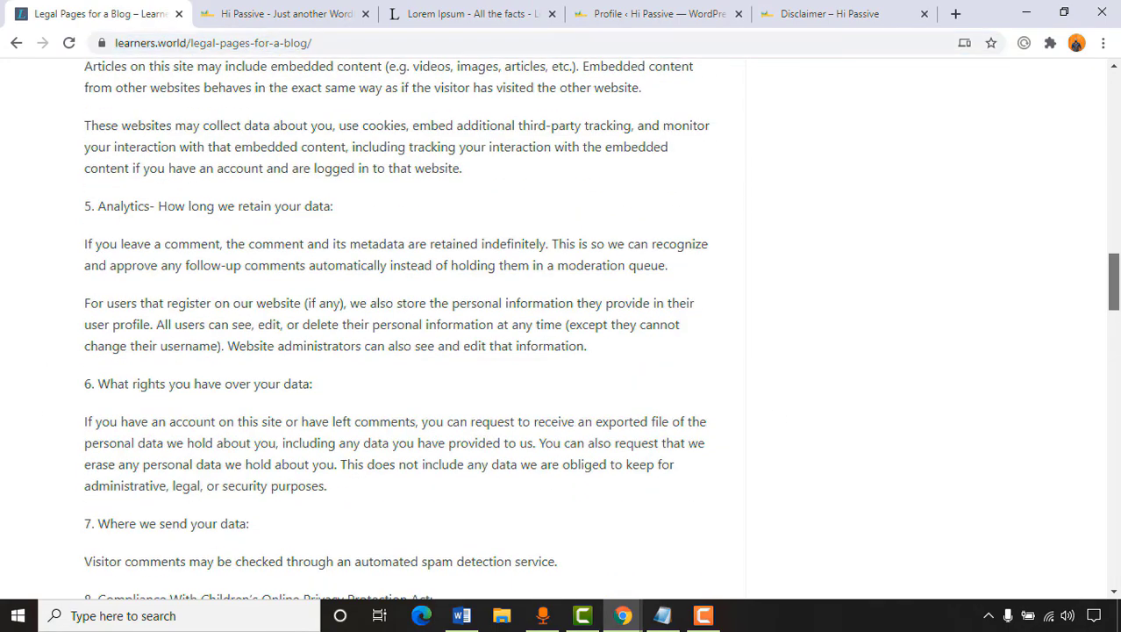
{"action": "scroll", "coordinate": [395, 333], "scroll_direction": "down", "scroll_amount": 10}
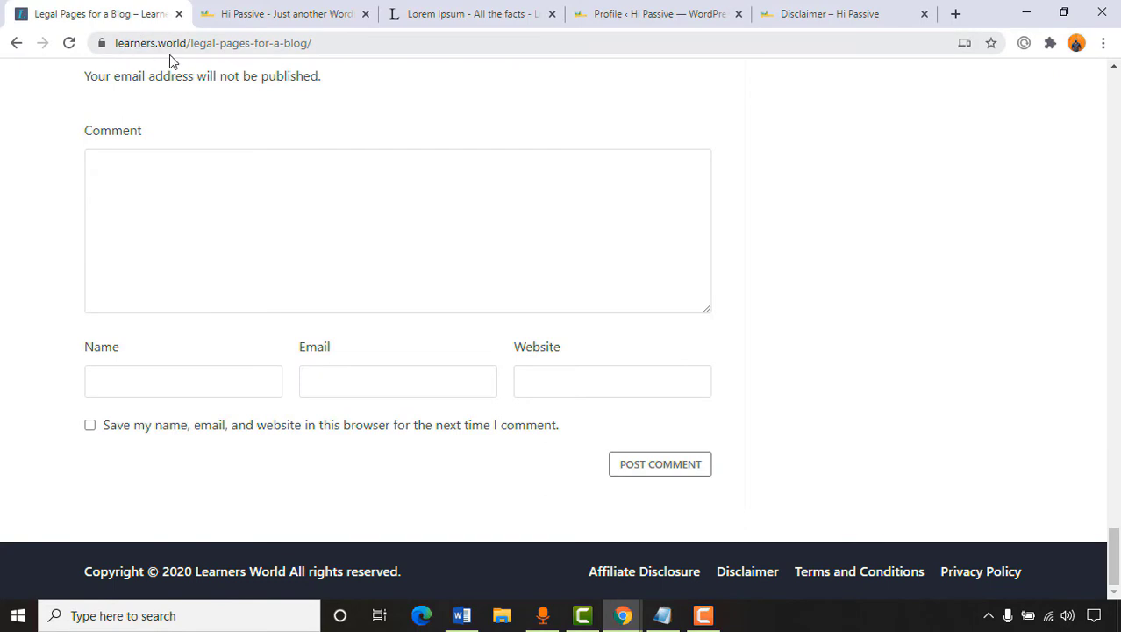
{"action": "left_click", "coordinate": [645, 572]}
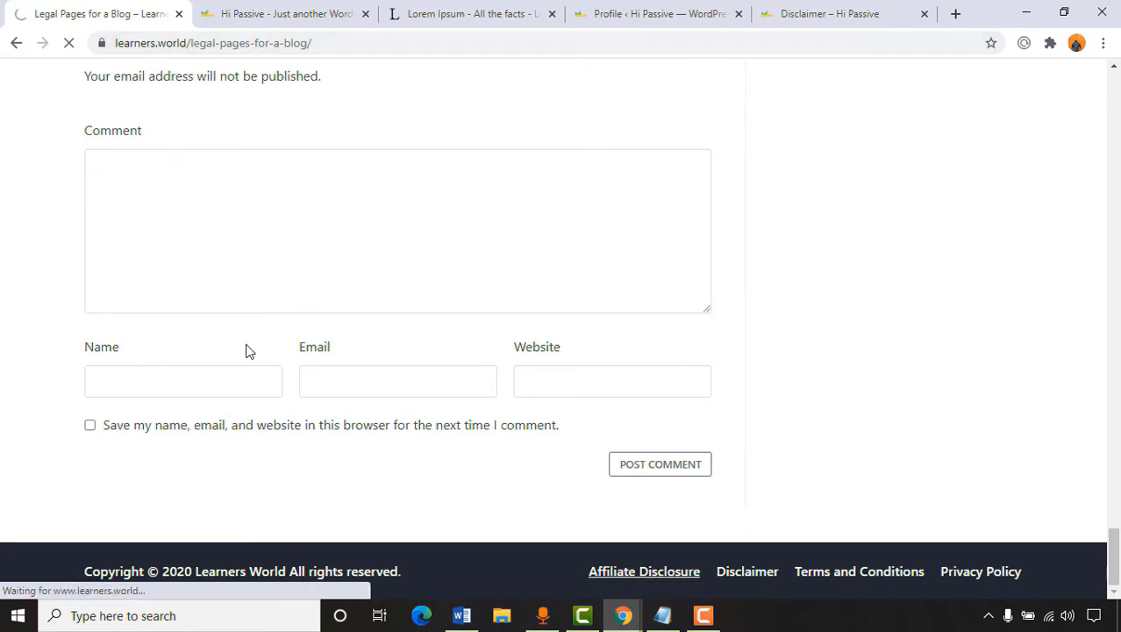
{"action": "scroll", "coordinate": [648, 355], "scroll_direction": "up", "scroll_amount": 4}
{"action": "scroll", "coordinate": [2, 345], "scroll_direction": "up", "scroll_amount": 2}
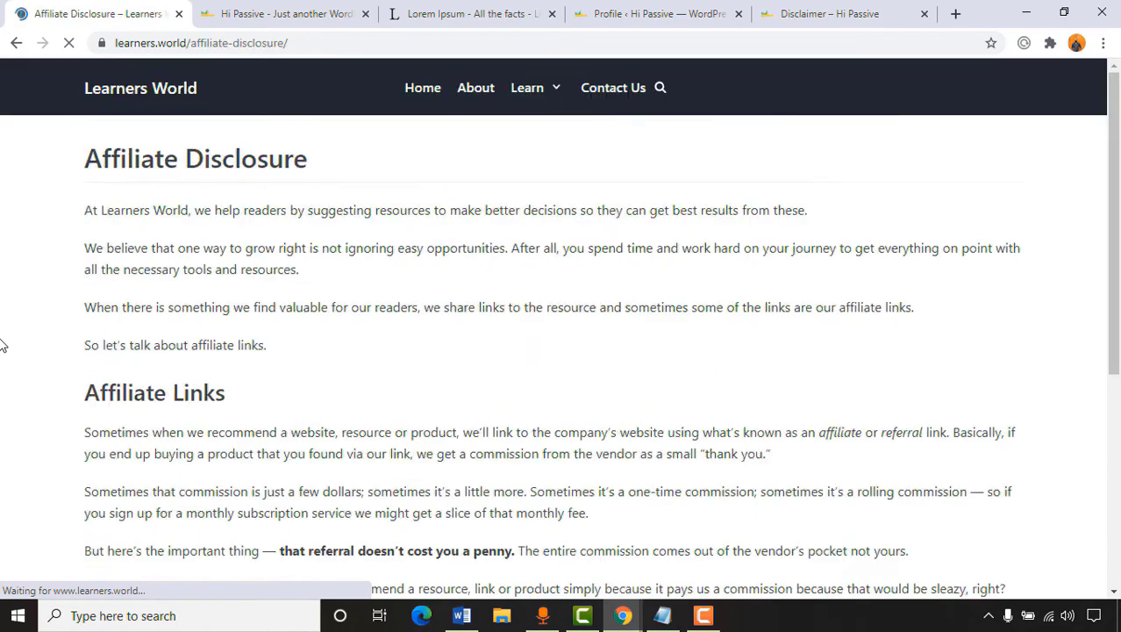
{"action": "scroll", "coordinate": [4, 431], "scroll_direction": "down", "scroll_amount": 8}
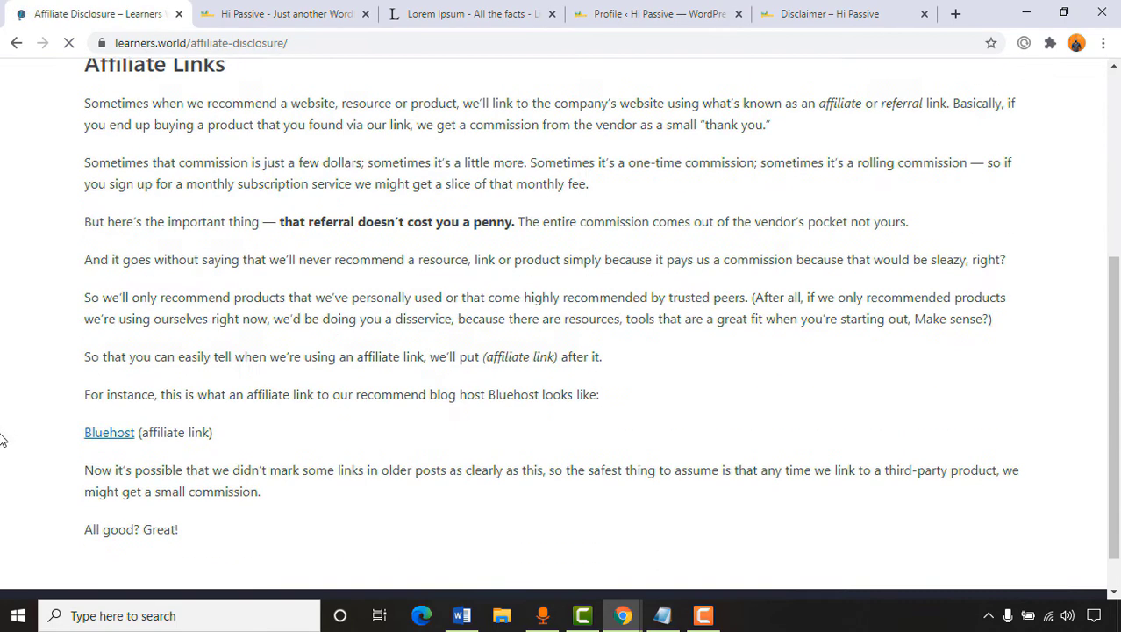
{"action": "scroll", "coordinate": [2, 431], "scroll_direction": "up", "scroll_amount": 10}
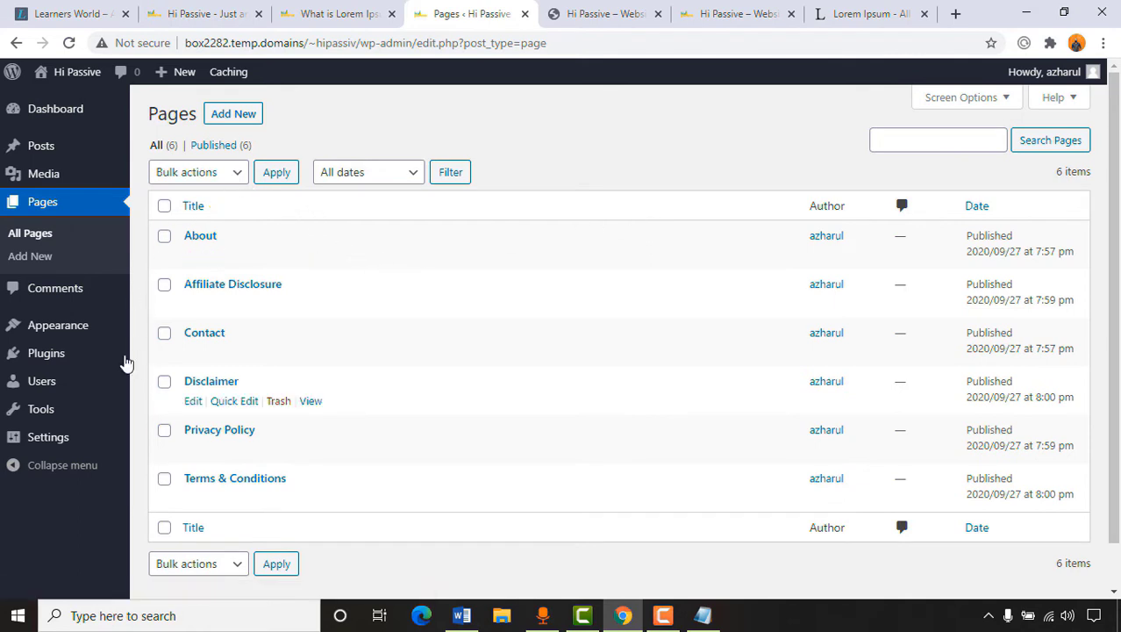
- Create a new menu named 'Main Menu'
{"action": "mouse_move", "coordinate": [80, 325]}
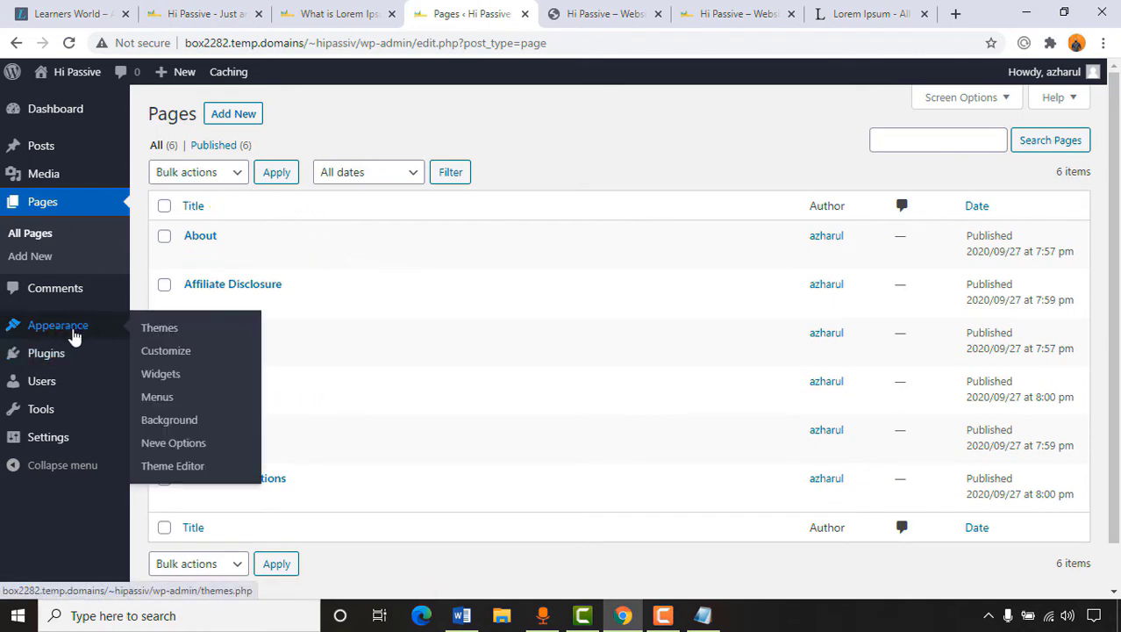
{"action": "left_click", "coordinate": [158, 399]}
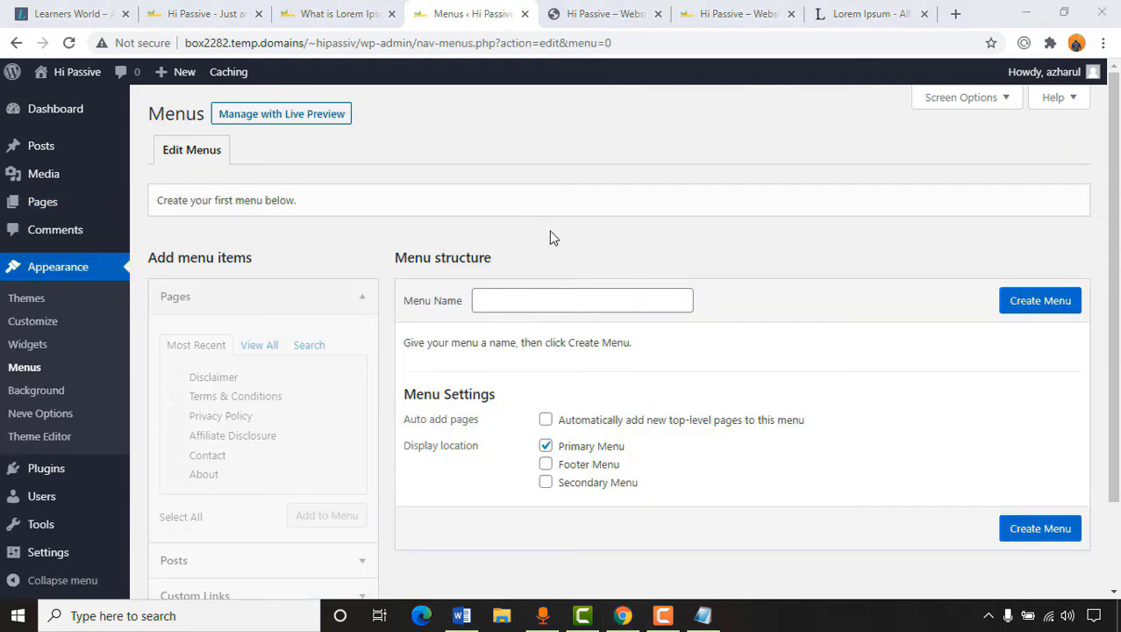
{"action": "left_click", "coordinate": [513, 301]}
{"action": "type", "text": "Ma"}
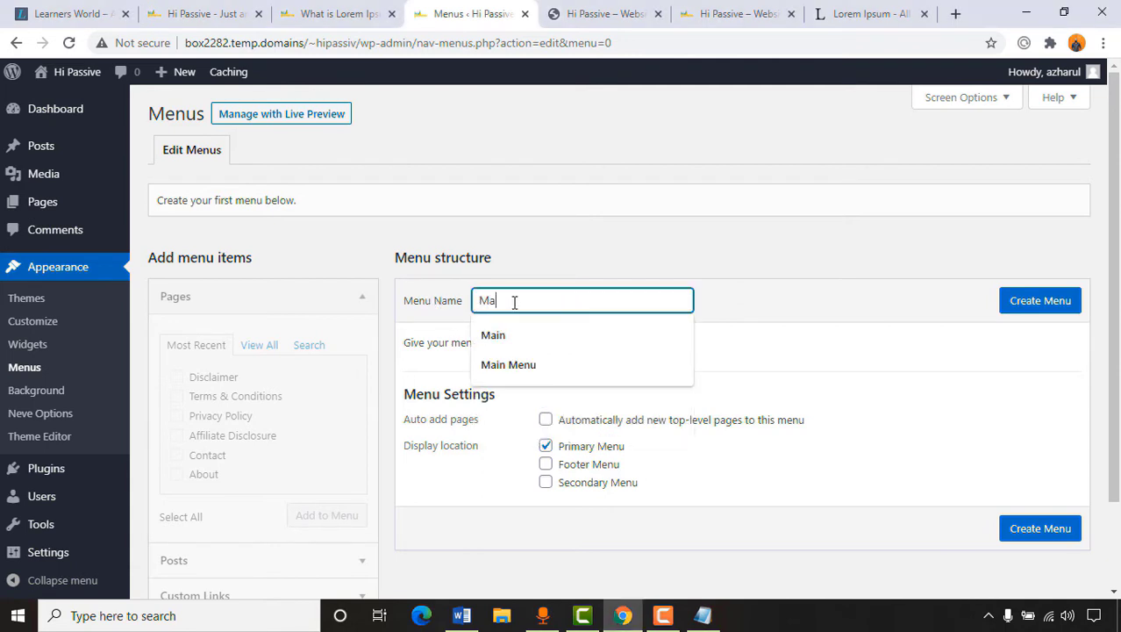
{"action": "type", "text": "in Menu"}
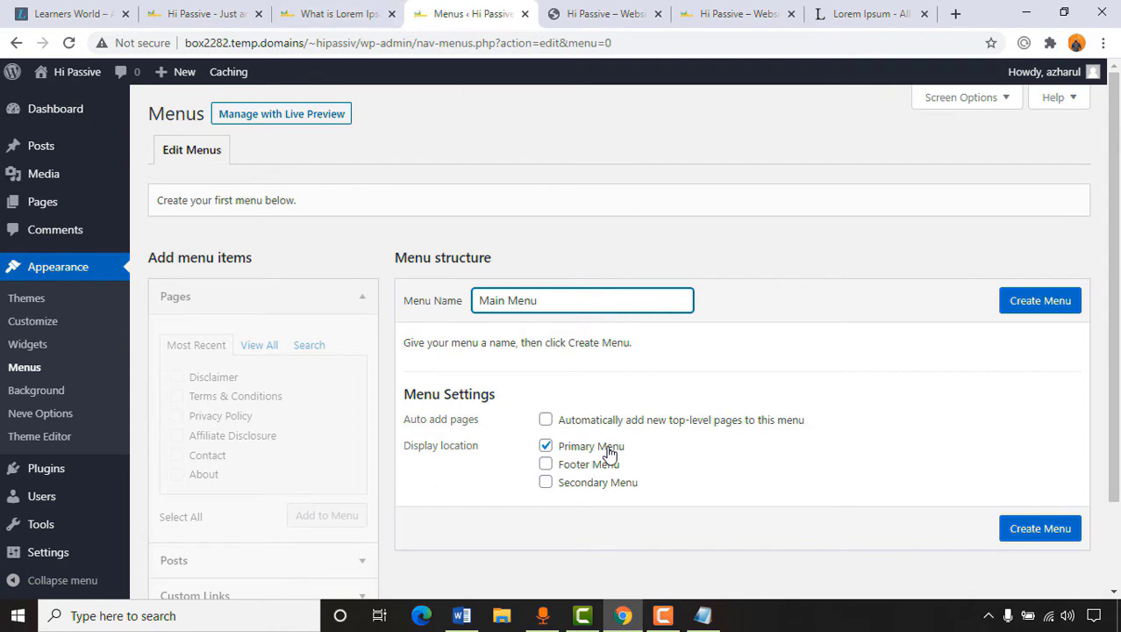
{"action": "left_click", "coordinate": [1048, 302]}
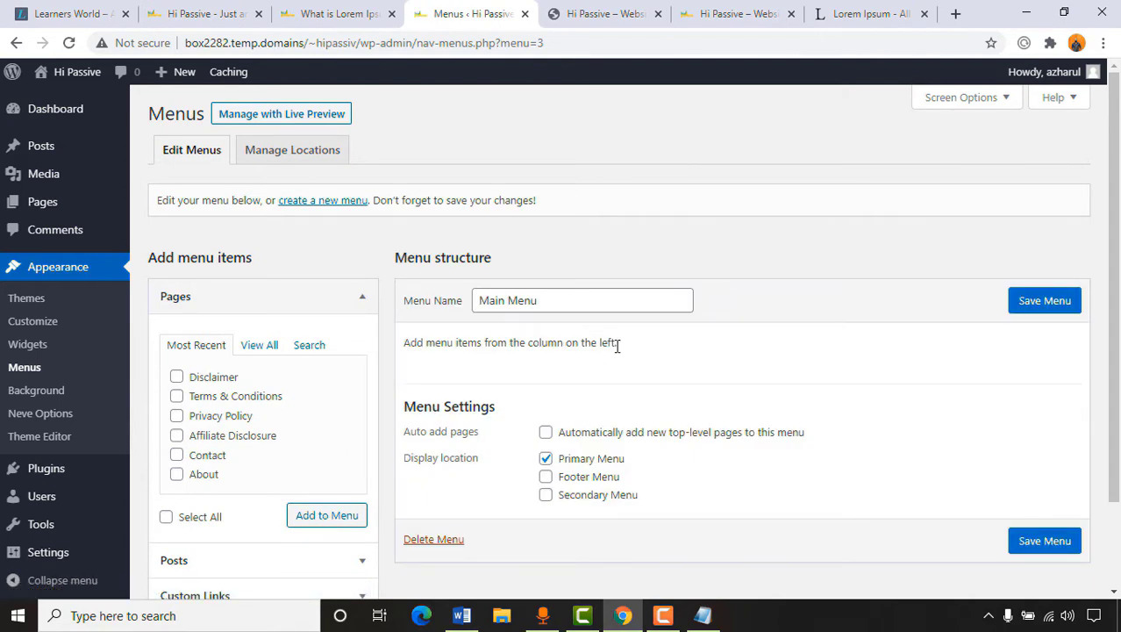
- Add the About and Contact pages to Main Menu and save it
{"action": "left_click", "coordinate": [178, 472]}
{"action": "left_click", "coordinate": [176, 455]}
{"action": "scroll", "coordinate": [327, 386], "scroll_direction": "down", "scroll_amount": 2}
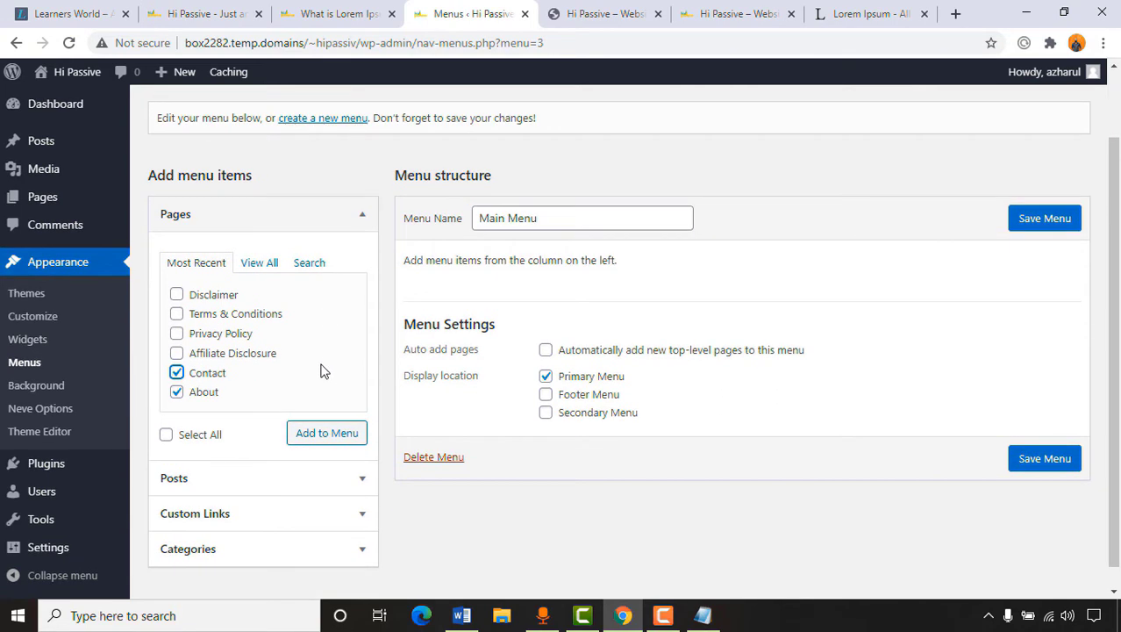
{"action": "left_click", "coordinate": [326, 433]}
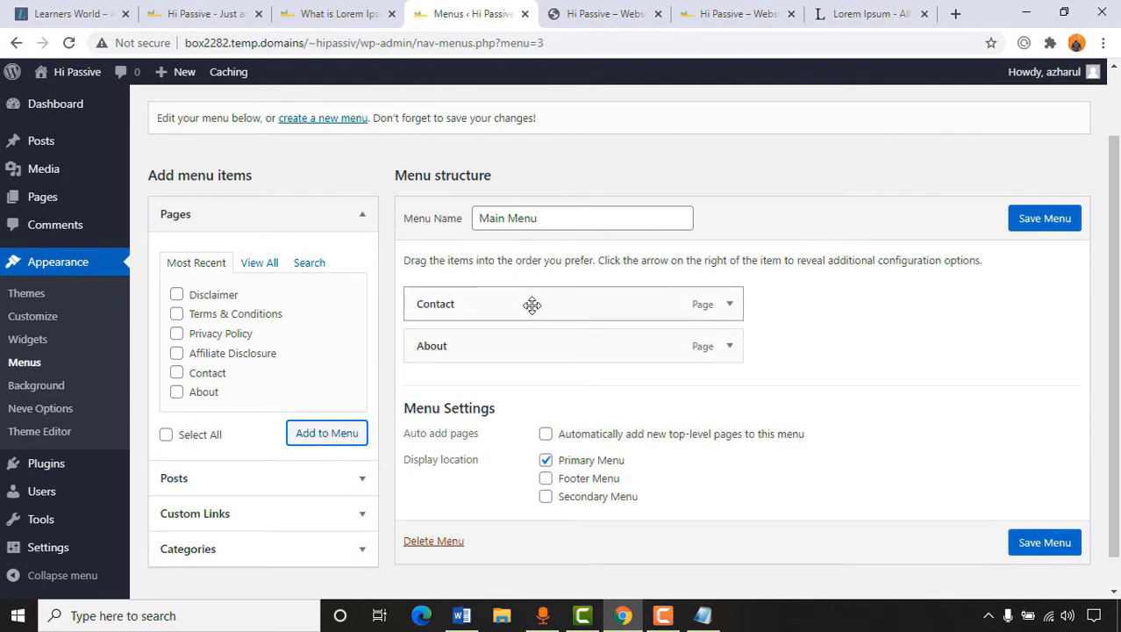
{"action": "left_click", "coordinate": [1049, 227]}
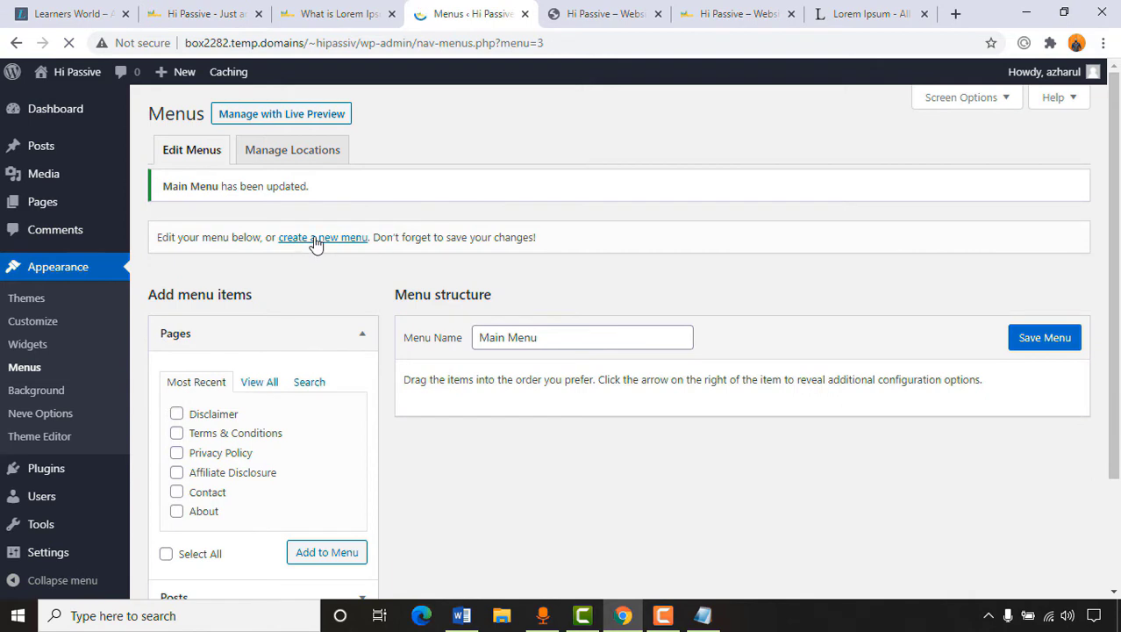
{"action": "left_click", "coordinate": [338, 242]}
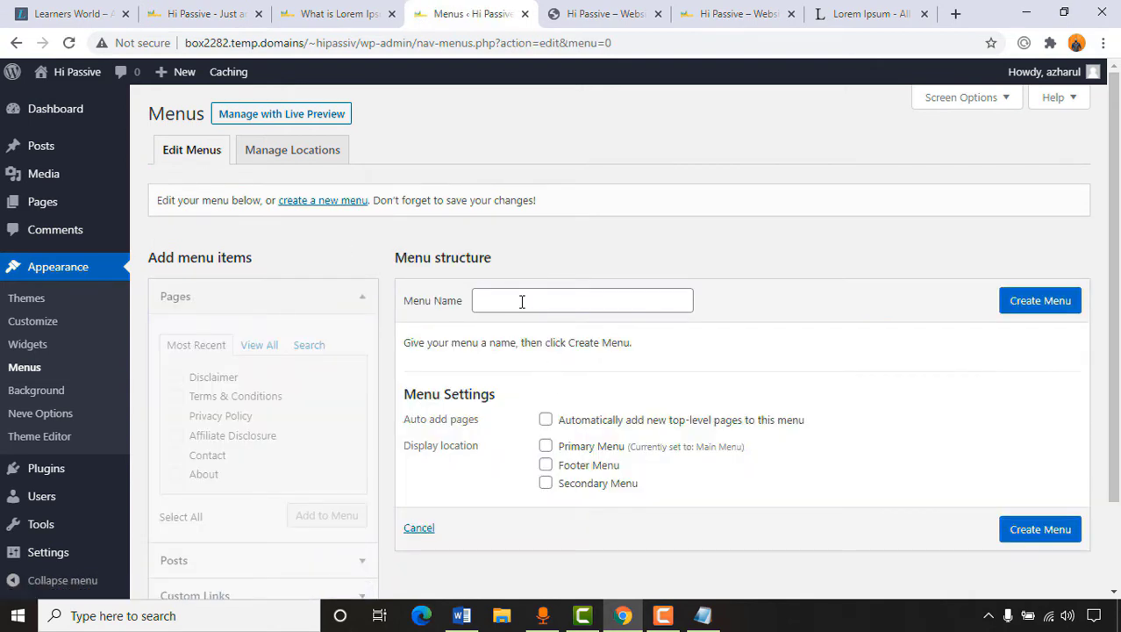
- Create a menu named 'Footer Menu' assigned to the footer display location
{"action": "left_click", "coordinate": [523, 302]}
{"action": "type", "text": "Foo"}
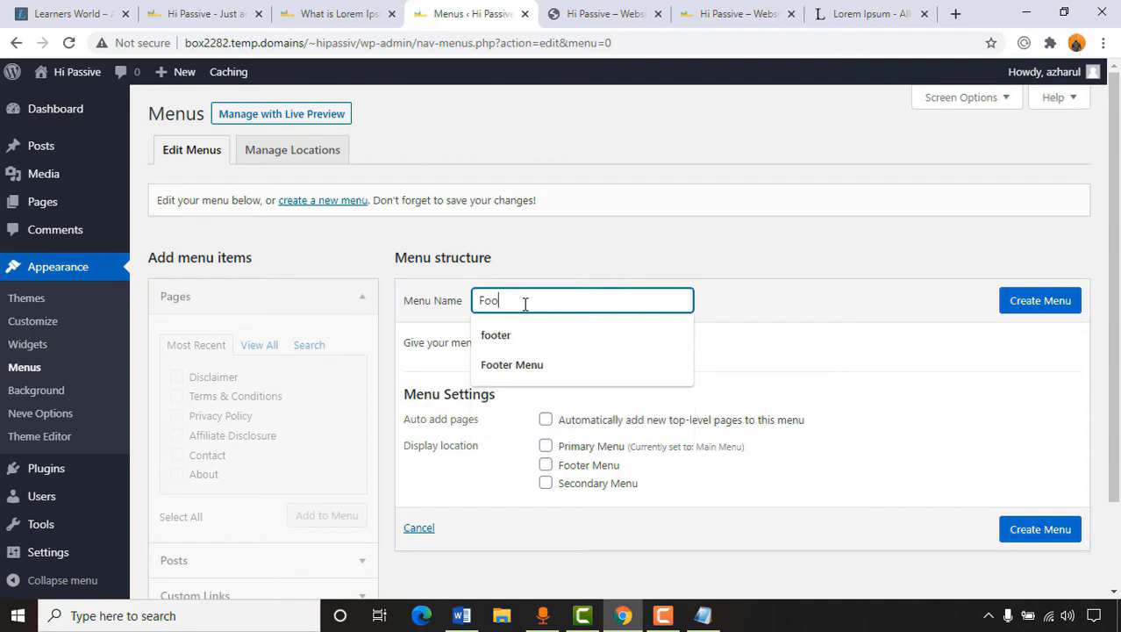
{"action": "type", "text": "ter Menu"}
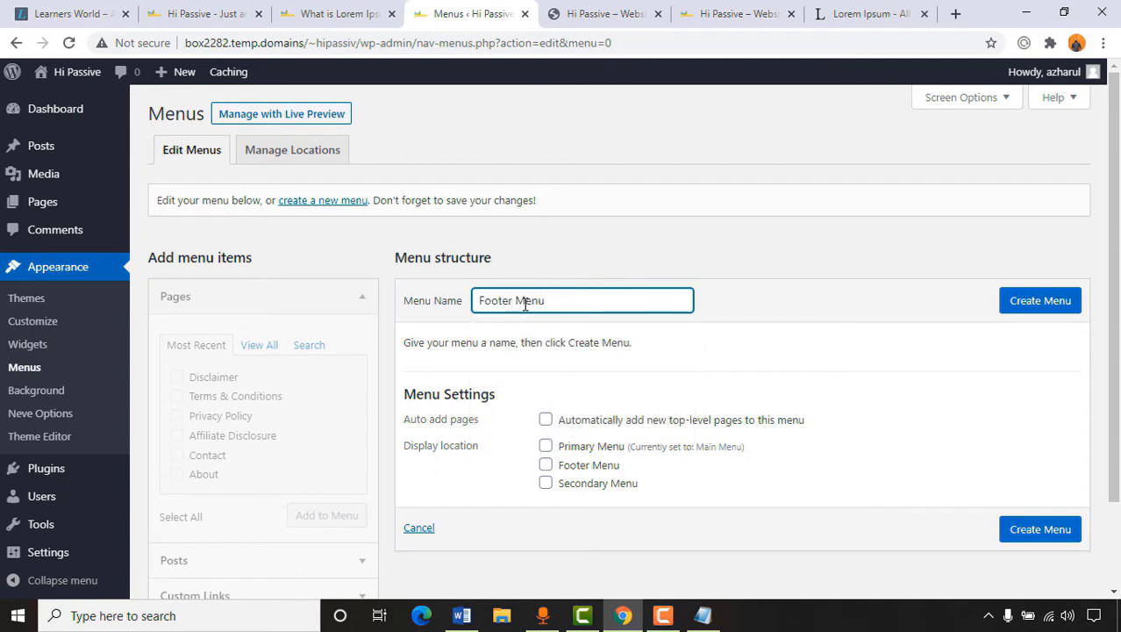
{"action": "left_click", "coordinate": [547, 466]}
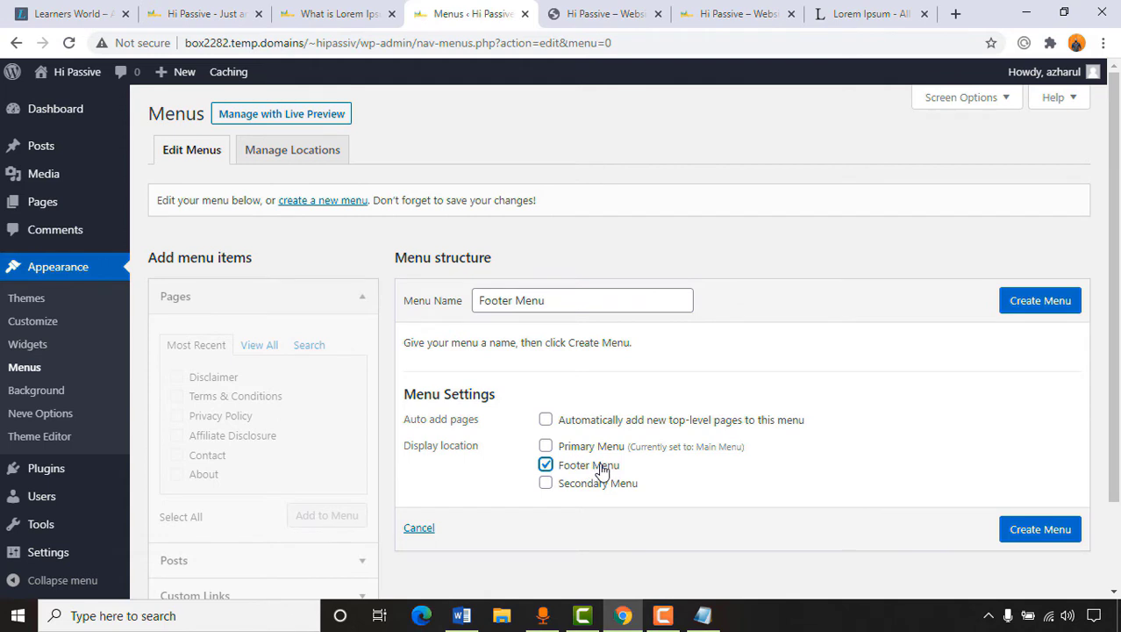
{"action": "left_click", "coordinate": [1041, 311]}
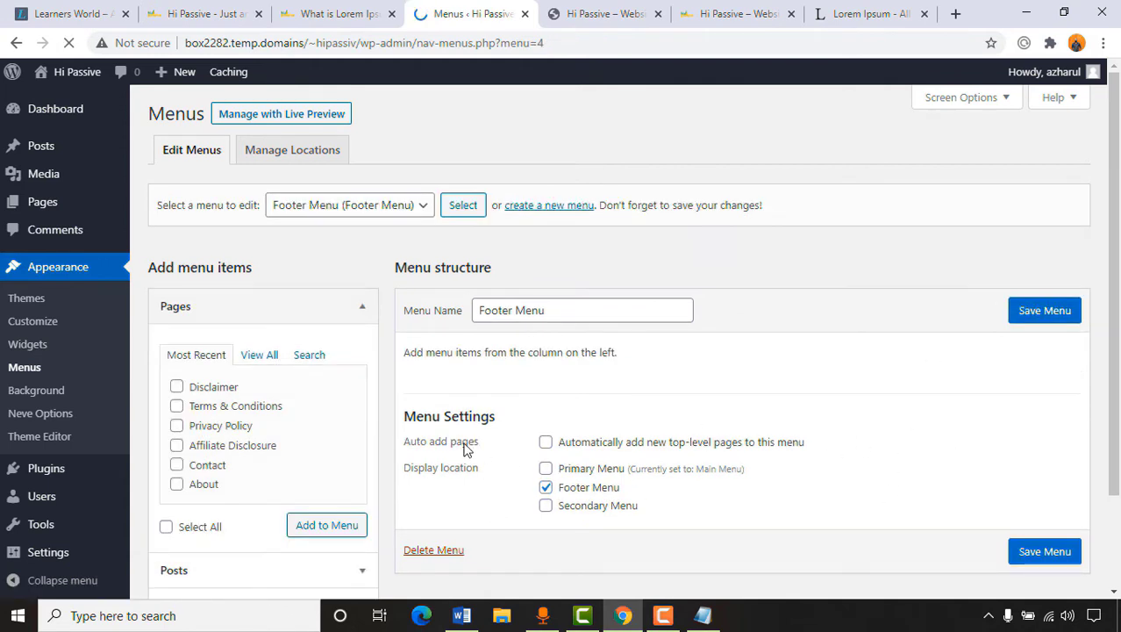
- Tick Disclaimer, Terms & Conditions, Privacy Policy and Affiliate Disclosure, then save the Footer Menu
{"action": "left_click", "coordinate": [200, 388]}
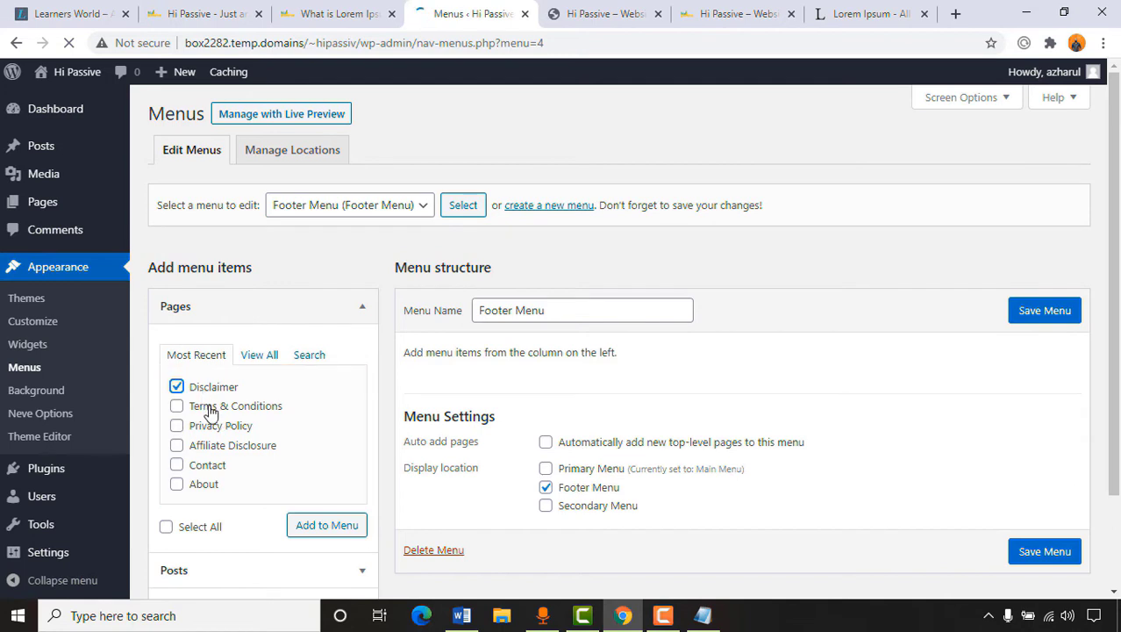
{"action": "left_click", "coordinate": [200, 405]}
{"action": "left_click", "coordinate": [217, 427]}
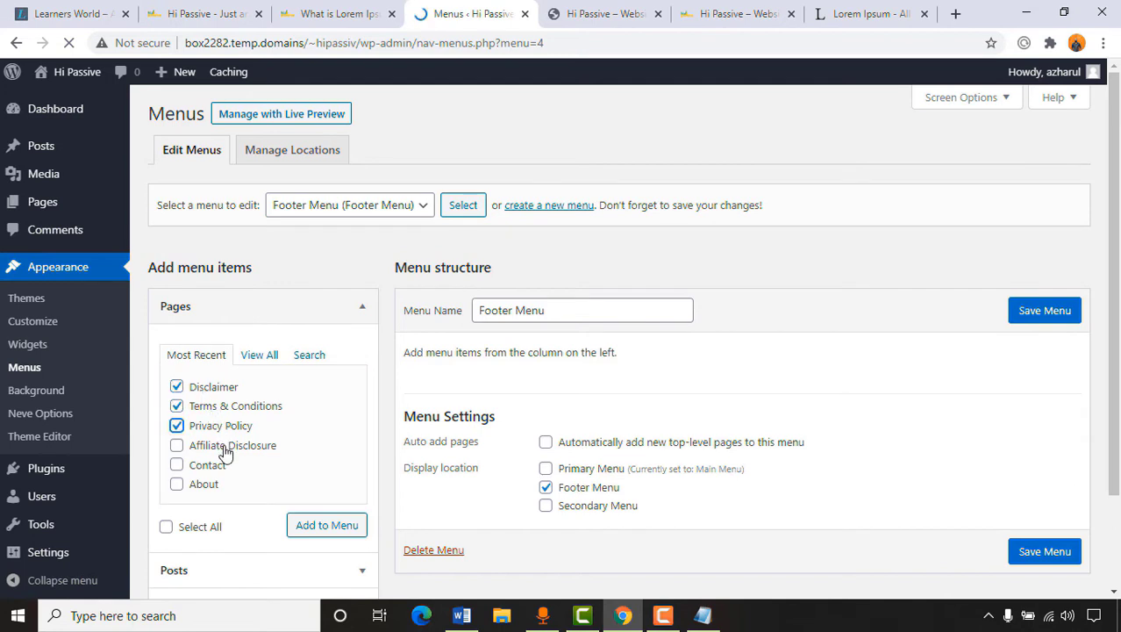
{"action": "left_click", "coordinate": [226, 447]}
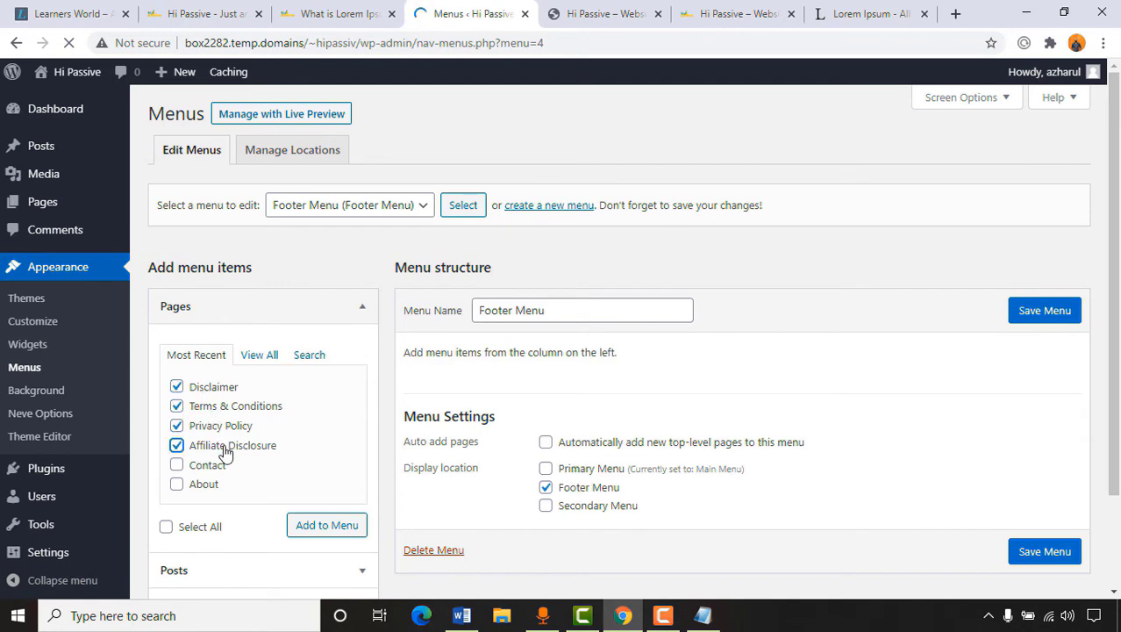
{"action": "left_click", "coordinate": [1053, 321]}
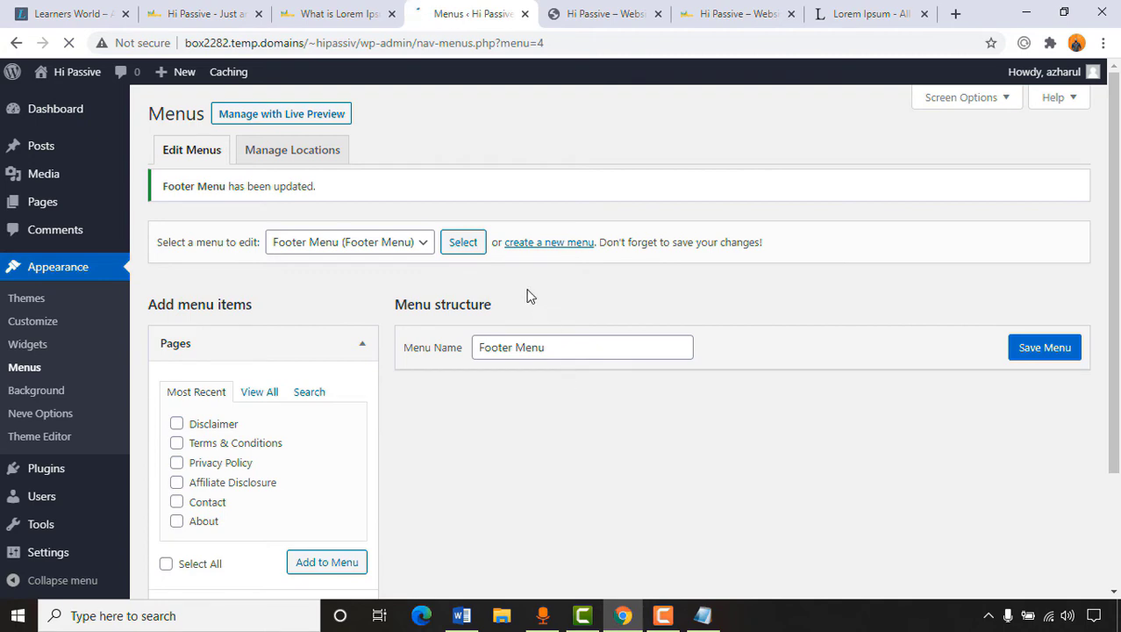
{"action": "left_click", "coordinate": [579, 12]}
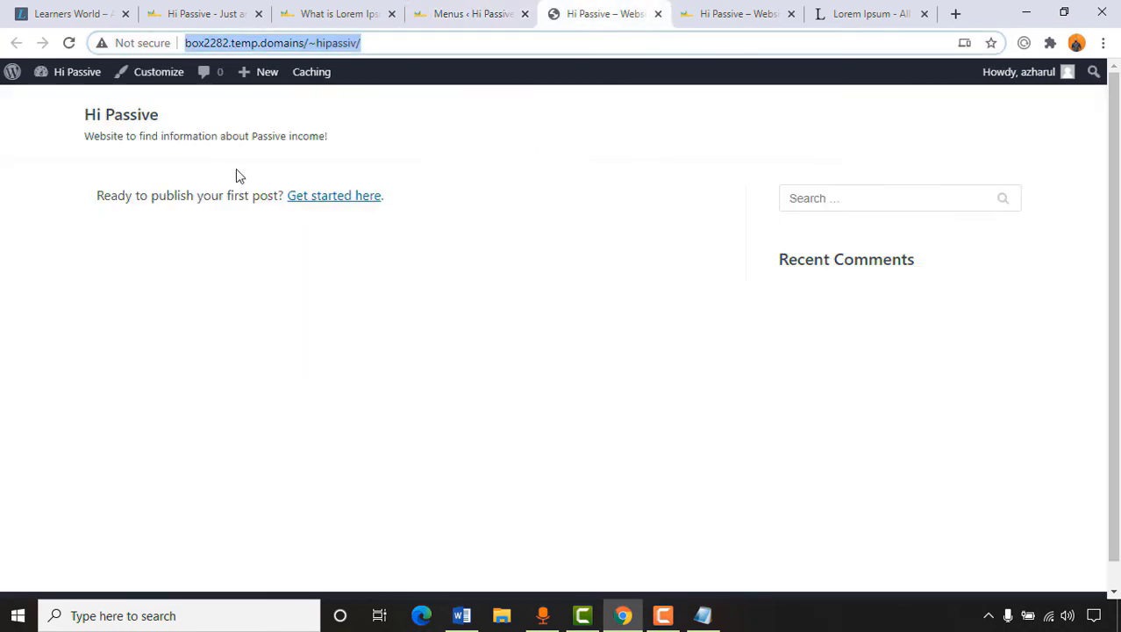
{"action": "left_click", "coordinate": [760, 10]}
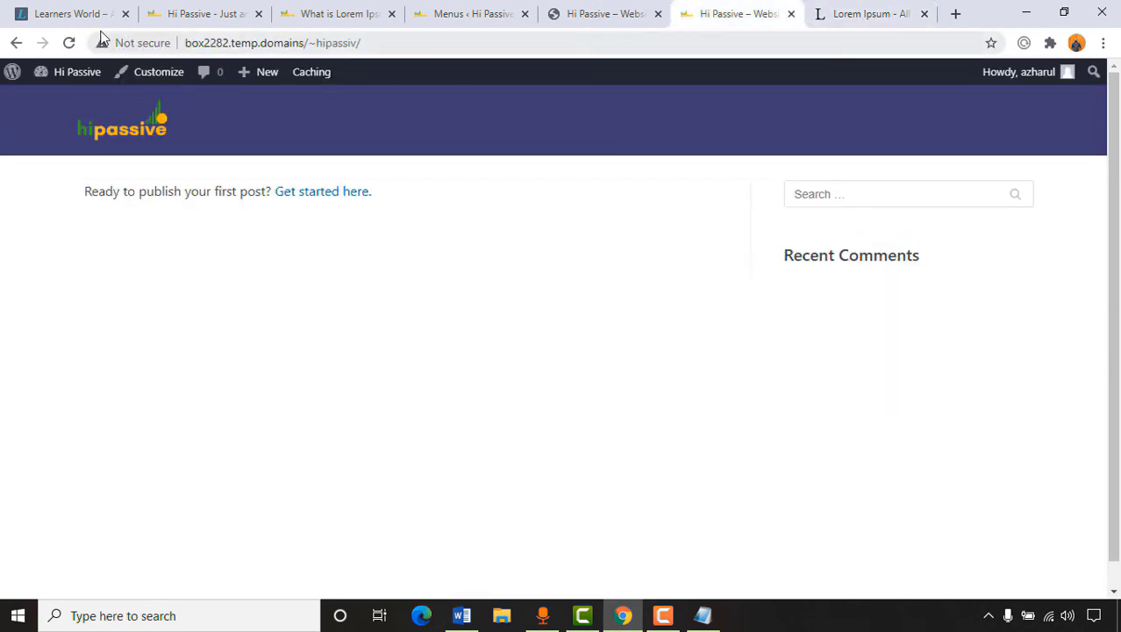
{"action": "left_click", "coordinate": [68, 42]}
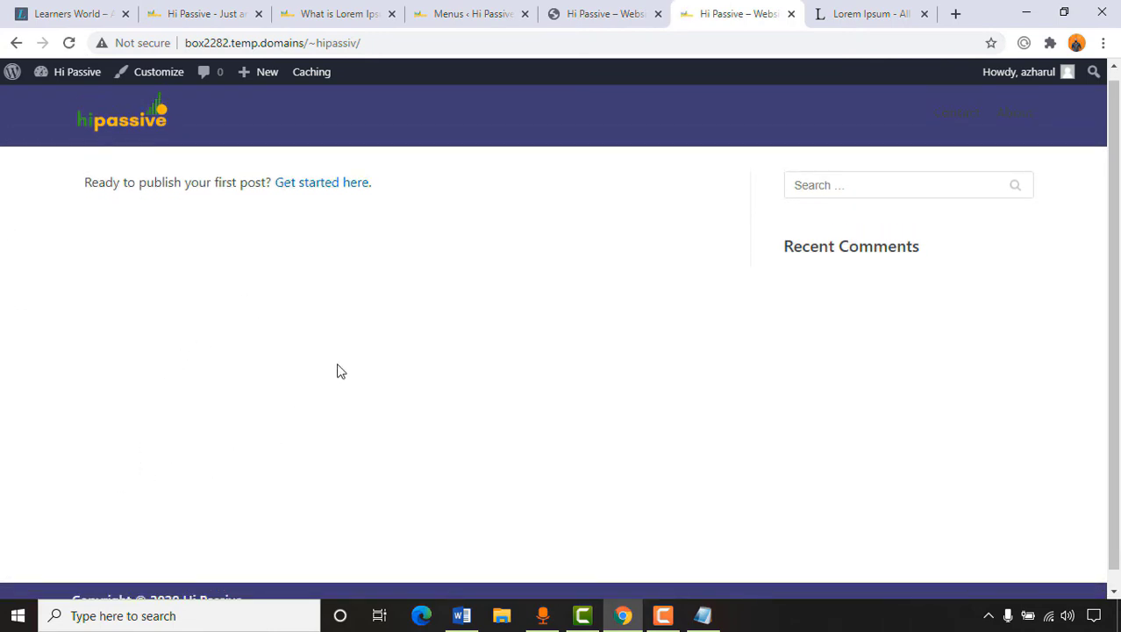
{"action": "left_click", "coordinate": [479, 8]}
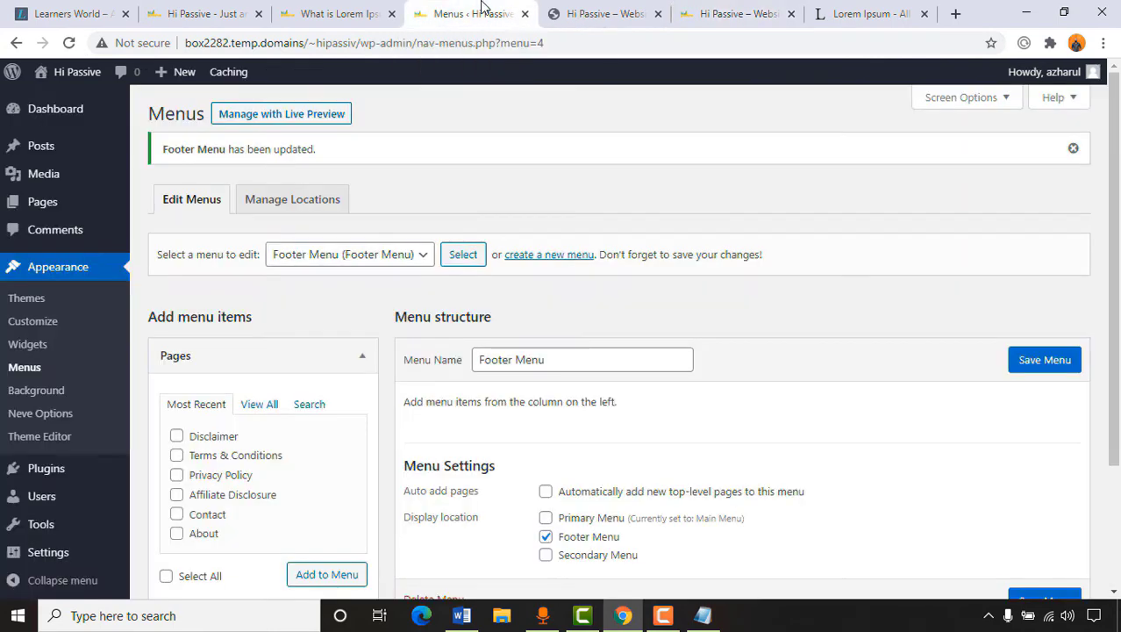
{"action": "left_click", "coordinate": [15, 334]}
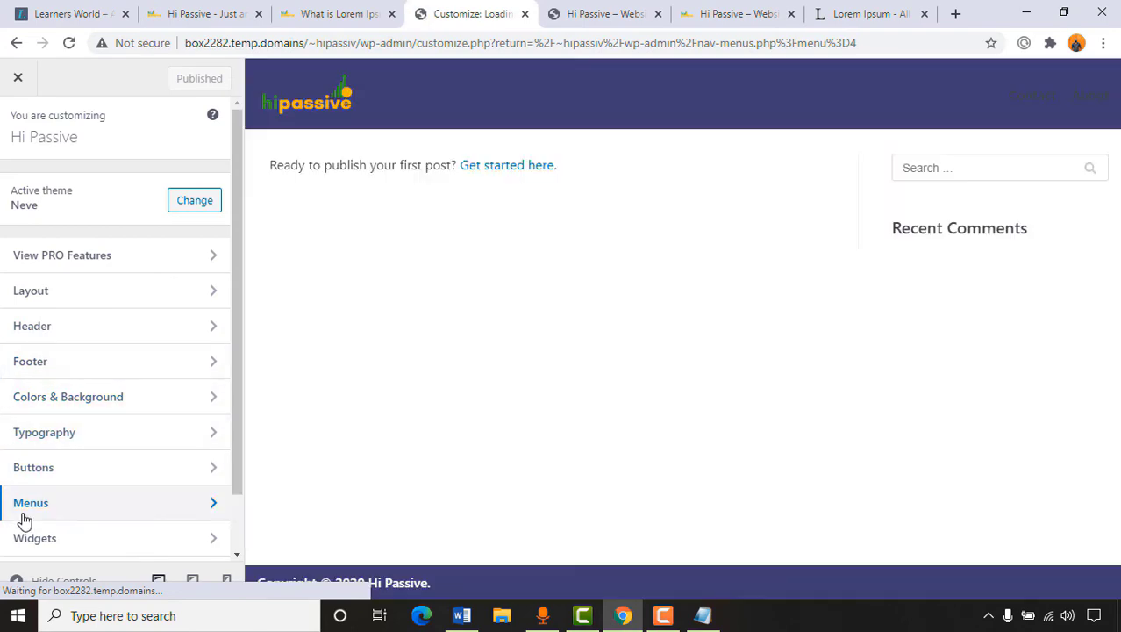
- Add a Home link to the Main Menu in the Customizer and publish it
{"action": "left_click", "coordinate": [58, 506]}
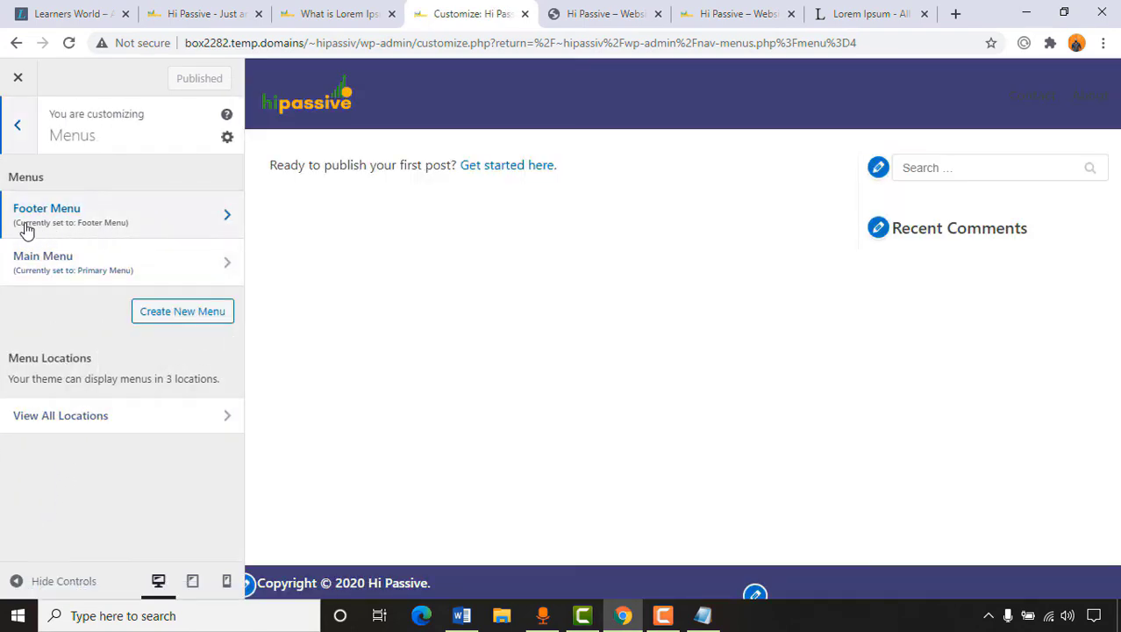
{"action": "left_click", "coordinate": [103, 278]}
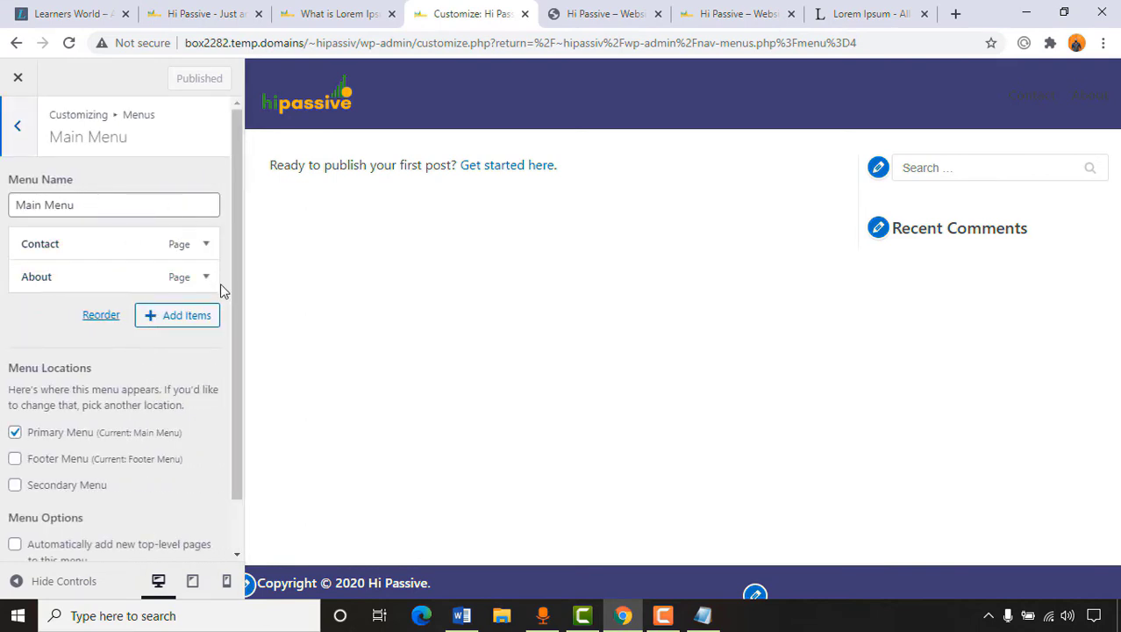
{"action": "left_click", "coordinate": [174, 319]}
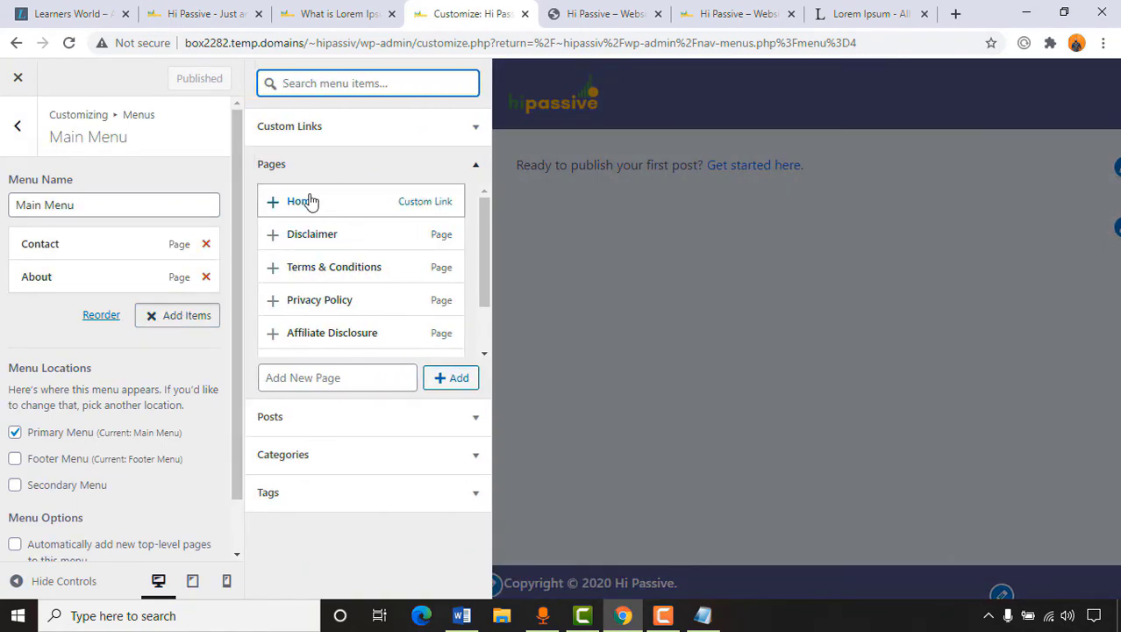
{"action": "left_click", "coordinate": [306, 214]}
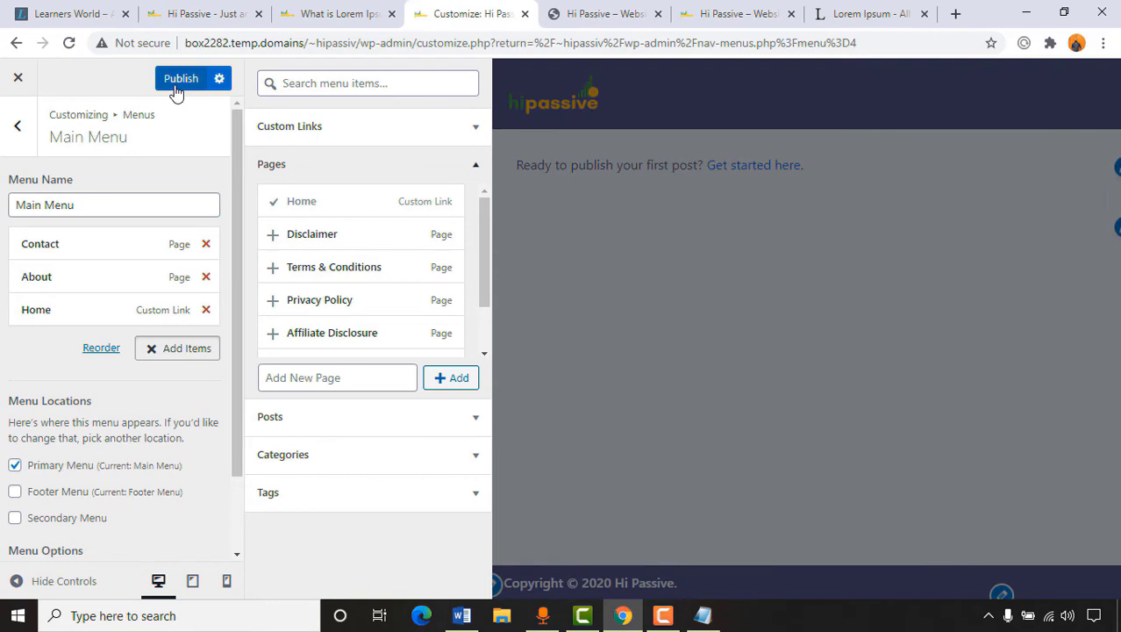
{"action": "left_click", "coordinate": [175, 83]}
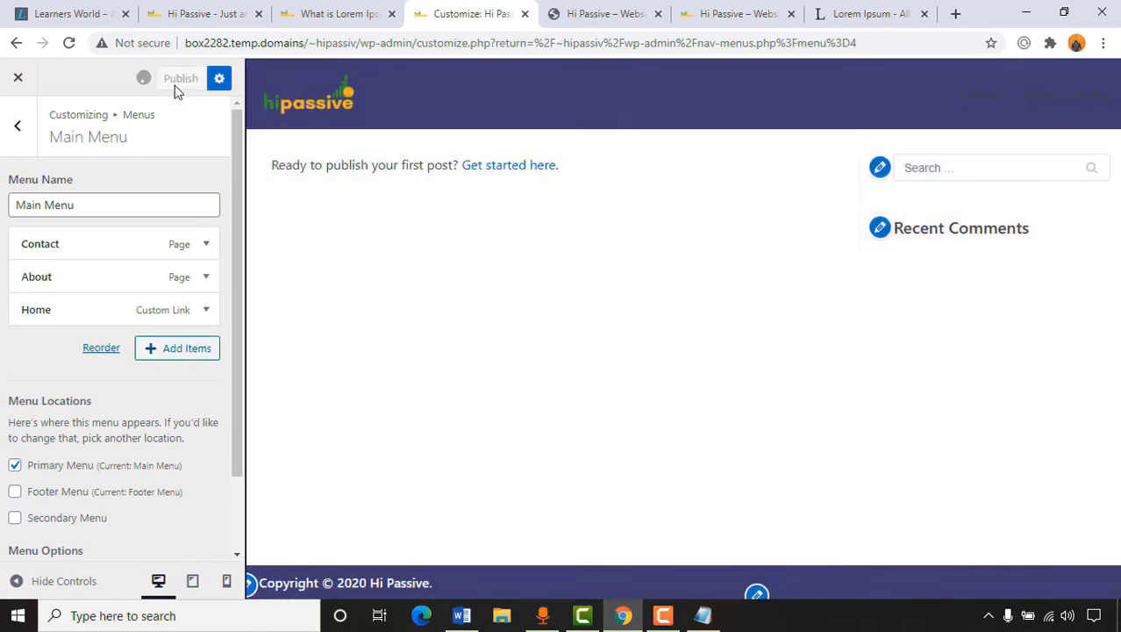
- Compare the previewed header menu with the reference and live Hi Passive sites
{"action": "left_click", "coordinate": [1088, 99]}
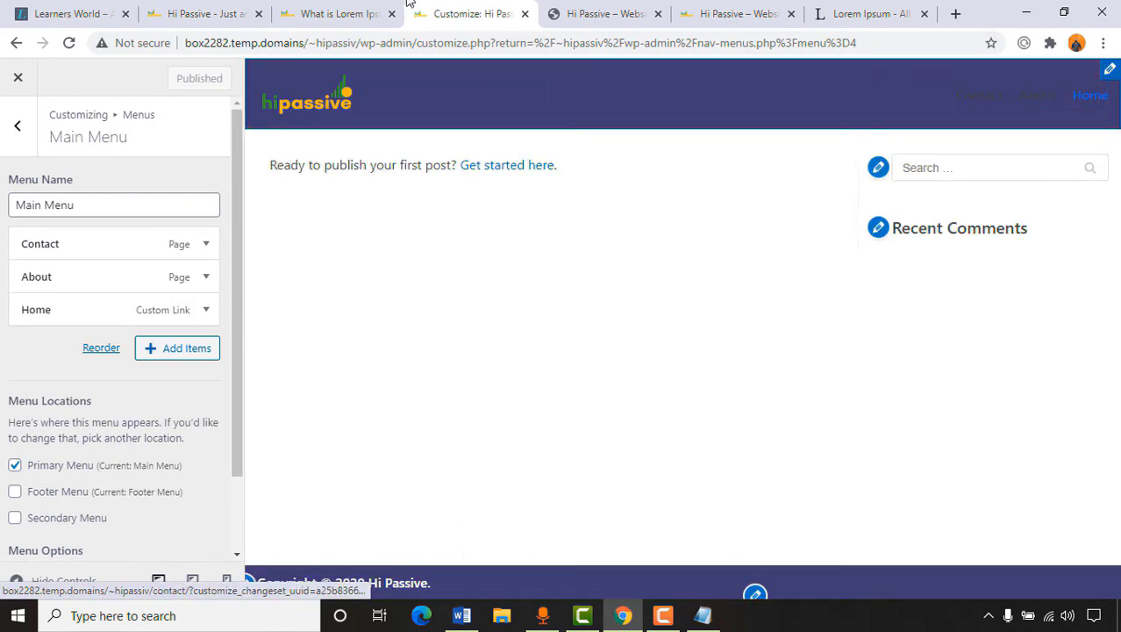
{"action": "left_click", "coordinate": [364, 14]}
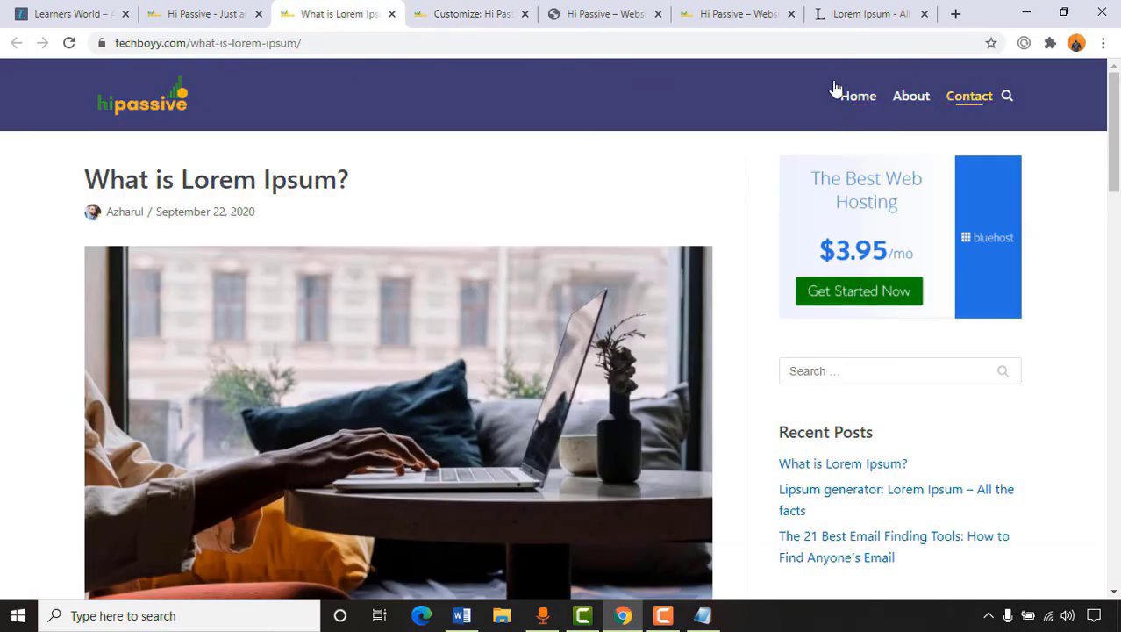
{"action": "left_click", "coordinate": [564, 9]}
{"action": "left_click", "coordinate": [487, 12]}
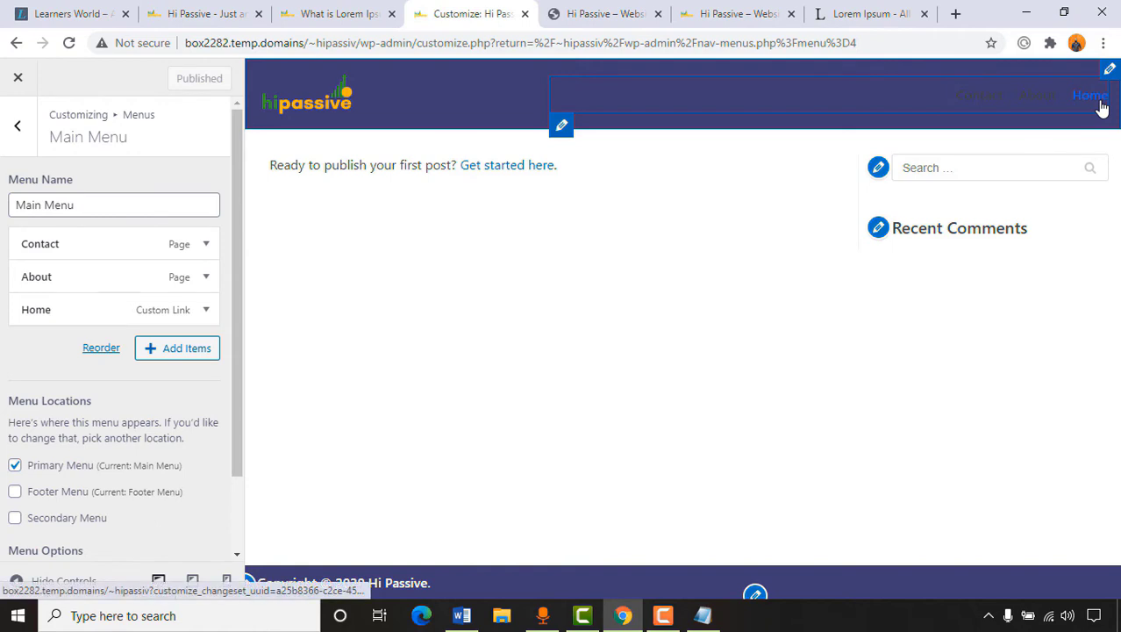
- Set the header primary menu's hover skin to Bottom Border, checking the reference site's menu styling
{"action": "left_click", "coordinate": [562, 127]}
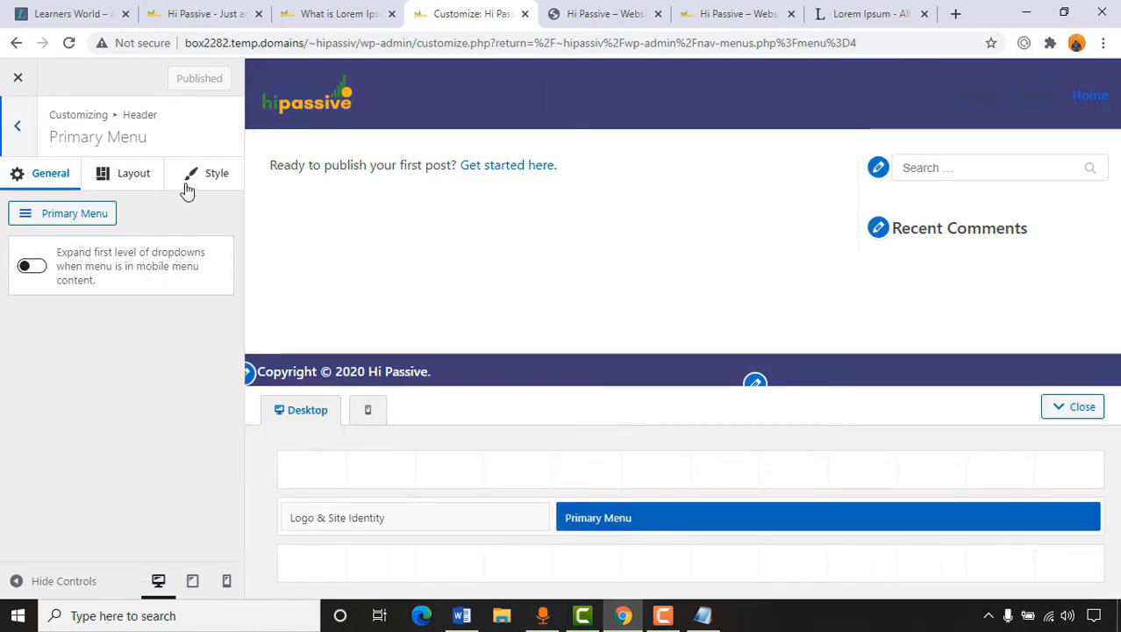
{"action": "left_click", "coordinate": [225, 178]}
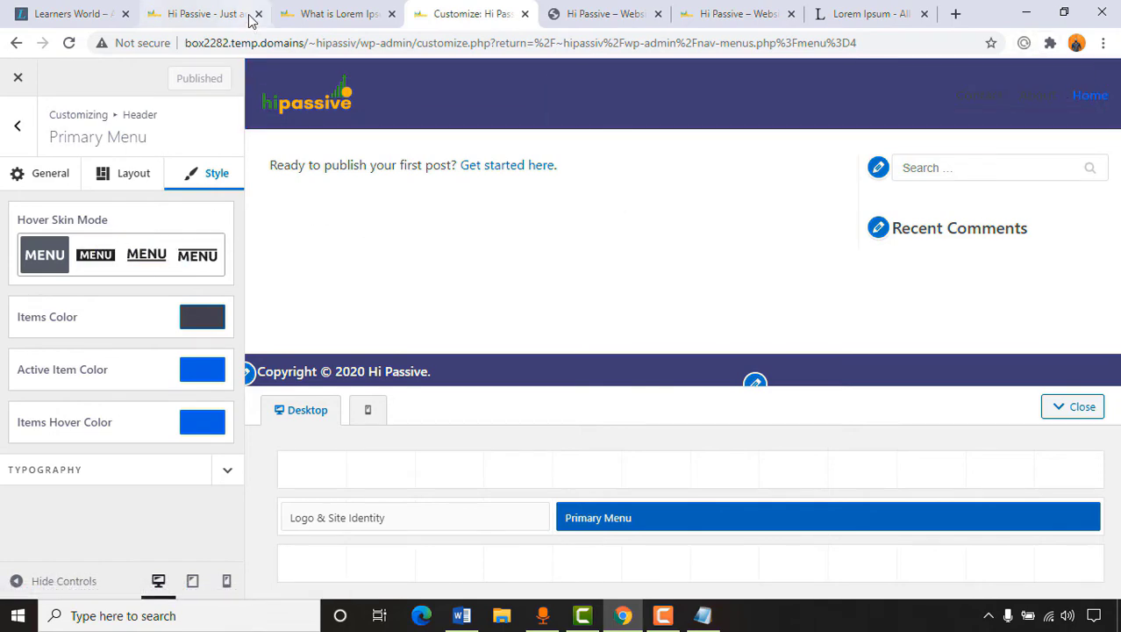
{"action": "left_click", "coordinate": [327, 14]}
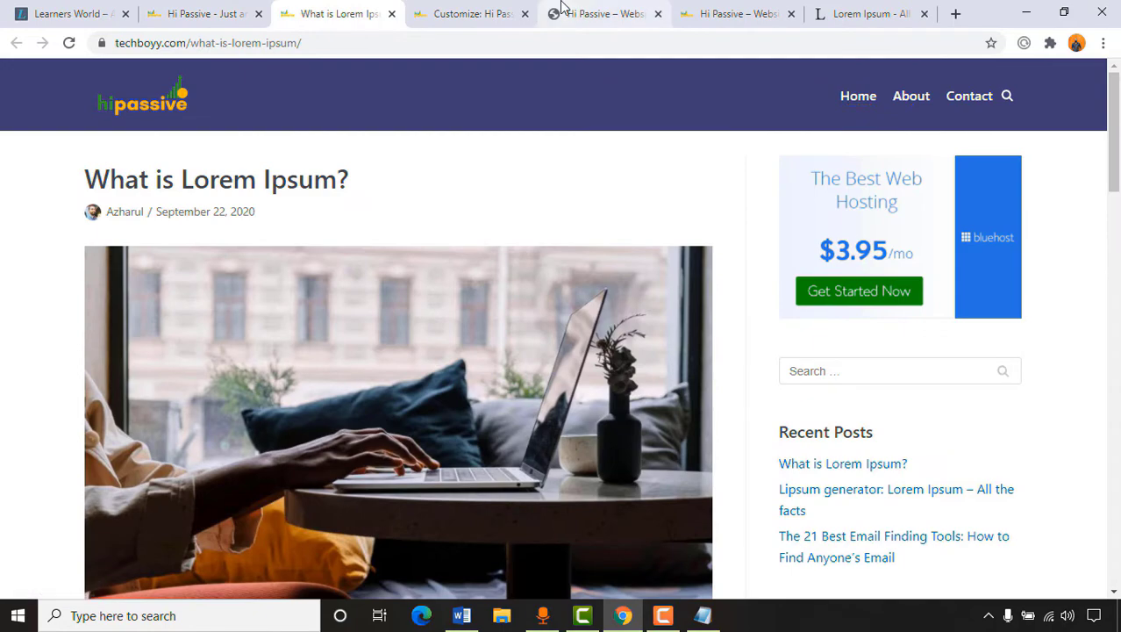
{"action": "left_click", "coordinate": [553, 7]}
{"action": "left_click", "coordinate": [503, 15]}
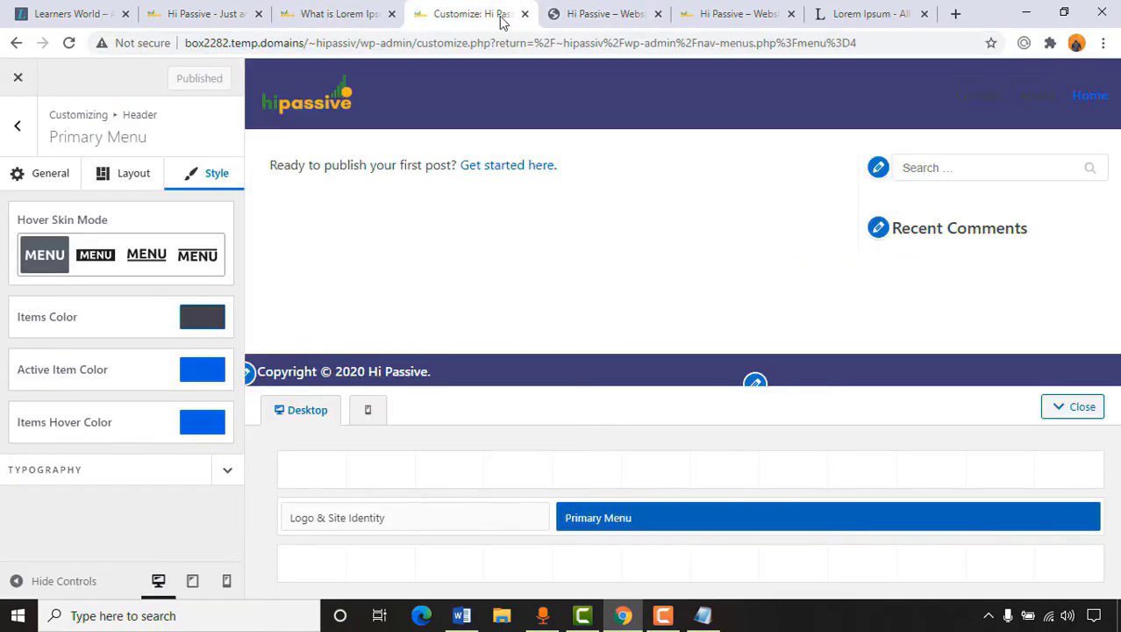
{"action": "left_click", "coordinate": [155, 258]}
- Close both extra site preview tabs and move the Lorem Ipsum tab to third position
{"action": "left_click", "coordinate": [667, 14]}
{"action": "left_click", "coordinate": [658, 14]}
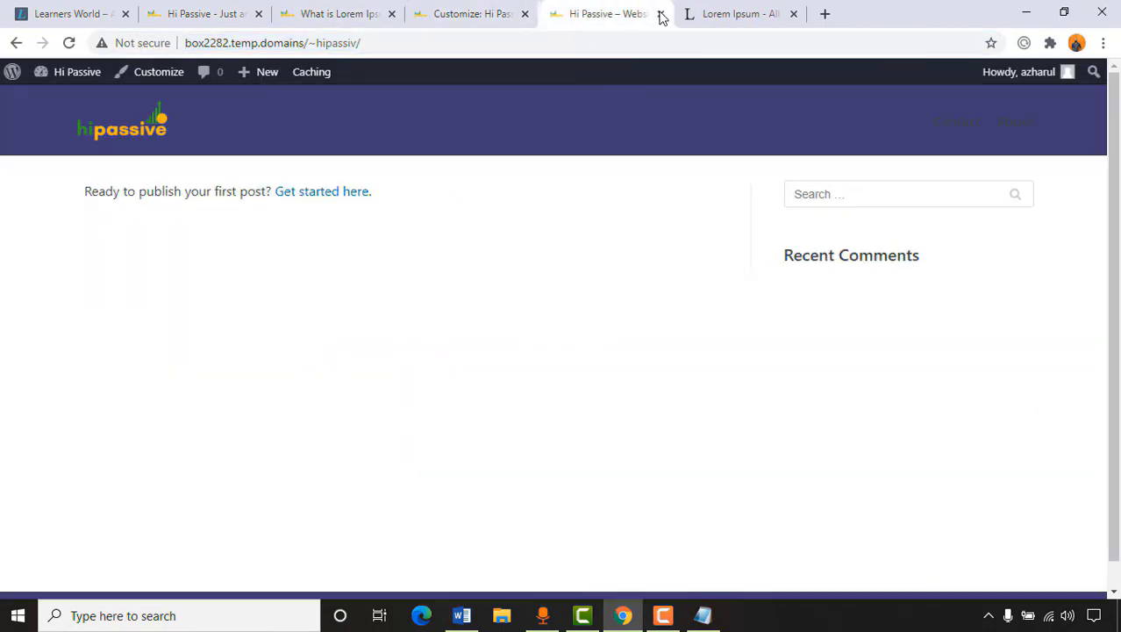
{"action": "left_click", "coordinate": [658, 14]}
{"action": "left_click_drag", "start_coordinate": [606, 13], "coordinate": [462, 4]}
{"action": "left_click", "coordinate": [606, 15]}
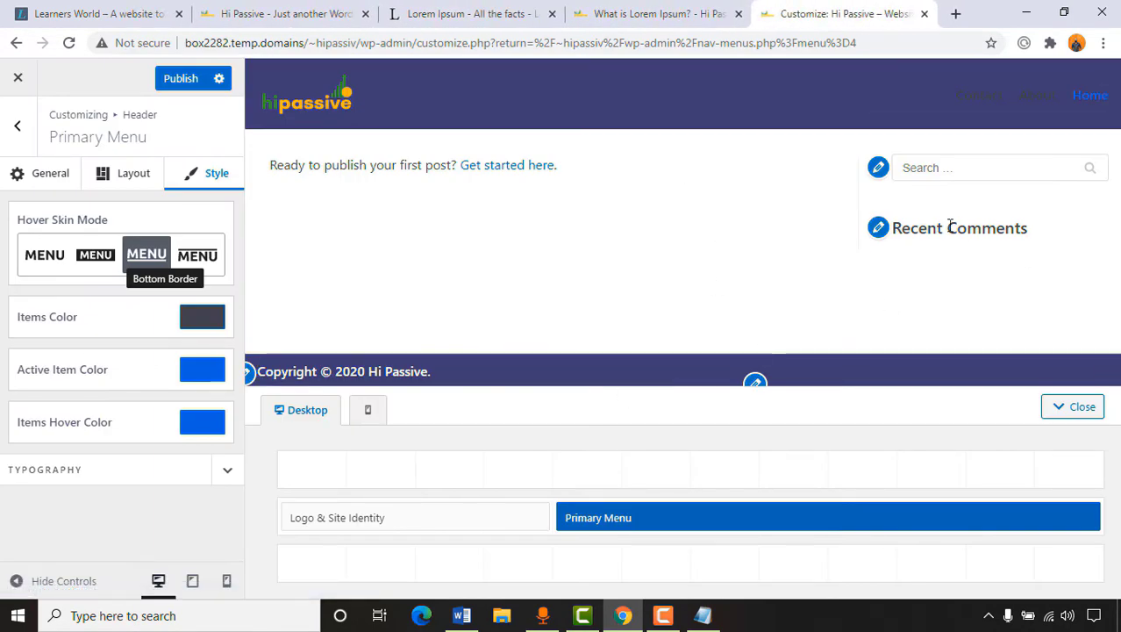
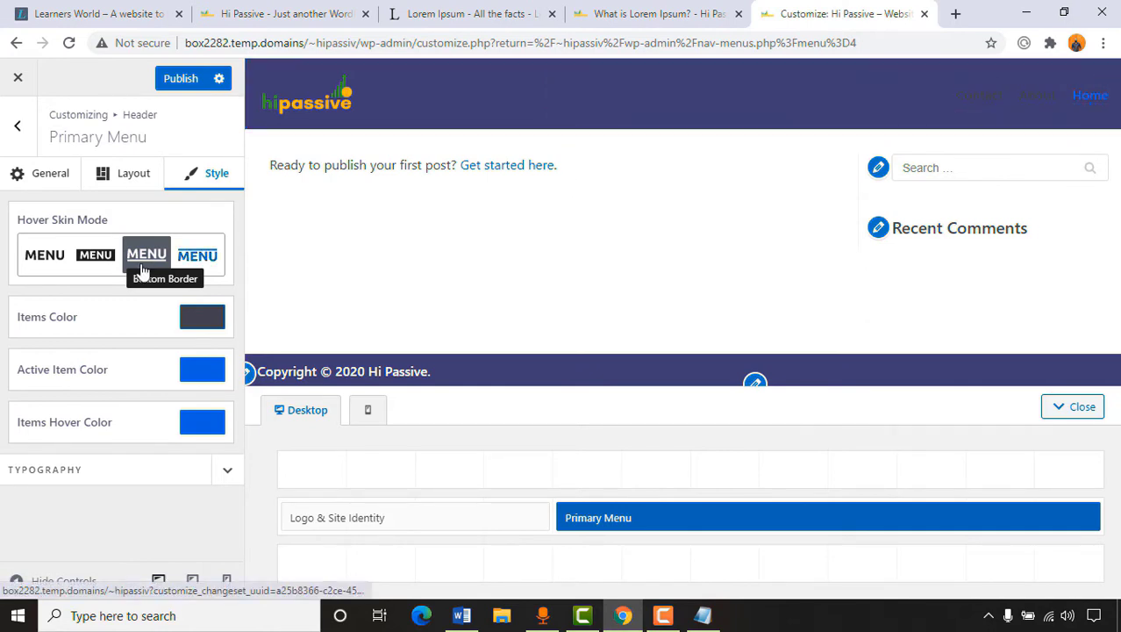
- Set the header's primary menu item colour to white
{"action": "left_click", "coordinate": [209, 320]}
{"action": "left_click_drag", "start_coordinate": [229, 437], "coordinate": [193, 349]}
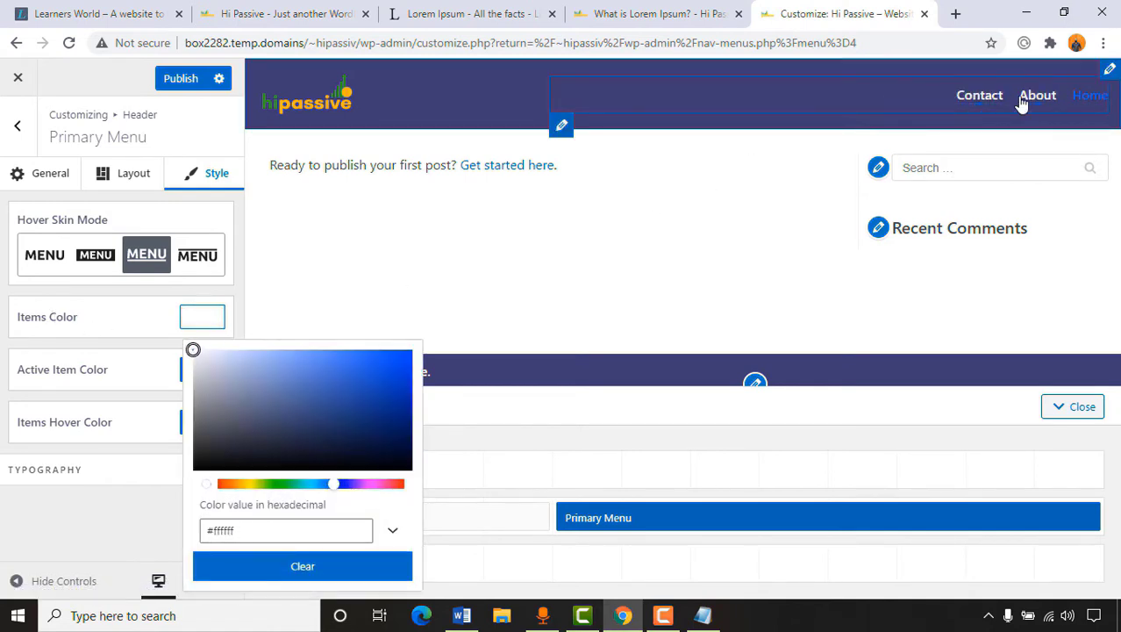
{"action": "left_click", "coordinate": [54, 457]}
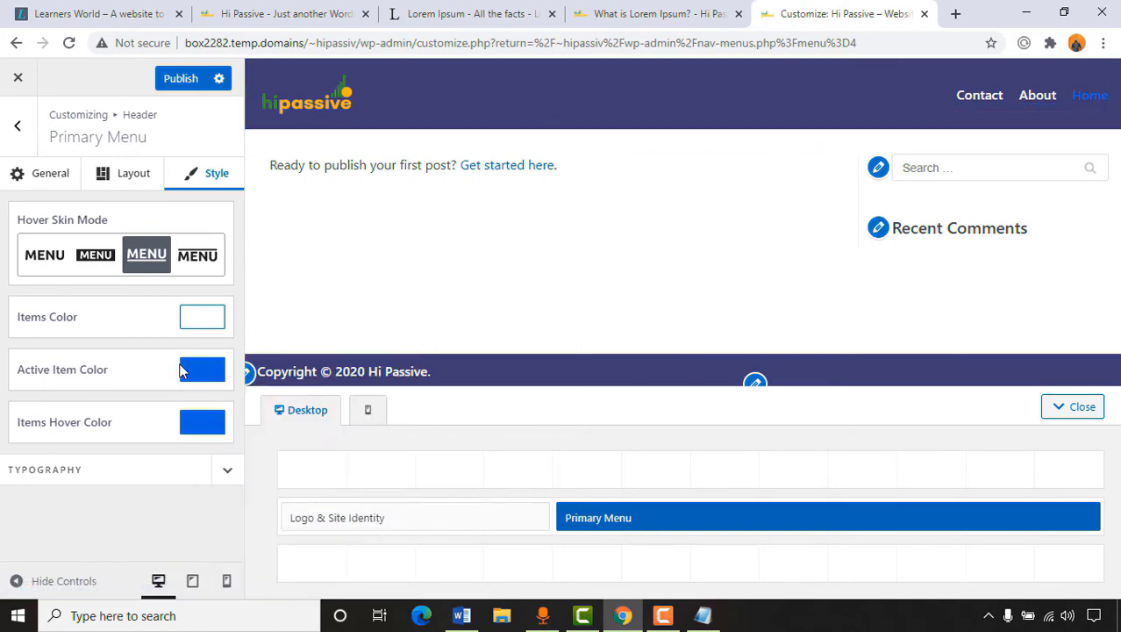
- Preview the live What is Lorem Ipsum? post and About page, then return to the Customizer
{"action": "left_click", "coordinate": [593, 8]}
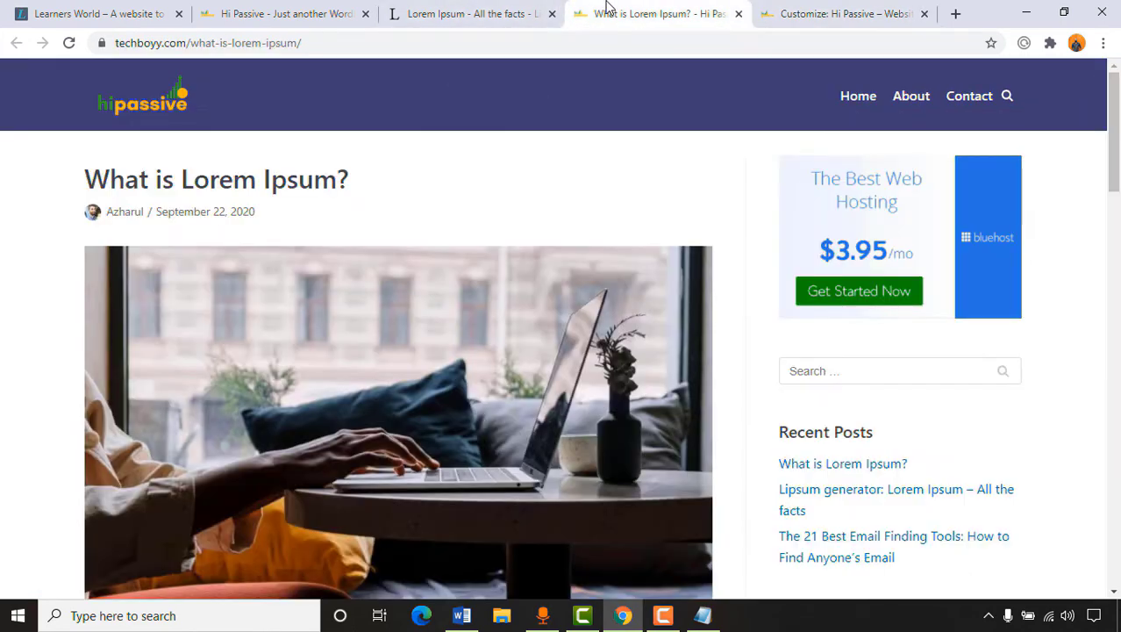
{"action": "left_click", "coordinate": [908, 101]}
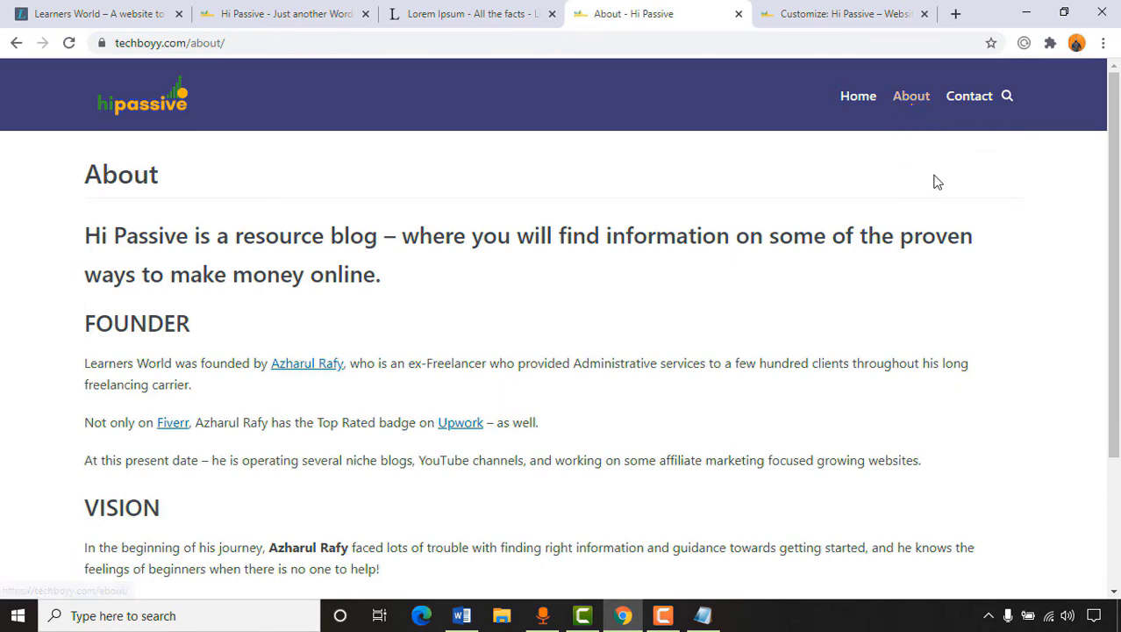
{"action": "left_click", "coordinate": [858, 9]}
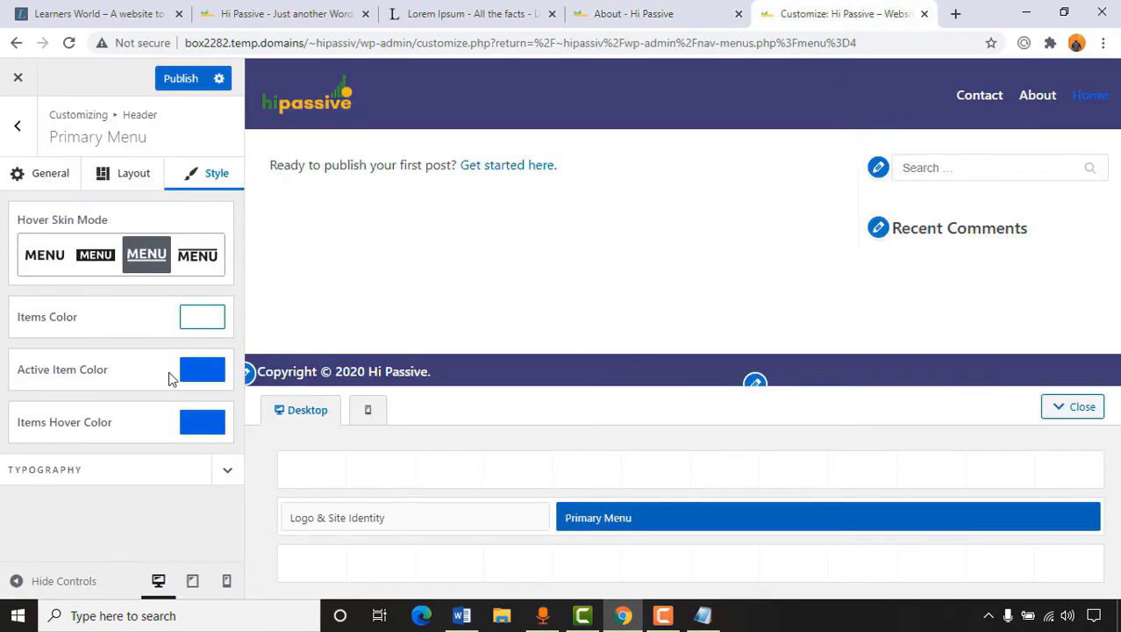
- Set the active menu item colour to grey and the hover colour to yellow #ffea00
{"action": "left_click", "coordinate": [200, 369]}
{"action": "left_click_drag", "start_coordinate": [259, 192], "coordinate": [229, 152]}
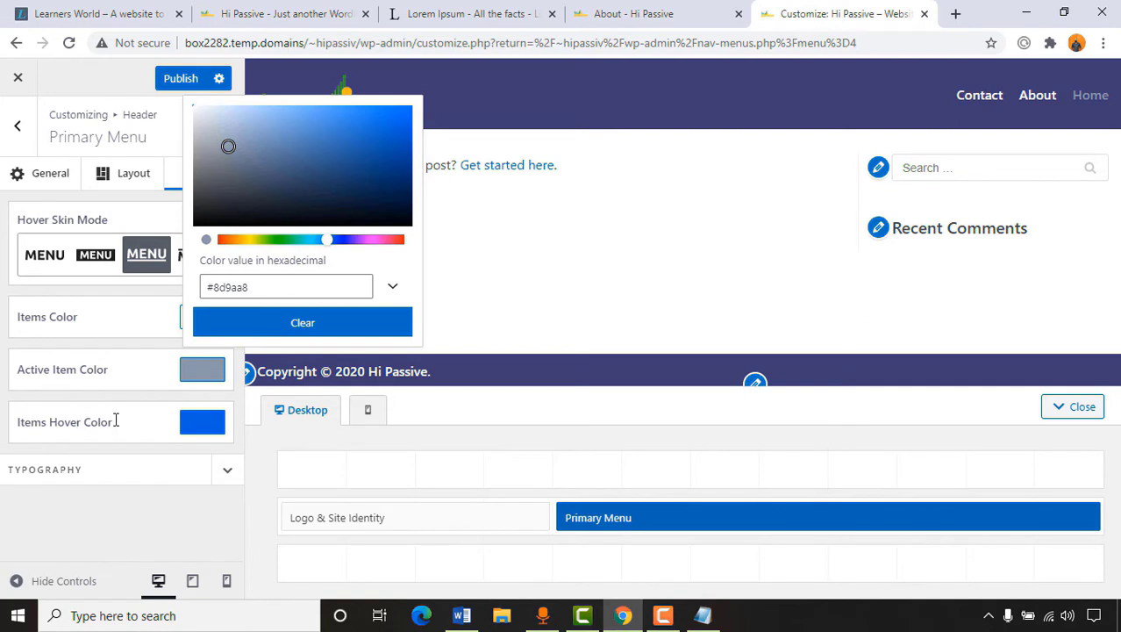
{"action": "left_click", "coordinate": [202, 423]}
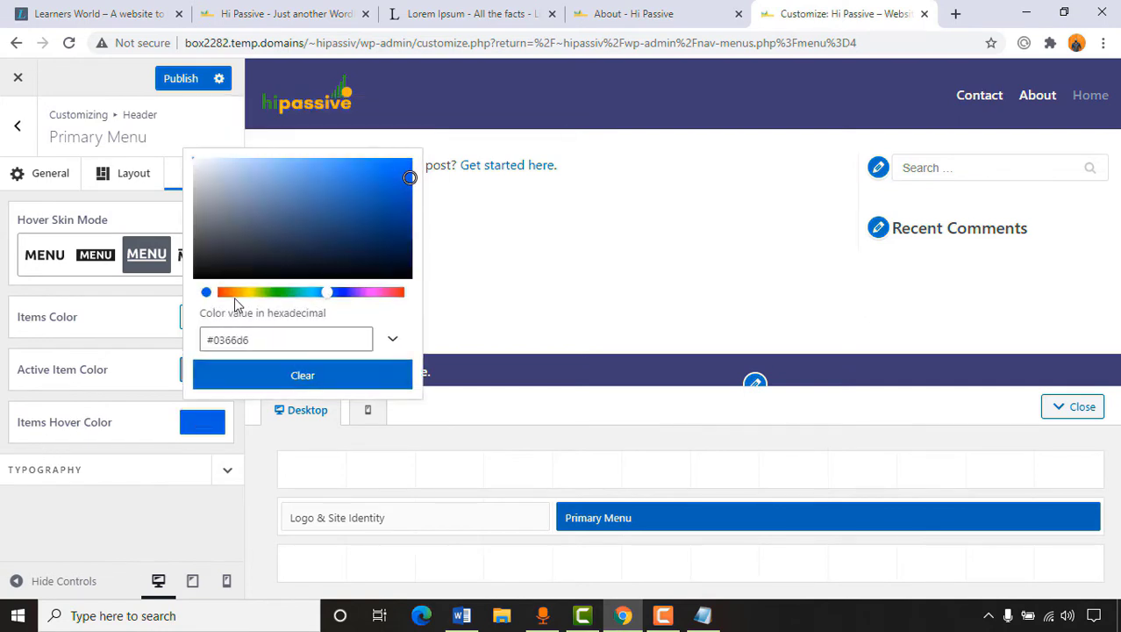
{"action": "left_click_drag", "start_coordinate": [256, 295], "coordinate": [250, 295]}
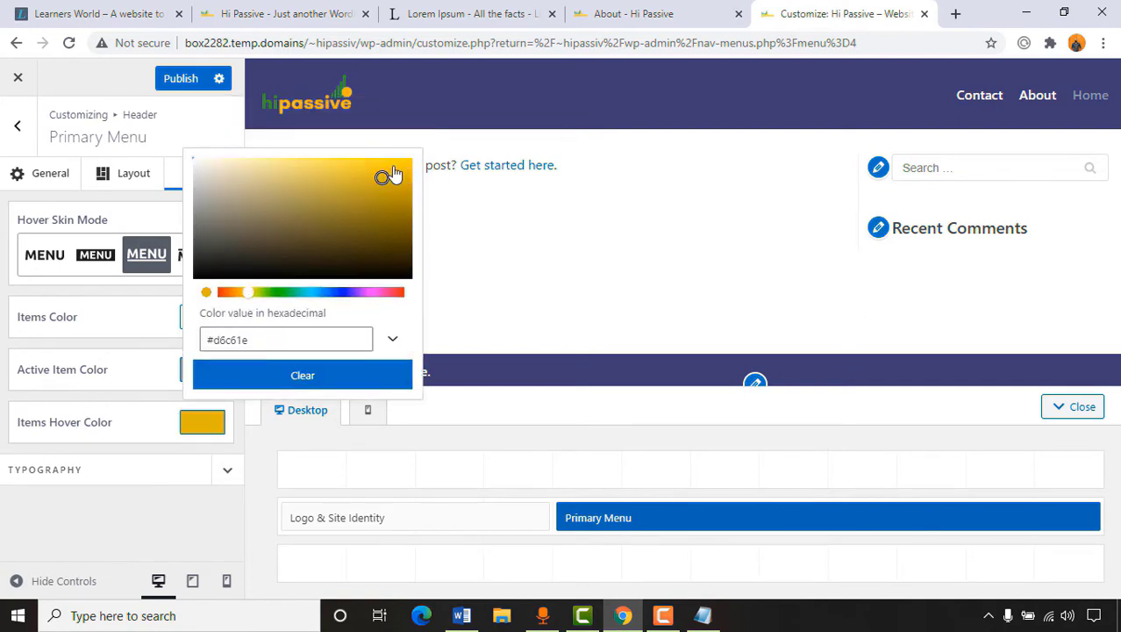
{"action": "left_click_drag", "start_coordinate": [394, 174], "coordinate": [419, 160]}
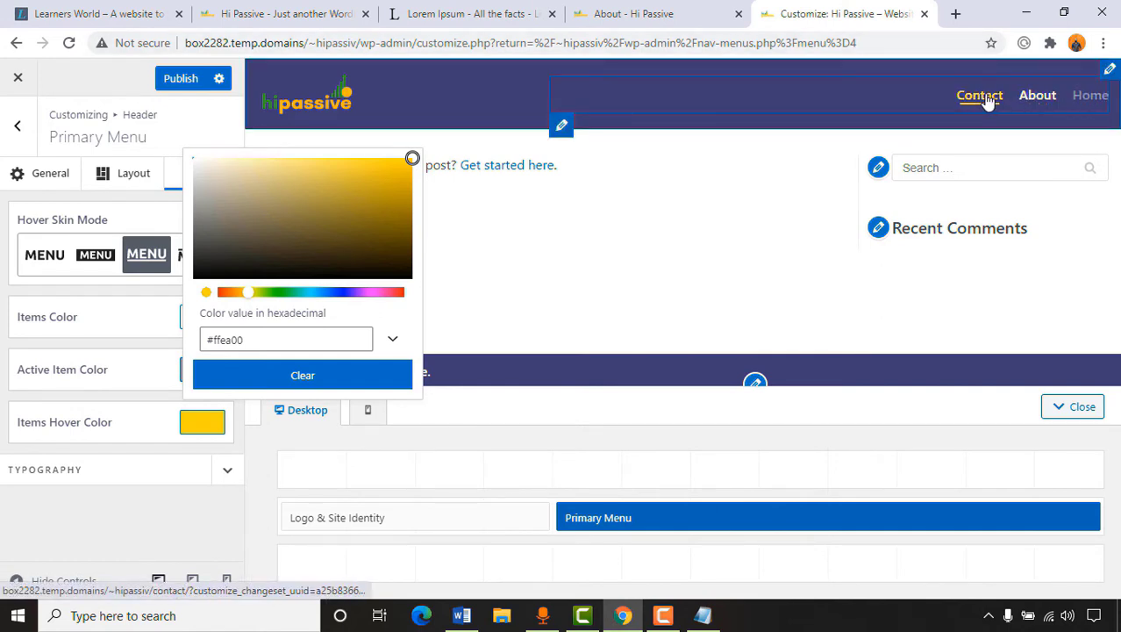
{"action": "left_click", "coordinate": [122, 518]}
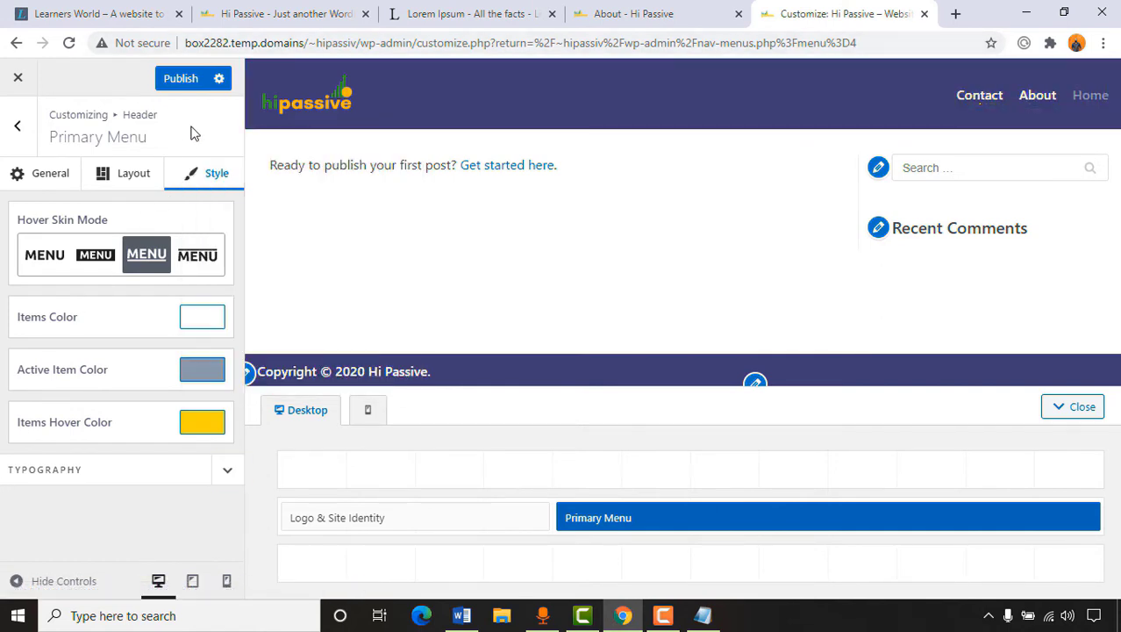
- Publish the menu colour changes and briefly view the menu layout settings
{"action": "left_click", "coordinate": [182, 81]}
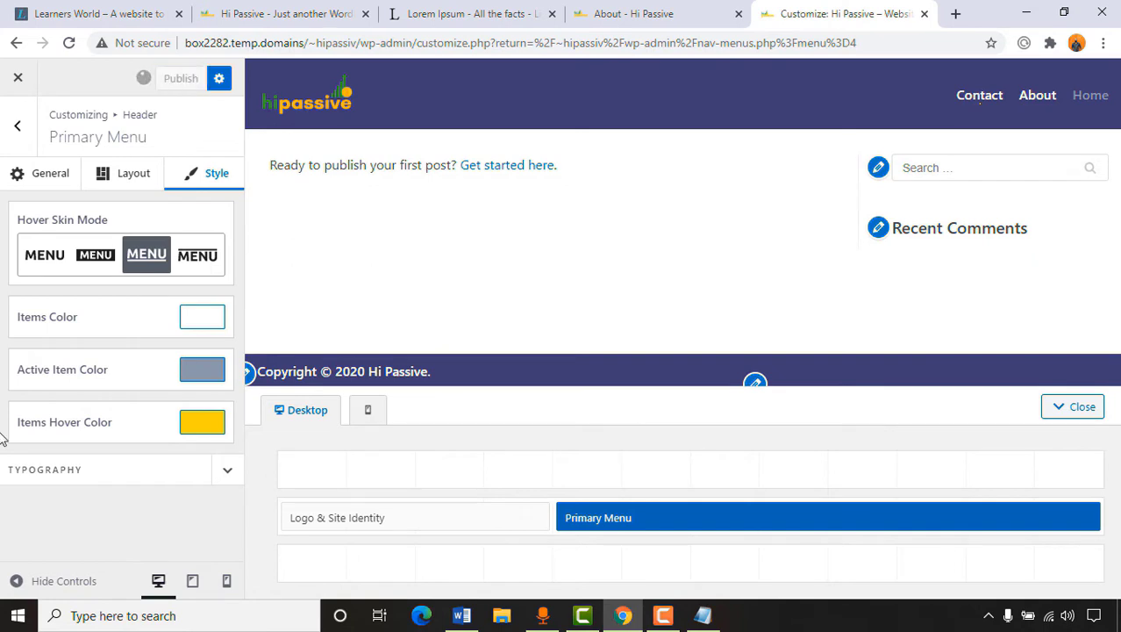
{"action": "left_click", "coordinate": [119, 175]}
{"action": "left_click", "coordinate": [46, 178]}
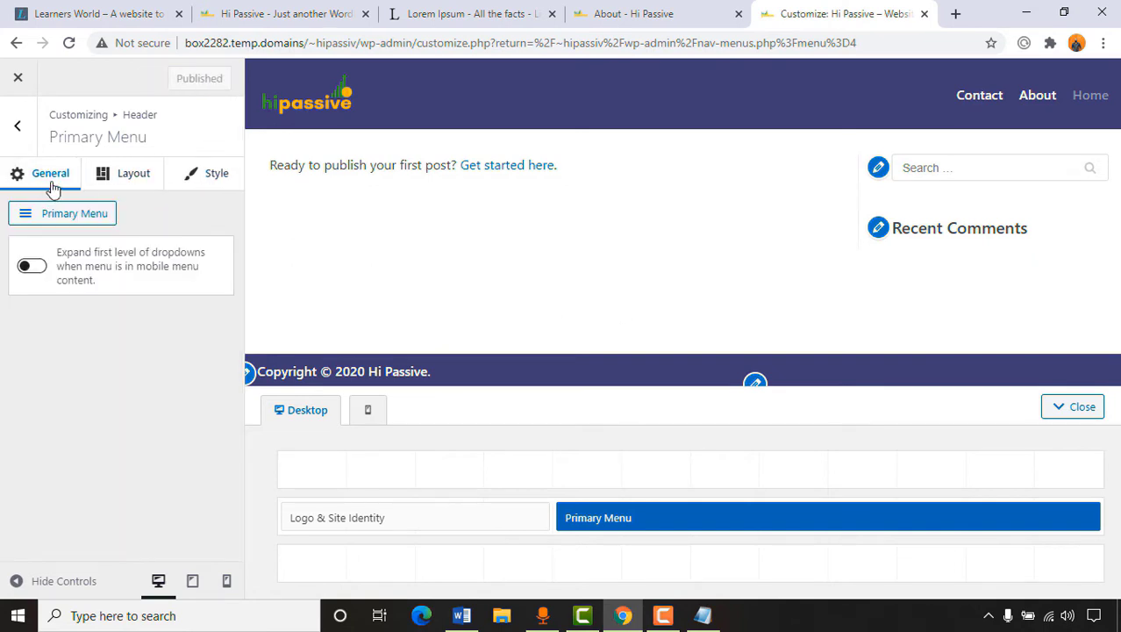
{"action": "left_click", "coordinate": [106, 178]}
{"action": "left_click", "coordinate": [112, 432]}
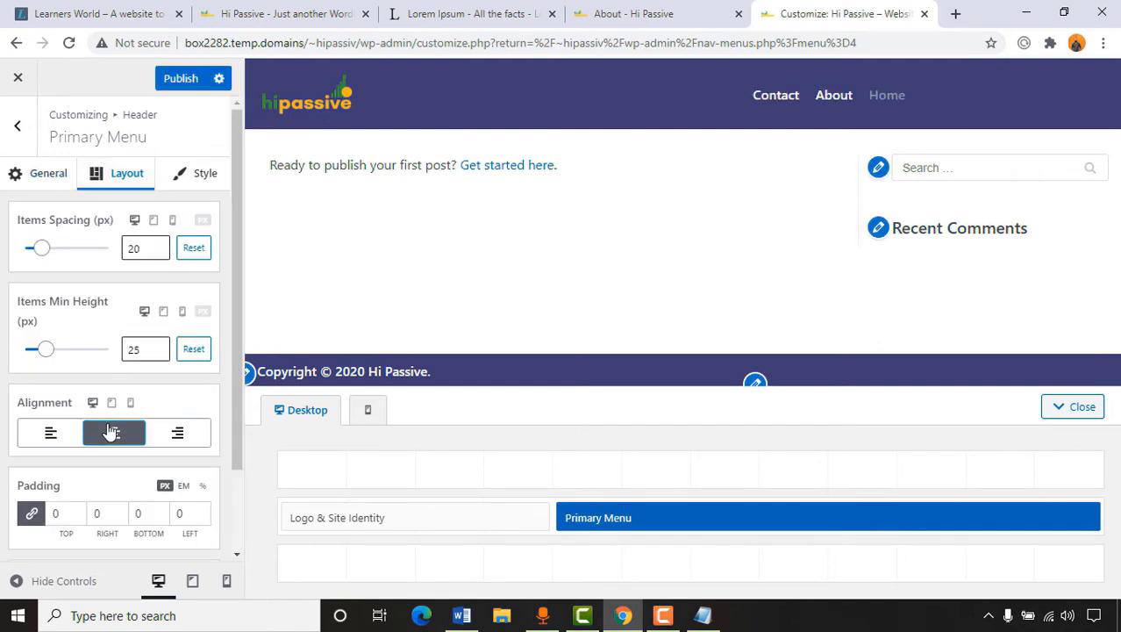
{"action": "left_click", "coordinate": [63, 434]}
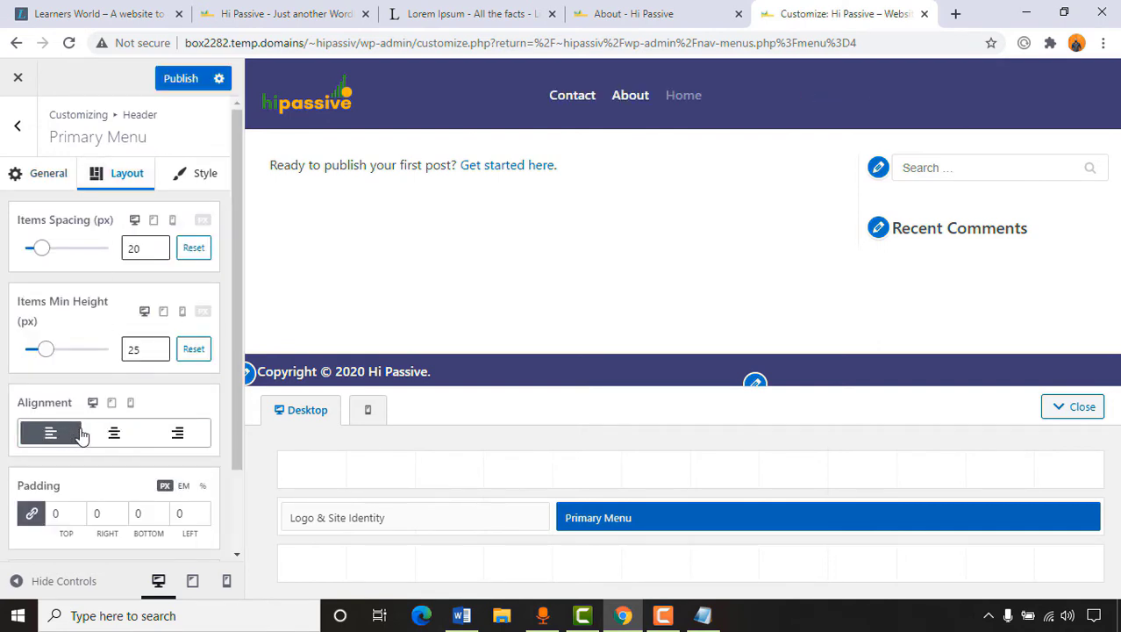
{"action": "left_click", "coordinate": [140, 11]}
{"action": "scroll", "coordinate": [651, 242], "scroll_direction": "up", "scroll_amount": 10}
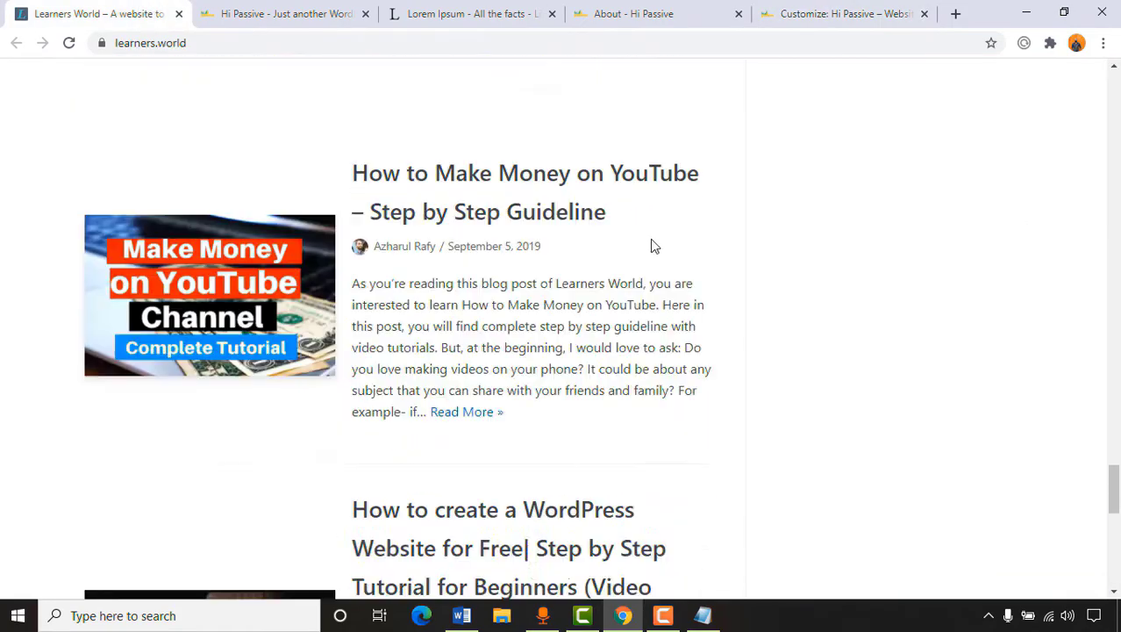
{"action": "left_click_drag", "start_coordinate": [1115, 443], "coordinate": [1114, 112]}
{"action": "left_click", "coordinate": [1104, 42]}
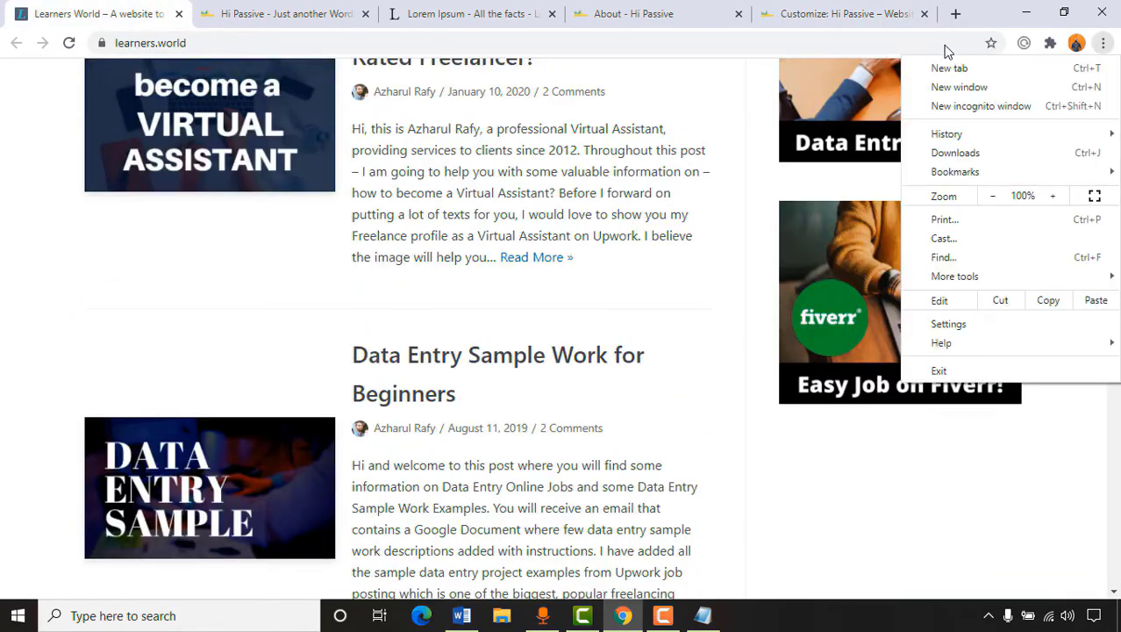
{"action": "scroll", "coordinate": [546, 250], "scroll_direction": "up", "scroll_amount": 3}
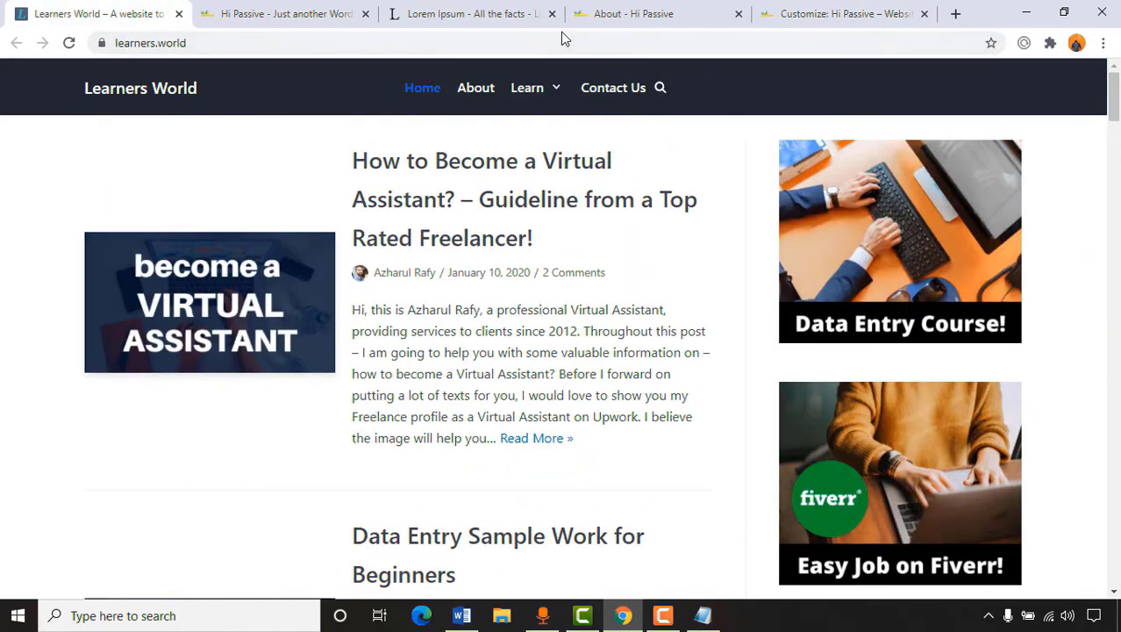
{"action": "left_click", "coordinate": [303, 11]}
{"action": "scroll", "coordinate": [605, 272], "scroll_direction": "up", "scroll_amount": 10}
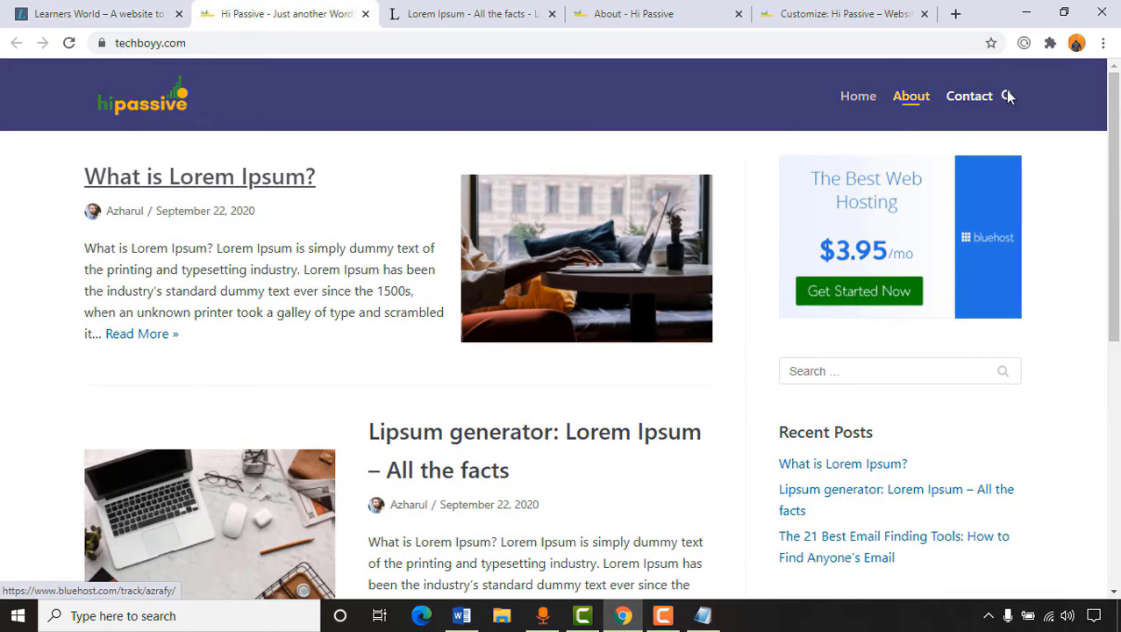
{"action": "left_click", "coordinate": [816, 13]}
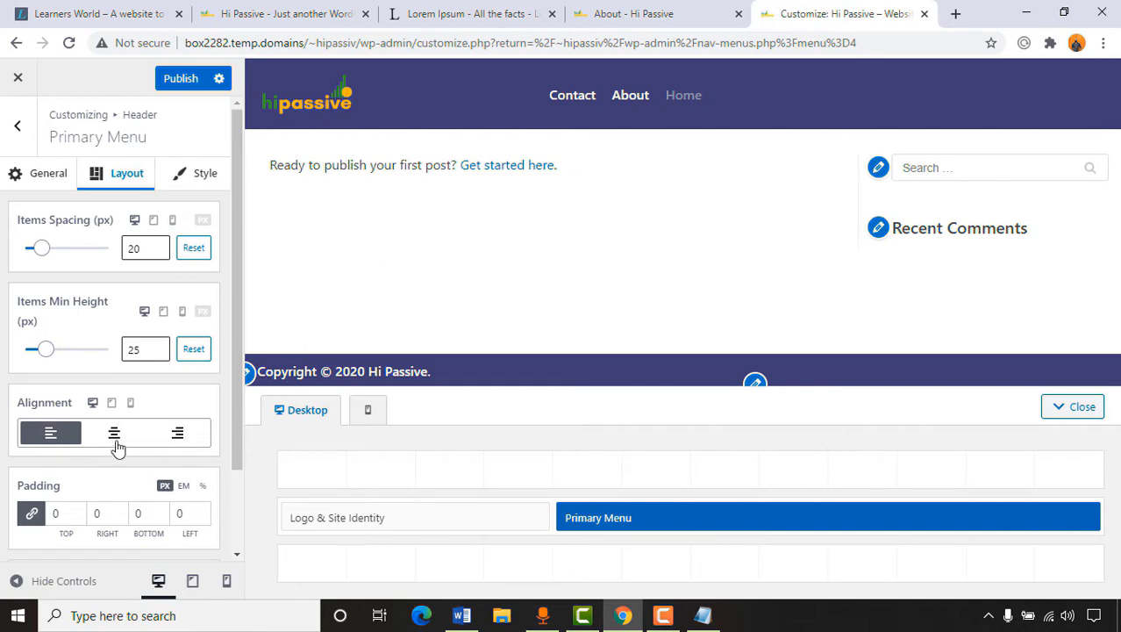
{"action": "left_click", "coordinate": [121, 439]}
{"action": "left_click", "coordinate": [180, 433]}
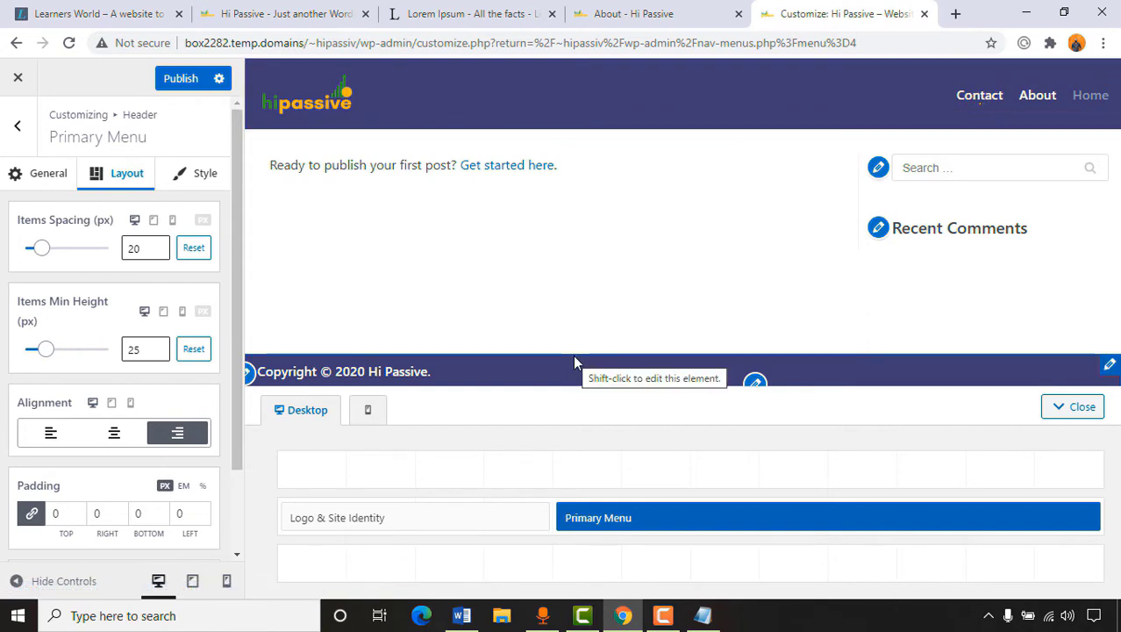
{"action": "scroll", "coordinate": [26, 418], "scroll_direction": "down", "scroll_amount": 2}
{"action": "scroll", "coordinate": [138, 321], "scroll_direction": "up", "scroll_amount": 2}
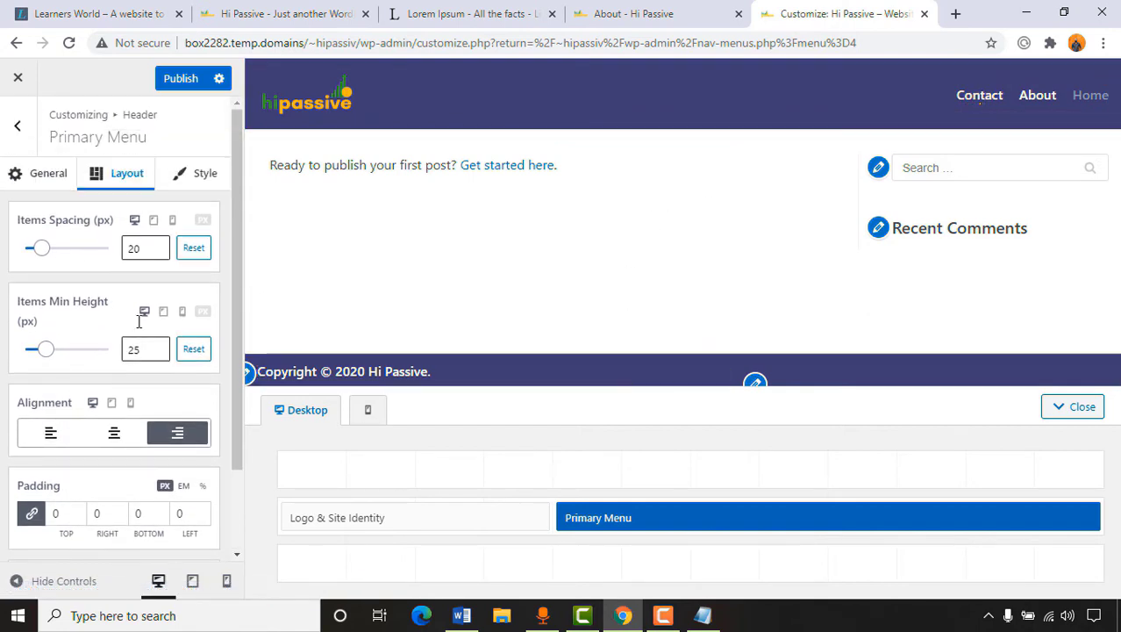
{"action": "left_click", "coordinate": [44, 174]}
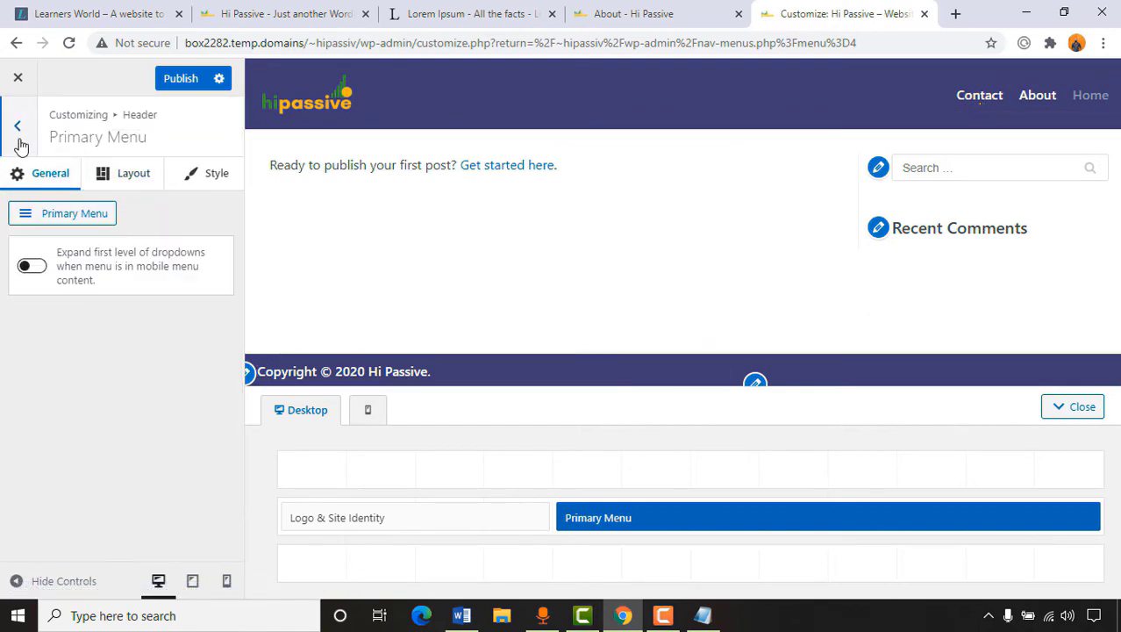
- Navigate from the Header settings through the Footer builder into the Footer Menu editor
{"action": "left_click", "coordinate": [18, 141]}
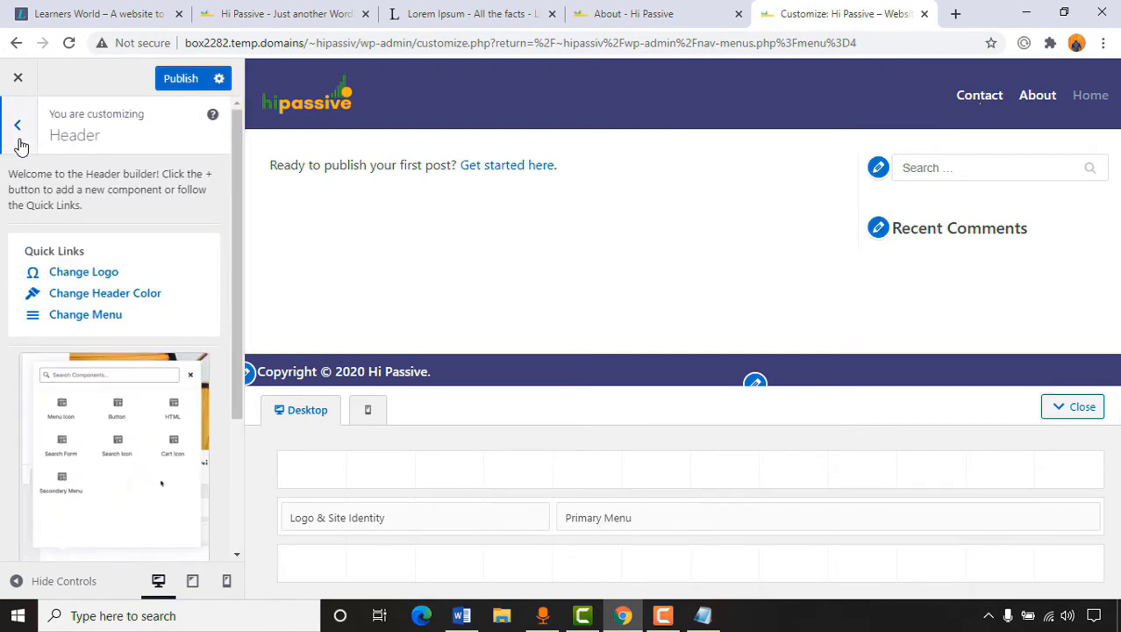
{"action": "left_click", "coordinate": [20, 132]}
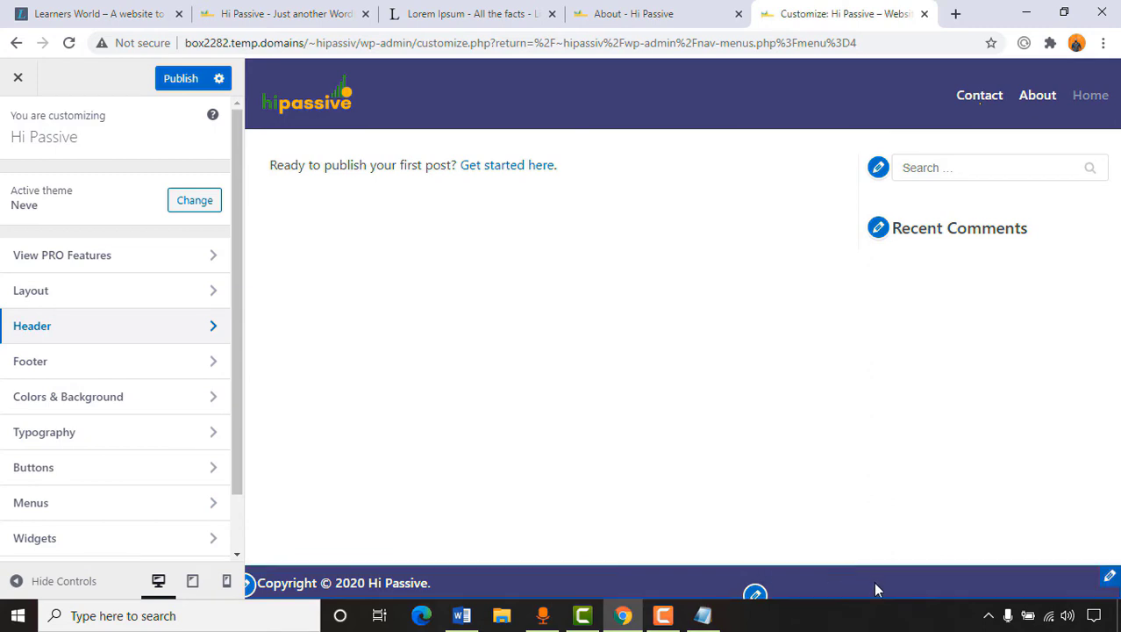
{"action": "left_click", "coordinate": [1110, 576]}
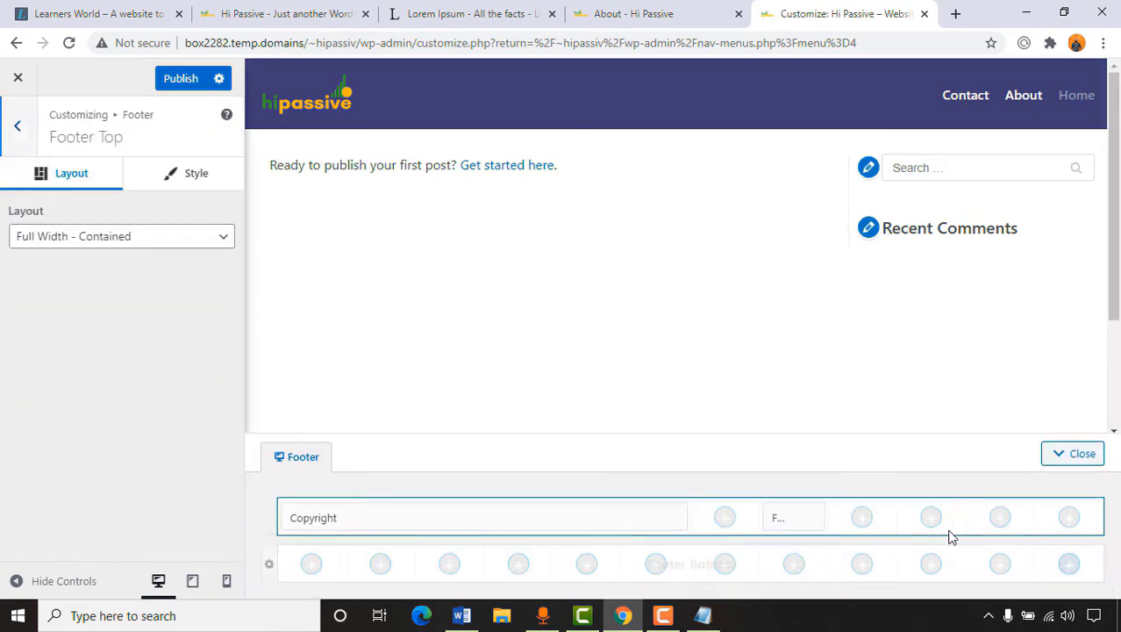
{"action": "left_click", "coordinate": [793, 522]}
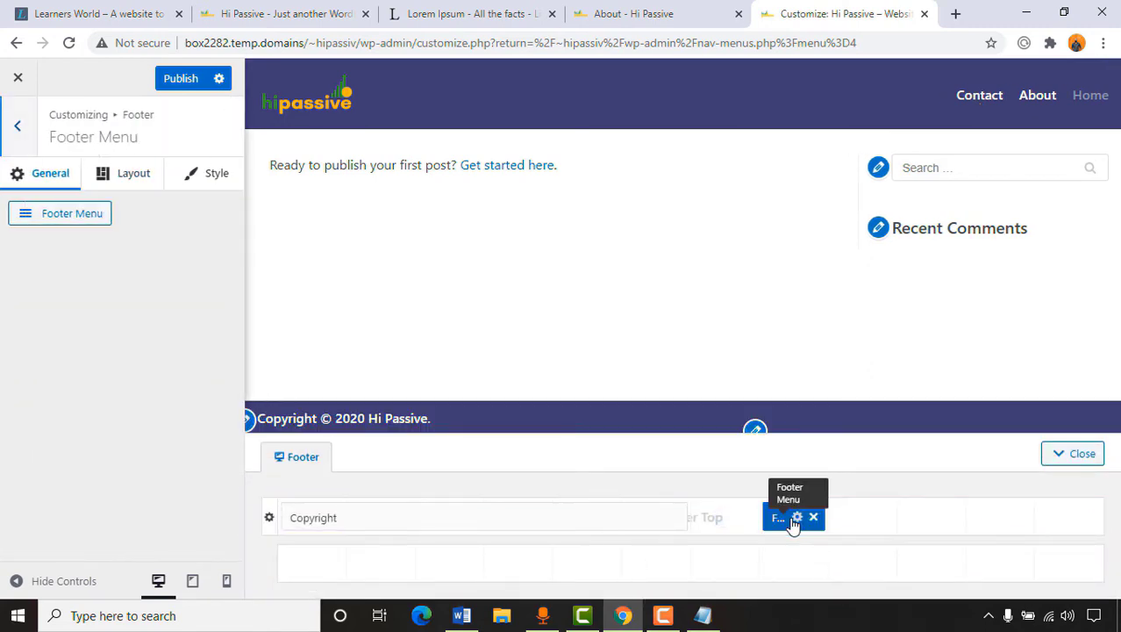
{"action": "left_click", "coordinate": [60, 217]}
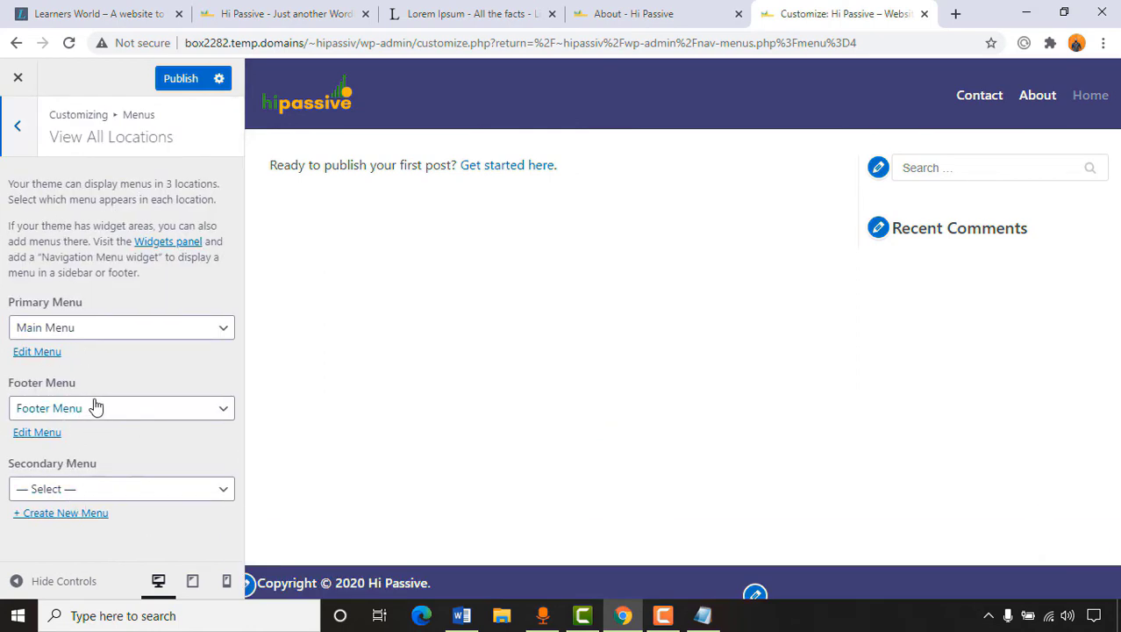
{"action": "left_click", "coordinate": [27, 150]}
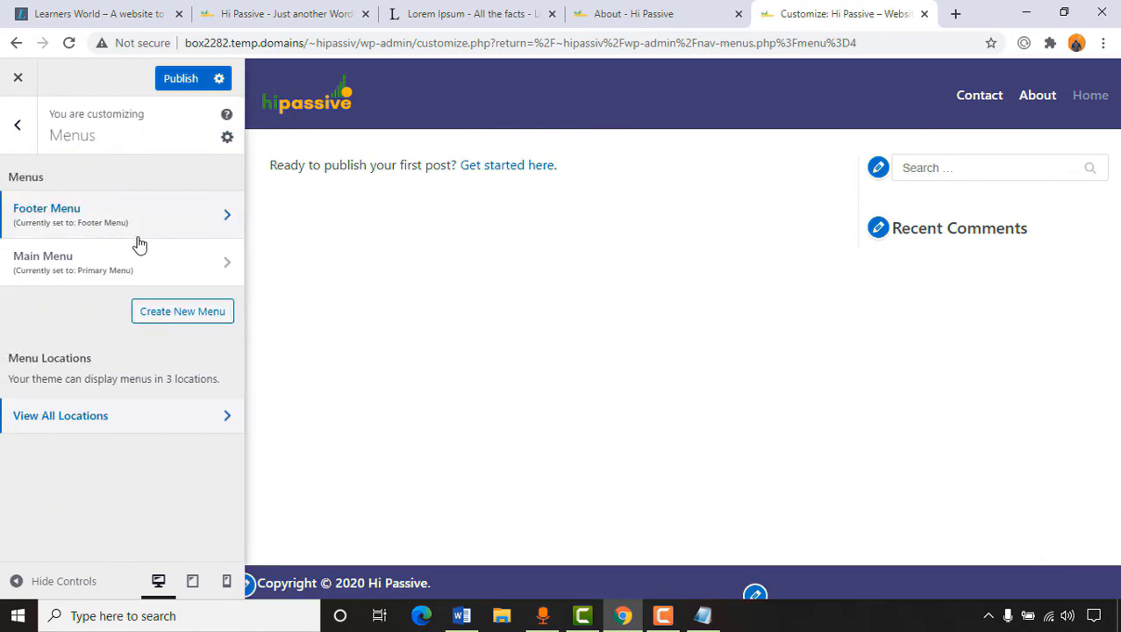
{"action": "left_click", "coordinate": [81, 221]}
- Back out to the main Customizer list and open the Footer builder
{"action": "scroll", "coordinate": [50, 375], "scroll_direction": "down", "scroll_amount": 1}
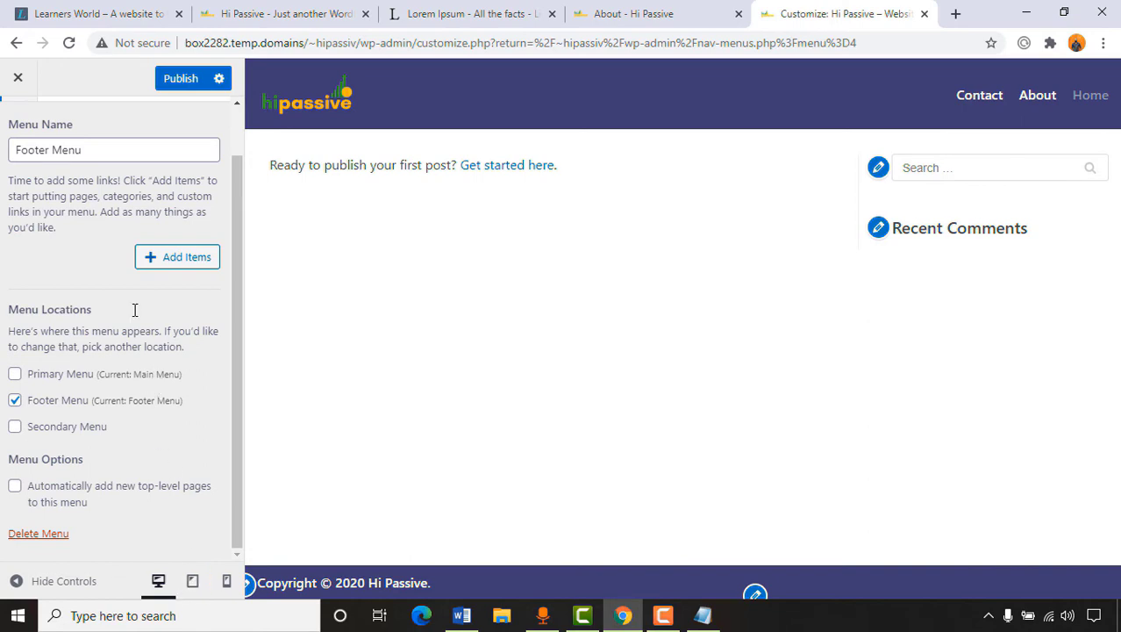
{"action": "scroll", "coordinate": [65, 343], "scroll_direction": "up", "scroll_amount": 1}
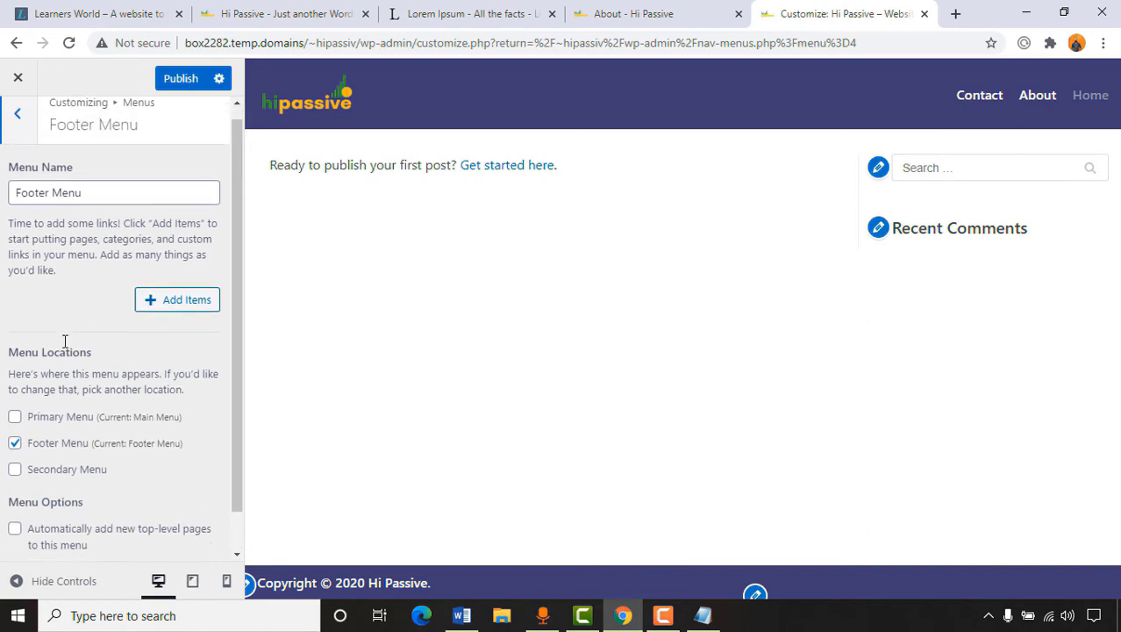
{"action": "left_click", "coordinate": [29, 137]}
{"action": "left_click", "coordinate": [28, 136]}
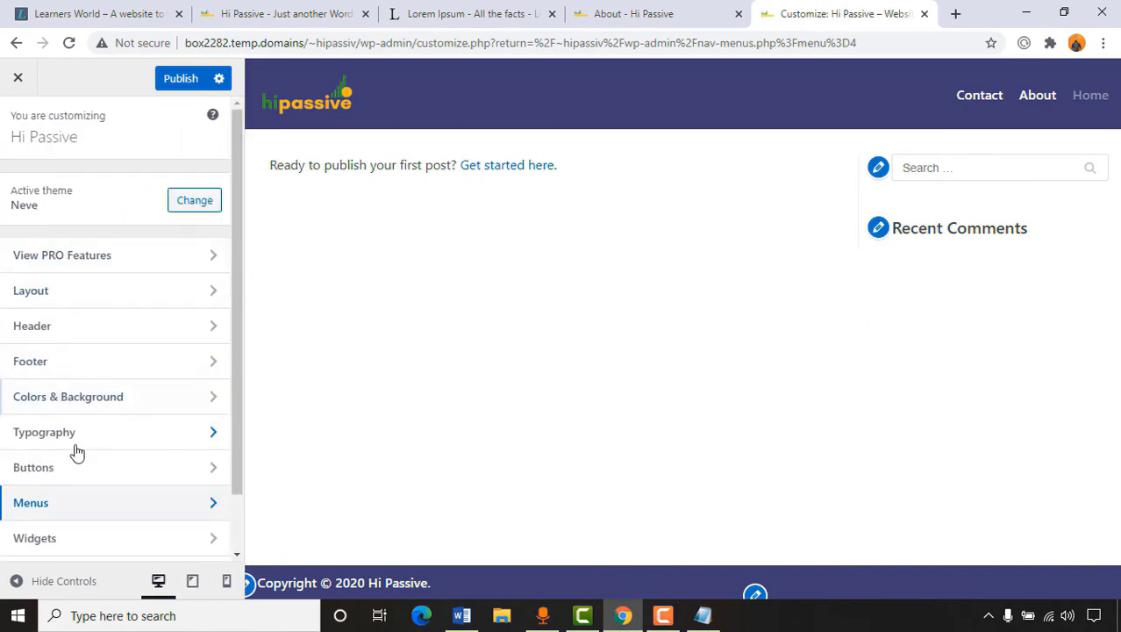
{"action": "scroll", "coordinate": [80, 468], "scroll_direction": "down", "scroll_amount": 1}
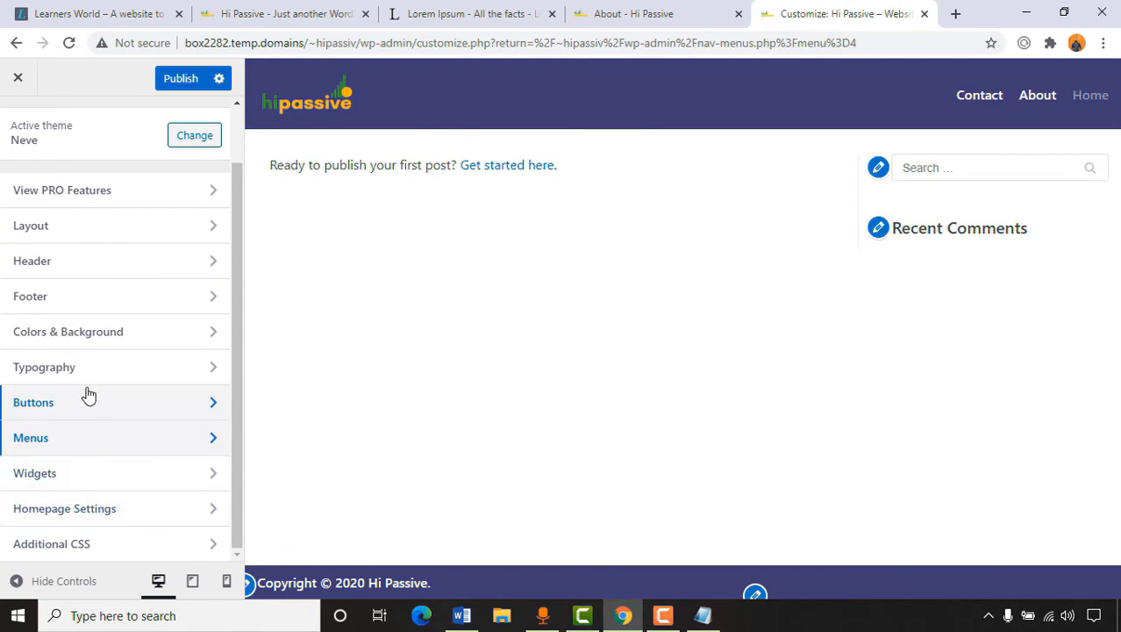
{"action": "left_click", "coordinate": [68, 303]}
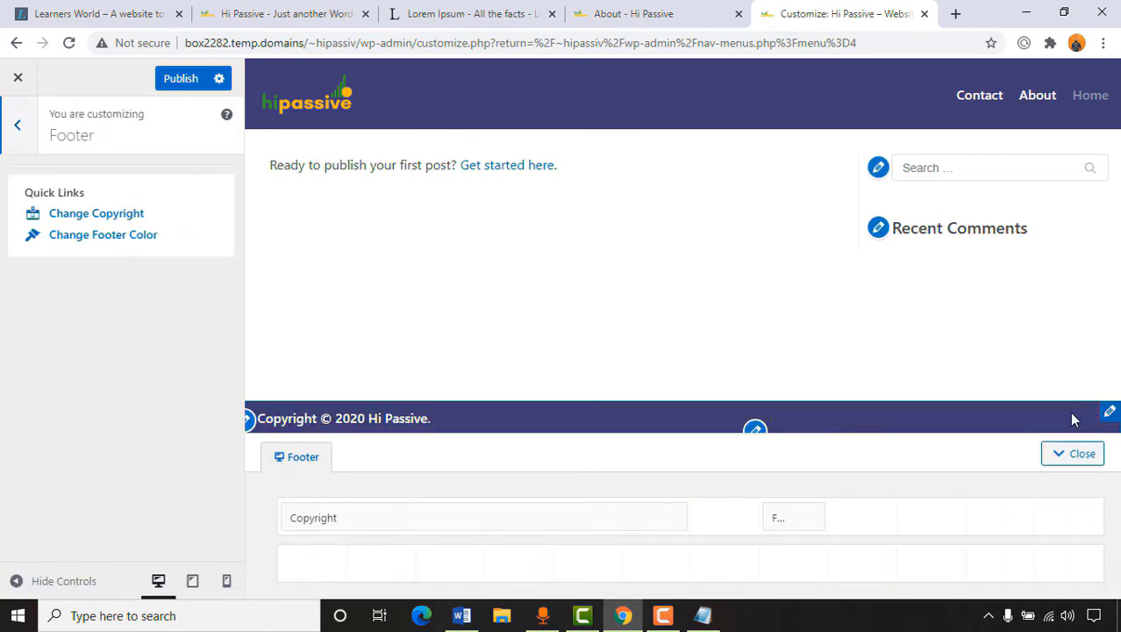
- Set the Footer Top row's text colour to white #ffffff and close its settings
{"action": "left_click", "coordinate": [1110, 412]}
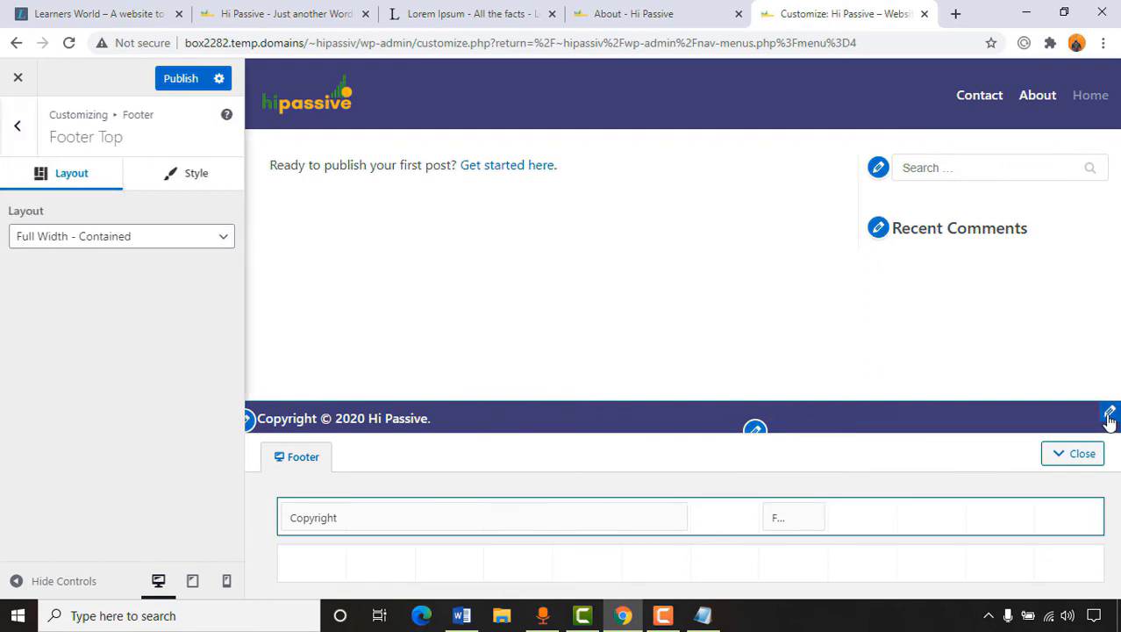
{"action": "left_click", "coordinate": [205, 184]}
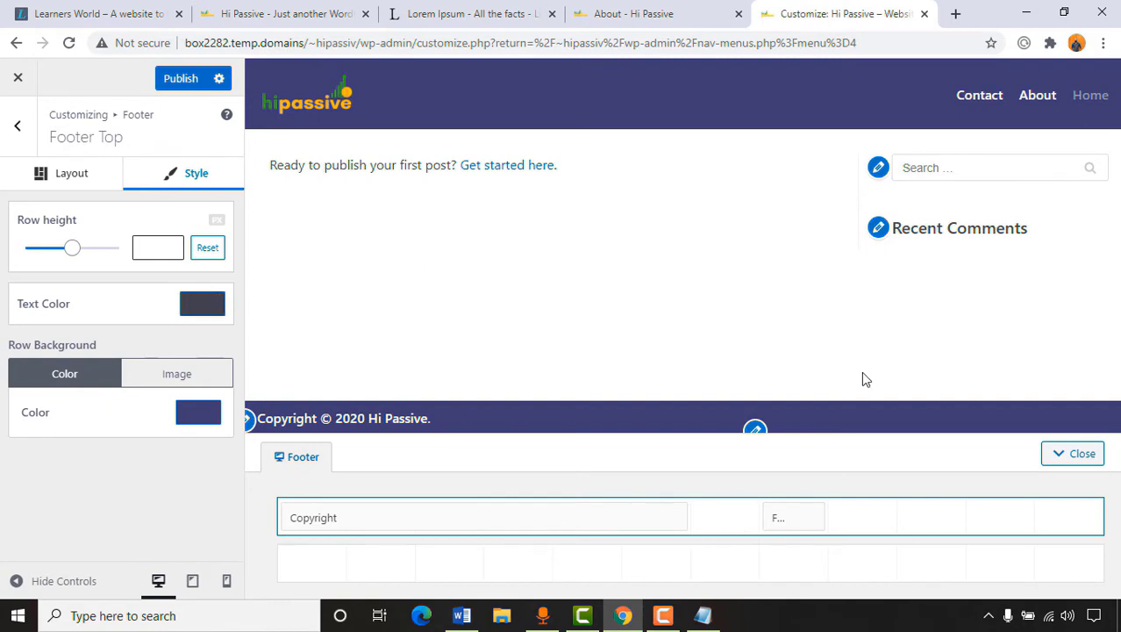
{"action": "left_click", "coordinate": [212, 310]}
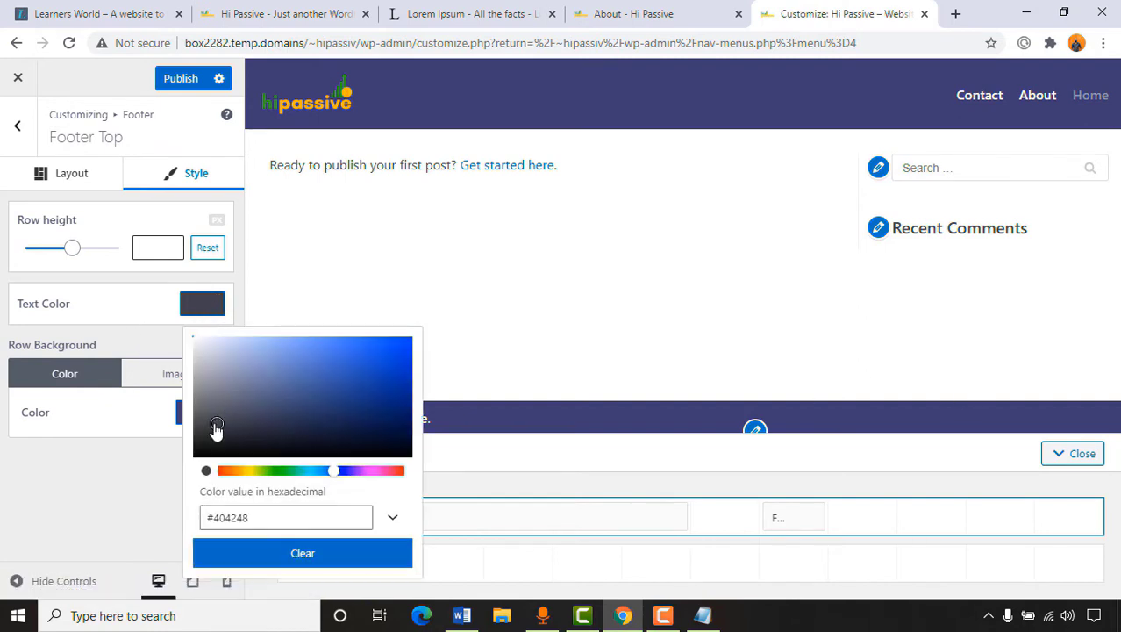
{"action": "left_click_drag", "start_coordinate": [215, 430], "coordinate": [192, 338]}
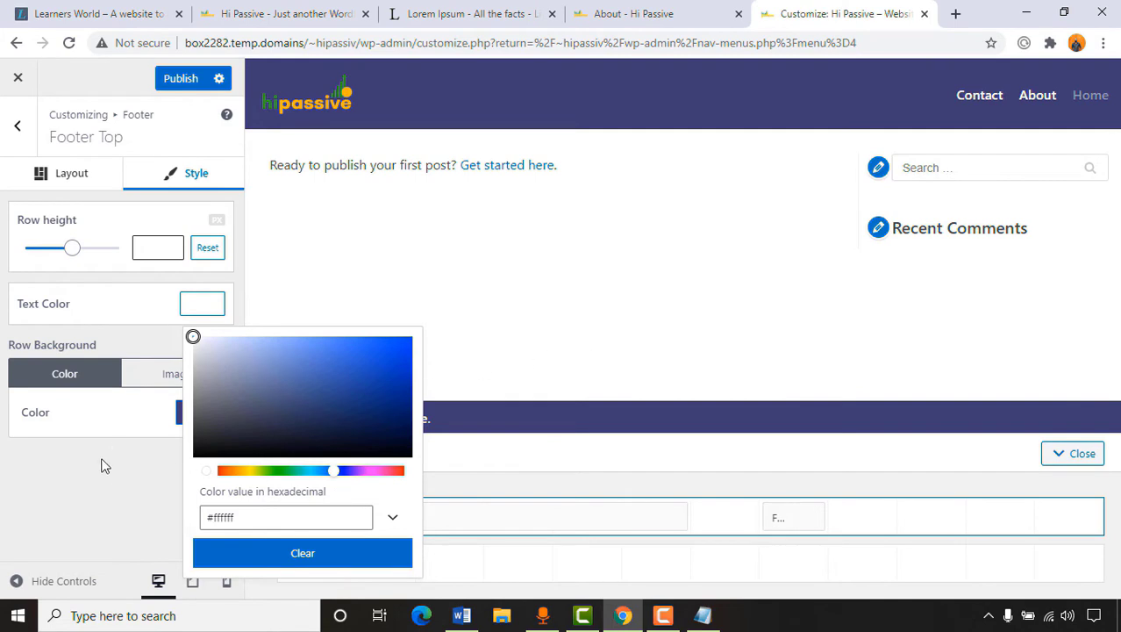
{"action": "left_click", "coordinate": [103, 498]}
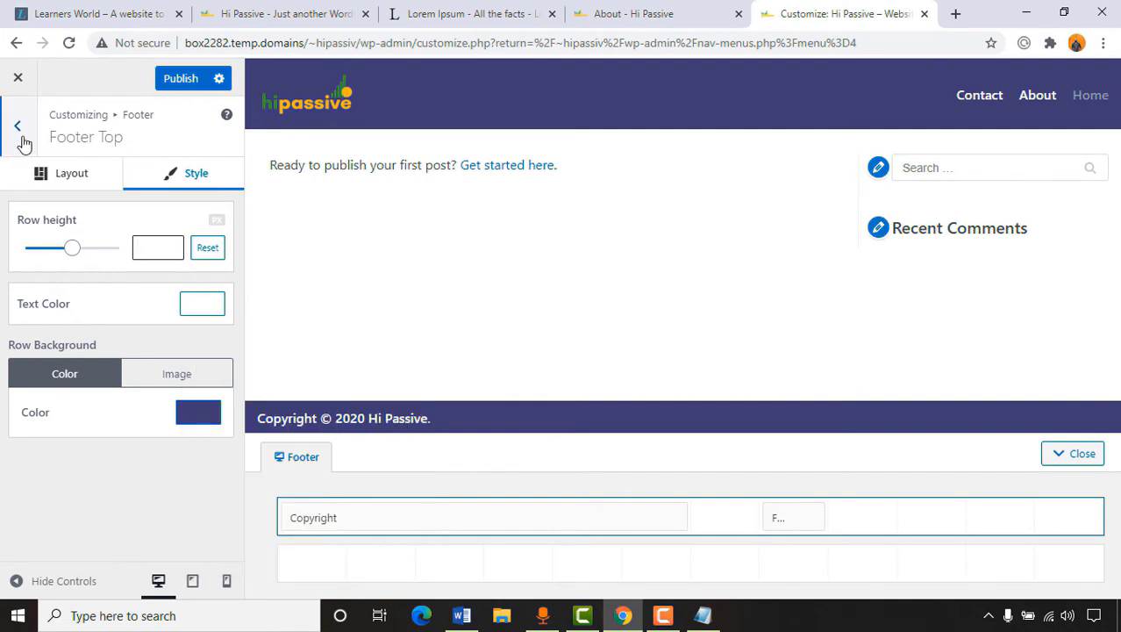
{"action": "key", "text": "Escape"}
{"action": "key", "text": "Escape"}
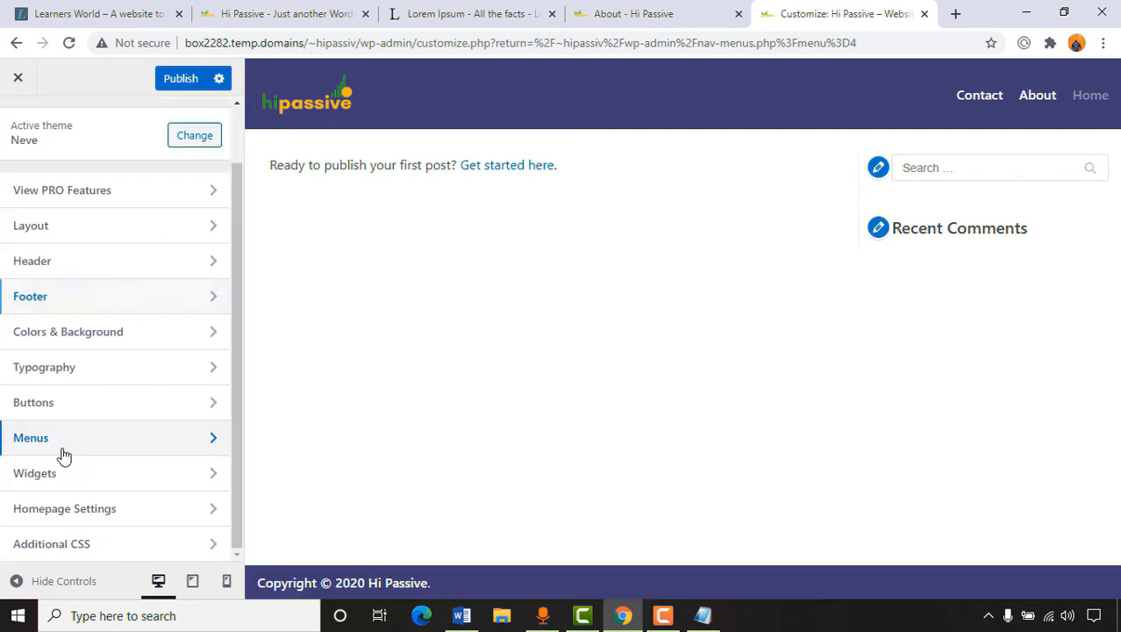
- Add Disclaimer, Terms & Conditions, Privacy Policy and Affiliate Disclosure pages to the Footer Menu and publish
{"action": "left_click", "coordinate": [62, 455]}
{"action": "left_click", "coordinate": [27, 226]}
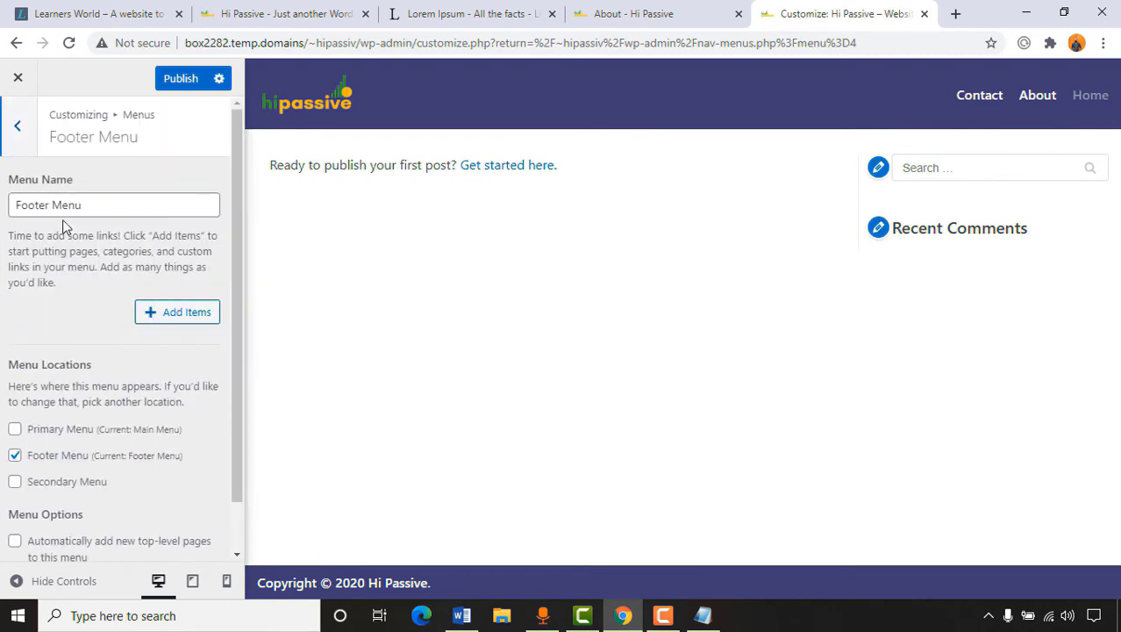
{"action": "left_click", "coordinate": [82, 206]}
{"action": "left_click", "coordinate": [176, 315]}
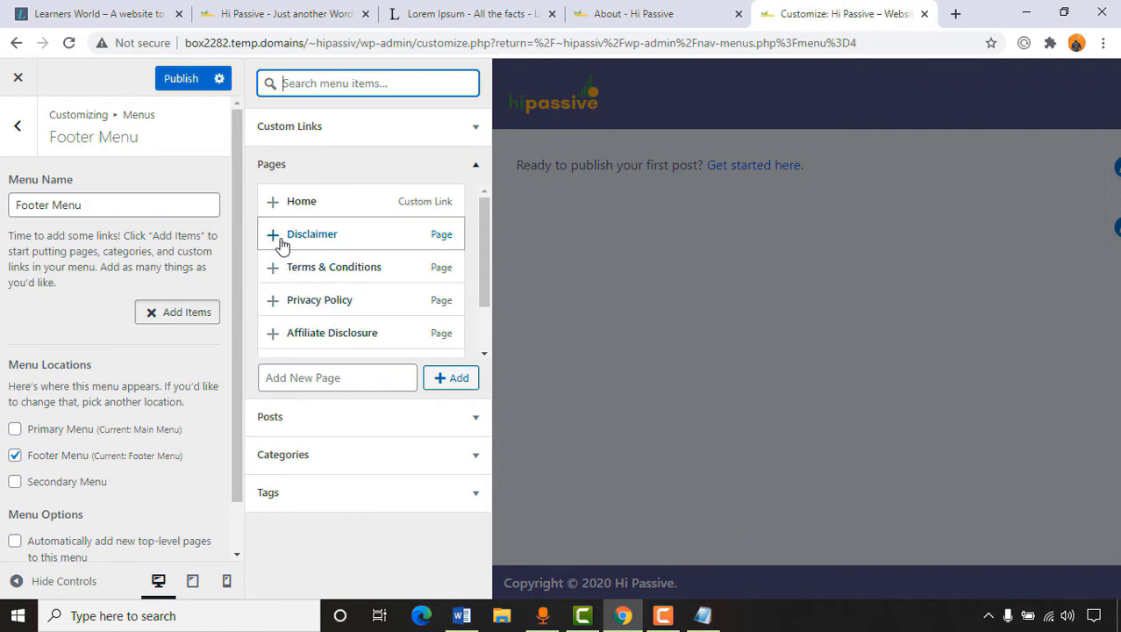
{"action": "left_click", "coordinate": [283, 243]}
{"action": "left_click", "coordinate": [290, 279]}
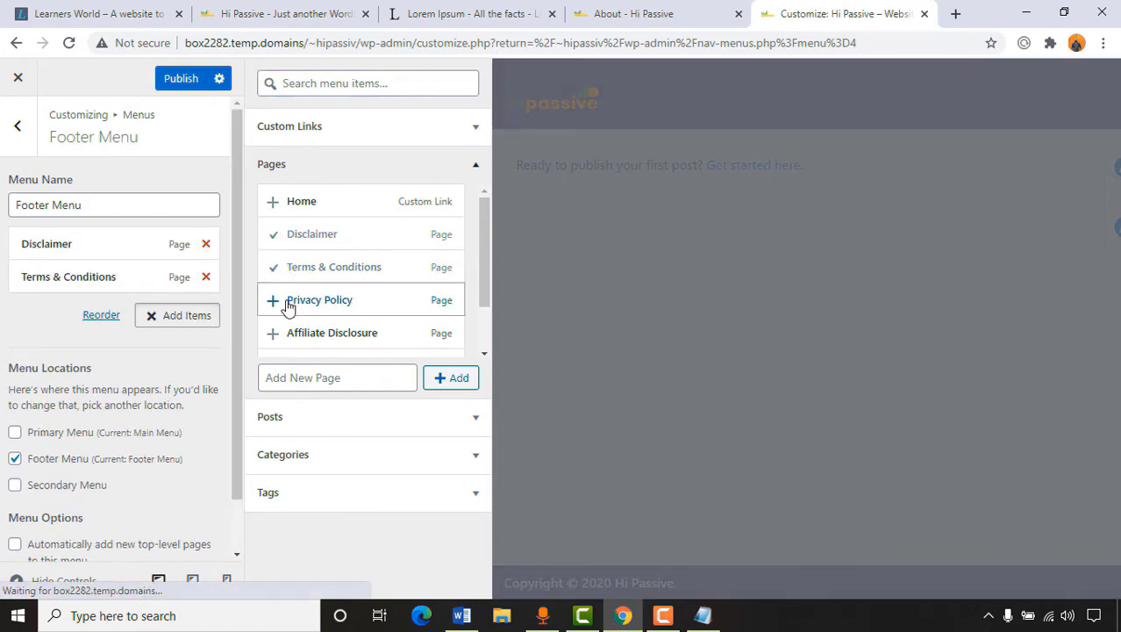
{"action": "left_click", "coordinate": [275, 335]}
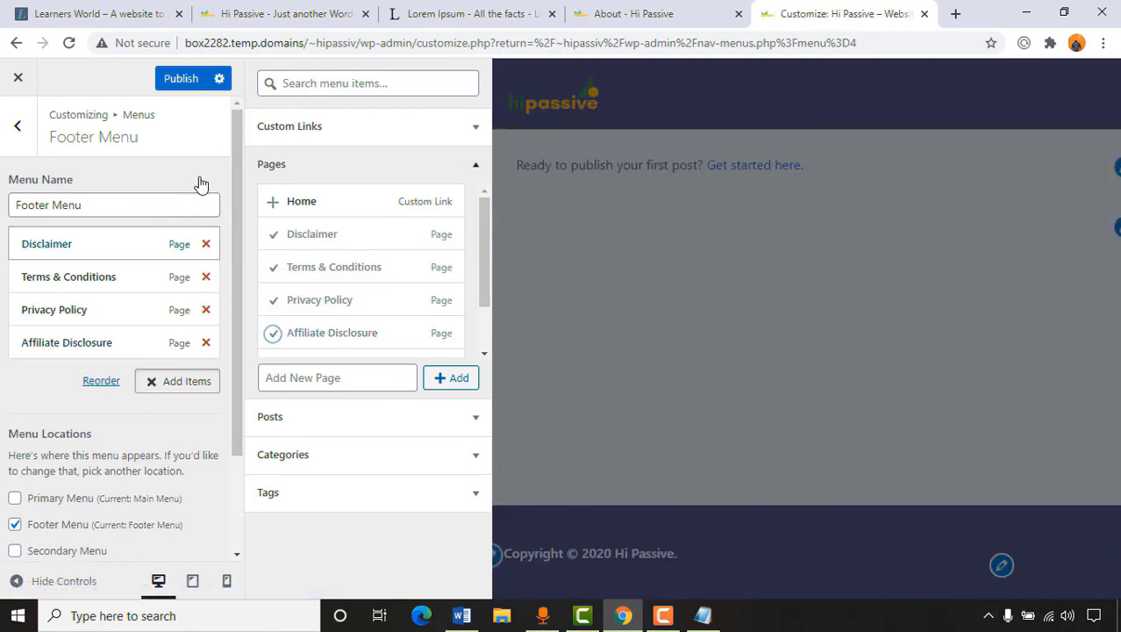
{"action": "left_click", "coordinate": [181, 81]}
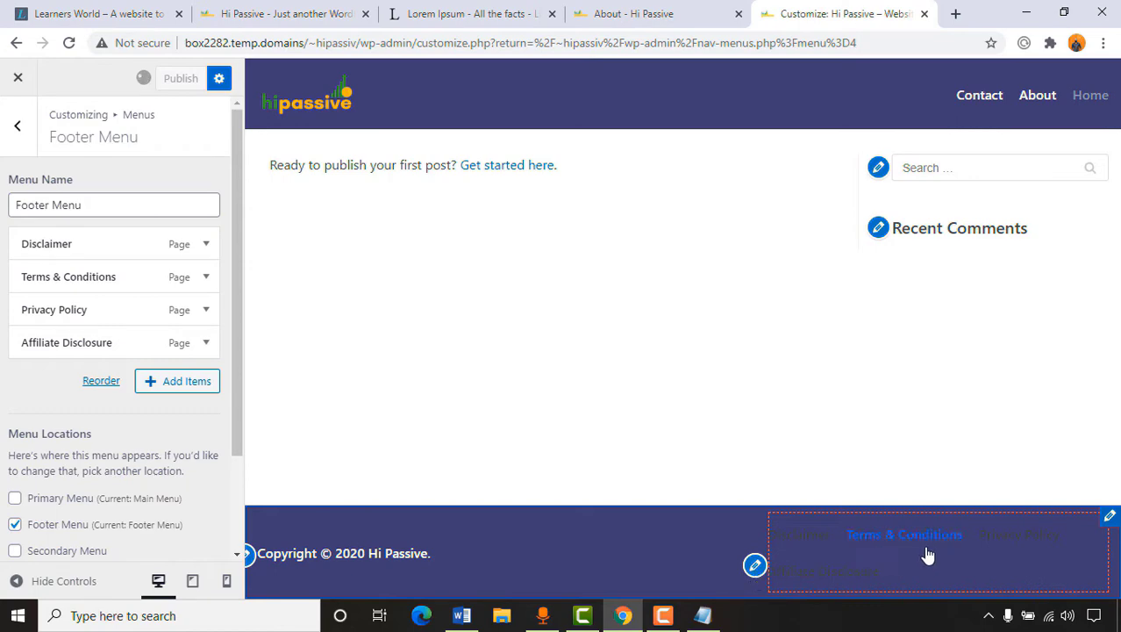
- Return to the Footer builder and widen the Footer Menu item in the top row
{"action": "left_click", "coordinate": [755, 564]}
{"action": "left_click", "coordinate": [33, 154]}
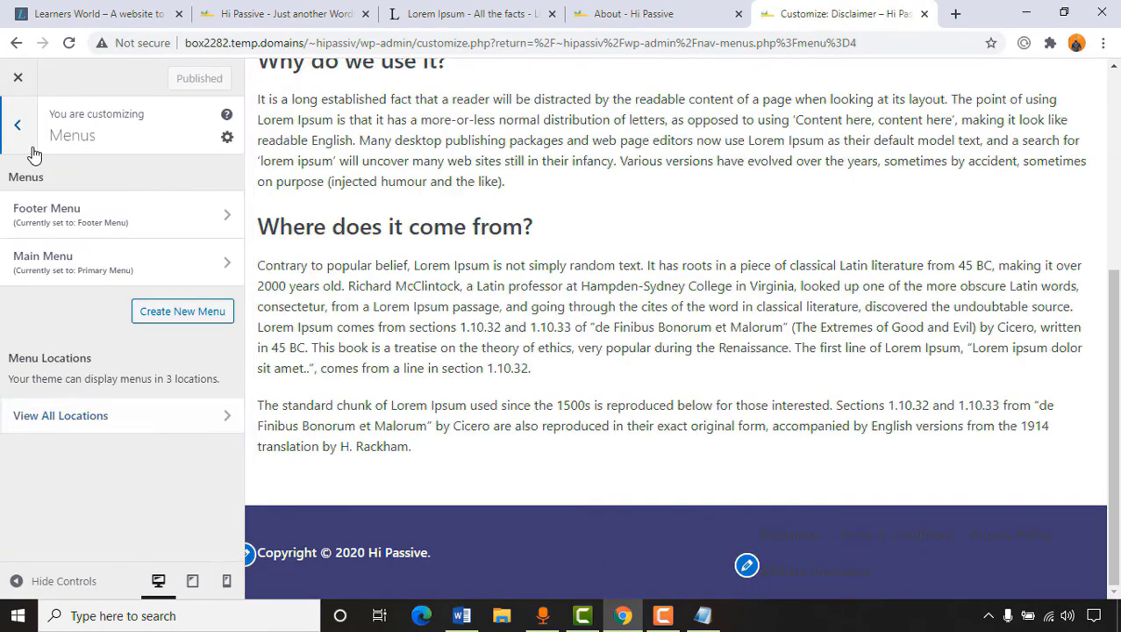
{"action": "left_click", "coordinate": [33, 150]}
{"action": "left_click", "coordinate": [44, 295]}
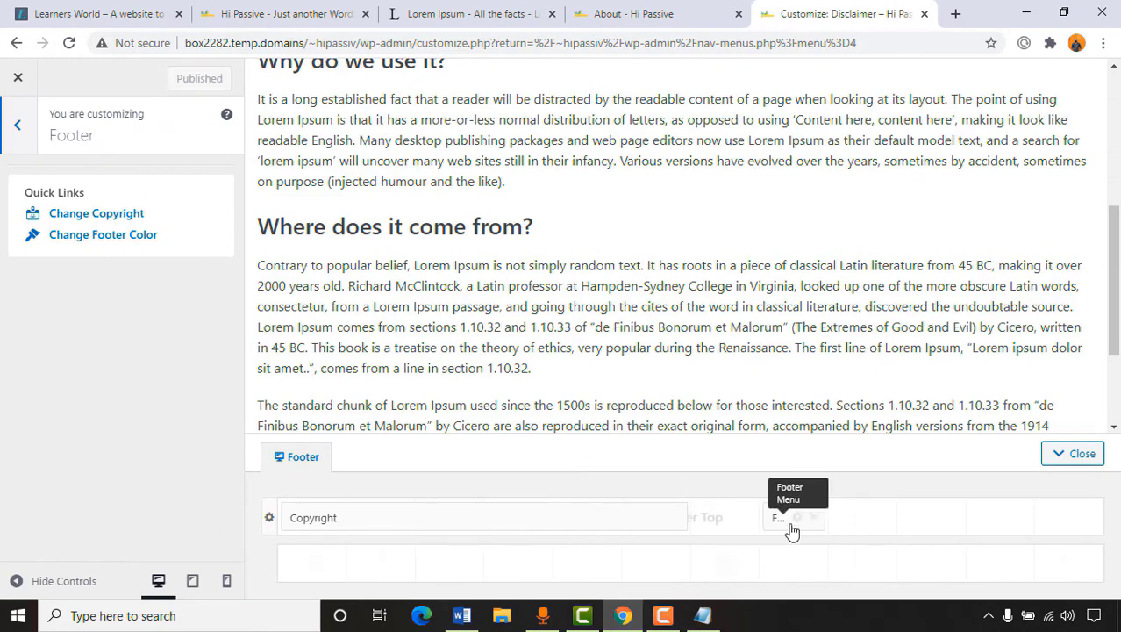
{"action": "left_click_drag", "start_coordinate": [768, 519], "coordinate": [691, 513]}
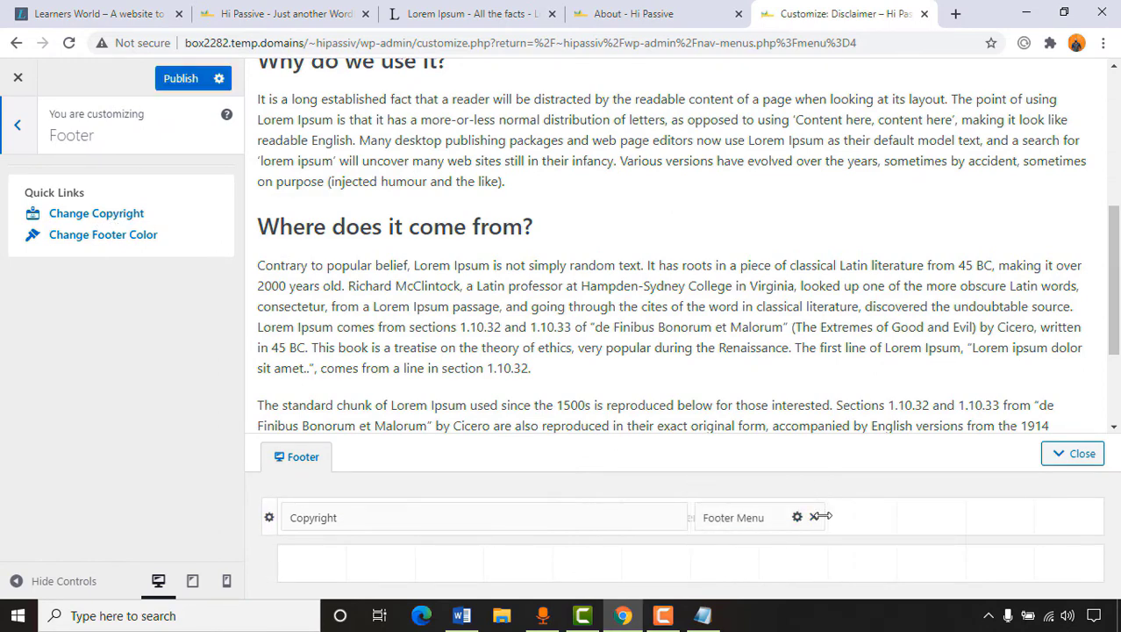
- Resize the footer top row so Copyright and Footer Menu share its width
{"action": "left_click_drag", "start_coordinate": [821, 516], "coordinate": [1101, 517]}
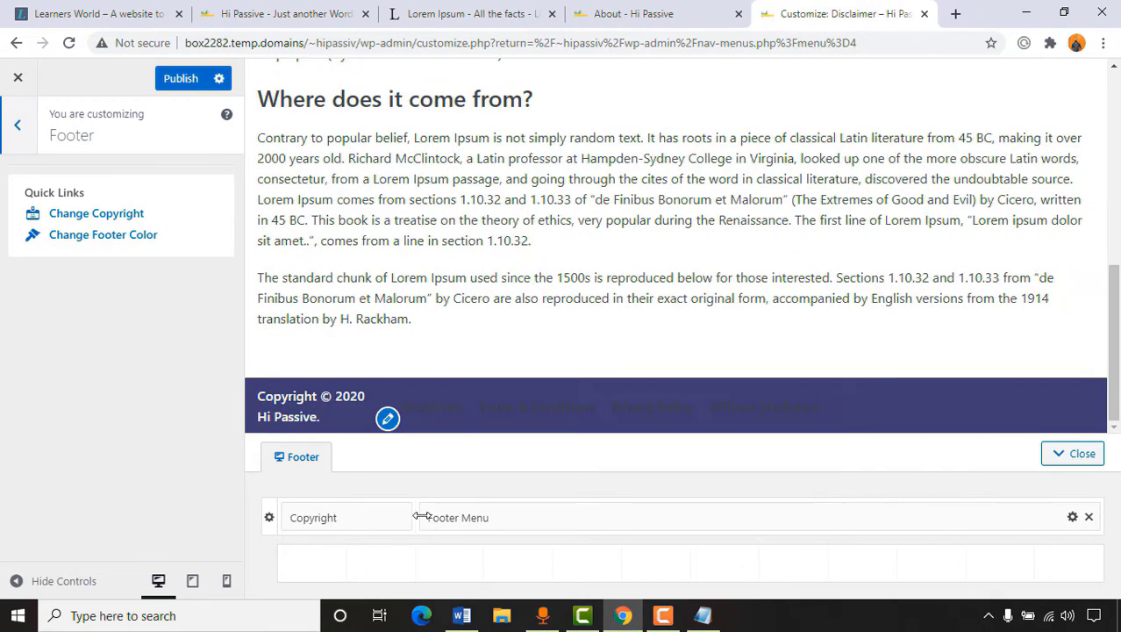
{"action": "left_click_drag", "start_coordinate": [421, 516], "coordinate": [557, 518]}
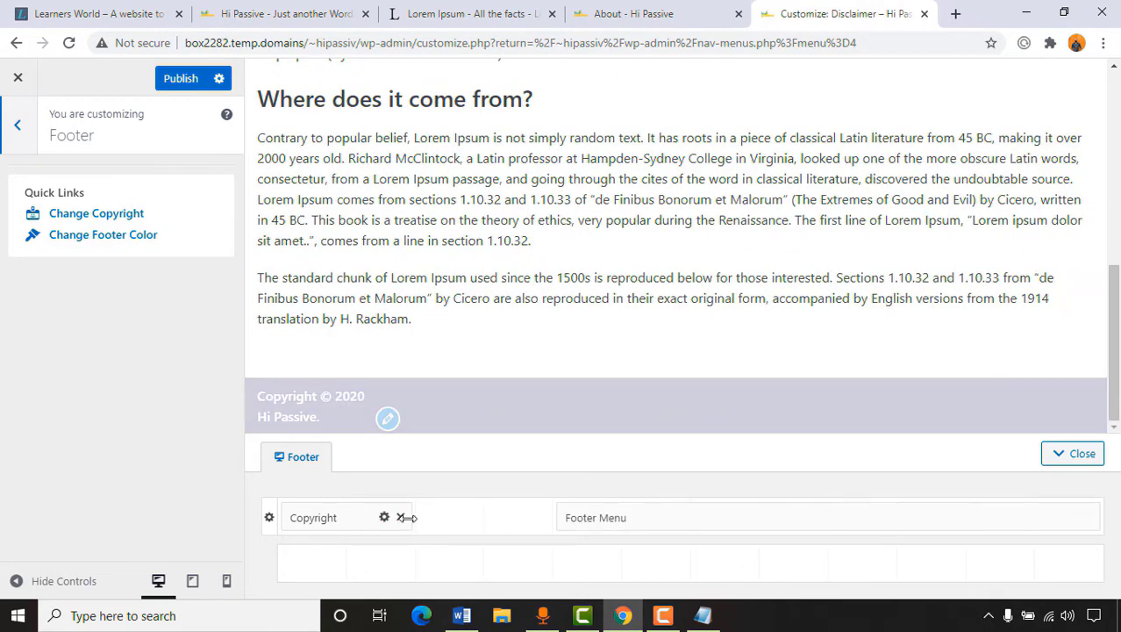
{"action": "left_click_drag", "start_coordinate": [408, 518], "coordinate": [551, 525]}
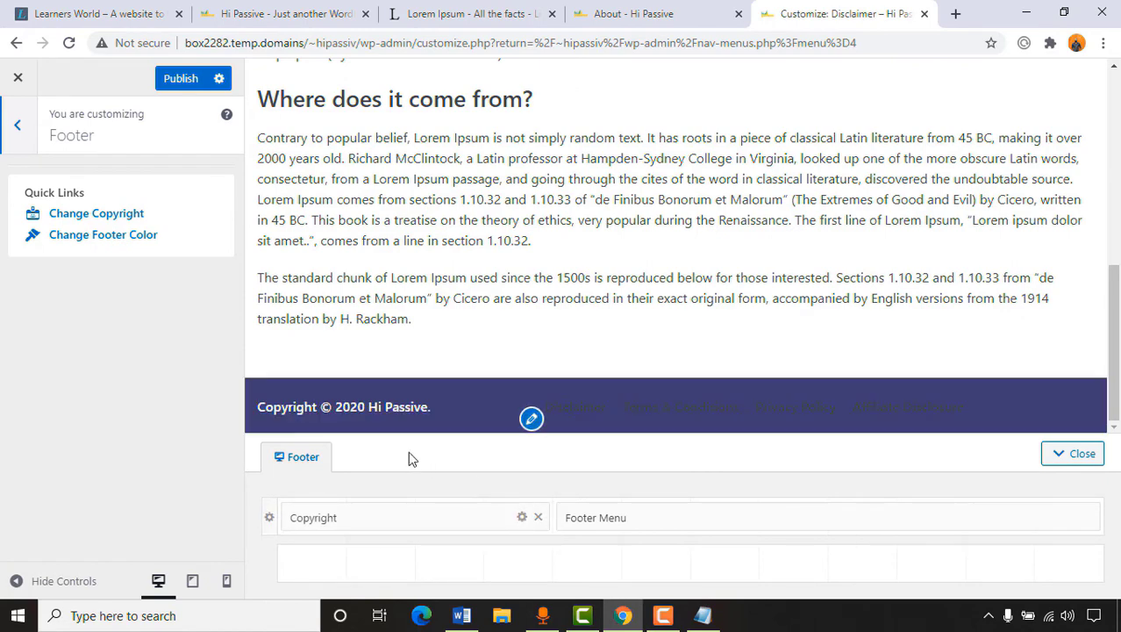
- Set the Footer Menu link colour to white in its Style options
{"action": "left_click", "coordinate": [646, 531]}
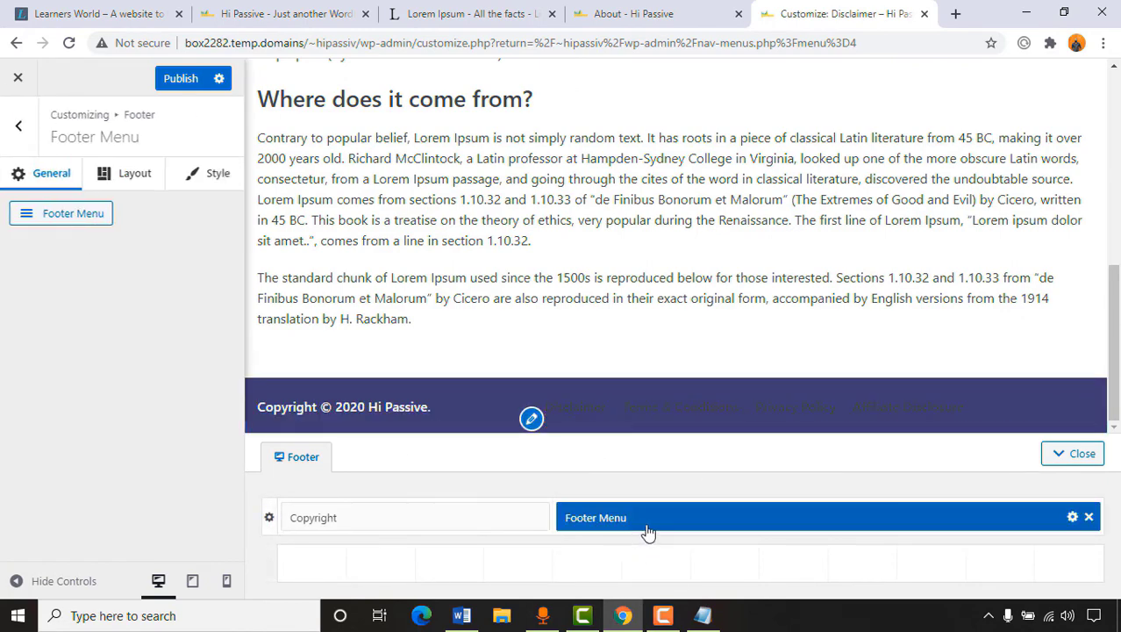
{"action": "left_click", "coordinate": [211, 181]}
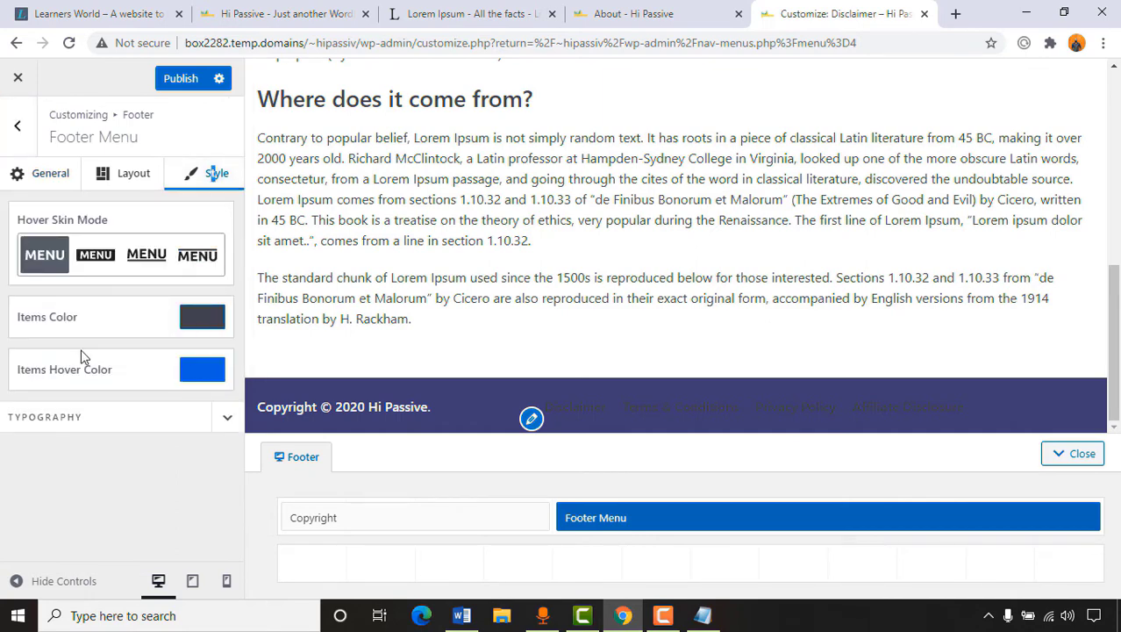
{"action": "left_click", "coordinate": [201, 317]}
{"action": "left_click_drag", "start_coordinate": [206, 386], "coordinate": [186, 343]}
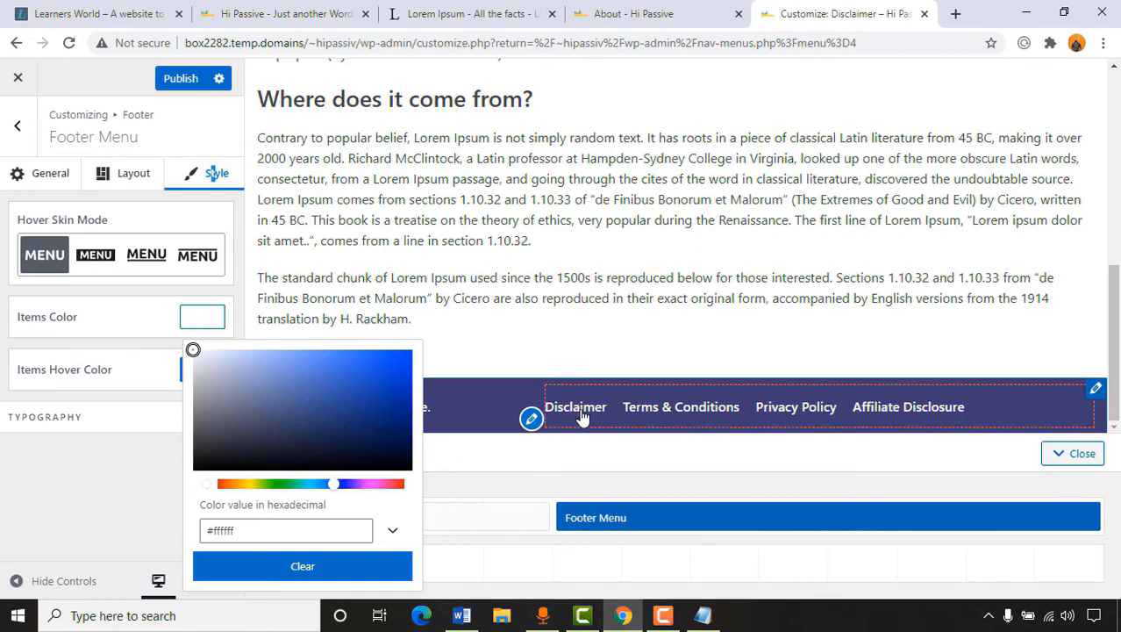
{"action": "left_click", "coordinate": [87, 451]}
- Give footer links an underline hover effect with hover colour #ffdd00, and publish
{"action": "left_click", "coordinate": [208, 377]}
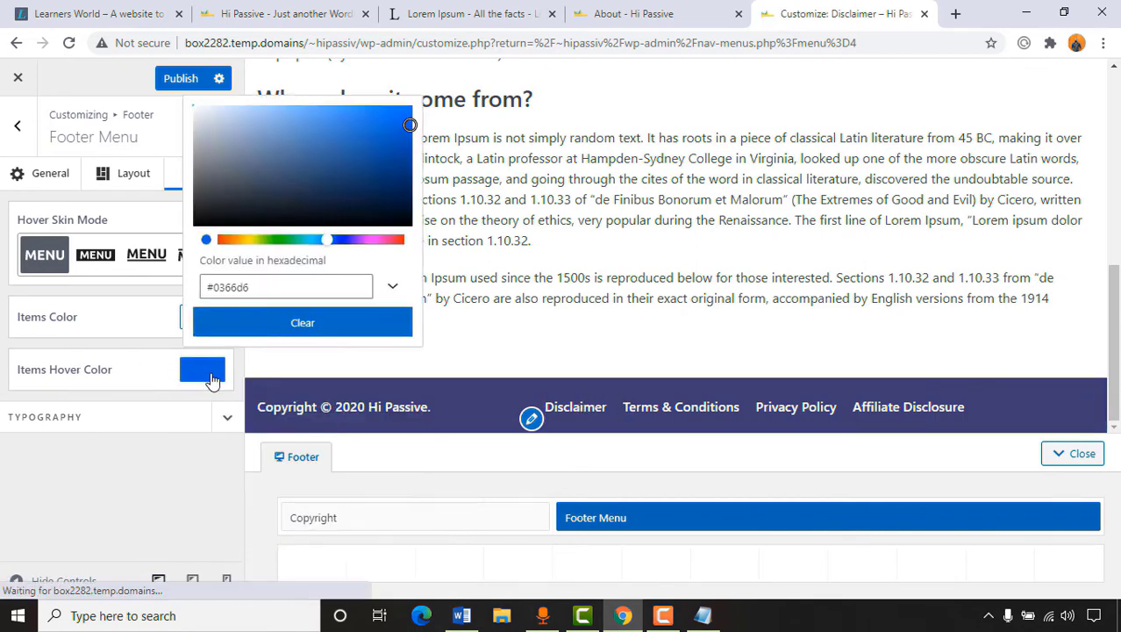
{"action": "left_click", "coordinate": [248, 241]}
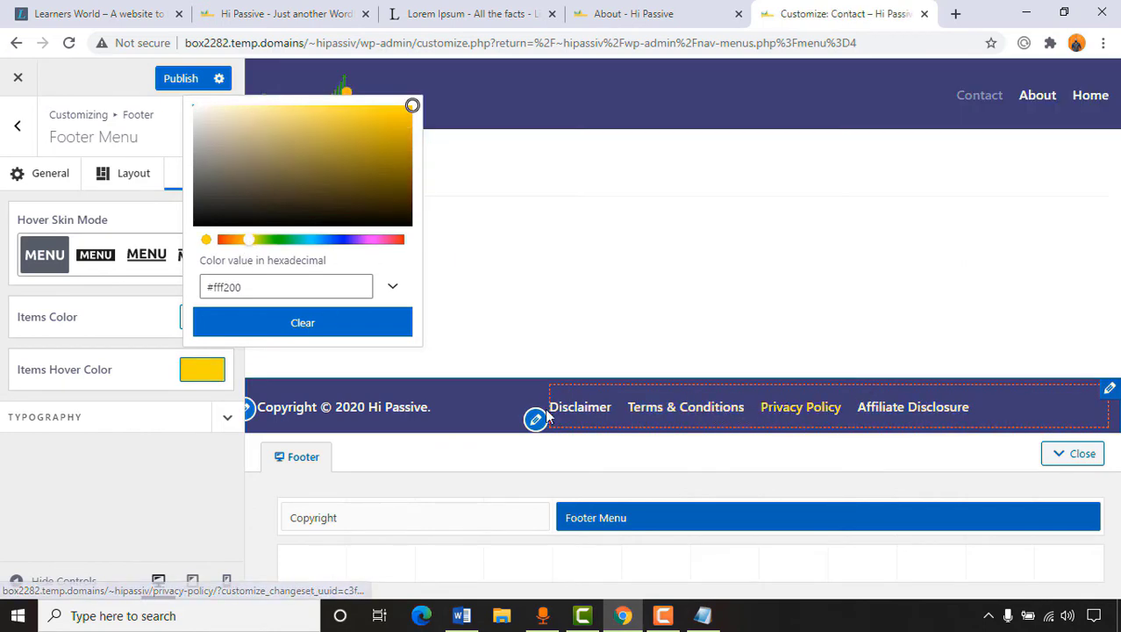
{"action": "left_click", "coordinate": [193, 226]}
{"action": "left_click", "coordinate": [146, 252]}
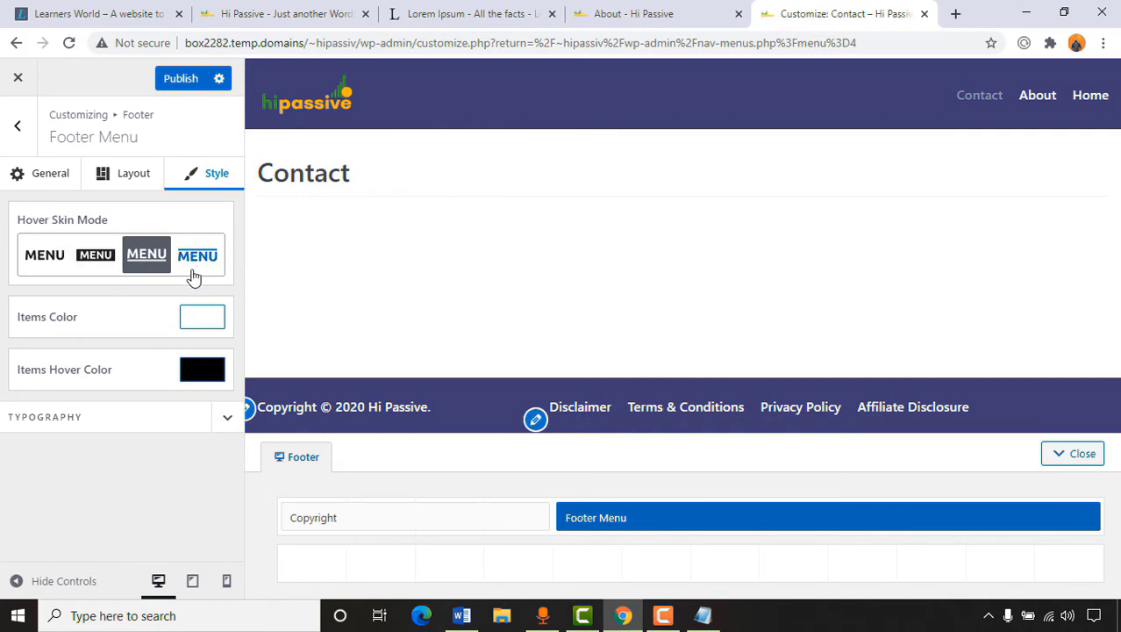
{"action": "left_click", "coordinate": [209, 373]}
{"action": "left_click", "coordinate": [247, 241]}
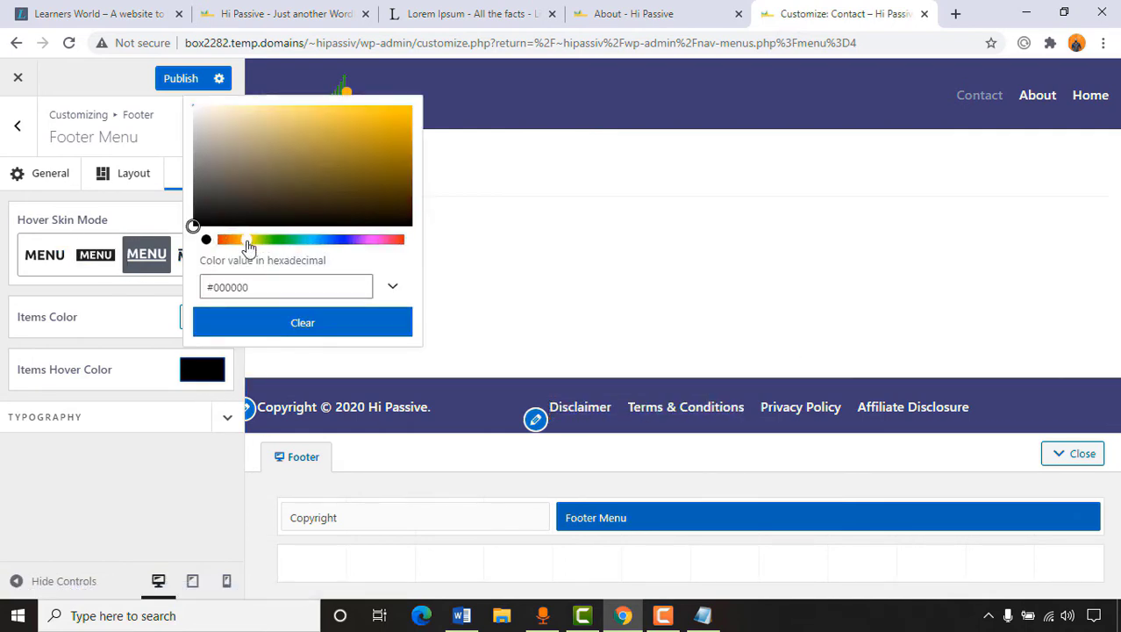
{"action": "left_click_drag", "start_coordinate": [377, 190], "coordinate": [428, 98]}
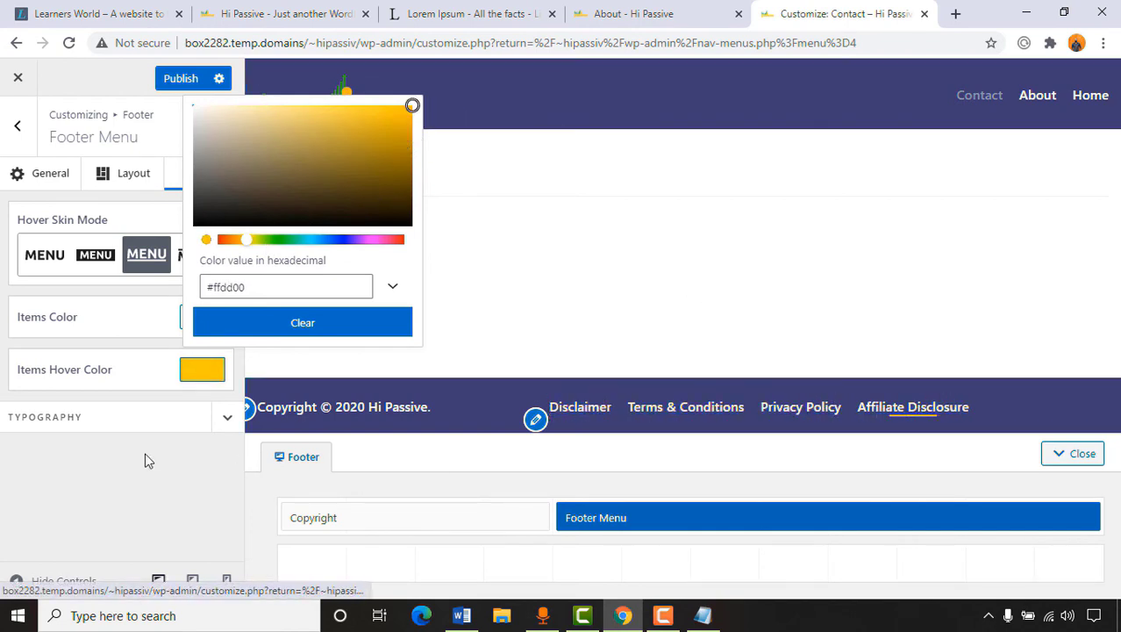
{"action": "left_click", "coordinate": [48, 465]}
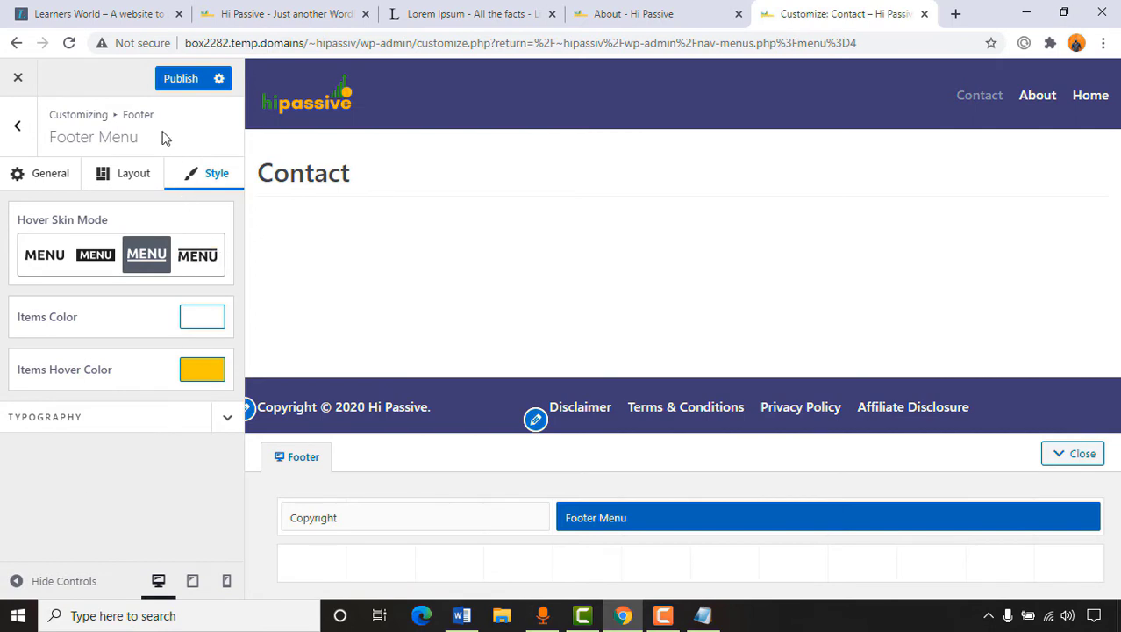
{"action": "left_click", "coordinate": [175, 79]}
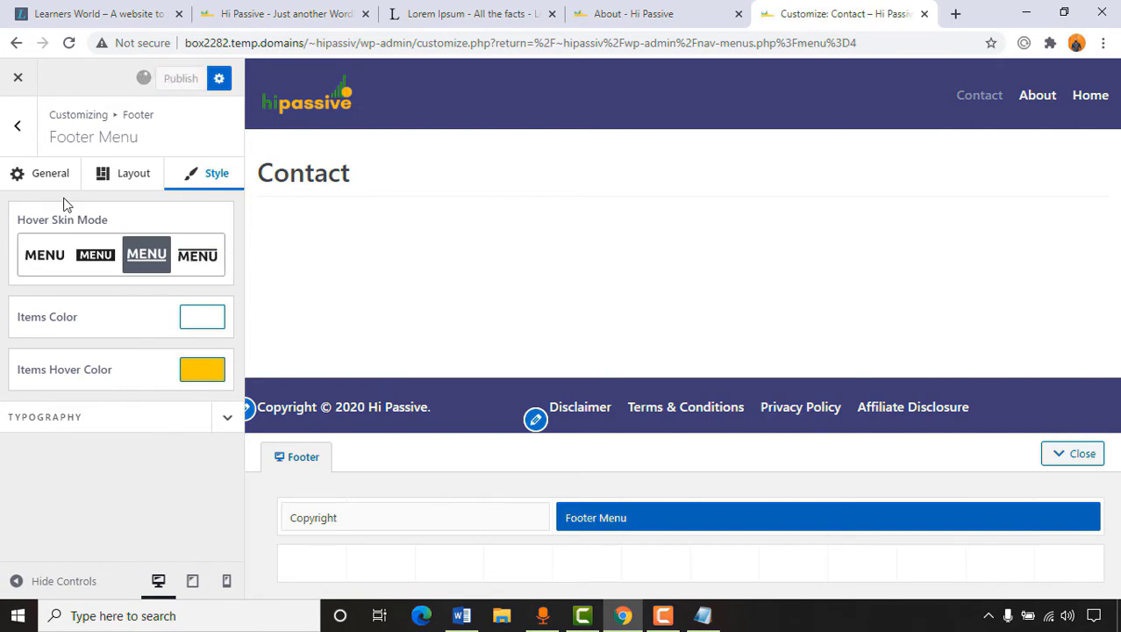
- Right-align the Footer Menu links in the Layout tab and publish
{"action": "left_click", "coordinate": [103, 188]}
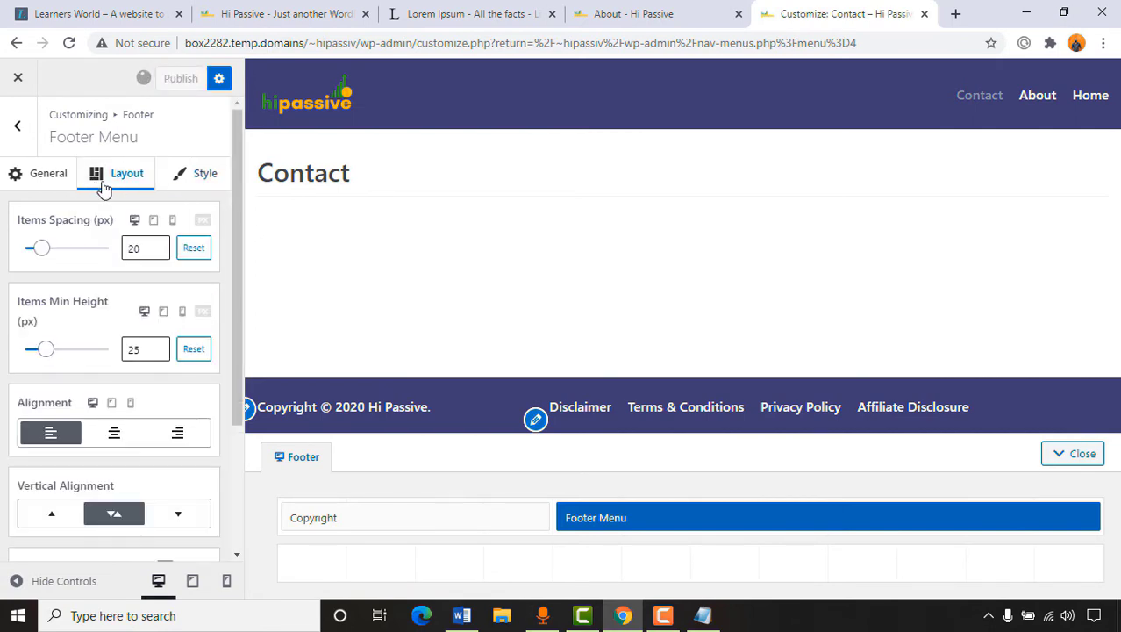
{"action": "left_click", "coordinate": [177, 439]}
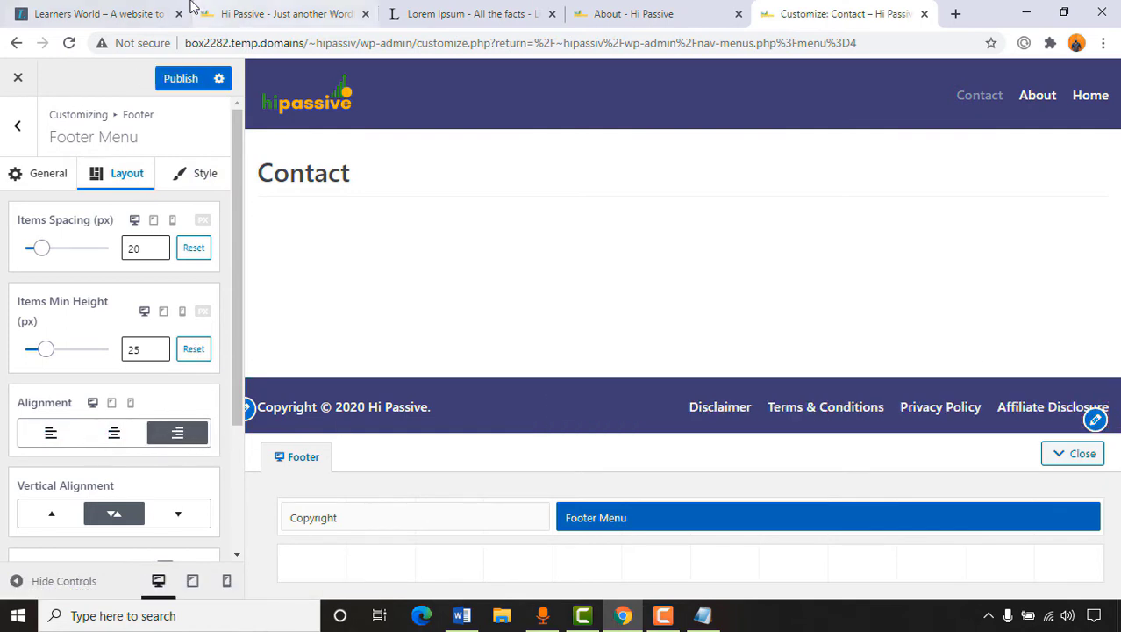
{"action": "left_click", "coordinate": [180, 79]}
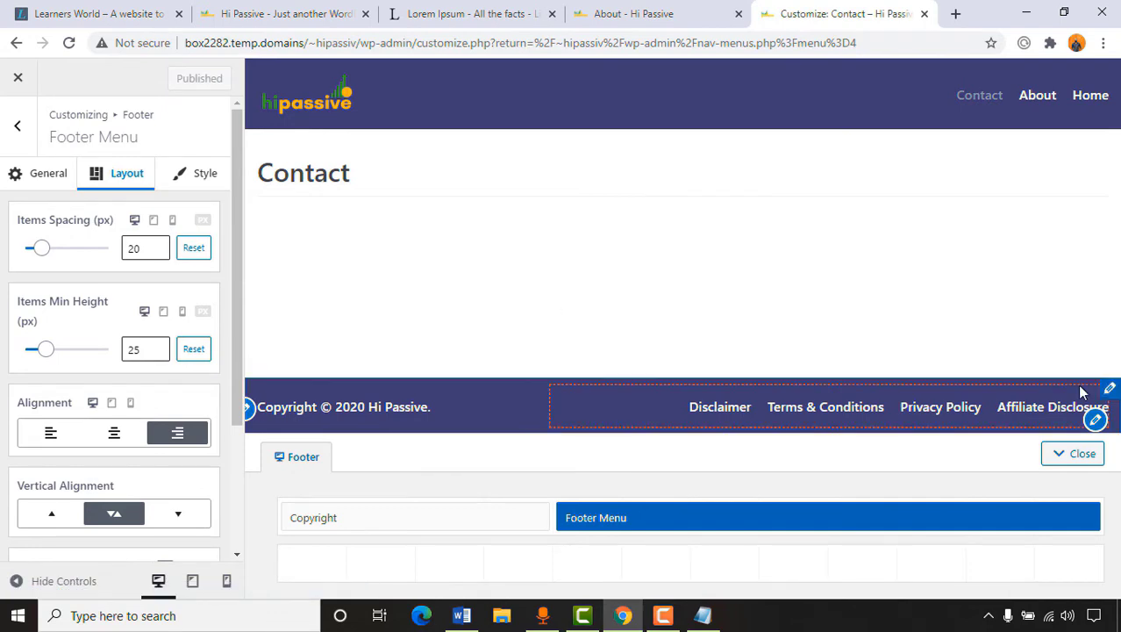
- Compare the result on the live About page, then return to the Customizer
{"action": "left_click", "coordinate": [720, 18]}
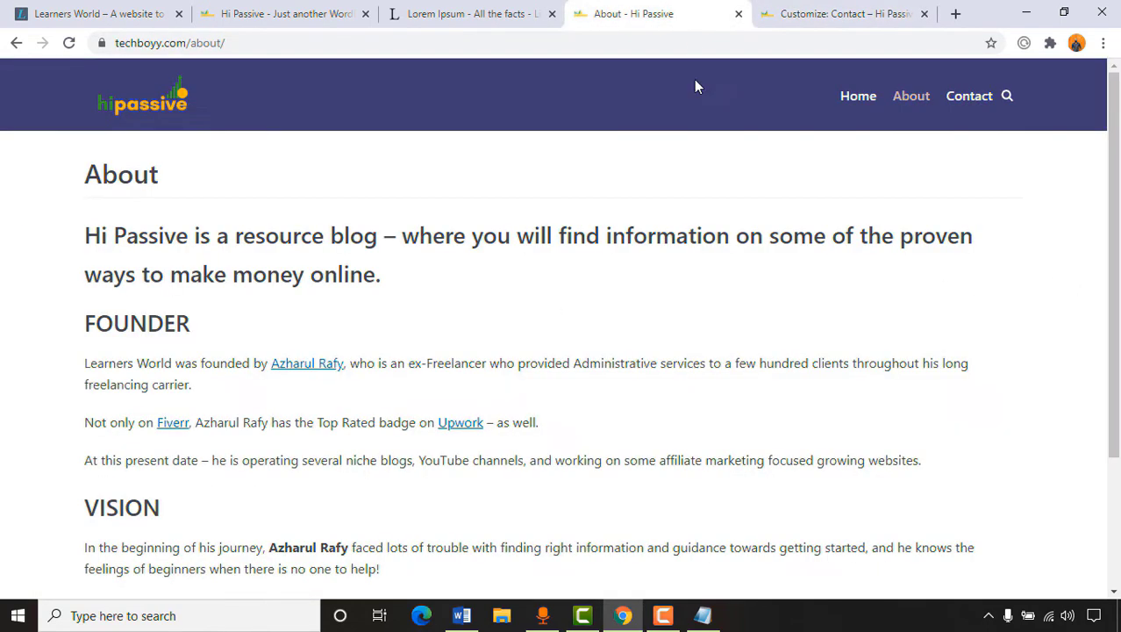
{"action": "scroll", "coordinate": [191, 351], "scroll_direction": "down", "scroll_amount": 3}
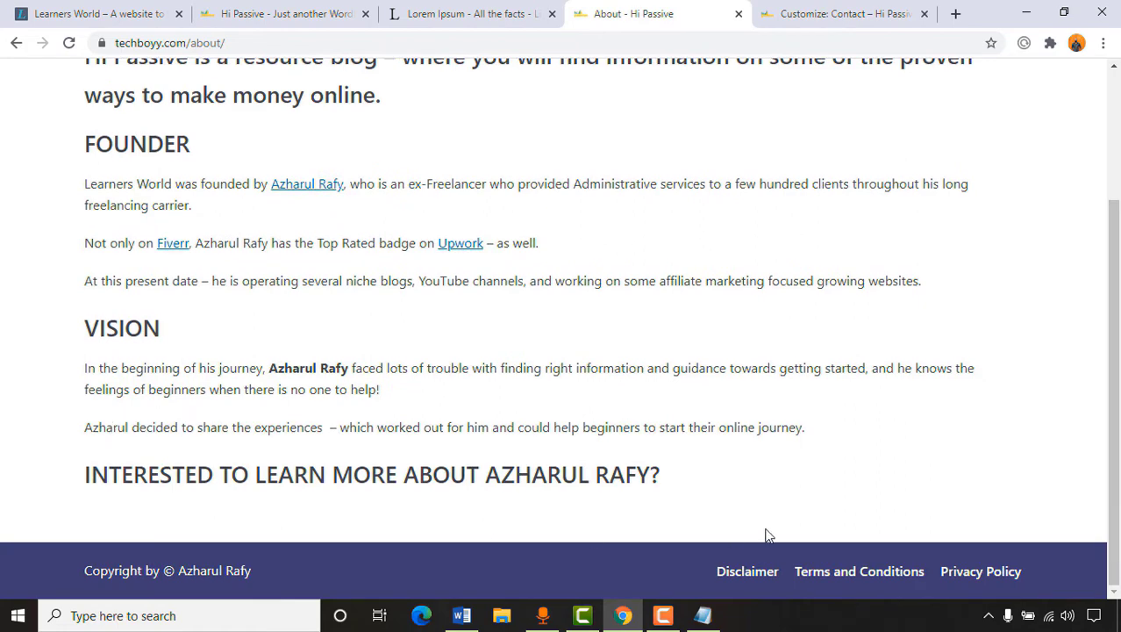
{"action": "scroll", "coordinate": [904, 443], "scroll_direction": "up", "scroll_amount": 3}
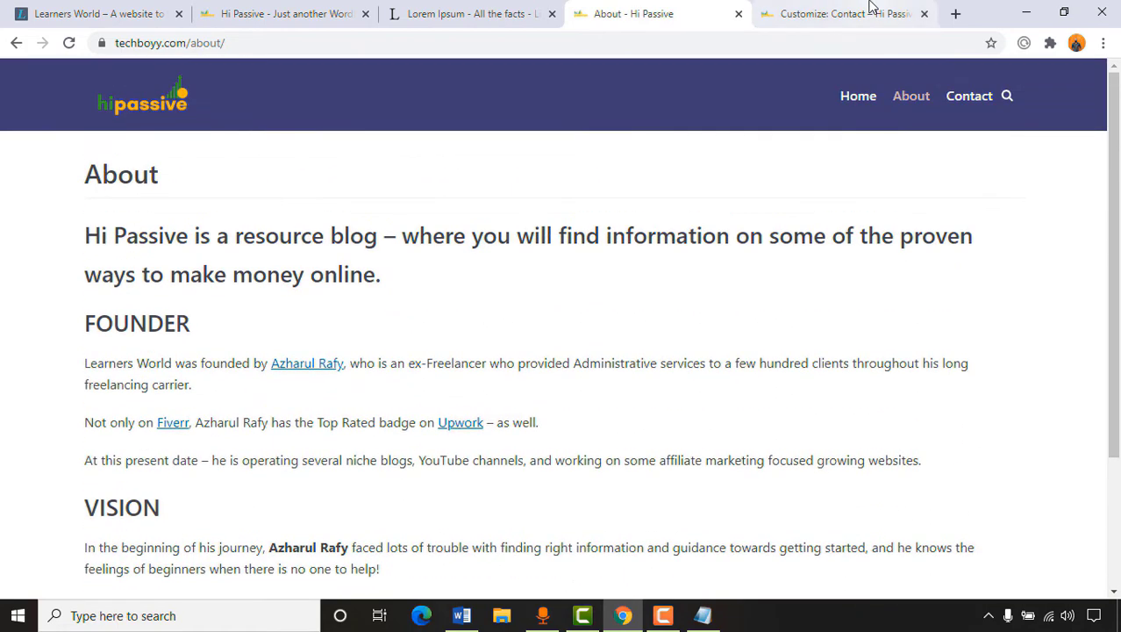
{"action": "left_click", "coordinate": [869, 12]}
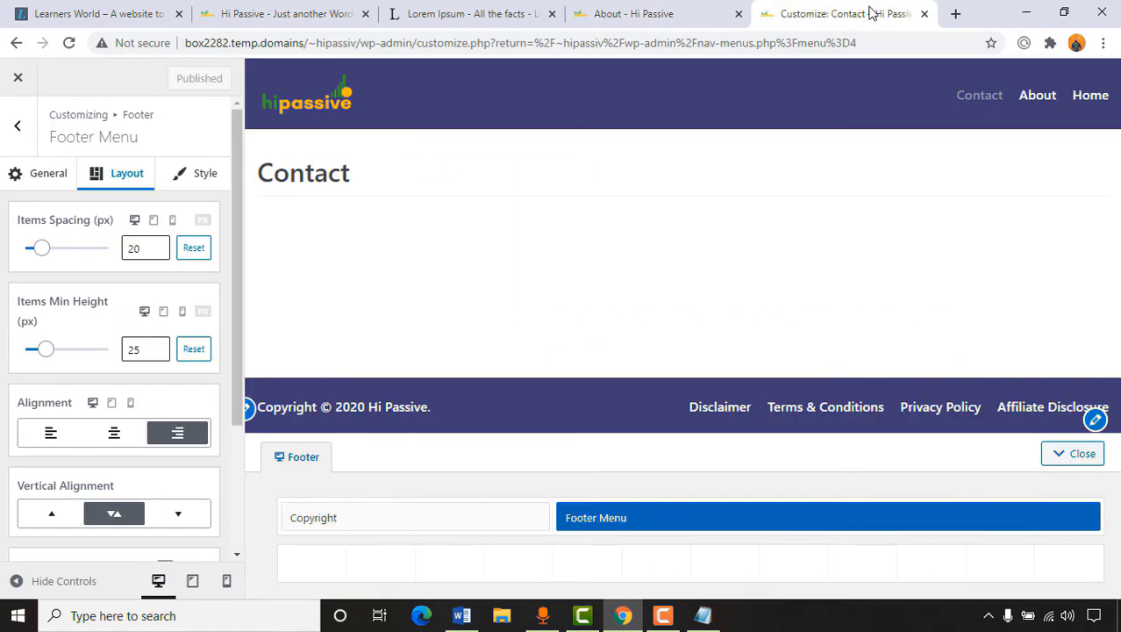
- Close the Customizer and open the live site in a new tab
{"action": "left_click", "coordinate": [19, 83]}
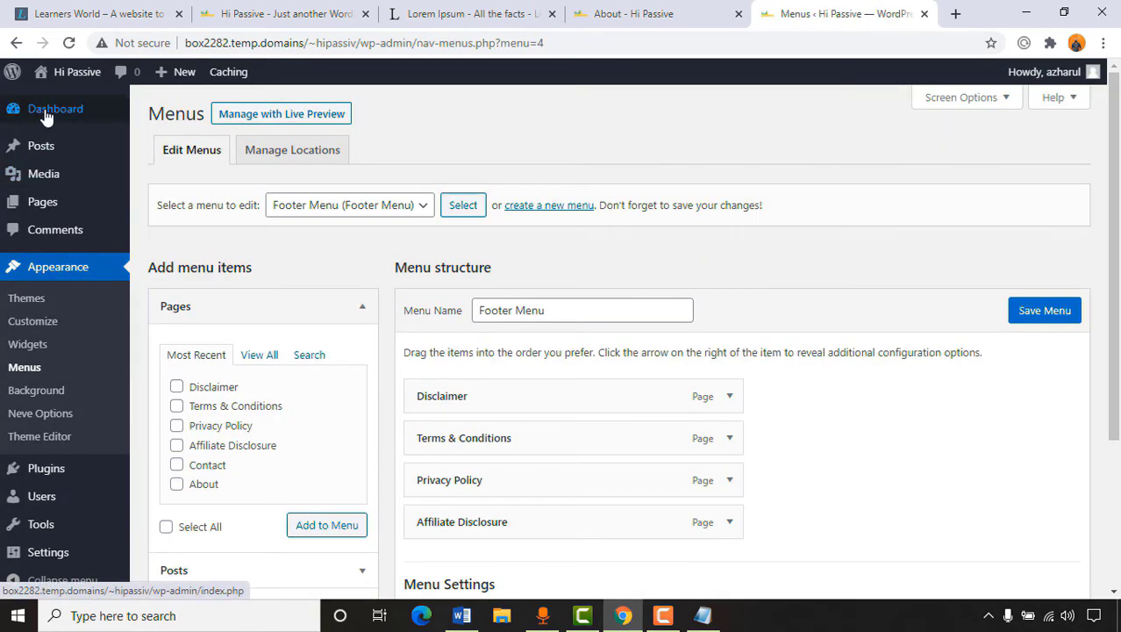
{"action": "mouse_move", "coordinate": [67, 123]}
{"action": "mouse_move", "coordinate": [64, 79]}
{"action": "right_click", "coordinate": [55, 104]}
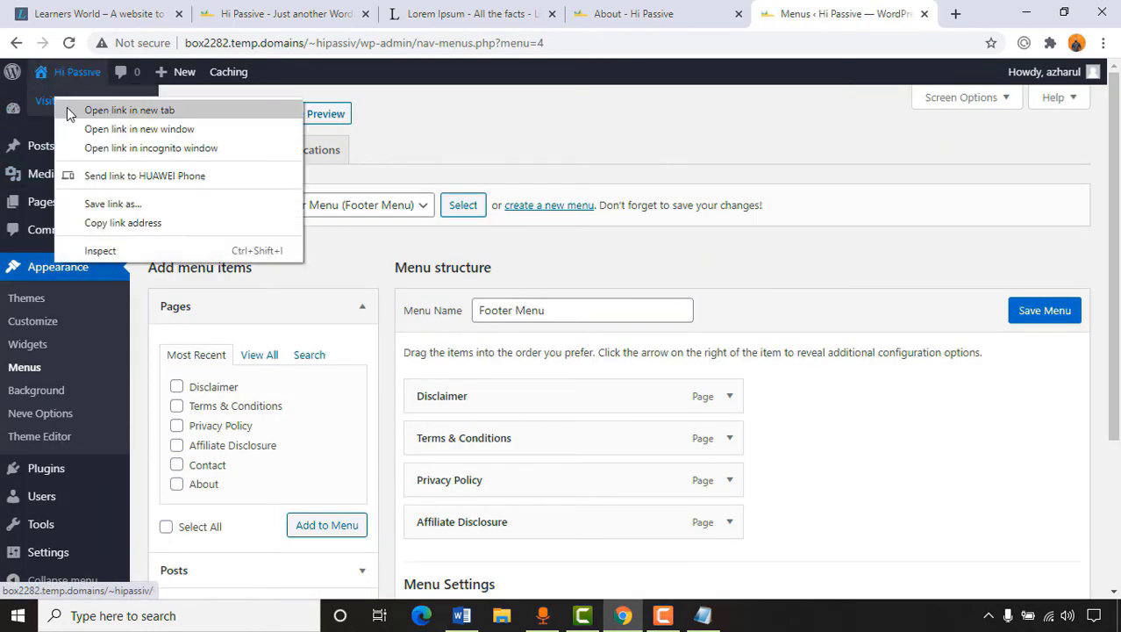
{"action": "left_click", "coordinate": [88, 110]}
- Scroll through the live homepage, launch Customize from it, and switch to the Menus page
{"action": "left_click", "coordinate": [833, 9]}
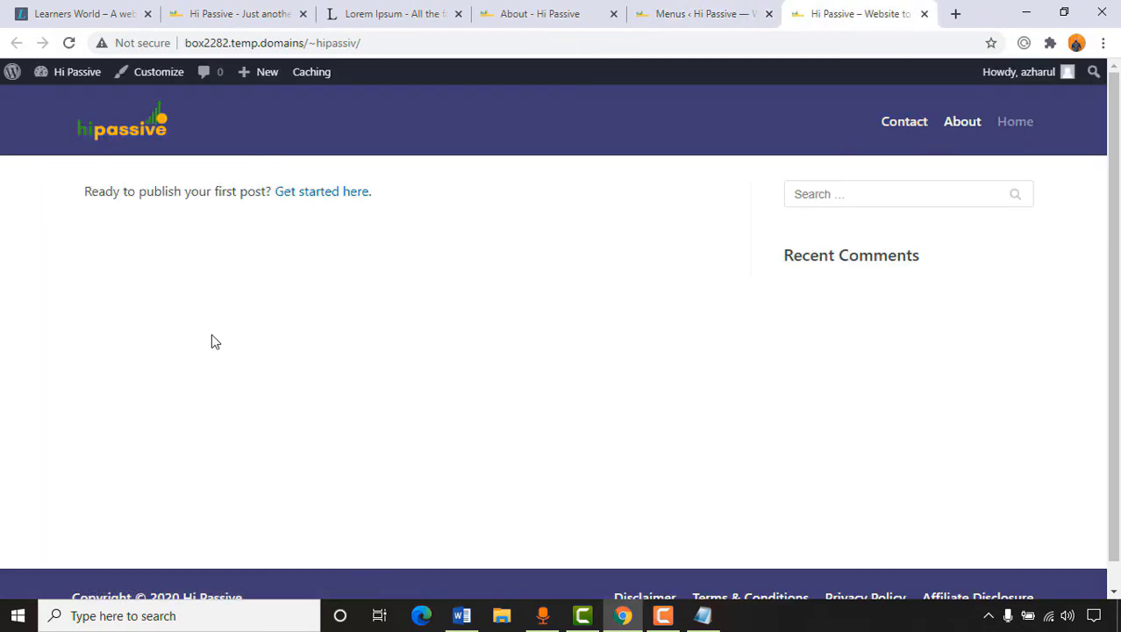
{"action": "scroll", "coordinate": [214, 342], "scroll_direction": "down", "scroll_amount": 1}
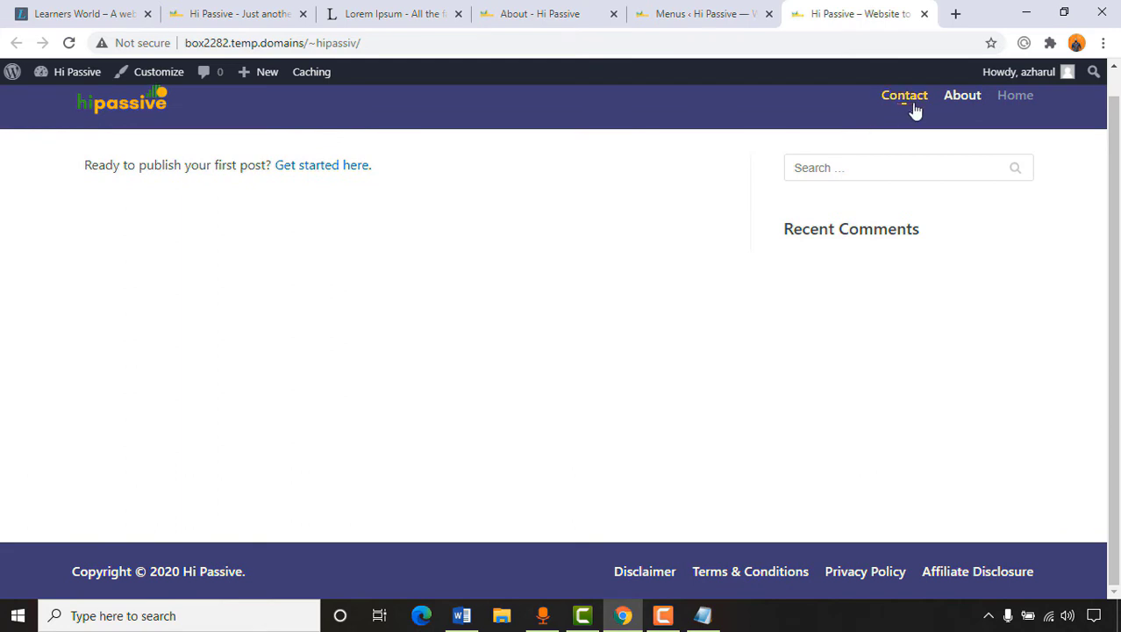
{"action": "scroll", "coordinate": [1057, 307], "scroll_direction": "up", "scroll_amount": 1}
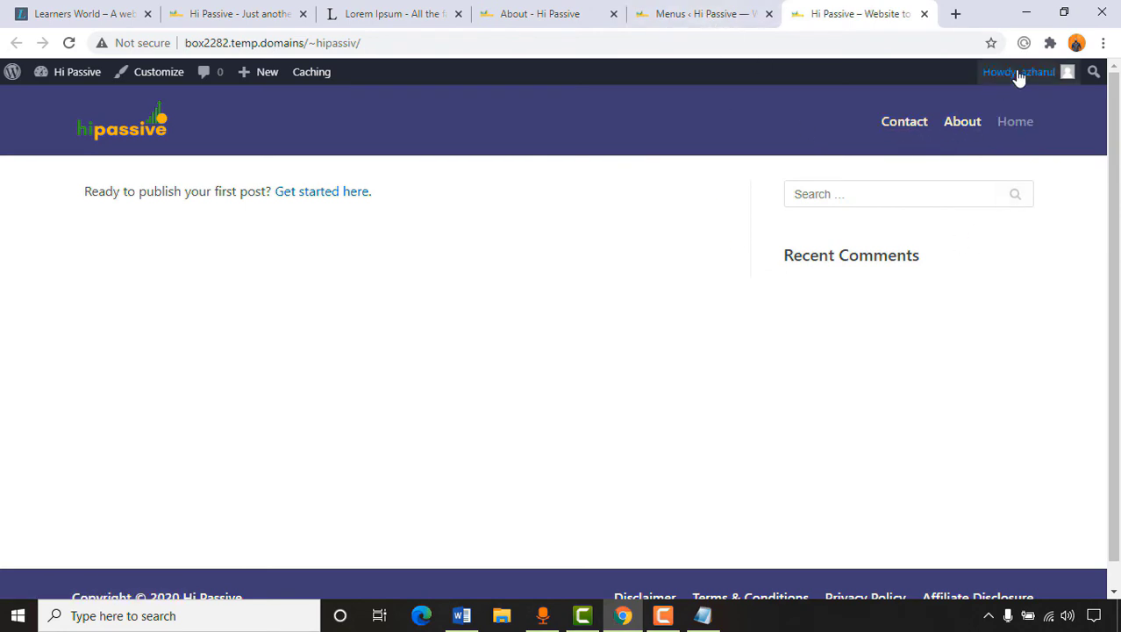
{"action": "left_click", "coordinate": [143, 77]}
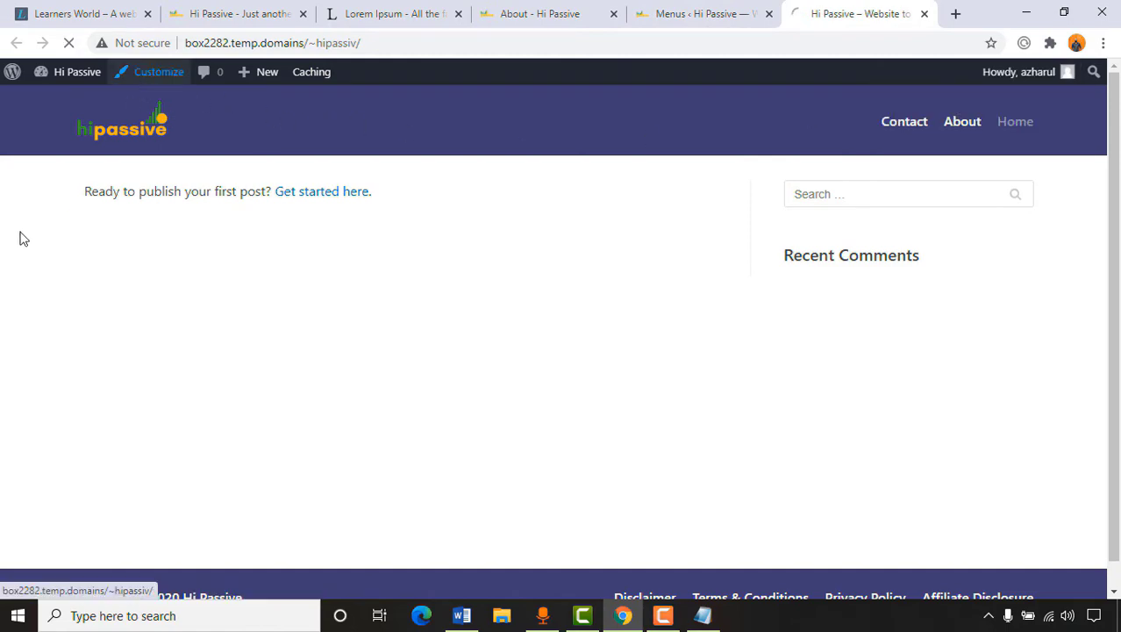
{"action": "left_click", "coordinate": [685, 10]}
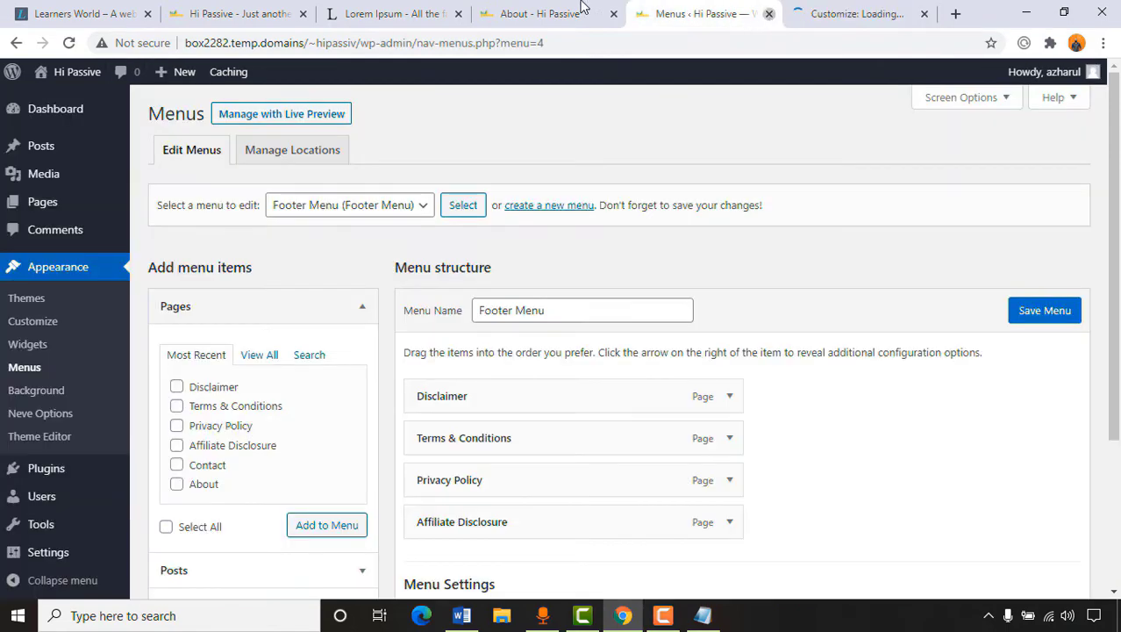
- Close the extra Menus, About and leftover browser tabs
{"action": "left_click", "coordinate": [582, 7]}
{"action": "left_click", "coordinate": [769, 13]}
{"action": "left_click", "coordinate": [613, 13]}
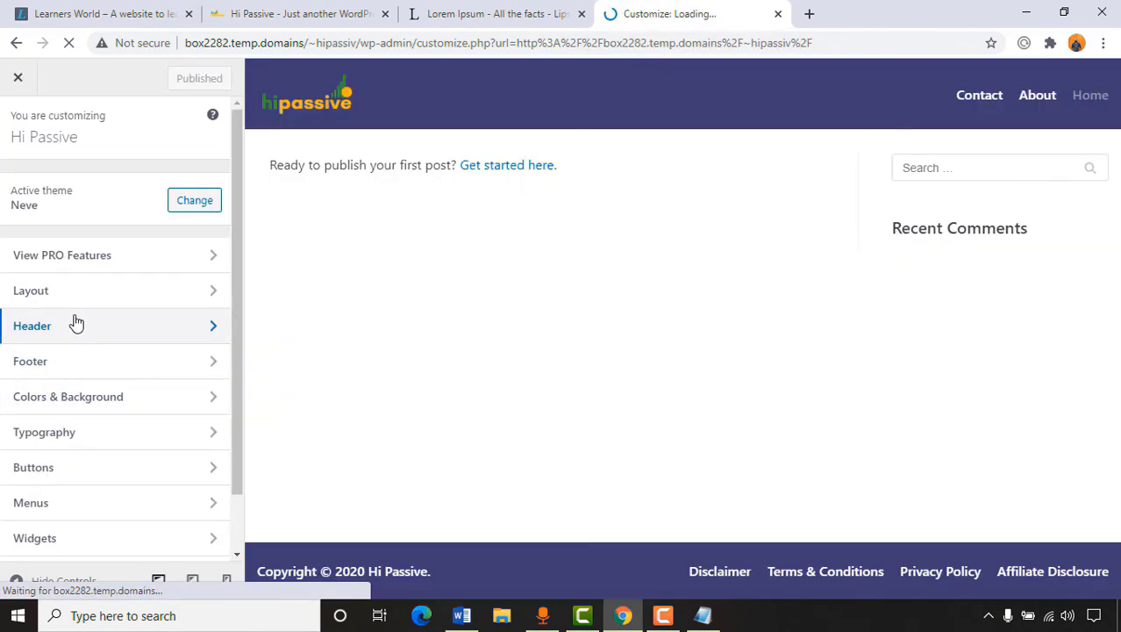
- Keep Main Menu as the Primary Menu location and open its items for editing
{"action": "left_click", "coordinate": [75, 326]}
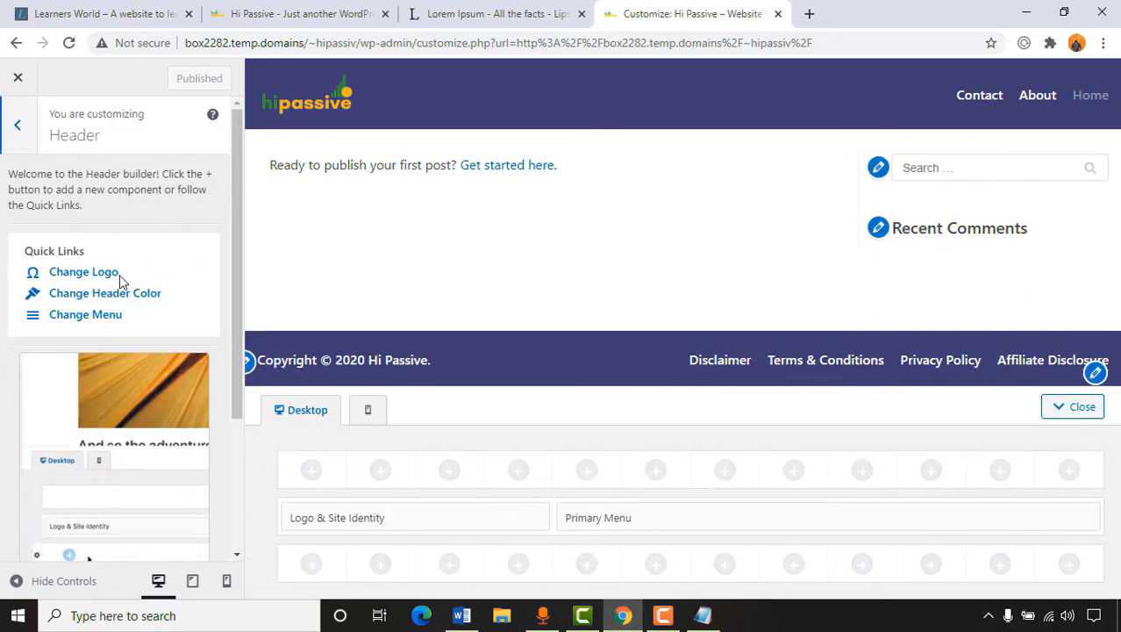
{"action": "left_click", "coordinate": [107, 314]}
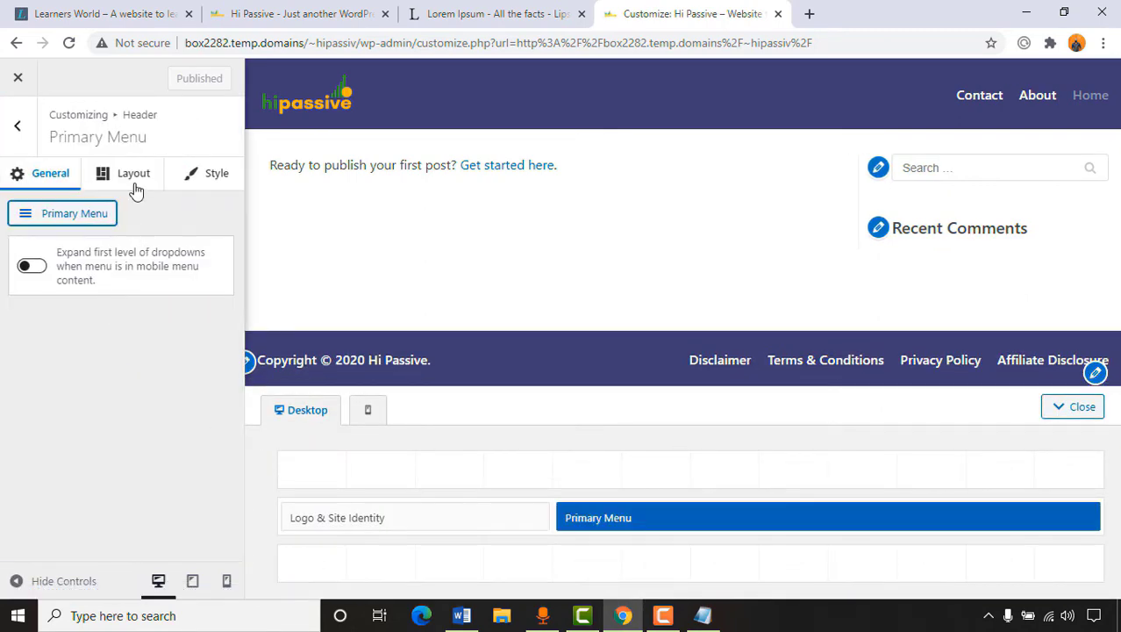
{"action": "left_click", "coordinate": [75, 215]}
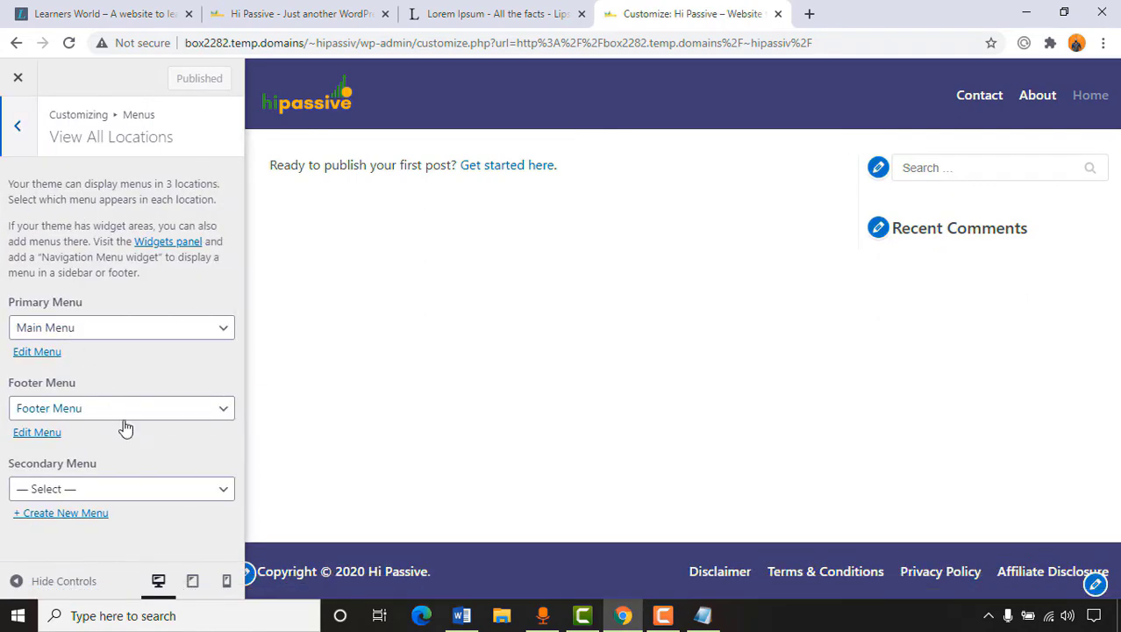
{"action": "left_click", "coordinate": [126, 328]}
{"action": "left_click", "coordinate": [128, 330]}
{"action": "left_click", "coordinate": [38, 355]}
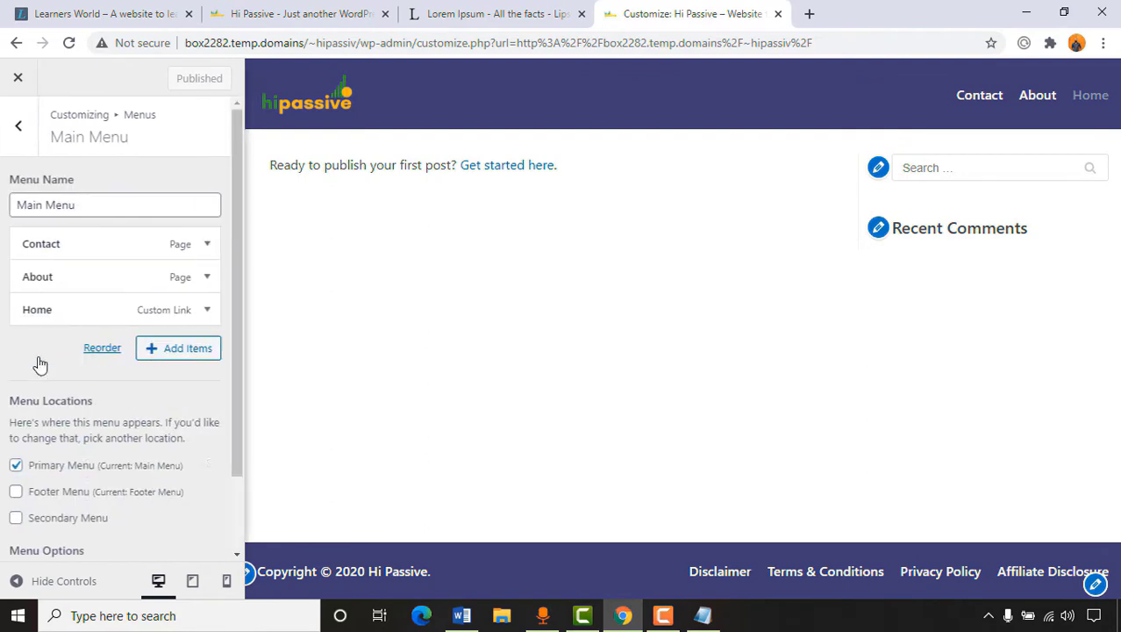
- Reorder the Main Menu with Home first and Contact below About at top level
{"action": "left_click_drag", "start_coordinate": [65, 316], "coordinate": [58, 246]}
{"action": "left_click", "coordinate": [57, 244]}
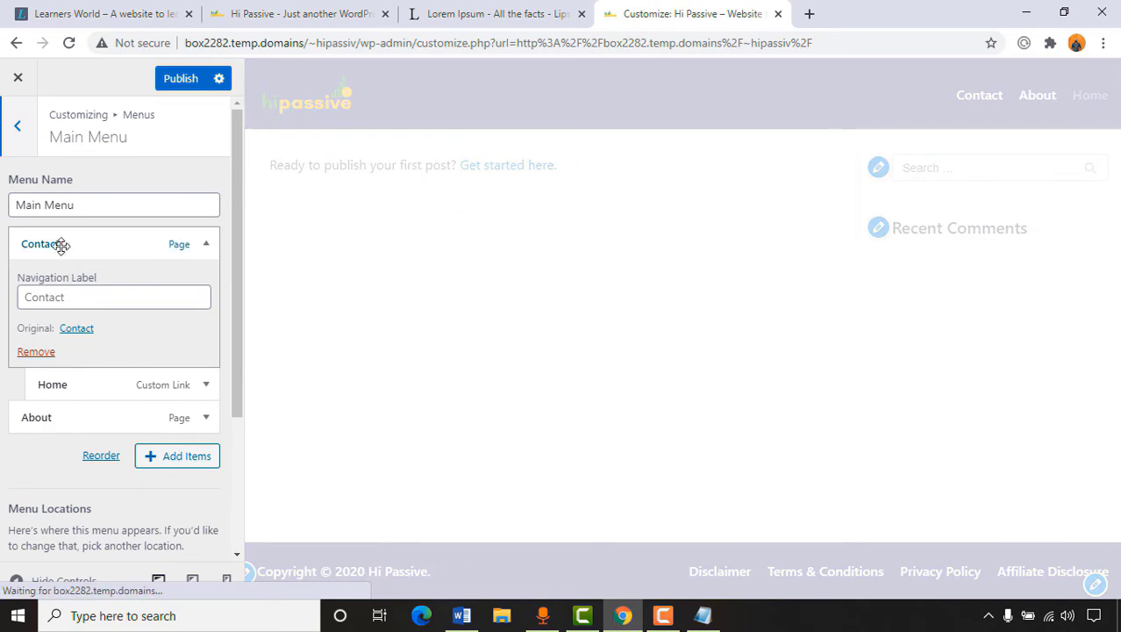
{"action": "left_click", "coordinate": [56, 210]}
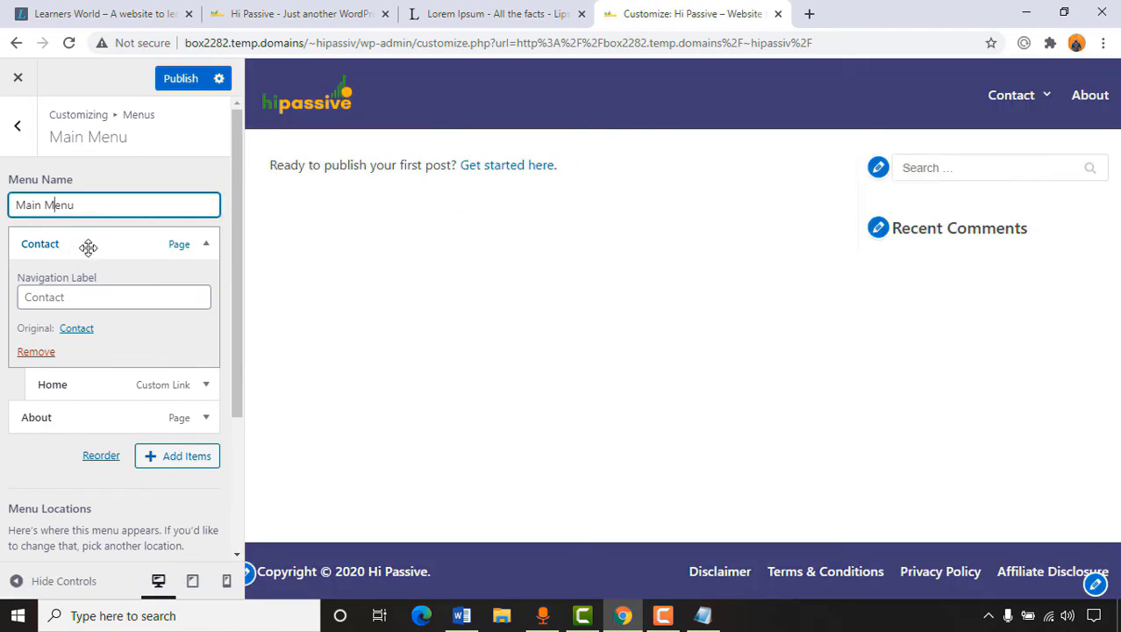
{"action": "left_click_drag", "start_coordinate": [87, 248], "coordinate": [82, 271]}
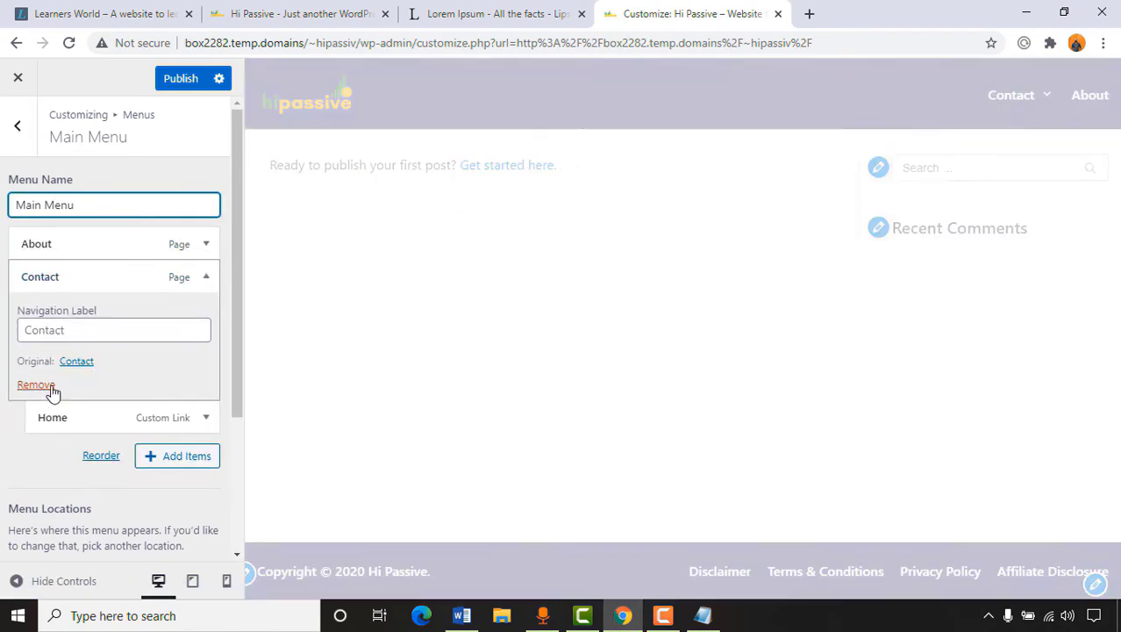
{"action": "left_click", "coordinate": [203, 278]}
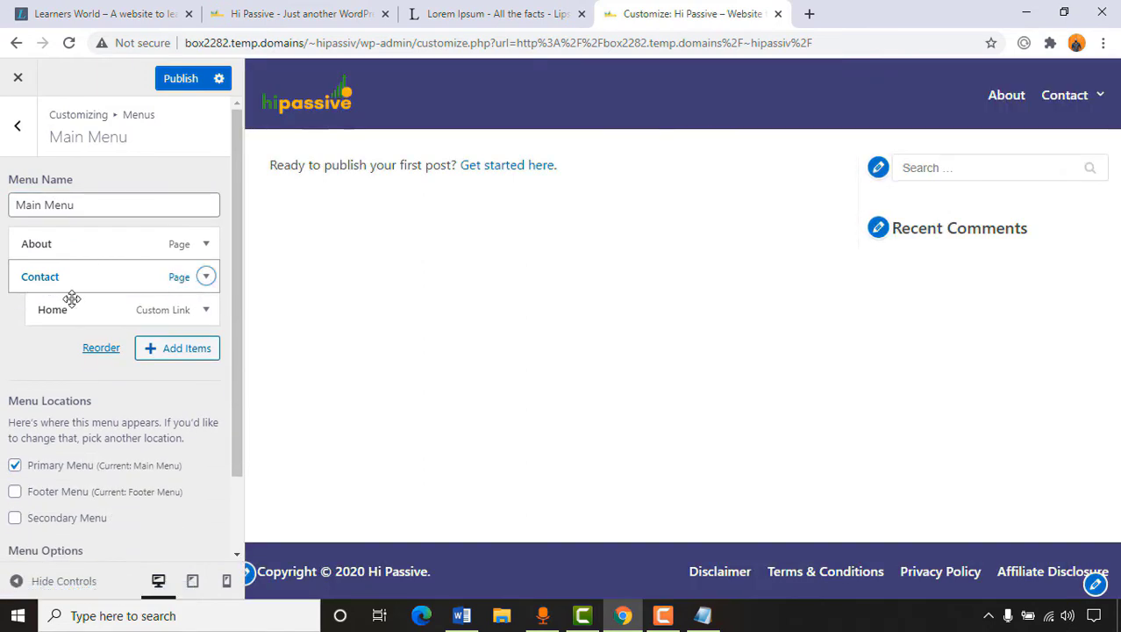
{"action": "left_click_drag", "start_coordinate": [40, 296], "coordinate": [48, 250]}
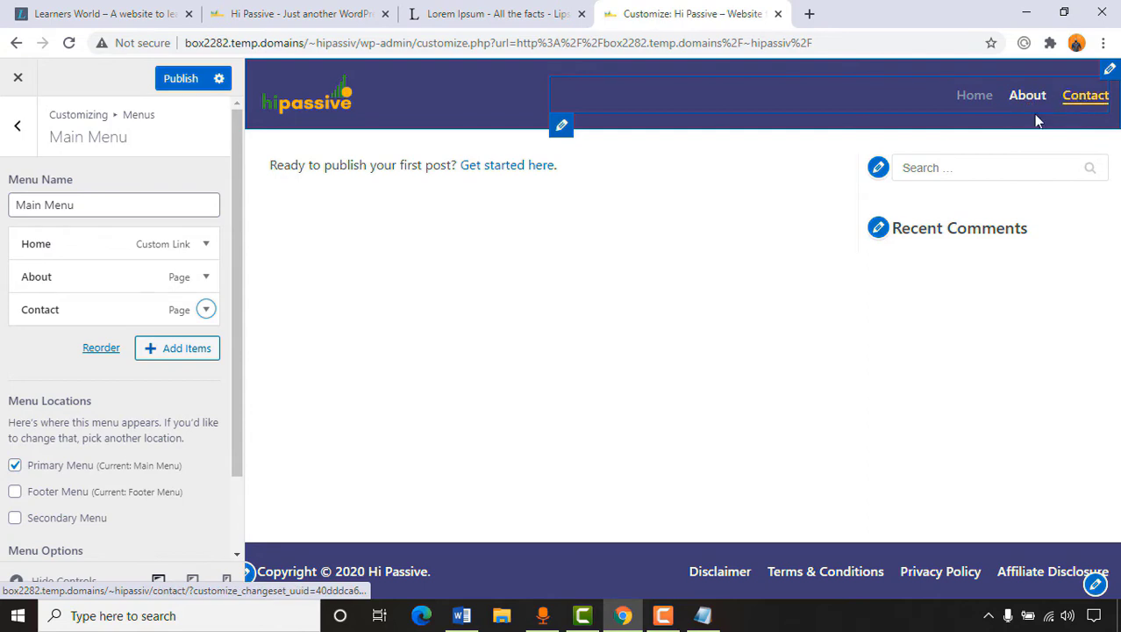
{"action": "left_click_drag", "start_coordinate": [48, 312], "coordinate": [70, 311]}
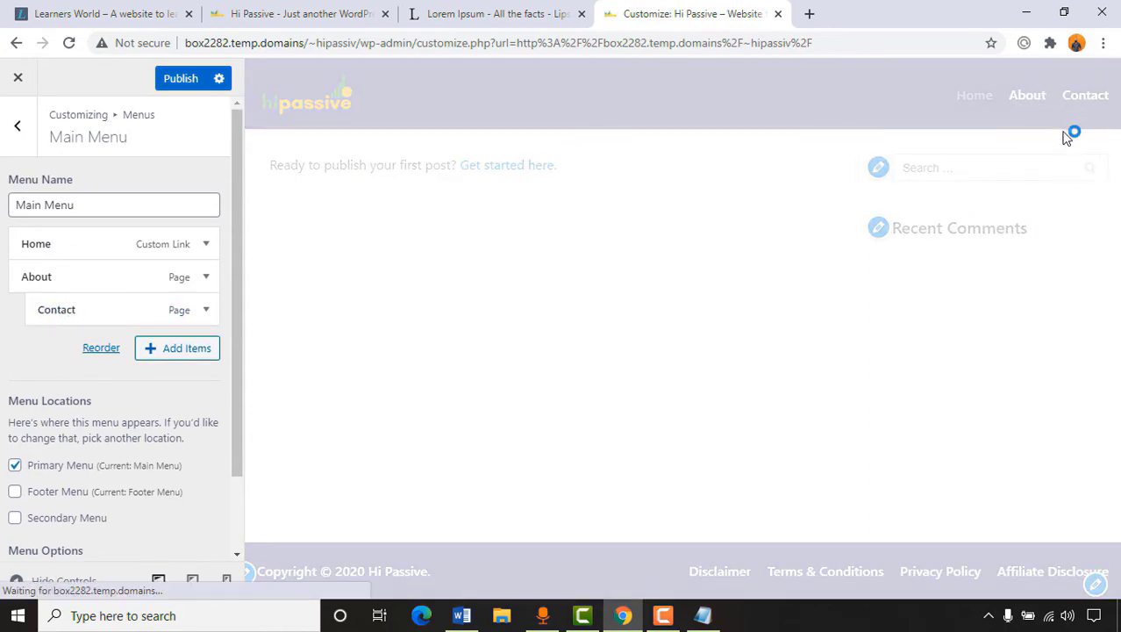
{"action": "mouse_move", "coordinate": [1083, 106]}
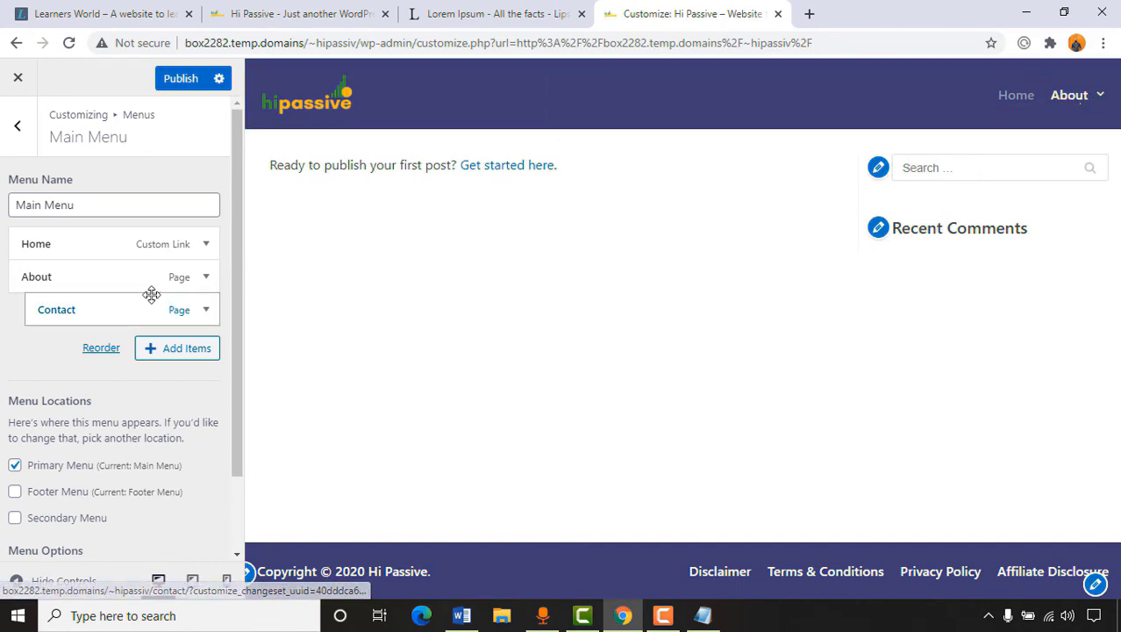
{"action": "left_click_drag", "start_coordinate": [108, 307], "coordinate": [99, 307]}
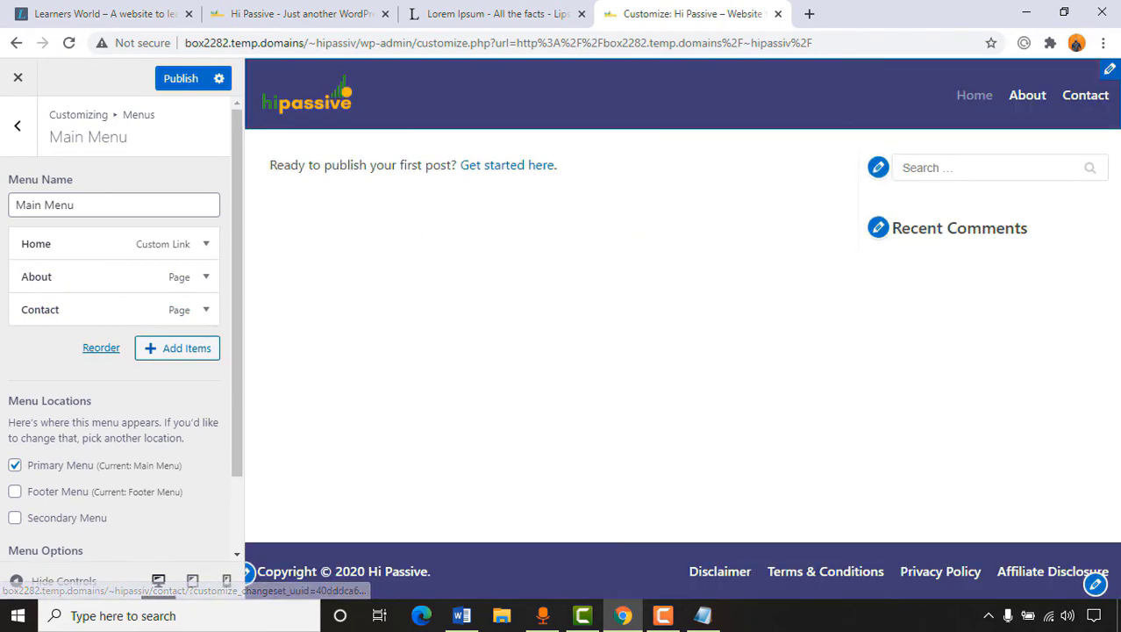
- Publish the reordered Main Menu and exit the Customizer to the posts list
{"action": "left_click", "coordinate": [180, 80]}
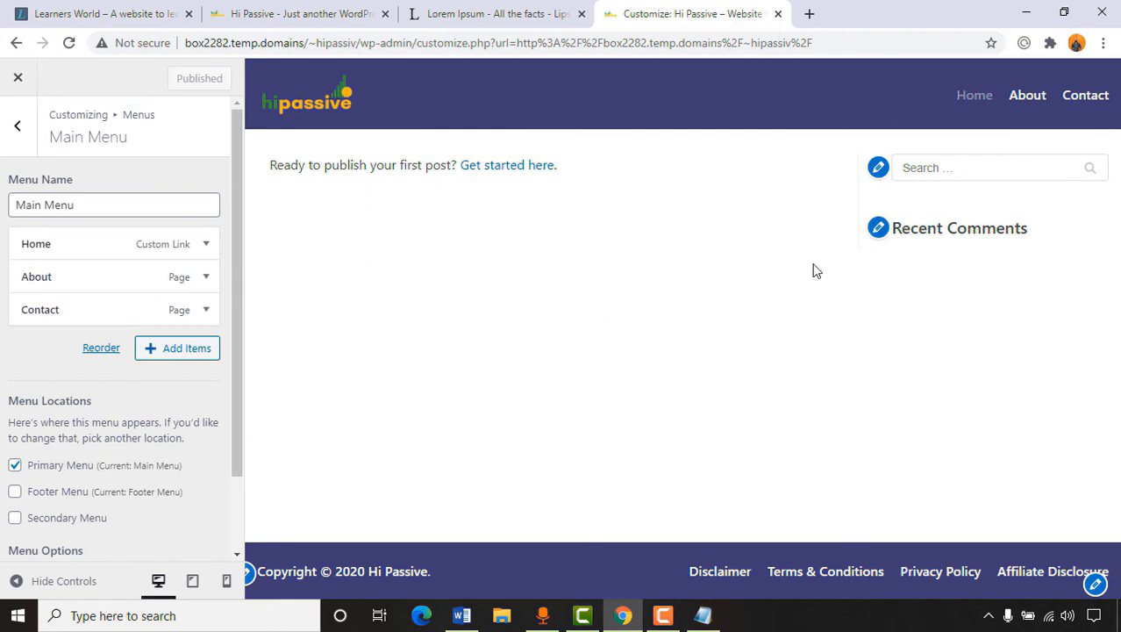
{"action": "left_click", "coordinate": [27, 145]}
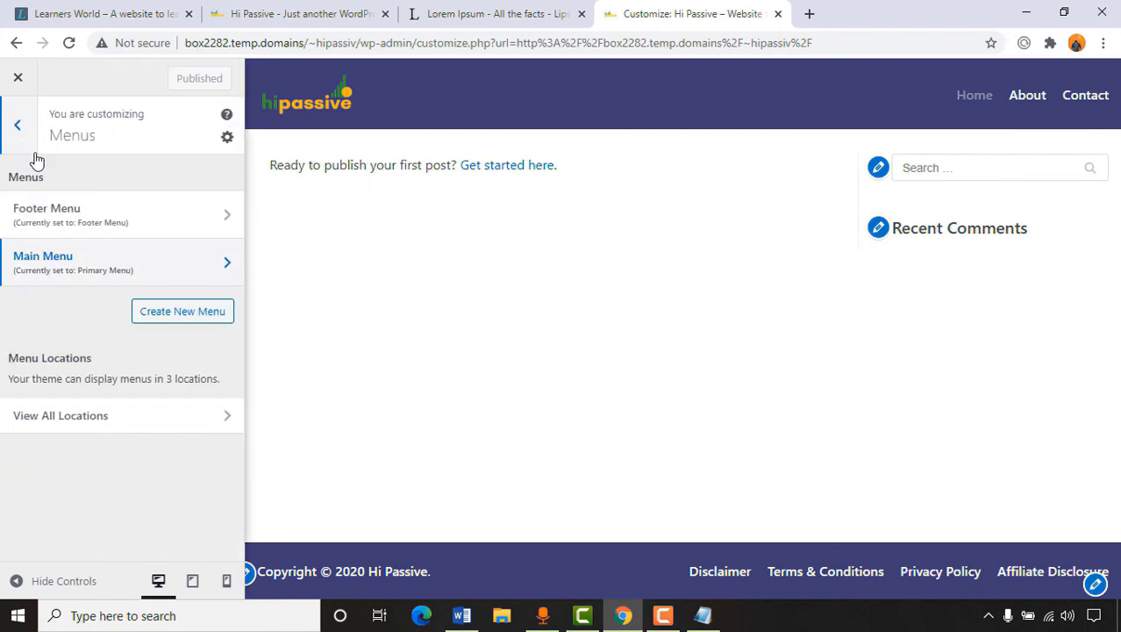
{"action": "left_click", "coordinate": [19, 136]}
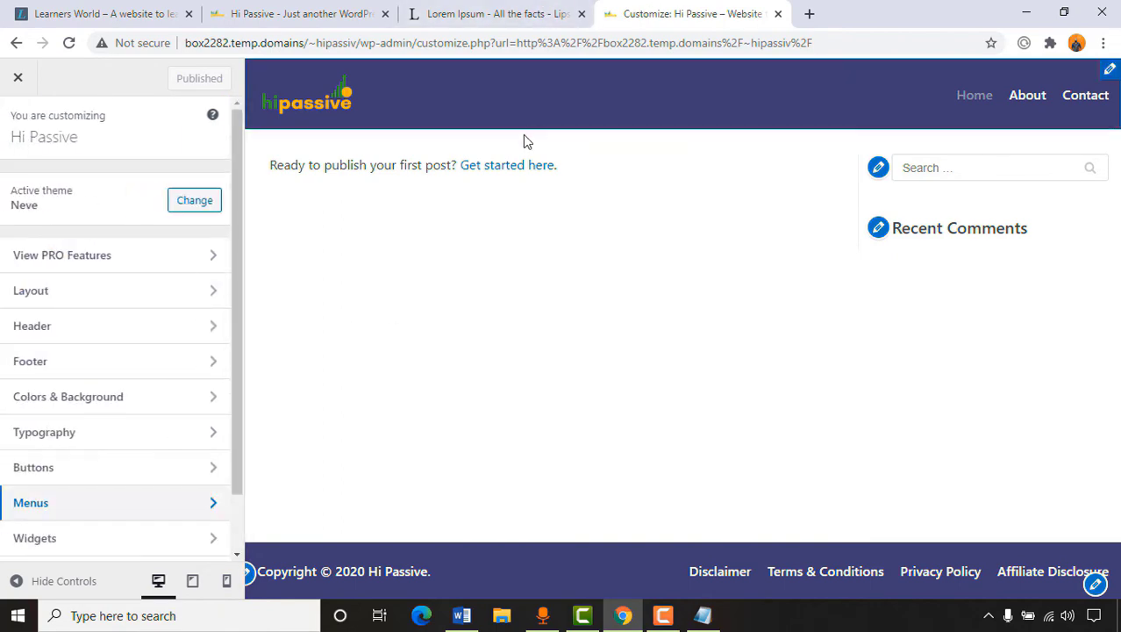
{"action": "left_click", "coordinate": [19, 80]}
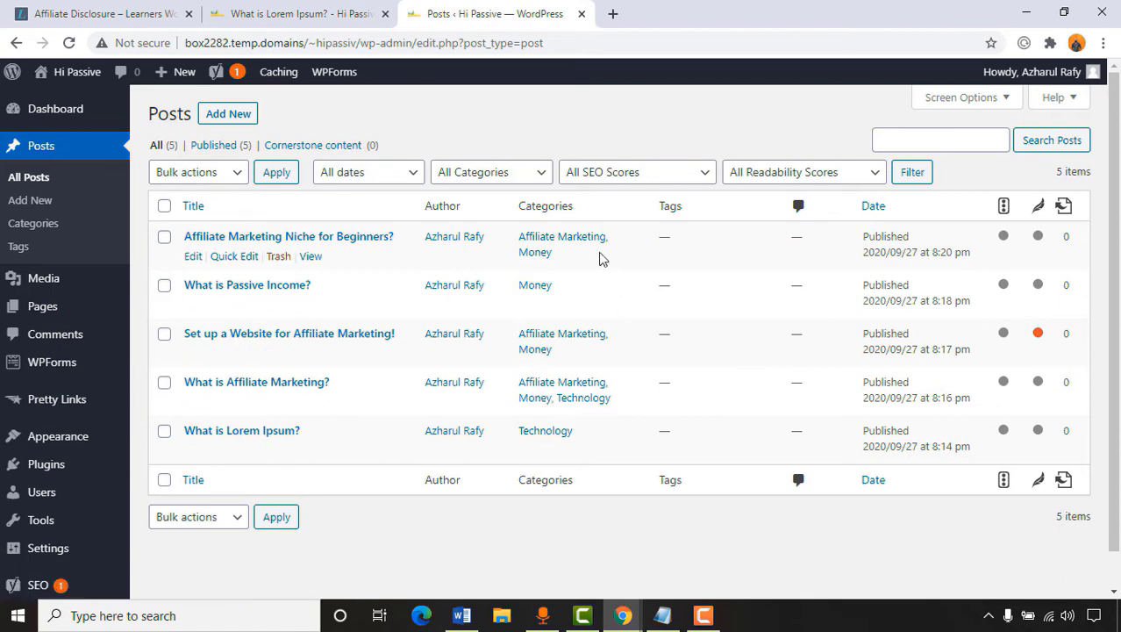
{"action": "left_click", "coordinate": [281, 11]}
{"action": "scroll", "coordinate": [783, 183], "scroll_direction": "up", "scroll_amount": 3}
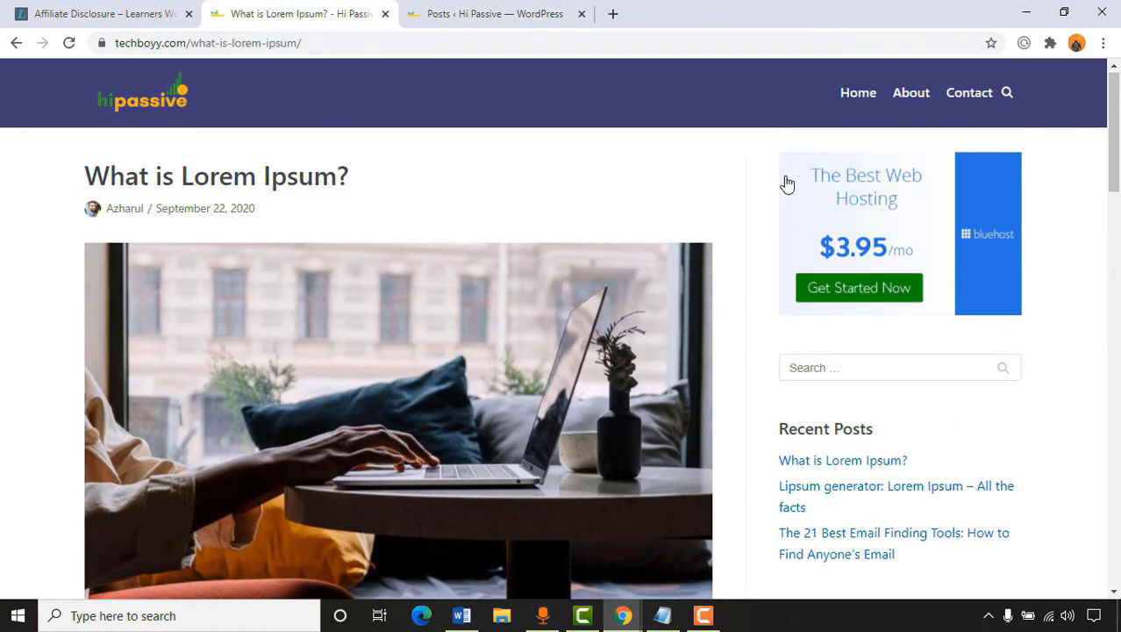
{"action": "left_click", "coordinate": [516, 7]}
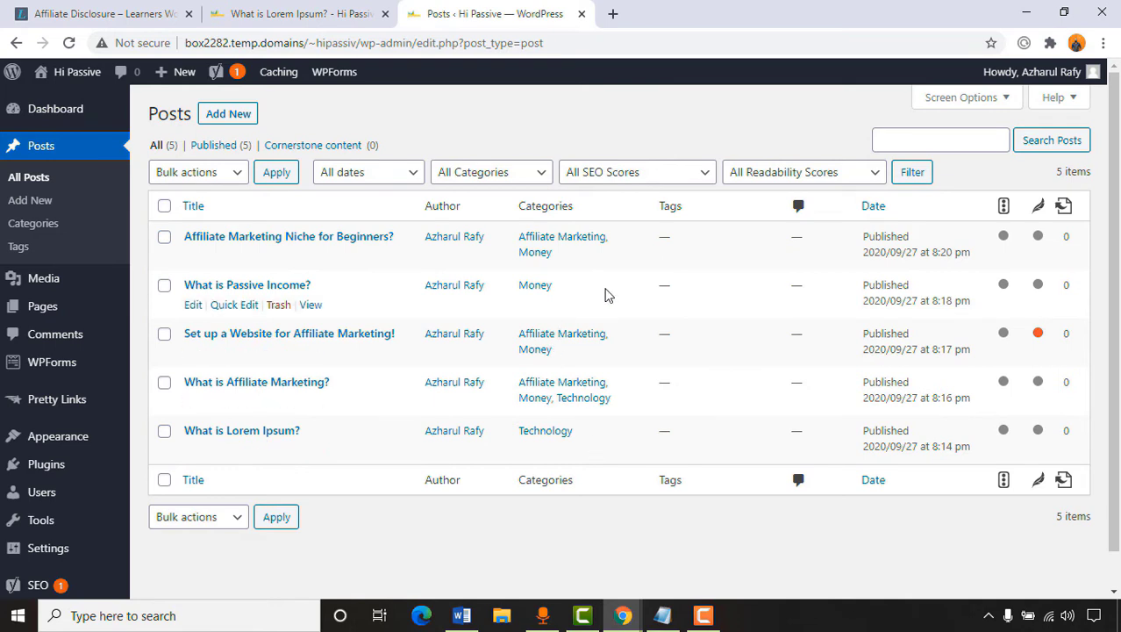
- Open the menu editor and add the Money category to the Footer Menu
{"action": "scroll", "coordinate": [70, 438], "scroll_direction": "down", "scroll_amount": 1}
{"action": "mouse_move", "coordinate": [58, 398]}
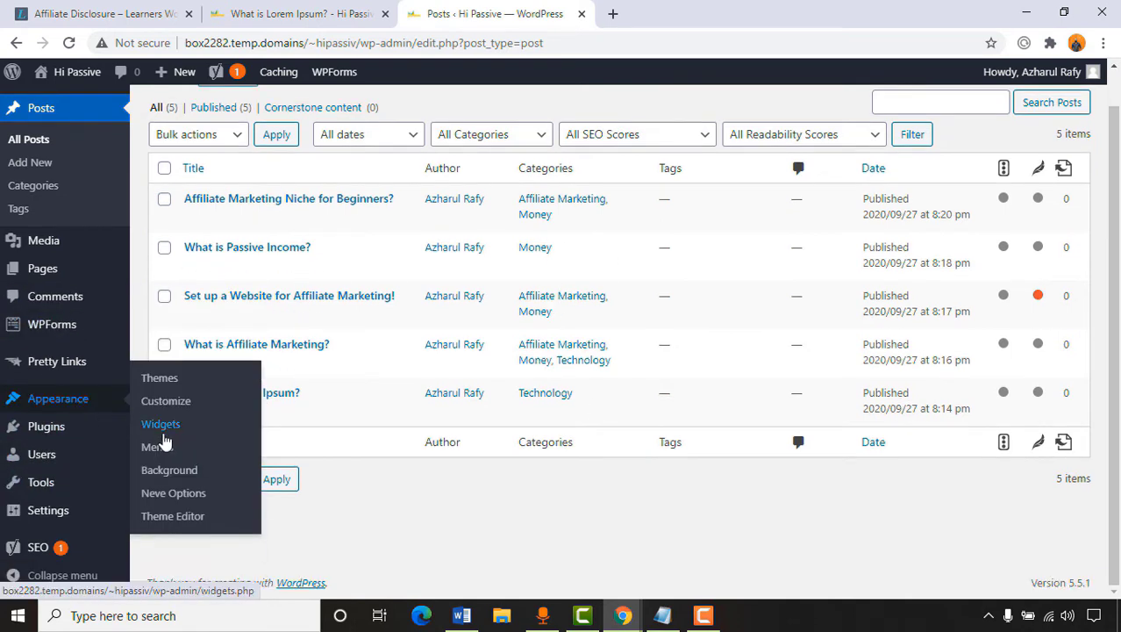
{"action": "left_click", "coordinate": [157, 449]}
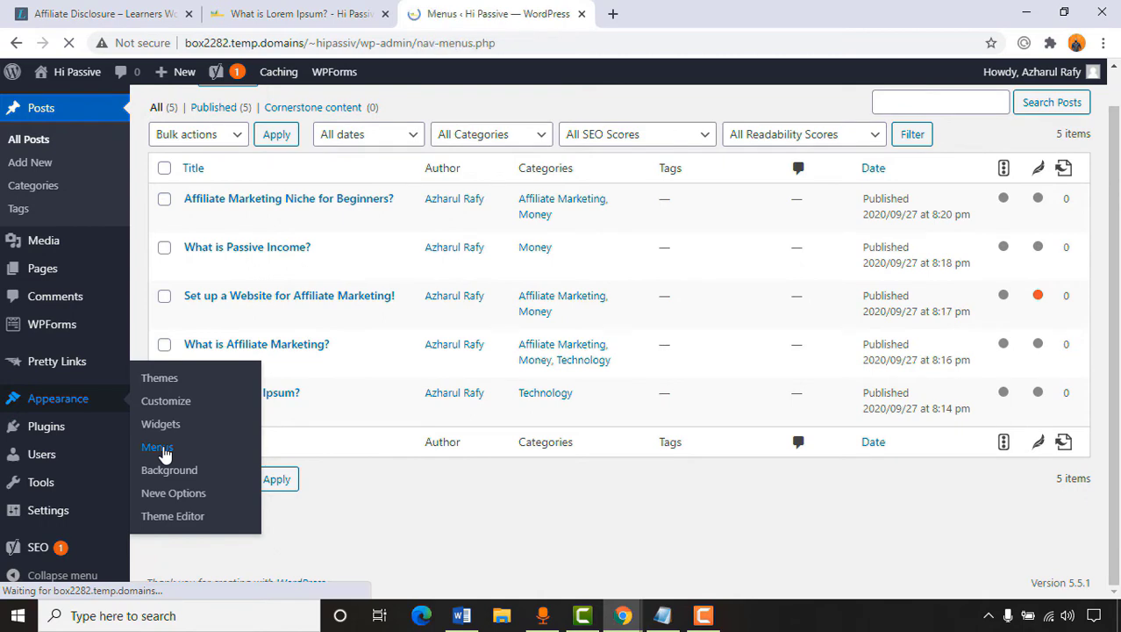
{"action": "scroll", "coordinate": [957, 281], "scroll_direction": "down", "scroll_amount": 1}
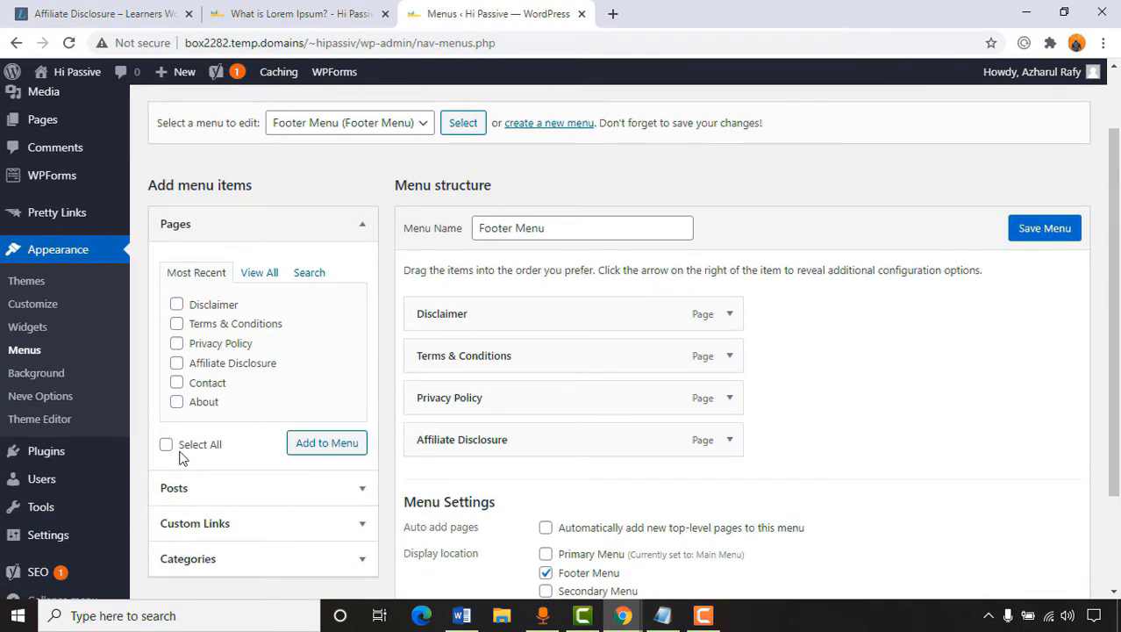
{"action": "scroll", "coordinate": [184, 452], "scroll_direction": "down", "scroll_amount": 1}
{"action": "left_click", "coordinate": [215, 478]}
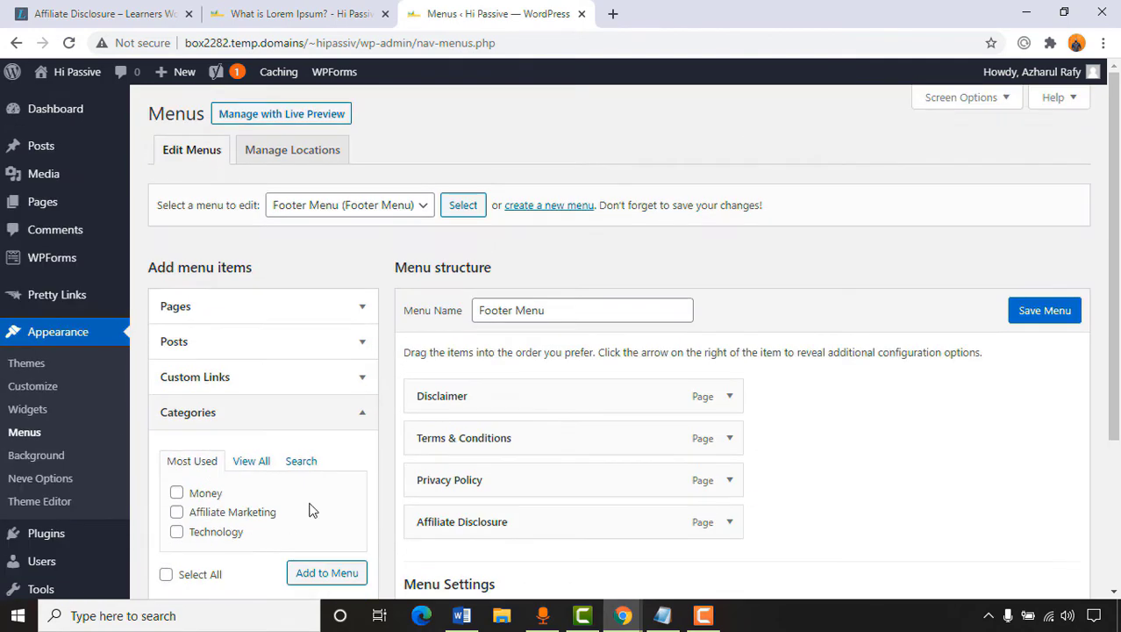
{"action": "scroll", "coordinate": [263, 492], "scroll_direction": "down", "scroll_amount": 1}
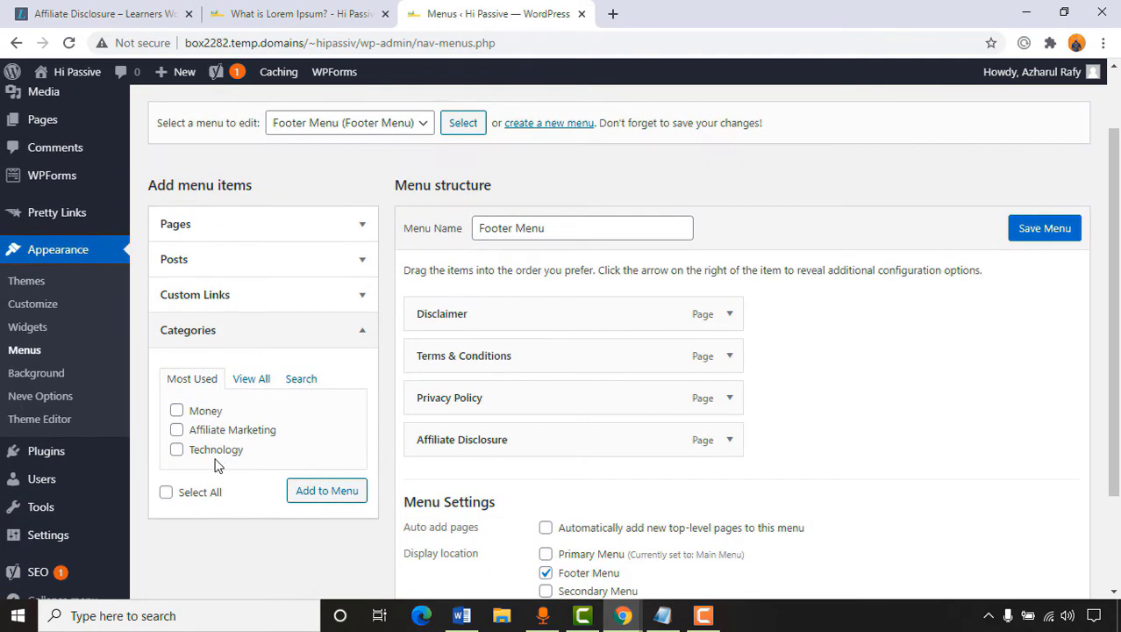
{"action": "left_click", "coordinate": [198, 417]}
{"action": "left_click", "coordinate": [324, 493]}
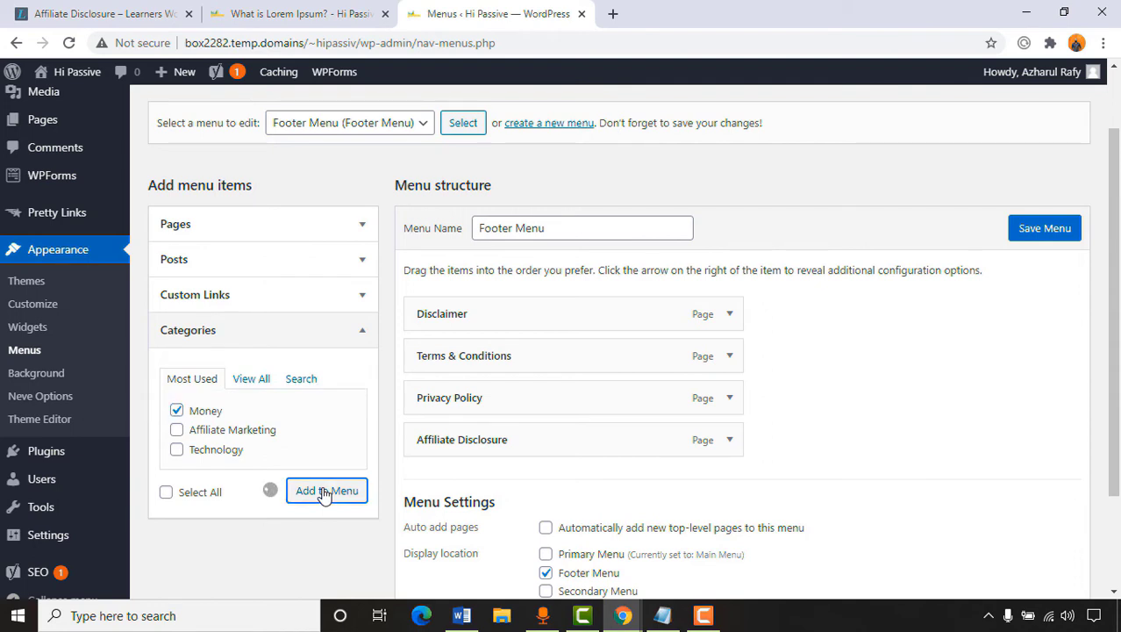
- Remove the Money item again, leaving the four page links
{"action": "scroll", "coordinate": [667, 351], "scroll_direction": "down", "scroll_amount": 2}
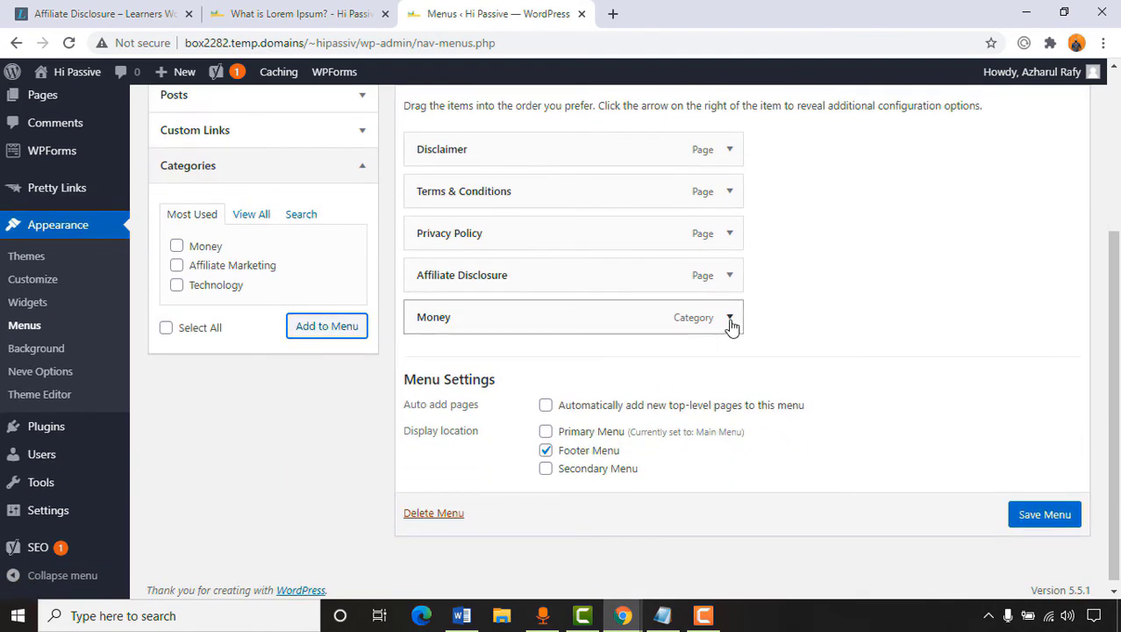
{"action": "left_click", "coordinate": [730, 319]}
{"action": "left_click", "coordinate": [433, 468]}
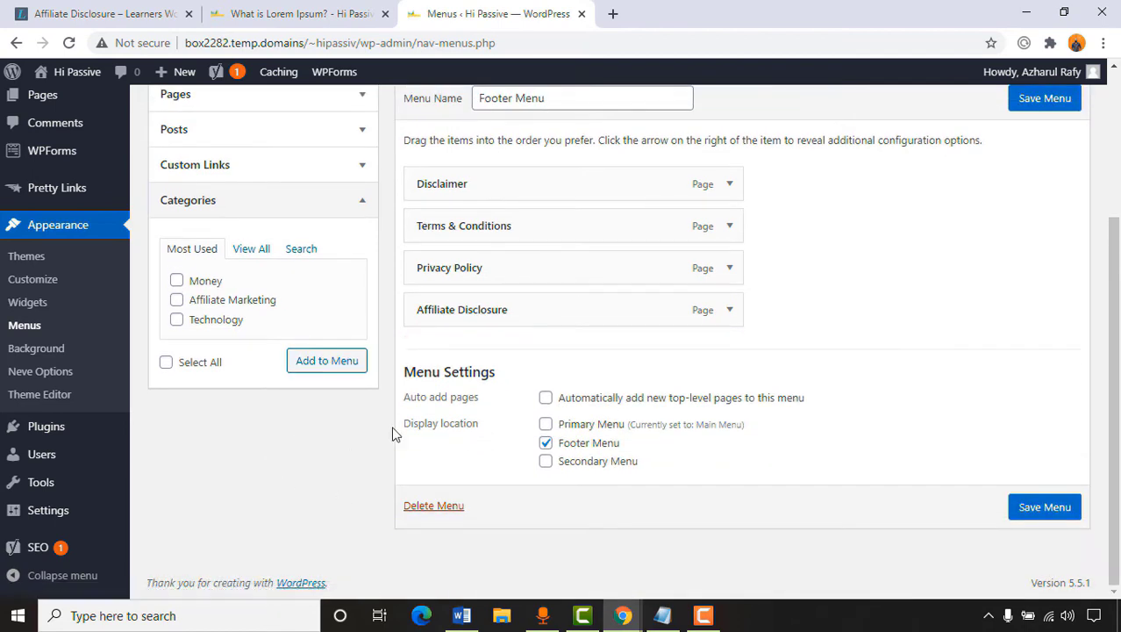
{"action": "scroll", "coordinate": [393, 433], "scroll_direction": "up", "scroll_amount": 3}
- Load the Main Menu for editing, leaving the current menu screen
{"action": "left_click", "coordinate": [384, 207]}
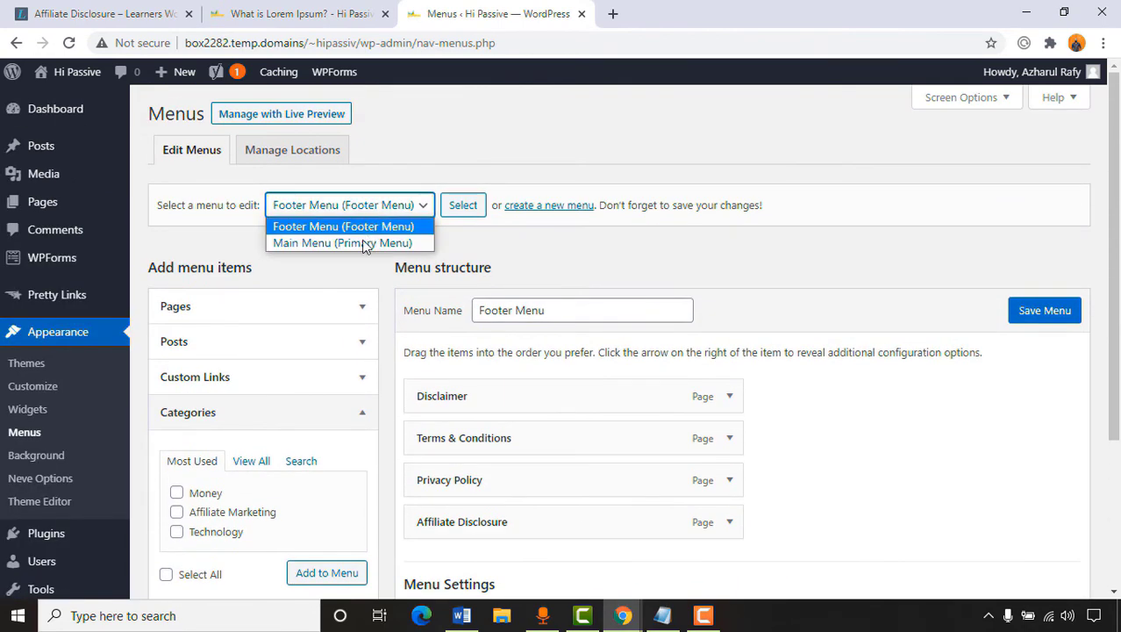
{"action": "left_click", "coordinate": [363, 244]}
{"action": "left_click", "coordinate": [460, 213]}
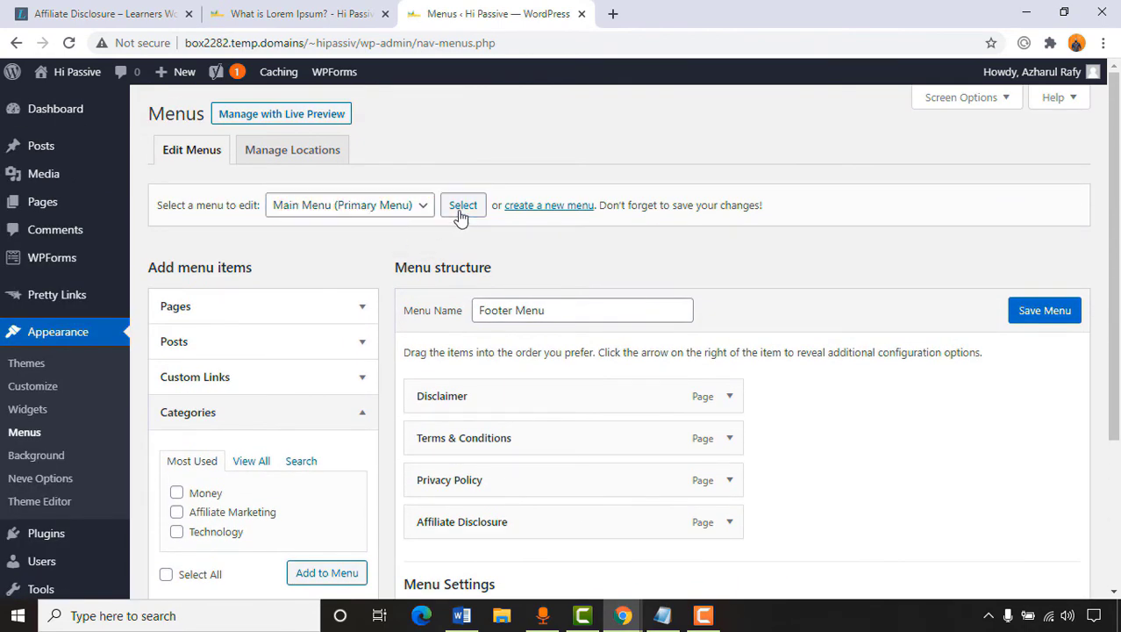
{"action": "left_click", "coordinate": [622, 138]}
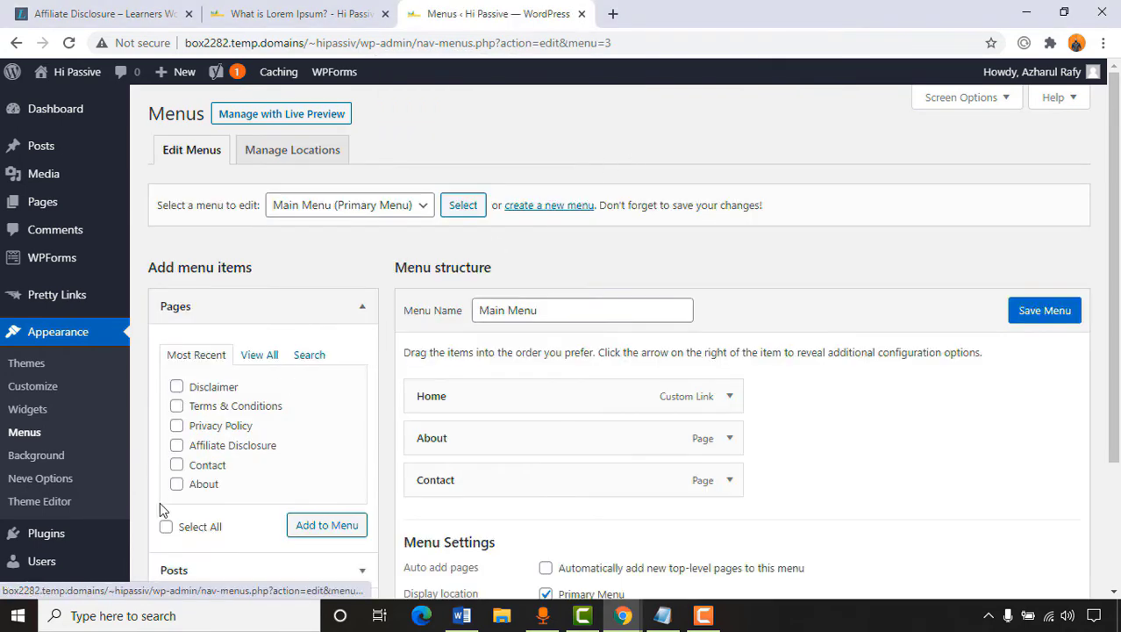
- Add the Money and Affiliate Marketing categories to the Main Menu
{"action": "scroll", "coordinate": [161, 504], "scroll_direction": "down", "scroll_amount": 3}
{"action": "left_click", "coordinate": [234, 483]}
{"action": "scroll", "coordinate": [300, 553], "scroll_direction": "up", "scroll_amount": 2}
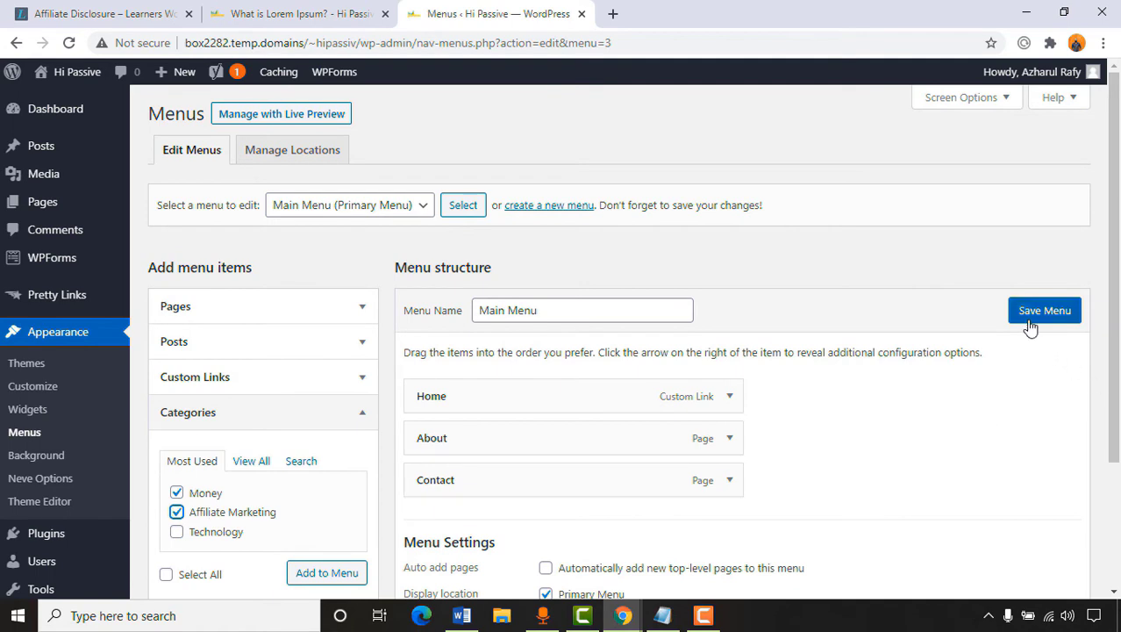
{"action": "scroll", "coordinate": [331, 503], "scroll_direction": "down", "scroll_amount": 1}
{"action": "left_click", "coordinate": [331, 500]}
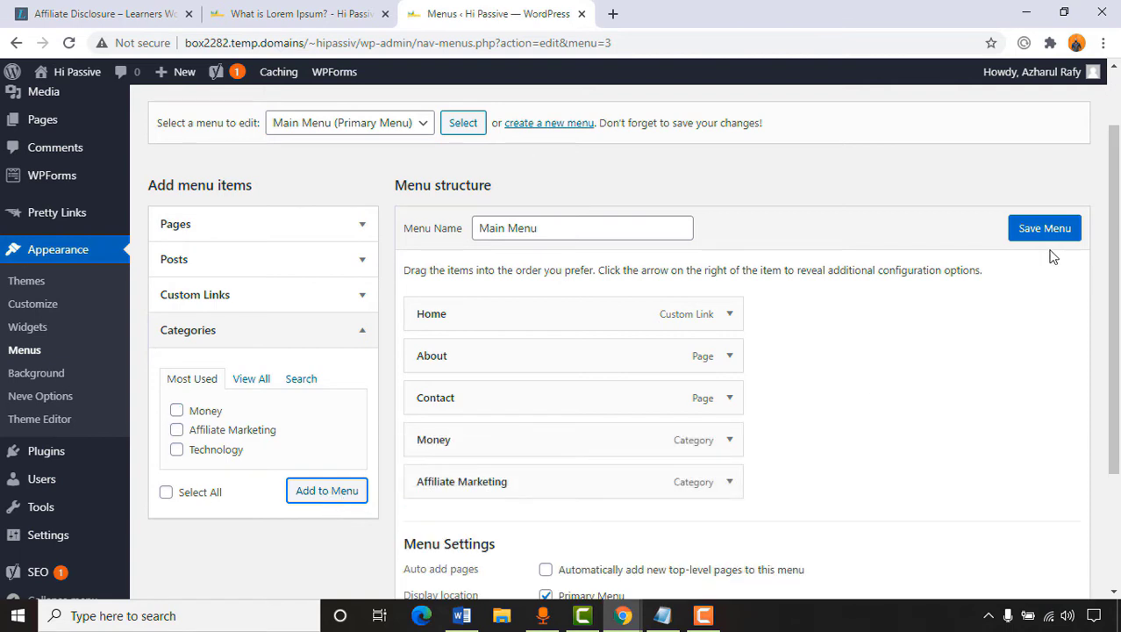
- Place both categories below About as top-level items and save the menu
{"action": "left_click_drag", "start_coordinate": [501, 452], "coordinate": [509, 373]}
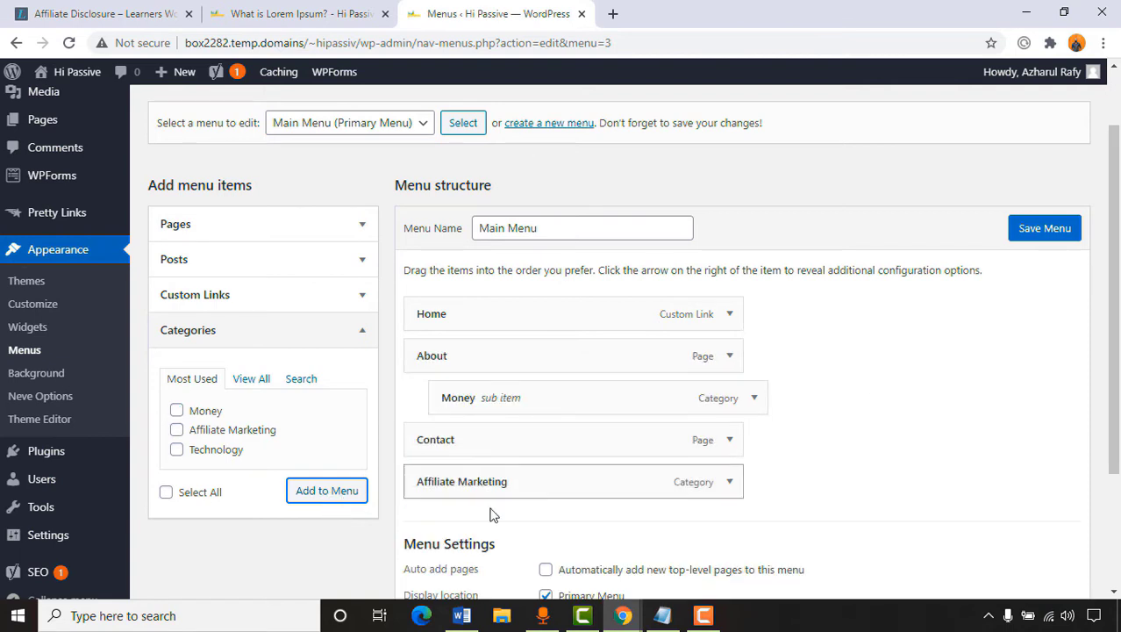
{"action": "left_click_drag", "start_coordinate": [475, 491], "coordinate": [497, 415]}
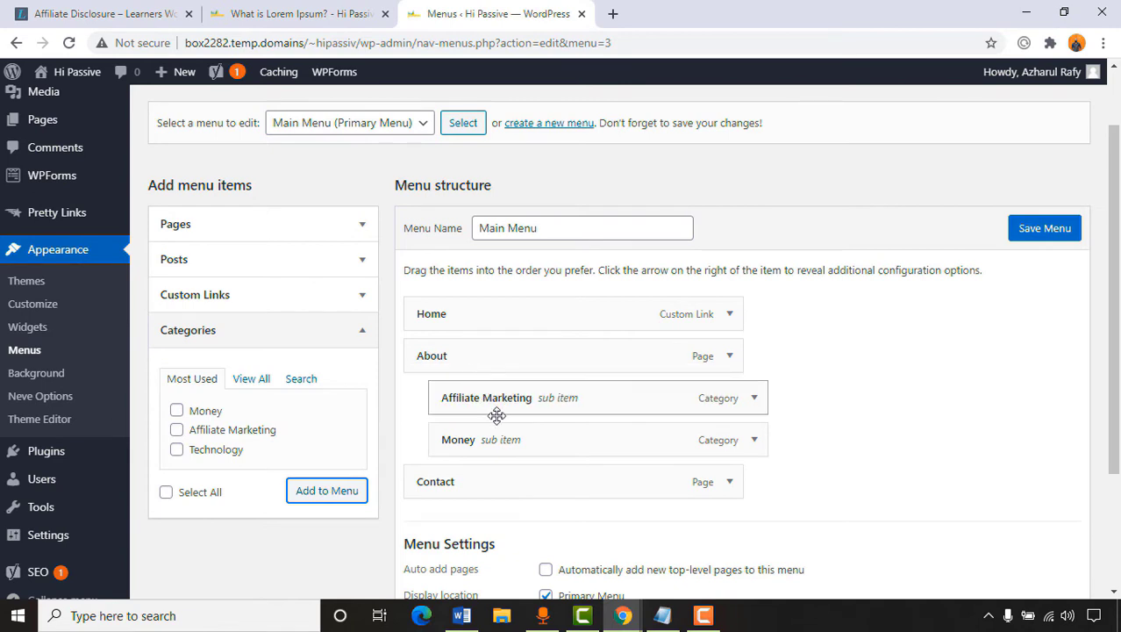
{"action": "left_click_drag", "start_coordinate": [450, 358], "coordinate": [452, 358]}
{"action": "mouse_move", "coordinate": [480, 397]}
{"action": "left_mouse_down"}
{"action": "mouse_move", "coordinate": [446, 396]}
{"action": "mouse_move", "coordinate": [480, 399]}
{"action": "mouse_move", "coordinate": [438, 434]}
{"action": "mouse_move", "coordinate": [473, 401]}
{"action": "left_mouse_up"}
{"action": "scroll", "coordinate": [506, 398], "scroll_direction": "down", "scroll_amount": 1}
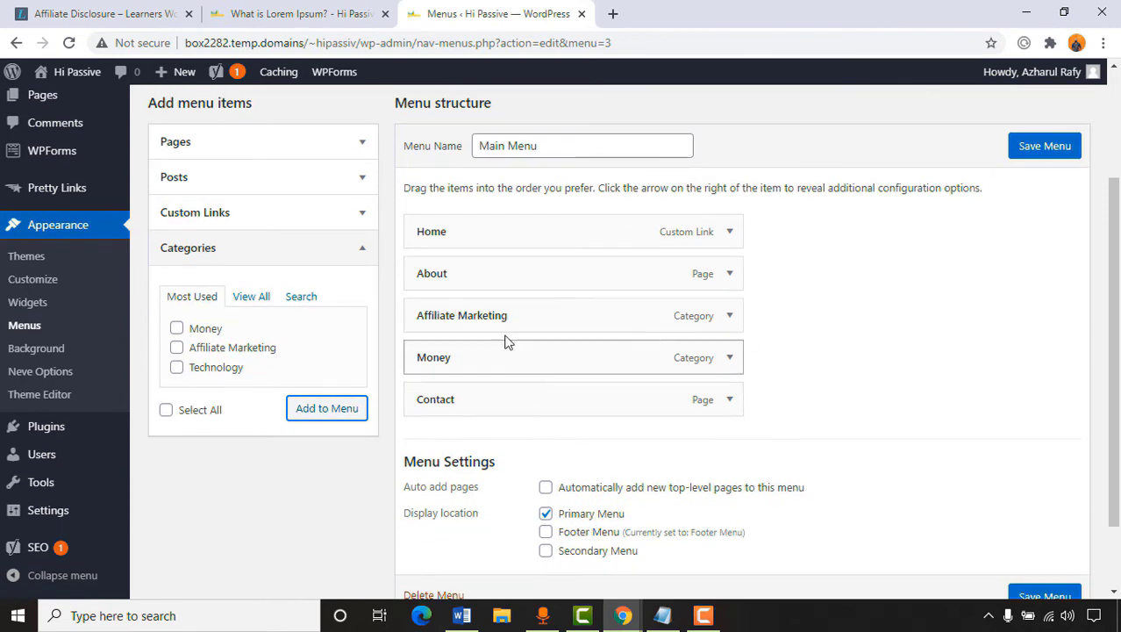
{"action": "left_click", "coordinate": [1046, 148]}
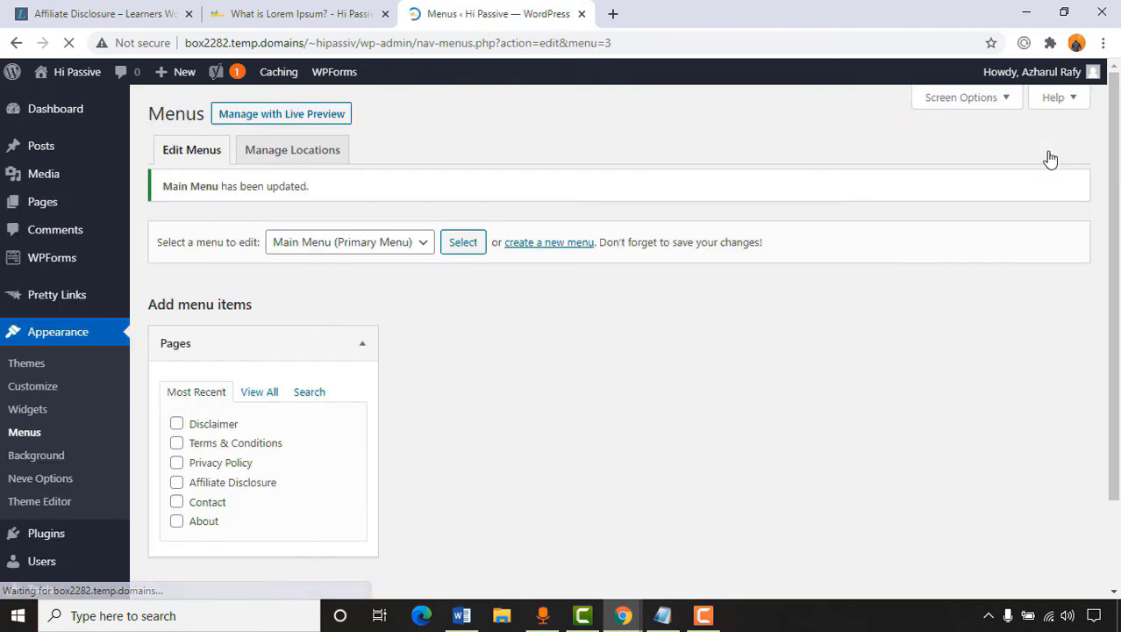
- Open the live site in a new tab and browse the Affiliate Marketing category archive
{"action": "mouse_move", "coordinate": [70, 72]}
{"action": "right_click", "coordinate": [59, 100]}
{"action": "left_click", "coordinate": [133, 107]}
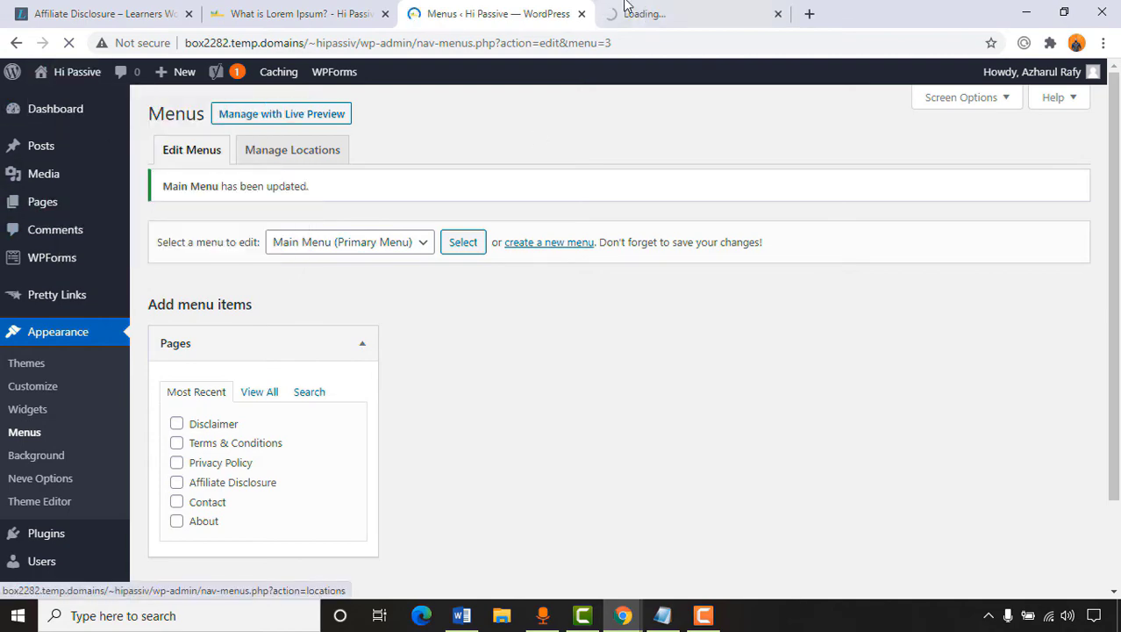
{"action": "left_click", "coordinate": [676, 14]}
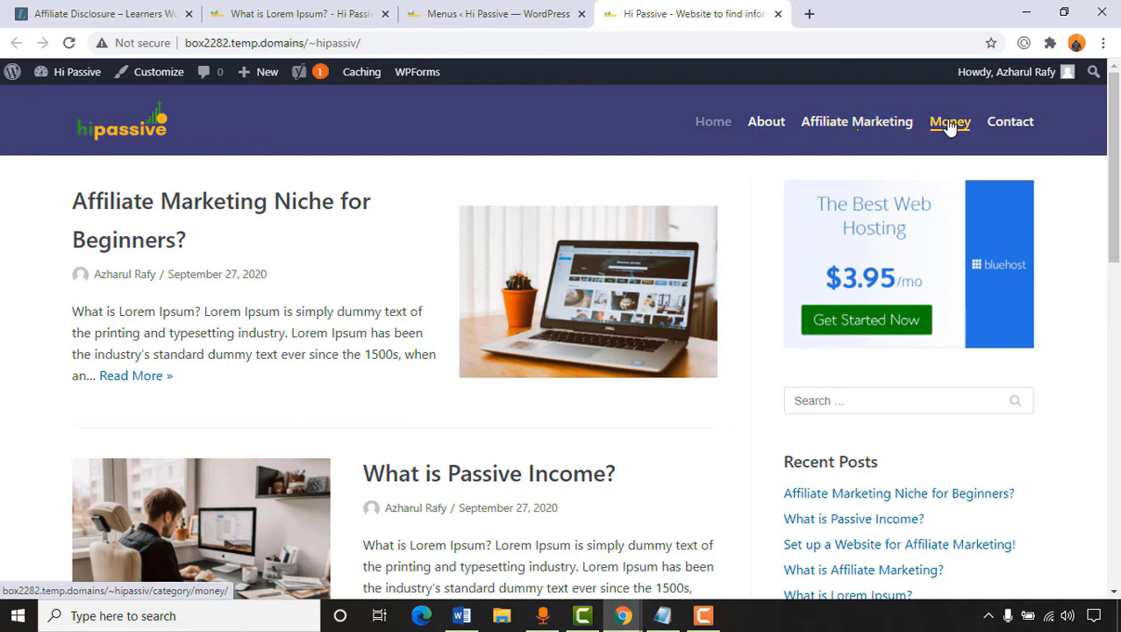
{"action": "left_click", "coordinate": [862, 133]}
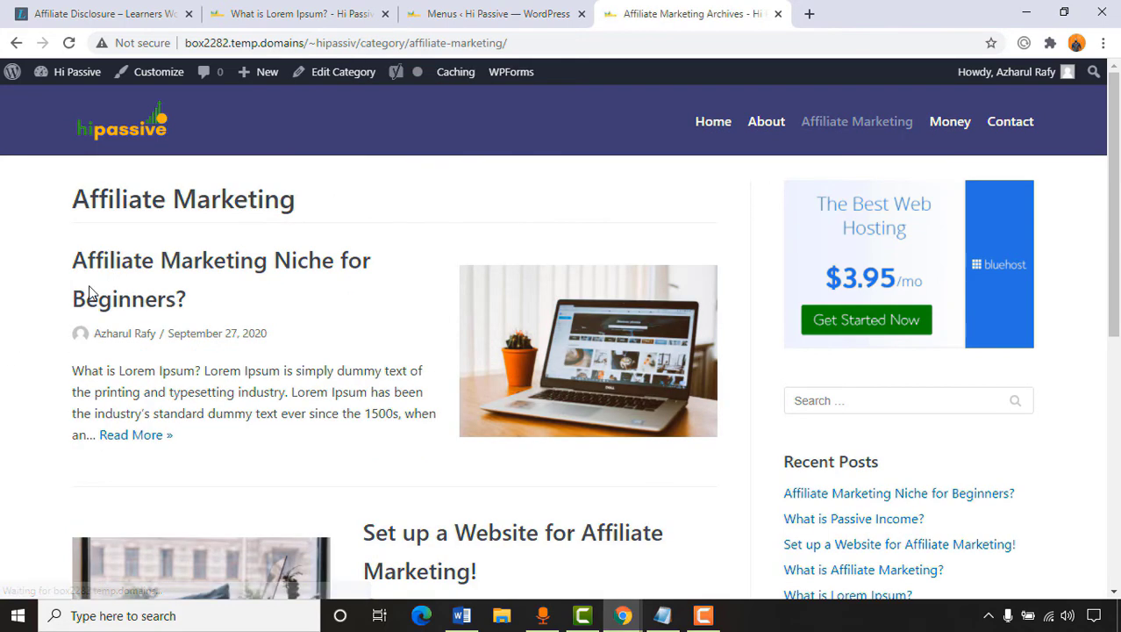
{"action": "scroll", "coordinate": [503, 336], "scroll_direction": "down", "scroll_amount": 6}
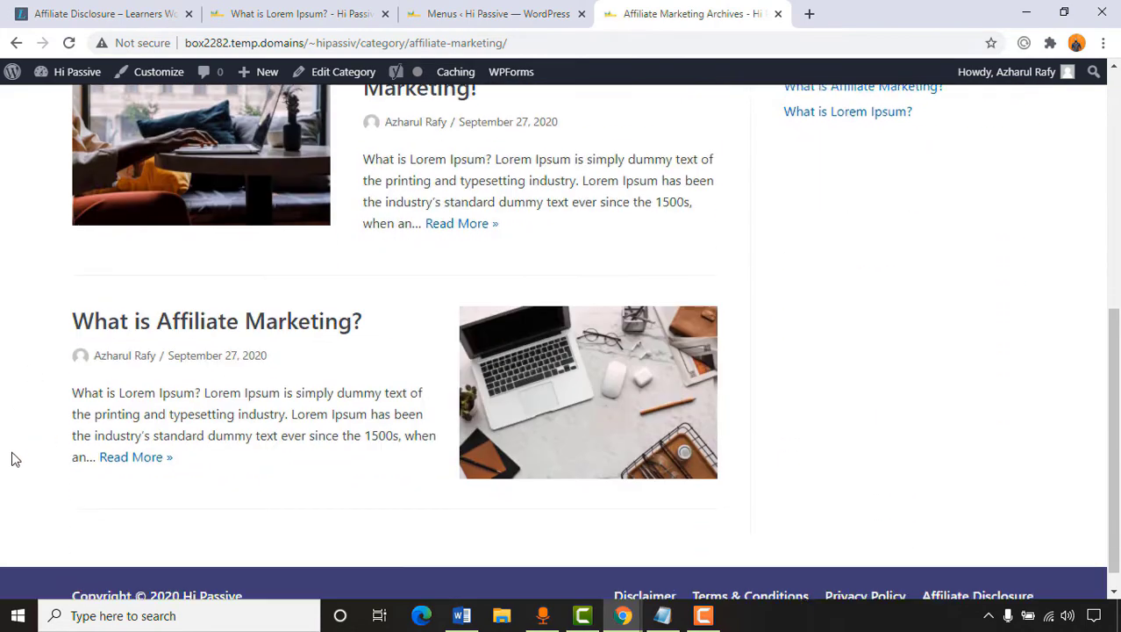
{"action": "scroll", "coordinate": [92, 439], "scroll_direction": "up", "scroll_amount": 2}
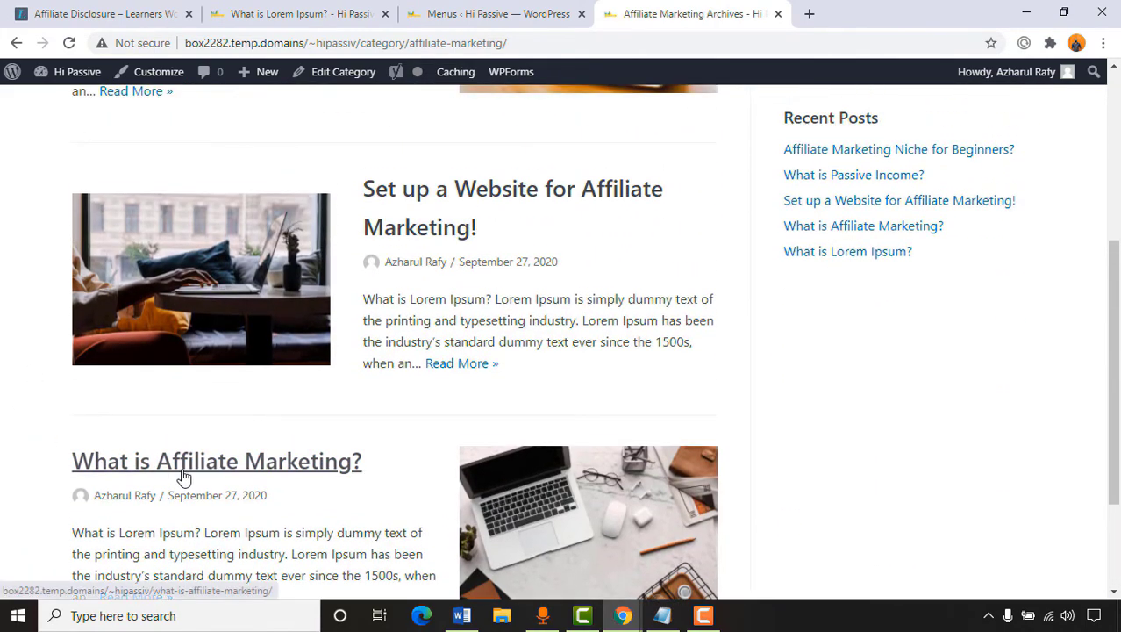
{"action": "scroll", "coordinate": [352, 407], "scroll_direction": "up", "scroll_amount": 2}
{"action": "scroll", "coordinate": [377, 378], "scroll_direction": "up", "scroll_amount": 2}
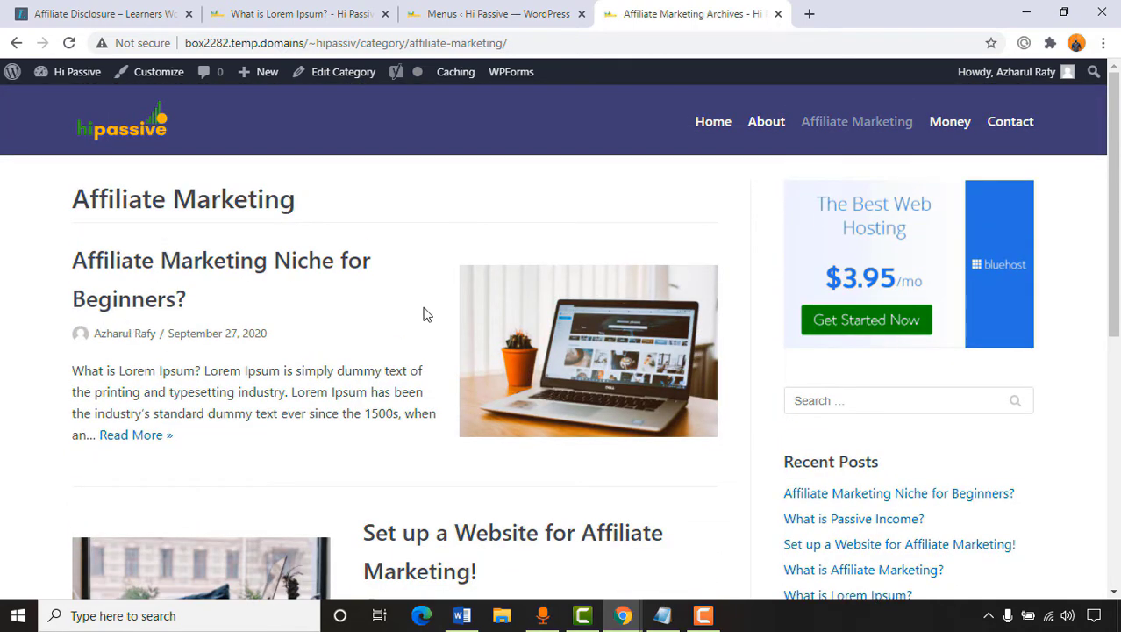
- Open the Money category archive and scroll through its posts
{"action": "left_click", "coordinate": [961, 129]}
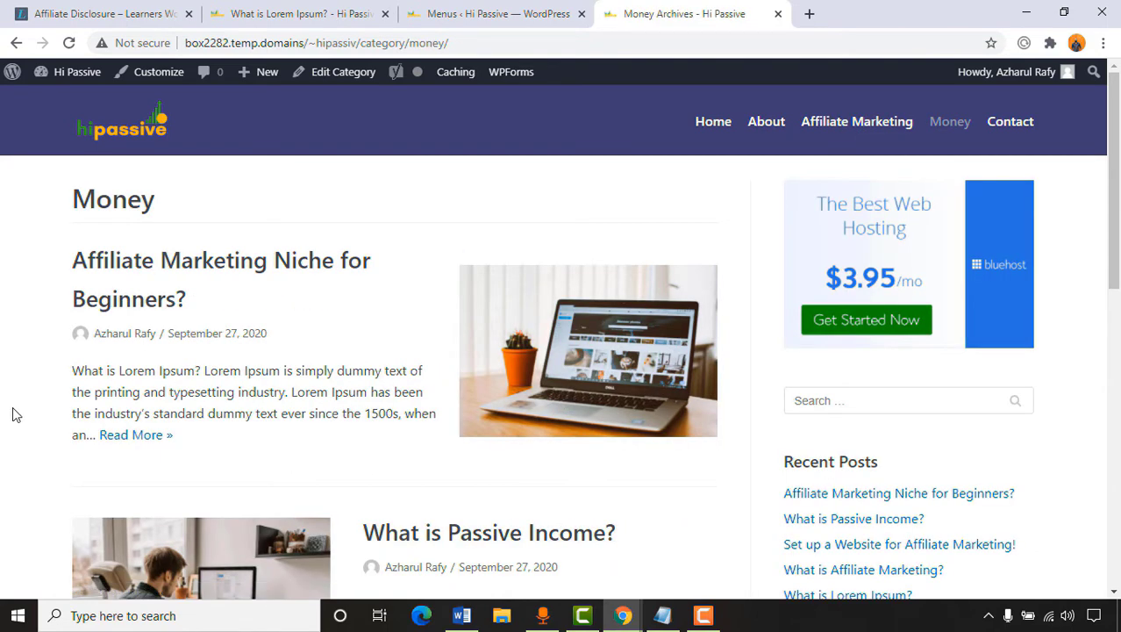
{"action": "scroll", "coordinate": [438, 393], "scroll_direction": "down", "scroll_amount": 2}
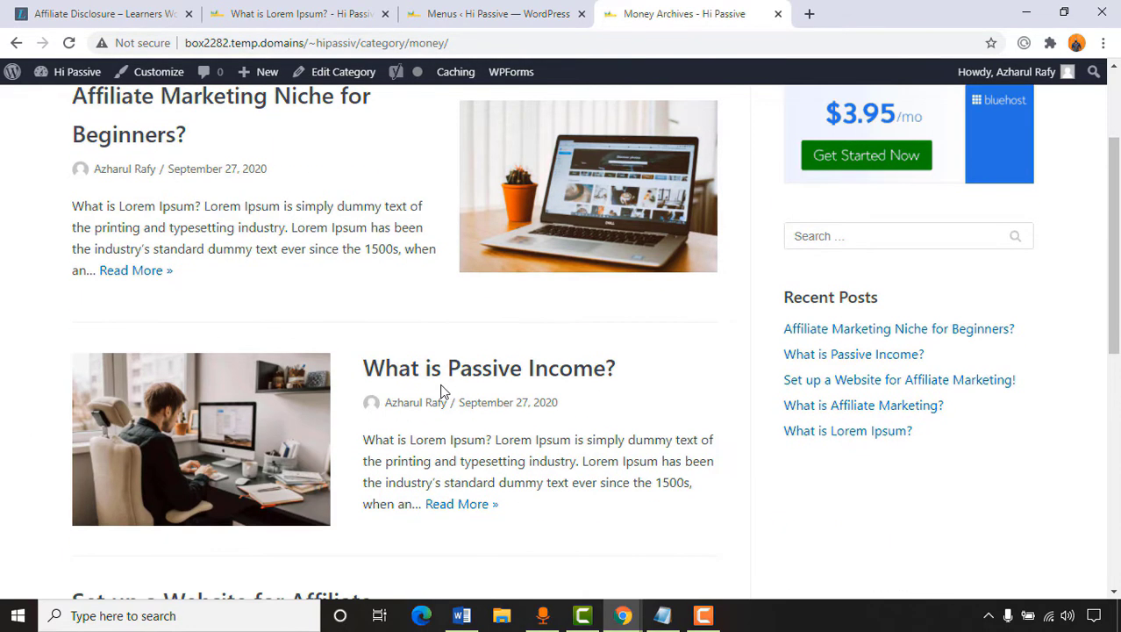
{"action": "scroll", "coordinate": [626, 367], "scroll_direction": "down", "scroll_amount": 4}
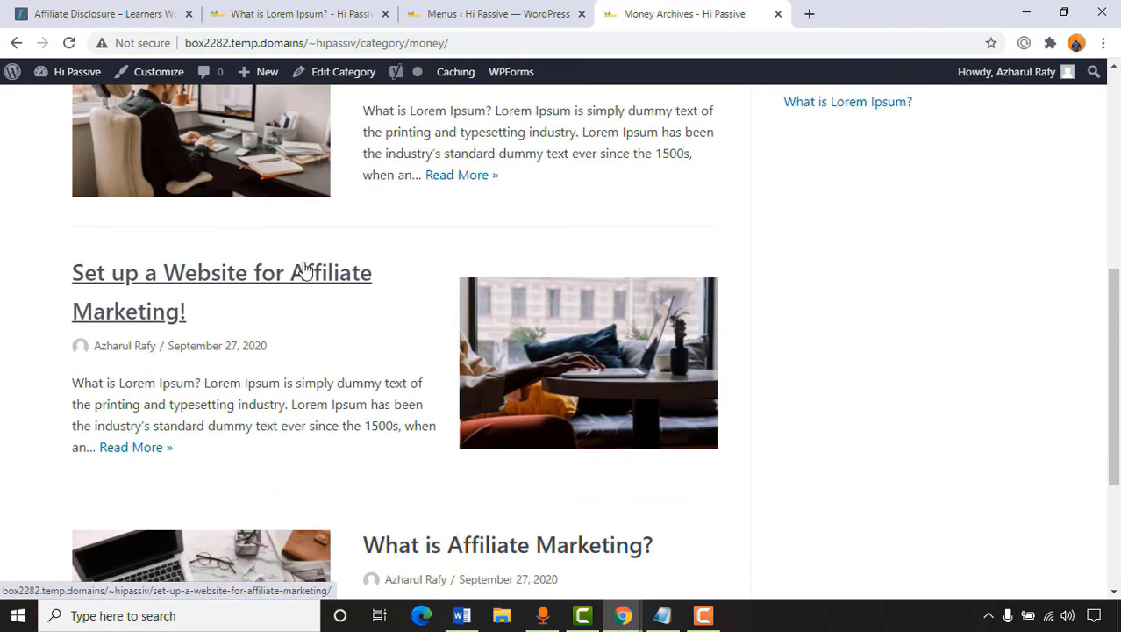
{"action": "scroll", "coordinate": [583, 392], "scroll_direction": "down", "scroll_amount": 3}
{"action": "scroll", "coordinate": [961, 350], "scroll_direction": "up", "scroll_amount": 10}
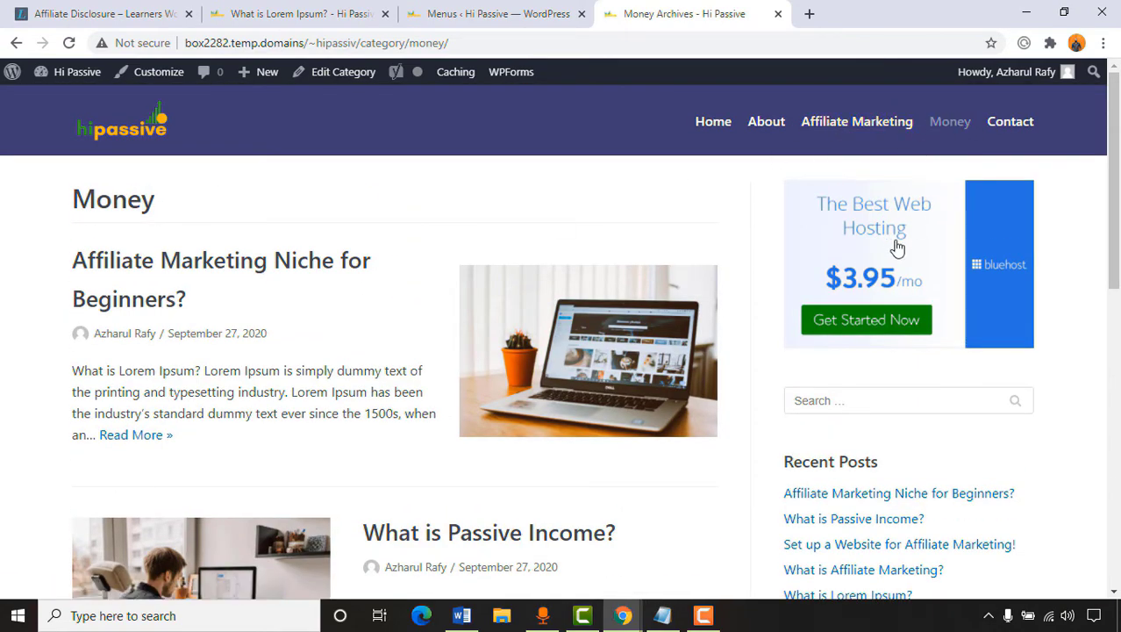
{"action": "scroll", "coordinate": [220, 317], "scroll_direction": "down", "scroll_amount": 3}
{"action": "scroll", "coordinate": [346, 310], "scroll_direction": "up", "scroll_amount": 3}
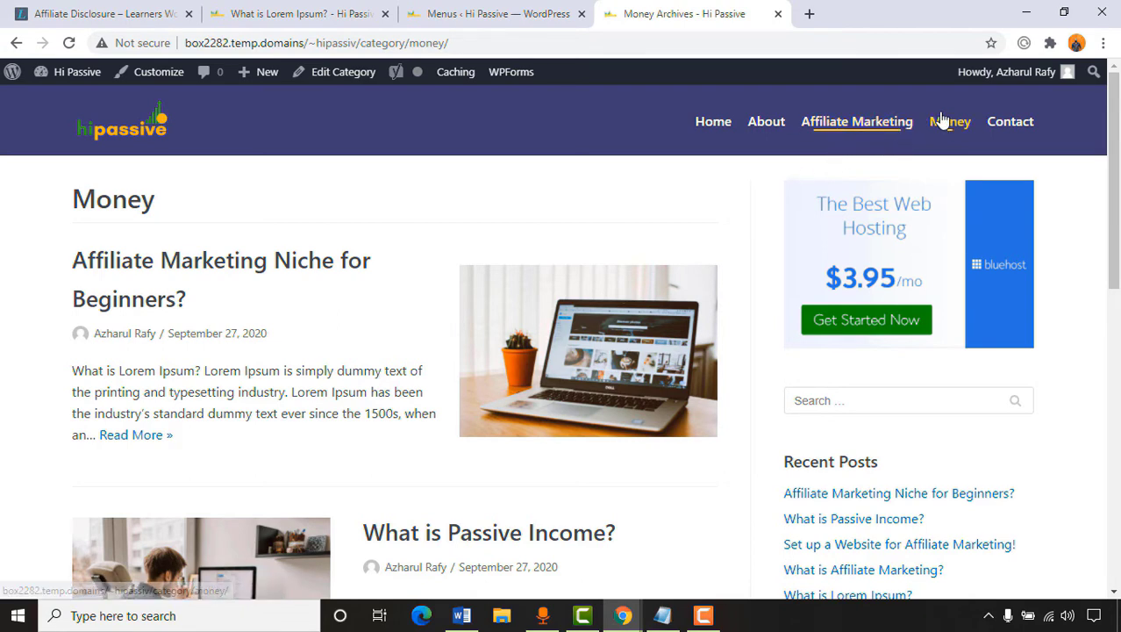
- Nest Affiliate Marketing under Money in the Main Menu and save it
{"action": "left_click", "coordinate": [491, 14]}
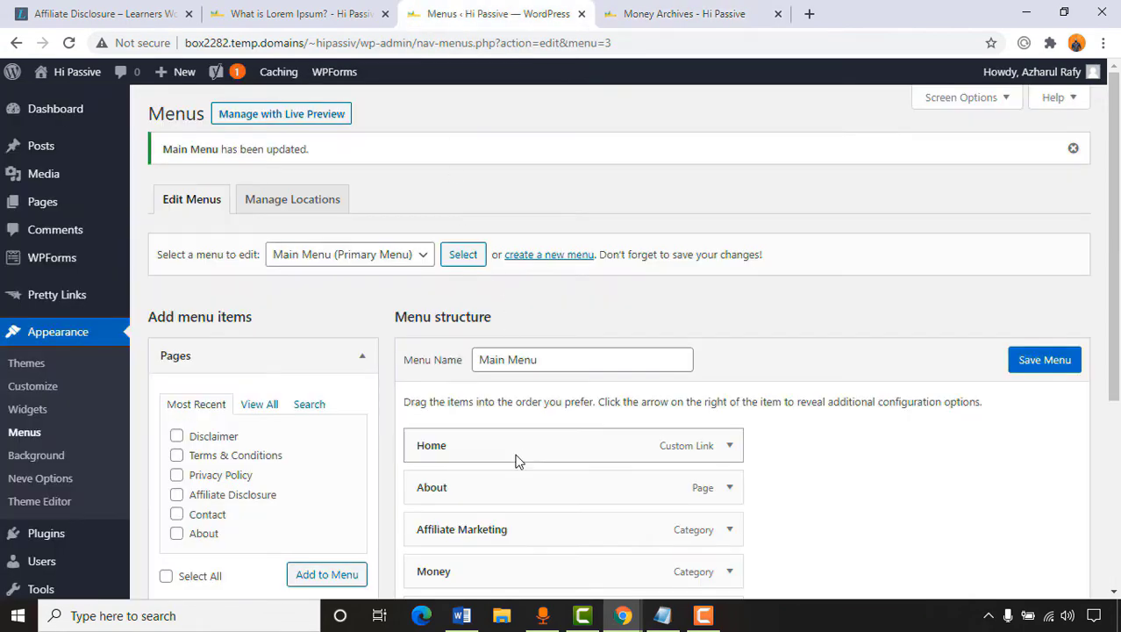
{"action": "scroll", "coordinate": [518, 460], "scroll_direction": "down", "scroll_amount": 2}
{"action": "left_click_drag", "start_coordinate": [473, 360], "coordinate": [504, 400]}
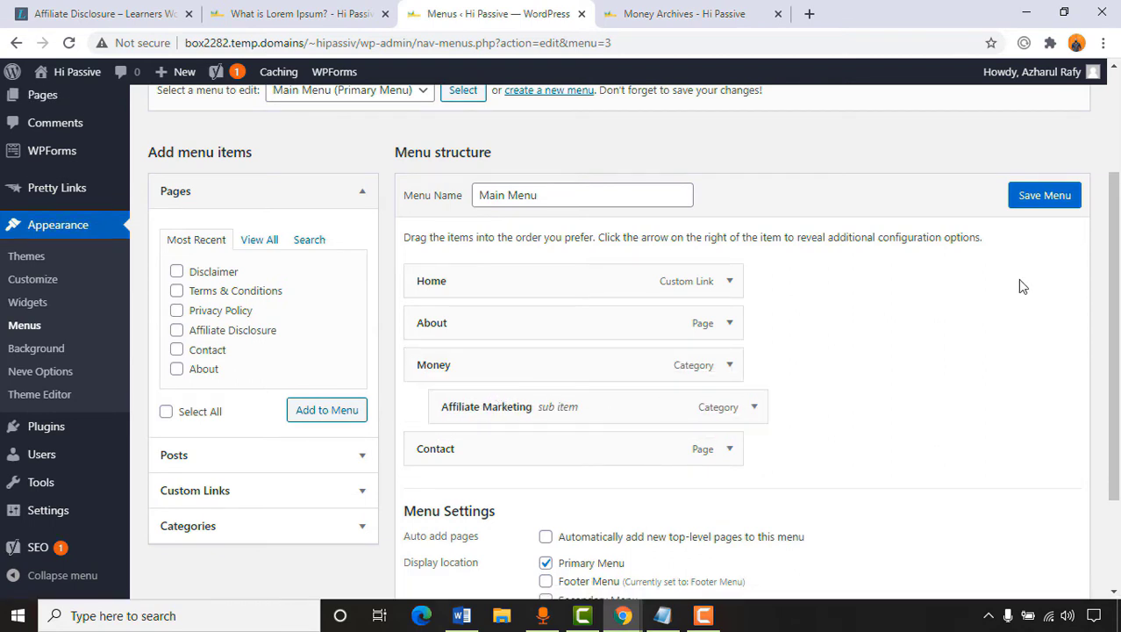
{"action": "left_click", "coordinate": [1047, 196]}
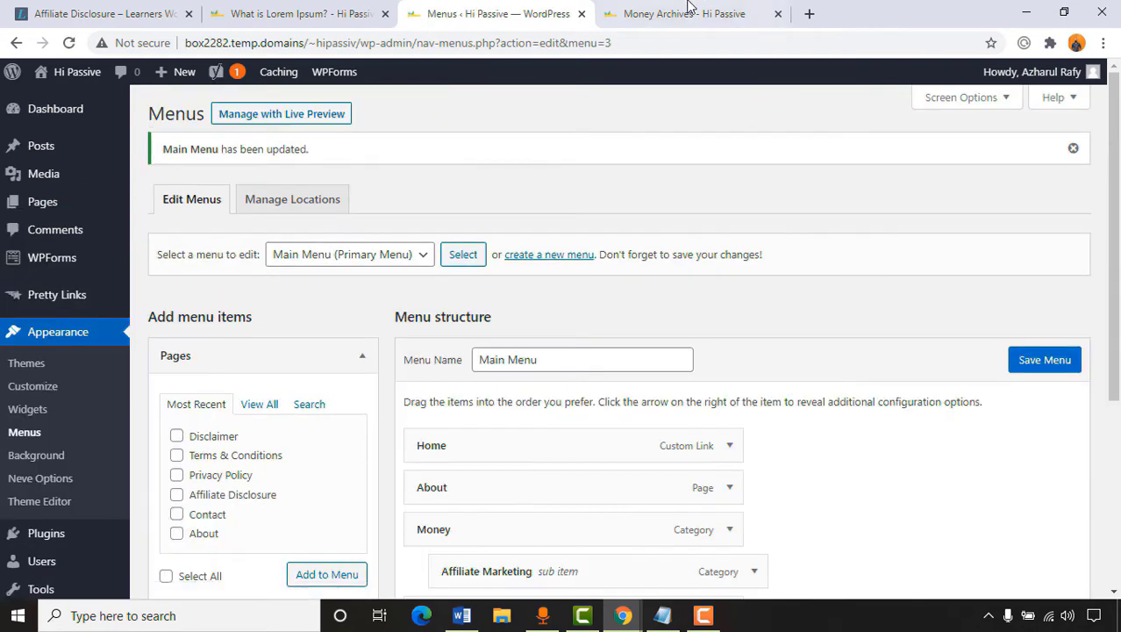
- Reload the site and open Affiliate Marketing from the Money dropdown
{"action": "left_click", "coordinate": [684, 13]}
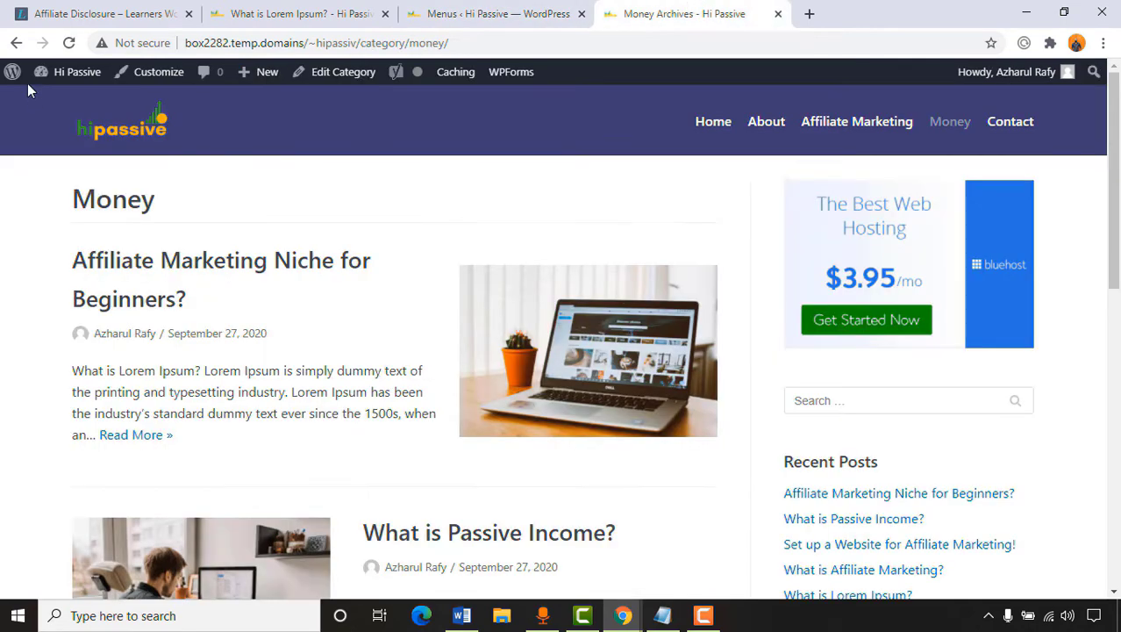
{"action": "left_click", "coordinate": [69, 44]}
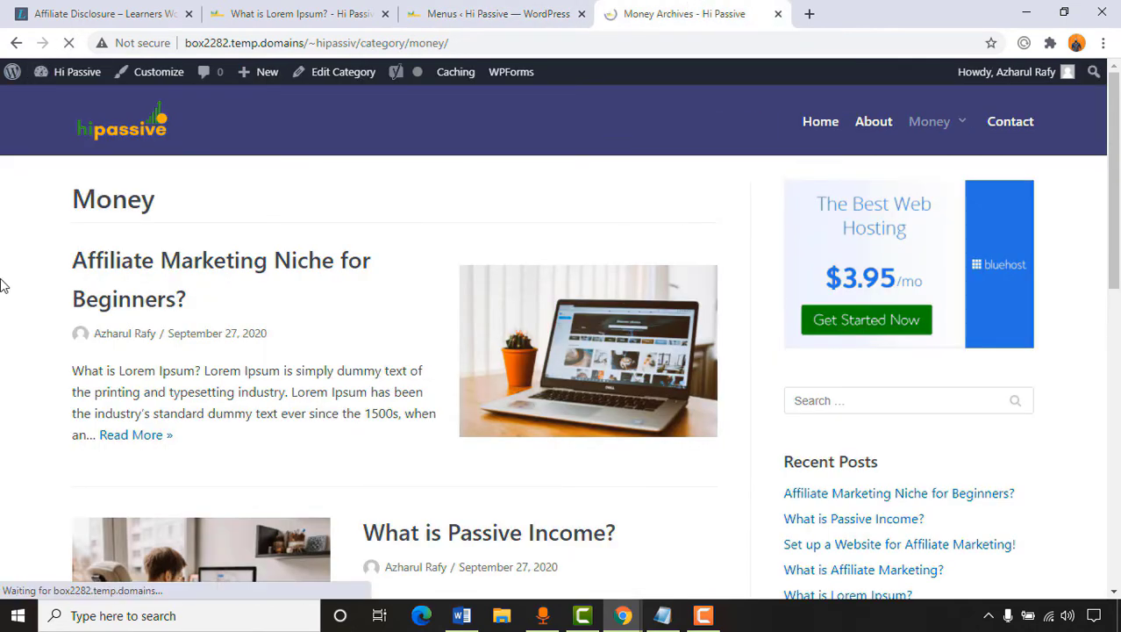
{"action": "left_click", "coordinate": [823, 128]}
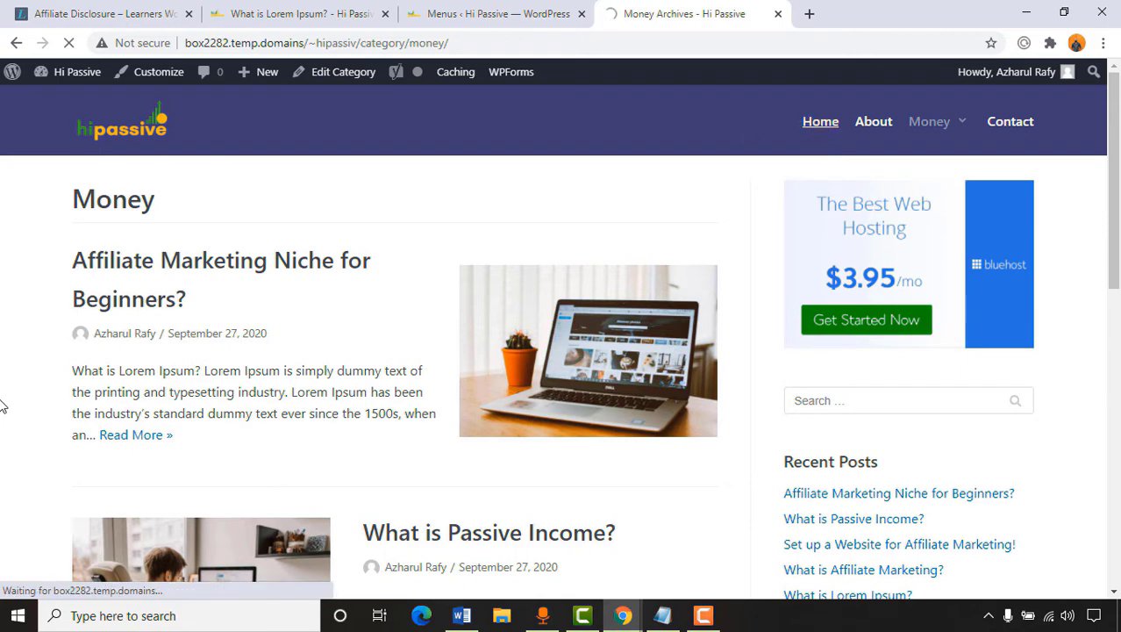
{"action": "mouse_move", "coordinate": [941, 136]}
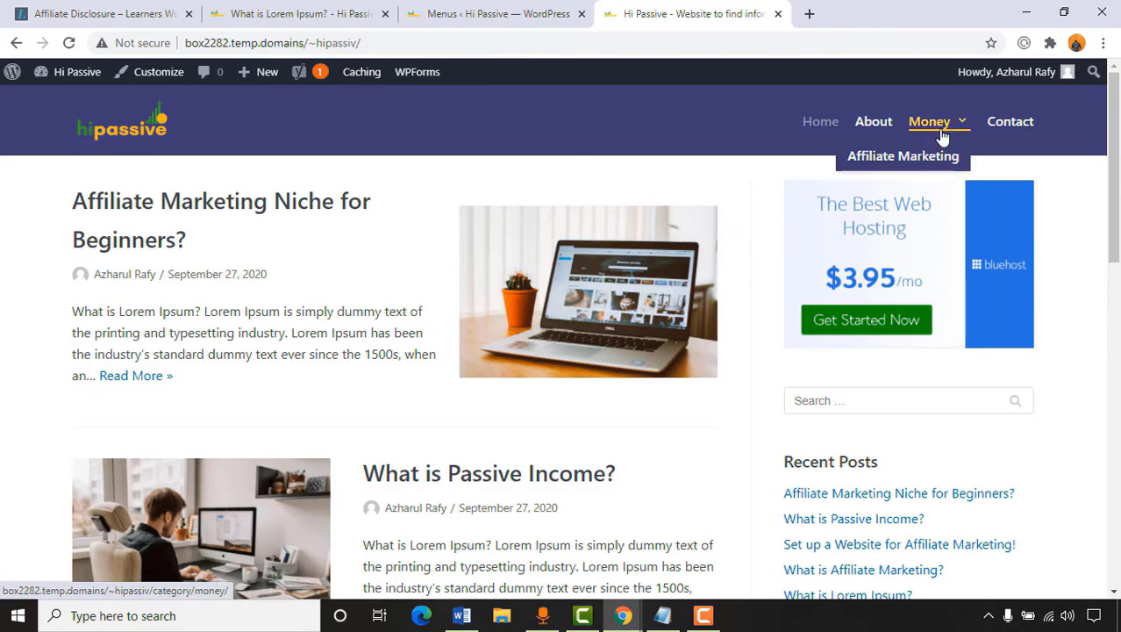
{"action": "left_click", "coordinate": [892, 176]}
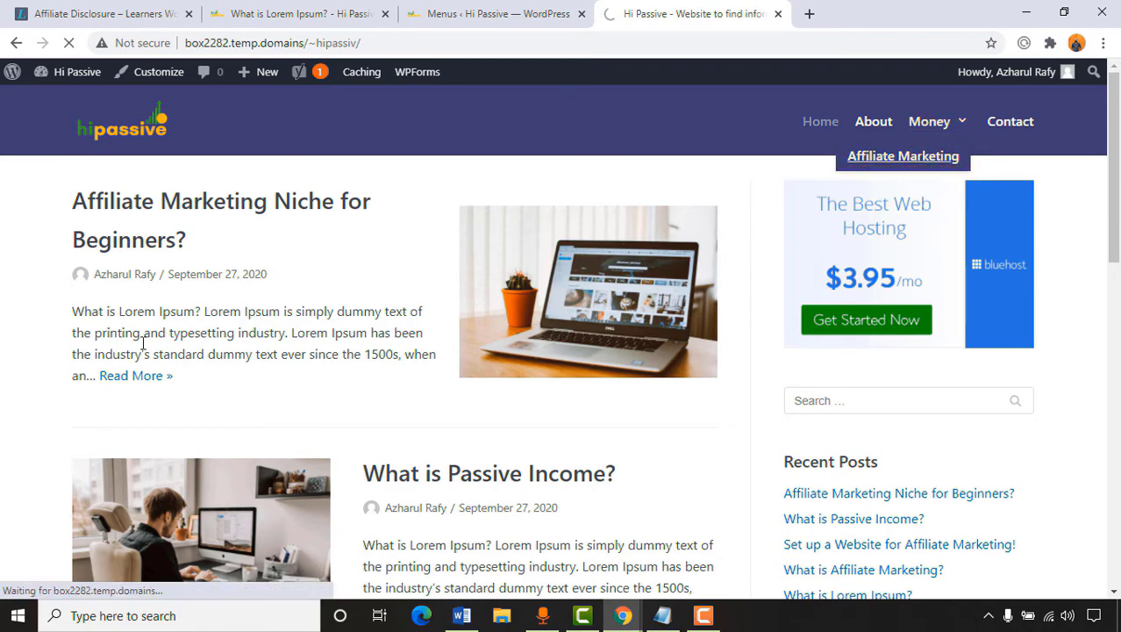
{"action": "mouse_move", "coordinate": [948, 128]}
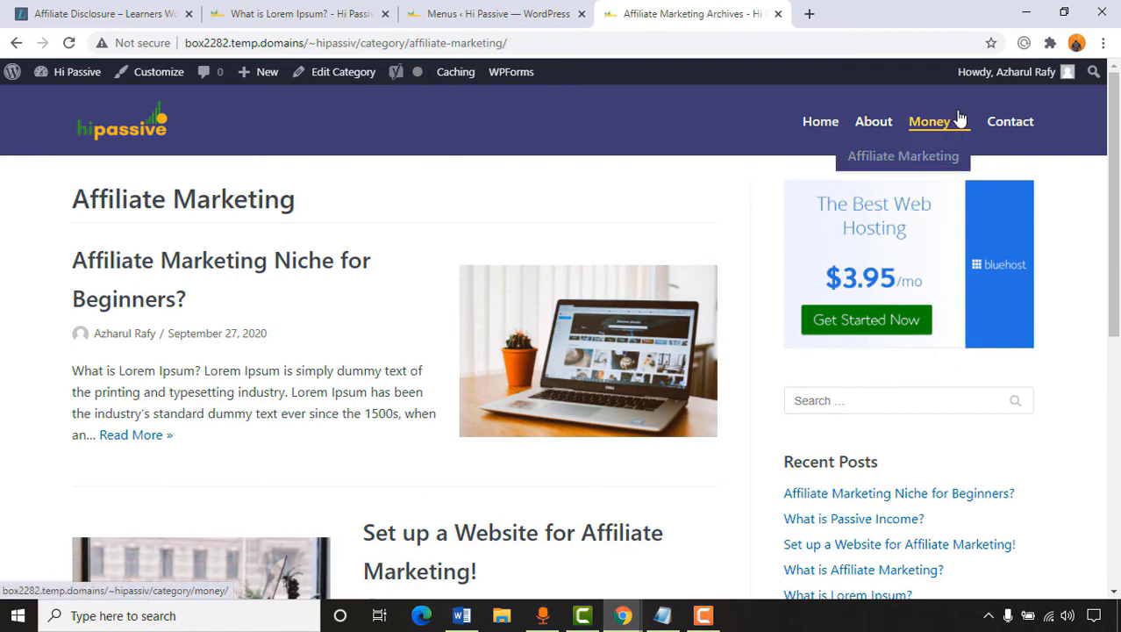
{"action": "scroll", "coordinate": [428, 346], "scroll_direction": "down", "scroll_amount": 5}
{"action": "scroll", "coordinate": [428, 347], "scroll_direction": "up", "scroll_amount": 5}
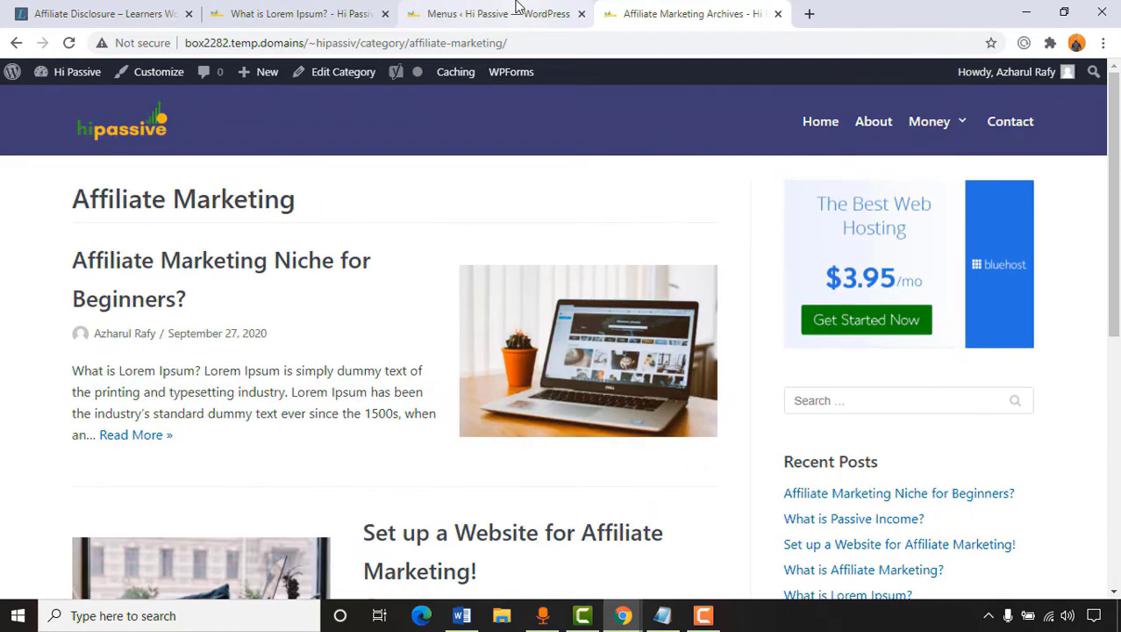
- Check the menu editor again, then go back to the Affiliate Marketing archive
{"action": "left_click", "coordinate": [518, 11]}
{"action": "scroll", "coordinate": [587, 412], "scroll_direction": "down", "scroll_amount": 2}
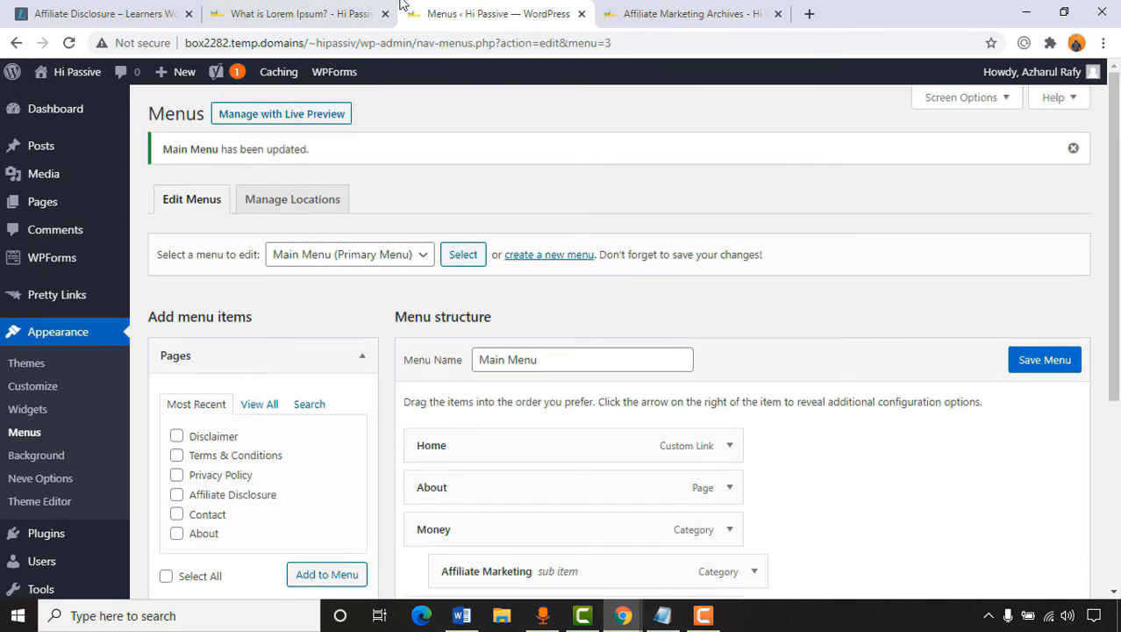
{"action": "left_click", "coordinate": [711, 21]}
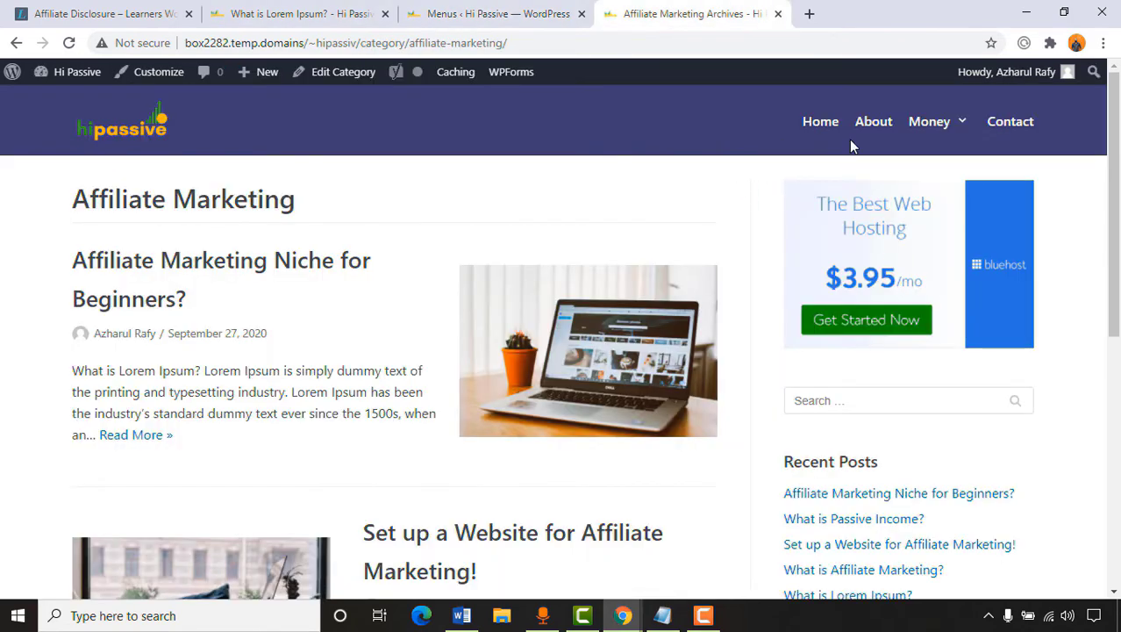
{"action": "scroll", "coordinate": [697, 156], "scroll_direction": "down", "scroll_amount": 6}
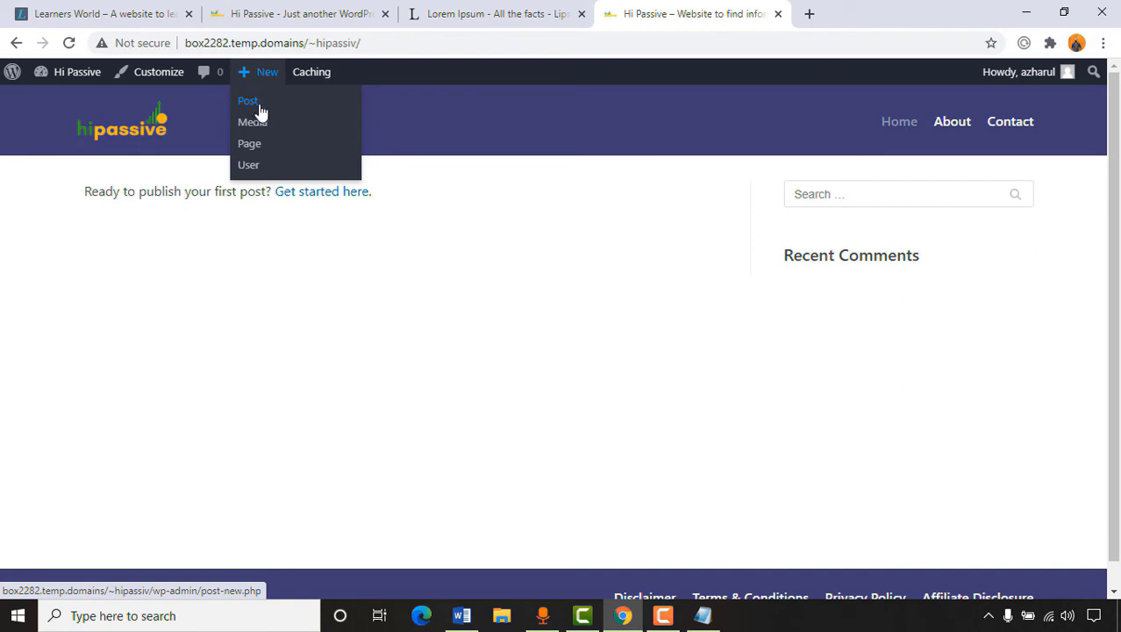
- Go to the admin Dashboard and start a new post via Posts > Add New
{"action": "mouse_move", "coordinate": [63, 79]}
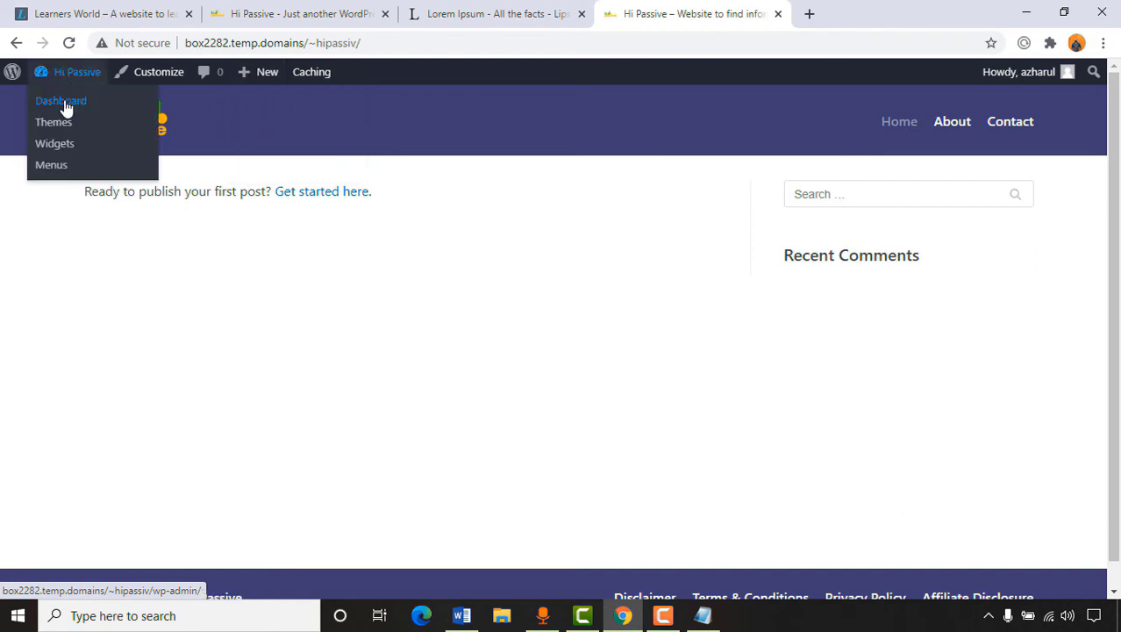
{"action": "left_click", "coordinate": [74, 106]}
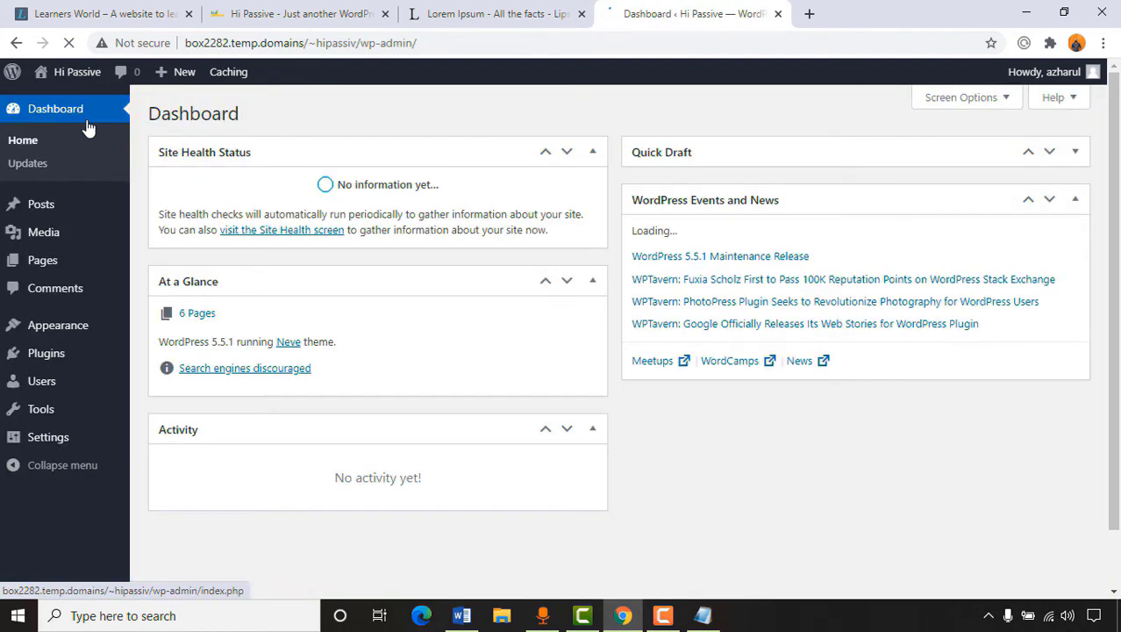
{"action": "mouse_move", "coordinate": [48, 215]}
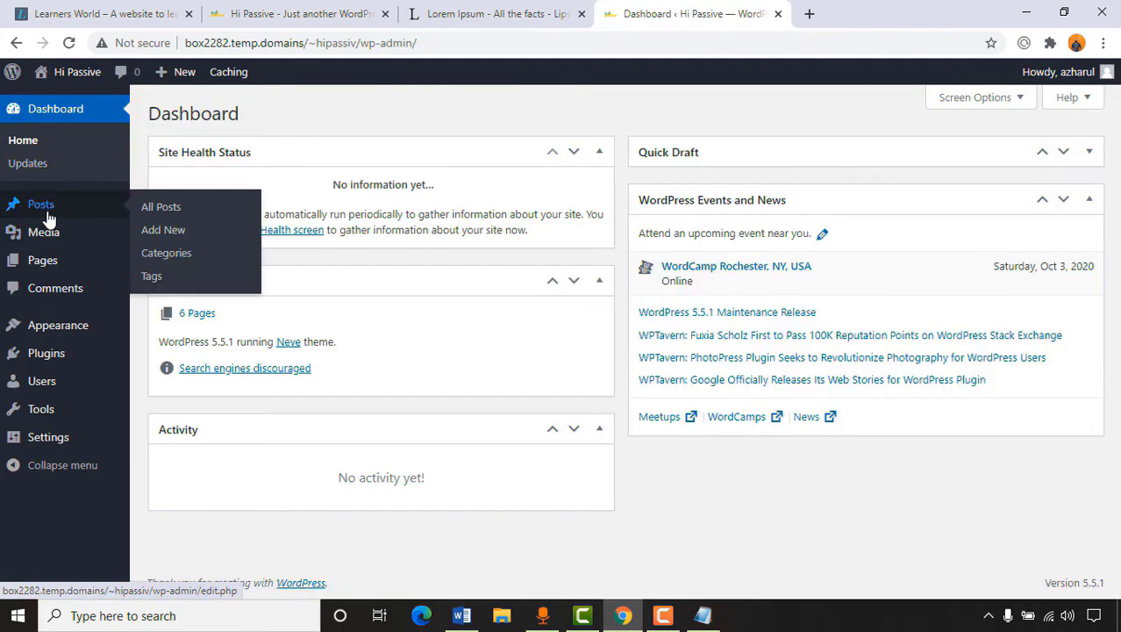
{"action": "left_click", "coordinate": [172, 235]}
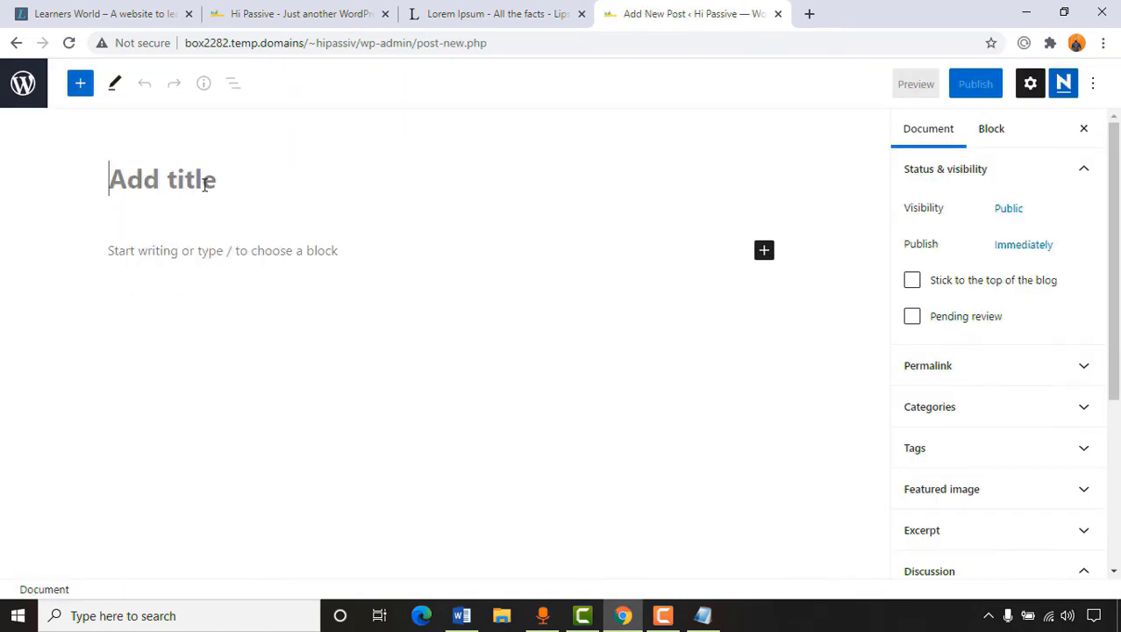
- Copy the 'What is Lorem Ipsum?' heading from lipsum.com into the post title
{"action": "left_click", "coordinate": [491, 13]}
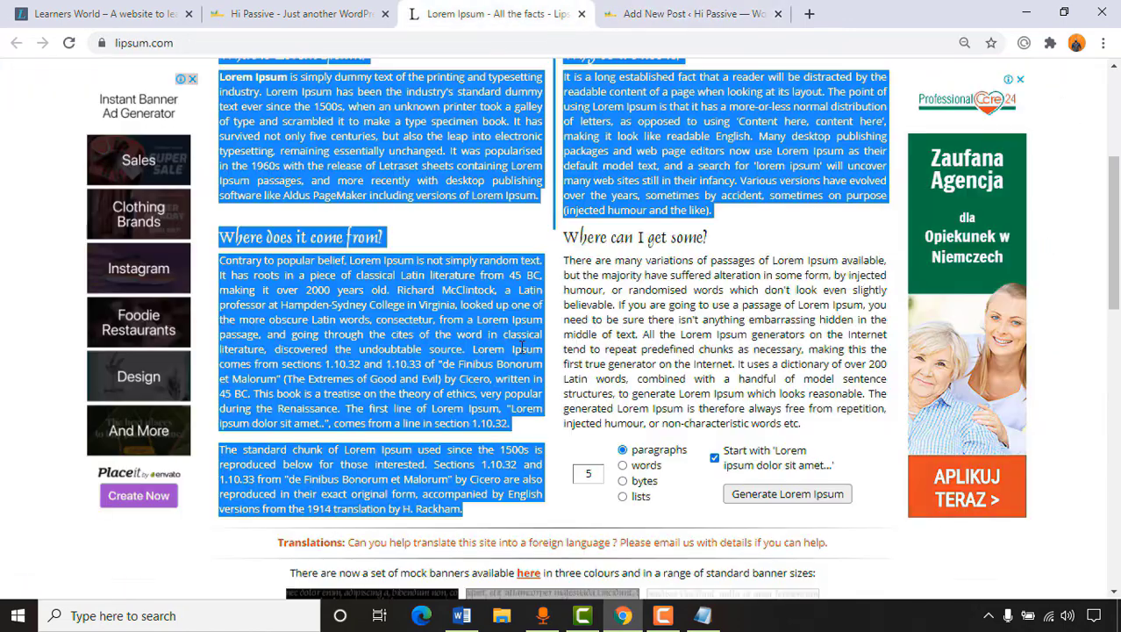
{"action": "left_click_drag", "start_coordinate": [219, 350], "coordinate": [356, 349]}
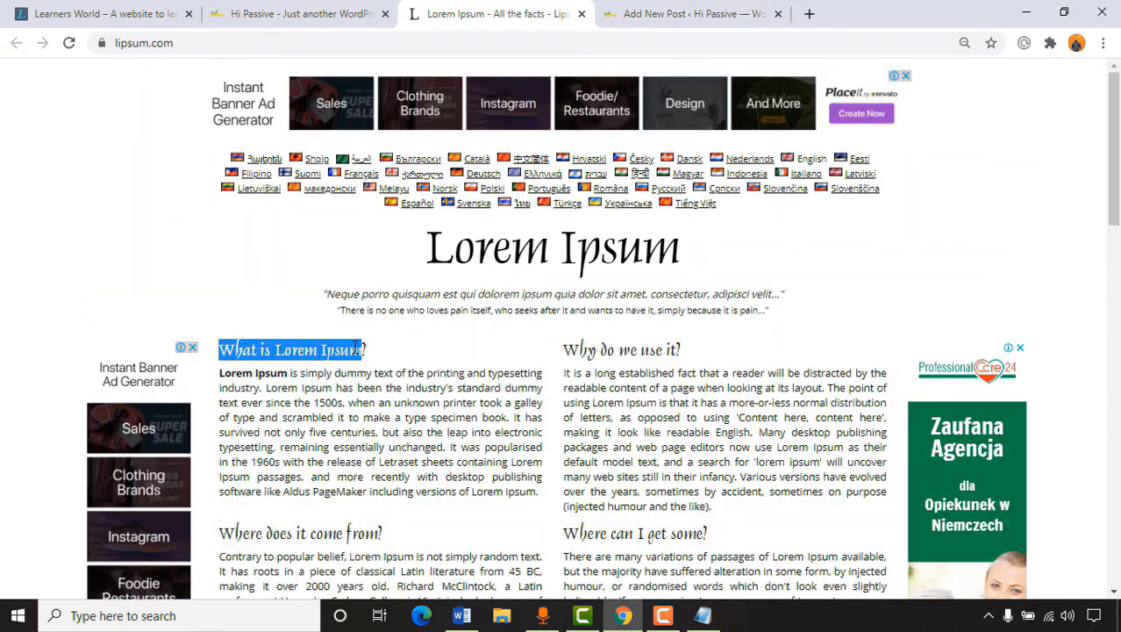
{"action": "left_click", "coordinate": [746, 13]}
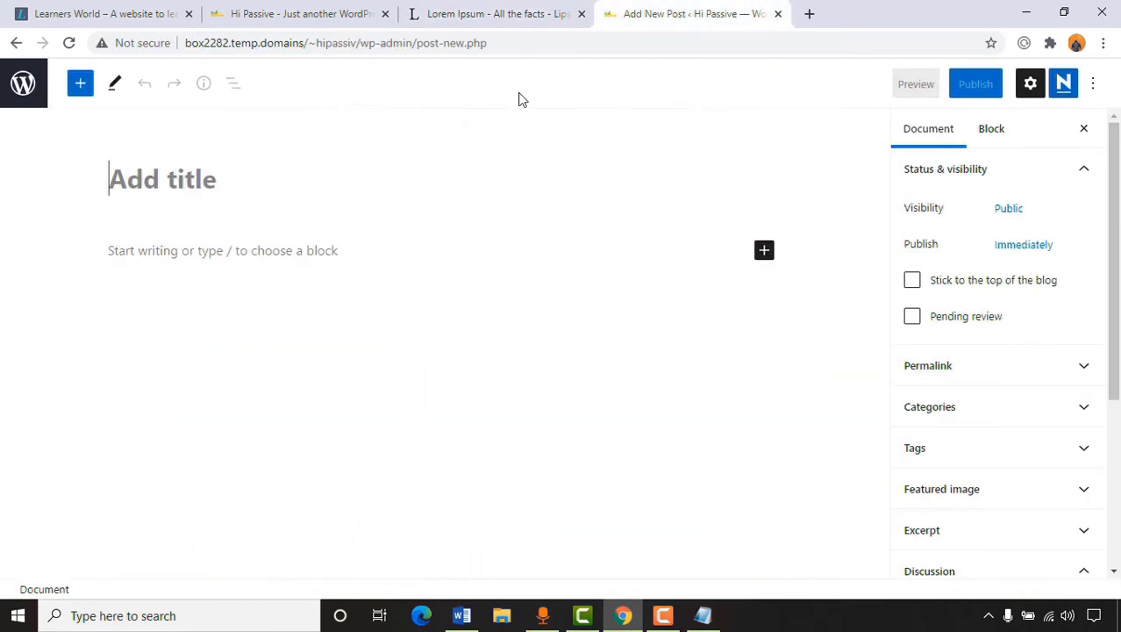
{"action": "left_click", "coordinate": [190, 191]}
{"action": "type", "text": "What is Lorem Ipsum?"}
- Select and copy the article paragraphs on lipsum.com, then return to the editor
{"action": "left_click", "coordinate": [491, 13]}
{"action": "scroll", "coordinate": [377, 263], "scroll_direction": "down", "scroll_amount": 2}
{"action": "left_click", "coordinate": [232, 205]}
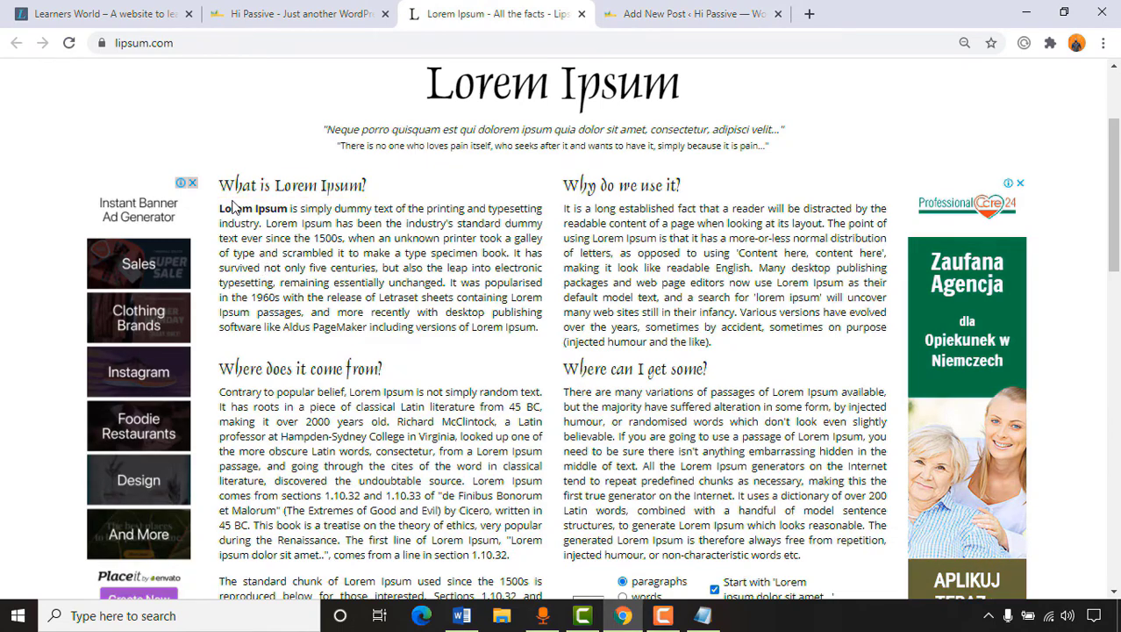
{"action": "left_click_drag", "start_coordinate": [232, 205], "coordinate": [437, 313]}
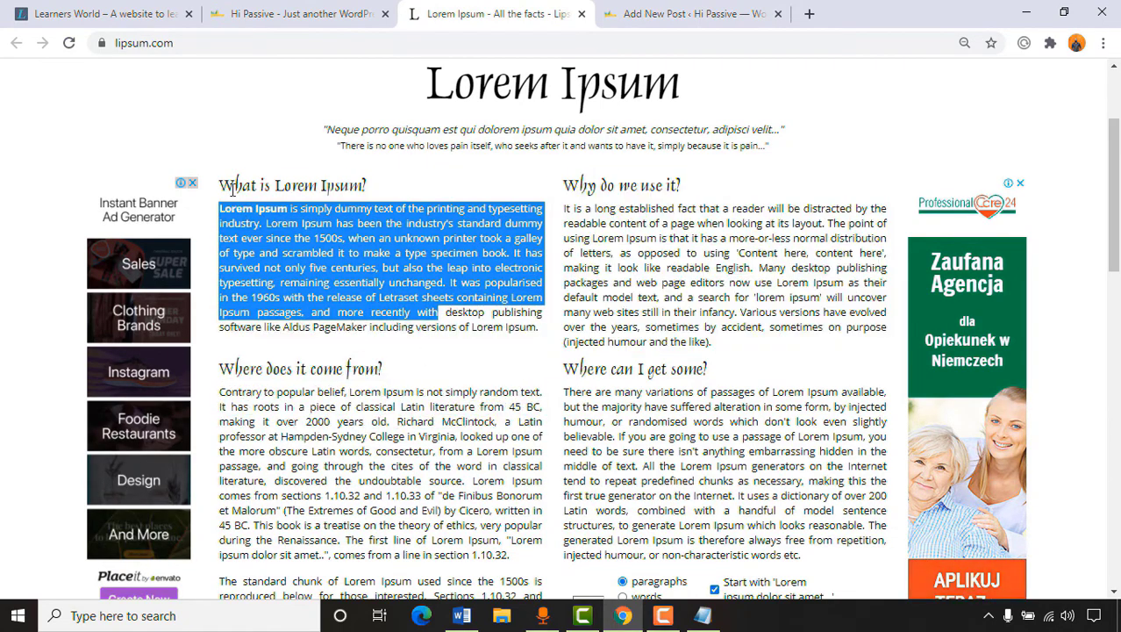
{"action": "left_click_drag", "start_coordinate": [232, 187], "coordinate": [803, 316]}
{"action": "scroll", "coordinate": [517, 347], "scroll_direction": "down", "scroll_amount": 3}
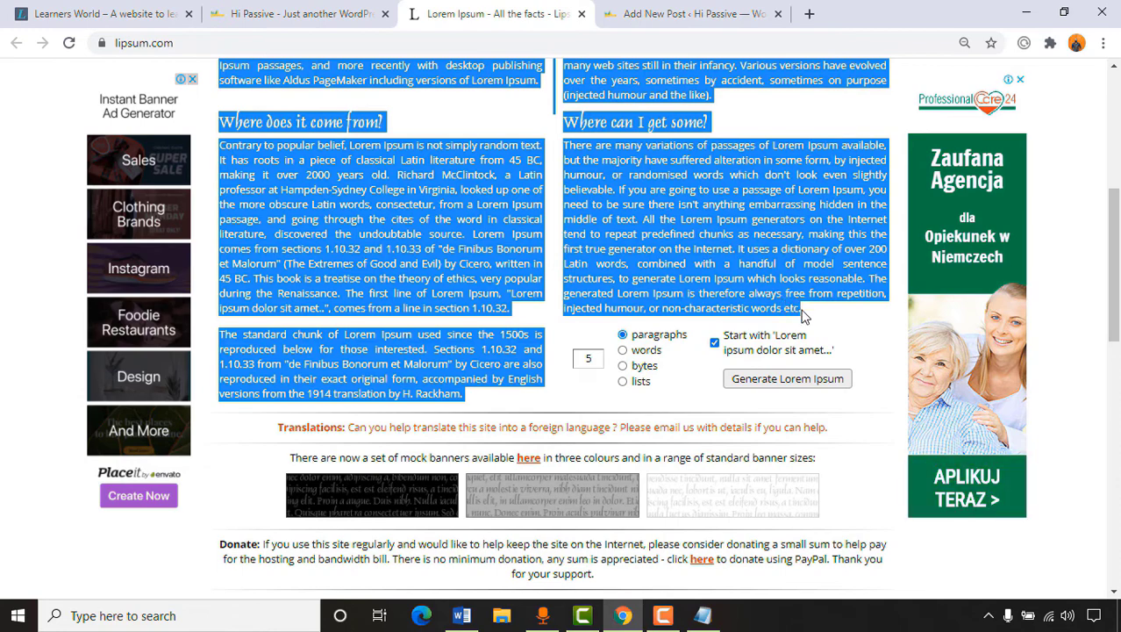
{"action": "left_click", "coordinate": [731, 8]}
- Paste the copied Lorem Ipsum text into the post body
{"action": "left_click", "coordinate": [276, 252]}
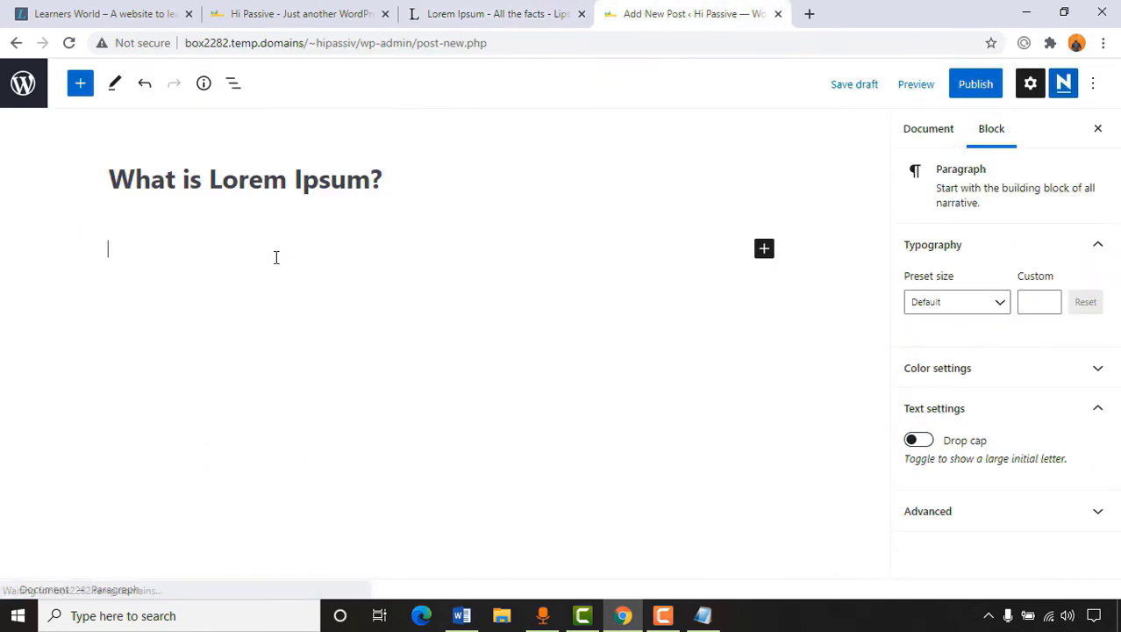
{"action": "key", "text": "ctrl+v"}
{"action": "scroll", "coordinate": [317, 333], "scroll_direction": "up", "scroll_amount": 15}
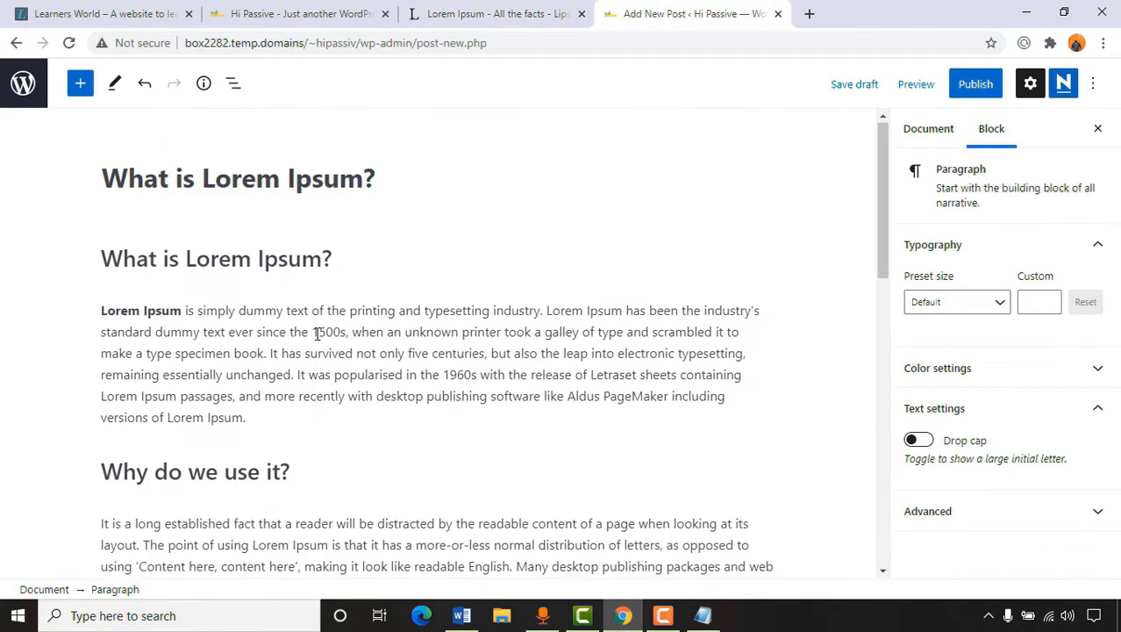
{"action": "scroll", "coordinate": [318, 333], "scroll_direction": "down", "scroll_amount": 15}
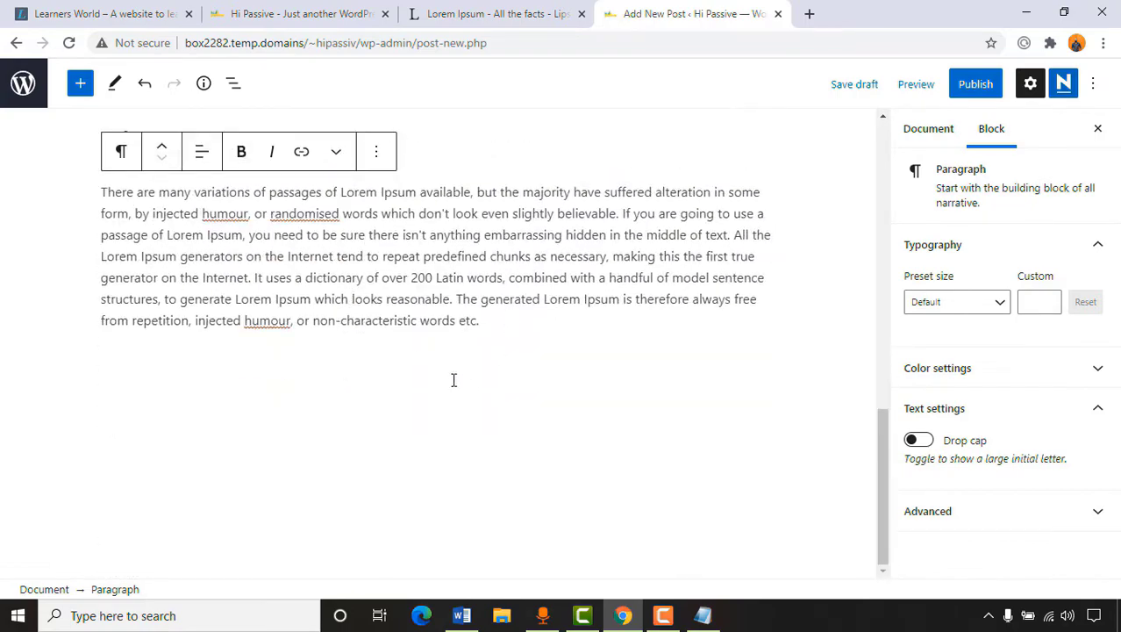
{"action": "scroll", "coordinate": [453, 379], "scroll_direction": "up", "scroll_amount": 15}
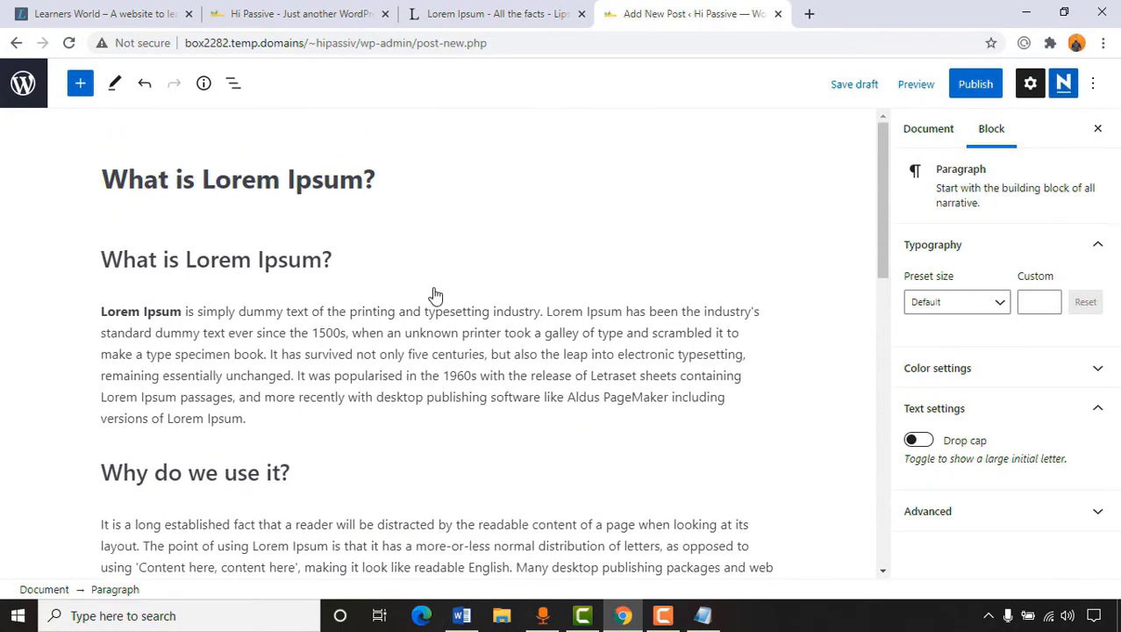
{"action": "scroll", "coordinate": [439, 298], "scroll_direction": "down", "scroll_amount": 15}
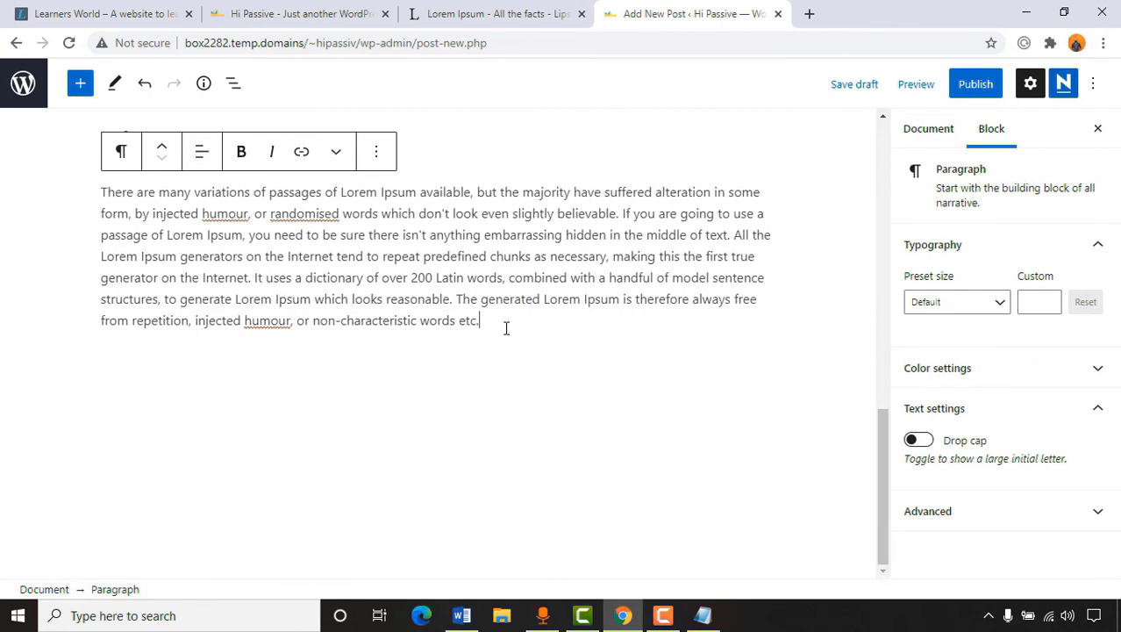
- Add an Image block below the text and upload computer1.jpg
{"action": "left_click", "coordinate": [506, 328]}
{"action": "key", "text": "Return"}
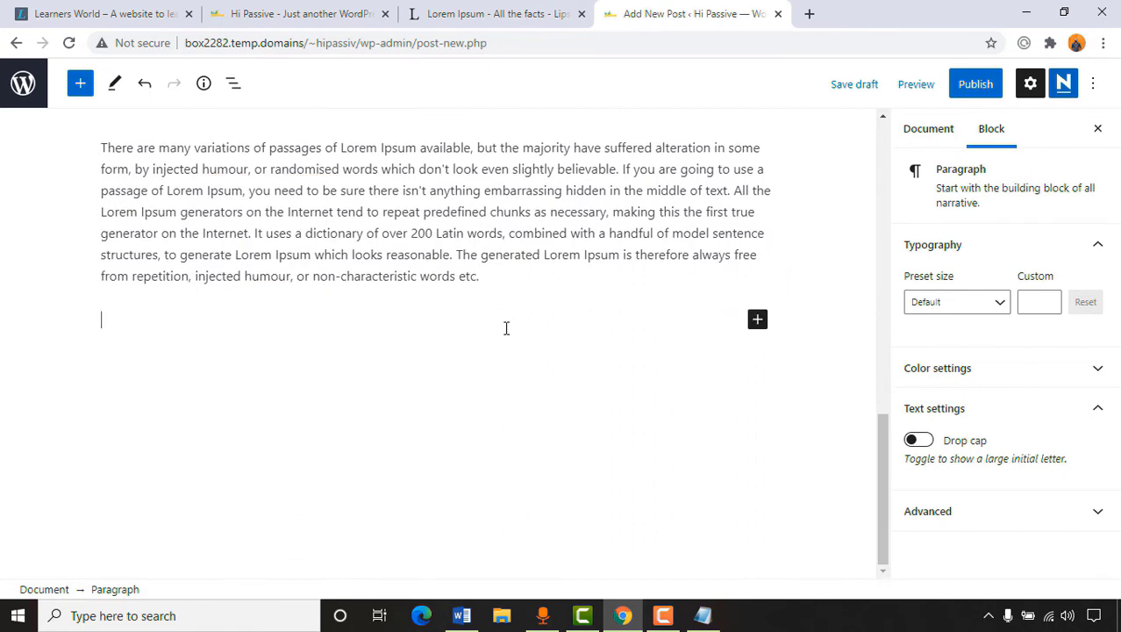
{"action": "left_click", "coordinate": [758, 323]}
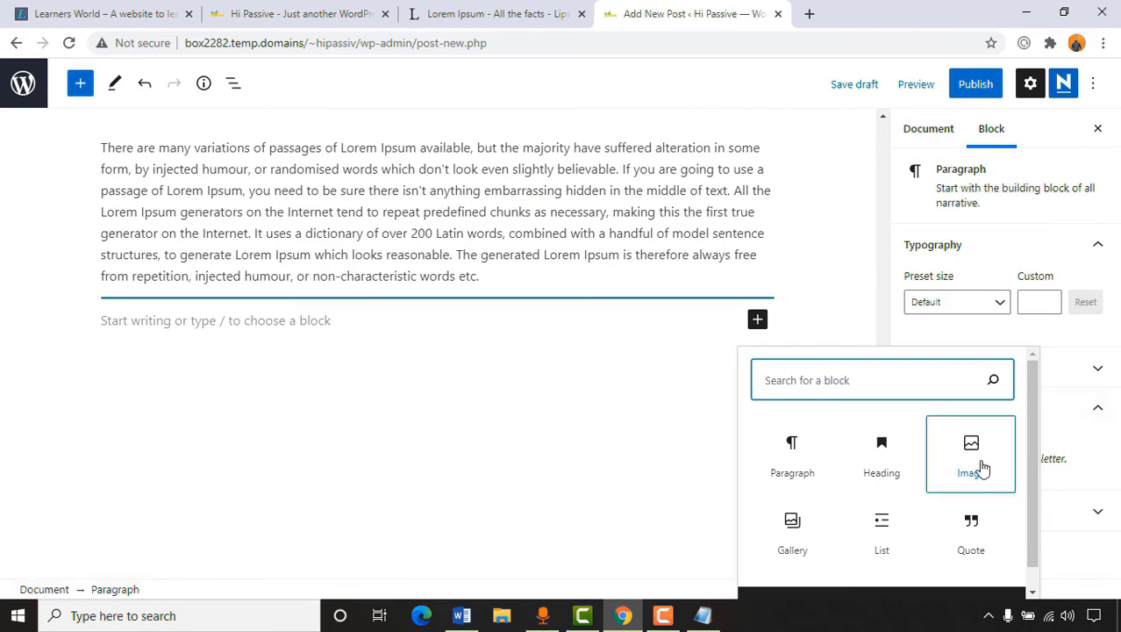
{"action": "left_click", "coordinate": [976, 474]}
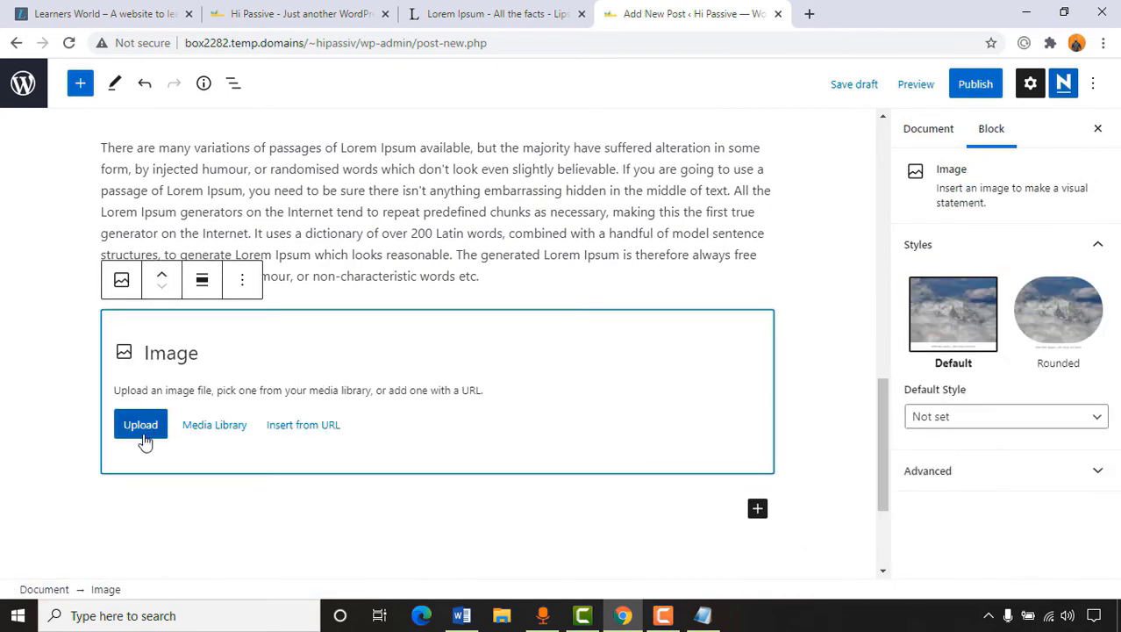
{"action": "left_click", "coordinate": [142, 429]}
{"action": "left_click", "coordinate": [202, 175]}
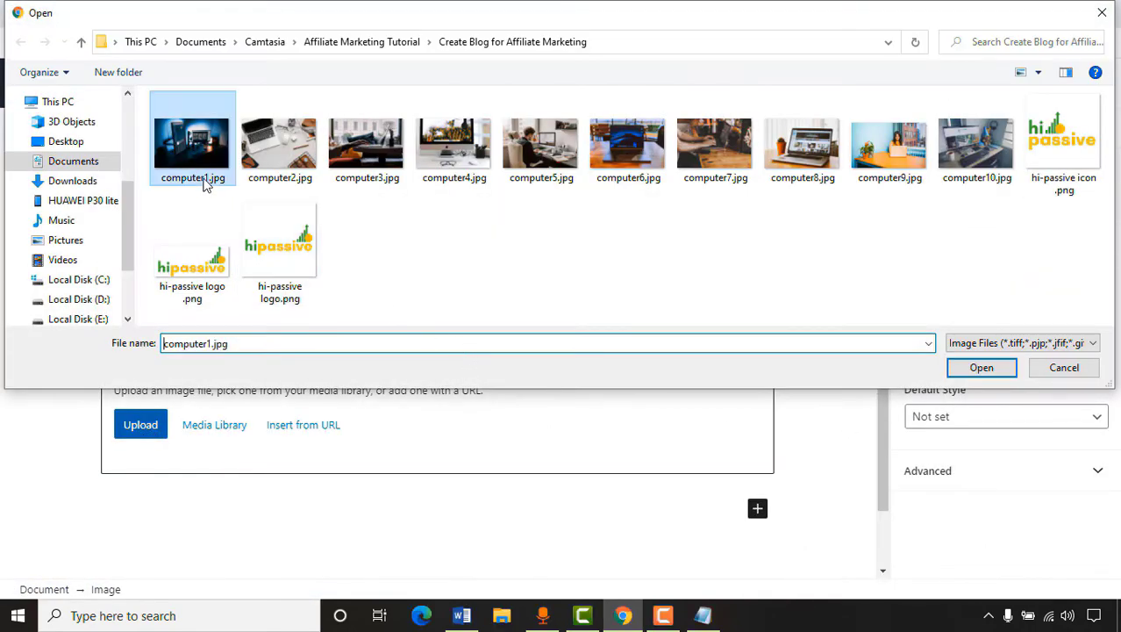
{"action": "left_click", "coordinate": [970, 369]}
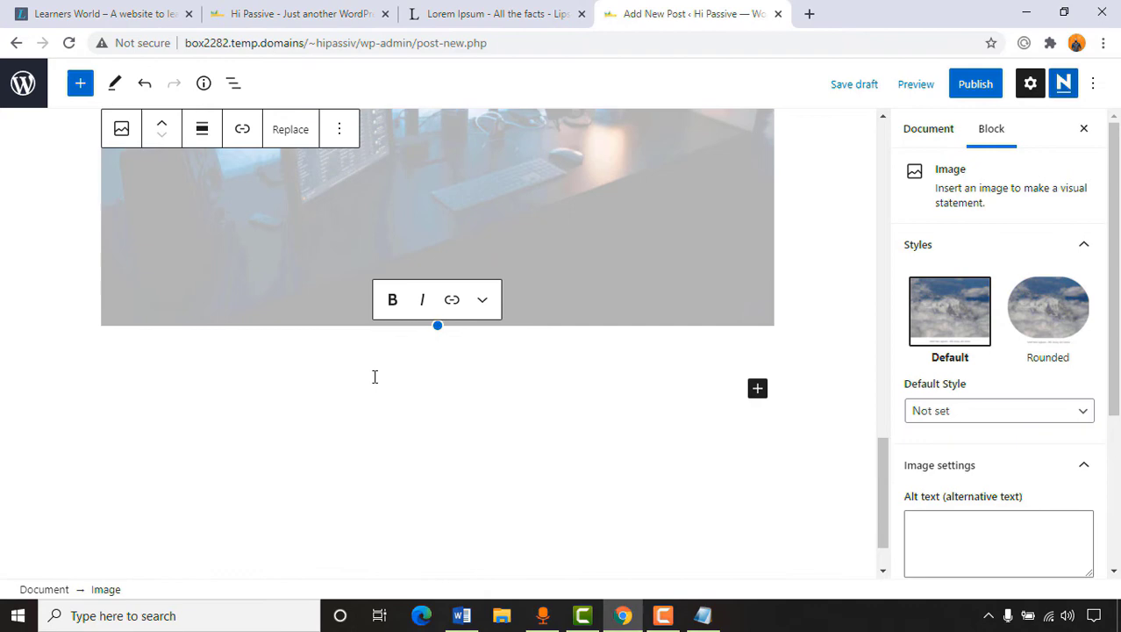
- Reselect the uploaded image and place the cursor in its caption
{"action": "left_click", "coordinate": [374, 377]}
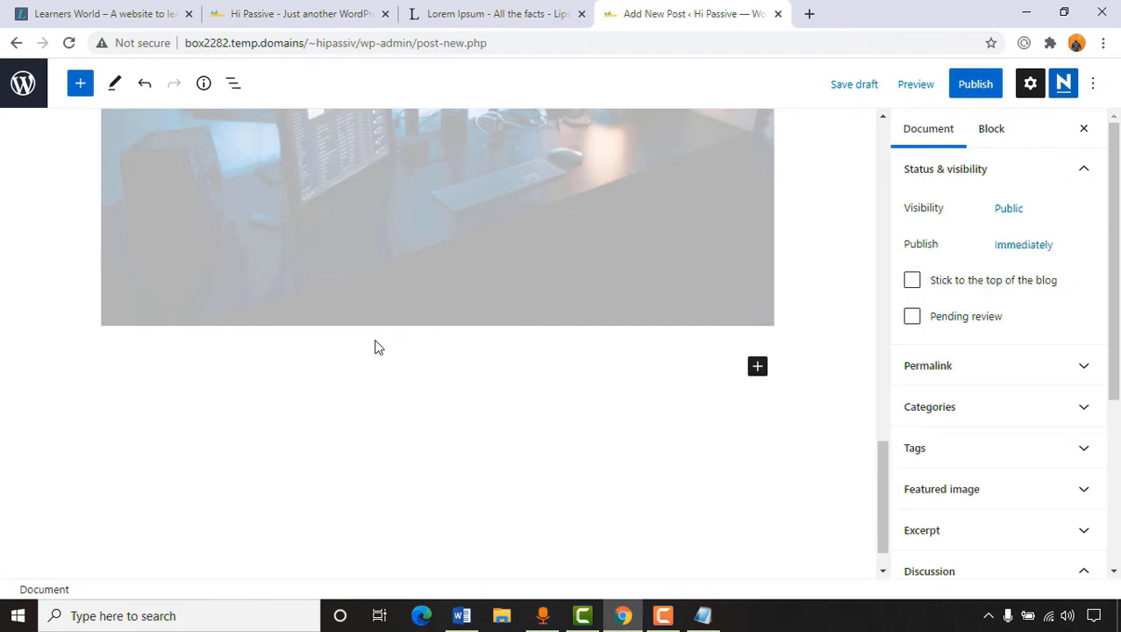
{"action": "left_click", "coordinate": [378, 324]}
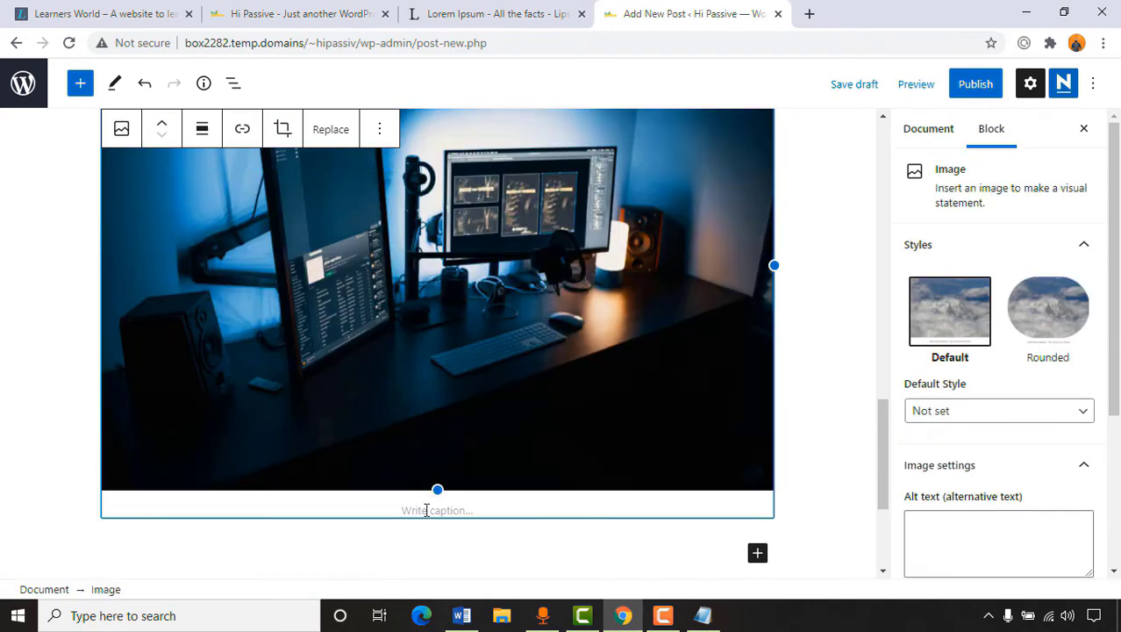
{"action": "left_click", "coordinate": [428, 513]}
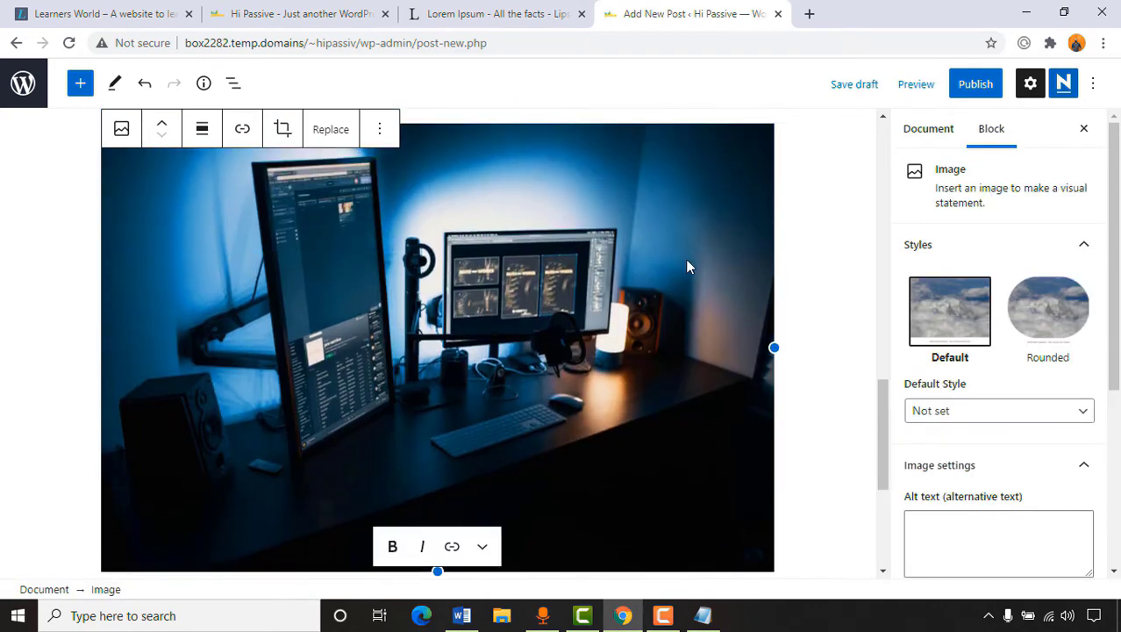
{"action": "scroll", "coordinate": [687, 266], "scroll_direction": "up", "scroll_amount": 4}
{"action": "scroll", "coordinate": [443, 396], "scroll_direction": "down", "scroll_amount": 2}
{"action": "scroll", "coordinate": [700, 379], "scroll_direction": "down", "scroll_amount": 2}
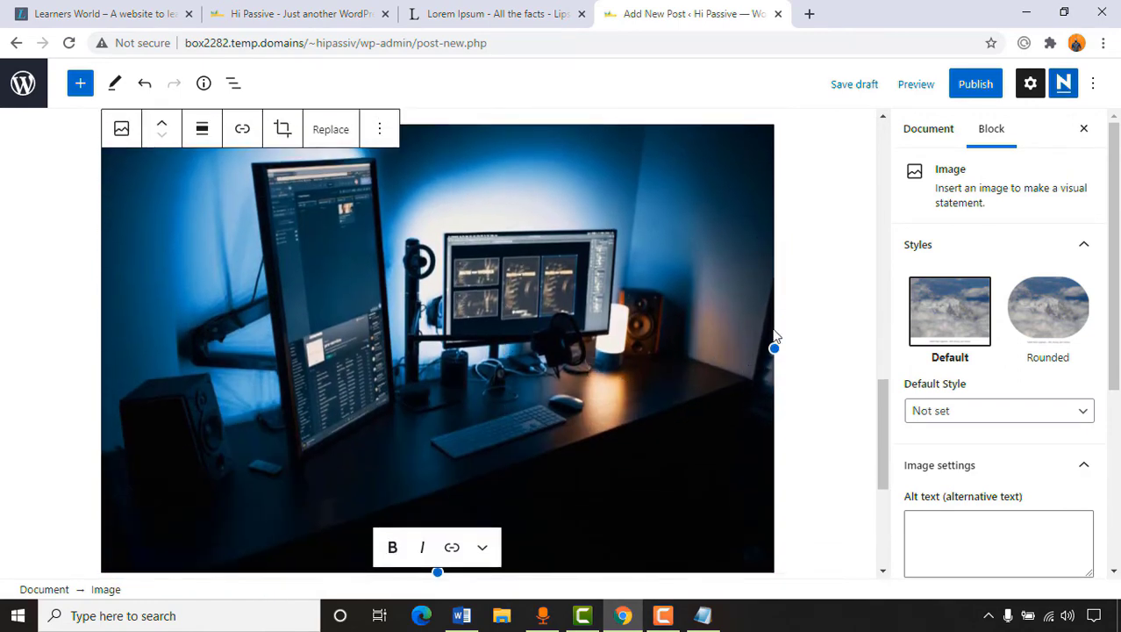
{"action": "scroll", "coordinate": [589, 368], "scroll_direction": "up", "scroll_amount": 3}
- Set the computer1 photo as the post's featured image
{"action": "left_click", "coordinate": [923, 134]}
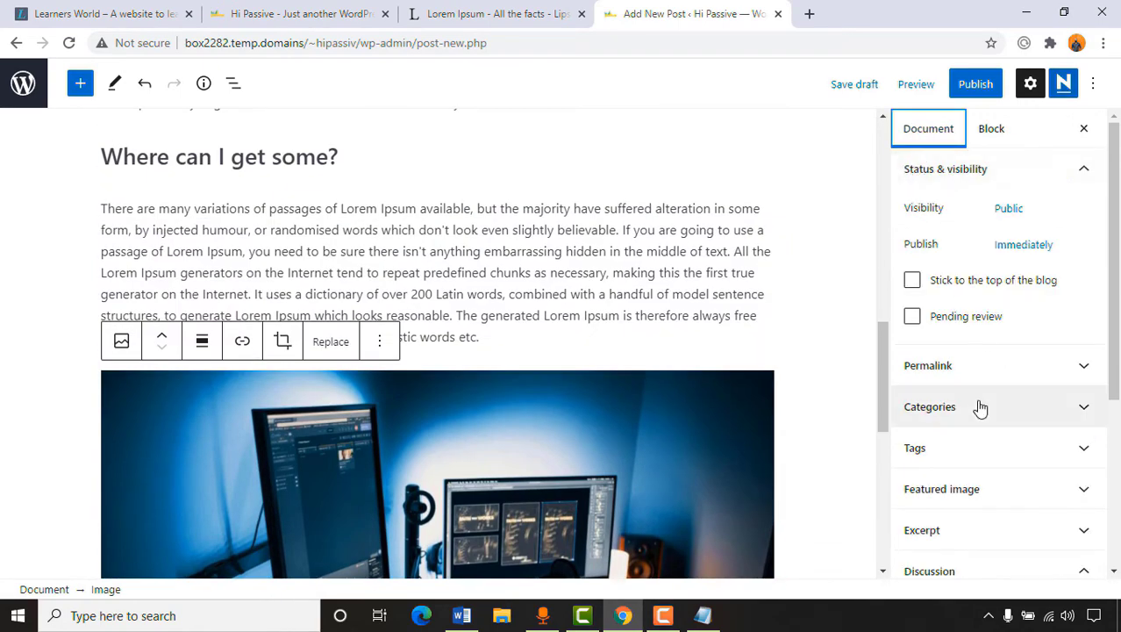
{"action": "scroll", "coordinate": [983, 458], "scroll_direction": "down", "scroll_amount": 1}
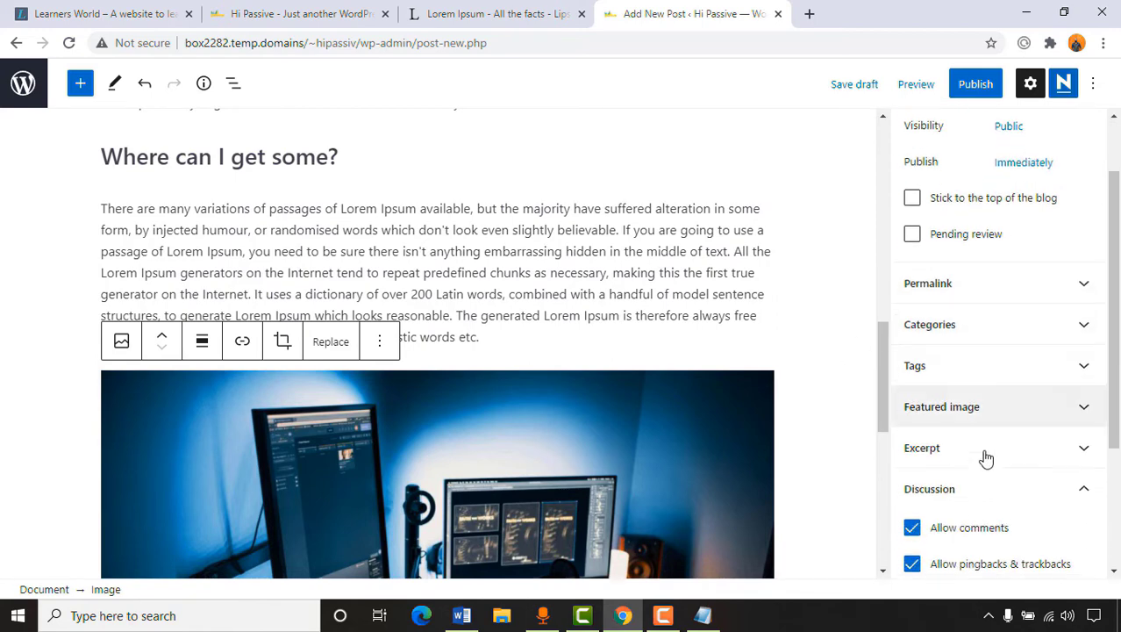
{"action": "left_click", "coordinate": [958, 418]}
{"action": "left_click", "coordinate": [950, 480]}
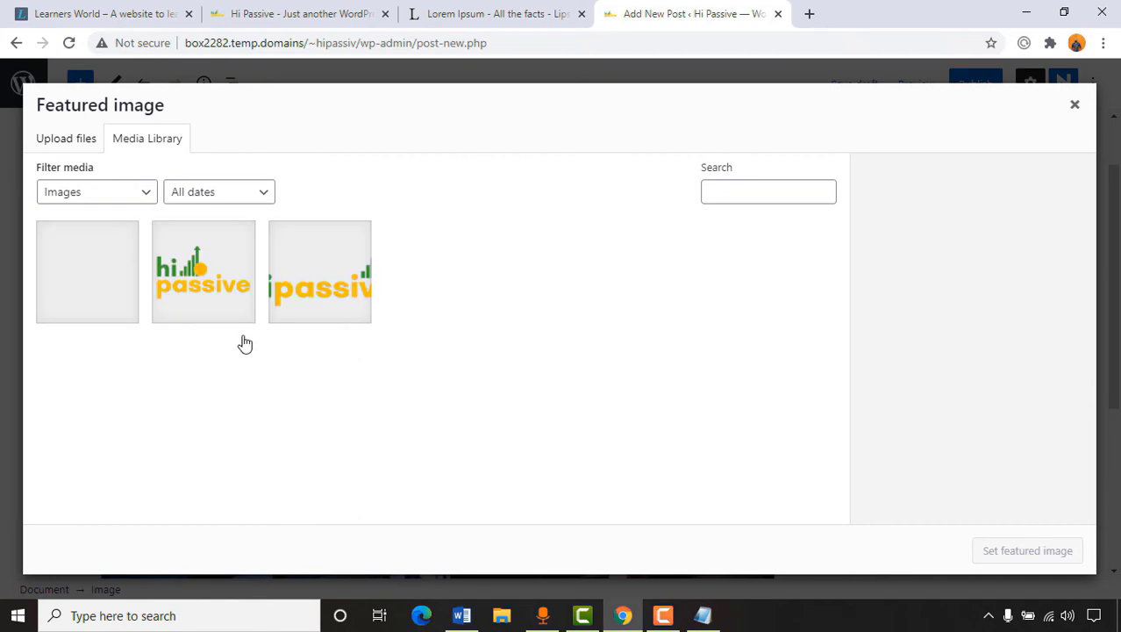
{"action": "left_click", "coordinate": [95, 312]}
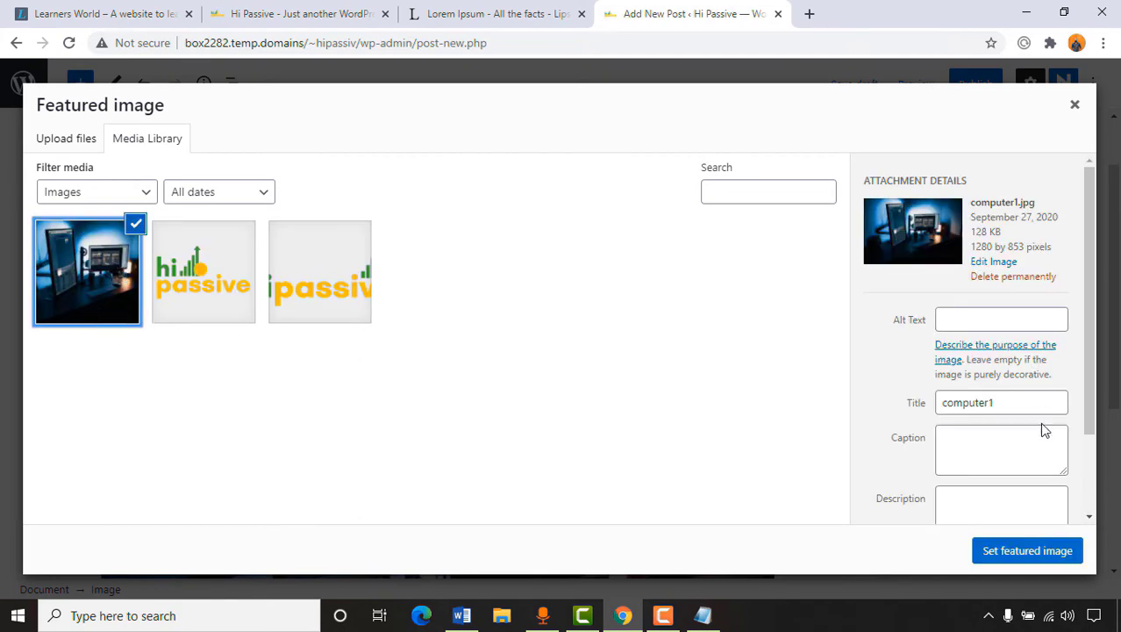
{"action": "left_click", "coordinate": [1028, 551]}
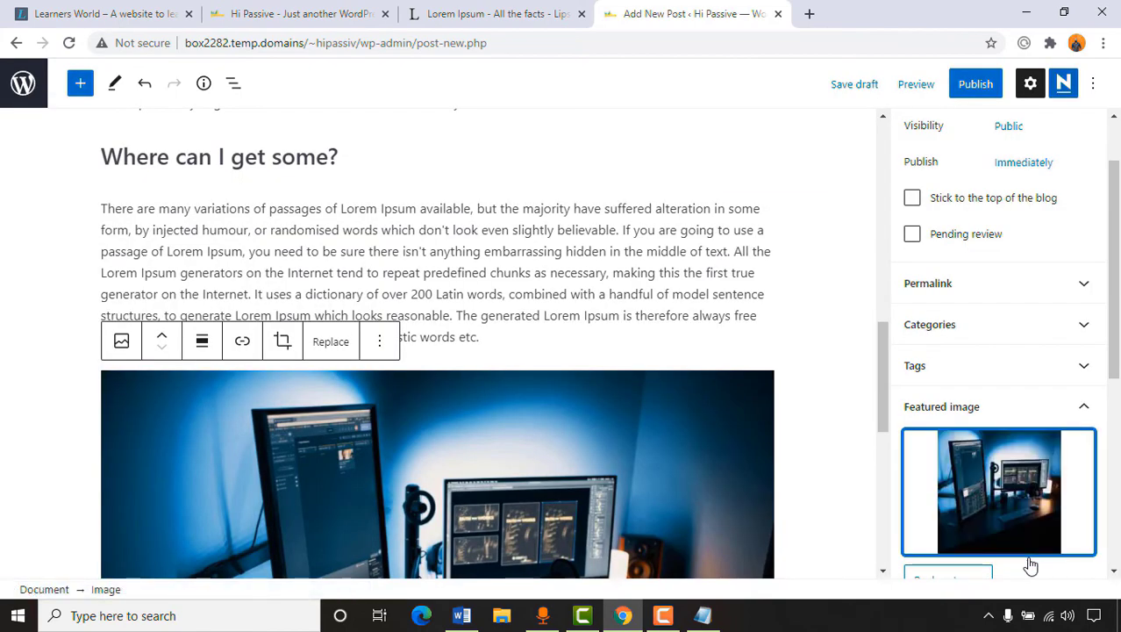
- Publish the 'What is Lorem Ipsum?' post
{"action": "left_click", "coordinate": [977, 86]}
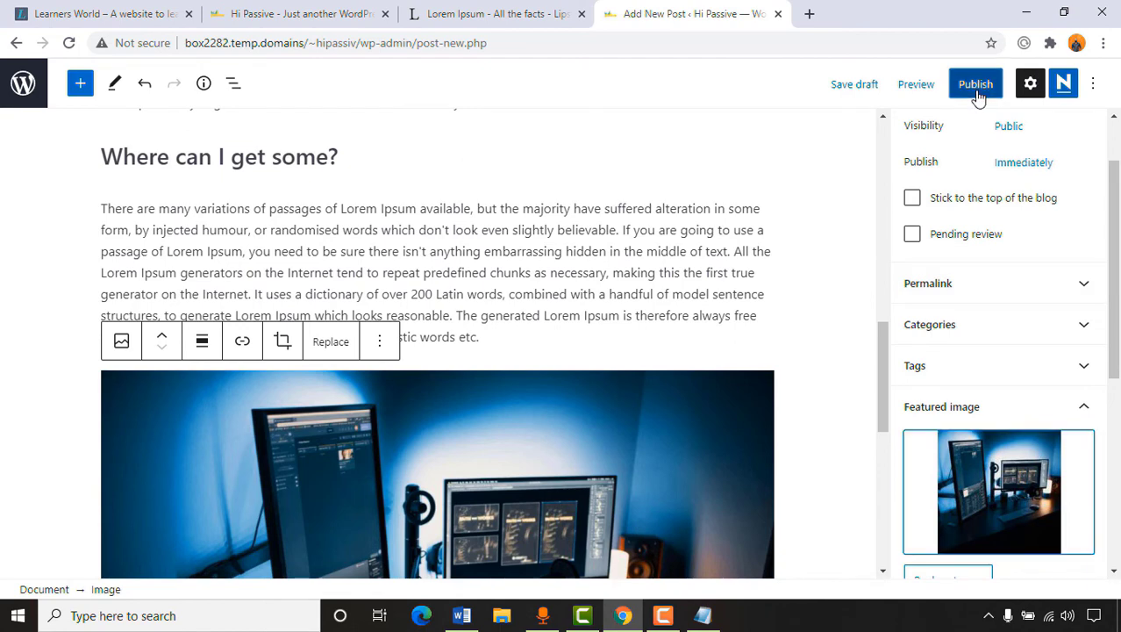
{"action": "left_click", "coordinate": [954, 97]}
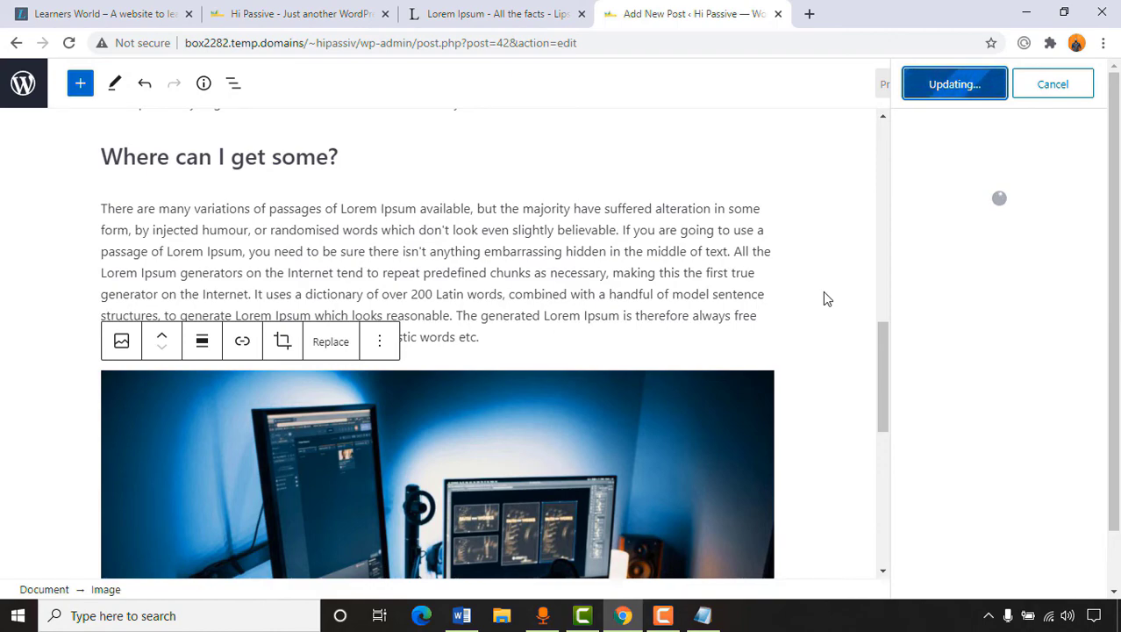
{"action": "scroll", "coordinate": [824, 292], "scroll_direction": "up", "scroll_amount": 3}
{"action": "scroll", "coordinate": [824, 292], "scroll_direction": "up", "scroll_amount": 10}
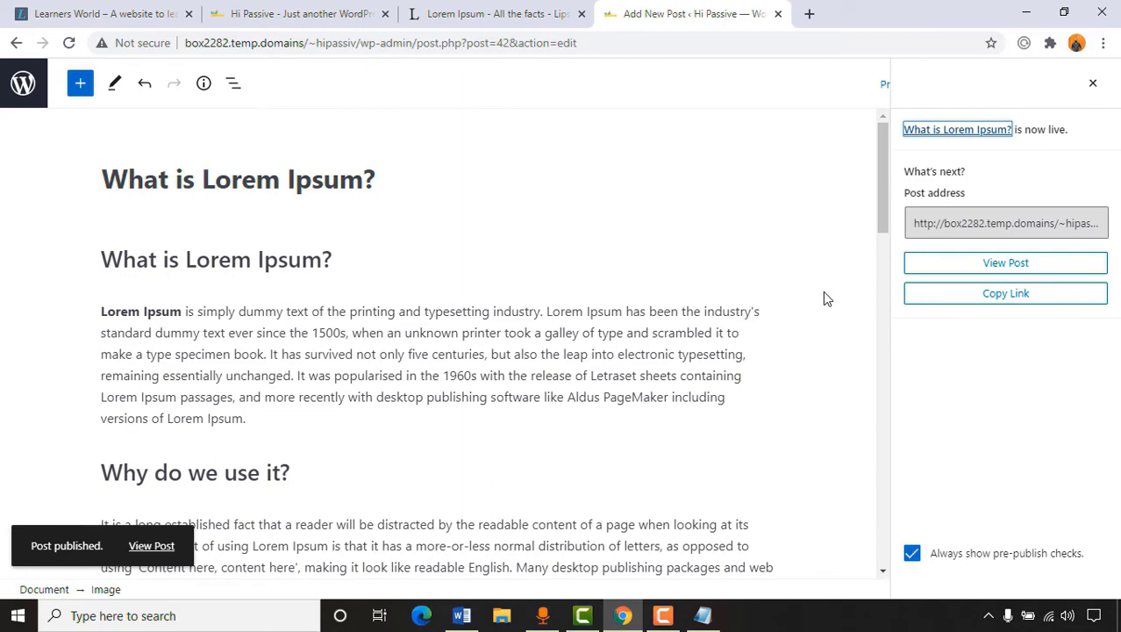
- Show the editing/selecting mode choice and place the cursor in the last paragraph
{"action": "left_click", "coordinate": [113, 84]}
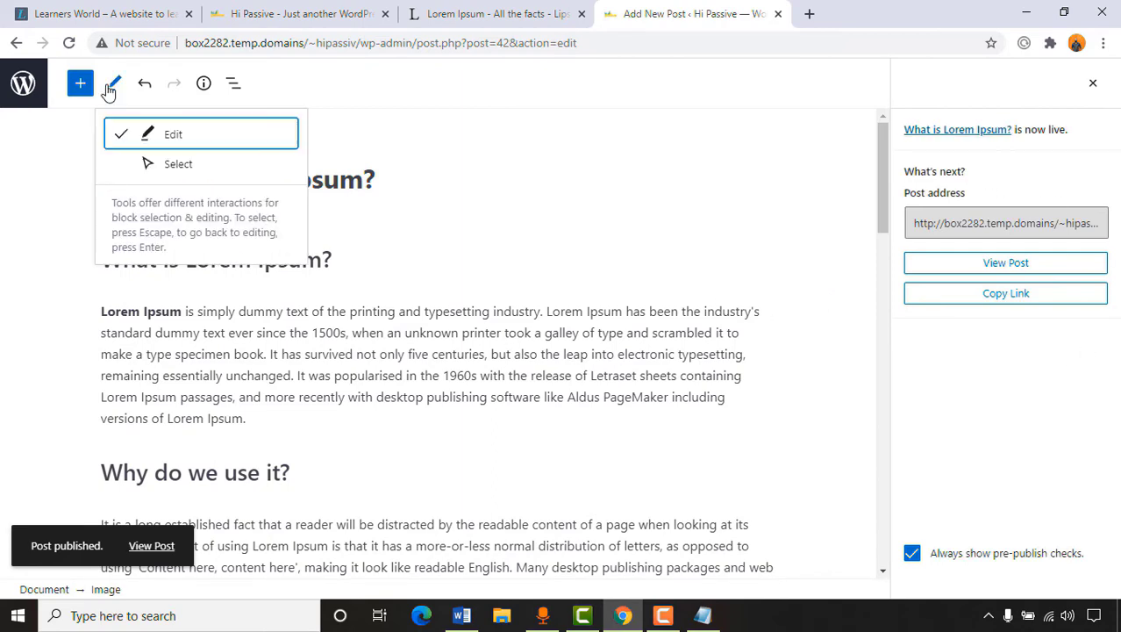
{"action": "scroll", "coordinate": [466, 369], "scroll_direction": "down", "scroll_amount": 9}
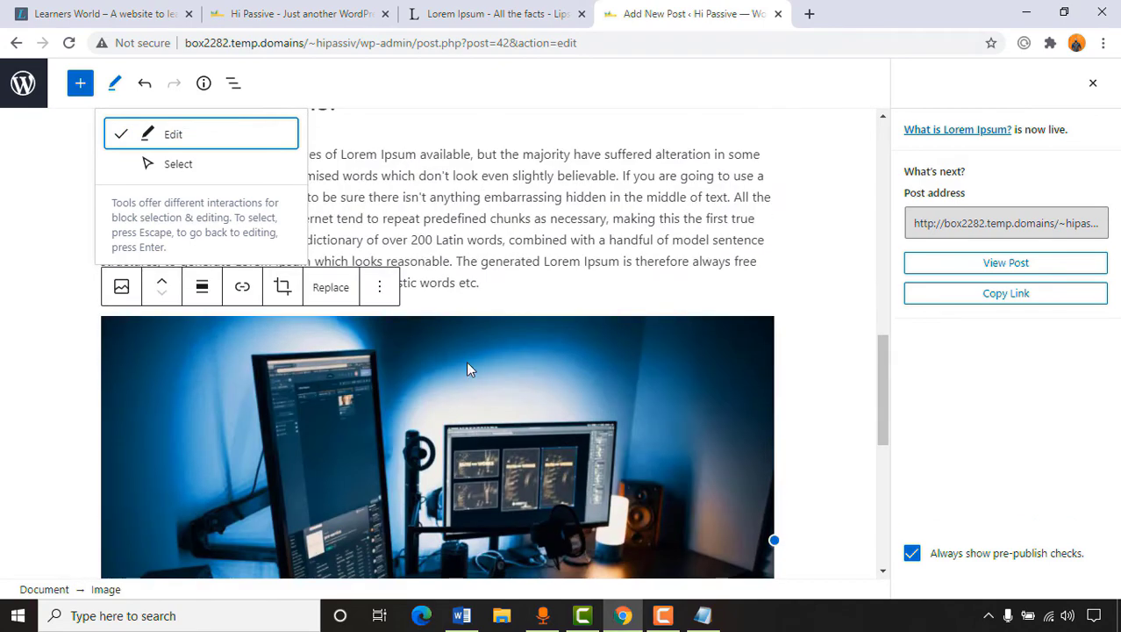
{"action": "left_click", "coordinate": [480, 261]}
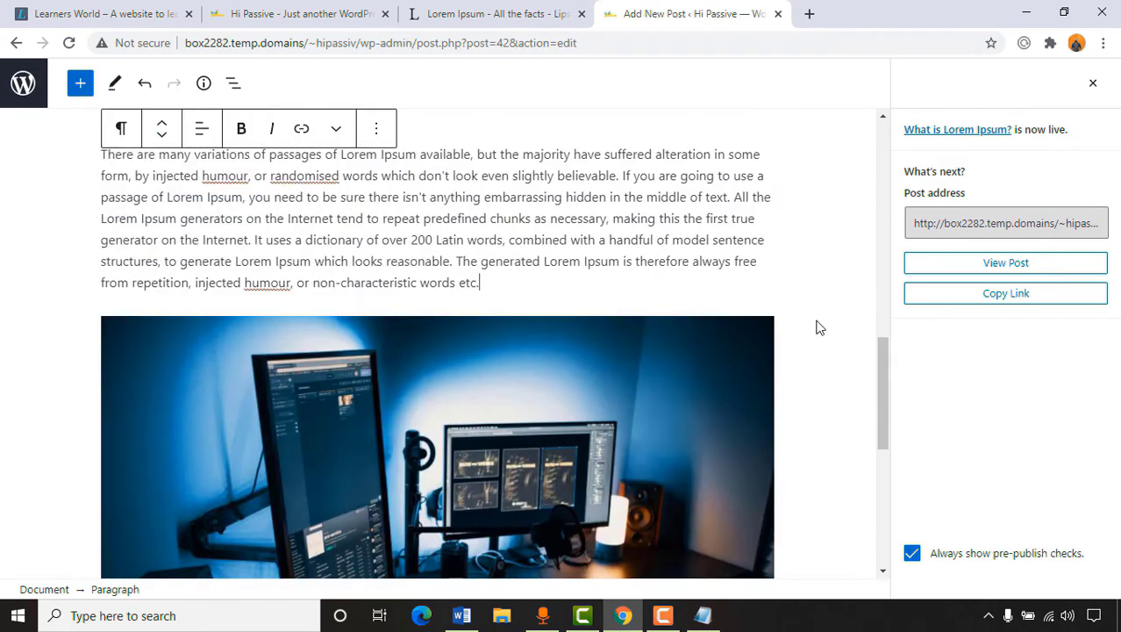
{"action": "scroll", "coordinate": [819, 327], "scroll_direction": "up", "scroll_amount": 5}
- Close the publish summary and expand the post's Categories panel
{"action": "left_click", "coordinate": [1094, 85]}
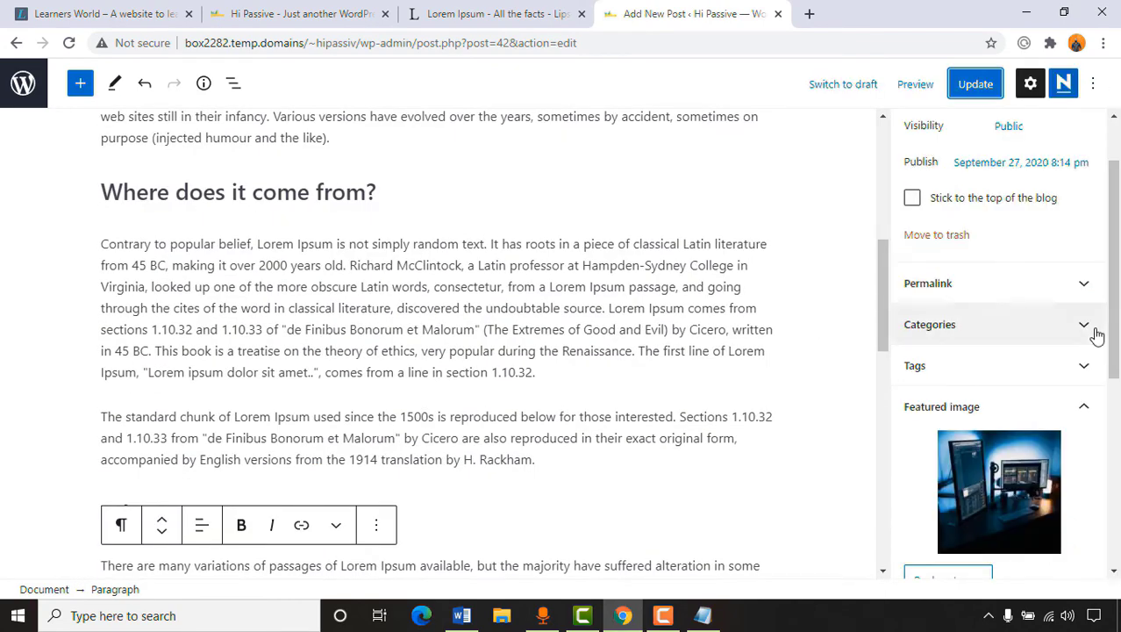
{"action": "left_click", "coordinate": [1092, 333]}
{"action": "scroll", "coordinate": [396, 380], "scroll_direction": "up", "scroll_amount": 6}
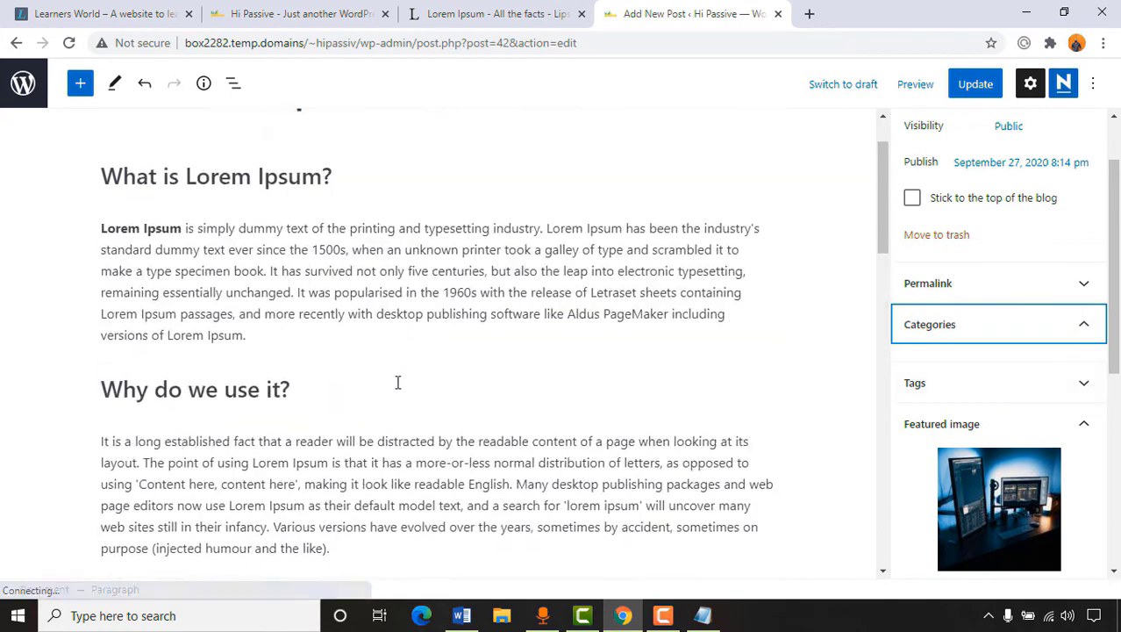
{"action": "scroll", "coordinate": [1029, 484], "scroll_direction": "down", "scroll_amount": 3}
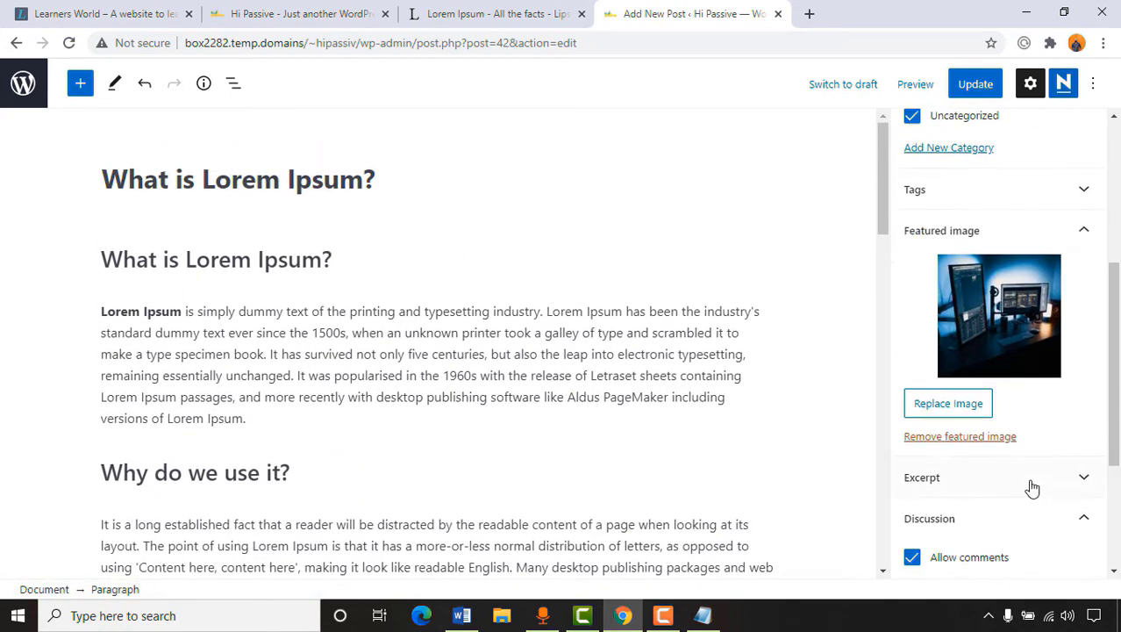
{"action": "scroll", "coordinate": [1016, 433], "scroll_direction": "up", "scroll_amount": 4}
{"action": "scroll", "coordinate": [969, 337], "scroll_direction": "down", "scroll_amount": 2}
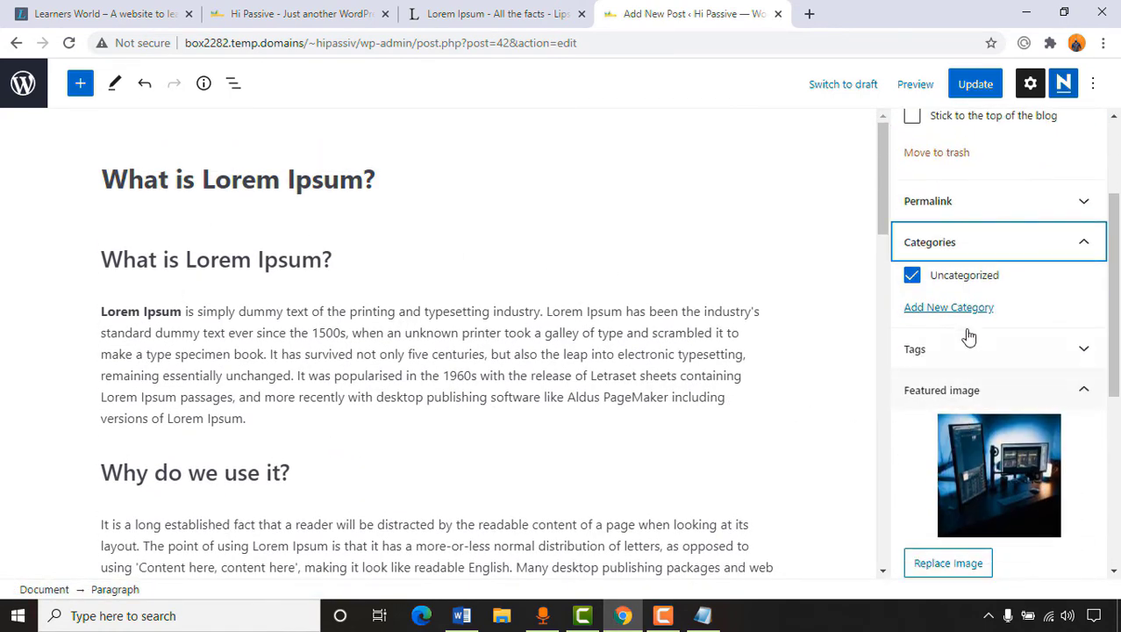
- Create a Technology category, uncheck Uncategorized, update the post and return to Posts
{"action": "left_click", "coordinate": [926, 308]}
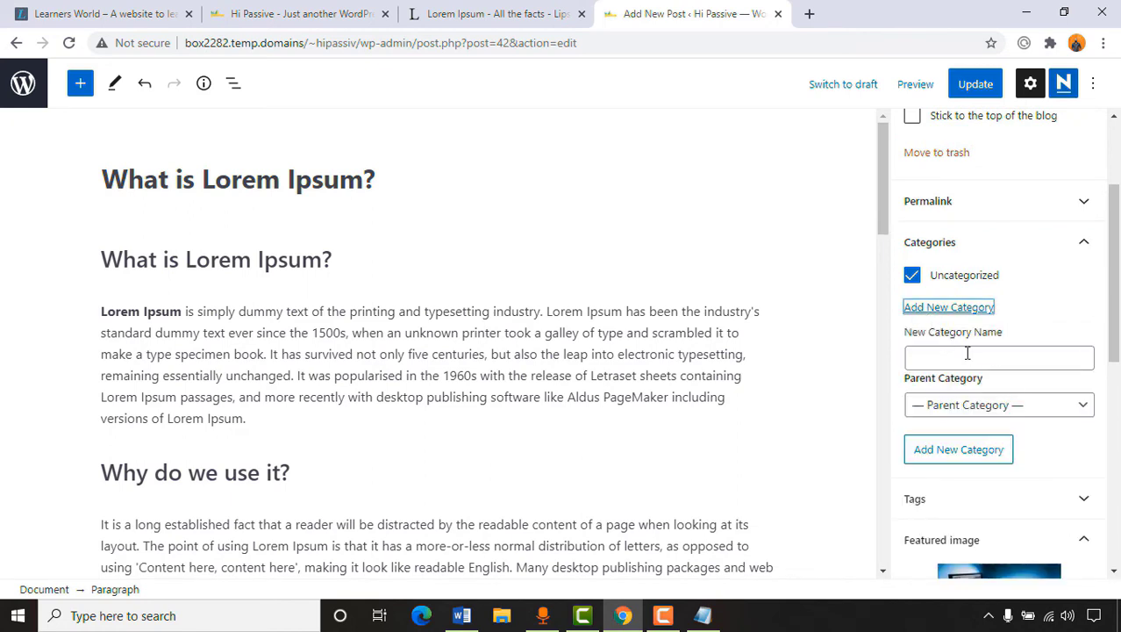
{"action": "left_click", "coordinate": [968, 353]}
{"action": "type", "text": "Technology"}
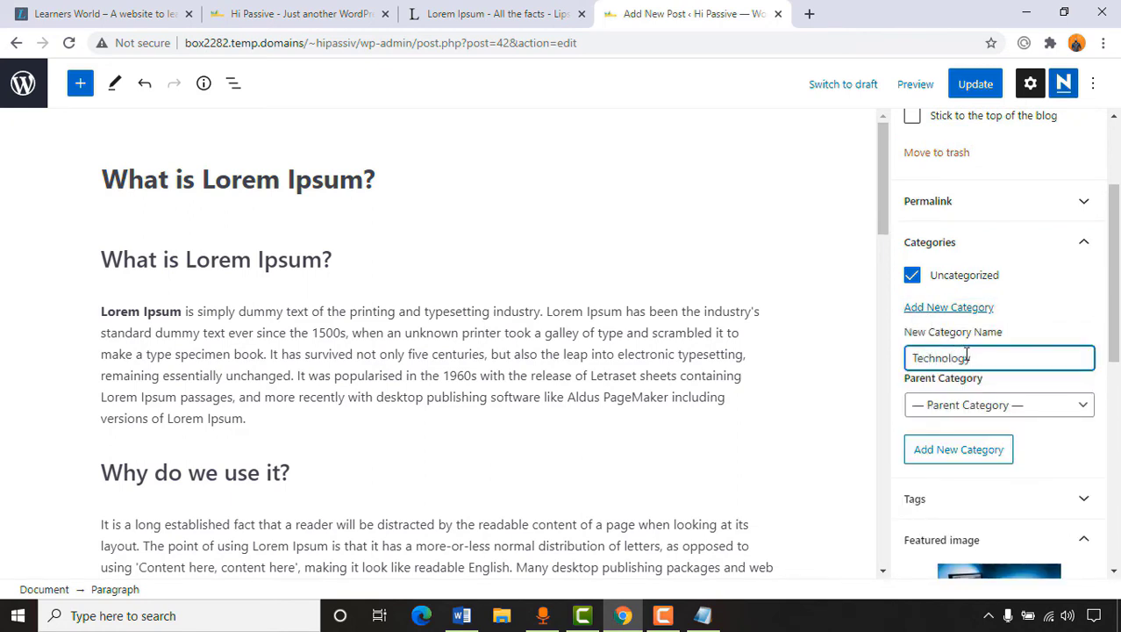
{"action": "left_click", "coordinate": [913, 277]}
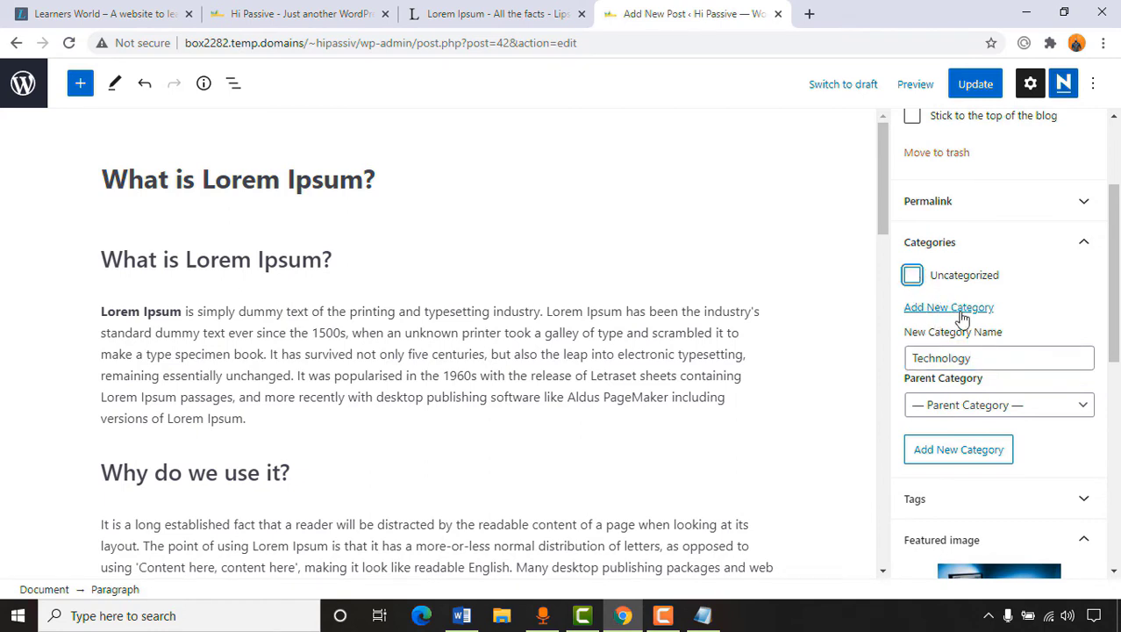
{"action": "left_click", "coordinate": [909, 460]}
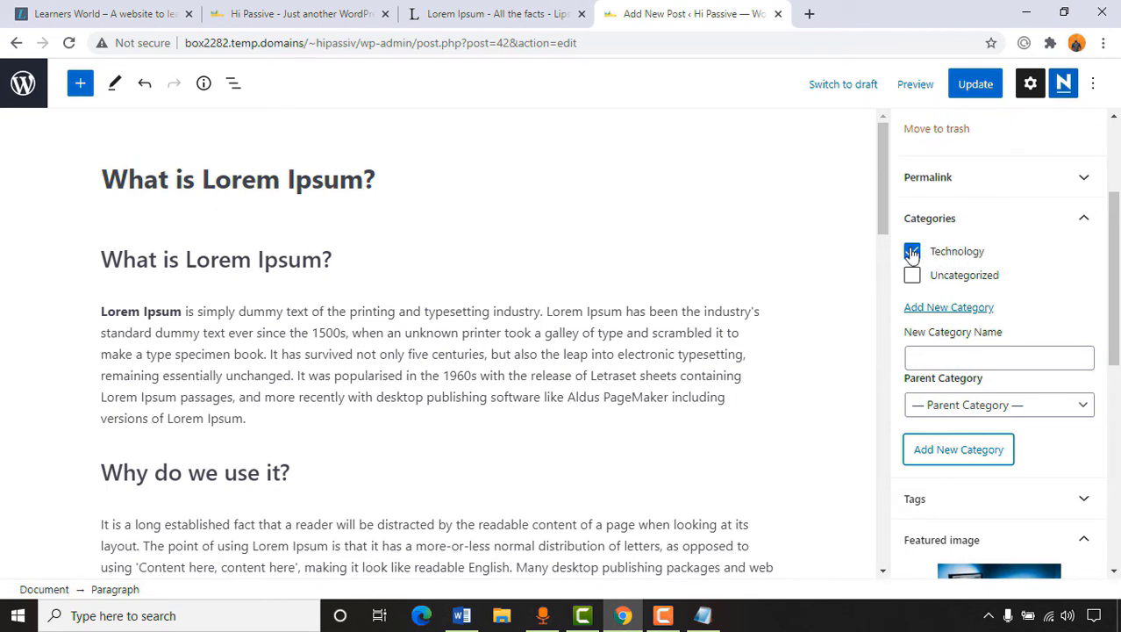
{"action": "left_click", "coordinate": [984, 88]}
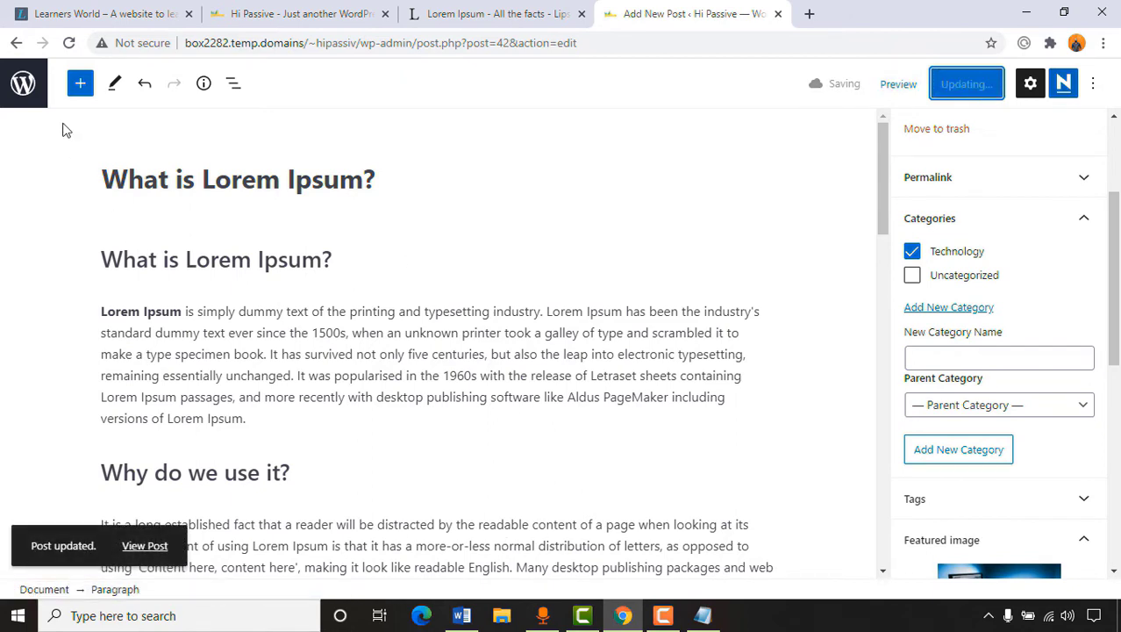
{"action": "left_click", "coordinate": [34, 98]}
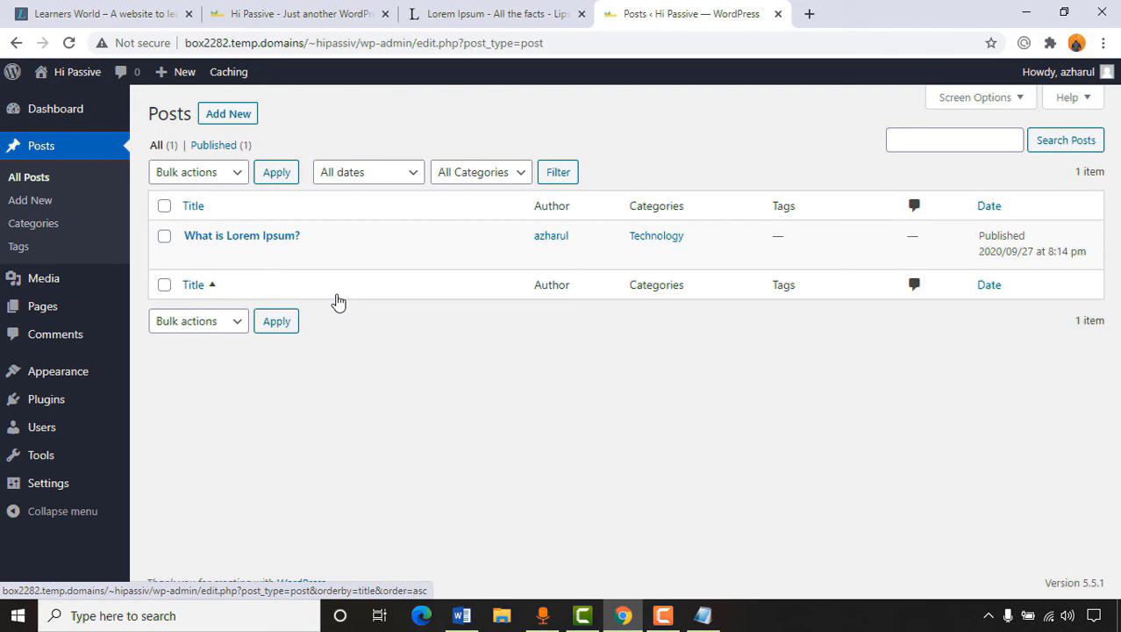
- Publish an Affiliate Marketing post and 'Set up a Website for Affiliate Marketing!'
{"action": "left_click", "coordinate": [228, 113]}
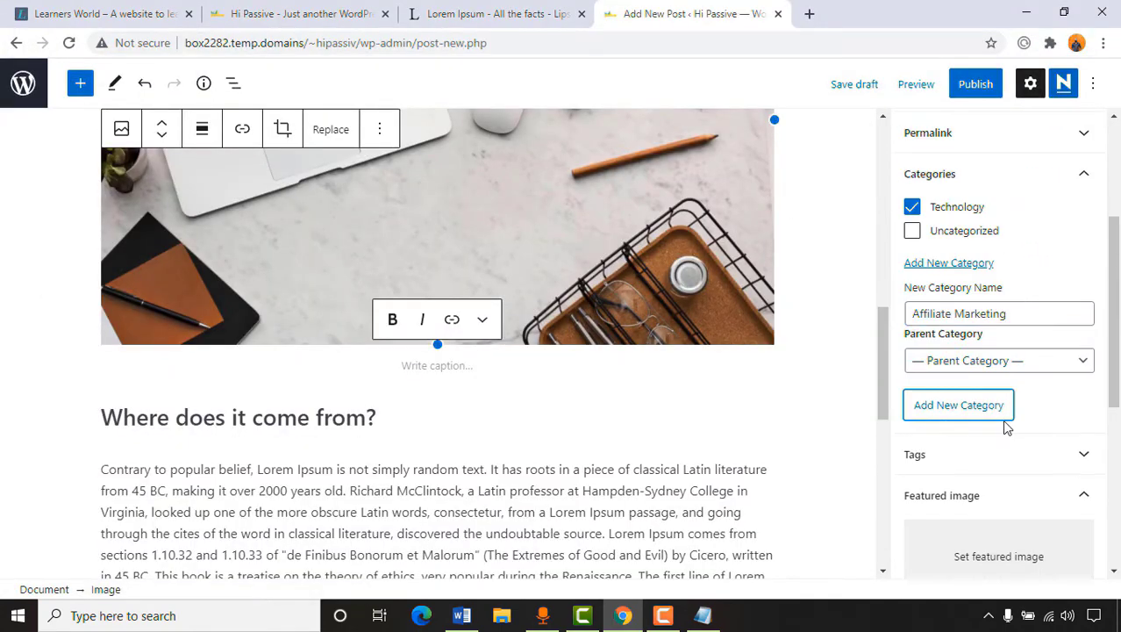
{"action": "left_click", "coordinate": [1005, 426]}
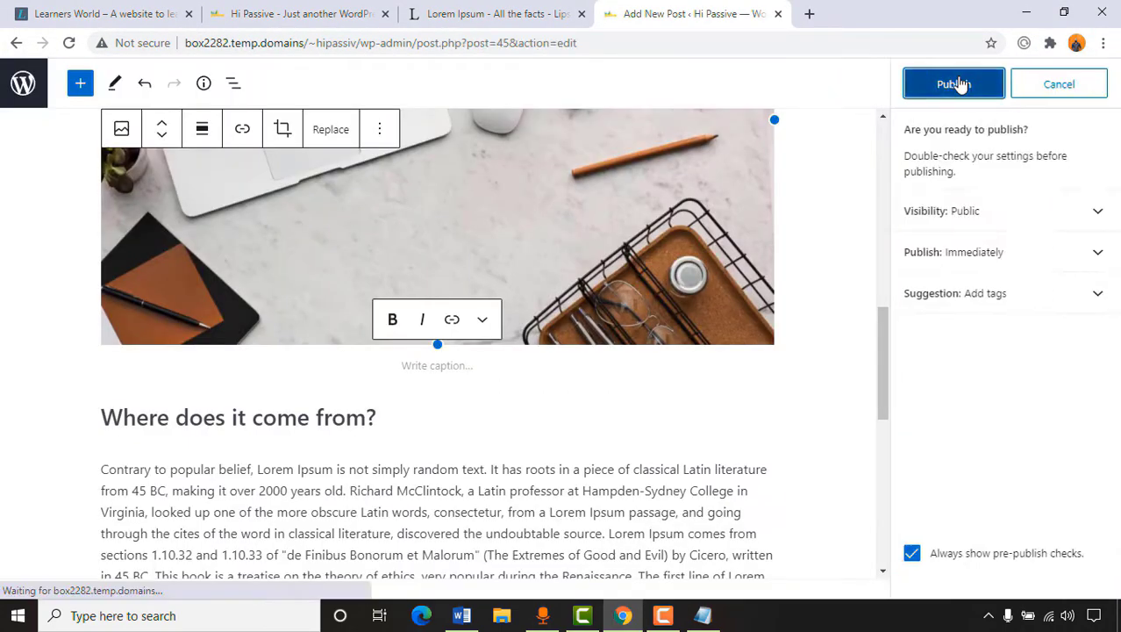
{"action": "left_click", "coordinate": [951, 84]}
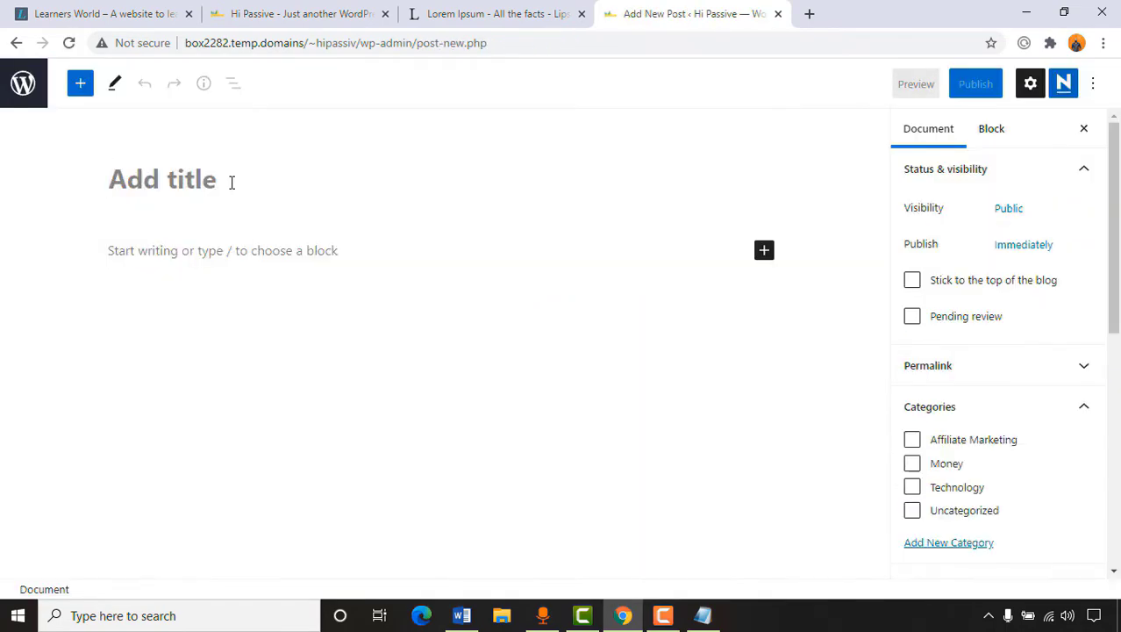
{"action": "type", "text": "Set up a Website for Affiliate Marketing!"}
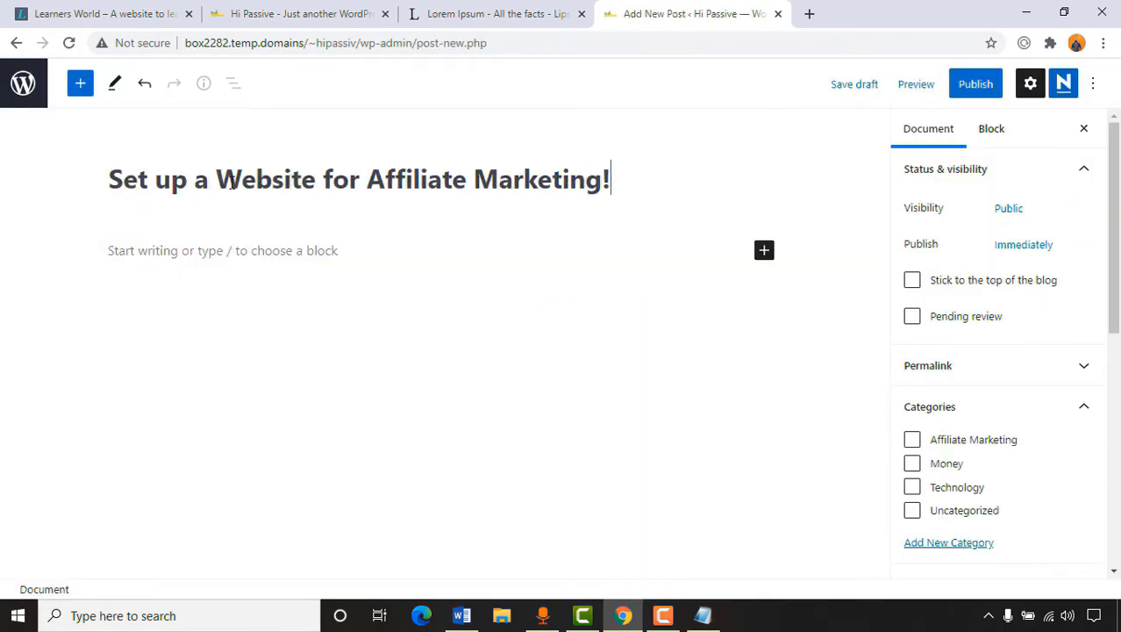
{"action": "left_click", "coordinate": [357, 168]}
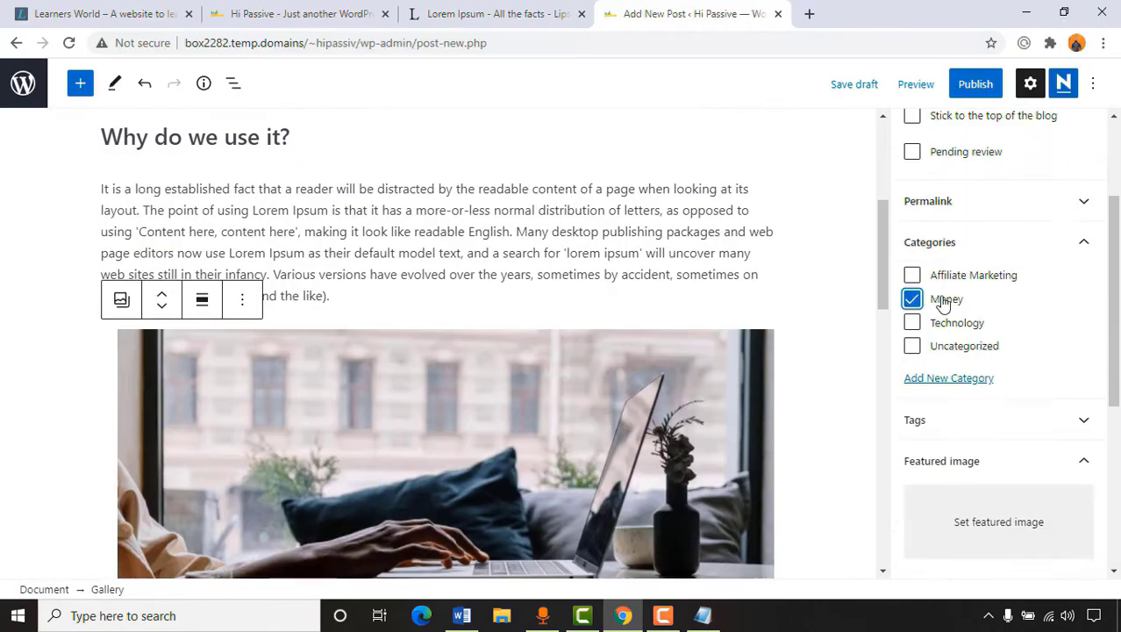
{"action": "left_click", "coordinate": [981, 88]}
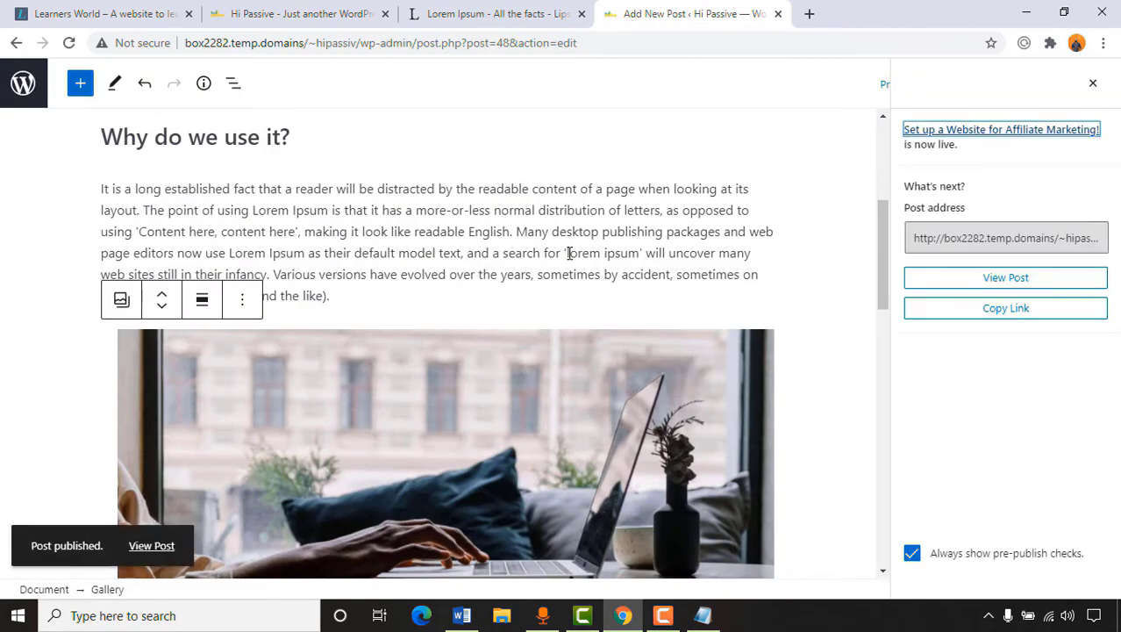
- Publish the passive-income posts under Affiliate Marketing, including 'Passive Income Idea for Beginners', then return to Posts
{"action": "scroll", "coordinate": [439, 351], "scroll_direction": "up", "scroll_amount": 5}
{"action": "type", "text": "What is Passive Inco"}
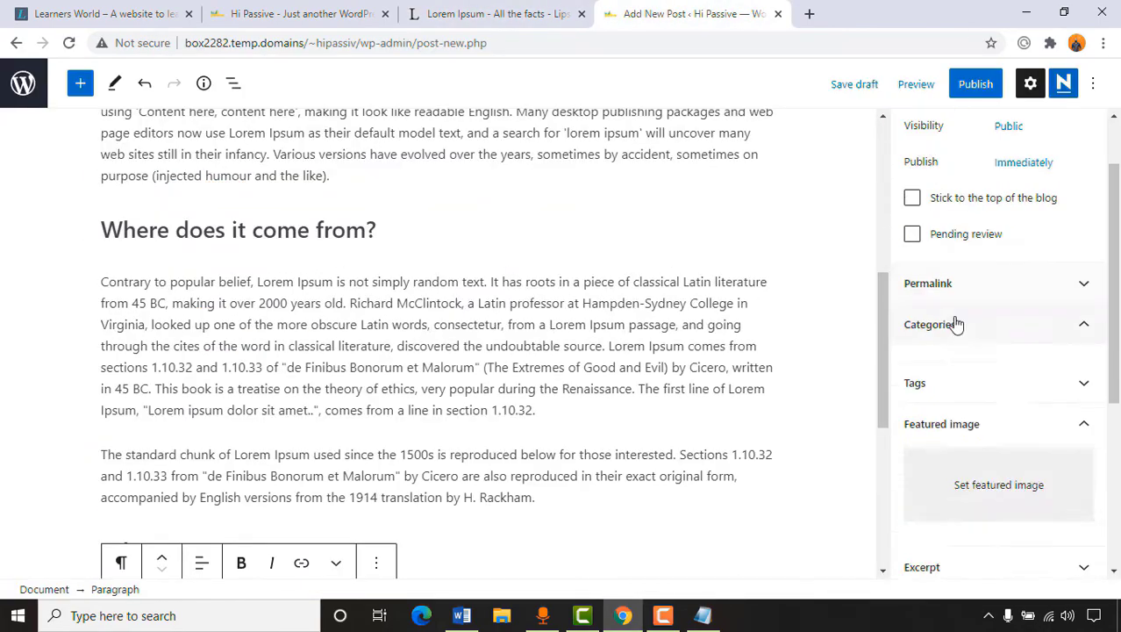
{"action": "scroll", "coordinate": [996, 331], "scroll_direction": "up", "scroll_amount": 3}
{"action": "scroll", "coordinate": [404, 338], "scroll_direction": "up", "scroll_amount": 5}
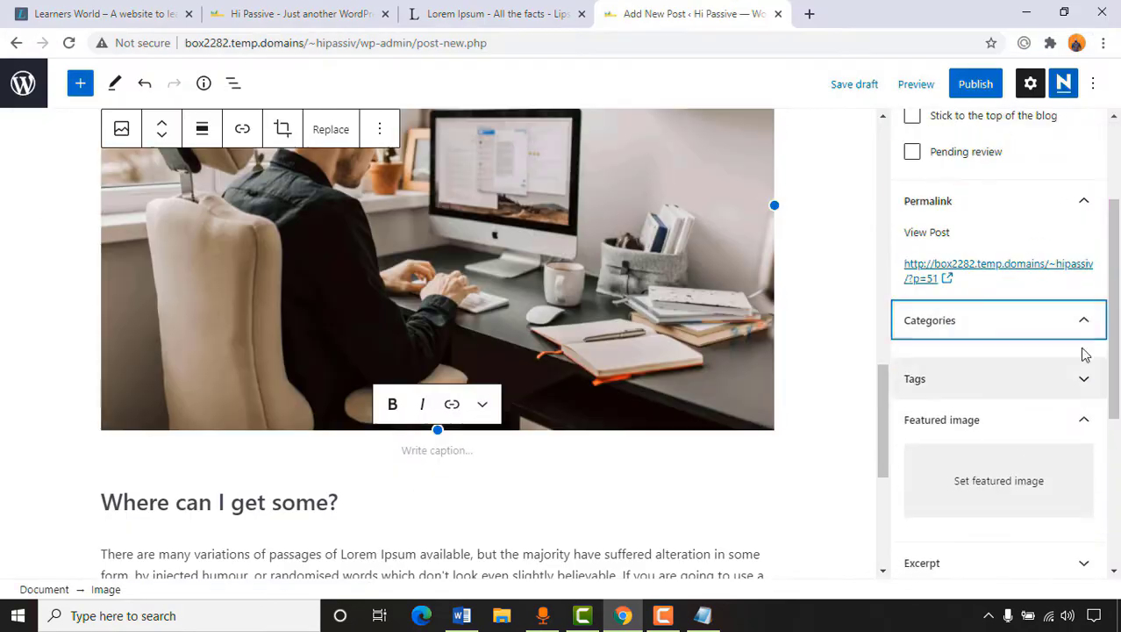
{"action": "left_click", "coordinate": [1000, 320]}
{"action": "left_click", "coordinate": [951, 313]}
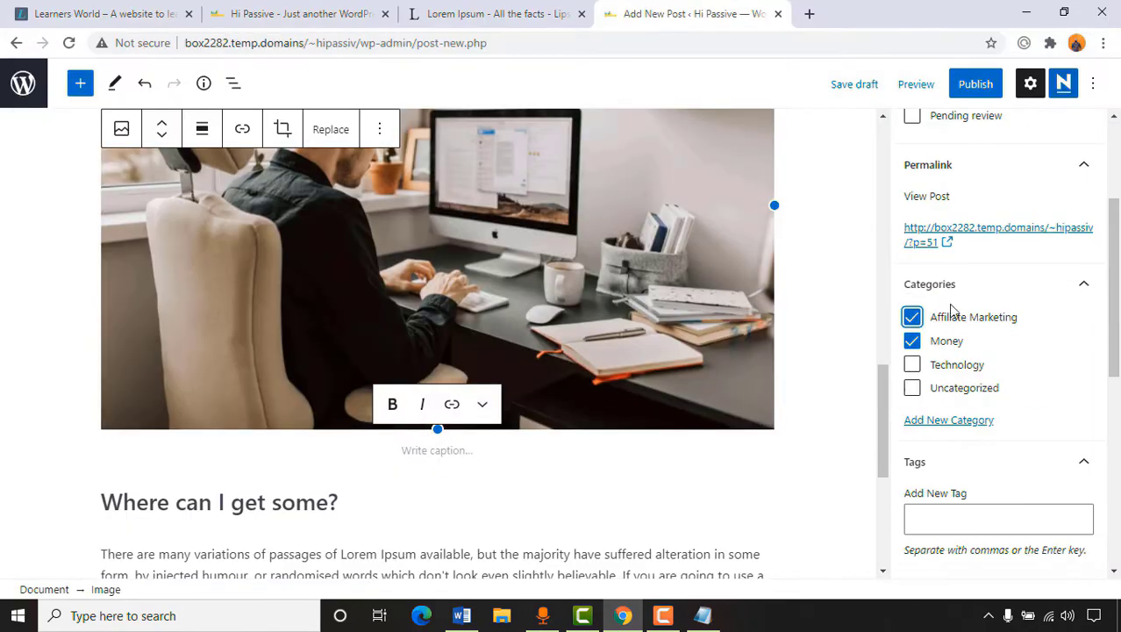
{"action": "left_click", "coordinate": [980, 80]}
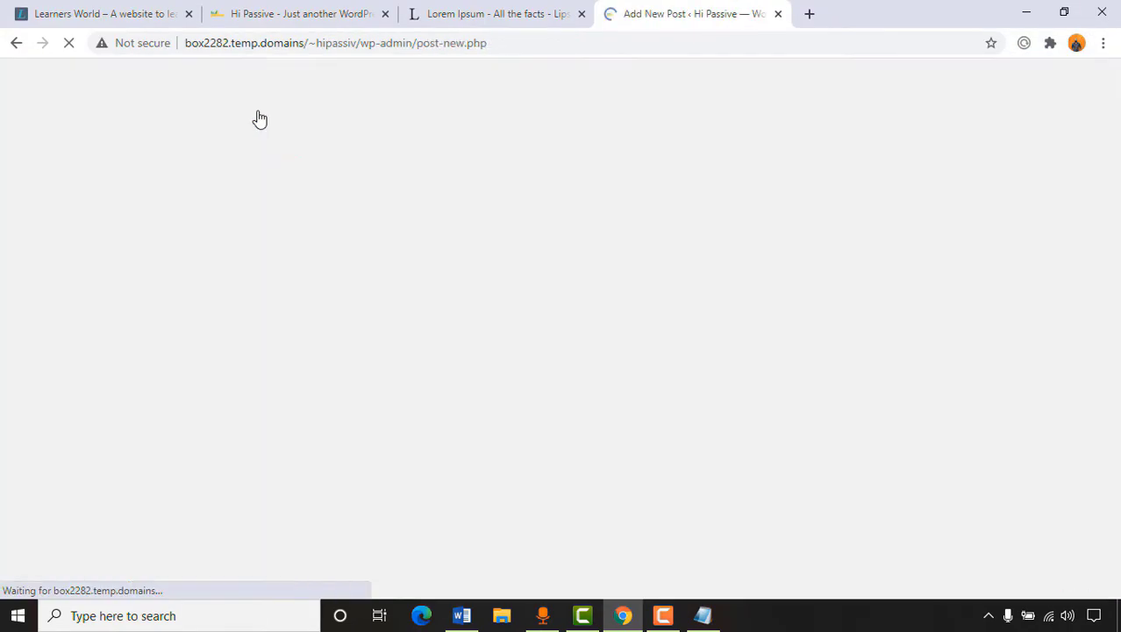
{"action": "type", "text": "Passive Income Idea for Beginners"}
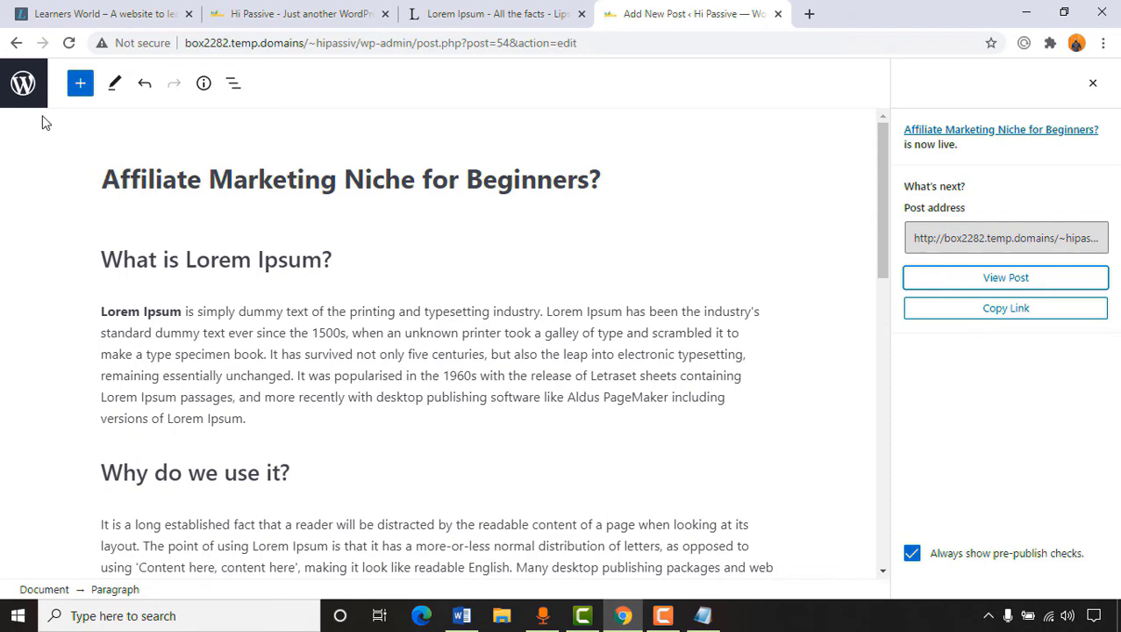
{"action": "left_click", "coordinate": [24, 95]}
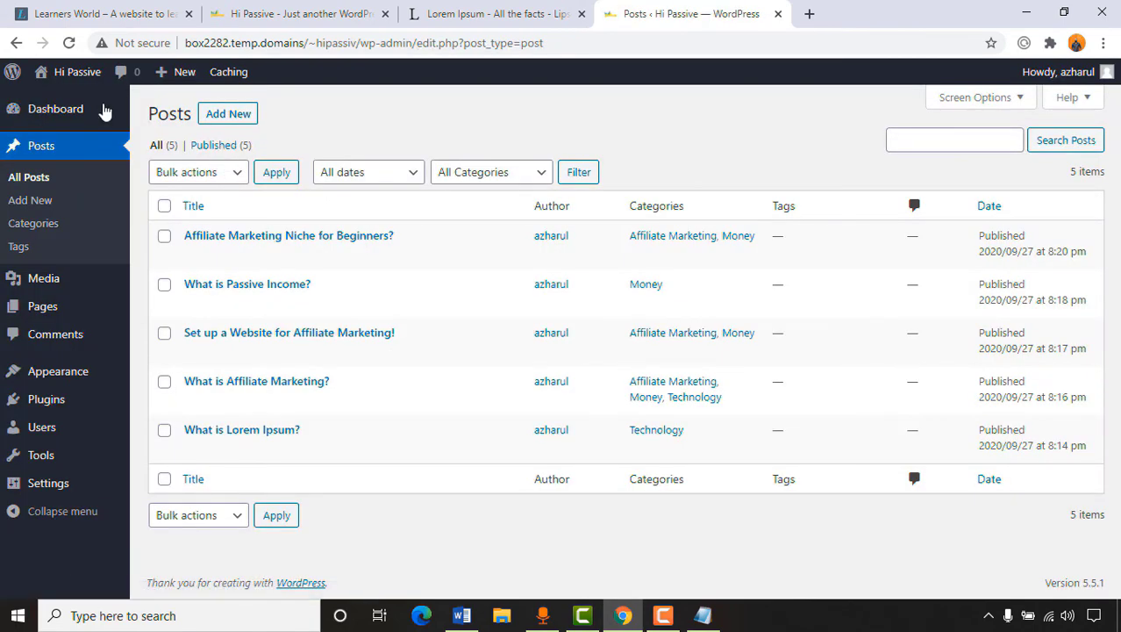
- Open the live Hi Passive site in a new tab and scroll through its home page posts
{"action": "mouse_move", "coordinate": [77, 72]}
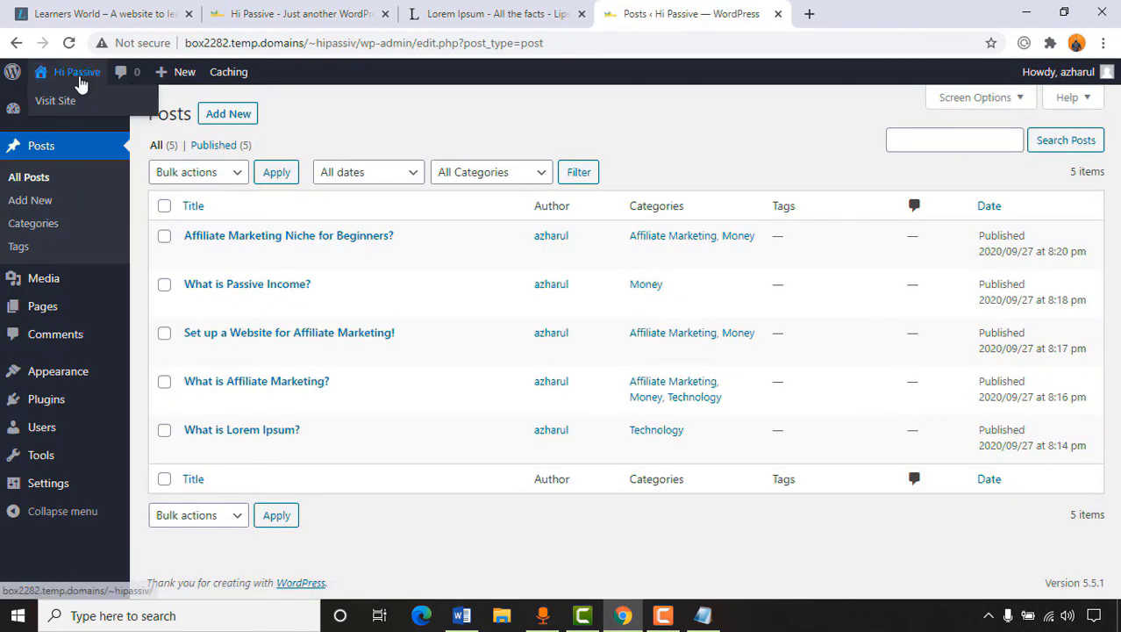
{"action": "right_click", "coordinate": [86, 97]}
{"action": "left_click", "coordinate": [131, 109]}
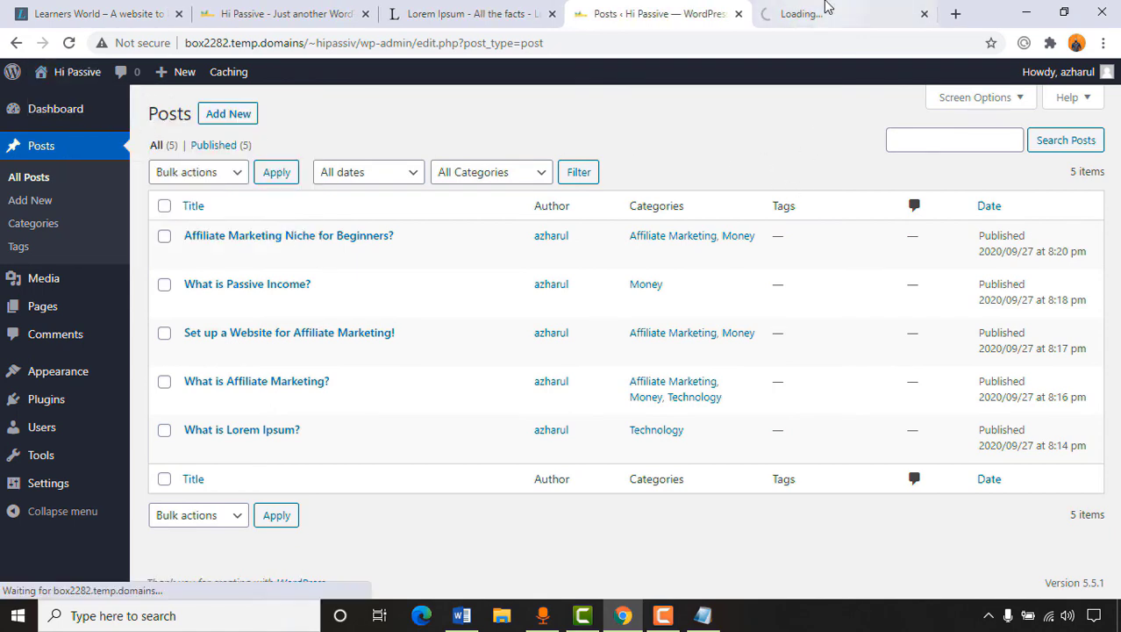
{"action": "left_click", "coordinate": [825, 10]}
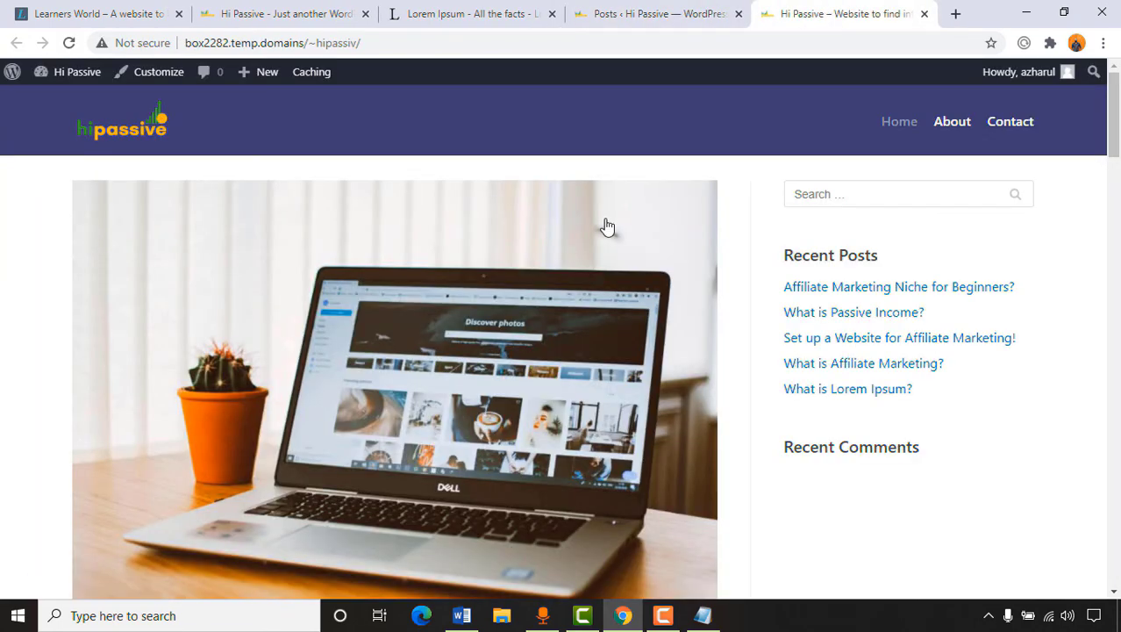
{"action": "scroll", "coordinate": [132, 391], "scroll_direction": "down", "scroll_amount": 5}
{"action": "scroll", "coordinate": [400, 296], "scroll_direction": "up", "scroll_amount": 5}
{"action": "scroll", "coordinate": [540, 339], "scroll_direction": "down", "scroll_amount": 2}
{"action": "scroll", "coordinate": [514, 317], "scroll_direction": "down", "scroll_amount": 2}
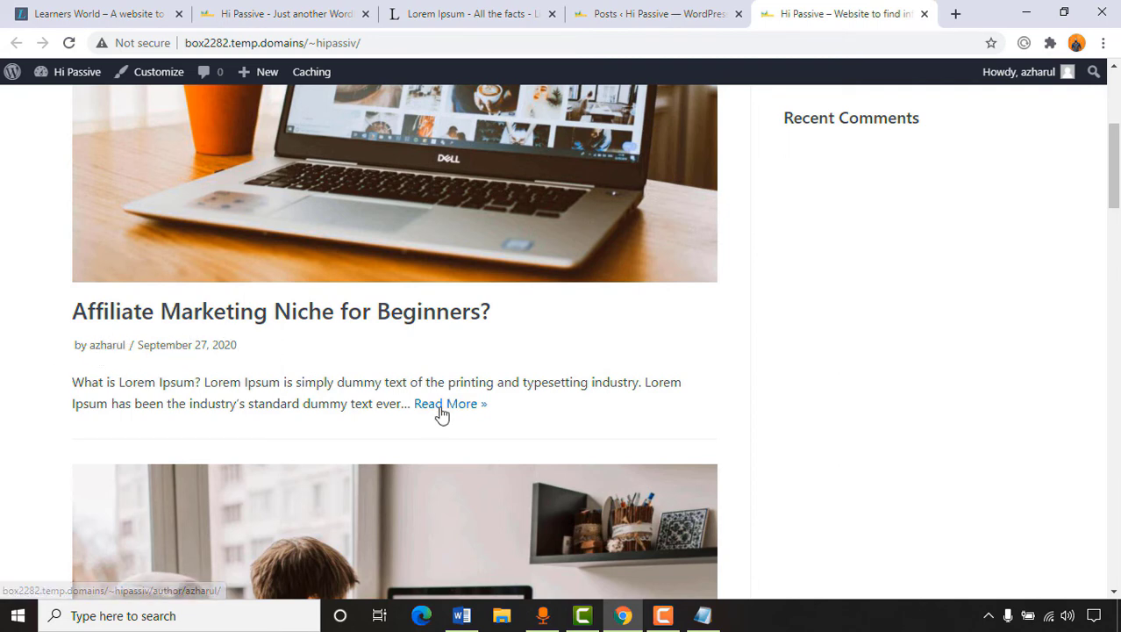
- Select the first post's excerpt, browse further posts and try the site's search field
{"action": "left_click_drag", "start_coordinate": [91, 376], "coordinate": [490, 369]}
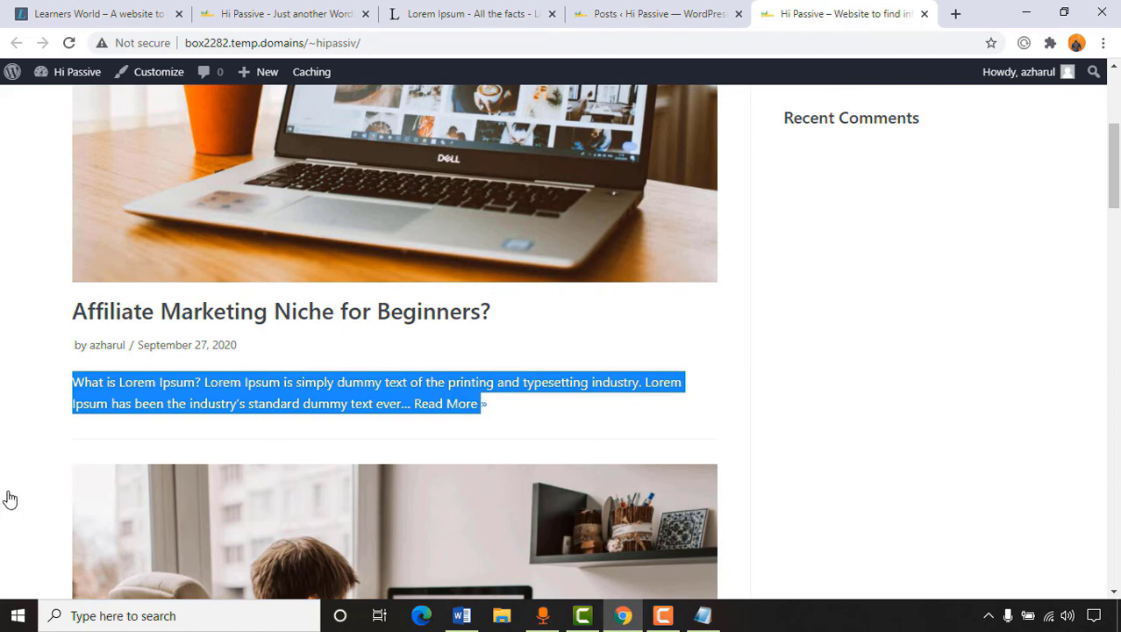
{"action": "scroll", "coordinate": [10, 498], "scroll_direction": "down", "scroll_amount": 3}
{"action": "scroll", "coordinate": [346, 363], "scroll_direction": "down", "scroll_amount": 8}
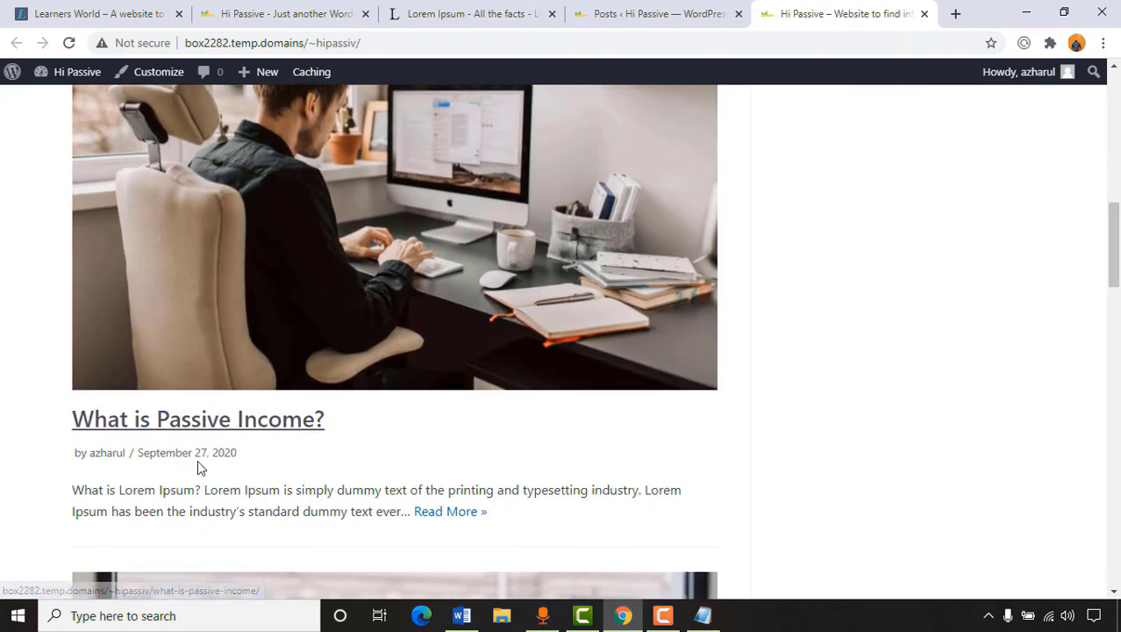
{"action": "scroll", "coordinate": [186, 453], "scroll_direction": "down", "scroll_amount": 5}
{"action": "scroll", "coordinate": [533, 441], "scroll_direction": "up", "scroll_amount": 15}
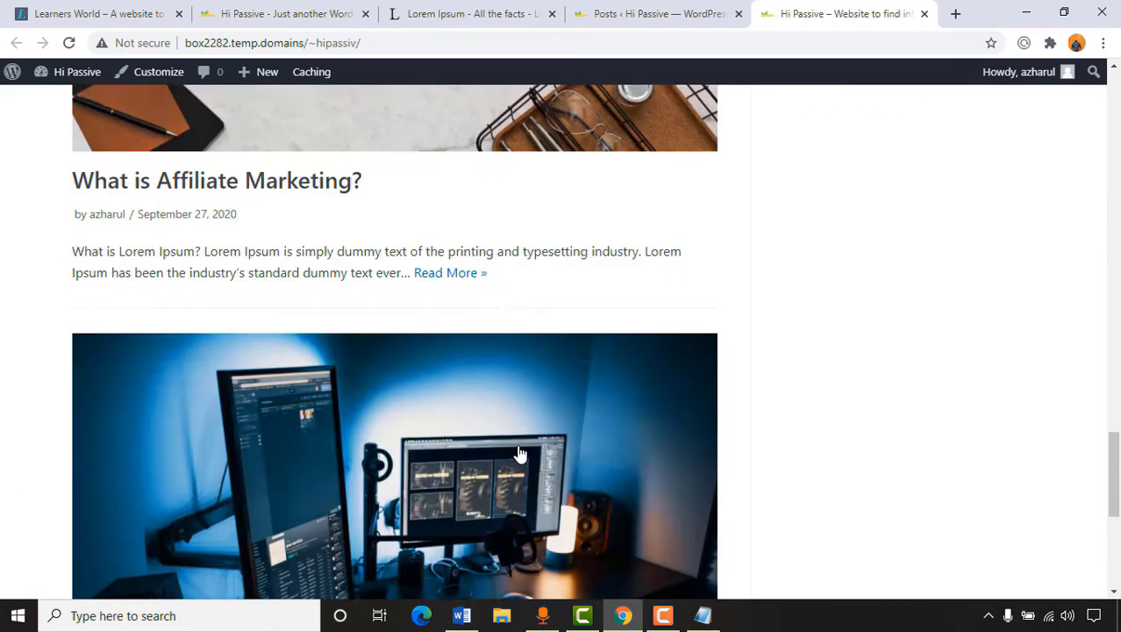
{"action": "scroll", "coordinate": [533, 440], "scroll_direction": "up", "scroll_amount": 3}
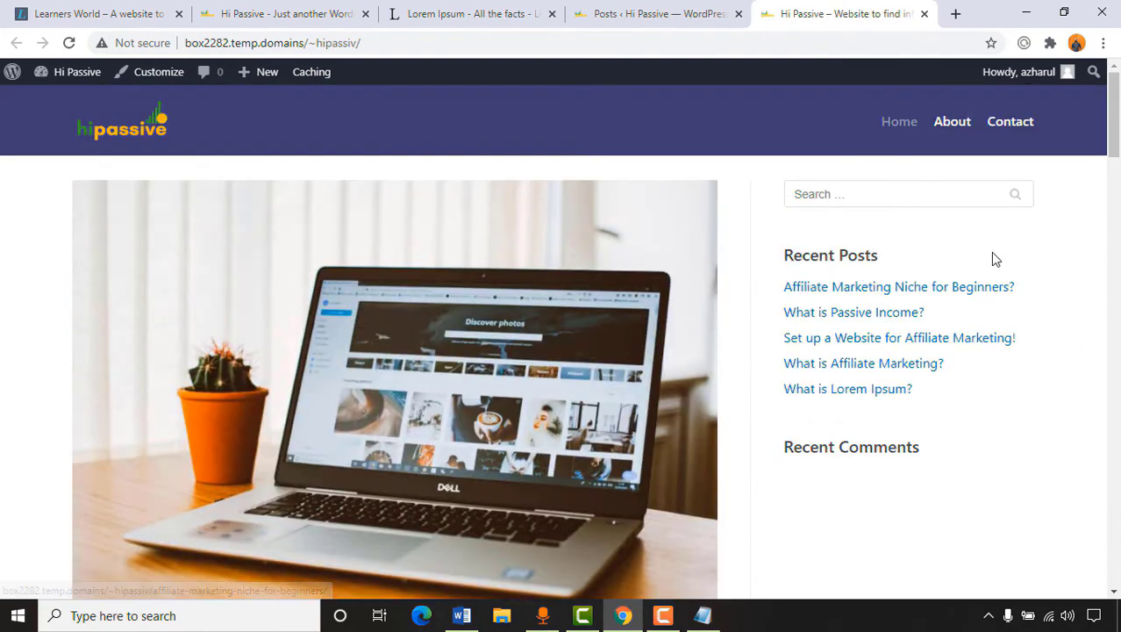
{"action": "left_click", "coordinate": [836, 193]}
{"action": "left_click", "coordinate": [1083, 180]}
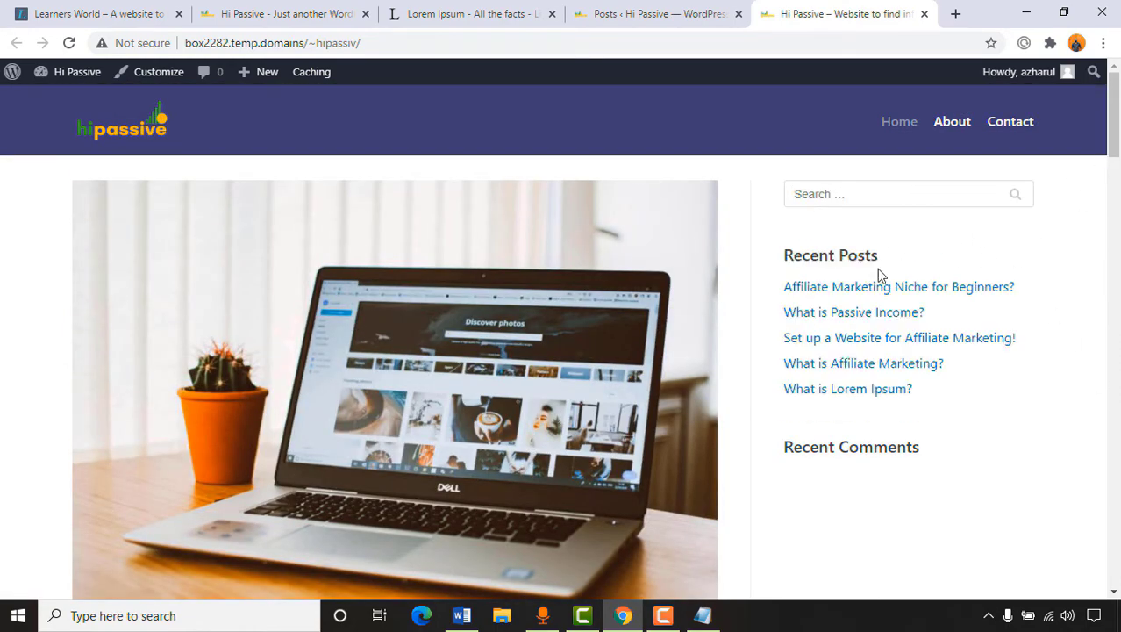
- Review the home page posts once more, then return to the Yoast SEO General dashboard
{"action": "scroll", "coordinate": [928, 460], "scroll_direction": "down", "scroll_amount": 3}
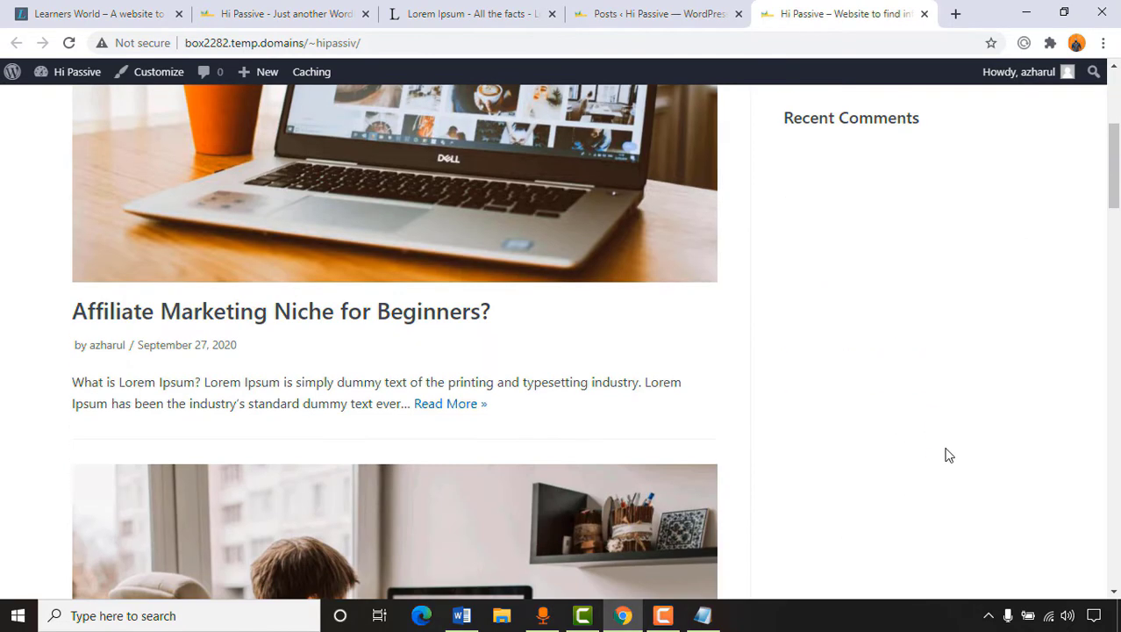
{"action": "scroll", "coordinate": [946, 454], "scroll_direction": "up", "scroll_amount": 3}
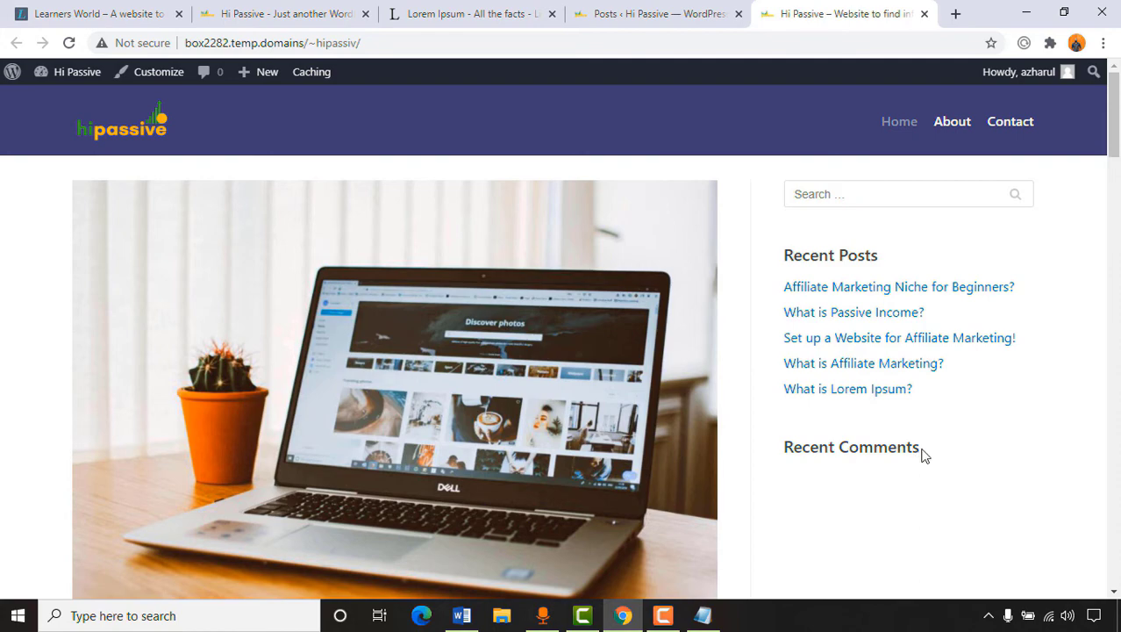
{"action": "scroll", "coordinate": [465, 386], "scroll_direction": "down", "scroll_amount": 3}
{"action": "scroll", "coordinate": [210, 494], "scroll_direction": "up", "scroll_amount": 3}
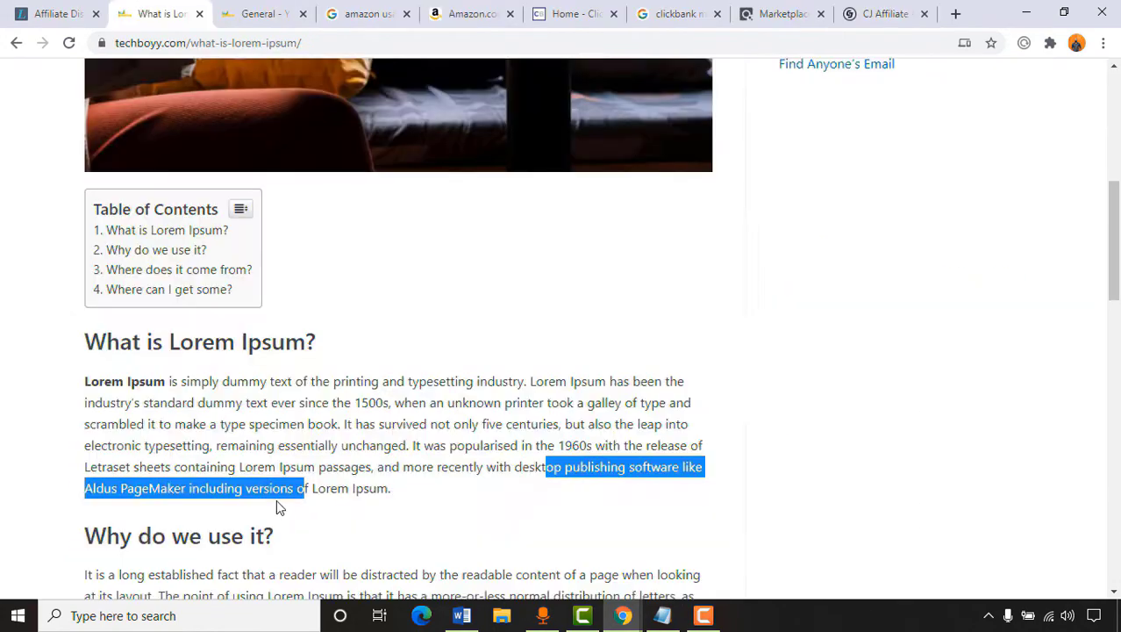
{"action": "scroll", "coordinate": [280, 506], "scroll_direction": "up", "scroll_amount": 5}
{"action": "left_click", "coordinate": [255, 13]}
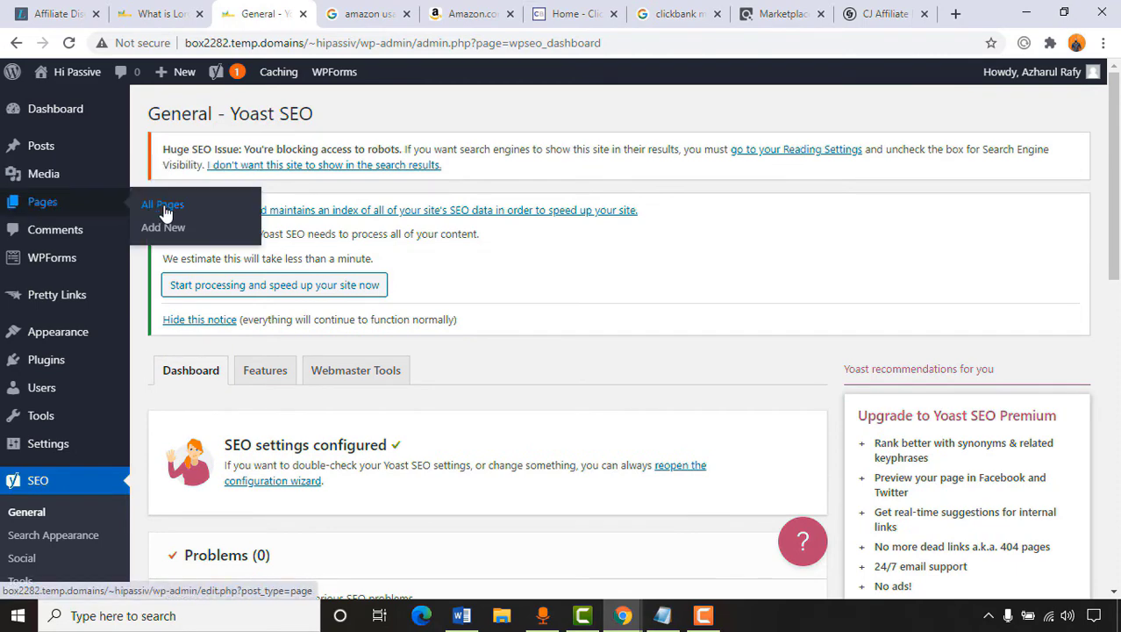
- Open 'Set up a Website for Affiliate Marketing!' for editing from the All Posts list
{"action": "left_click", "coordinate": [158, 206]}
{"action": "left_click", "coordinate": [169, 152]}
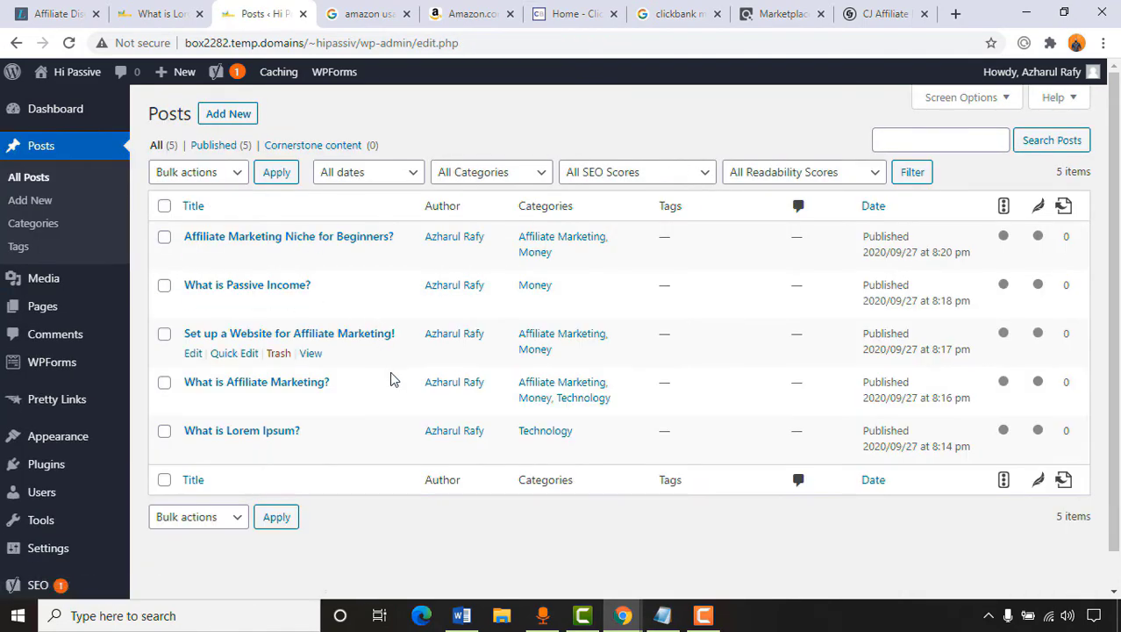
{"action": "left_click", "coordinate": [193, 354]}
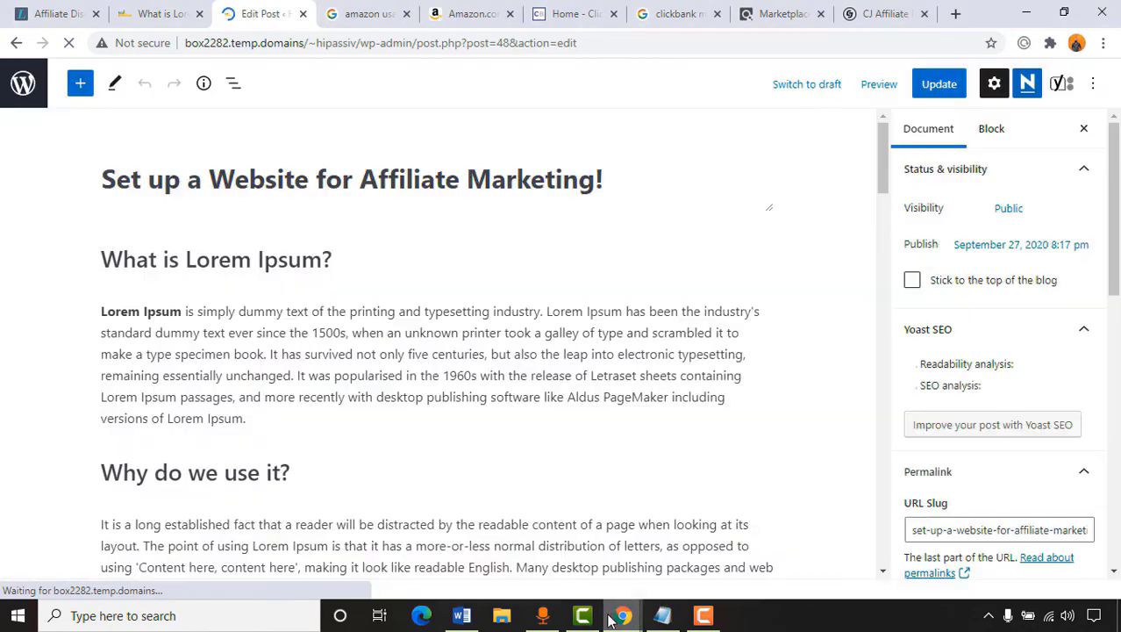
- Copy the full tracking link from the Bluehost affiliate links page
{"action": "left_click", "coordinate": [693, 544]}
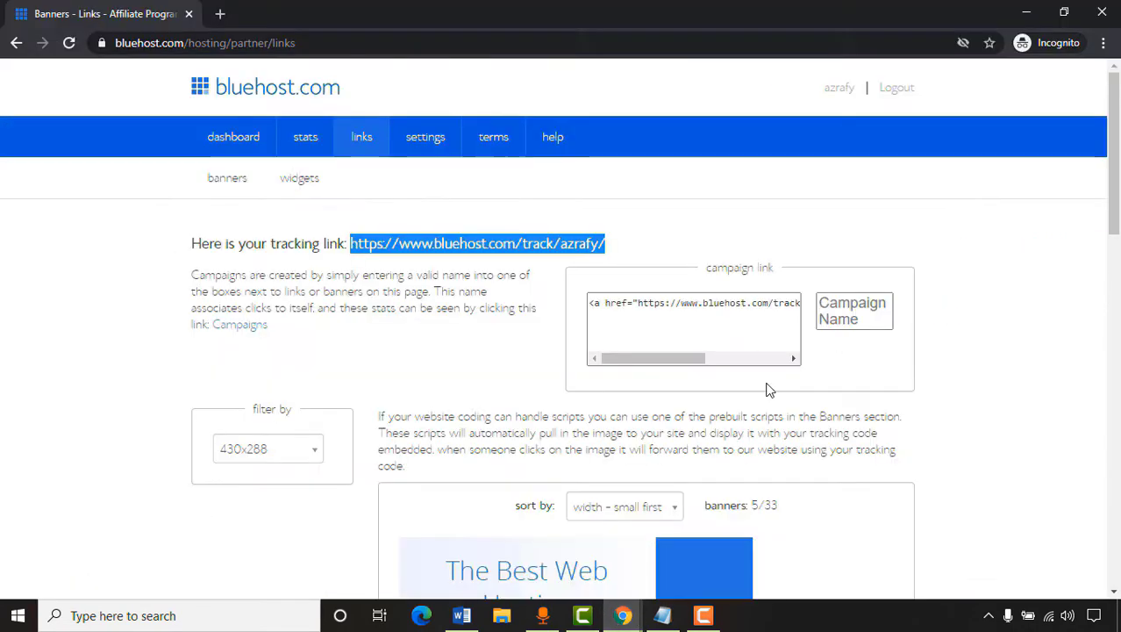
{"action": "left_click", "coordinate": [625, 260]}
{"action": "left_click_drag", "start_coordinate": [646, 243], "coordinate": [358, 250]}
{"action": "right_click", "coordinate": [358, 250]}
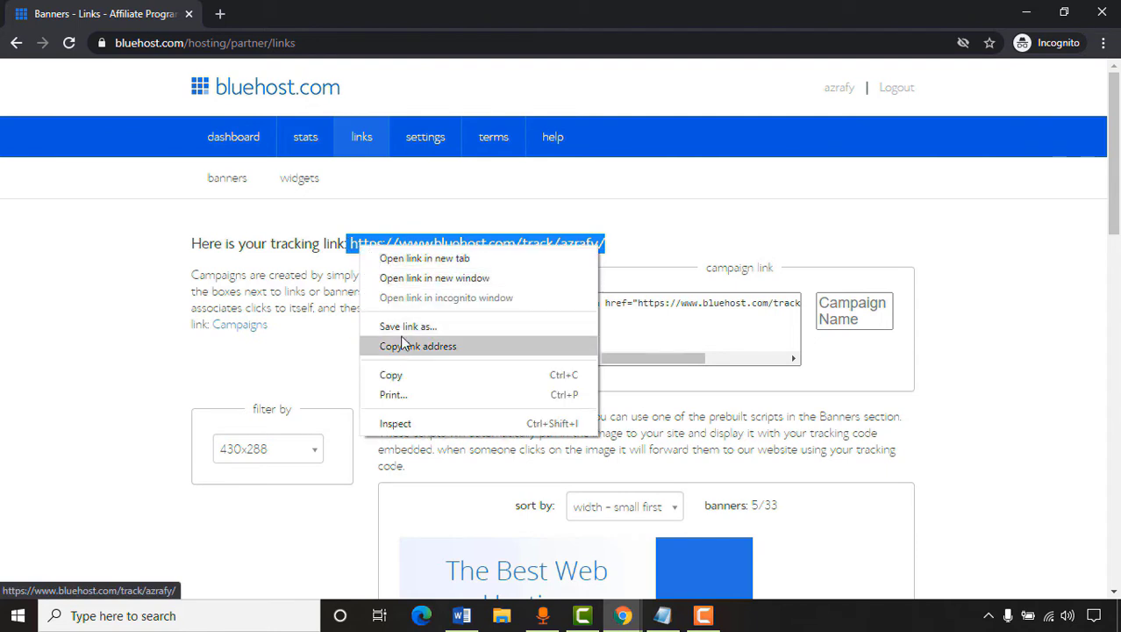
{"action": "left_click", "coordinate": [399, 376]}
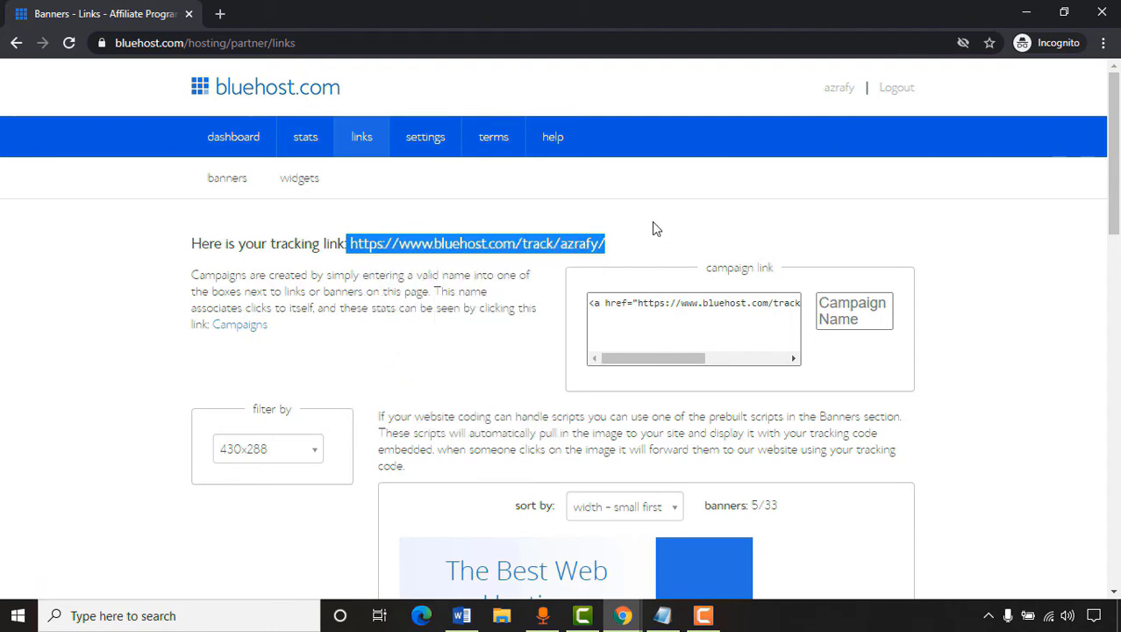
- Return to the WordPress editor for 'Set up a Website for Affiliate Marketing!'
{"action": "left_click", "coordinate": [625, 614]}
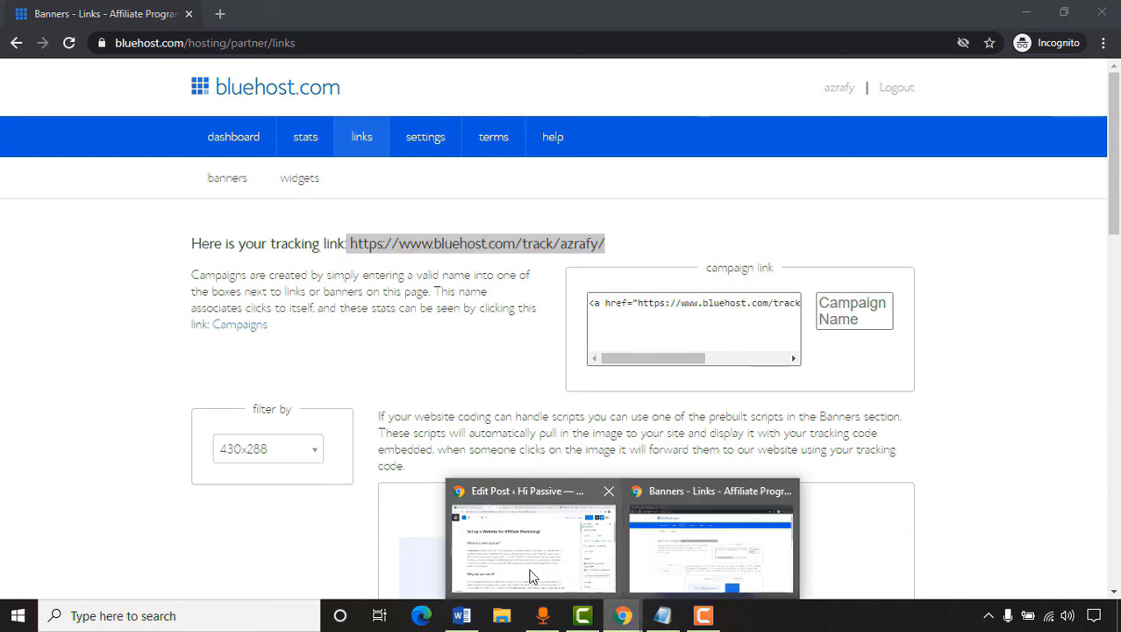
{"action": "left_click", "coordinate": [533, 570]}
{"action": "scroll", "coordinate": [334, 428], "scroll_direction": "down", "scroll_amount": 1}
{"action": "scroll", "coordinate": [333, 428], "scroll_direction": "down", "scroll_amount": 2}
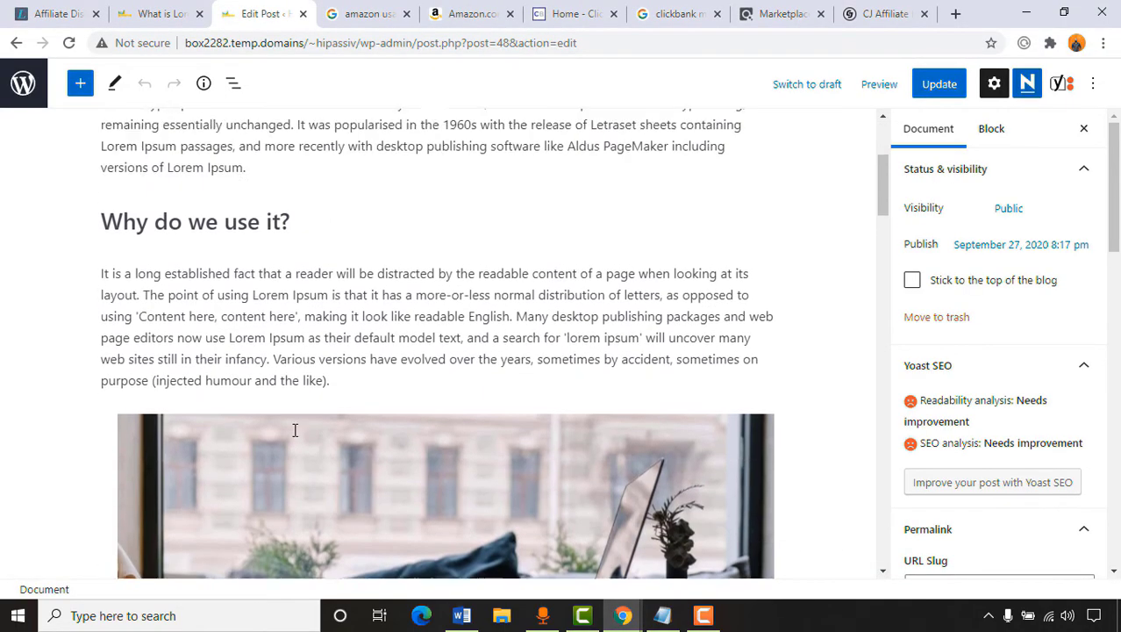
- Add a new paragraph 'Get your hosting plan now on Bluehost' below the intro
{"action": "scroll", "coordinate": [293, 445], "scroll_direction": "up", "scroll_amount": 3}
{"action": "left_click", "coordinate": [267, 434]}
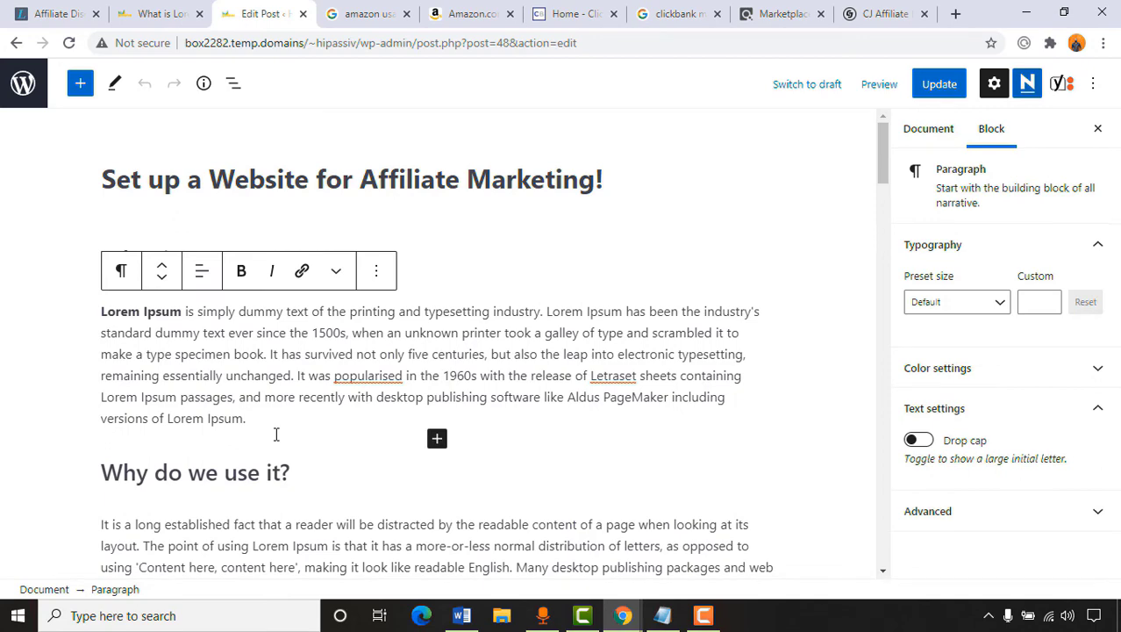
{"action": "key", "text": "Return"}
{"action": "key", "text": "ctrl+z"}
{"action": "scroll", "coordinate": [279, 329], "scroll_direction": "down", "scroll_amount": 1}
{"action": "key", "text": "Return"}
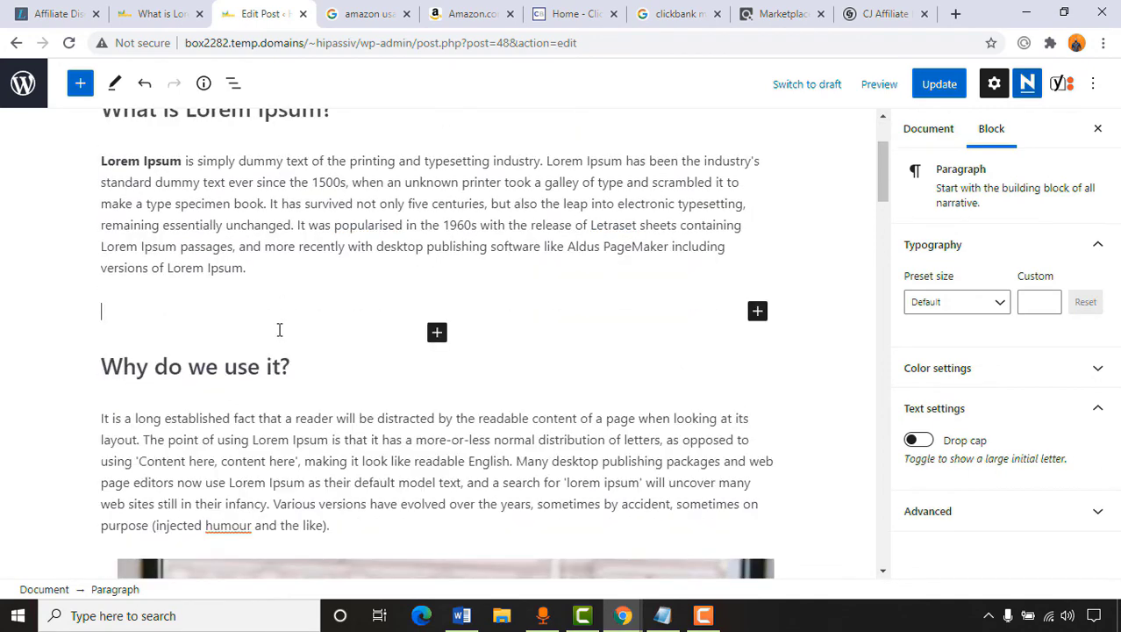
{"action": "type", "text": "Get"}
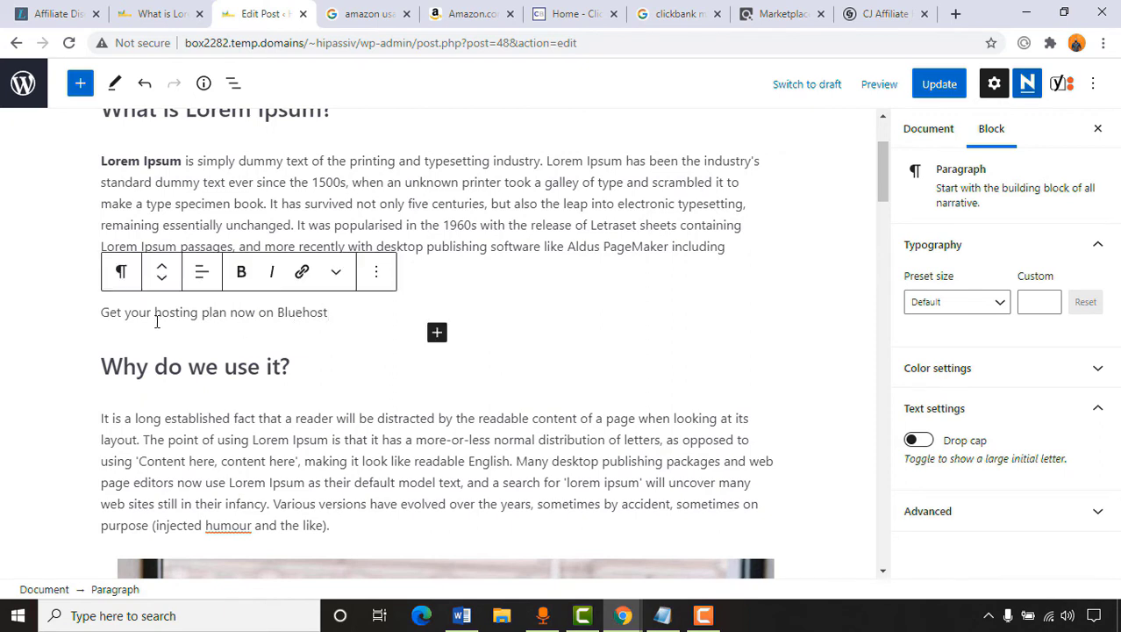
- Link the line to the Bluehost tracking URL, opening in new tab, nofollow and sponsored
{"action": "left_click_drag", "start_coordinate": [210, 311], "coordinate": [328, 311]}
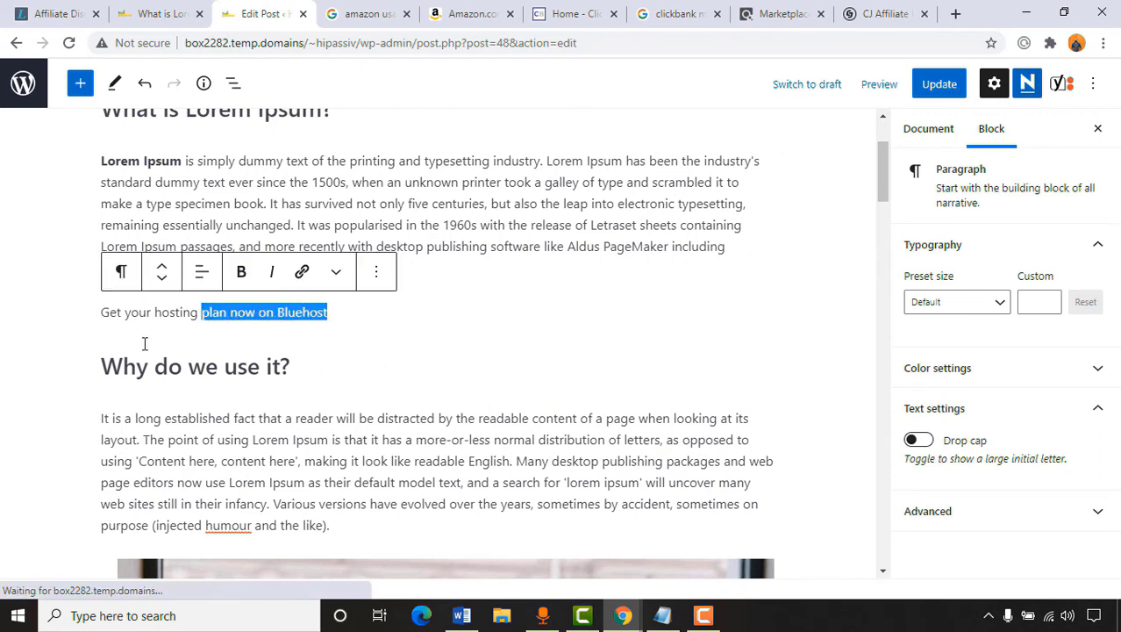
{"action": "left_click_drag", "start_coordinate": [157, 312], "coordinate": [289, 307]}
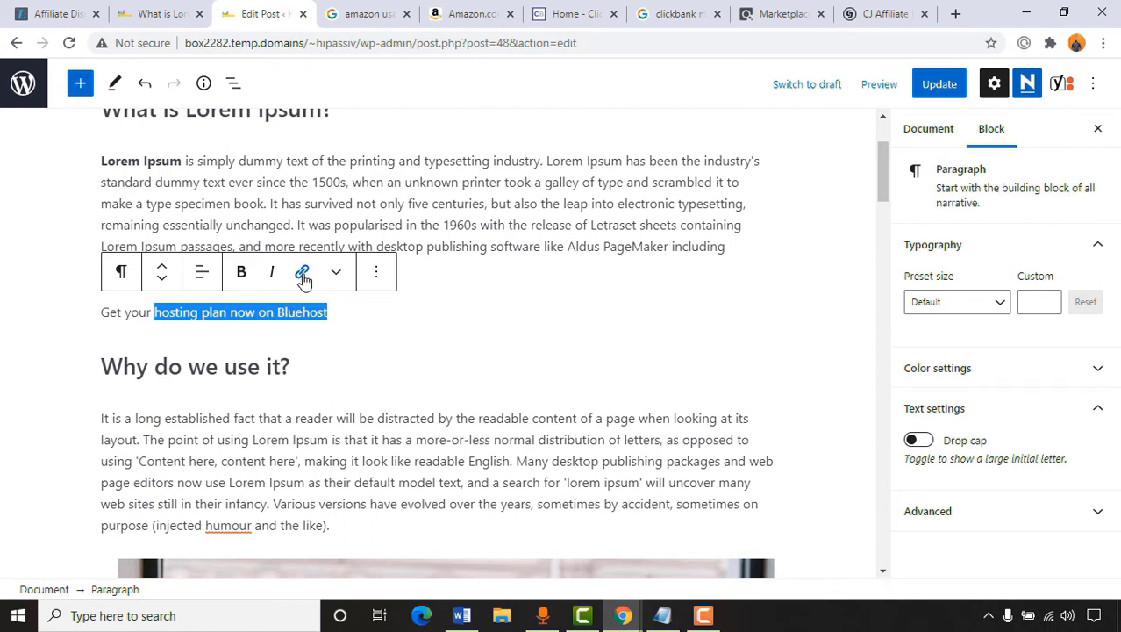
{"action": "left_click_drag", "start_coordinate": [122, 312], "coordinate": [302, 313]}
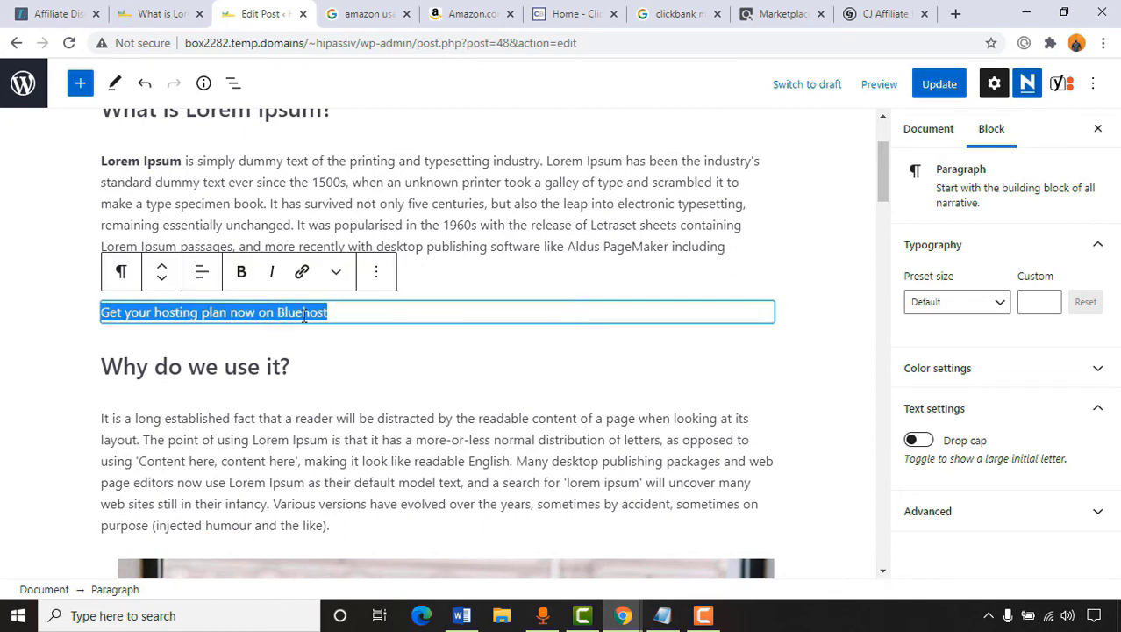
{"action": "left_click", "coordinate": [302, 271]}
{"action": "key", "text": "ctrl+v"}
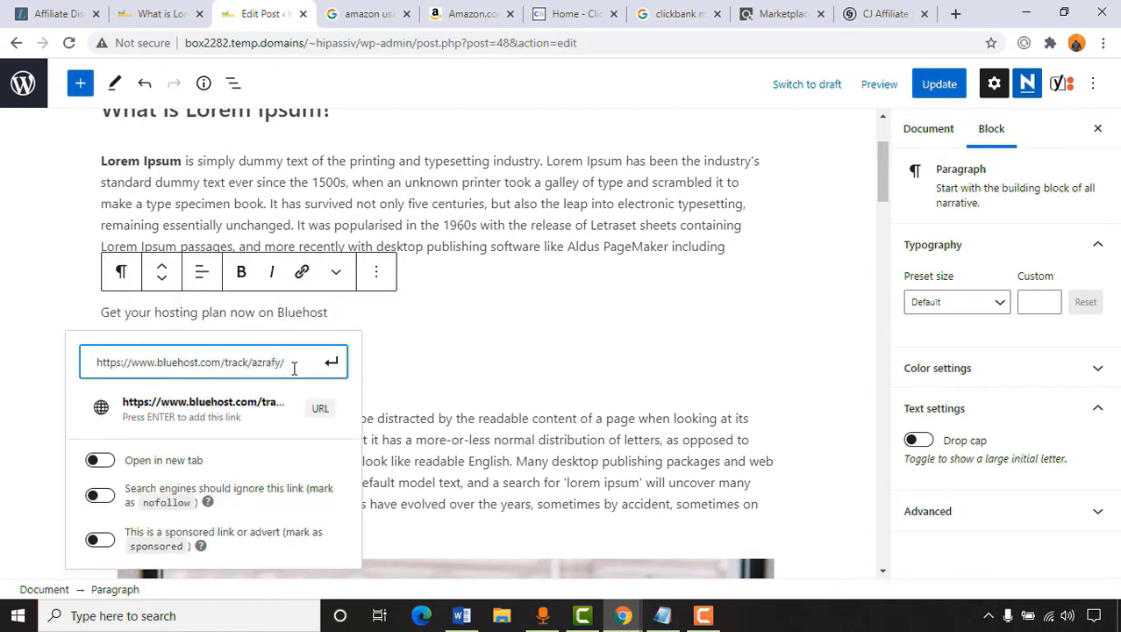
{"action": "left_click", "coordinate": [130, 461]}
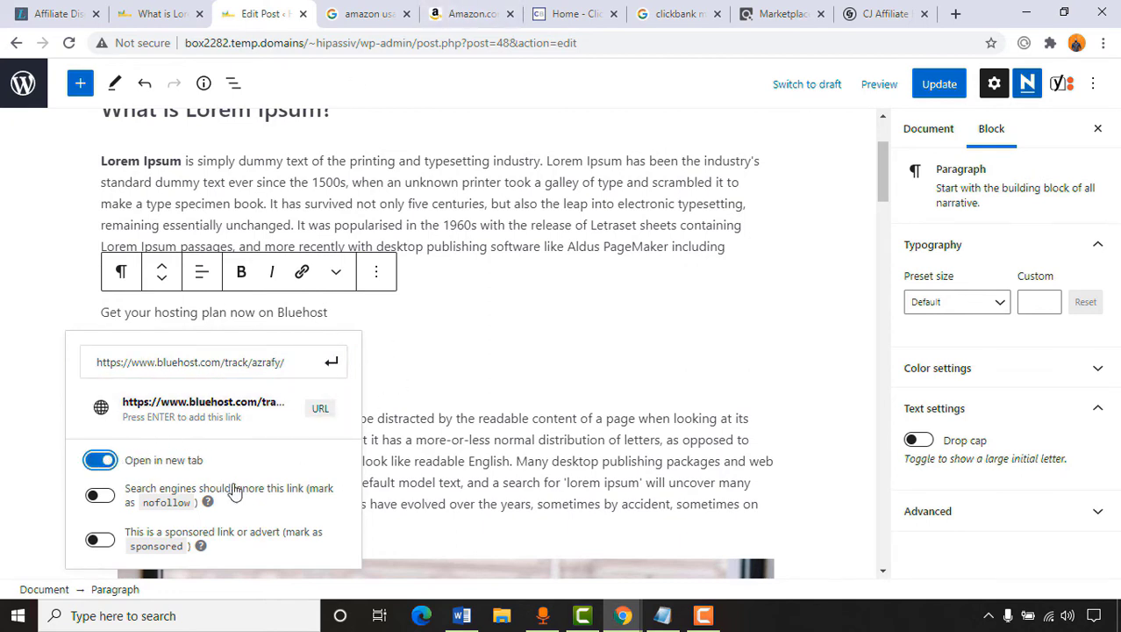
{"action": "left_click", "coordinate": [101, 494]}
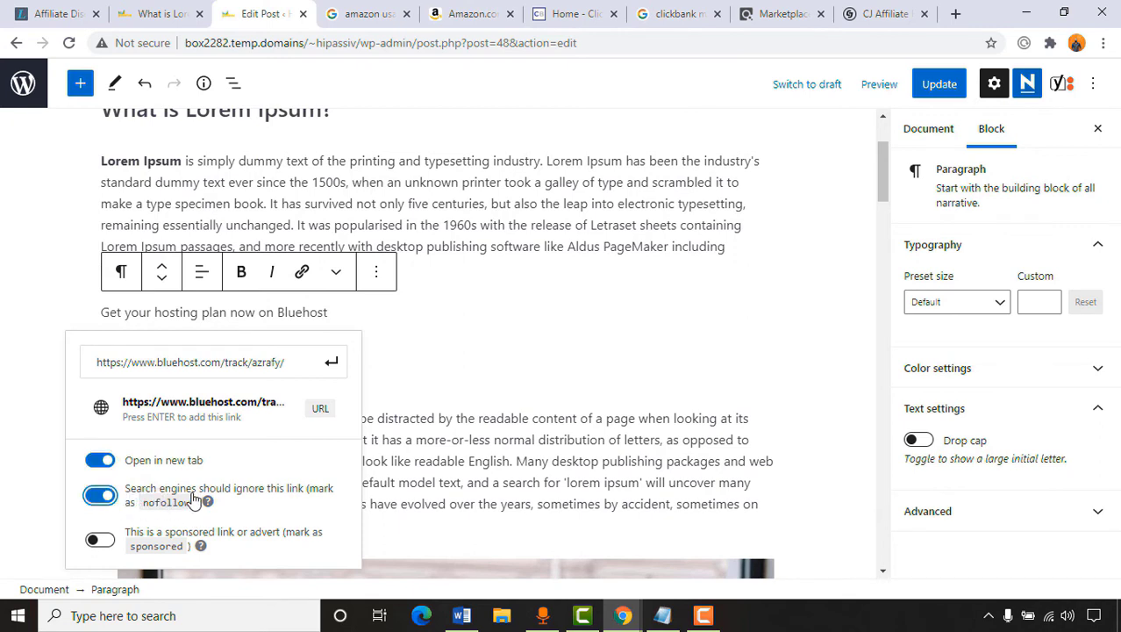
{"action": "left_click", "coordinate": [112, 541]}
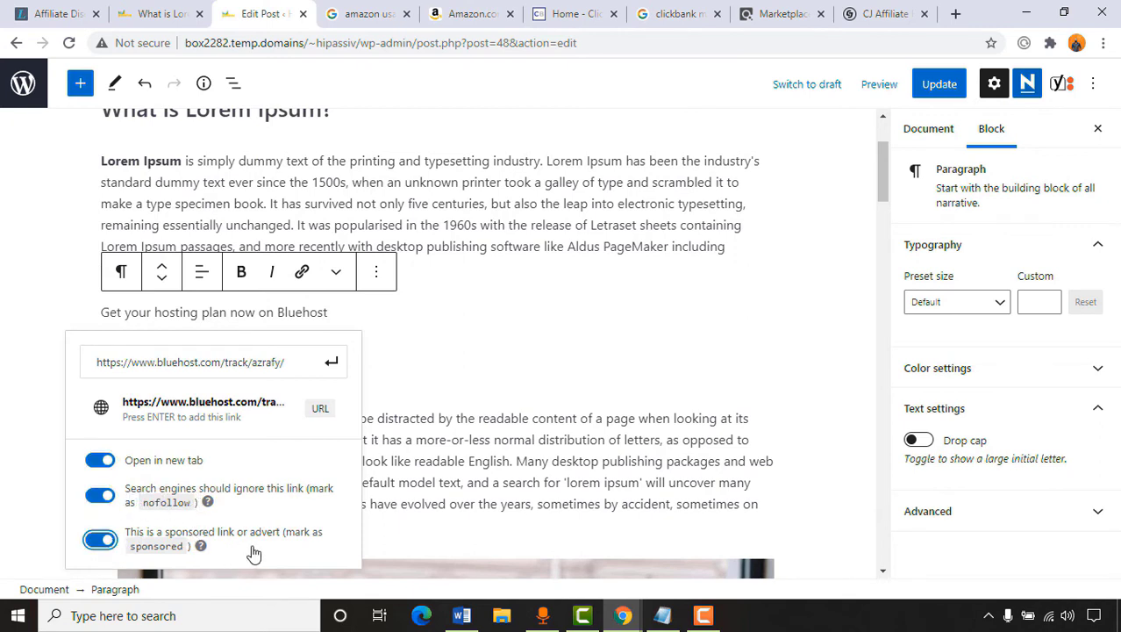
{"action": "left_click", "coordinate": [331, 363]}
{"action": "left_click", "coordinate": [406, 352]}
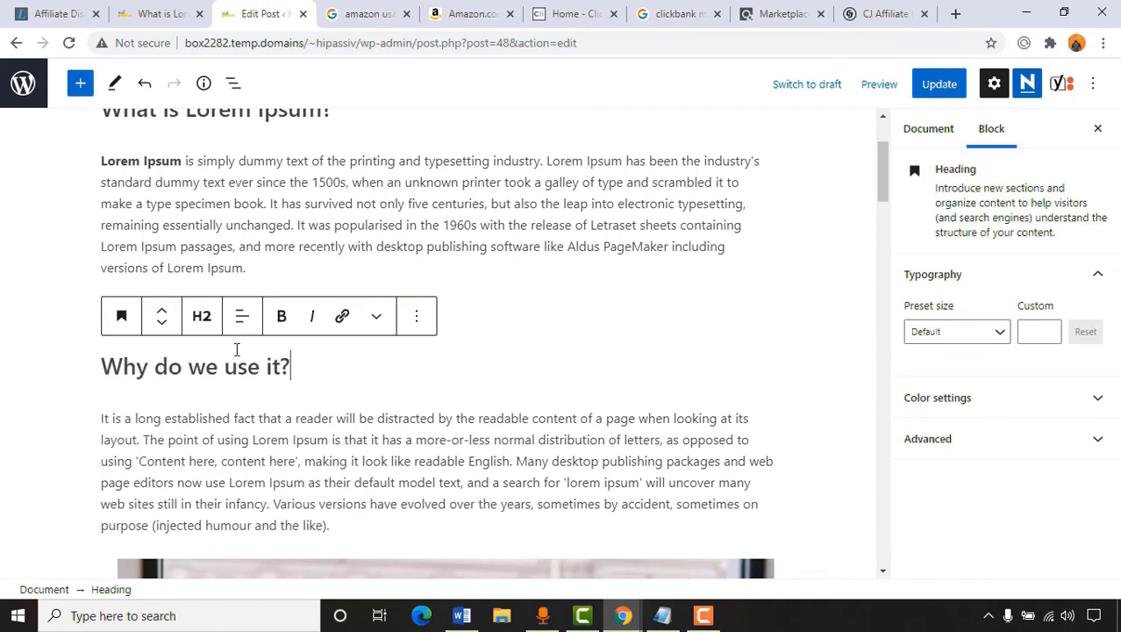
{"action": "left_click", "coordinate": [421, 420]}
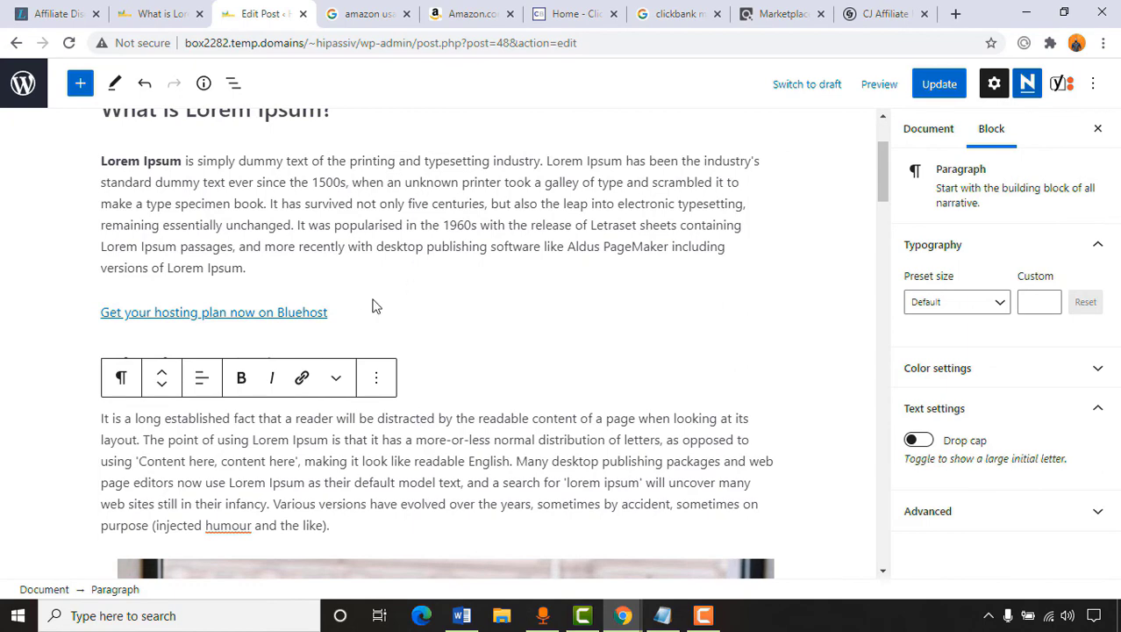
- Update the post and add an empty block after the final paragraph
{"action": "left_click", "coordinate": [939, 83]}
{"action": "scroll", "coordinate": [615, 367], "scroll_direction": "down", "scroll_amount": 4}
{"action": "scroll", "coordinate": [620, 377], "scroll_direction": "down", "scroll_amount": 15}
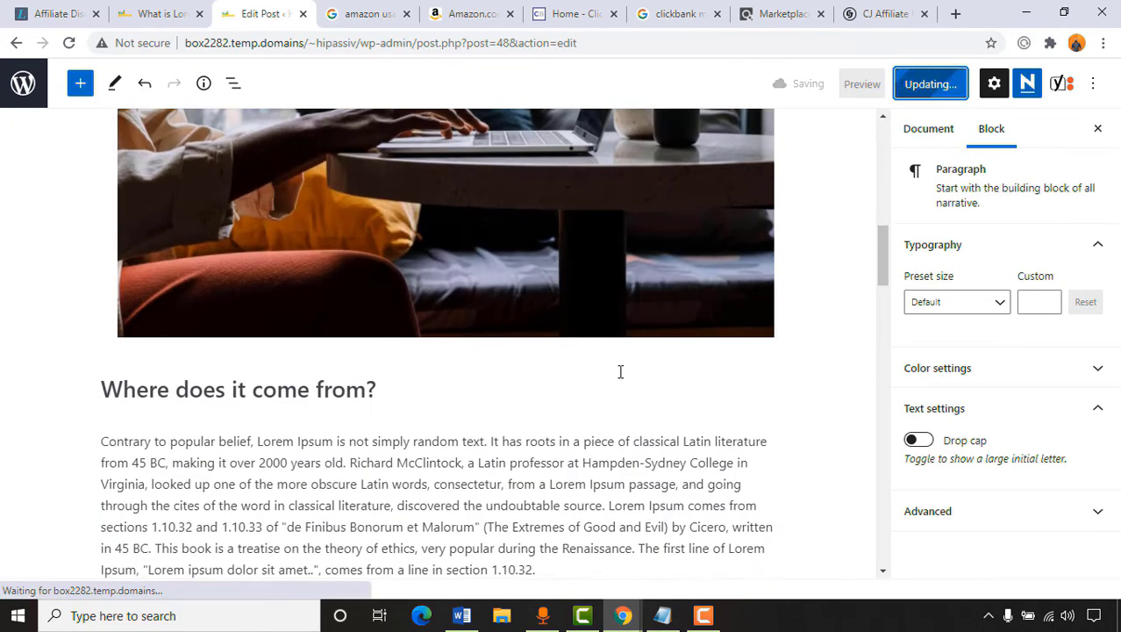
{"action": "scroll", "coordinate": [628, 400], "scroll_direction": "up", "scroll_amount": 12}
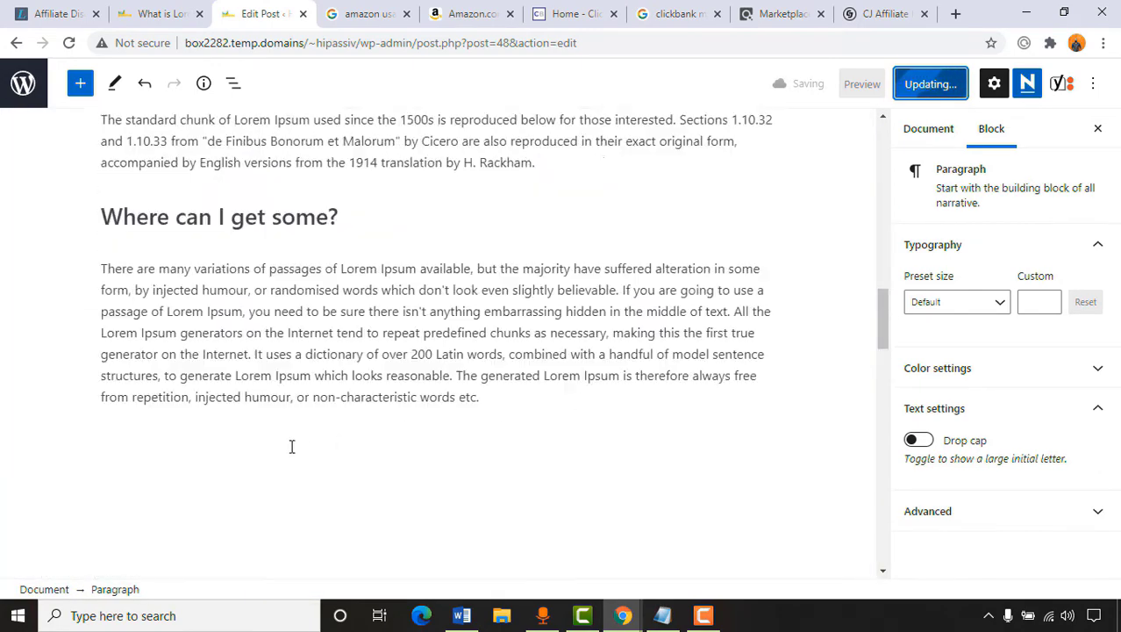
{"action": "scroll", "coordinate": [526, 383], "scroll_direction": "down", "scroll_amount": 3}
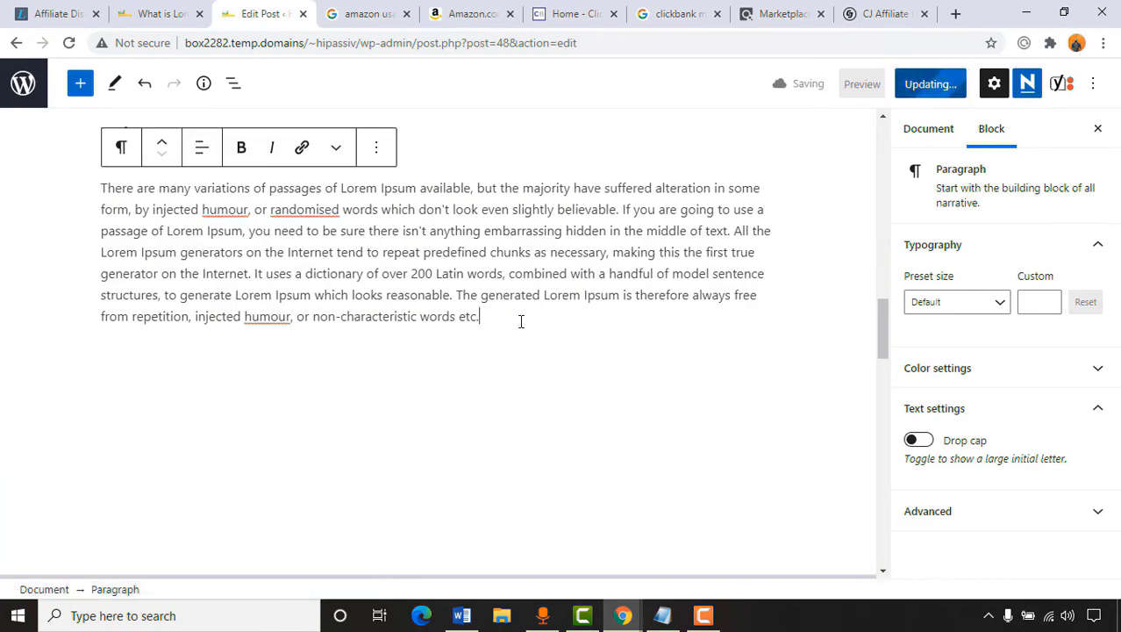
{"action": "scroll", "coordinate": [517, 348], "scroll_direction": "down", "scroll_amount": 2}
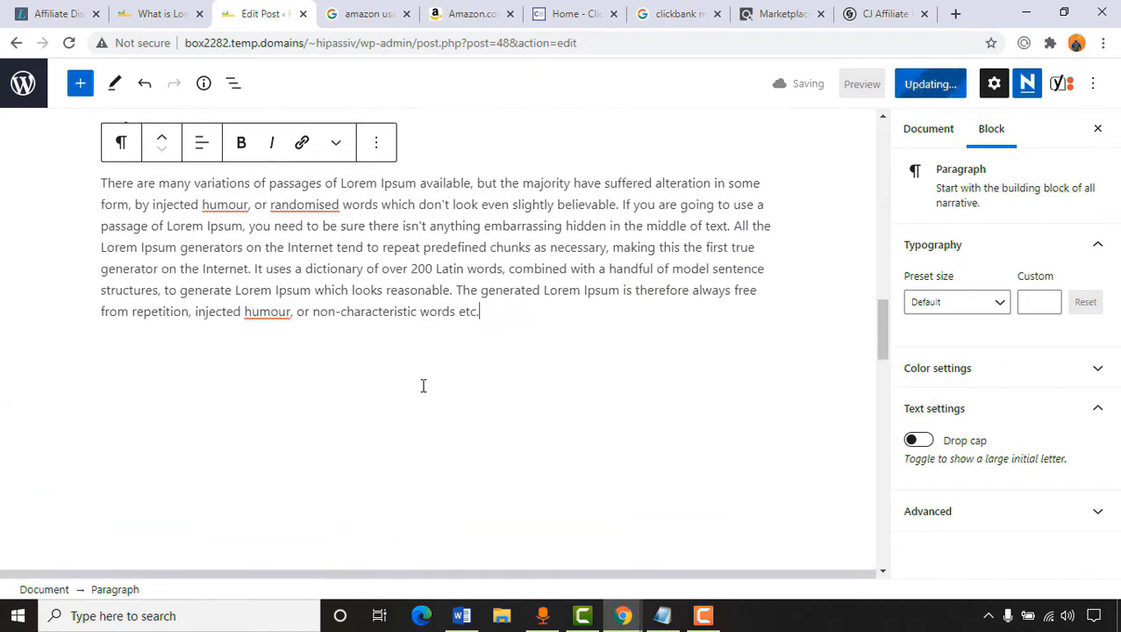
{"action": "key", "text": "Return"}
{"action": "key", "text": "Return"}
- Hide the settings sidebar and search the block inserter for 'video'
{"action": "scroll", "coordinate": [429, 388], "scroll_direction": "up", "scroll_amount": 2}
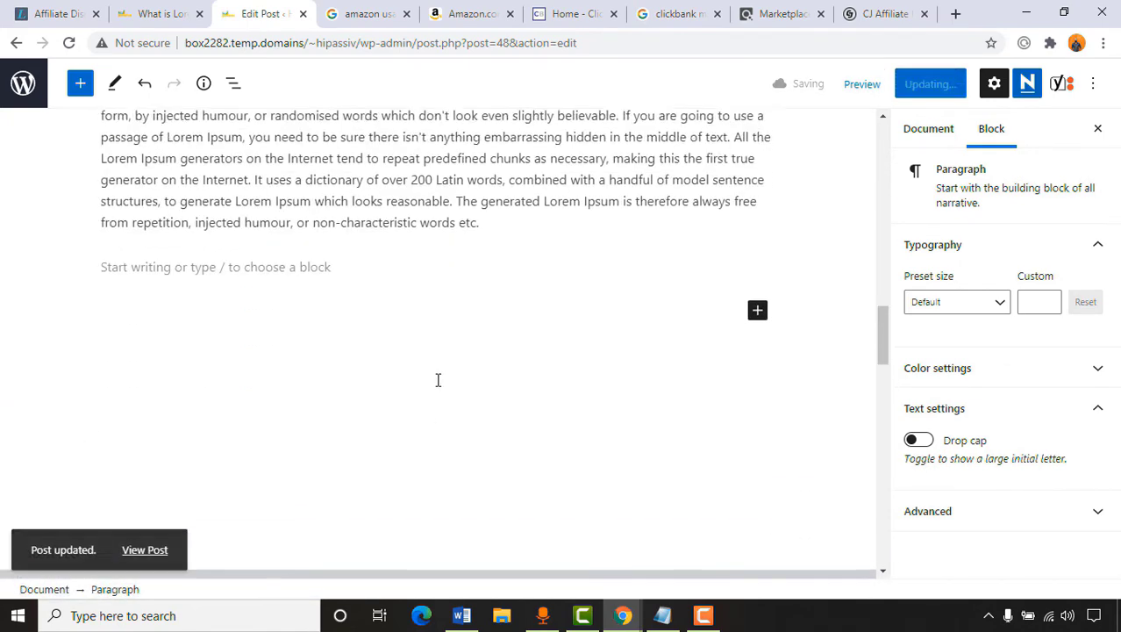
{"action": "key", "text": "ctrl+shift+comma"}
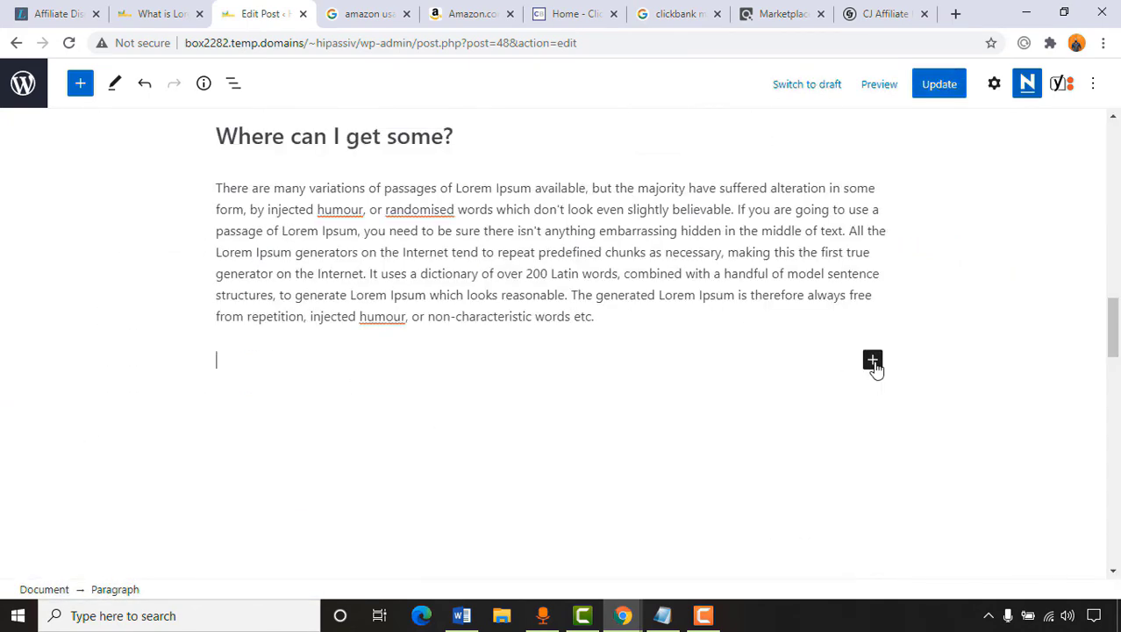
{"action": "left_click", "coordinate": [873, 361]}
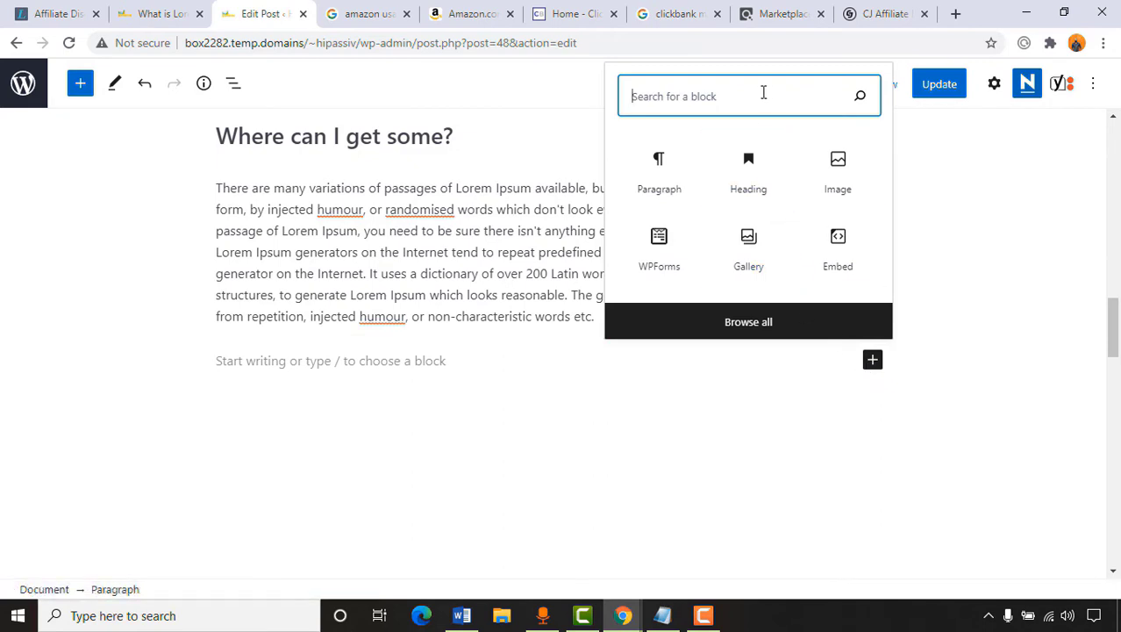
{"action": "type", "text": "video"}
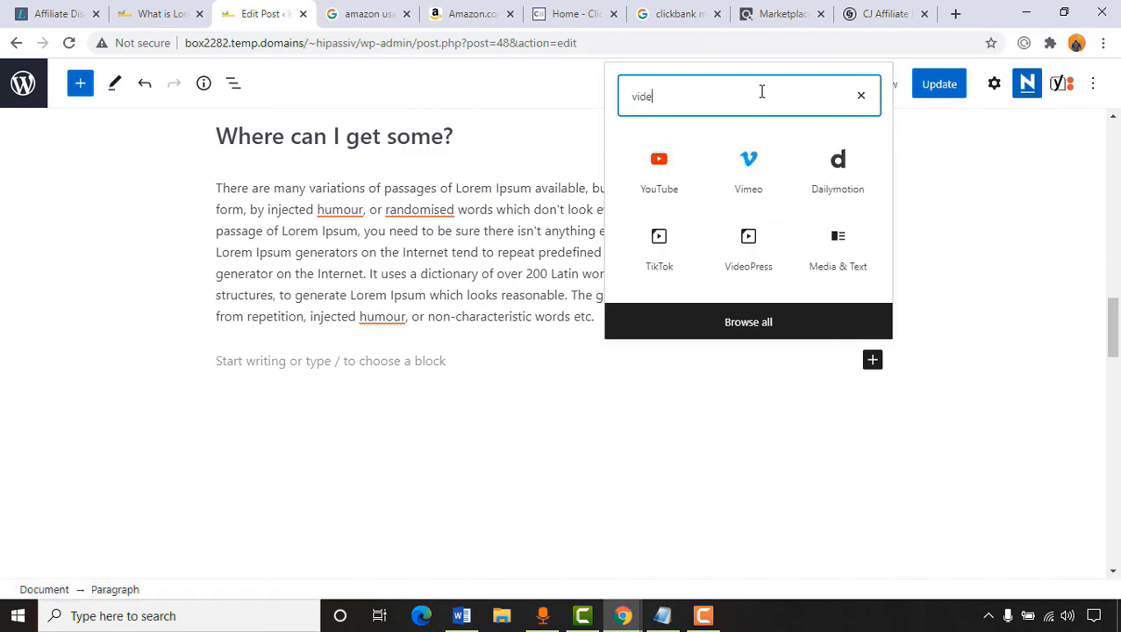
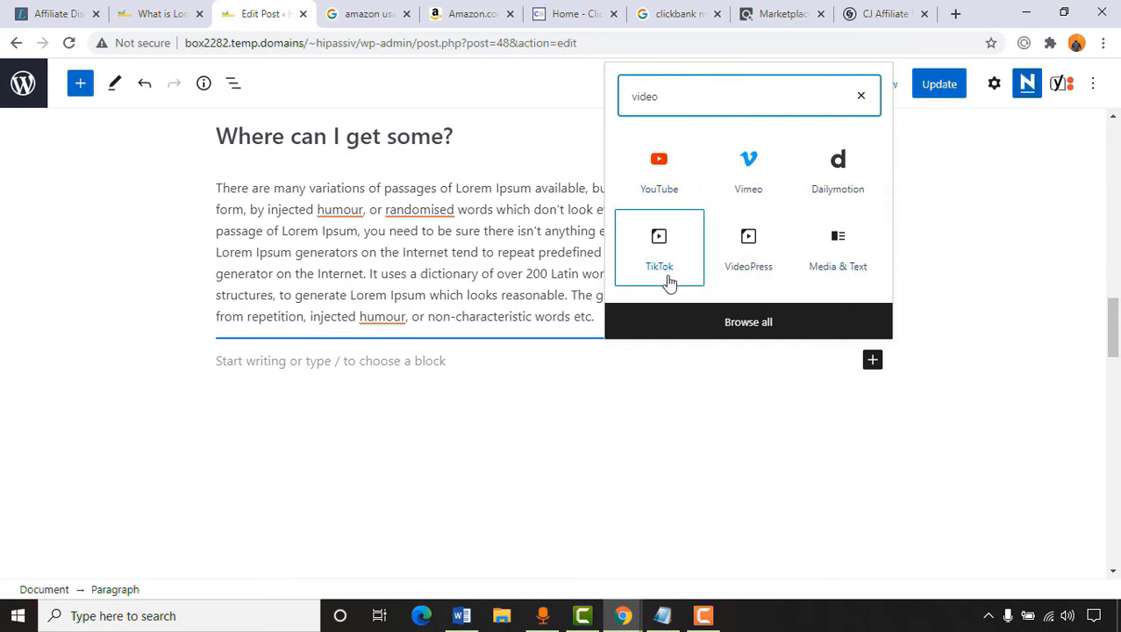
- Insert a YouTube embed block, then load youtube.com in another browser tab
{"action": "left_click", "coordinate": [659, 171]}
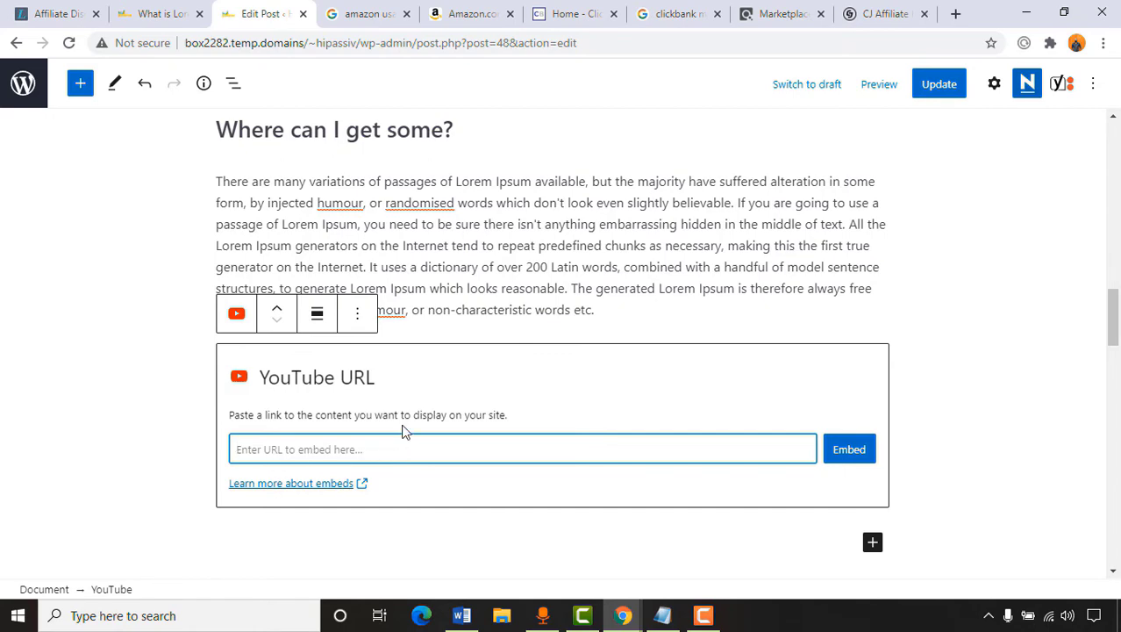
{"action": "left_click", "coordinate": [676, 13]}
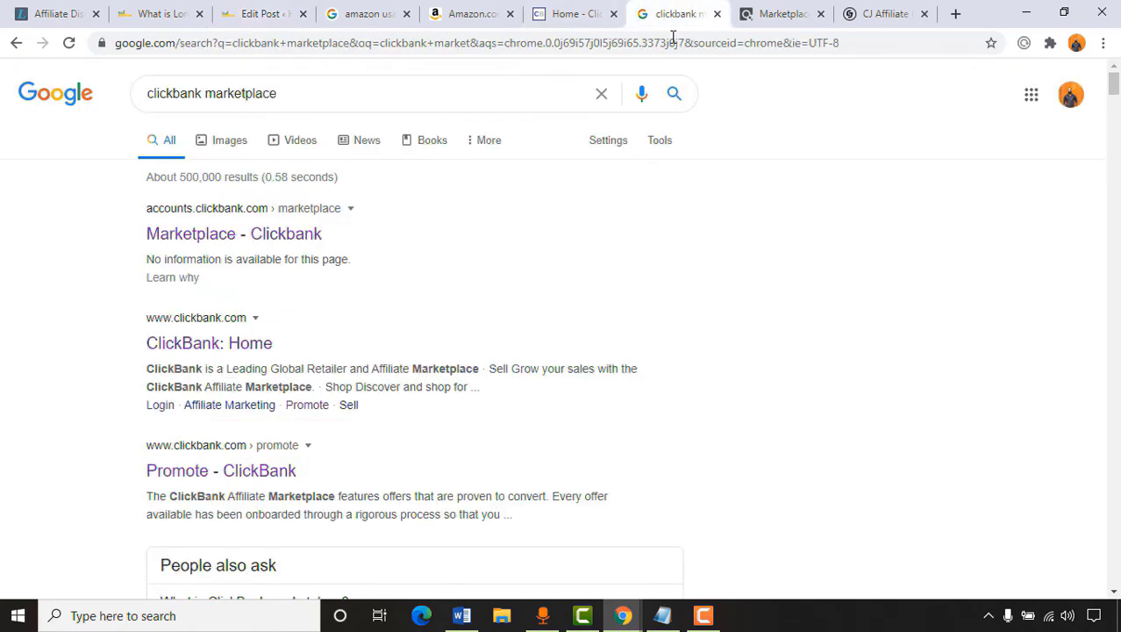
{"action": "left_click", "coordinate": [672, 42]}
{"action": "type", "text": "y"}
{"action": "key", "text": "Return"}
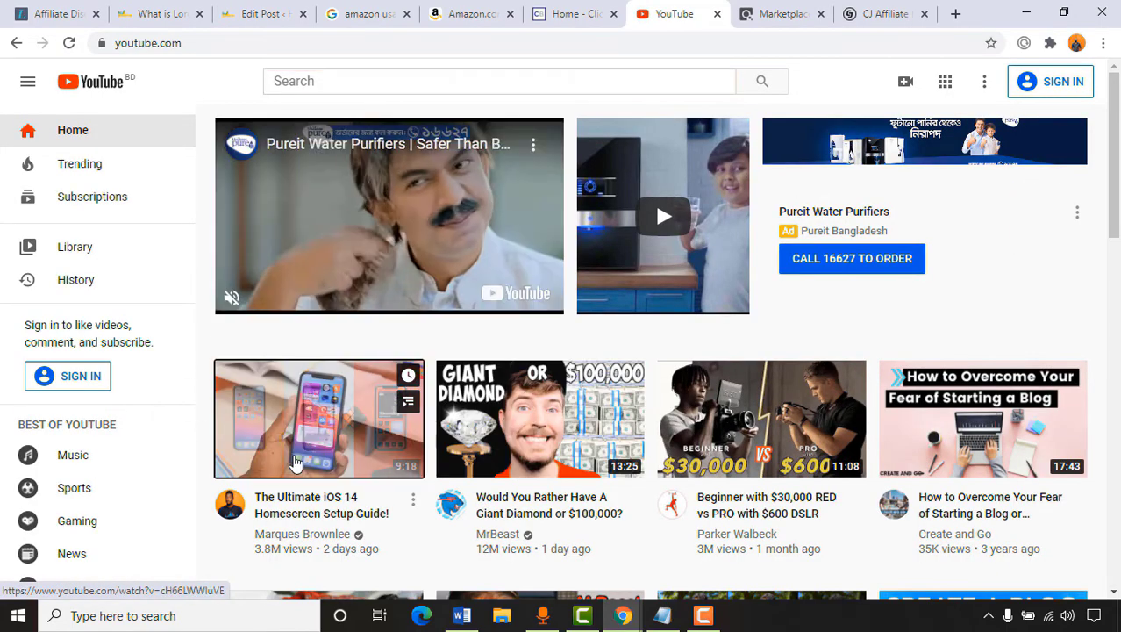
- Copy the iOS 14 homescreen video's share link and return to the post editor
{"action": "left_click", "coordinate": [396, 302]}
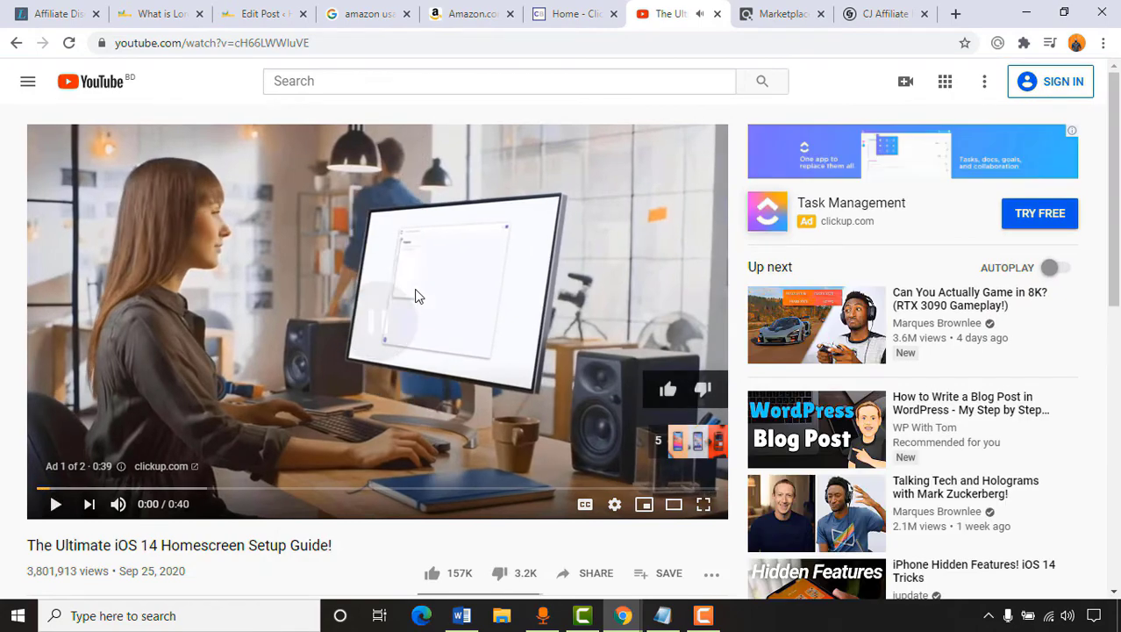
{"action": "left_click", "coordinate": [416, 293]}
{"action": "scroll", "coordinate": [537, 431], "scroll_direction": "down", "scroll_amount": 3}
{"action": "left_click", "coordinate": [607, 327]}
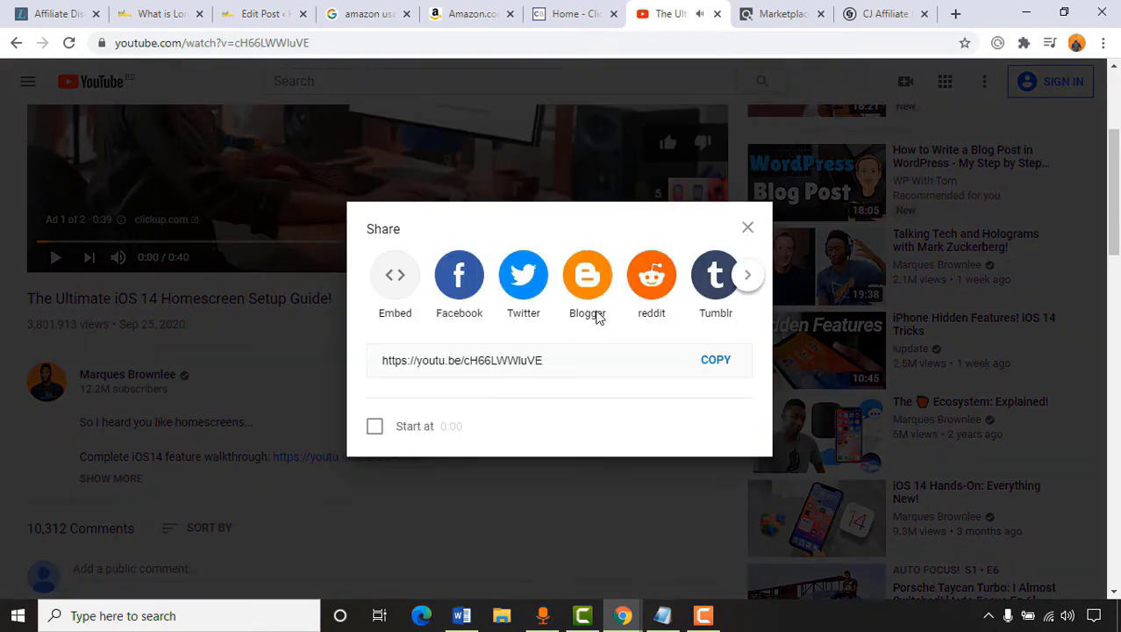
{"action": "left_click", "coordinate": [713, 364]}
{"action": "left_click", "coordinate": [747, 230]}
{"action": "left_click", "coordinate": [570, 13]}
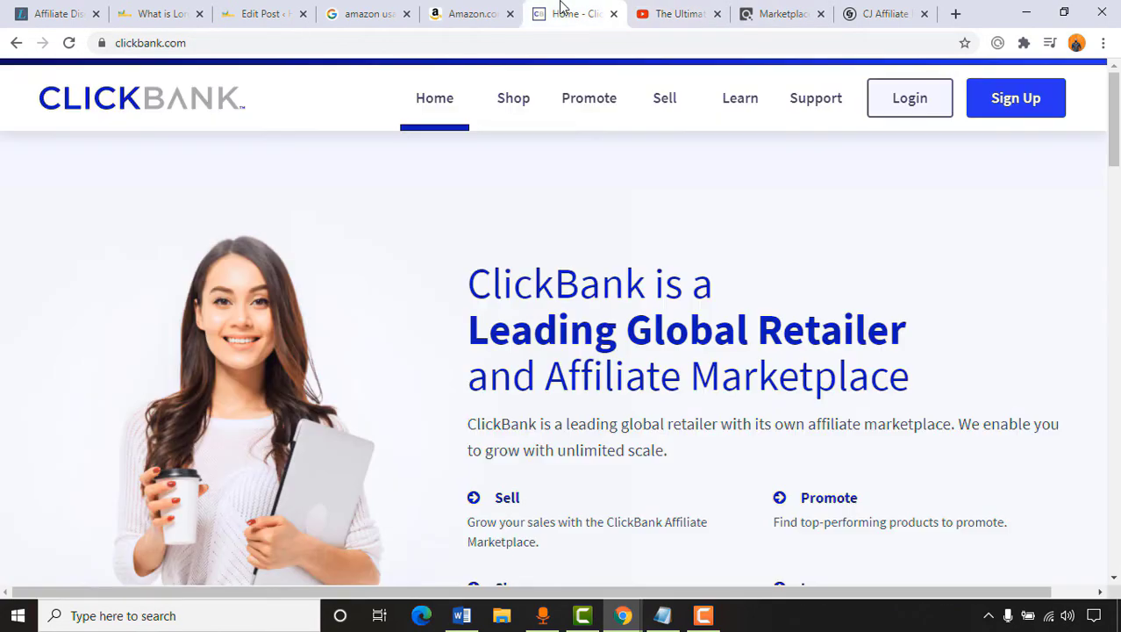
{"action": "left_click", "coordinate": [258, 10]}
- Embed The Ultimate iOS 14 Homescreen Setup Guide video from the pasted link
{"action": "key", "text": "ctrl+v"}
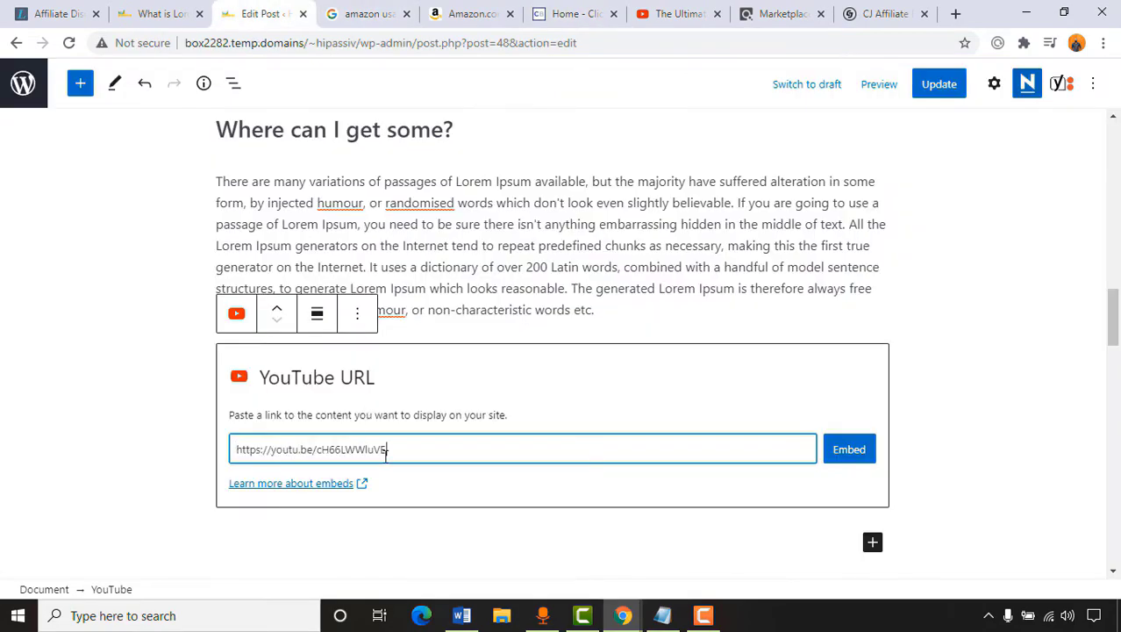
{"action": "left_click", "coordinate": [867, 457]}
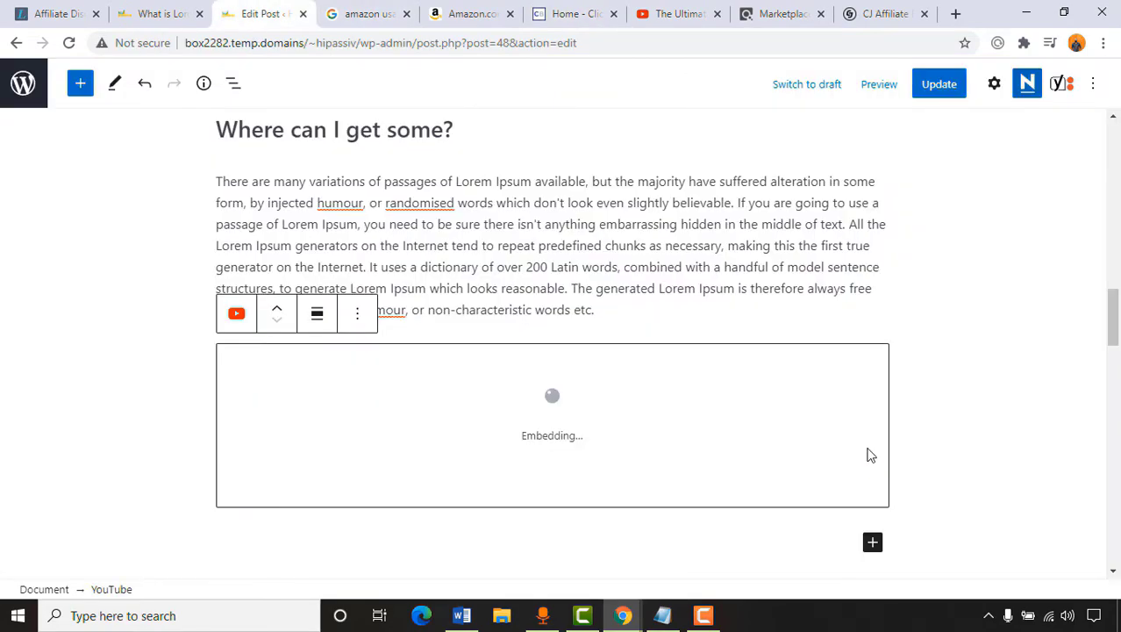
{"action": "scroll", "coordinate": [550, 396], "scroll_direction": "down", "scroll_amount": 3}
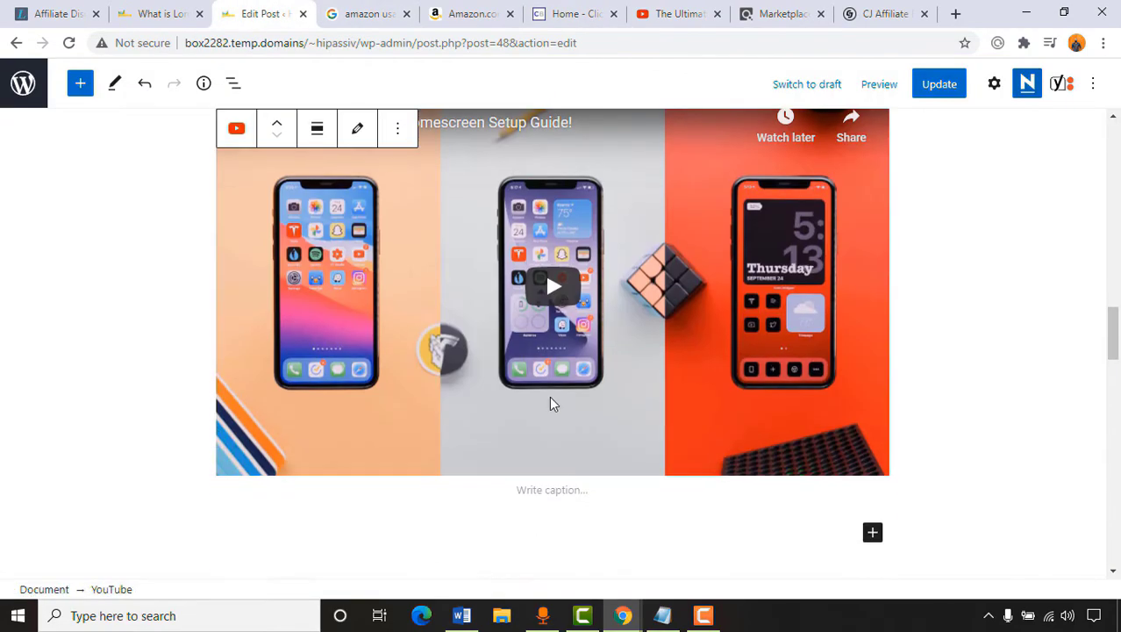
{"action": "scroll", "coordinate": [458, 365], "scroll_direction": "up", "scroll_amount": 1}
{"action": "scroll", "coordinate": [457, 366], "scroll_direction": "up", "scroll_amount": 2}
{"action": "scroll", "coordinate": [888, 433], "scroll_direction": "down", "scroll_amount": 3}
{"action": "scroll", "coordinate": [888, 433], "scroll_direction": "up", "scroll_amount": 3}
- Update the post and open the live post in a new tab
{"action": "left_click", "coordinate": [939, 83]}
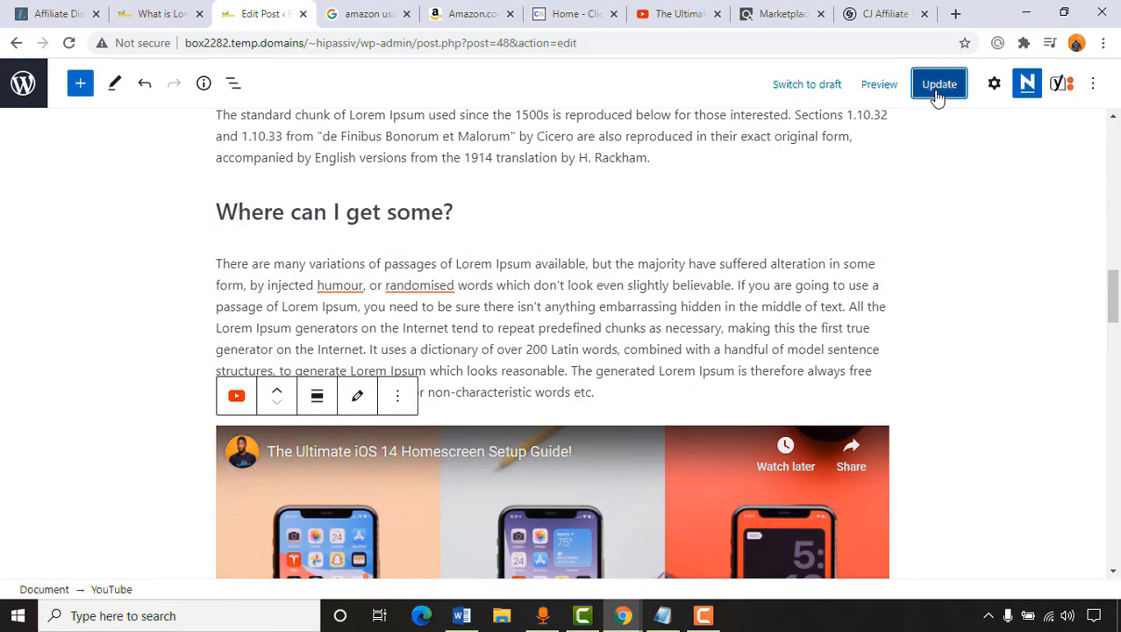
{"action": "scroll", "coordinate": [762, 285], "scroll_direction": "up", "scroll_amount": 3}
{"action": "scroll", "coordinate": [152, 464], "scroll_direction": "down", "scroll_amount": 5}
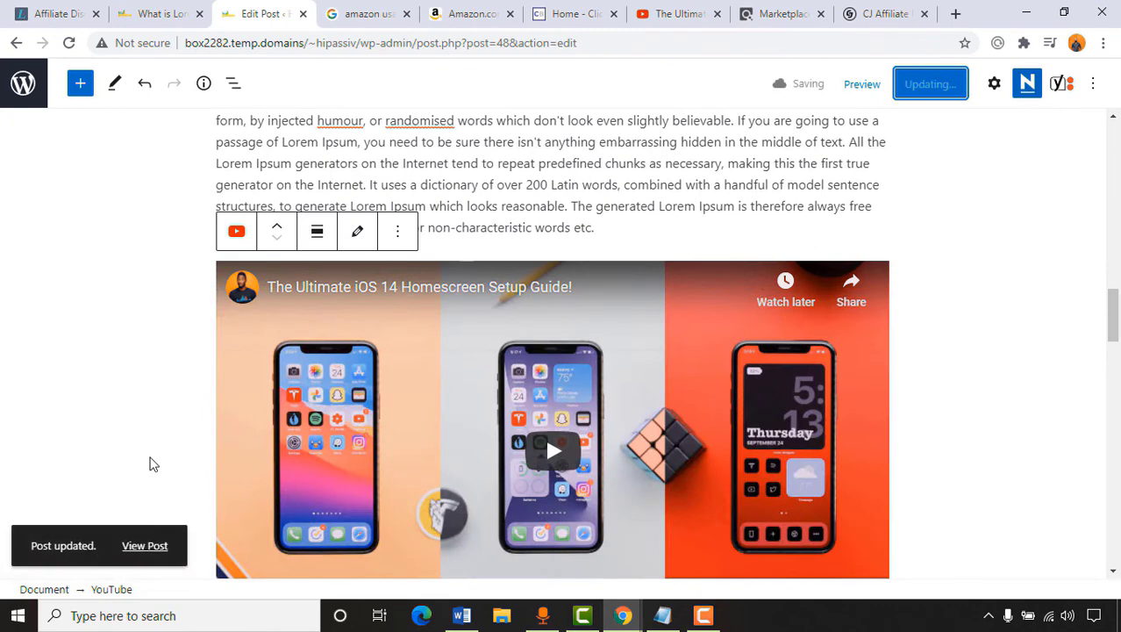
{"action": "left_click", "coordinate": [145, 546]}
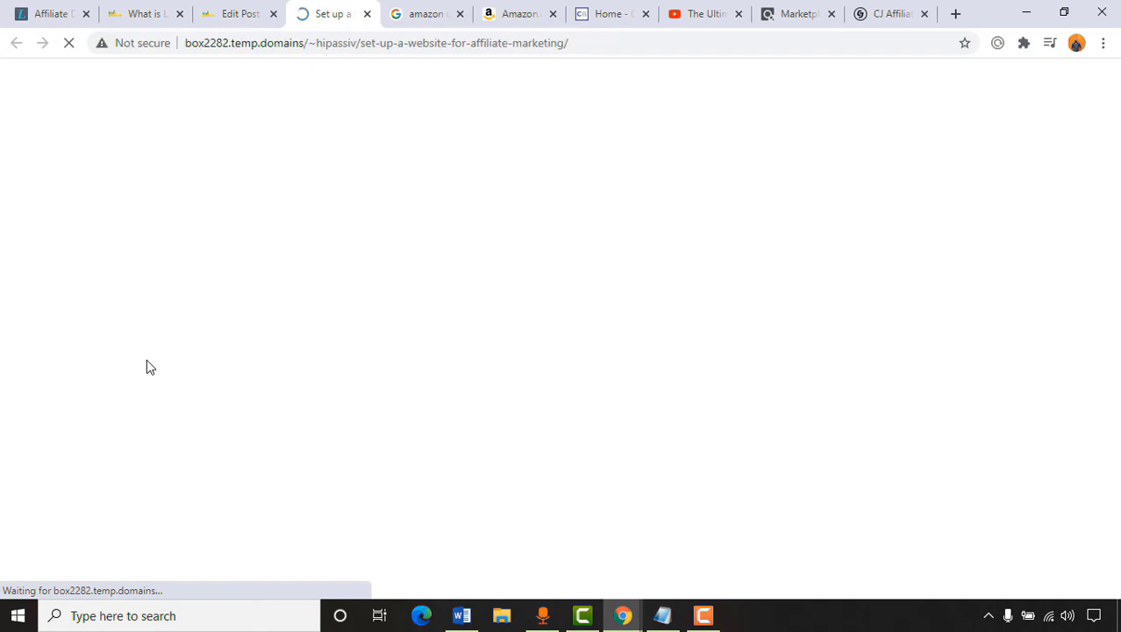
- Test the live post's Bluehost affiliate link, then close its page
{"action": "scroll", "coordinate": [175, 416], "scroll_direction": "down", "scroll_amount": 7}
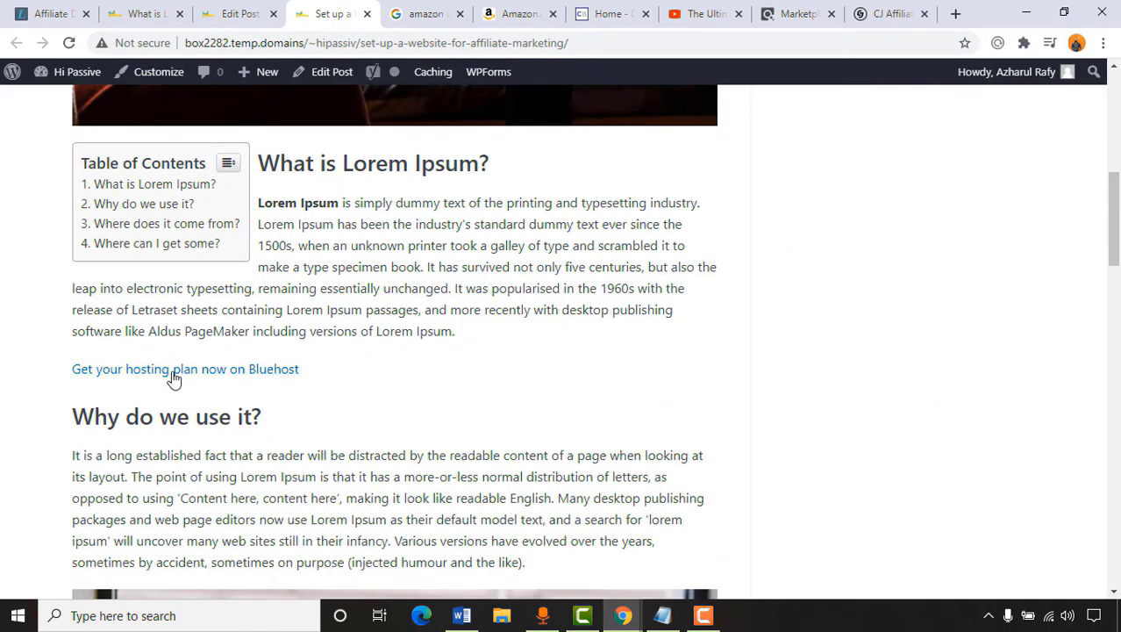
{"action": "left_click", "coordinate": [183, 372]}
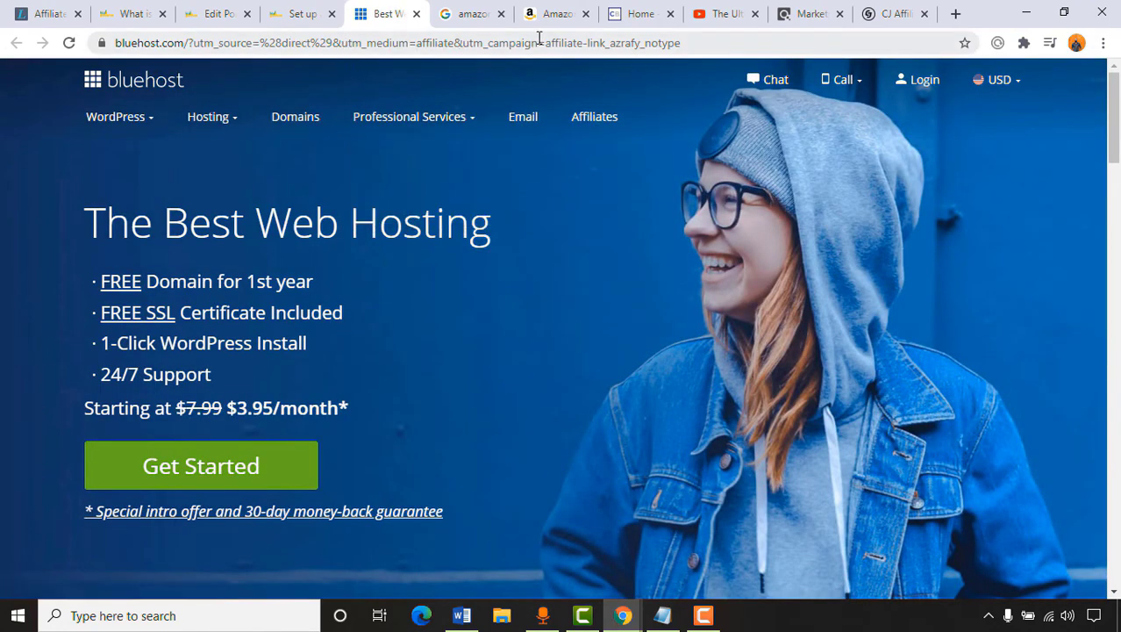
{"action": "left_click", "coordinate": [416, 13]}
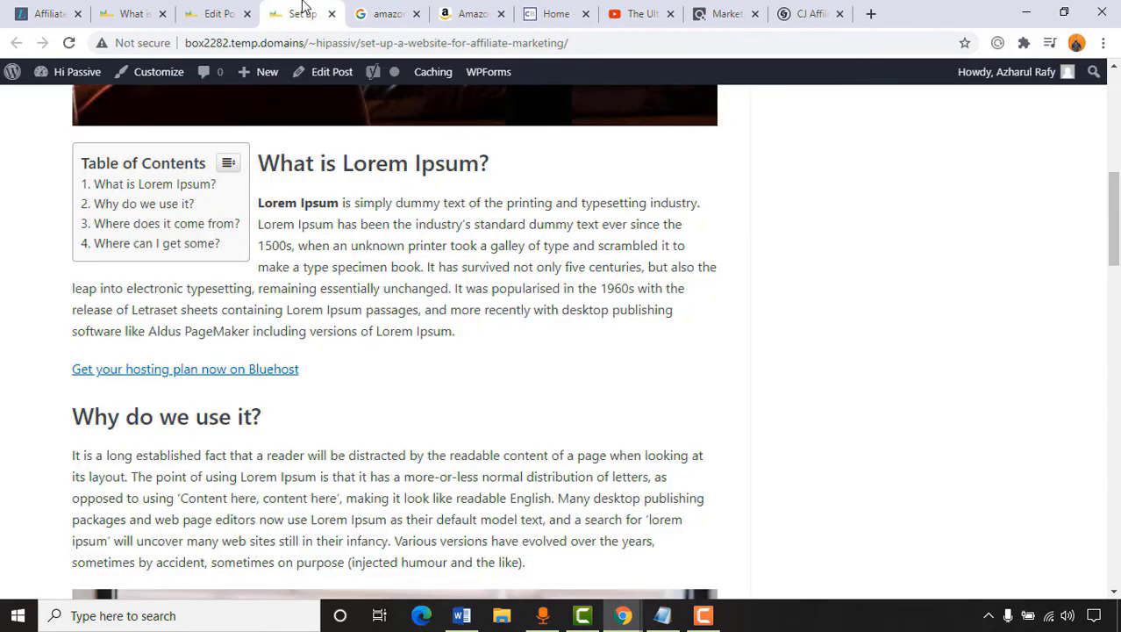
- Play and pause the embedded iOS 14 video on the live post
{"action": "scroll", "coordinate": [2, 461], "scroll_direction": "down", "scroll_amount": 14}
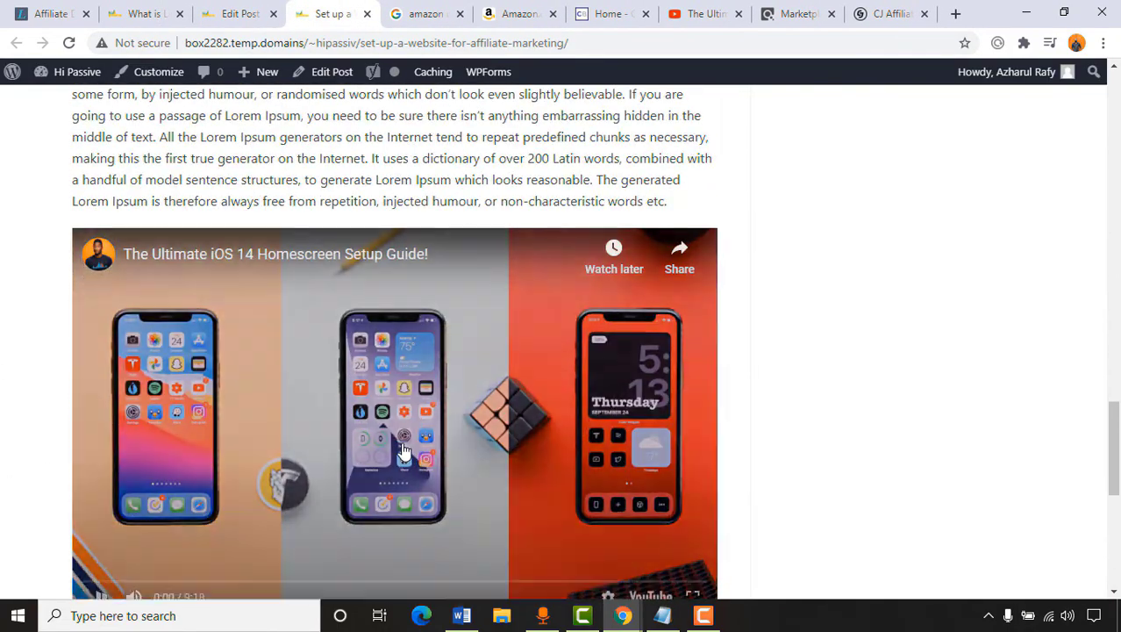
{"action": "left_click", "coordinate": [406, 451]}
{"action": "scroll", "coordinate": [394, 421], "scroll_direction": "down", "scroll_amount": 2}
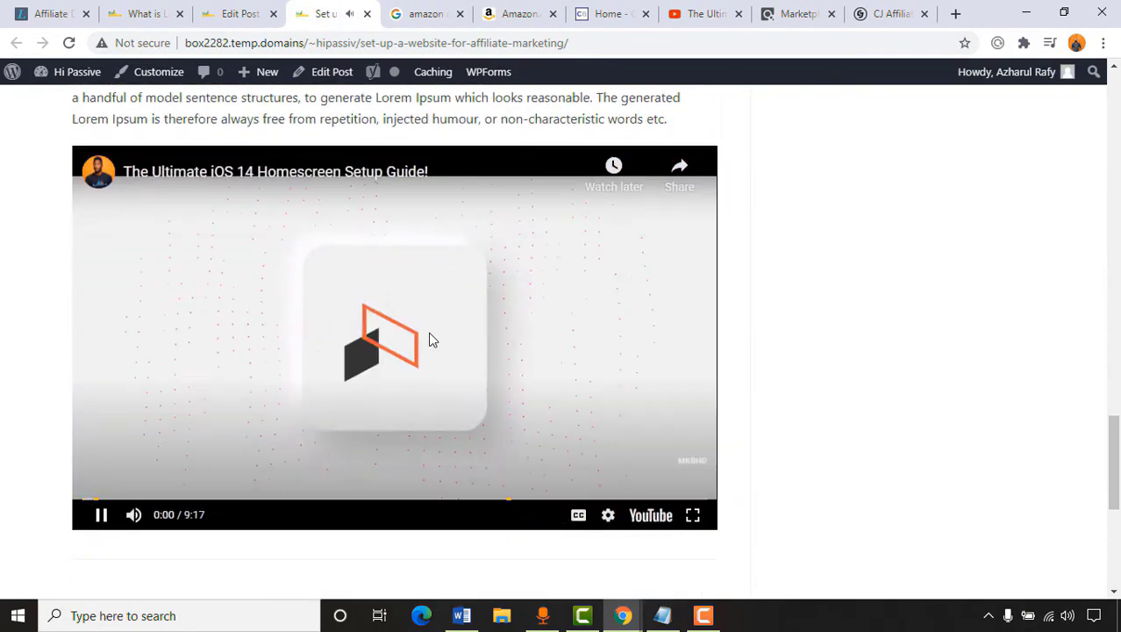
{"action": "left_click", "coordinate": [405, 364]}
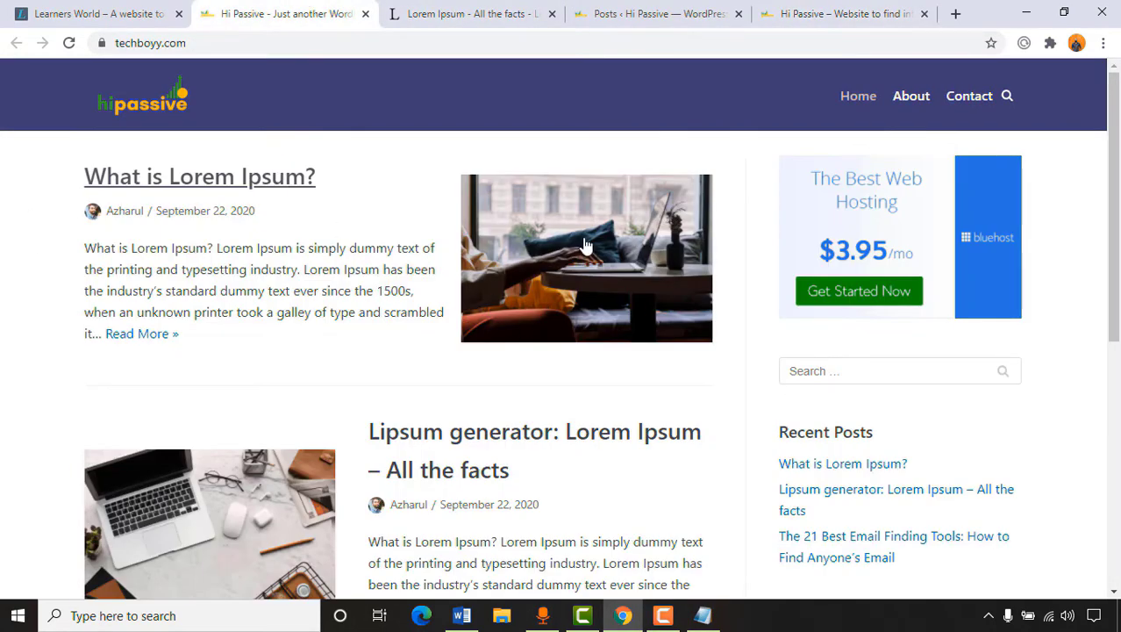
- From the admin, go to Appearance > Customize > Layout > Blog / Archive
{"action": "scroll", "coordinate": [523, 419], "scroll_direction": "down", "scroll_amount": 1}
{"action": "left_click", "coordinate": [643, 7]}
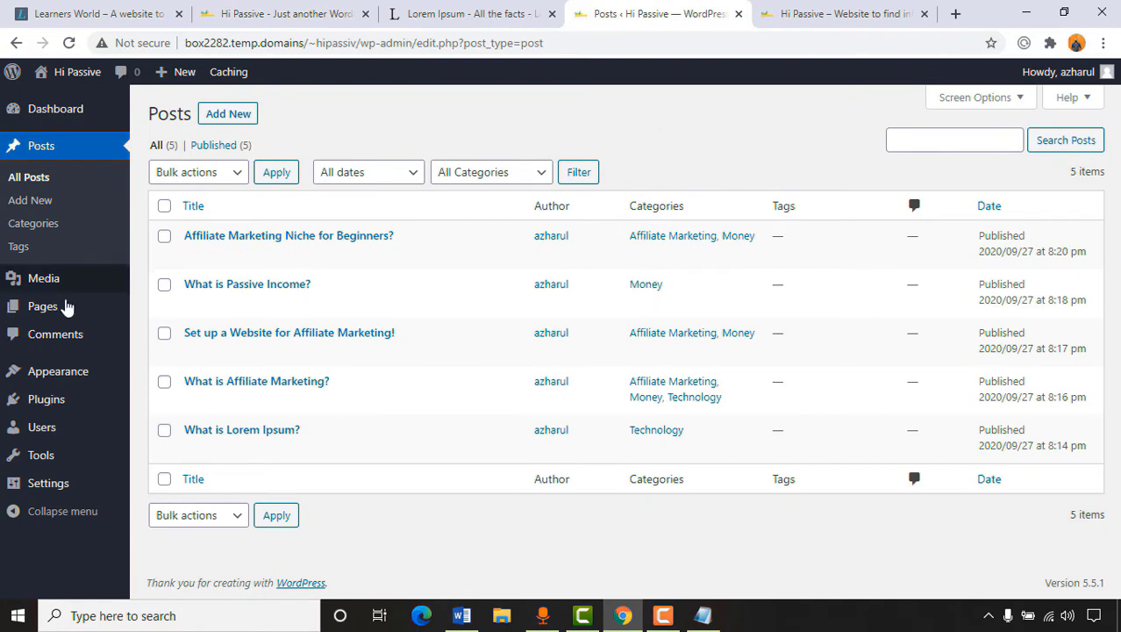
{"action": "mouse_move", "coordinate": [88, 381]}
{"action": "left_click", "coordinate": [146, 400]}
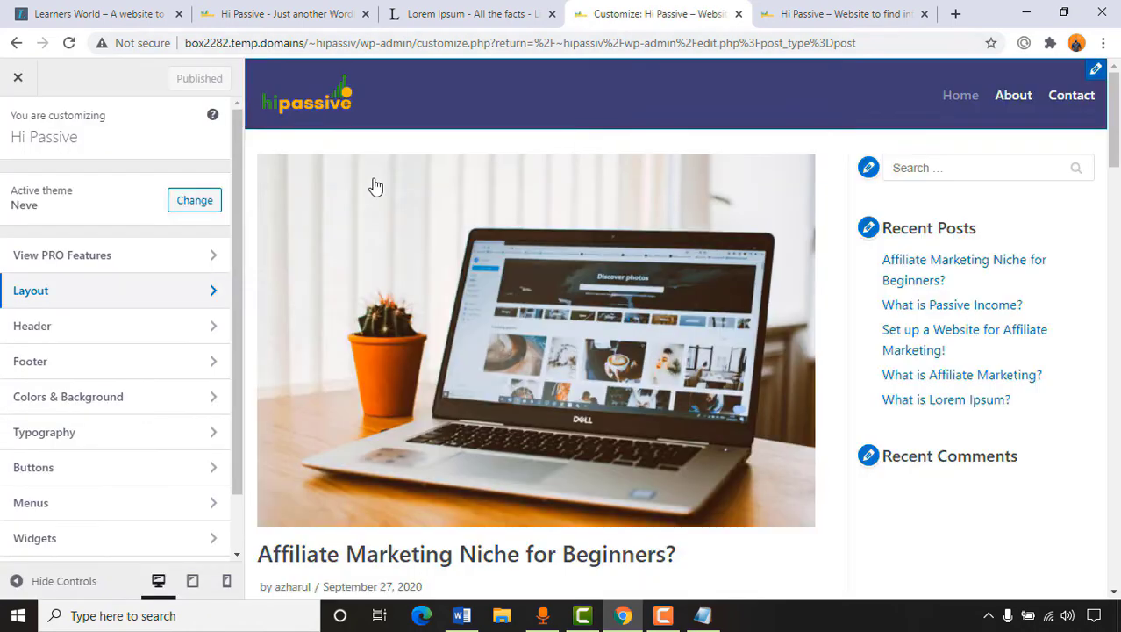
{"action": "left_click", "coordinate": [75, 297]}
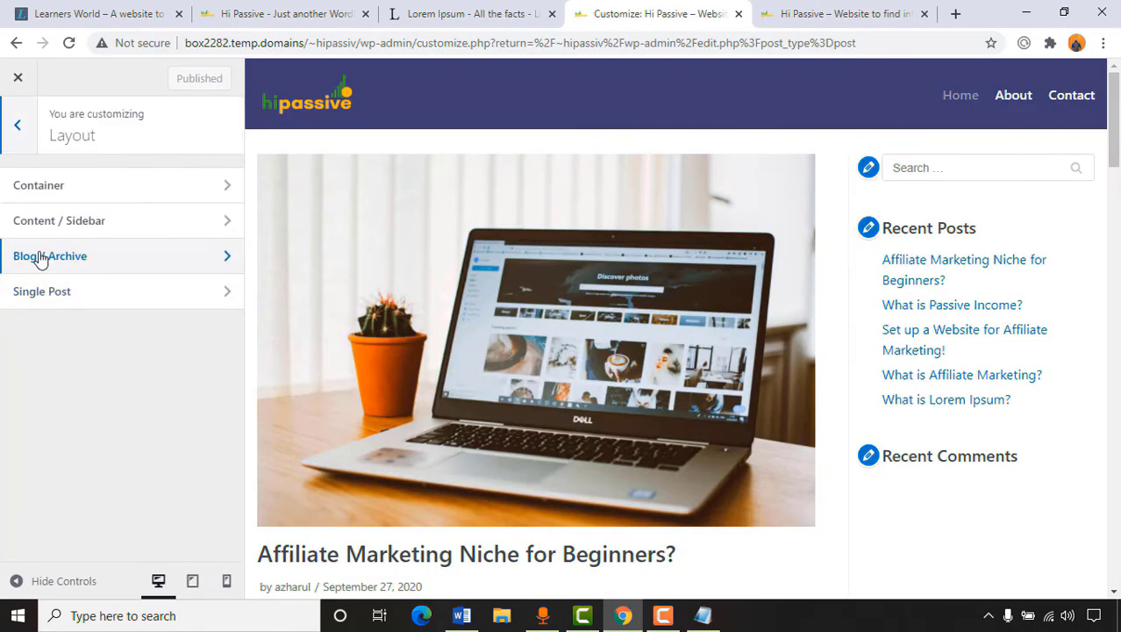
{"action": "left_click", "coordinate": [99, 264]}
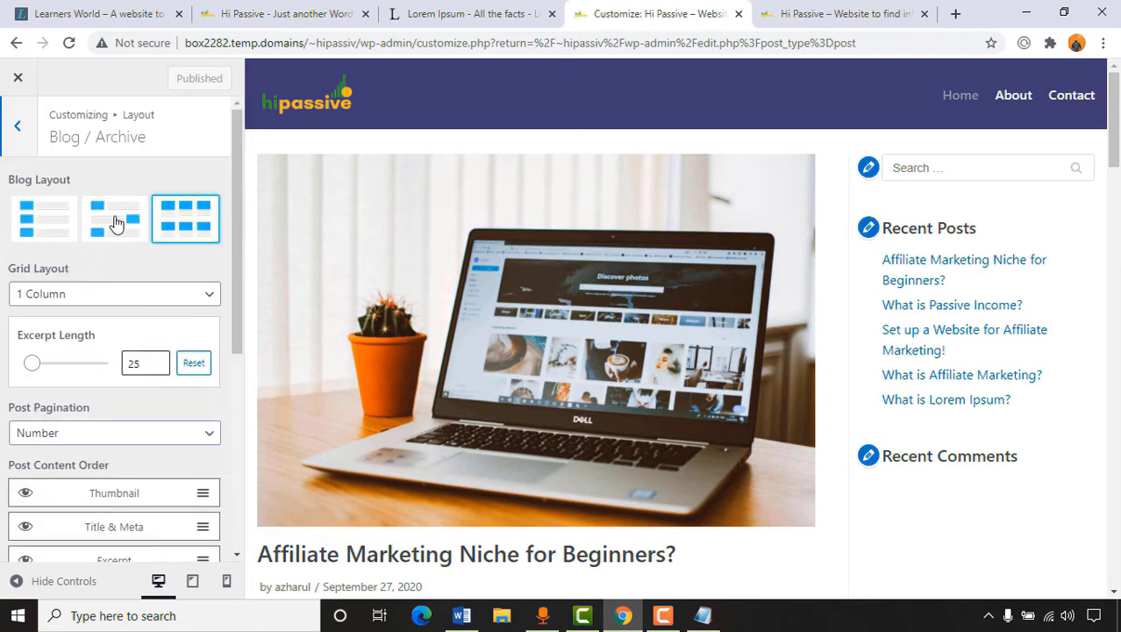
- Switch the Blog Layout to the alternating option and check images switch sides in the preview
{"action": "left_click", "coordinate": [41, 229]}
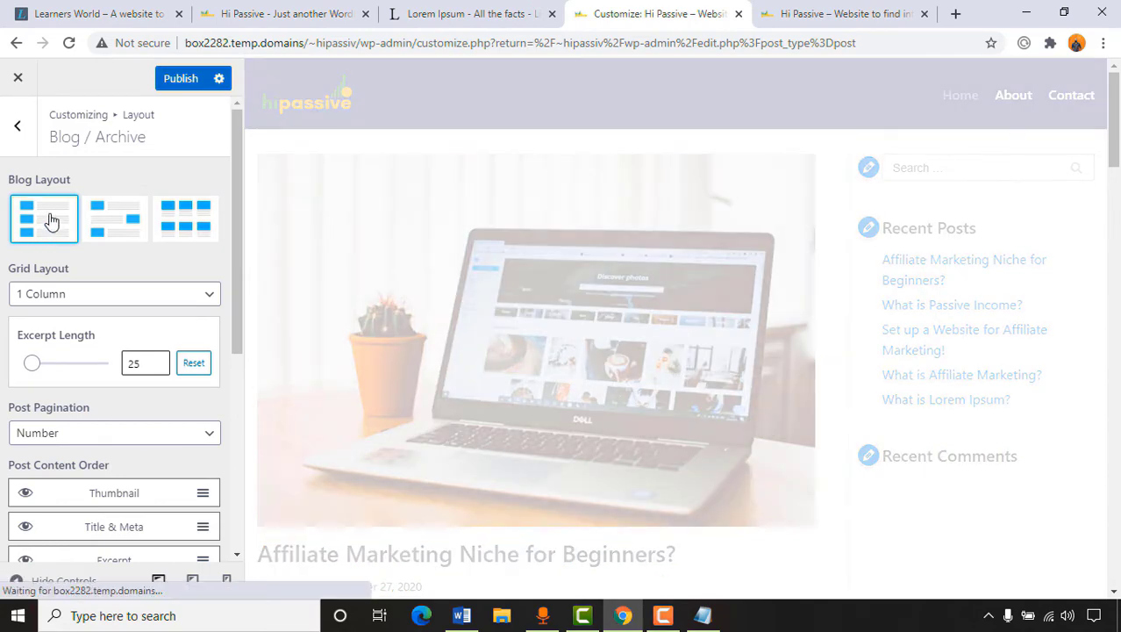
{"action": "scroll", "coordinate": [640, 384], "scroll_direction": "down", "scroll_amount": 8}
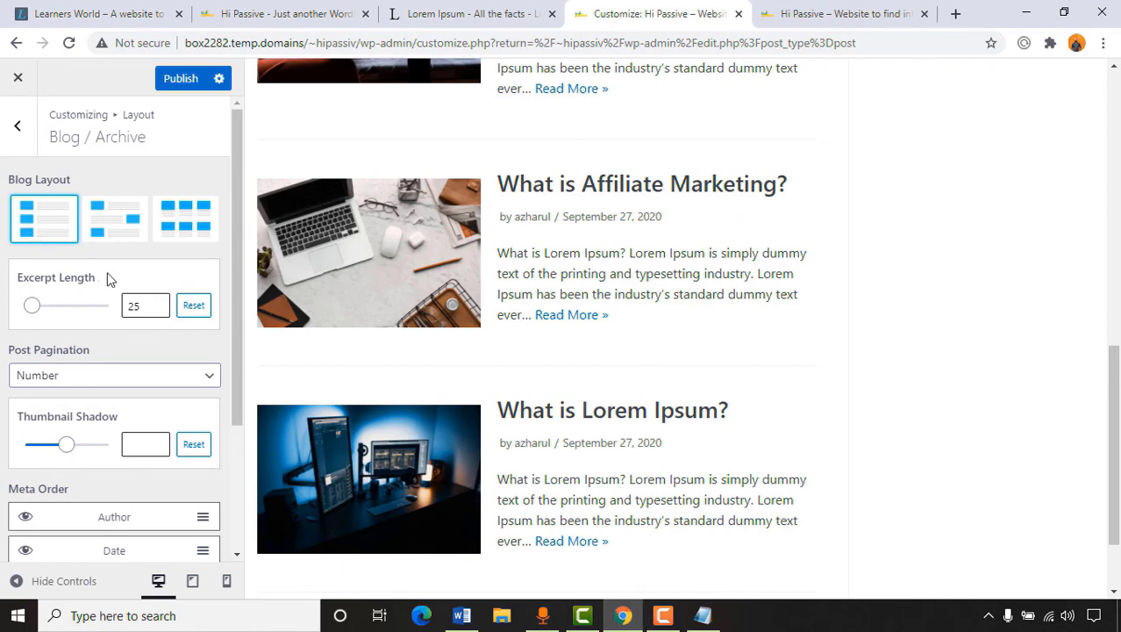
{"action": "left_click", "coordinate": [114, 225]}
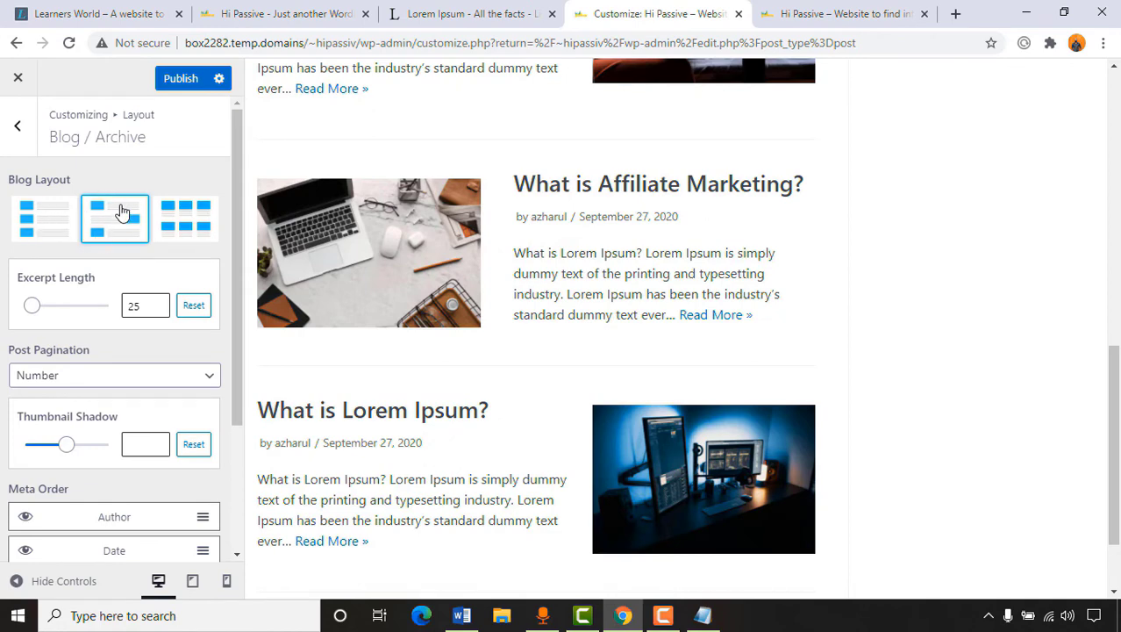
{"action": "scroll", "coordinate": [553, 325], "scroll_direction": "up", "scroll_amount": 7}
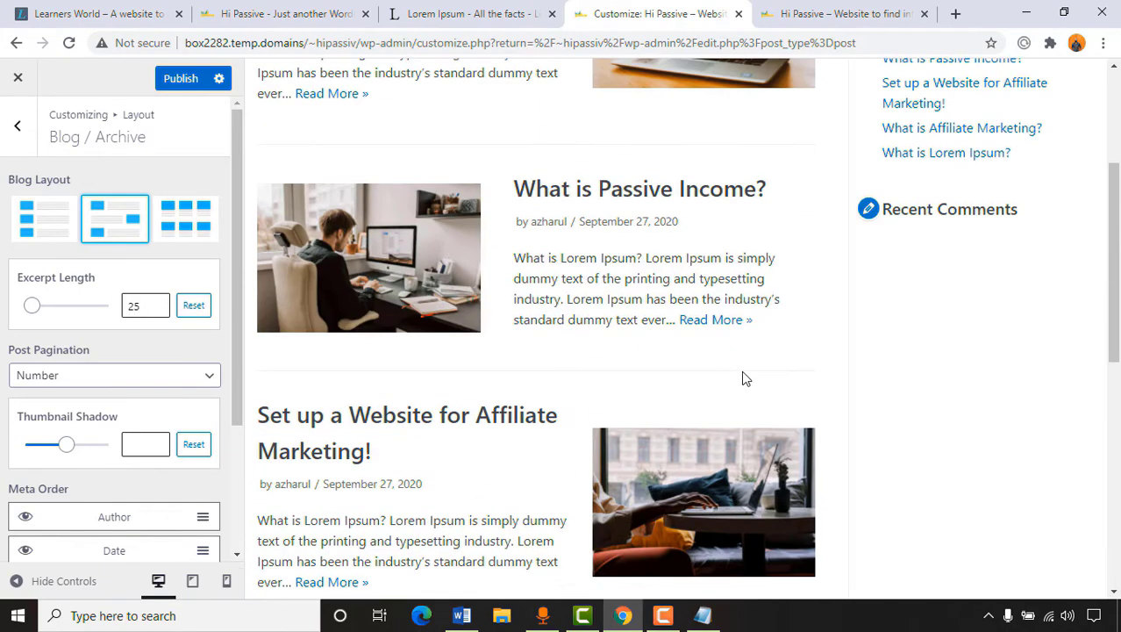
{"action": "scroll", "coordinate": [683, 433], "scroll_direction": "up", "scroll_amount": 2}
{"action": "scroll", "coordinate": [526, 314], "scroll_direction": "down", "scroll_amount": 10}
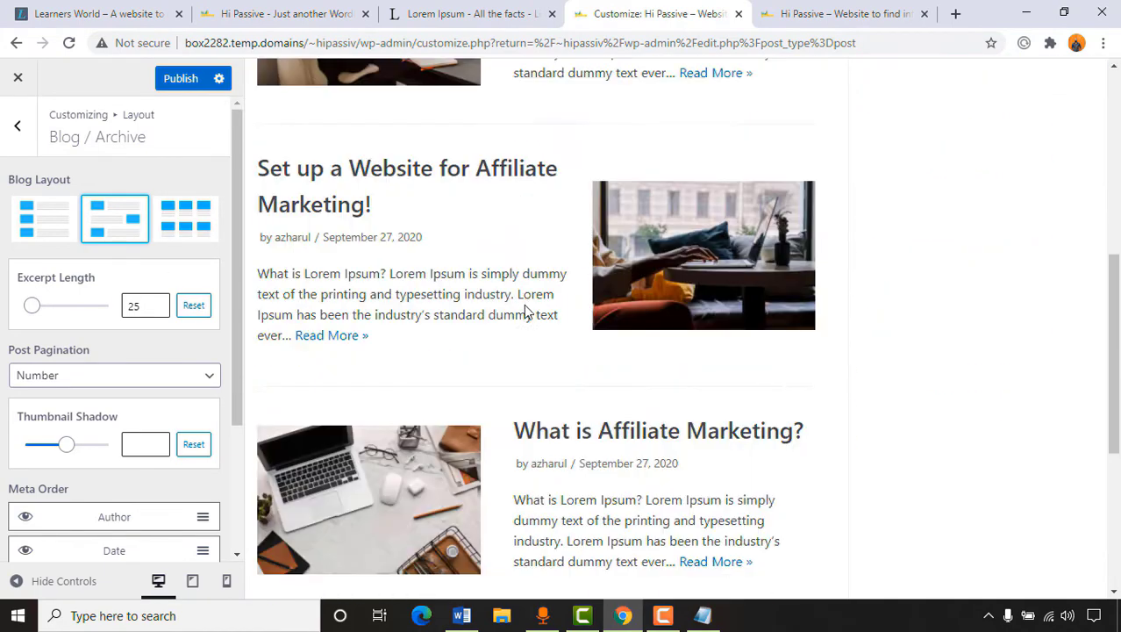
{"action": "scroll", "coordinate": [570, 412], "scroll_direction": "up", "scroll_amount": 10}
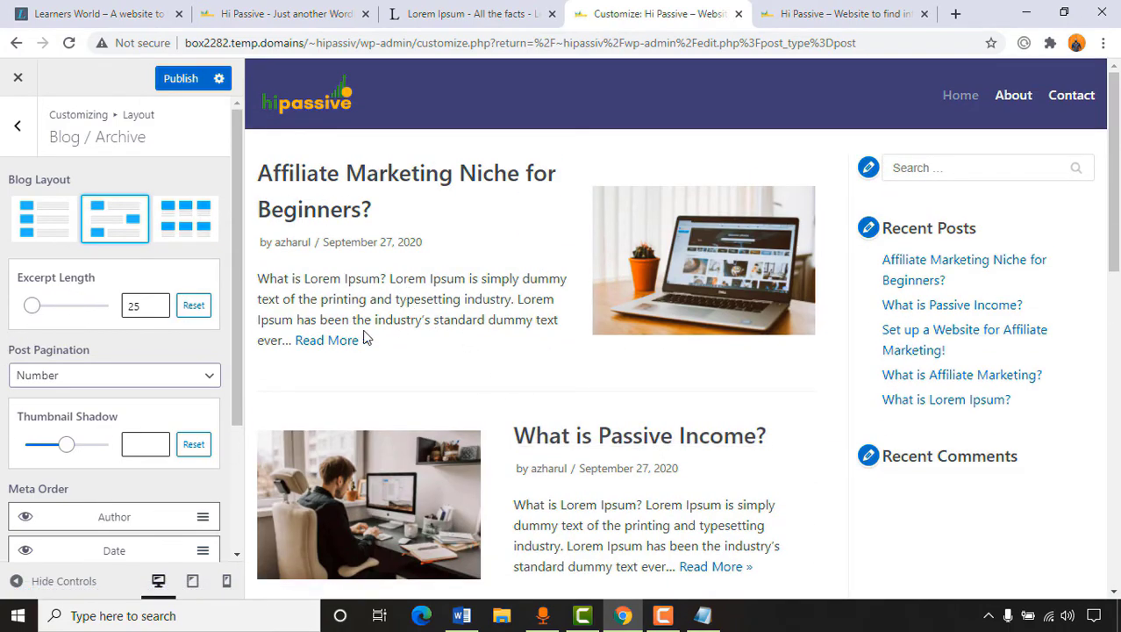
- Set the blog excerpt length to 30 and keep Post Pagination as Number
{"action": "double_click", "coordinate": [147, 307]}
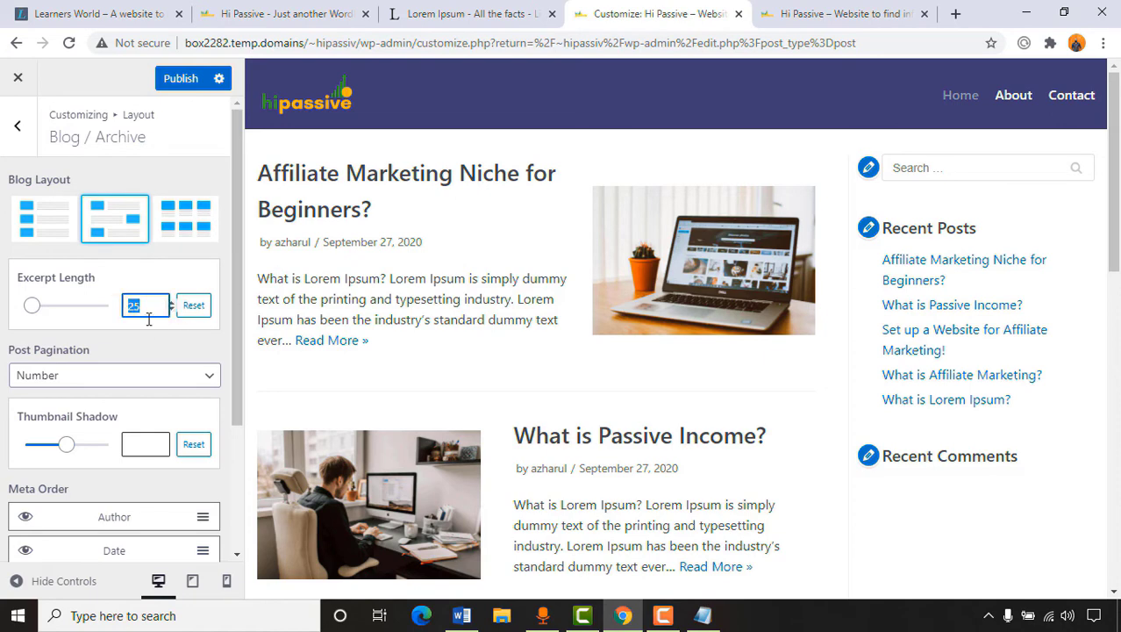
{"action": "type", "text": "60"}
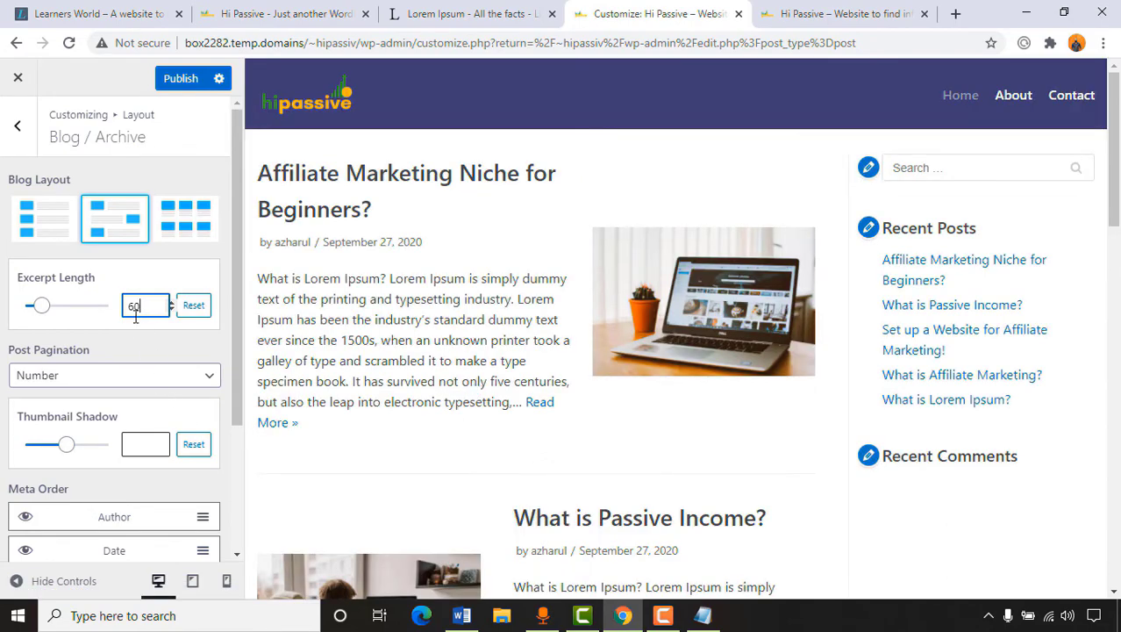
{"action": "type", "text": "30"}
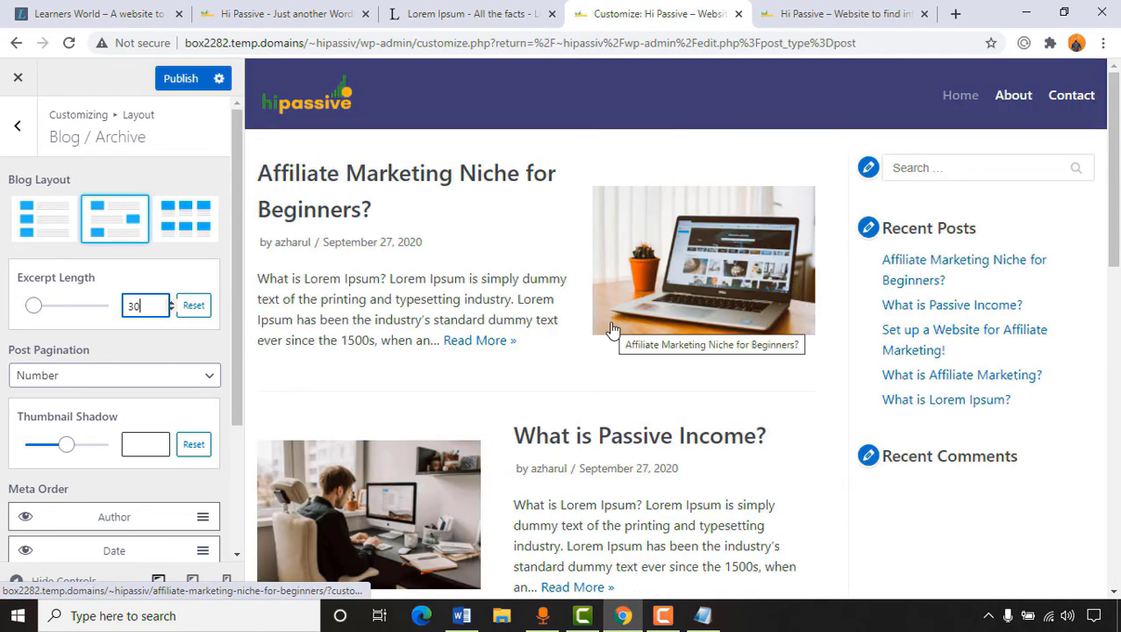
{"action": "left_click", "coordinate": [62, 376]}
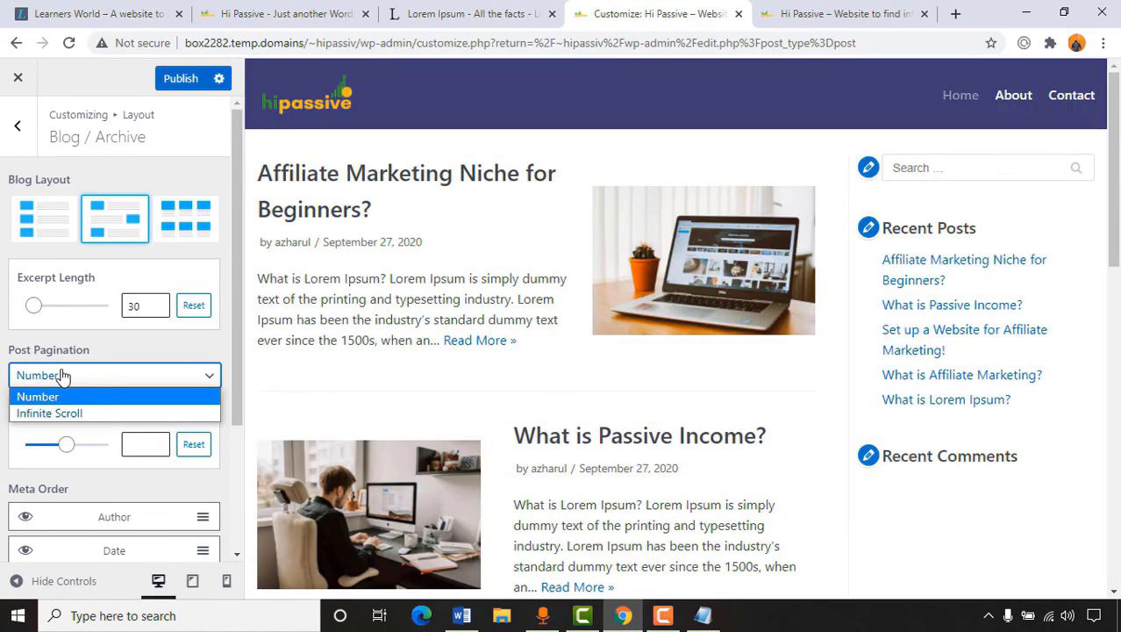
{"action": "left_click", "coordinate": [62, 376]}
{"action": "scroll", "coordinate": [380, 425], "scroll_direction": "down", "scroll_amount": 2}
{"action": "scroll", "coordinate": [379, 425], "scroll_direction": "down", "scroll_amount": 1}
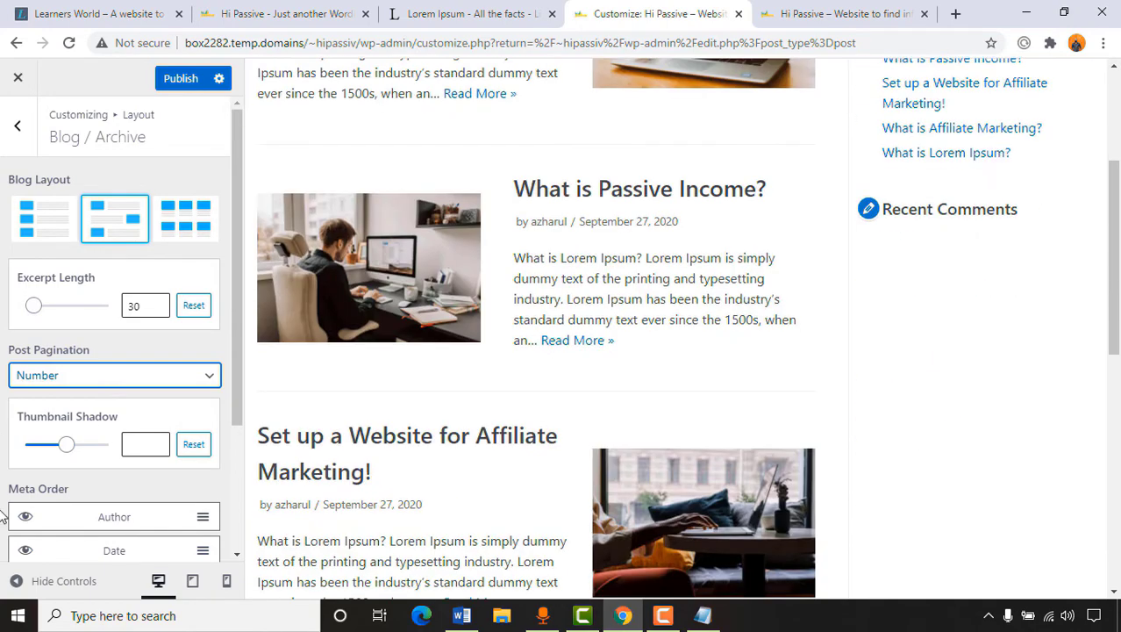
{"action": "scroll", "coordinate": [136, 478], "scroll_direction": "down", "scroll_amount": 2}
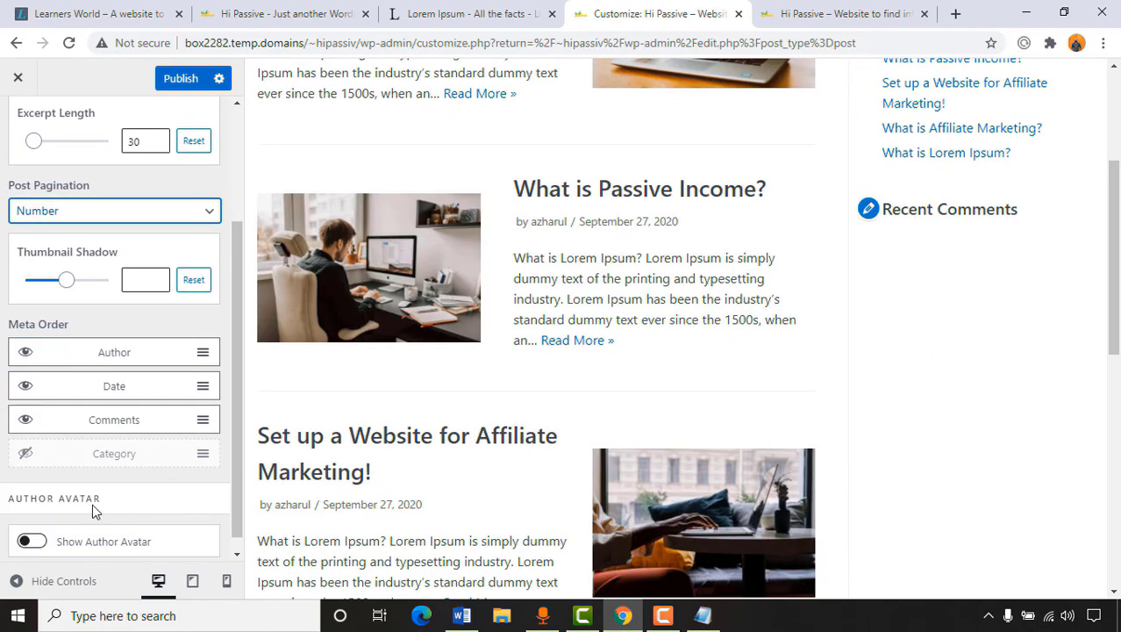
{"action": "scroll", "coordinate": [546, 368], "scroll_direction": "up", "scroll_amount": 3}
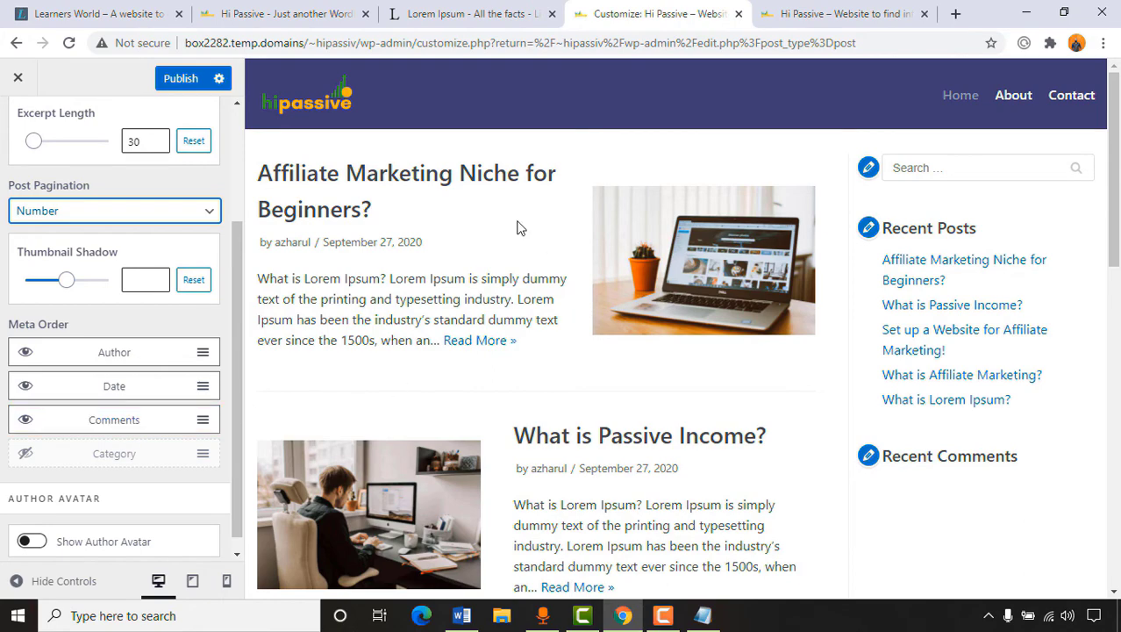
- Turn on Show Author Avatar for post bylines in Blog / Archive
{"action": "scroll", "coordinate": [394, 241], "scroll_direction": "down", "scroll_amount": 3}
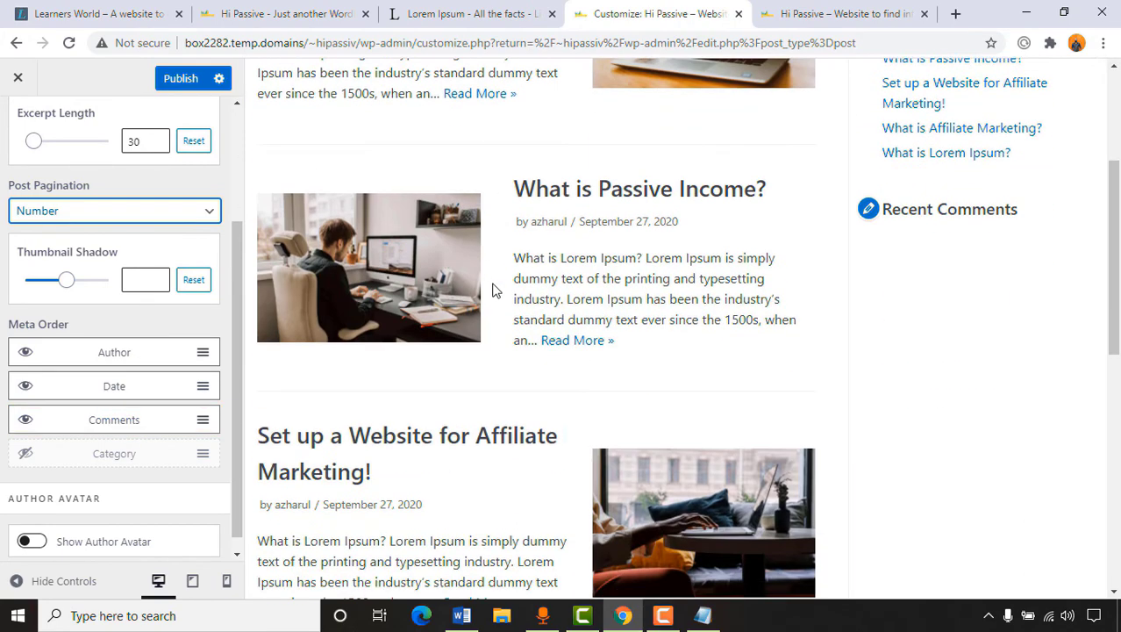
{"action": "scroll", "coordinate": [493, 287], "scroll_direction": "up", "scroll_amount": 3}
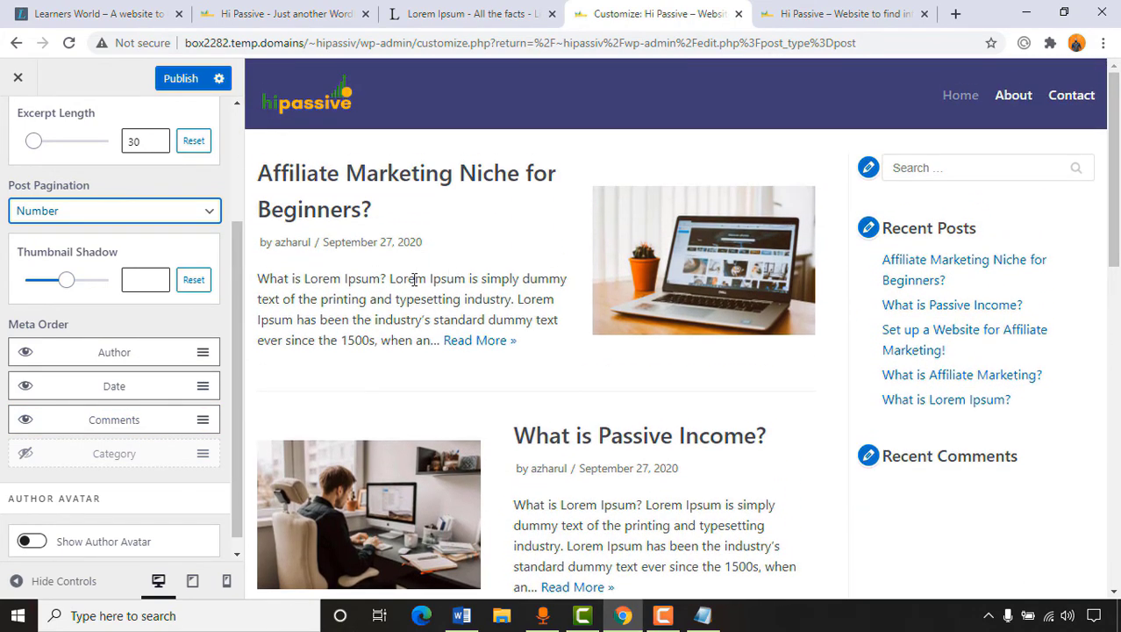
{"action": "scroll", "coordinate": [444, 390], "scroll_direction": "down", "scroll_amount": 3}
{"action": "scroll", "coordinate": [27, 544], "scroll_direction": "down", "scroll_amount": 1}
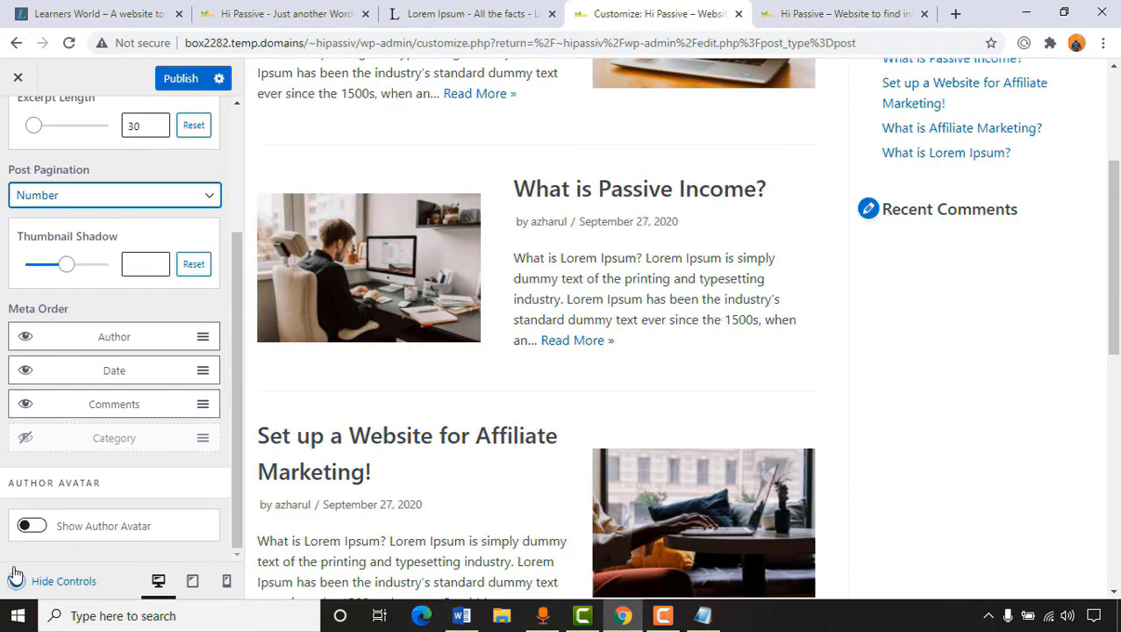
{"action": "scroll", "coordinate": [493, 266], "scroll_direction": "up", "scroll_amount": 2}
{"action": "scroll", "coordinate": [493, 267], "scroll_direction": "up", "scroll_amount": 1}
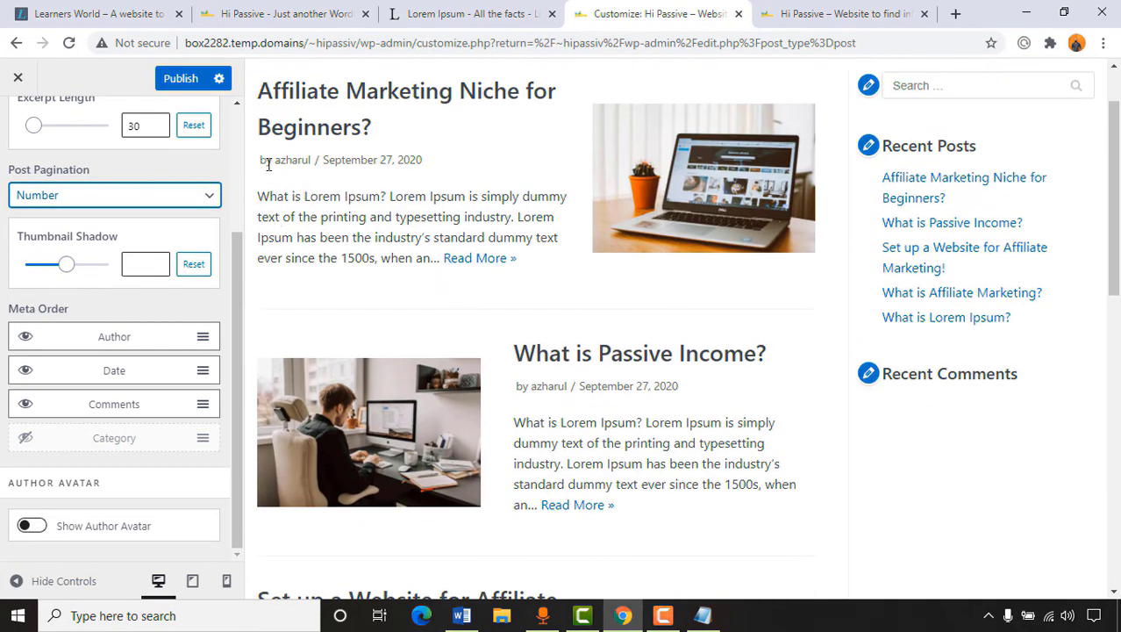
{"action": "left_click", "coordinate": [32, 525]}
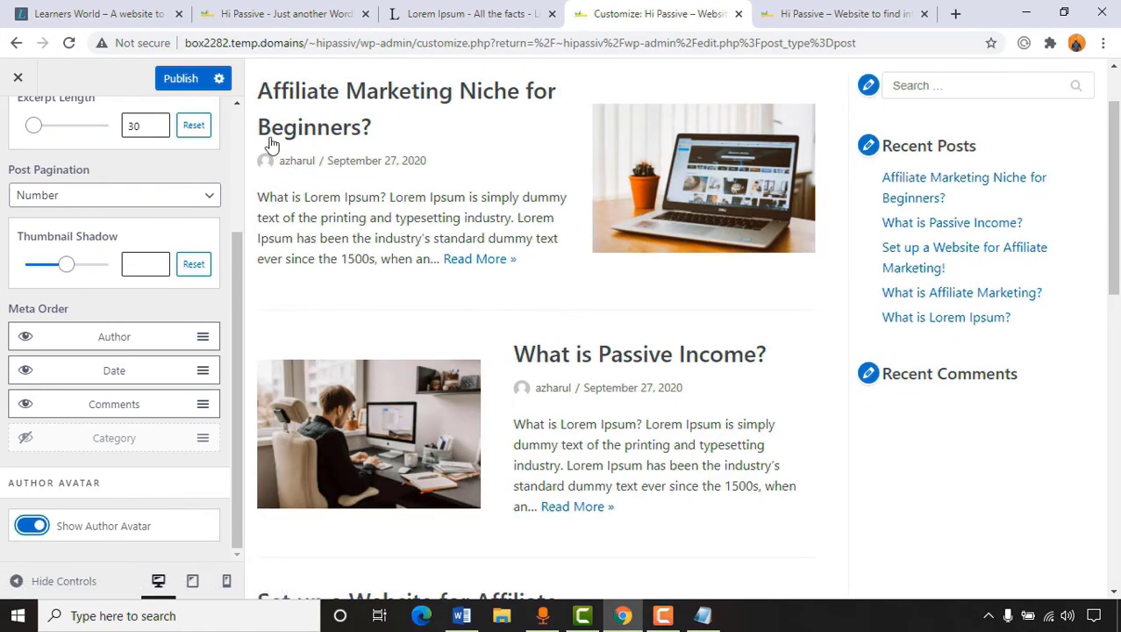
- Compare the bylines with the reference site's tab, then return to the Customizer
{"action": "left_click", "coordinate": [275, 13]}
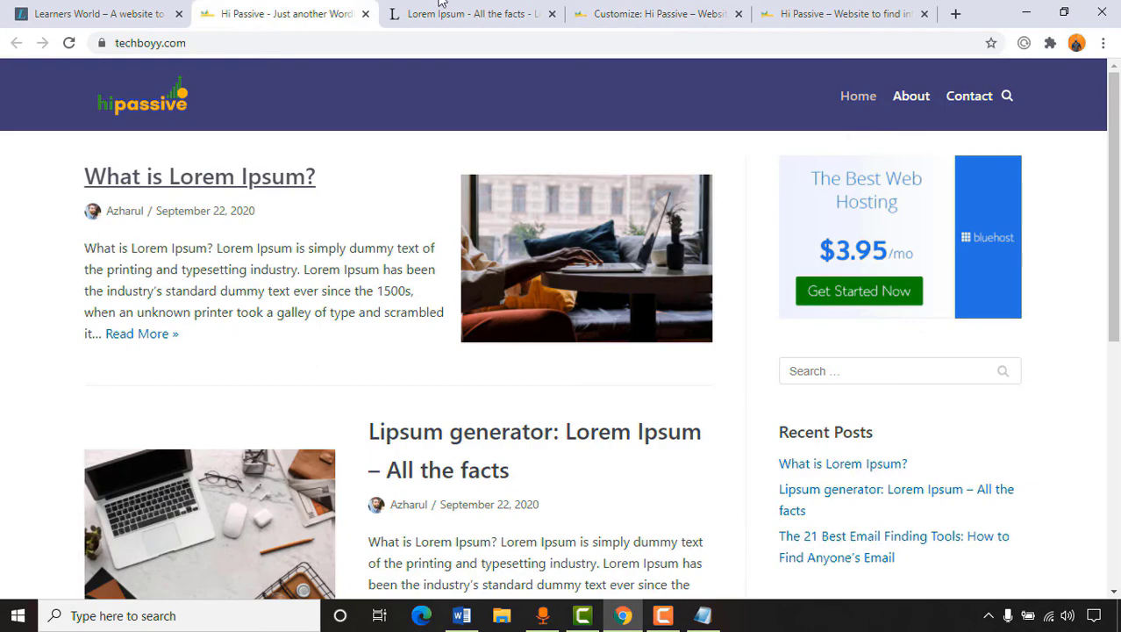
{"action": "left_click", "coordinate": [441, 4]}
{"action": "left_click", "coordinate": [579, 10]}
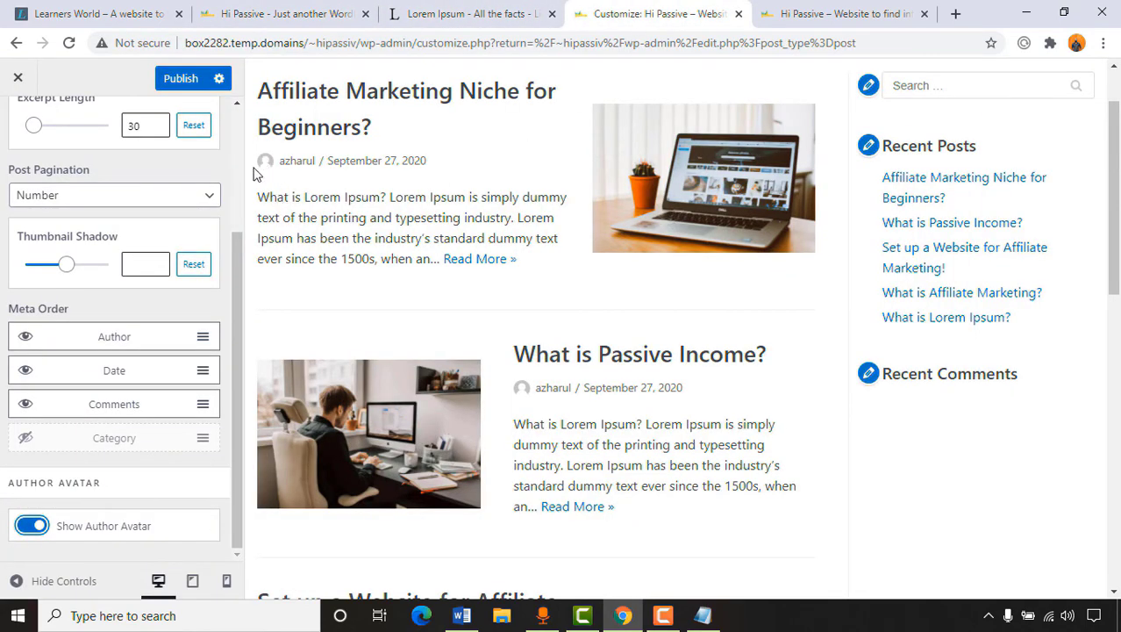
{"action": "left_click", "coordinate": [274, 13]}
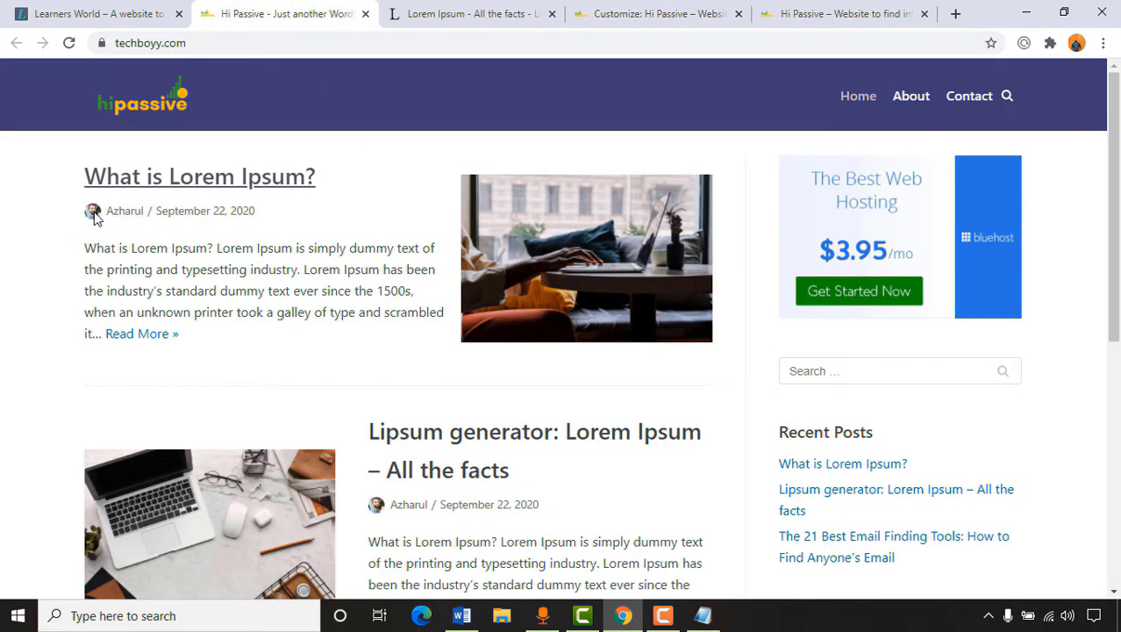
{"action": "left_click", "coordinate": [856, 10]}
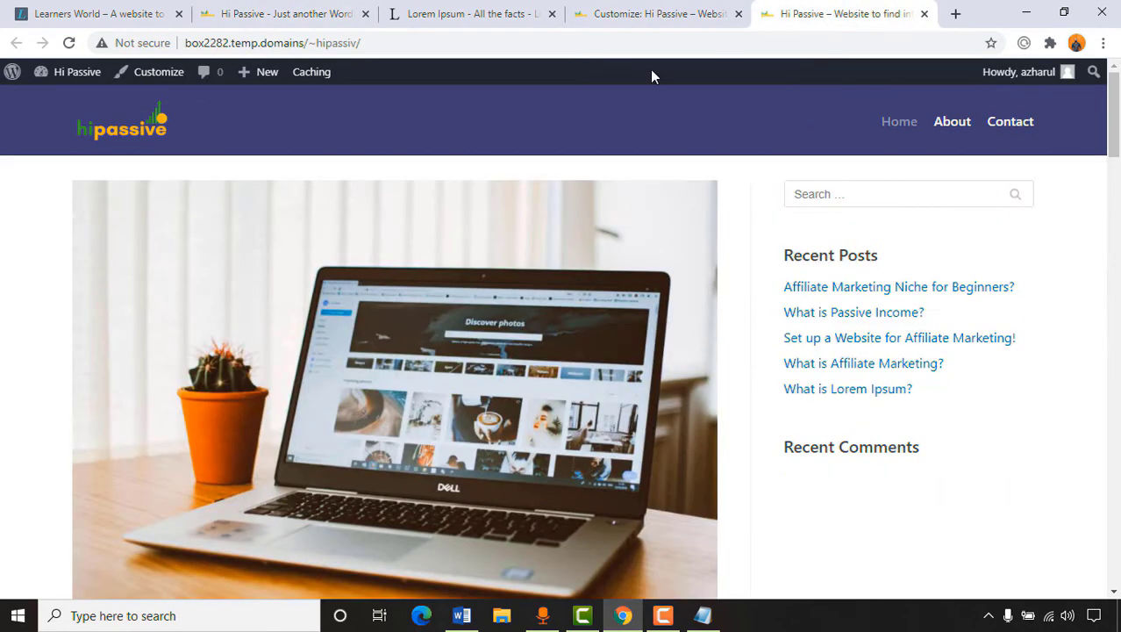
{"action": "left_click", "coordinate": [706, 10]}
{"action": "scroll", "coordinate": [150, 170], "scroll_direction": "up", "scroll_amount": 1}
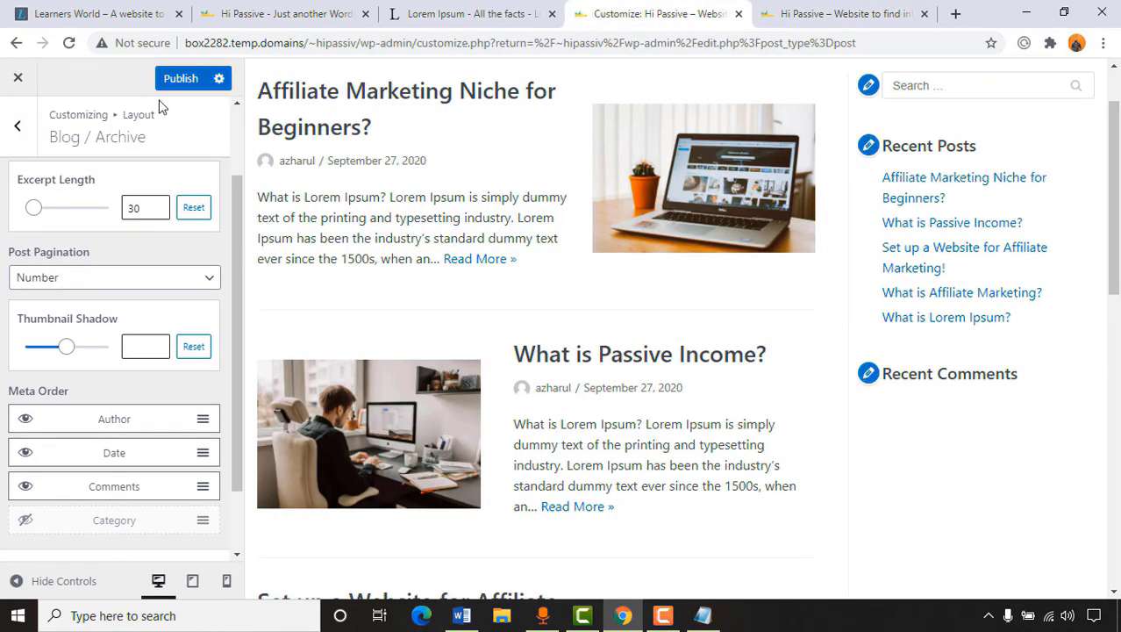
- Publish the Blog / Archive changes and go back to the Layout sections
{"action": "left_click", "coordinate": [181, 78]}
{"action": "scroll", "coordinate": [602, 318], "scroll_direction": "up", "scroll_amount": 1}
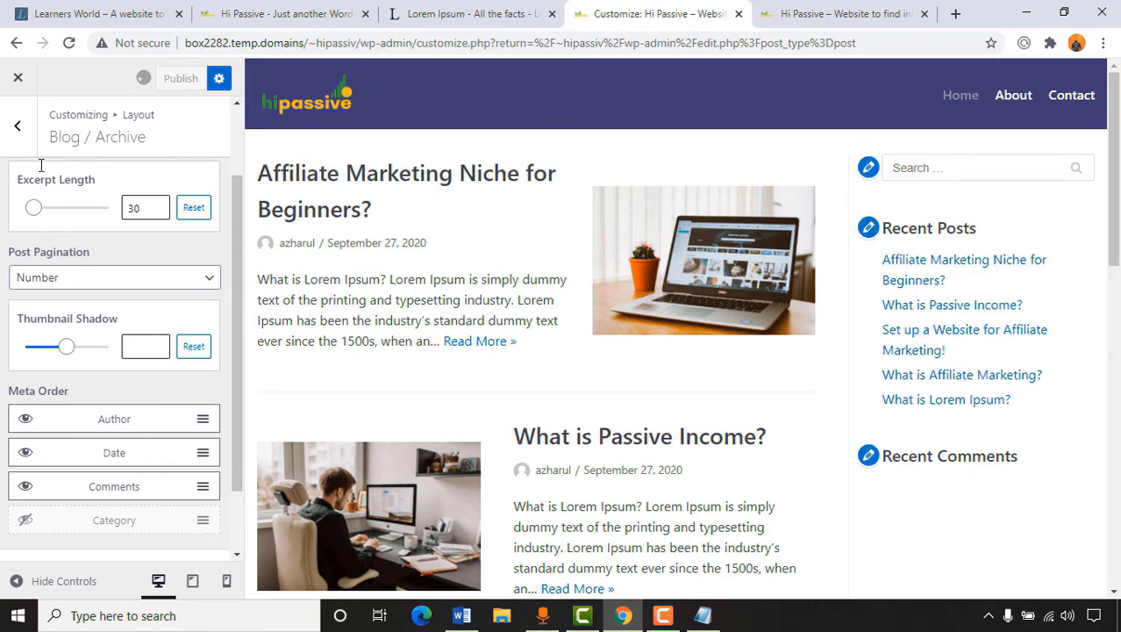
{"action": "left_click", "coordinate": [19, 137]}
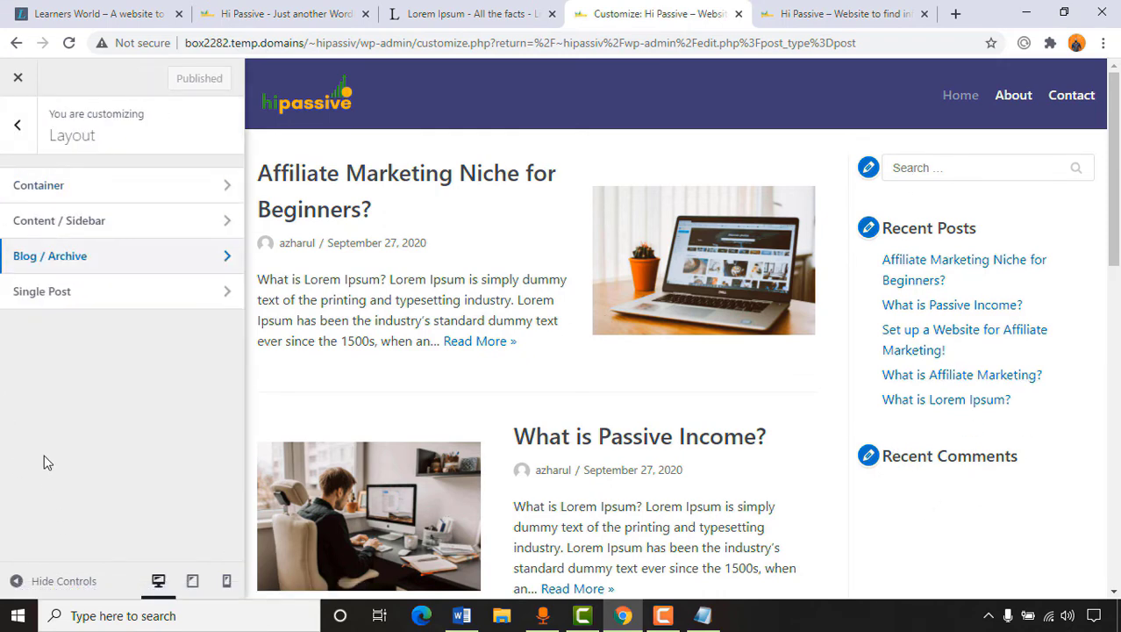
- Remove Recent Comments from Widgets > Sidebar, leaving Search and Recent Posts
{"action": "left_click", "coordinate": [85, 230]}
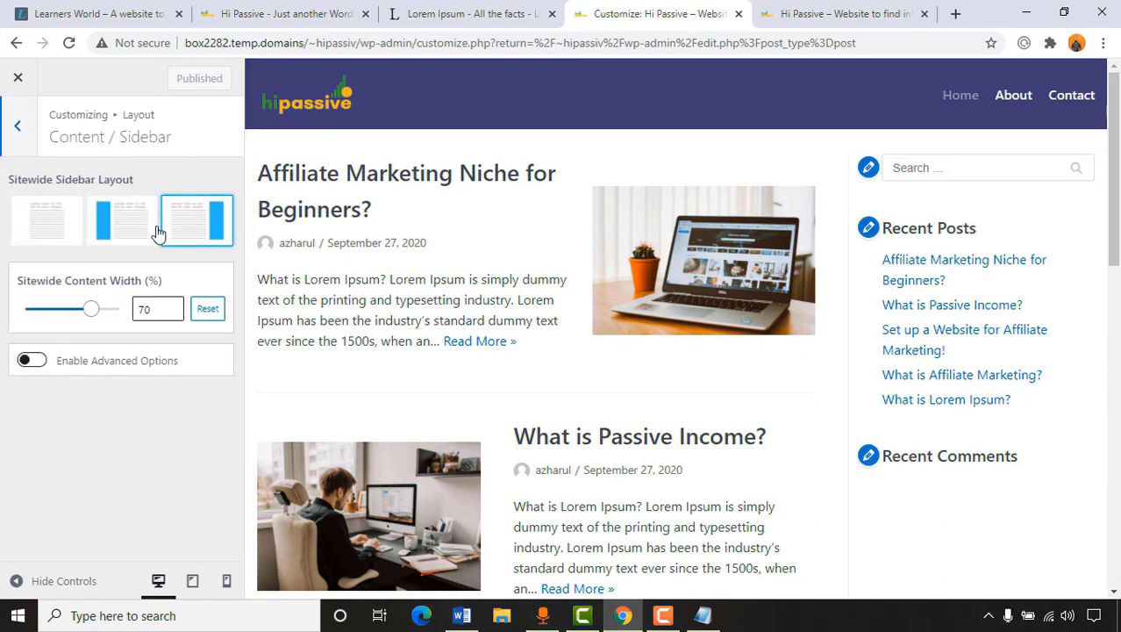
{"action": "left_click", "coordinate": [18, 133]}
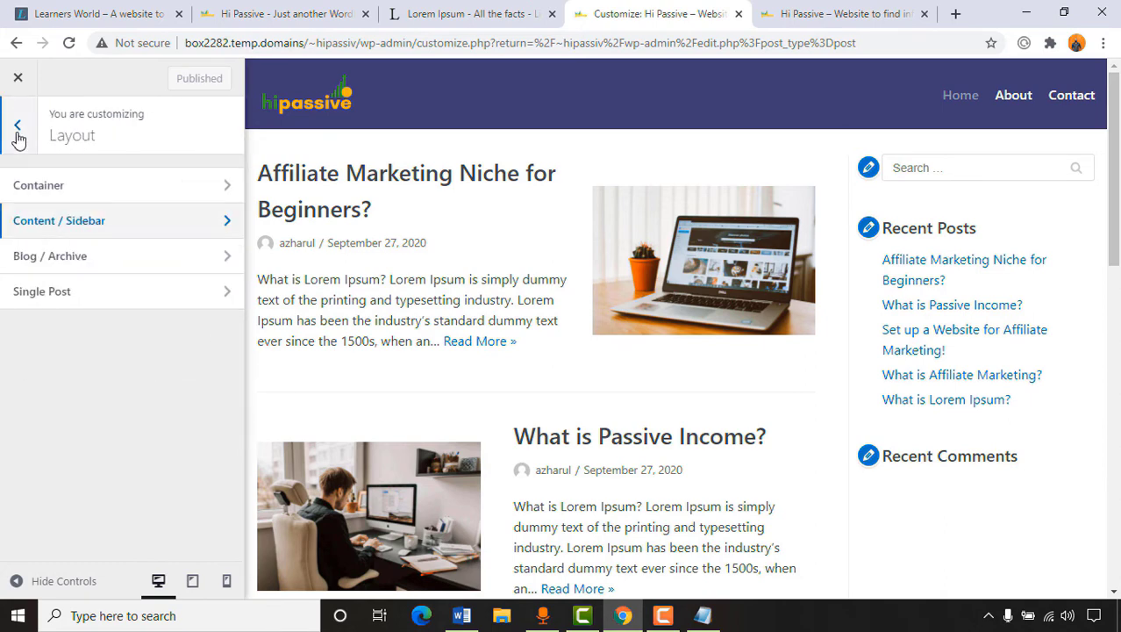
{"action": "left_click", "coordinate": [18, 131]}
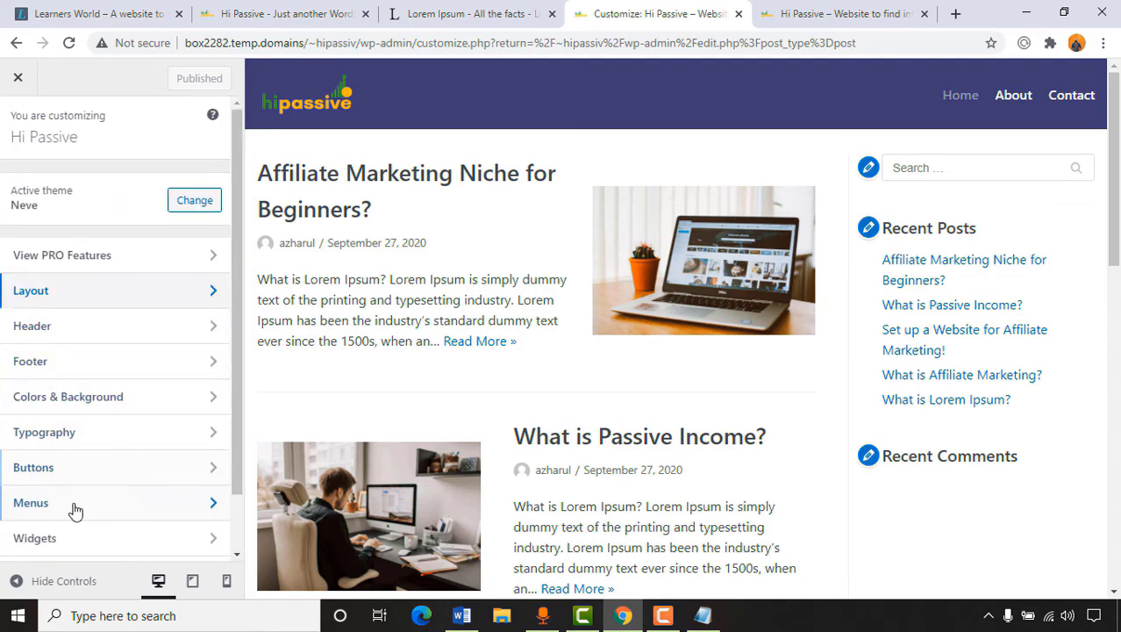
{"action": "left_click", "coordinate": [86, 538]}
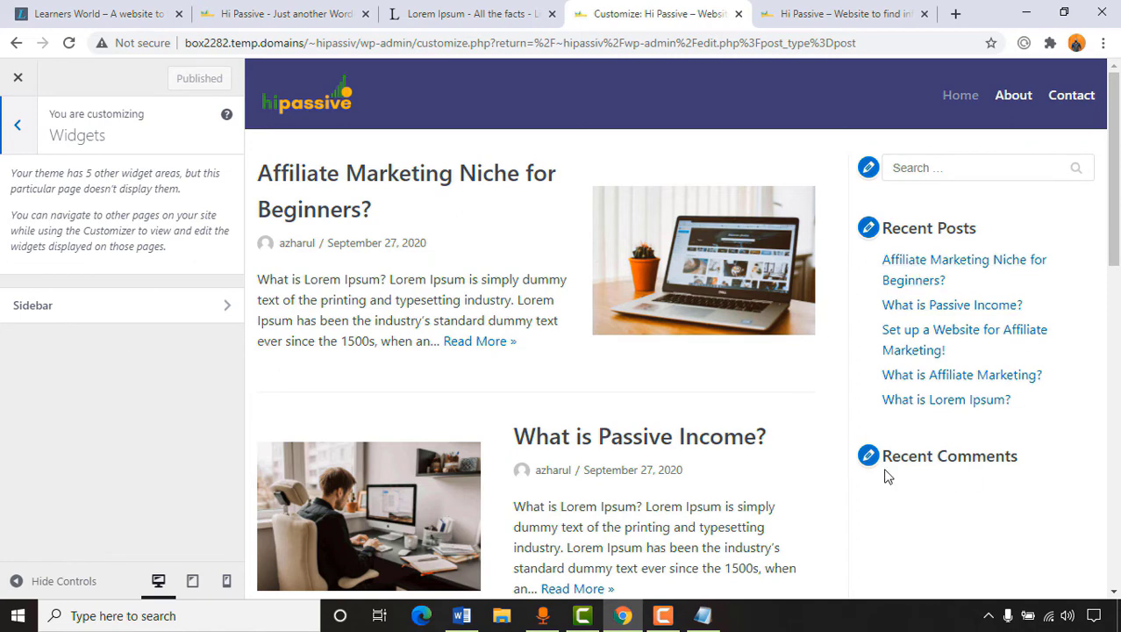
{"action": "left_click", "coordinate": [42, 307]}
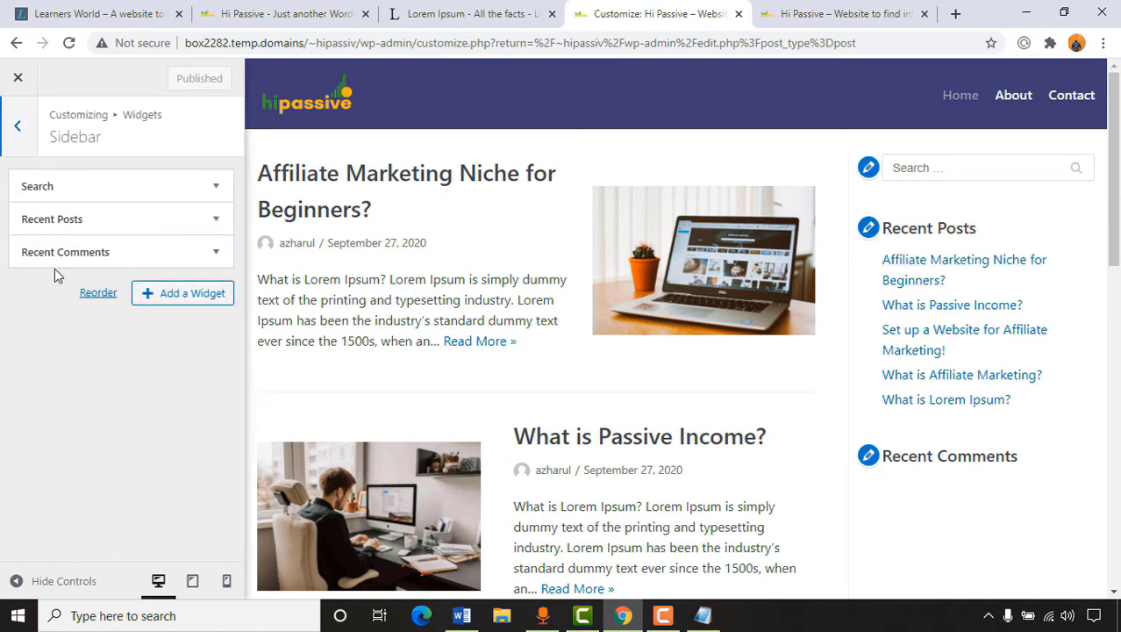
{"action": "left_click", "coordinate": [213, 254]}
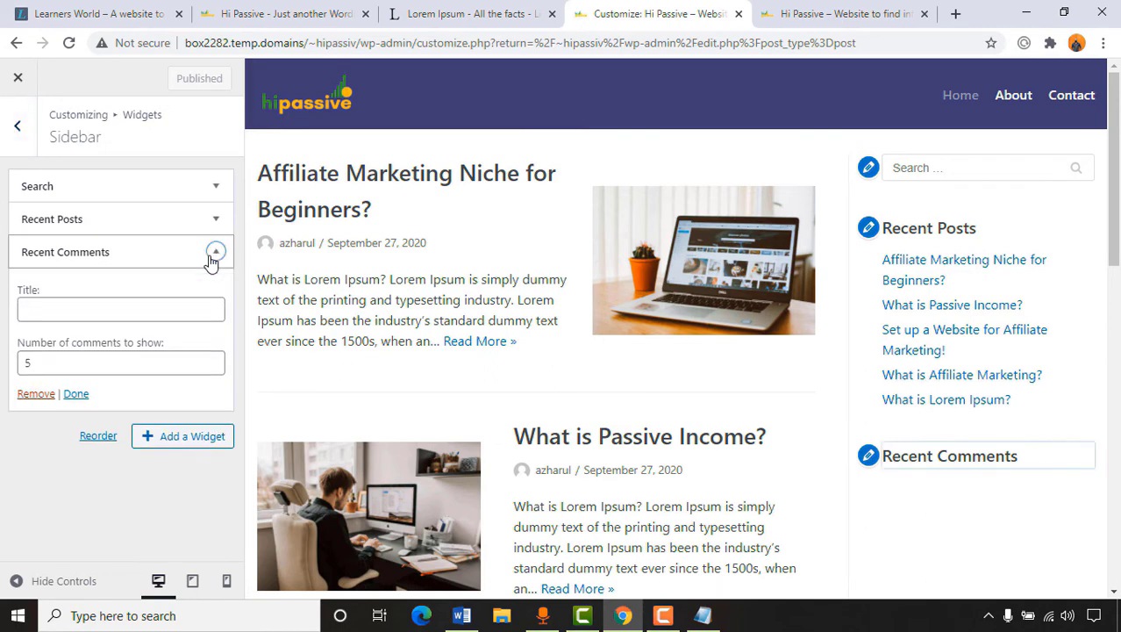
{"action": "left_click", "coordinate": [33, 397]}
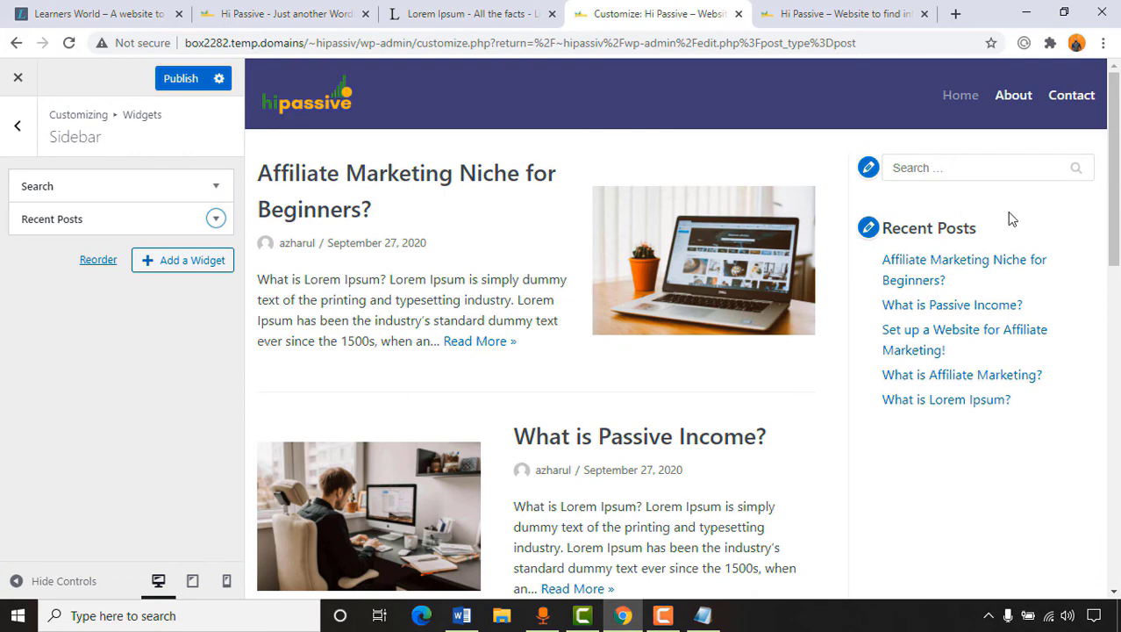
- Add a blank Custom HTML widget to the Sidebar below Recent Posts
{"action": "left_click", "coordinate": [954, 12]}
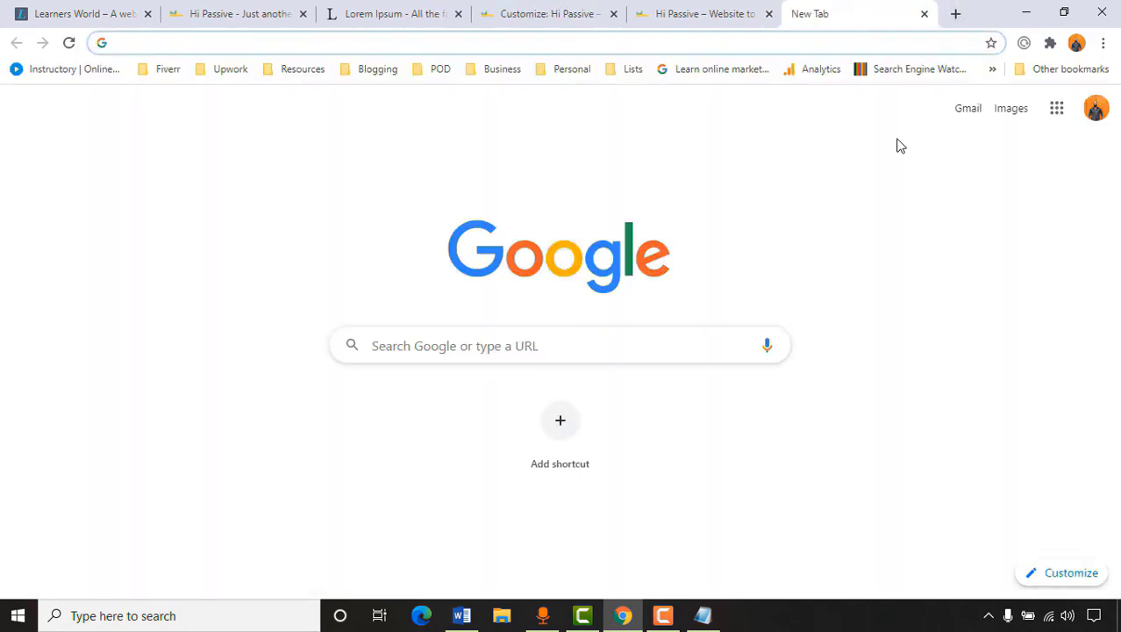
{"action": "left_click", "coordinate": [923, 15]}
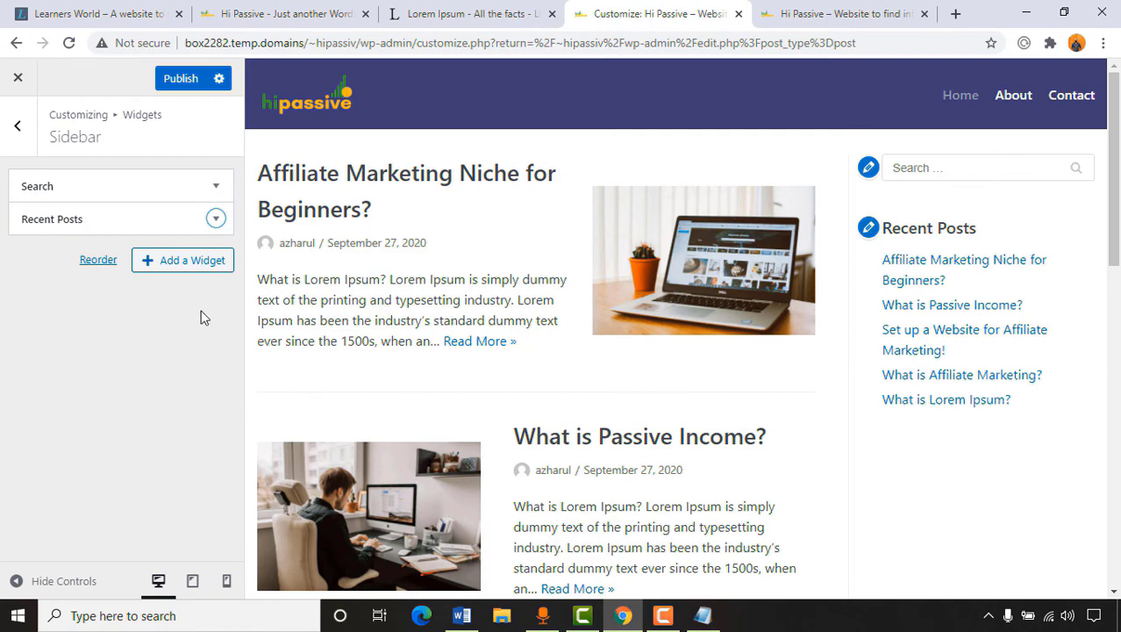
{"action": "left_click", "coordinate": [183, 274]}
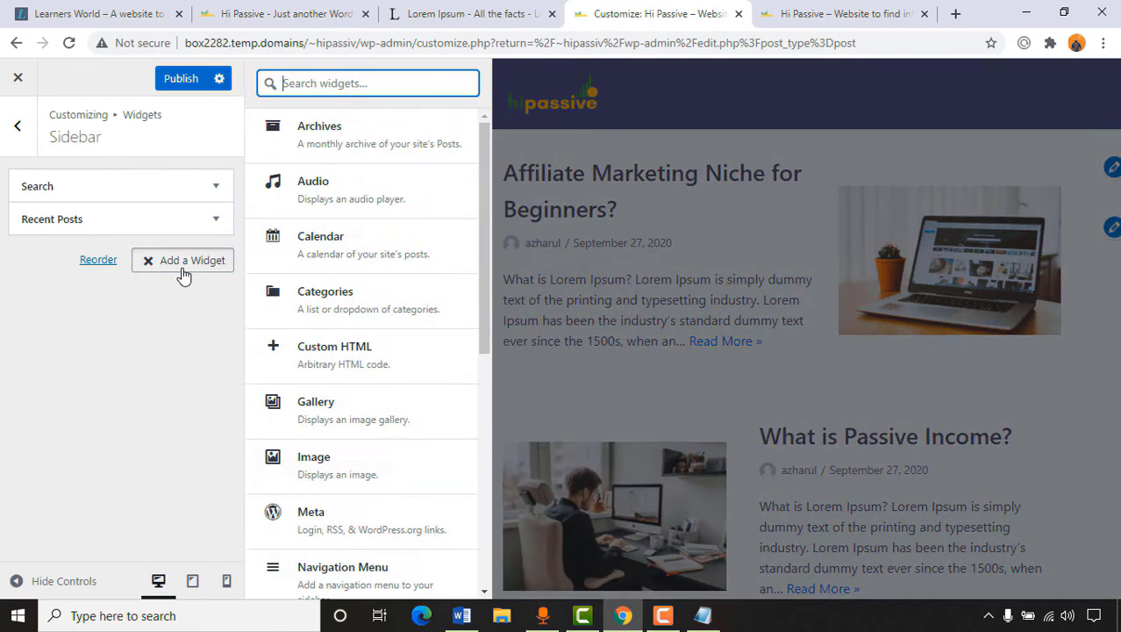
{"action": "left_click", "coordinate": [322, 359]}
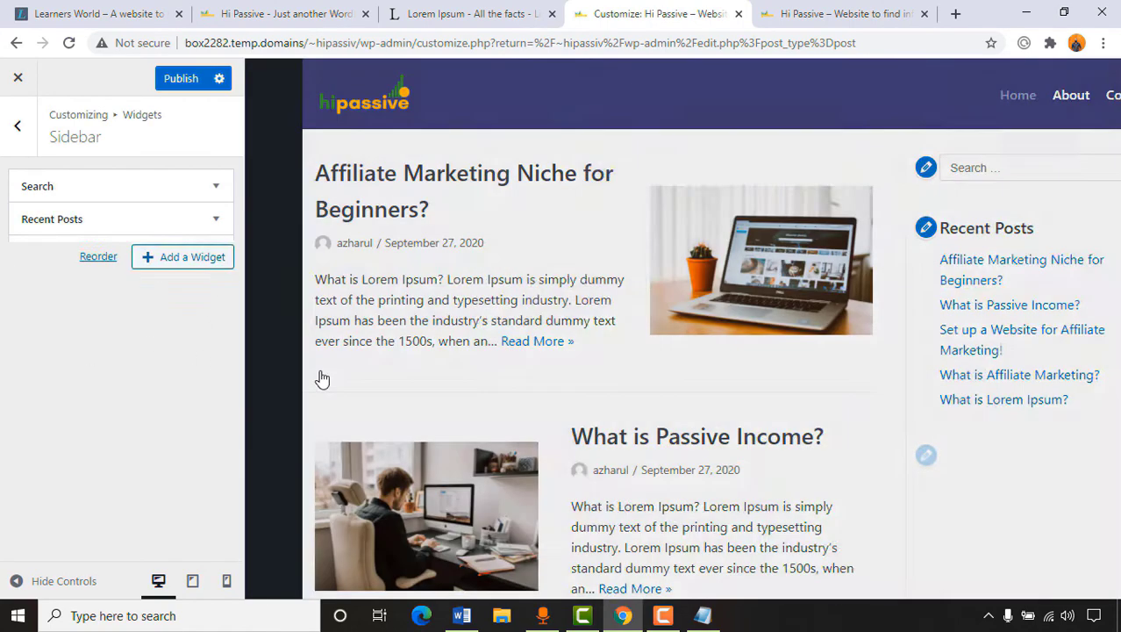
{"action": "scroll", "coordinate": [88, 435], "scroll_direction": "down", "scroll_amount": 2}
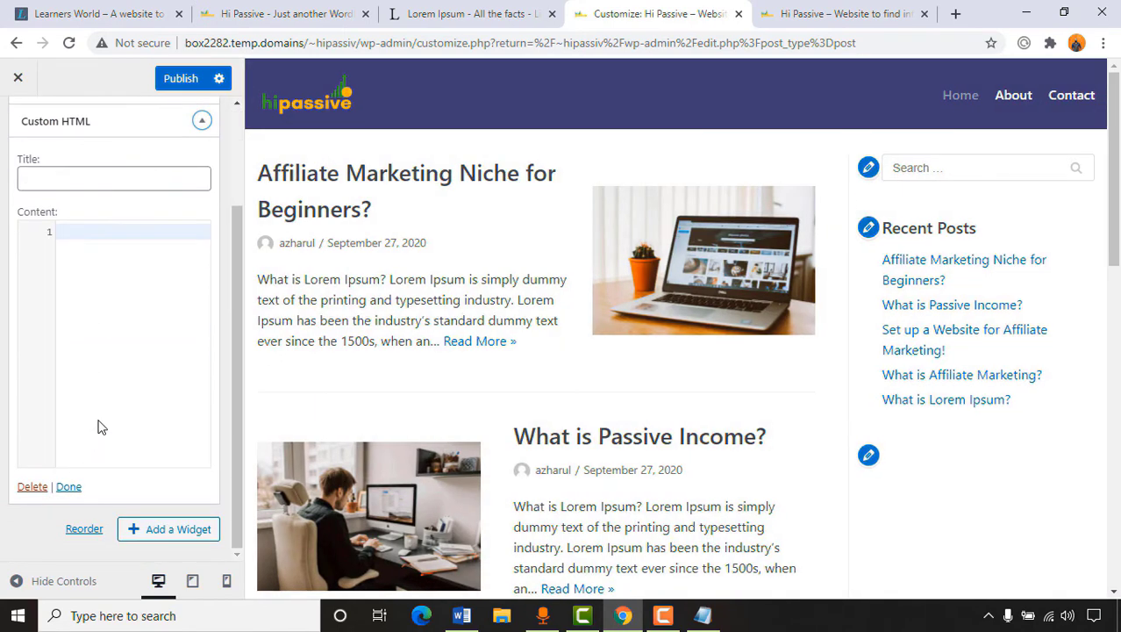
{"action": "left_click", "coordinate": [94, 250]}
{"action": "left_click", "coordinate": [1103, 43]}
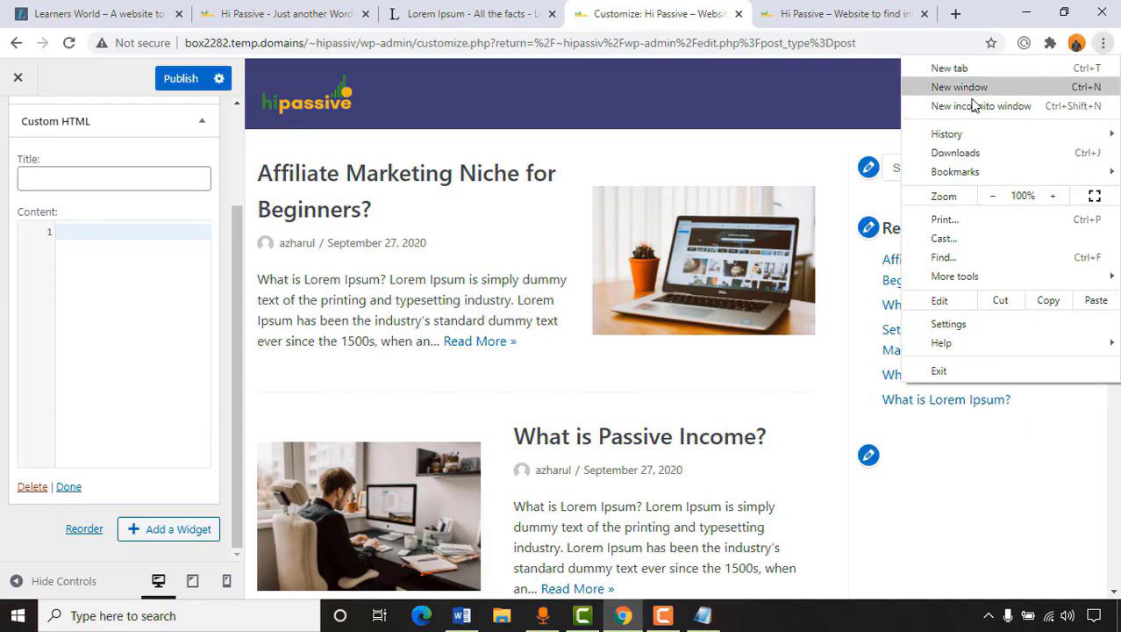
- Open bluehost.com in a private window and go to its affiliate program page
{"action": "left_click", "coordinate": [970, 87]}
{"action": "type", "text": "bluehost.com"}
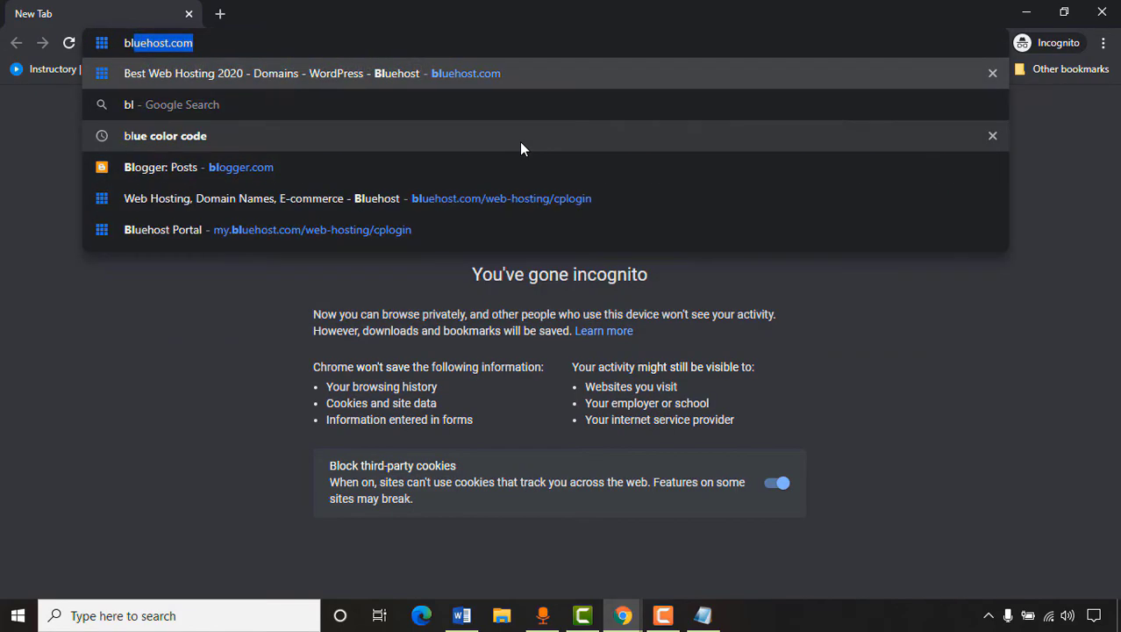
{"action": "key", "text": "Return"}
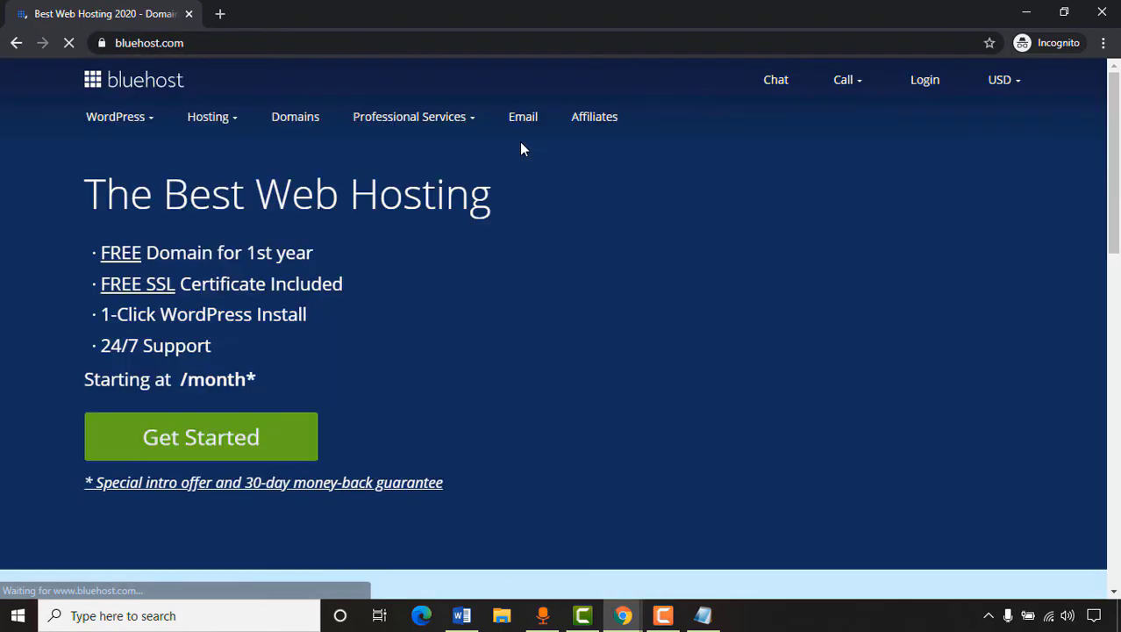
{"action": "left_click", "coordinate": [593, 119]}
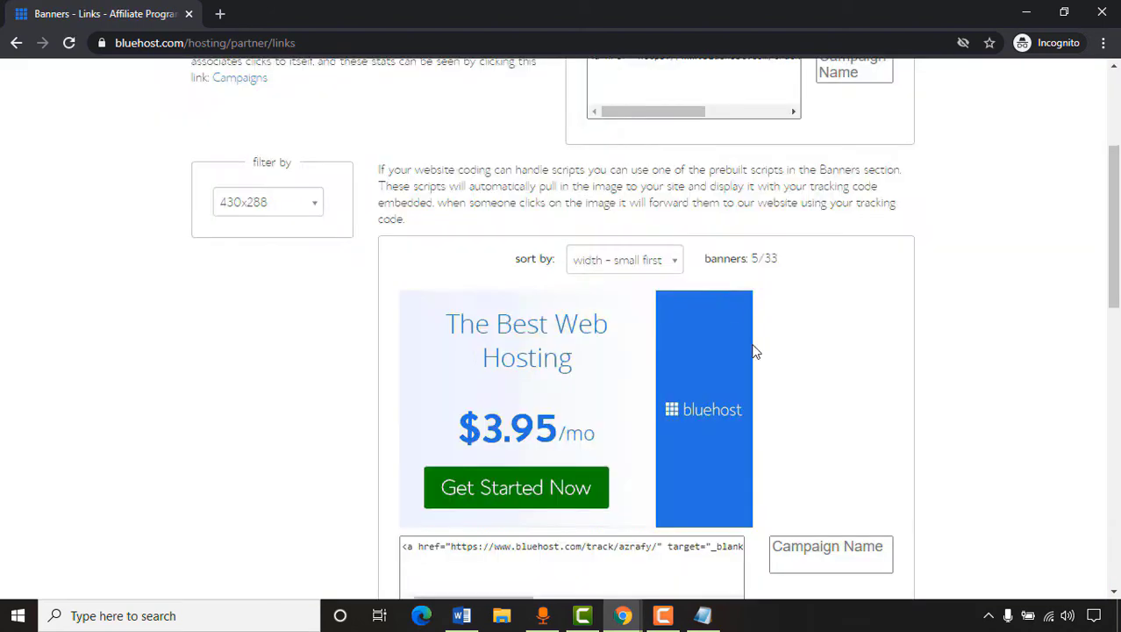
{"action": "scroll", "coordinate": [753, 351], "scroll_direction": "down", "scroll_amount": 2}
- Copy the $3.95 'The Best Web Hosting' banner code into the Custom HTML widget's Content
{"action": "left_click", "coordinate": [520, 382]}
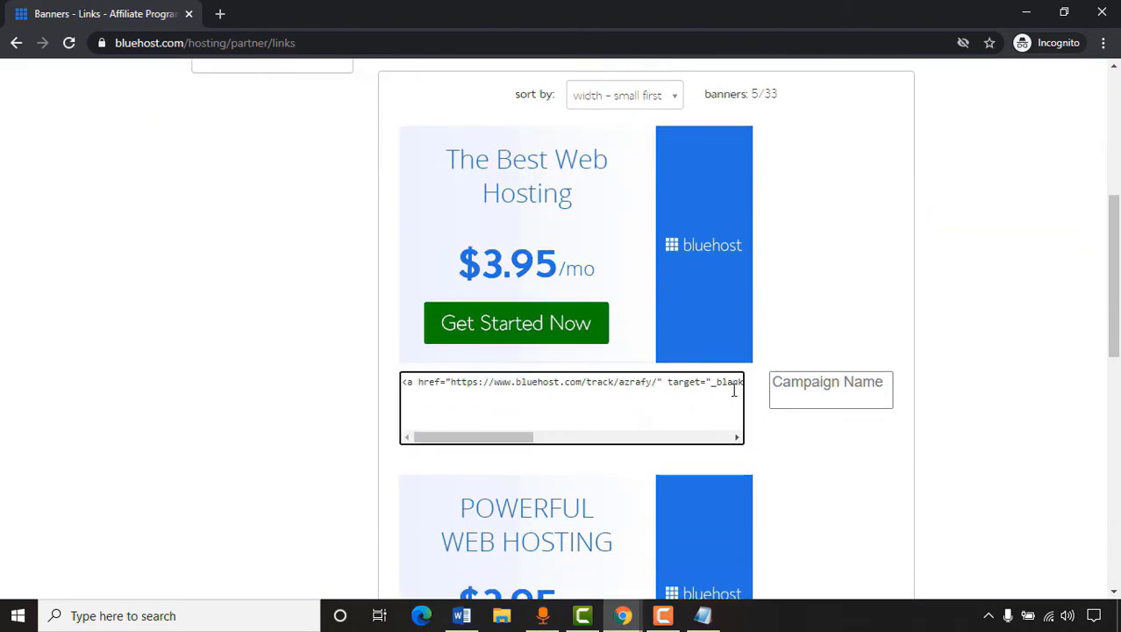
{"action": "left_click", "coordinate": [575, 384]}
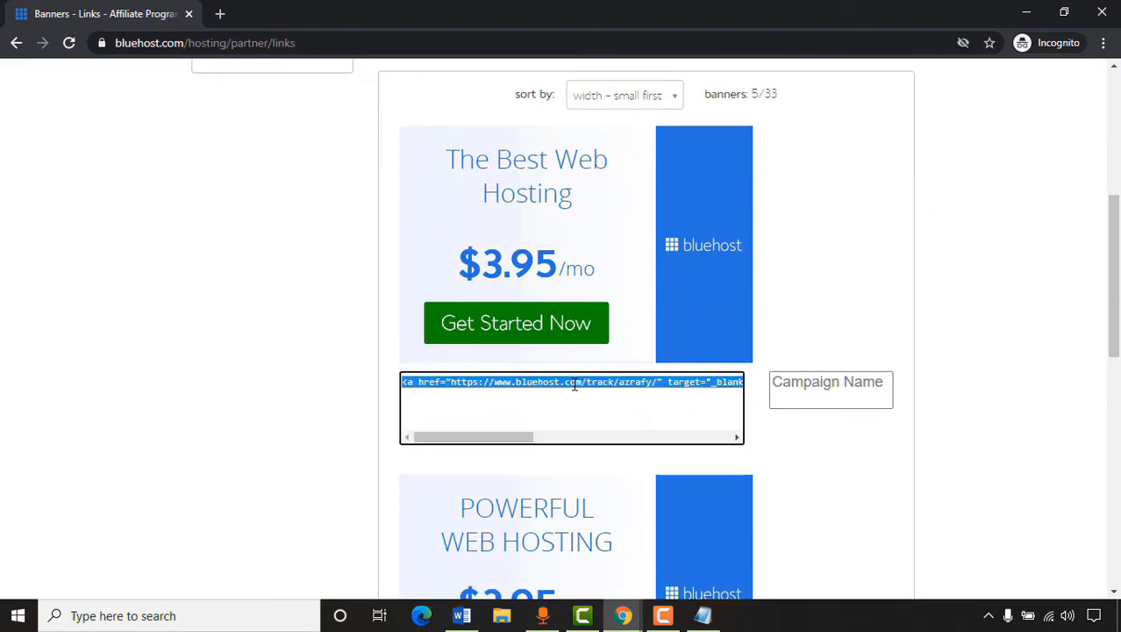
{"action": "mouse_move", "coordinate": [623, 616]}
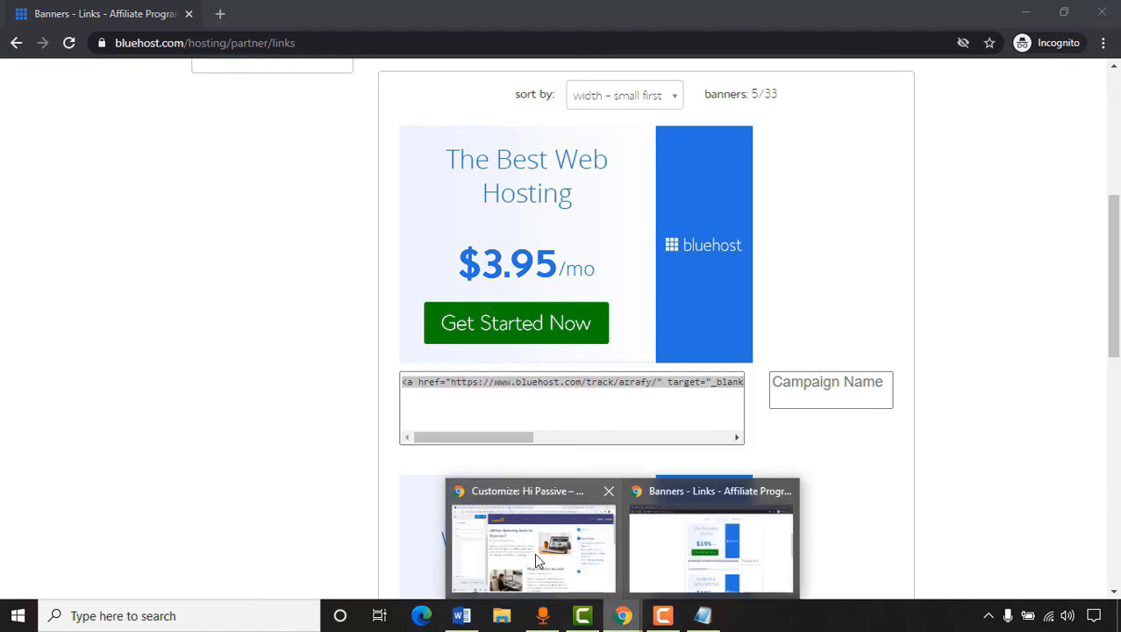
{"action": "left_click", "coordinate": [535, 544]}
{"action": "type", "text": "<a href=\"https://www.bluehost.com/track/azrafy/\" target=\"_blank\"> <img border=\"0\" src=\"https://bluehost-cdn.com/media/partner/images/azrafy/430x288/430x288BW.png\"> </a>"}
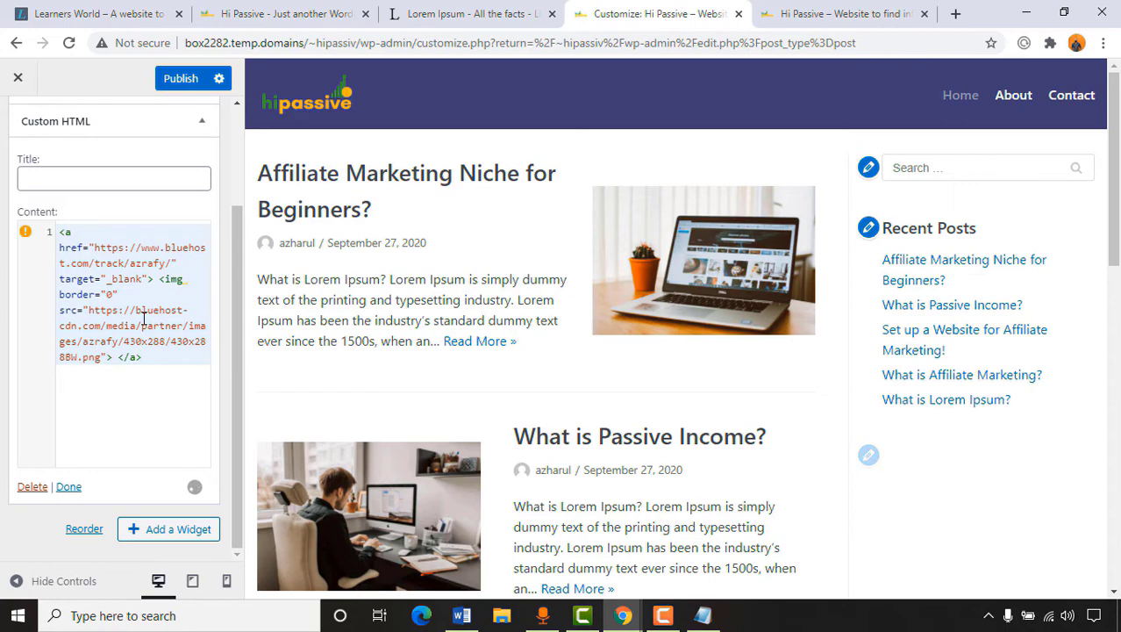
- Finish the Bluehost $3.95 Custom HTML widget and drag it above Search and Recent Posts
{"action": "left_click", "coordinate": [67, 488]}
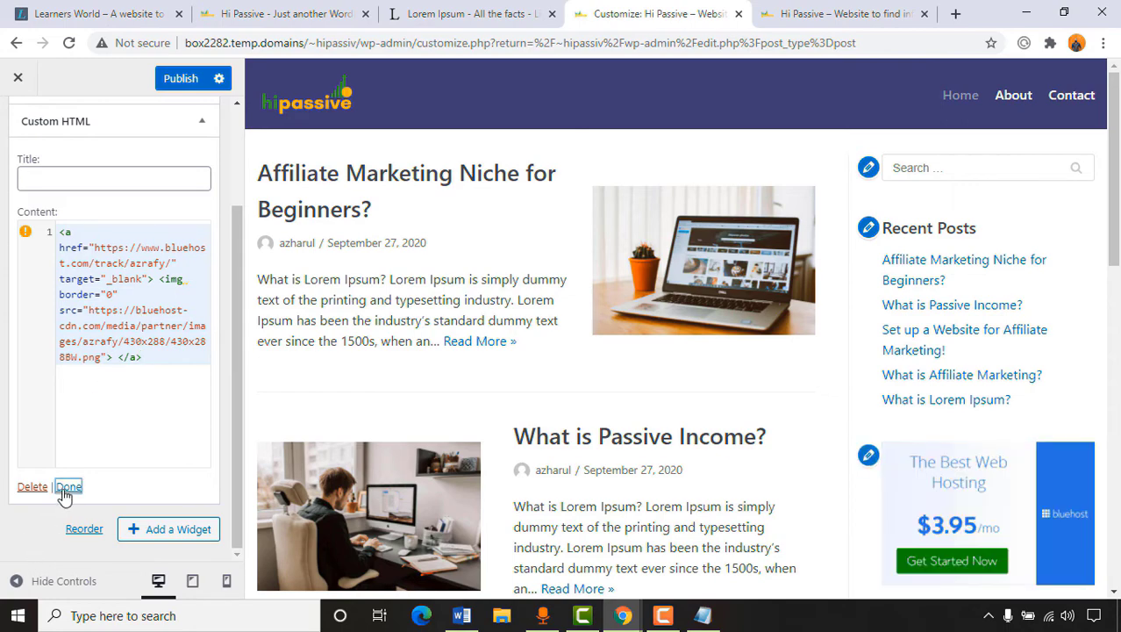
{"action": "scroll", "coordinate": [996, 408], "scroll_direction": "down", "scroll_amount": 3}
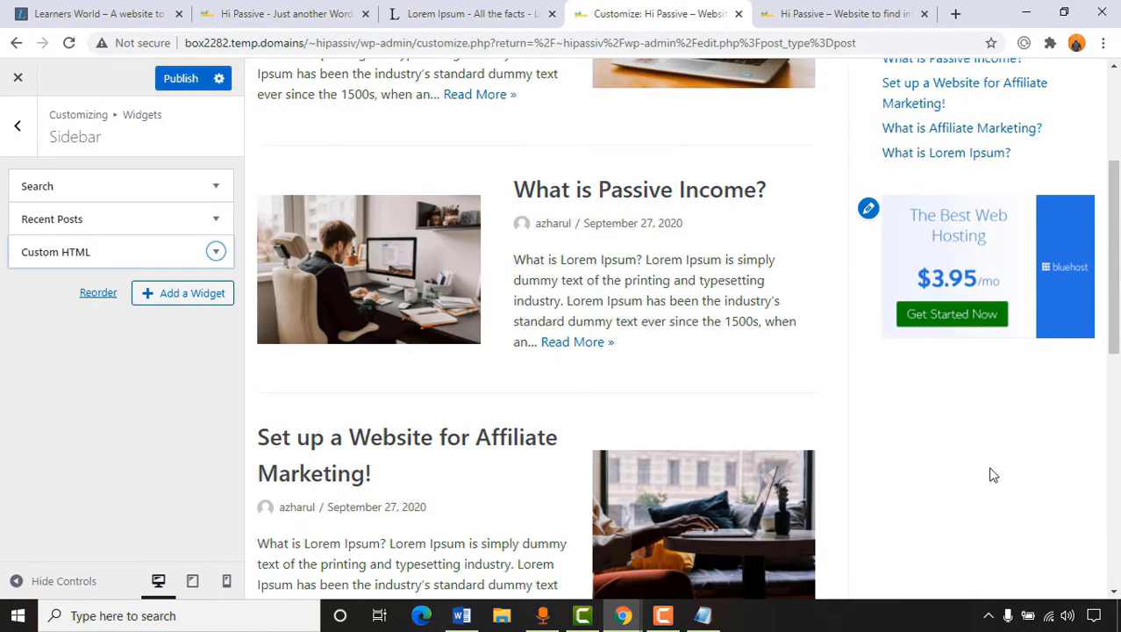
{"action": "scroll", "coordinate": [991, 471], "scroll_direction": "up", "scroll_amount": 3}
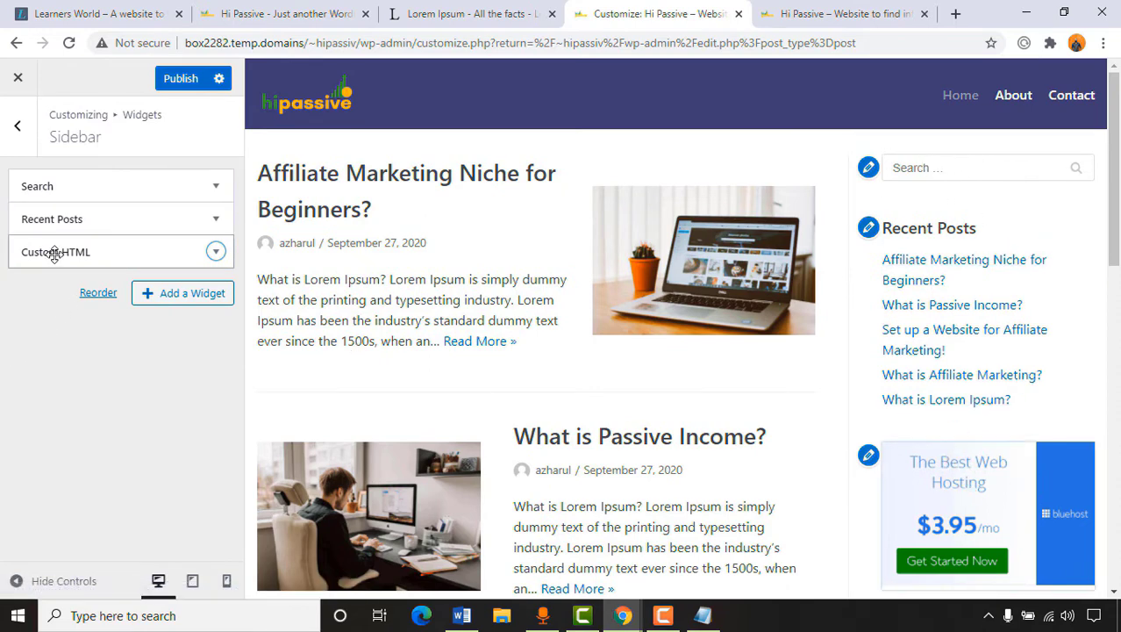
{"action": "left_click_drag", "start_coordinate": [53, 250], "coordinate": [53, 189]}
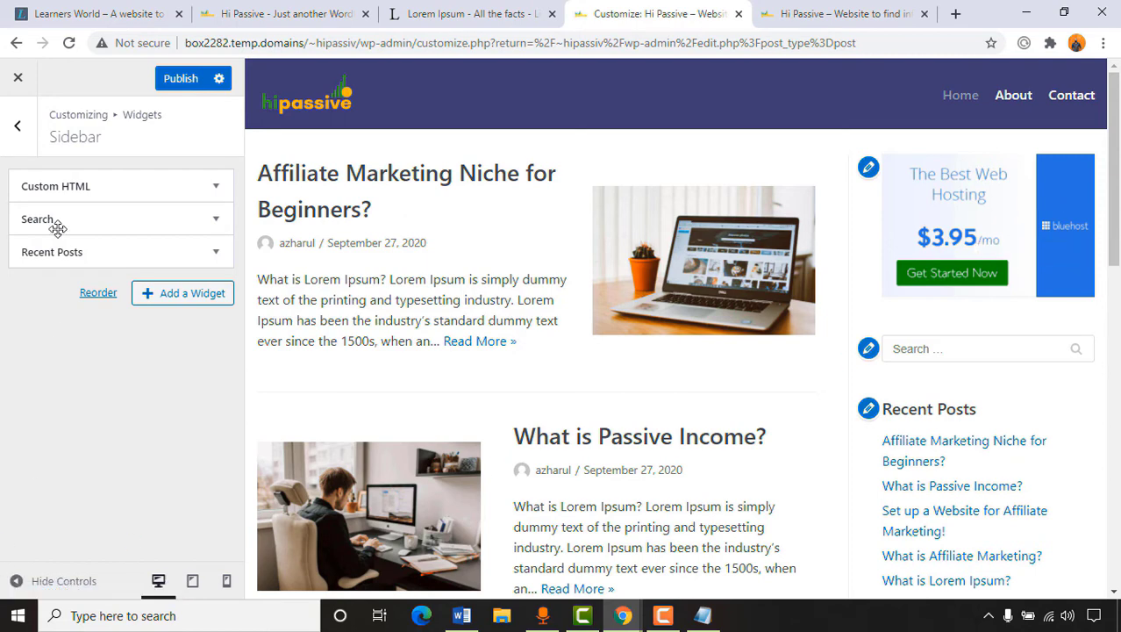
- Publish the sidebar widget changes live and close the Customizer
{"action": "left_click", "coordinate": [15, 132]}
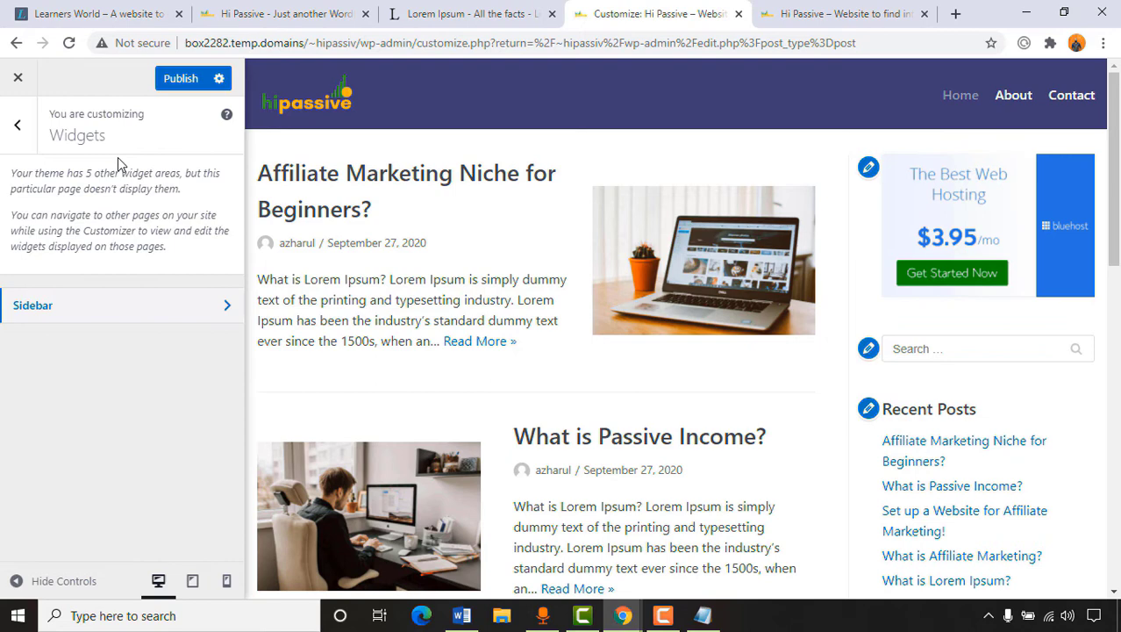
{"action": "left_click", "coordinate": [180, 79]}
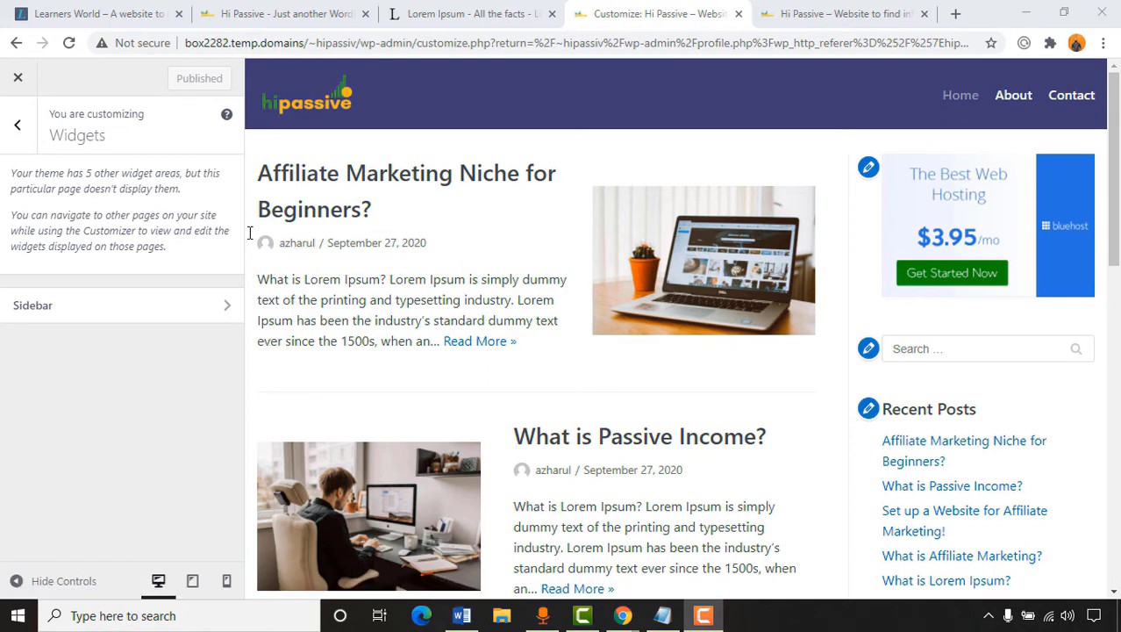
{"action": "left_click", "coordinate": [19, 81]}
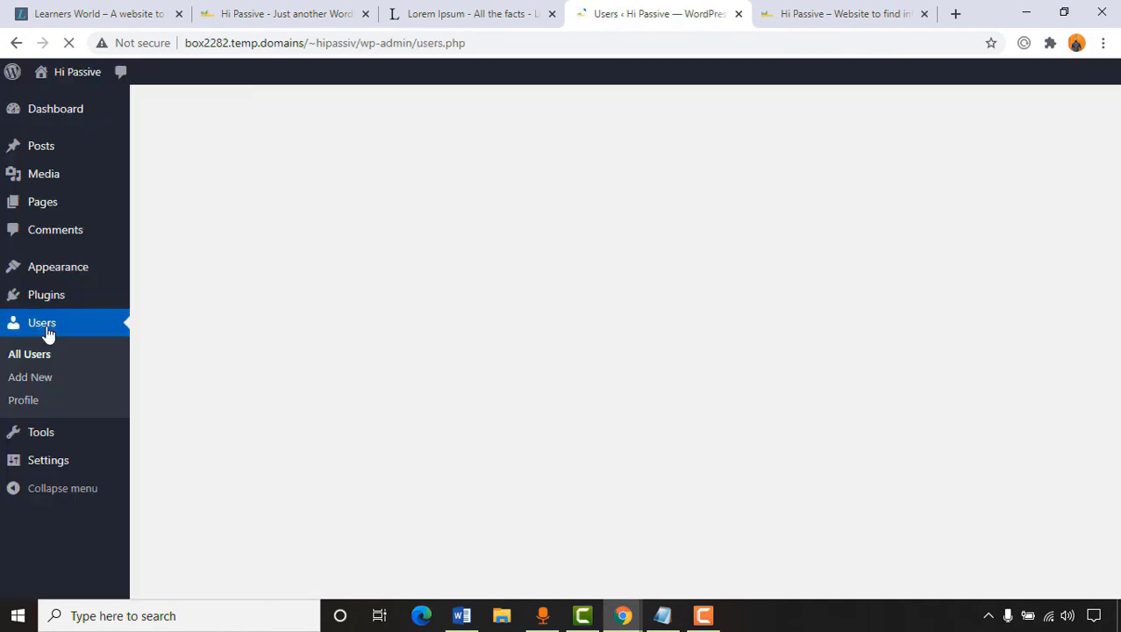
- Enter the administrator's first and last name, leaving the nickname unchanged
{"action": "mouse_move", "coordinate": [187, 253]}
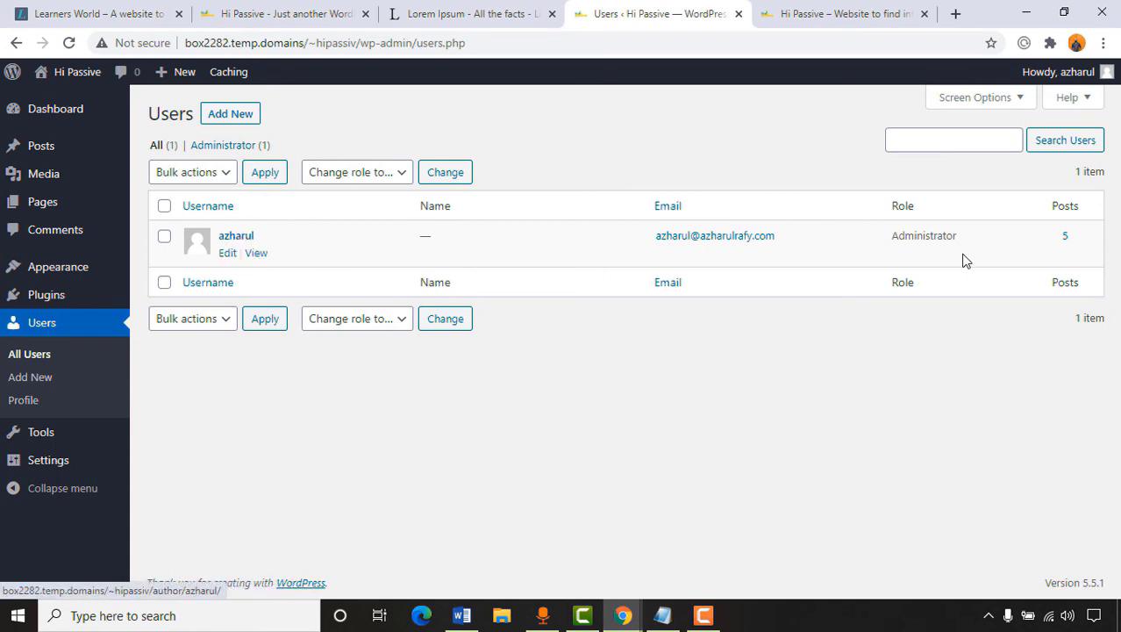
{"action": "left_click", "coordinate": [227, 253]}
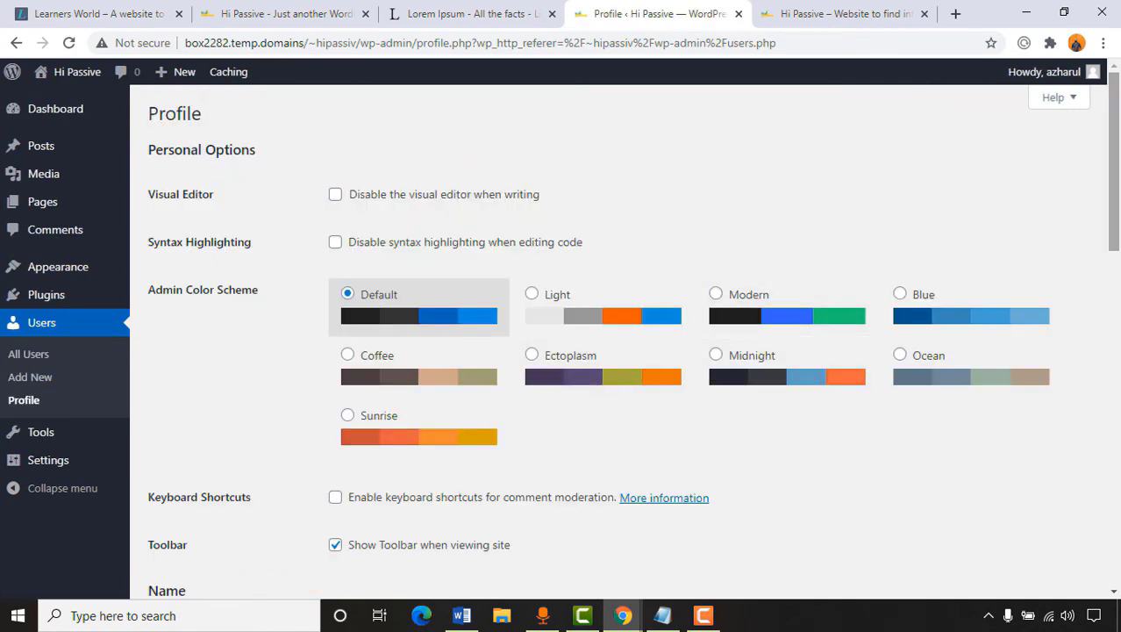
{"action": "left_click_drag", "start_coordinate": [1113, 142], "coordinate": [1119, 285]}
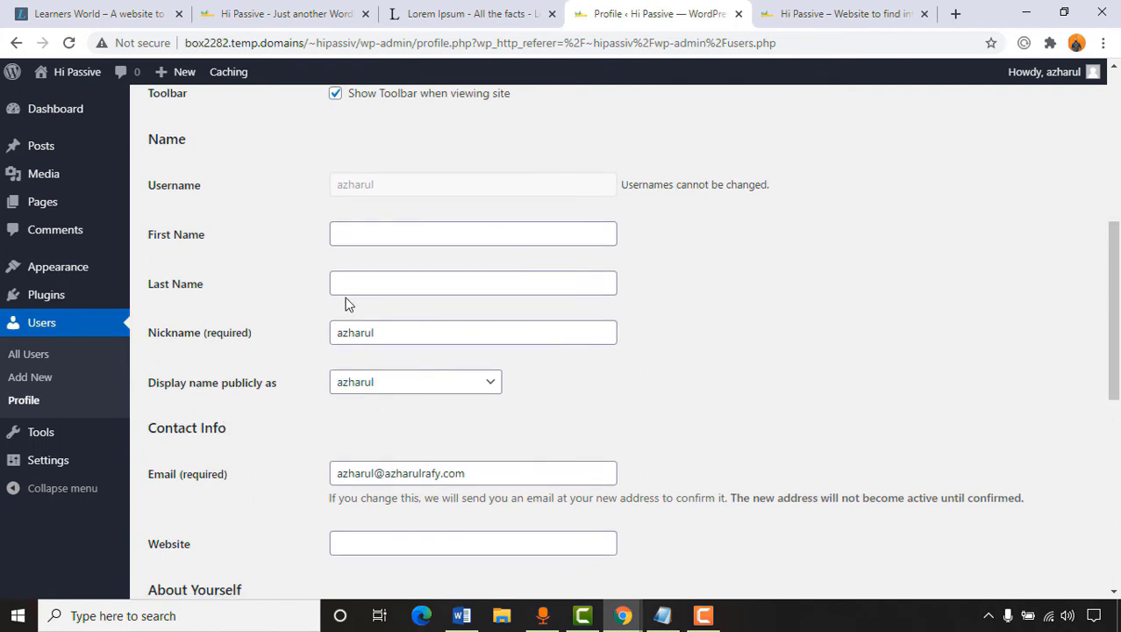
{"action": "left_click", "coordinate": [359, 241]}
{"action": "type", "text": "Az"}
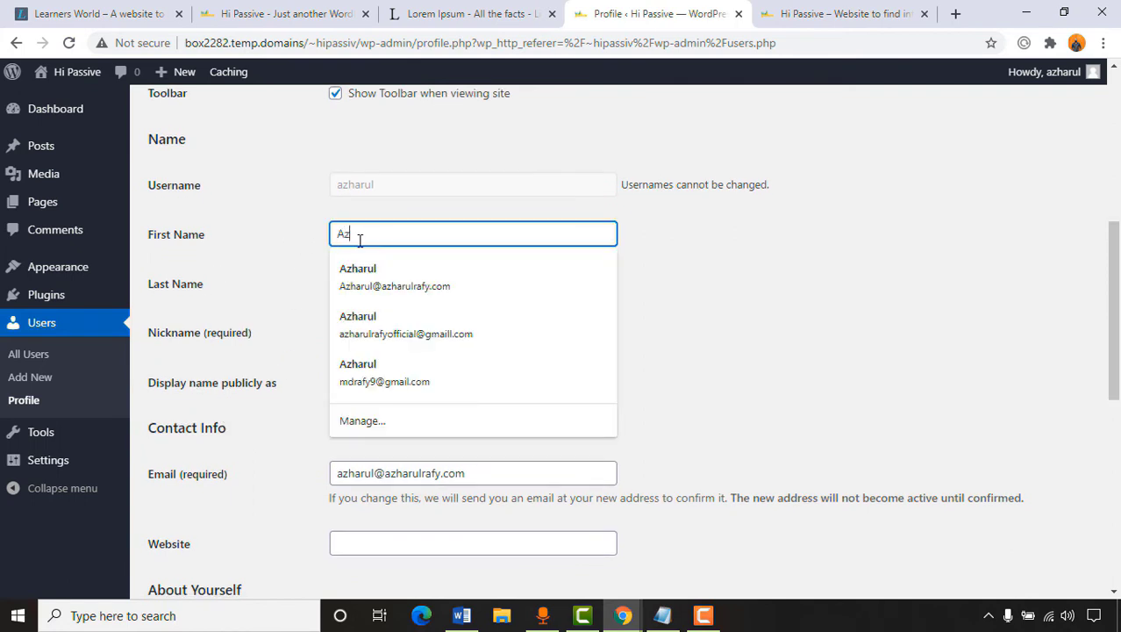
{"action": "type", "text": "harul"}
{"action": "key", "text": "Tab"}
{"action": "type", "text": "Rafy"}
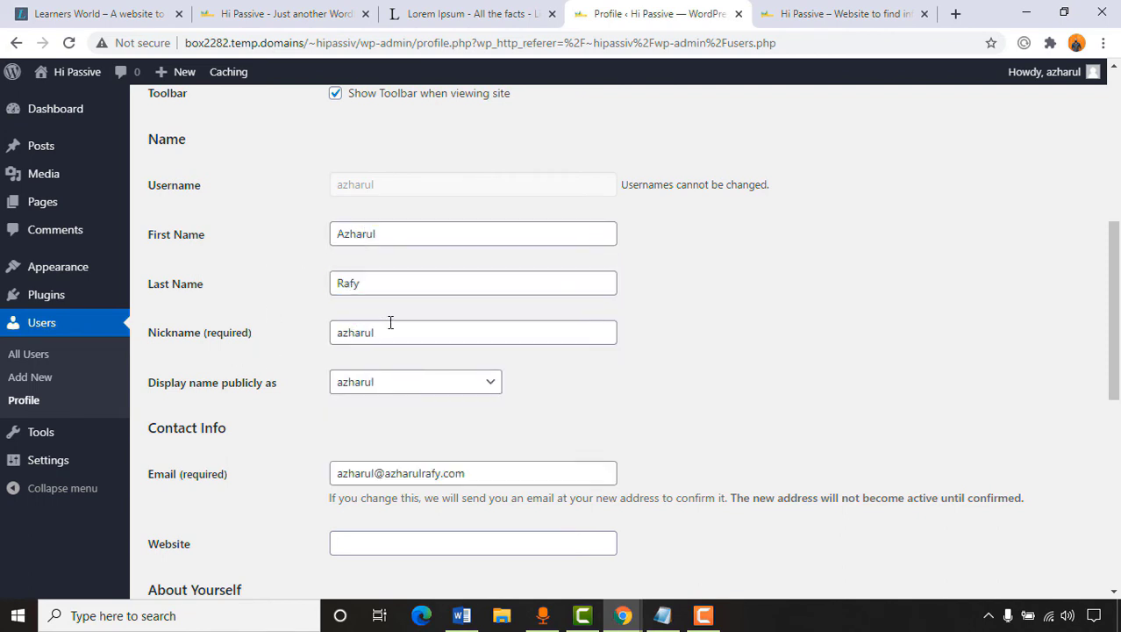
{"action": "left_click_drag", "start_coordinate": [403, 333], "coordinate": [331, 334]}
{"action": "left_click", "coordinate": [684, 313]}
- Display the full first and last name publicly, update the profile, and return to the homepage tab
{"action": "left_click", "coordinate": [400, 387]}
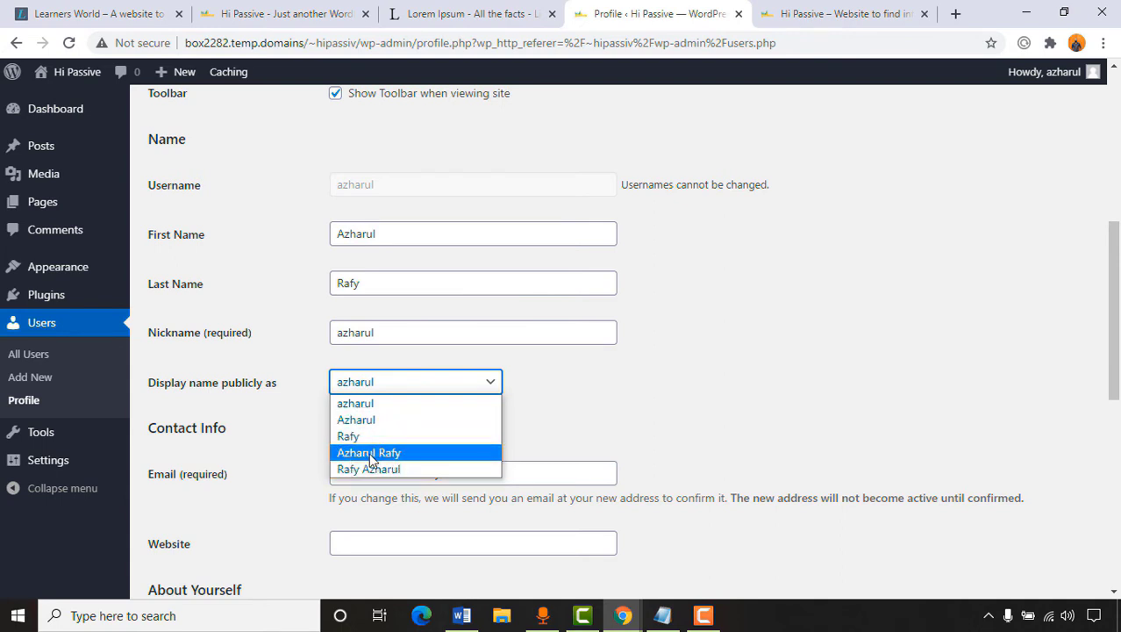
{"action": "left_click", "coordinate": [368, 453]}
{"action": "scroll", "coordinate": [419, 418], "scroll_direction": "down", "scroll_amount": 5}
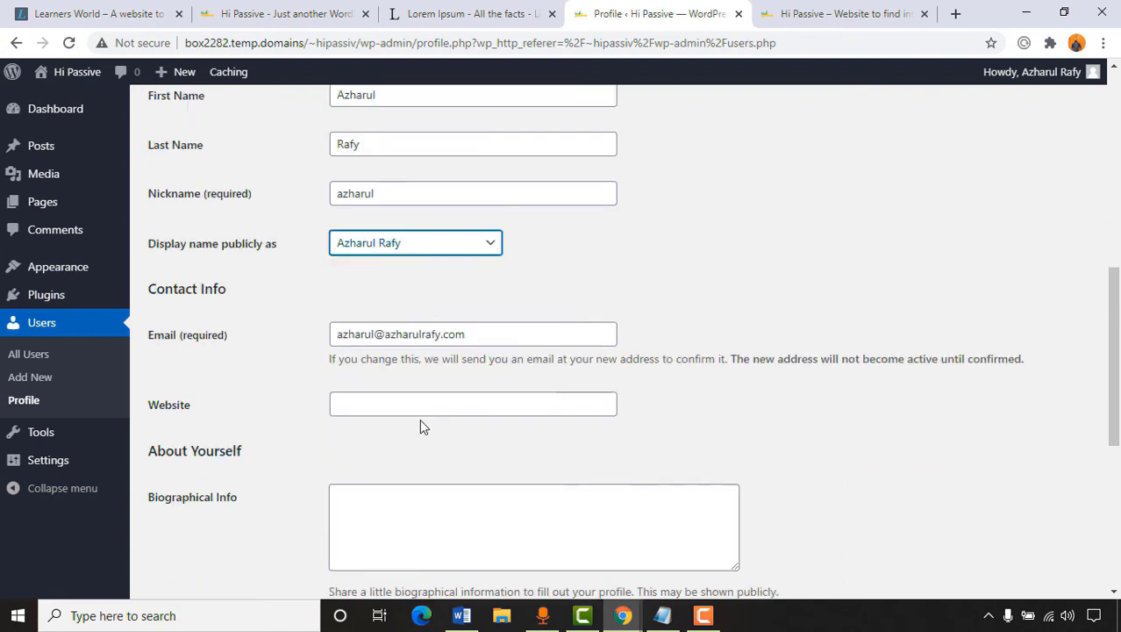
{"action": "left_click", "coordinate": [372, 247]}
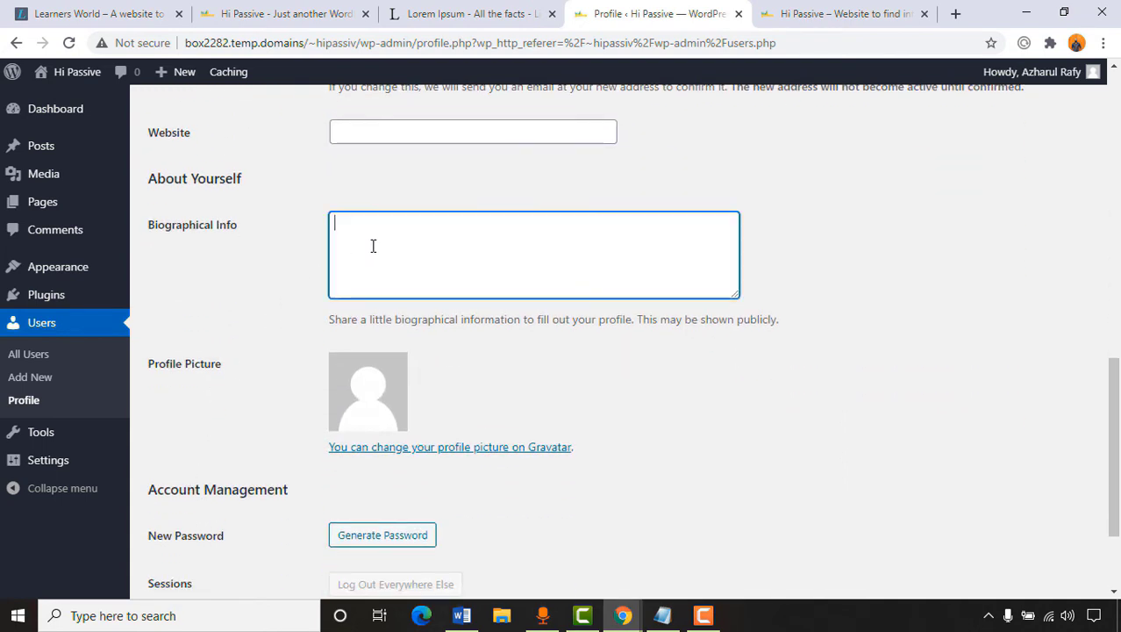
{"action": "scroll", "coordinate": [219, 331], "scroll_direction": "up", "scroll_amount": 1}
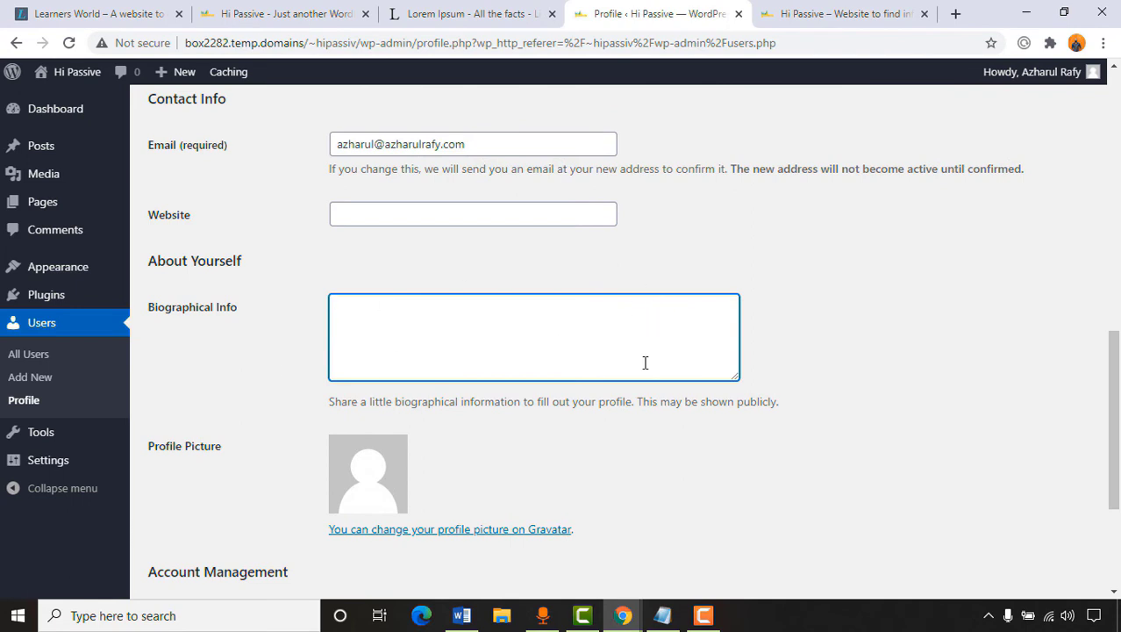
{"action": "left_click", "coordinate": [542, 413]}
{"action": "scroll", "coordinate": [542, 412], "scroll_direction": "up", "scroll_amount": 1}
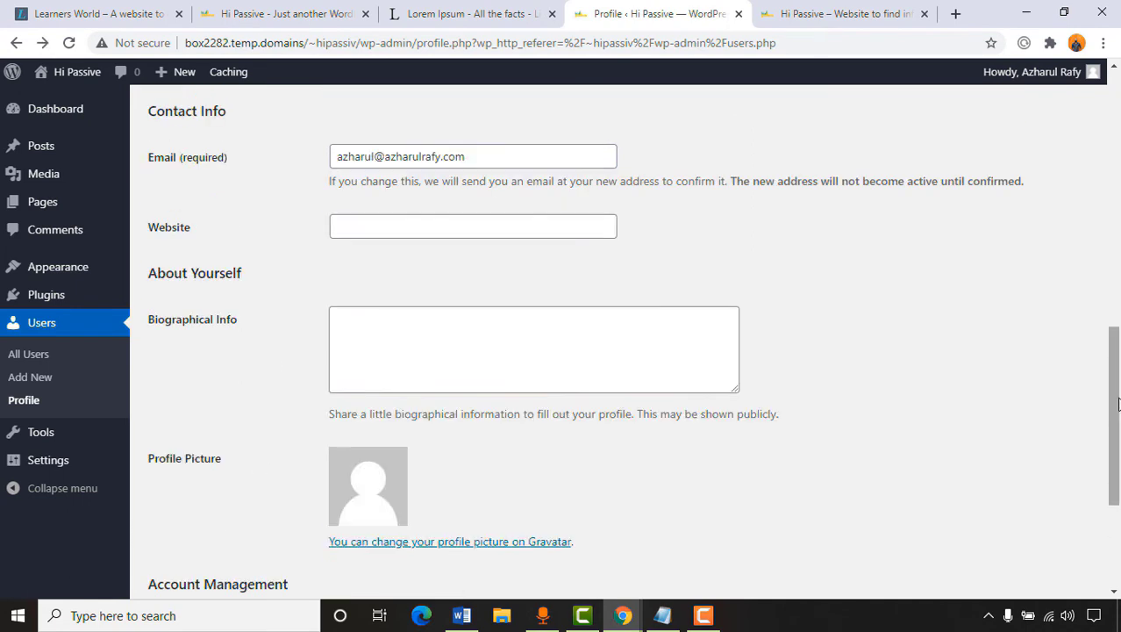
{"action": "scroll", "coordinate": [365, 467], "scroll_direction": "down", "scroll_amount": 2}
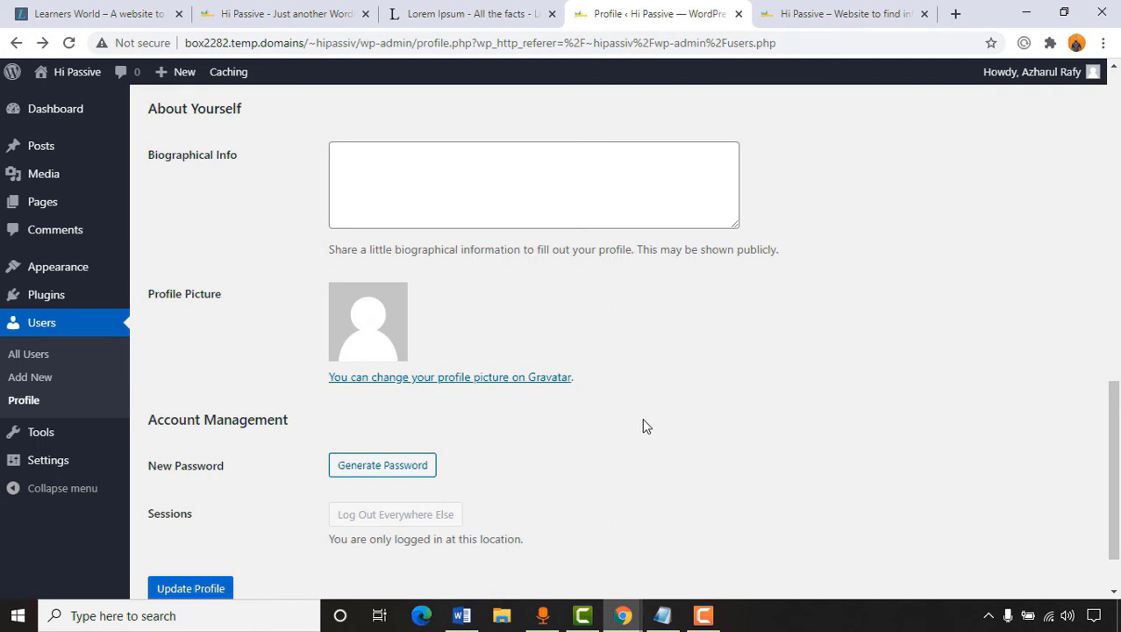
{"action": "scroll", "coordinate": [518, 364], "scroll_direction": "down", "scroll_amount": 1}
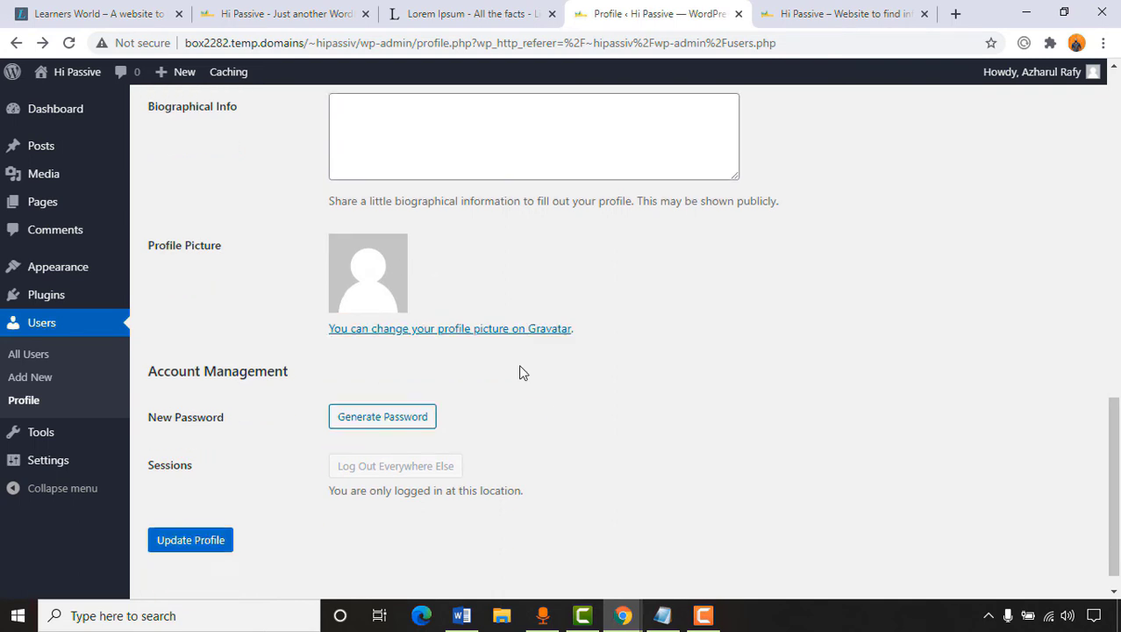
{"action": "scroll", "coordinate": [435, 272], "scroll_direction": "up", "scroll_amount": 3}
{"action": "scroll", "coordinate": [416, 406], "scroll_direction": "down", "scroll_amount": 3}
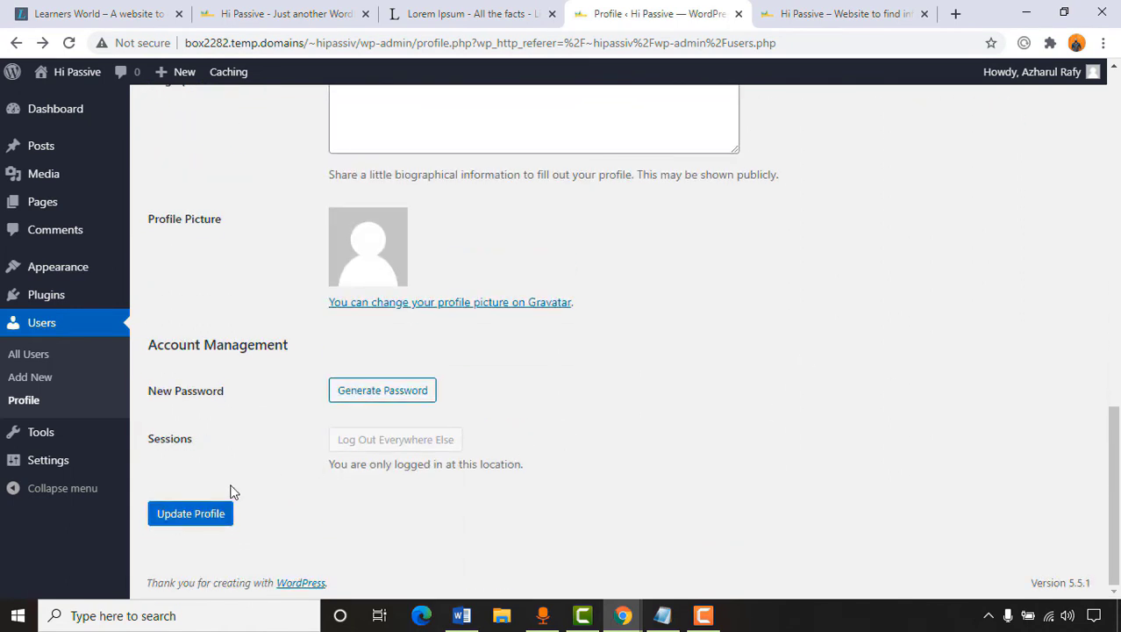
{"action": "left_click", "coordinate": [172, 522]}
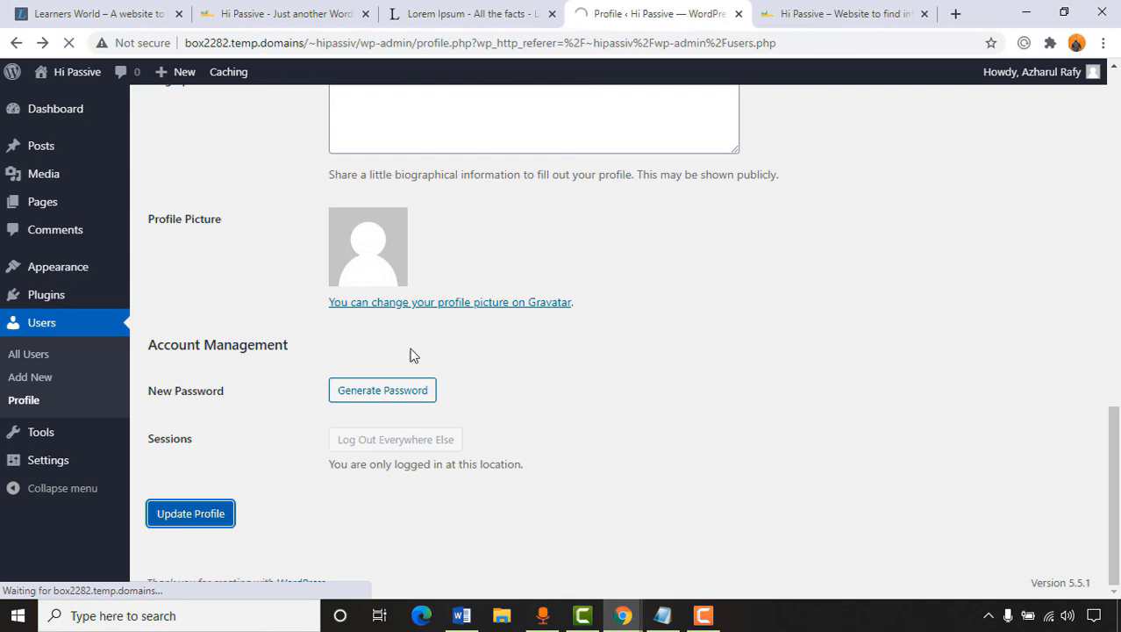
{"action": "left_click", "coordinate": [829, 8]}
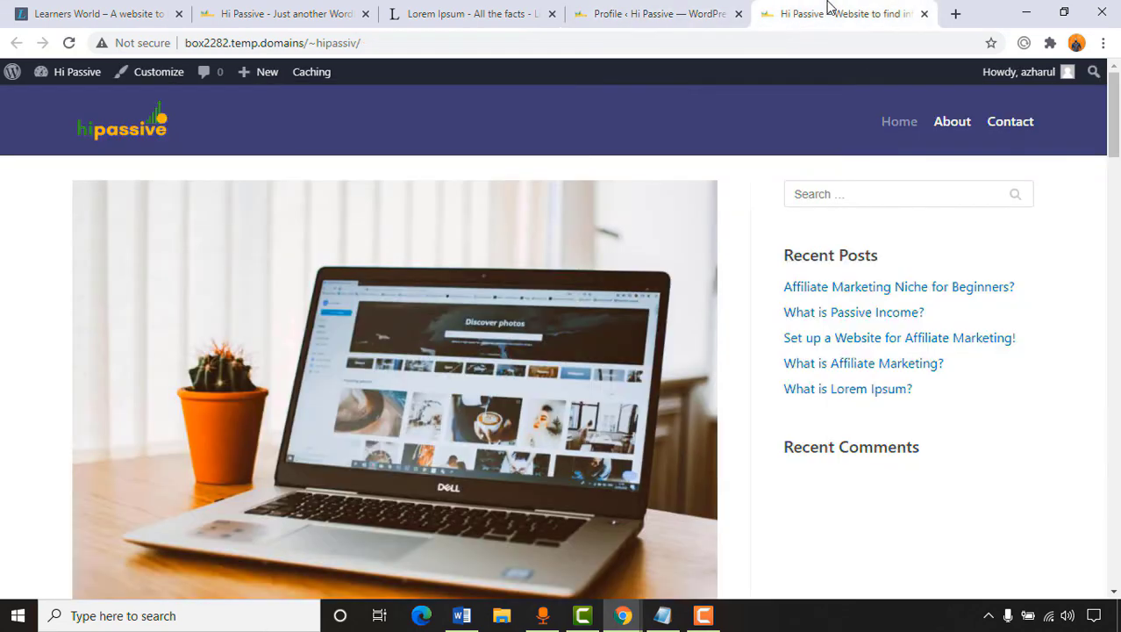
{"action": "left_click", "coordinate": [68, 42]}
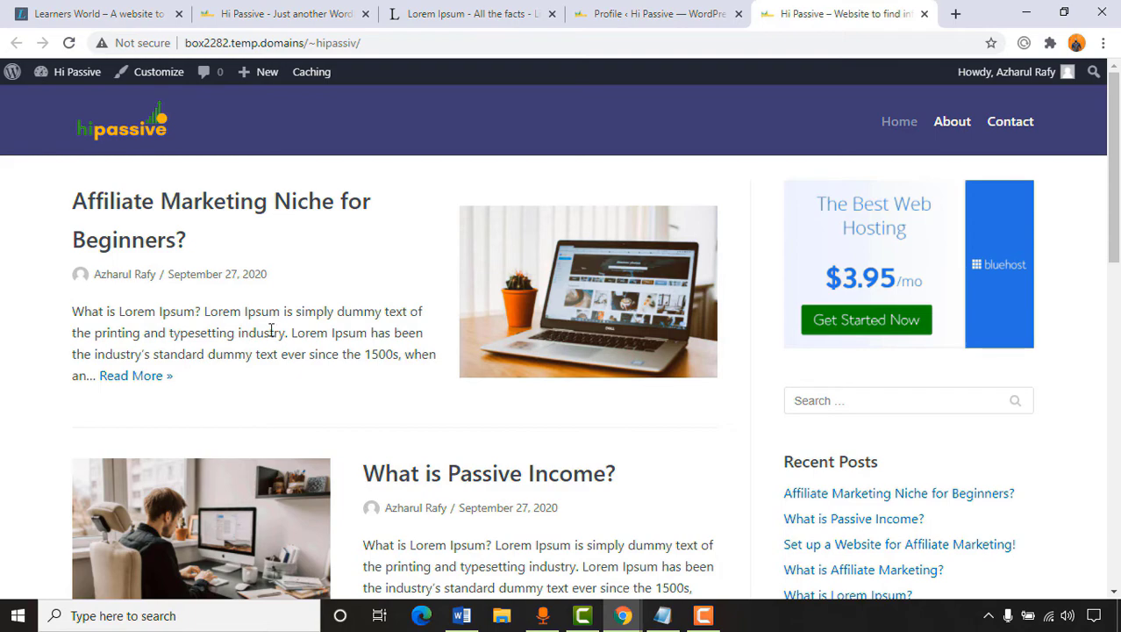
{"action": "scroll", "coordinate": [230, 351], "scroll_direction": "down", "scroll_amount": 3}
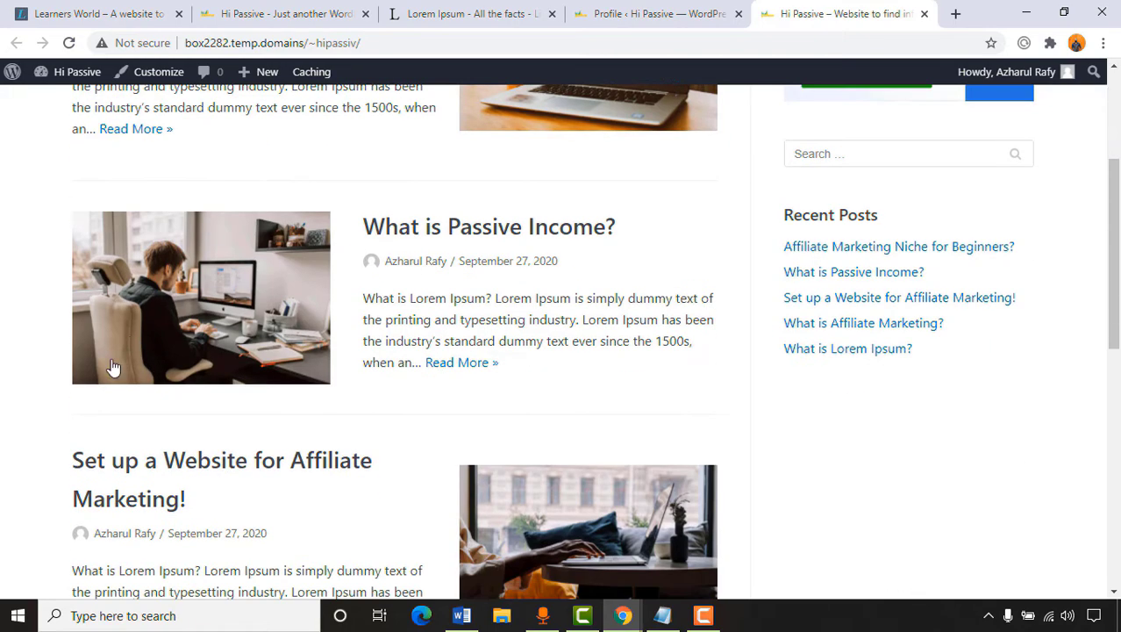
{"action": "scroll", "coordinate": [112, 367], "scroll_direction": "down", "scroll_amount": 7}
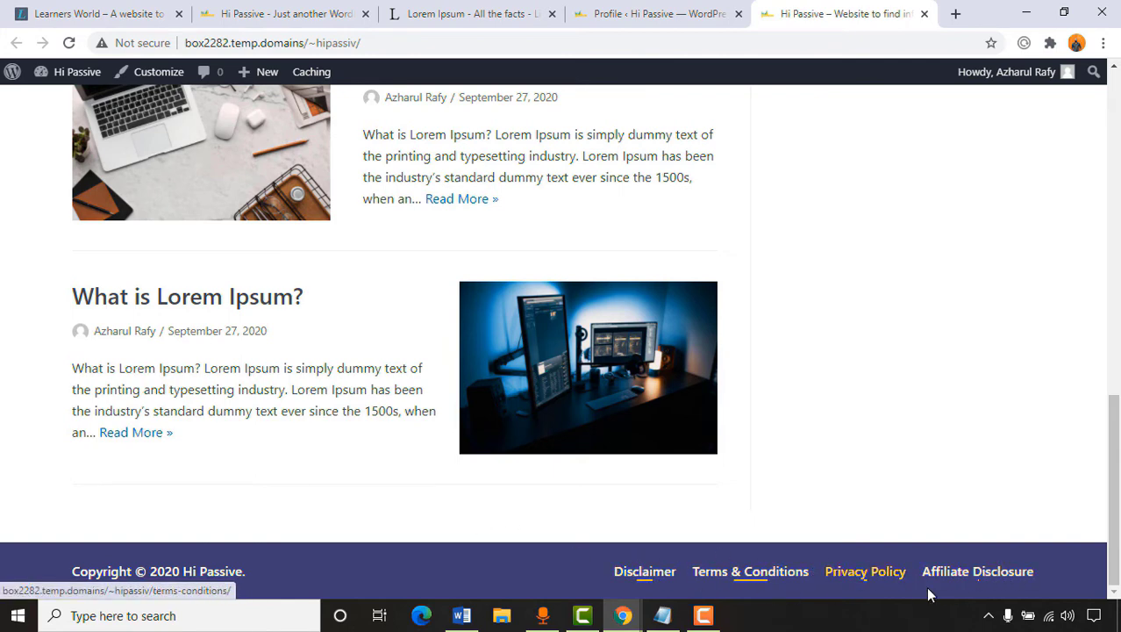
{"action": "scroll", "coordinate": [1022, 443], "scroll_direction": "up", "scroll_amount": 6}
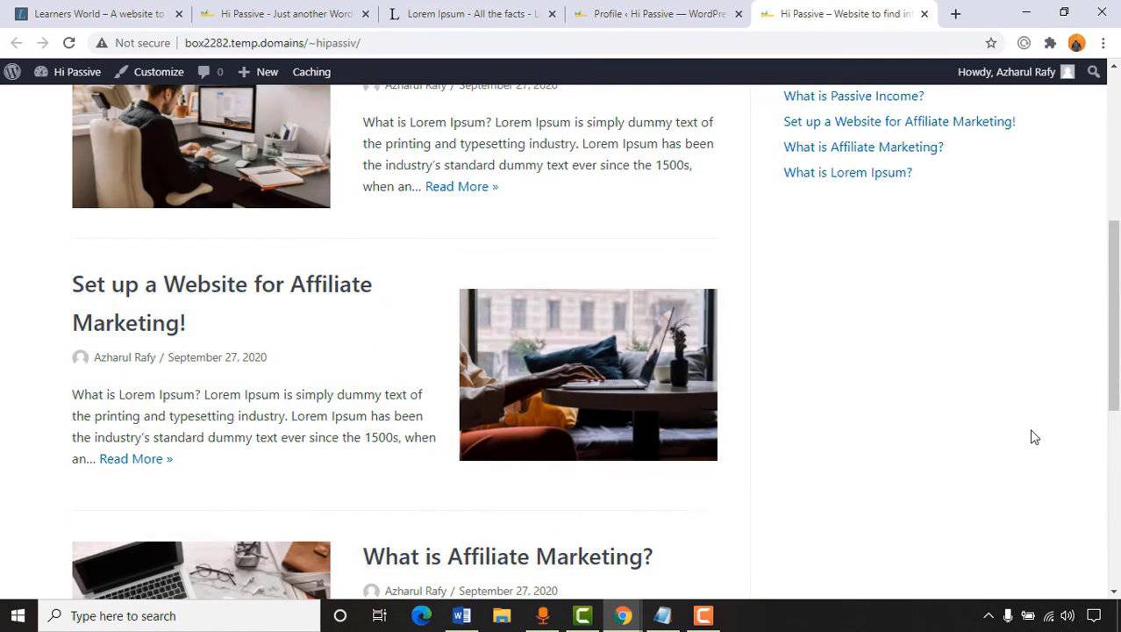
{"action": "scroll", "coordinate": [1034, 437], "scroll_direction": "up", "scroll_amount": 3}
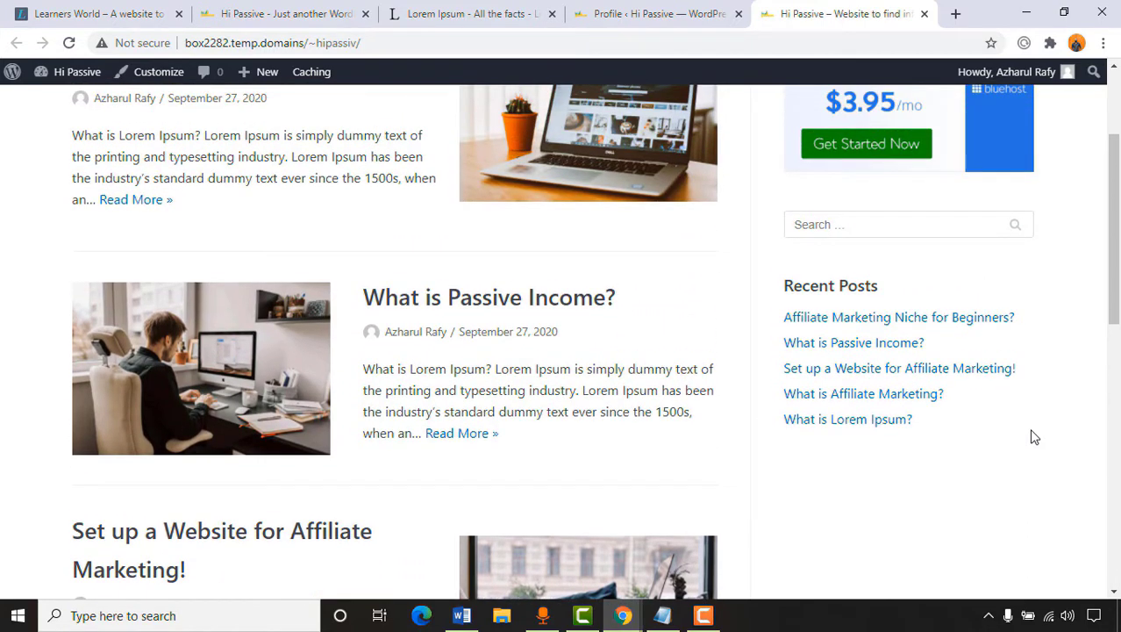
{"action": "scroll", "coordinate": [1033, 431], "scroll_direction": "up", "scroll_amount": 1}
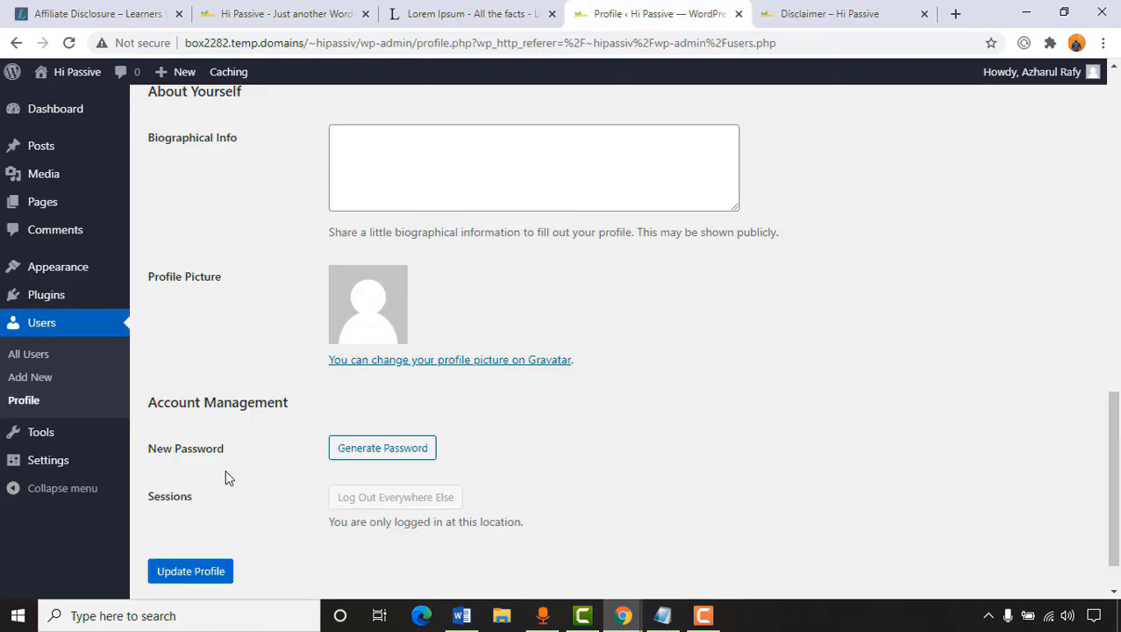
{"action": "scroll", "coordinate": [468, 408], "scroll_direction": "up", "scroll_amount": 8}
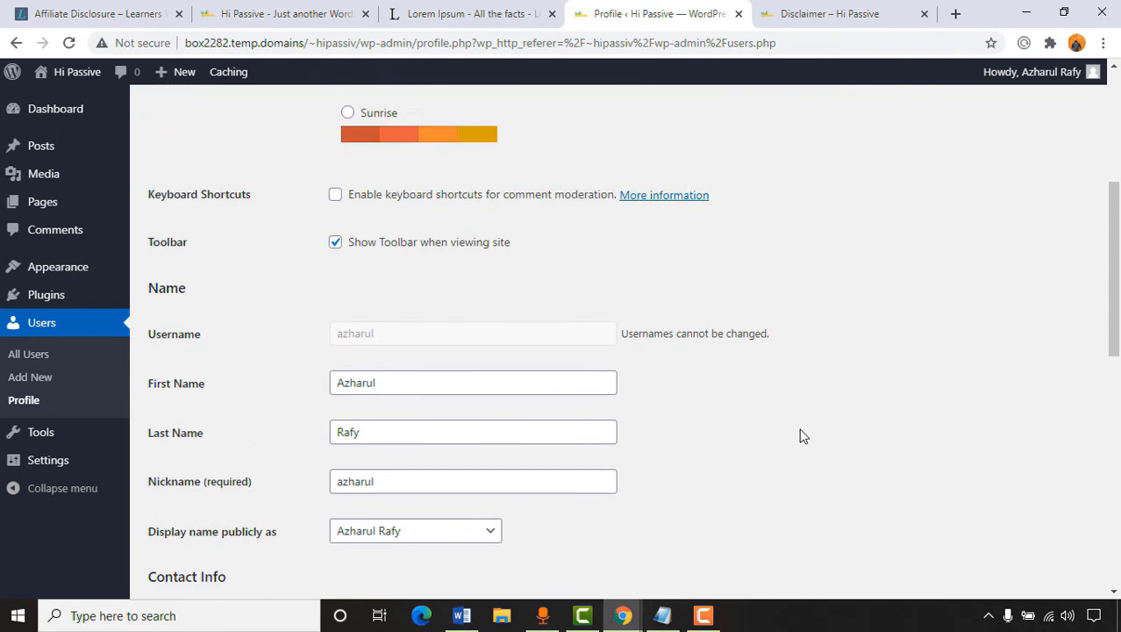
{"action": "scroll", "coordinate": [800, 436], "scroll_direction": "up", "scroll_amount": 1}
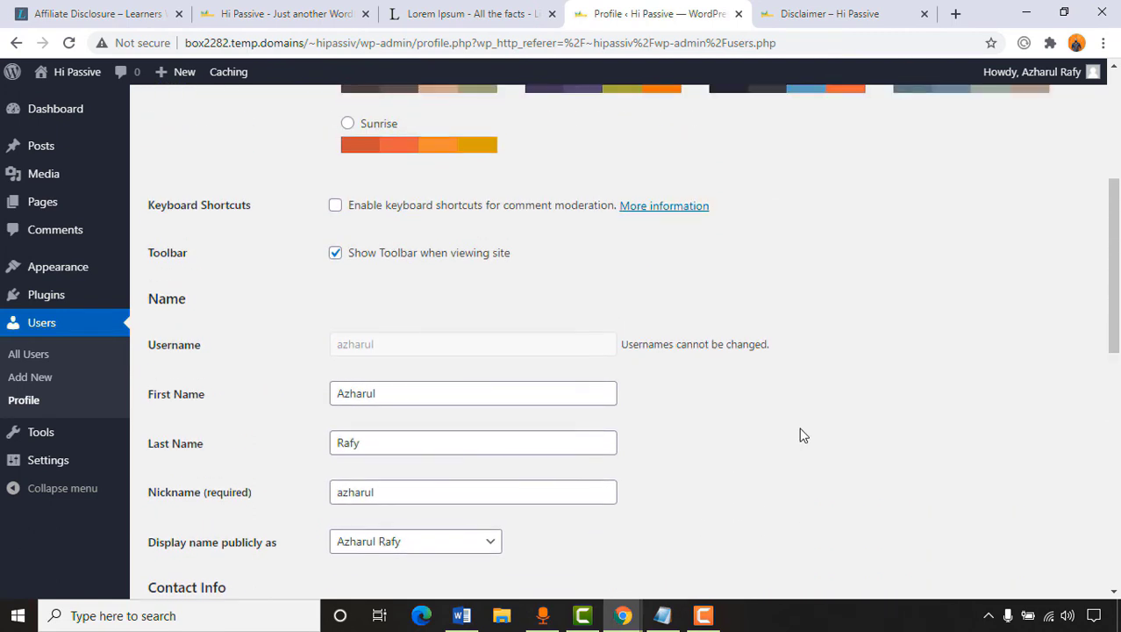
{"action": "mouse_move", "coordinate": [68, 300]}
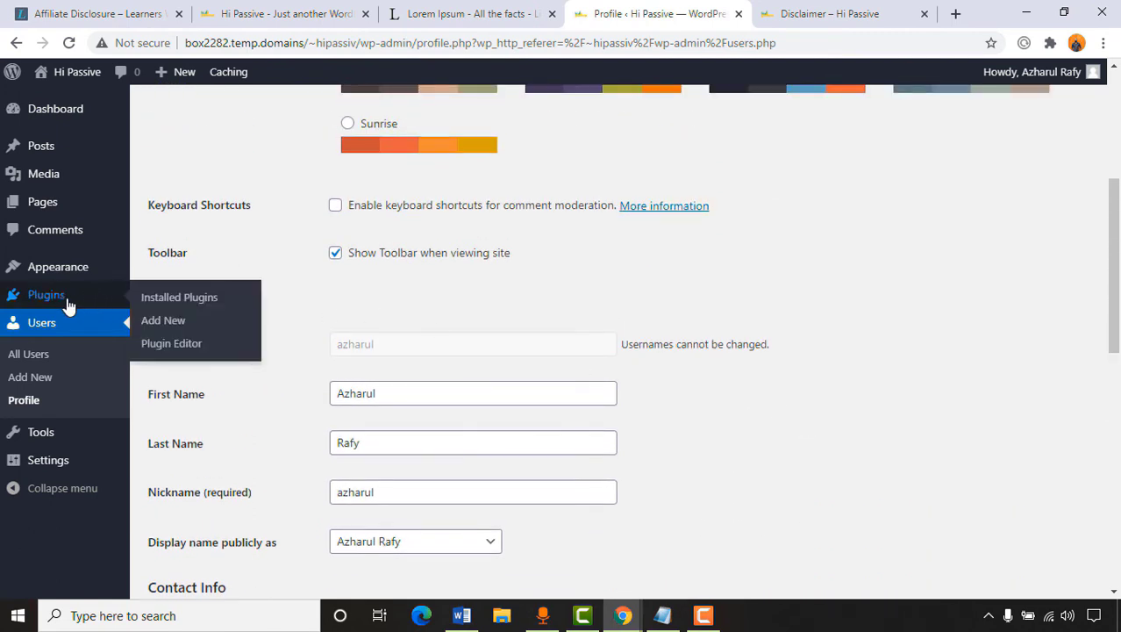
- Close the Disclaimer tab, search plugins for 'Yoast', and install and activate Yoast SEO
{"action": "left_click", "coordinate": [169, 331]}
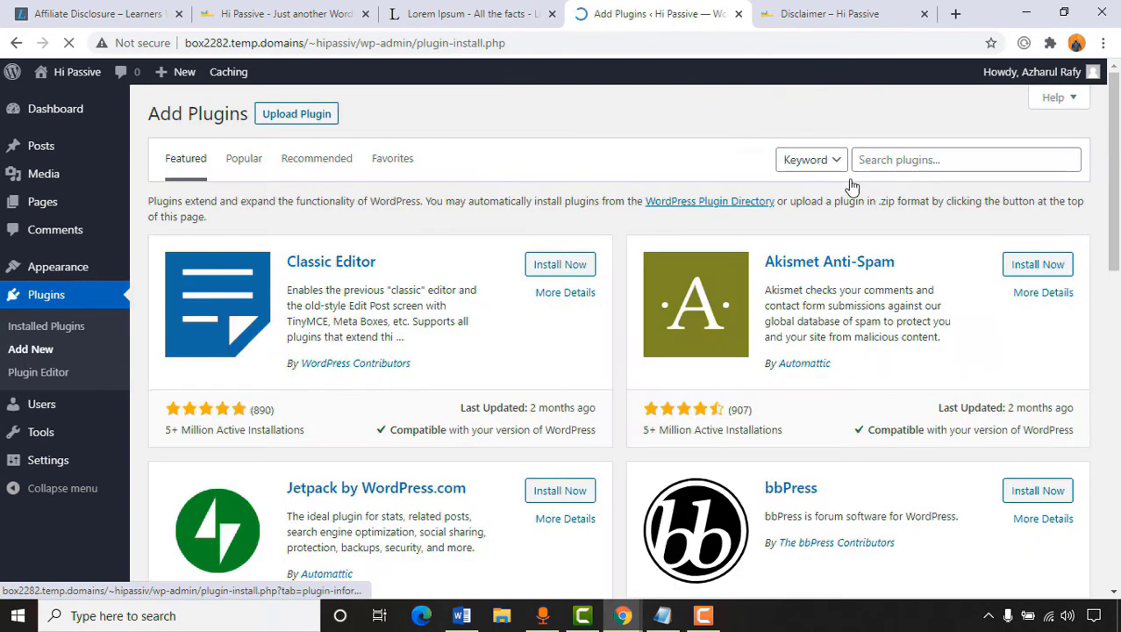
{"action": "left_click", "coordinate": [924, 13]}
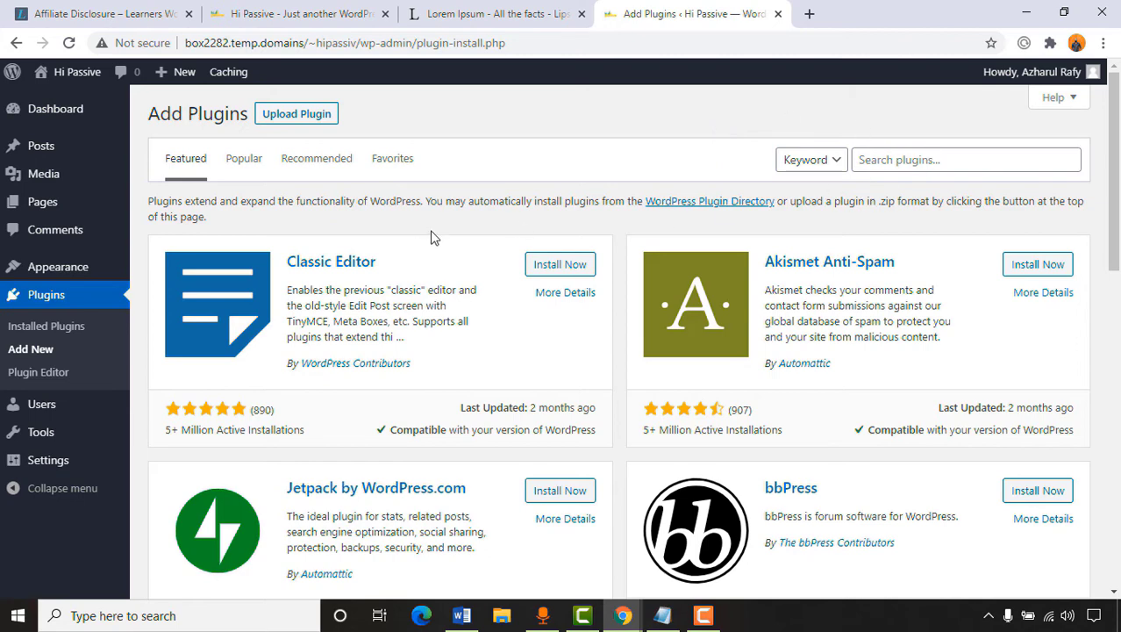
{"action": "left_click", "coordinate": [901, 160]}
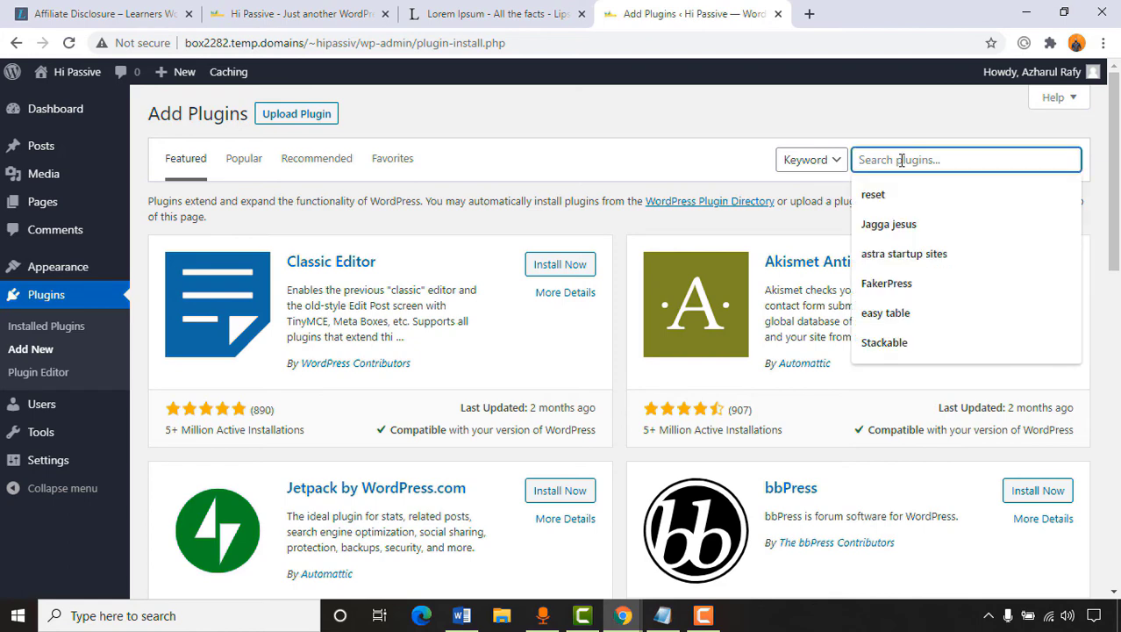
{"action": "type", "text": "Yoast"}
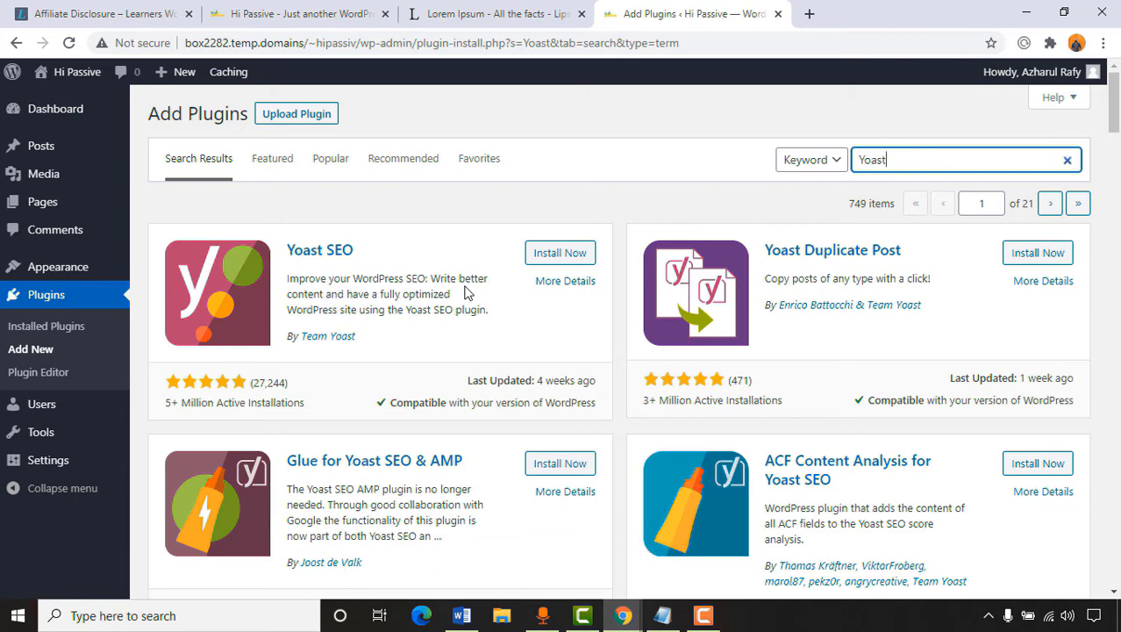
{"action": "left_click", "coordinate": [560, 255]}
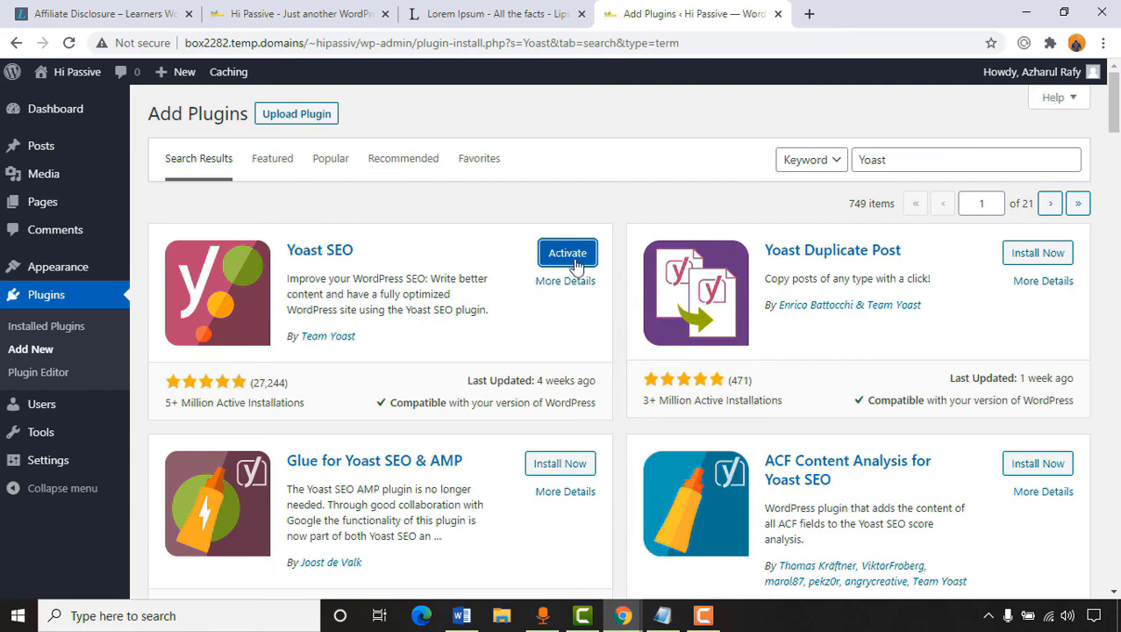
{"action": "left_click", "coordinate": [575, 261]}
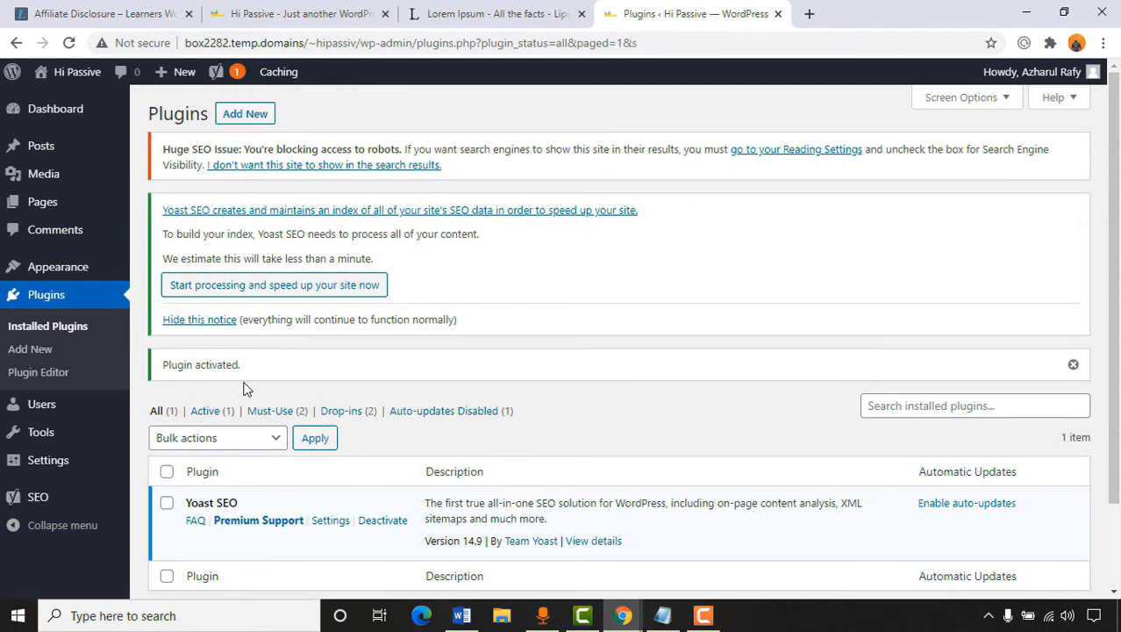
{"action": "left_click", "coordinate": [246, 119]}
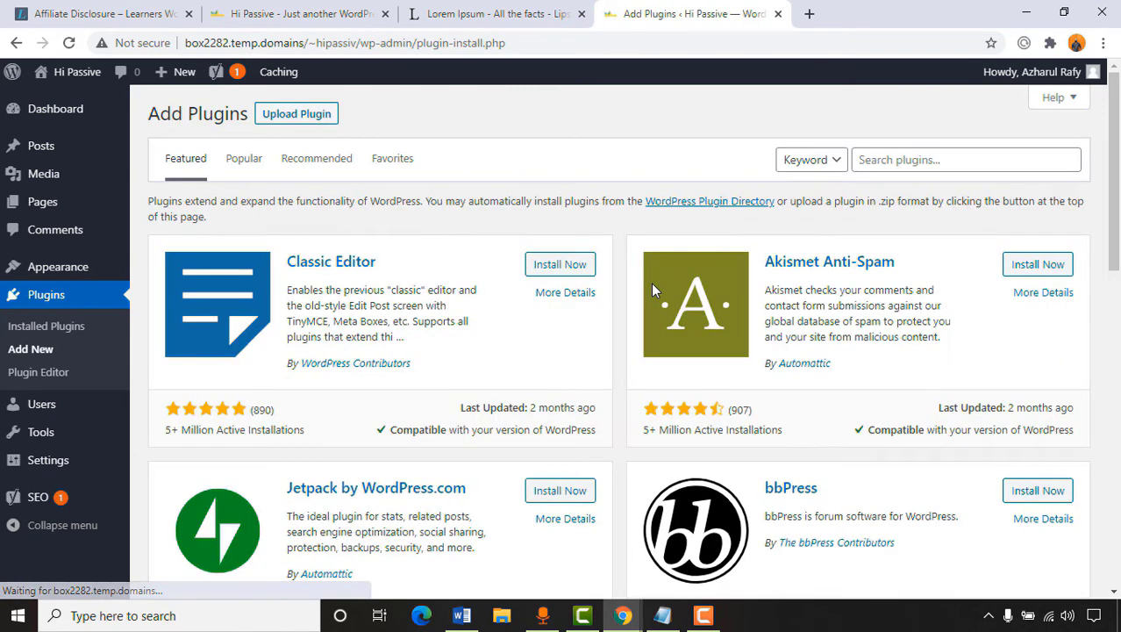
- Search plugins for 'easy table of contents', then install and activate Easy Table of Contents
{"action": "left_click", "coordinate": [884, 165]}
{"action": "type", "text": "easy table o"}
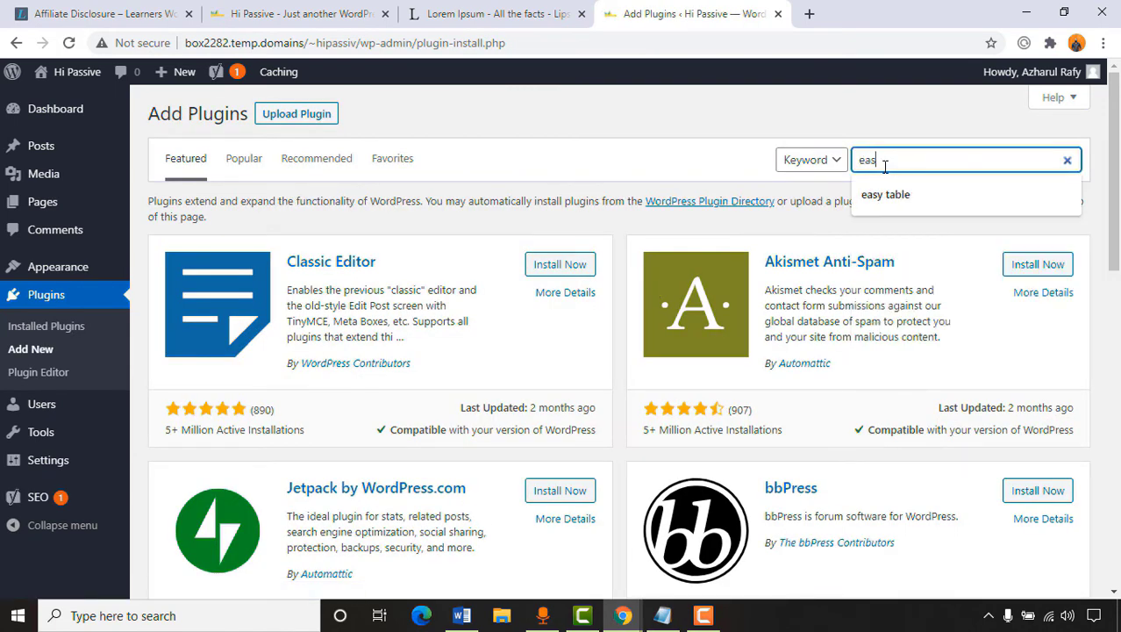
{"action": "type", "text": "f contents"}
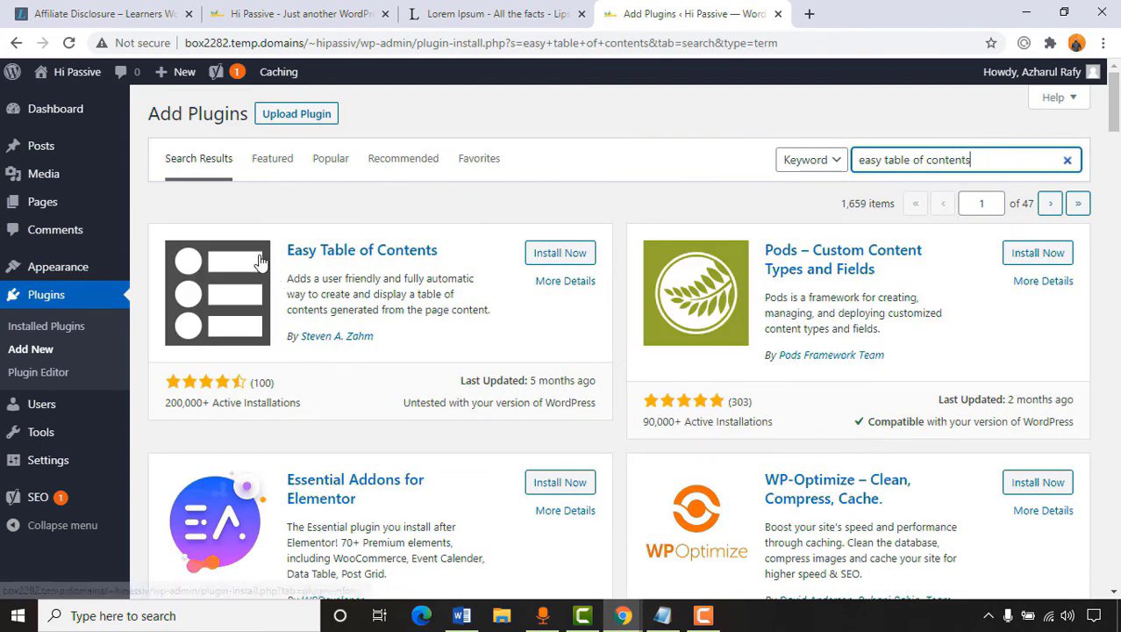
{"action": "left_click", "coordinate": [564, 260]}
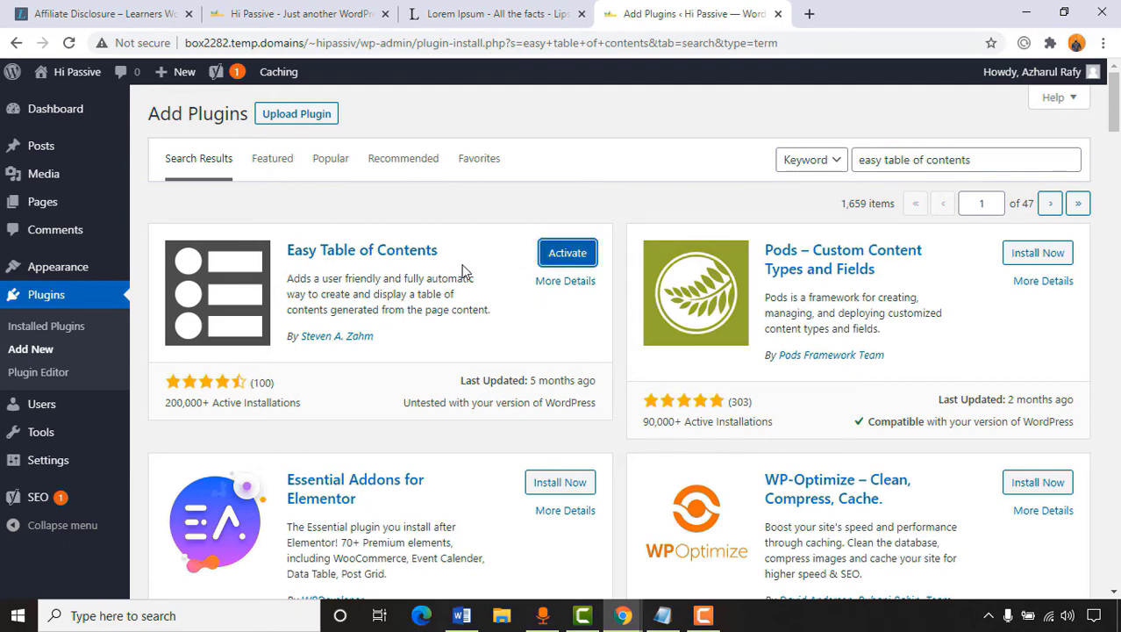
{"action": "left_click", "coordinate": [544, 263]}
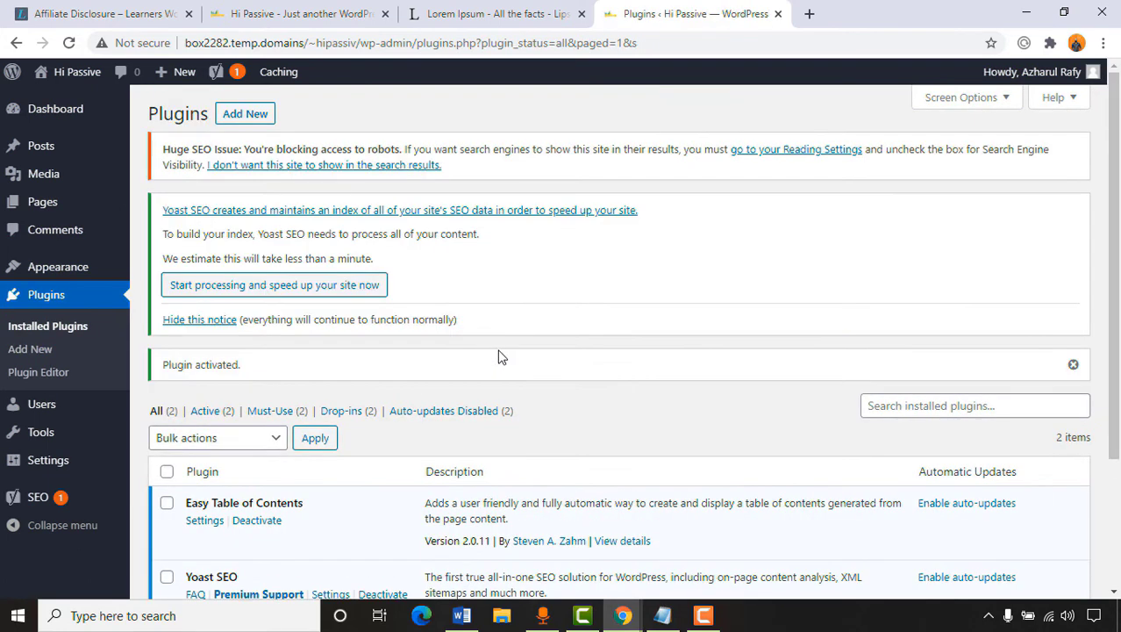
{"action": "left_click", "coordinate": [250, 117]}
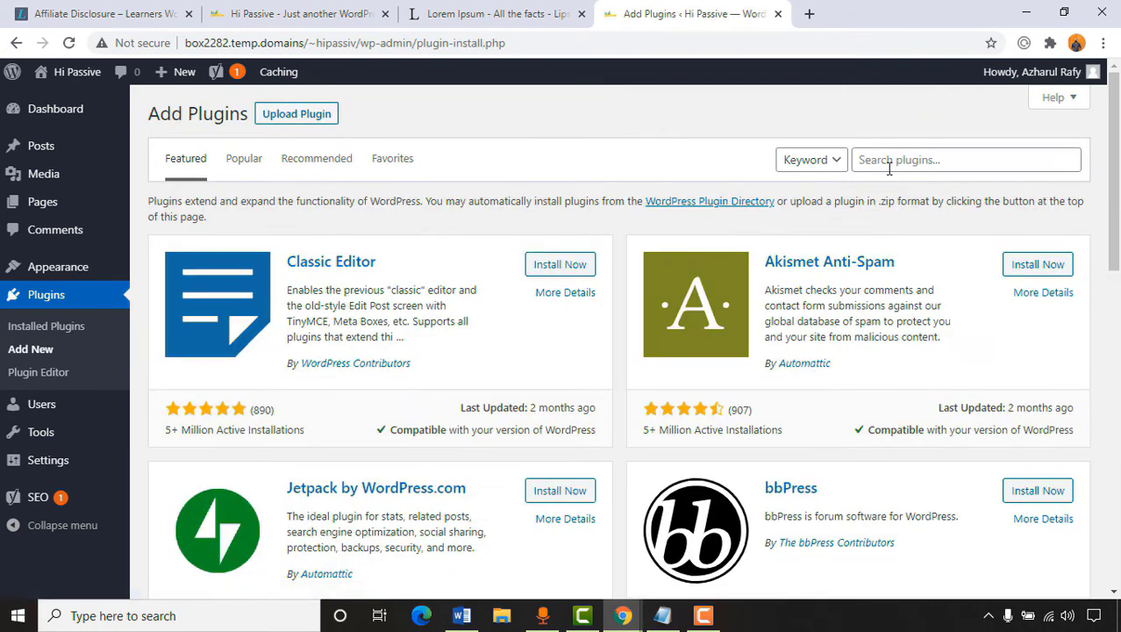
- Search plugins for 'pretty', then install and activate Pretty Links
{"action": "left_click", "coordinate": [889, 164]}
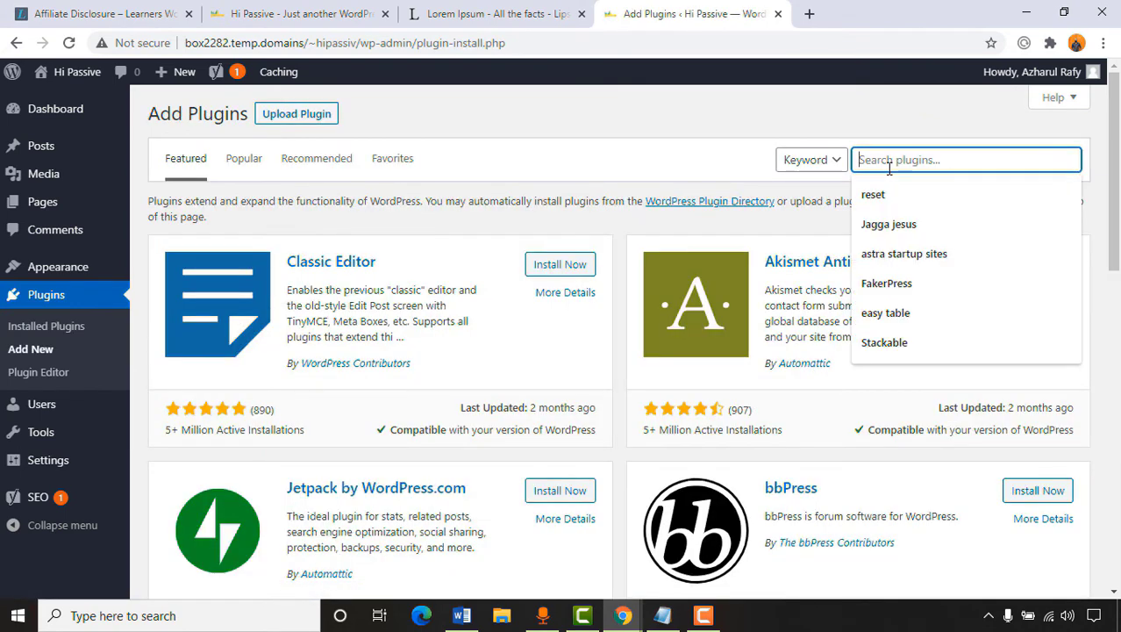
{"action": "type", "text": "prett"}
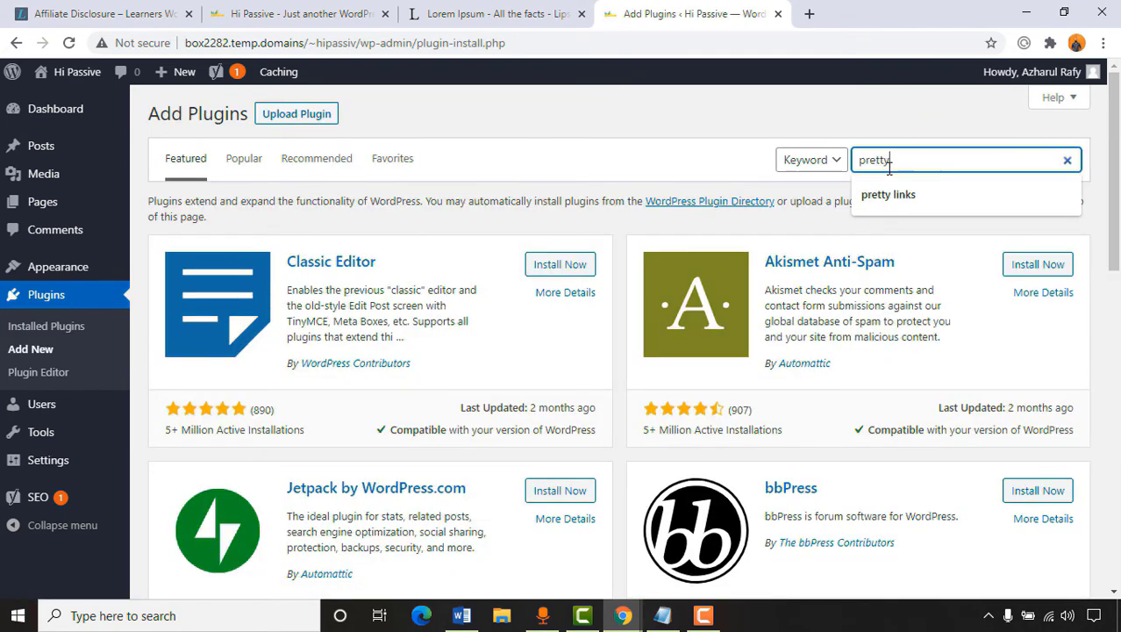
{"action": "type", "text": "y"}
{"action": "key", "text": "Return"}
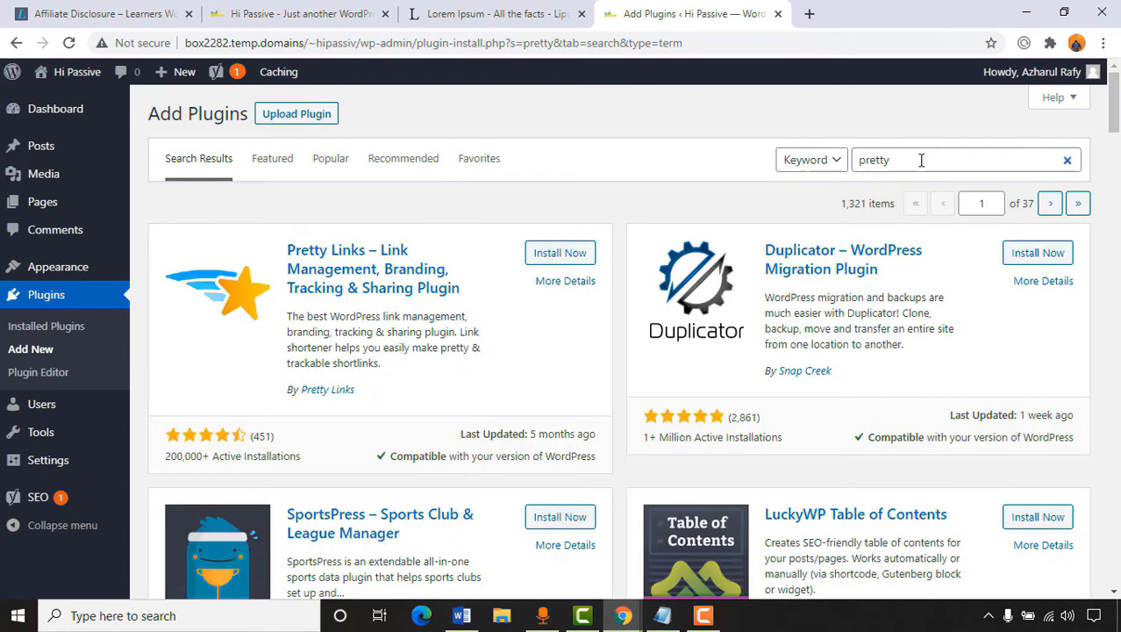
{"action": "left_click", "coordinate": [548, 253]}
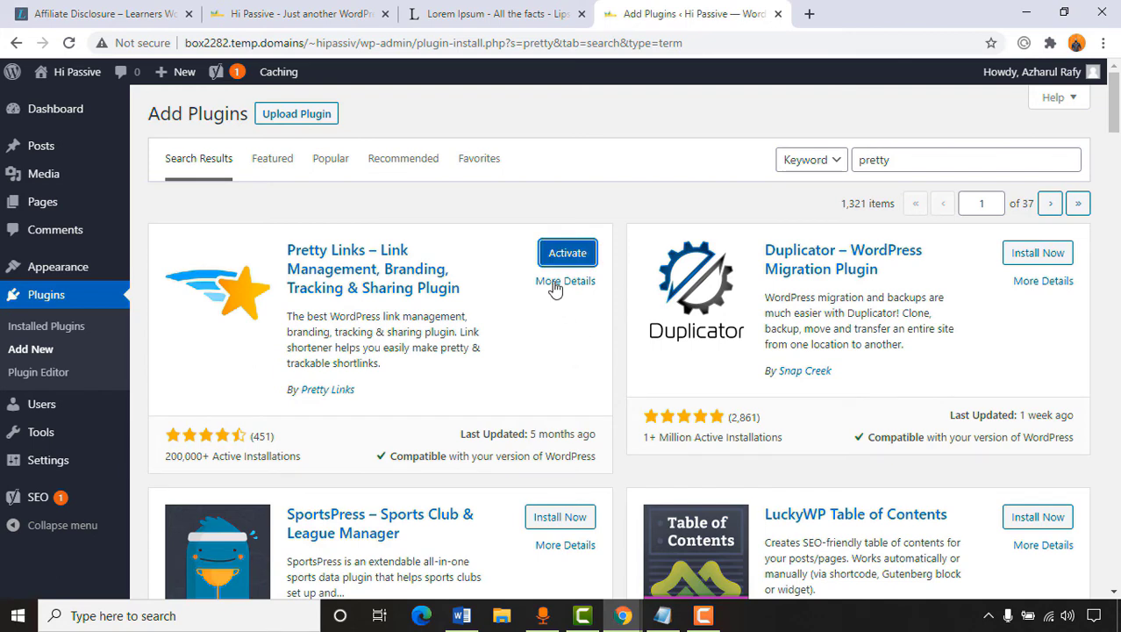
{"action": "left_click", "coordinate": [554, 260]}
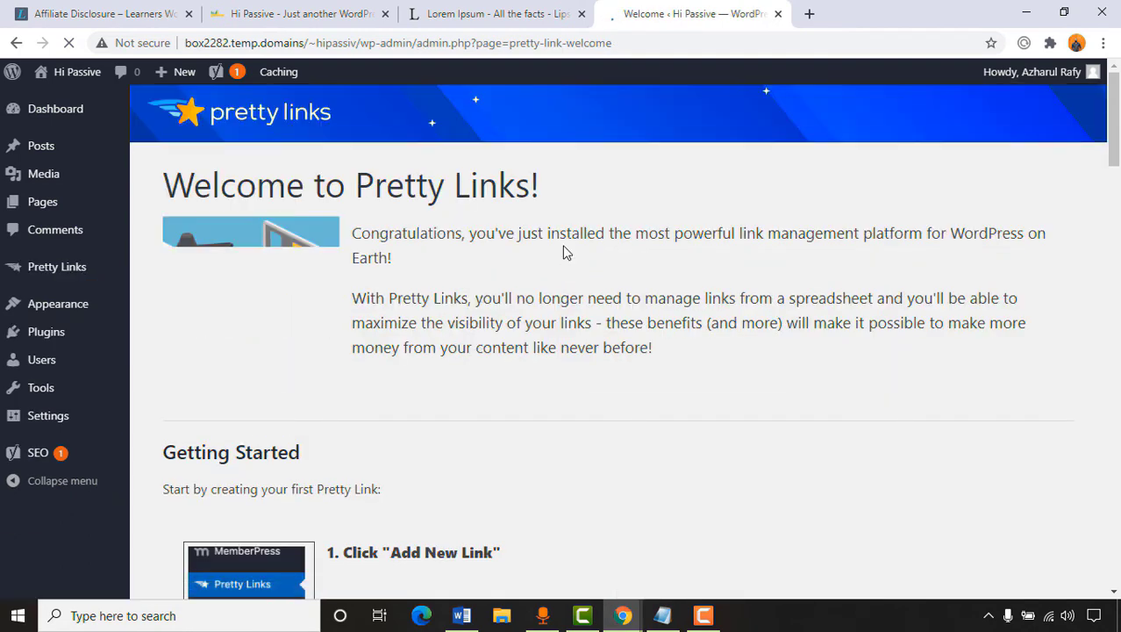
- Go back to Plugins > Add New, passing through the site and Lorem Ipsum tabs
{"action": "scroll", "coordinate": [664, 380], "scroll_direction": "down", "scroll_amount": 5}
{"action": "scroll", "coordinate": [519, 415], "scroll_direction": "up", "scroll_amount": 5}
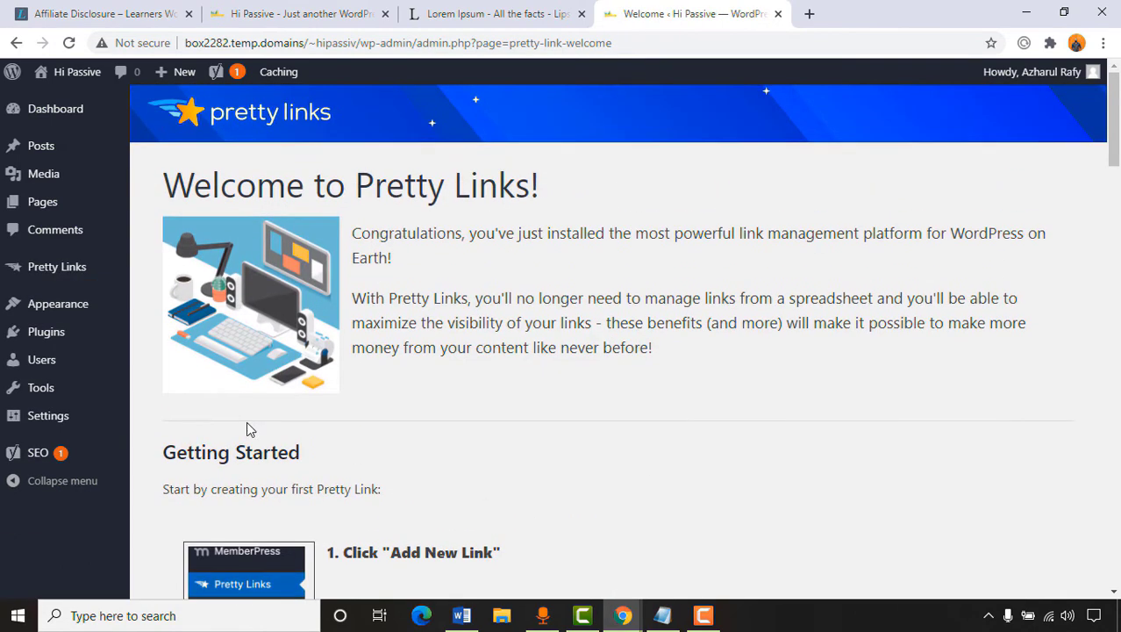
{"action": "mouse_move", "coordinate": [53, 332]}
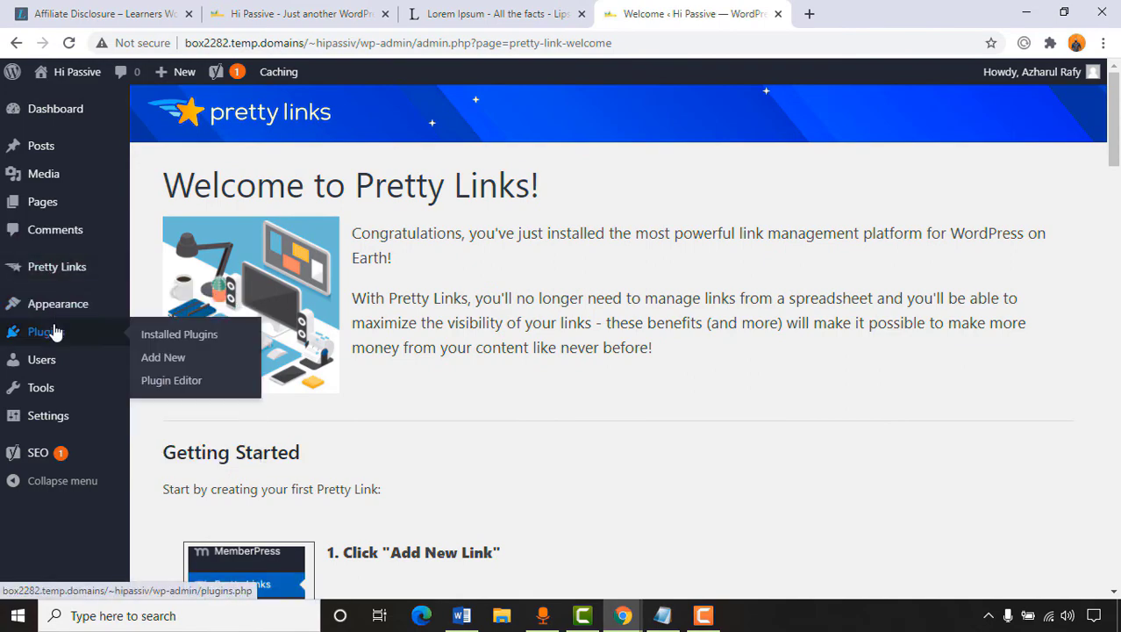
{"action": "left_click", "coordinate": [166, 358]}
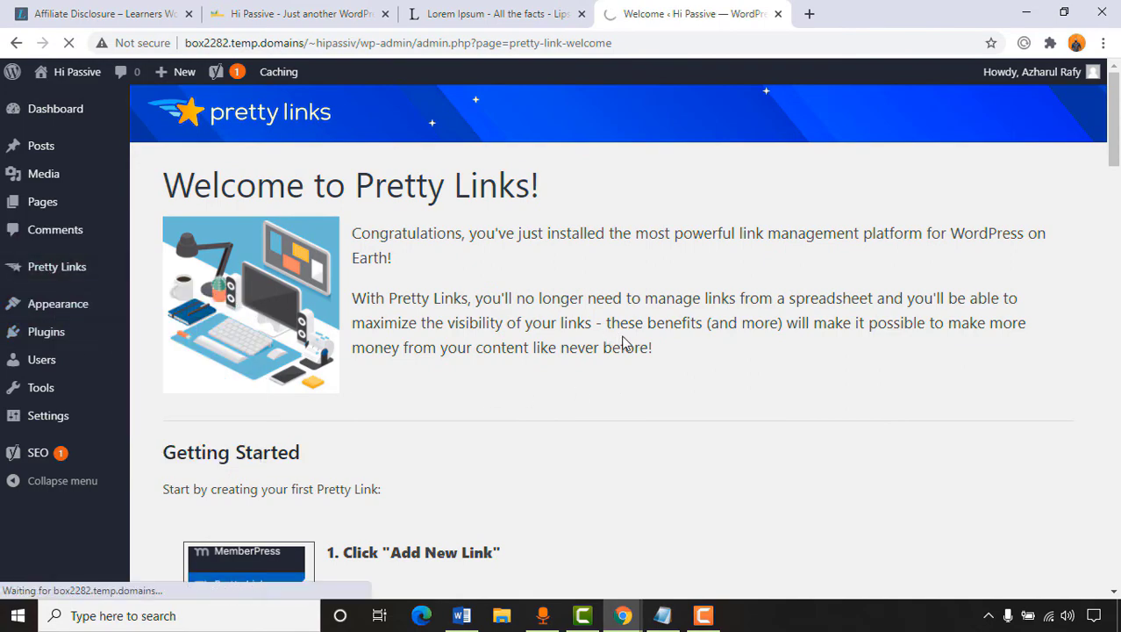
{"action": "left_click", "coordinate": [295, 12]}
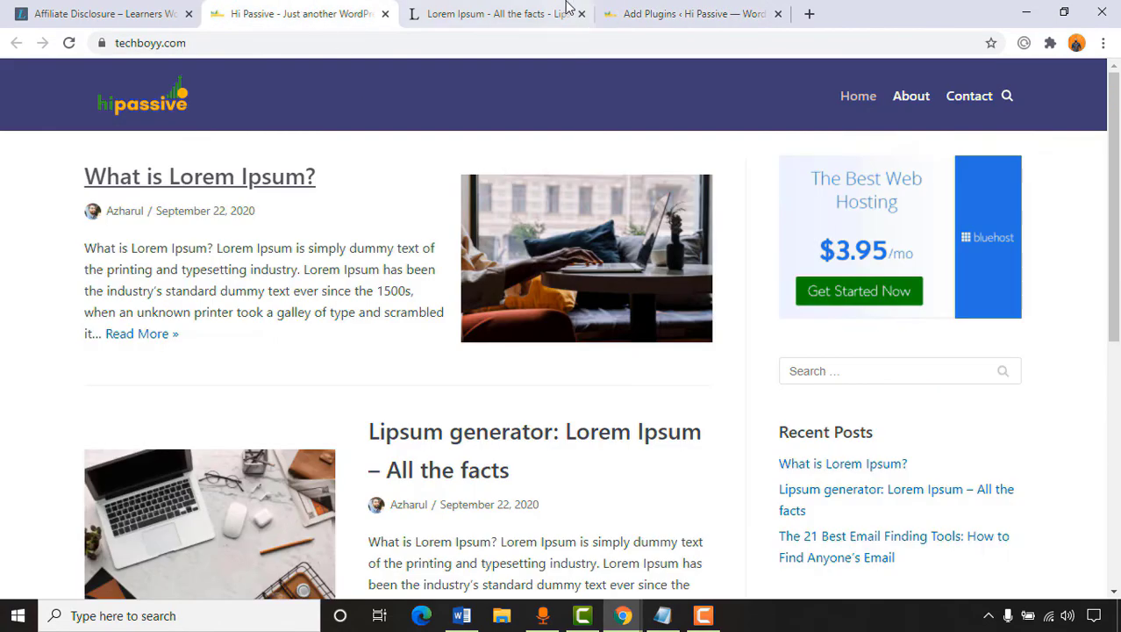
{"action": "left_click", "coordinate": [566, 13]}
{"action": "left_click", "coordinate": [725, 9]}
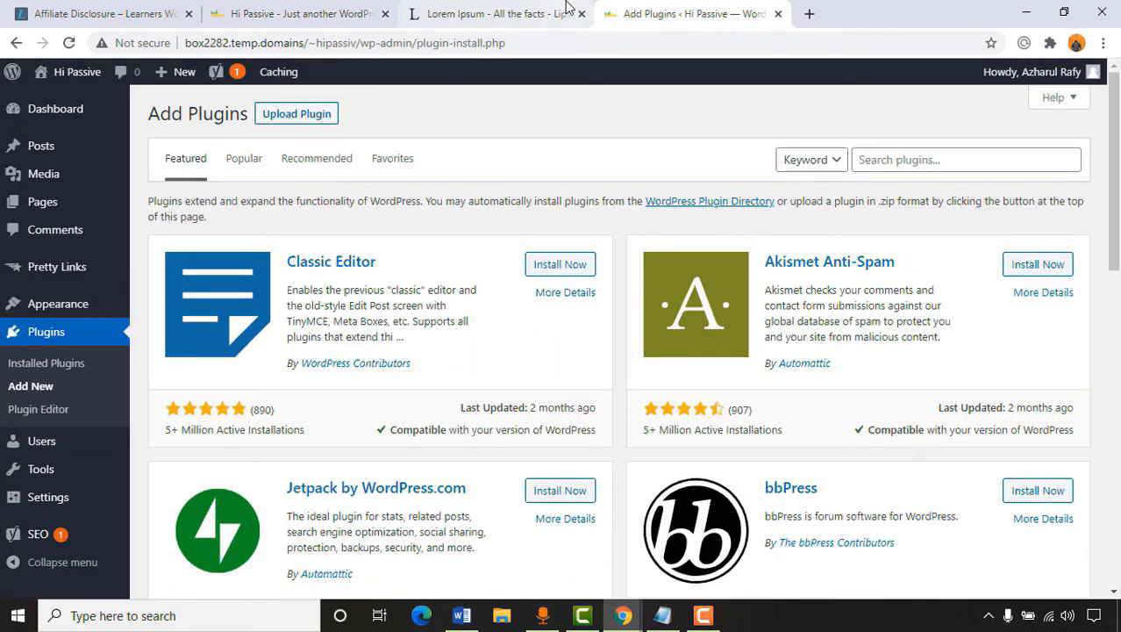
- Close the Lorem Ipsum tab and install WPForms from a 'wp contact' plugin search
{"action": "left_click", "coordinate": [568, 10]}
{"action": "left_click", "coordinate": [580, 13]}
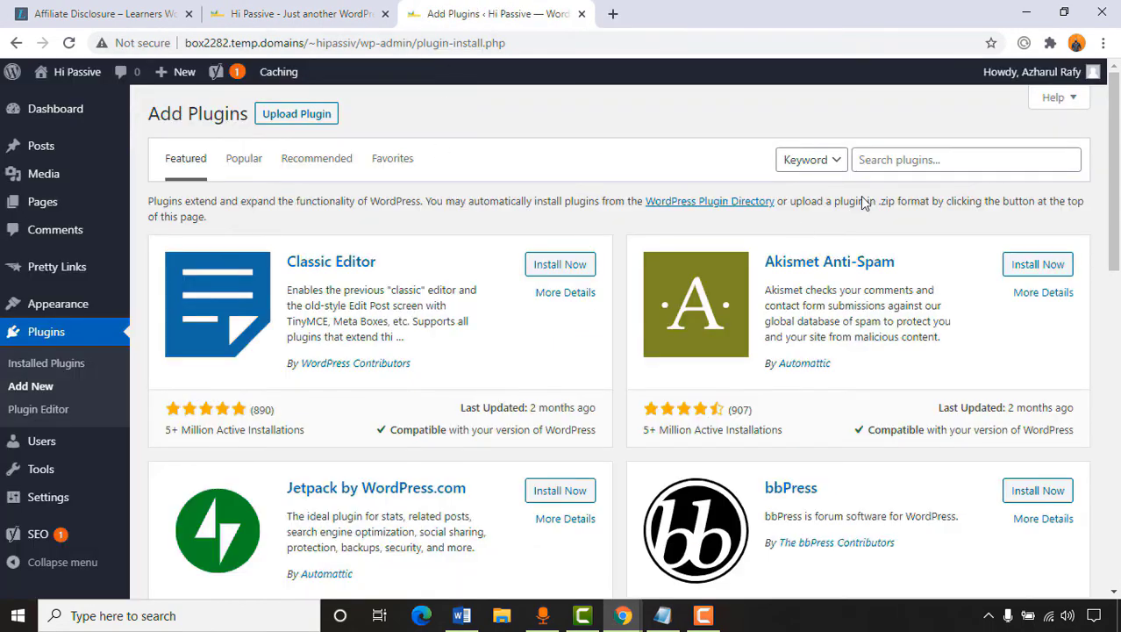
{"action": "left_click", "coordinate": [886, 160]}
{"action": "scroll", "coordinate": [894, 159], "scroll_direction": "down", "scroll_amount": 1}
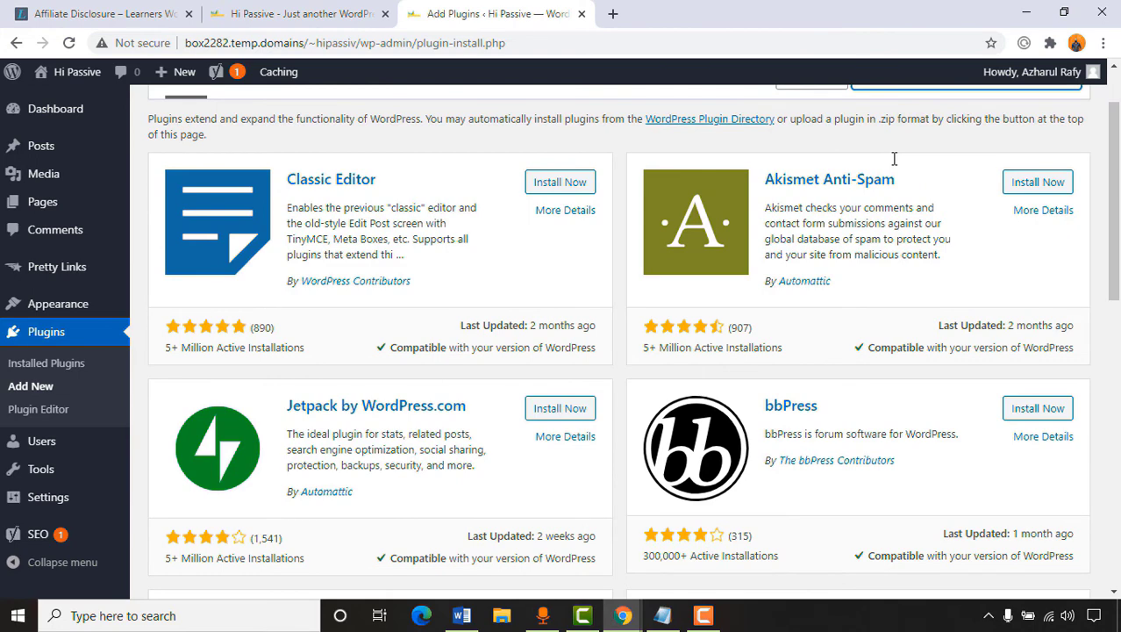
{"action": "type", "text": "wp co"}
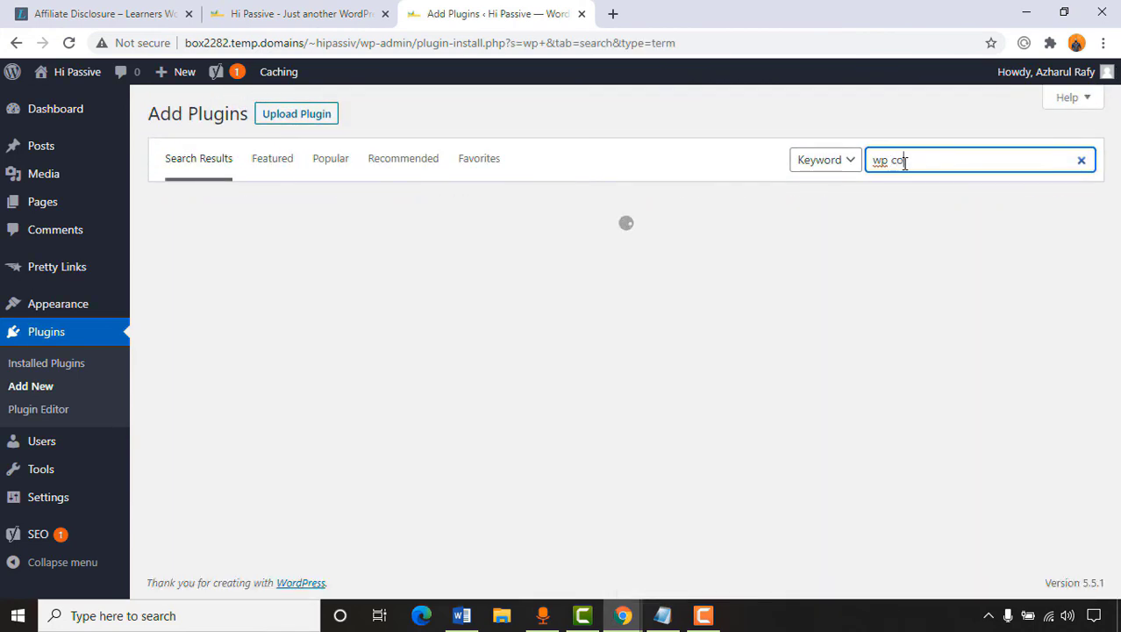
{"action": "type", "text": "ntact"}
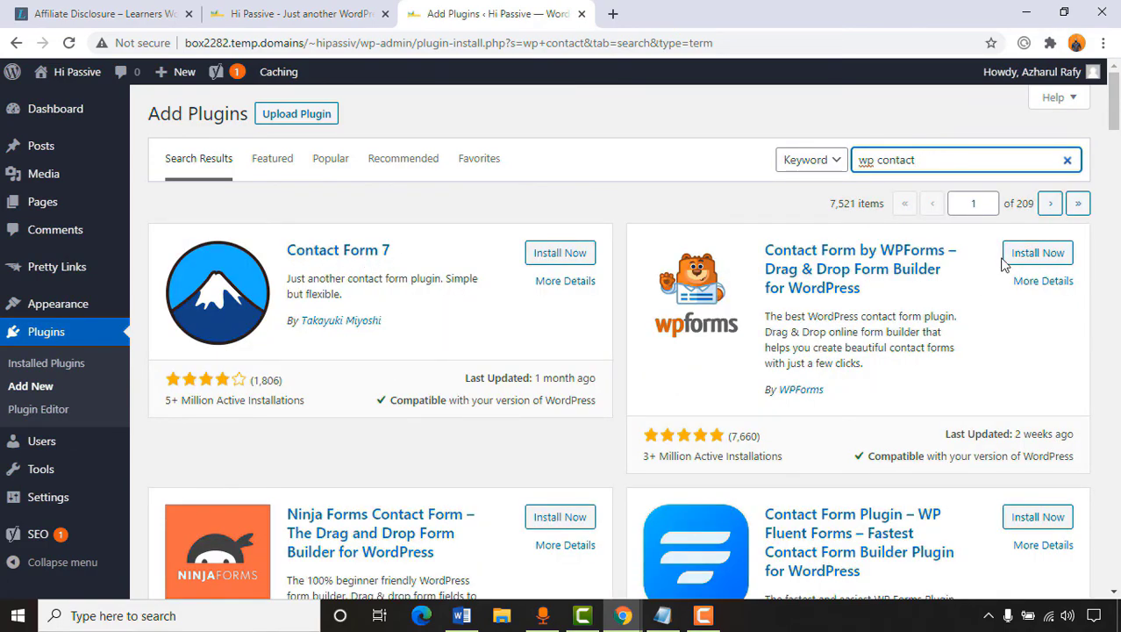
{"action": "scroll", "coordinate": [1005, 263], "scroll_direction": "down", "scroll_amount": 7}
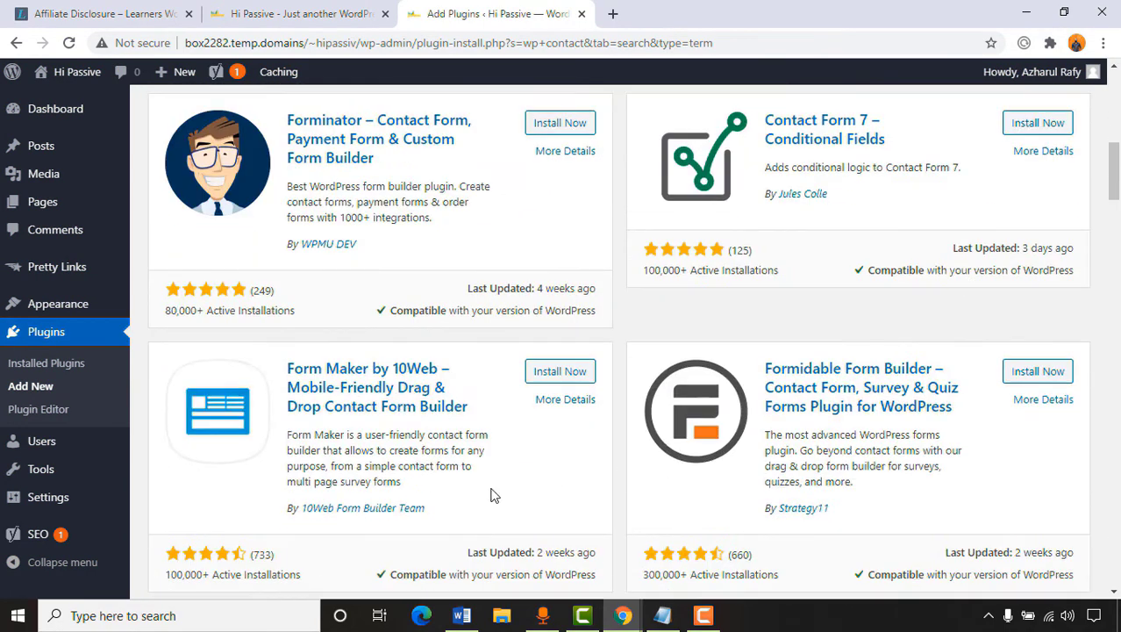
{"action": "scroll", "coordinate": [250, 500], "scroll_direction": "up", "scroll_amount": 7}
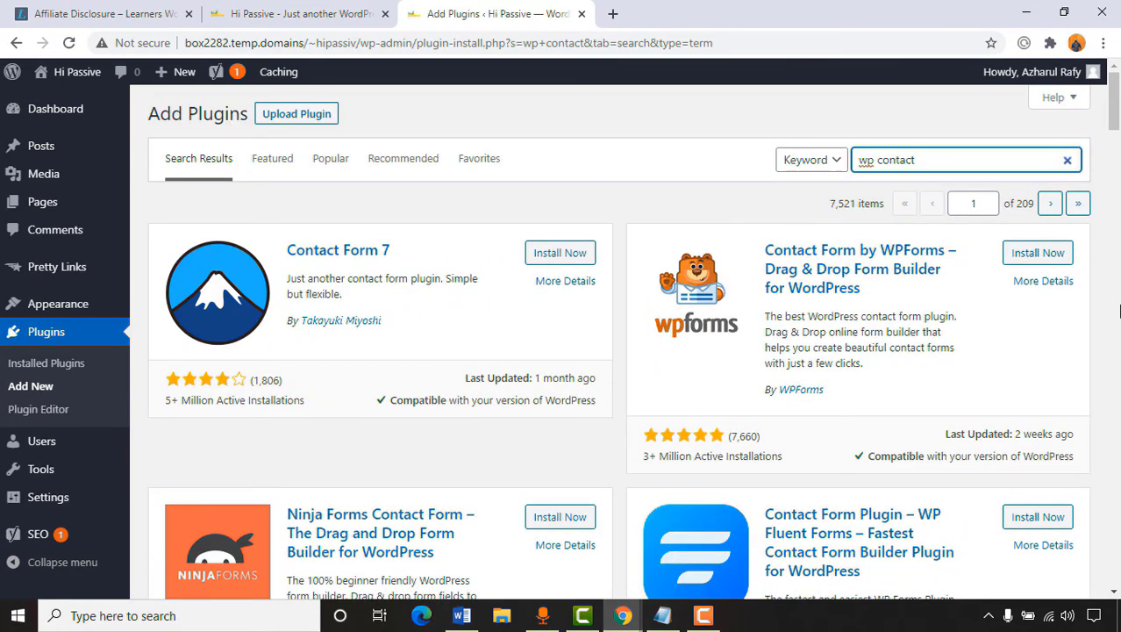
{"action": "left_click", "coordinate": [1024, 262]}
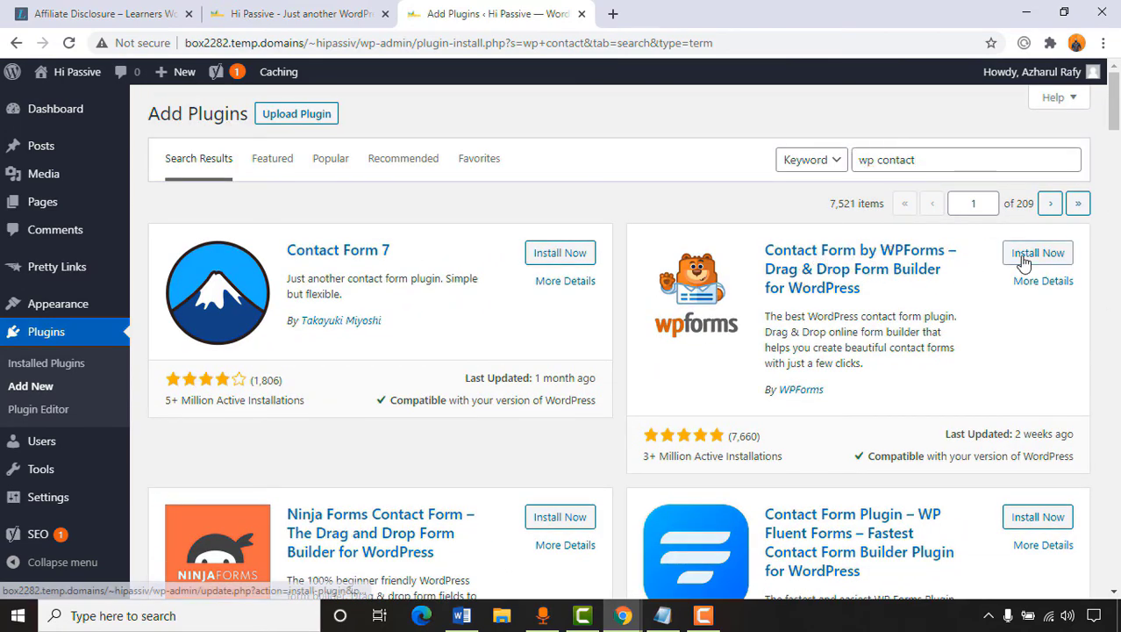
{"action": "left_click", "coordinate": [1024, 256]}
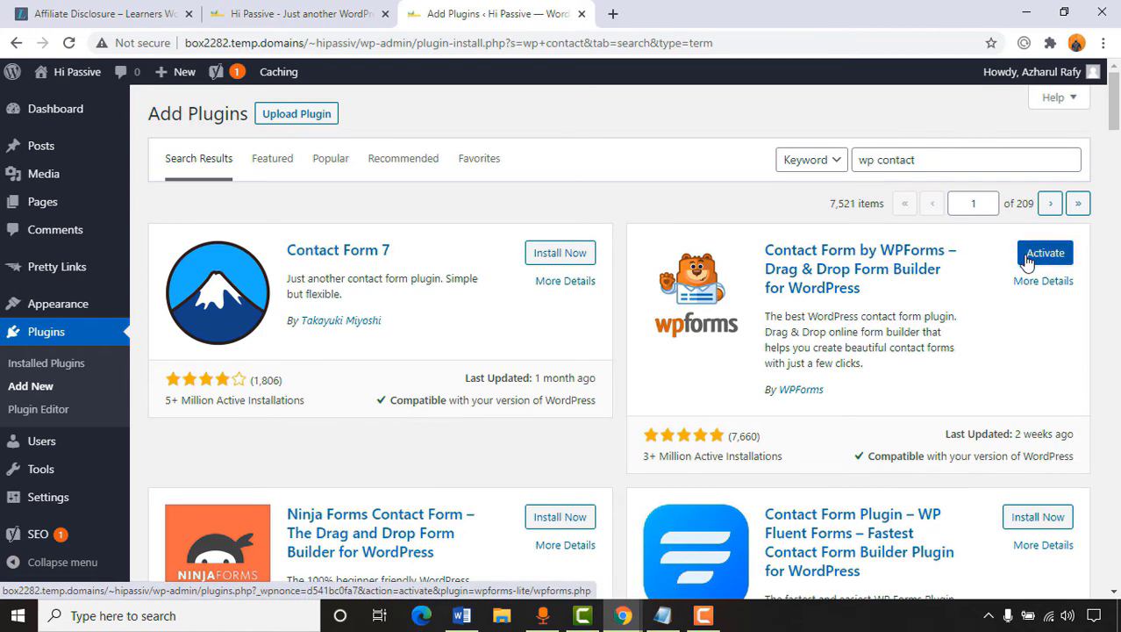
{"action": "left_click", "coordinate": [1028, 260]}
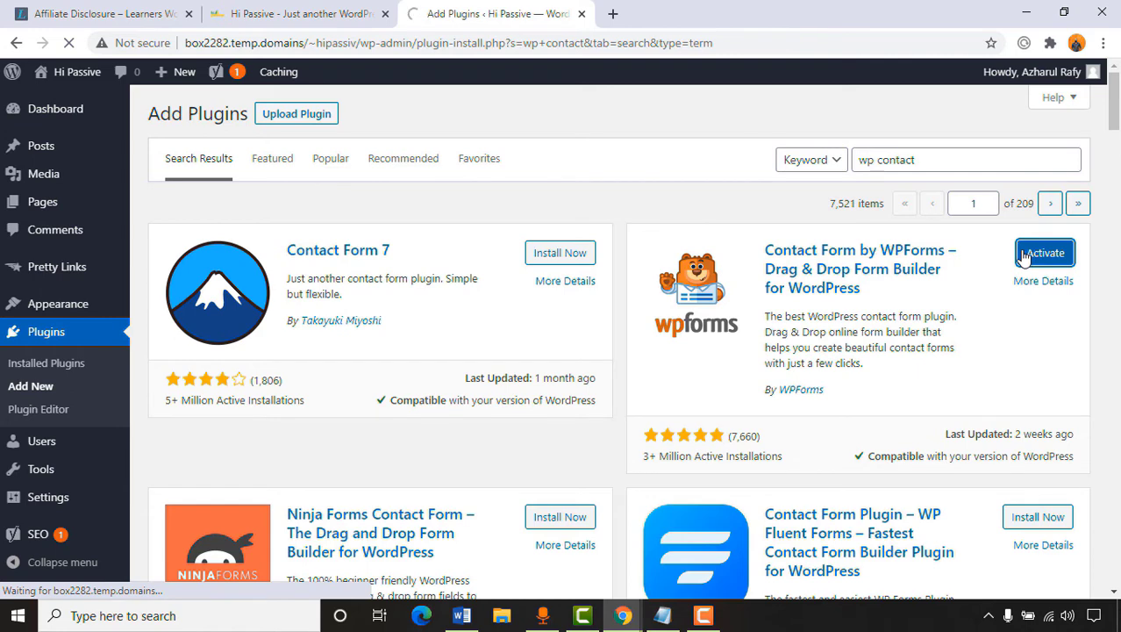
- Complete the WPForms install and activation, then open Visit Site in a new tab
{"action": "left_click", "coordinate": [903, 160]}
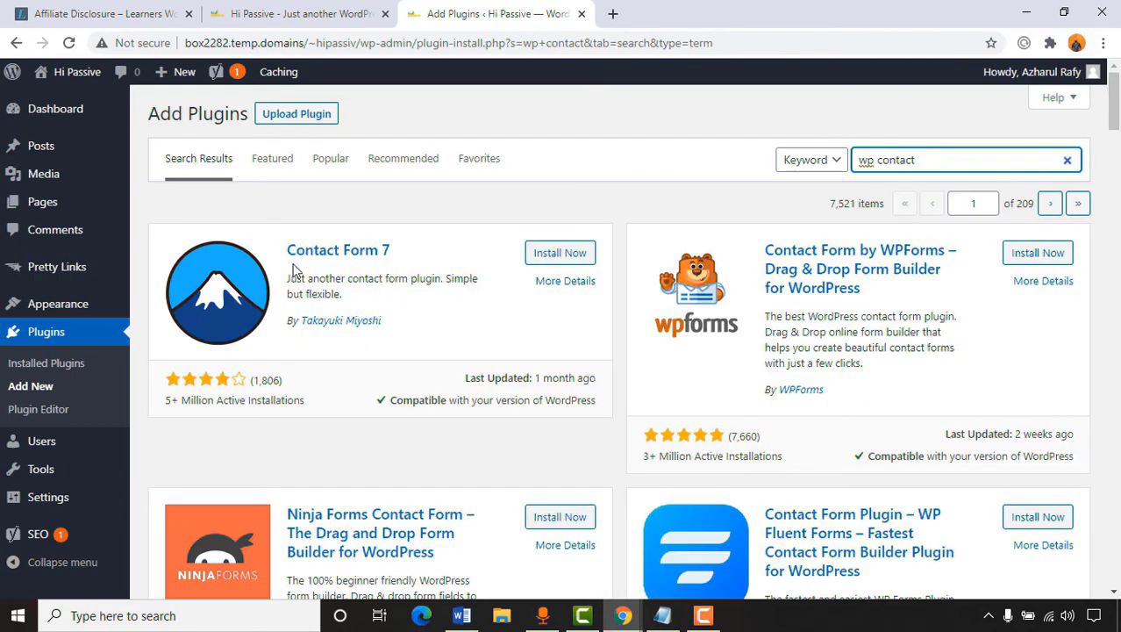
{"action": "scroll", "coordinate": [1005, 266], "scroll_direction": "down", "scroll_amount": 8}
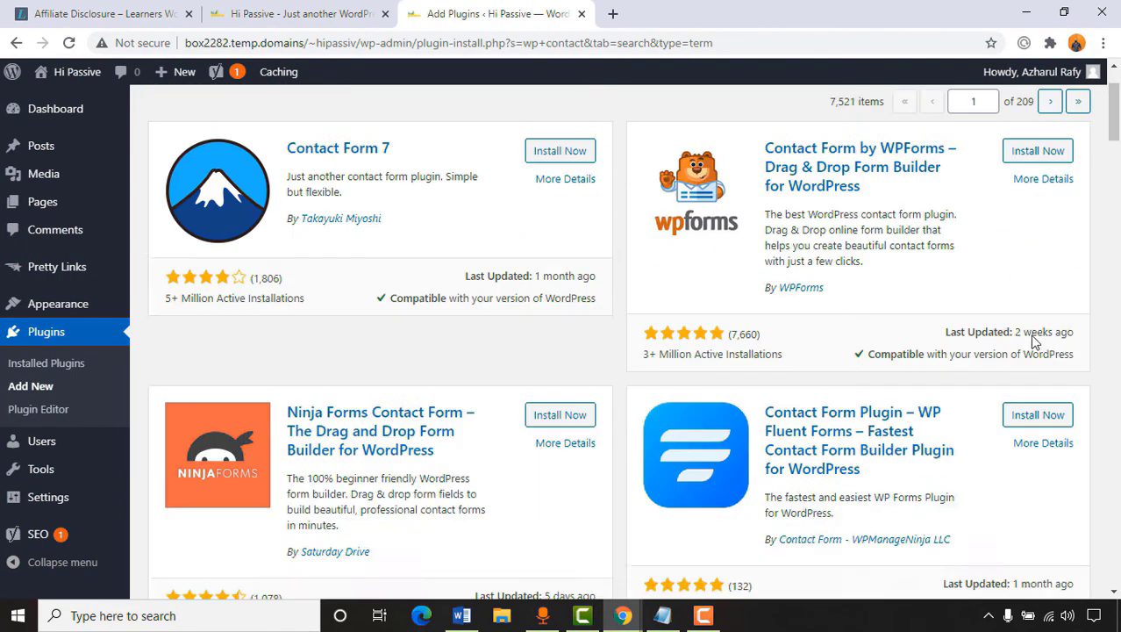
{"action": "scroll", "coordinate": [452, 506], "scroll_direction": "up", "scroll_amount": 8}
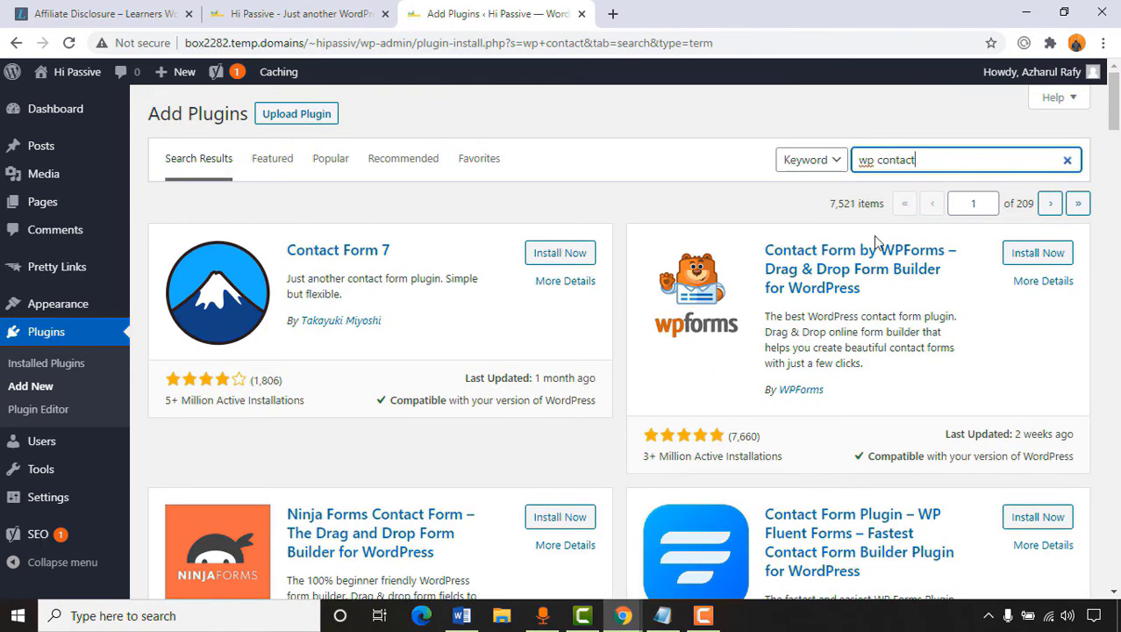
{"action": "left_click", "coordinate": [1022, 257]}
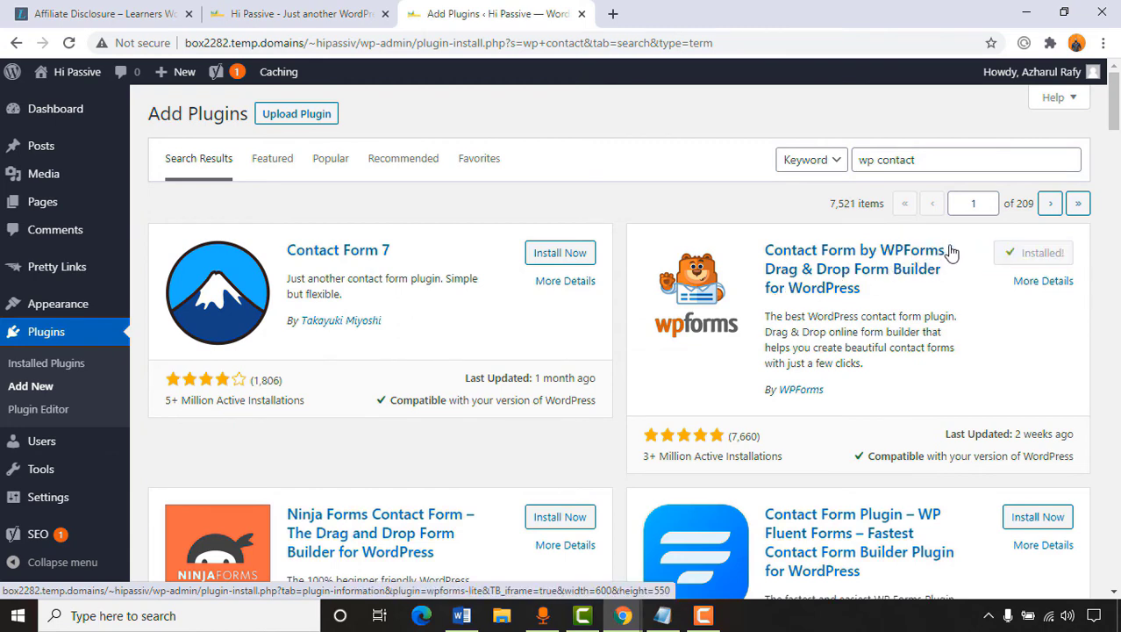
{"action": "left_click", "coordinate": [1023, 255]}
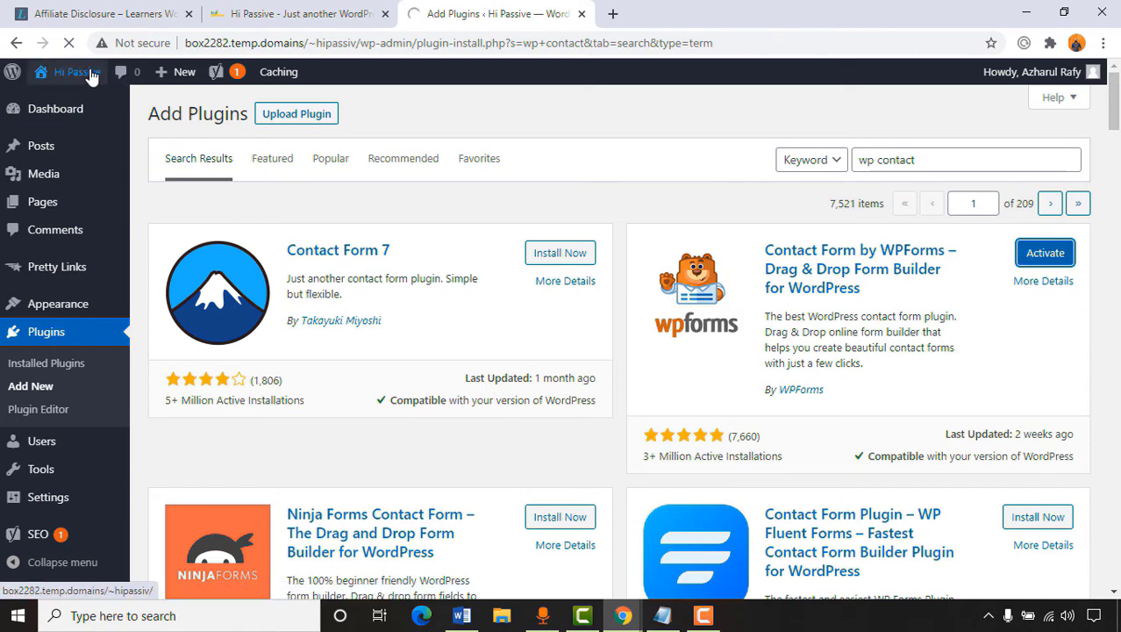
{"action": "mouse_move", "coordinate": [87, 72]}
{"action": "right_click", "coordinate": [86, 102]}
{"action": "left_click", "coordinate": [160, 115]}
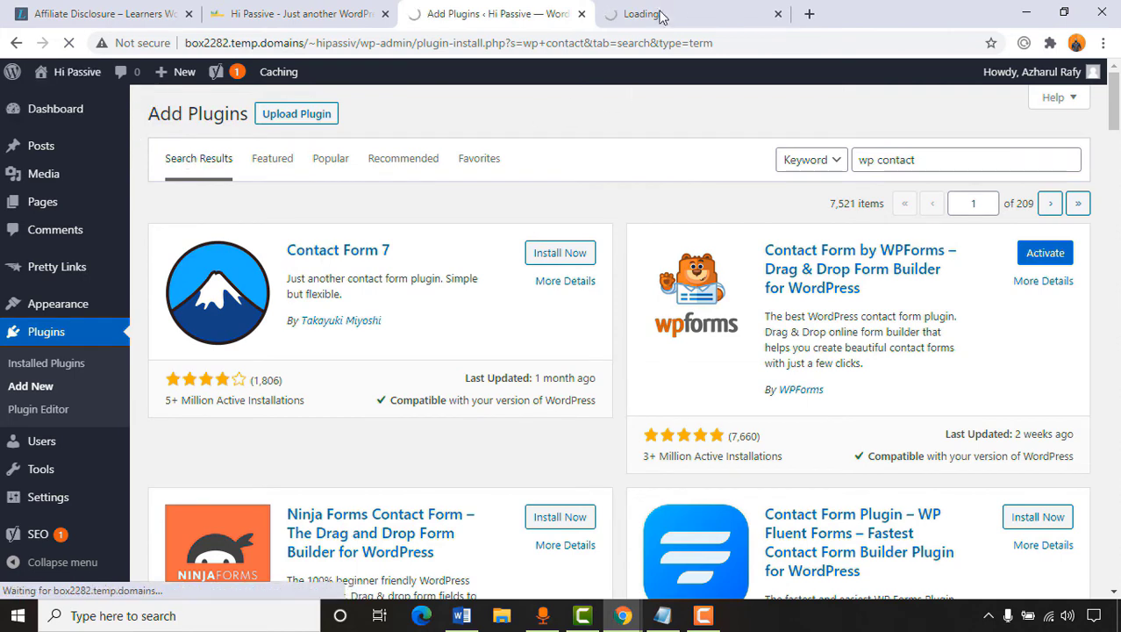
- Check the empty Contact page on the live site, then choose Create Your First Form in WPForms
{"action": "left_click", "coordinate": [674, 11]}
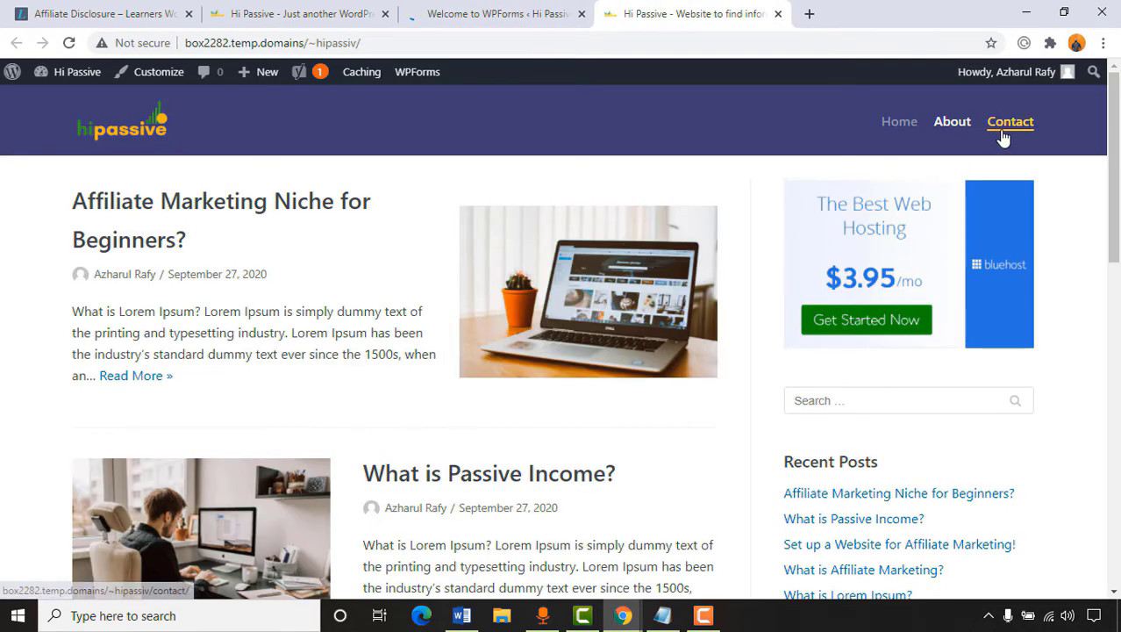
{"action": "left_click", "coordinate": [1004, 137]}
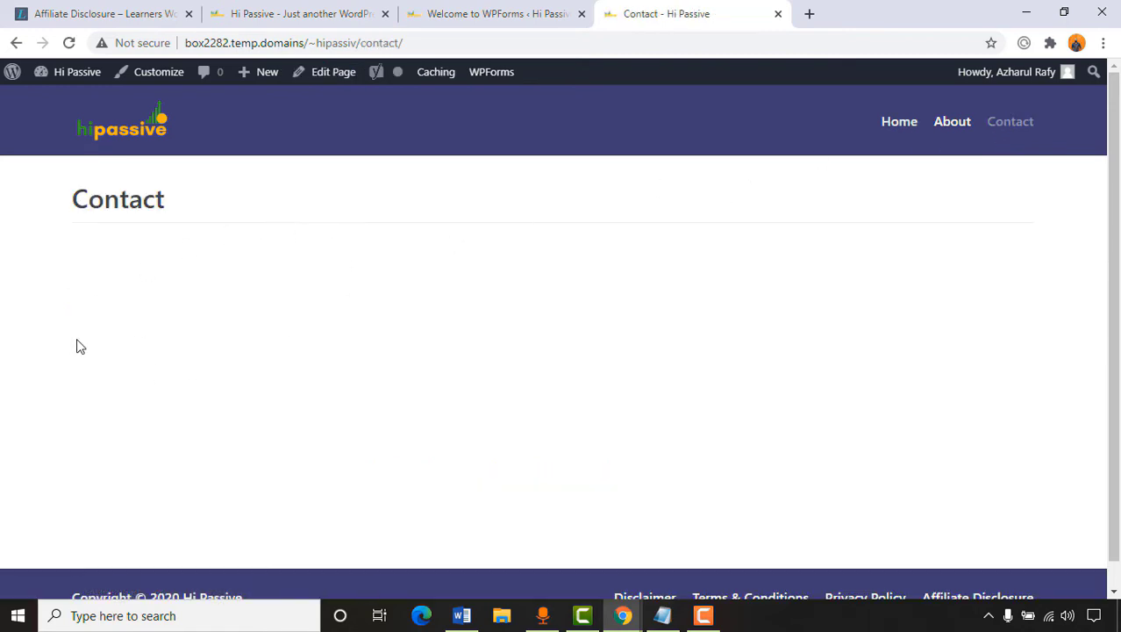
{"action": "left_click", "coordinate": [531, 9]}
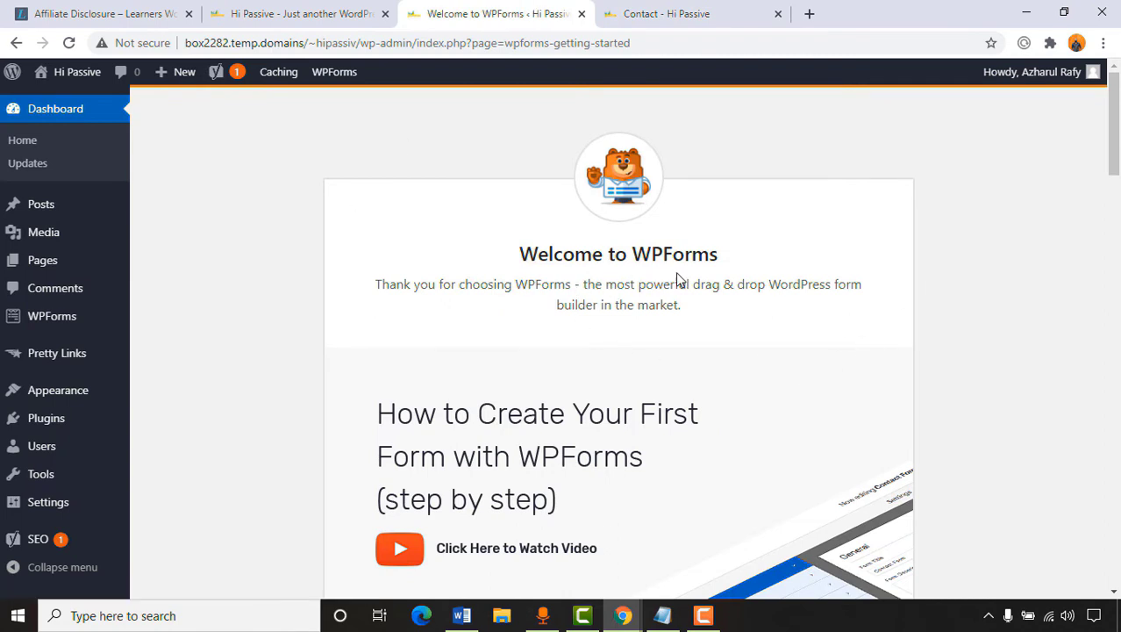
{"action": "scroll", "coordinate": [340, 395], "scroll_direction": "down", "scroll_amount": 4}
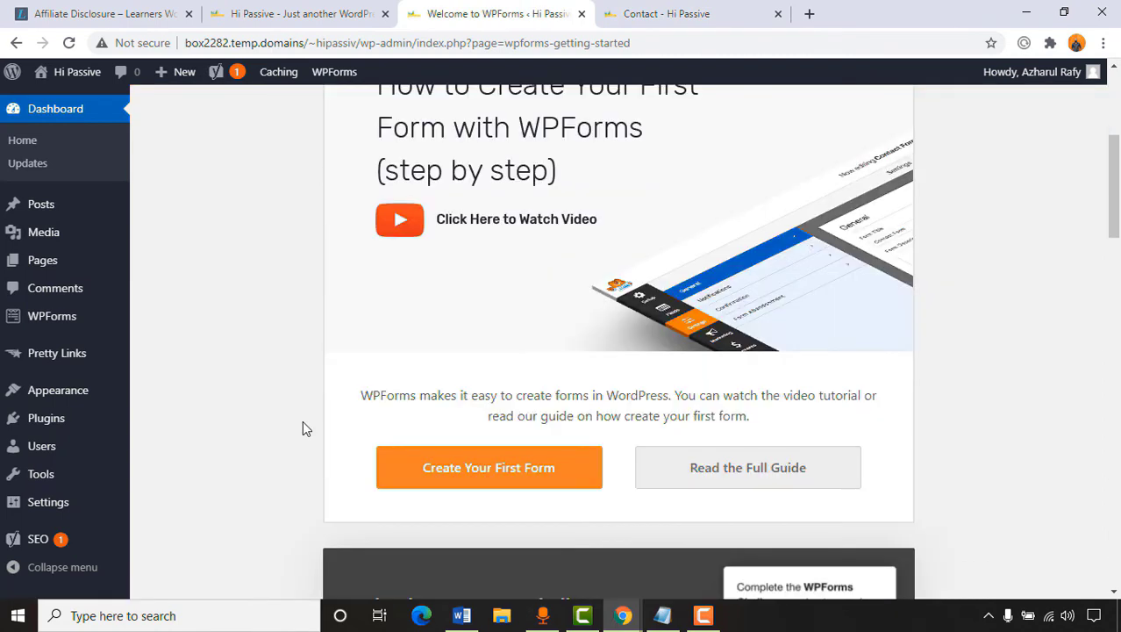
{"action": "left_click", "coordinate": [527, 487]}
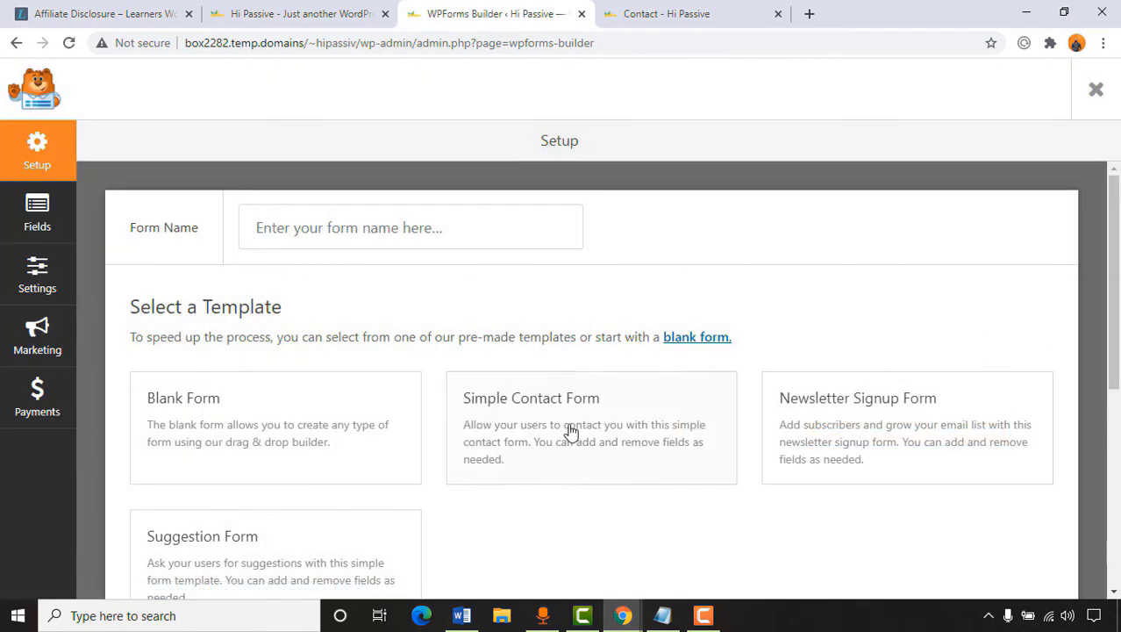
{"action": "scroll", "coordinate": [834, 421], "scroll_direction": "down", "scroll_amount": 1}
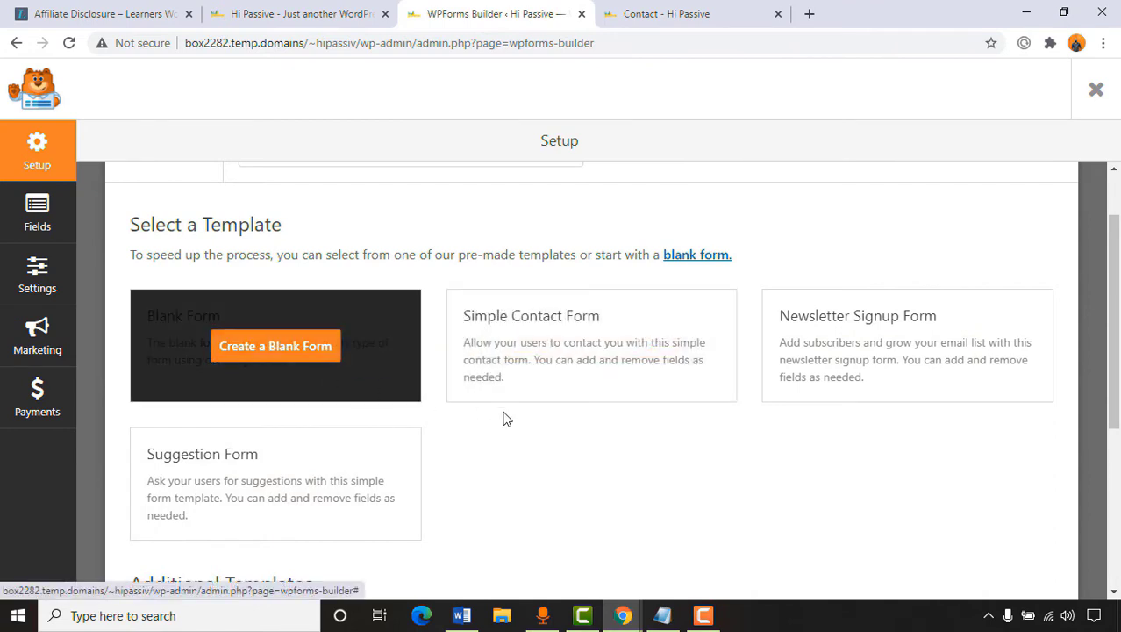
- Pick the Simple Contact Form template card and create a form from it
{"action": "left_click", "coordinate": [531, 345]}
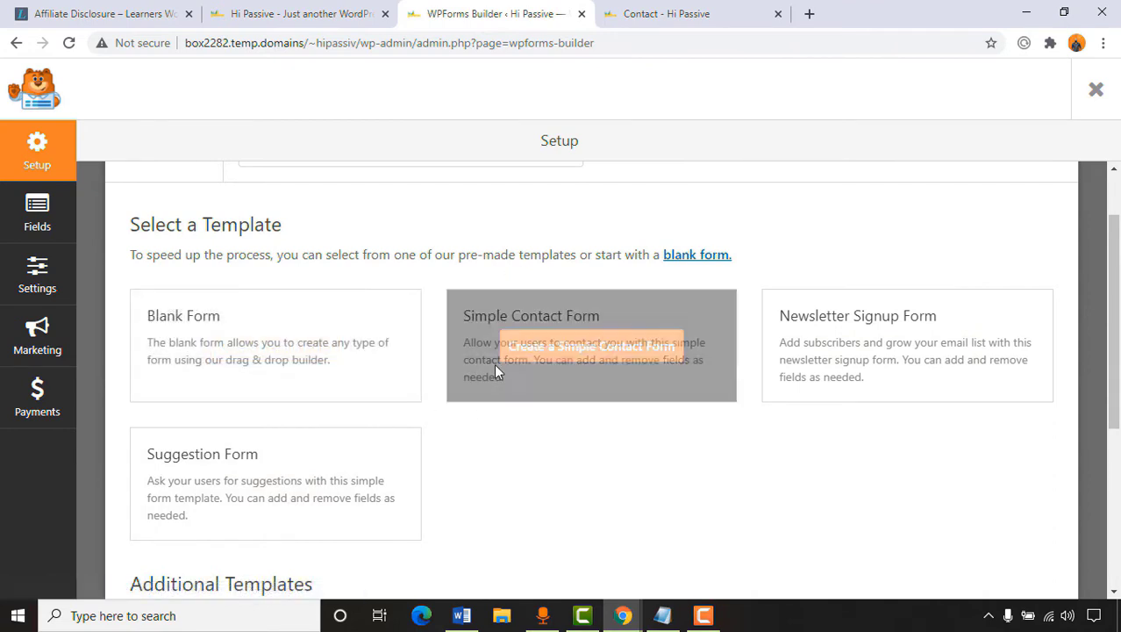
{"action": "left_click", "coordinate": [556, 365]}
{"action": "scroll", "coordinate": [584, 461], "scroll_direction": "down", "scroll_amount": 2}
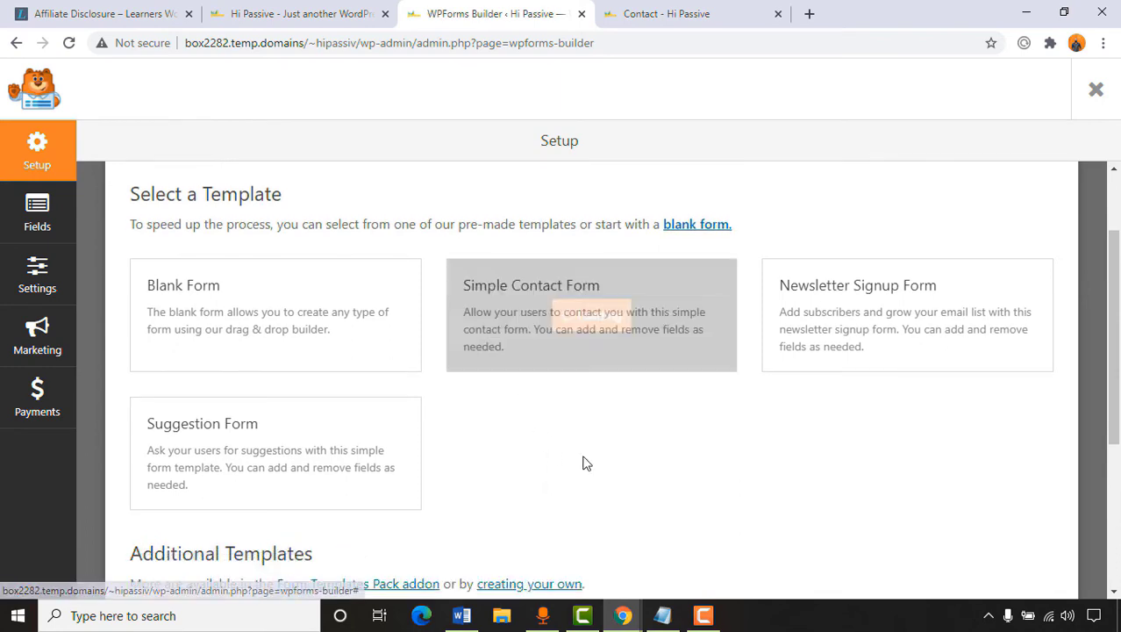
{"action": "scroll", "coordinate": [615, 411], "scroll_direction": "up", "scroll_amount": 2}
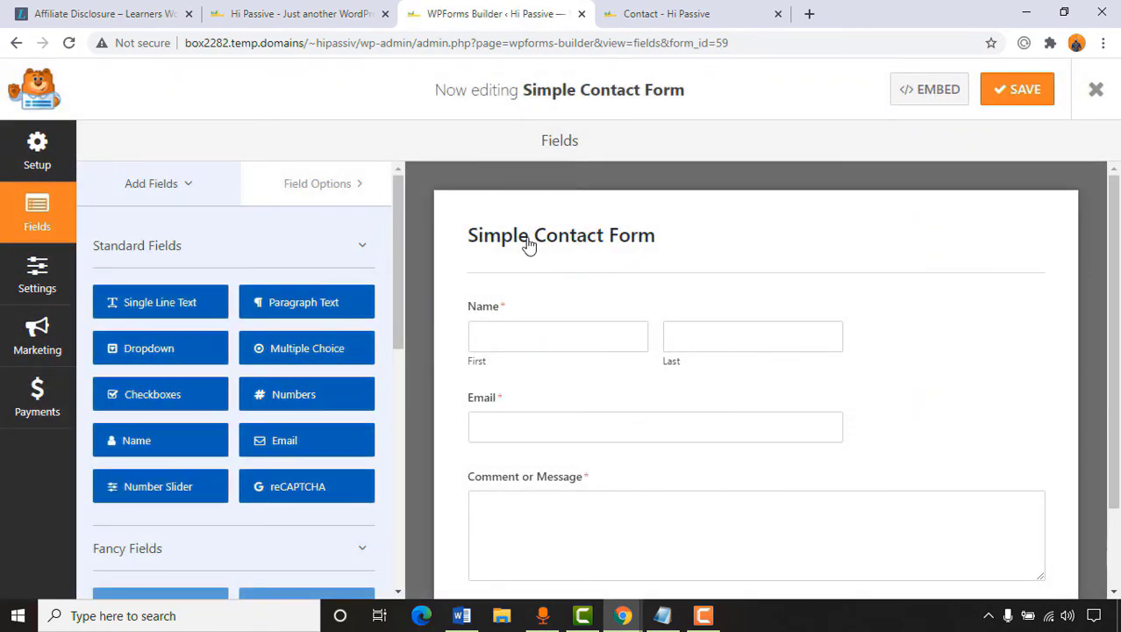
- Change the Form Name in General settings to 'Contact with Hi Passive'
{"action": "left_click", "coordinate": [527, 238]}
{"action": "triple_click", "coordinate": [517, 296]}
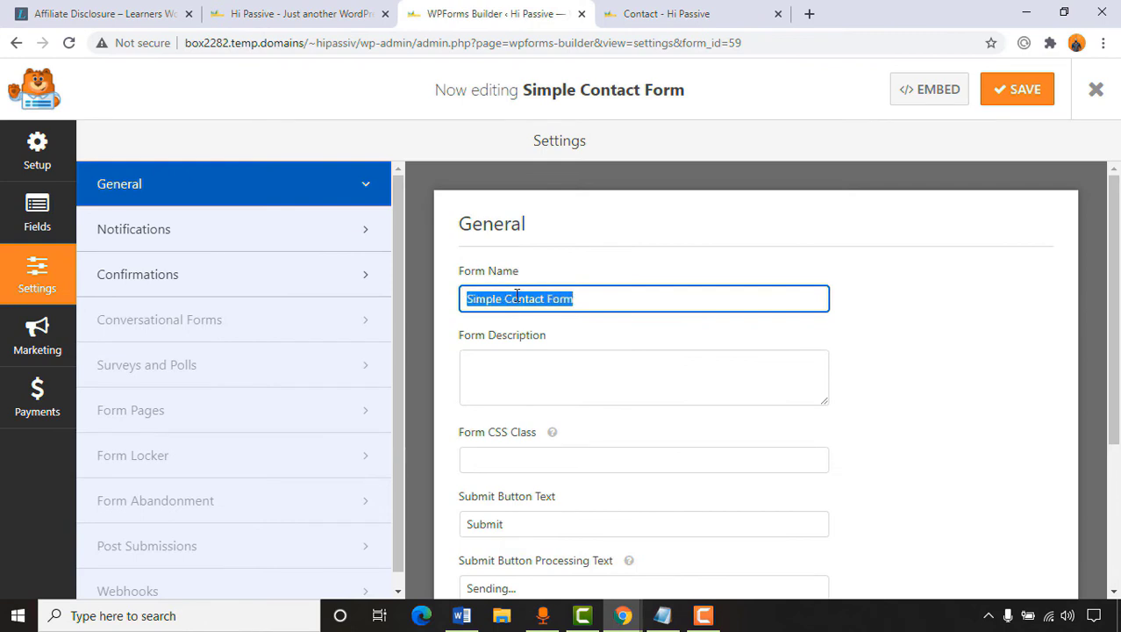
{"action": "type", "text": "Contact "}
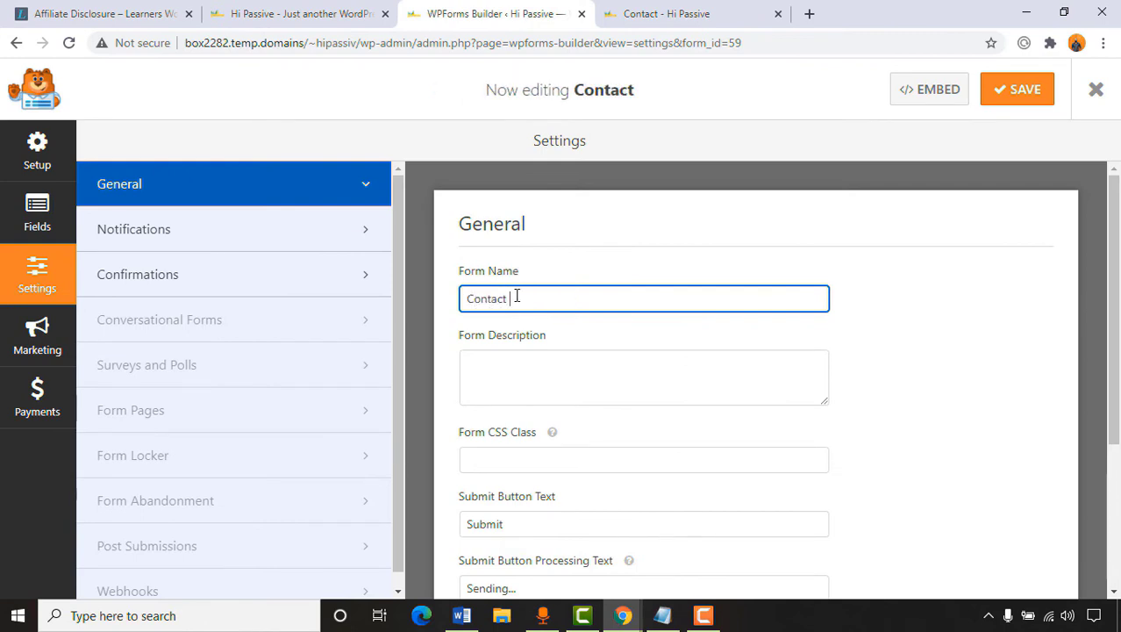
{"action": "type", "text": "with Hi A"}
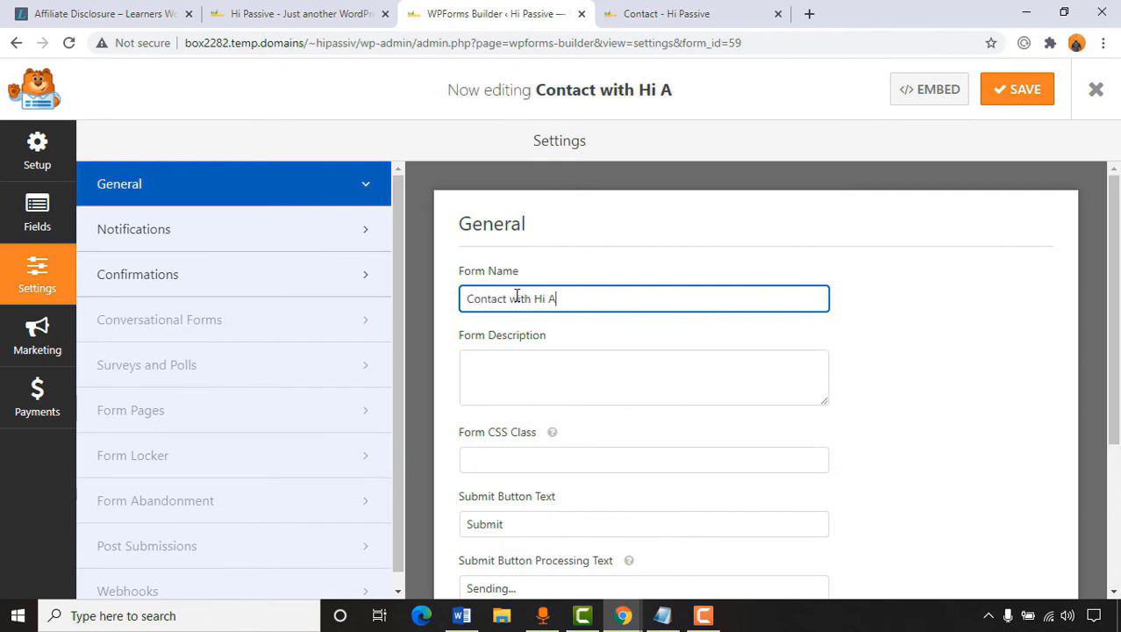
{"action": "key", "text": "BackSpace"}
{"action": "type", "text": "Passive"}
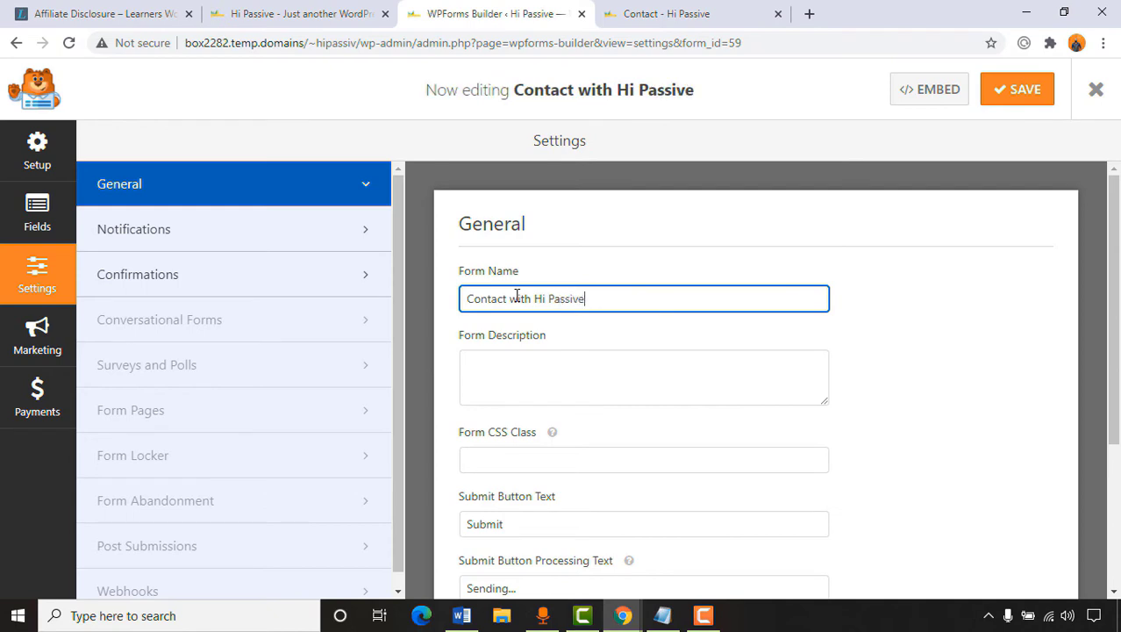
{"action": "left_click", "coordinate": [537, 372]}
{"action": "scroll", "coordinate": [628, 418], "scroll_direction": "down", "scroll_amount": 1}
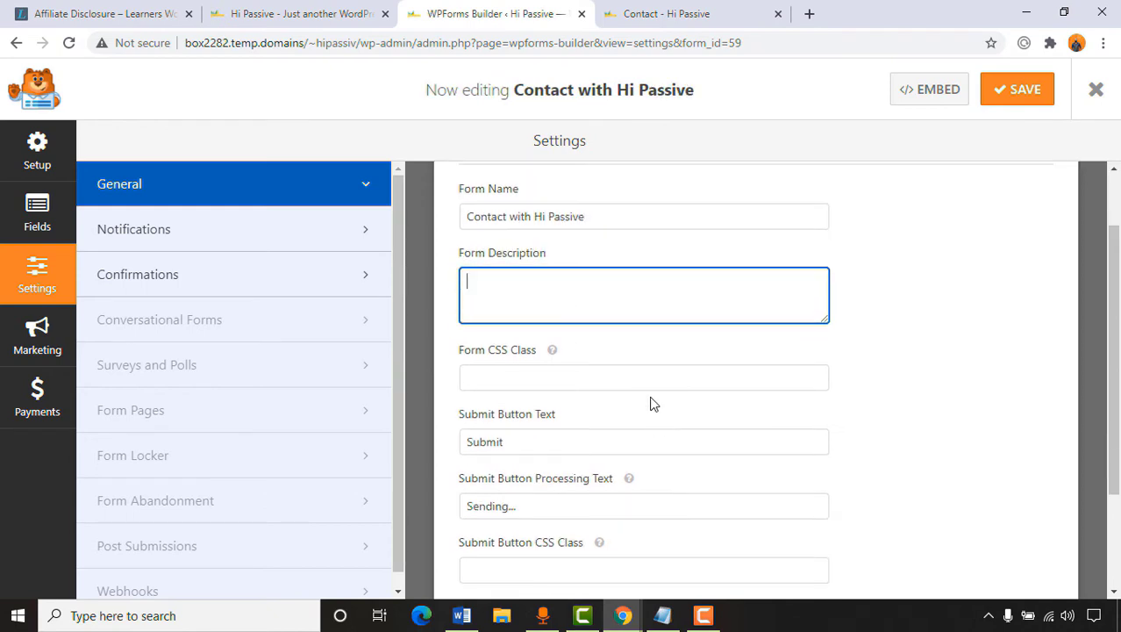
{"action": "scroll", "coordinate": [820, 408], "scroll_direction": "down", "scroll_amount": 2}
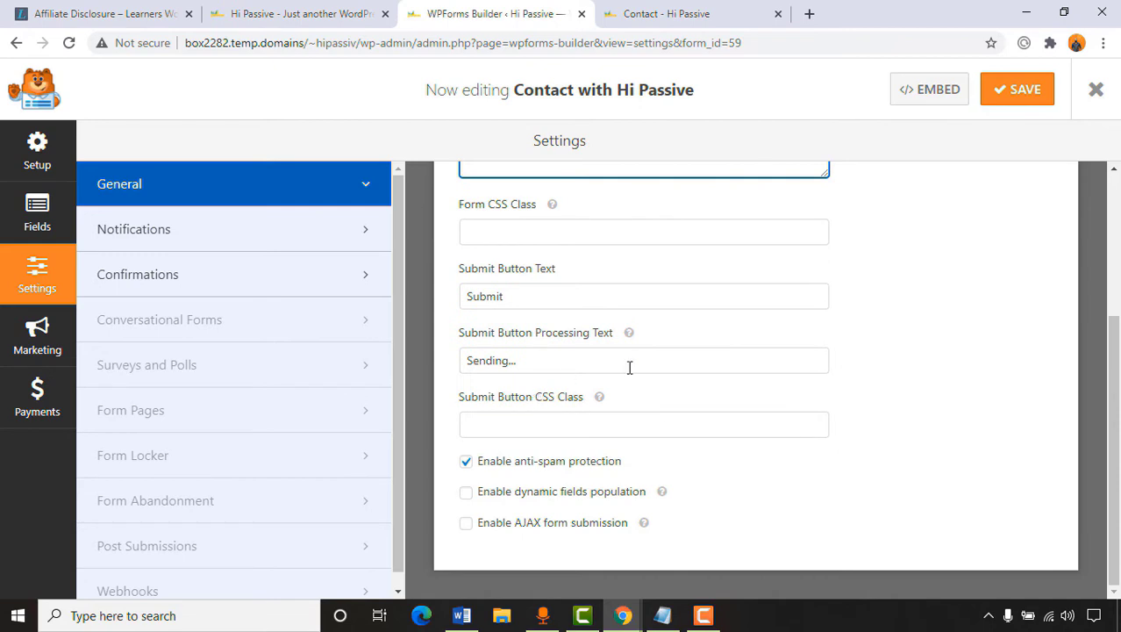
{"action": "scroll", "coordinate": [761, 441], "scroll_direction": "up", "scroll_amount": 1}
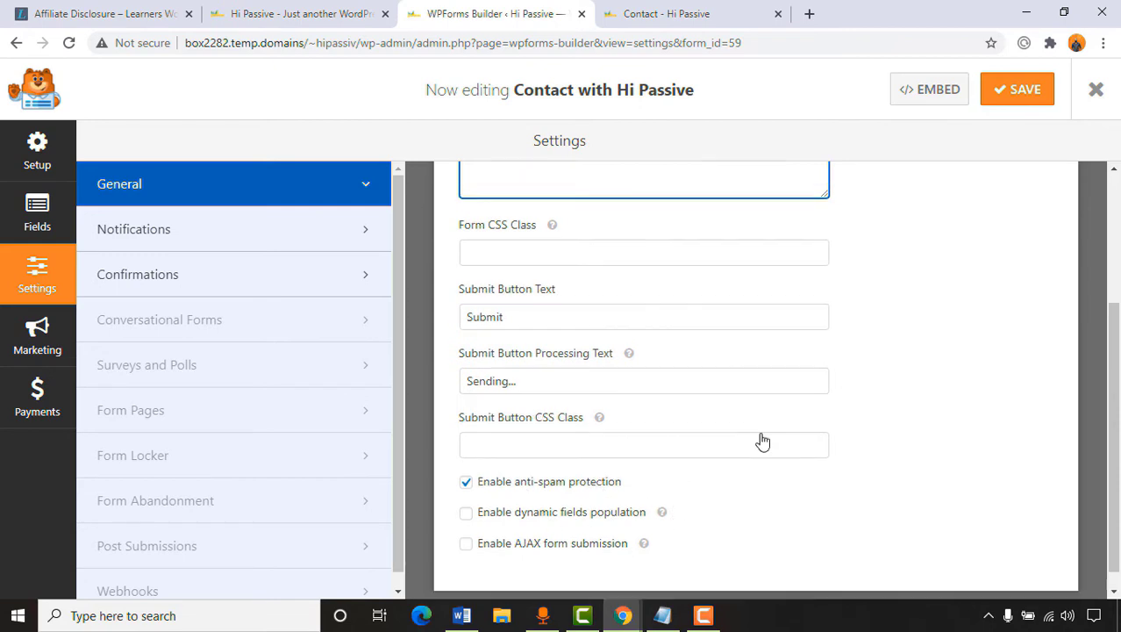
{"action": "scroll", "coordinate": [762, 441], "scroll_direction": "up", "scroll_amount": 3}
- Review the Confirmations settings, save the form, and return to the Fields panel
{"action": "left_click", "coordinate": [151, 288]}
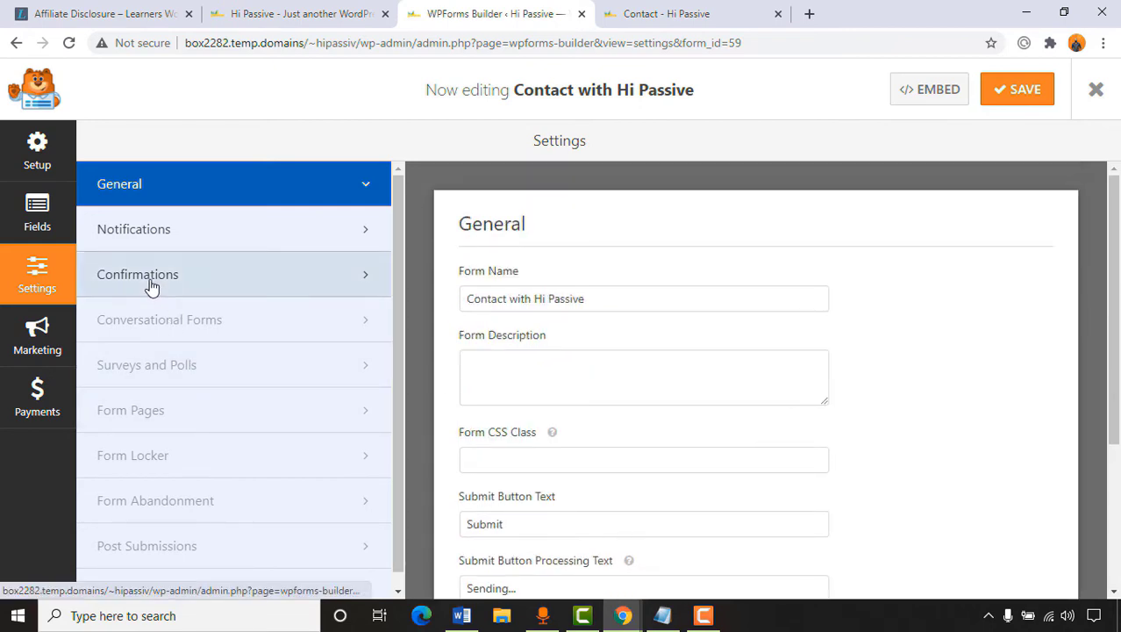
{"action": "left_click", "coordinate": [151, 288]}
{"action": "scroll", "coordinate": [576, 338], "scroll_direction": "down", "scroll_amount": 3}
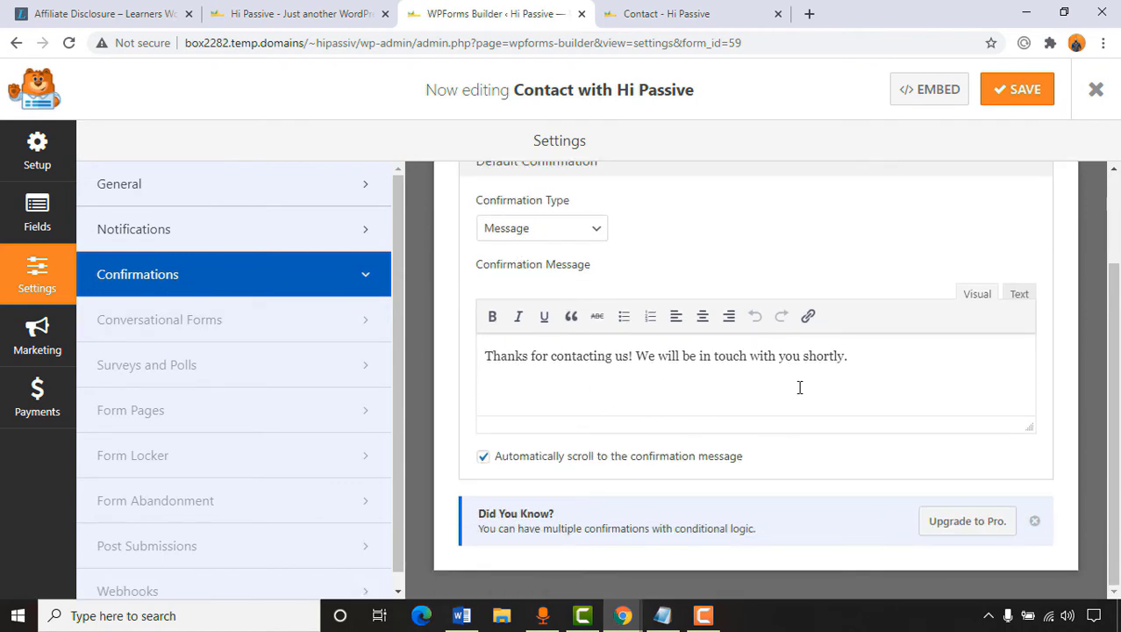
{"action": "scroll", "coordinate": [720, 506], "scroll_direction": "up", "scroll_amount": 3}
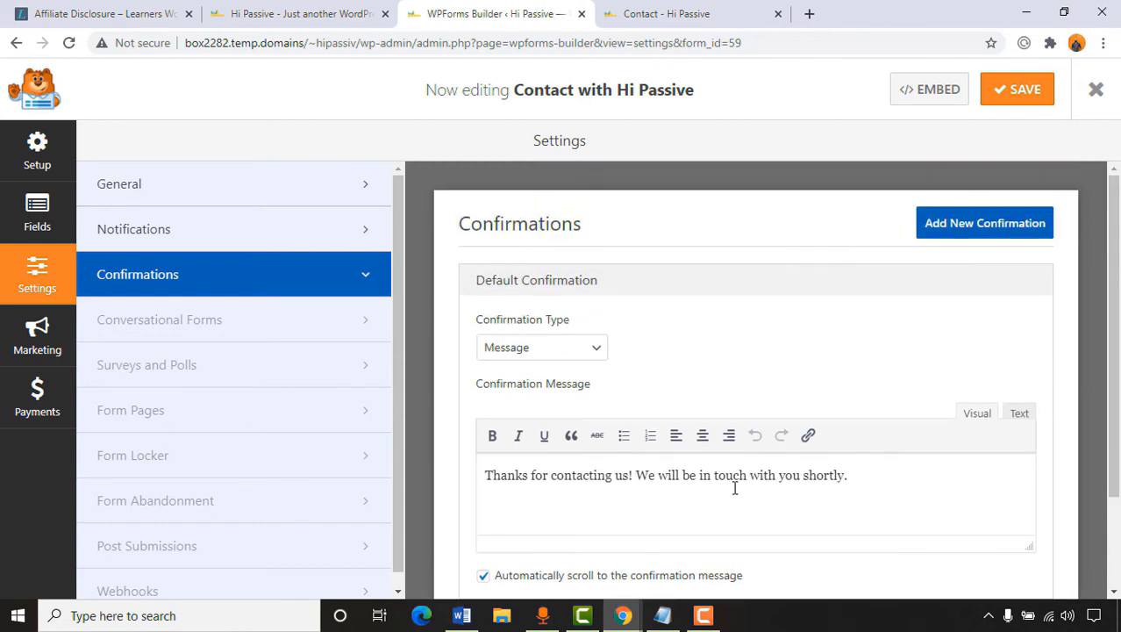
{"action": "scroll", "coordinate": [176, 430], "scroll_direction": "down", "scroll_amount": 1}
{"action": "scroll", "coordinate": [369, 410], "scroll_direction": "up", "scroll_amount": 1}
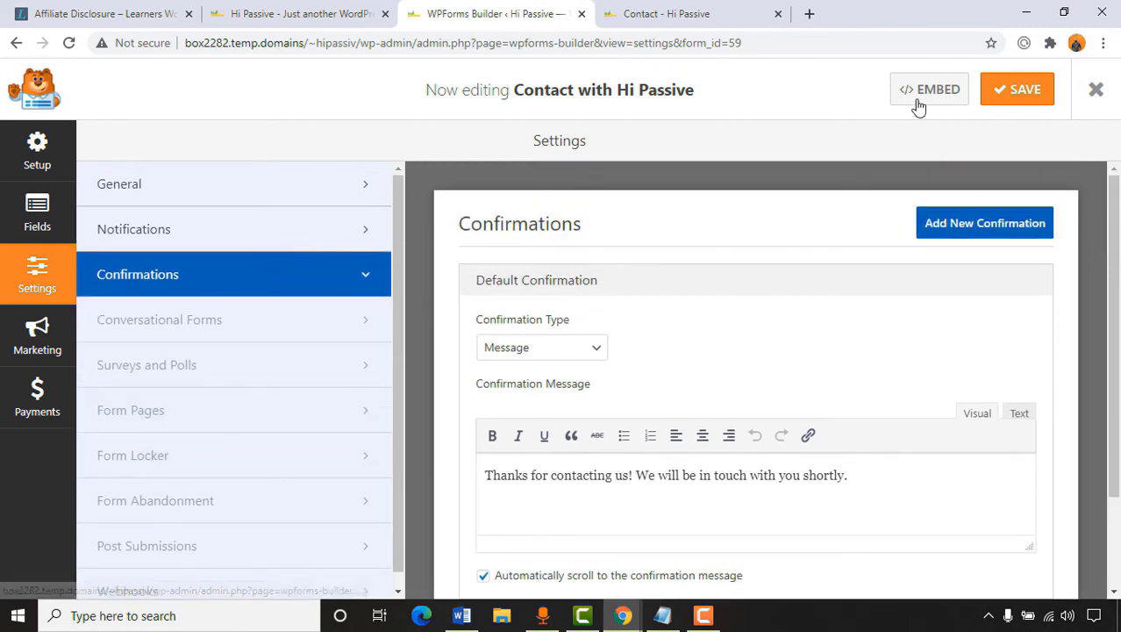
{"action": "left_click", "coordinate": [1007, 98]}
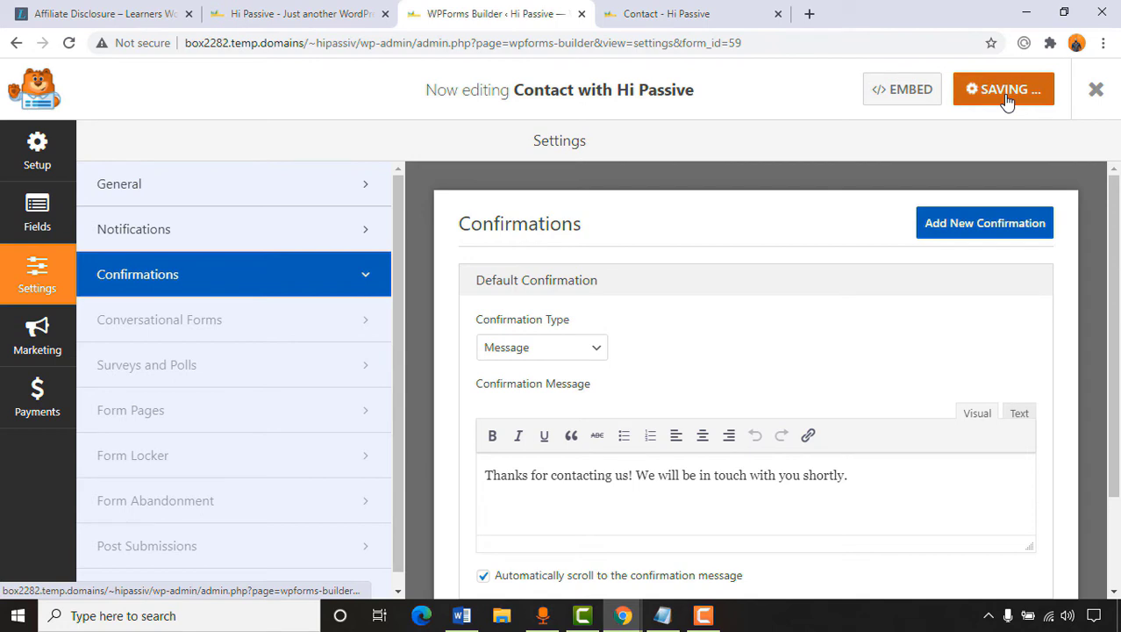
{"action": "left_click", "coordinate": [265, 189]}
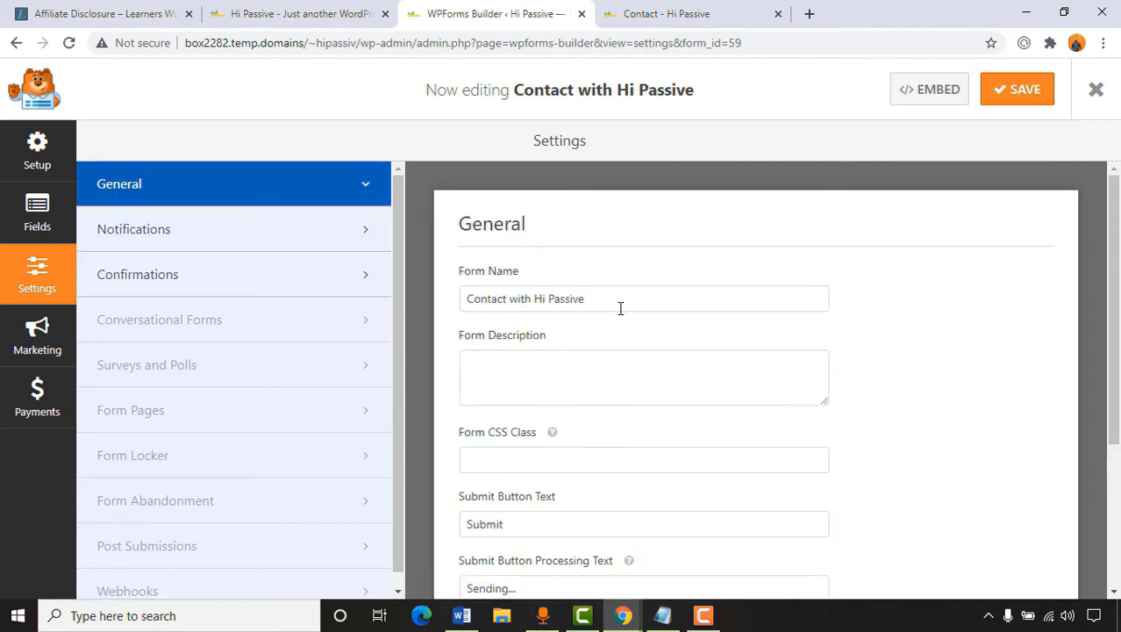
{"action": "scroll", "coordinate": [629, 325], "scroll_direction": "down", "scroll_amount": 3}
{"action": "scroll", "coordinate": [637, 330], "scroll_direction": "up", "scroll_amount": 3}
{"action": "left_click", "coordinate": [40, 227]}
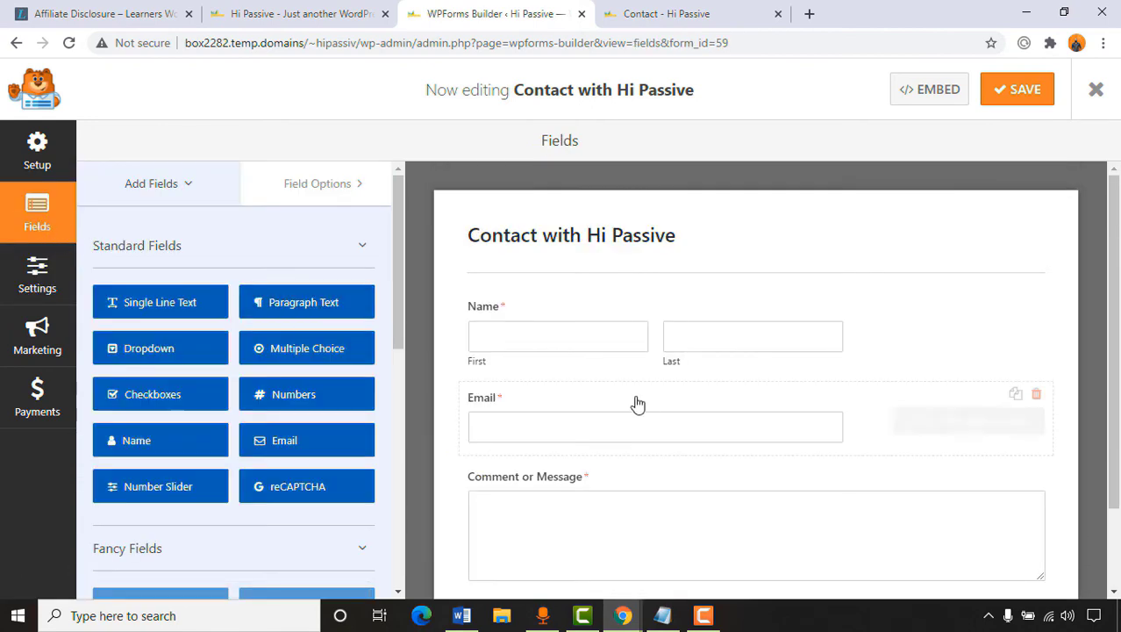
- Inspect the Name field, save 'Contact with Hi Passive', and bring up the Embed in a Page prompt
{"action": "left_click", "coordinate": [516, 341]}
{"action": "scroll", "coordinate": [551, 415], "scroll_direction": "down", "scroll_amount": 1}
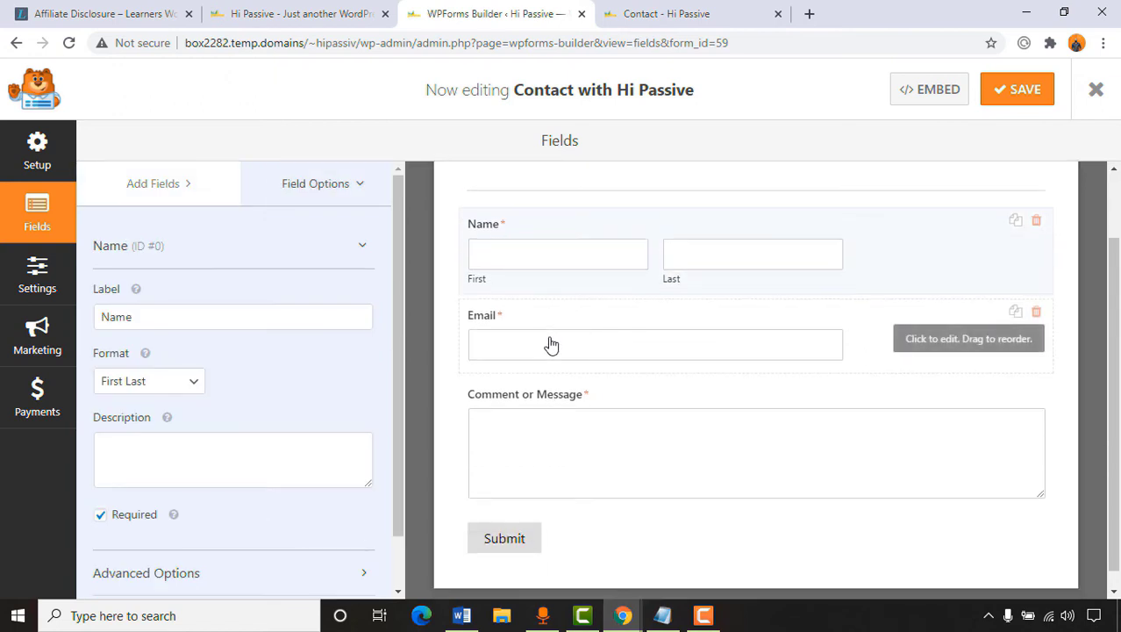
{"action": "scroll", "coordinate": [816, 423], "scroll_direction": "up", "scroll_amount": 1}
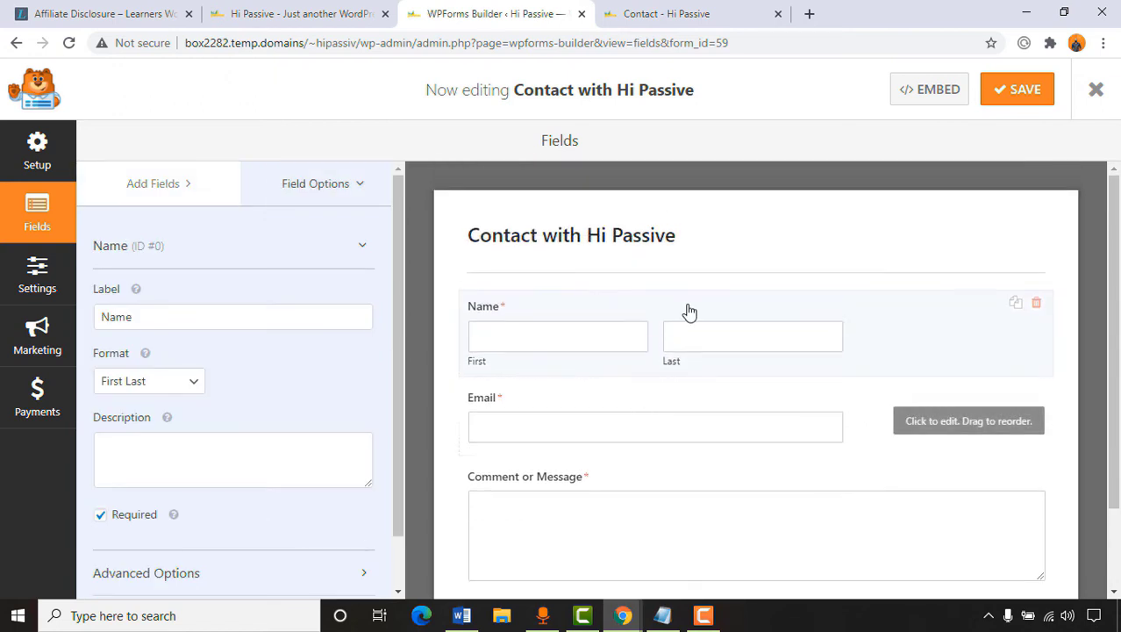
{"action": "scroll", "coordinate": [227, 445], "scroll_direction": "down", "scroll_amount": 1}
{"action": "scroll", "coordinate": [232, 456], "scroll_direction": "up", "scroll_amount": 1}
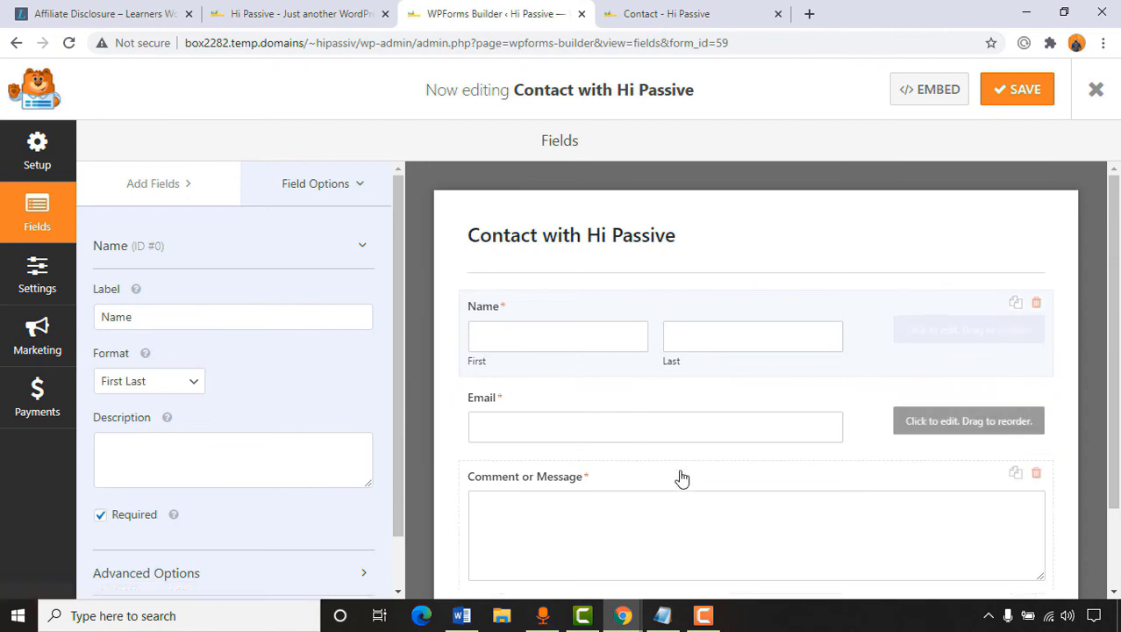
{"action": "scroll", "coordinate": [681, 475], "scroll_direction": "down", "scroll_amount": 1}
{"action": "scroll", "coordinate": [205, 397], "scroll_direction": "down", "scroll_amount": 1}
{"action": "scroll", "coordinate": [193, 475], "scroll_direction": "up", "scroll_amount": 1}
{"action": "scroll", "coordinate": [708, 368], "scroll_direction": "up", "scroll_amount": 2}
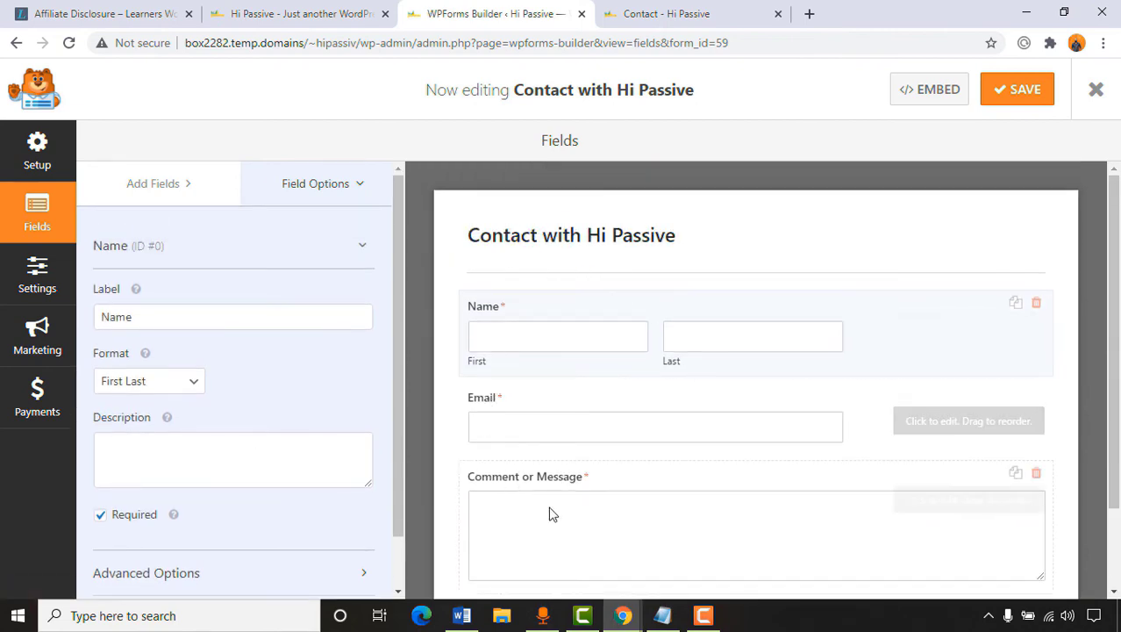
{"action": "scroll", "coordinate": [764, 351], "scroll_direction": "down", "scroll_amount": 1}
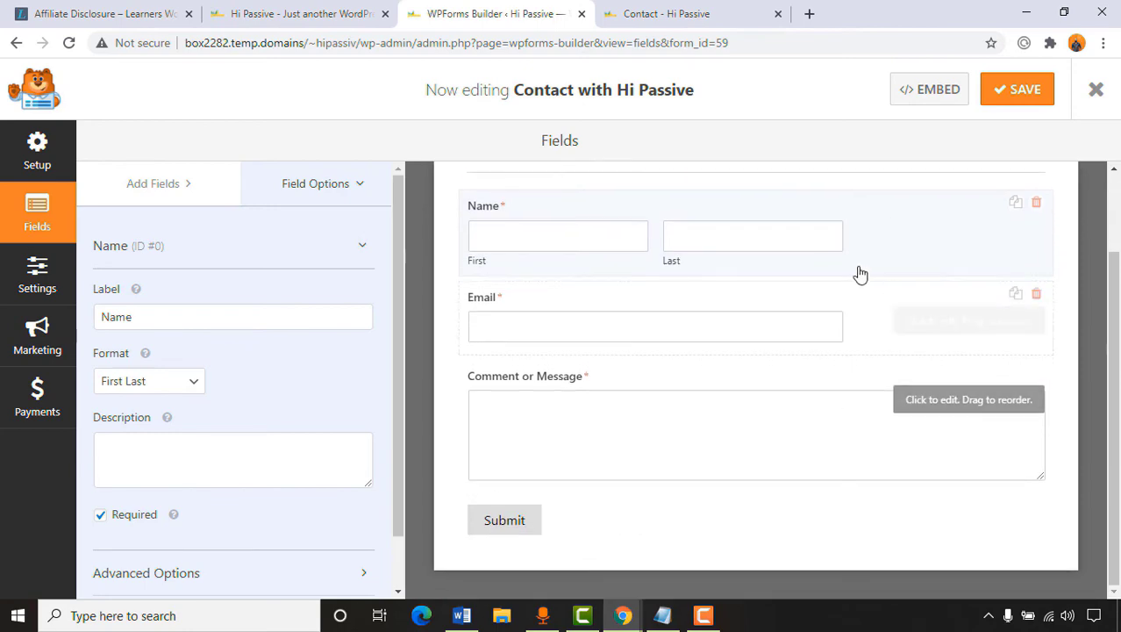
{"action": "left_click", "coordinate": [1009, 100]}
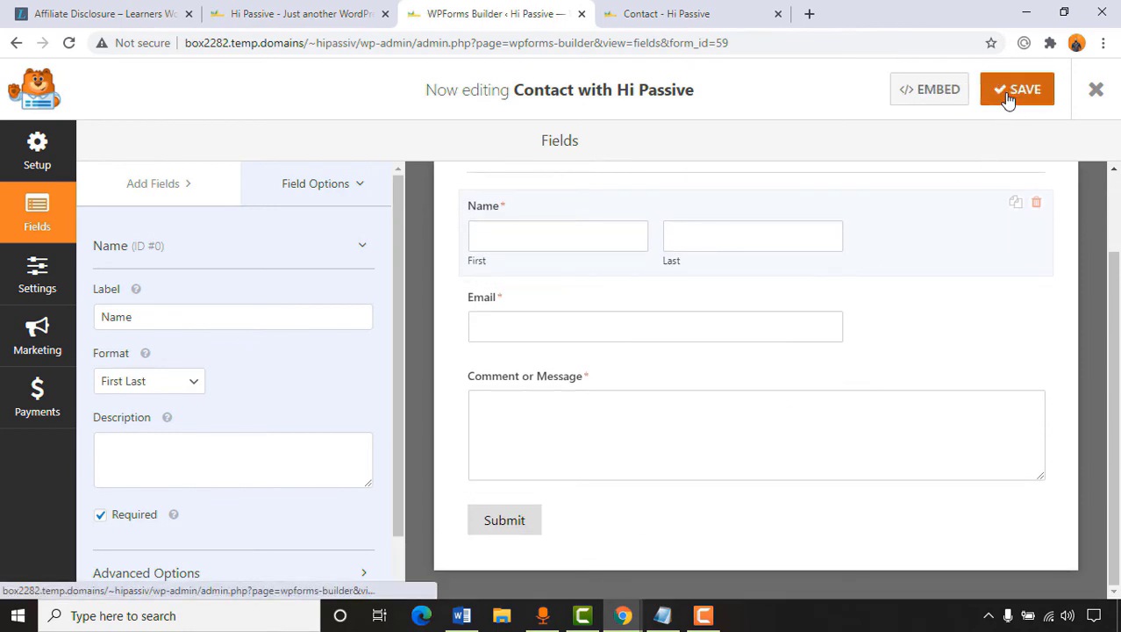
{"action": "left_click", "coordinate": [921, 94]}
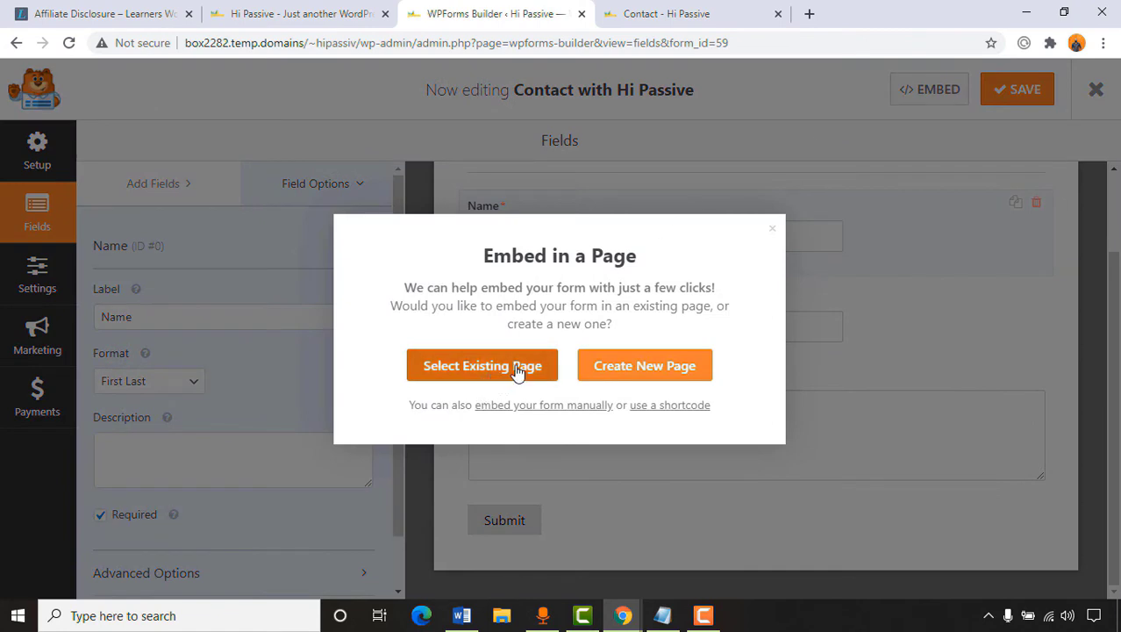
- Embed the form in the existing Contact page chosen from the page list
{"action": "left_click", "coordinate": [518, 372]}
{"action": "left_click", "coordinate": [427, 356]}
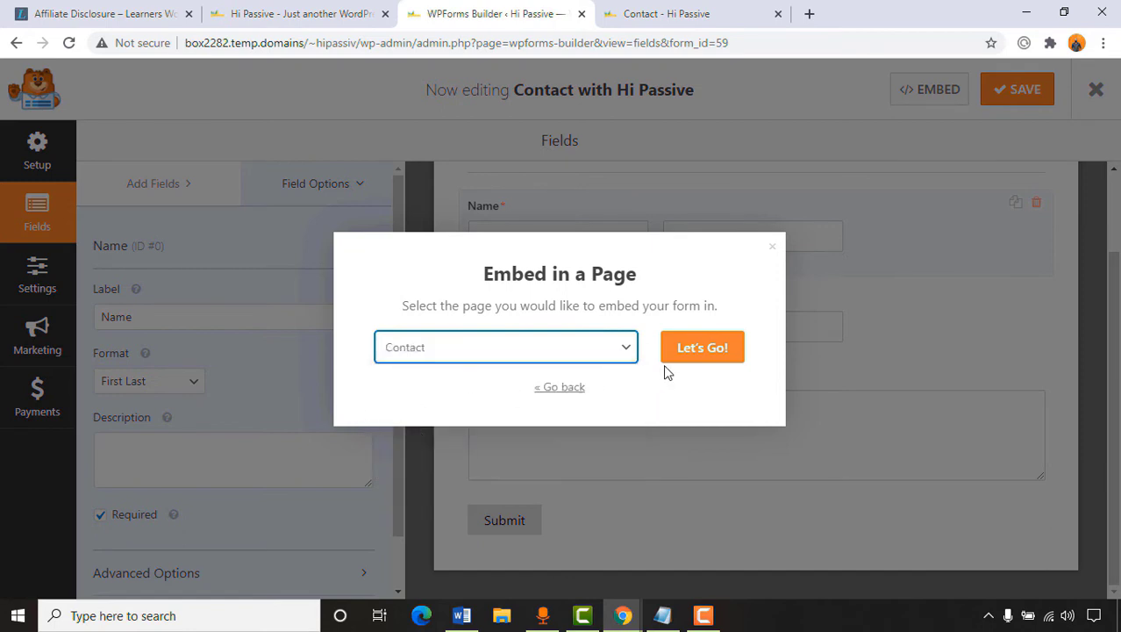
{"action": "left_click", "coordinate": [701, 356]}
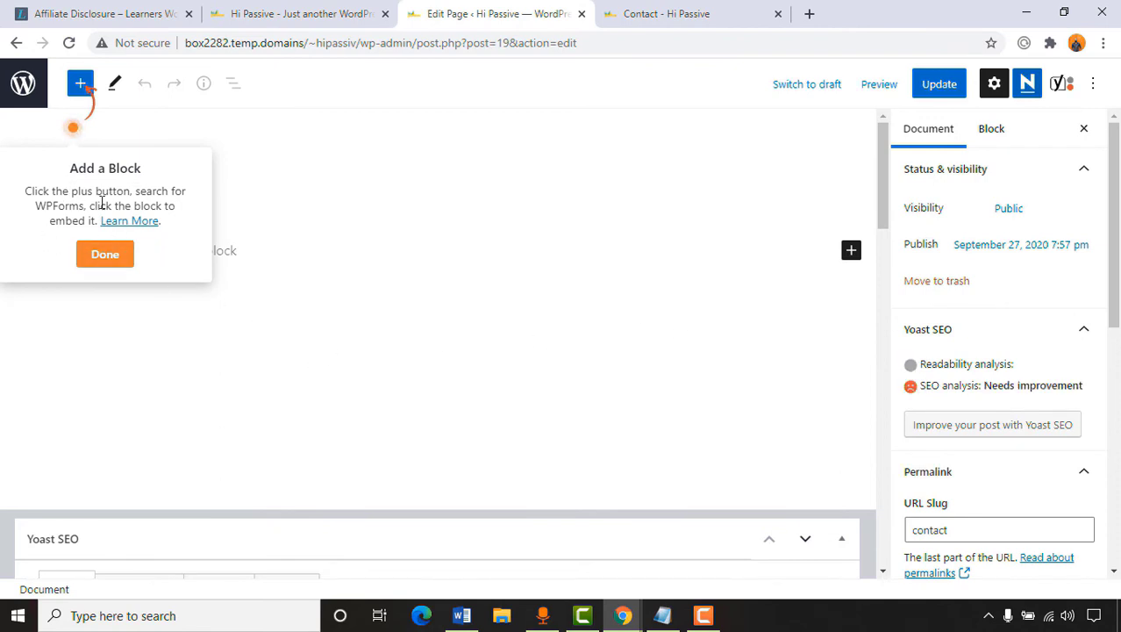
- Insert a WPForms block showing Contact with Hi Passive, then add a new line after the title
{"action": "left_click", "coordinate": [93, 264]}
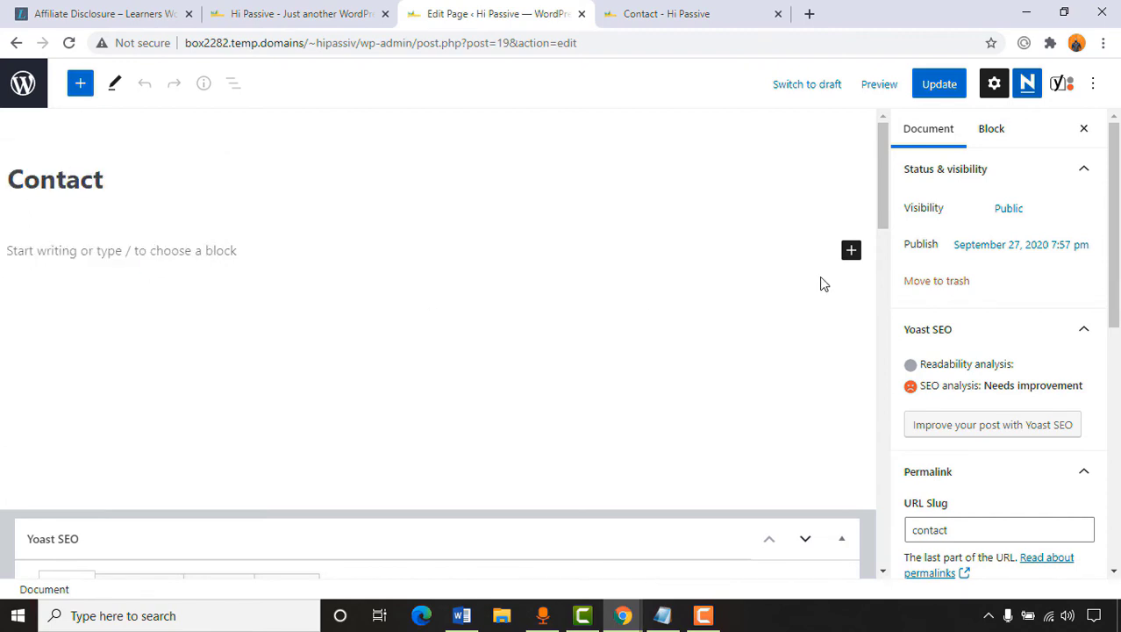
{"action": "left_click", "coordinate": [850, 252]}
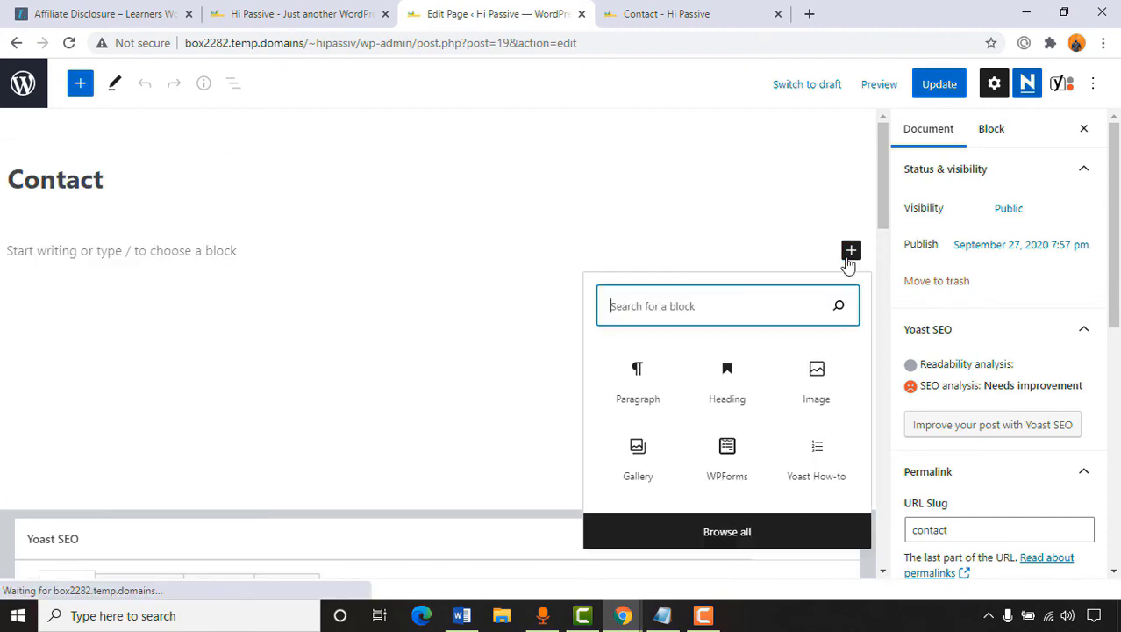
{"action": "left_click", "coordinate": [751, 469]}
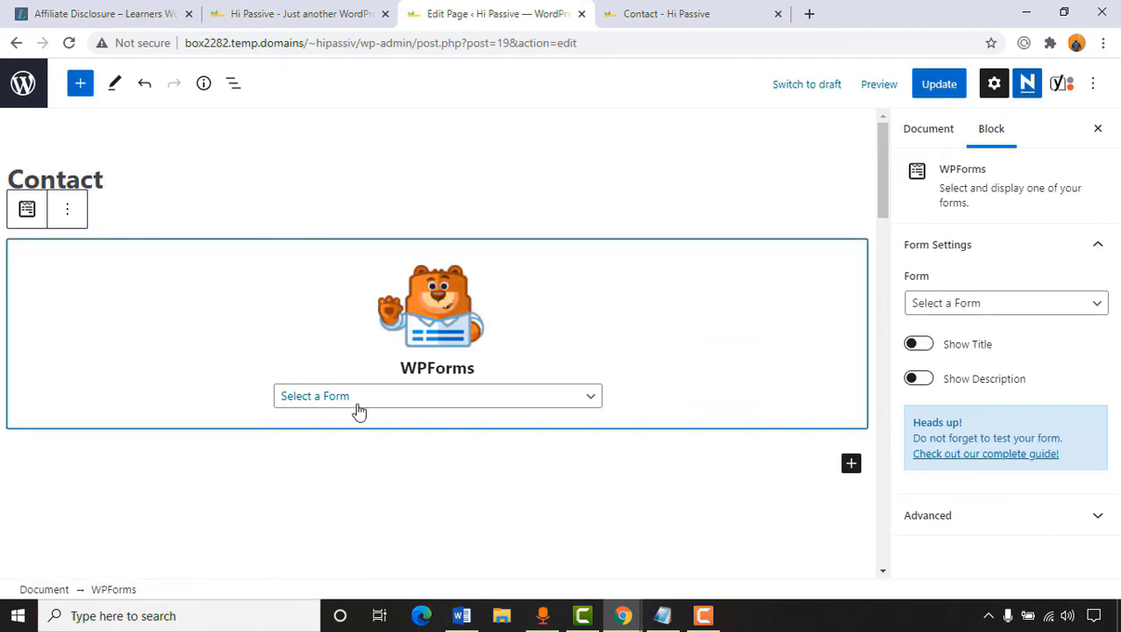
{"action": "left_click", "coordinate": [358, 398]}
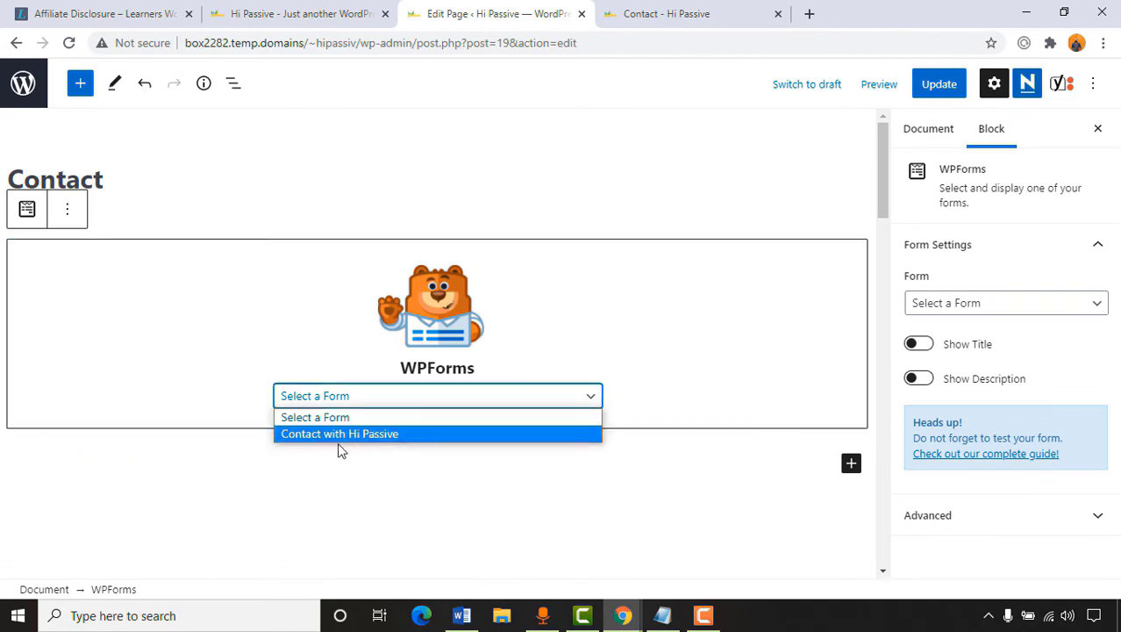
{"action": "left_click", "coordinate": [380, 435]}
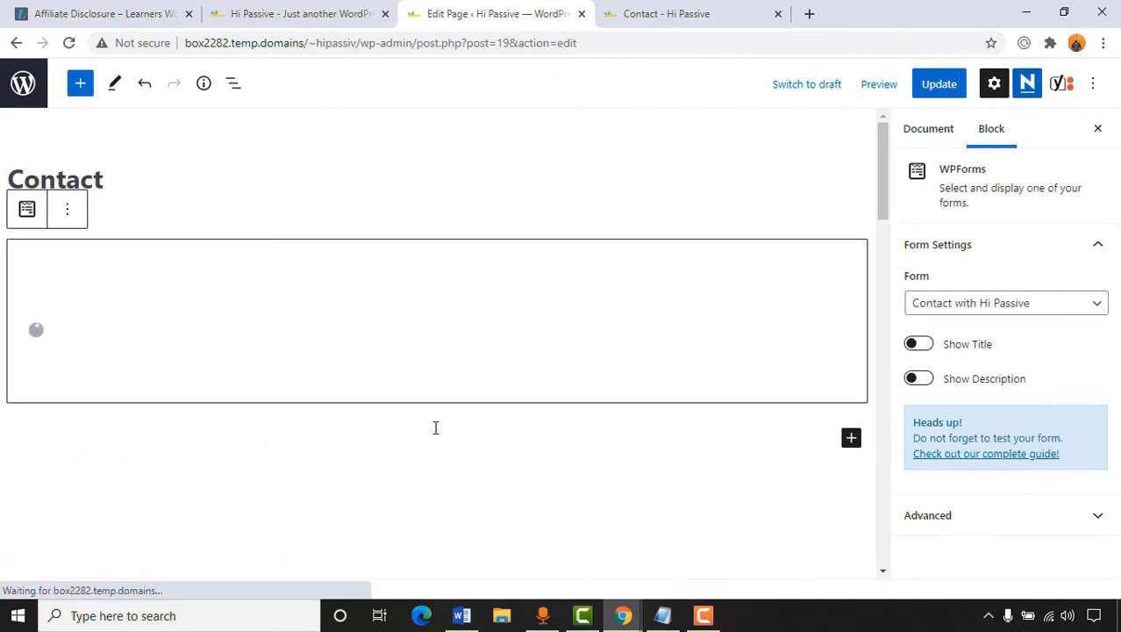
{"action": "left_click", "coordinate": [154, 188]}
{"action": "key", "text": "Return"}
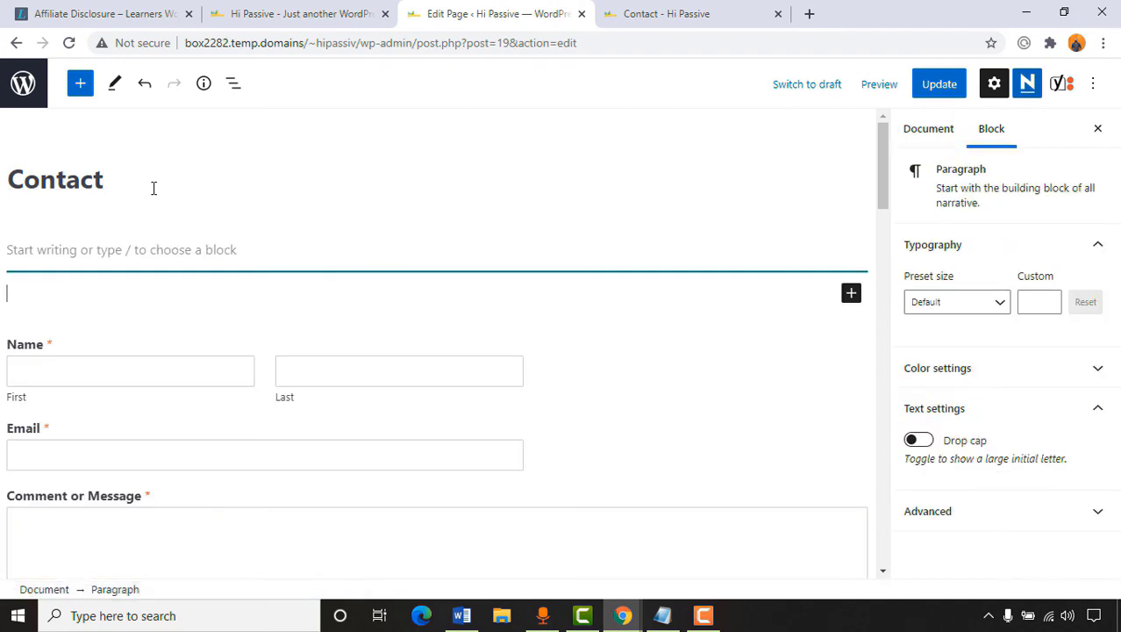
- Add the intro 'Send us a message, and we love hearing from our readers!', remove the empty block, and update
{"action": "type", "text": "Send us a me"}
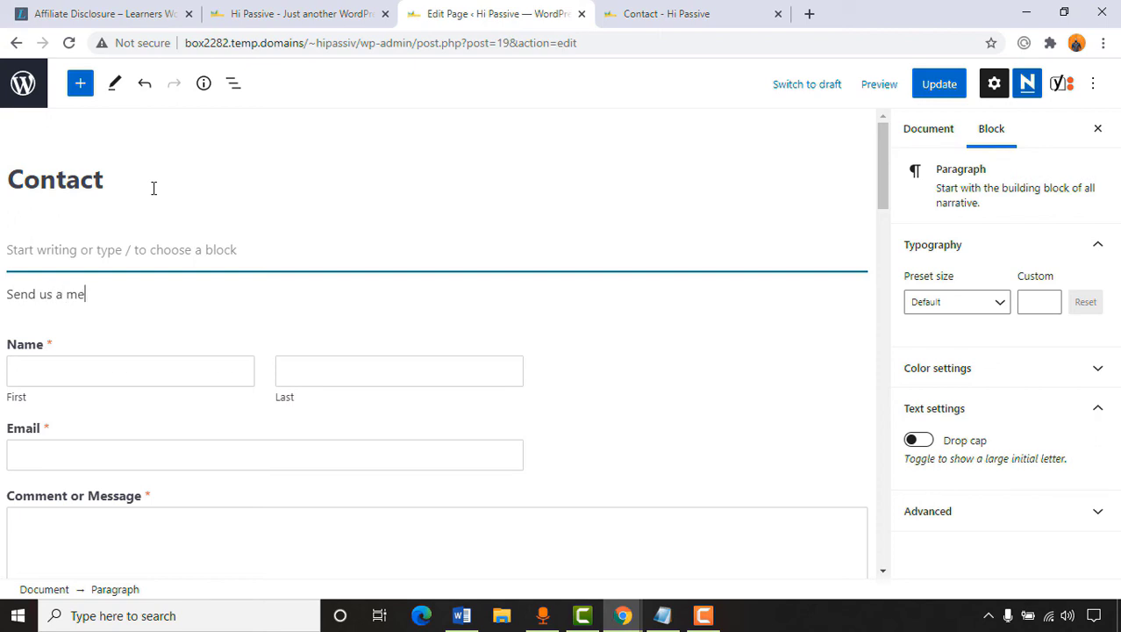
{"action": "type", "text": "ssage "}
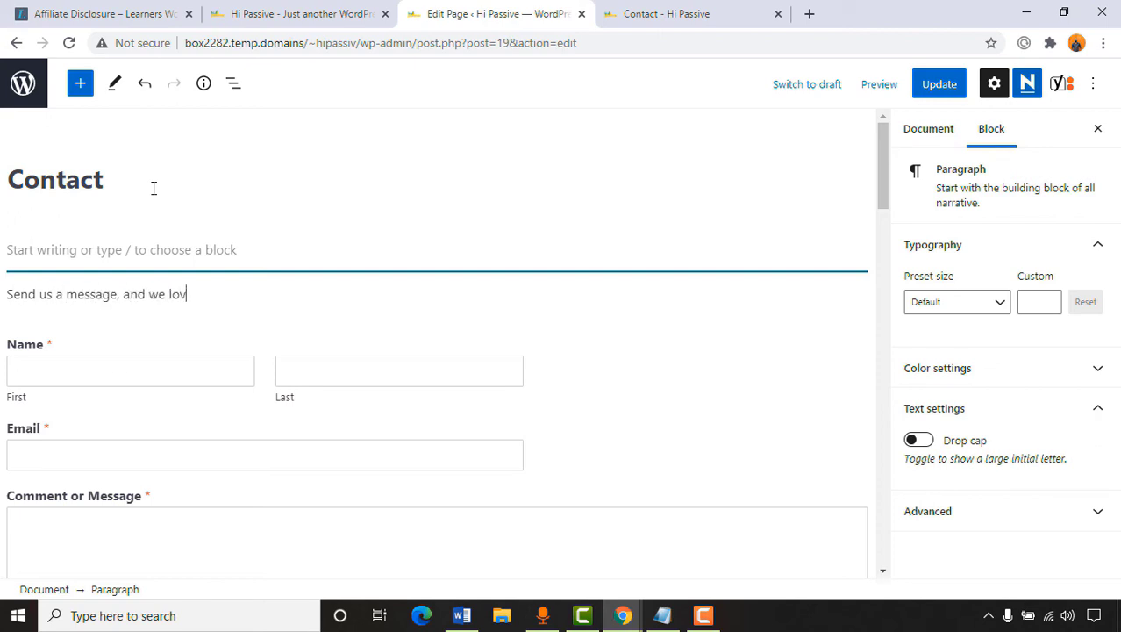
{"action": "type", "text": " and we love hearing from our readers!"}
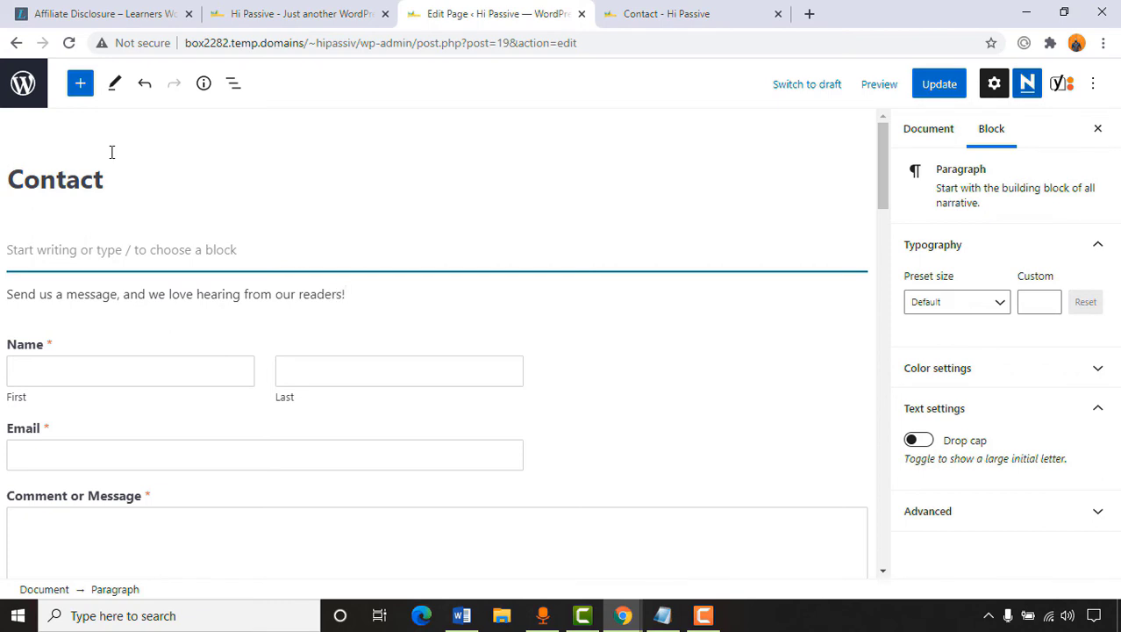
{"action": "left_click", "coordinate": [14, 278]}
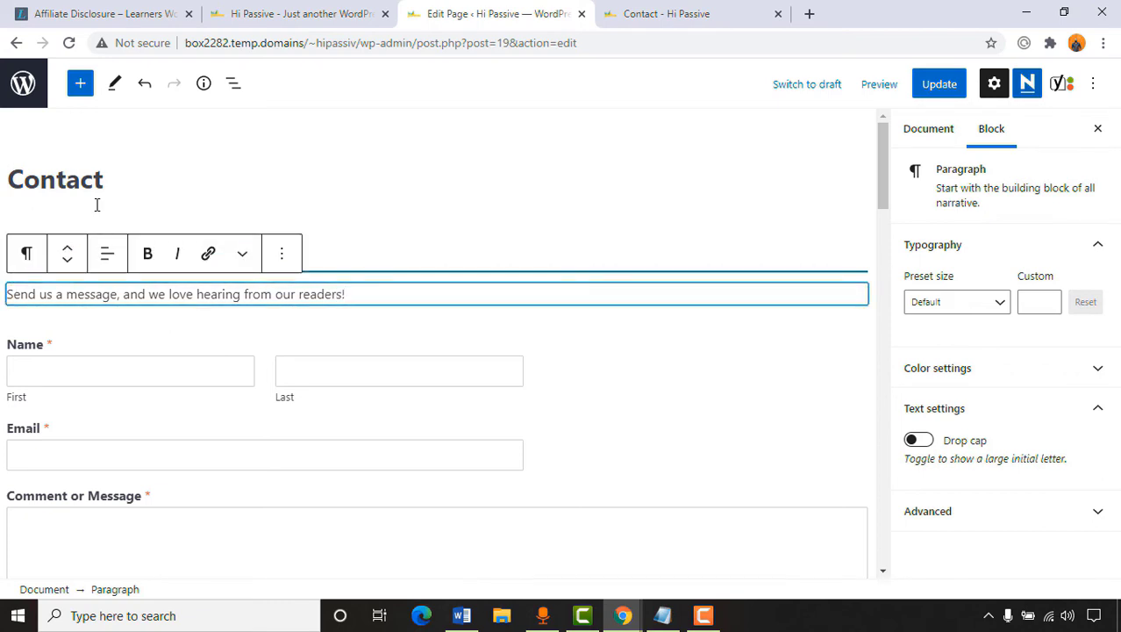
{"action": "left_click", "coordinate": [67, 234]}
{"action": "left_click", "coordinate": [59, 248]}
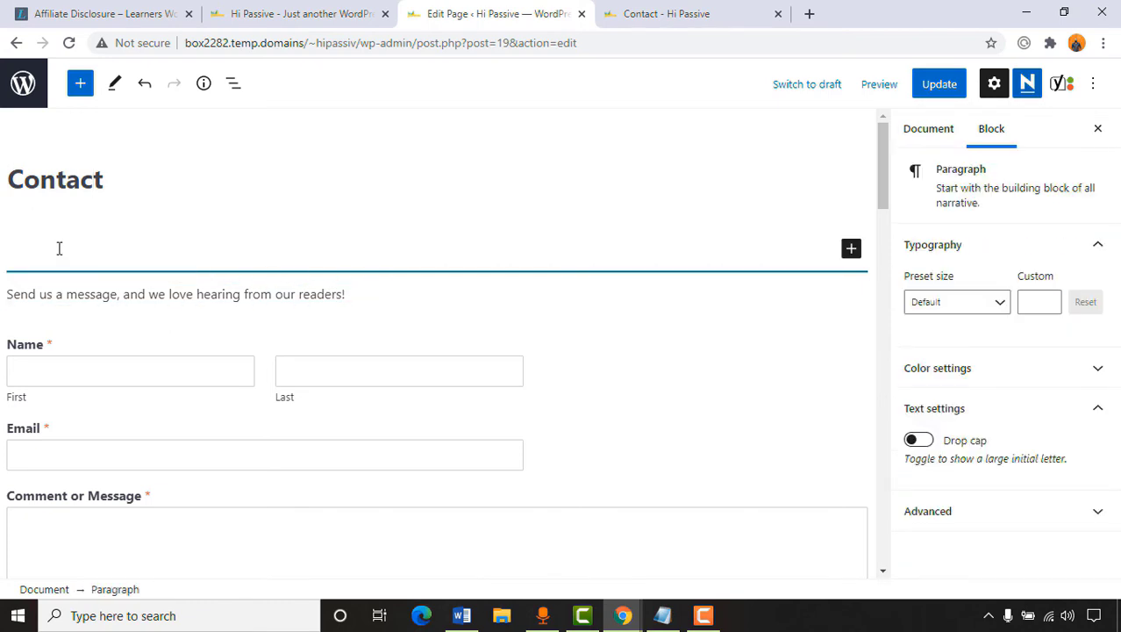
{"action": "key", "text": "Delete"}
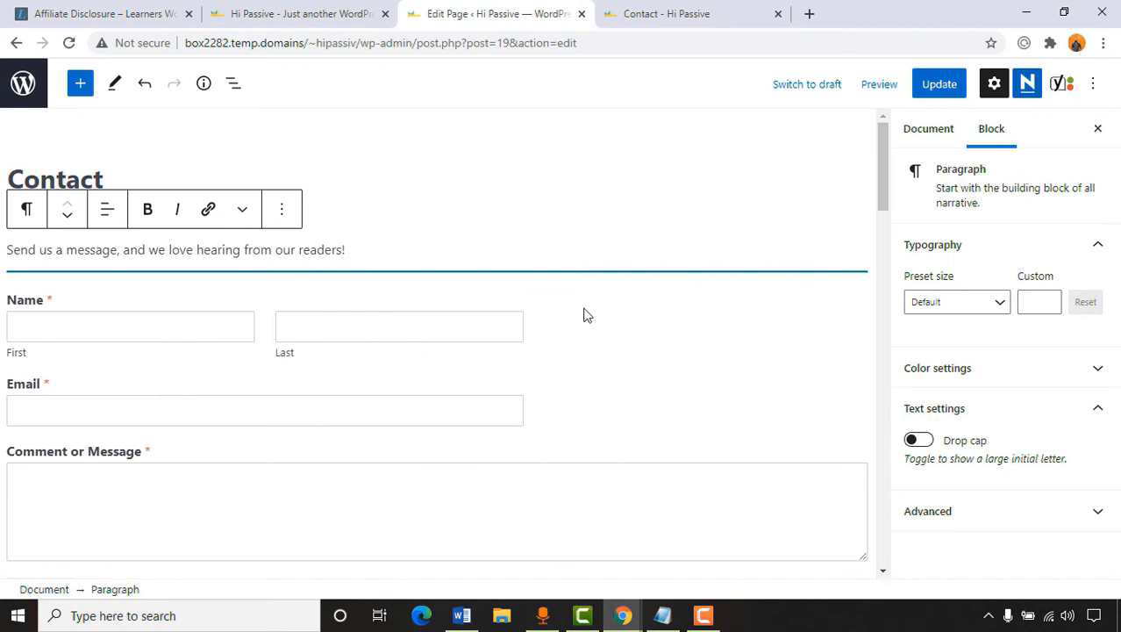
{"action": "left_click", "coordinate": [940, 84]}
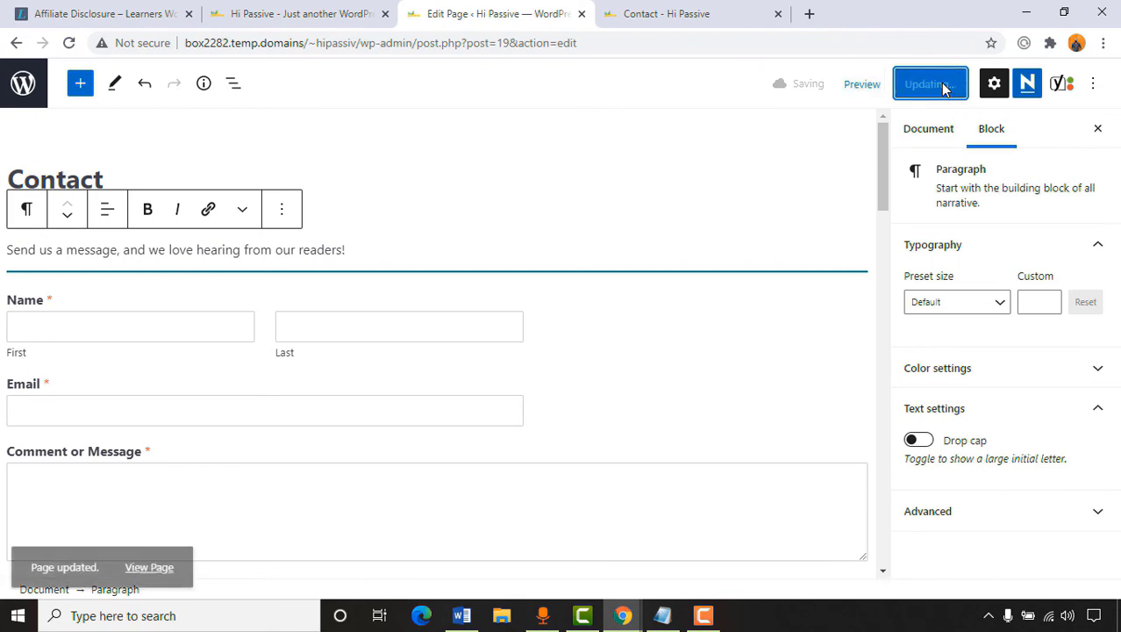
{"action": "left_click", "coordinate": [626, 11]}
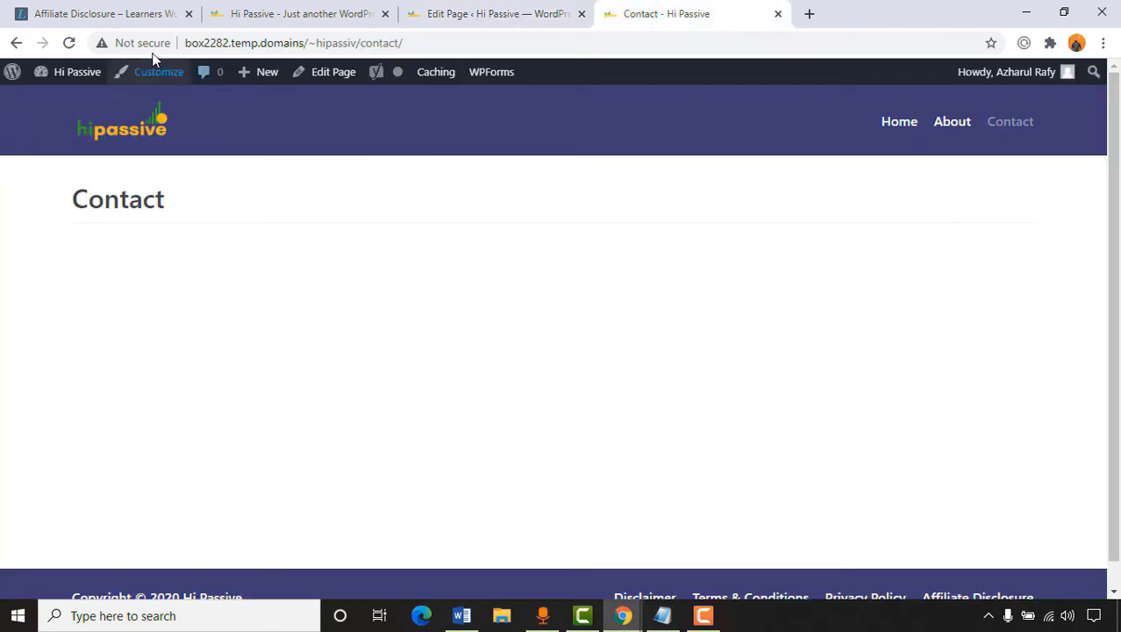
- Reload the live Contact page and test the first name, last name and Comment or Message fields
{"action": "left_click", "coordinate": [69, 44]}
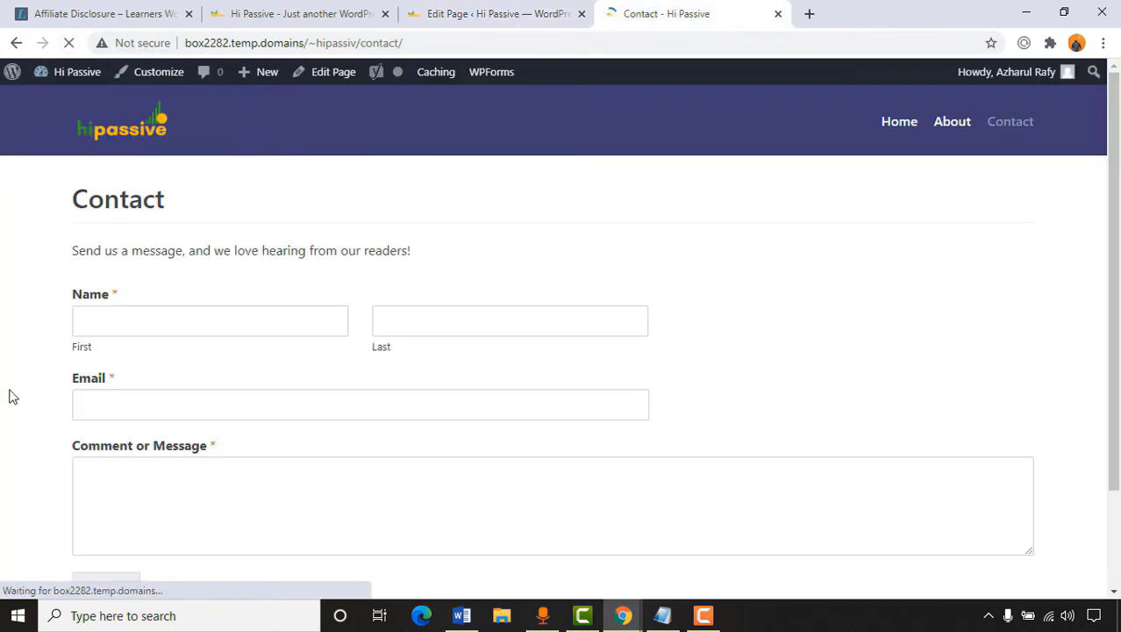
{"action": "scroll", "coordinate": [82, 375], "scroll_direction": "down", "scroll_amount": 2}
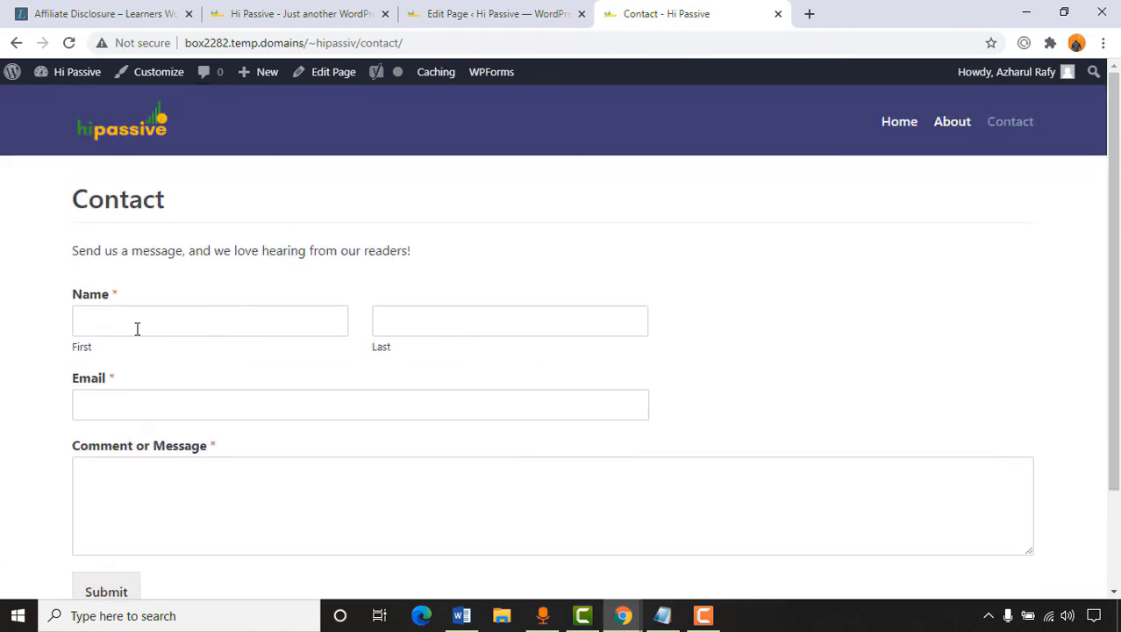
{"action": "scroll", "coordinate": [440, 357], "scroll_direction": "down", "scroll_amount": 3}
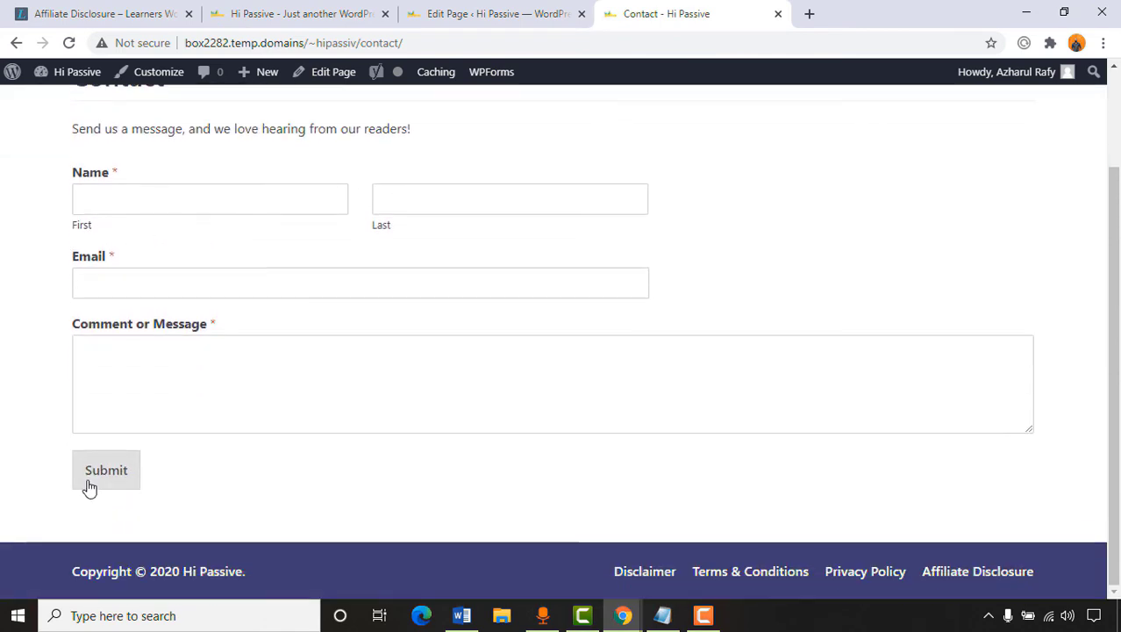
{"action": "scroll", "coordinate": [601, 450], "scroll_direction": "up", "scroll_amount": 3}
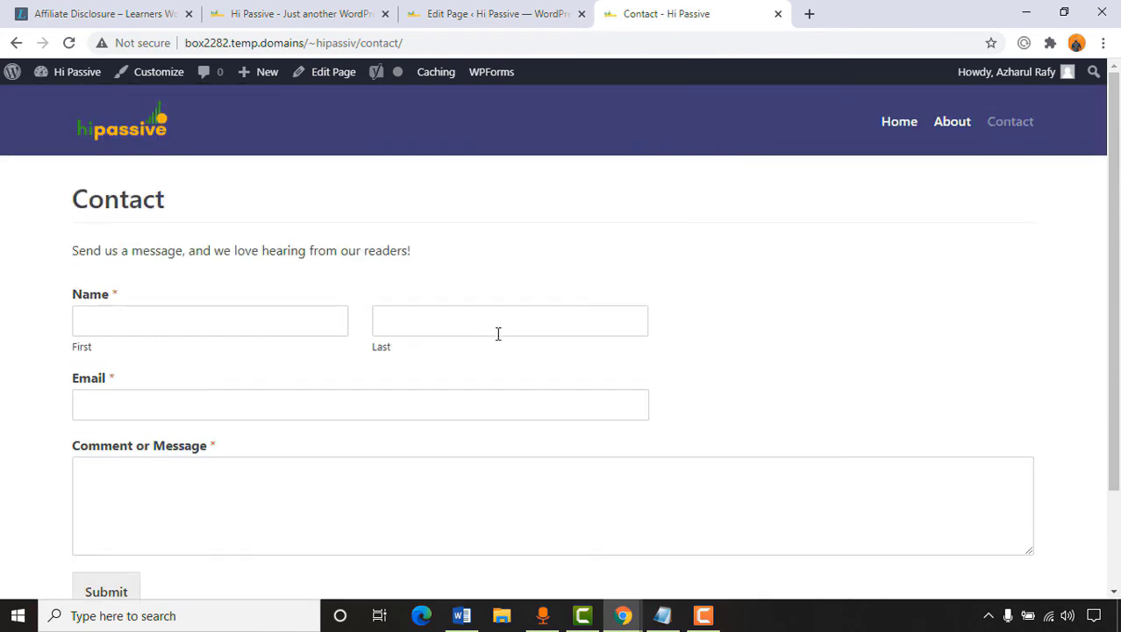
{"action": "left_click", "coordinate": [99, 328]}
{"action": "left_click", "coordinate": [445, 321]}
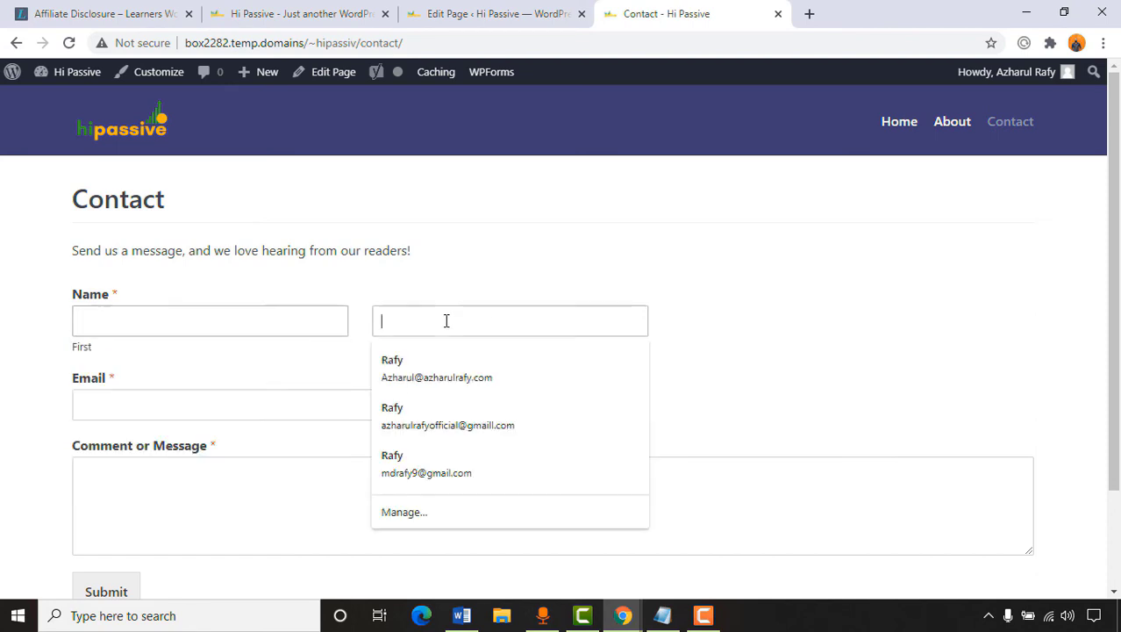
{"action": "left_click", "coordinate": [132, 502]}
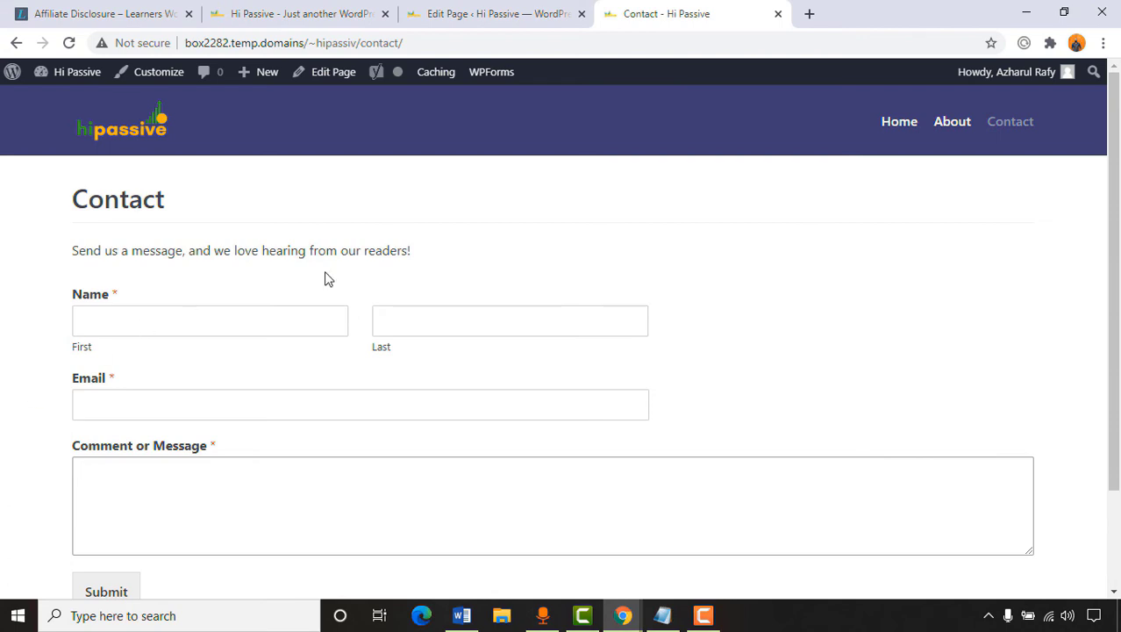
- Bring up the installed plugins list in the site admin
{"action": "key", "text": "ctrl+shift+Tab"}
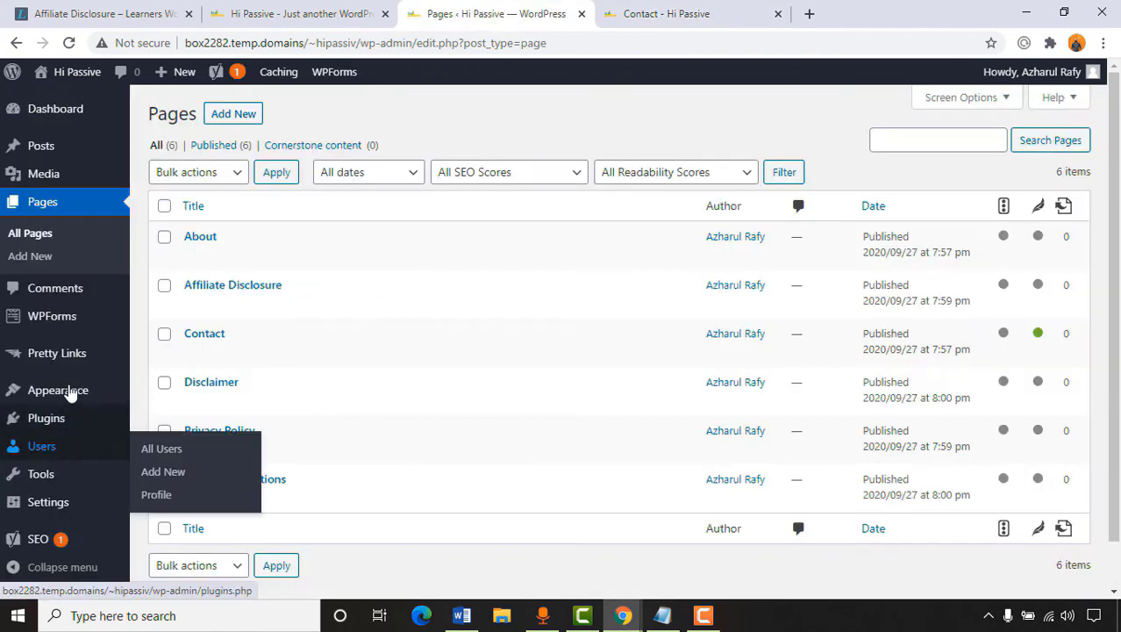
{"action": "mouse_move", "coordinate": [70, 423]}
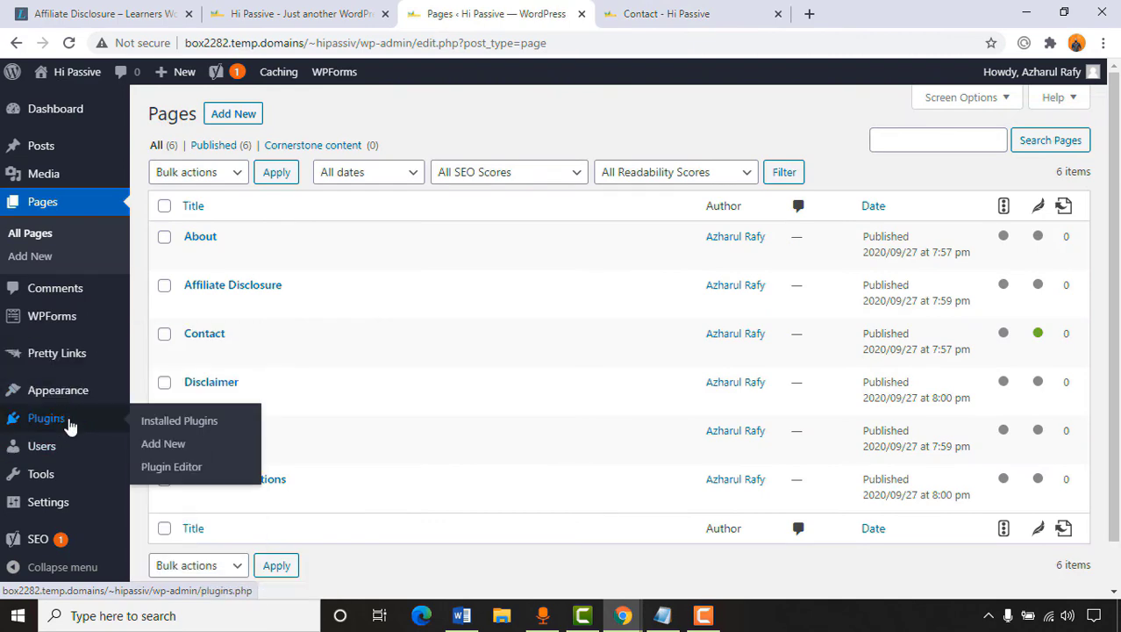
{"action": "left_click", "coordinate": [175, 428]}
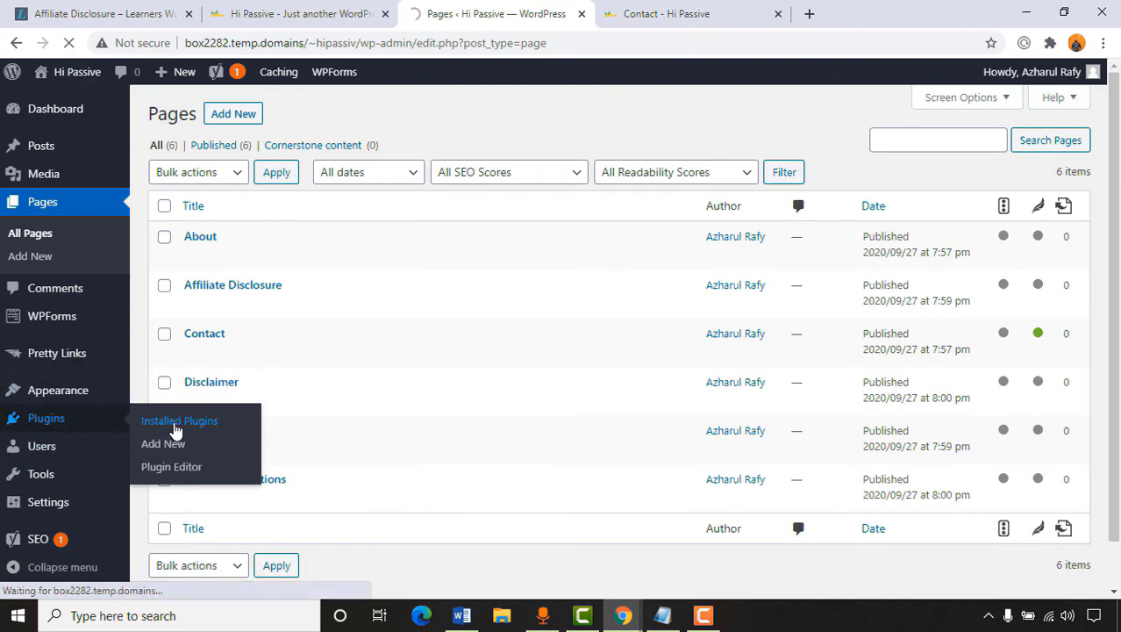
{"action": "scroll", "coordinate": [173, 428], "scroll_direction": "down", "scroll_amount": 1}
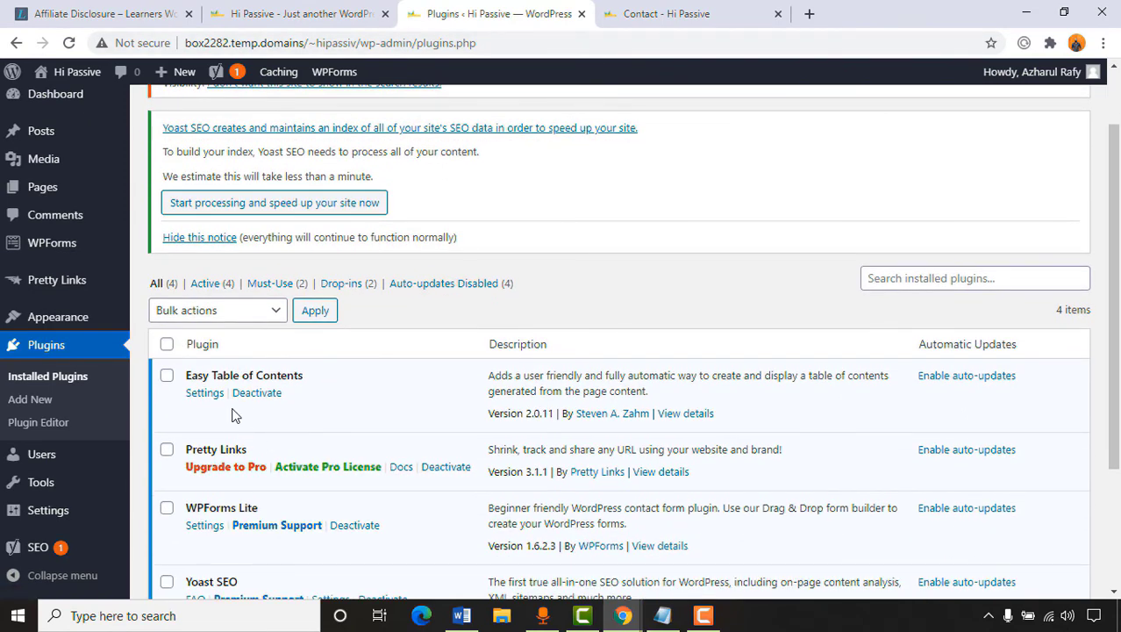
- From the home page, review the Affiliate Marketing Niche for Beginners? post, then return to plugins
{"action": "left_click", "coordinate": [719, 7]}
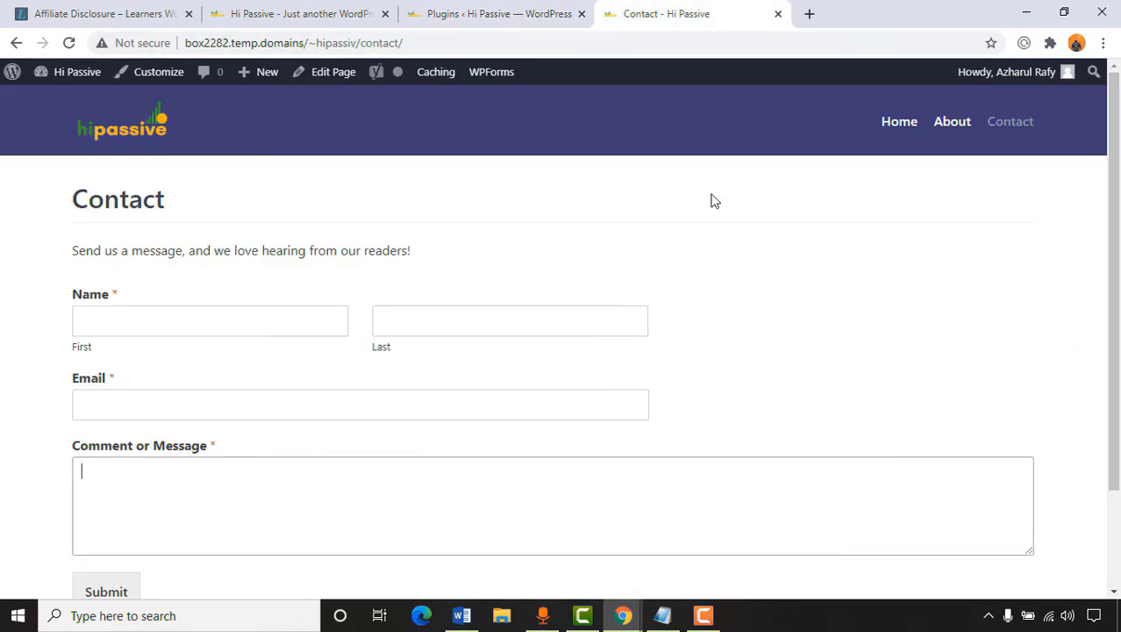
{"action": "left_click", "coordinate": [904, 128]}
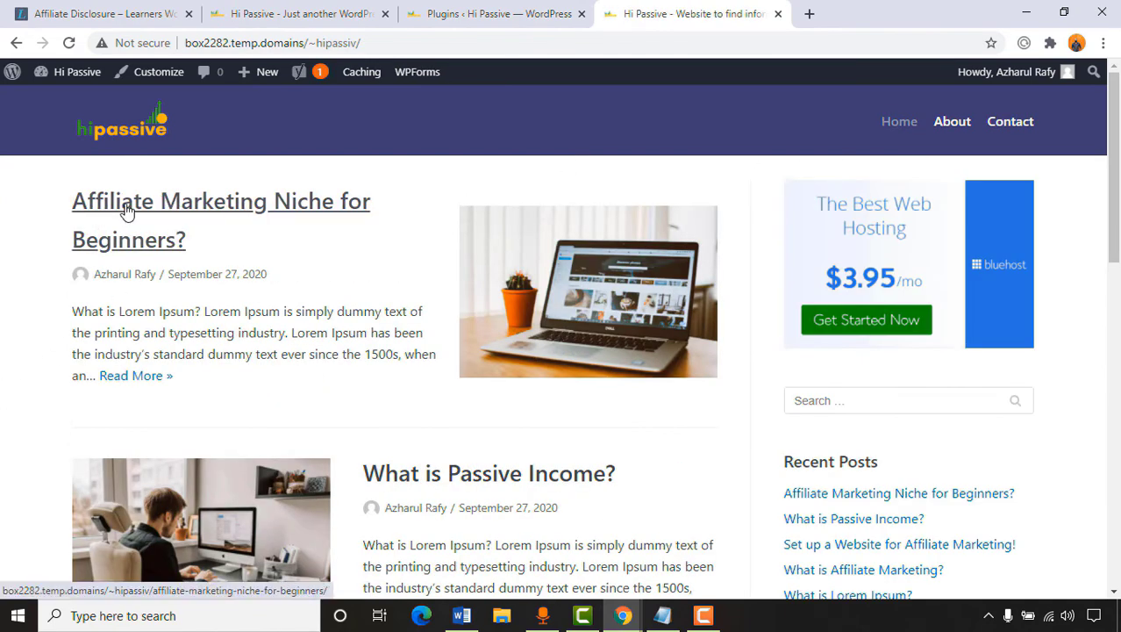
{"action": "left_click", "coordinate": [118, 216]}
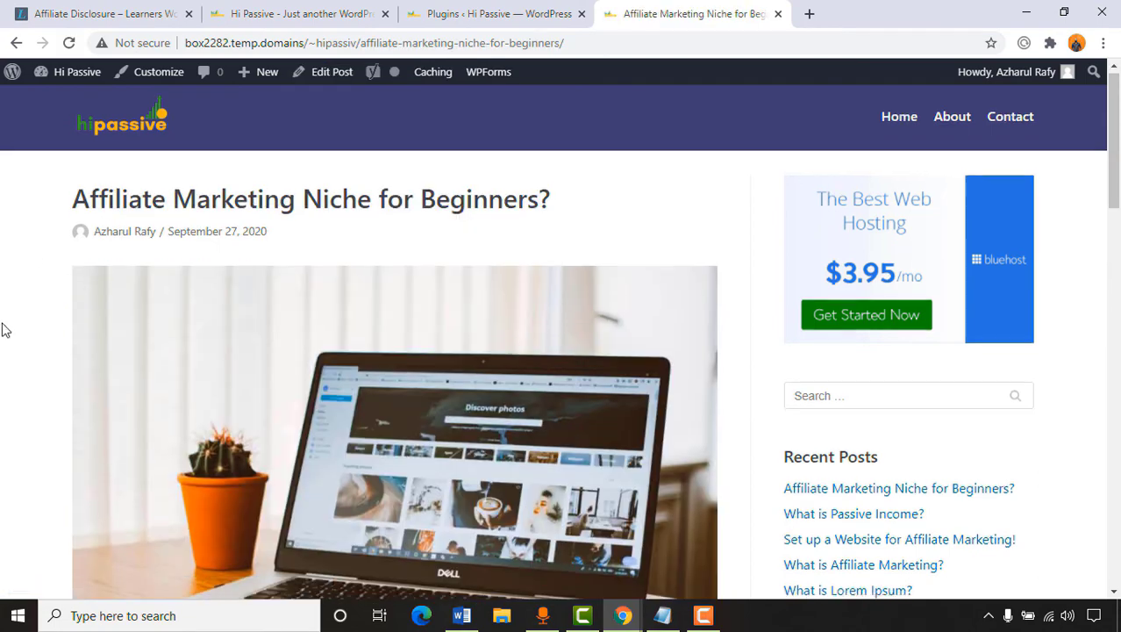
{"action": "scroll", "coordinate": [6, 329], "scroll_direction": "down", "scroll_amount": 6}
{"action": "scroll", "coordinate": [250, 424], "scroll_direction": "up", "scroll_amount": 1}
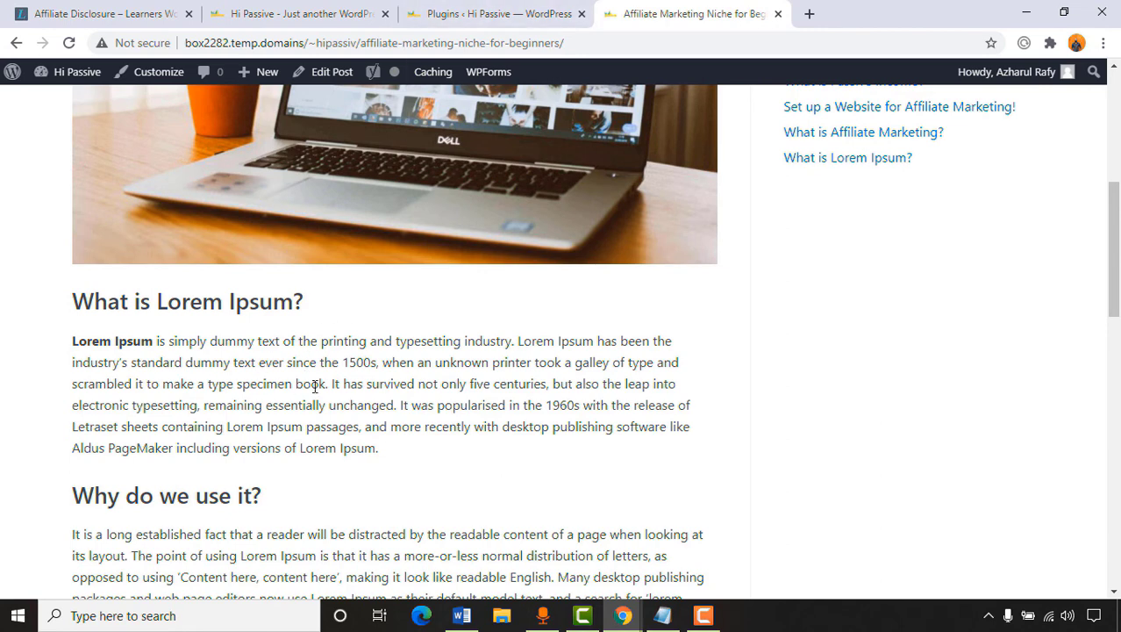
{"action": "left_click", "coordinate": [544, 8]}
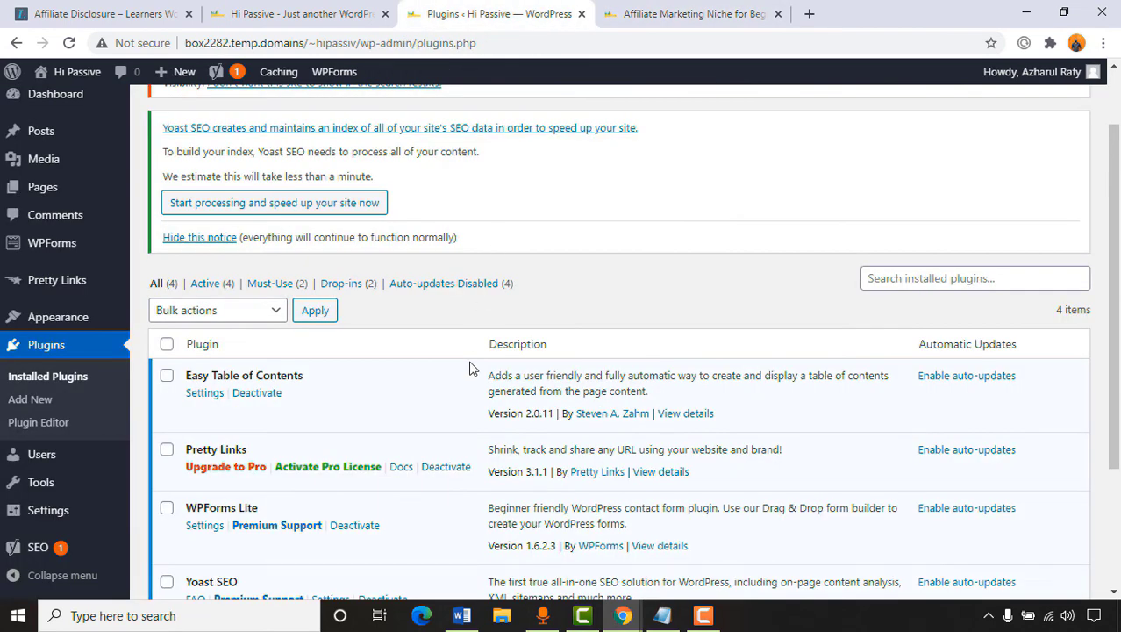
- In Easy Table of Contents settings, enable support and auto-insert for Posts
{"action": "left_click", "coordinate": [205, 393]}
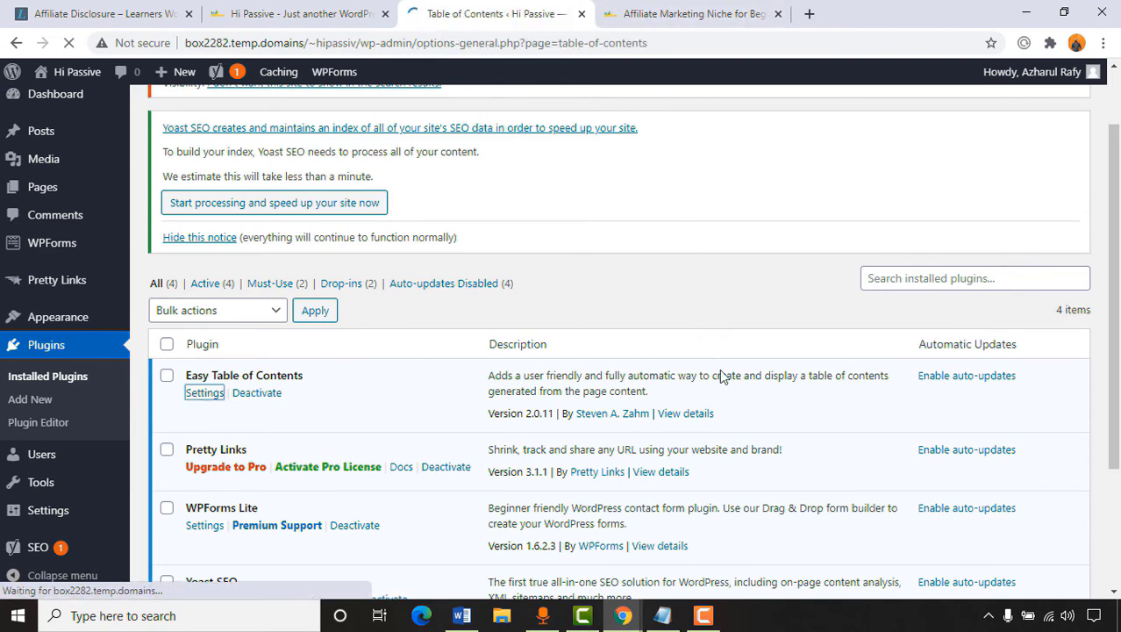
{"action": "left_click", "coordinate": [693, 14]}
{"action": "left_click", "coordinate": [491, 14]}
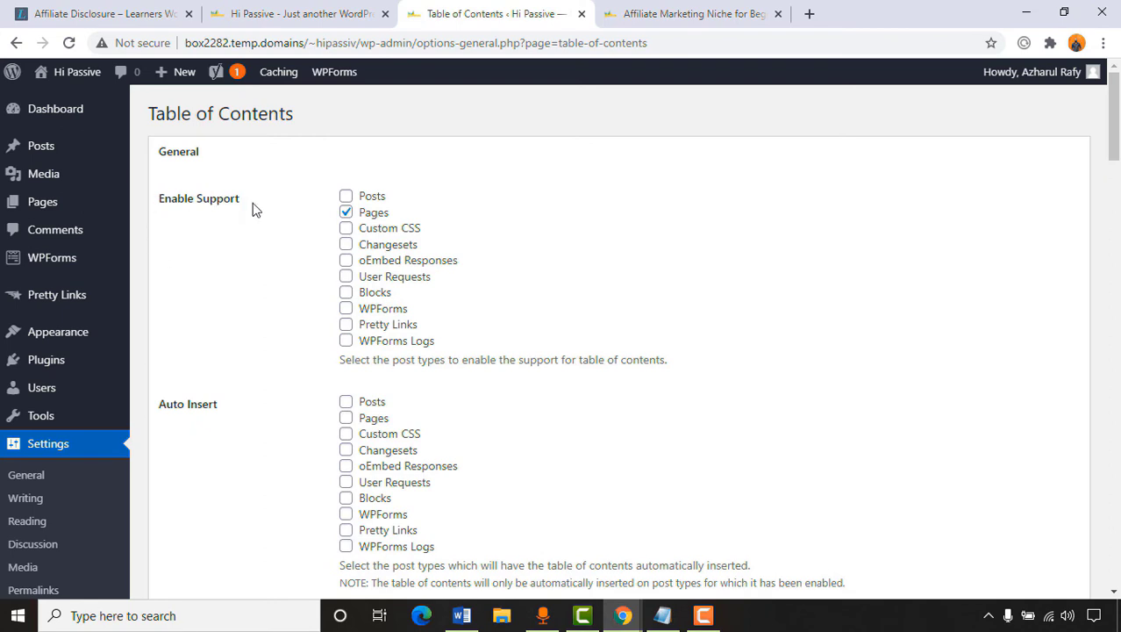
{"action": "left_click", "coordinate": [372, 196]}
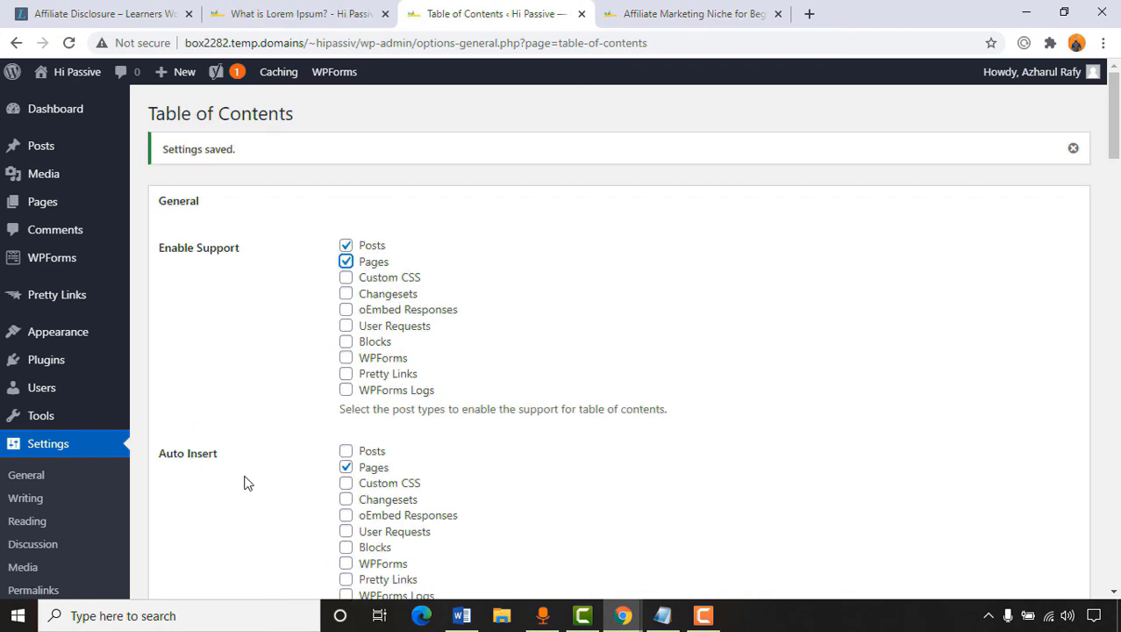
{"action": "scroll", "coordinate": [245, 474], "scroll_direction": "down", "scroll_amount": 2}
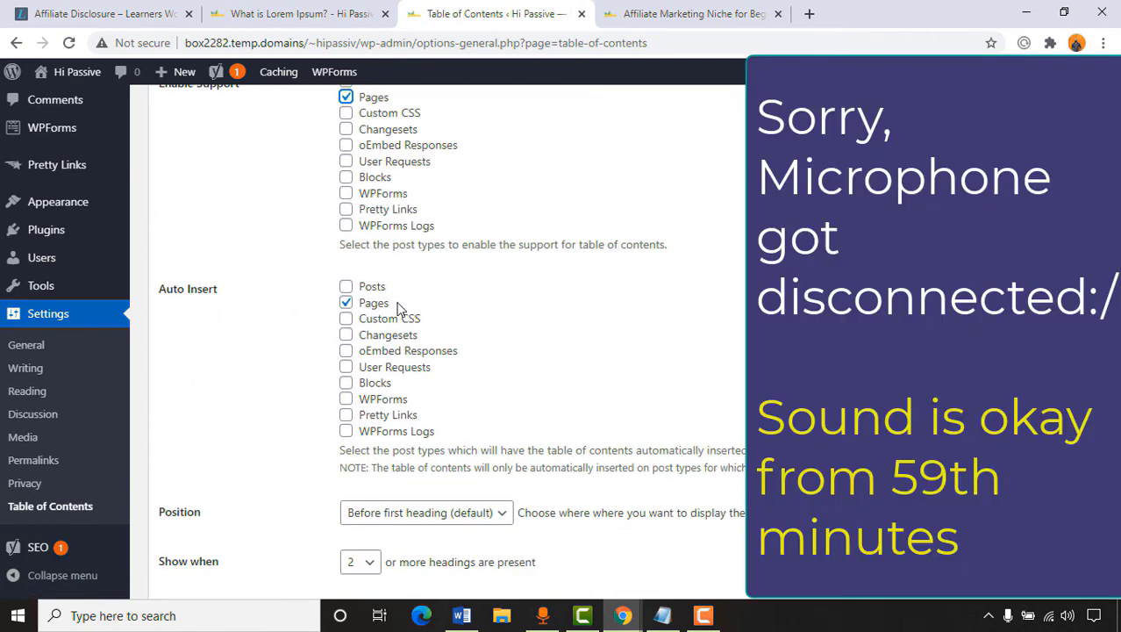
{"action": "left_click", "coordinate": [369, 288]}
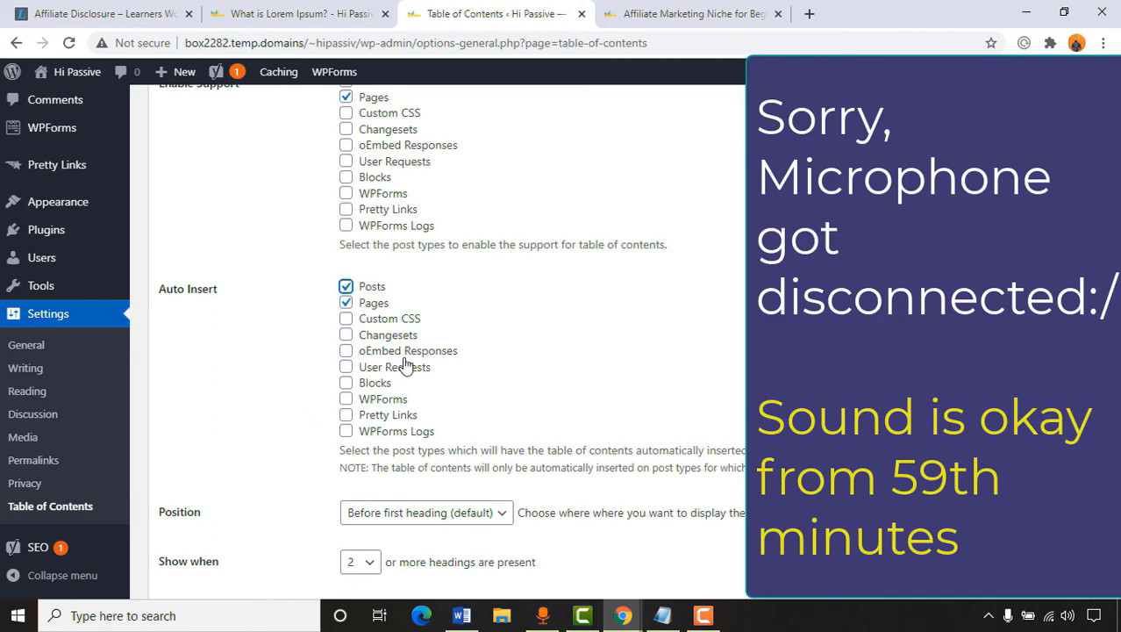
{"action": "scroll", "coordinate": [588, 341], "scroll_direction": "down", "scroll_amount": 4}
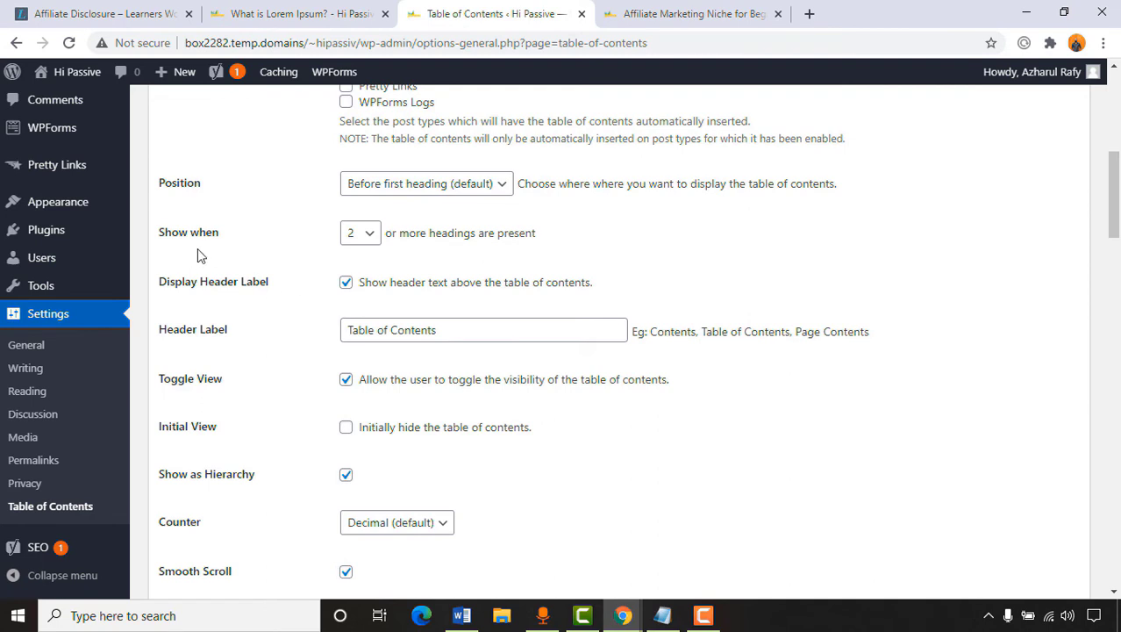
- Show the table of contents from 1 heading, keeping the Decimal counter style
{"action": "left_click", "coordinate": [369, 234]}
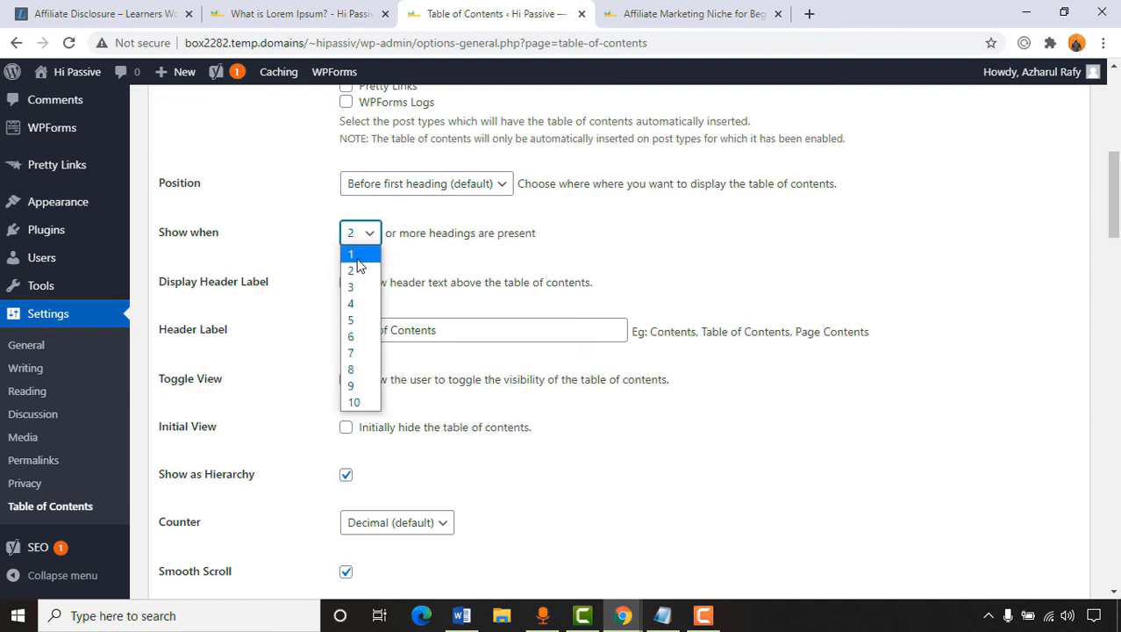
{"action": "left_click", "coordinate": [355, 256]}
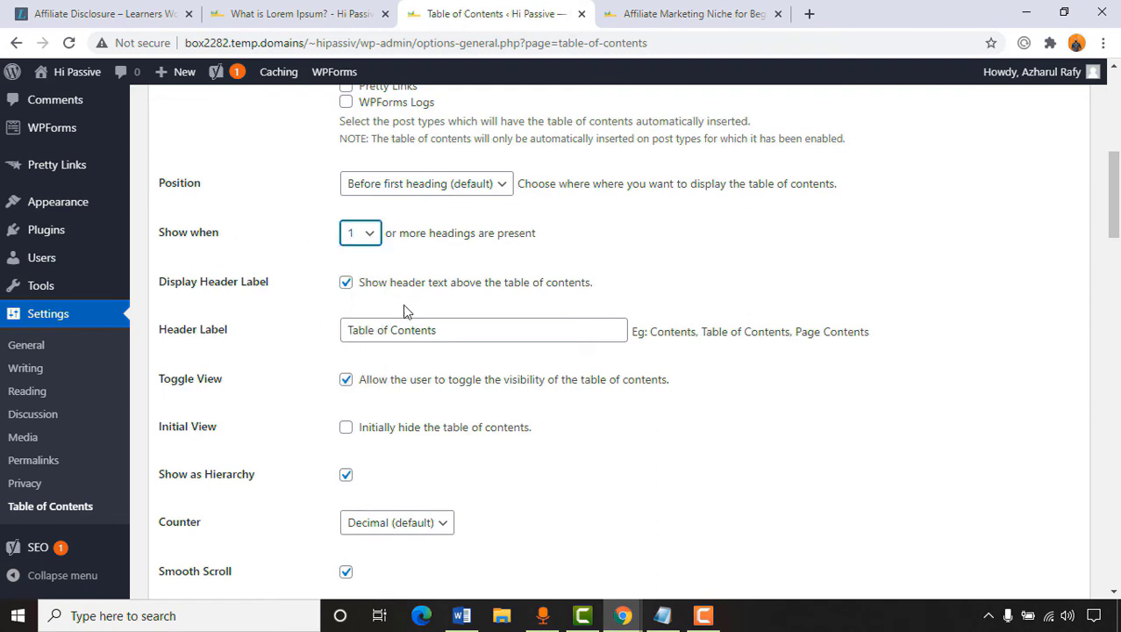
{"action": "scroll", "coordinate": [533, 351], "scroll_direction": "down", "scroll_amount": 3}
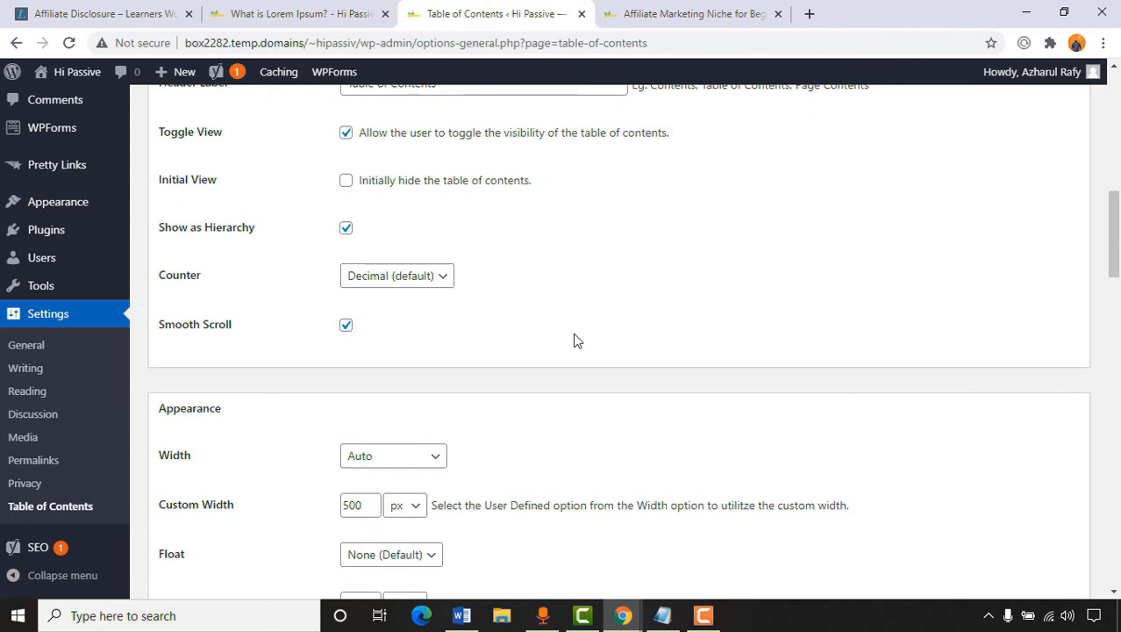
{"action": "left_click", "coordinate": [418, 279]}
{"action": "left_click", "coordinate": [418, 296]}
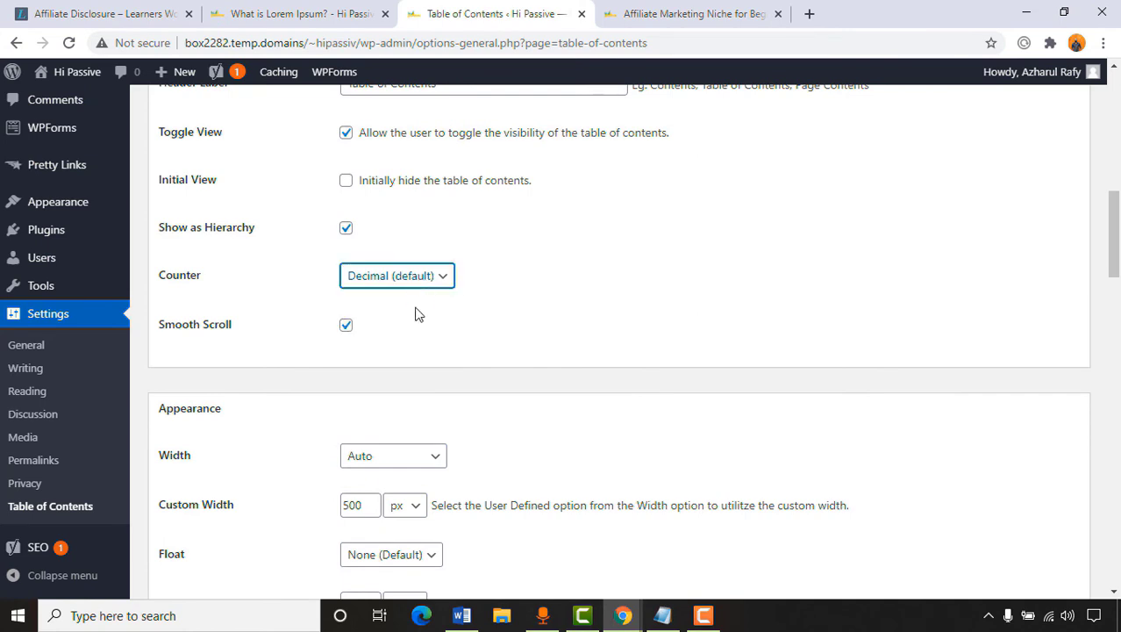
{"action": "scroll", "coordinate": [634, 468], "scroll_direction": "down", "scroll_amount": 2}
{"action": "scroll", "coordinate": [504, 296], "scroll_direction": "down", "scroll_amount": 1}
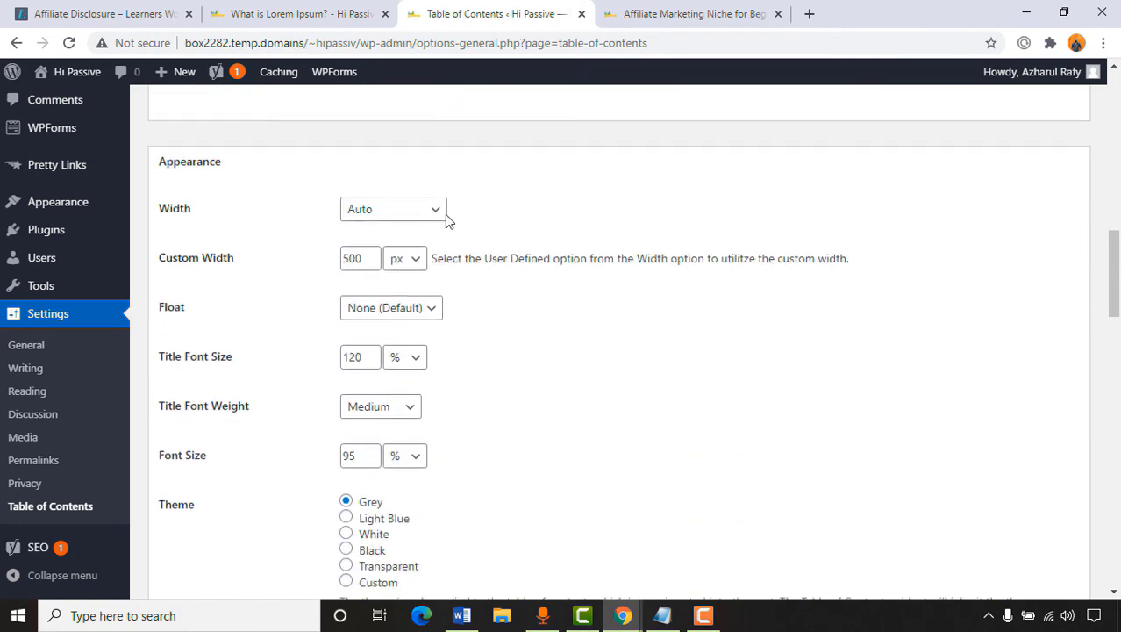
- Set the table of contents width to 33% and float it left
{"action": "left_click", "coordinate": [435, 212]}
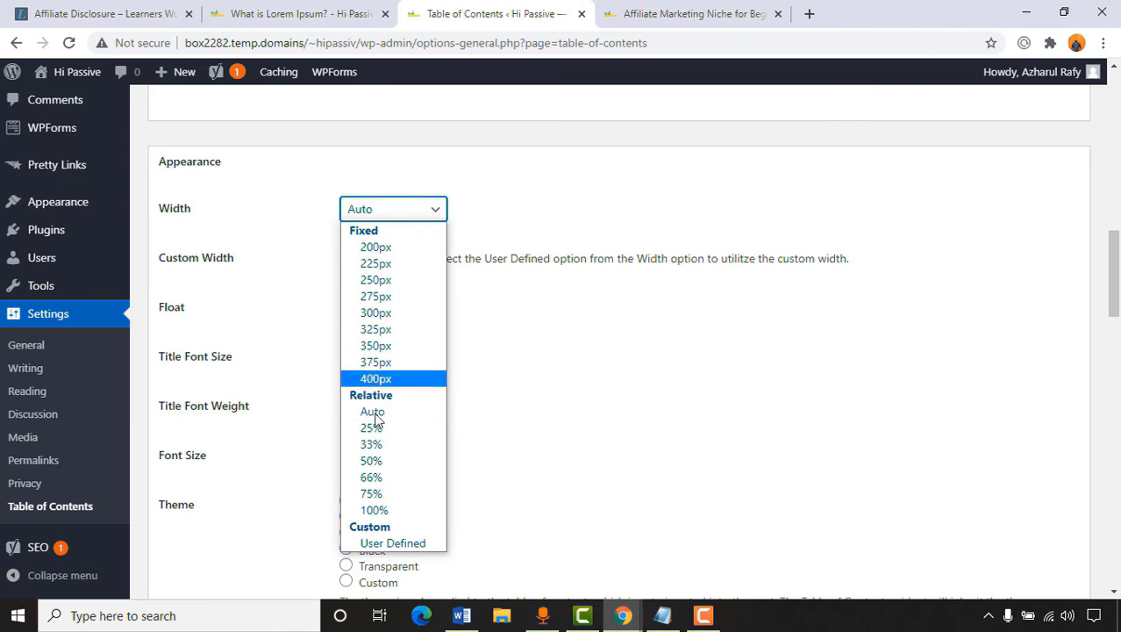
{"action": "left_click", "coordinate": [371, 444]}
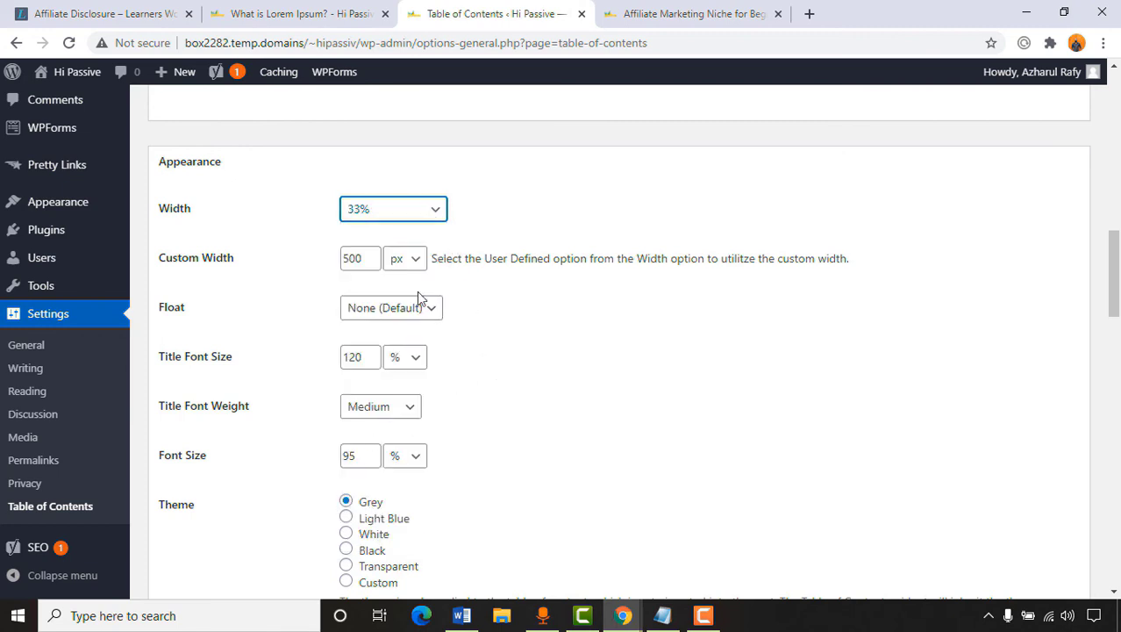
{"action": "scroll", "coordinate": [664, 327], "scroll_direction": "down", "scroll_amount": 2}
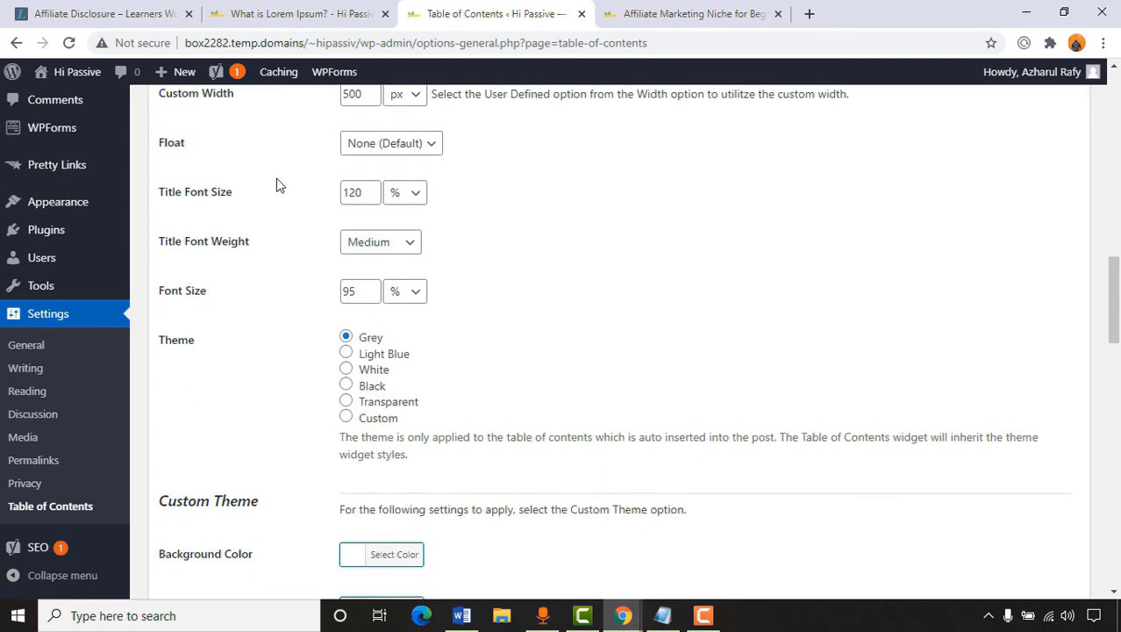
{"action": "left_click", "coordinate": [402, 147]}
{"action": "left_click", "coordinate": [394, 162]}
{"action": "left_click", "coordinate": [392, 145]}
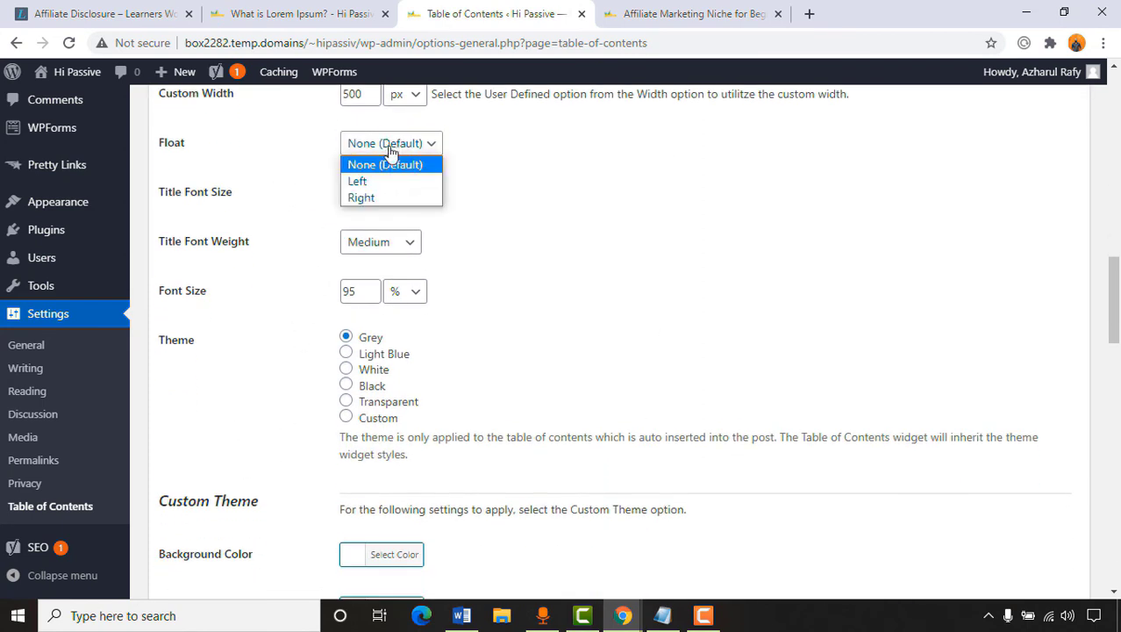
{"action": "left_click", "coordinate": [361, 179]}
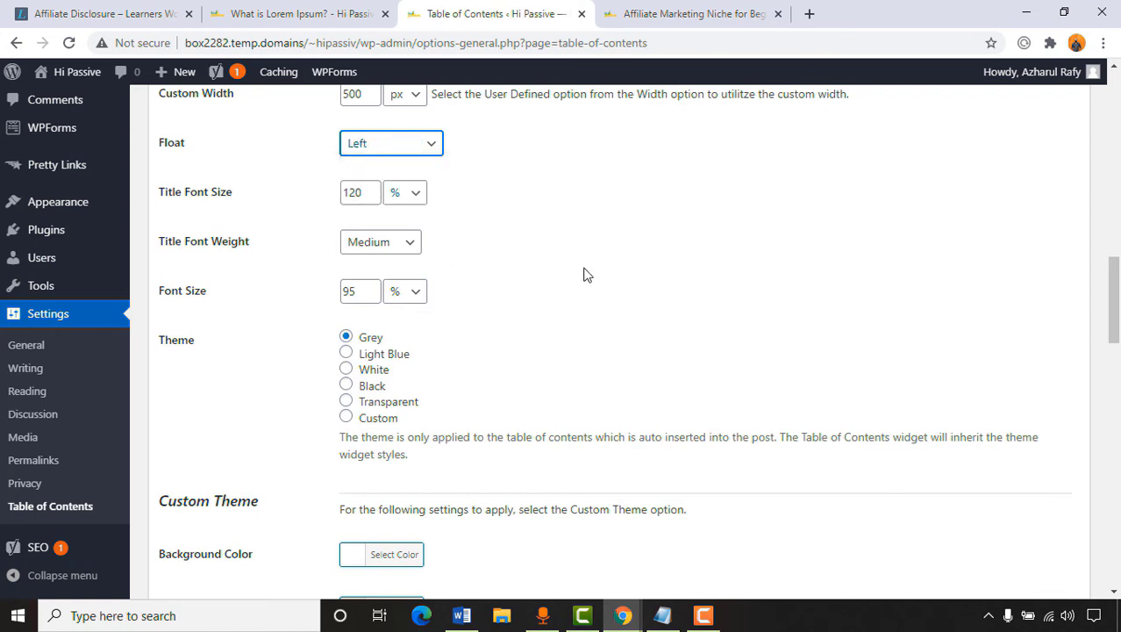
- Save the Easy Table of Contents settings
{"action": "scroll", "coordinate": [533, 446], "scroll_direction": "down", "scroll_amount": 1}
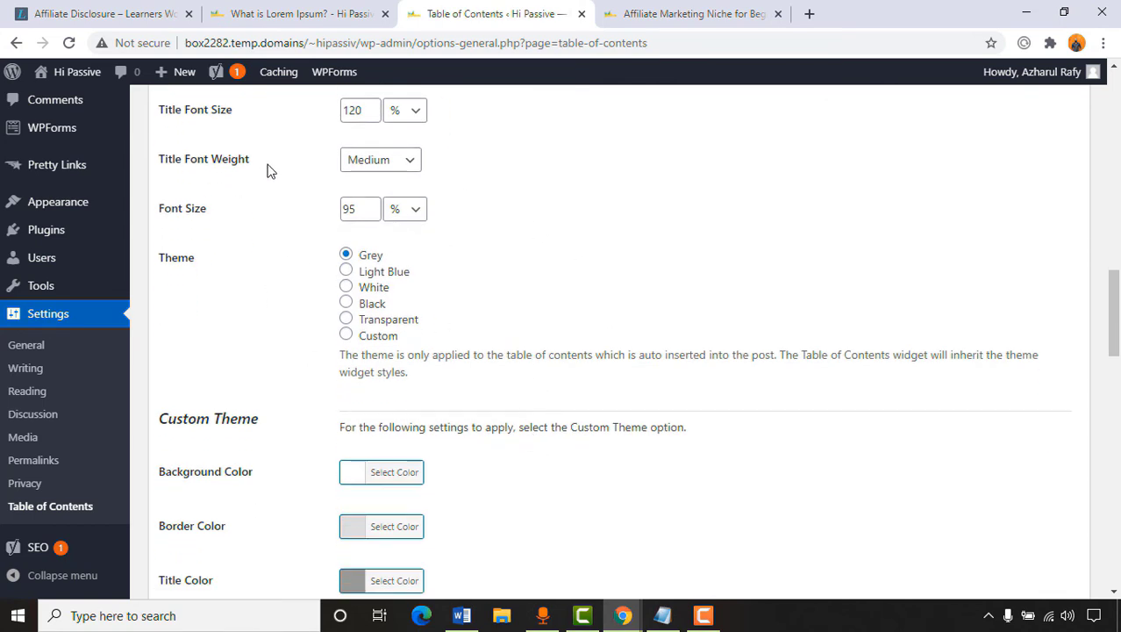
{"action": "scroll", "coordinate": [600, 418], "scroll_direction": "down", "scroll_amount": 7}
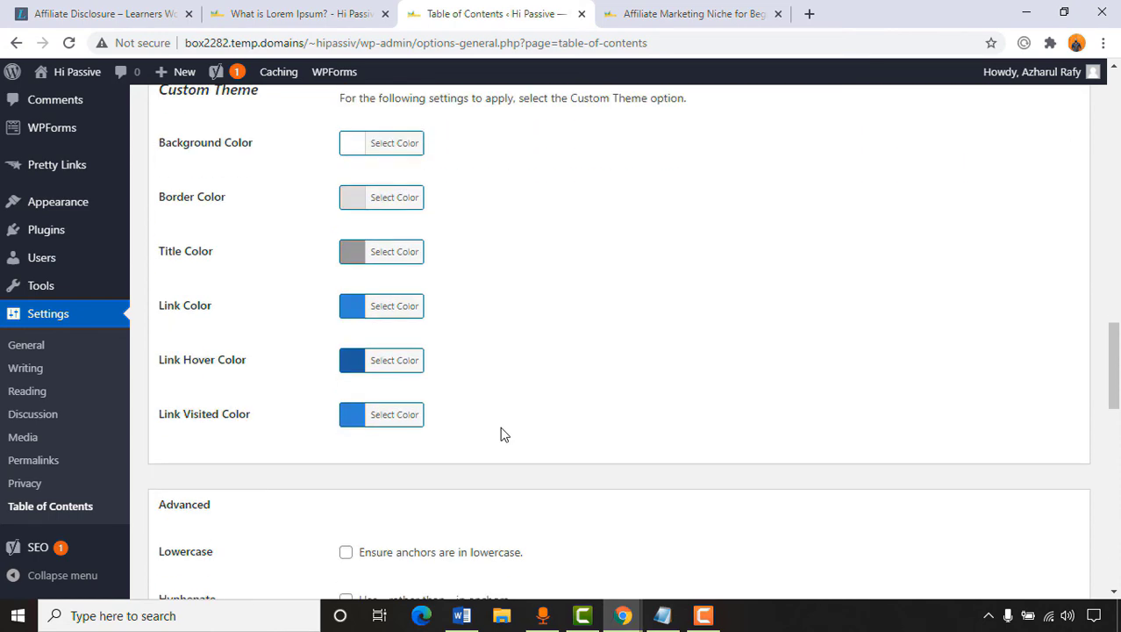
{"action": "scroll", "coordinate": [511, 328], "scroll_direction": "down", "scroll_amount": 3}
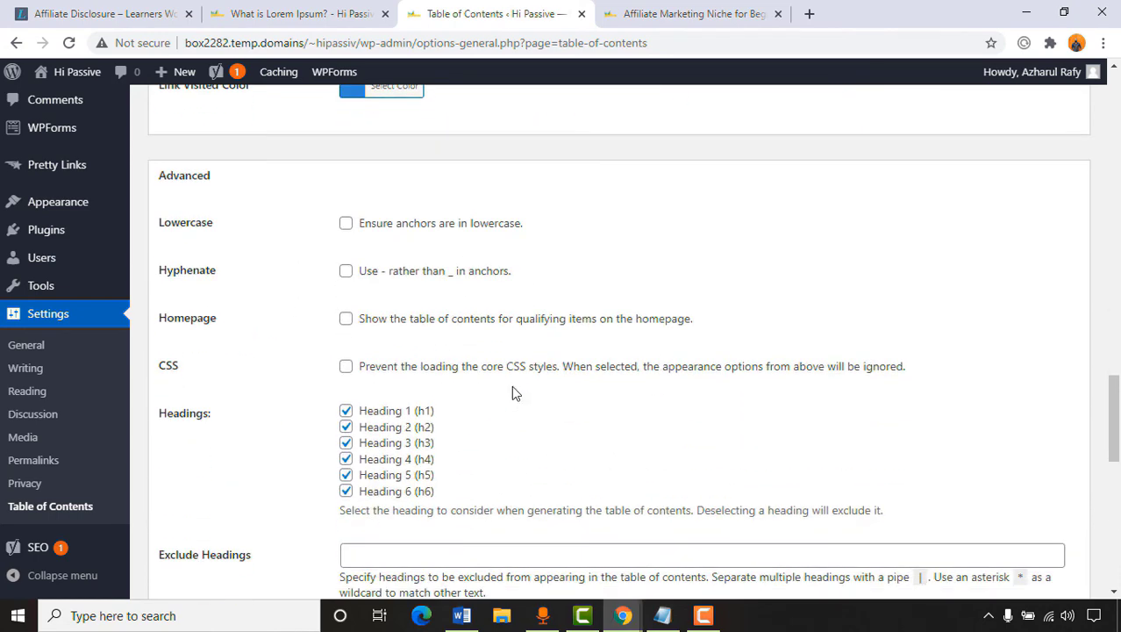
{"action": "scroll", "coordinate": [351, 369], "scroll_direction": "down", "scroll_amount": 2}
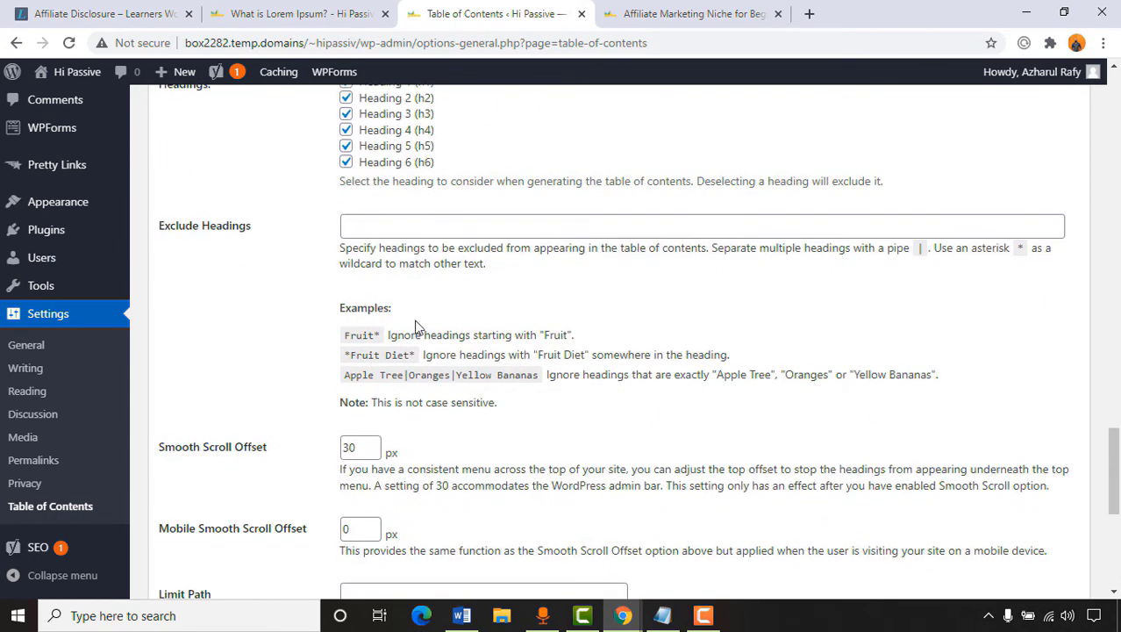
{"action": "scroll", "coordinate": [272, 497], "scroll_direction": "down", "scroll_amount": 2}
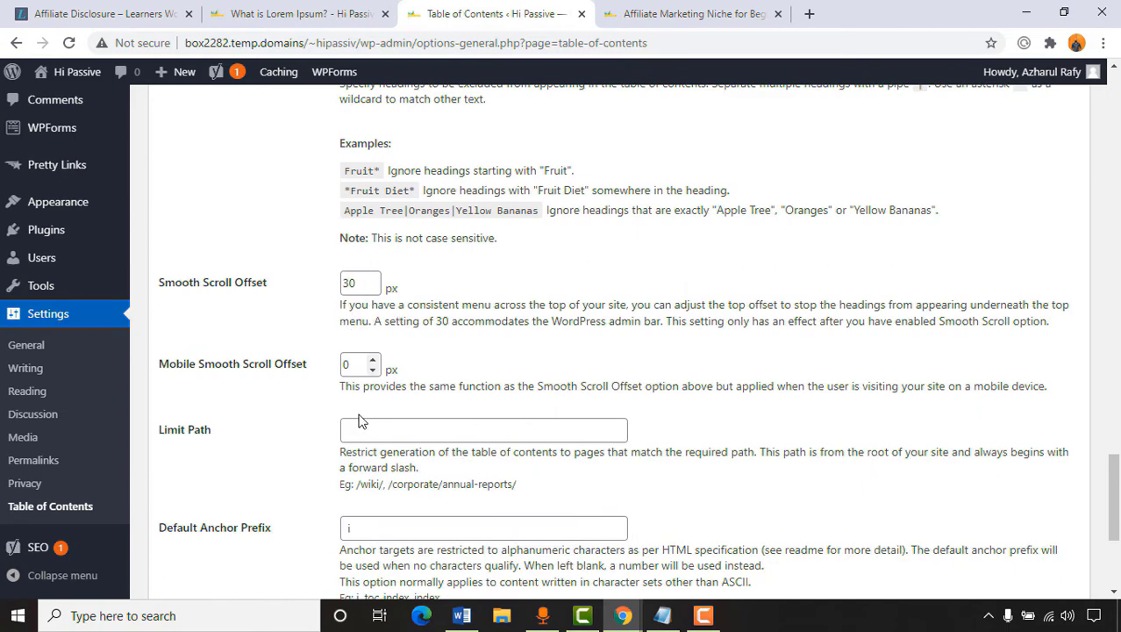
{"action": "scroll", "coordinate": [218, 451], "scroll_direction": "down", "scroll_amount": 2}
{"action": "scroll", "coordinate": [356, 454], "scroll_direction": "down", "scroll_amount": 2}
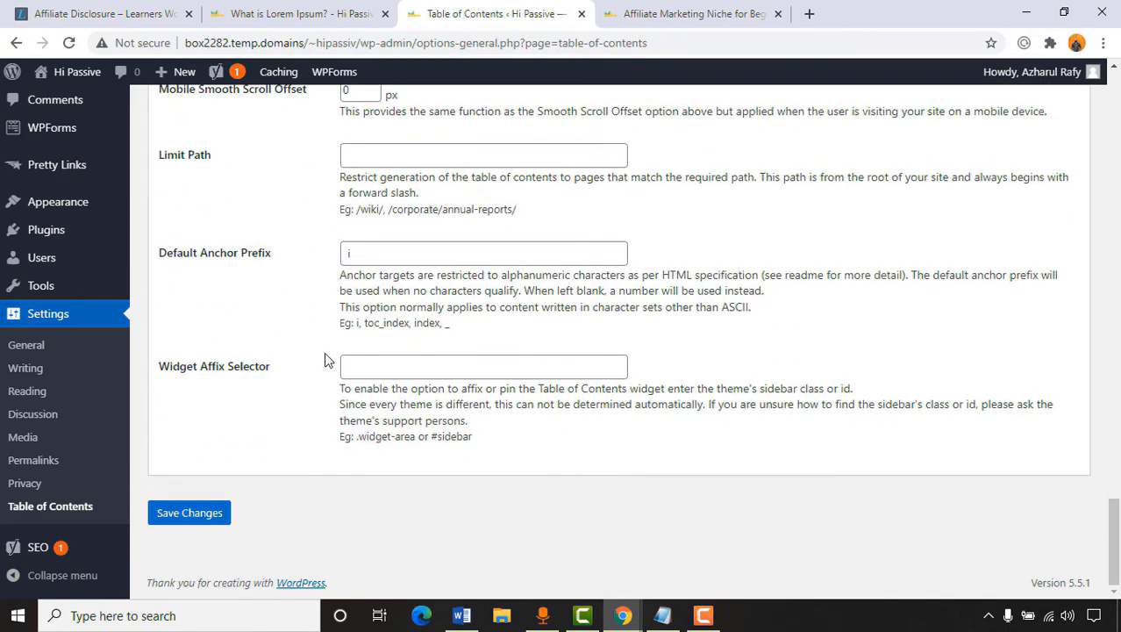
{"action": "left_click", "coordinate": [224, 515]}
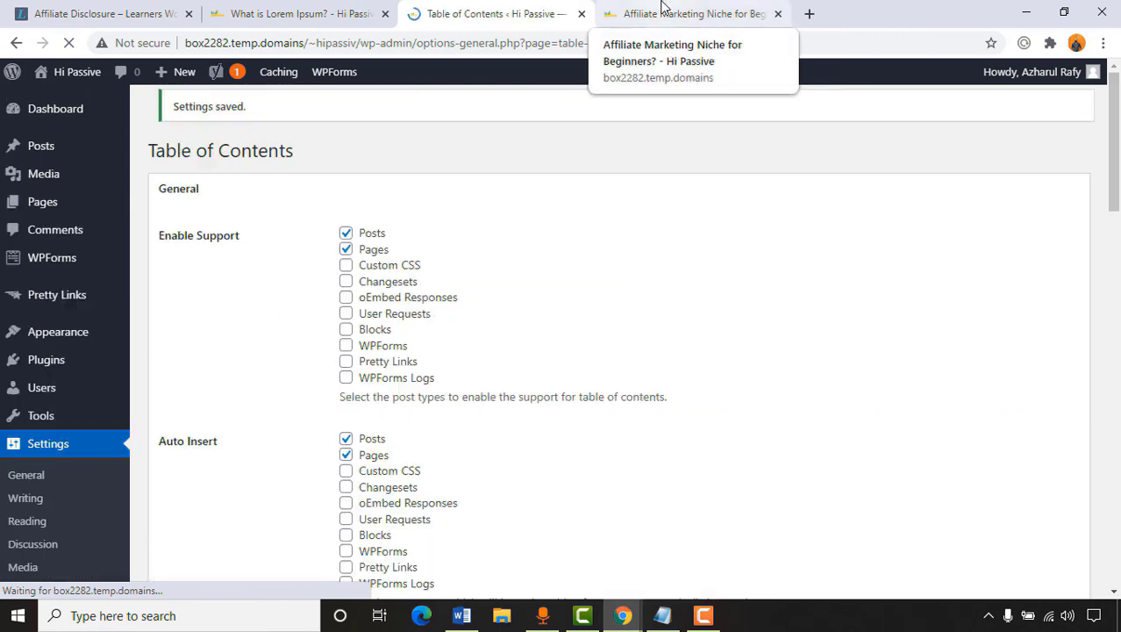
{"action": "left_click", "coordinate": [666, 12]}
{"action": "scroll", "coordinate": [69, 98], "scroll_direction": "up", "scroll_amount": 5}
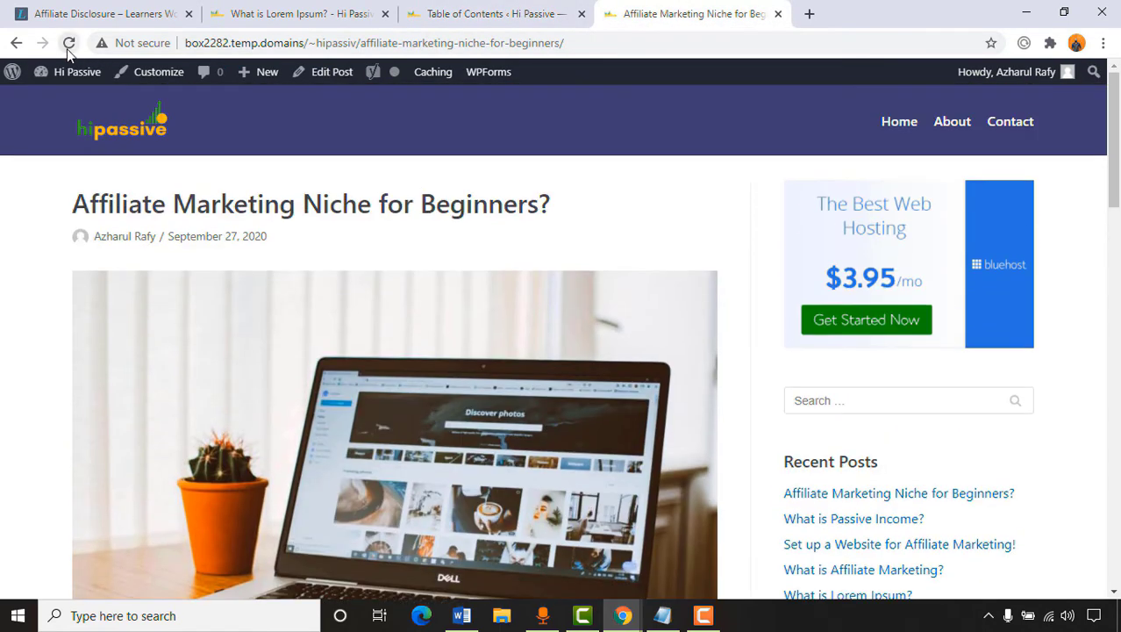
{"action": "left_click", "coordinate": [68, 42]}
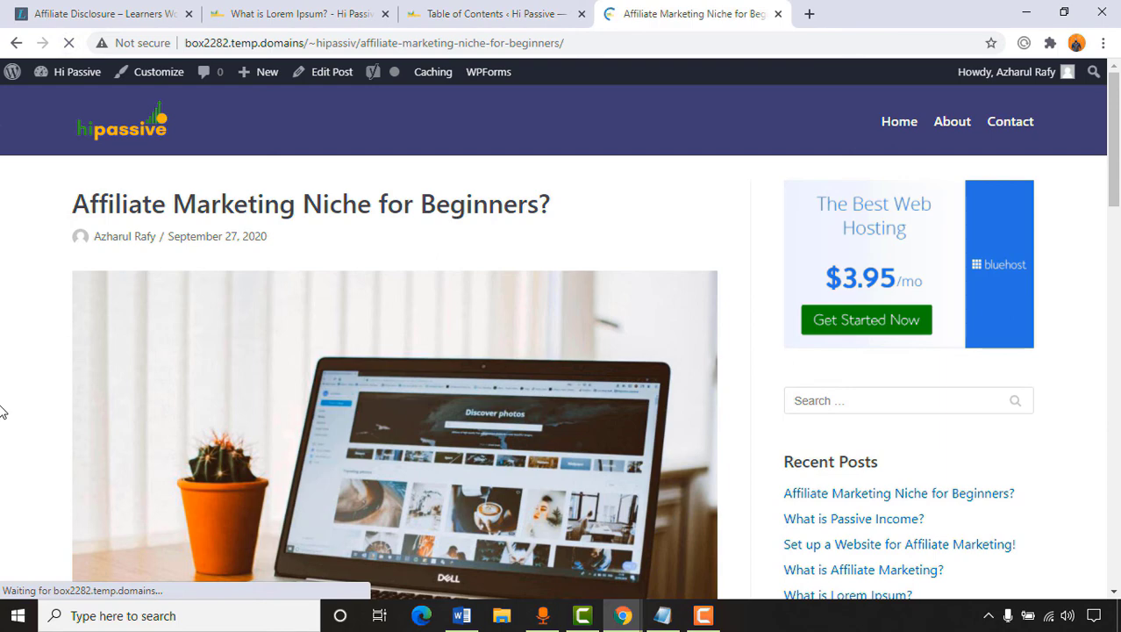
{"action": "scroll", "coordinate": [3, 412], "scroll_direction": "down", "scroll_amount": 5}
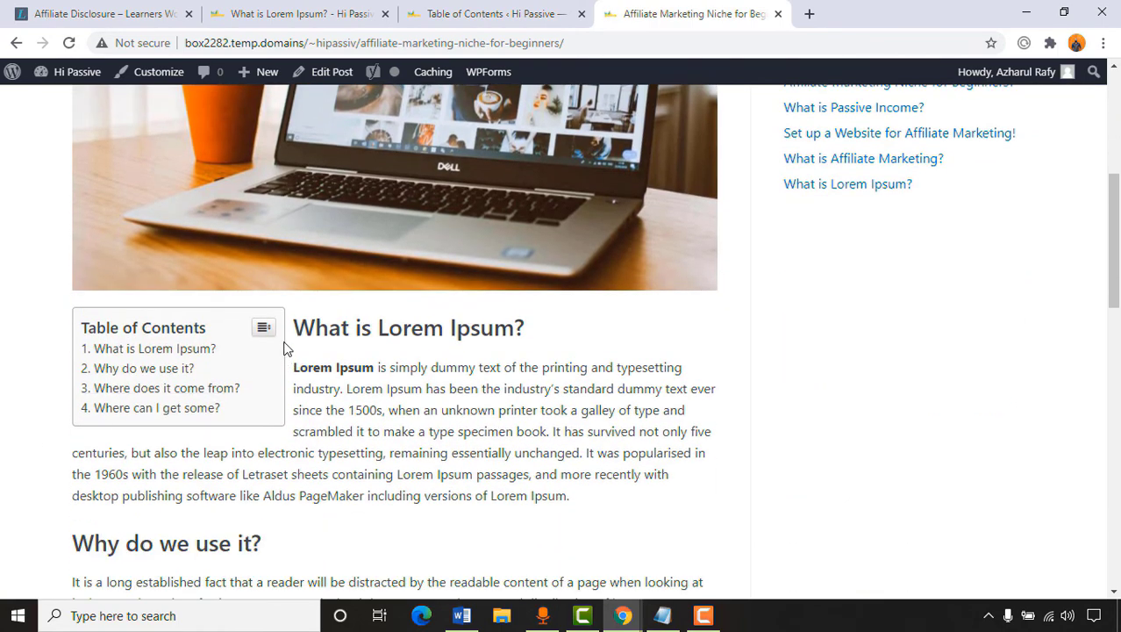
{"action": "left_click", "coordinate": [266, 330]}
{"action": "left_click", "coordinate": [265, 329]}
{"action": "scroll", "coordinate": [187, 293], "scroll_direction": "down", "scroll_amount": 1}
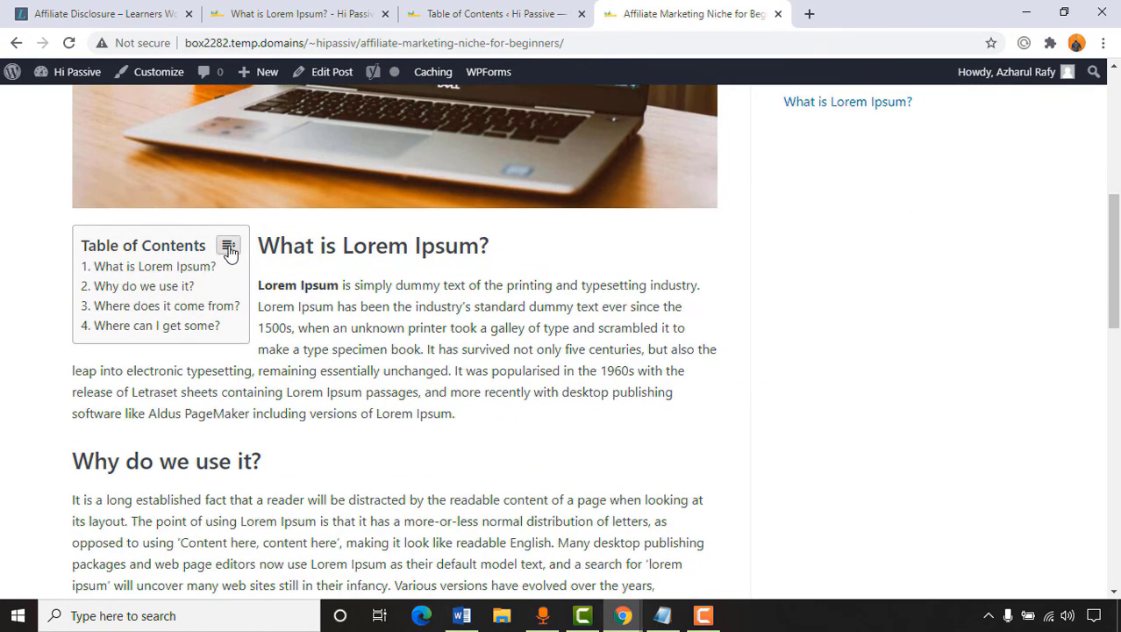
{"action": "left_click", "coordinate": [227, 244]}
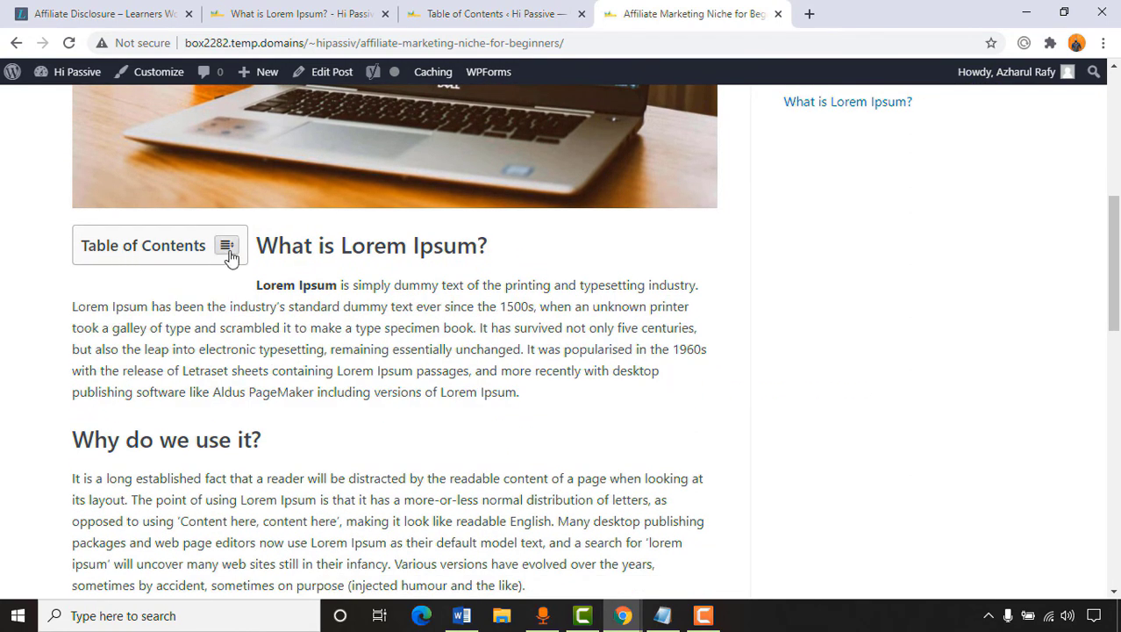
{"action": "left_click", "coordinate": [227, 247]}
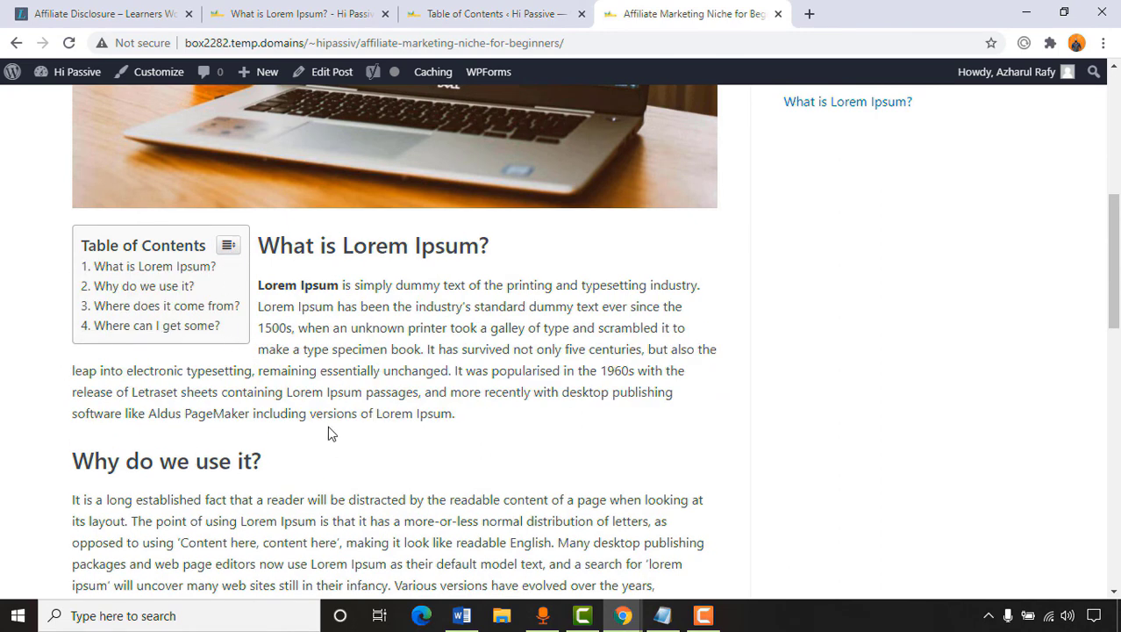
{"action": "scroll", "coordinate": [338, 408], "scroll_direction": "up", "scroll_amount": 2}
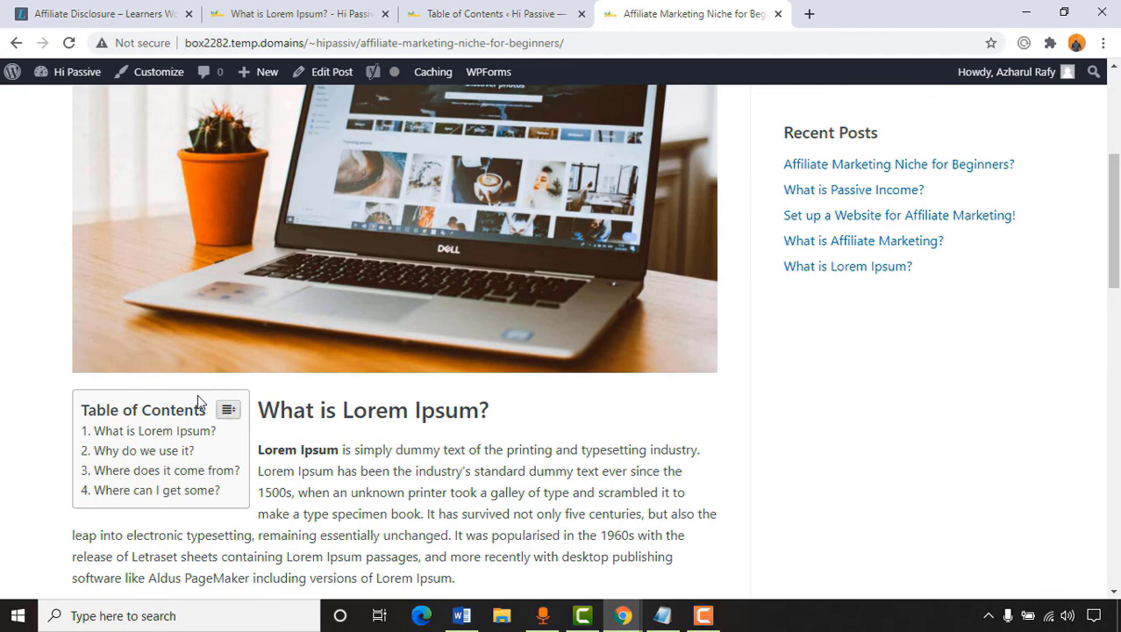
{"action": "scroll", "coordinate": [250, 459], "scroll_direction": "up", "scroll_amount": 5}
- Review the Table of Contents settings and the post's new table of contents
{"action": "left_click", "coordinate": [535, 11]}
{"action": "scroll", "coordinate": [471, 402], "scroll_direction": "down", "scroll_amount": 8}
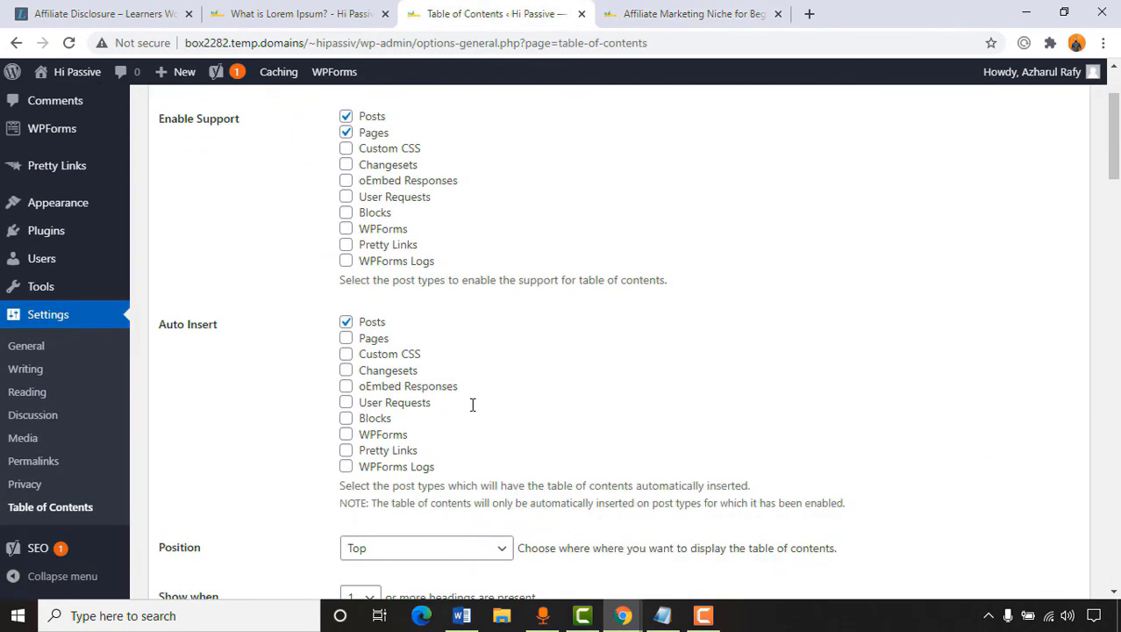
{"action": "scroll", "coordinate": [300, 422], "scroll_direction": "up", "scroll_amount": 10}
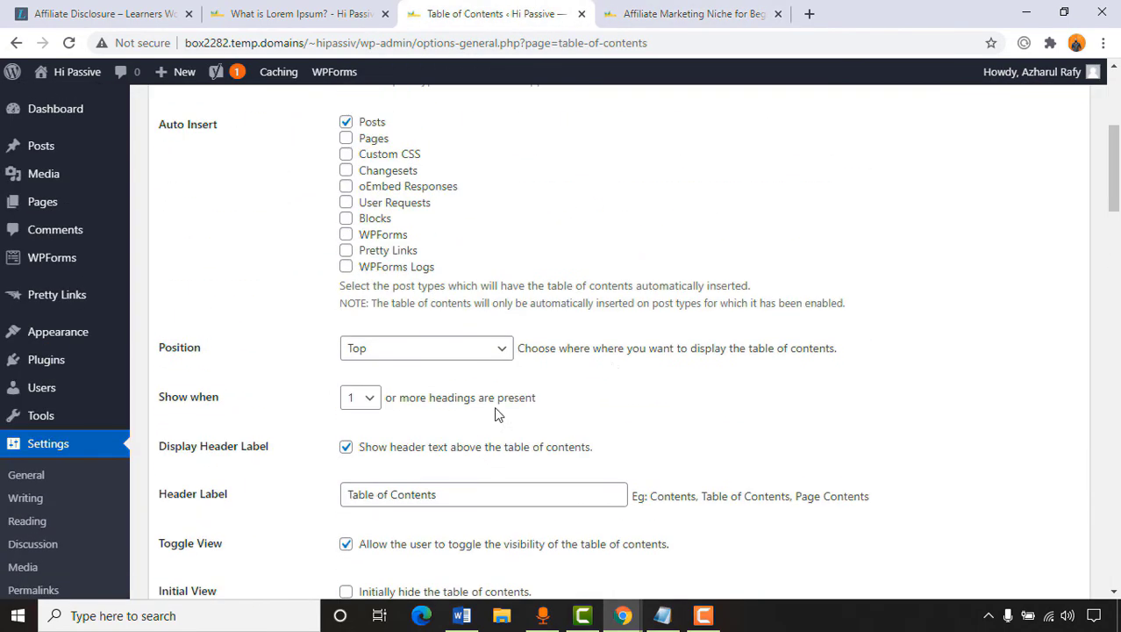
{"action": "left_click", "coordinate": [689, 13]}
{"action": "scroll", "coordinate": [165, 452], "scroll_direction": "down", "scroll_amount": 5}
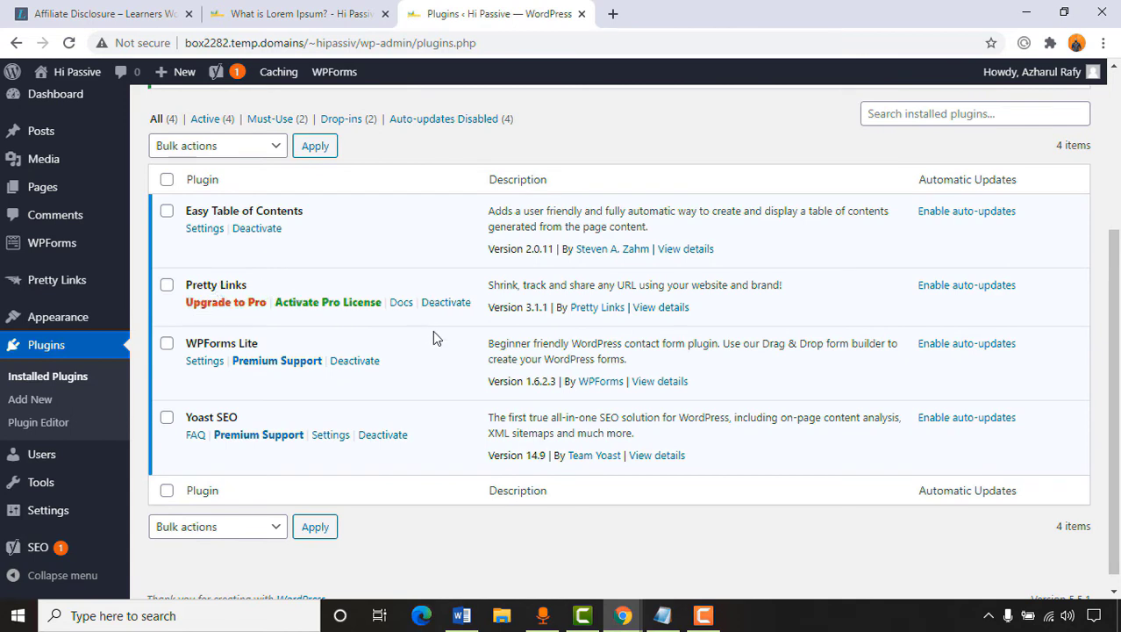
{"action": "mouse_move", "coordinate": [81, 286]}
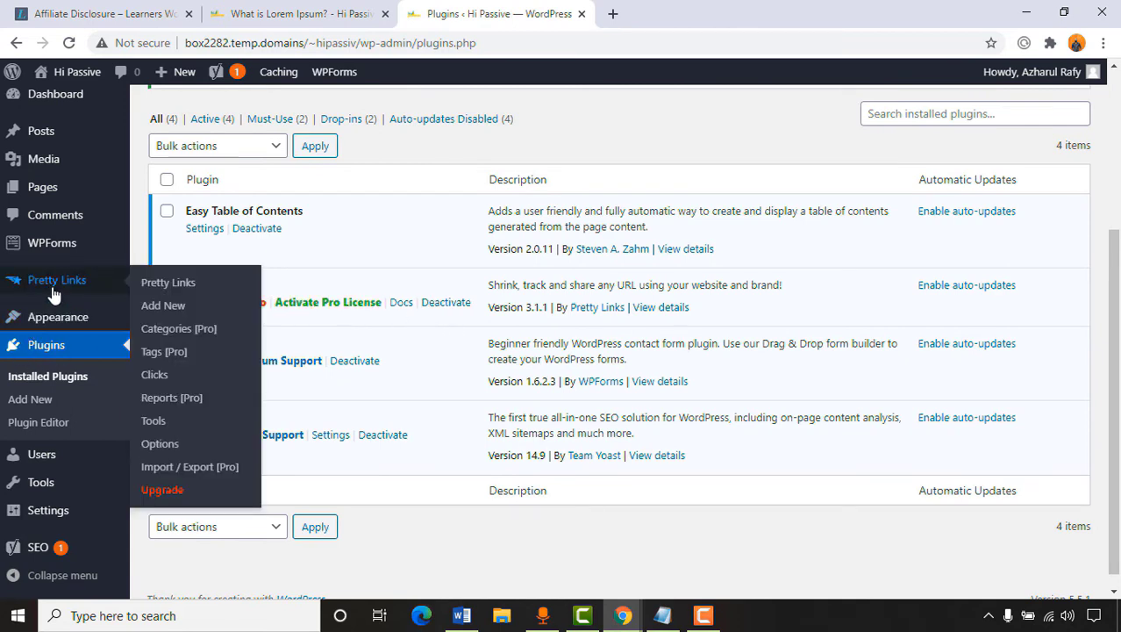
- Start a new pretty link, then switch to the Bluehost affiliate Links window
{"action": "left_click", "coordinate": [168, 311]}
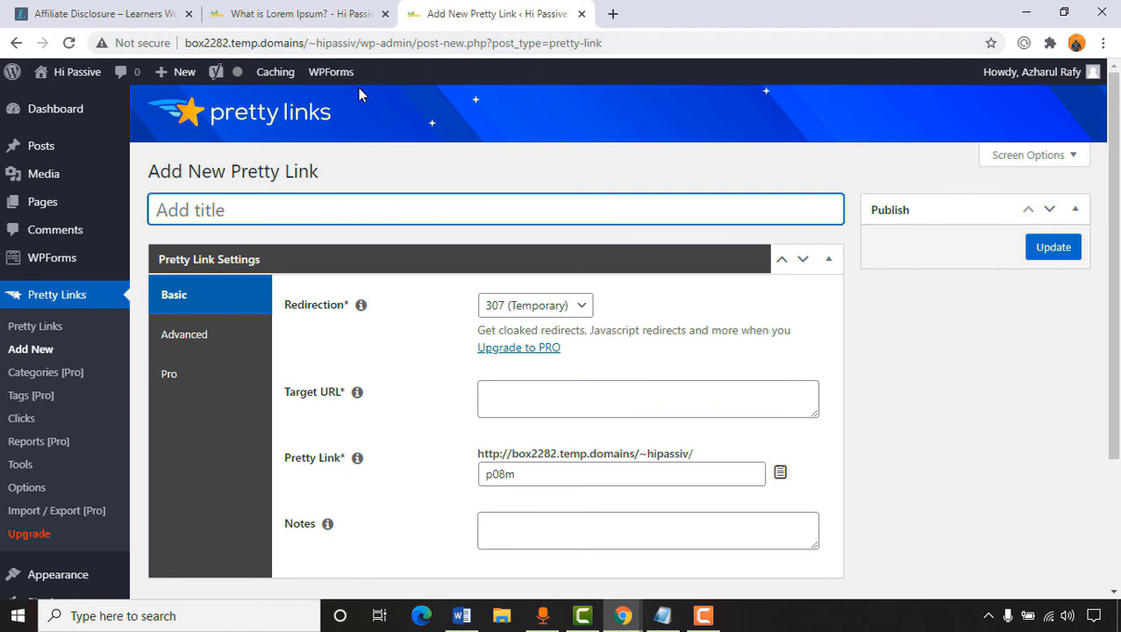
{"action": "left_click_drag", "start_coordinate": [702, 454], "coordinate": [474, 459]}
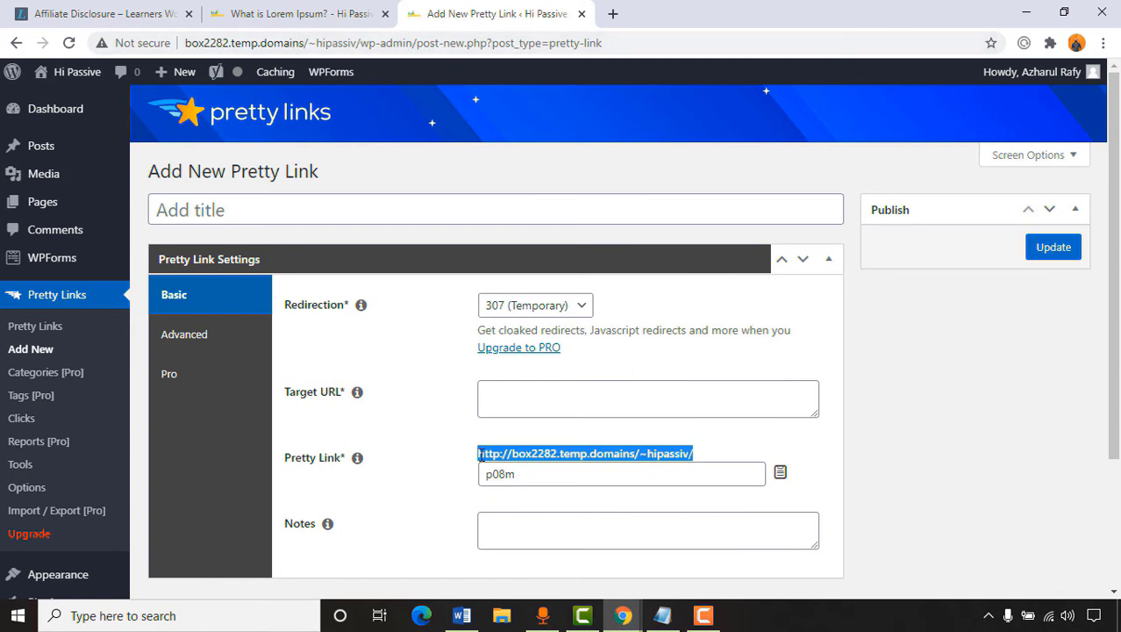
{"action": "left_click", "coordinate": [516, 384]}
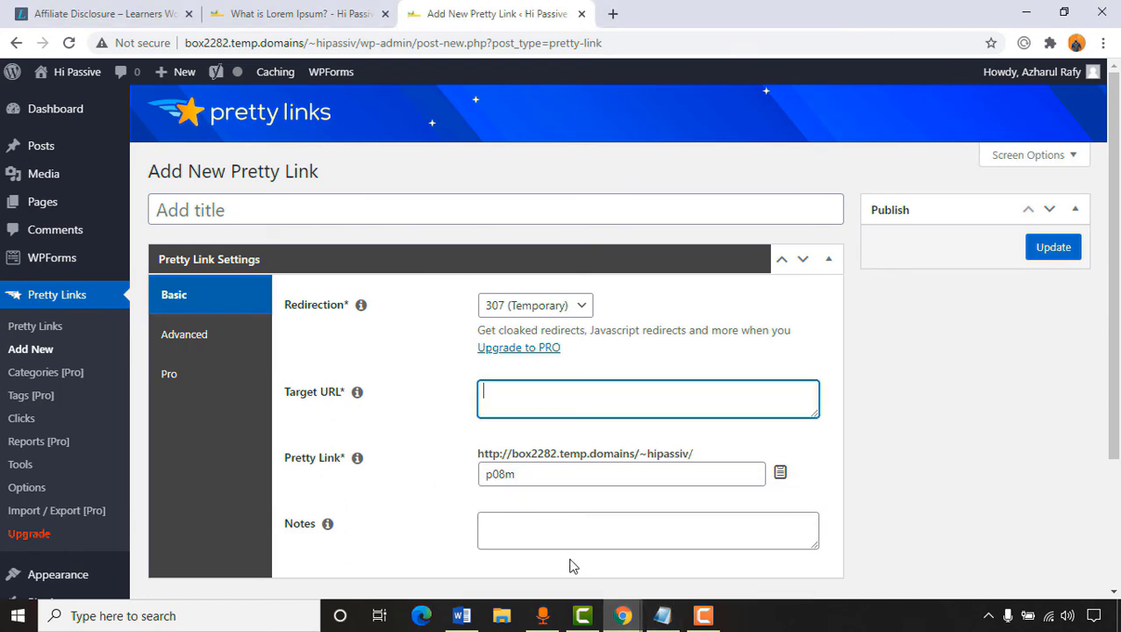
{"action": "mouse_move", "coordinate": [623, 615]}
{"action": "left_click", "coordinate": [713, 555]}
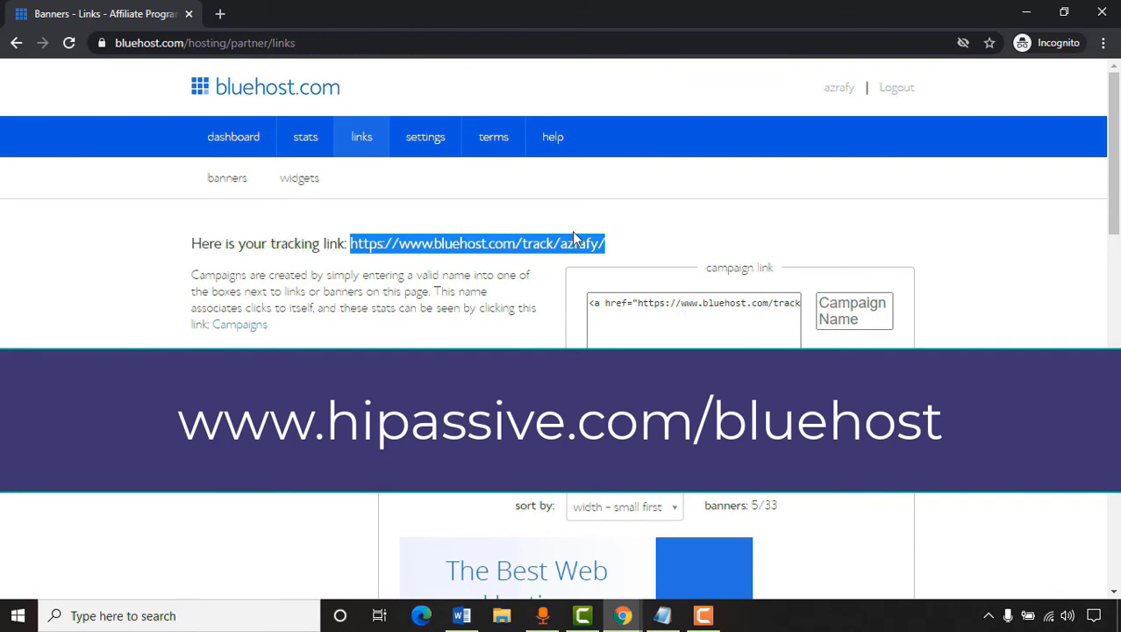
- Return from the Bluehost Links page to the Add New Pretty Link window
{"action": "left_click", "coordinate": [624, 618]}
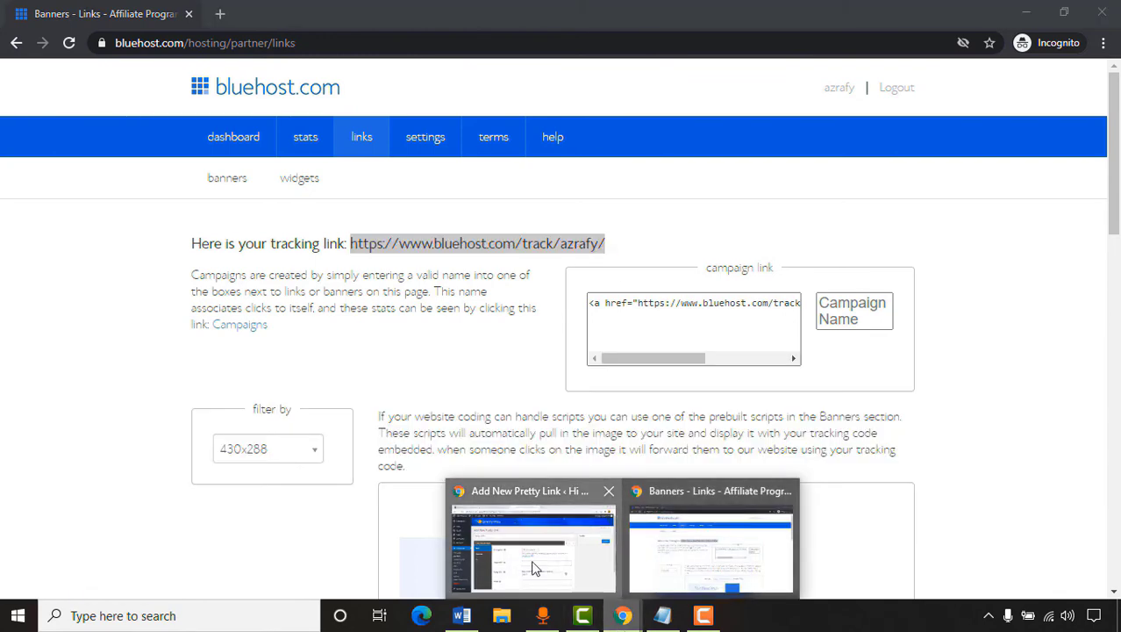
{"action": "left_click", "coordinate": [533, 562]}
- Paste the Bluehost tracking URL as target, set the slug to 'bluehost', and publish the link
{"action": "type", "text": "https://www.bluehost.com/track/azrafy/"}
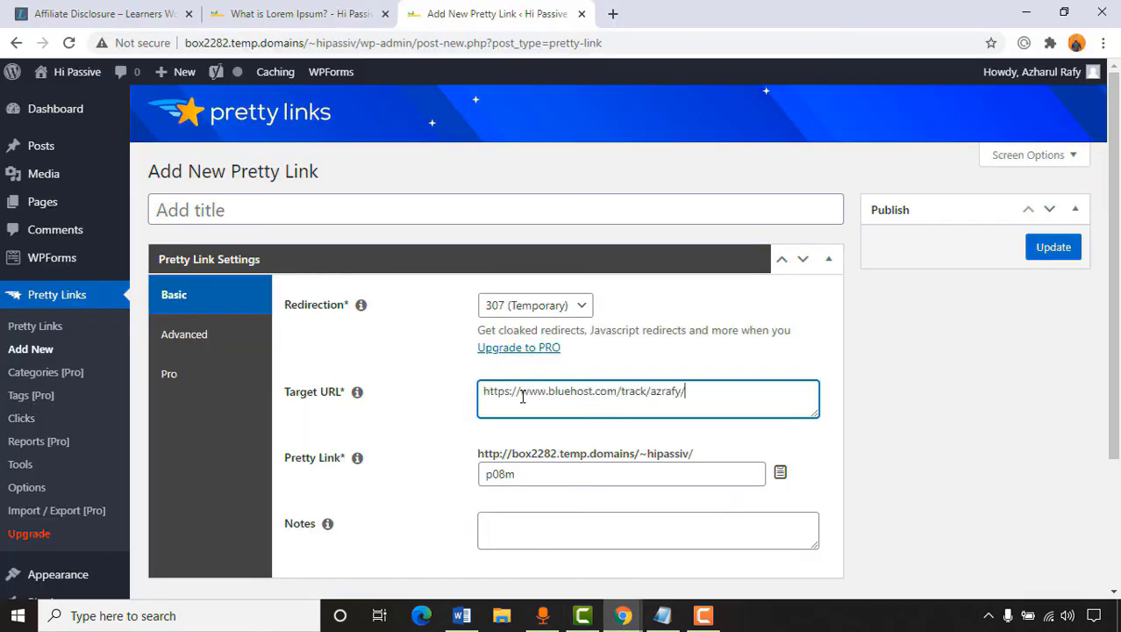
{"action": "left_click_drag", "start_coordinate": [692, 395], "coordinate": [474, 403]}
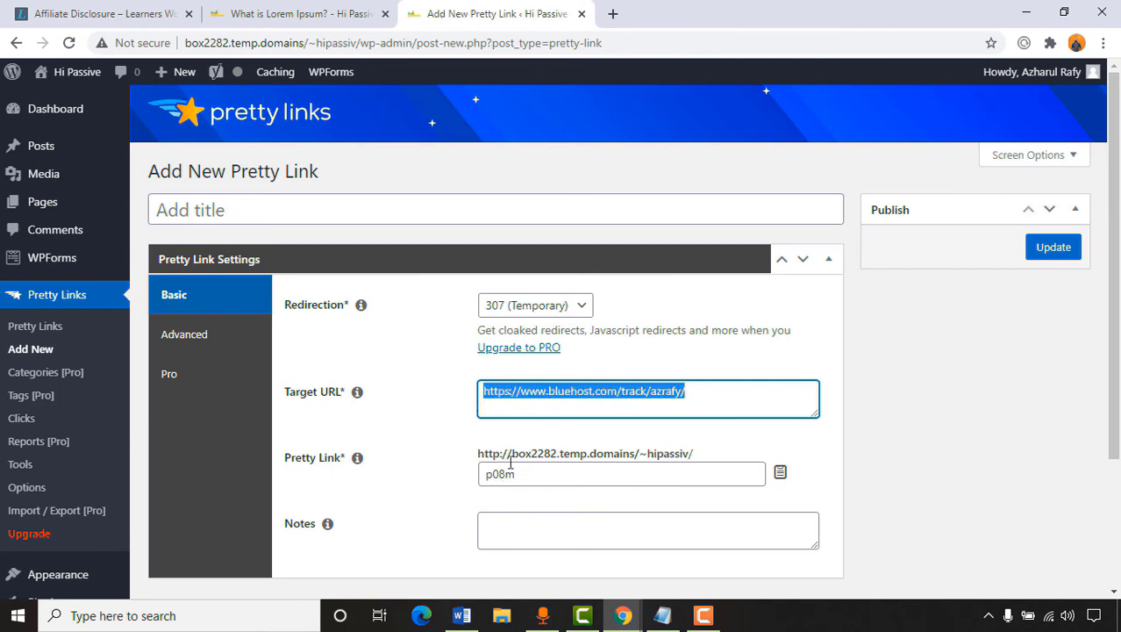
{"action": "left_click_drag", "start_coordinate": [479, 453], "coordinate": [698, 453]}
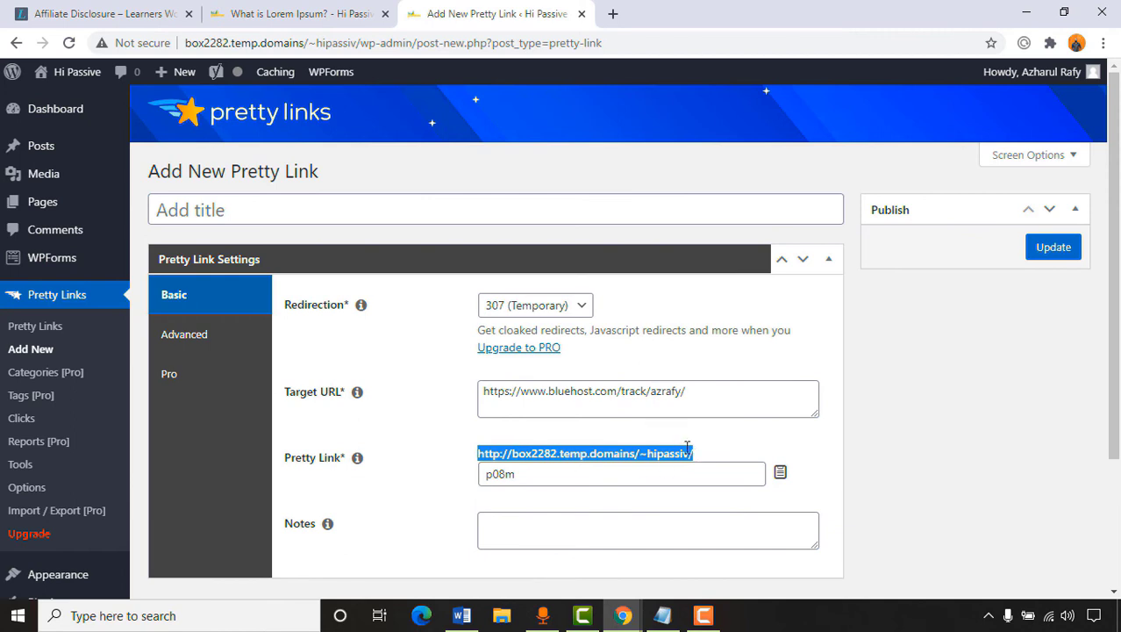
{"action": "double_click", "coordinate": [566, 474]}
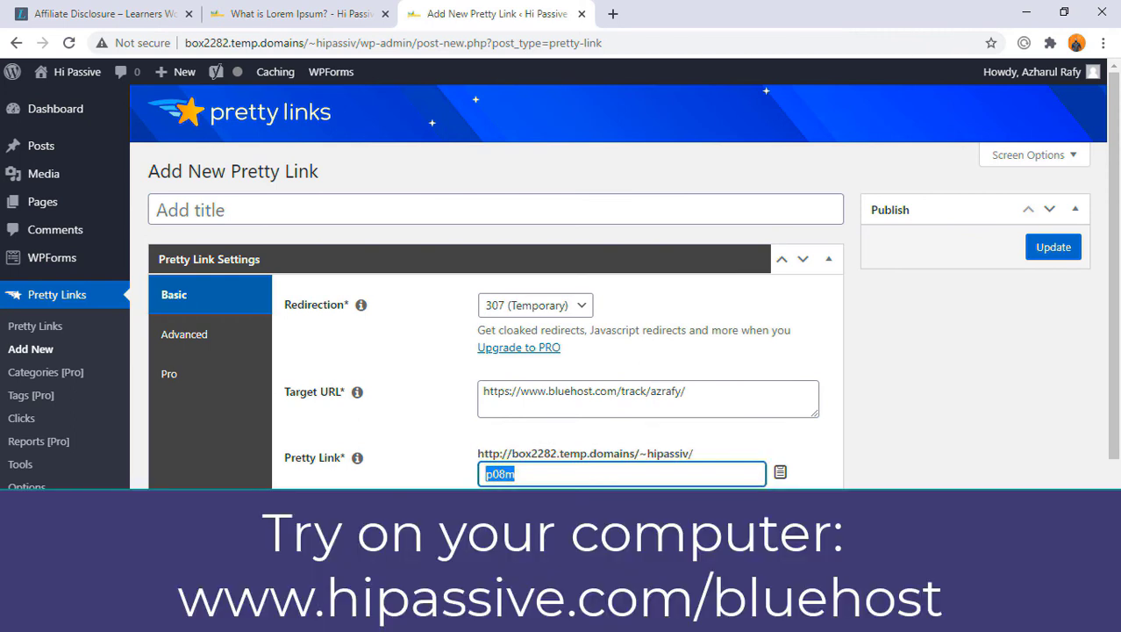
{"action": "type", "text": "bluehost"}
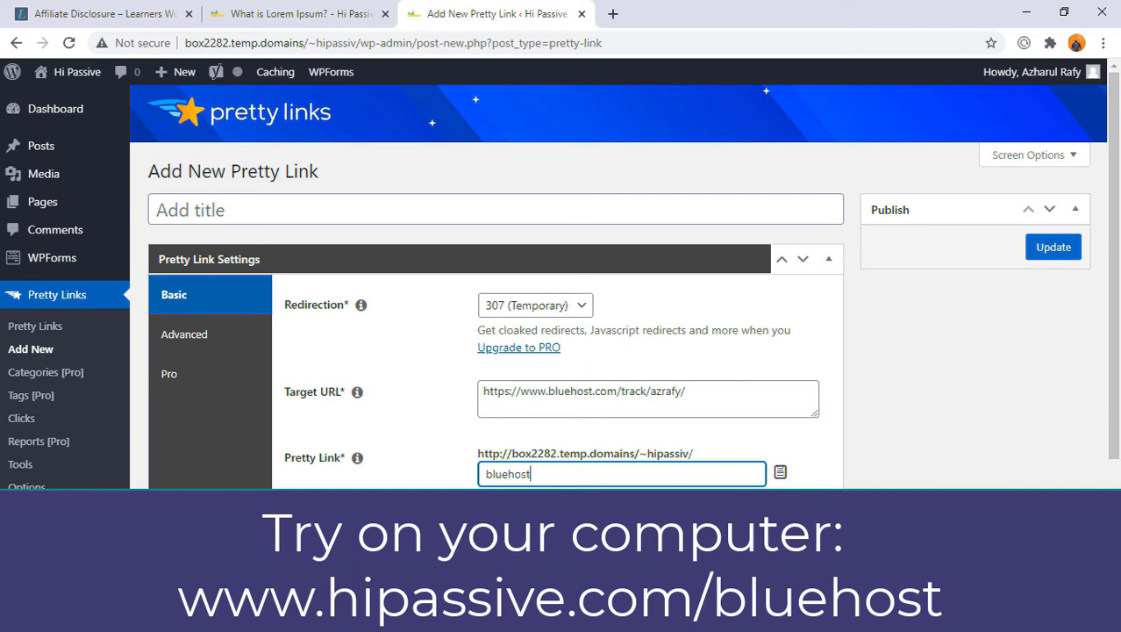
{"action": "scroll", "coordinate": [1013, 321], "scroll_direction": "down", "scroll_amount": 2}
{"action": "scroll", "coordinate": [1013, 321], "scroll_direction": "up", "scroll_amount": 2}
{"action": "left_click", "coordinate": [1065, 257]}
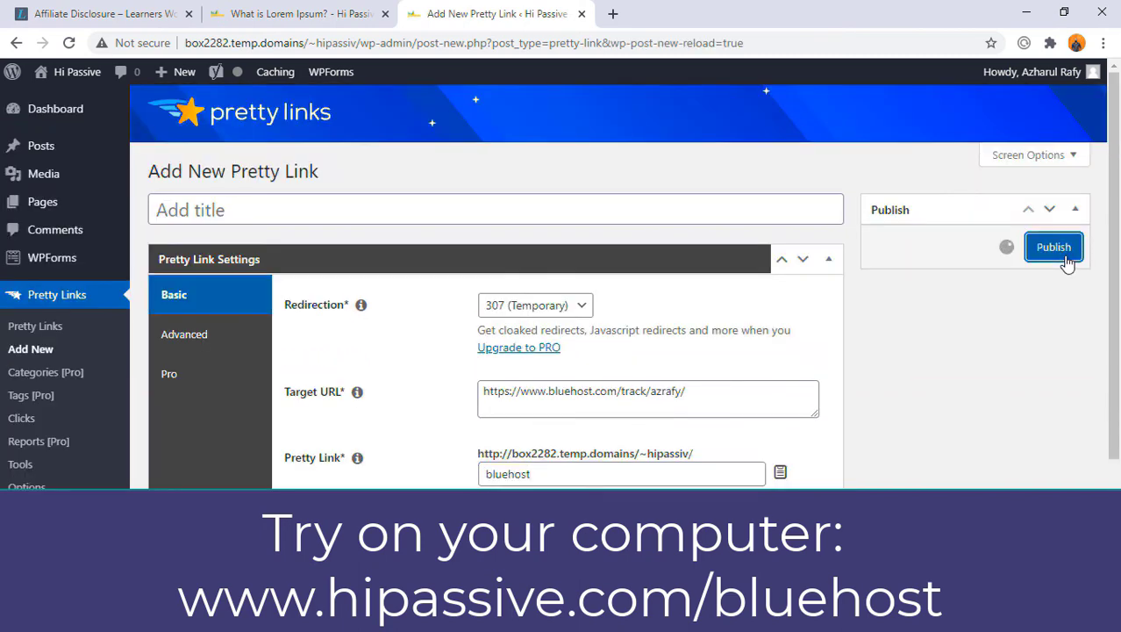
{"action": "left_click", "coordinate": [1065, 257]}
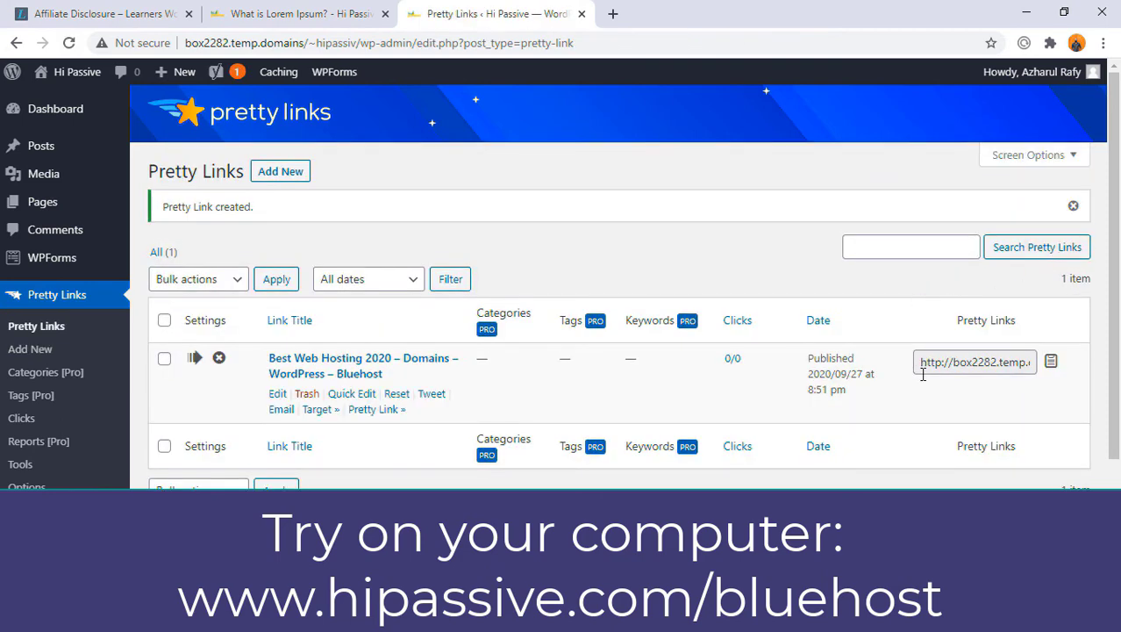
{"action": "left_click", "coordinate": [967, 366]}
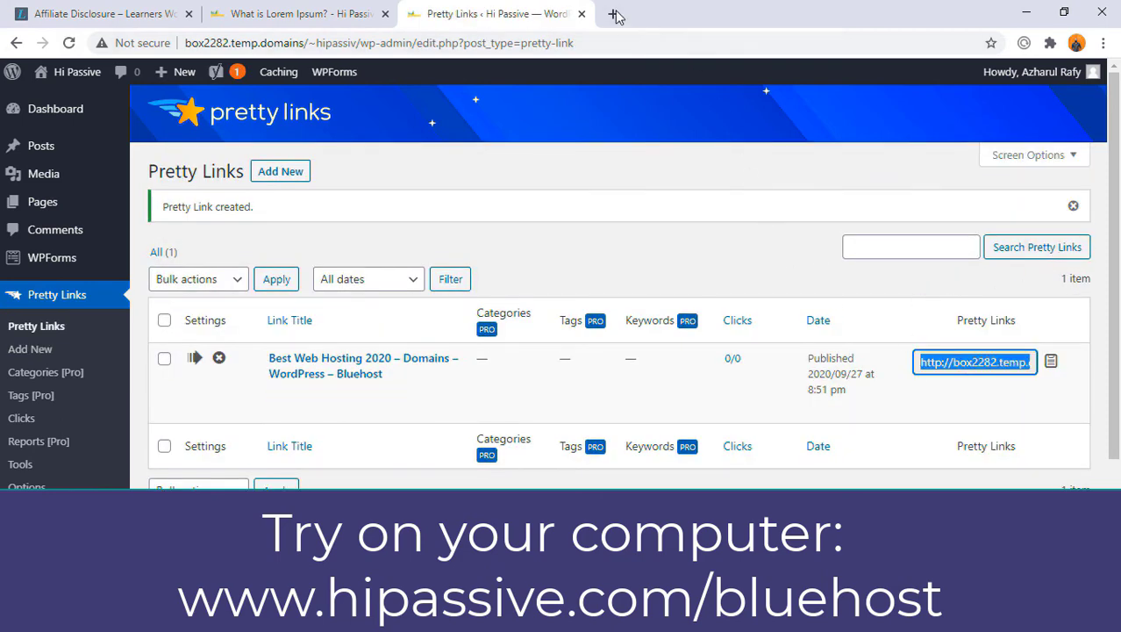
- Paste the new pretty link into a new tab and check its bluehost slug
{"action": "left_click", "coordinate": [613, 14]}
{"action": "type", "text": "http://box2282.temp.domains/~hipassiv/bluehost"}
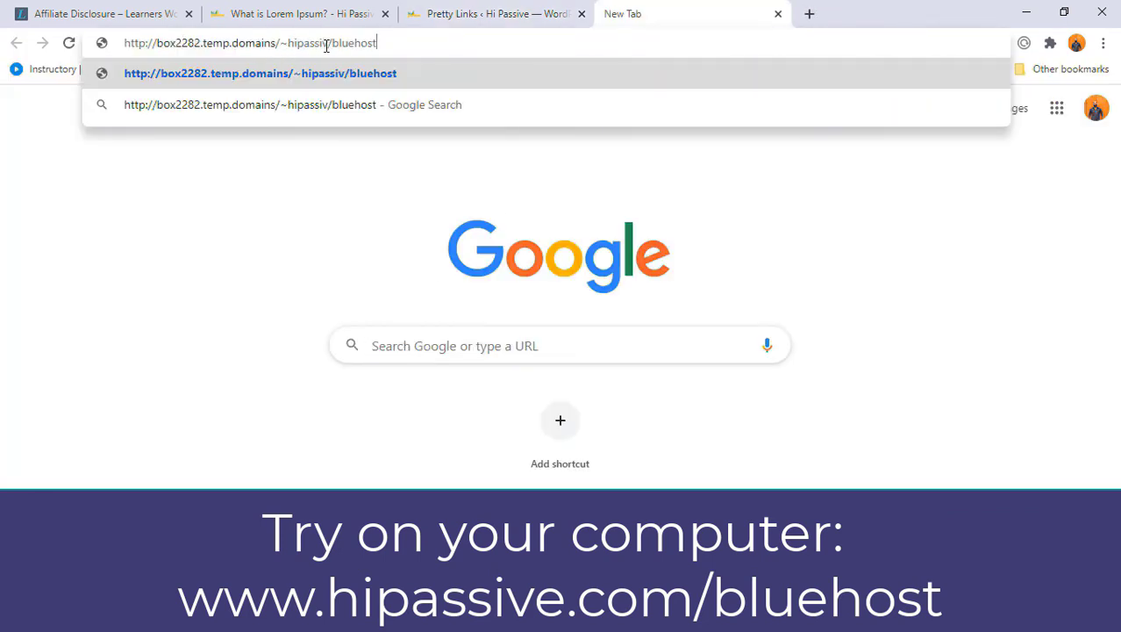
{"action": "left_click_drag", "start_coordinate": [321, 44], "coordinate": [123, 44]}
{"action": "left_click", "coordinate": [367, 44]}
{"action": "double_click", "coordinate": [368, 44]}
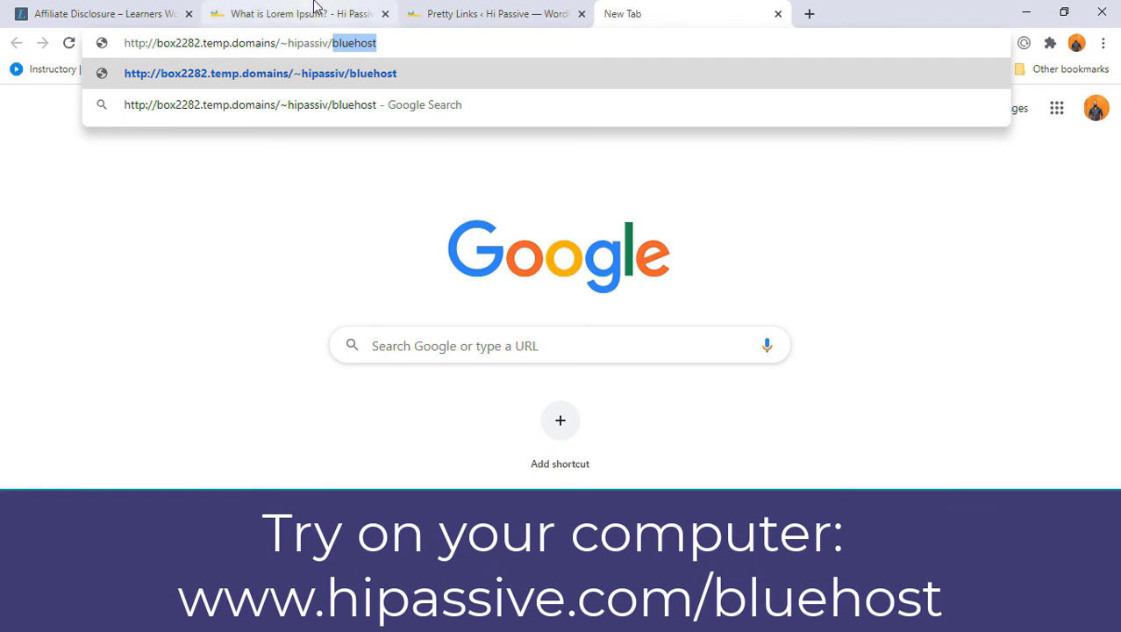
- On the live post's tab, replace the path with 'bluehost' and load the short link
{"action": "left_click", "coordinate": [265, 9]}
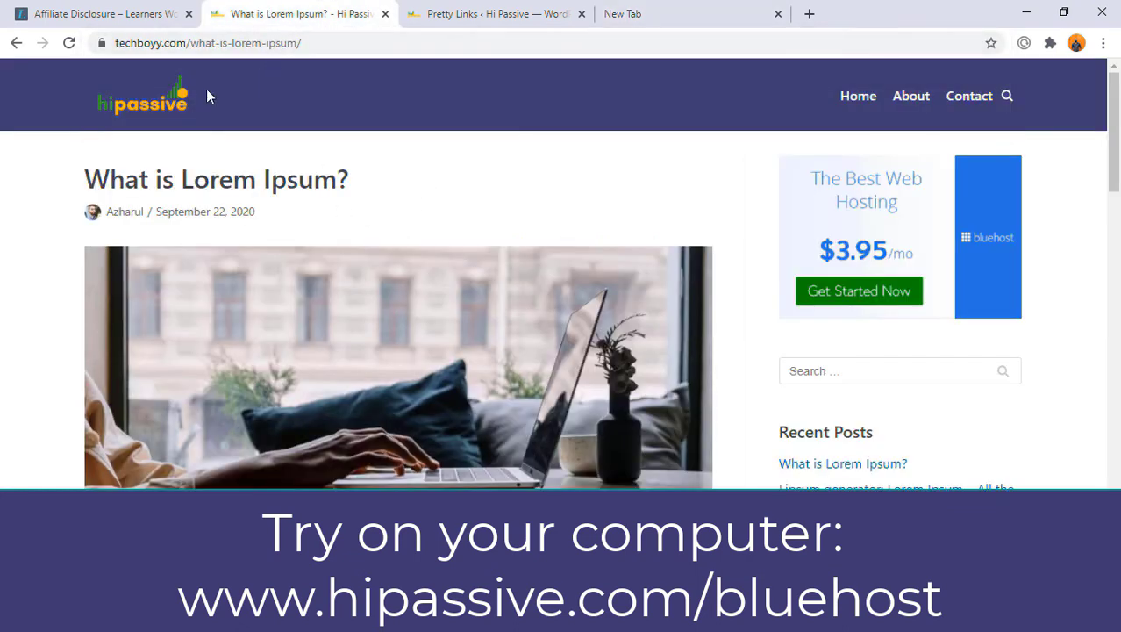
{"action": "left_click", "coordinate": [723, 7]}
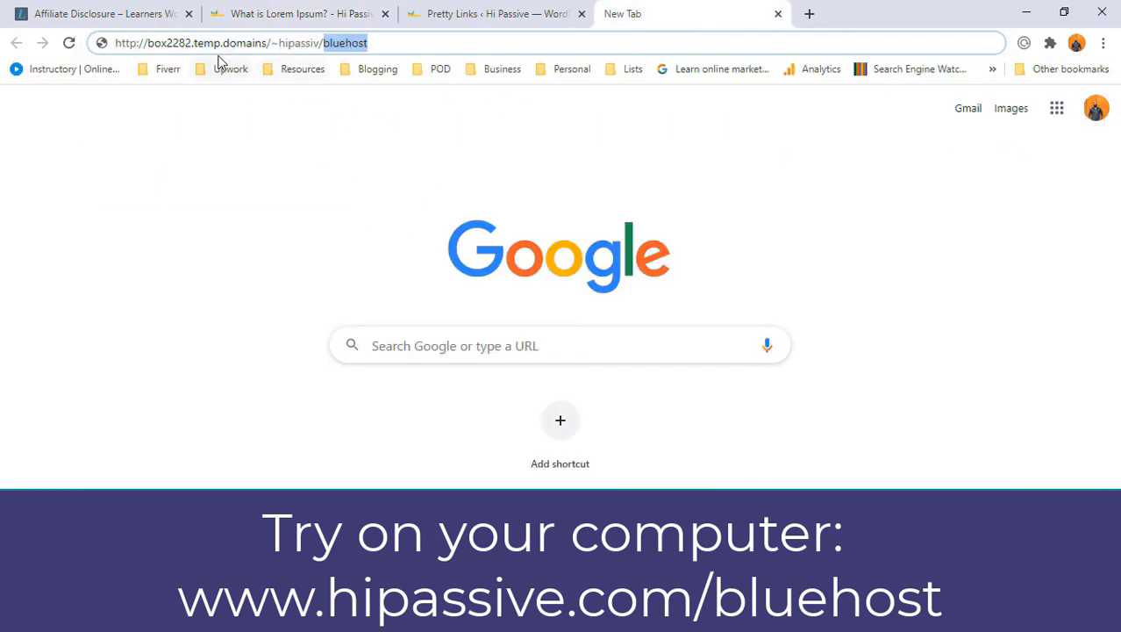
{"action": "left_click", "coordinate": [432, 21]}
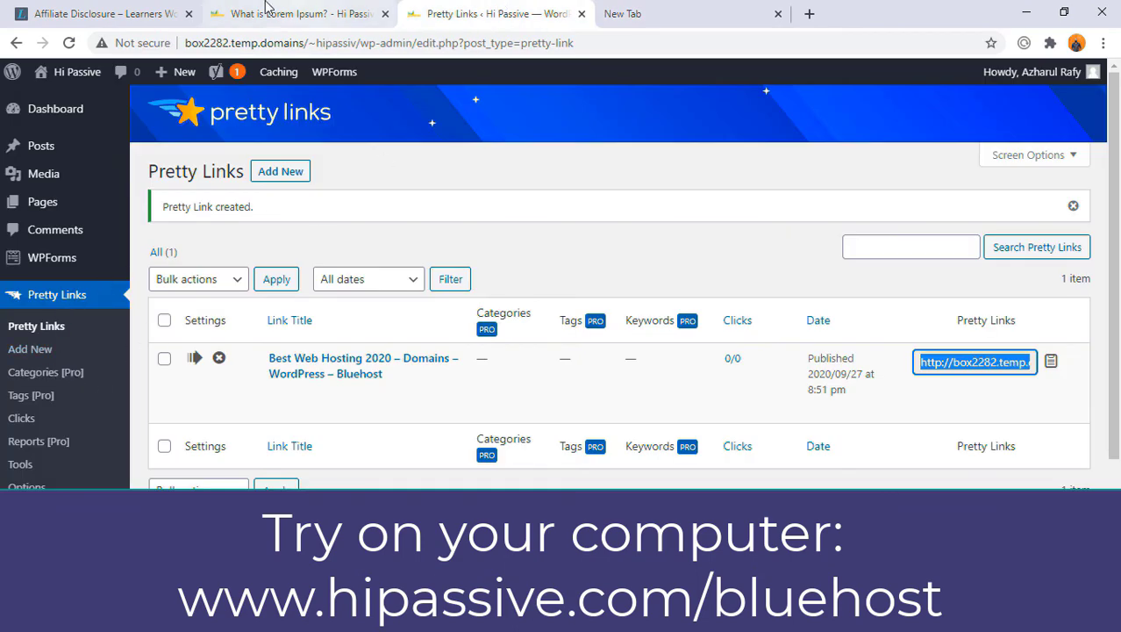
{"action": "left_click", "coordinate": [268, 21]}
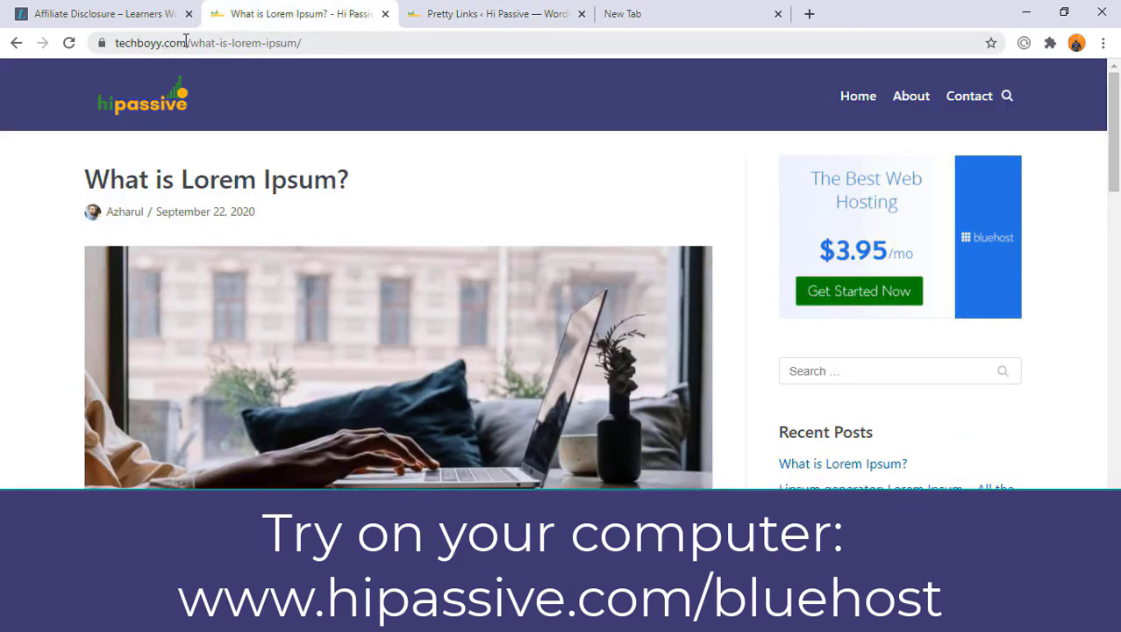
{"action": "left_click_drag", "start_coordinate": [188, 41], "coordinate": [354, 59]}
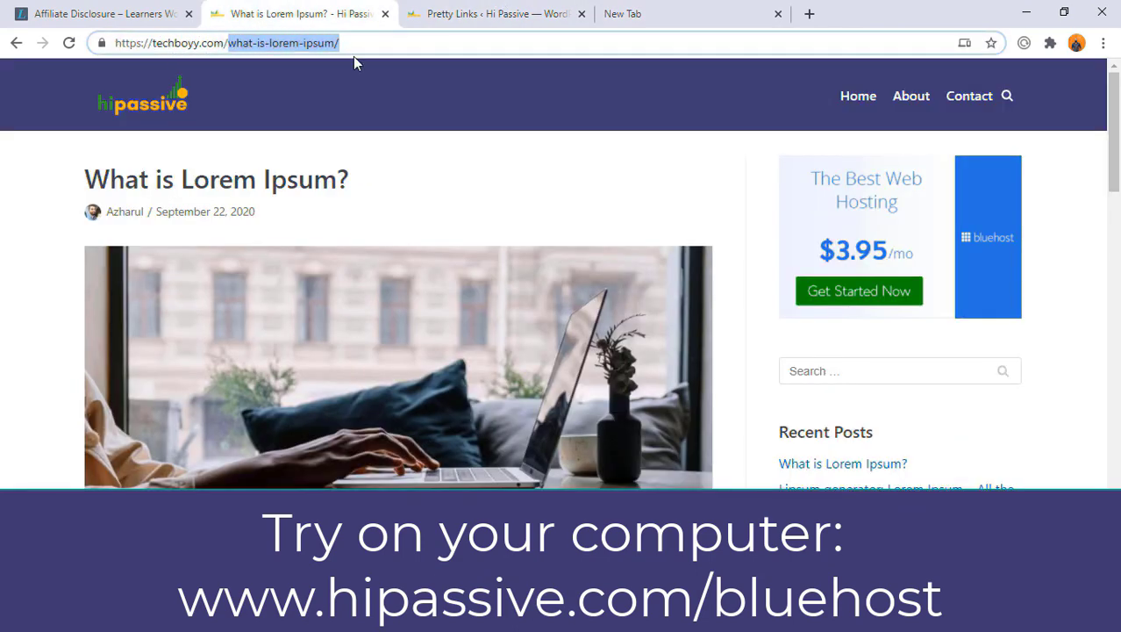
{"action": "key", "text": "BackSpace"}
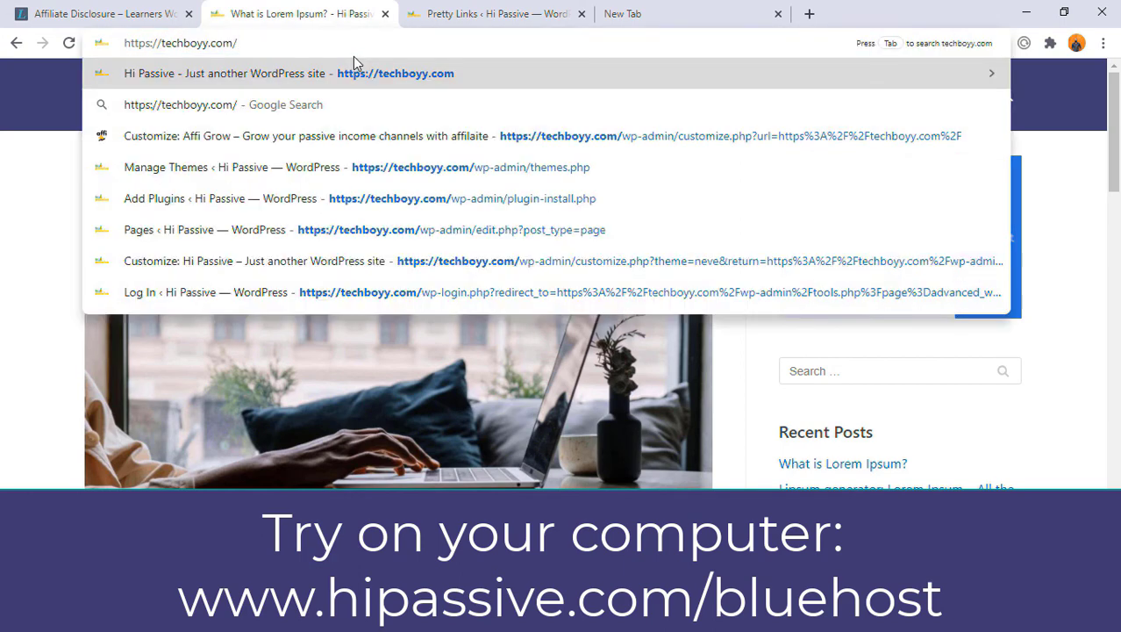
{"action": "type", "text": "blue"}
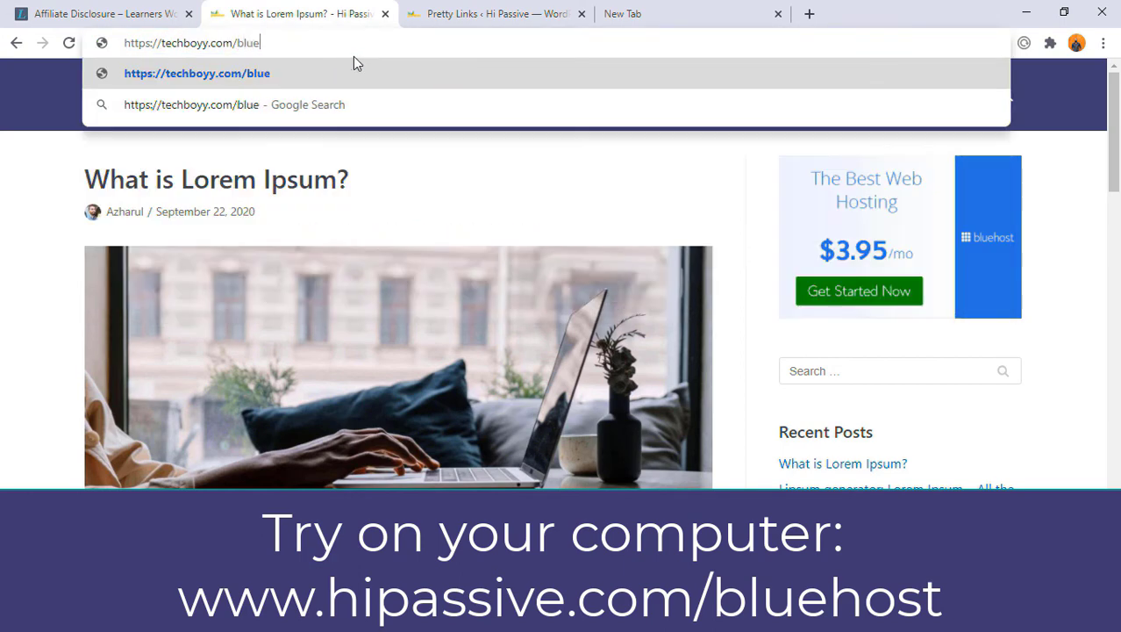
{"action": "type", "text": "host"}
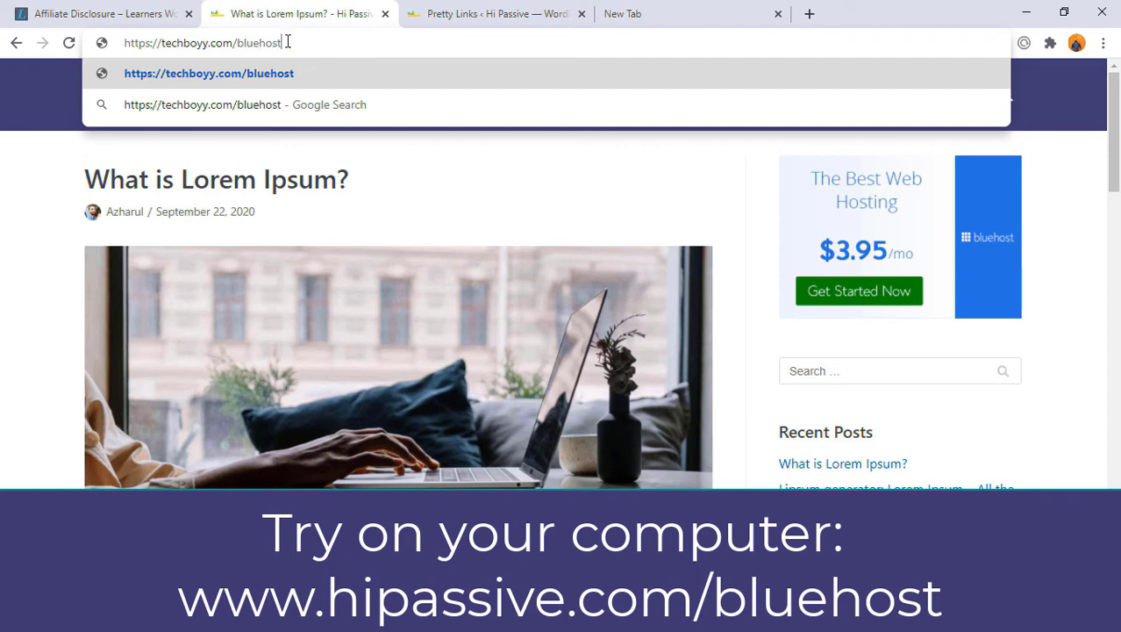
{"action": "key", "text": "Return"}
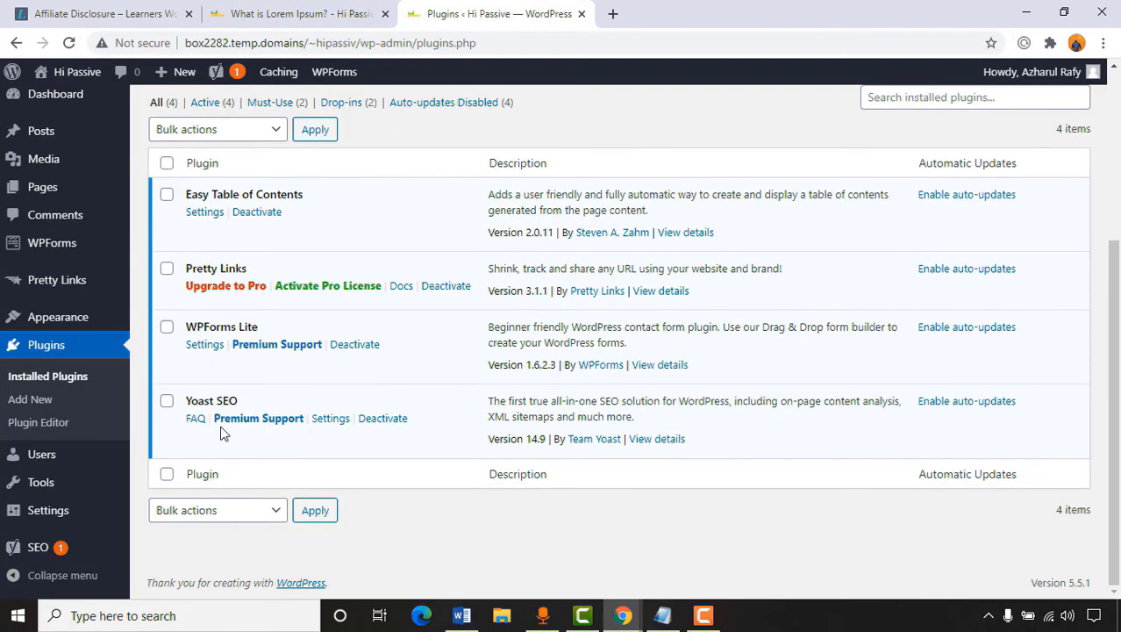
- Launch the Yoast SEO configuration wizard and mark the site as under construction (Option B)
{"action": "left_click", "coordinate": [332, 420]}
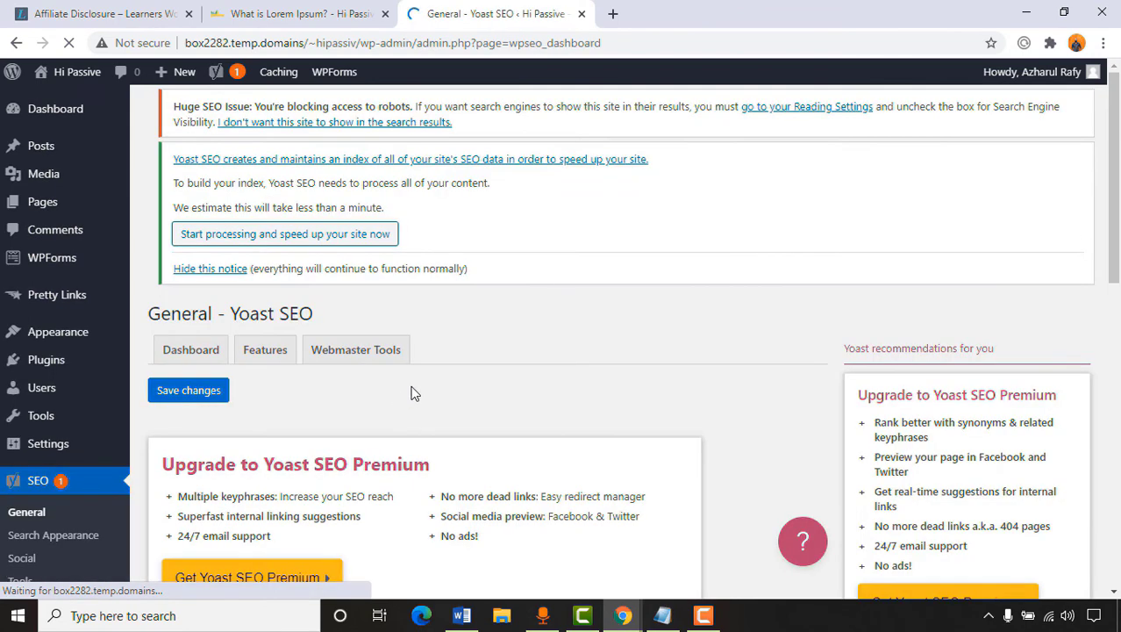
{"action": "scroll", "coordinate": [586, 298], "scroll_direction": "down", "scroll_amount": 2}
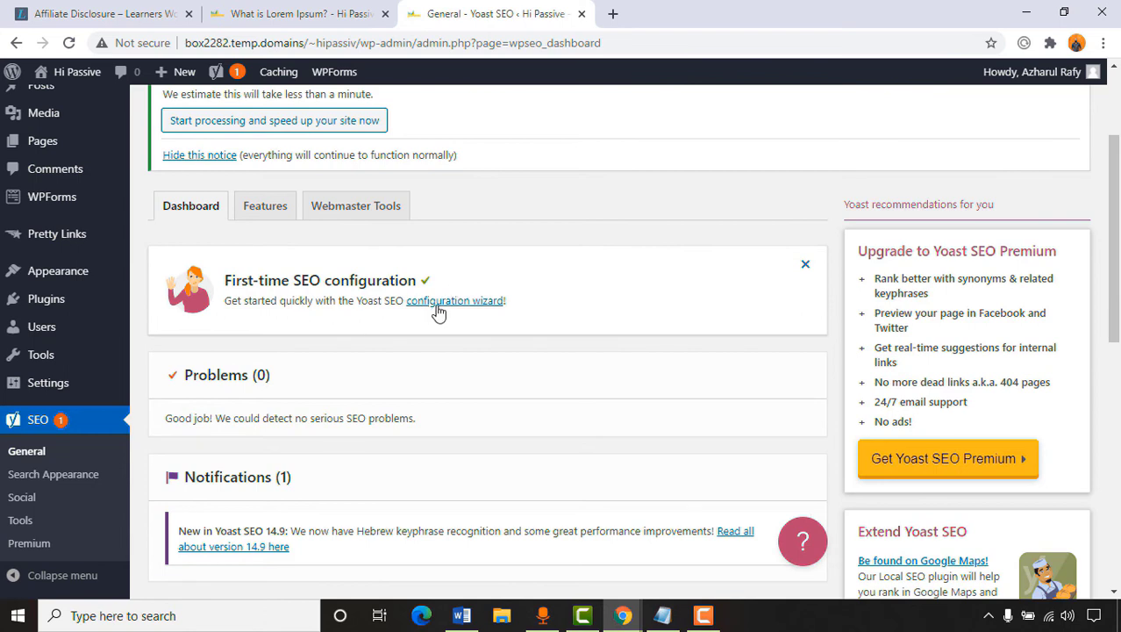
{"action": "left_click", "coordinate": [439, 301]}
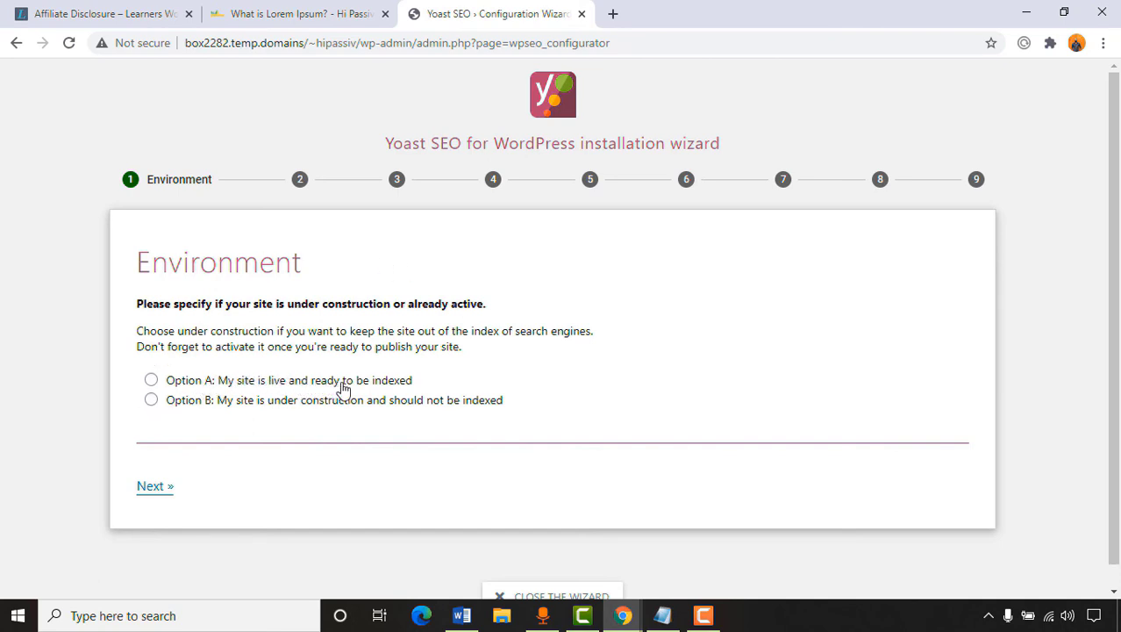
{"action": "left_click", "coordinate": [323, 406]}
{"action": "left_click", "coordinate": [152, 487]}
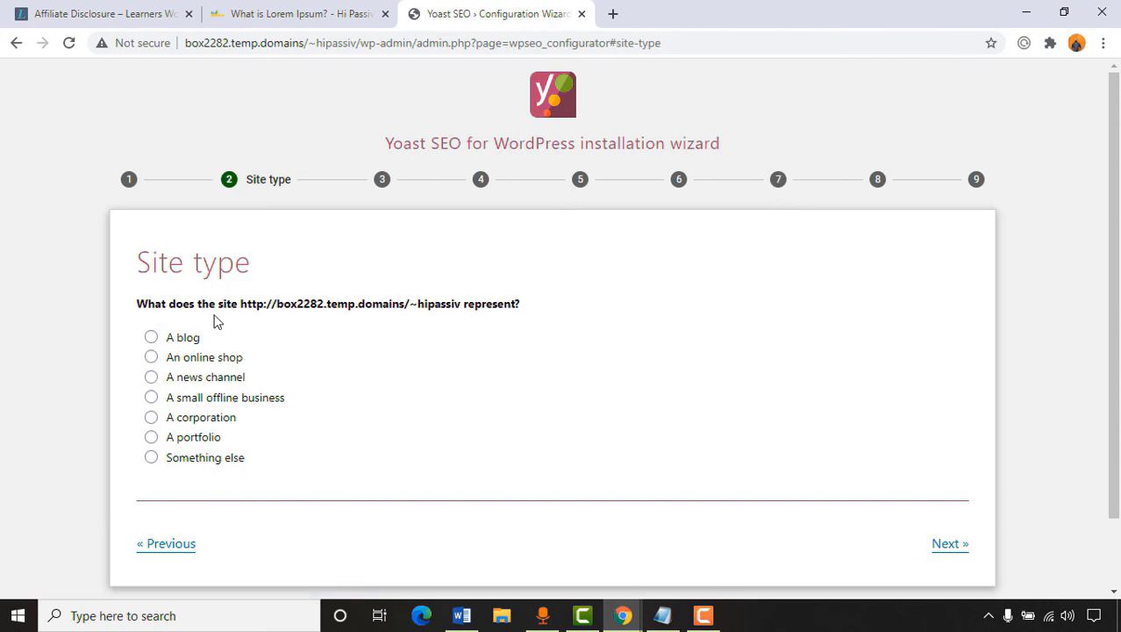
- Choose 'A blog' as site type and set the site's user as the representing Person
{"action": "left_click", "coordinate": [152, 339]}
{"action": "left_click", "coordinate": [945, 548]}
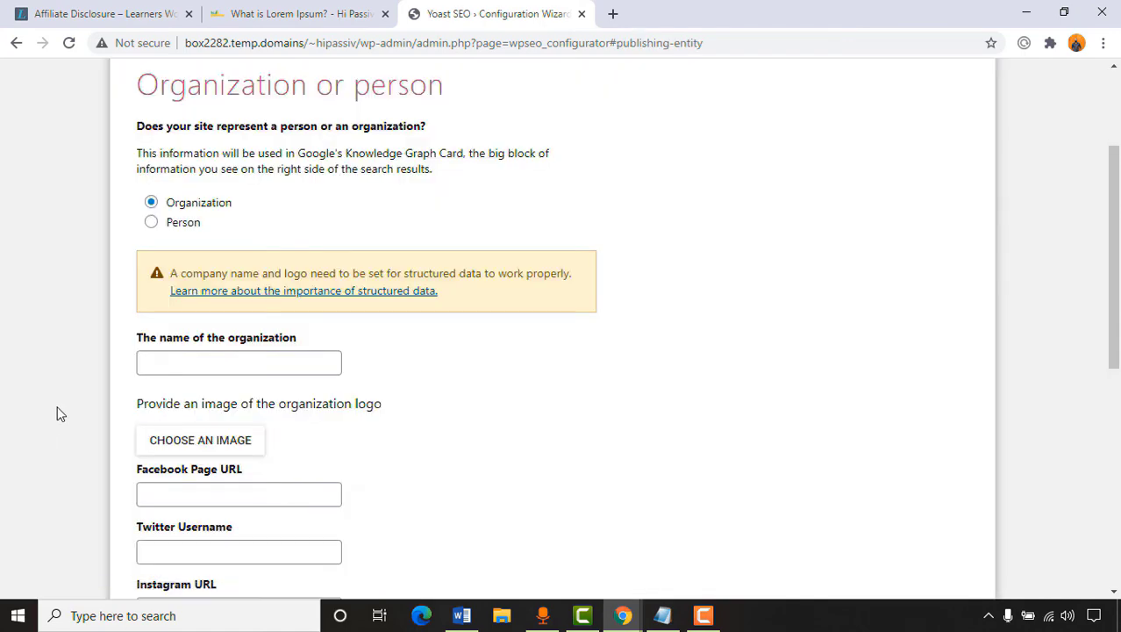
{"action": "scroll", "coordinate": [404, 259], "scroll_direction": "up", "scroll_amount": 2}
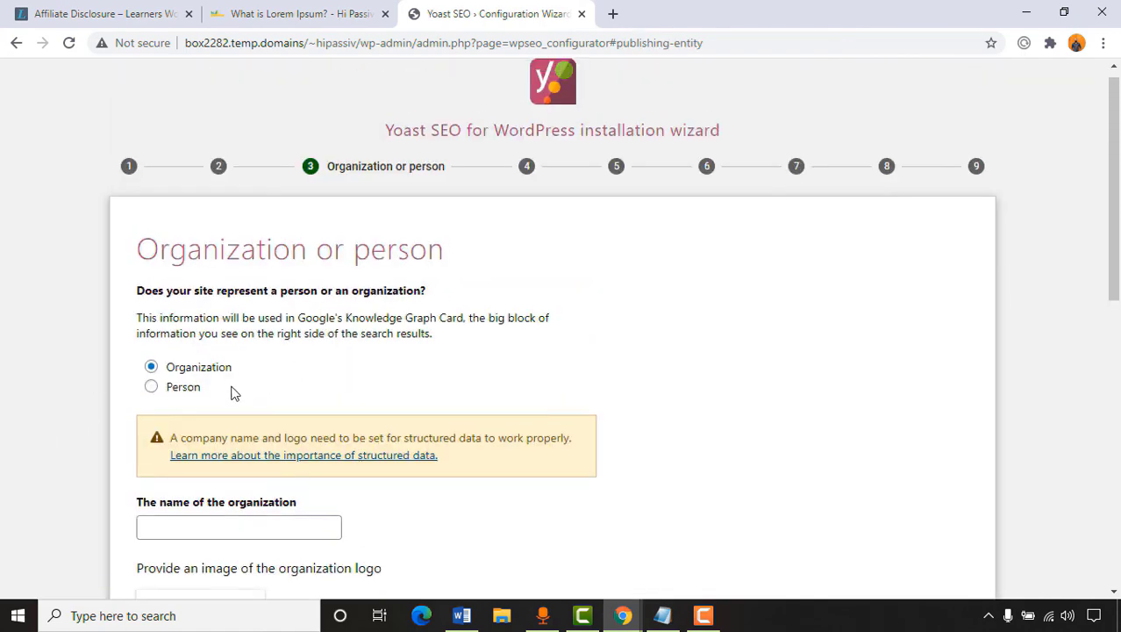
{"action": "left_click", "coordinate": [185, 392]}
{"action": "scroll", "coordinate": [86, 439], "scroll_direction": "down", "scroll_amount": 1}
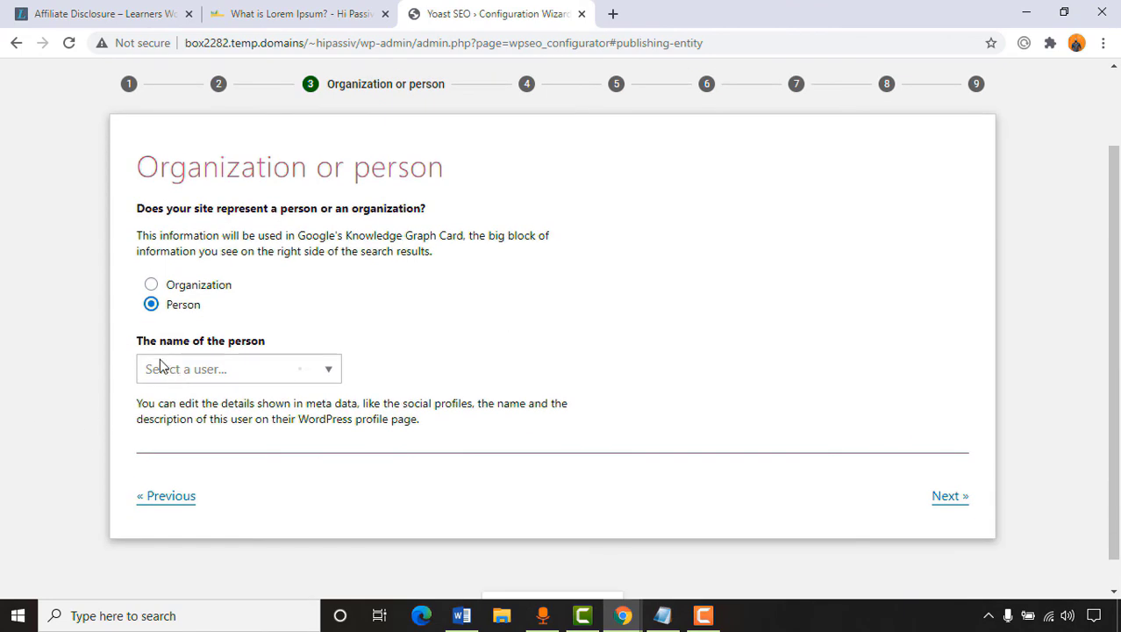
{"action": "left_click", "coordinate": [267, 366]}
{"action": "left_click", "coordinate": [227, 399]}
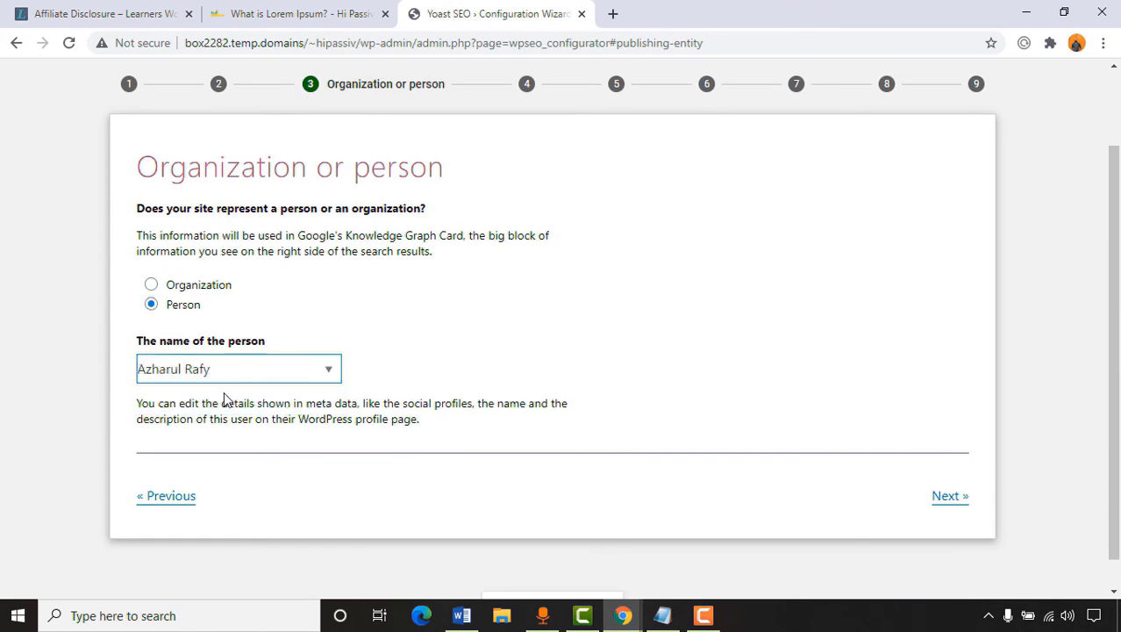
{"action": "left_click", "coordinate": [951, 496]}
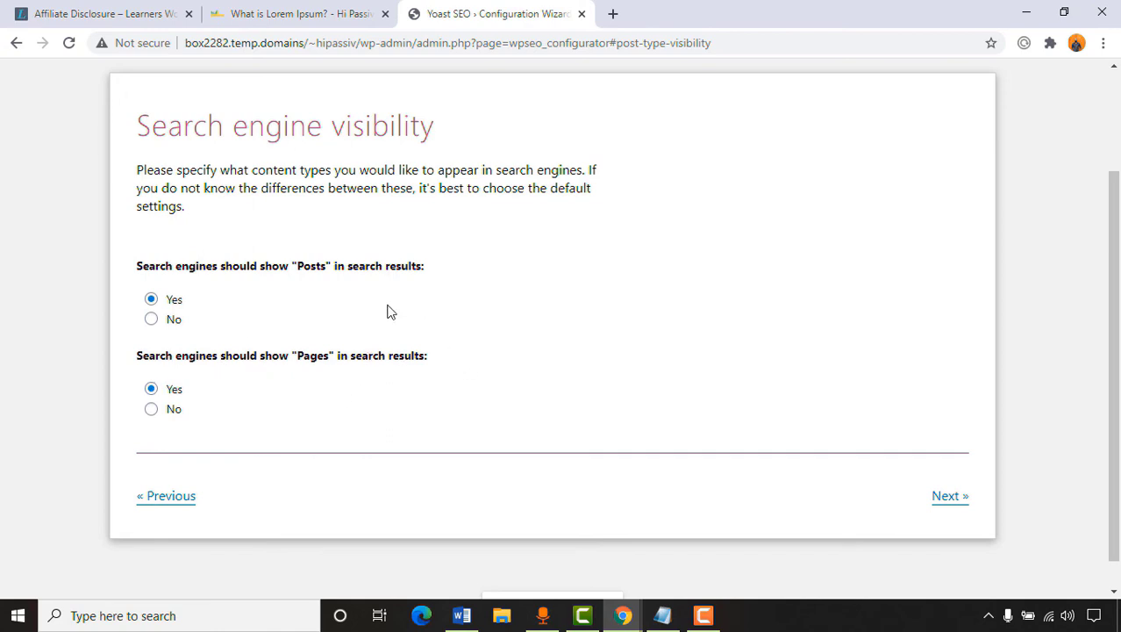
- Keep posts and pages visible to search engines and set Multiple authors to No
{"action": "left_click", "coordinate": [948, 496]}
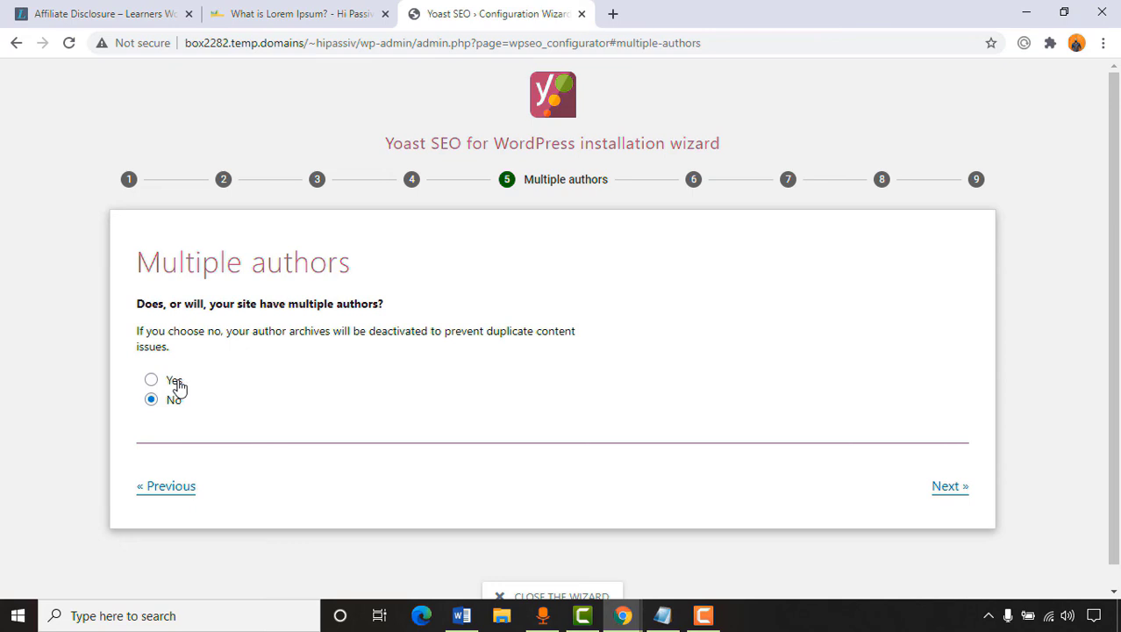
{"action": "left_click", "coordinate": [176, 386]}
{"action": "left_click", "coordinate": [147, 404]}
{"action": "left_click", "coordinate": [945, 487]}
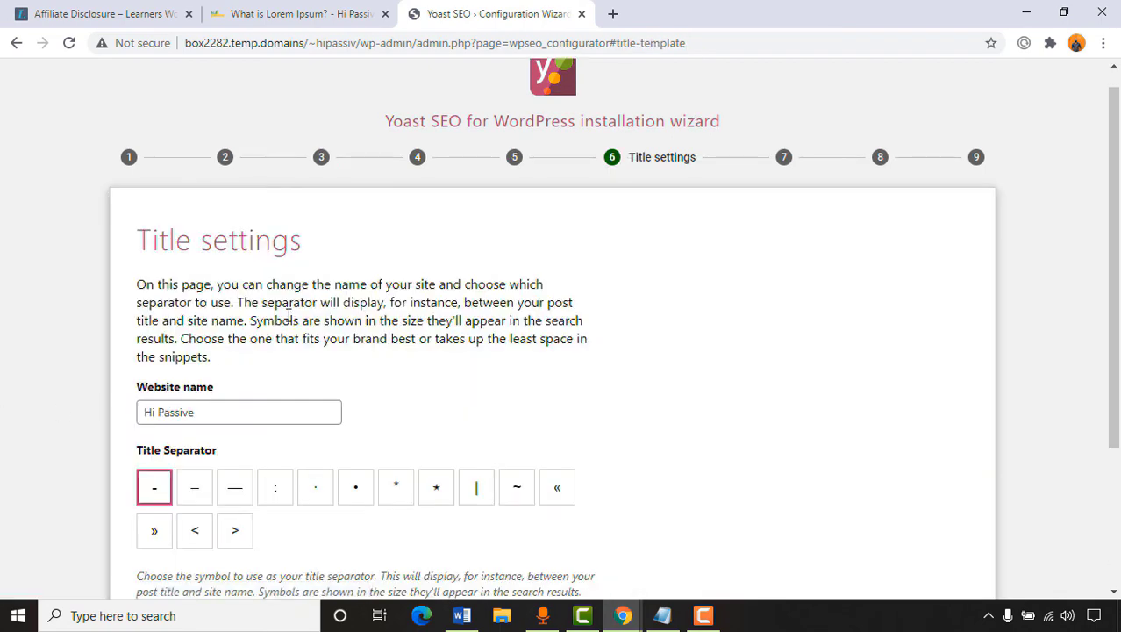
- Keep '-' as the title separator and leave usage tracking declined
{"action": "scroll", "coordinate": [140, 338], "scroll_direction": "down", "scroll_amount": 2}
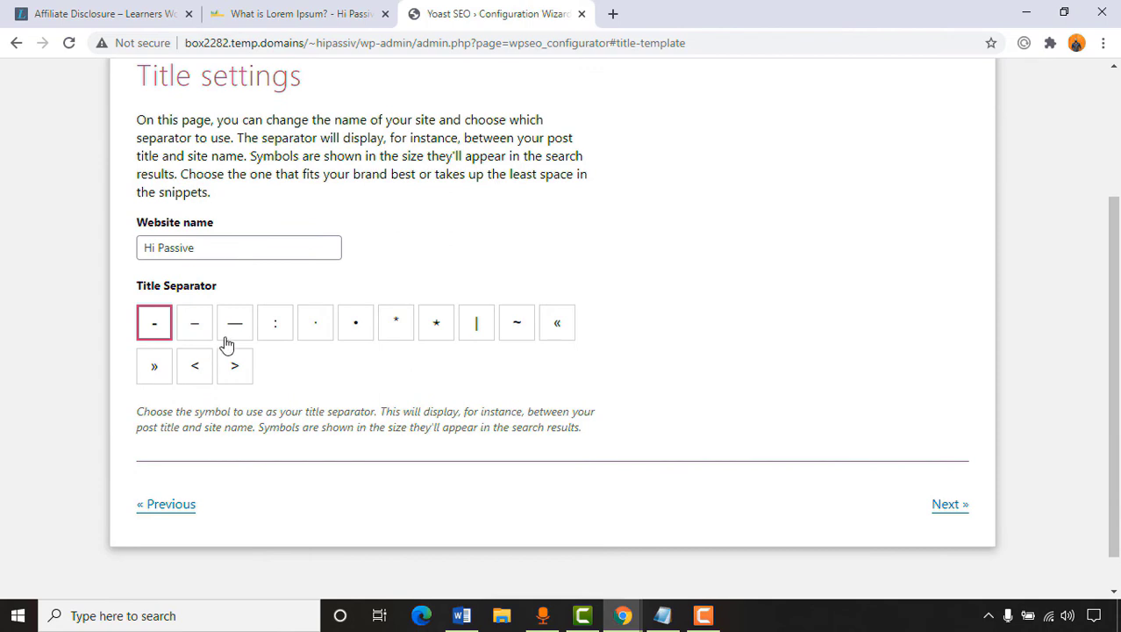
{"action": "left_click", "coordinate": [233, 327]}
{"action": "left_click", "coordinate": [271, 331]}
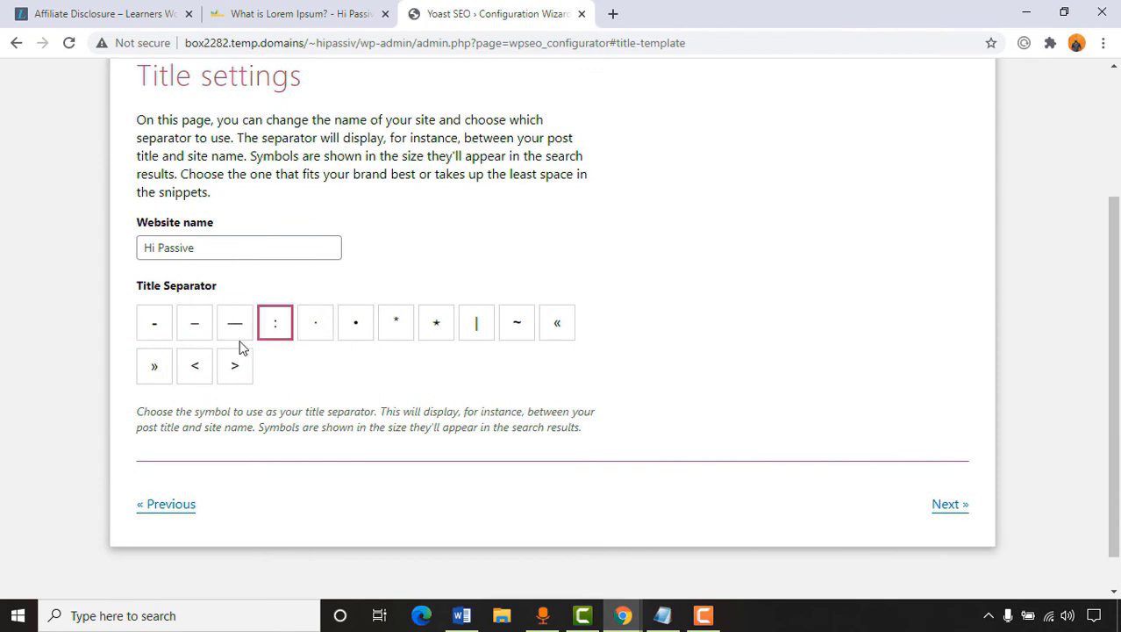
{"action": "left_click", "coordinate": [156, 330]}
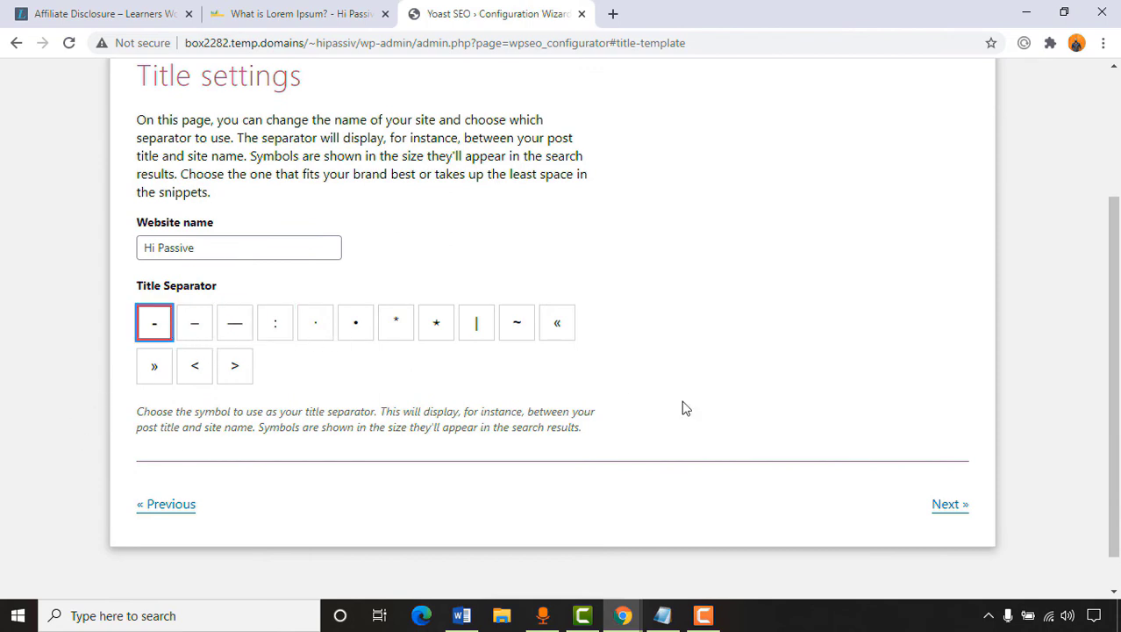
{"action": "left_click", "coordinate": [947, 510]}
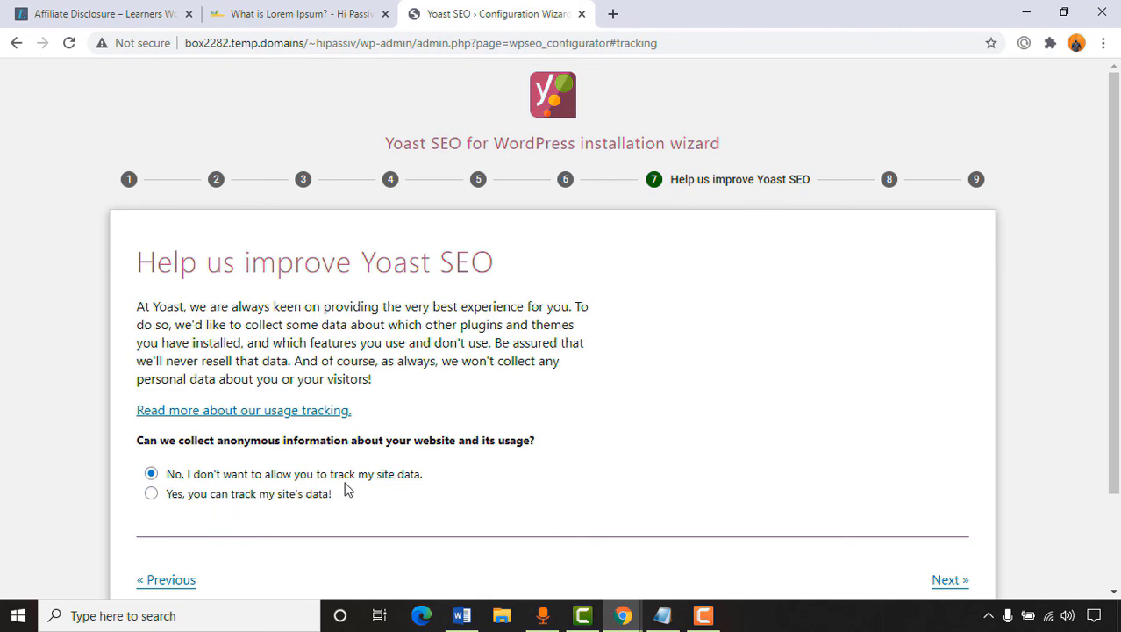
{"action": "scroll", "coordinate": [412, 474], "scroll_direction": "down", "scroll_amount": 2}
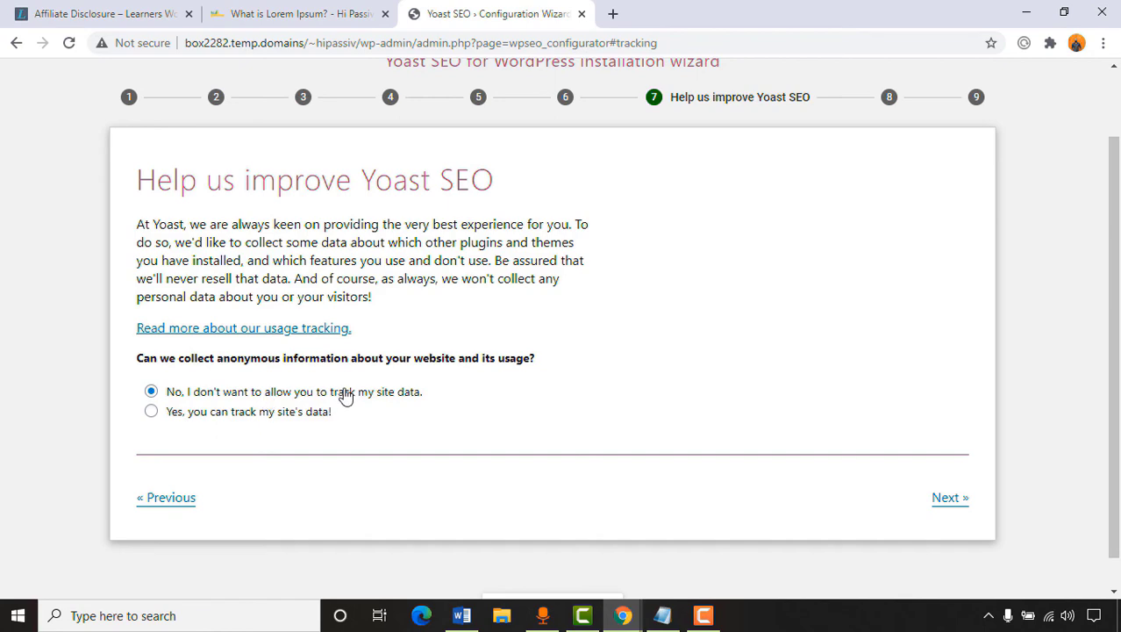
{"action": "left_click", "coordinate": [939, 512]}
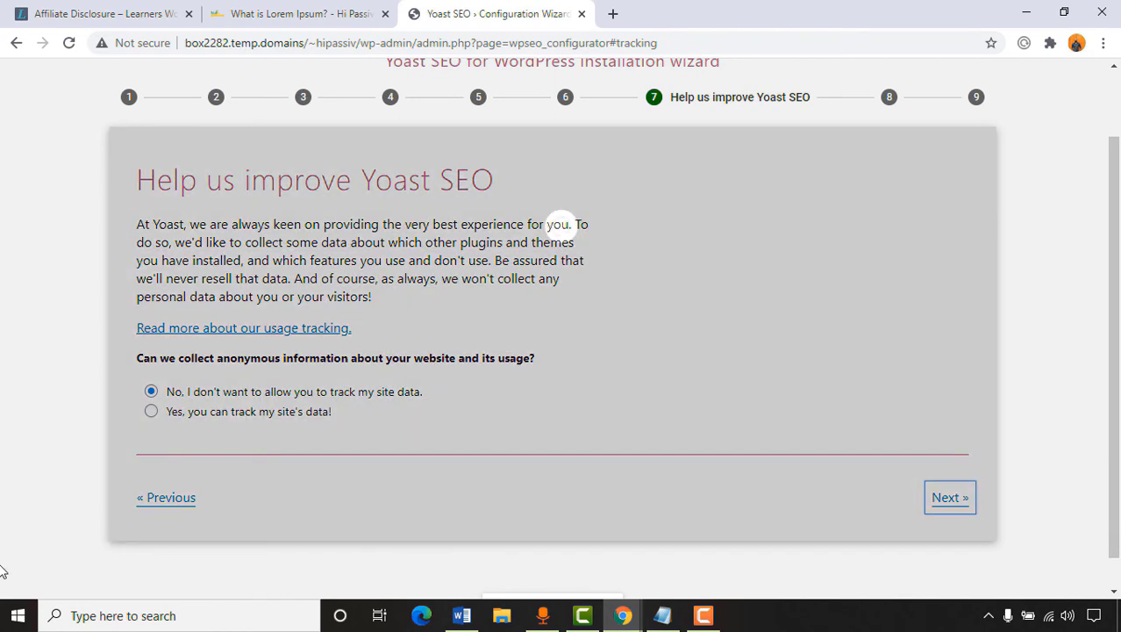
{"action": "scroll", "coordinate": [368, 474], "scroll_direction": "up", "scroll_amount": 3}
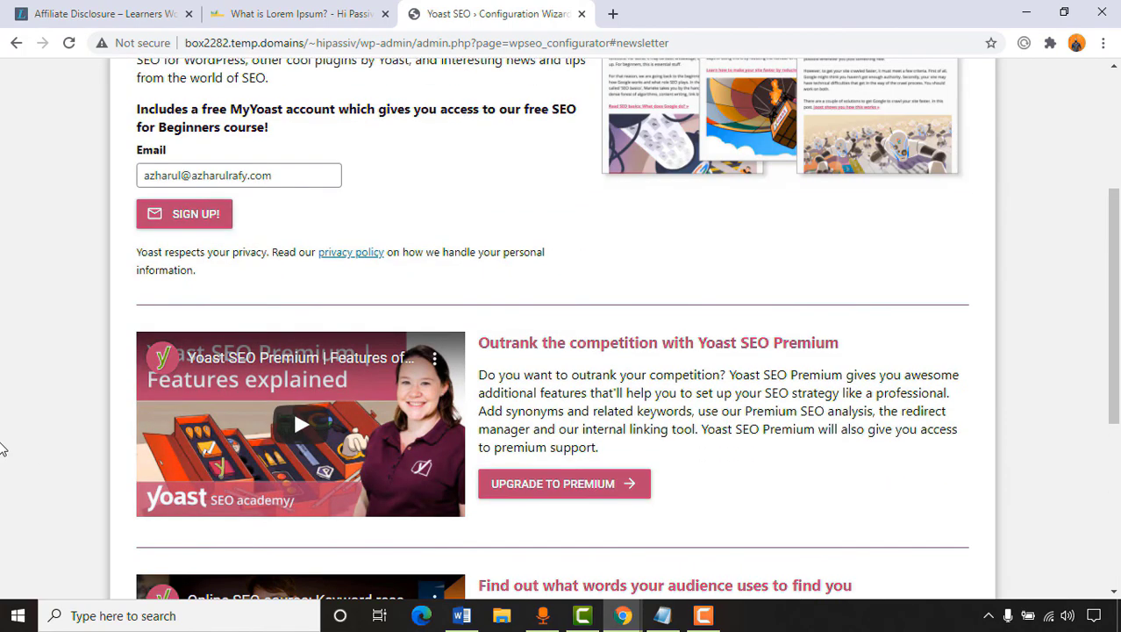
- Sign up for the Yoast newsletter with SIGN UP!
{"action": "scroll", "coordinate": [1, 448], "scroll_direction": "up", "scroll_amount": 3}
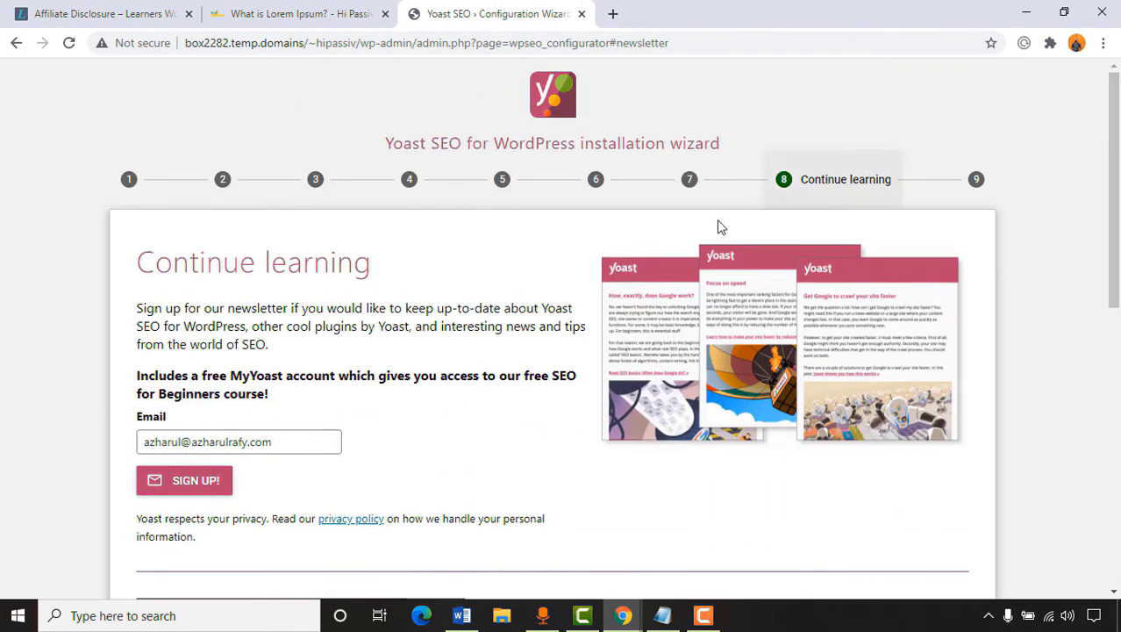
{"action": "scroll", "coordinate": [92, 478], "scroll_direction": "down", "scroll_amount": 1}
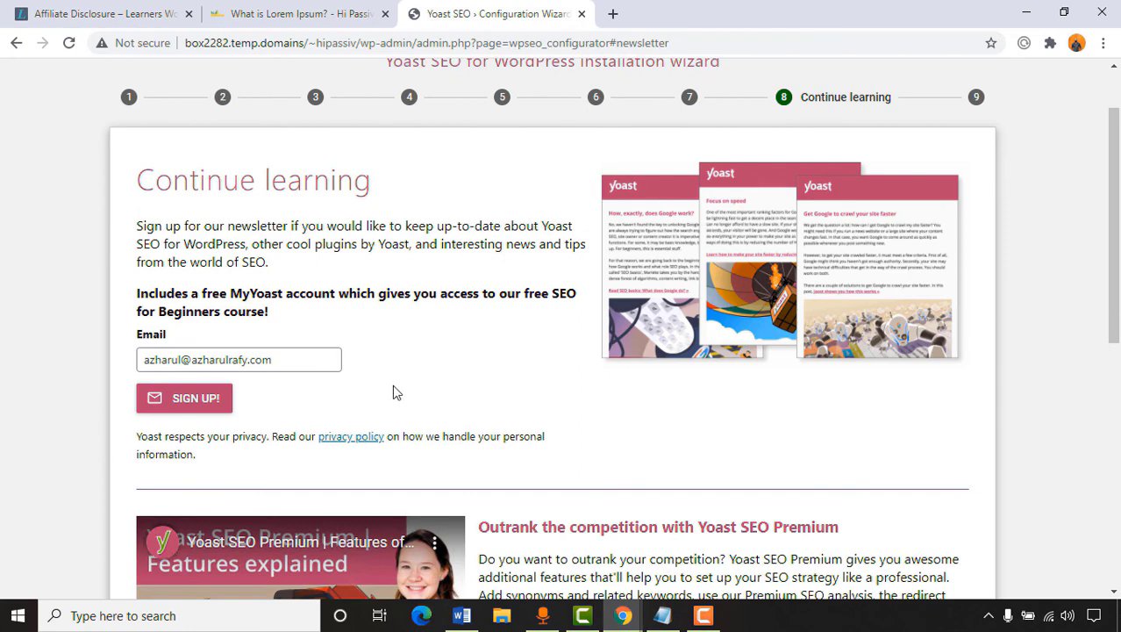
{"action": "left_click", "coordinate": [203, 398]}
{"action": "left_click", "coordinate": [214, 400]}
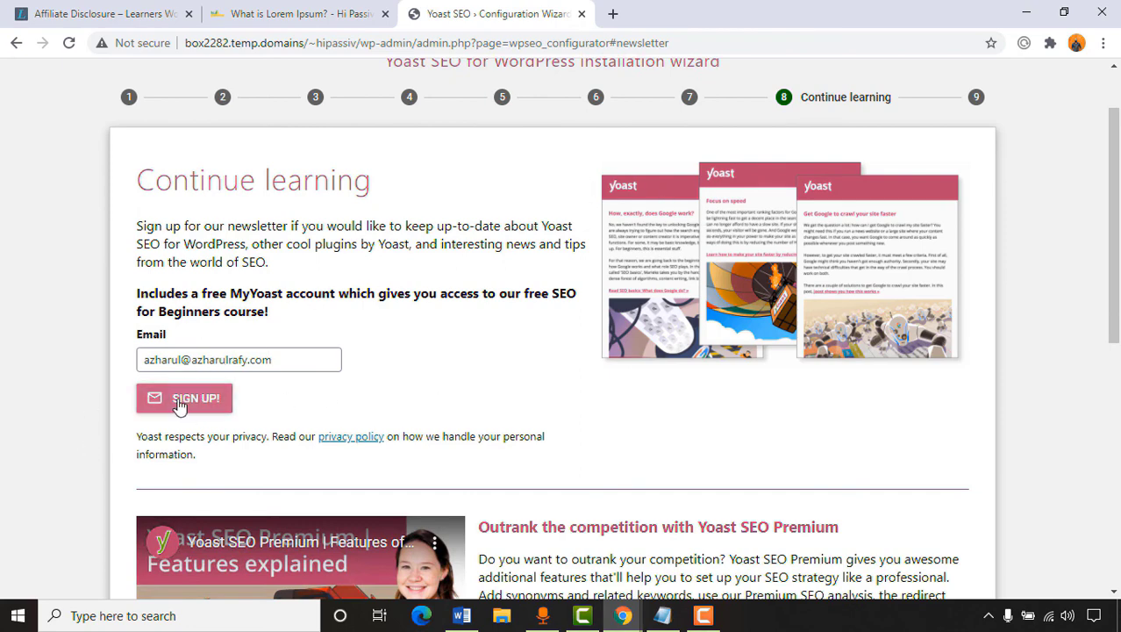
{"action": "scroll", "coordinate": [8, 475], "scroll_direction": "down", "scroll_amount": 3}
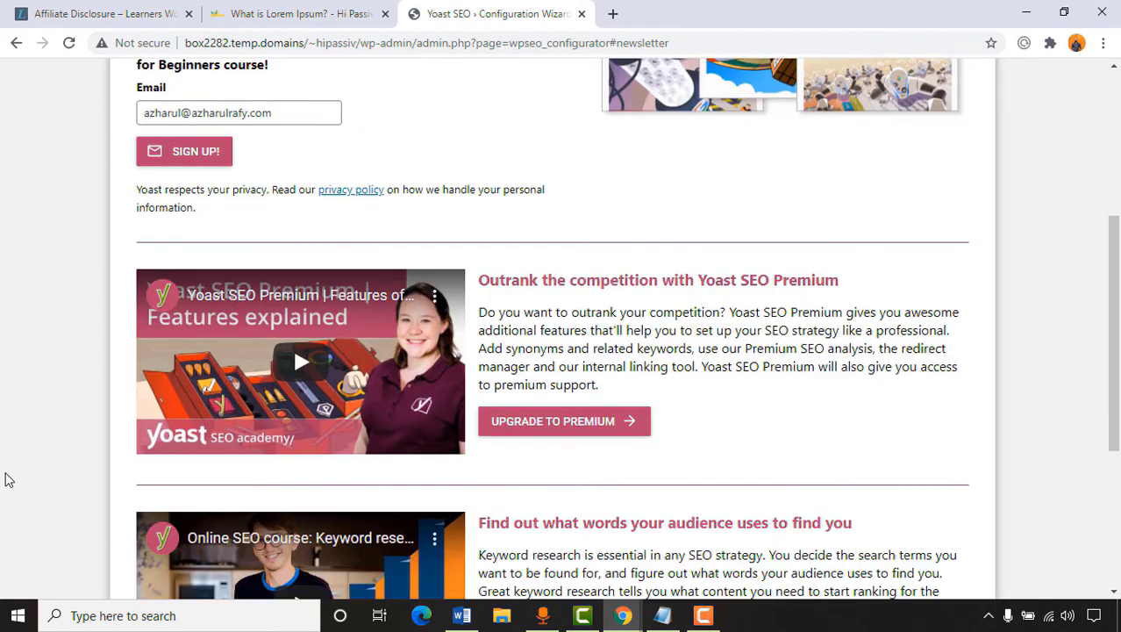
{"action": "scroll", "coordinate": [8, 478], "scroll_direction": "down", "scroll_amount": 4}
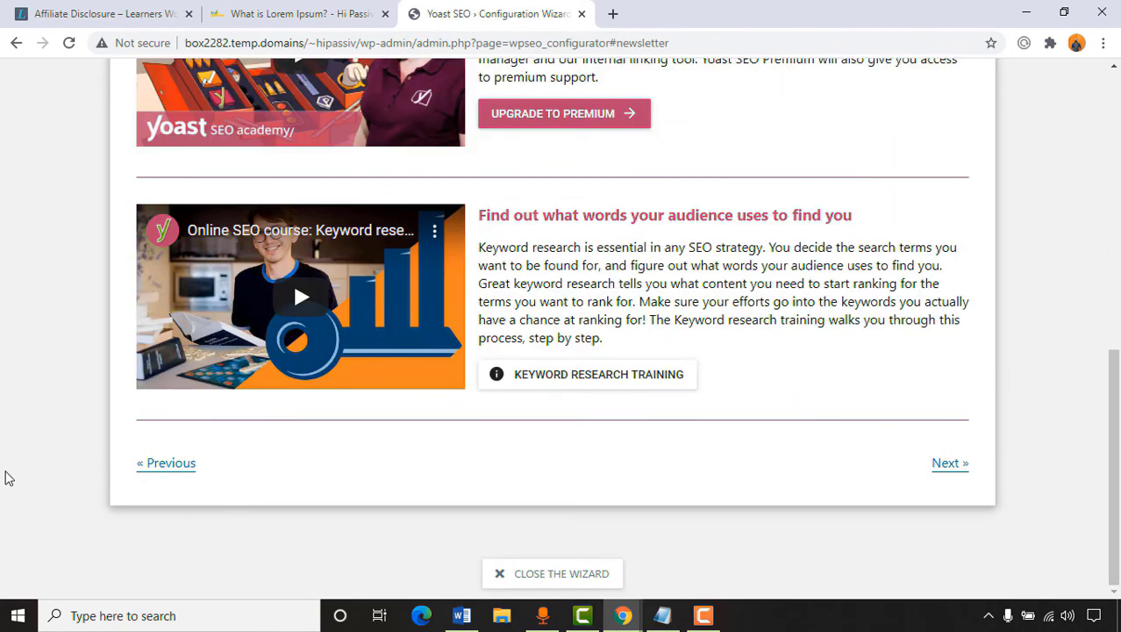
{"action": "scroll", "coordinate": [4, 450], "scroll_direction": "up", "scroll_amount": 8}
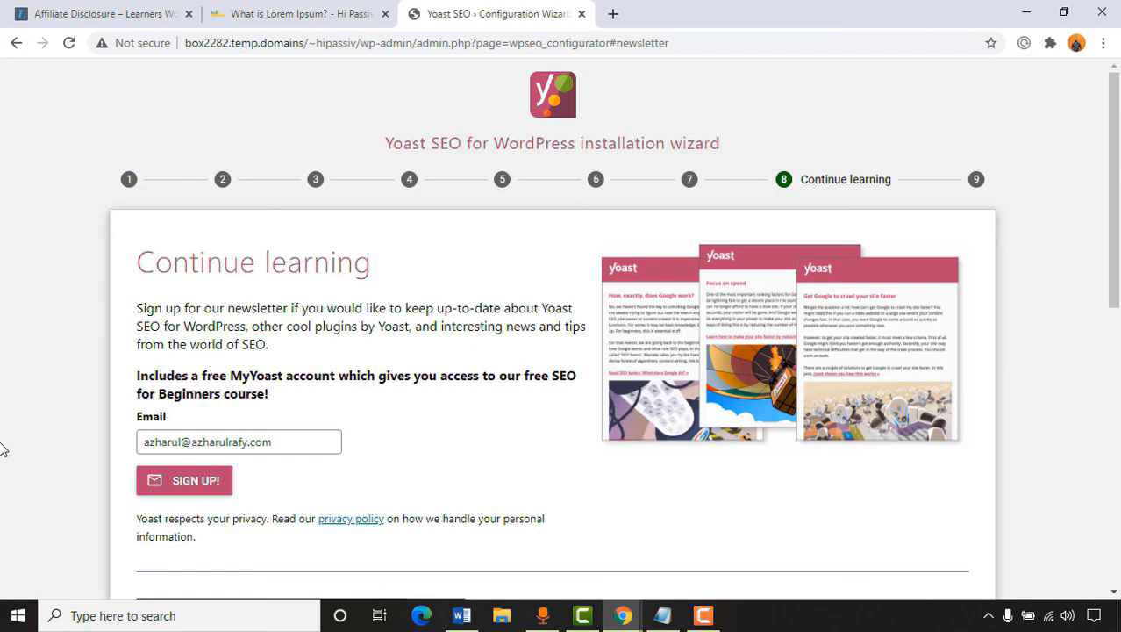
- Advance to the wizard's Success! step and close it
{"action": "scroll", "coordinate": [655, 300], "scroll_direction": "down", "scroll_amount": 7}
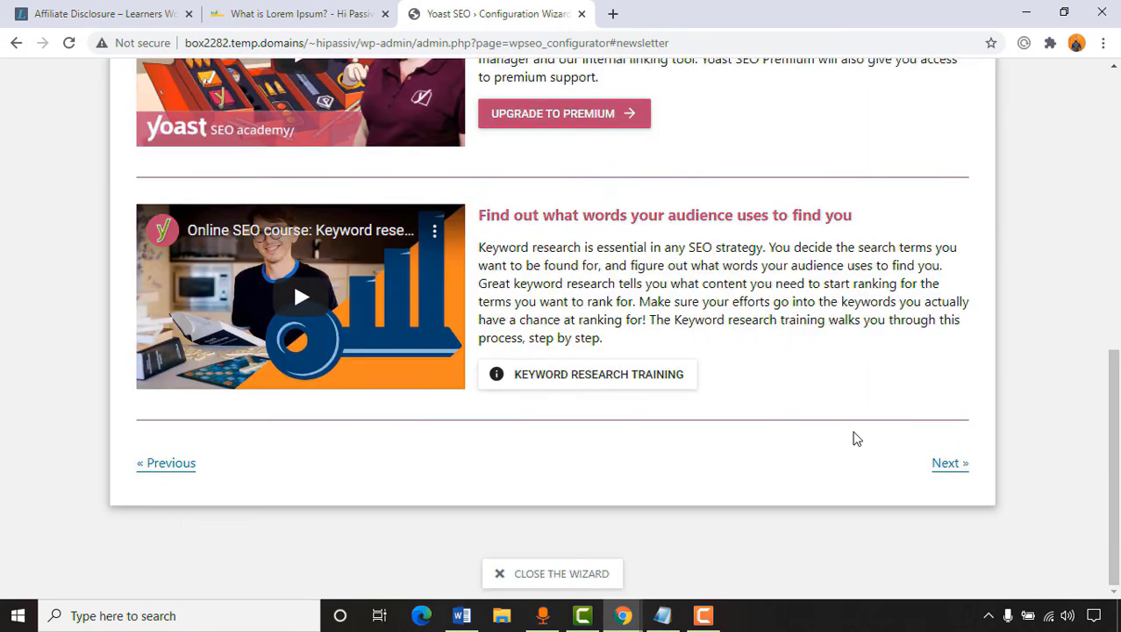
{"action": "left_click", "coordinate": [937, 465]}
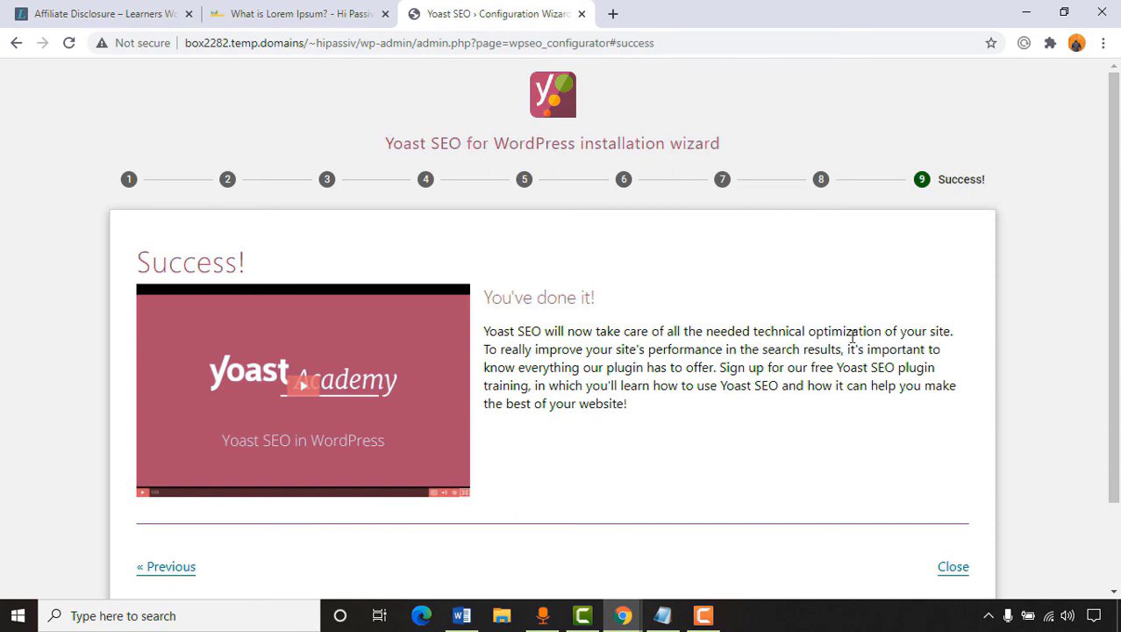
{"action": "scroll", "coordinate": [363, 548], "scroll_direction": "down", "scroll_amount": 1}
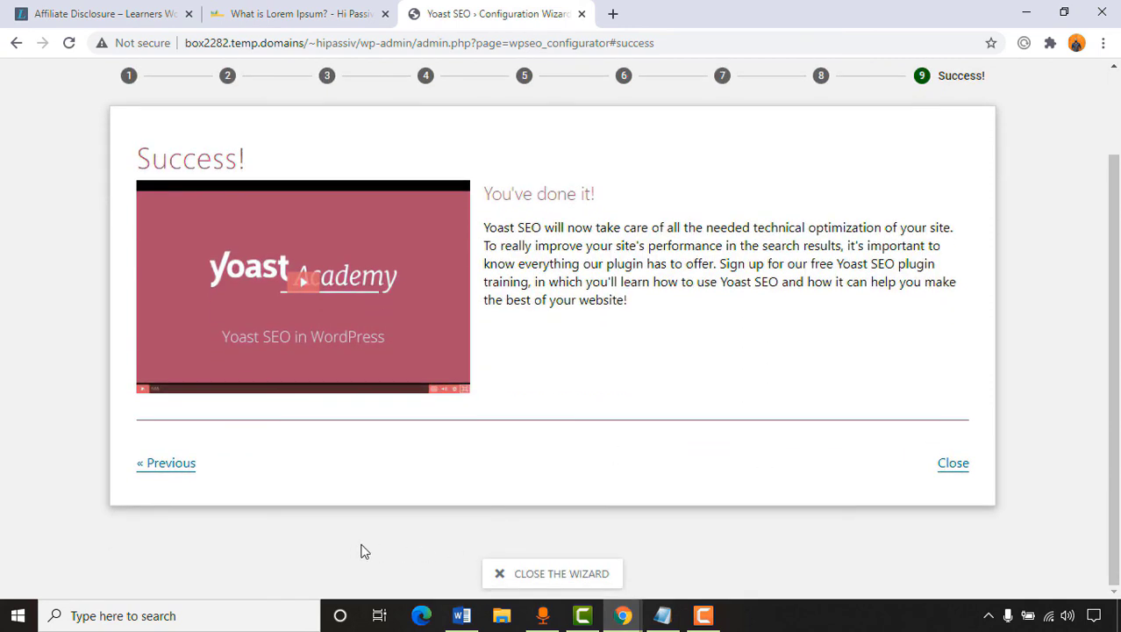
{"action": "scroll", "coordinate": [733, 488], "scroll_direction": "up", "scroll_amount": 1}
{"action": "left_click", "coordinate": [947, 566]}
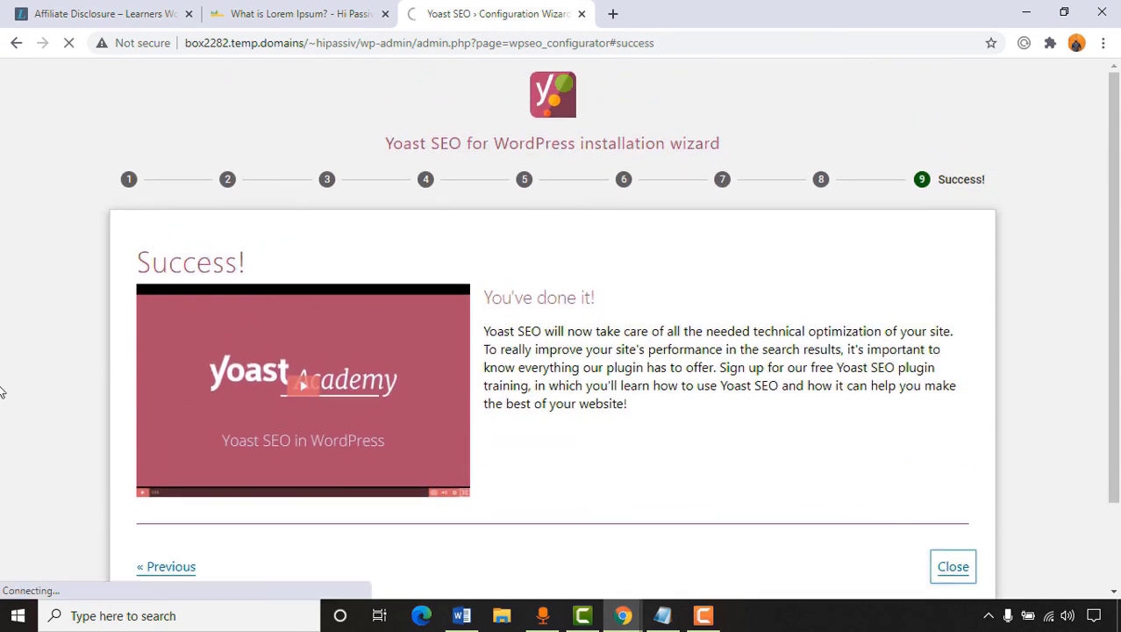
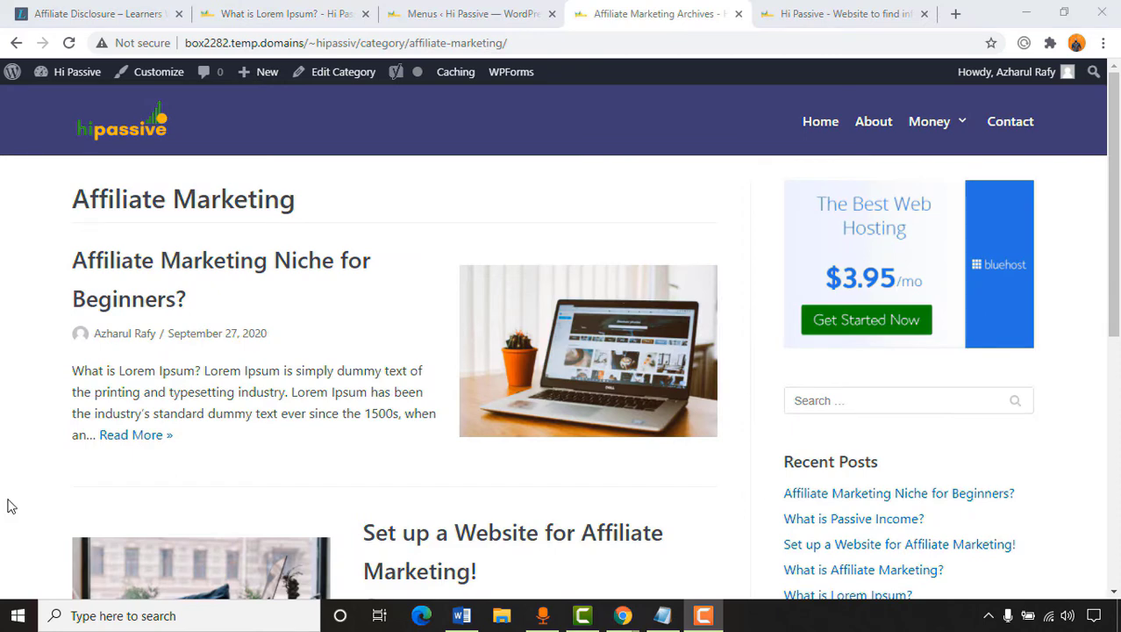
- Load Gmail from the address bar of the Hi Passive home page tab
{"action": "left_click", "coordinate": [825, 14]}
{"action": "left_click", "coordinate": [822, 41]}
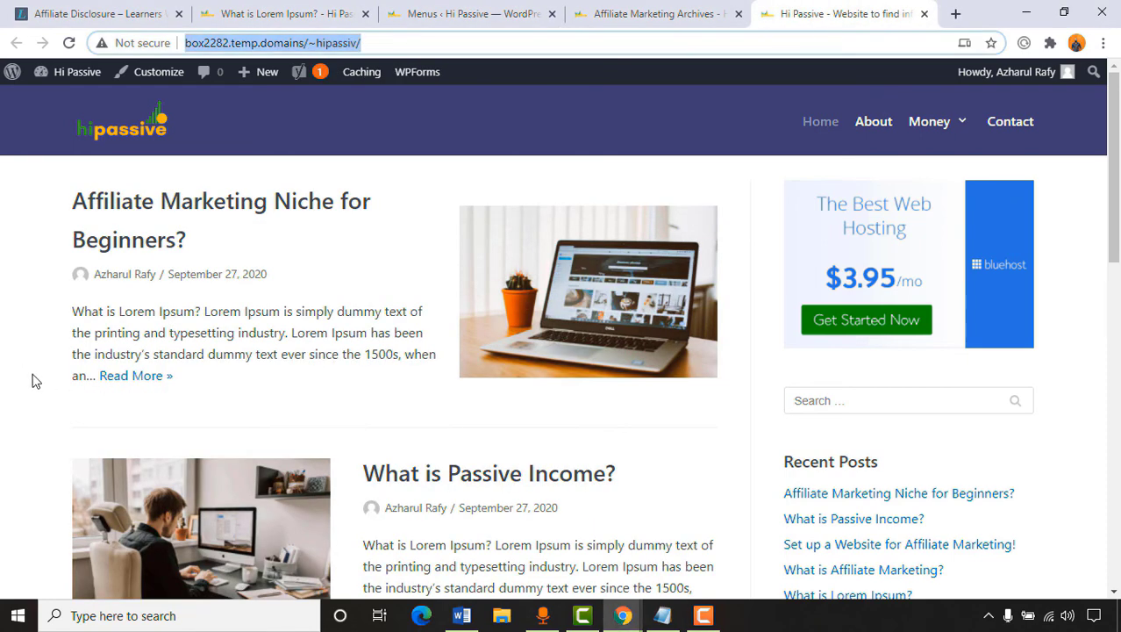
{"action": "type", "text": "gmai"}
{"action": "key", "text": "Return"}
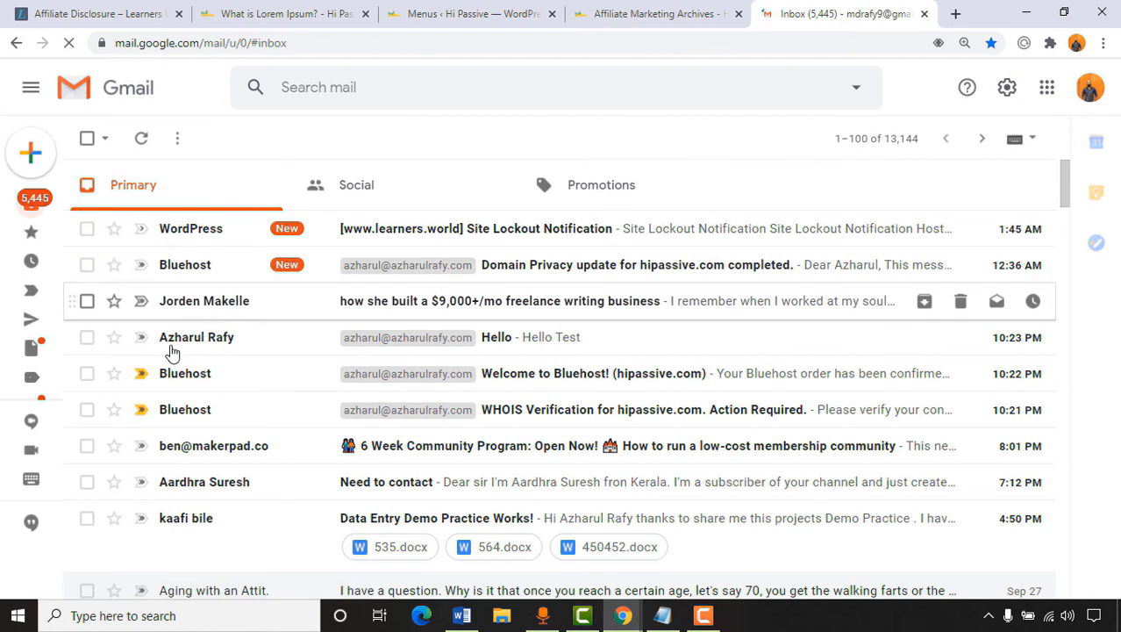
- Open Bluehost's 'WHOIS Verification for hipassive.com' email and verify the contact information
{"action": "left_click", "coordinate": [537, 422]}
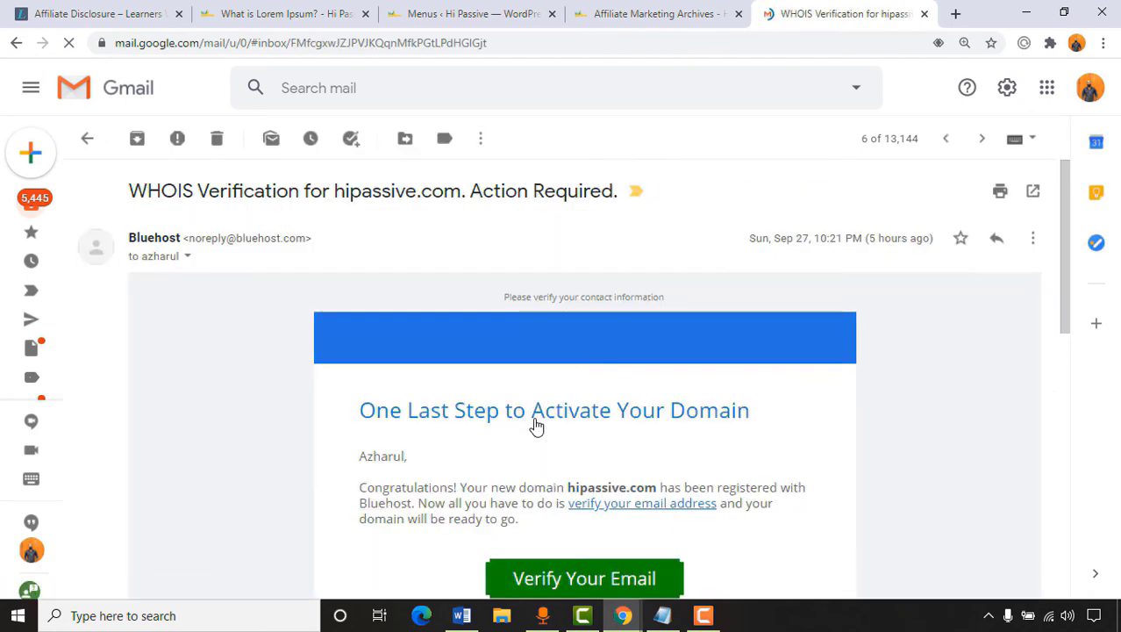
{"action": "scroll", "coordinate": [526, 430], "scroll_direction": "down", "scroll_amount": 2}
{"action": "left_click", "coordinate": [600, 420]}
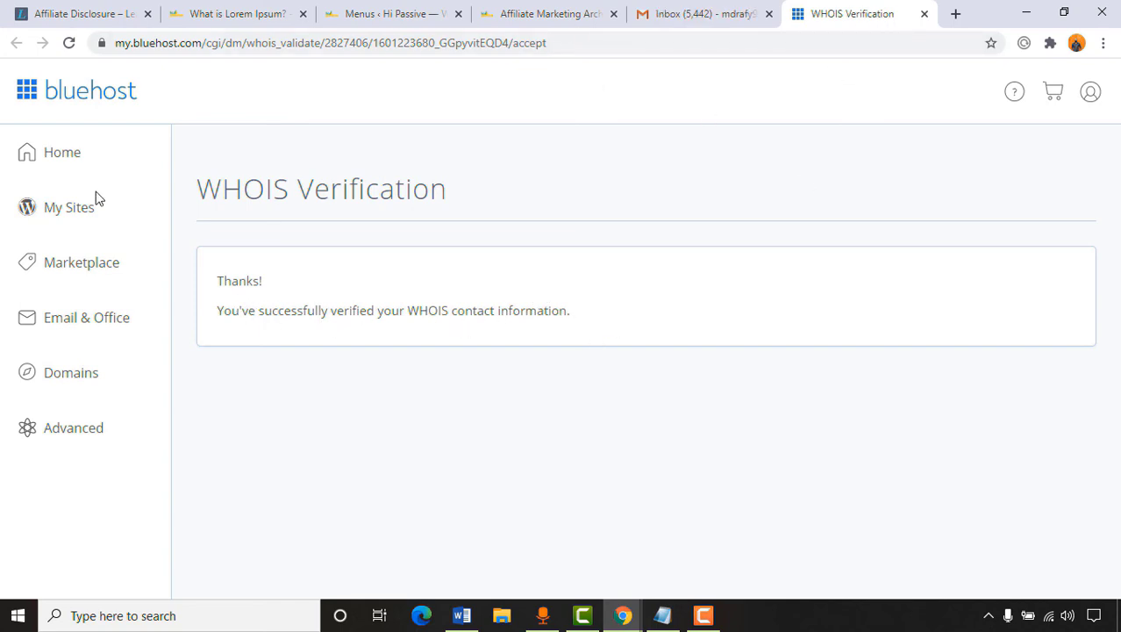
- Open the Hi Passive site's Security tab in Bluehost and check why the free SSL certificate is pending
{"action": "left_click", "coordinate": [73, 154]}
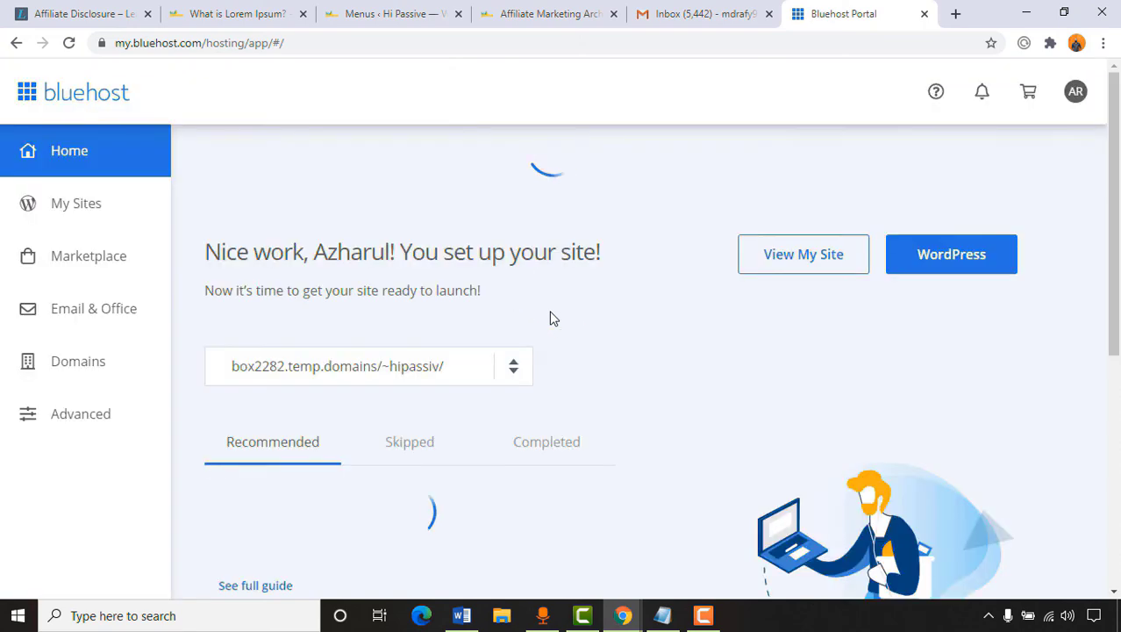
{"action": "left_click", "coordinate": [76, 225]}
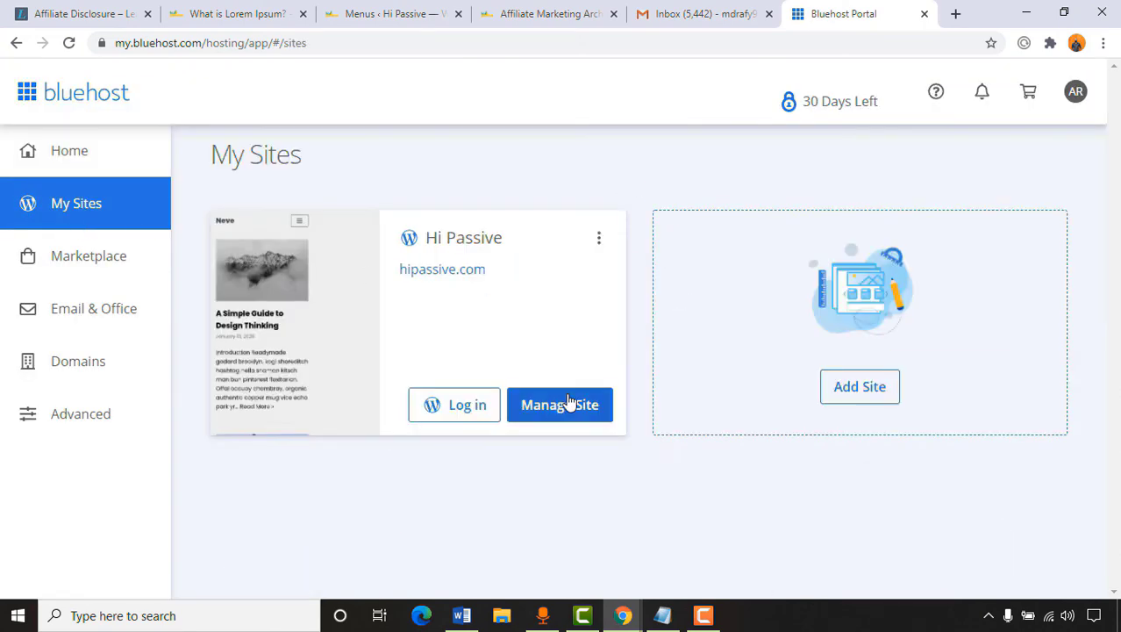
{"action": "left_click", "coordinate": [568, 404]}
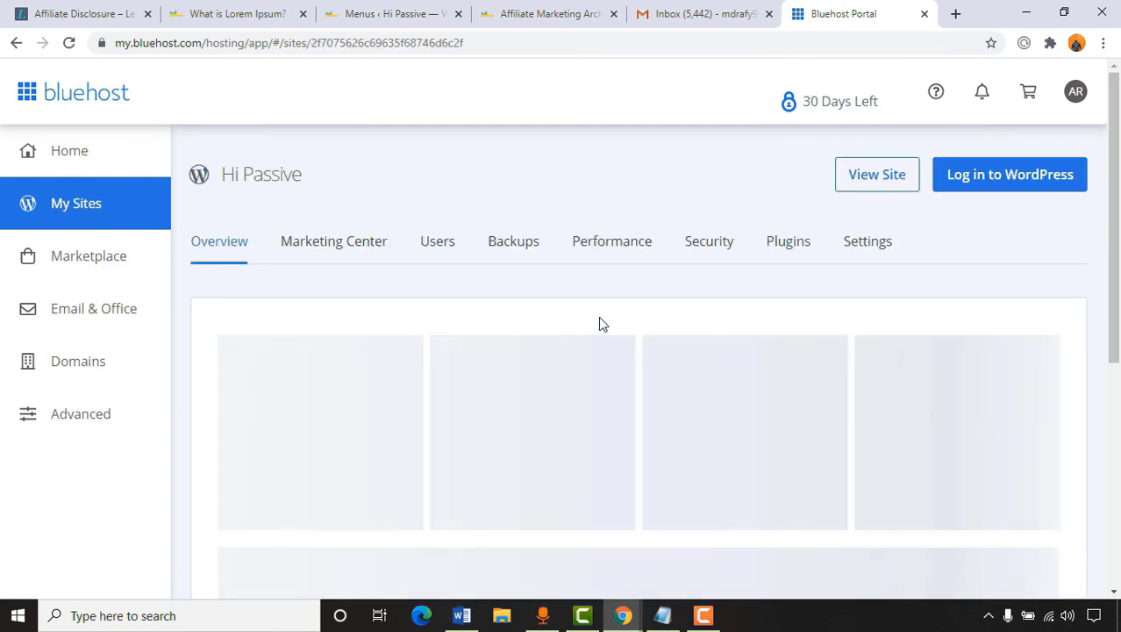
{"action": "left_click", "coordinate": [713, 246]}
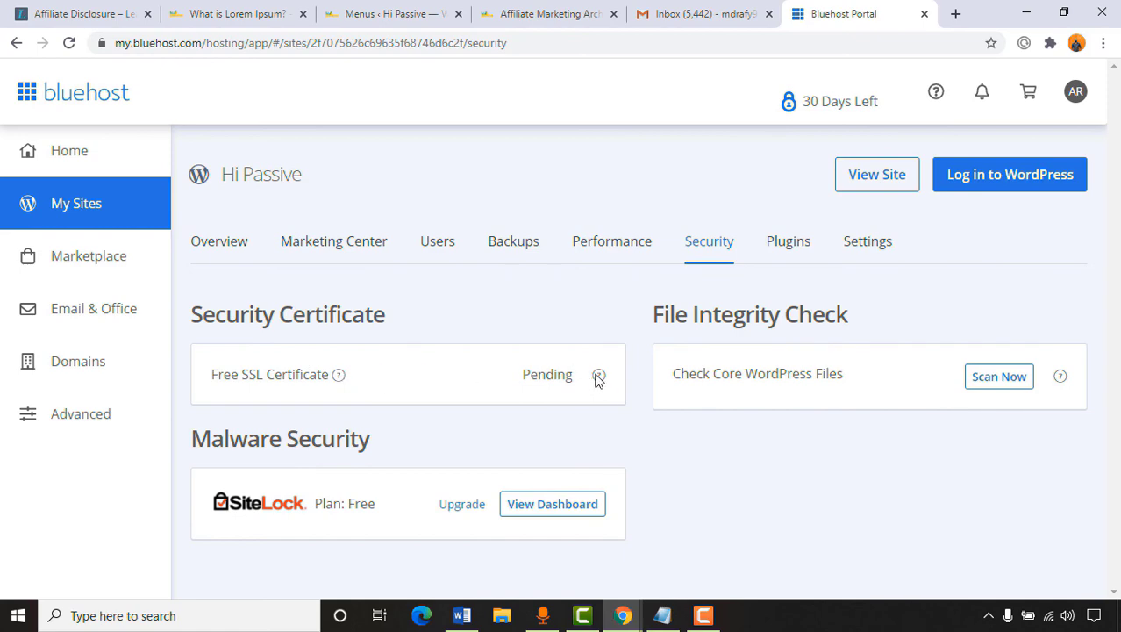
{"action": "left_click", "coordinate": [598, 376]}
- Inspect the Site URL on the site's Settings tab, still on the temporary domain
{"action": "left_click", "coordinate": [701, 13]}
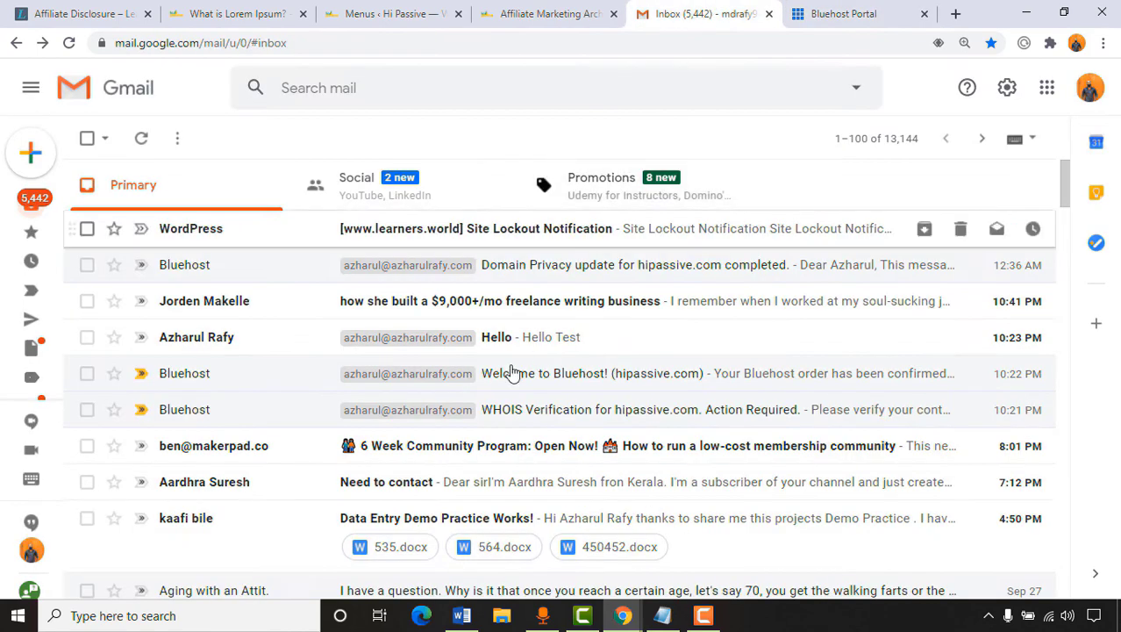
{"action": "left_click", "coordinate": [849, 8]}
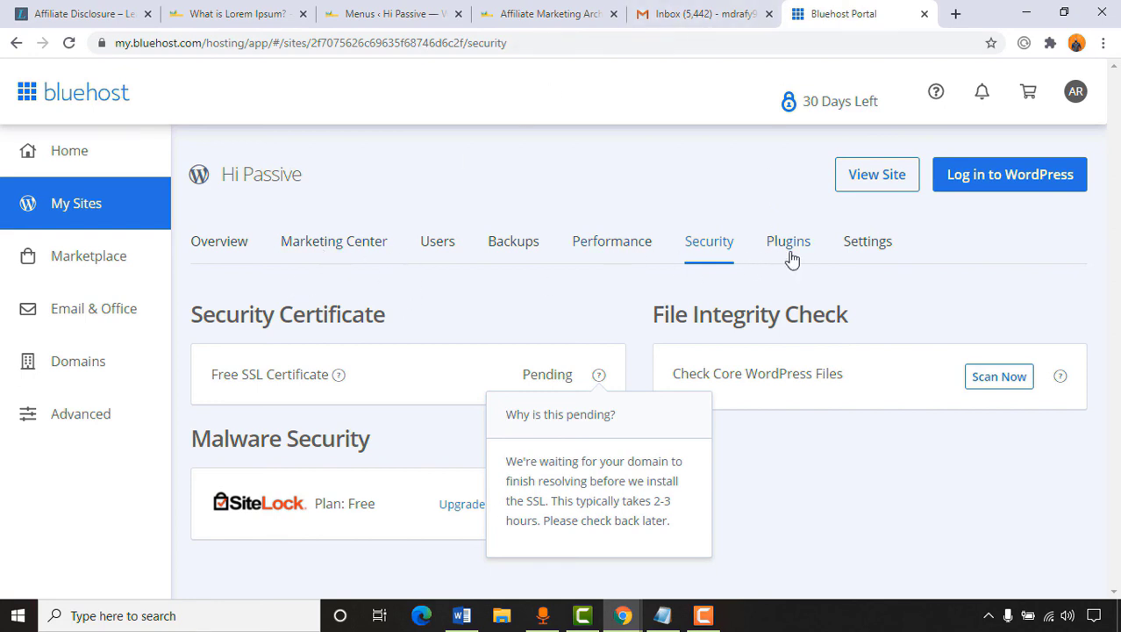
{"action": "left_click", "coordinate": [857, 255]}
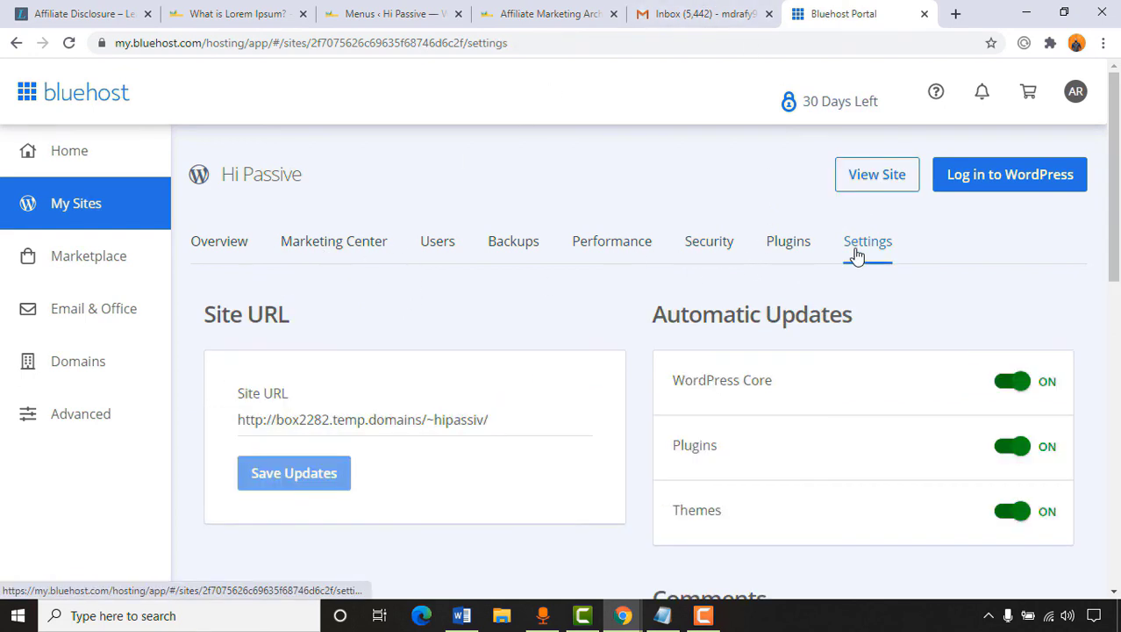
{"action": "scroll", "coordinate": [435, 433], "scroll_direction": "down", "scroll_amount": 2}
{"action": "left_click", "coordinate": [361, 255]}
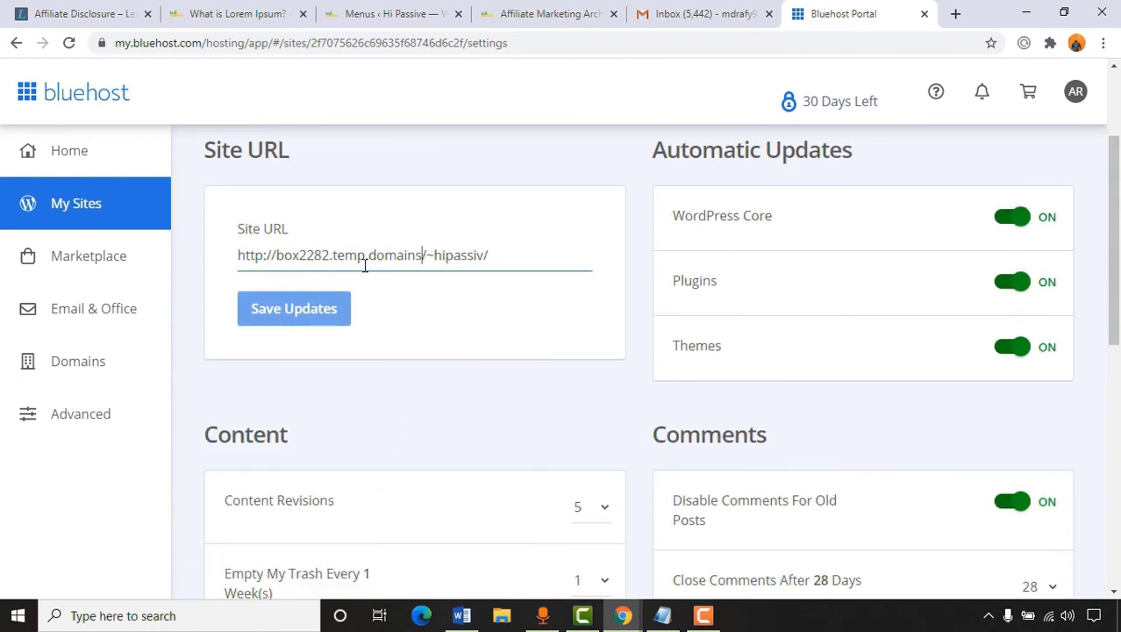
{"action": "scroll", "coordinate": [379, 410], "scroll_direction": "down", "scroll_amount": 2}
{"action": "scroll", "coordinate": [416, 443], "scroll_direction": "up", "scroll_amount": 4}
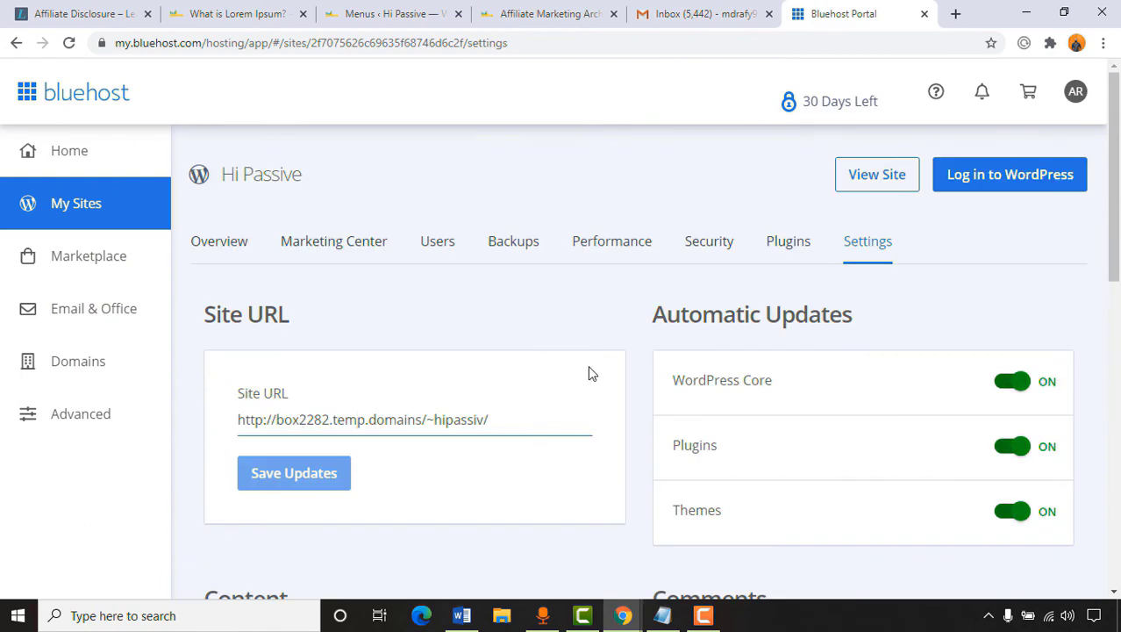
{"action": "left_click", "coordinate": [702, 13]}
{"action": "left_click", "coordinate": [956, 13]}
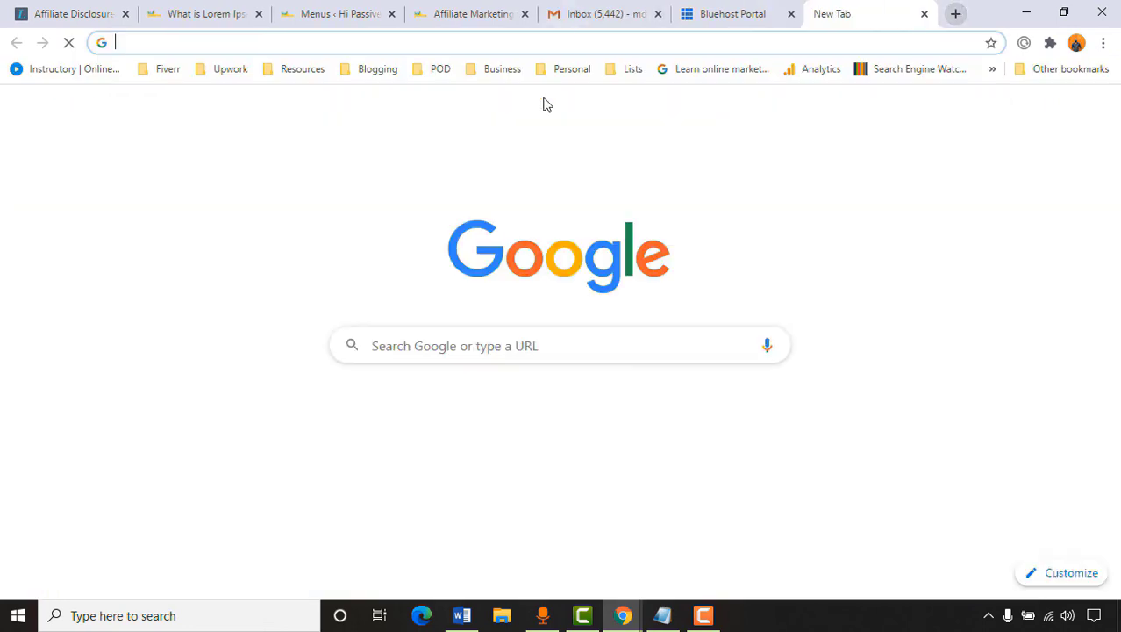
- Open Settings > General from the WordPress dashboard
{"action": "left_click", "coordinate": [430, 13]}
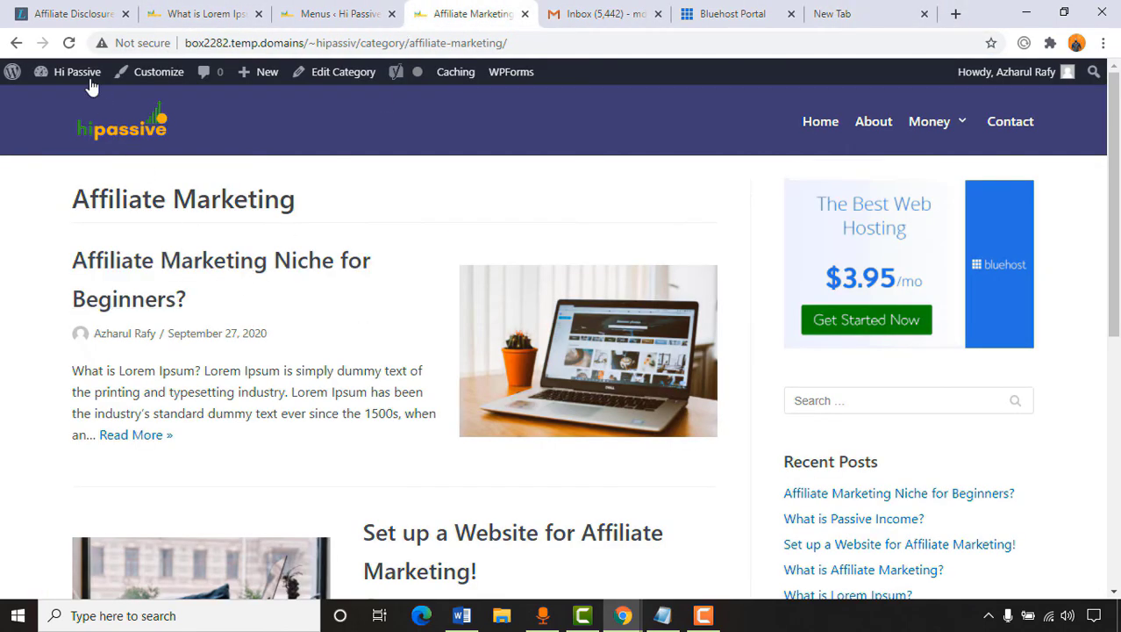
{"action": "mouse_move", "coordinate": [55, 79]}
{"action": "left_click", "coordinate": [61, 102]}
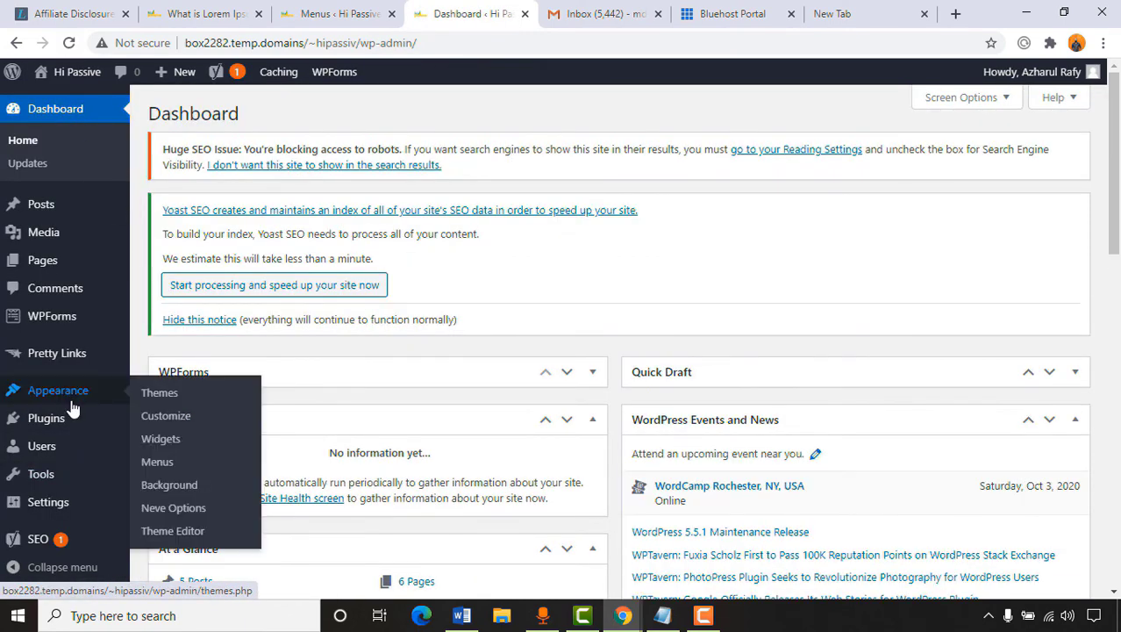
{"action": "mouse_move", "coordinate": [67, 507]}
{"action": "left_click", "coordinate": [165, 389]}
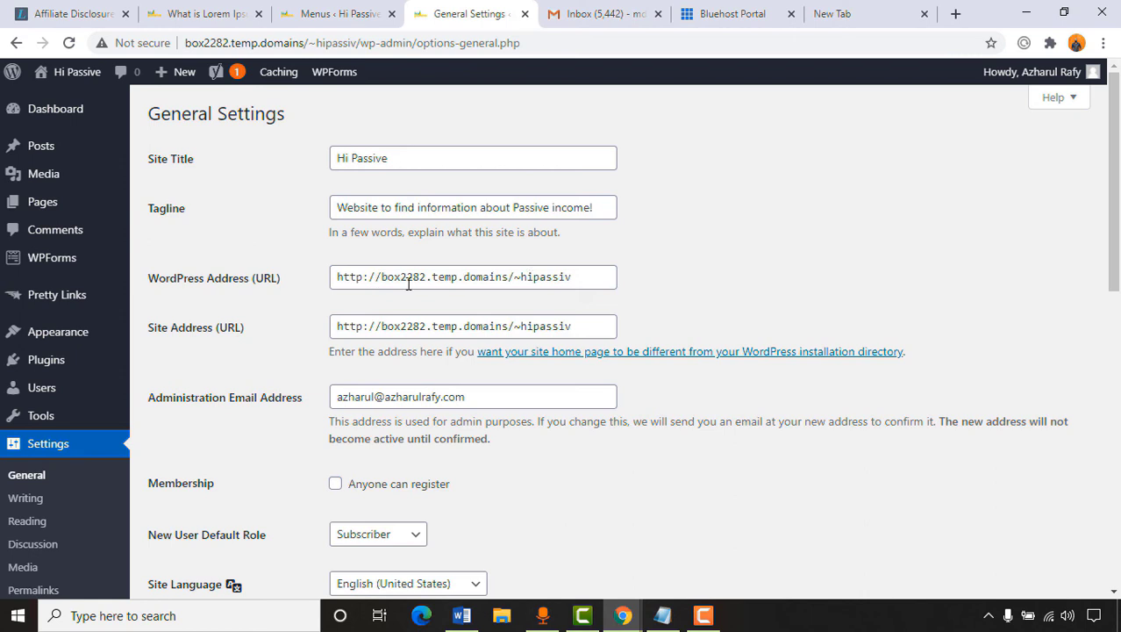
{"action": "left_click", "coordinate": [359, 280]}
{"action": "type", "text": "s"}
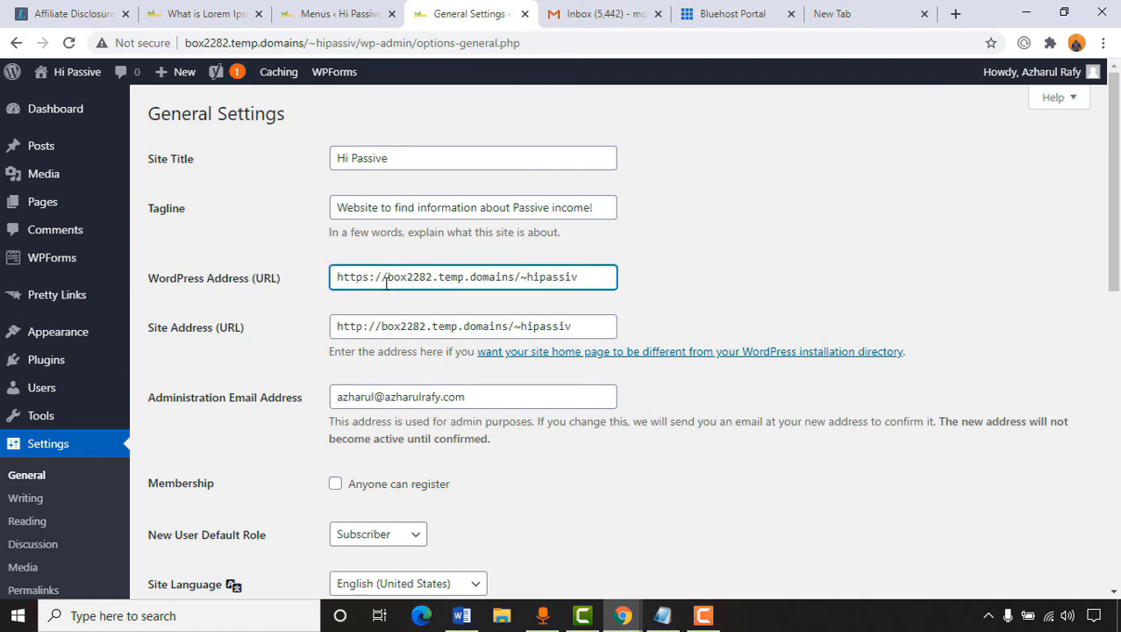
{"action": "left_click_drag", "start_coordinate": [389, 279], "coordinate": [636, 276]}
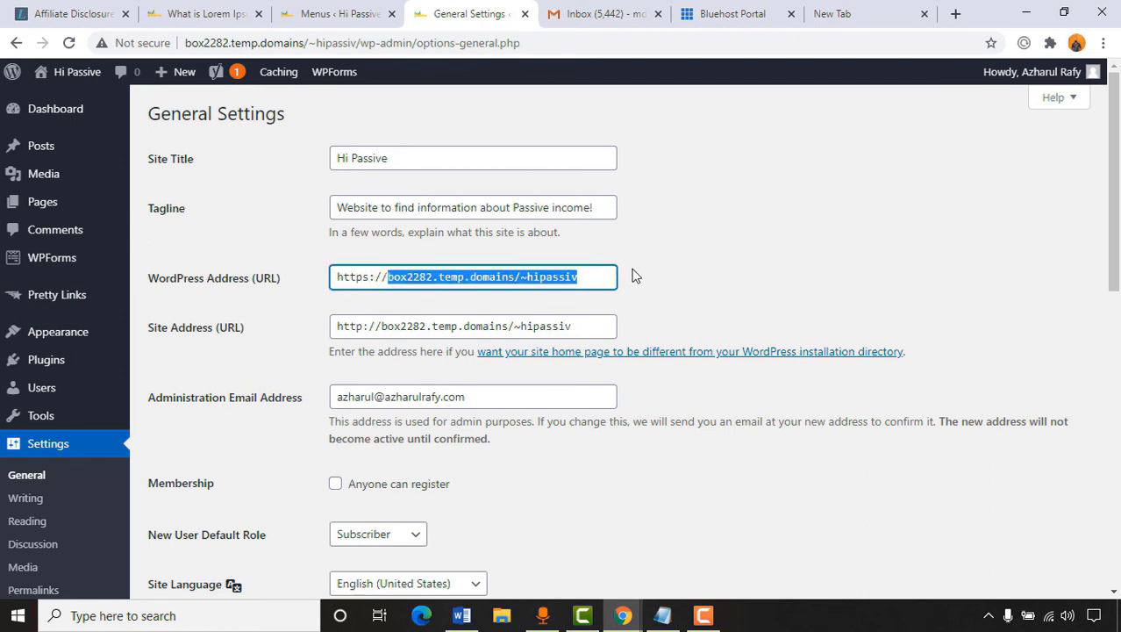
{"action": "type", "text": "hip"}
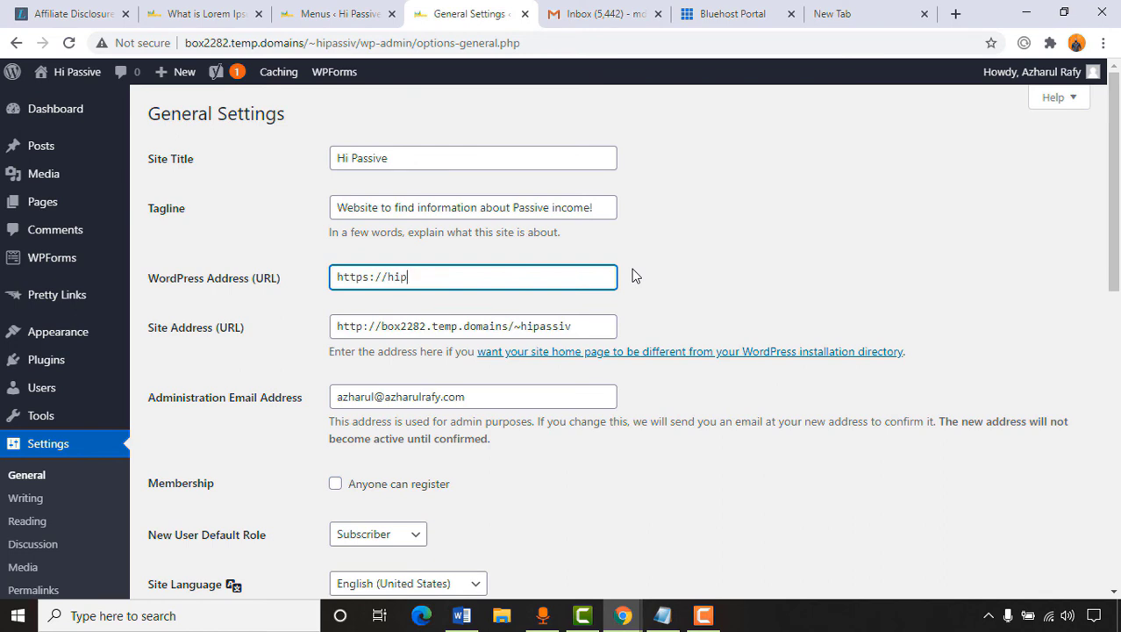
{"action": "type", "text": "assive.com"}
{"action": "key", "text": "ctrl+a"}
{"action": "key", "text": "ctrl+c"}
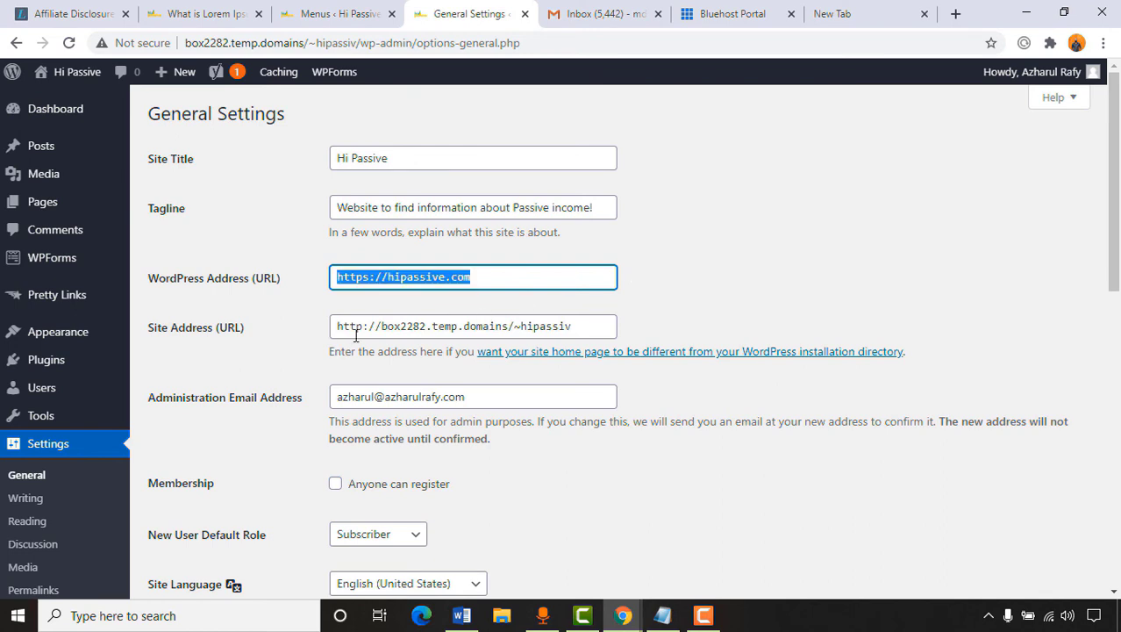
{"action": "left_click", "coordinate": [386, 325]}
{"action": "key", "text": "ctrl+a"}
{"action": "key", "text": "ctrl+v"}
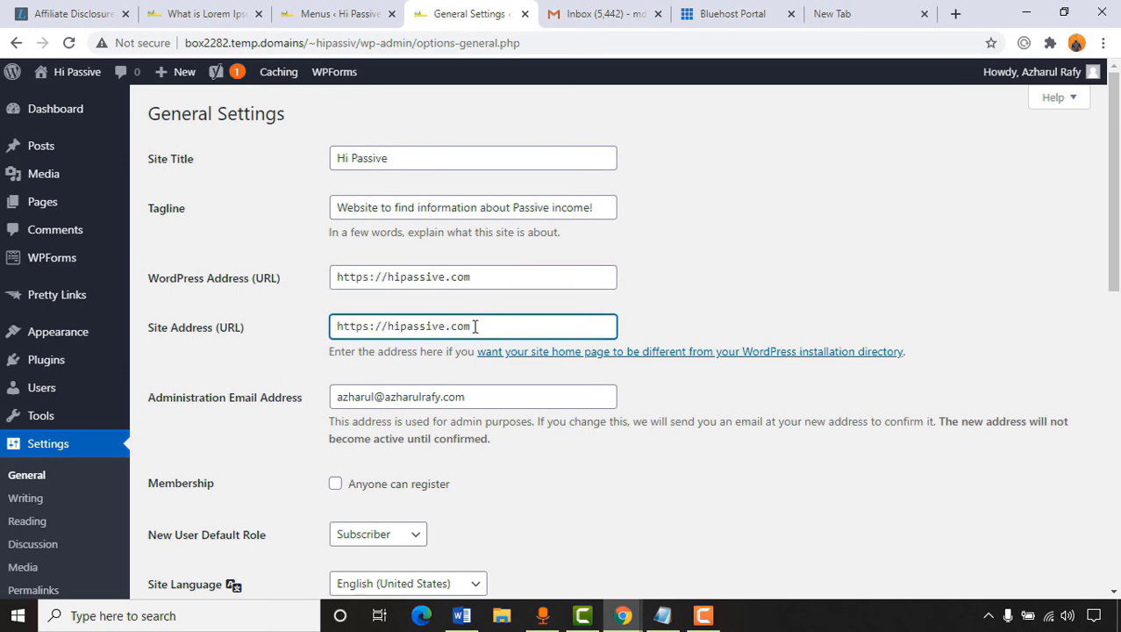
- Save the updated general settings
{"action": "scroll", "coordinate": [410, 351], "scroll_direction": "down", "scroll_amount": 1}
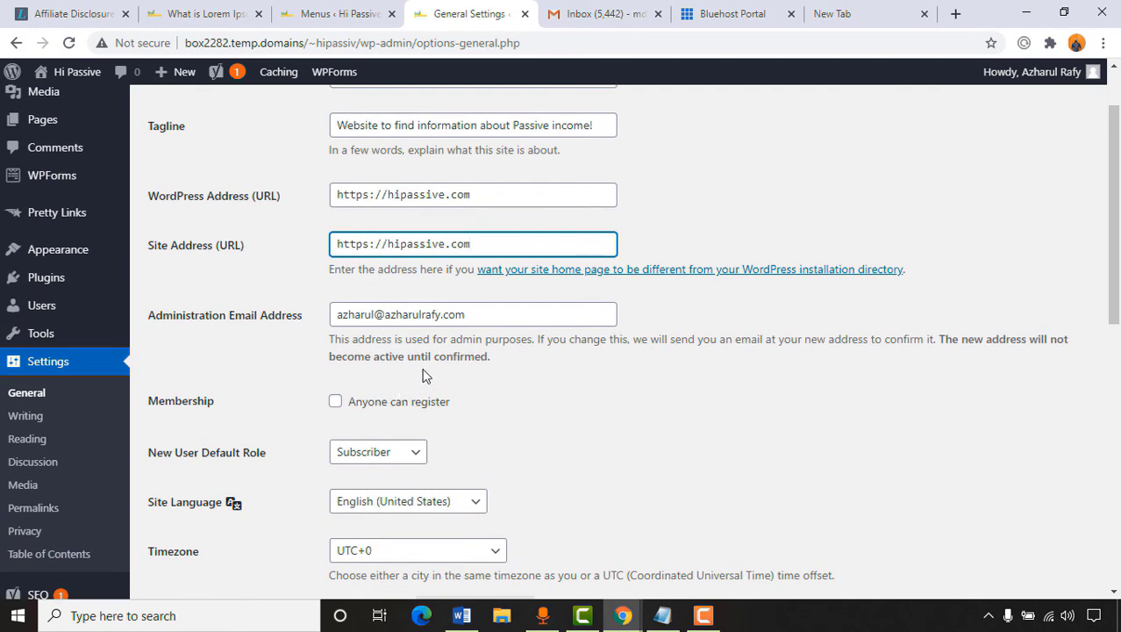
{"action": "scroll", "coordinate": [232, 433], "scroll_direction": "down", "scroll_amount": 4}
{"action": "scroll", "coordinate": [258, 437], "scroll_direction": "down", "scroll_amount": 4}
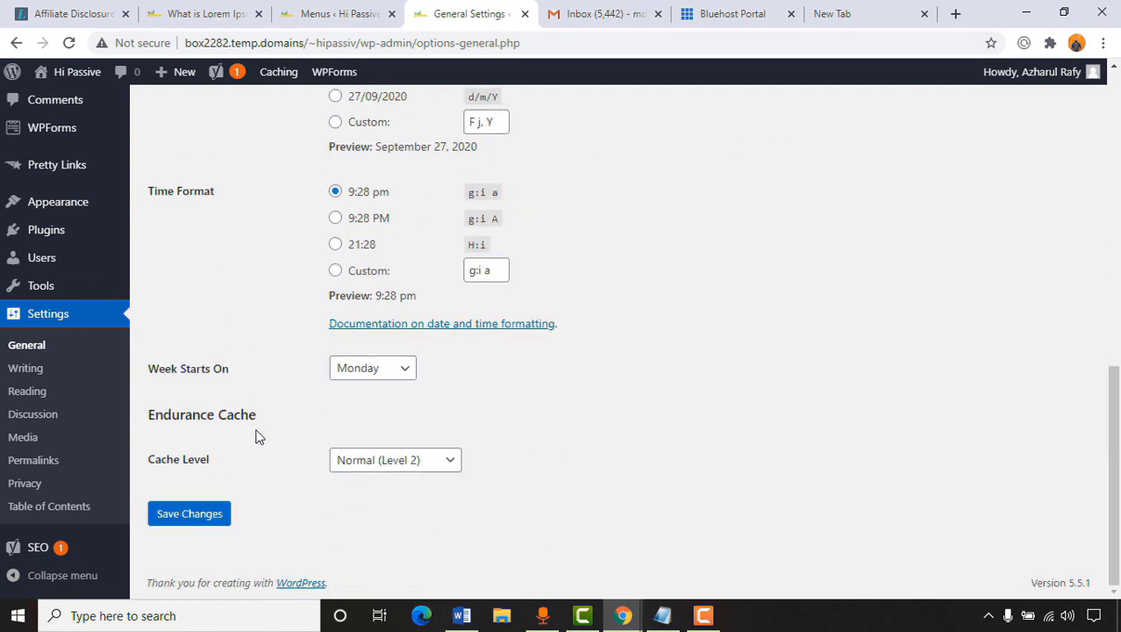
{"action": "left_click", "coordinate": [208, 522]}
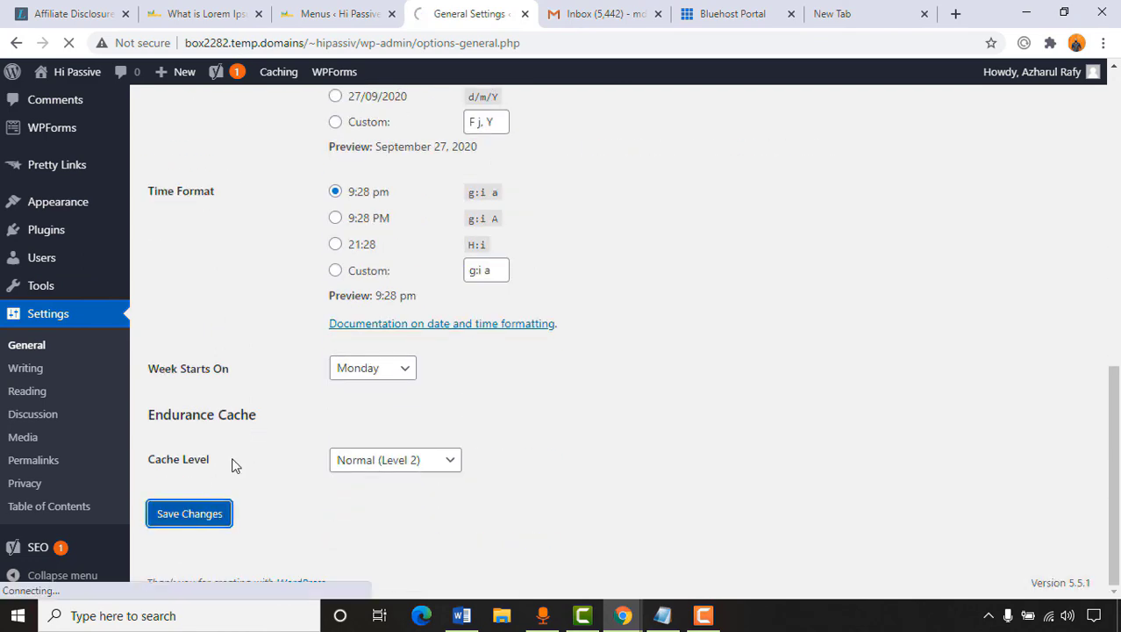
{"action": "key", "text": "ctrl+shift+Tab"}
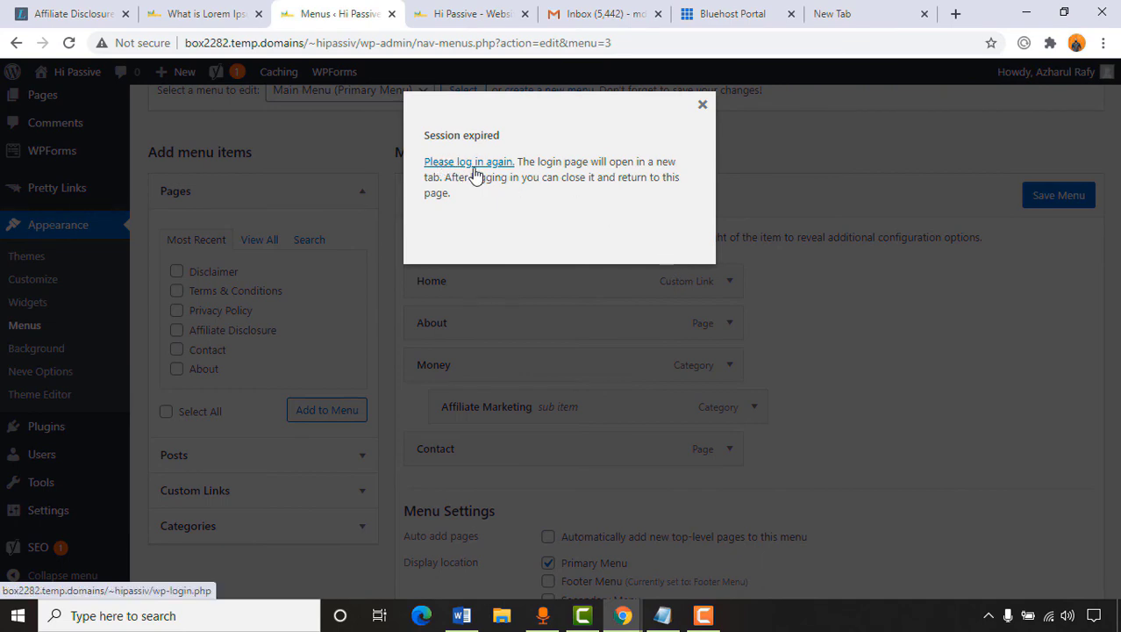
- Open the hipassive.com login page after the expired session, then reload bluehost.com in the Bluehost tab
{"action": "left_click", "coordinate": [472, 169]}
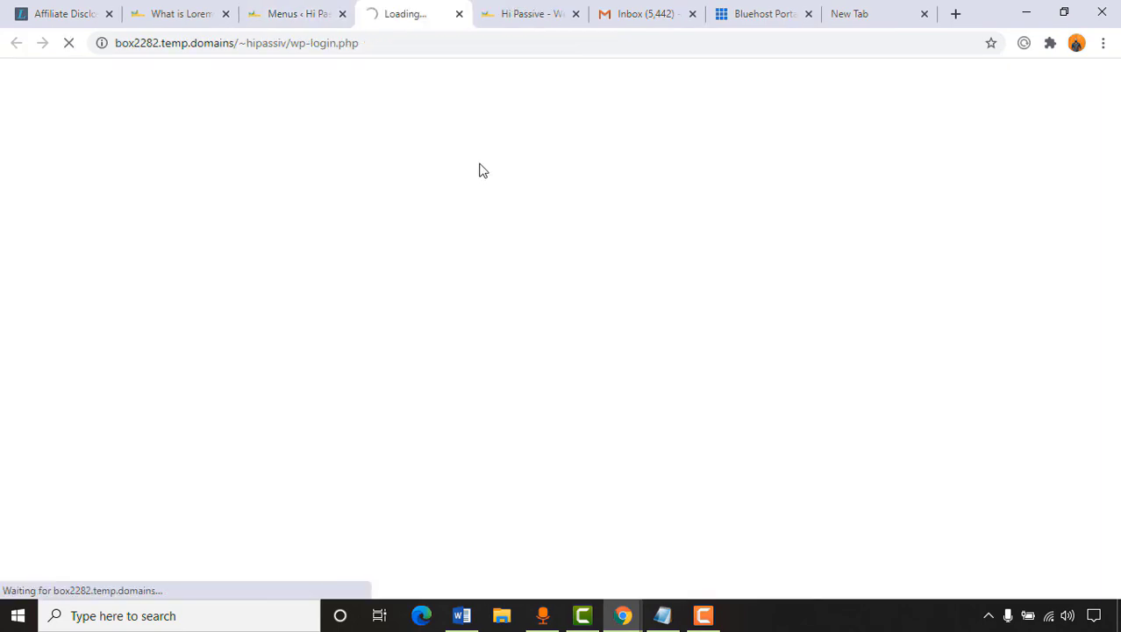
{"action": "left_click", "coordinate": [312, 11]}
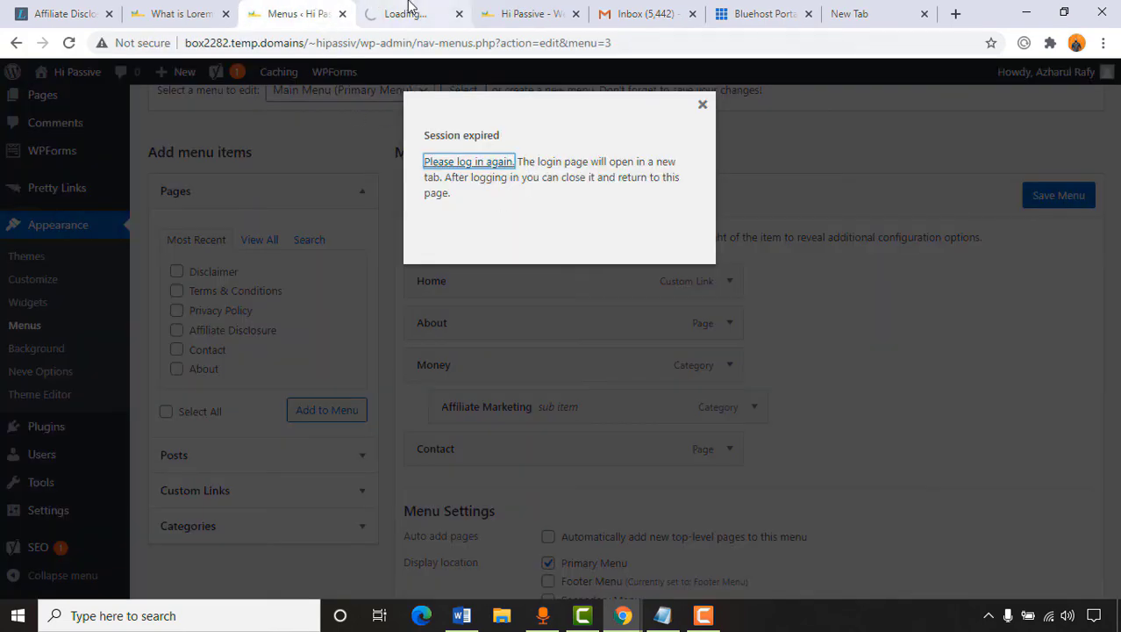
{"action": "left_click", "coordinate": [402, 12]}
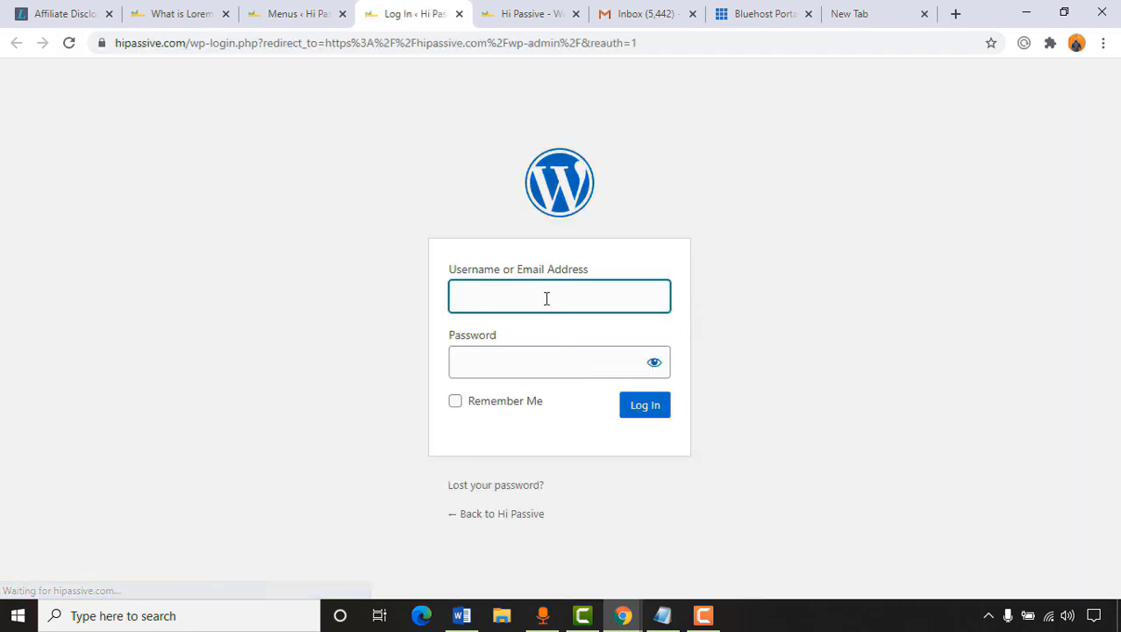
{"action": "left_click", "coordinate": [546, 298]}
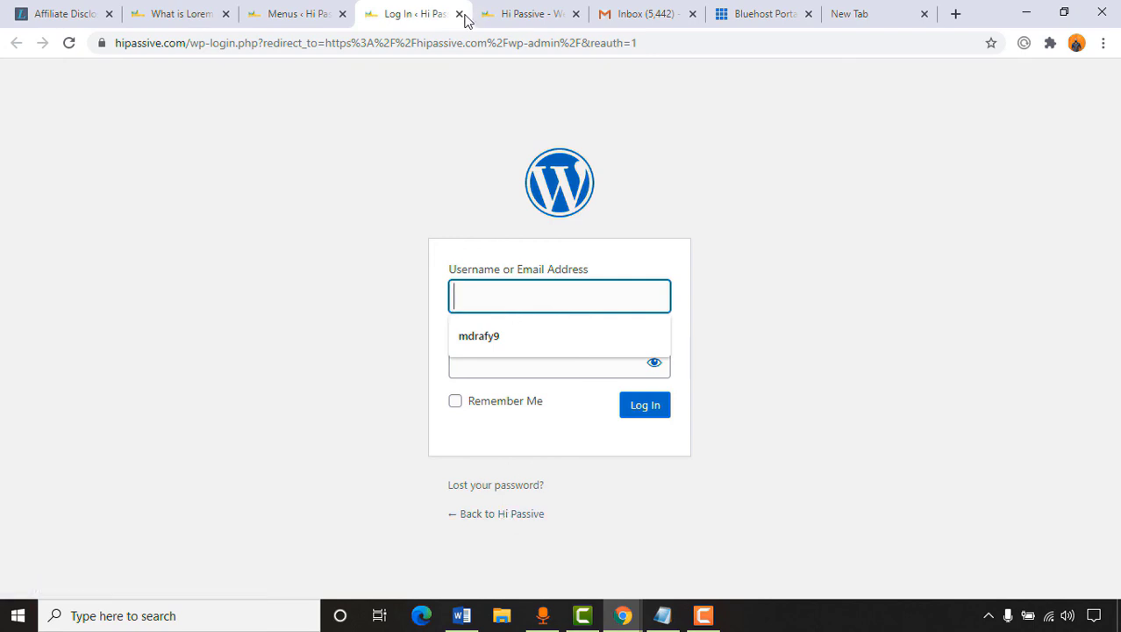
{"action": "left_click", "coordinate": [783, 13]}
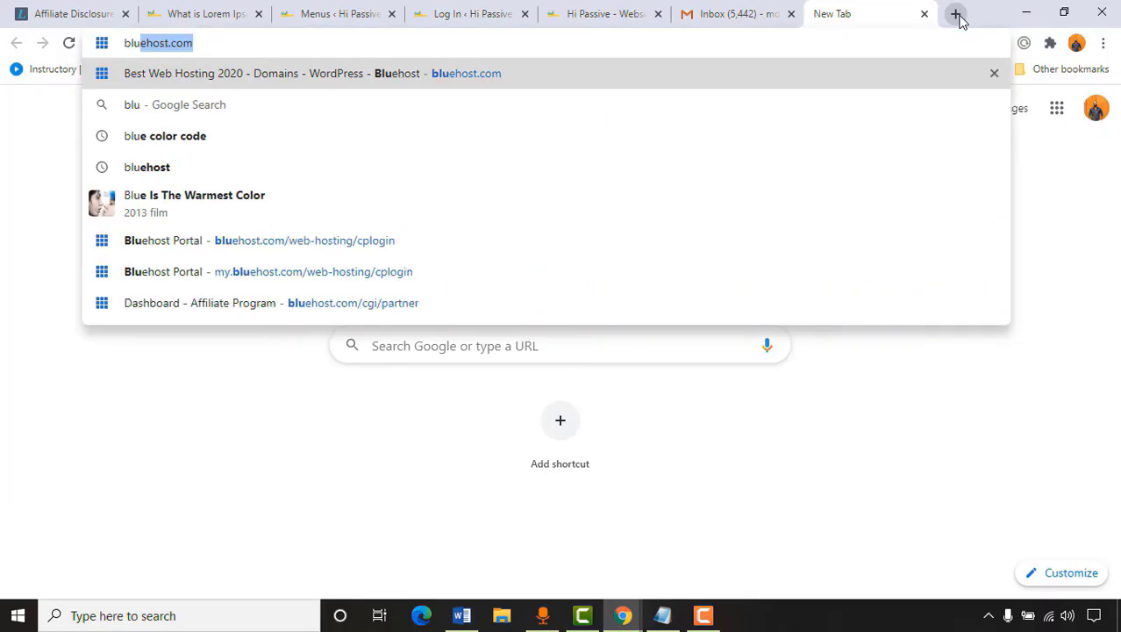
{"action": "key", "text": "Return"}
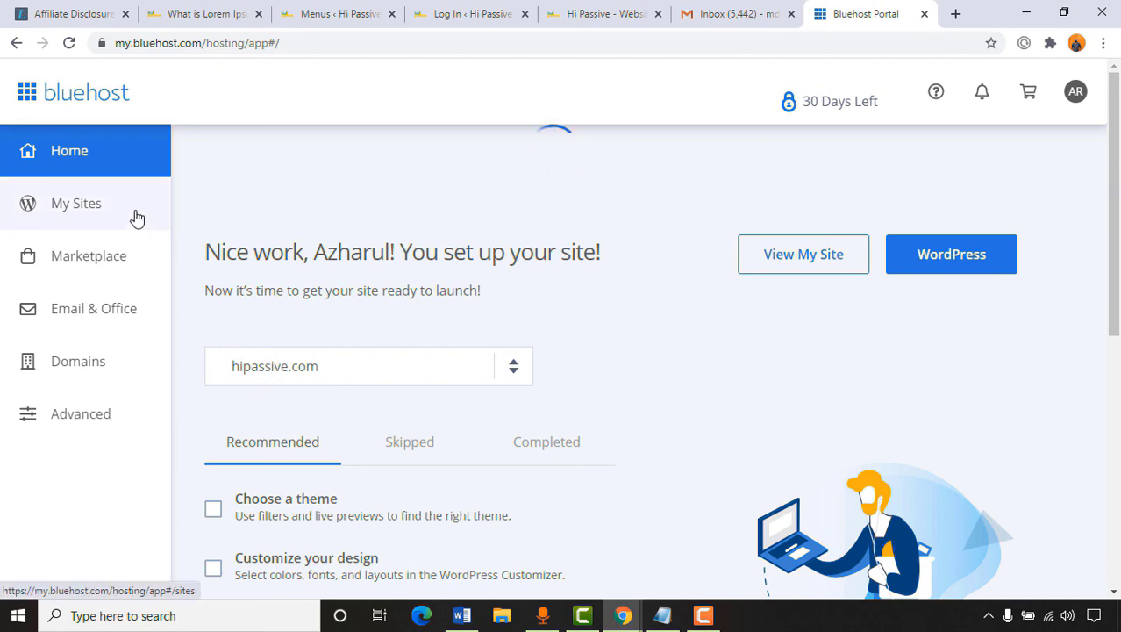
- Log in to the Hi Passive WordPress admin from the My Sites list in Bluehost
{"action": "left_click", "coordinate": [110, 227]}
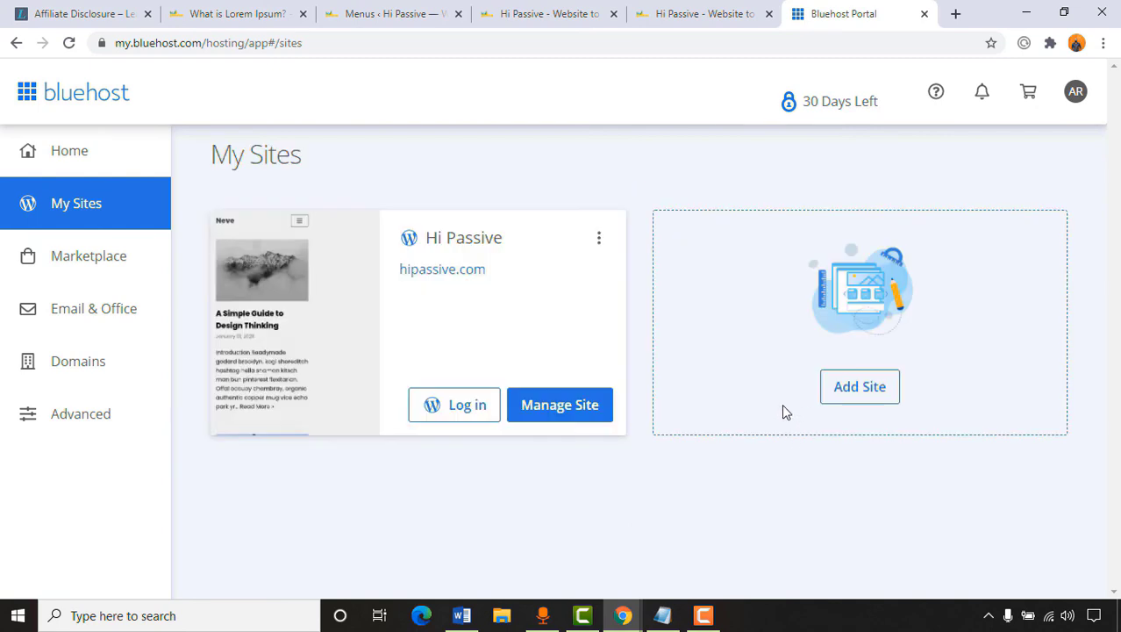
{"action": "left_click", "coordinate": [465, 414]}
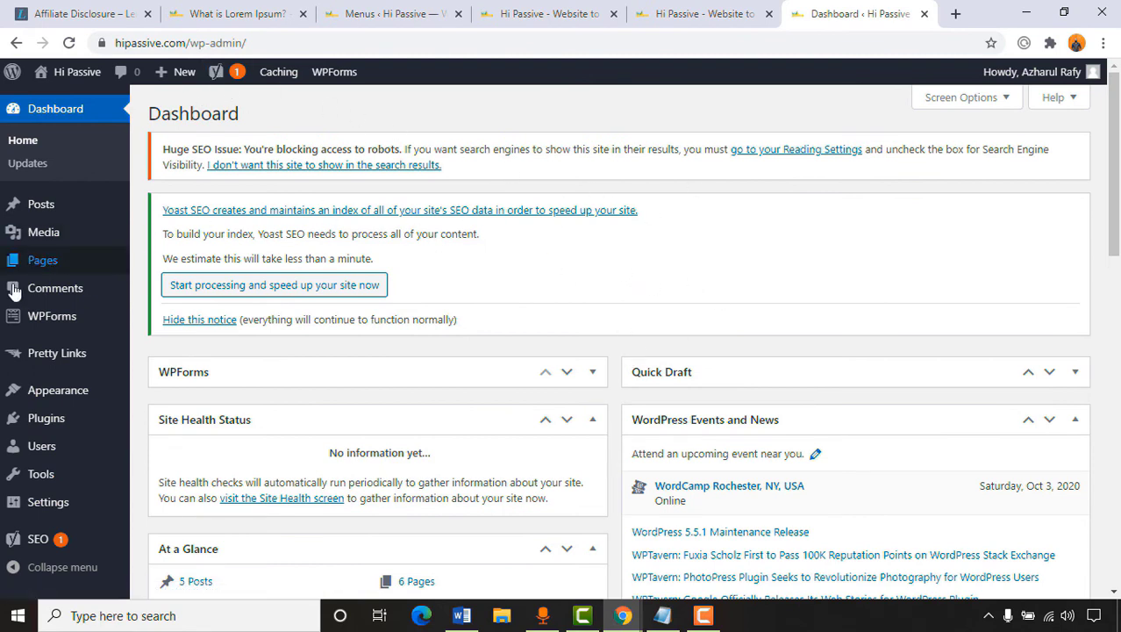
- Edit the admin user from Users > All Users to reach the Profile page's Name section
{"action": "mouse_move", "coordinate": [51, 463]}
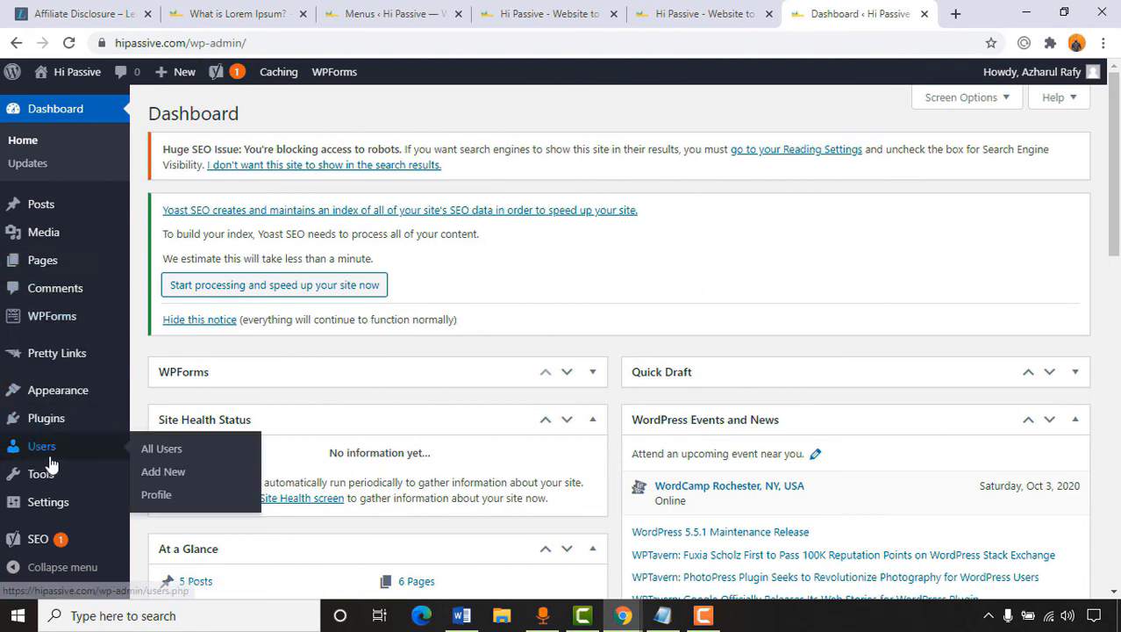
{"action": "left_click", "coordinate": [100, 457]}
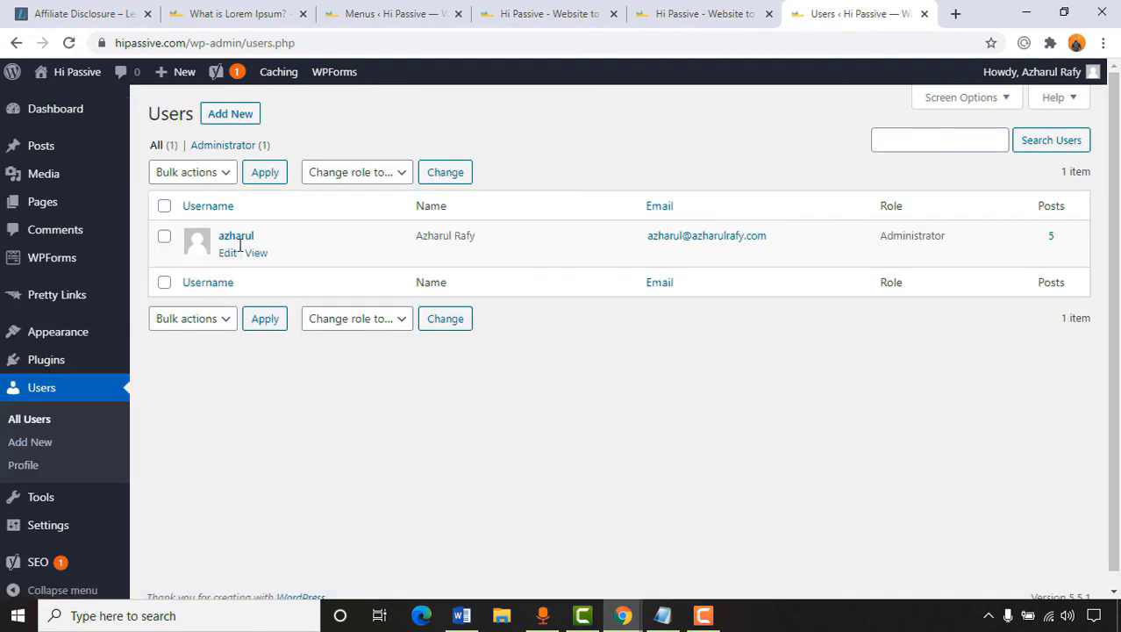
{"action": "left_click", "coordinate": [228, 255]}
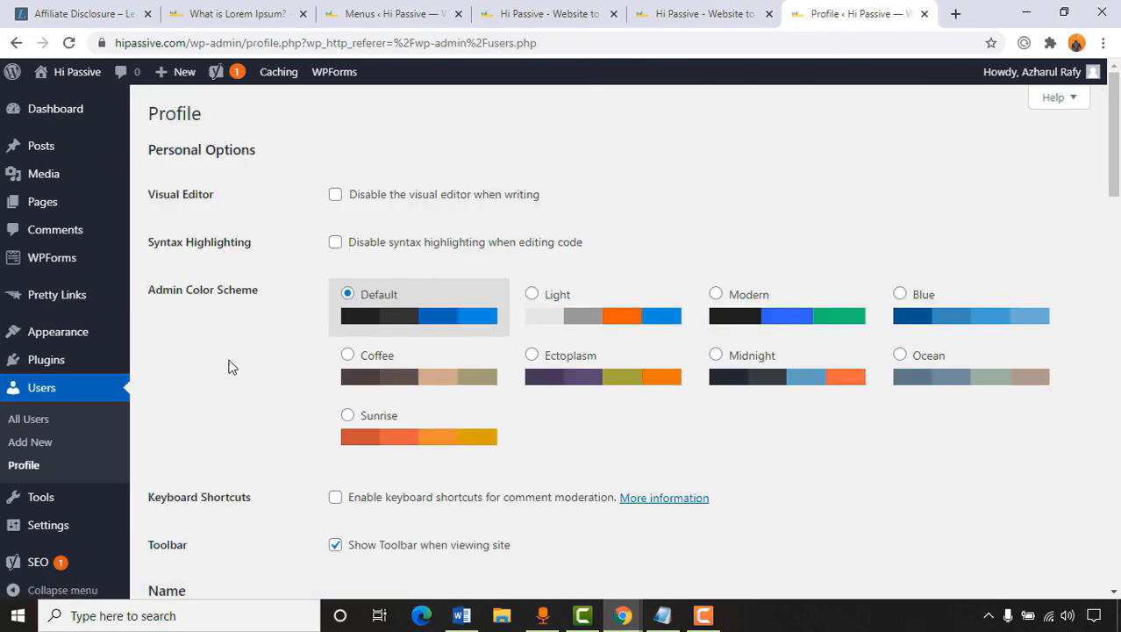
{"action": "scroll", "coordinate": [229, 366], "scroll_direction": "down", "scroll_amount": 5}
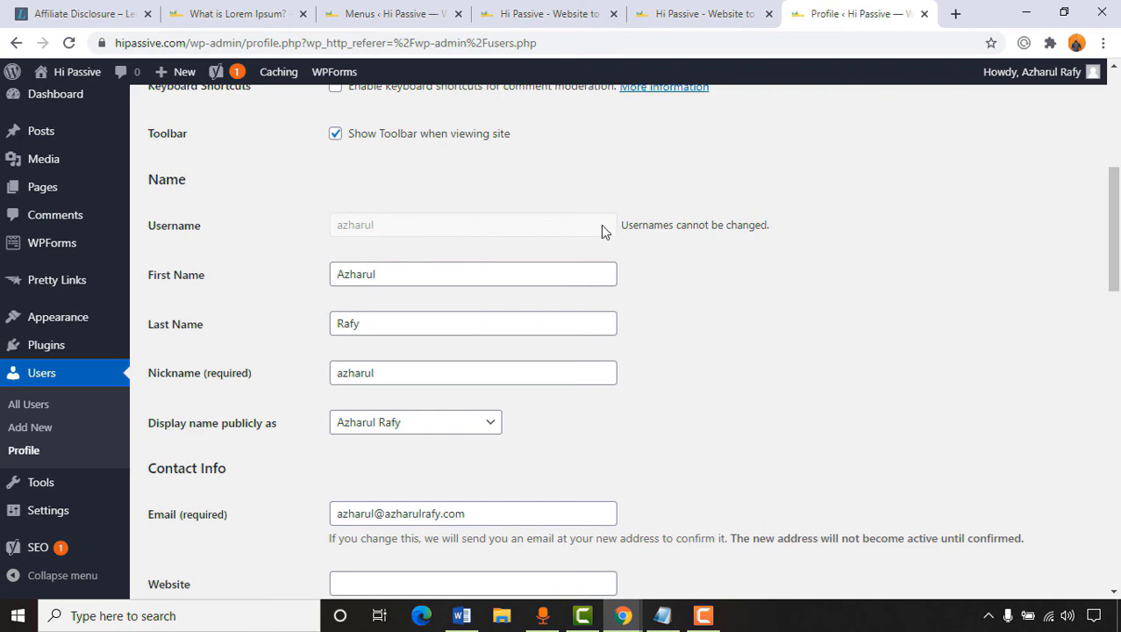
- Replace the generated password with your own new administrator password and update the profile
{"action": "scroll", "coordinate": [747, 405], "scroll_direction": "down", "scroll_amount": 5}
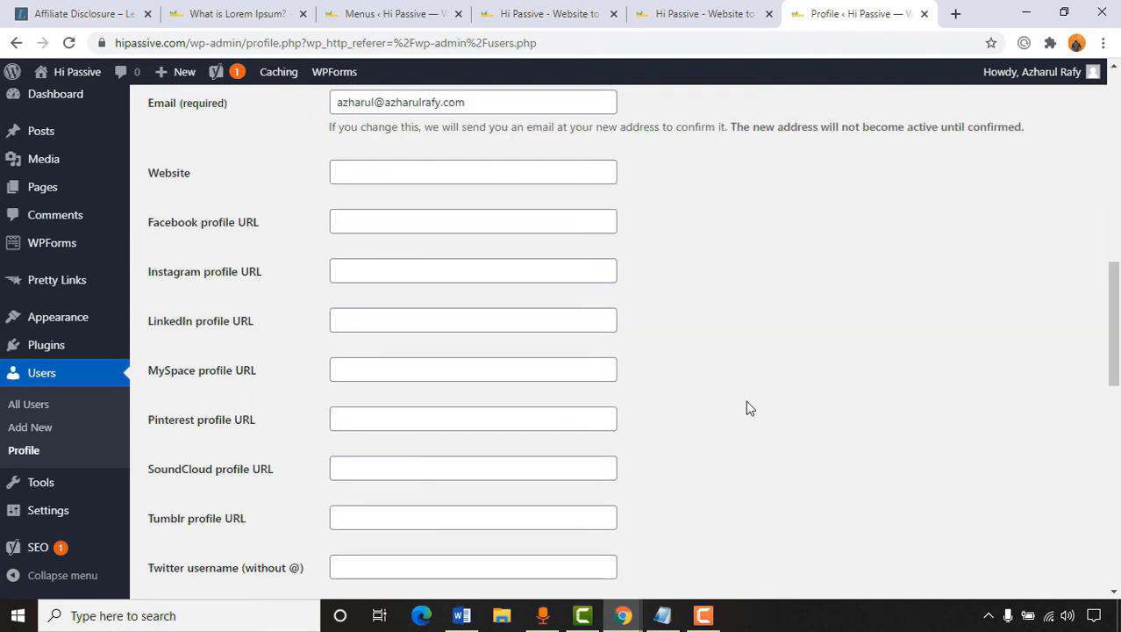
{"action": "scroll", "coordinate": [751, 393], "scroll_direction": "down", "scroll_amount": 8}
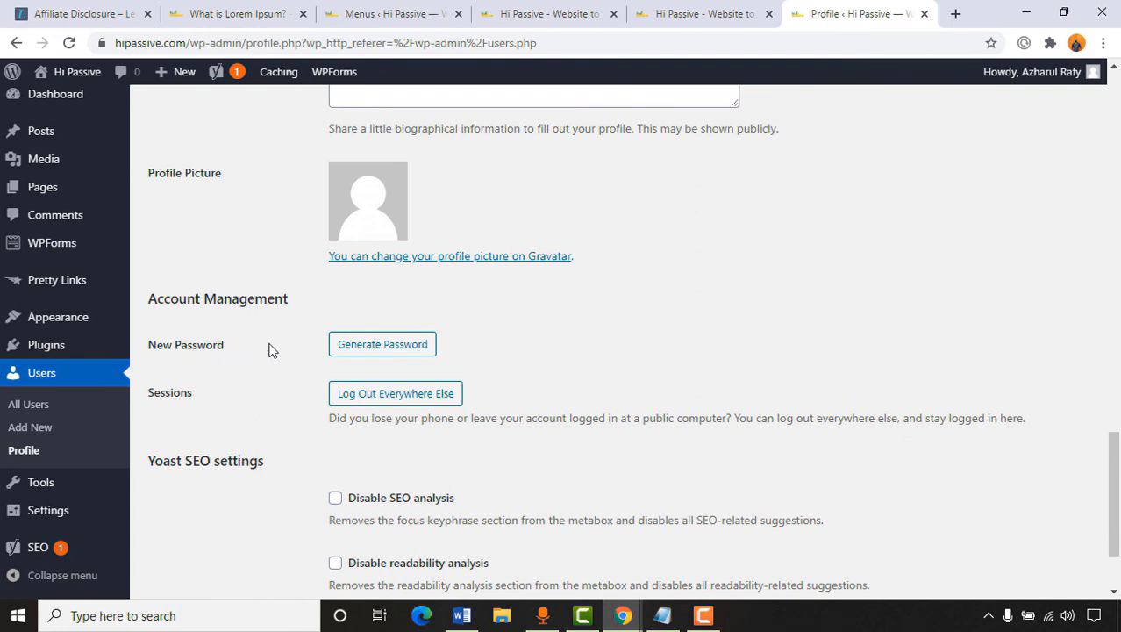
{"action": "left_click", "coordinate": [374, 354]}
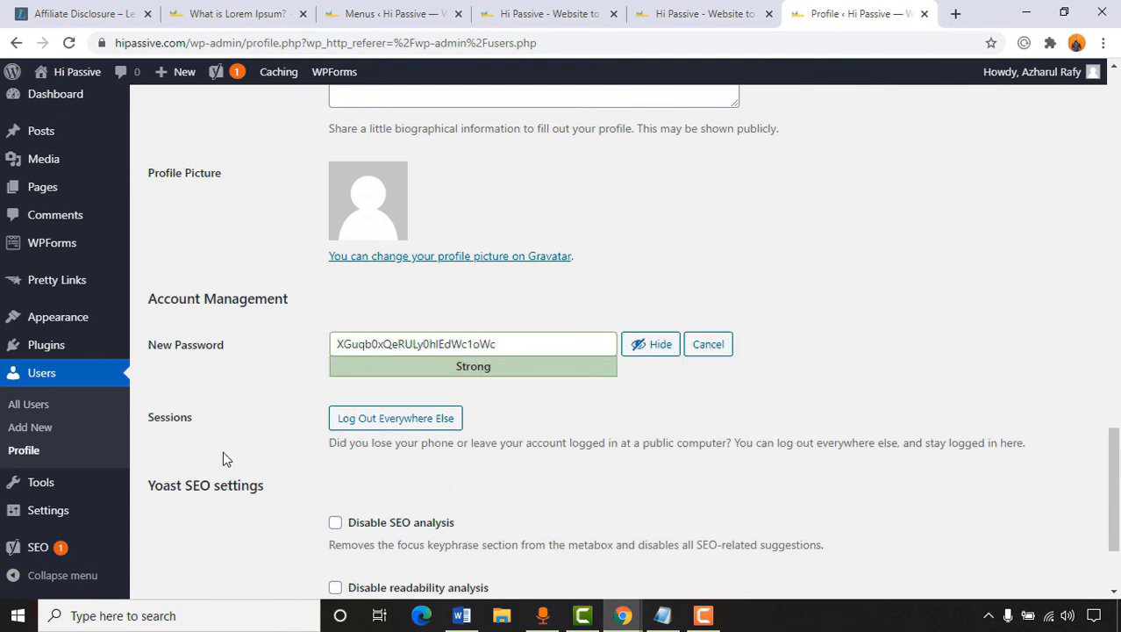
{"action": "key", "text": "ctrl+a"}
{"action": "key", "text": "BackSpace"}
{"action": "left_click", "coordinate": [638, 346]}
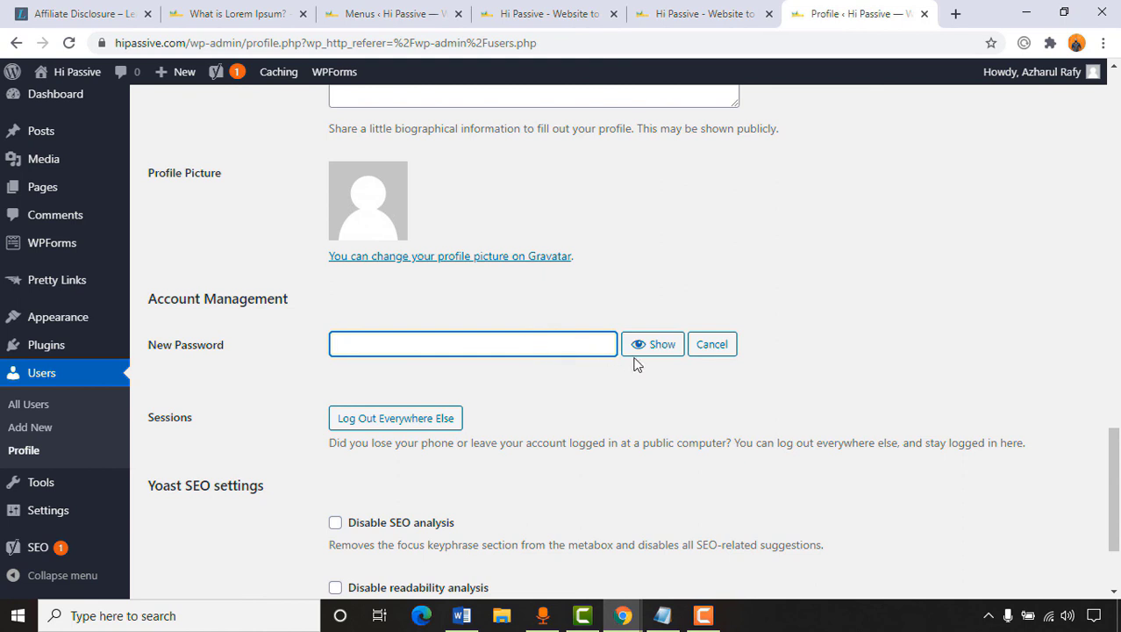
{"action": "left_click", "coordinate": [630, 348]}
{"action": "type", "text": "Al"}
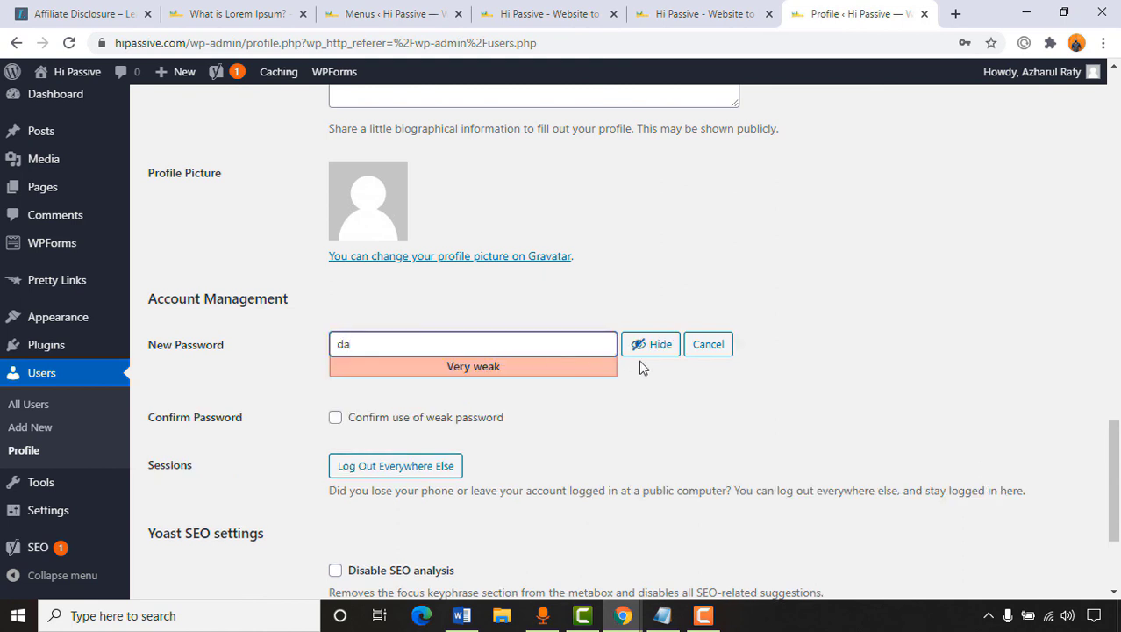
{"action": "left_click", "coordinate": [627, 353]}
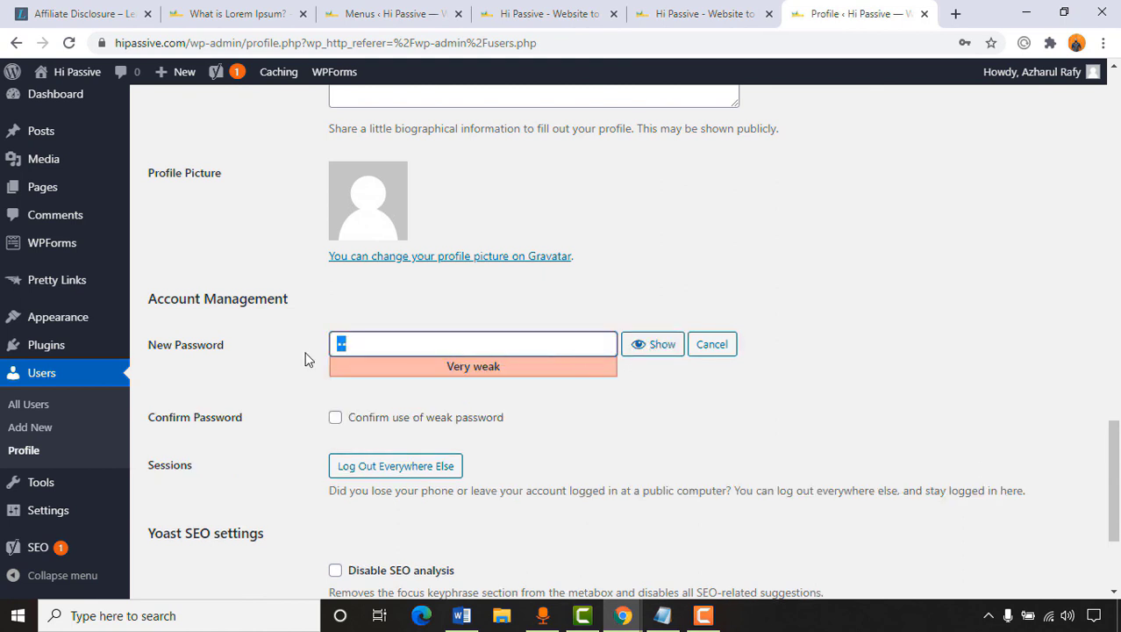
{"action": "key", "text": "BackSpace"}
{"action": "type", "text": "•••••••••••"}
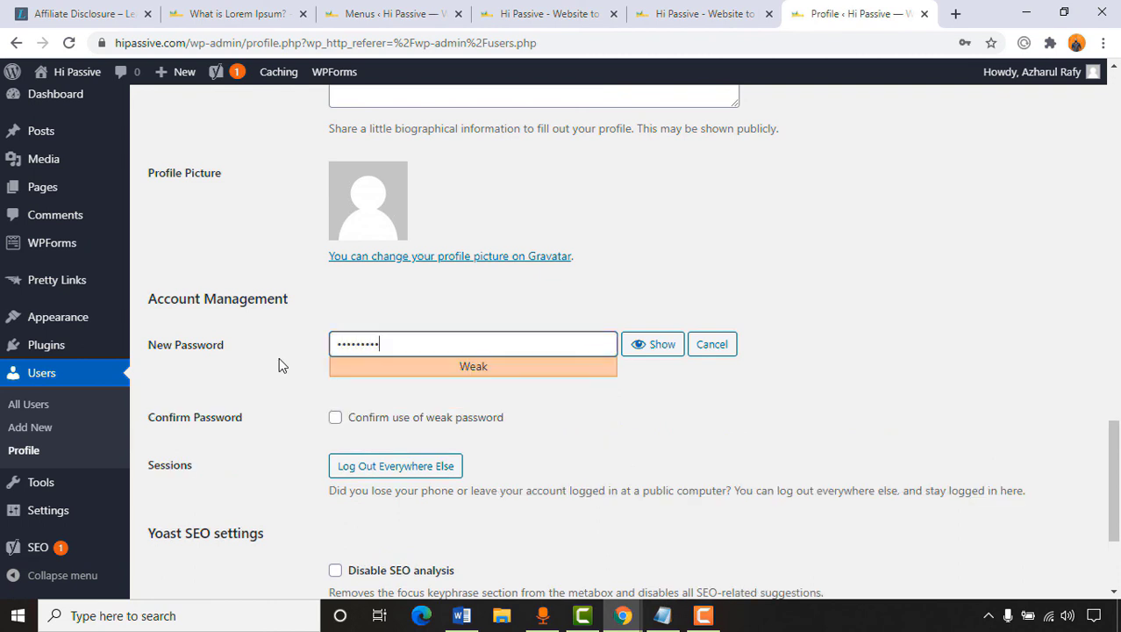
{"action": "type", "text": "•••"}
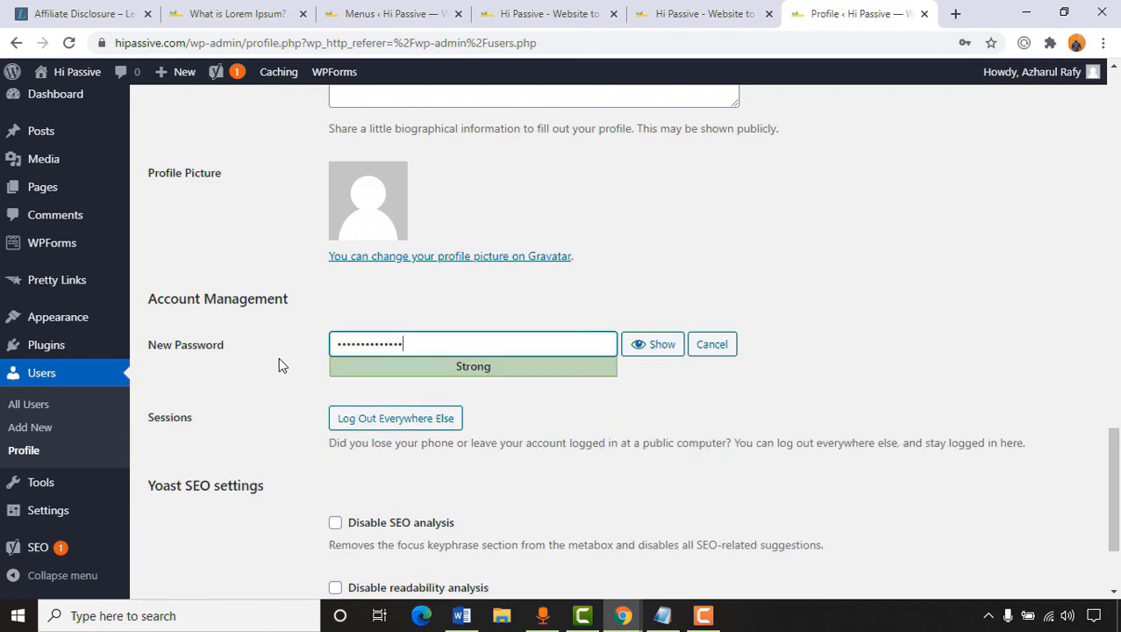
{"action": "scroll", "coordinate": [783, 408], "scroll_direction": "down", "scroll_amount": 2}
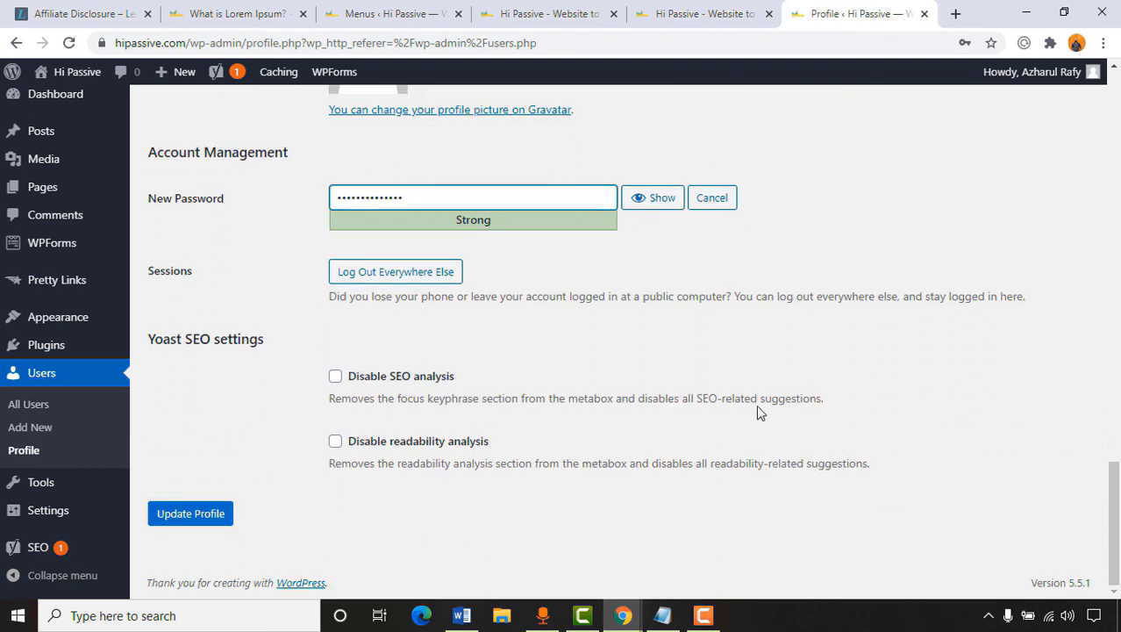
{"action": "left_click", "coordinate": [180, 517]}
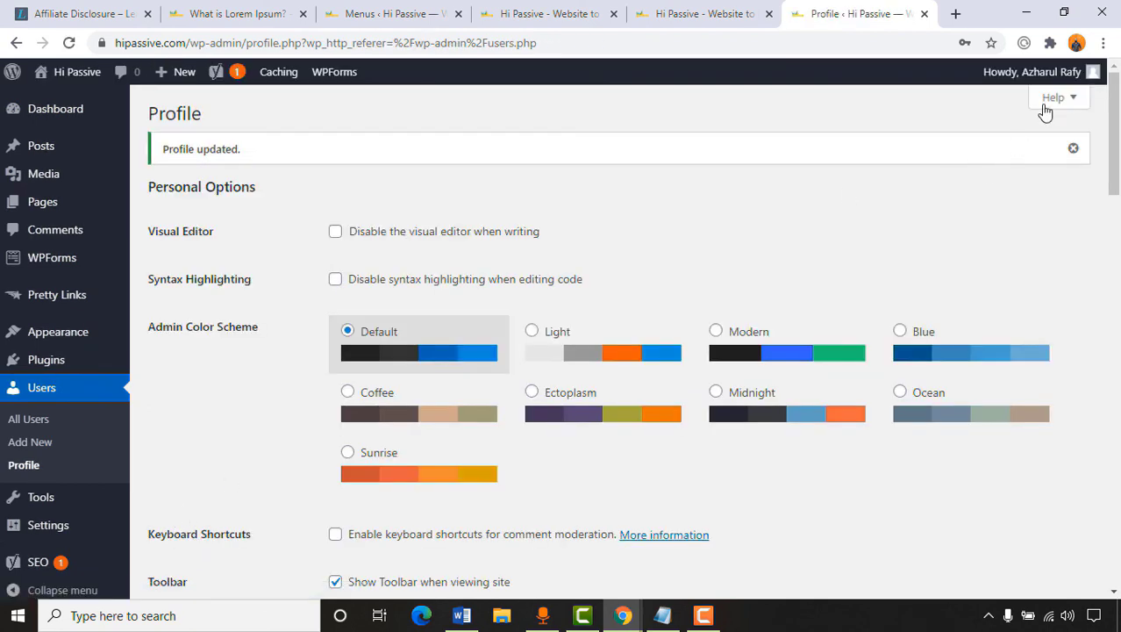
- Log out, sign back in as the administrator with the new password, and let Chrome save it
{"action": "mouse_move", "coordinate": [1035, 74]}
{"action": "left_click", "coordinate": [983, 174]}
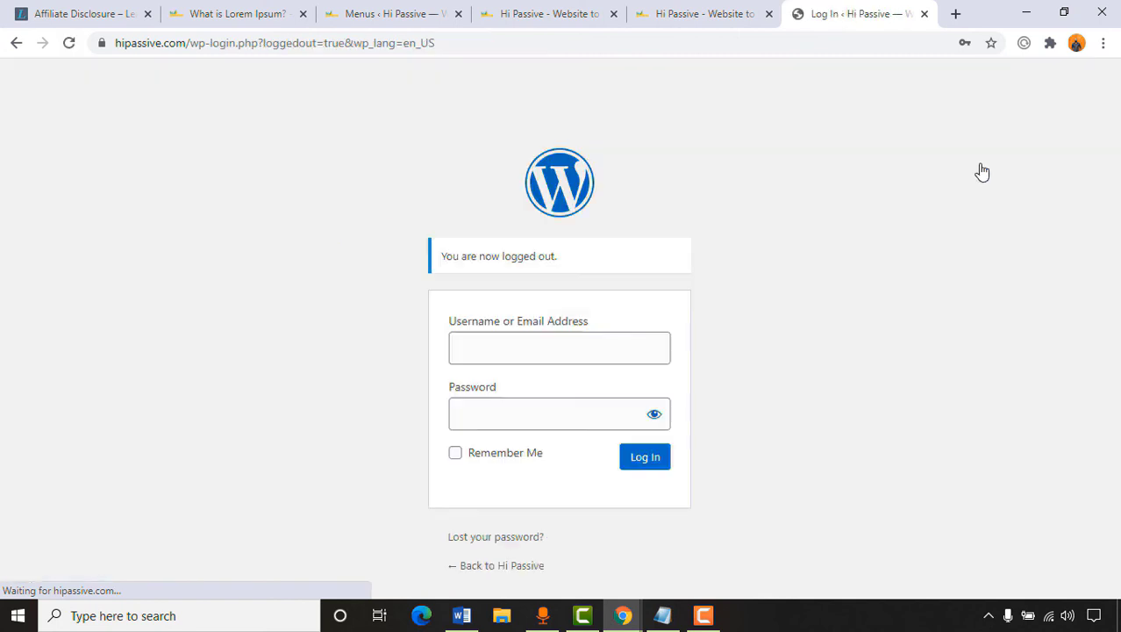
{"action": "left_click", "coordinate": [570, 353]}
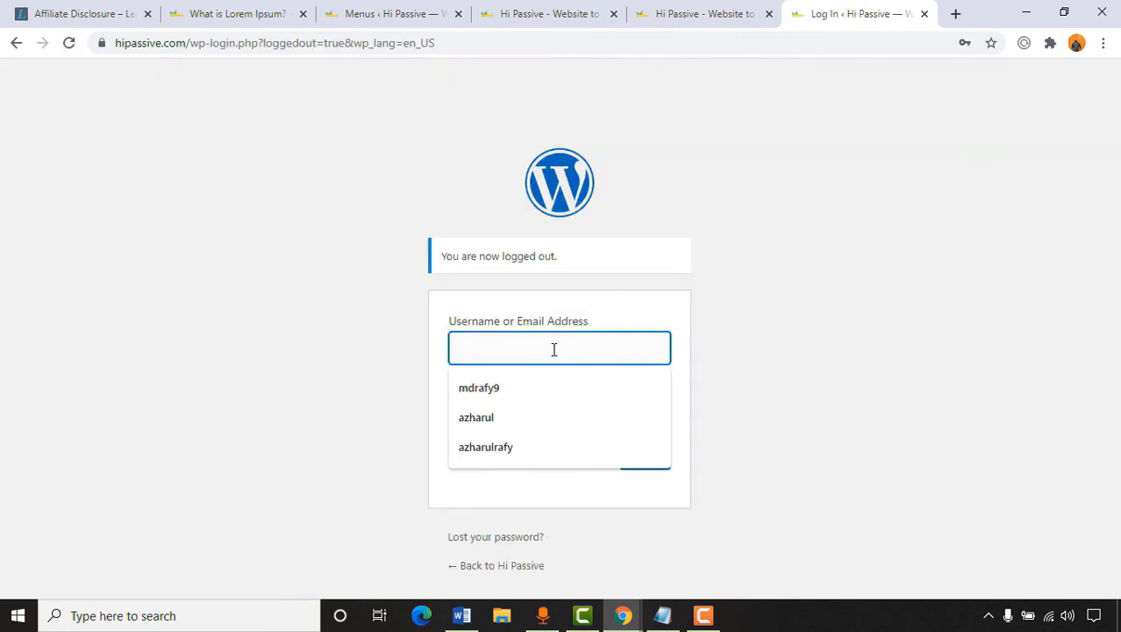
{"action": "left_click", "coordinate": [486, 418]}
{"action": "left_click", "coordinate": [534, 410]}
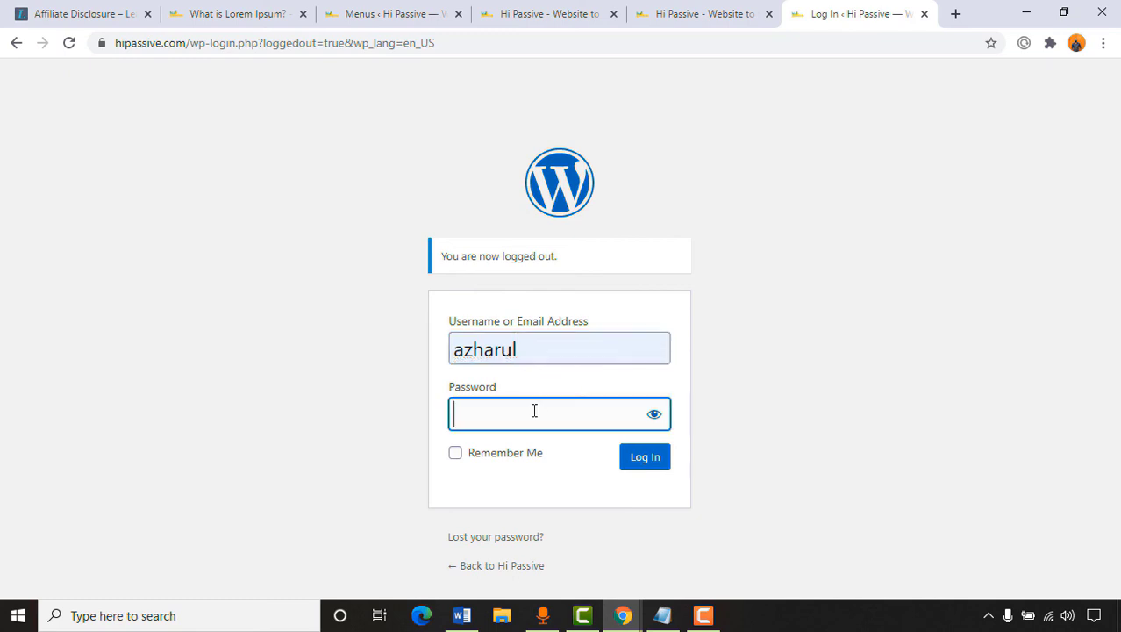
{"action": "type", "text": "••••••••••••"}
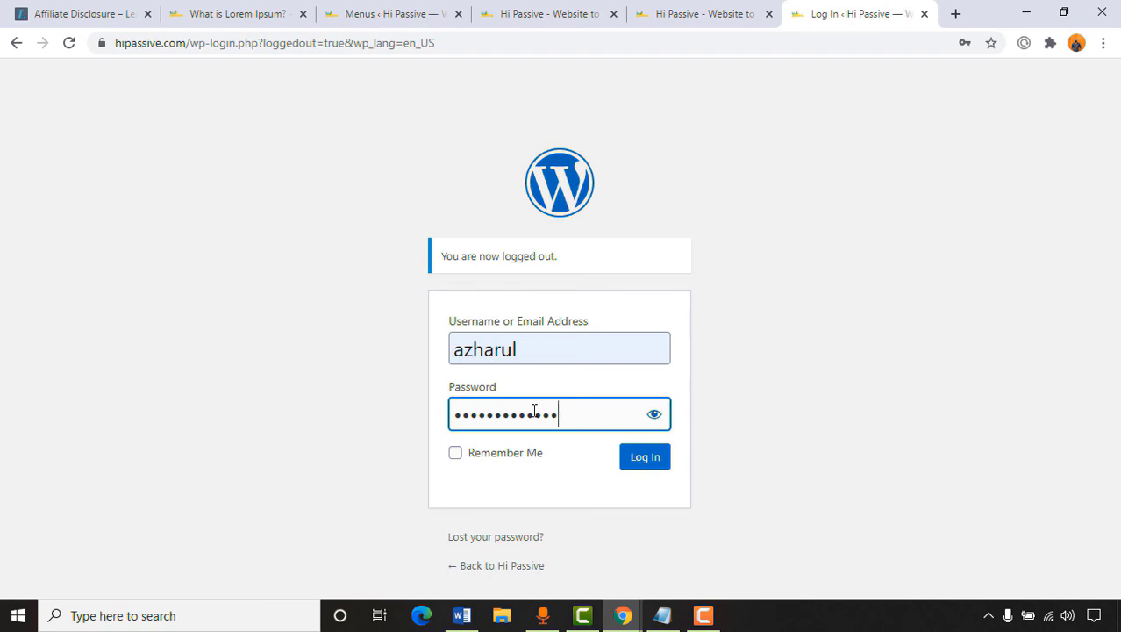
{"action": "left_click", "coordinate": [634, 458]}
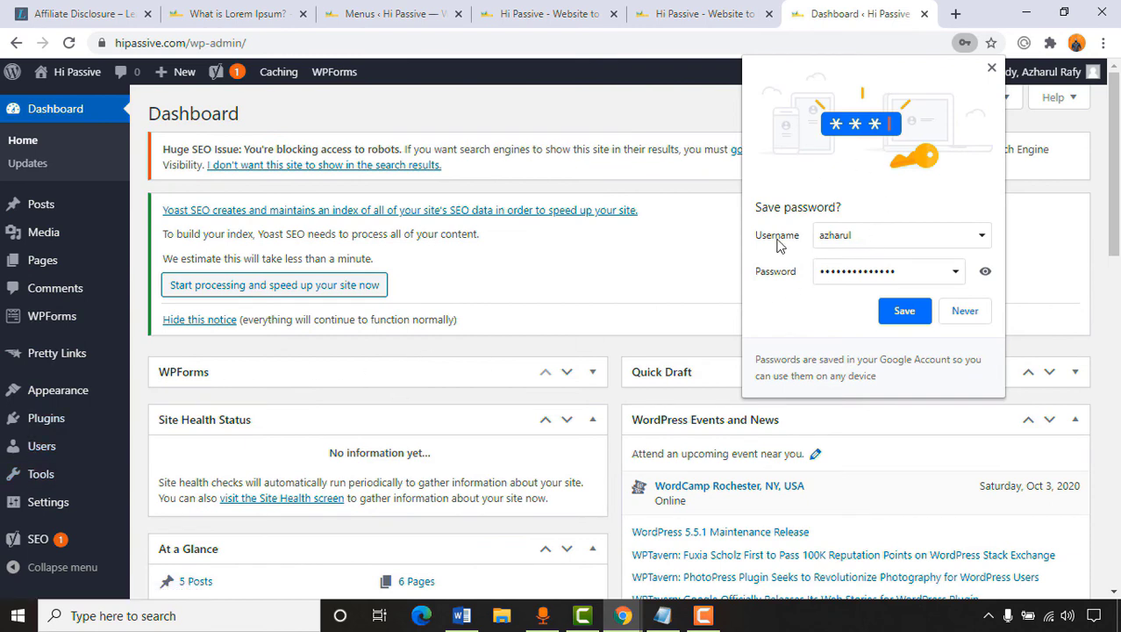
{"action": "left_click", "coordinate": [904, 312]}
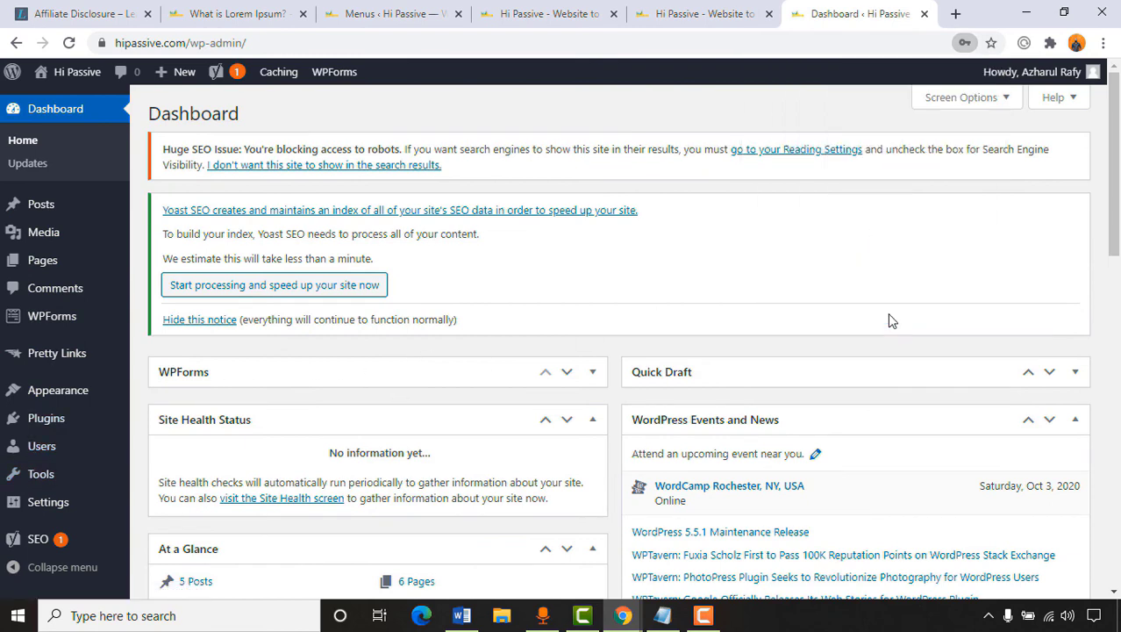
{"action": "left_click", "coordinate": [102, 45]}
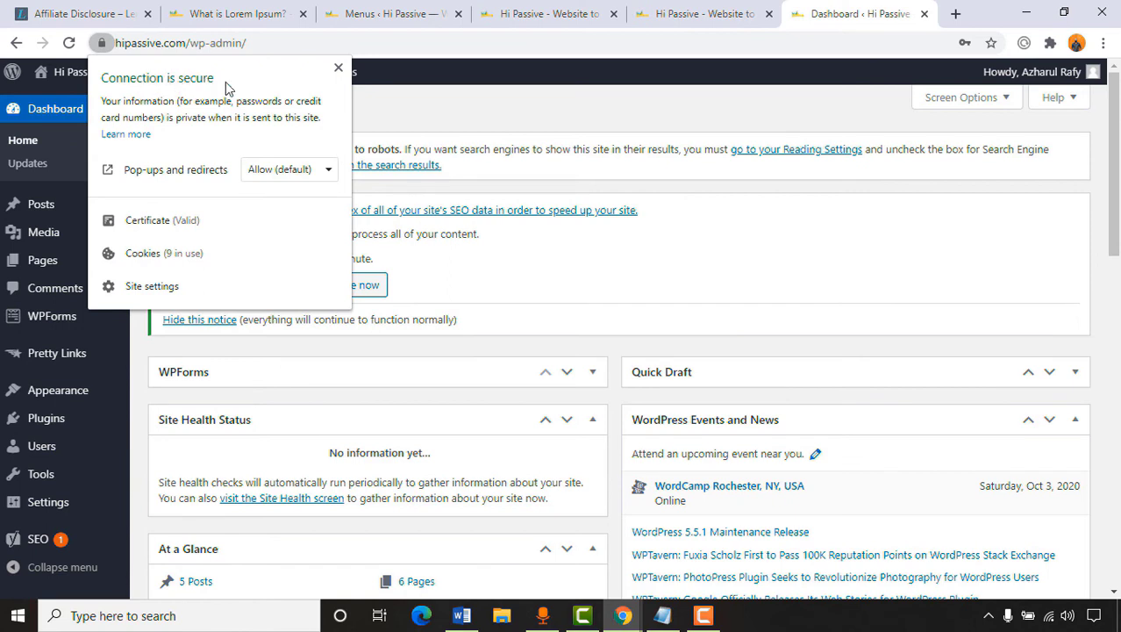
{"action": "left_click", "coordinate": [564, 269]}
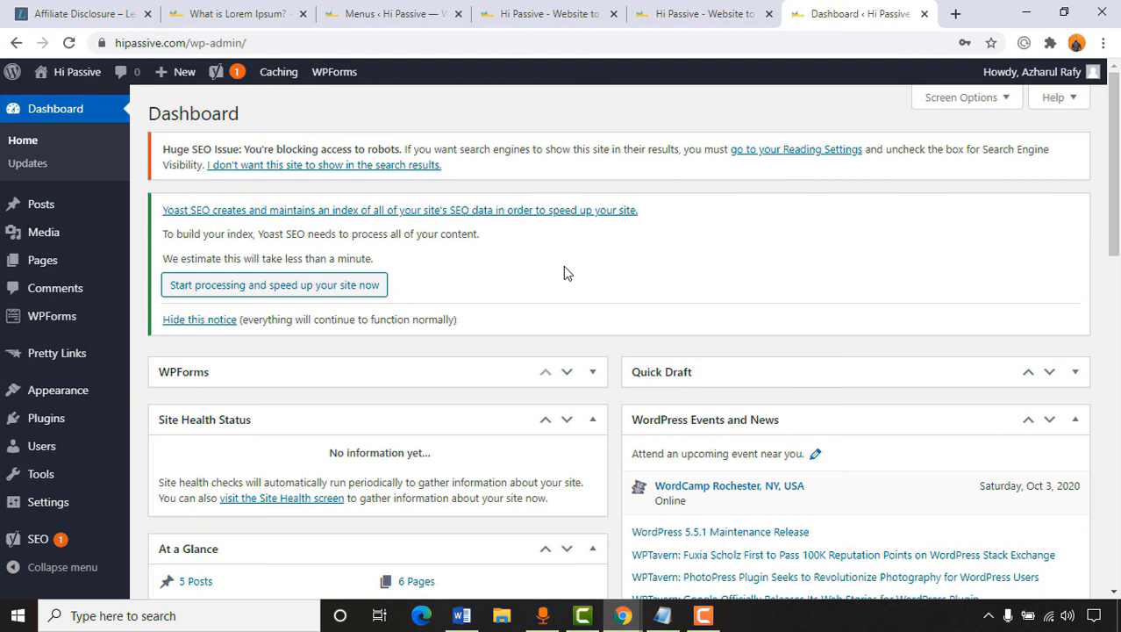
- Open the live Hi Passive site in a new tab via Visit Site
{"action": "mouse_move", "coordinate": [78, 79]}
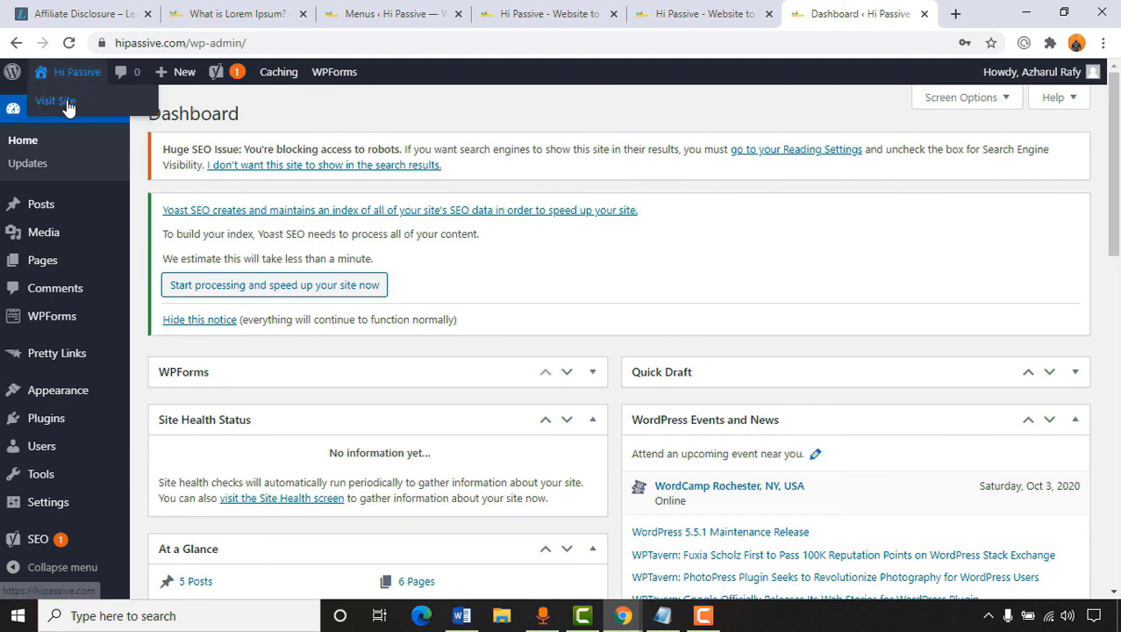
{"action": "right_click", "coordinate": [68, 104]}
{"action": "left_click", "coordinate": [84, 114]}
{"action": "left_click", "coordinate": [846, 14]}
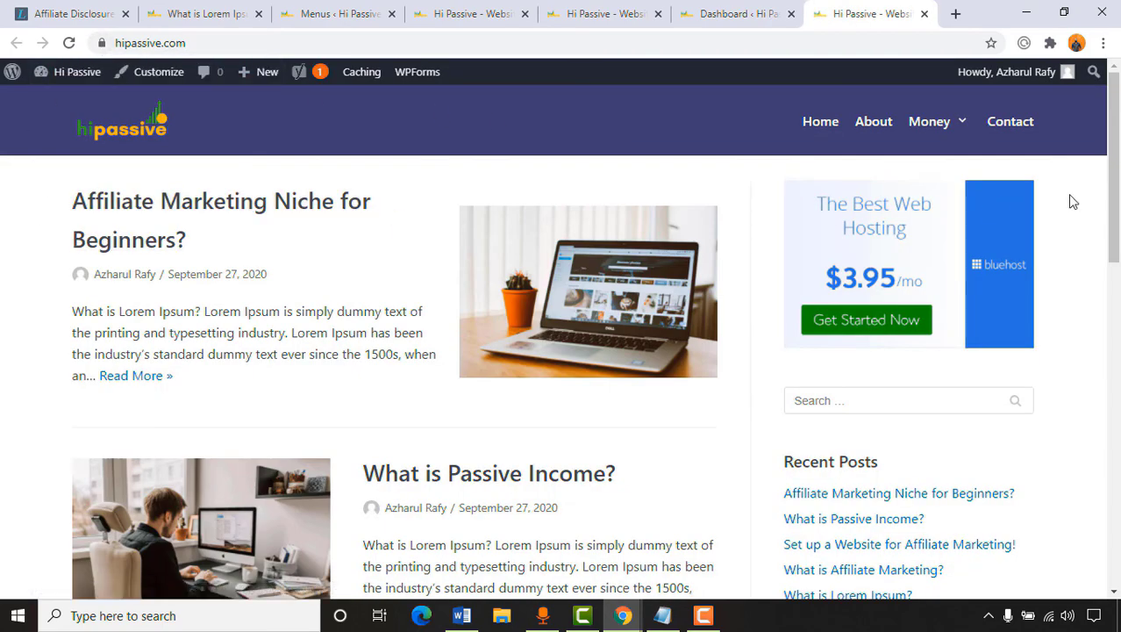
{"action": "left_click_drag", "start_coordinate": [1111, 202], "coordinate": [623, 10]}
{"action": "left_click", "coordinate": [732, 14]}
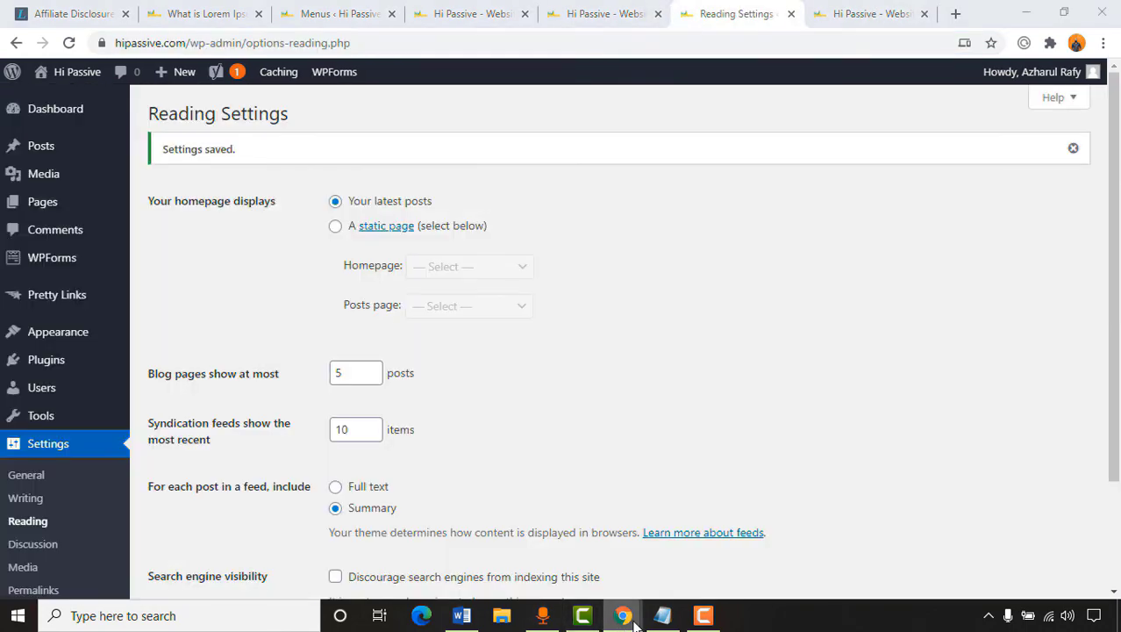
- Load hipassive.com in a new tab of the private browsing window
{"action": "mouse_move", "coordinate": [623, 616]}
{"action": "left_click", "coordinate": [716, 537]}
{"action": "left_click", "coordinate": [221, 15]}
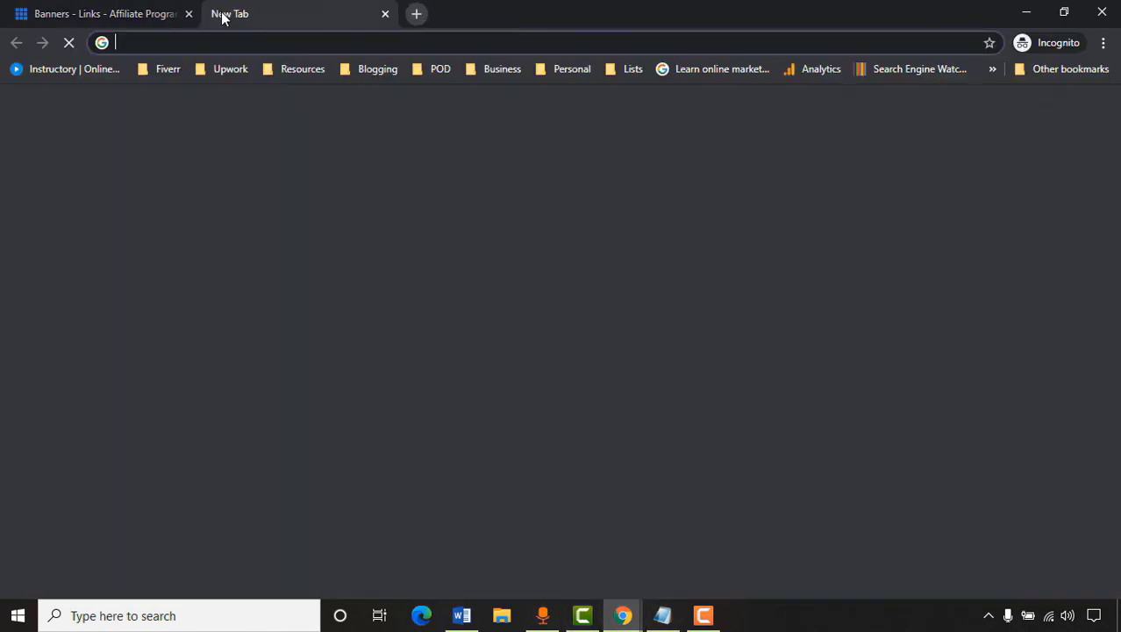
{"action": "type", "text": "https://hipassive.com/"}
{"action": "key", "text": "Return"}
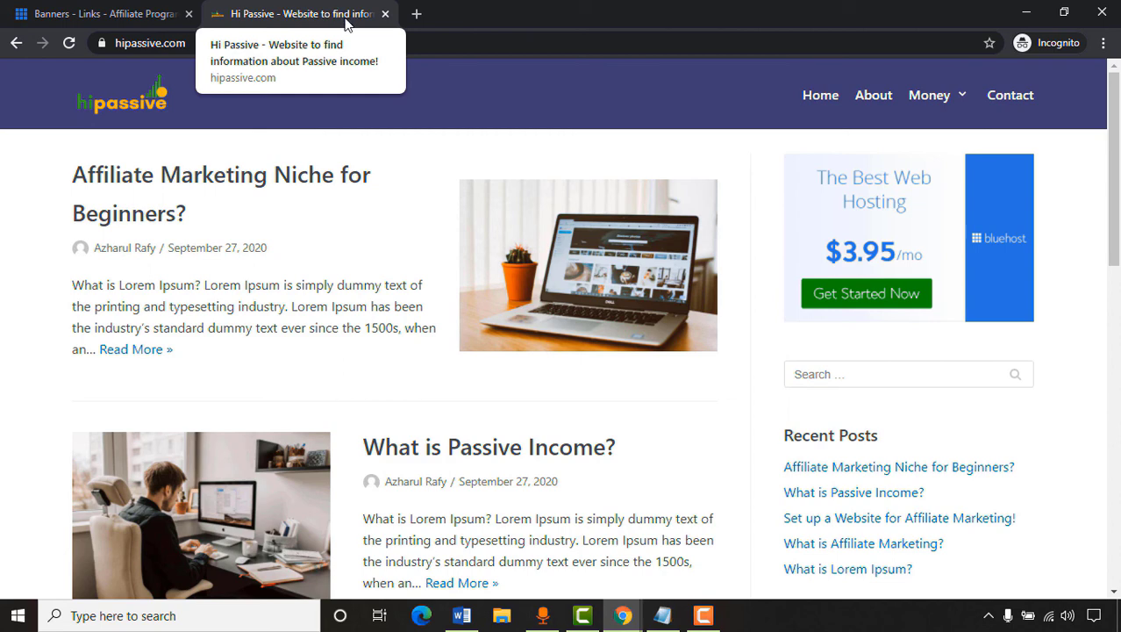
- Check the homepage's connection security details and scroll through the posts
{"action": "left_click", "coordinate": [103, 43]}
{"action": "left_click", "coordinate": [24, 158]}
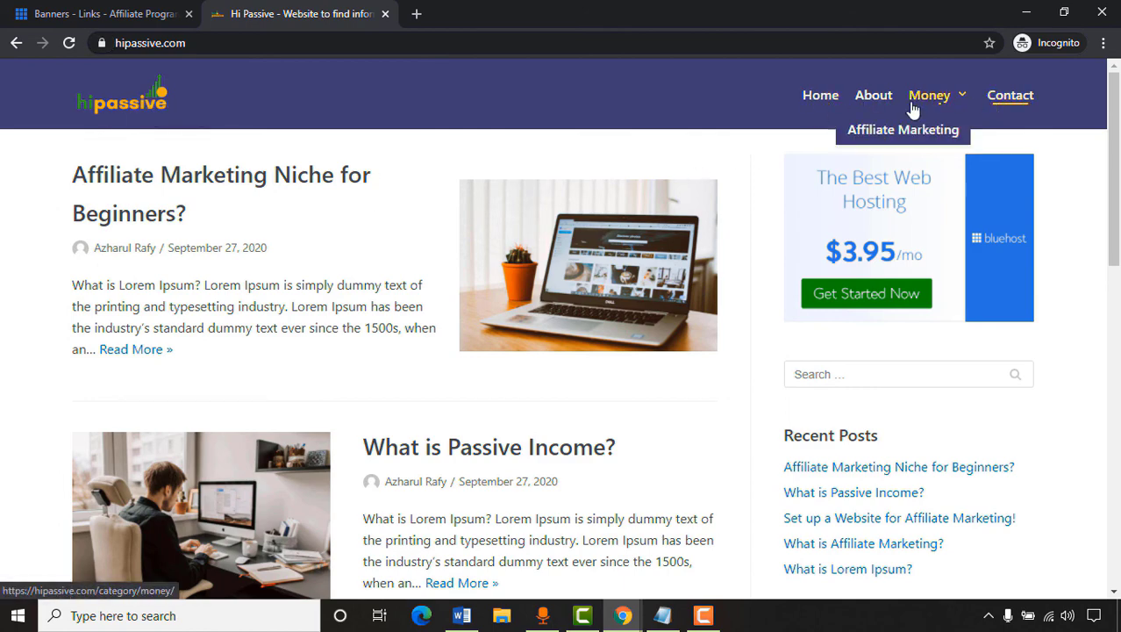
{"action": "scroll", "coordinate": [576, 316], "scroll_direction": "down", "scroll_amount": 3}
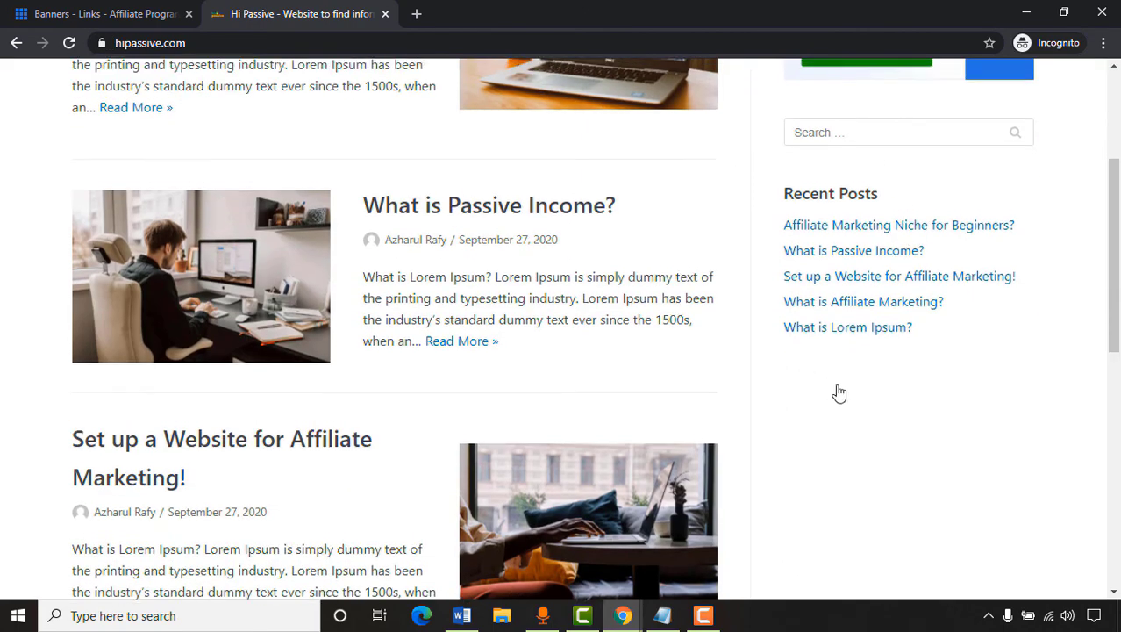
{"action": "scroll", "coordinate": [839, 393], "scroll_direction": "up", "scroll_amount": 3}
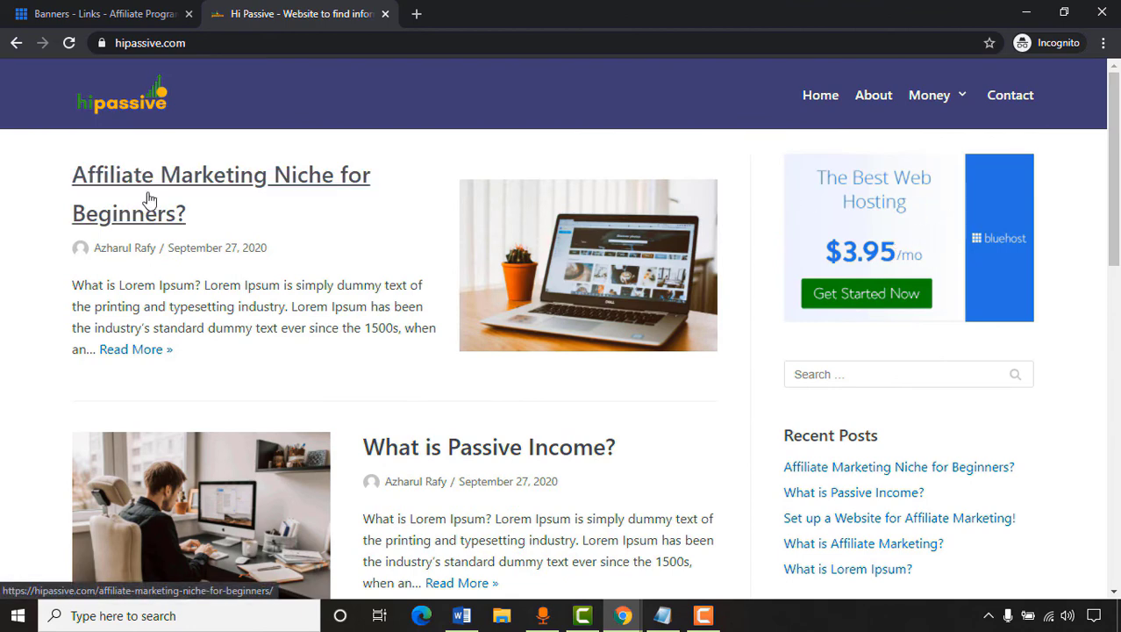
{"action": "scroll", "coordinate": [191, 176], "scroll_direction": "down", "scroll_amount": 3}
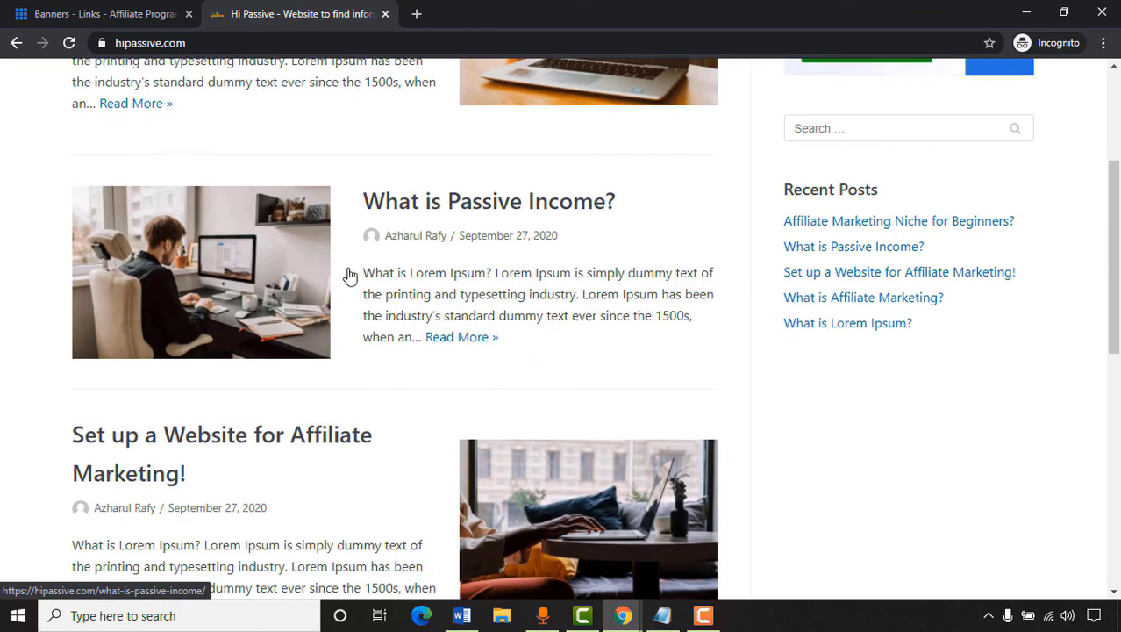
- Open the 'What is Passive Income?' post and toggle its Table of Contents closed and open
{"action": "left_click", "coordinate": [405, 210]}
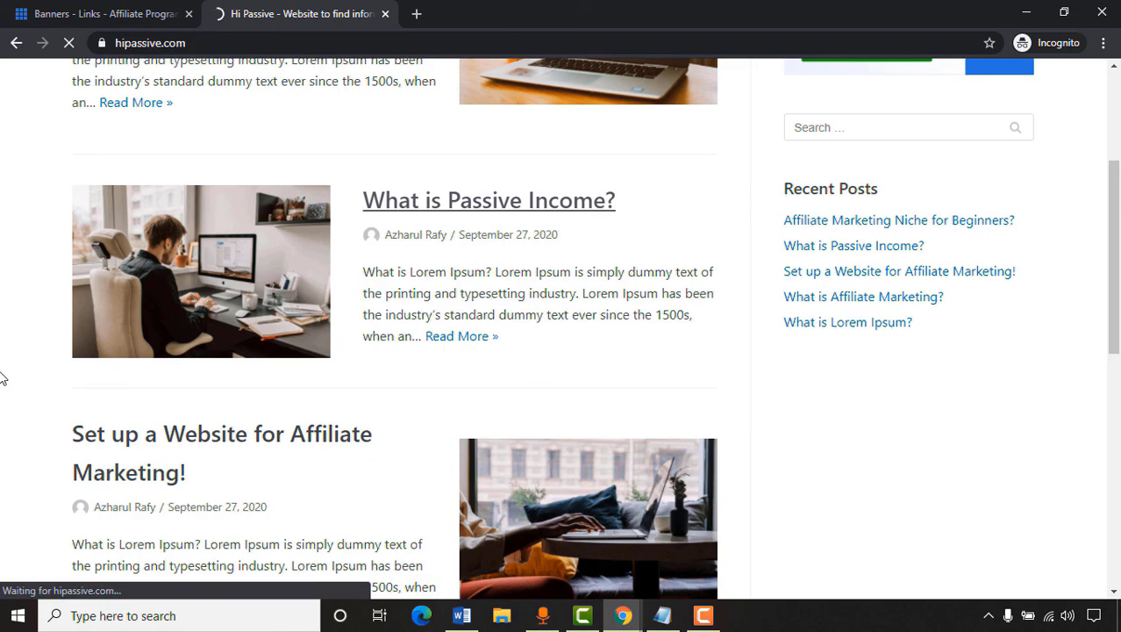
{"action": "scroll", "coordinate": [2, 377], "scroll_direction": "down", "scroll_amount": 7}
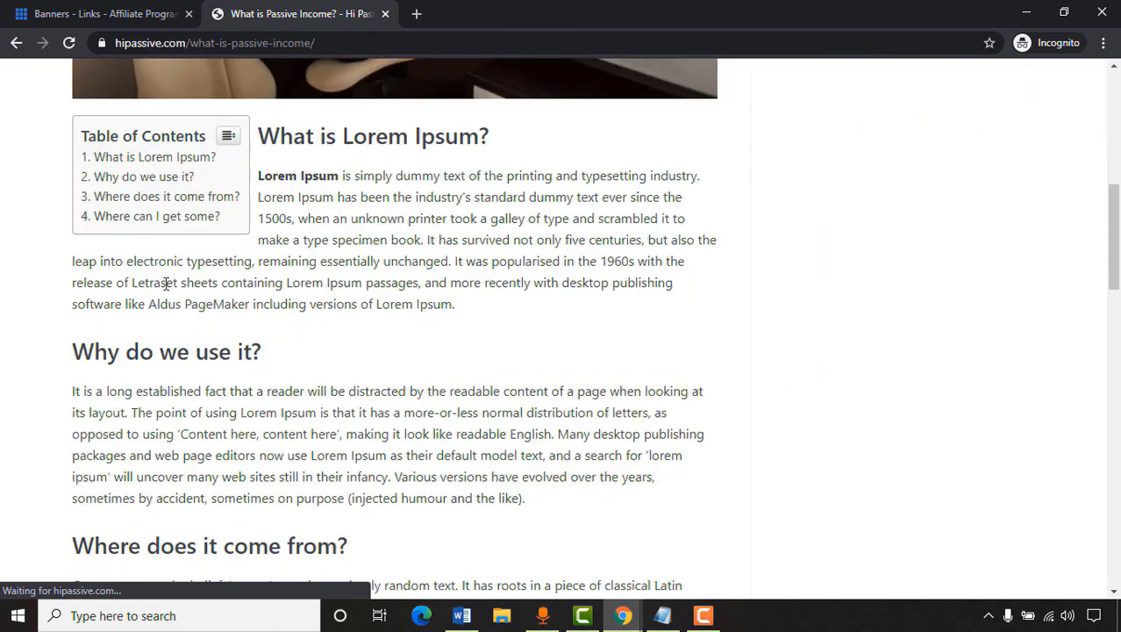
{"action": "left_click", "coordinate": [228, 137]}
{"action": "left_click", "coordinate": [228, 137]}
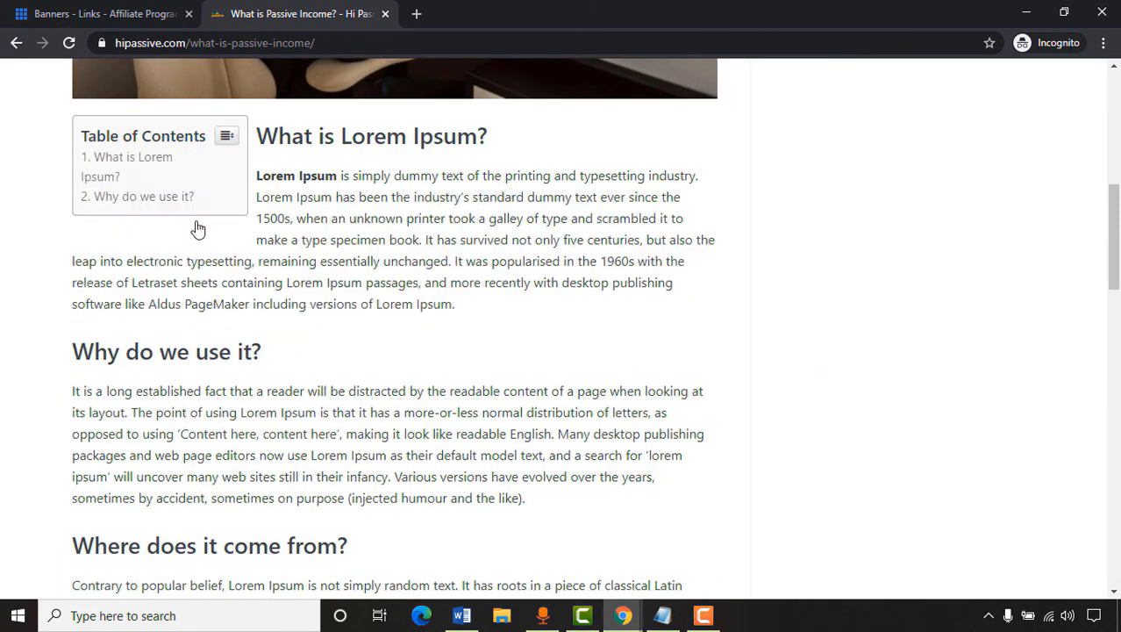
{"action": "scroll", "coordinate": [281, 290], "scroll_direction": "down", "scroll_amount": 4}
{"action": "scroll", "coordinate": [158, 286], "scroll_direction": "up", "scroll_amount": 5}
- Jump to the 'Where does it come from?' and 'What is Lorem Ipsum?' sections from the table of contents
{"action": "left_click", "coordinate": [158, 286]}
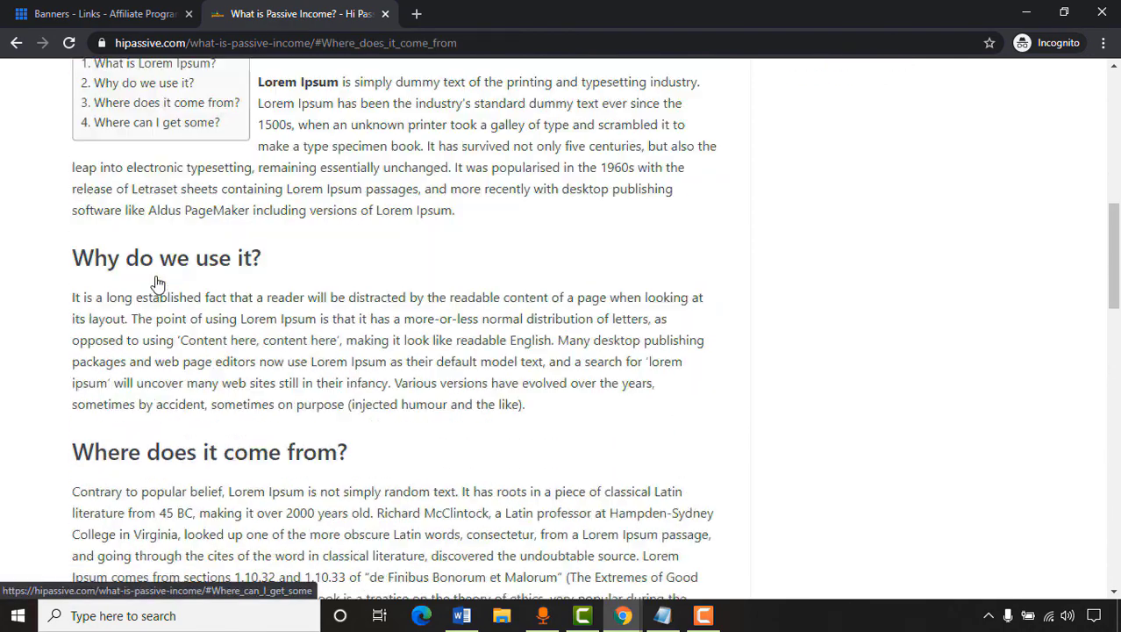
{"action": "scroll", "coordinate": [120, 361], "scroll_direction": "up", "scroll_amount": 5}
{"action": "left_click", "coordinate": [134, 205]}
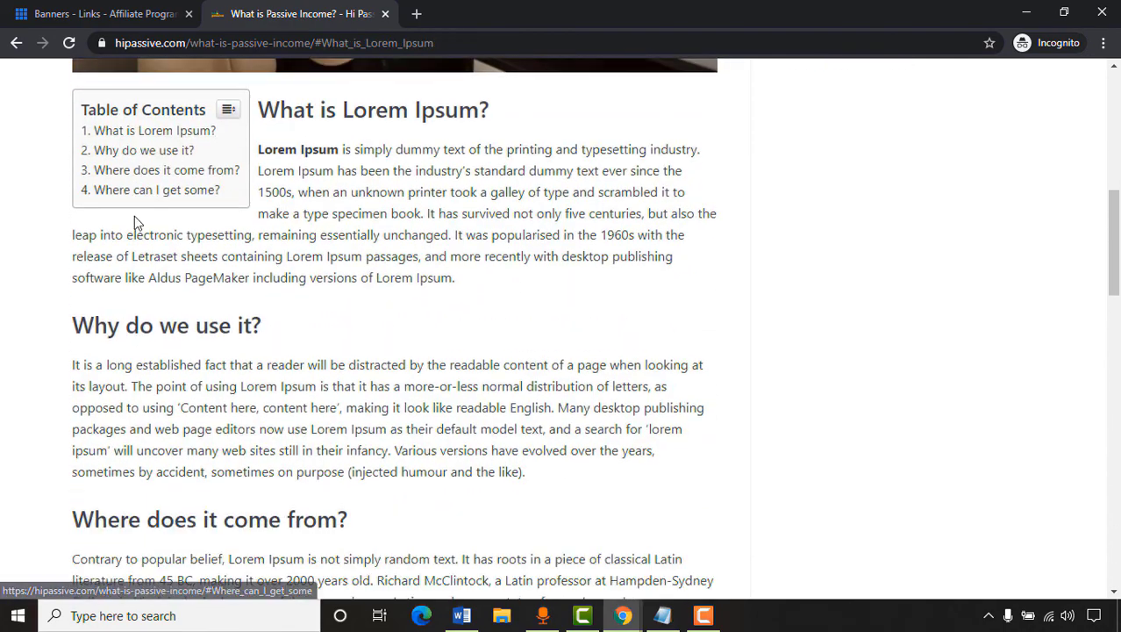
{"action": "scroll", "coordinate": [116, 412], "scroll_direction": "down", "scroll_amount": 15}
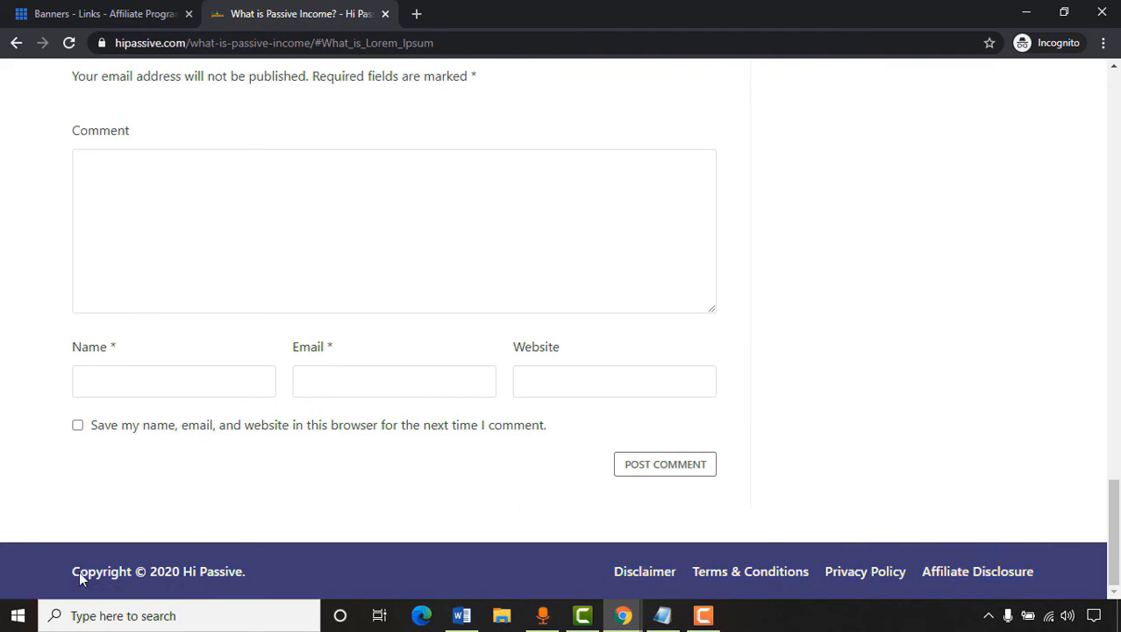
{"action": "scroll", "coordinate": [713, 568], "scroll_direction": "up", "scroll_amount": 5}
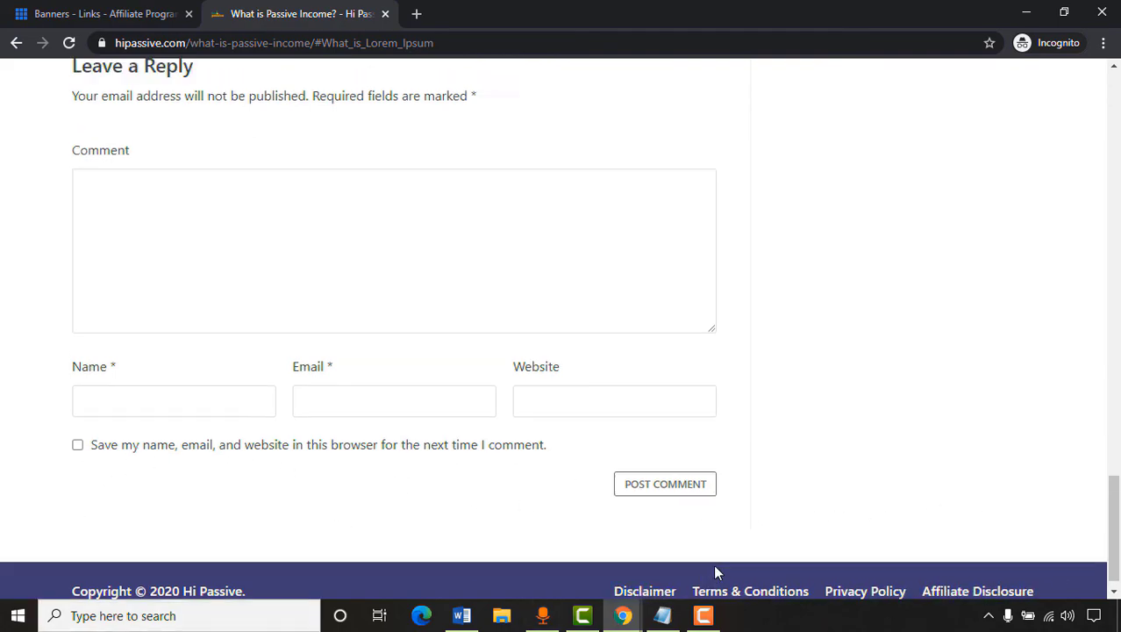
{"action": "scroll", "coordinate": [739, 586], "scroll_direction": "up", "scroll_amount": 20}
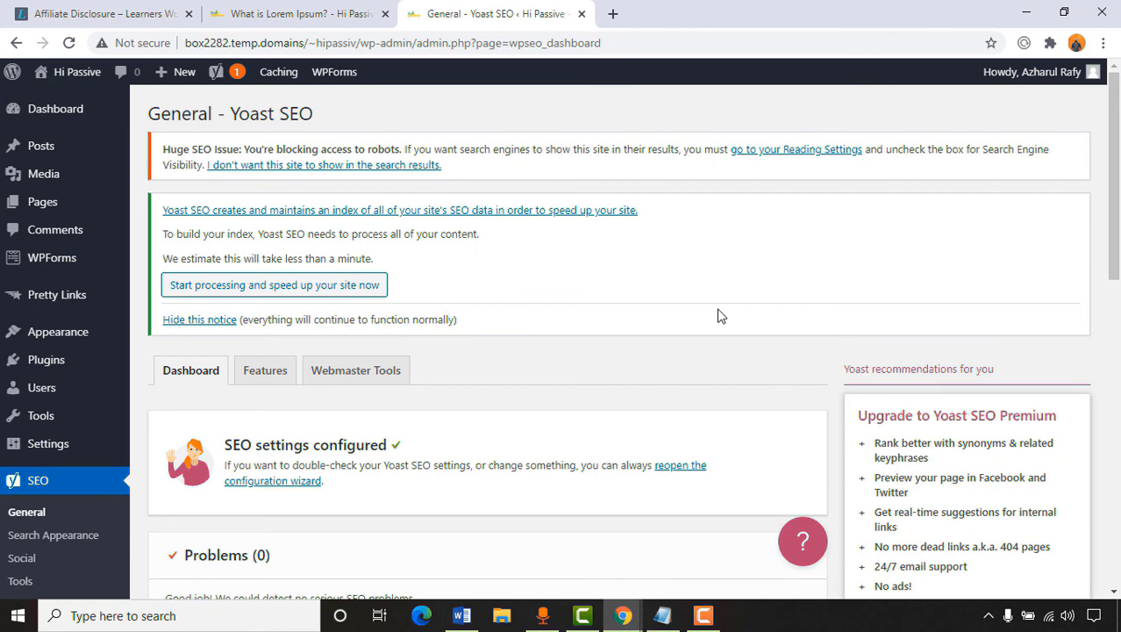
- Search Google for 'amazon usa affiliate' and open Amazon.com Associates Central in its own tab
{"action": "left_click", "coordinate": [613, 14]}
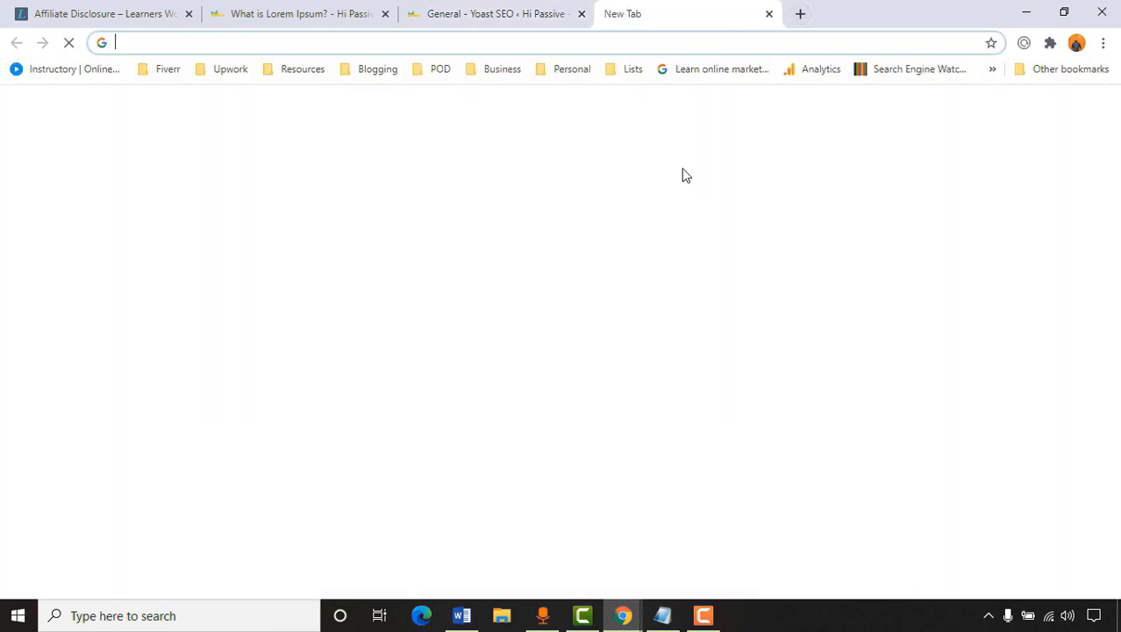
{"action": "type", "text": "amazo"}
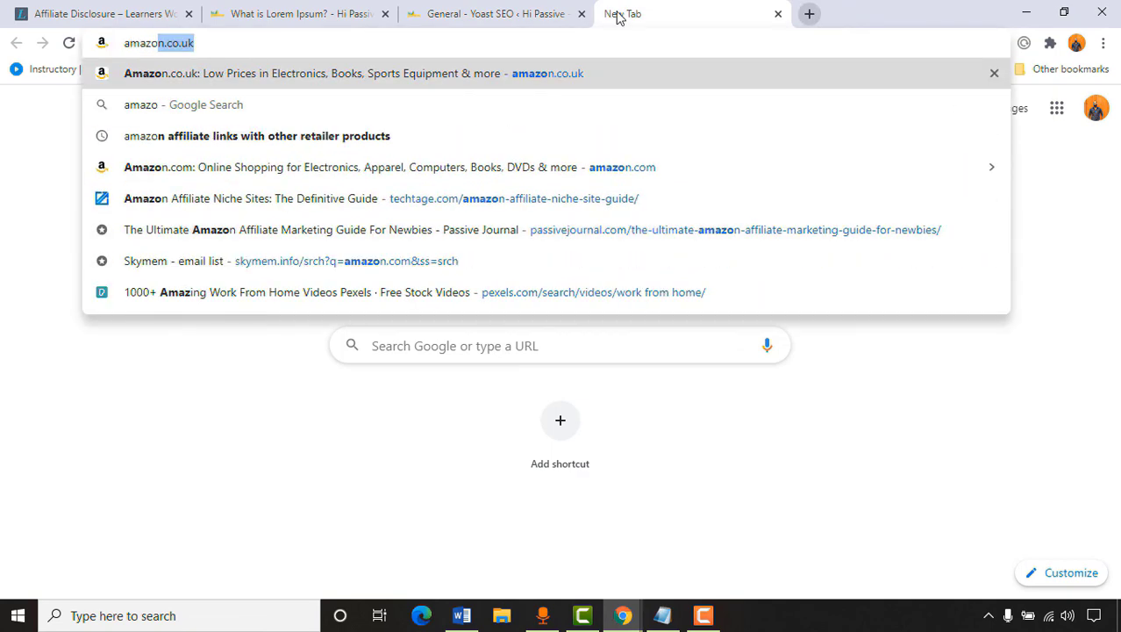
{"action": "type", "text": "n usa a"}
{"action": "type", "text": "ffiliate"}
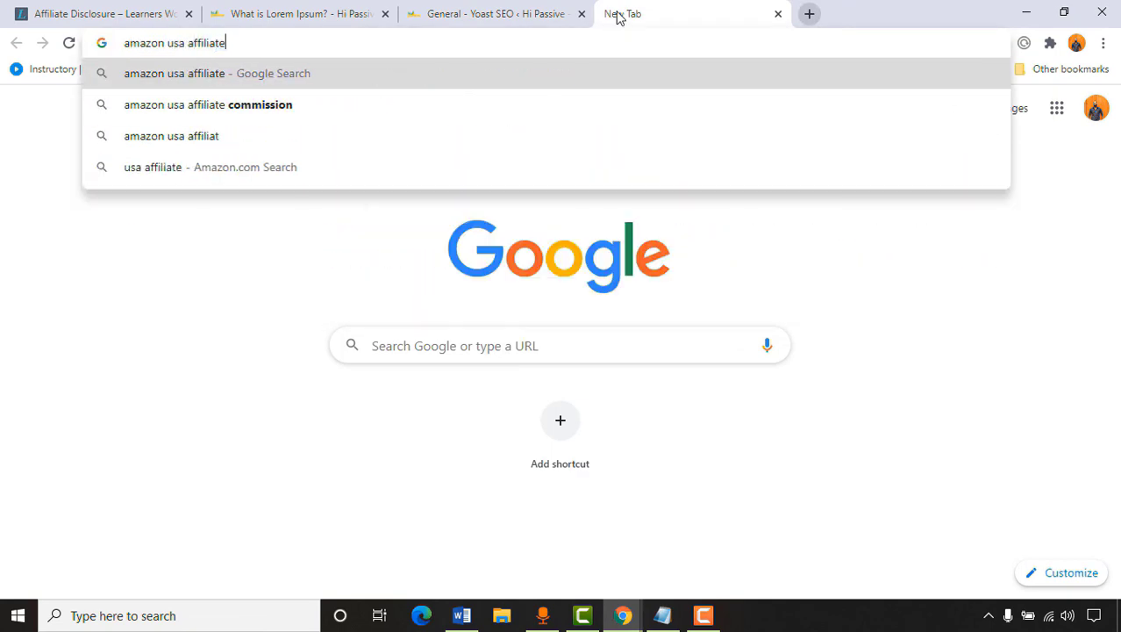
{"action": "key", "text": "Return"}
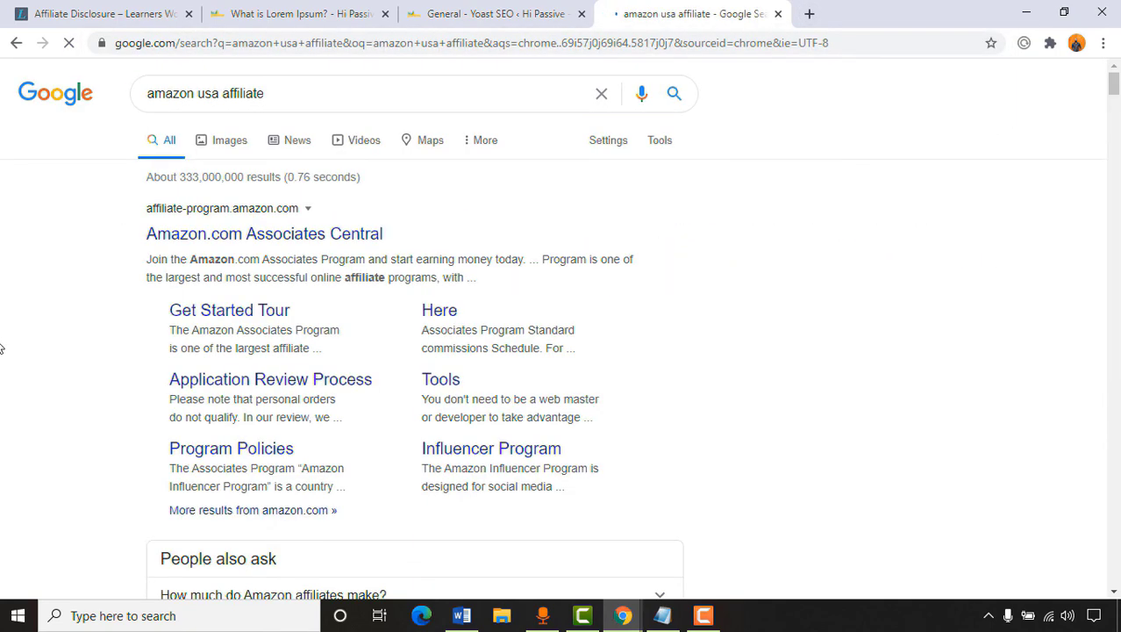
{"action": "middle_click", "coordinate": [230, 235]}
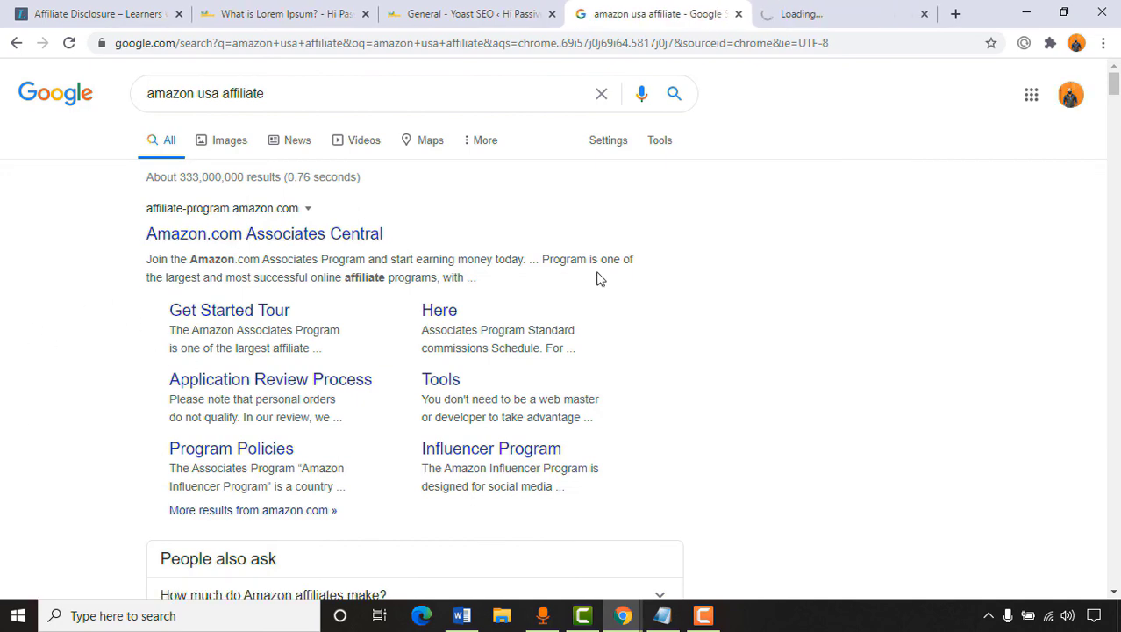
{"action": "left_click", "coordinate": [828, 18]}
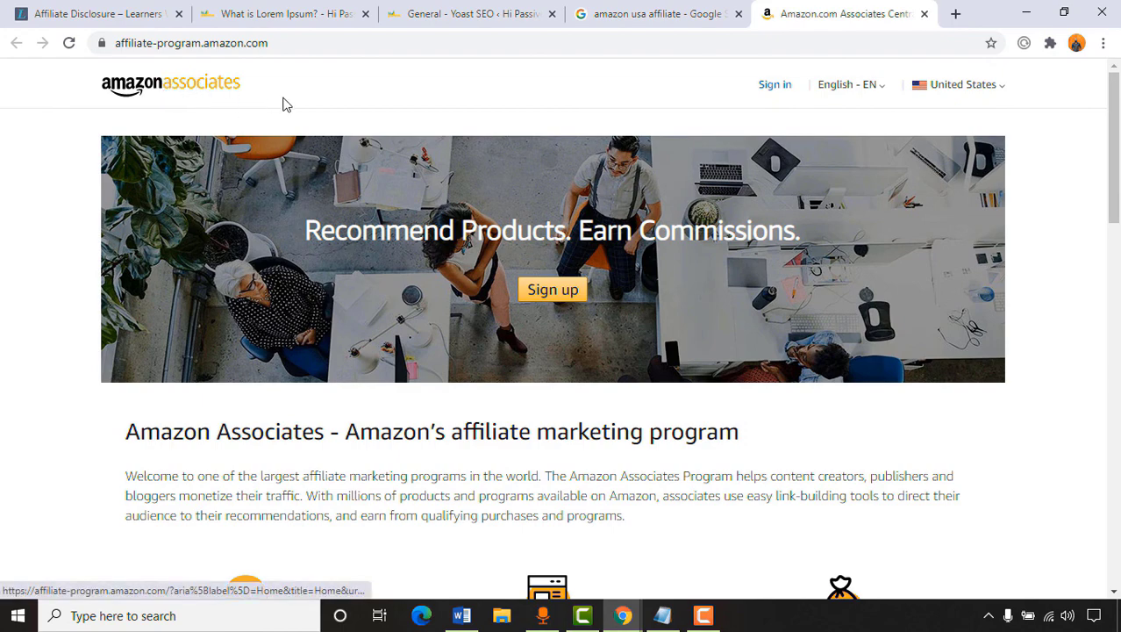
- Scroll through the Amazon Associates program page to review it
{"action": "scroll", "coordinate": [2, 316], "scroll_direction": "down", "scroll_amount": 2}
{"action": "scroll", "coordinate": [2, 316], "scroll_direction": "down", "scroll_amount": 1}
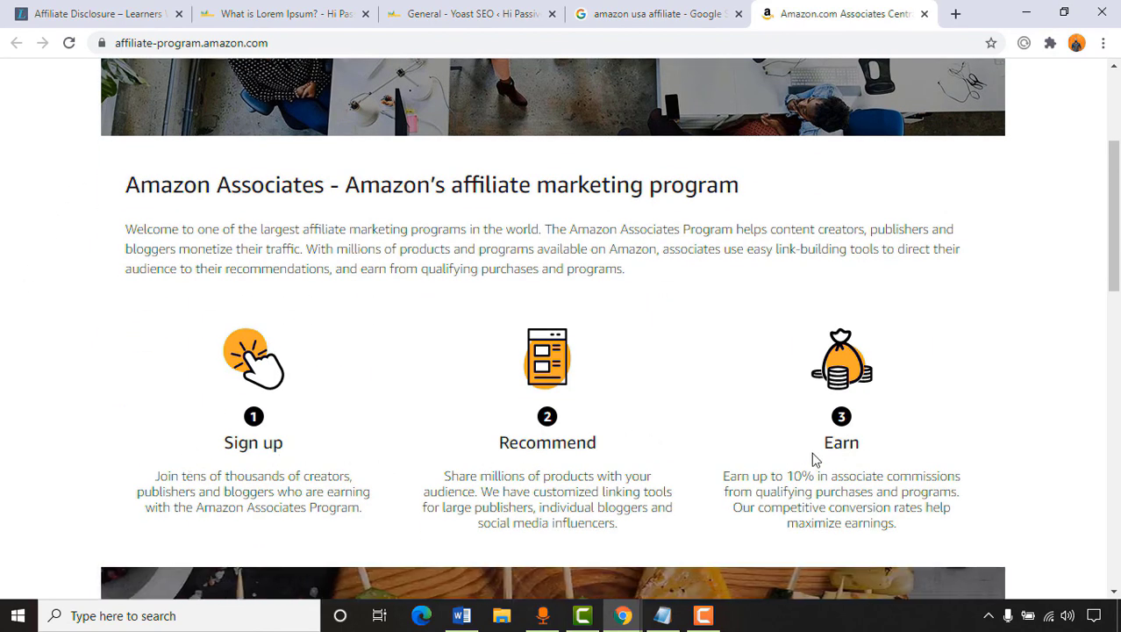
{"action": "scroll", "coordinate": [825, 467], "scroll_direction": "down", "scroll_amount": 1}
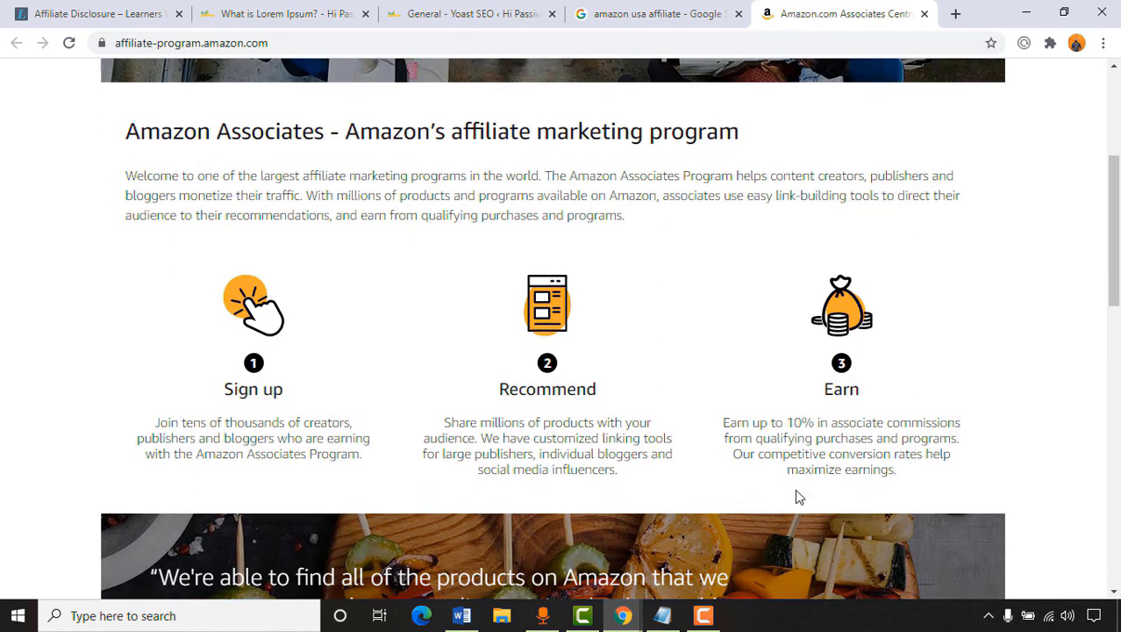
{"action": "scroll", "coordinate": [810, 332], "scroll_direction": "down", "scroll_amount": 1}
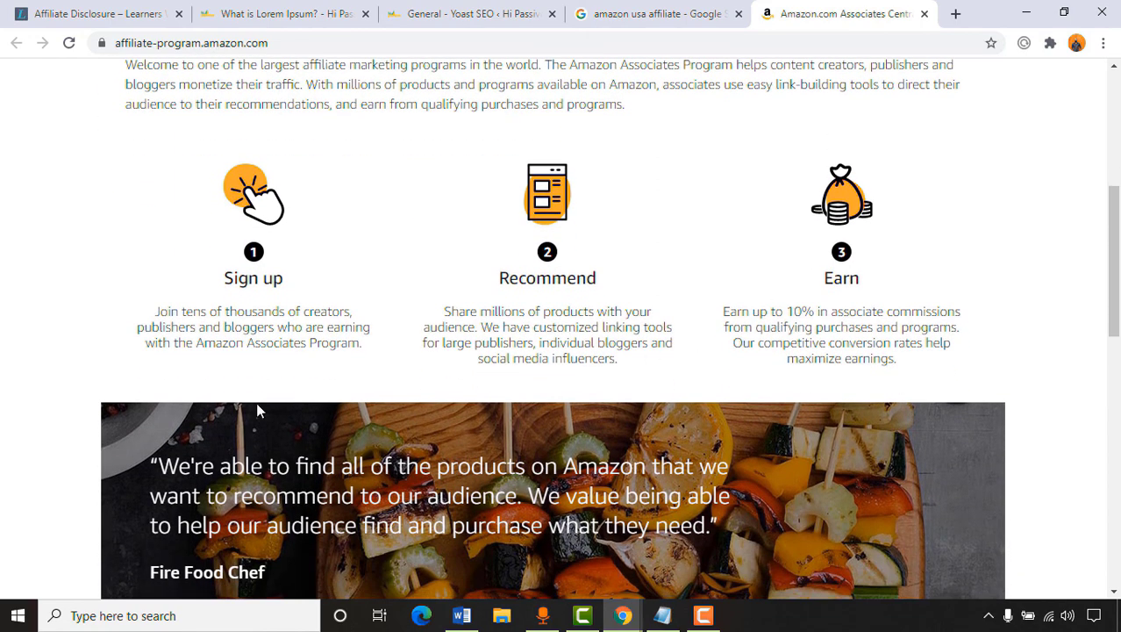
{"action": "scroll", "coordinate": [257, 409], "scroll_direction": "up", "scroll_amount": 5}
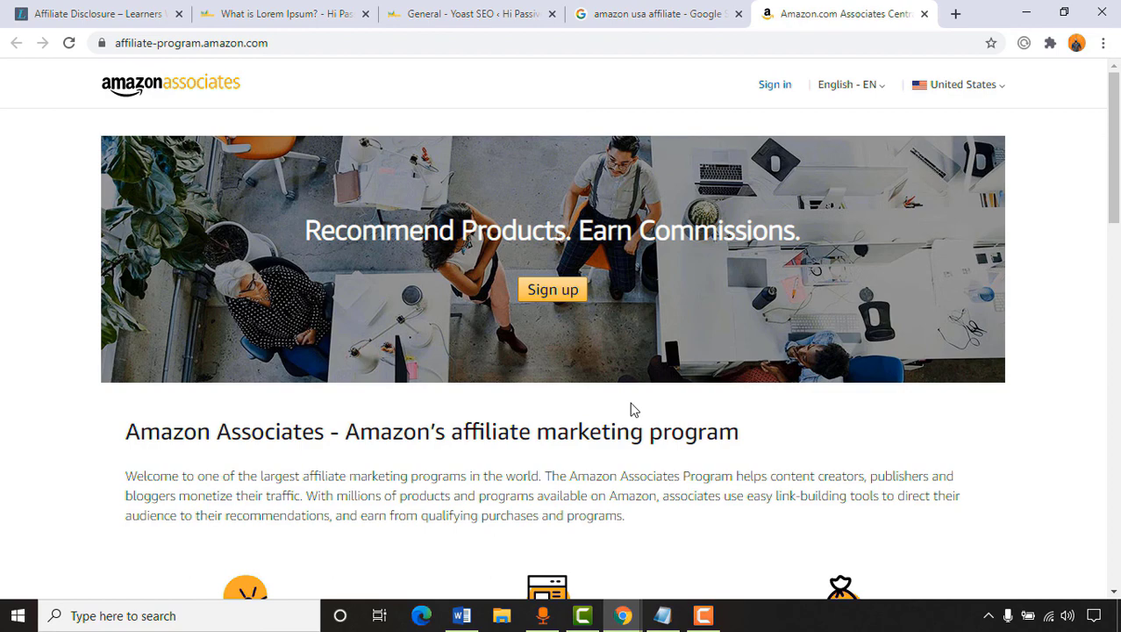
{"action": "scroll", "coordinate": [633, 410], "scroll_direction": "down", "scroll_amount": 10}
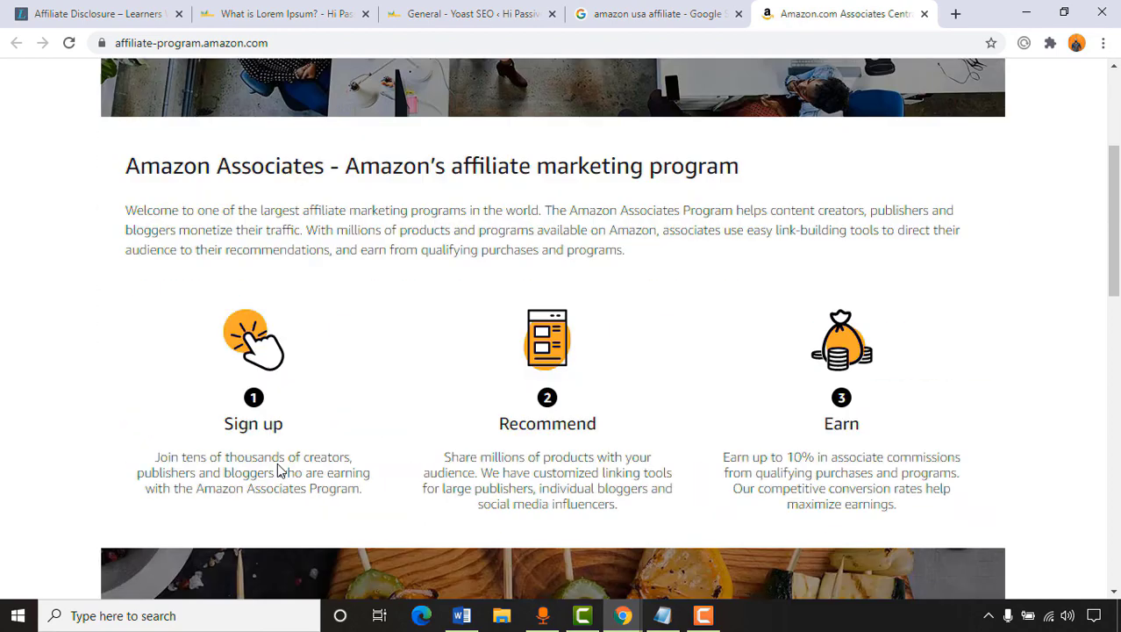
{"action": "scroll", "coordinate": [217, 362], "scroll_direction": "down", "scroll_amount": 2}
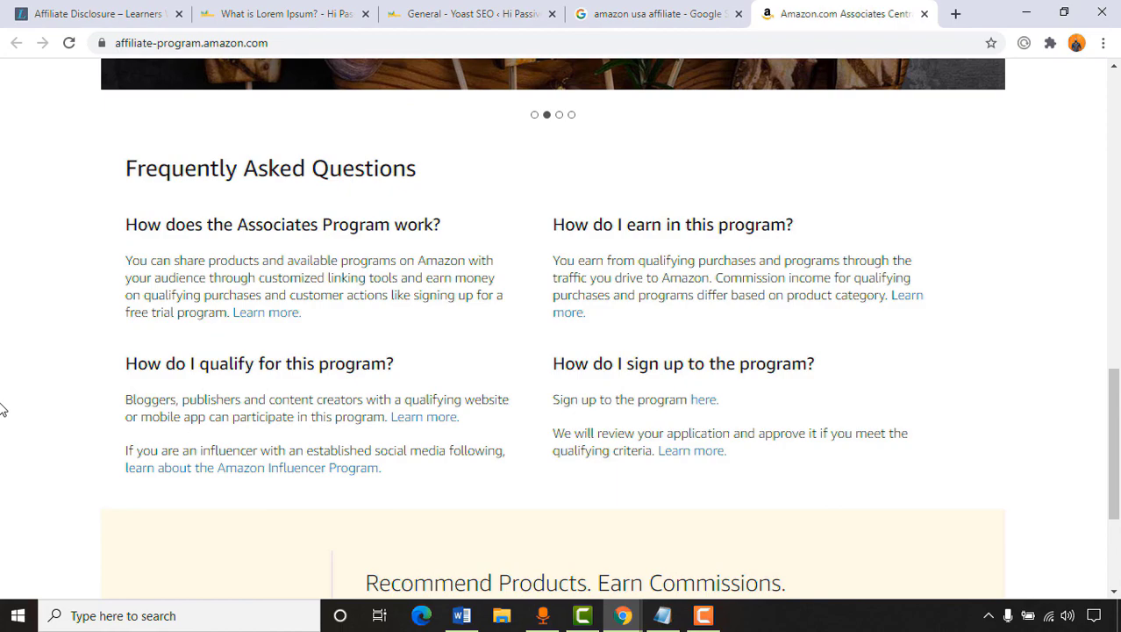
{"action": "scroll", "coordinate": [555, 463], "scroll_direction": "down", "scroll_amount": 3}
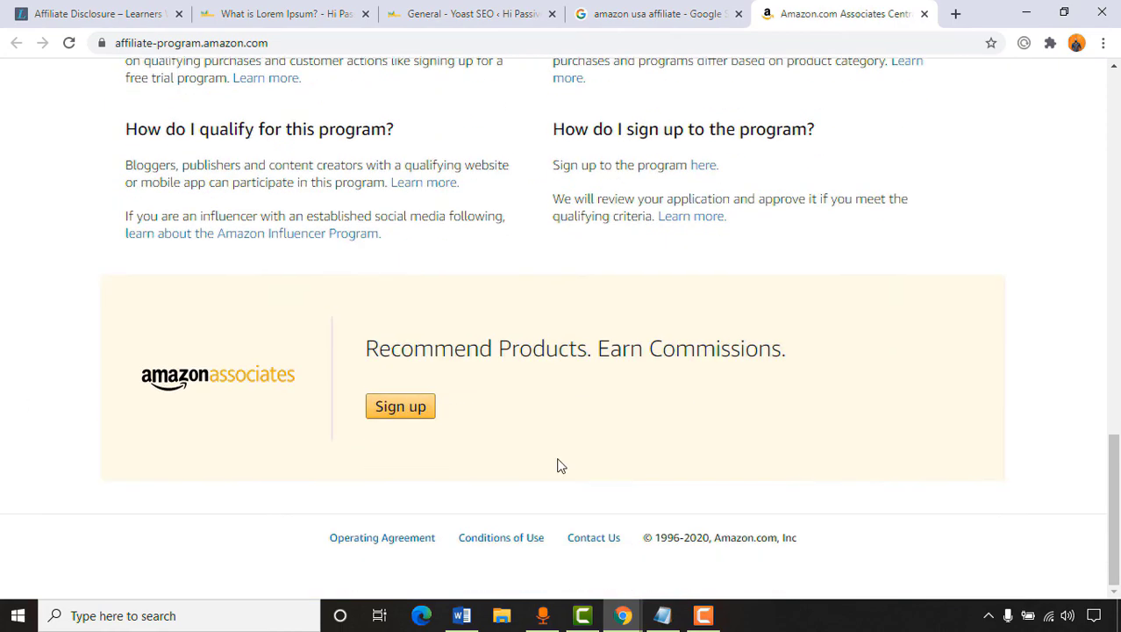
{"action": "scroll", "coordinate": [866, 483], "scroll_direction": "up", "scroll_amount": 15}
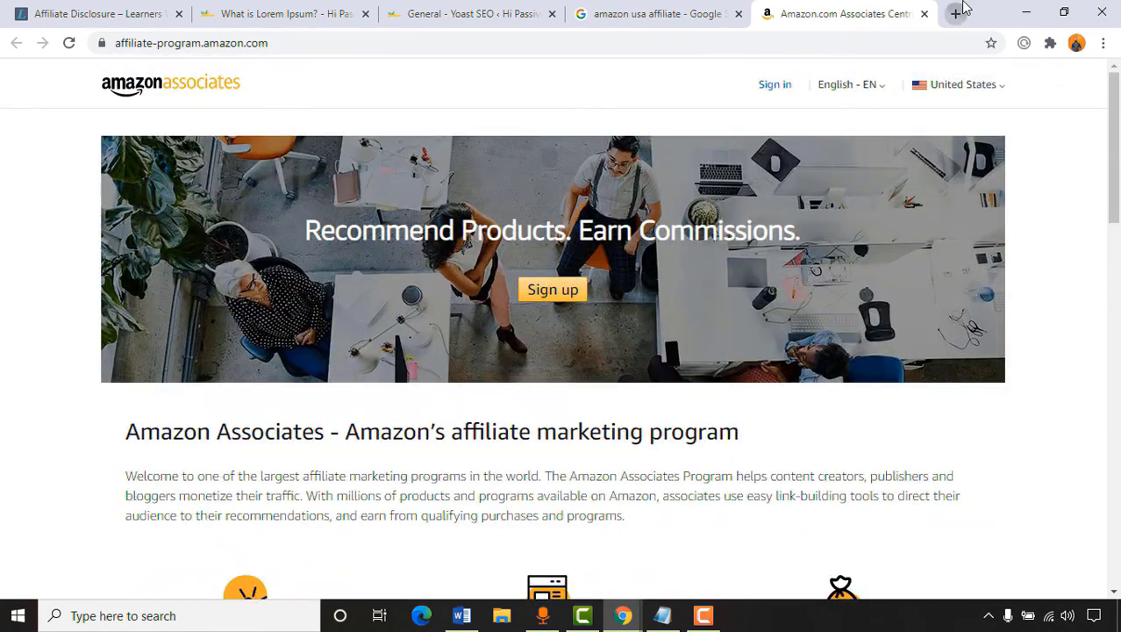
- Load clickbank.com in a new tab
{"action": "left_click", "coordinate": [956, 14]}
{"action": "type", "text": "clickbank.com"}
{"action": "key", "text": "Return"}
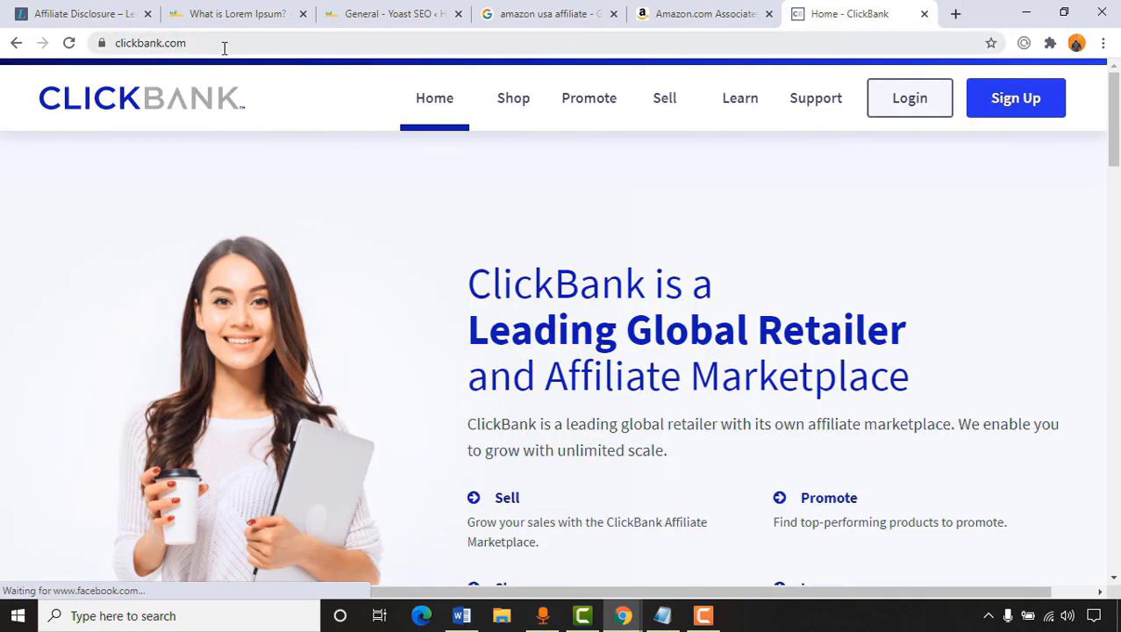
- Search for 'clickbank market' and open the Marketplace's Health & Fitness category
{"action": "left_click", "coordinate": [953, 14]}
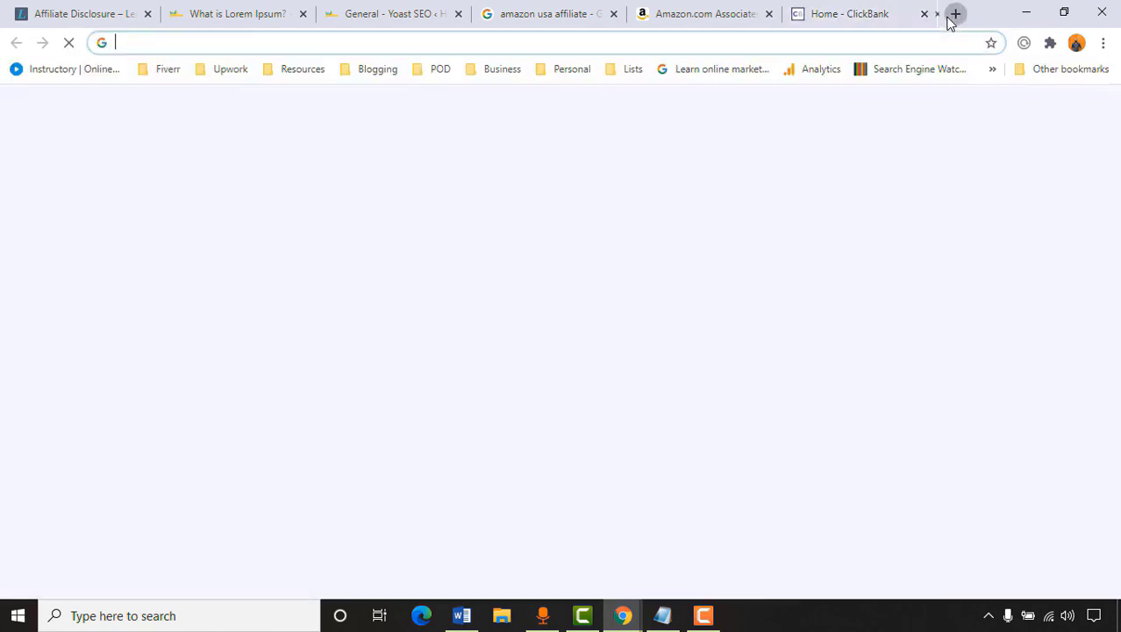
{"action": "type", "text": "c"}
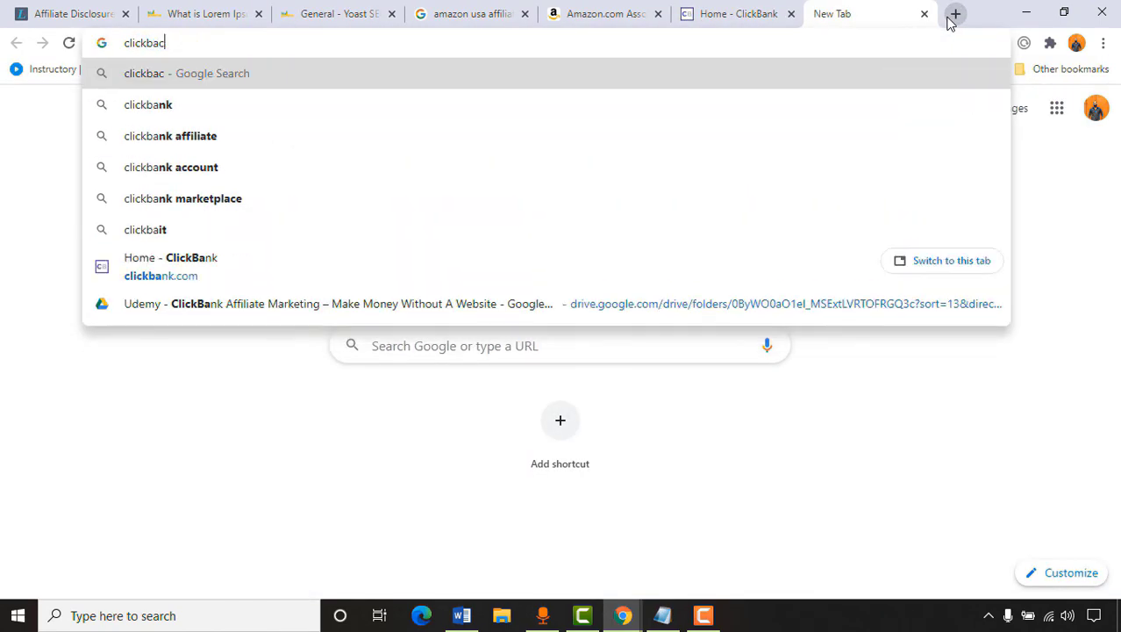
{"action": "key", "text": "BackSpace"}
{"action": "type", "text": "nk market"}
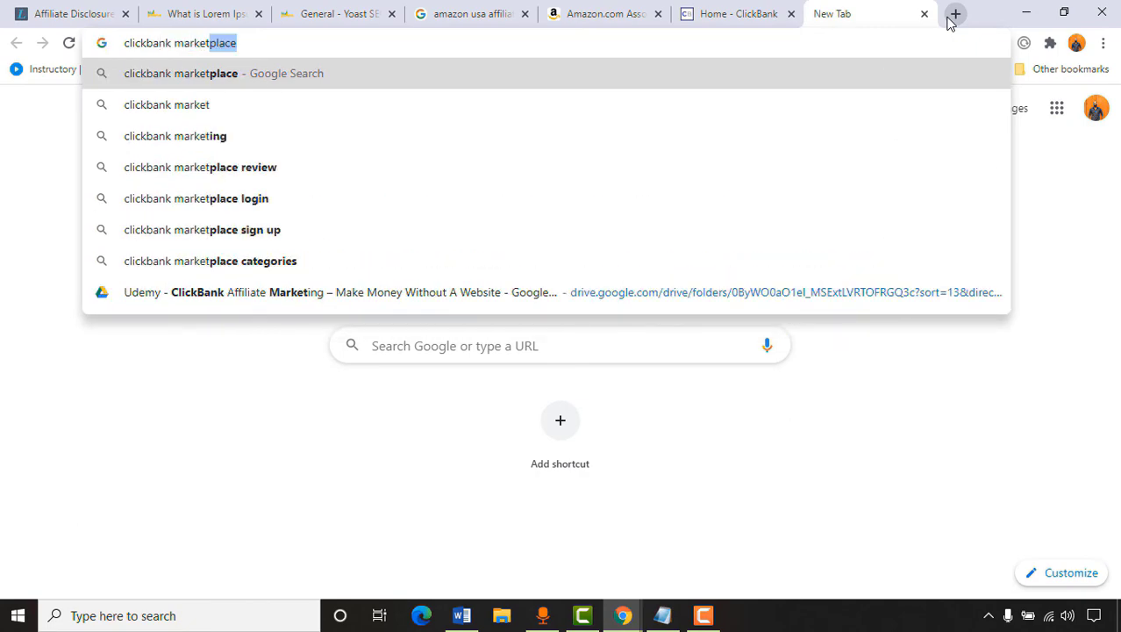
{"action": "key", "text": "Return"}
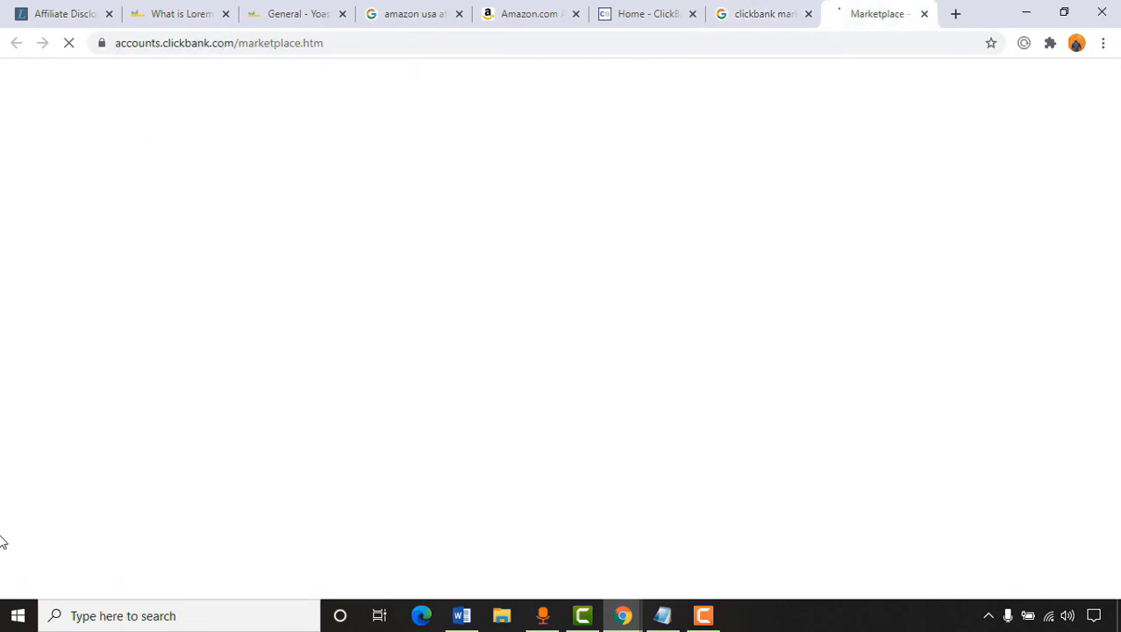
{"action": "scroll", "coordinate": [44, 392], "scroll_direction": "down", "scroll_amount": 3}
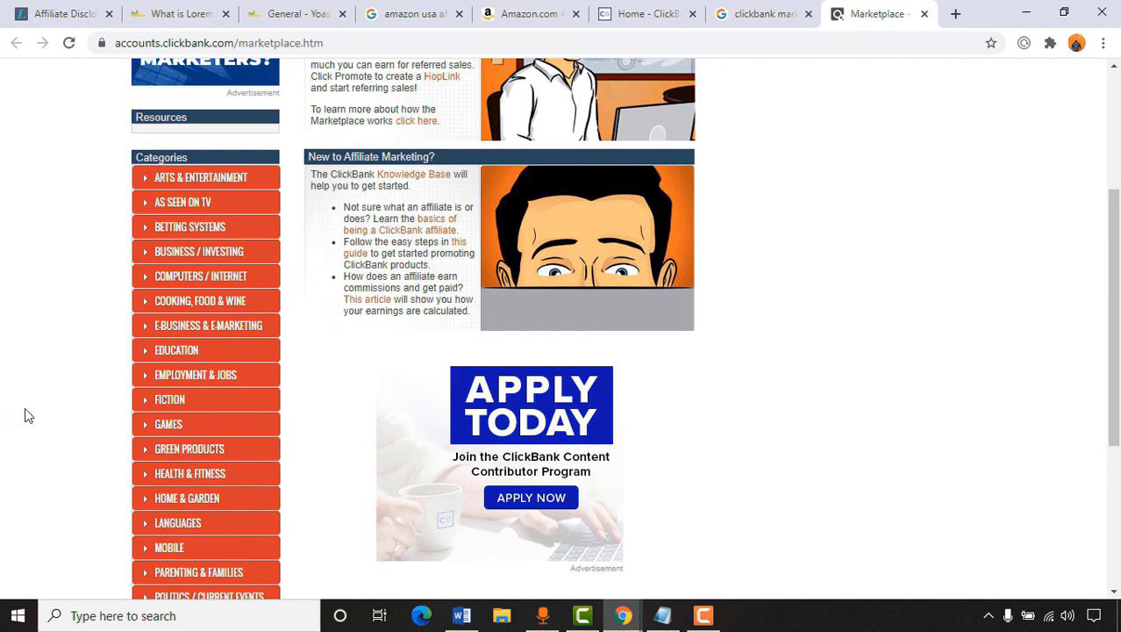
{"action": "scroll", "coordinate": [27, 415], "scroll_direction": "down", "scroll_amount": 2}
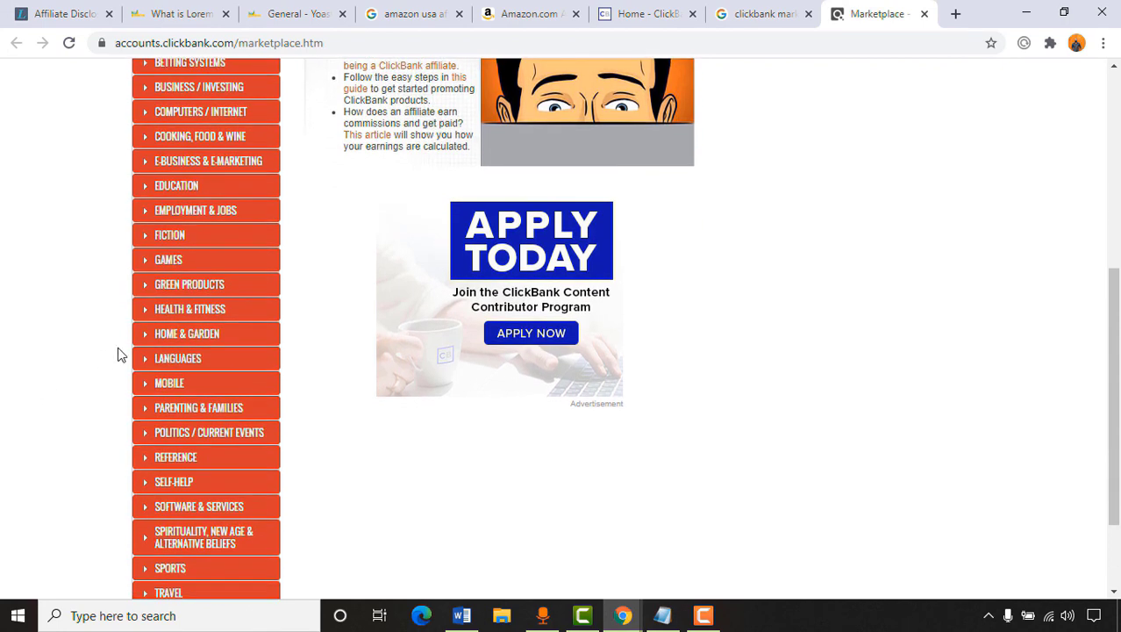
{"action": "left_click", "coordinate": [164, 311]}
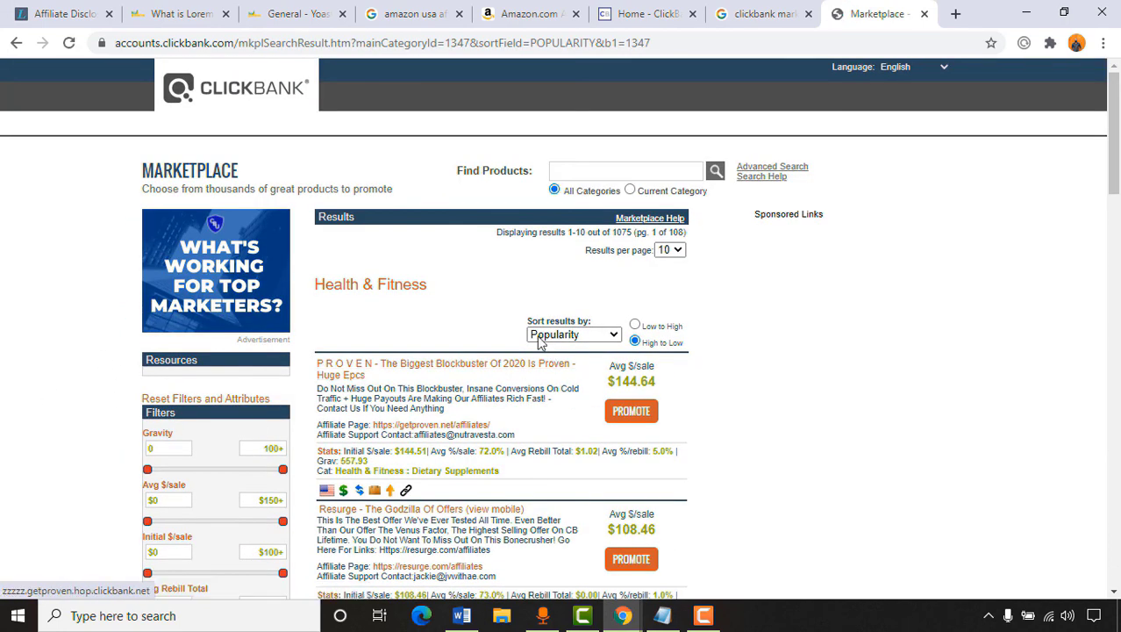
- Sort the Health & Fitness results by Gravity, highest first
{"action": "scroll", "coordinate": [412, 418], "scroll_direction": "down", "scroll_amount": 2}
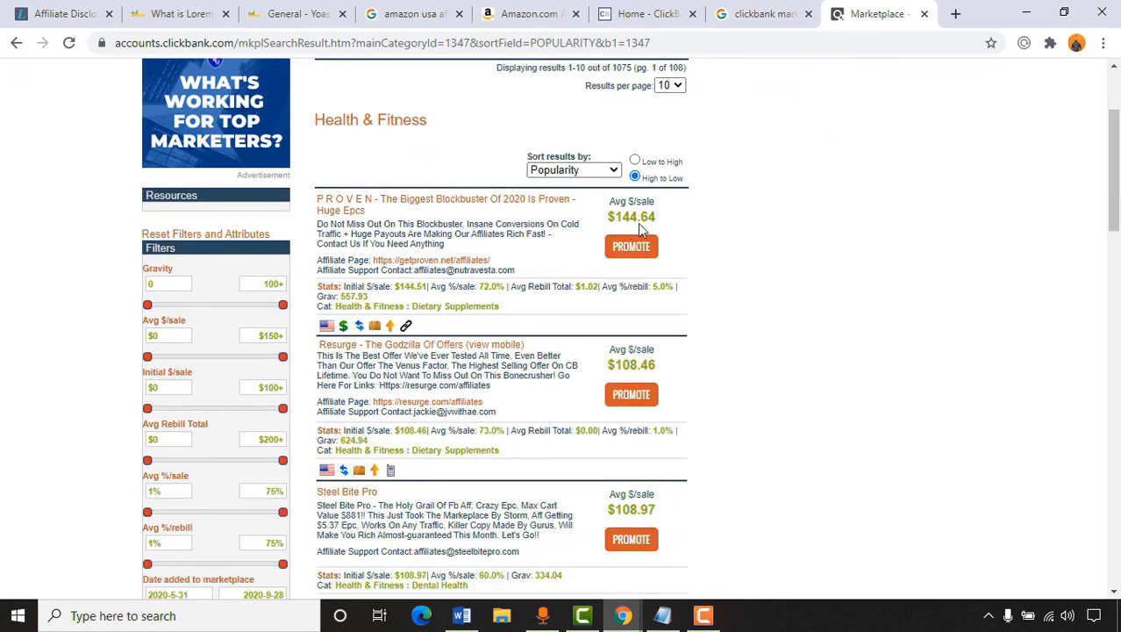
{"action": "scroll", "coordinate": [513, 351], "scroll_direction": "down", "scroll_amount": 4}
{"action": "scroll", "coordinate": [491, 395], "scroll_direction": "up", "scroll_amount": 5}
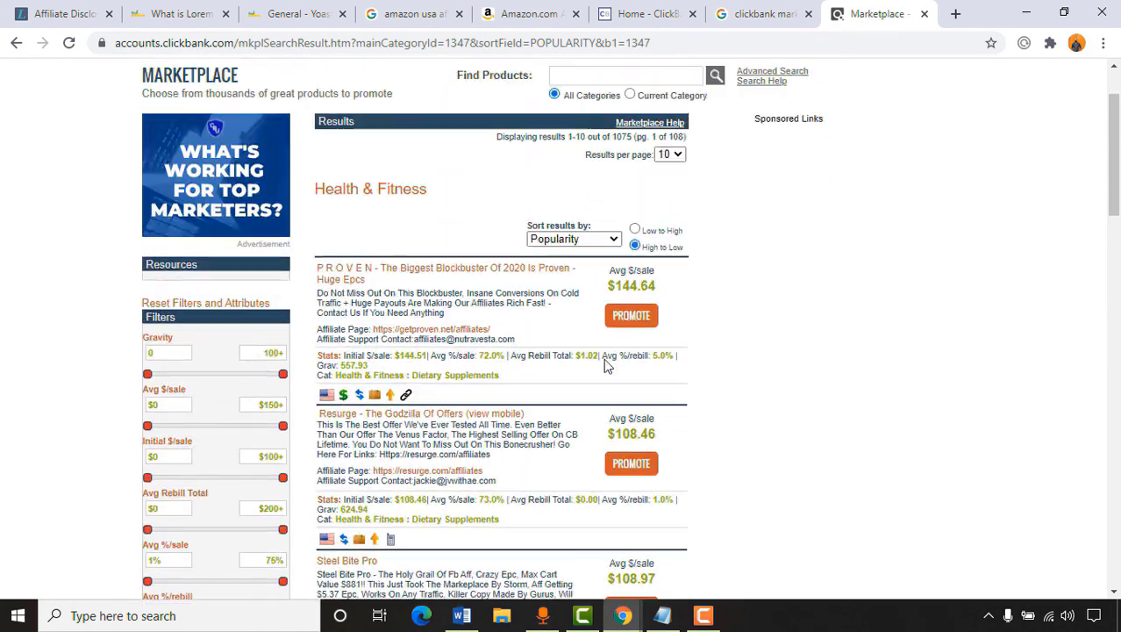
{"action": "left_click", "coordinate": [579, 335]}
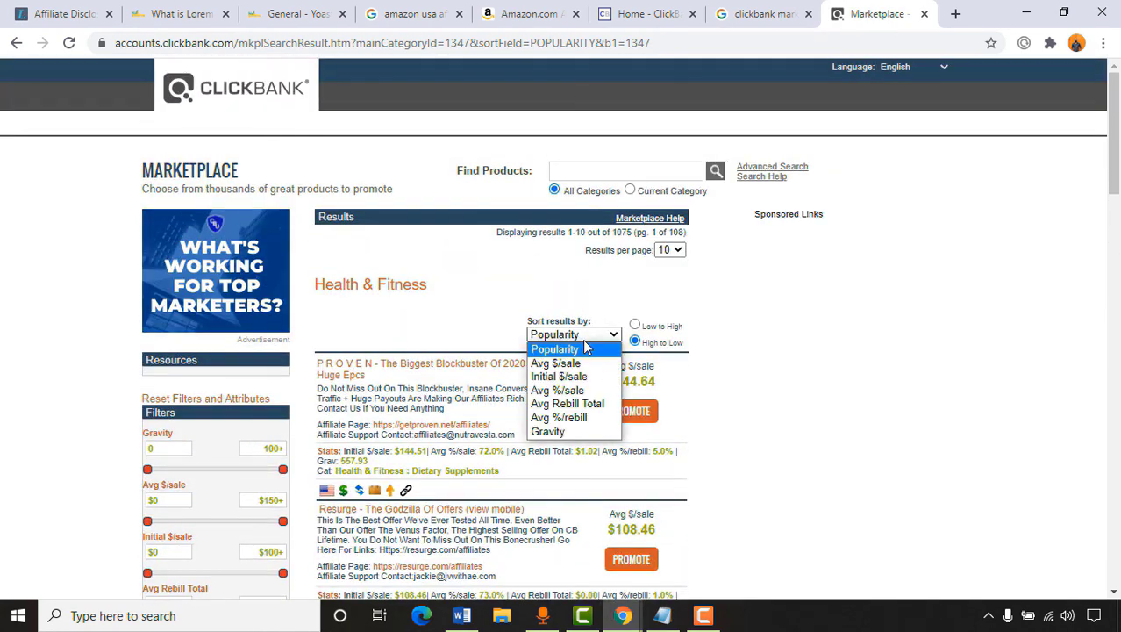
{"action": "left_click", "coordinate": [562, 431]}
- View the HopLink Generator for the Resurge offer via PROMOTE, then close it
{"action": "scroll", "coordinate": [901, 355], "scroll_direction": "down", "scroll_amount": 2}
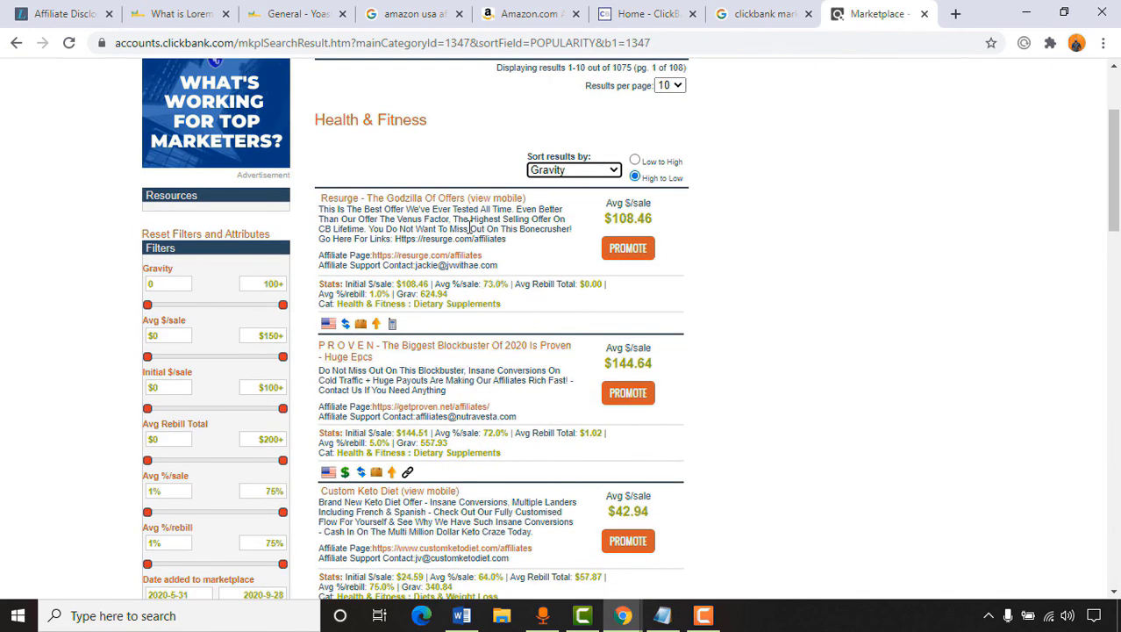
{"action": "scroll", "coordinate": [451, 210], "scroll_direction": "up", "scroll_amount": 2}
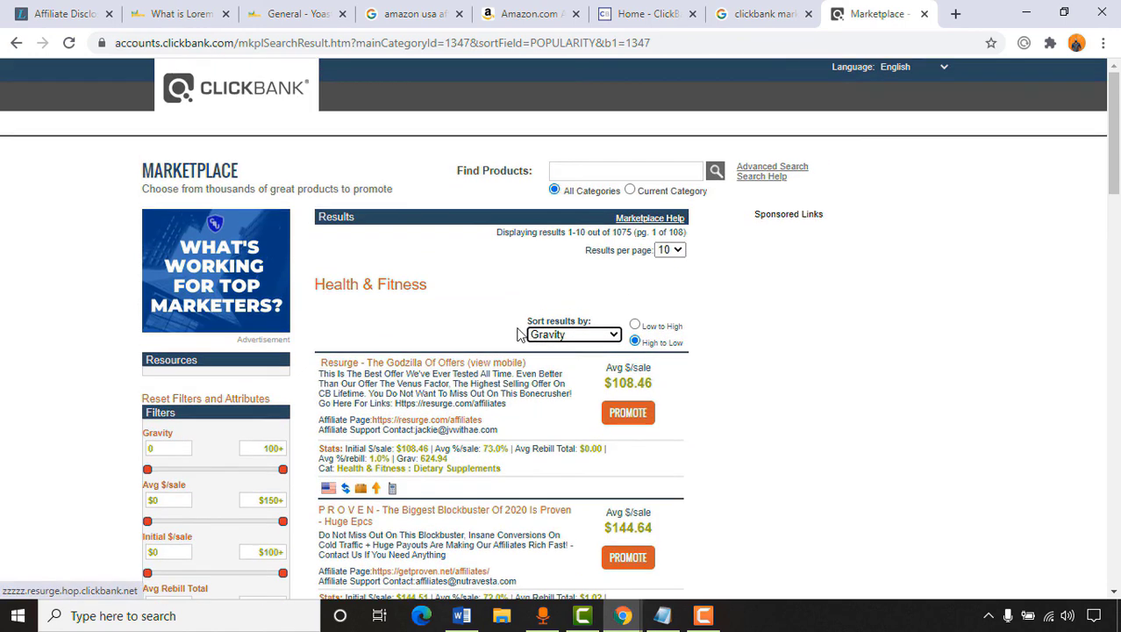
{"action": "left_click", "coordinate": [634, 416]}
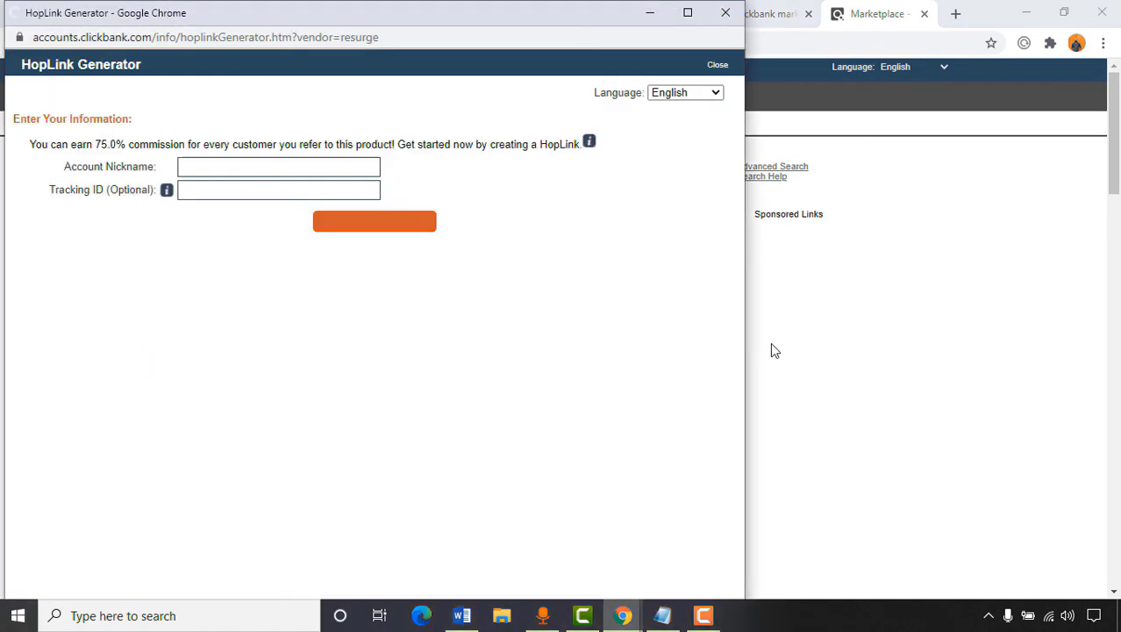
{"action": "left_click", "coordinate": [209, 166]}
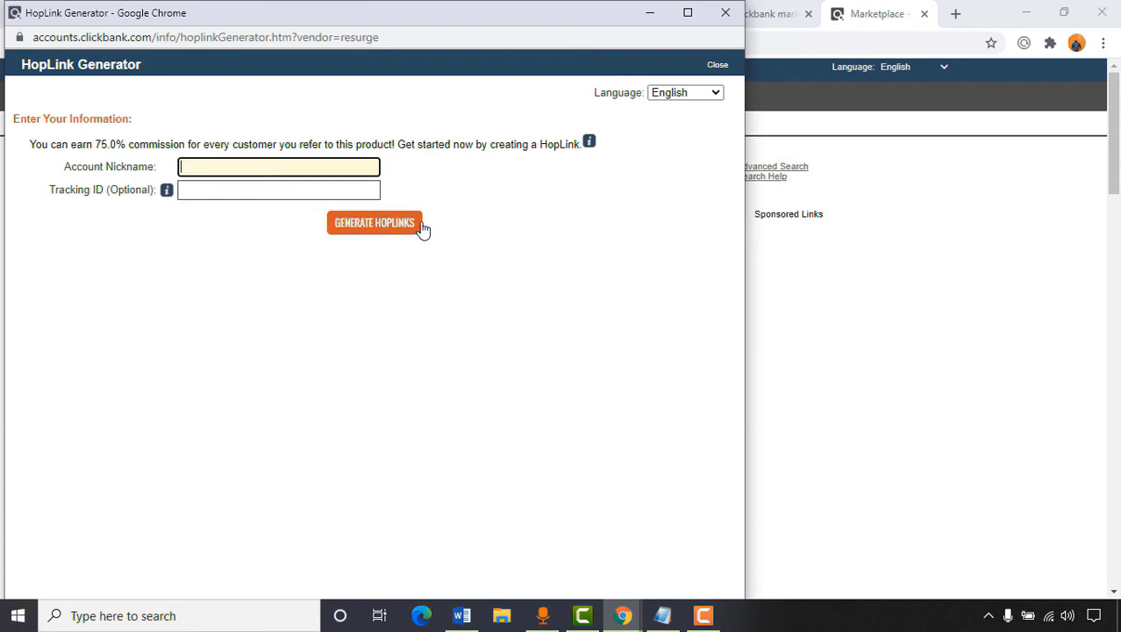
{"action": "left_click", "coordinate": [718, 65]}
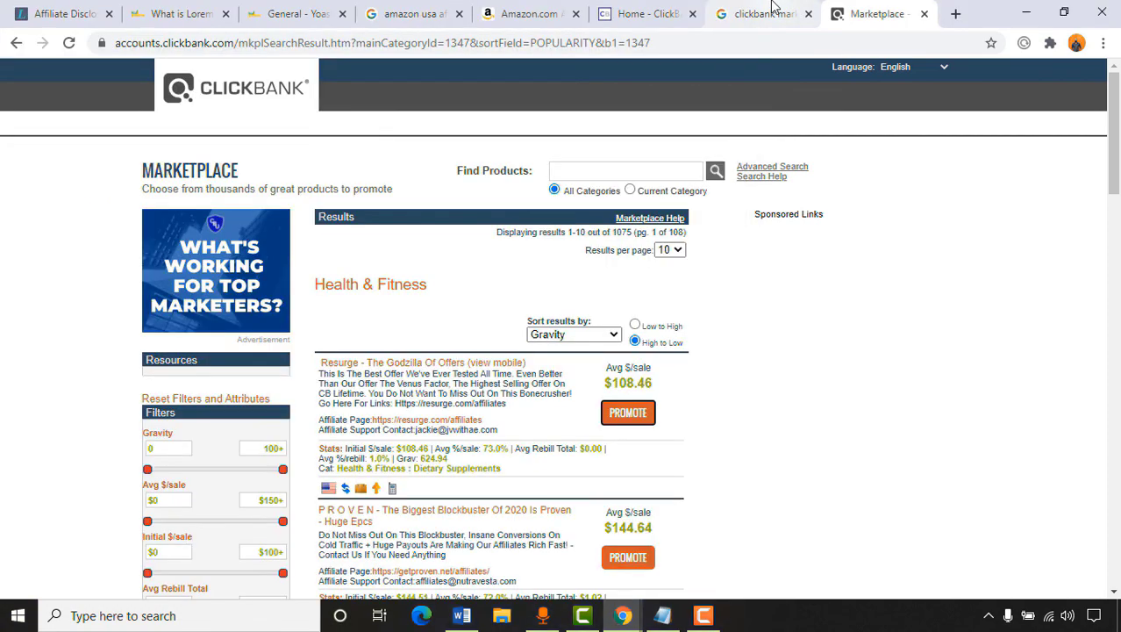
- Glance at the ClickBank home and Amazon Associates tabs, then return to the Marketplace results
{"action": "left_click", "coordinate": [638, 7]}
{"action": "left_click", "coordinate": [531, 13]}
{"action": "scroll", "coordinate": [775, 296], "scroll_direction": "down", "scroll_amount": 5}
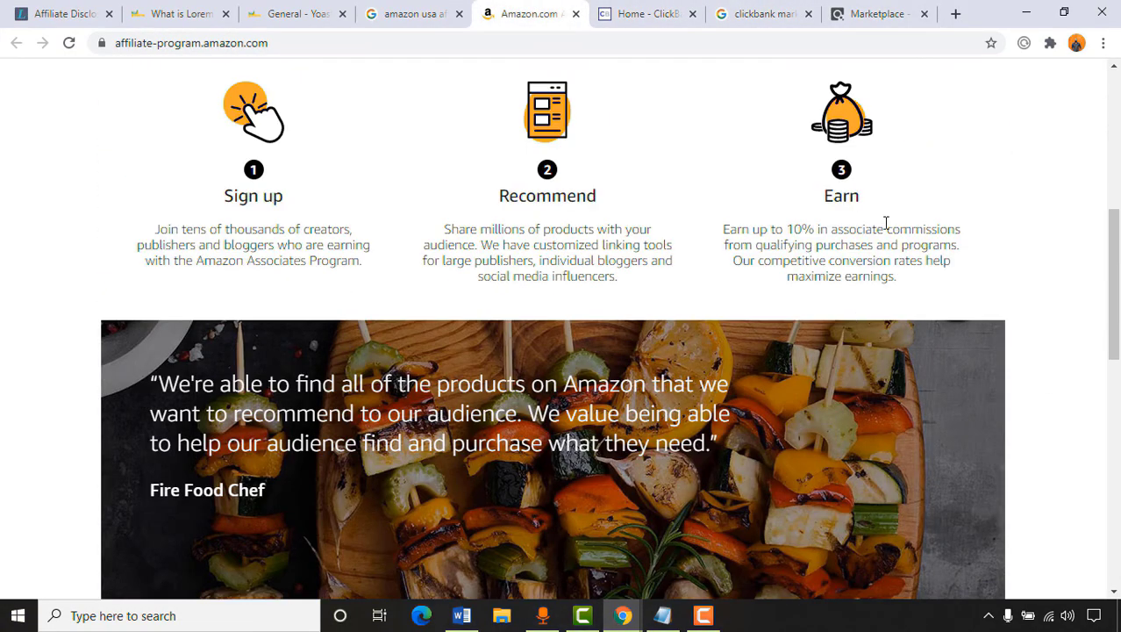
{"action": "left_click", "coordinate": [878, 14]}
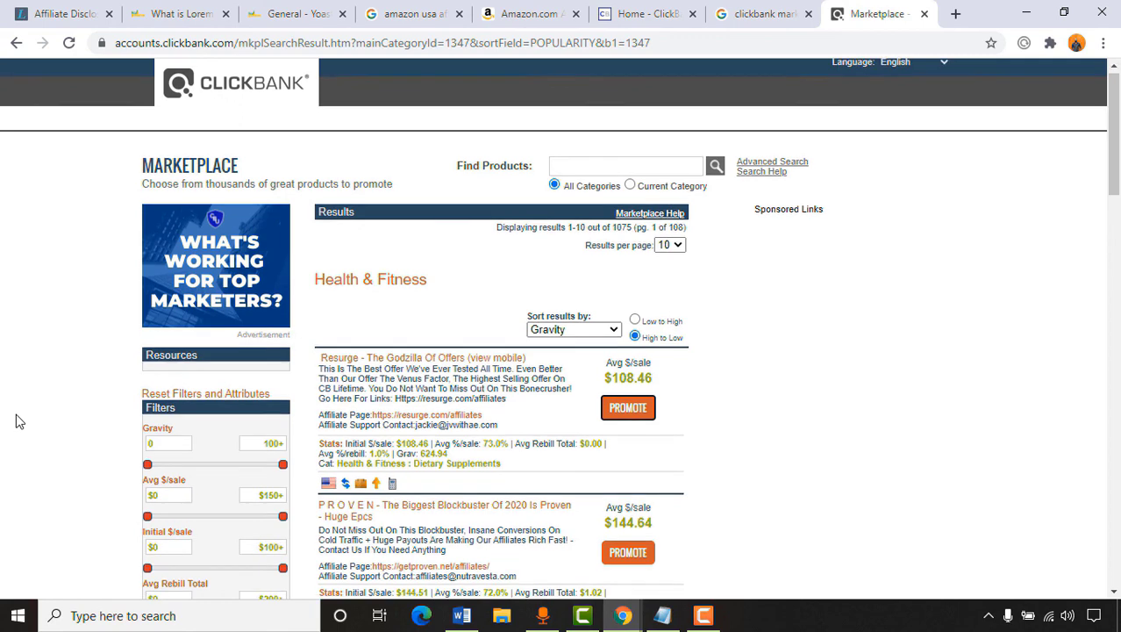
{"action": "scroll", "coordinate": [834, 291], "scroll_direction": "down", "scroll_amount": 3}
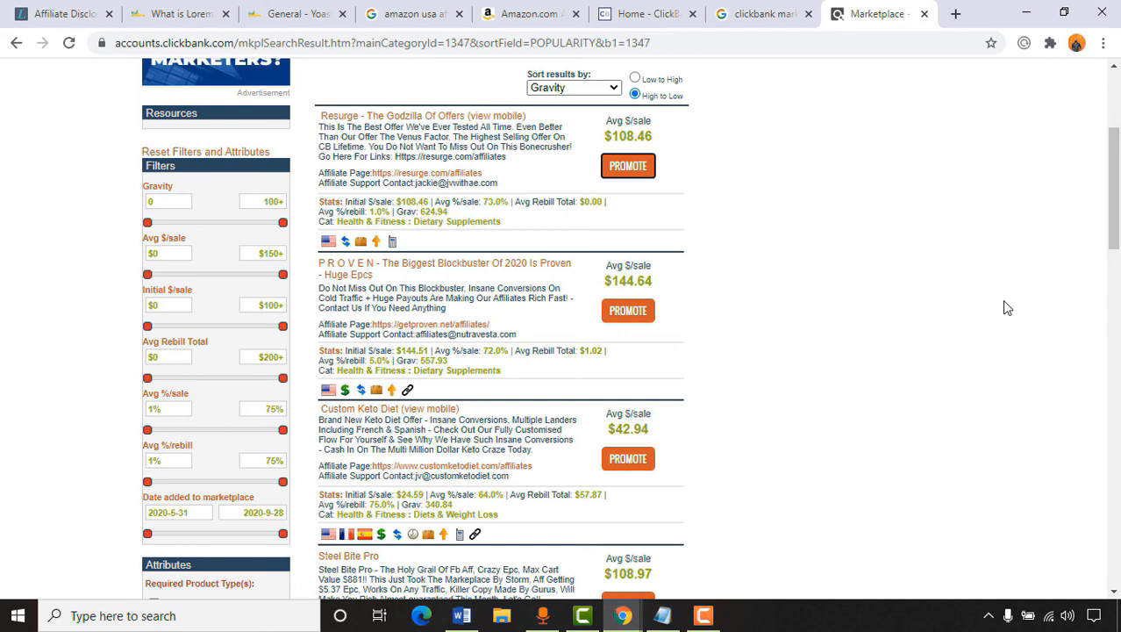
{"action": "key", "text": "ctrl+t"}
- Load cj.com and look over the CJ Affiliate home page
{"action": "type", "text": "cj"}
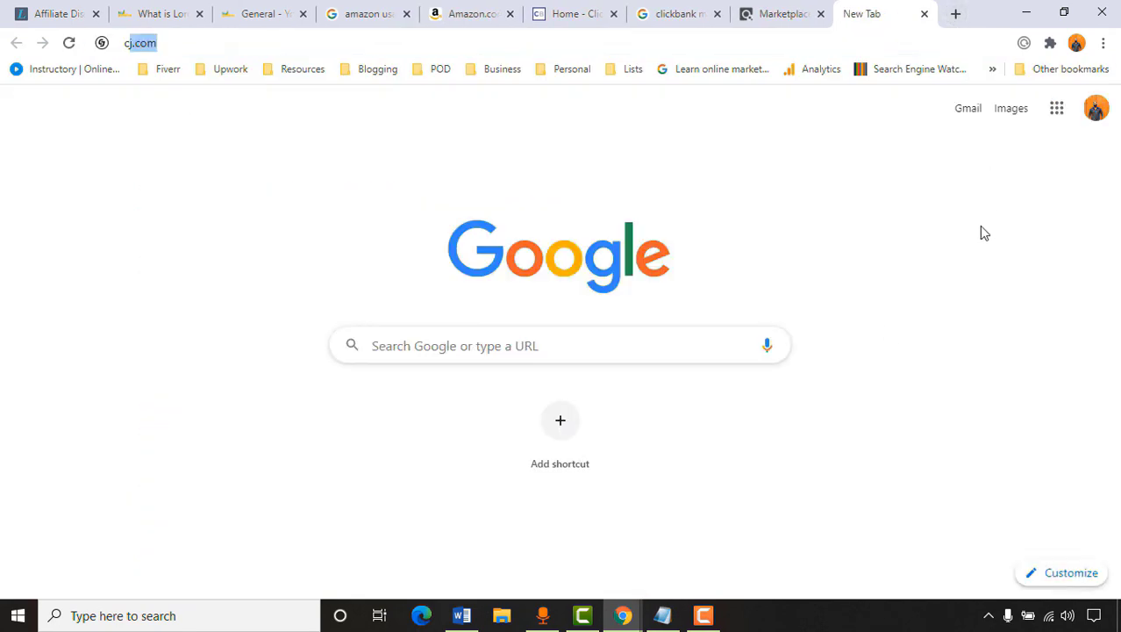
{"action": "key", "text": "Return"}
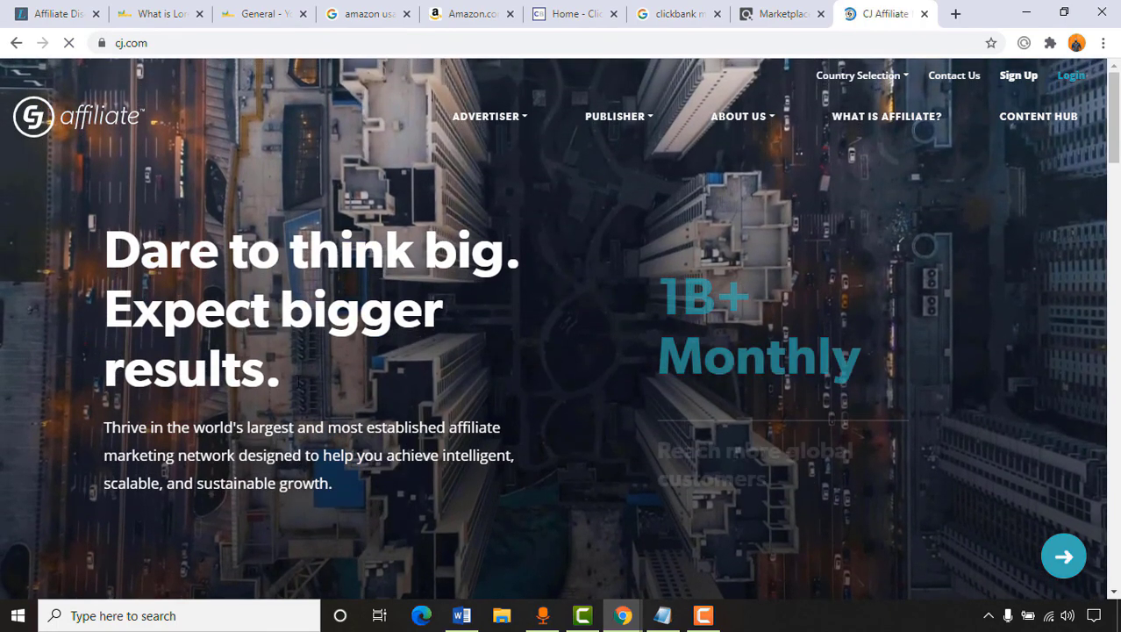
{"action": "scroll", "coordinate": [429, 394], "scroll_direction": "down", "scroll_amount": 20}
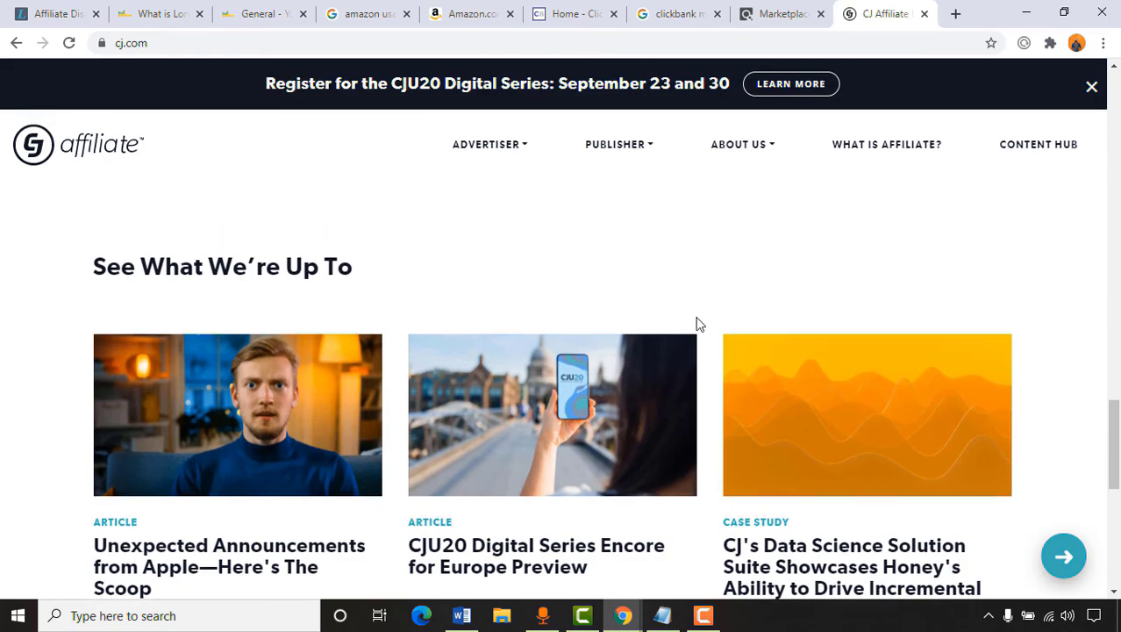
{"action": "scroll", "coordinate": [698, 322], "scroll_direction": "up", "scroll_amount": 15}
{"action": "scroll", "coordinate": [597, 314], "scroll_direction": "up", "scroll_amount": 2}
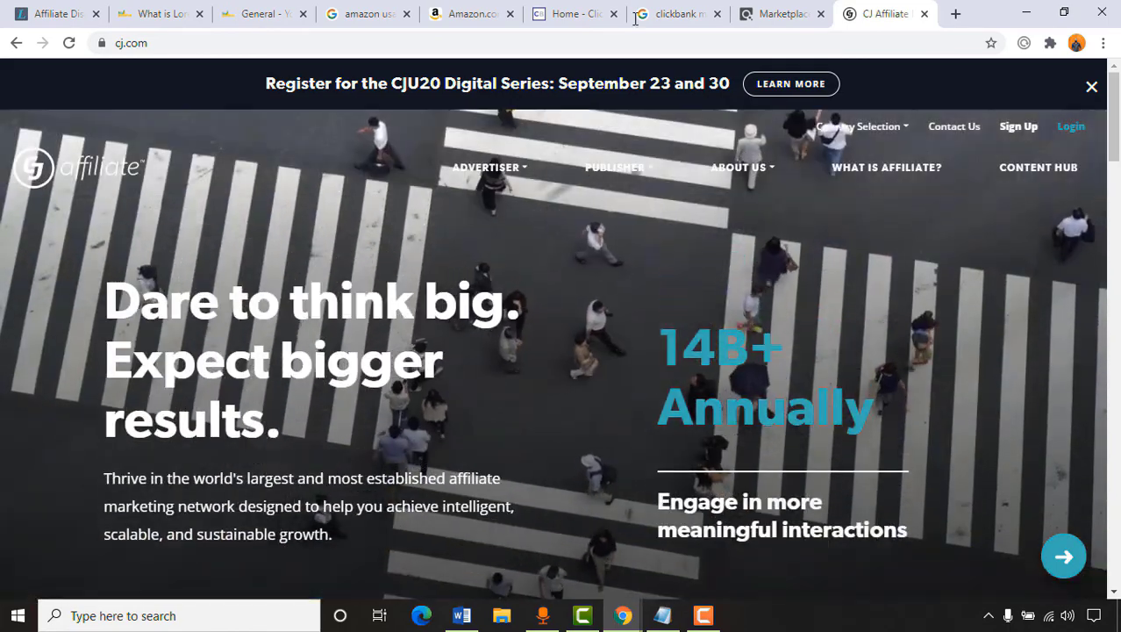
- Look back over the ClickBank, Yoast SEO dashboard and 'What is Lorem Ipsum' post tabs
{"action": "left_click", "coordinate": [573, 13]}
{"action": "left_click", "coordinate": [249, 11]}
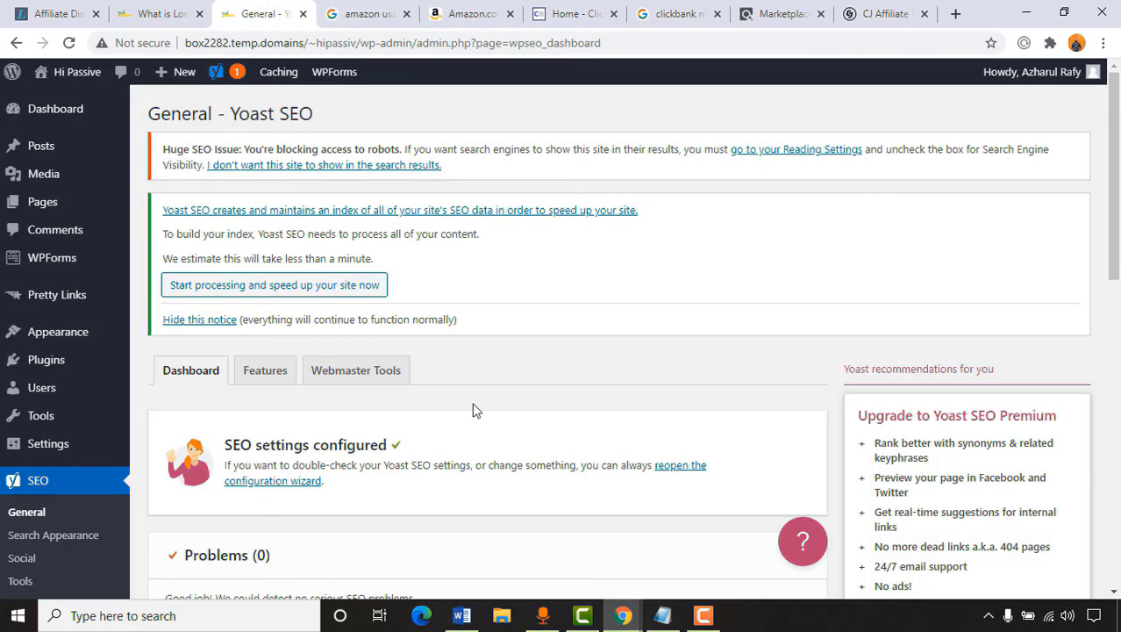
{"action": "scroll", "coordinate": [472, 408], "scroll_direction": "down", "scroll_amount": 4}
{"action": "left_click", "coordinate": [183, 11]}
{"action": "scroll", "coordinate": [161, 354], "scroll_direction": "down", "scroll_amount": 1}
{"action": "scroll", "coordinate": [161, 348], "scroll_direction": "down", "scroll_amount": 4}
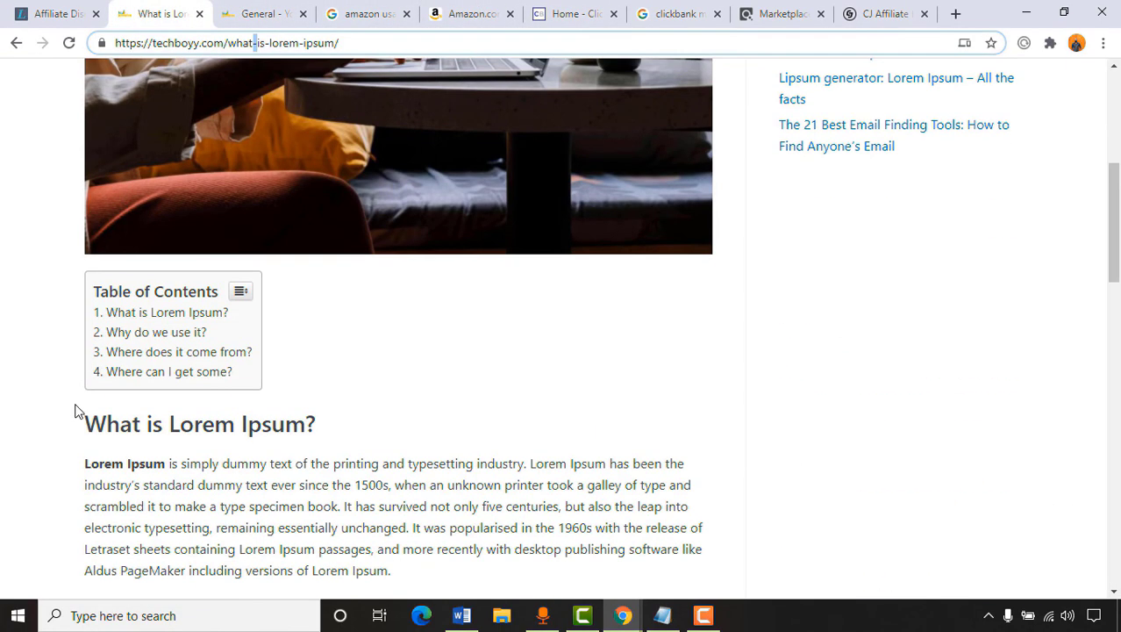
{"action": "scroll", "coordinate": [342, 451], "scroll_direction": "down", "scroll_amount": 3}
{"action": "scroll", "coordinate": [751, 375], "scroll_direction": "up", "scroll_amount": 8}
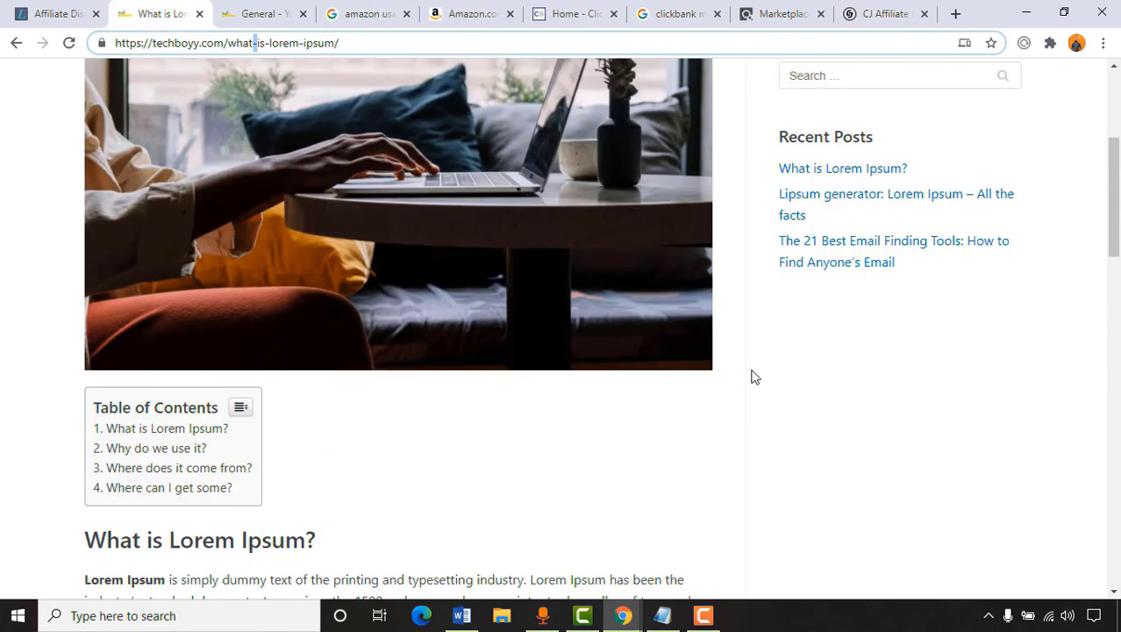
{"action": "scroll", "coordinate": [242, 395], "scroll_direction": "down", "scroll_amount": 5}
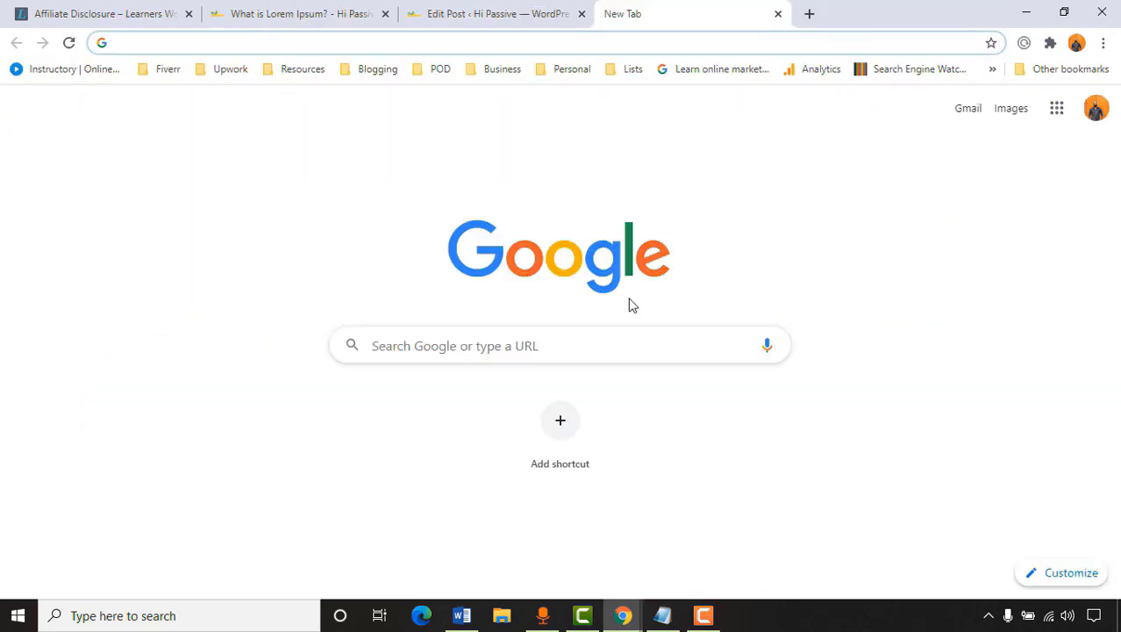
- Load impact.com and scroll through its home page
{"action": "type", "text": "impact.com"}
{"action": "key", "text": "Return"}
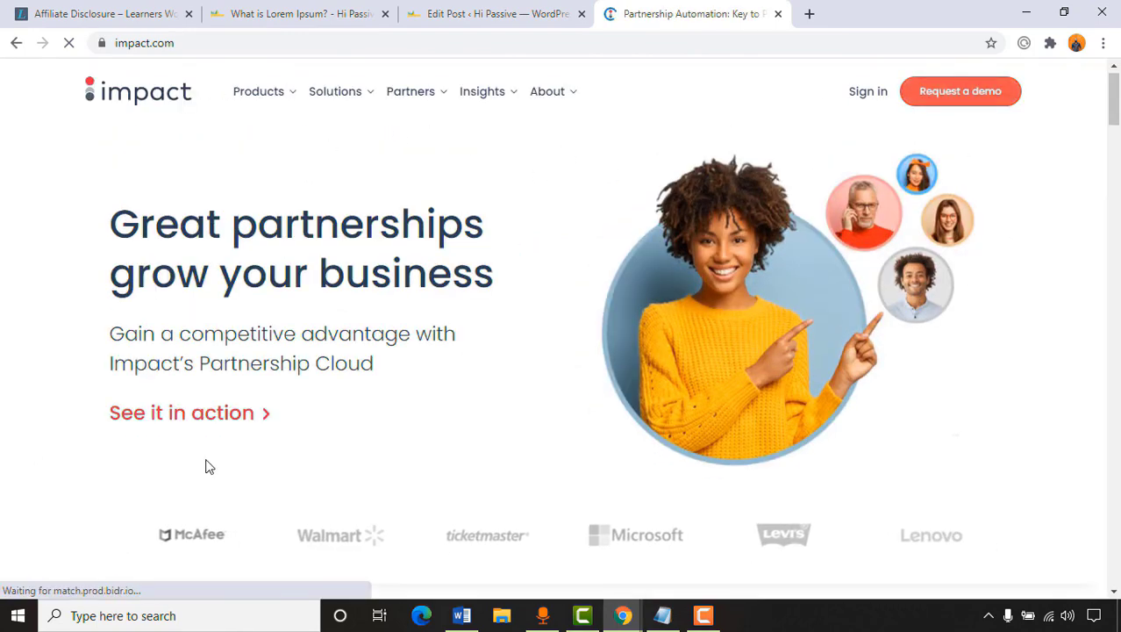
{"action": "scroll", "coordinate": [45, 506], "scroll_direction": "down", "scroll_amount": 3}
{"action": "scroll", "coordinate": [53, 547], "scroll_direction": "down", "scroll_amount": 5}
{"action": "scroll", "coordinate": [52, 546], "scroll_direction": "down", "scroll_amount": 10}
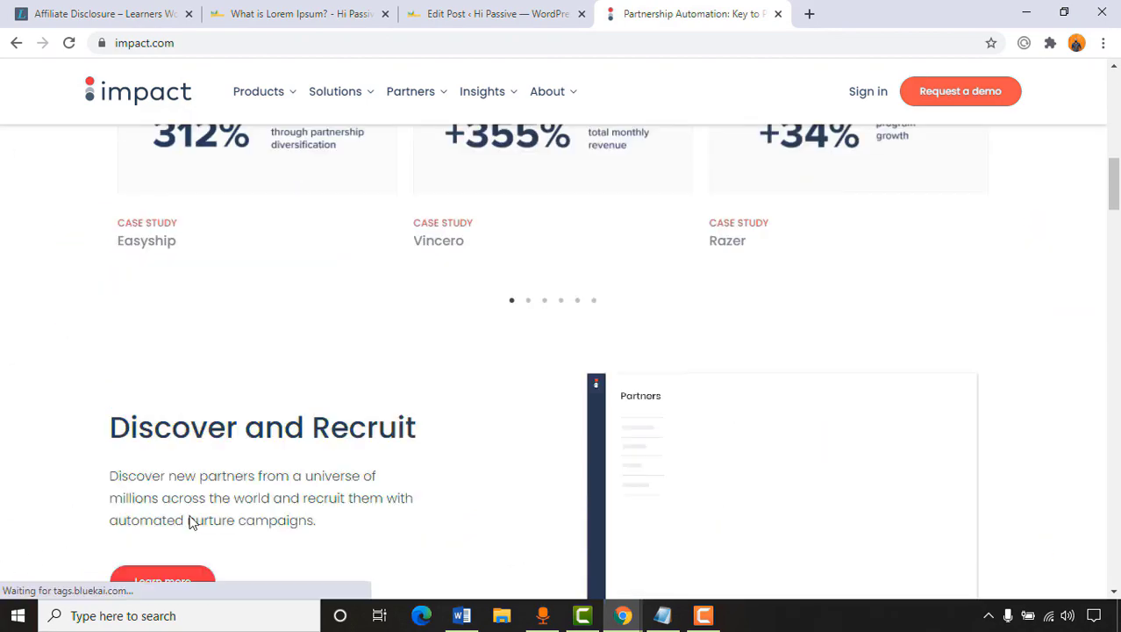
{"action": "scroll", "coordinate": [77, 525], "scroll_direction": "up", "scroll_amount": 6}
{"action": "scroll", "coordinate": [79, 519], "scroll_direction": "up", "scroll_amount": 2}
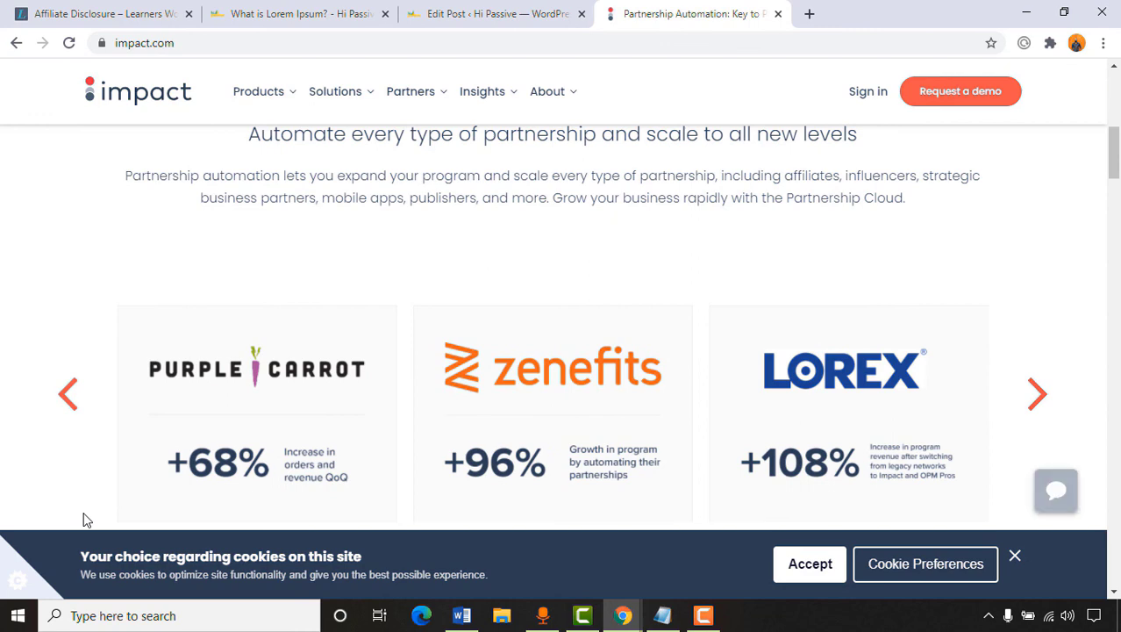
{"action": "scroll", "coordinate": [126, 517], "scroll_direction": "down", "scroll_amount": 4}
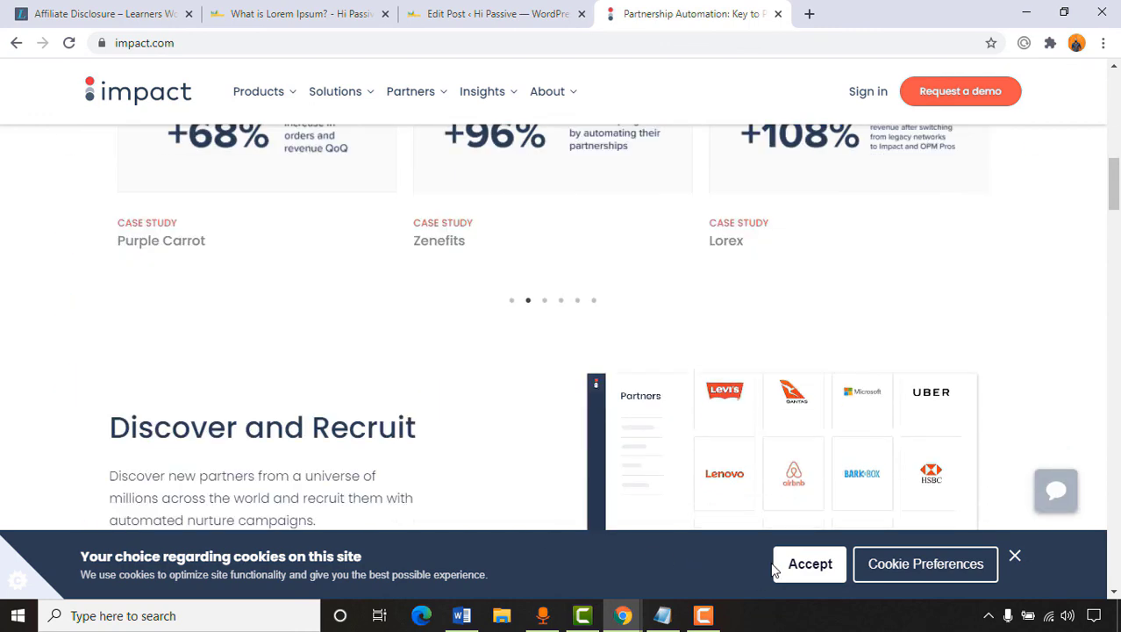
- Accept Impact's cookie banner, recheck the page, and close the Impact tab
{"action": "left_click", "coordinate": [787, 572]}
{"action": "scroll", "coordinate": [20, 541], "scroll_direction": "down", "scroll_amount": 10}
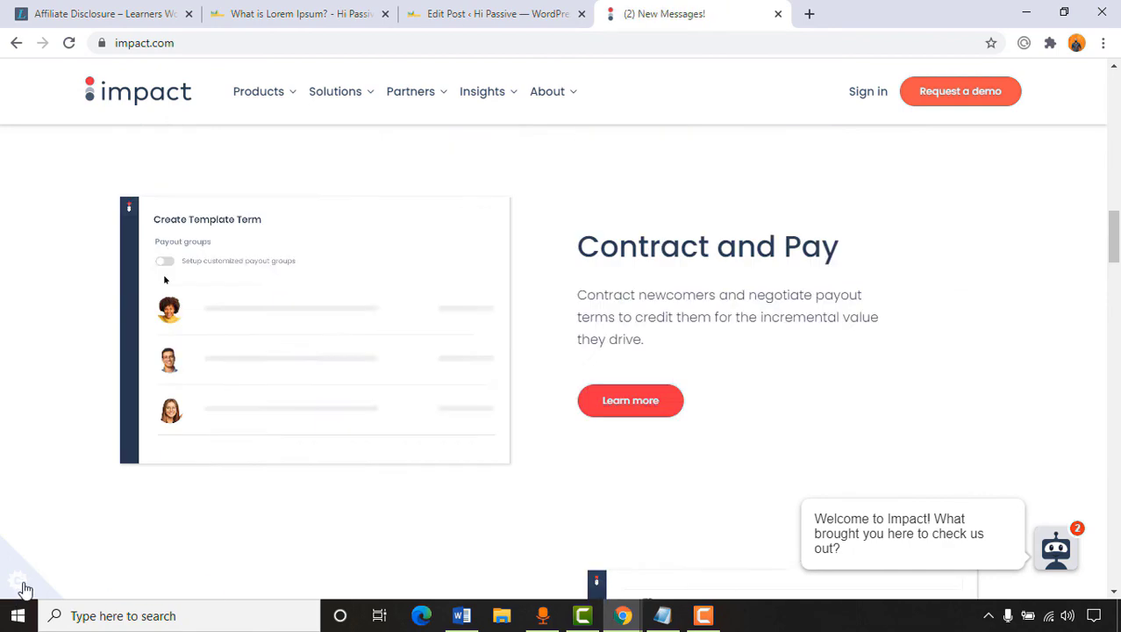
{"action": "scroll", "coordinate": [27, 586], "scroll_direction": "up", "scroll_amount": 15}
{"action": "scroll", "coordinate": [27, 586], "scroll_direction": "up", "scroll_amount": 8}
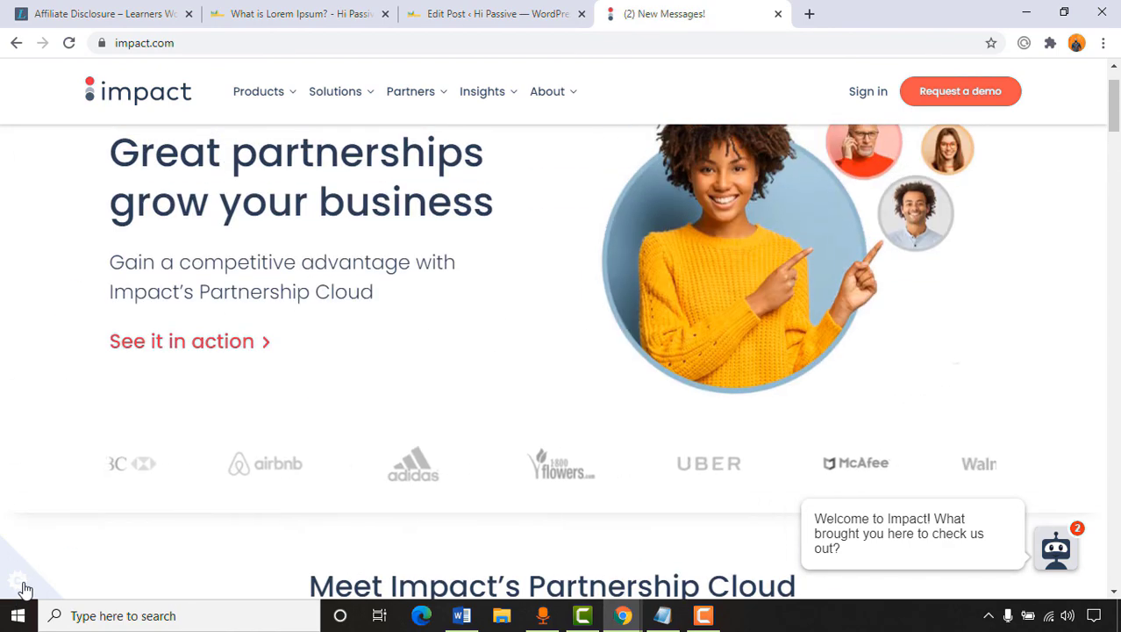
{"action": "scroll", "coordinate": [26, 586], "scroll_direction": "up", "scroll_amount": 1}
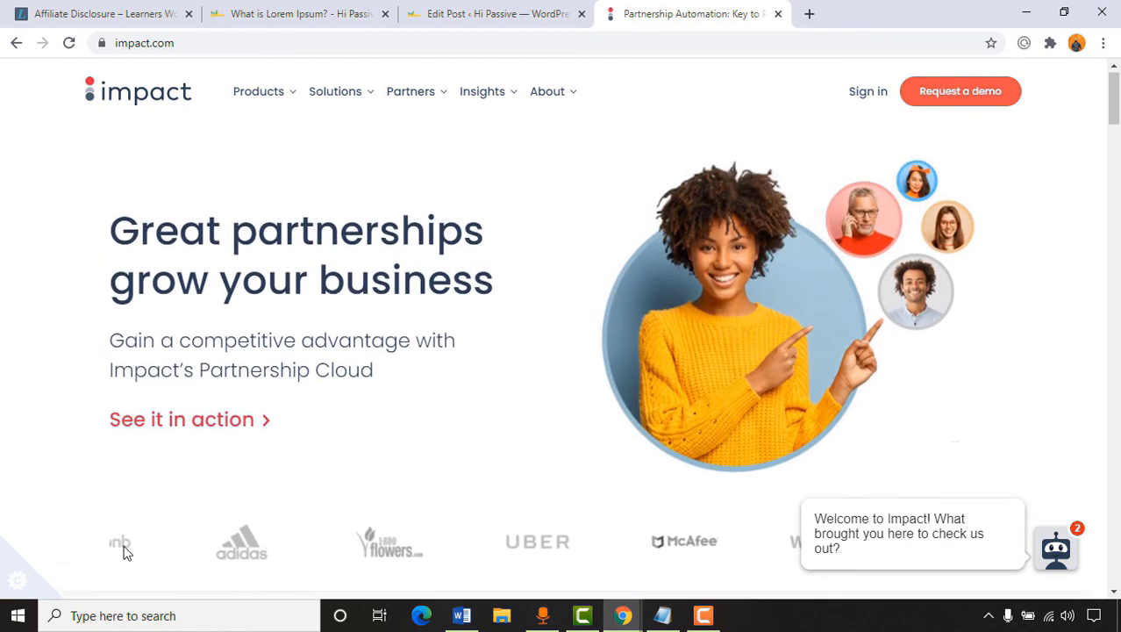
{"action": "left_click", "coordinate": [777, 13]}
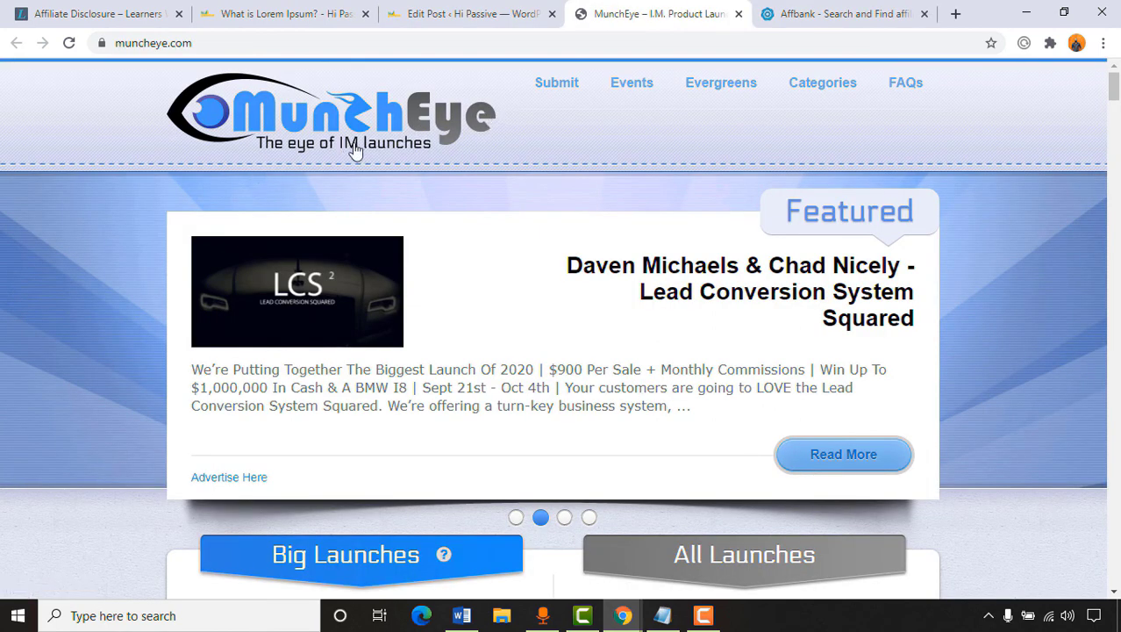
- Scroll through MunchEye's Big Launches, All Launches and Just Launched lists, then back to the top
{"action": "scroll", "coordinate": [167, 355], "scroll_direction": "down", "scroll_amount": 2}
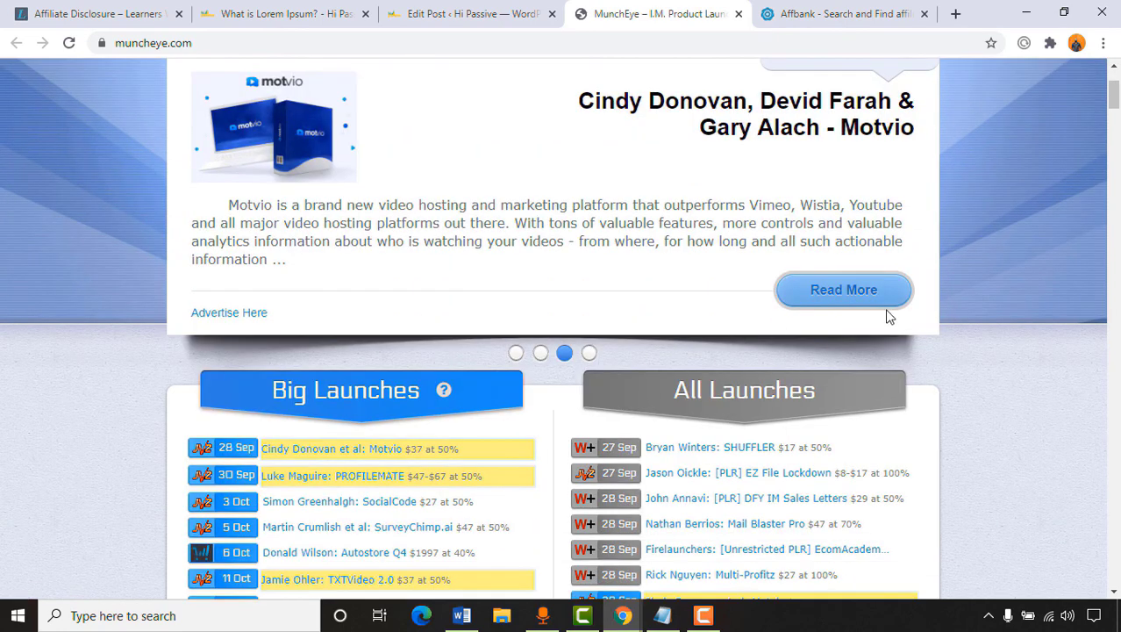
{"action": "scroll", "coordinate": [274, 335], "scroll_direction": "down", "scroll_amount": 1}
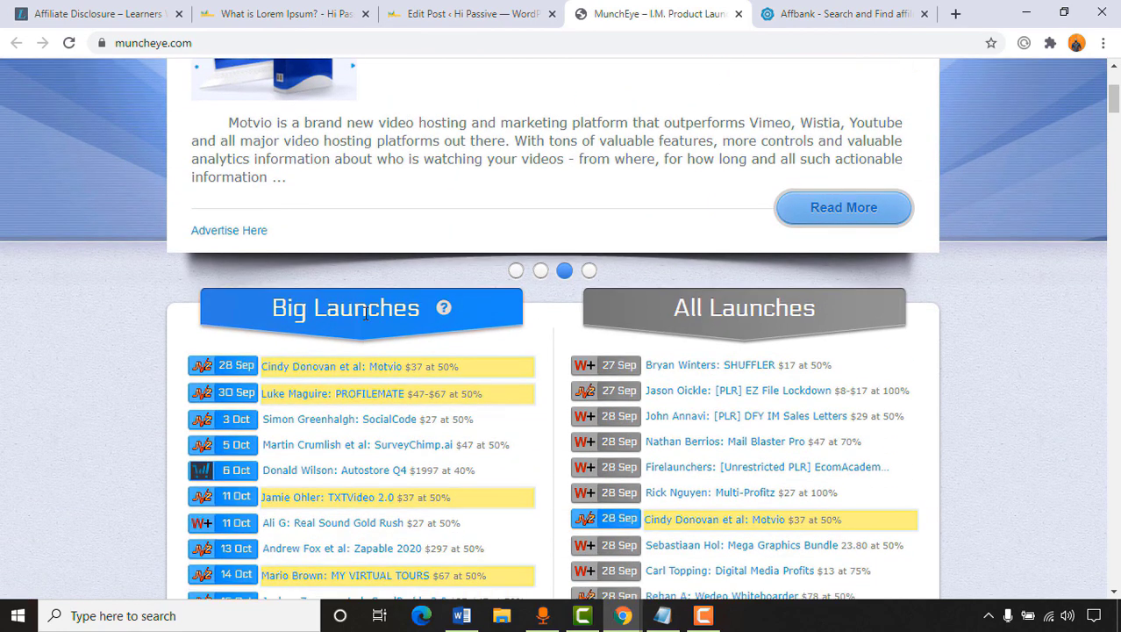
{"action": "scroll", "coordinate": [5, 484], "scroll_direction": "down", "scroll_amount": 2}
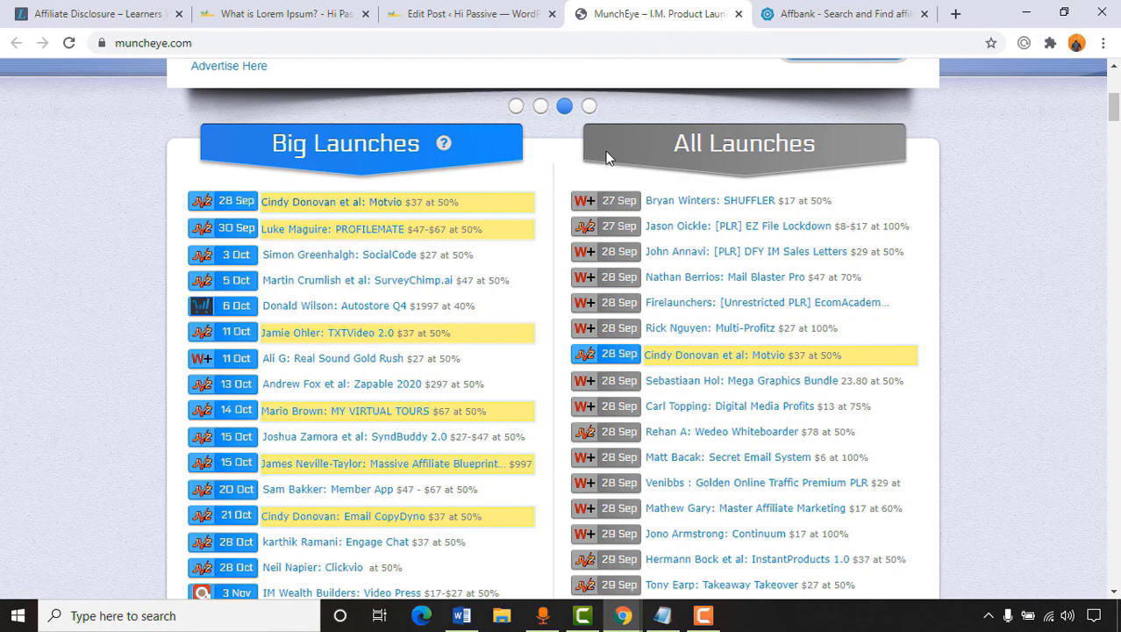
{"action": "scroll", "coordinate": [411, 263], "scroll_direction": "down", "scroll_amount": 15}
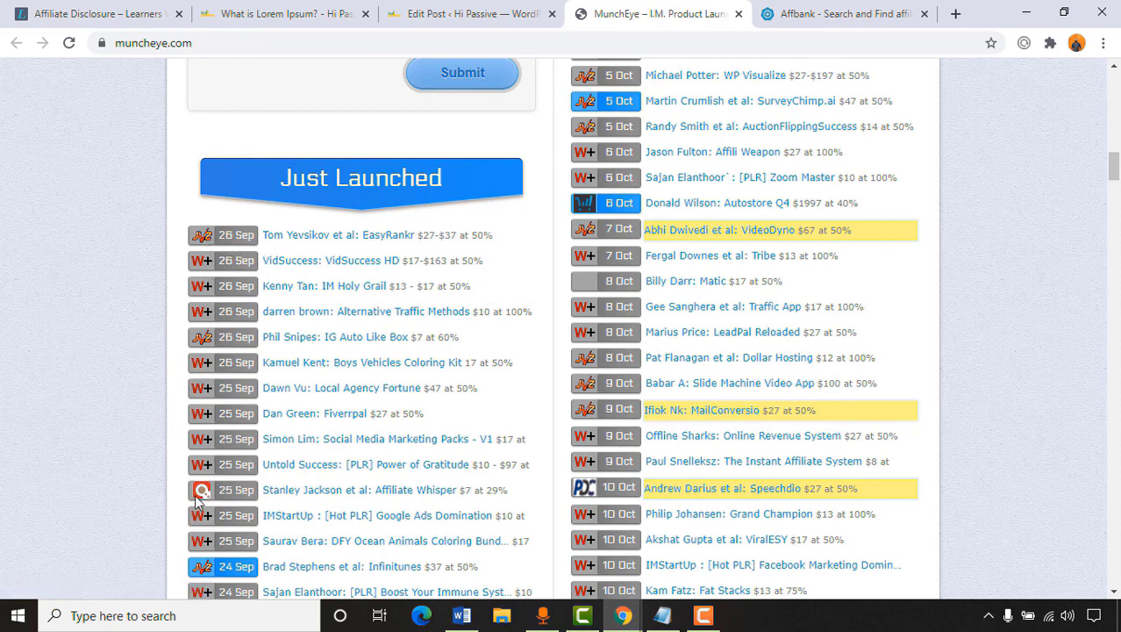
{"action": "scroll", "coordinate": [250, 473], "scroll_direction": "down", "scroll_amount": 2}
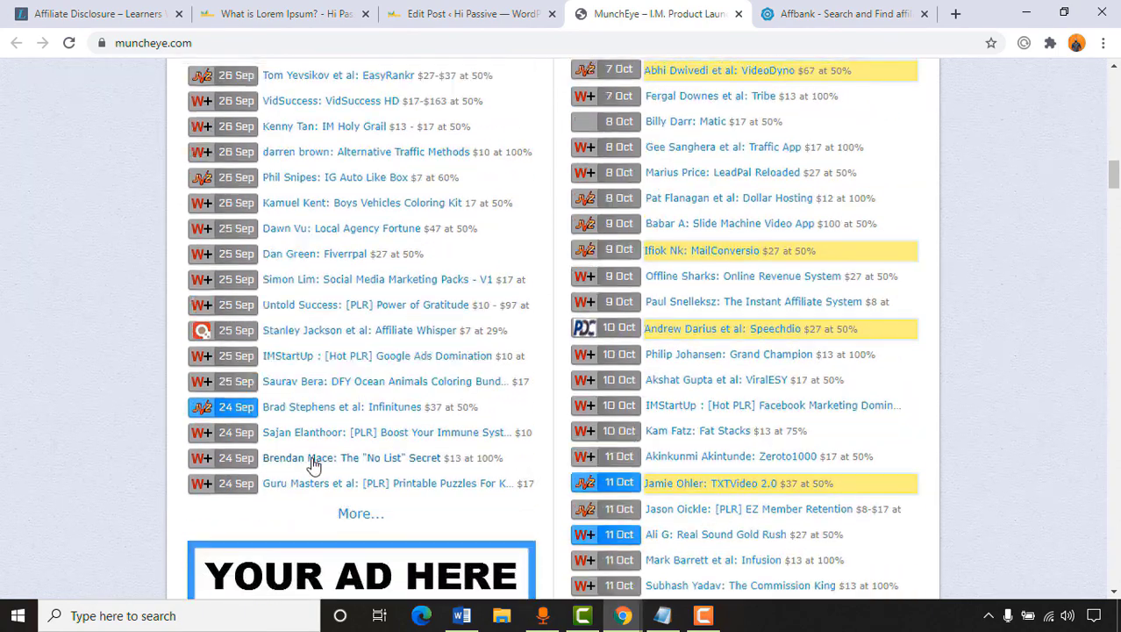
{"action": "scroll", "coordinate": [368, 461], "scroll_direction": "up", "scroll_amount": 5}
{"action": "scroll", "coordinate": [383, 457], "scroll_direction": "down", "scroll_amount": 7}
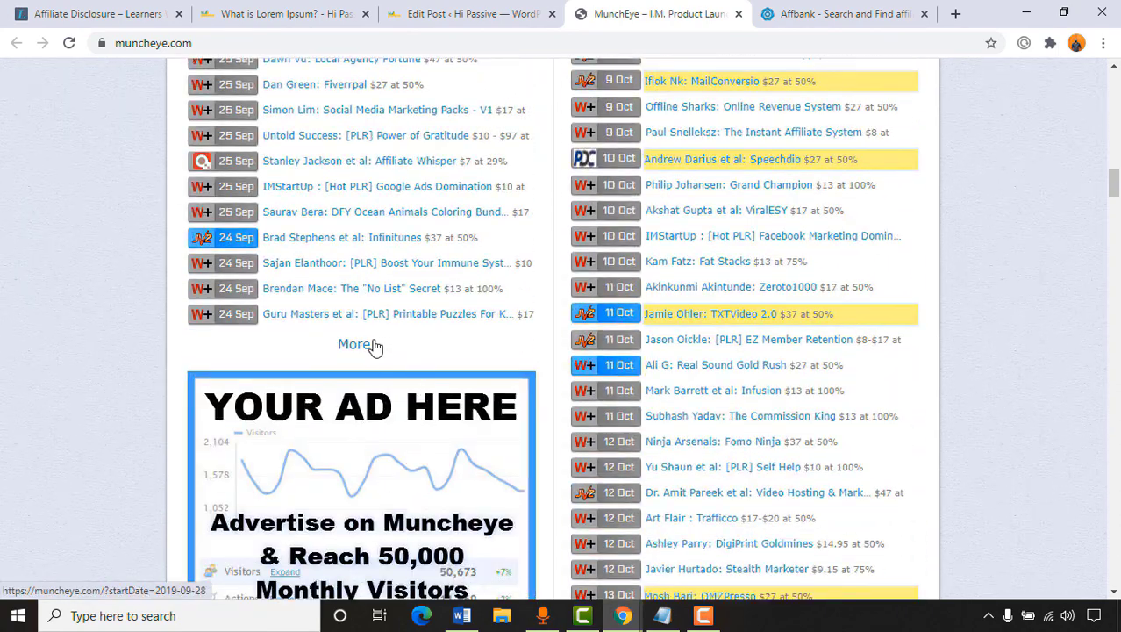
{"action": "scroll", "coordinate": [182, 444], "scroll_direction": "up", "scroll_amount": 3}
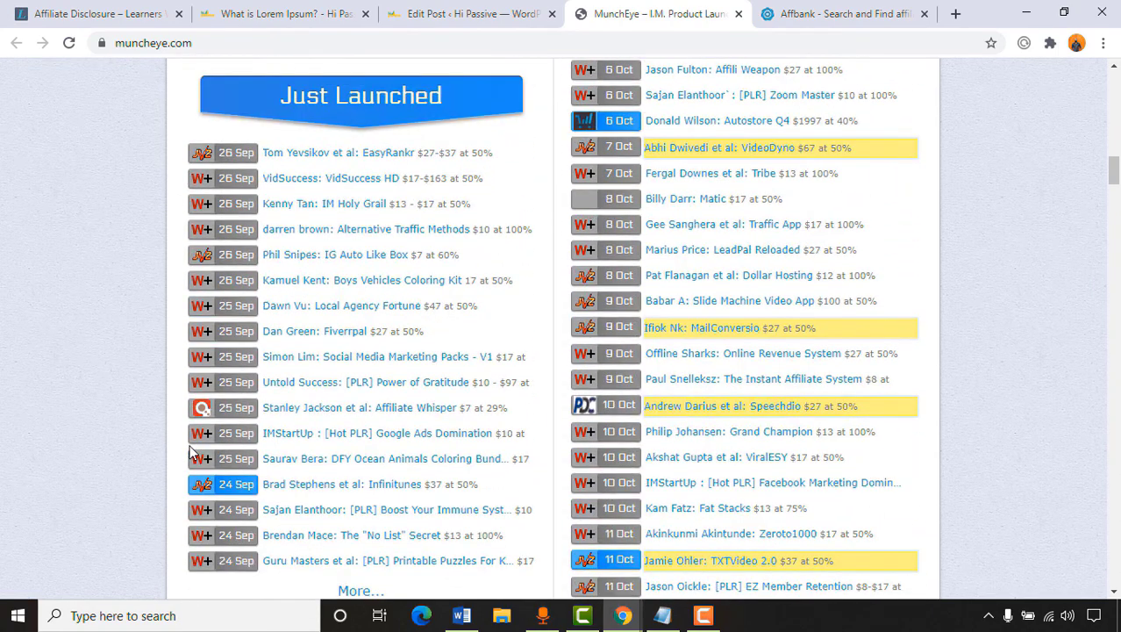
{"action": "scroll", "coordinate": [519, 370], "scroll_direction": "up", "scroll_amount": 1}
{"action": "scroll", "coordinate": [519, 370], "scroll_direction": "up", "scroll_amount": 15}
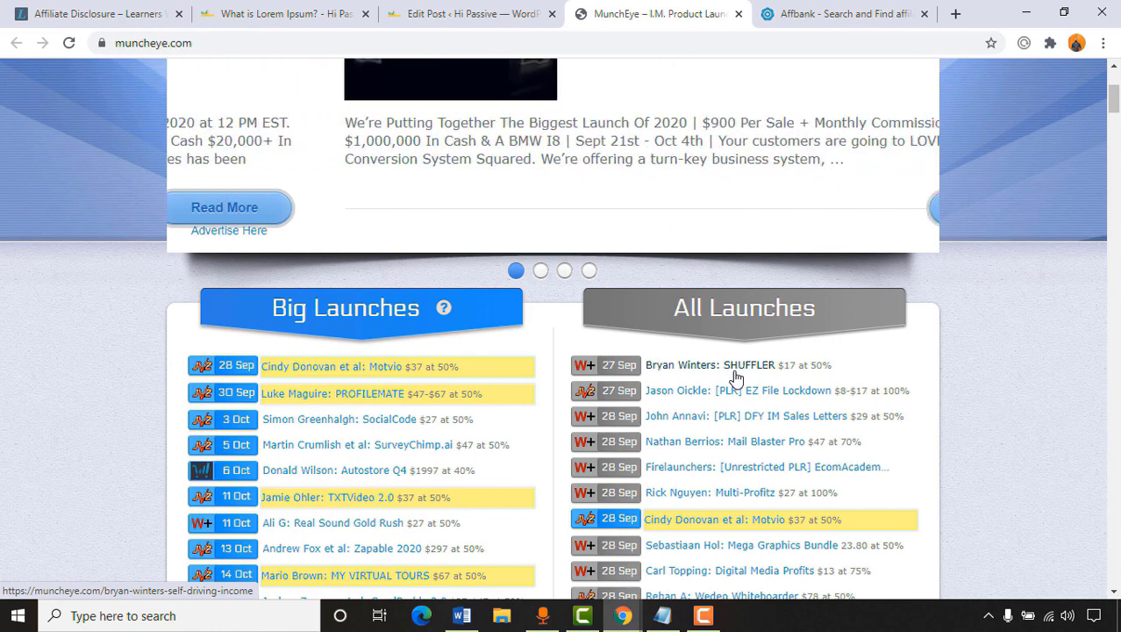
{"action": "scroll", "coordinate": [343, 519], "scroll_direction": "down", "scroll_amount": 5}
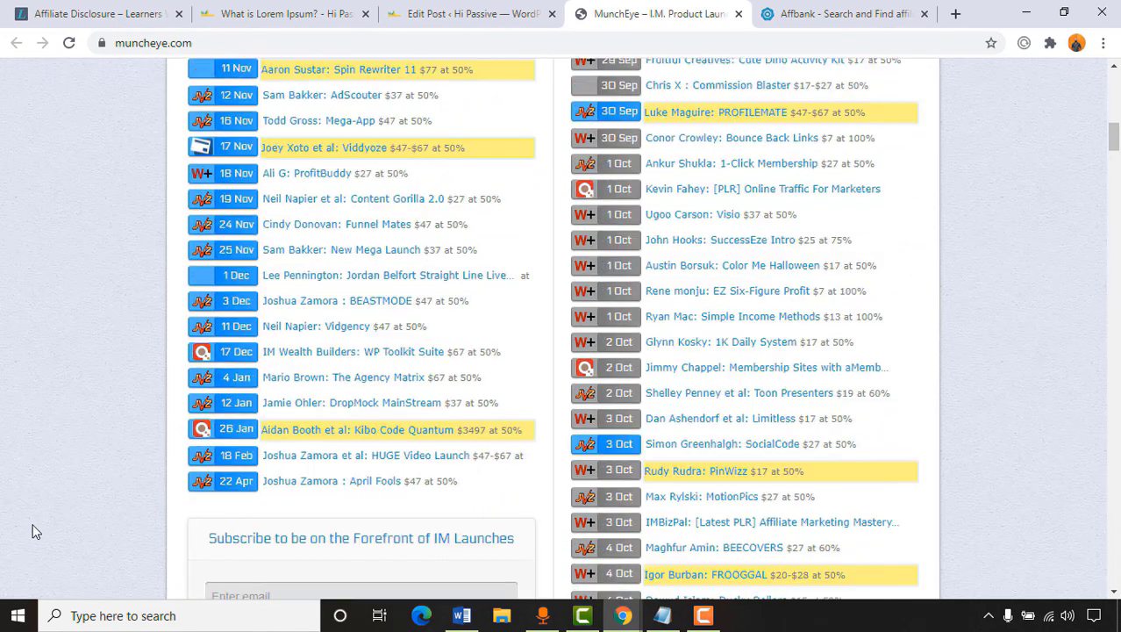
{"action": "scroll", "coordinate": [228, 336], "scroll_direction": "up", "scroll_amount": 10}
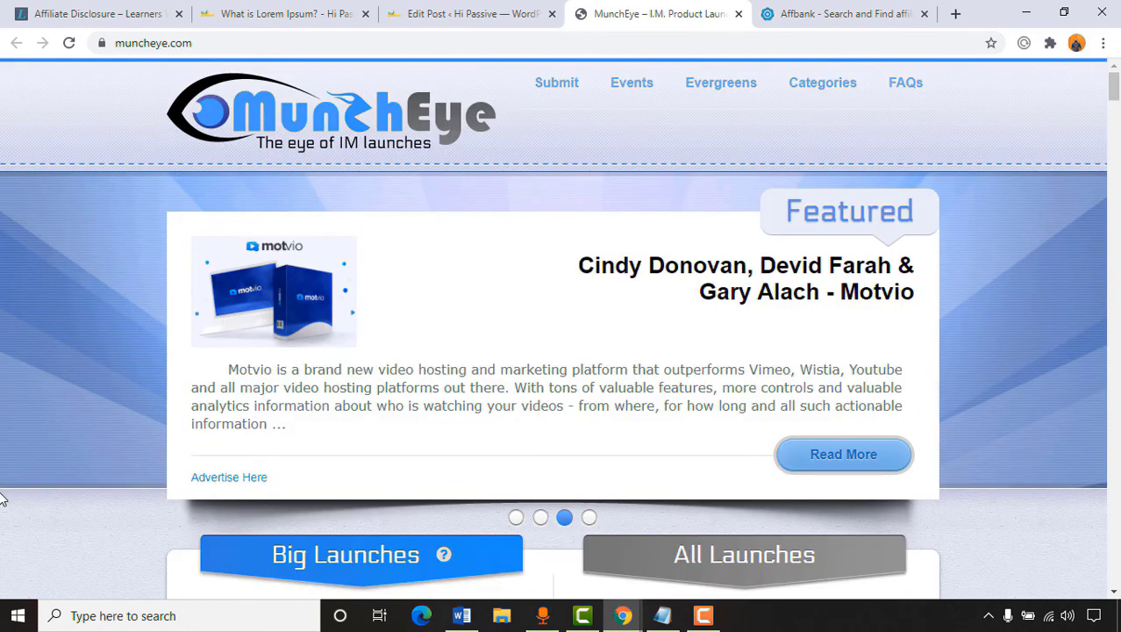
- On the Affbank tab, scroll past Top networks and expand Top Converting Offers with Show more
{"action": "left_click", "coordinate": [869, 13]}
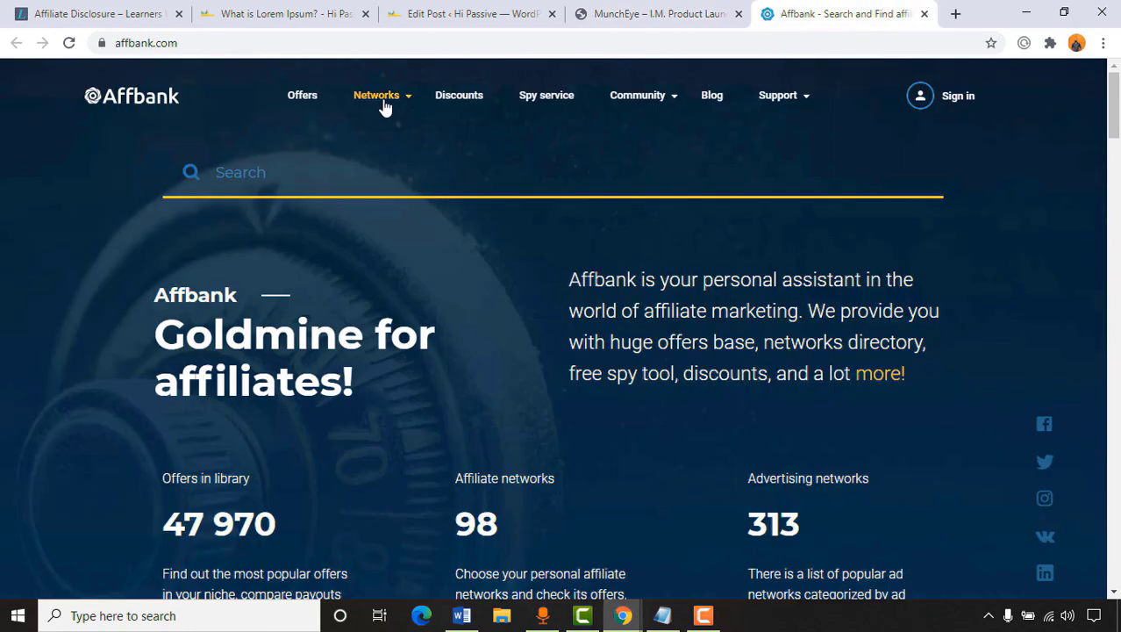
{"action": "mouse_move", "coordinate": [383, 105]}
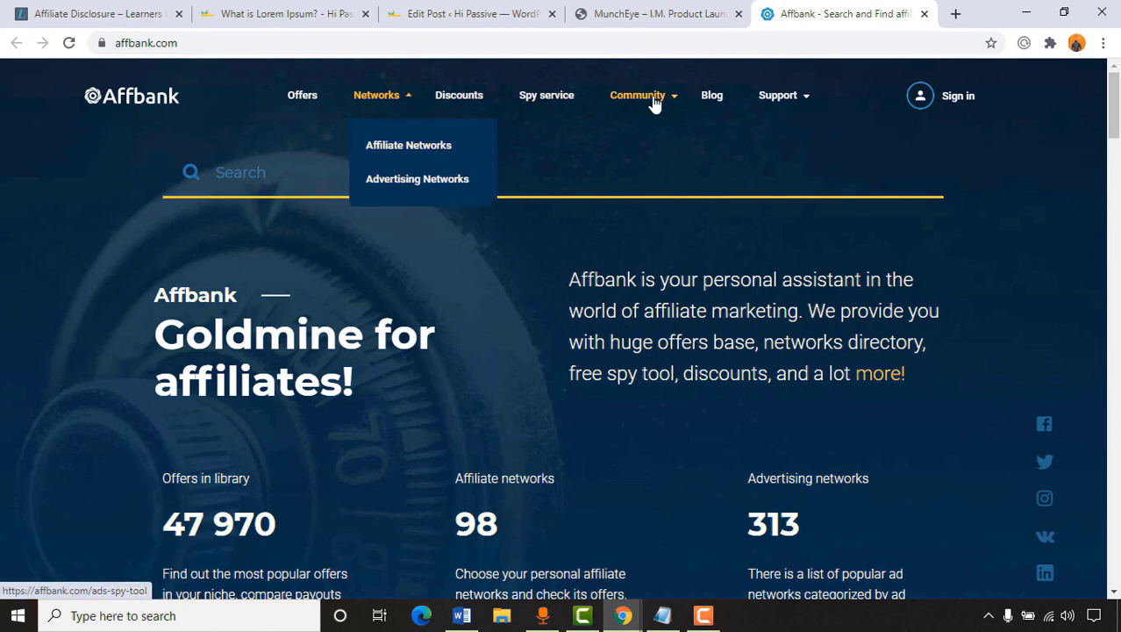
{"action": "scroll", "coordinate": [895, 302], "scroll_direction": "down", "scroll_amount": 15}
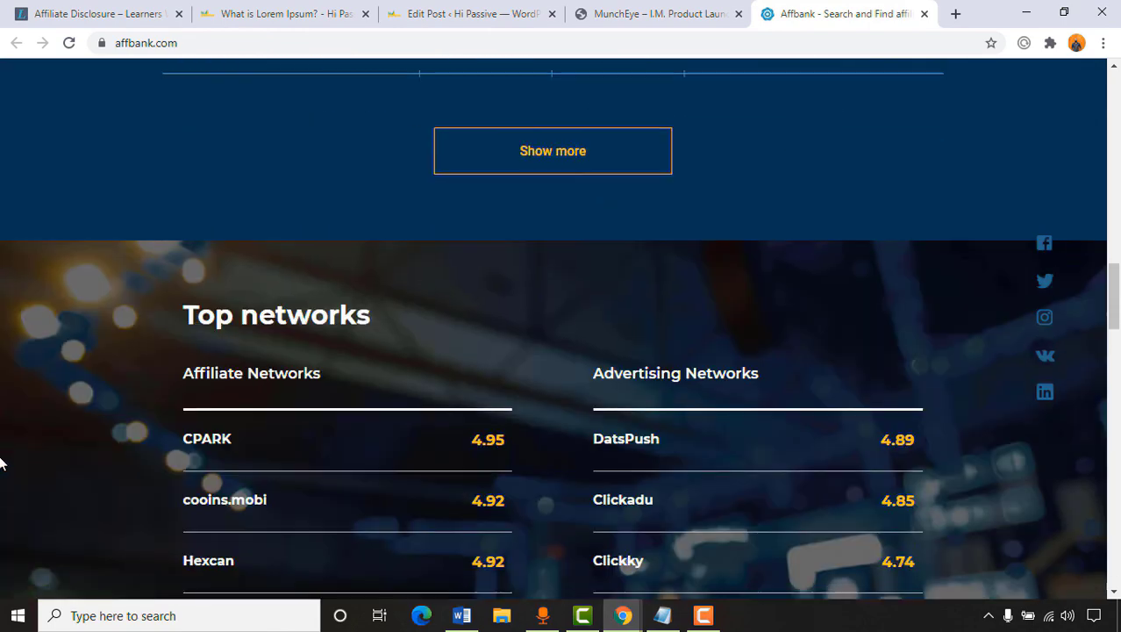
{"action": "scroll", "coordinate": [0, 462], "scroll_direction": "down", "scroll_amount": 5}
{"action": "scroll", "coordinate": [622, 414], "scroll_direction": "up", "scroll_amount": 5}
{"action": "scroll", "coordinate": [649, 491], "scroll_direction": "down", "scroll_amount": 2}
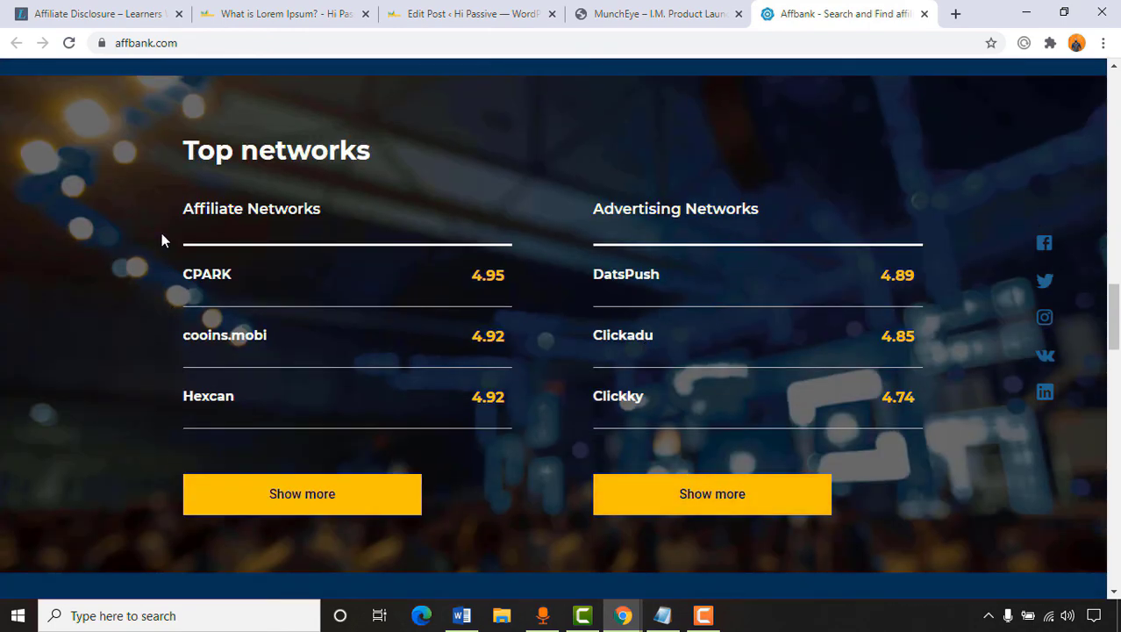
{"action": "scroll", "coordinate": [89, 498], "scroll_direction": "down", "scroll_amount": 8}
{"action": "scroll", "coordinate": [180, 478], "scroll_direction": "up", "scroll_amount": 2}
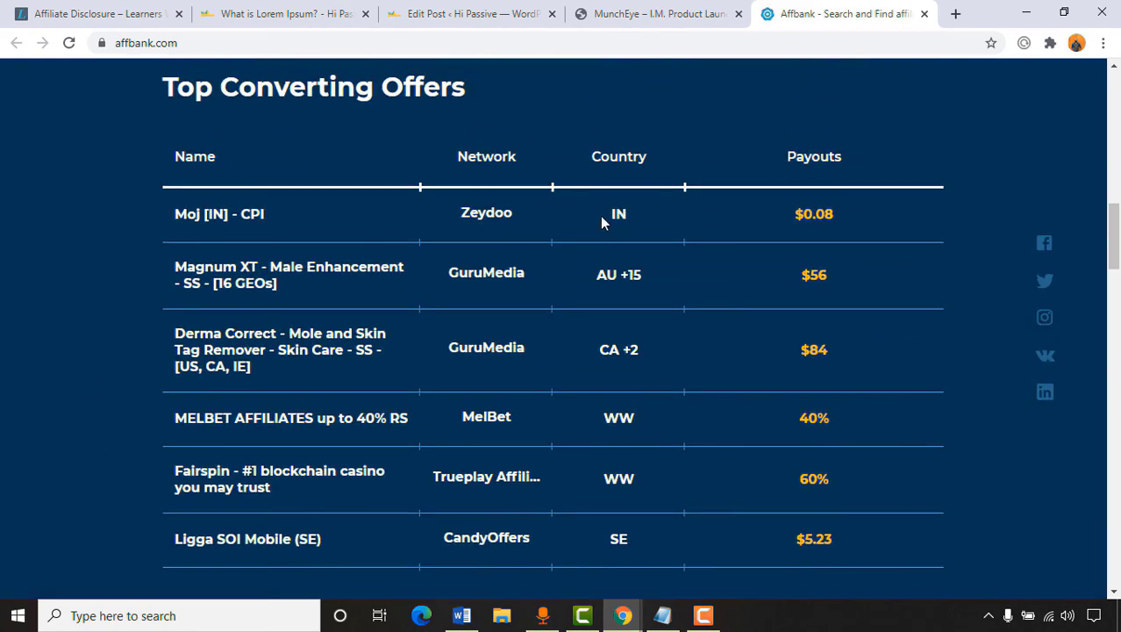
{"action": "scroll", "coordinate": [474, 176], "scroll_direction": "down", "scroll_amount": 3}
{"action": "left_click", "coordinate": [533, 409]}
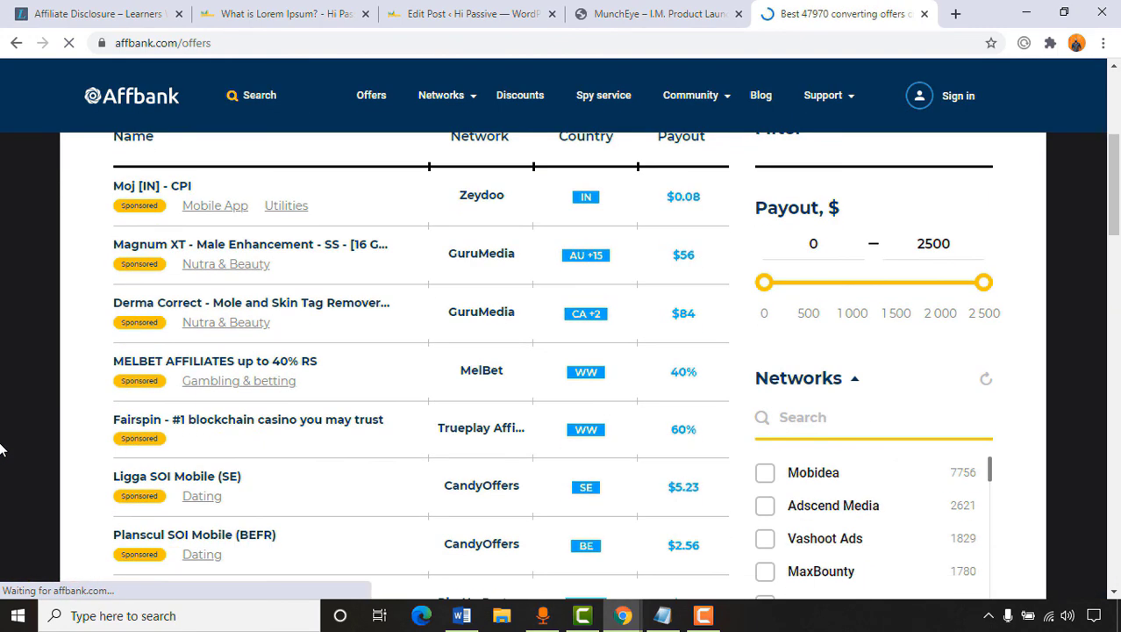
- Scroll through the 47967 Affbank offers and the Networks, Country, Category and Payment Type filter lists
{"action": "scroll", "coordinate": [4, 443], "scroll_direction": "up", "scroll_amount": 2}
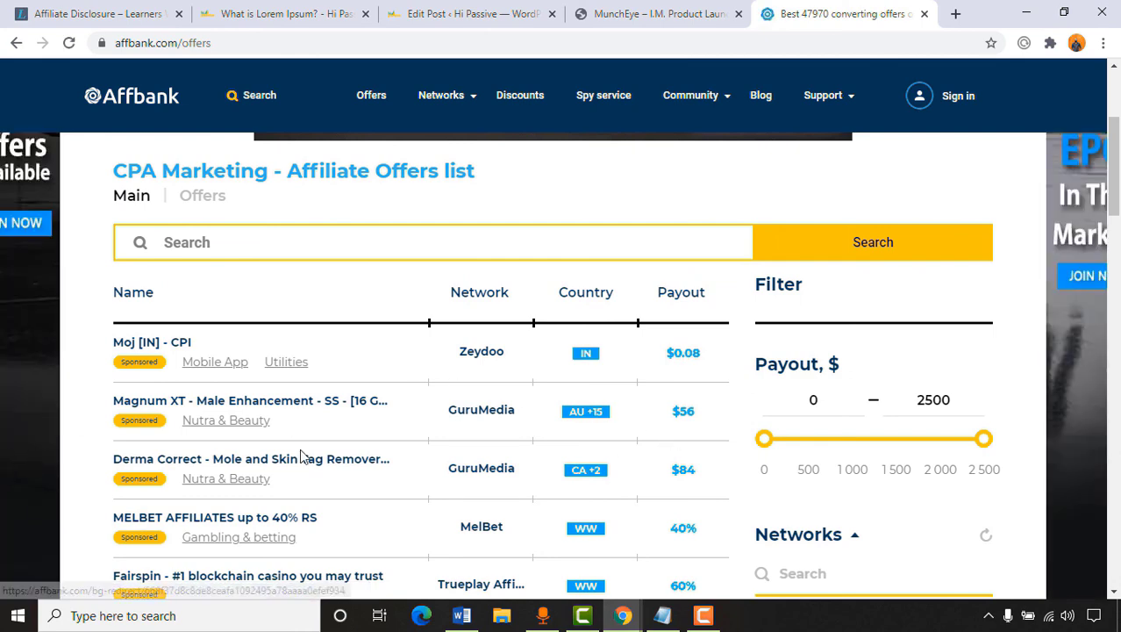
{"action": "scroll", "coordinate": [60, 450], "scroll_direction": "down", "scroll_amount": 2}
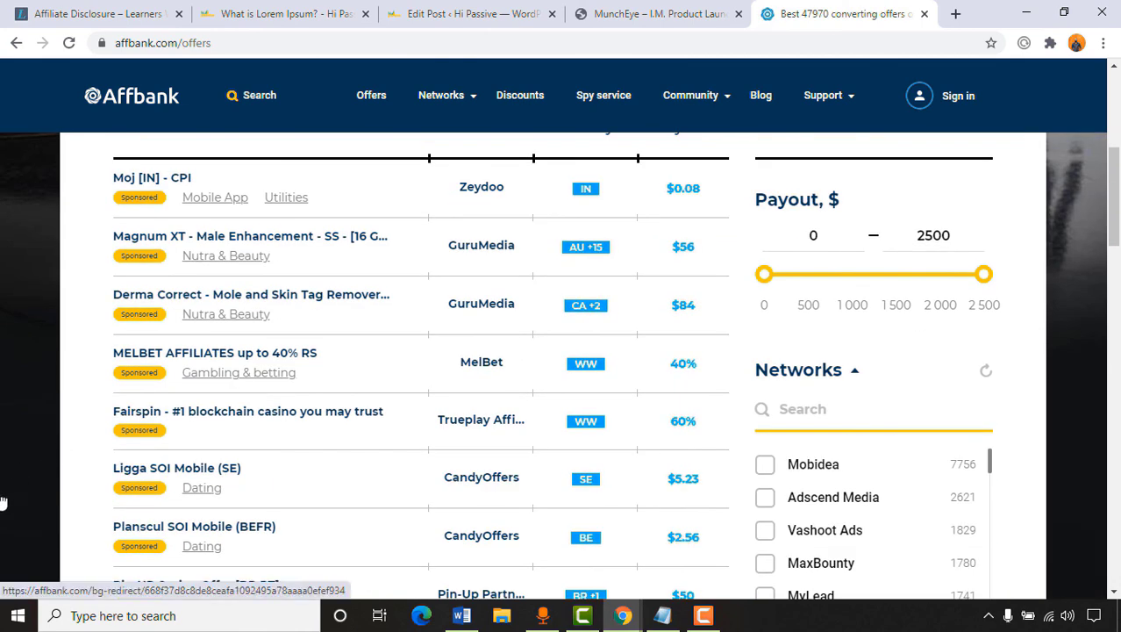
{"action": "scroll", "coordinate": [118, 458], "scroll_direction": "down", "scroll_amount": 2}
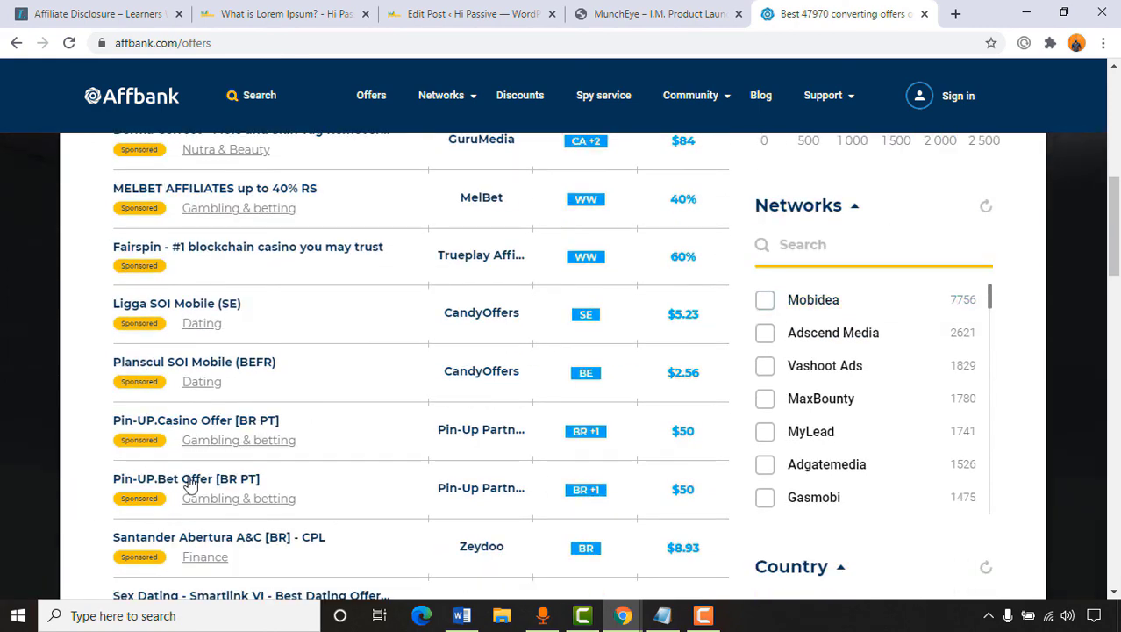
{"action": "scroll", "coordinate": [220, 483], "scroll_direction": "down", "scroll_amount": 4}
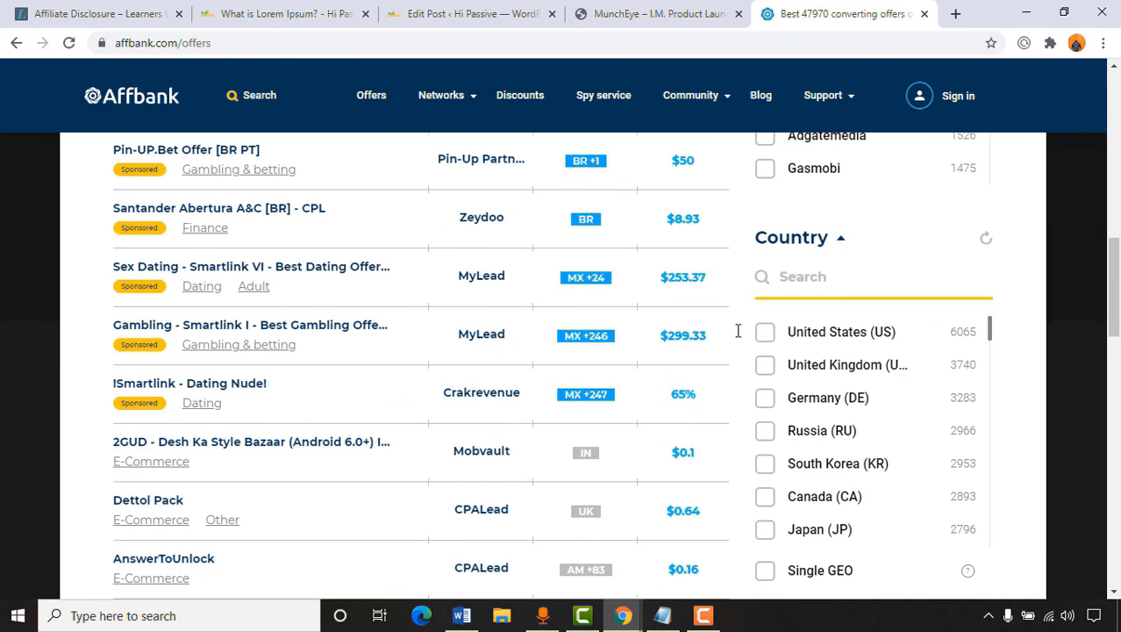
{"action": "scroll", "coordinate": [571, 395], "scroll_direction": "up", "scroll_amount": 3}
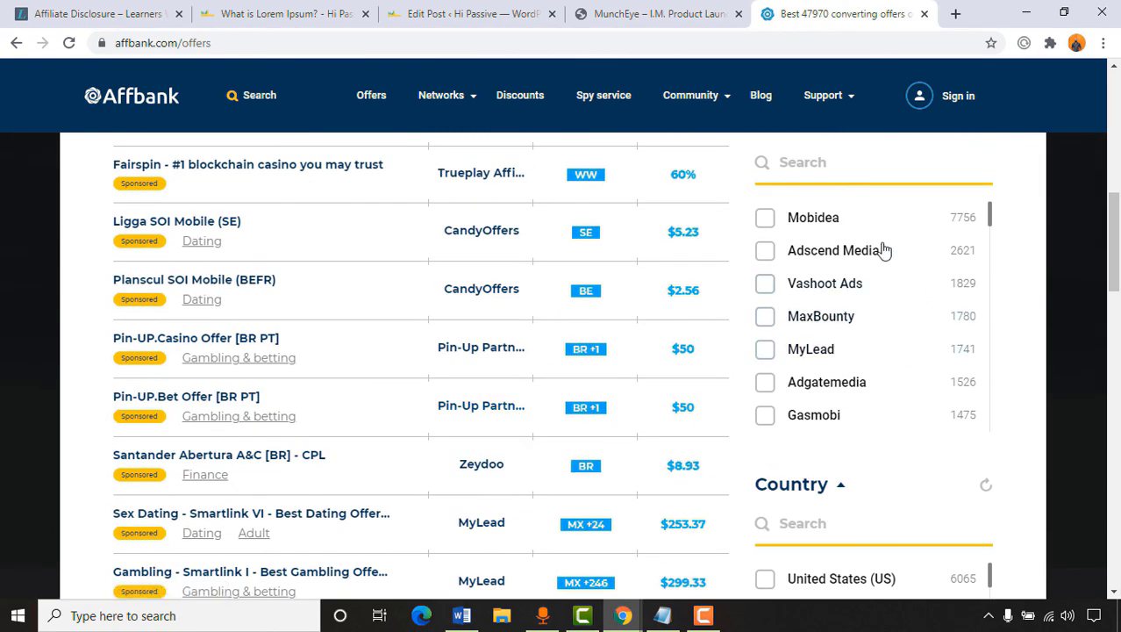
{"action": "scroll", "coordinate": [797, 381], "scroll_direction": "up", "scroll_amount": 2}
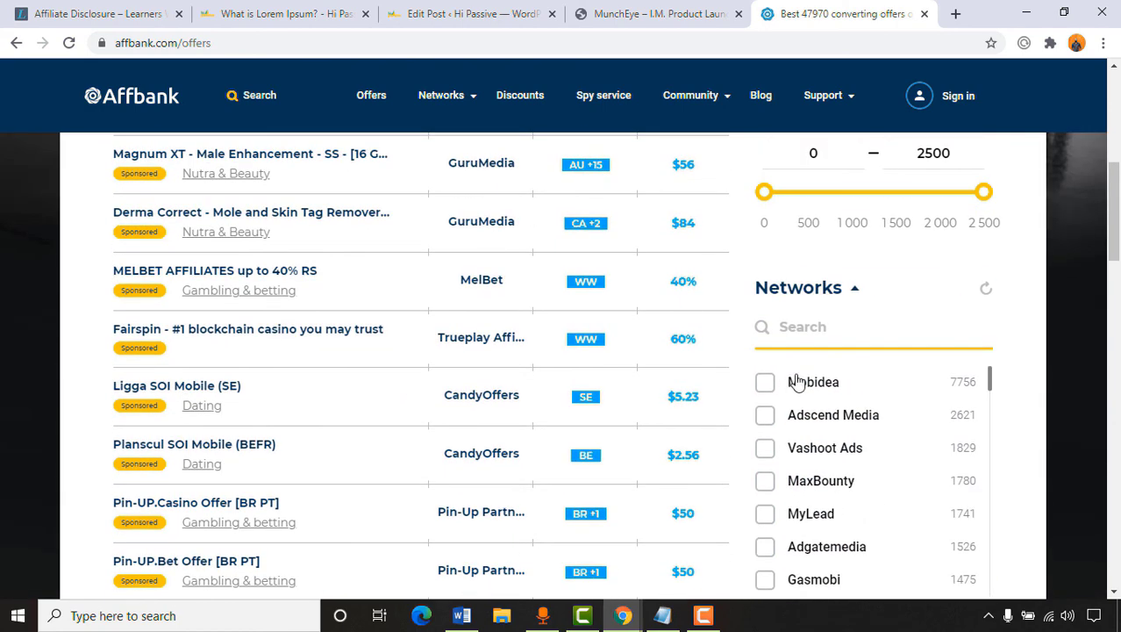
{"action": "scroll", "coordinate": [871, 298], "scroll_direction": "up", "scroll_amount": 4}
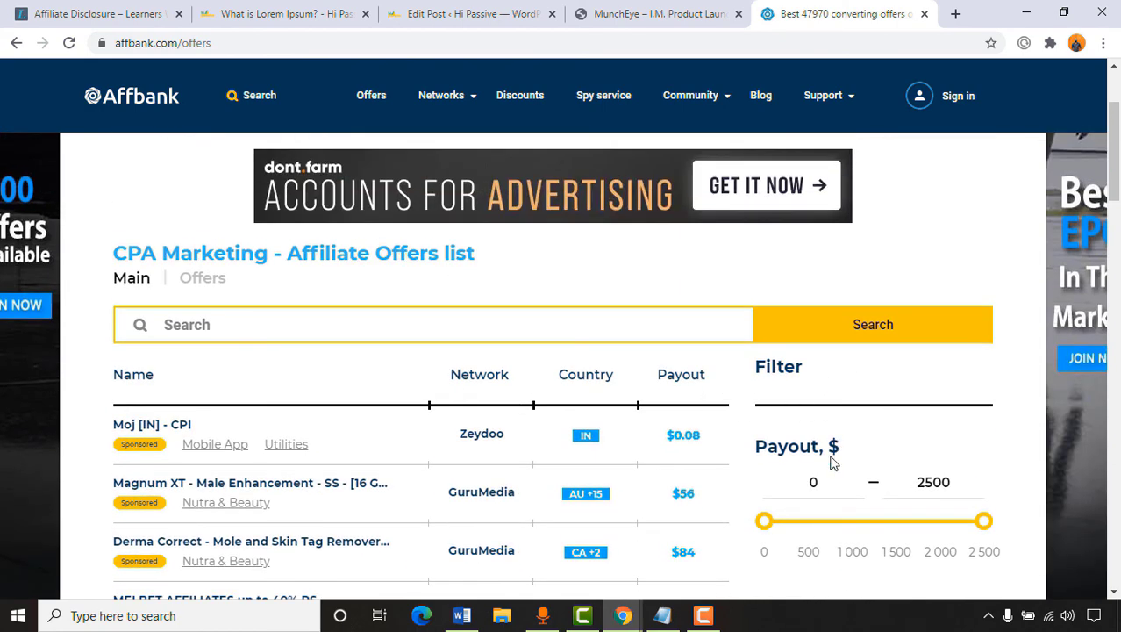
{"action": "scroll", "coordinate": [834, 462], "scroll_direction": "down", "scroll_amount": 5}
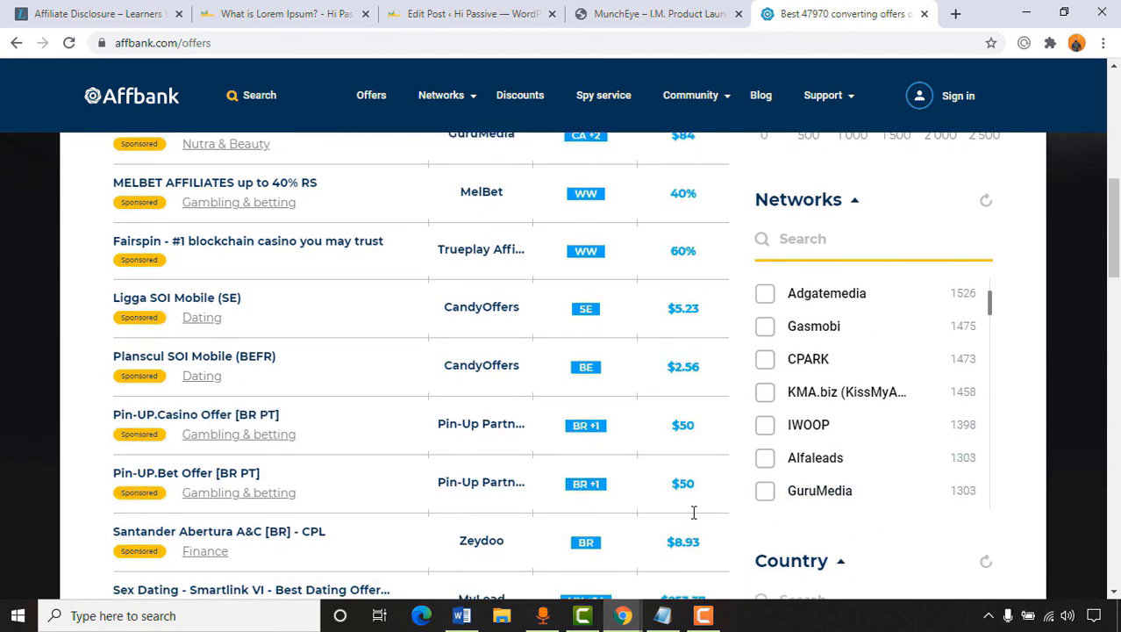
{"action": "scroll", "coordinate": [694, 512], "scroll_direction": "down", "scroll_amount": 5}
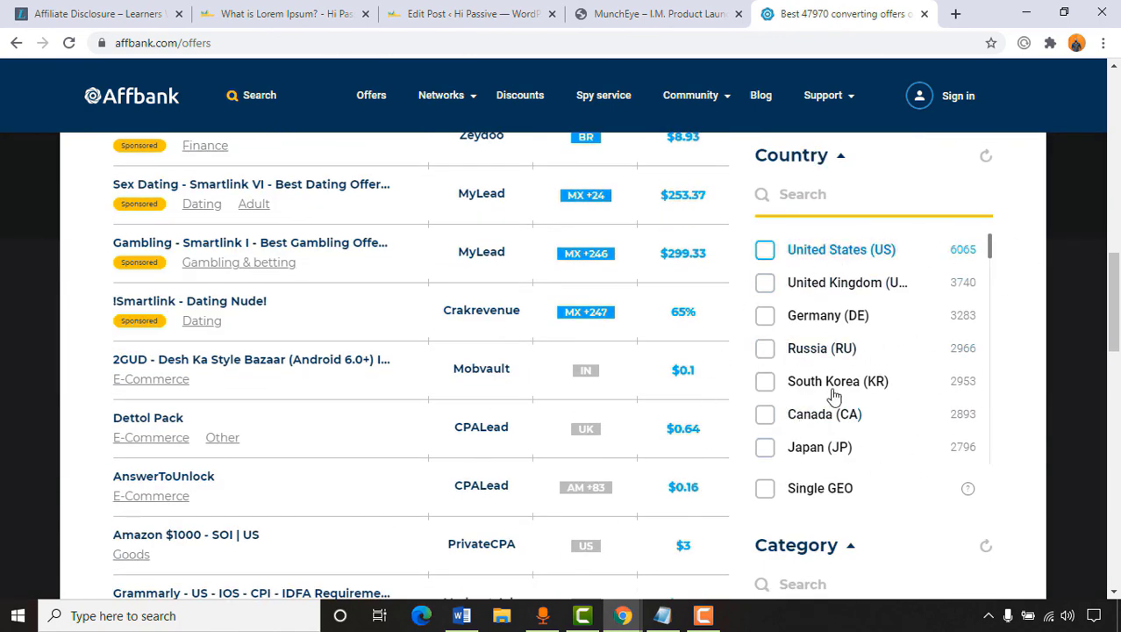
{"action": "scroll", "coordinate": [834, 395], "scroll_direction": "down", "scroll_amount": 2}
{"action": "scroll", "coordinate": [877, 386], "scroll_direction": "up", "scroll_amount": 2}
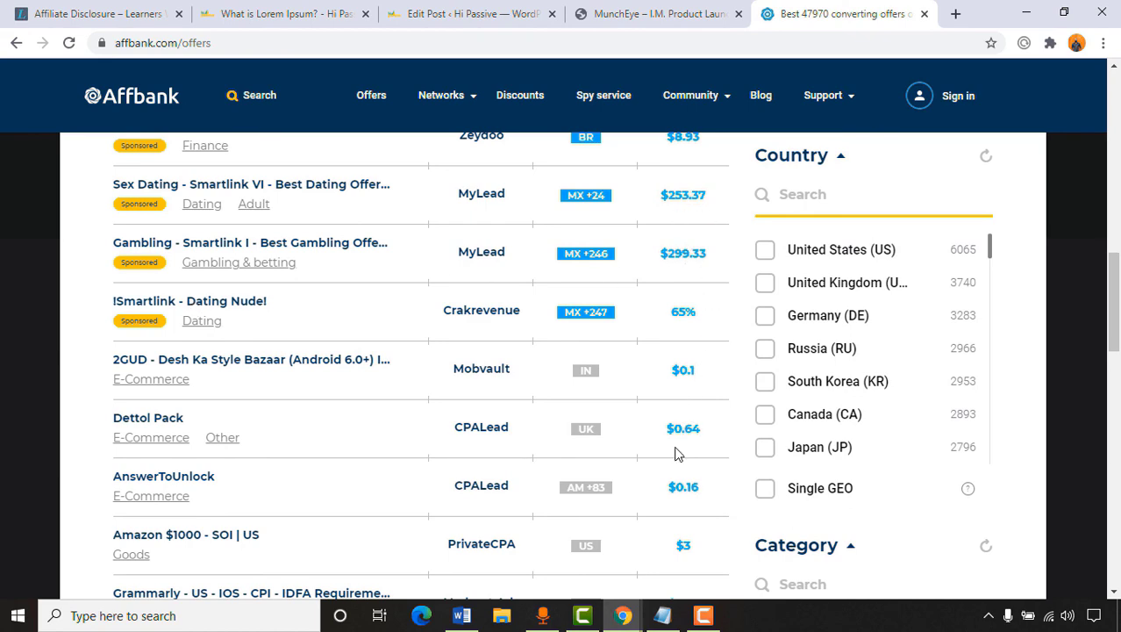
{"action": "scroll", "coordinate": [1016, 415], "scroll_direction": "down", "scroll_amount": 4}
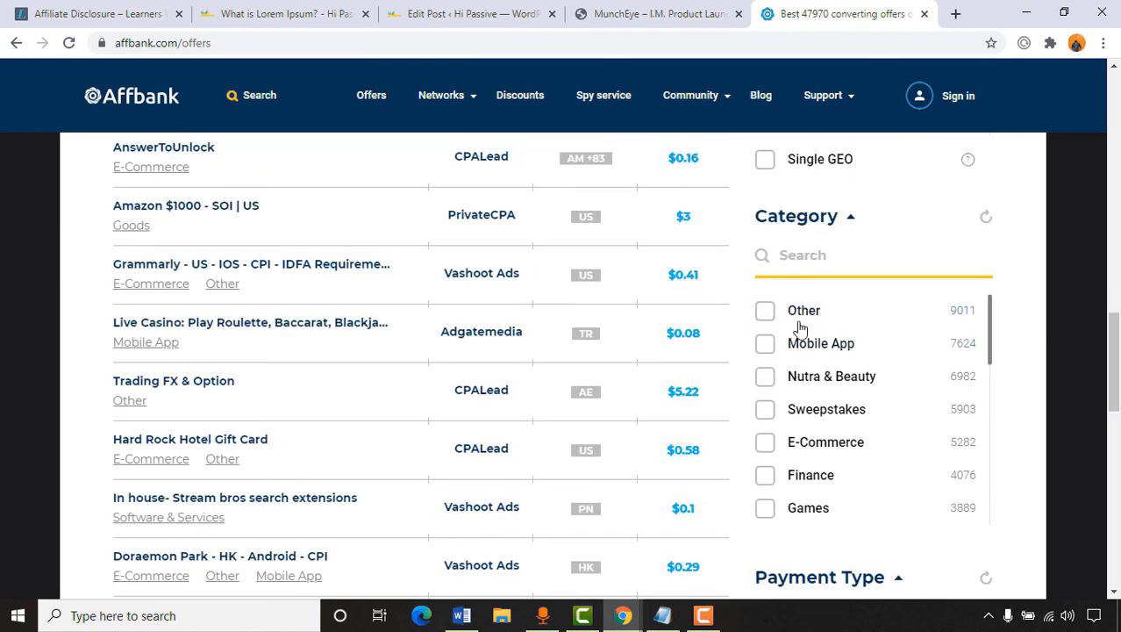
{"action": "scroll", "coordinate": [825, 482], "scroll_direction": "down", "scroll_amount": 2}
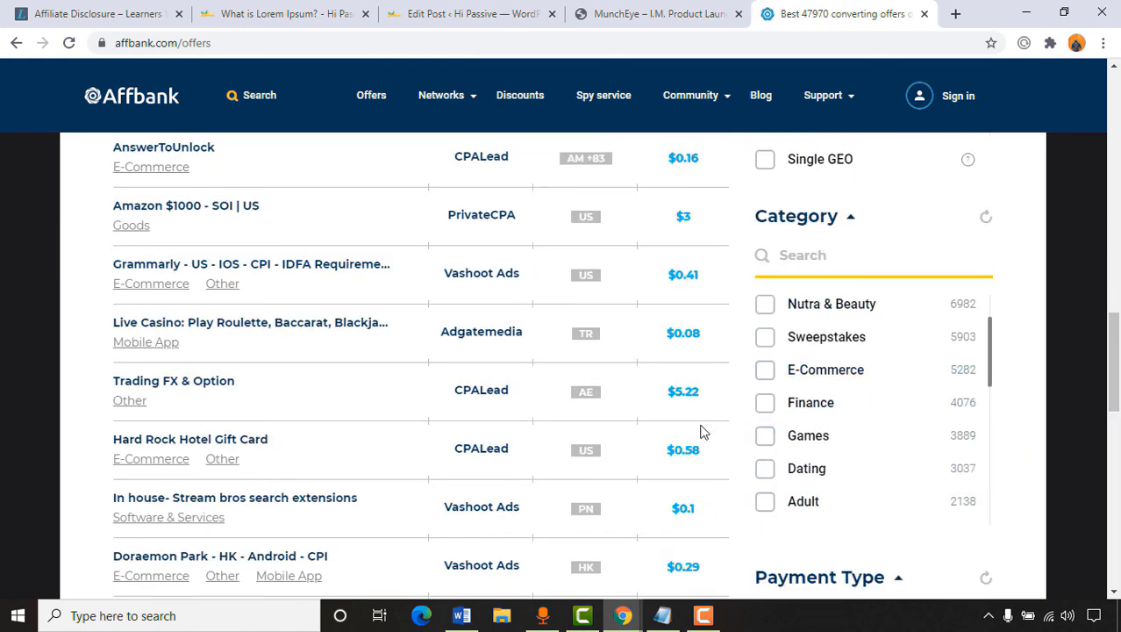
{"action": "scroll", "coordinate": [683, 288], "scroll_direction": "down", "scroll_amount": 3}
{"action": "scroll", "coordinate": [823, 358], "scroll_direction": "down", "scroll_amount": 2}
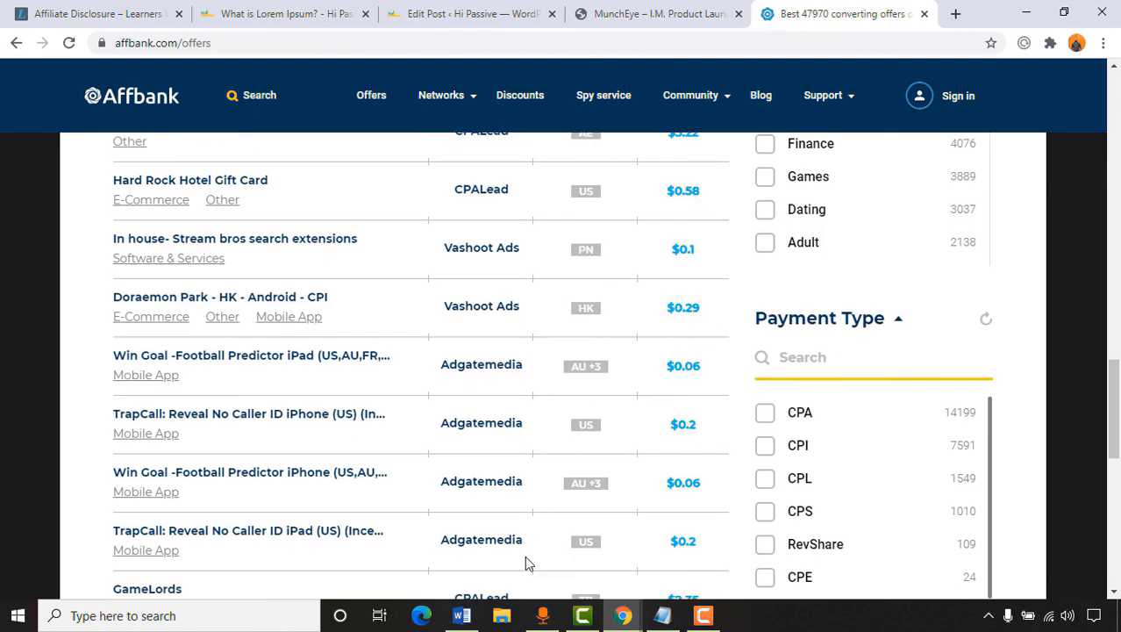
{"action": "scroll", "coordinate": [909, 444], "scroll_direction": "down", "scroll_amount": 2}
{"action": "scroll", "coordinate": [333, 484], "scroll_direction": "down", "scroll_amount": 5}
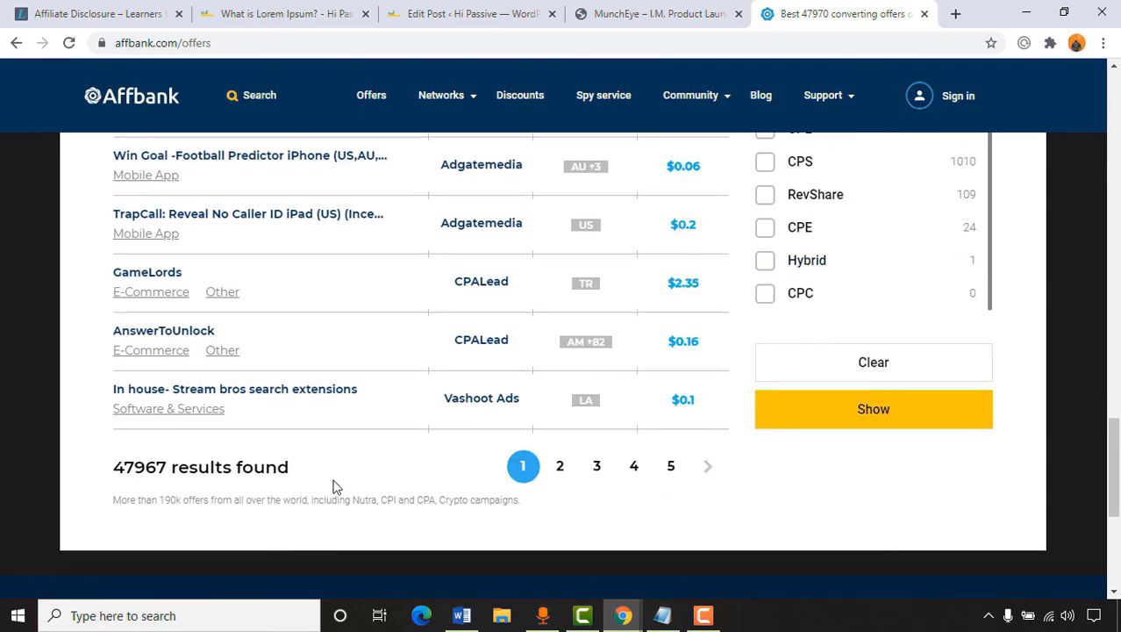
{"action": "scroll", "coordinate": [608, 489], "scroll_direction": "up", "scroll_amount": 8}
{"action": "scroll", "coordinate": [608, 489], "scroll_direction": "up", "scroll_amount": 5}
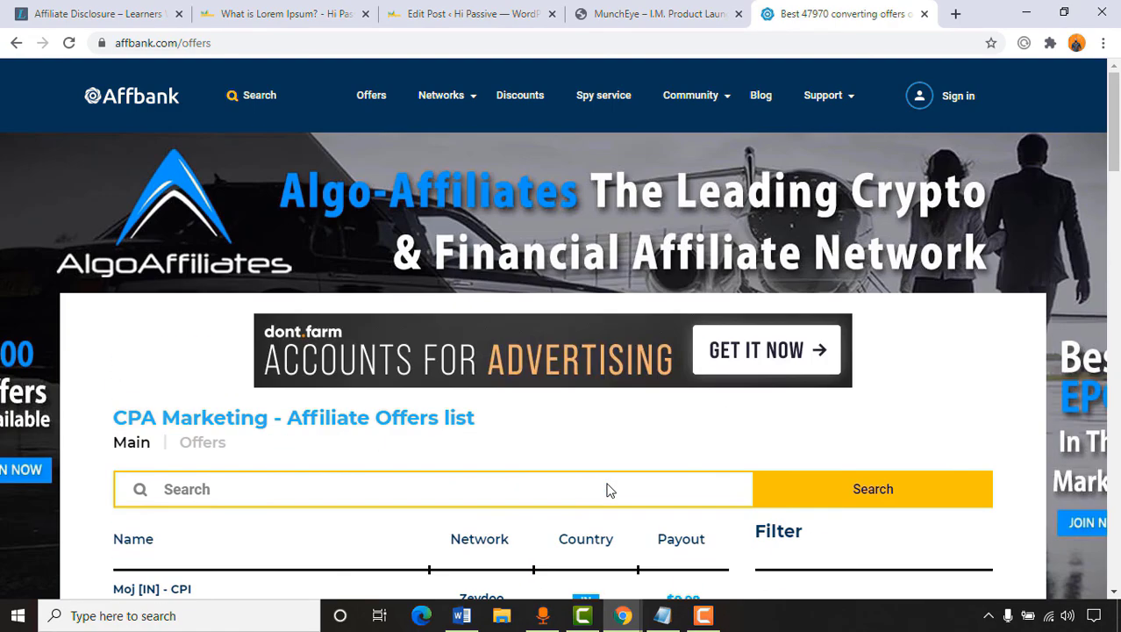
{"action": "scroll", "coordinate": [294, 466], "scroll_direction": "down", "scroll_amount": 5}
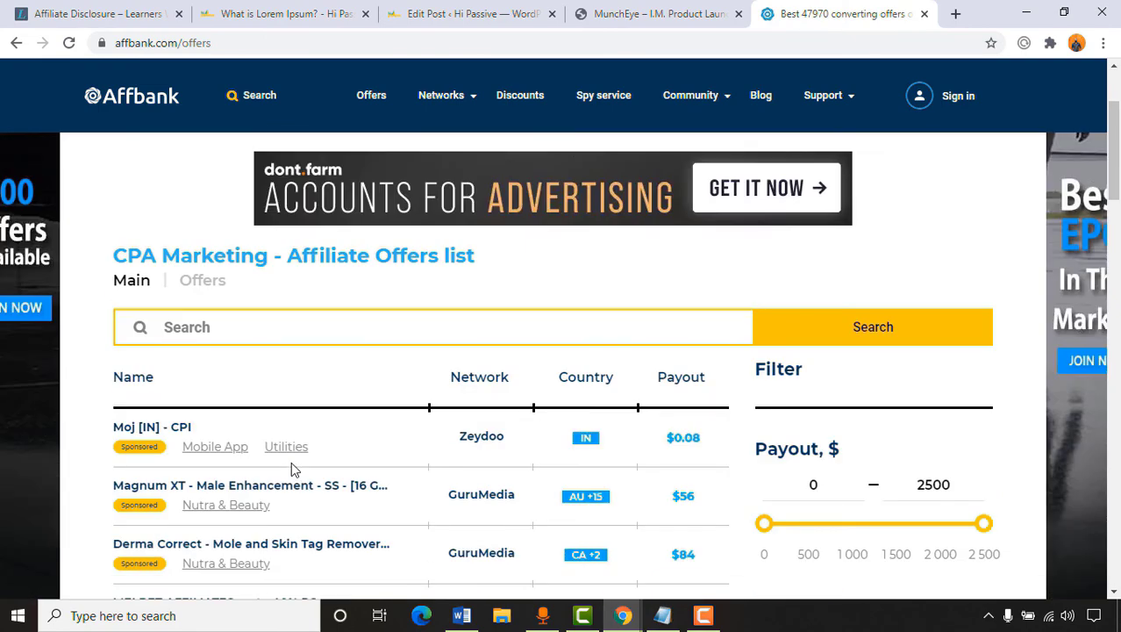
{"action": "scroll", "coordinate": [1062, 326], "scroll_direction": "down", "scroll_amount": 10}
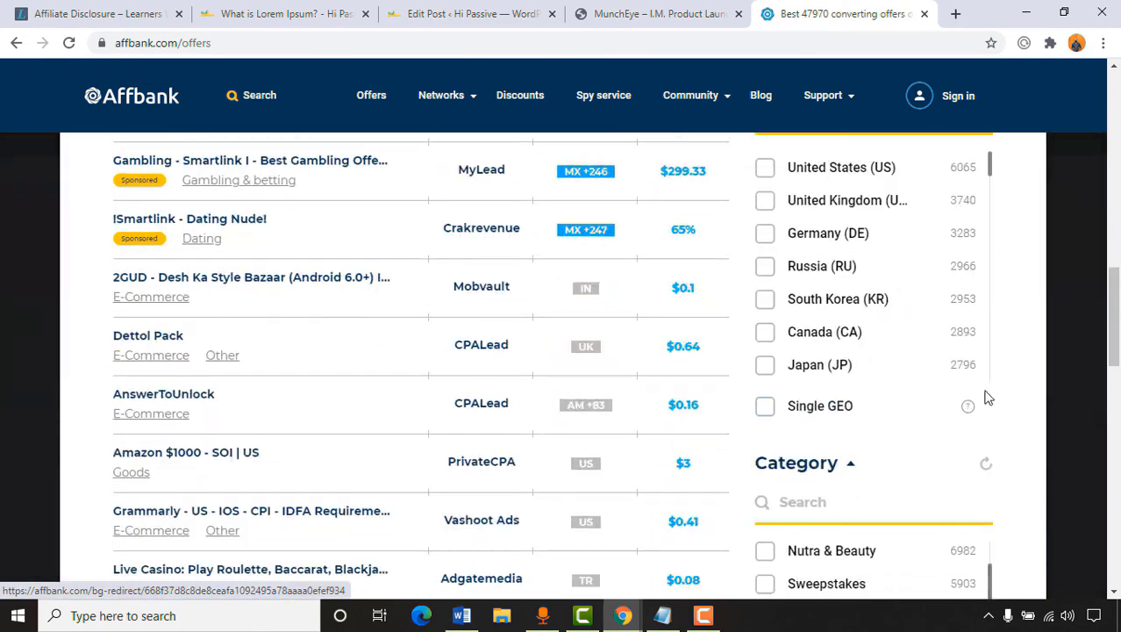